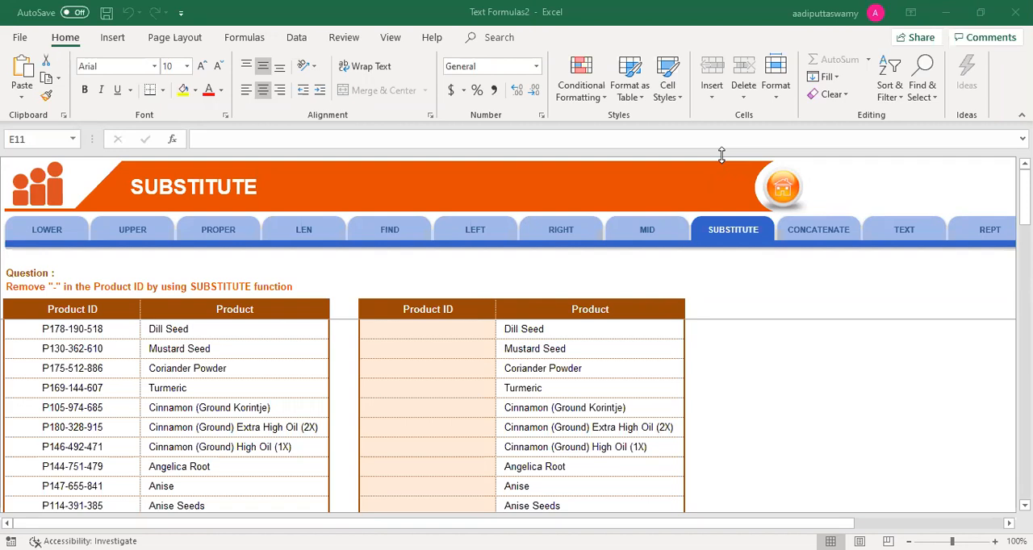
Step: Unfreeze the worksheet panes and zoom the SUBSTITUTE sheet in to 190%
{"action": "left_click", "coordinate": [427, 360]}
{"action": "key", "text": "alt+w"}
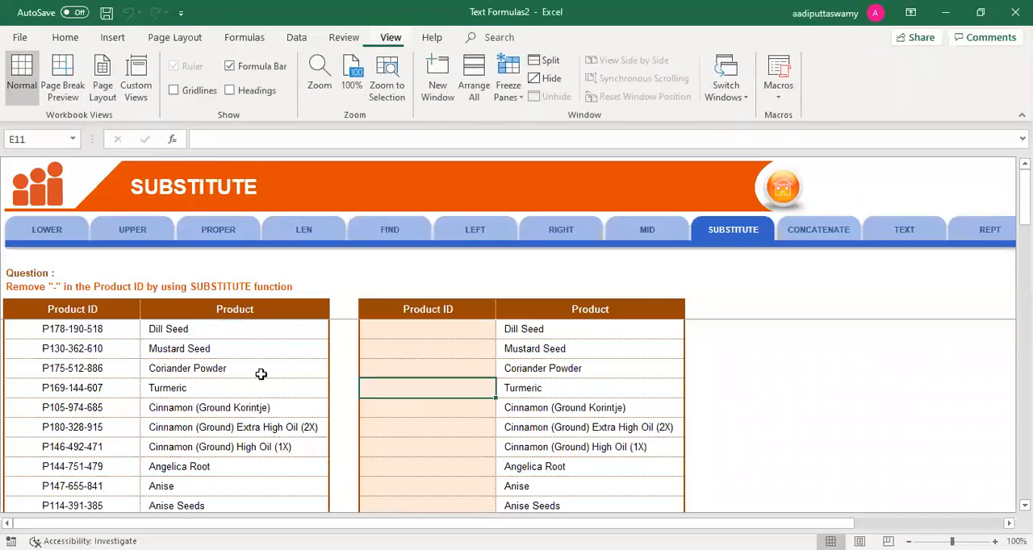
{"action": "key", "text": "f"}
{"action": "key", "text": "f"}
{"action": "scroll", "coordinate": [162, 361], "scroll_direction": "up", "scroll_amount": 6}
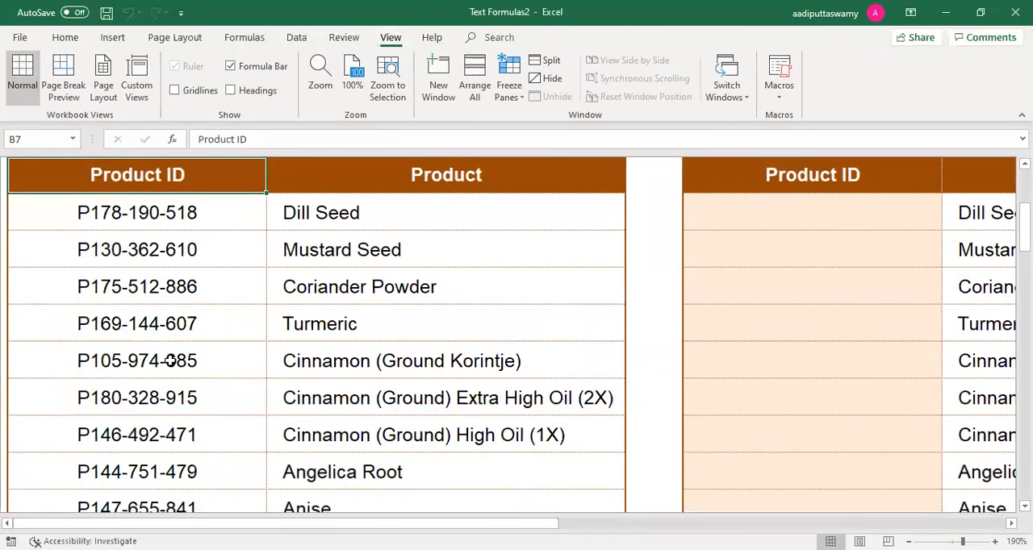
Step: Examine the first hyphen in the Dill Seed product ID in B8, leaving the cell unedited
{"action": "scroll", "coordinate": [161, 356], "scroll_direction": "up", "scroll_amount": 1}
{"action": "left_click", "coordinate": [153, 349]}
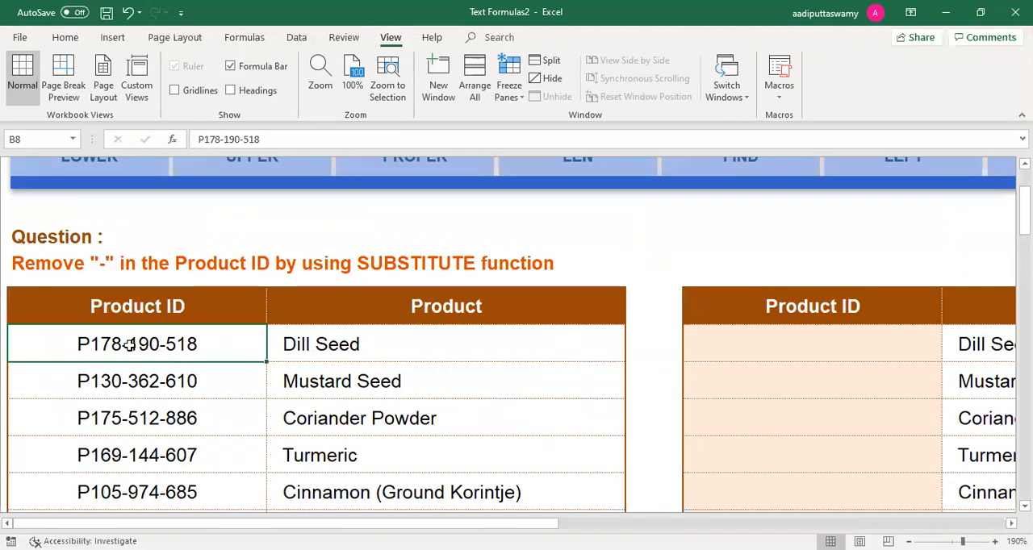
{"action": "double_click", "coordinate": [129, 345]}
{"action": "left_click_drag", "start_coordinate": [122, 345], "coordinate": [129, 344]}
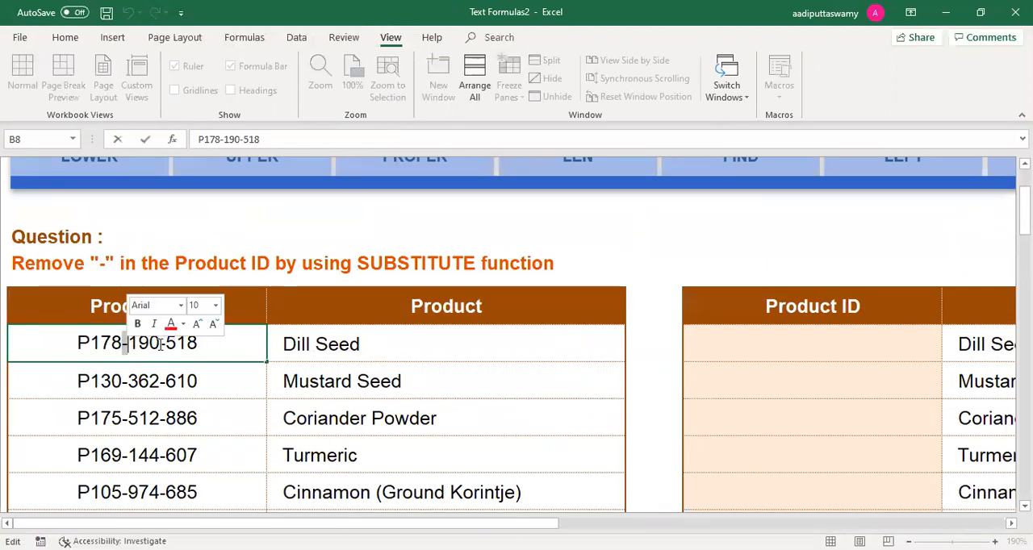
{"action": "key", "text": "Escape"}
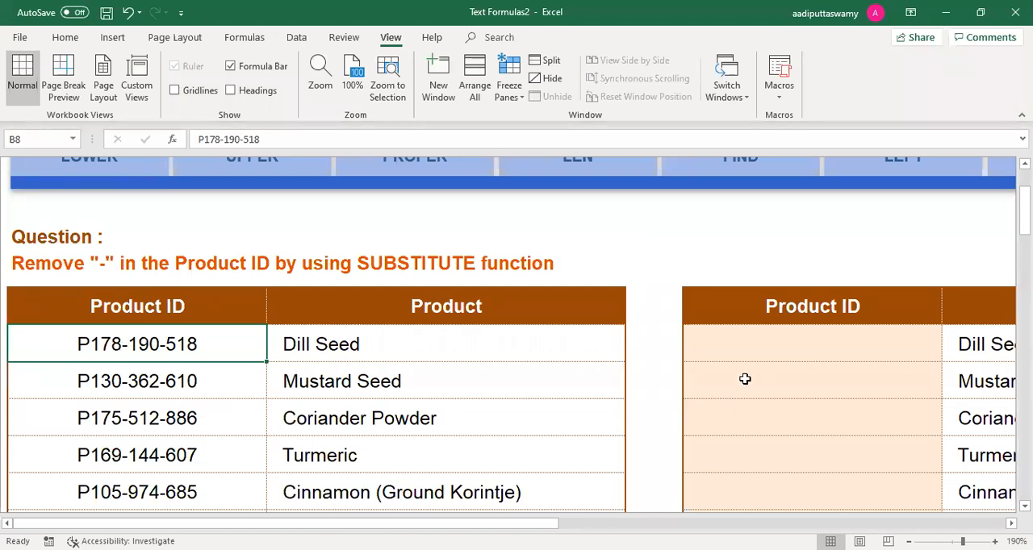
Step: Enter =SUBSTITUTE(B8,"-","/") in E8 to replace the hyphens of the Dill Seed product ID with slashes
{"action": "left_click", "coordinate": [741, 349]}
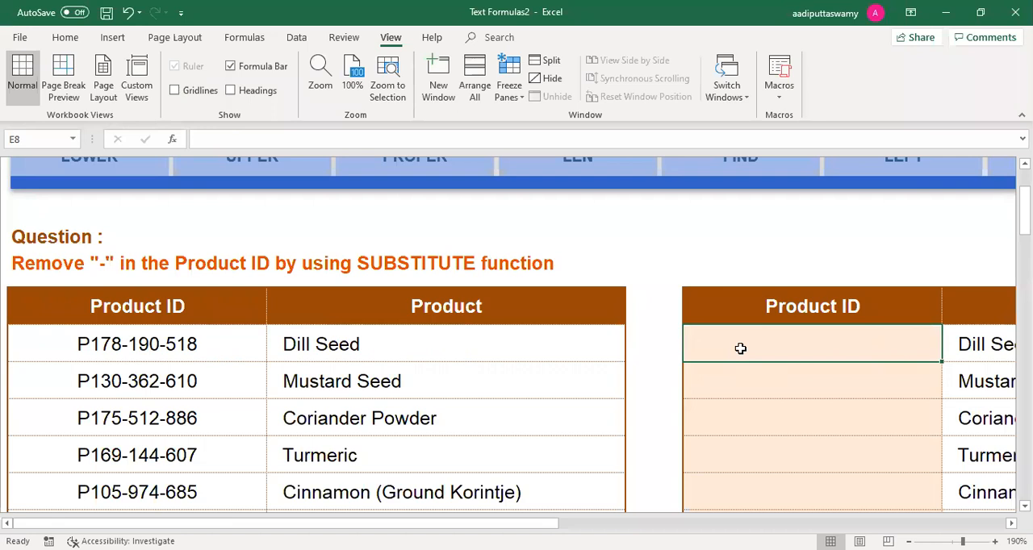
{"action": "type", "text": "=su"}
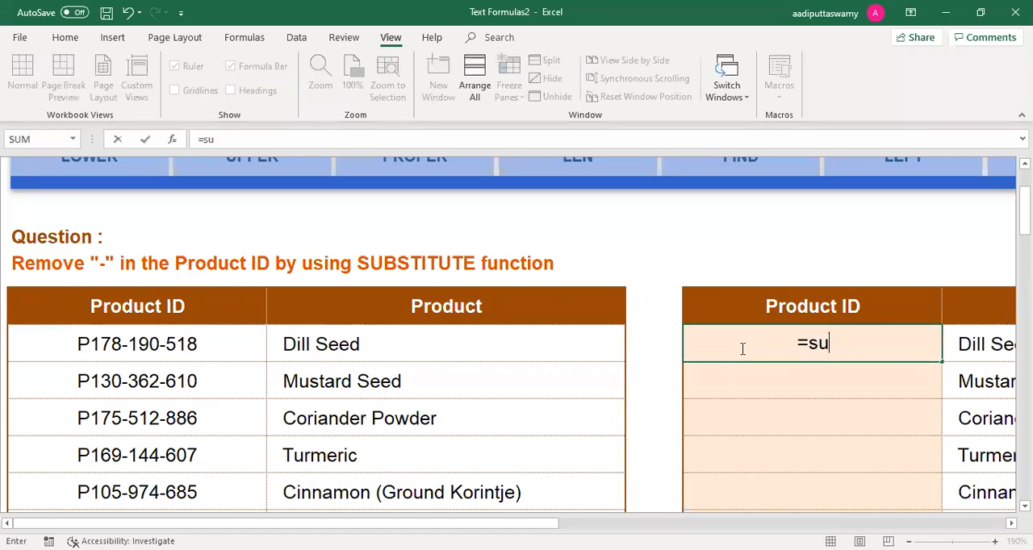
{"action": "type", "text": "bstitute"}
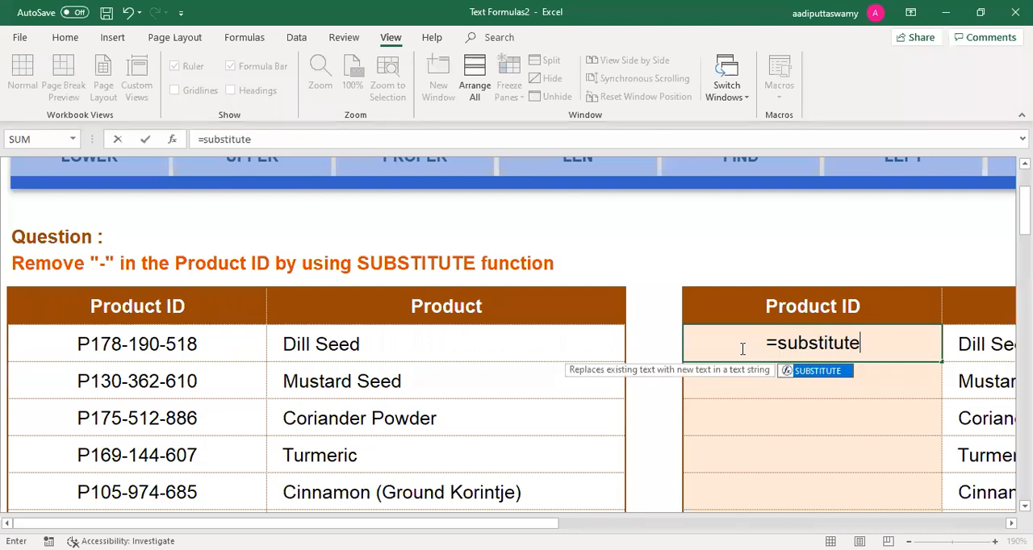
{"action": "key", "text": "Tab"}
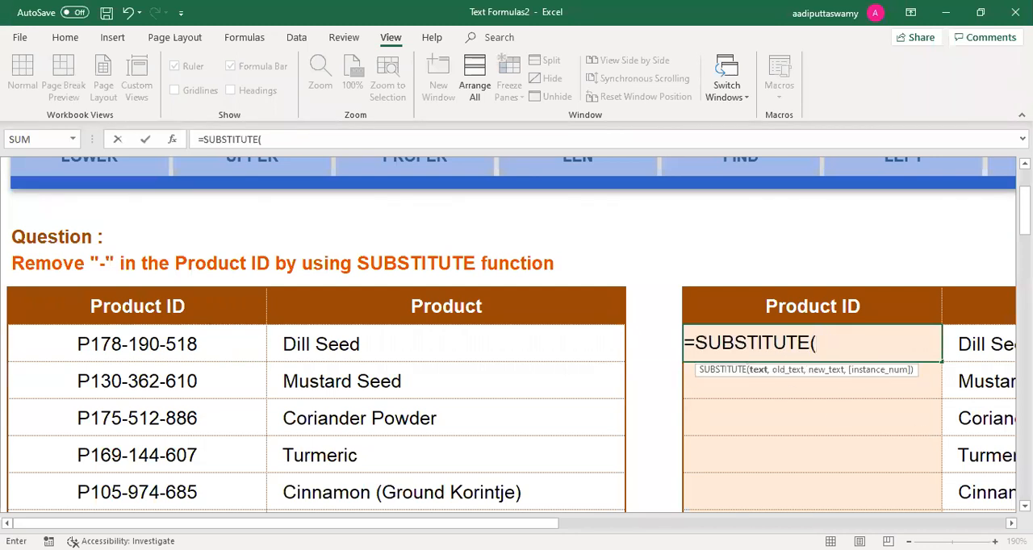
{"action": "scroll", "coordinate": [805, 337], "scroll_direction": "right", "scroll_amount": 1}
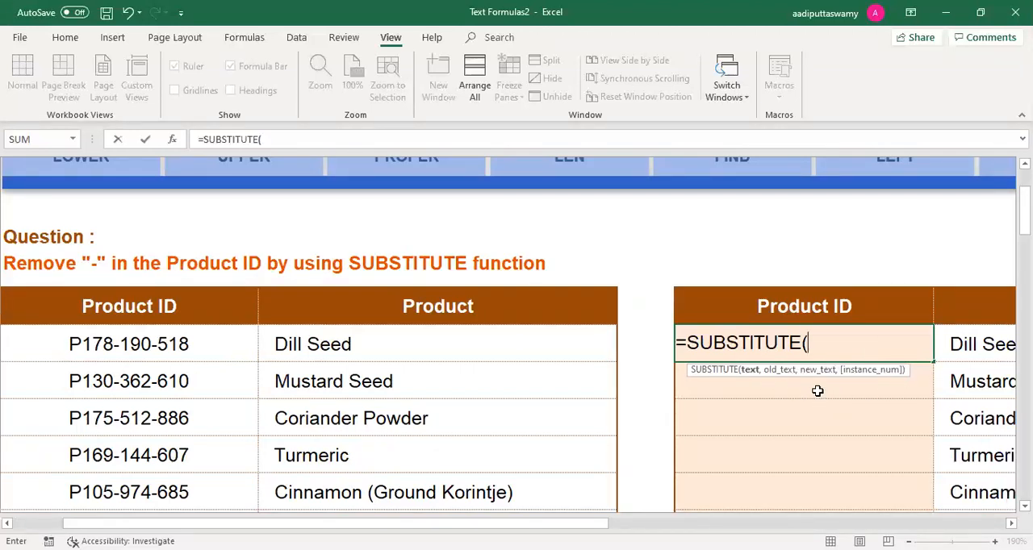
{"action": "left_click", "coordinate": [212, 352]}
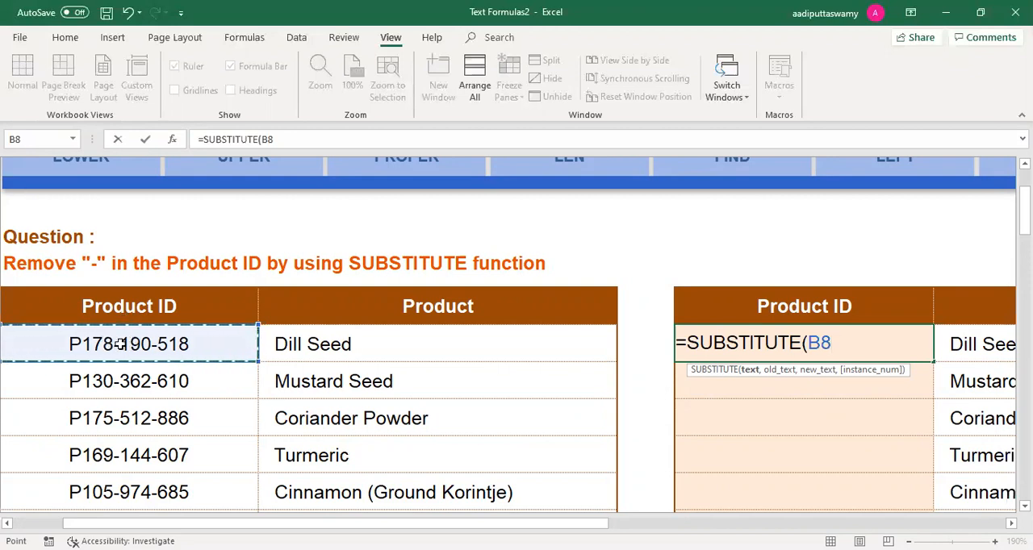
{"action": "type", "text": ","}
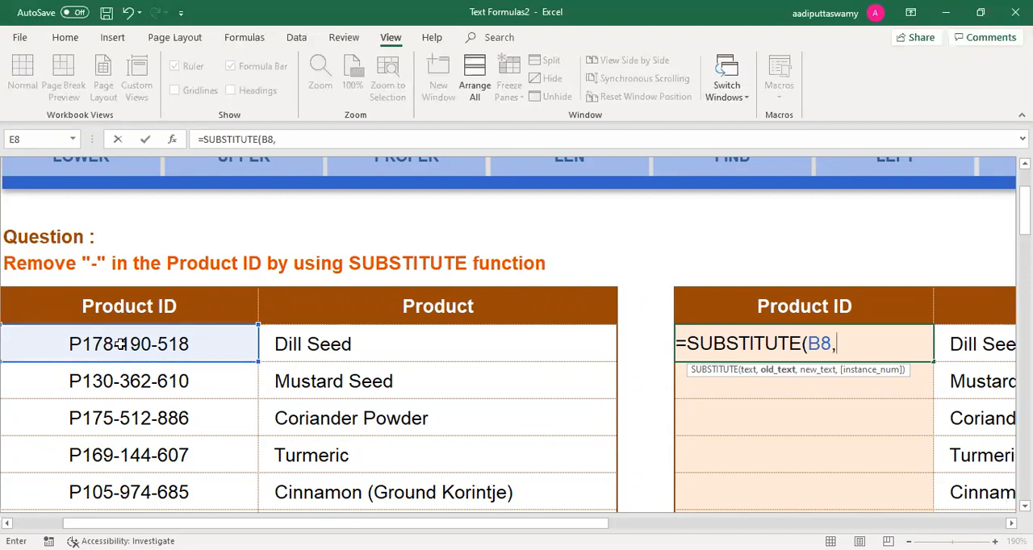
{"action": "type", "text": "\"-\""}
{"action": "type", "text": ","}
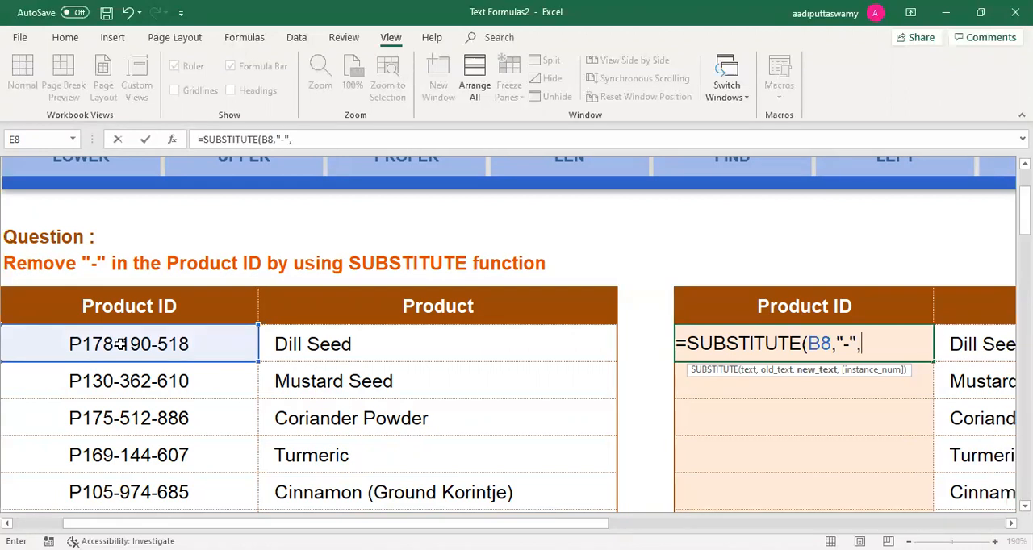
{"action": "type", "text": "\"/\")"}
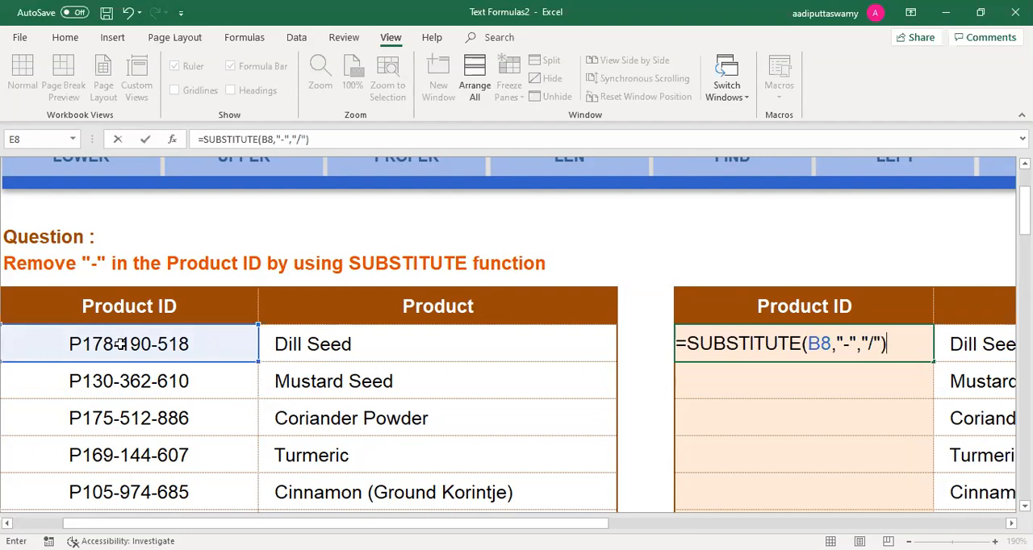
{"action": "key", "text": "Return"}
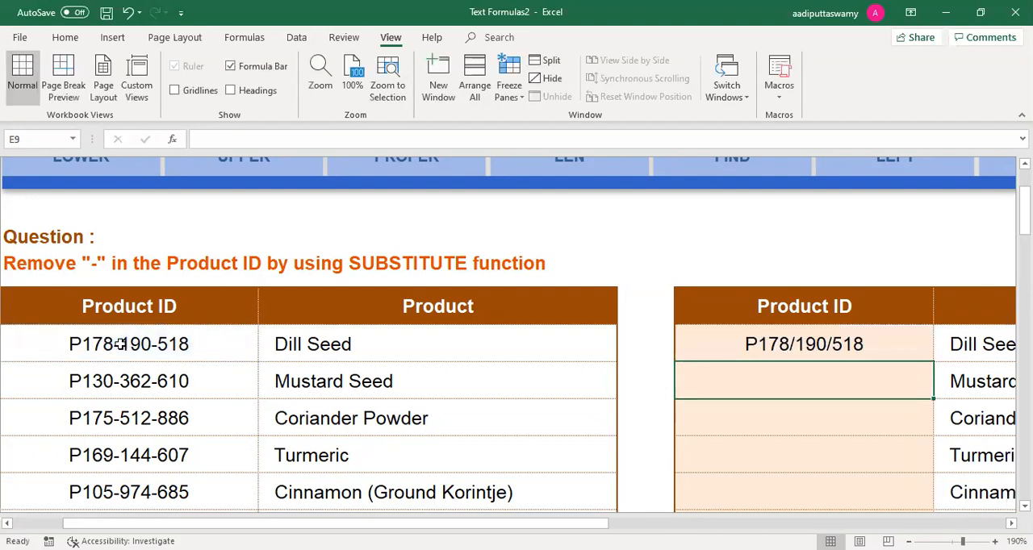
Step: Review the text, old text and new text arguments of the SUBSTITUTE formula in E8
{"action": "double_click", "coordinate": [822, 344]}
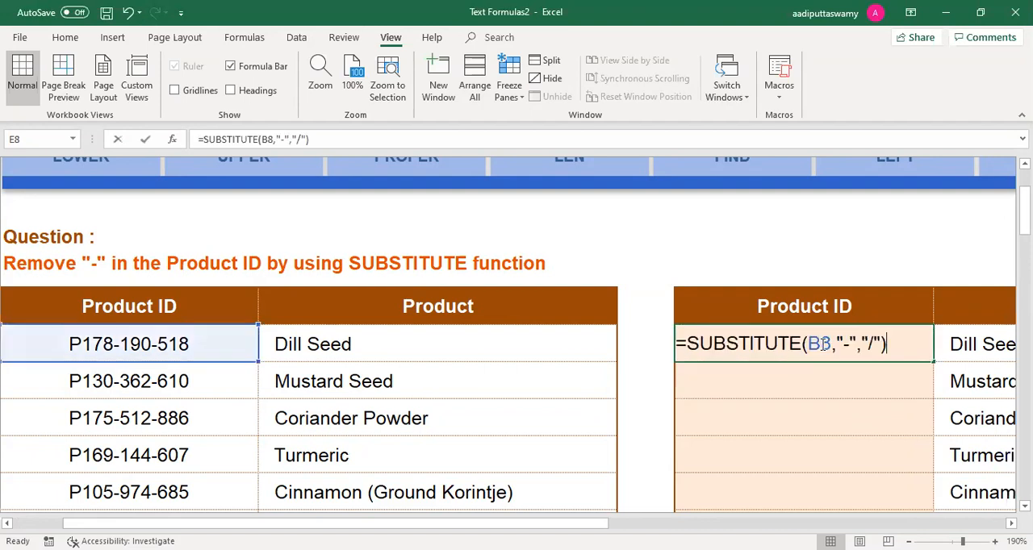
{"action": "double_click", "coordinate": [818, 344]}
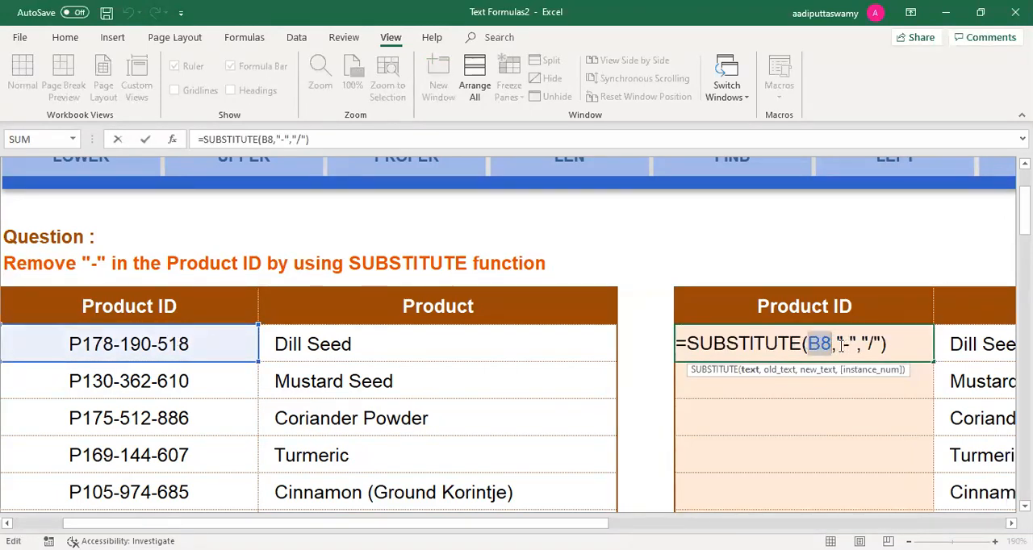
{"action": "left_click", "coordinate": [845, 344]}
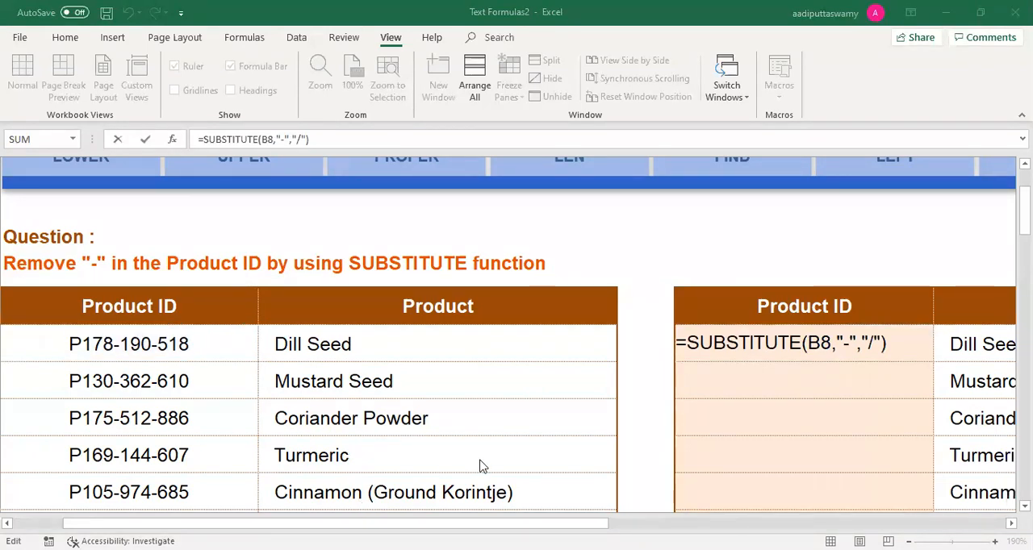
{"action": "left_click", "coordinate": [692, 407]}
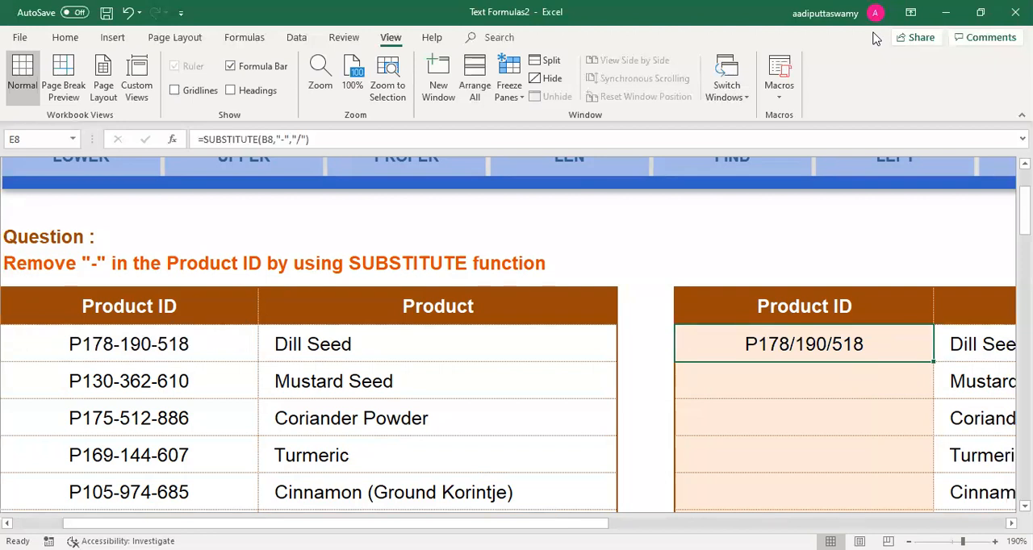
{"action": "double_click", "coordinate": [836, 344]}
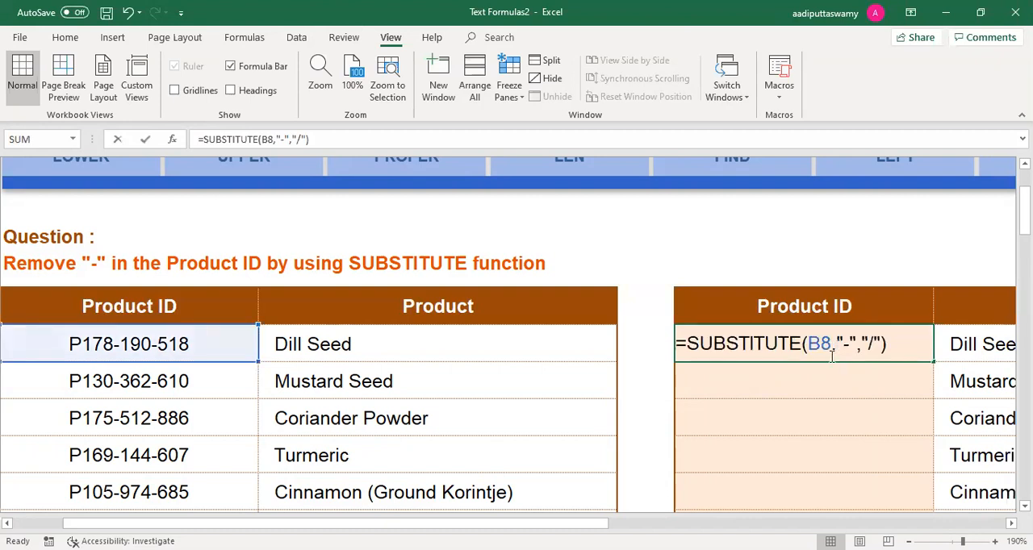
{"action": "left_click", "coordinate": [882, 345]}
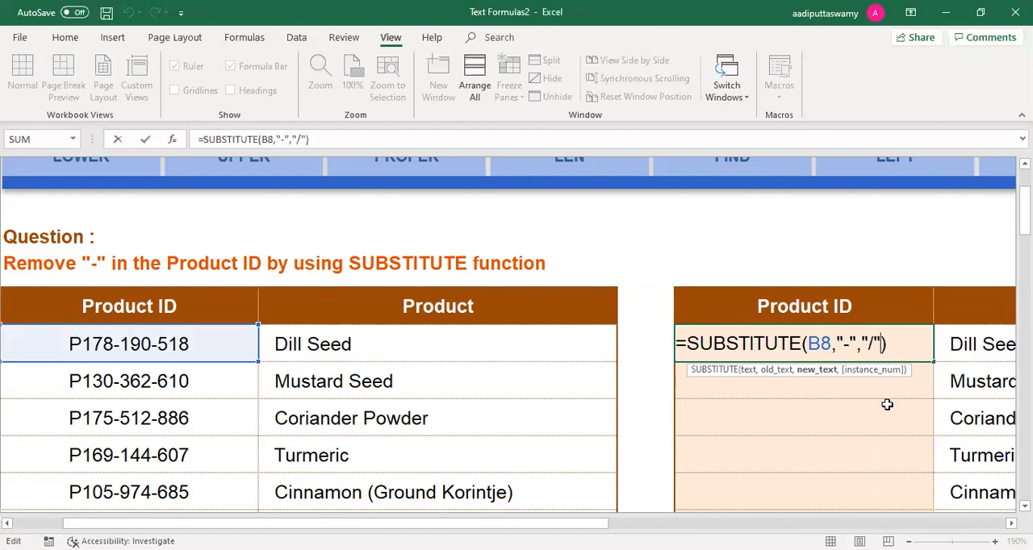
{"action": "key", "text": "ctrl+Return"}
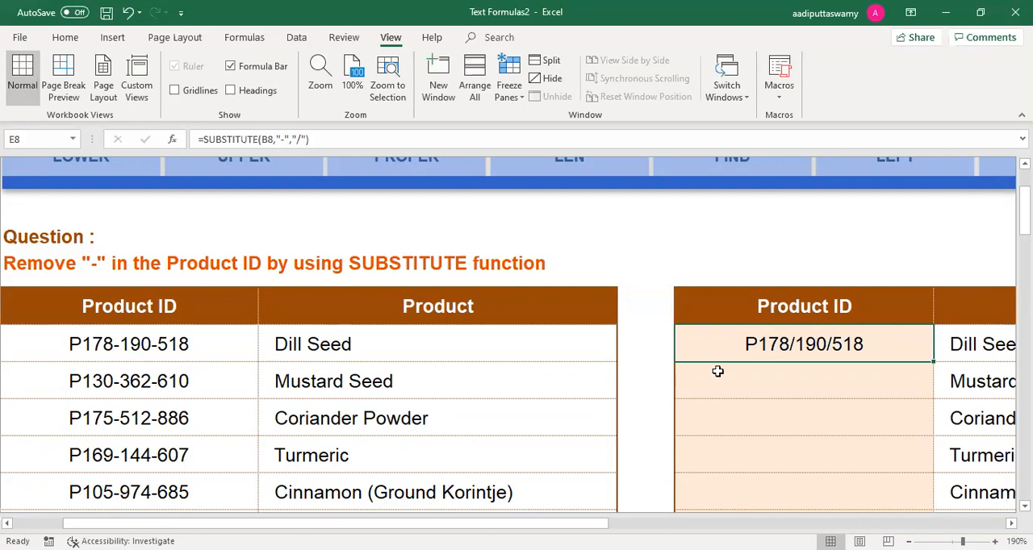
Step: Add the instance number 1 as fourth argument of the SUBSTITUTE formula in E8
{"action": "double_click", "coordinate": [787, 344]}
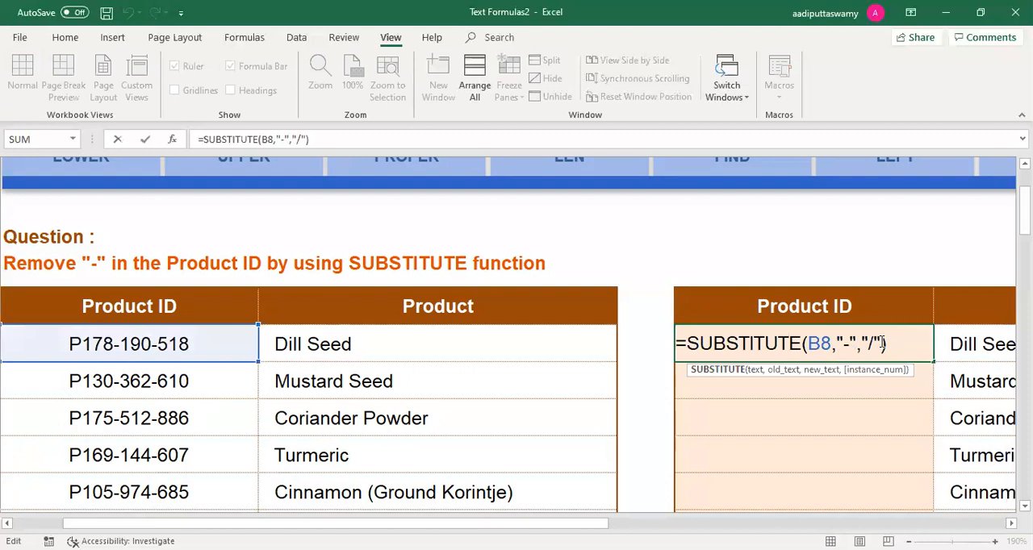
{"action": "key", "text": "Left"}
{"action": "type", "text": ","}
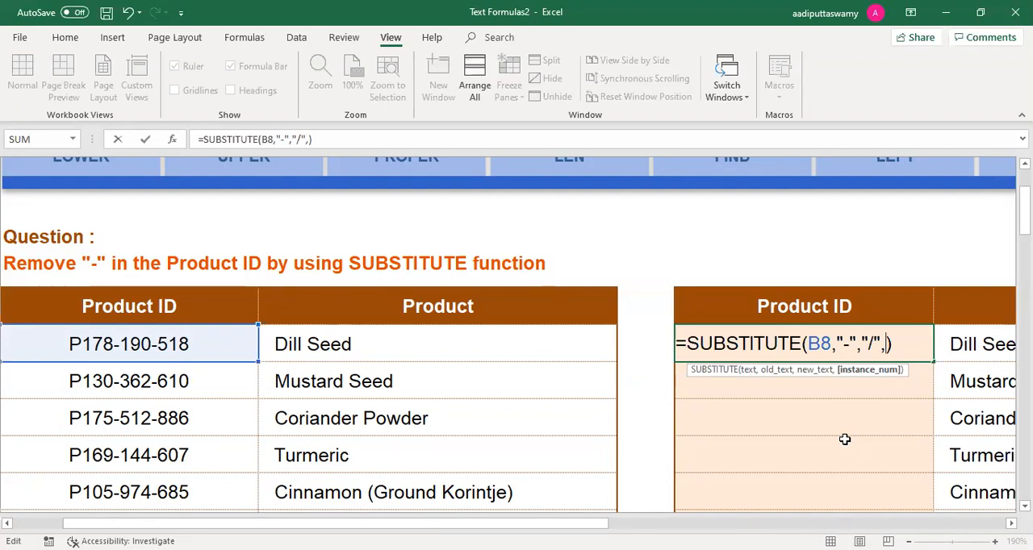
{"action": "type", "text": "1"}
{"action": "key", "text": "Return"}
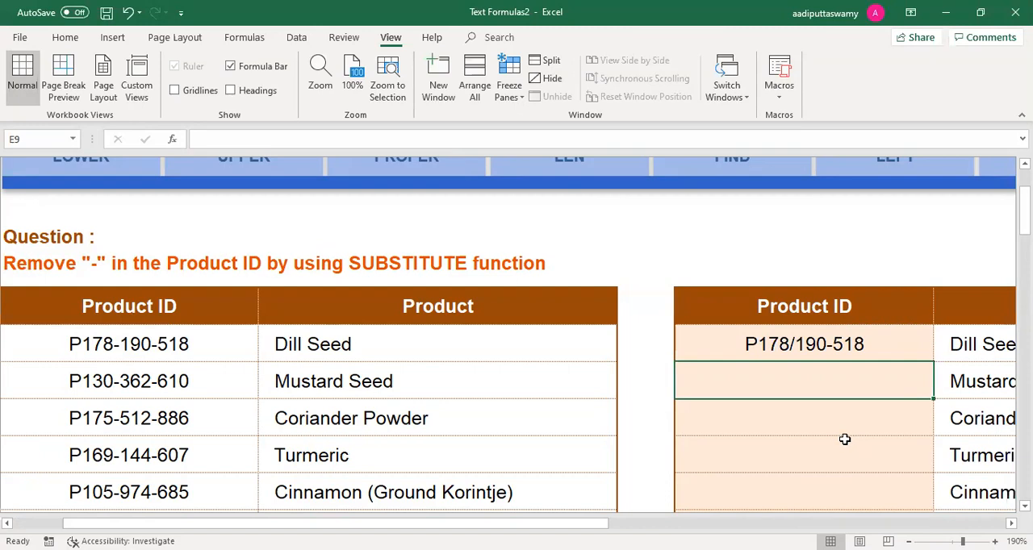
Step: Set the instance number of the SUBSTITUTE formula in E8 to 2 and fill the formula down to E11
{"action": "double_click", "coordinate": [867, 345]}
{"action": "left_click", "coordinate": [896, 344]}
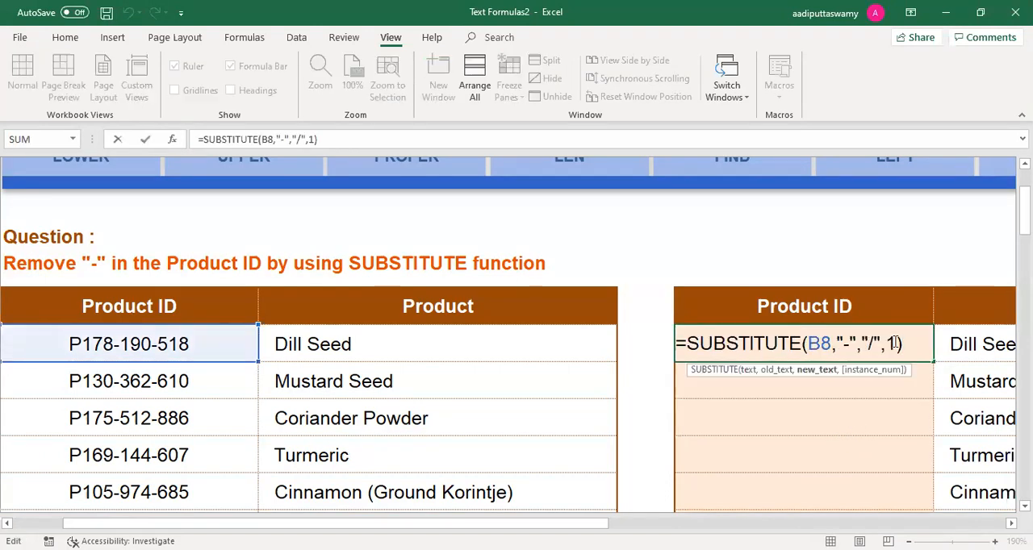
{"action": "key", "text": "BackSpace"}
{"action": "type", "text": "2"}
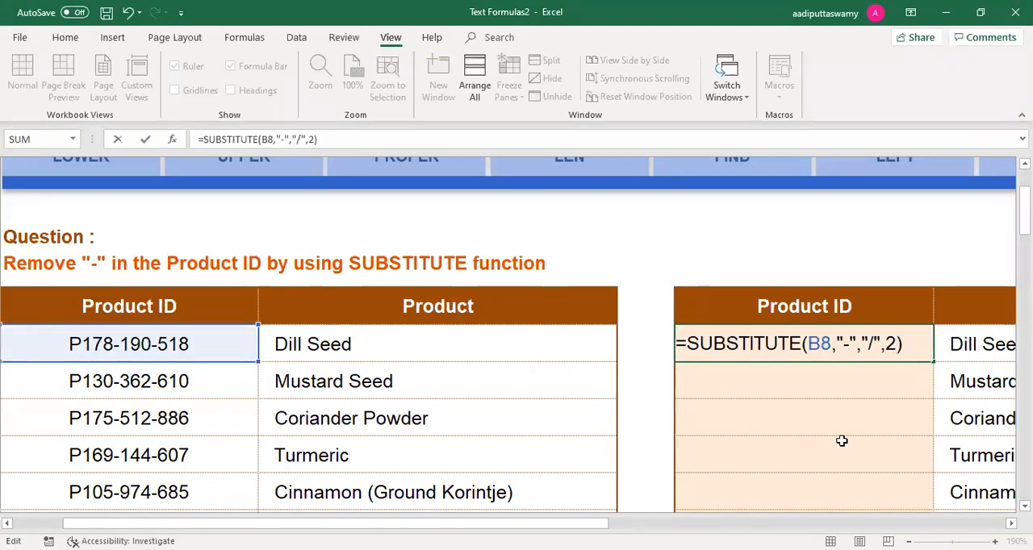
{"action": "key", "text": "Return"}
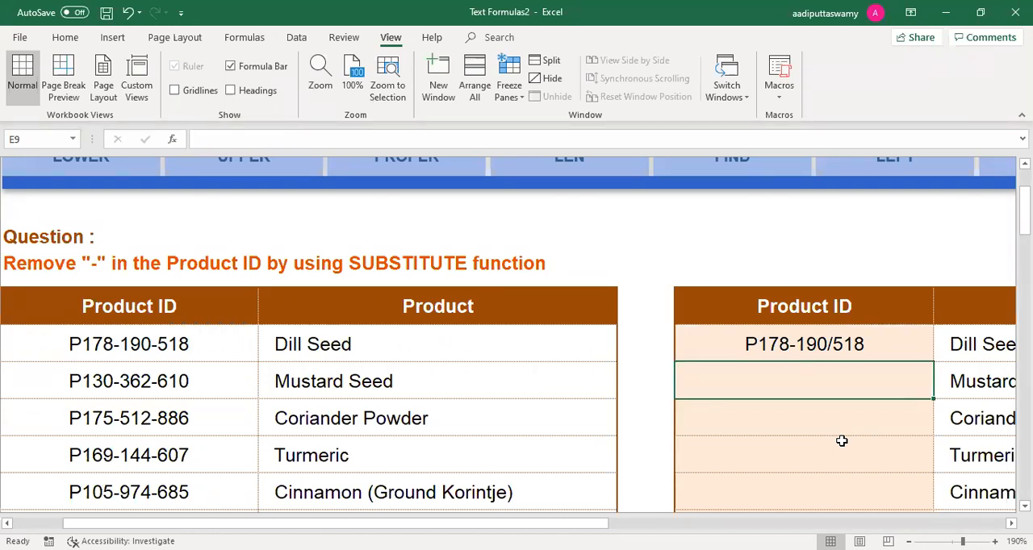
{"action": "left_click", "coordinate": [904, 349]}
{"action": "left_click_drag", "start_coordinate": [934, 362], "coordinate": [912, 477]}
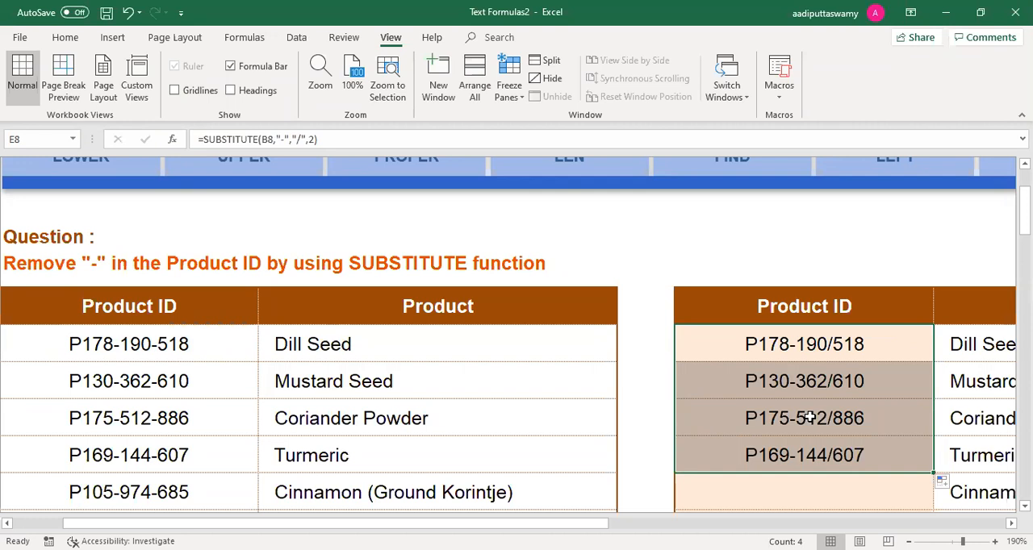
Step: Inspect the instance number argument of the SUBSTITUTE formula in E8
{"action": "double_click", "coordinate": [839, 349]}
{"action": "left_click", "coordinate": [896, 343]}
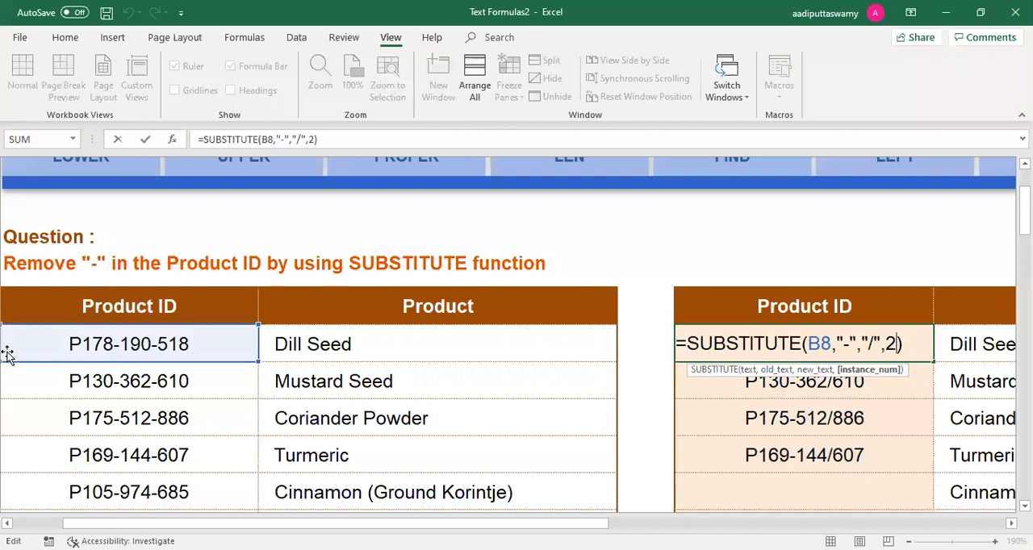
{"action": "left_click", "coordinate": [495, 121]}
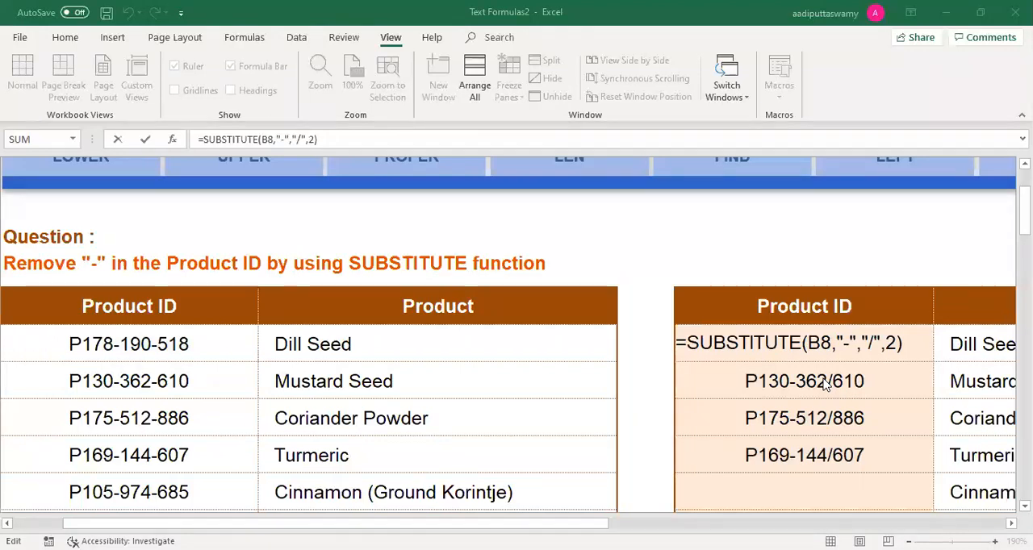
{"action": "left_click_drag", "start_coordinate": [897, 344], "coordinate": [885, 344]}
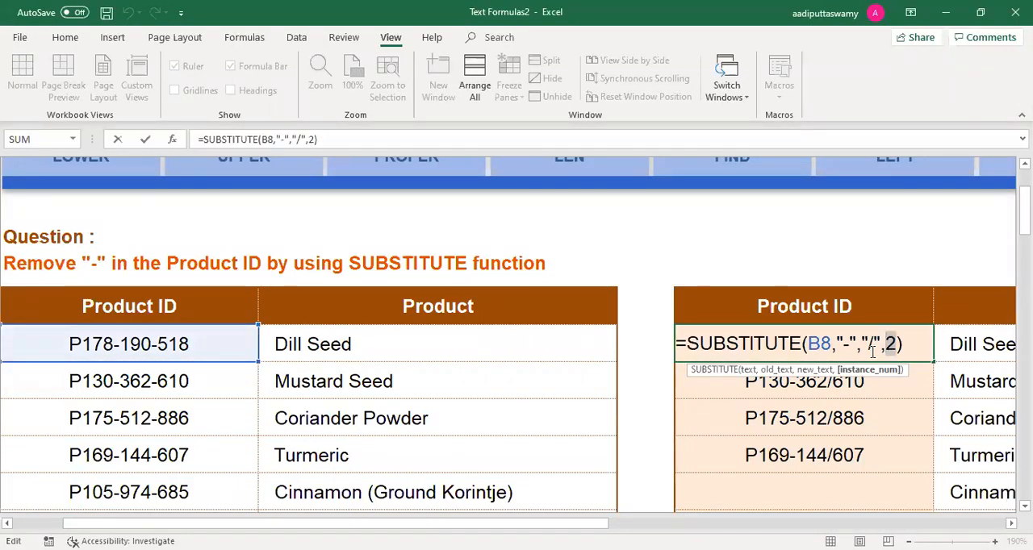
{"action": "key", "text": "Return"}
Step: Strip the new text and instance number from the SUBSTITUTE formula in E8 and try to enter it with only B8 and "-"
{"action": "double_click", "coordinate": [870, 351]}
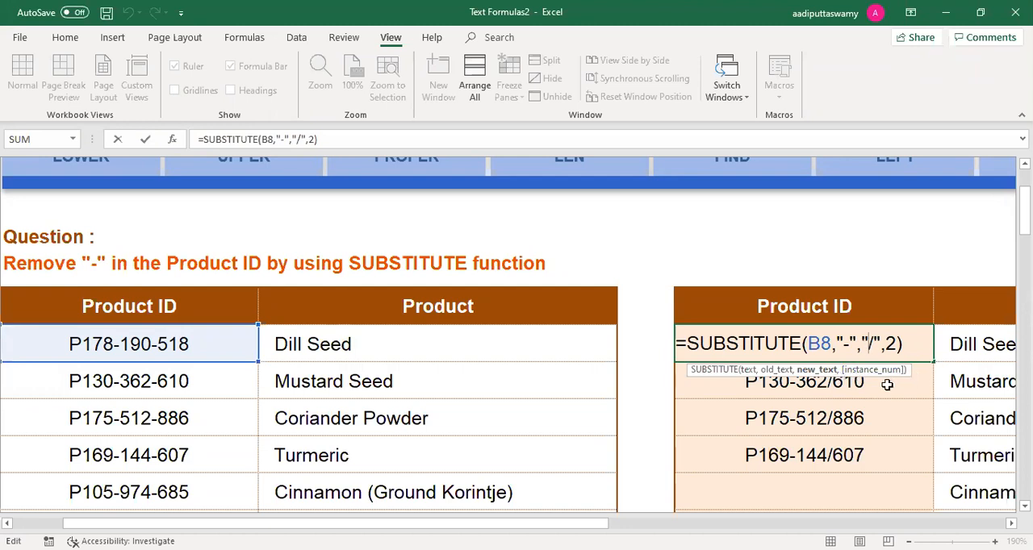
{"action": "left_click", "coordinate": [897, 345]}
{"action": "key", "text": "BackSpace"}
{"action": "key", "text": "BackSpace"}
{"action": "key", "text": "BackSpace"}
{"action": "key", "text": "BackSpace"}
{"action": "key", "text": "BackSpace"}
{"action": "key", "text": "BackSpace"}
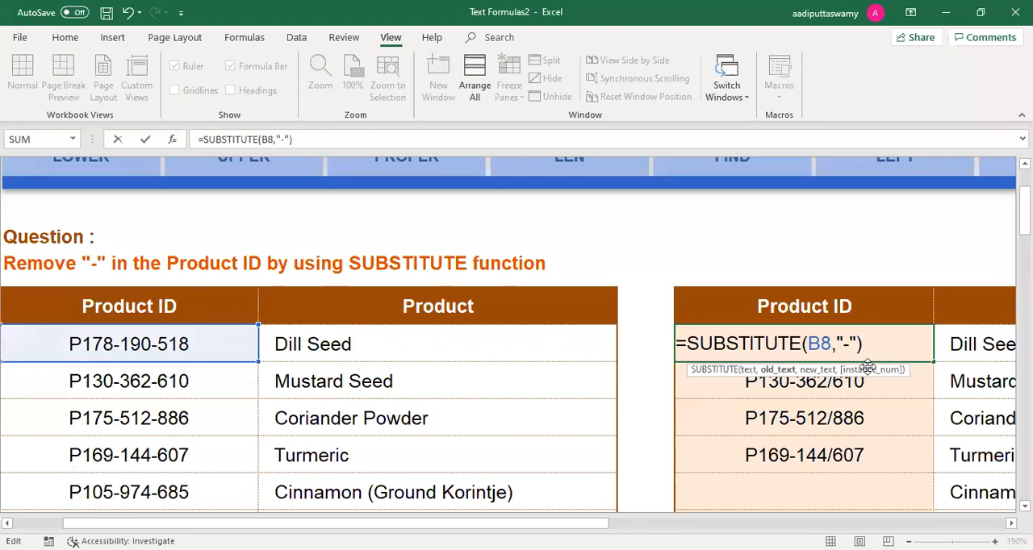
{"action": "left_click", "coordinate": [748, 370]}
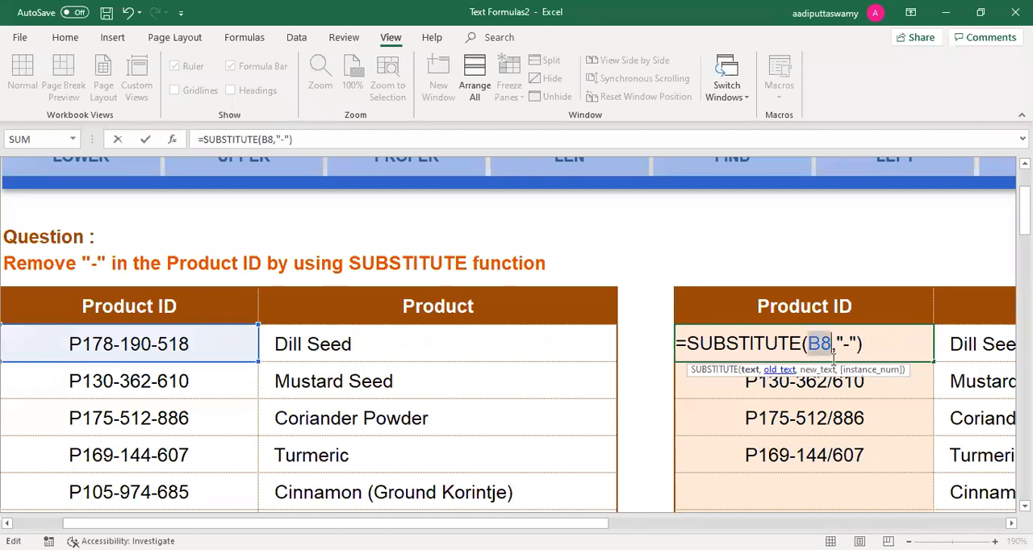
{"action": "left_click", "coordinate": [780, 371]}
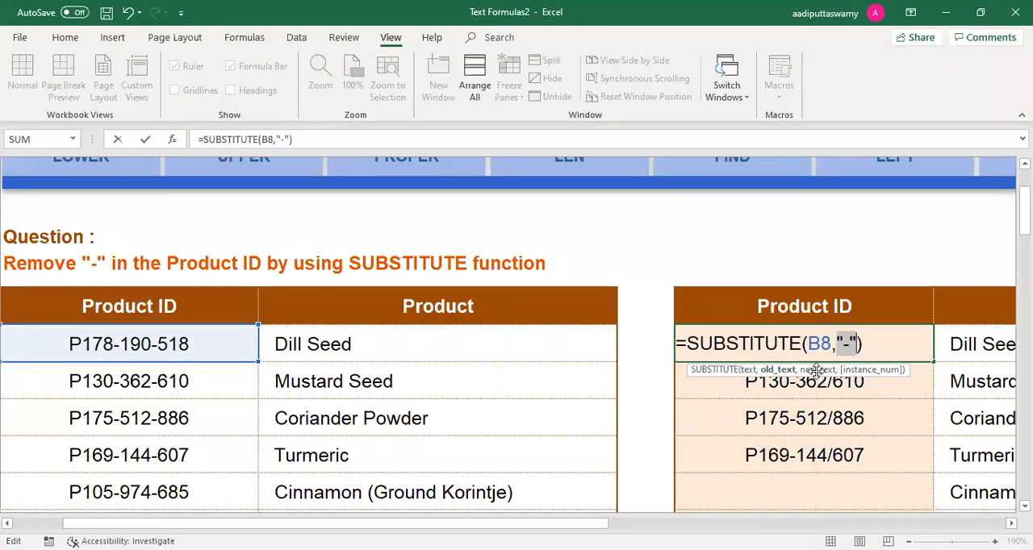
{"action": "key", "text": "Return"}
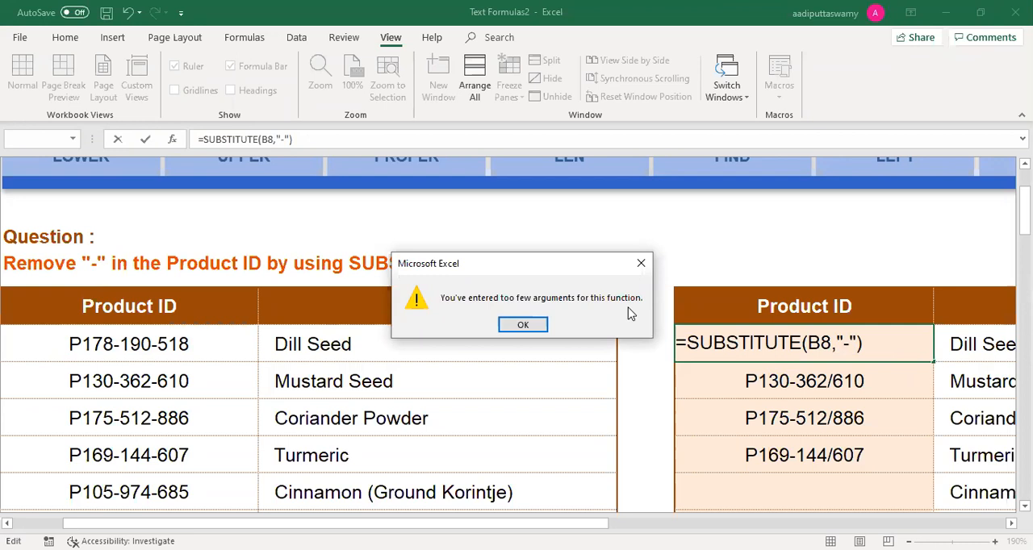
{"action": "left_click", "coordinate": [529, 323]}
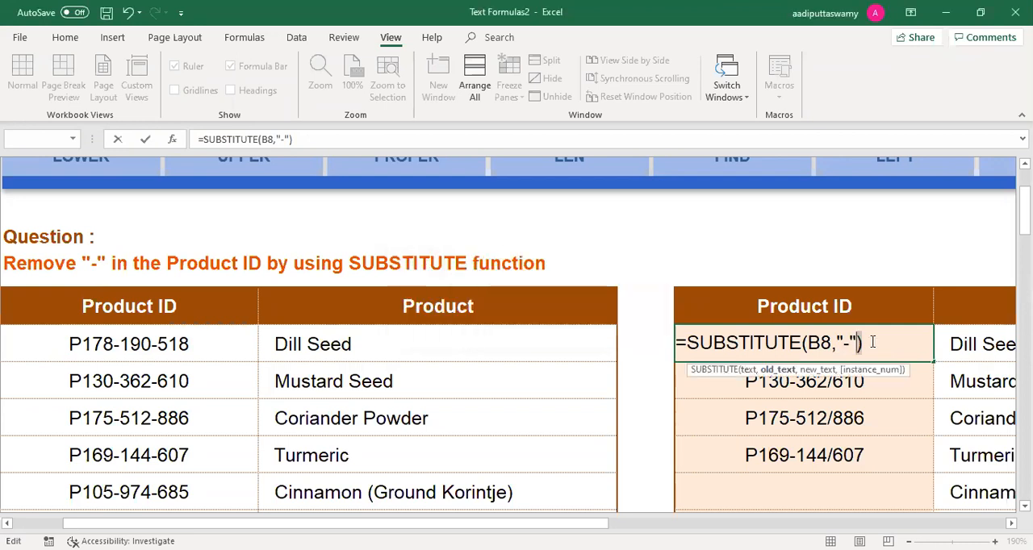
Step: Add "/" as the new text argument of the SUBSTITUTE formula in E8 and enter the formula
{"action": "key", "text": "BackSpace"}
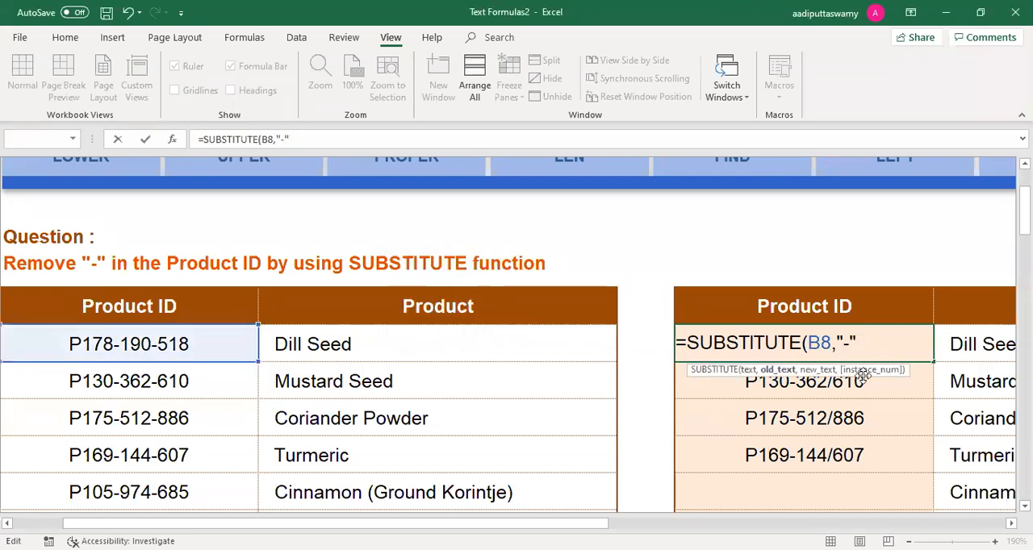
{"action": "type", "text": ",\"/\")"}
{"action": "key", "text": "Return"}
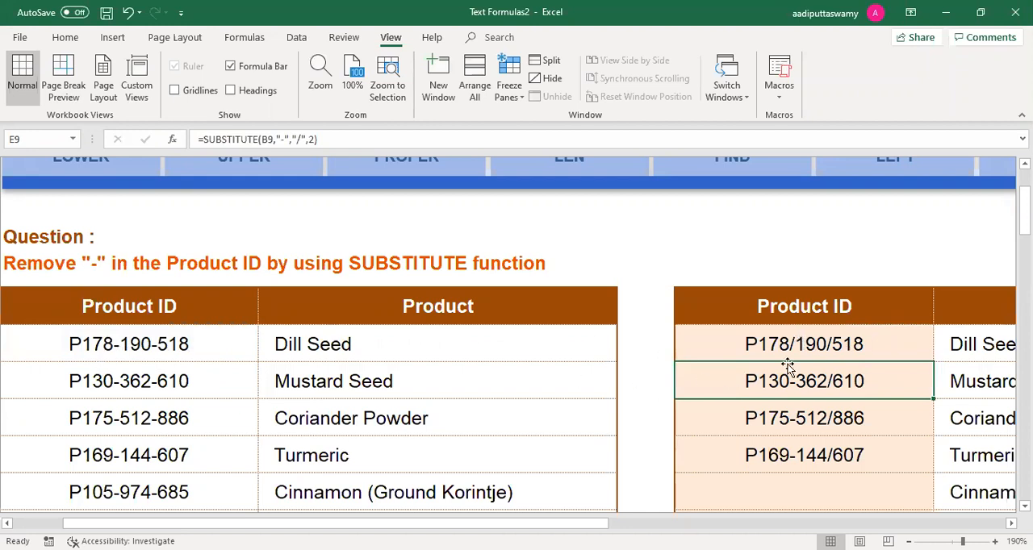
{"action": "double_click", "coordinate": [877, 340]}
{"action": "type", "text": ",\"-\",\"/\",)"}
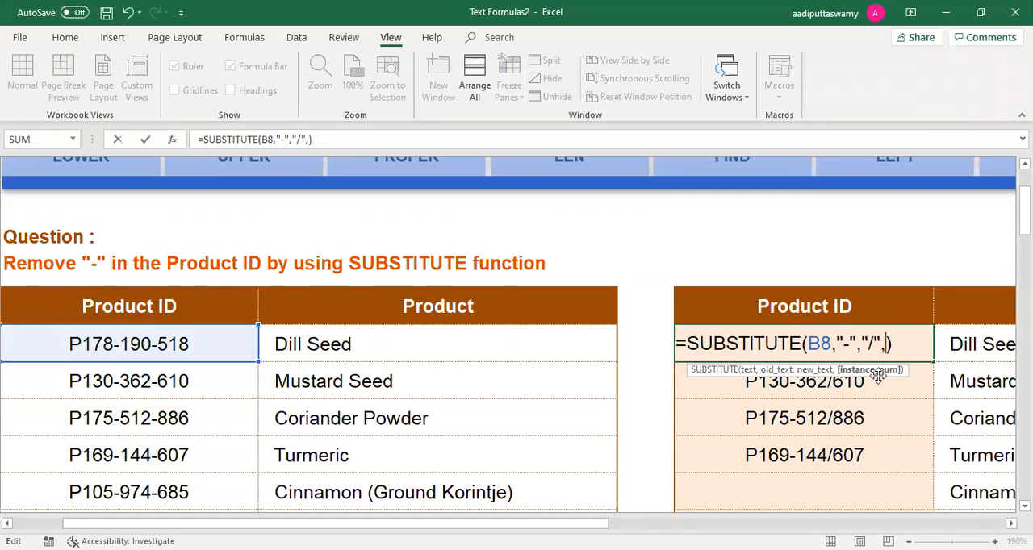
{"action": "key", "text": "Escape"}
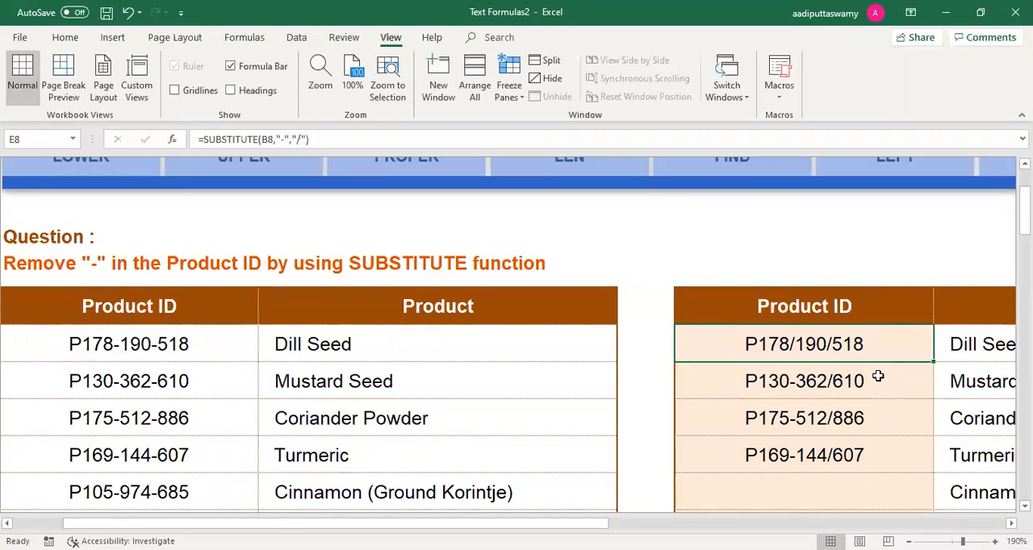
Step: Open the CONCATENATE worksheet and select the first cell under Employee Name, E8
{"action": "scroll", "coordinate": [796, 479], "scroll_direction": "up", "scroll_amount": 2}
{"action": "scroll", "coordinate": [675, 329], "scroll_direction": "right", "scroll_amount": 6}
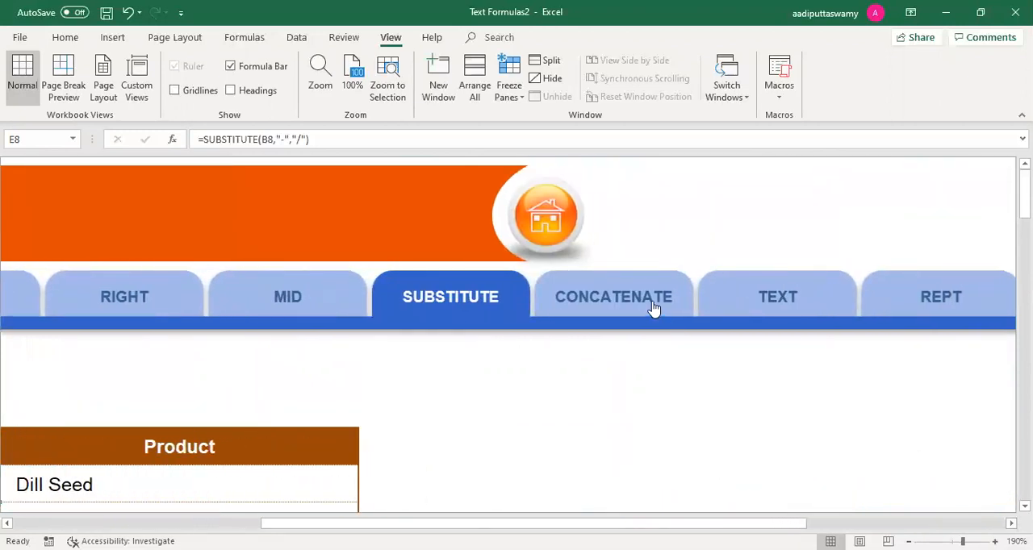
{"action": "left_click", "coordinate": [653, 309]}
{"action": "left_click", "coordinate": [454, 331]}
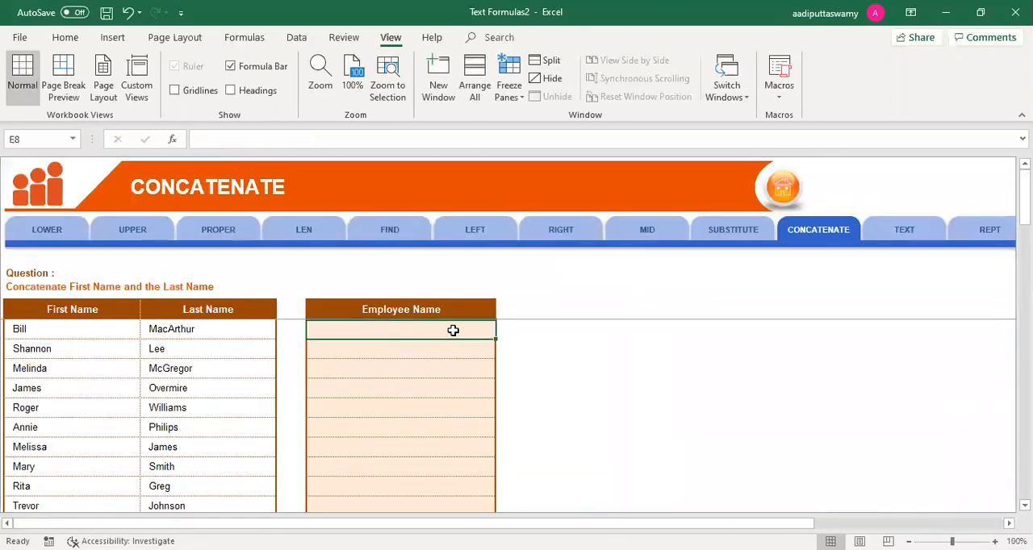
{"action": "scroll", "coordinate": [456, 334], "scroll_direction": "up", "scroll_amount": 5, "text": "ctrl"}
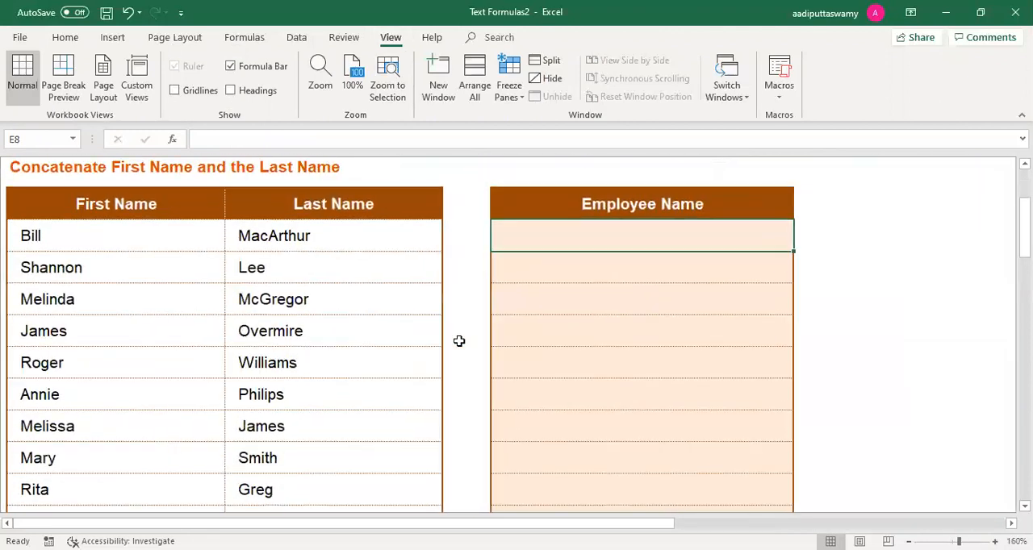
{"action": "scroll", "coordinate": [459, 341], "scroll_direction": "up", "scroll_amount": 2}
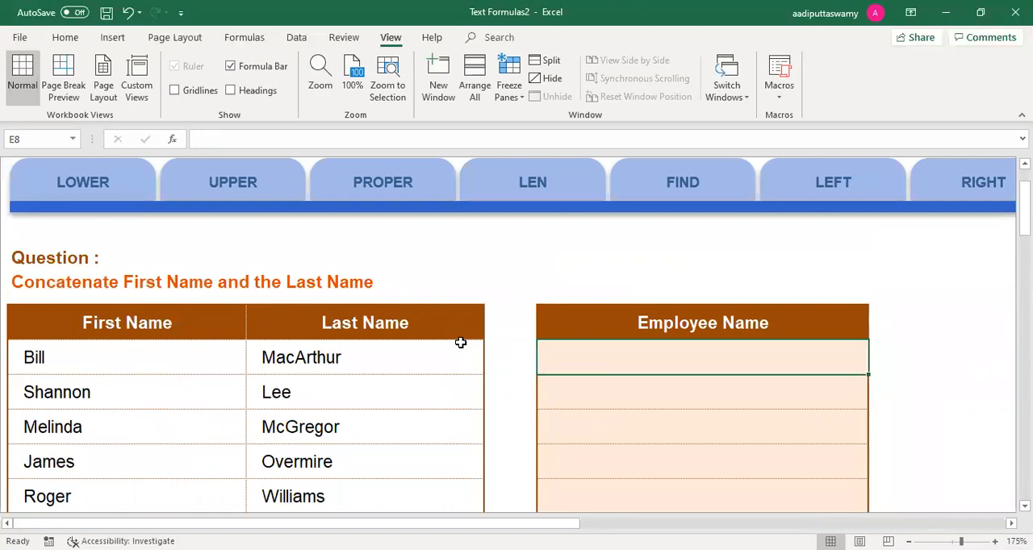
Step: Enter a CONCATENATE formula in E8 that joins the texts "iTAS" and "Training"
{"action": "type", "text": "="}
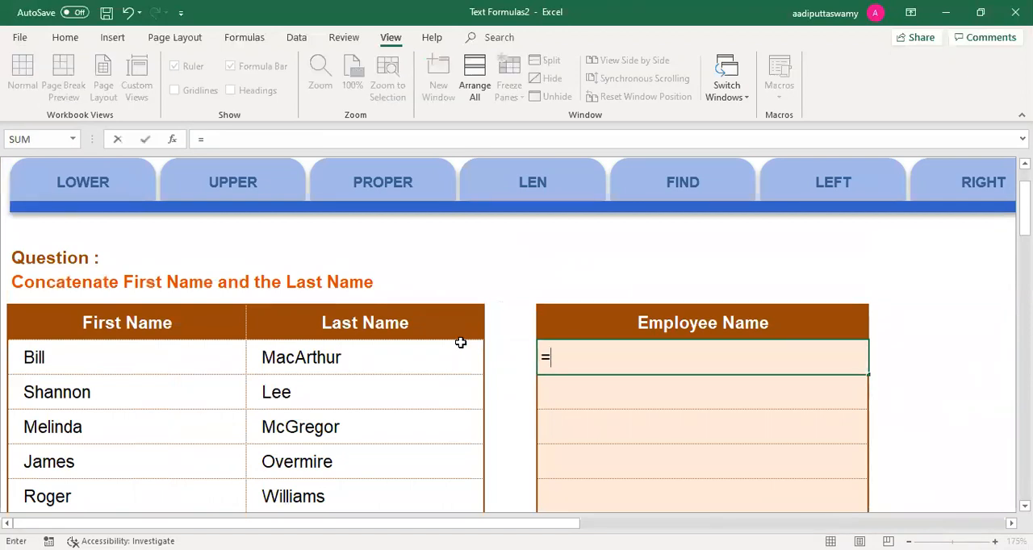
{"action": "type", "text": "con"}
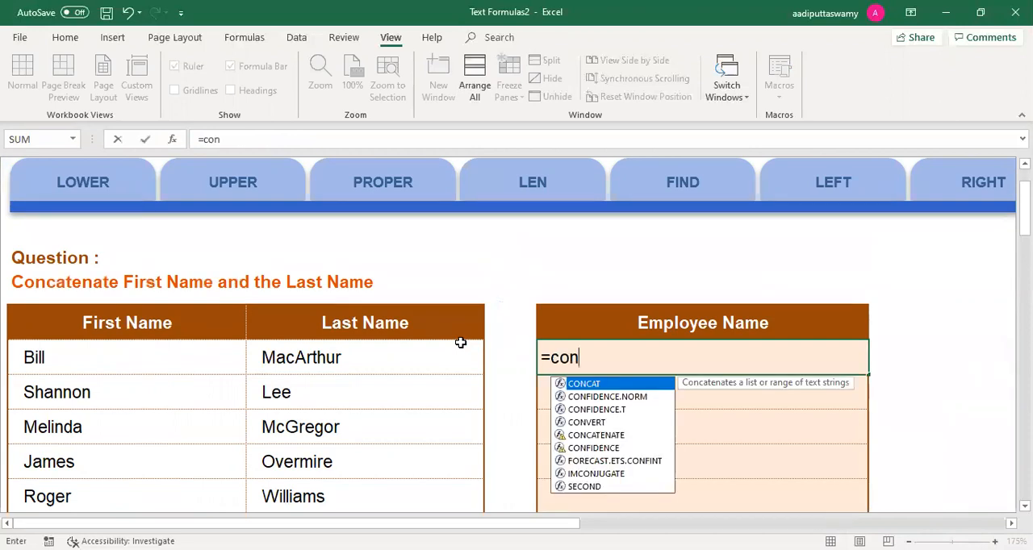
{"action": "type", "text": "c"}
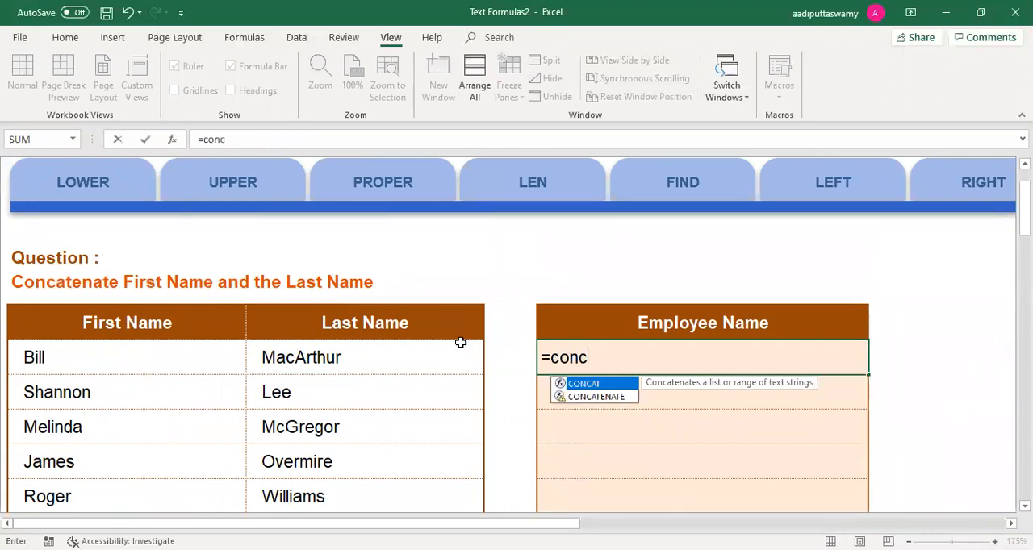
{"action": "key", "text": "Down"}
{"action": "key", "text": "Tab"}
{"action": "type", "text": "\""}
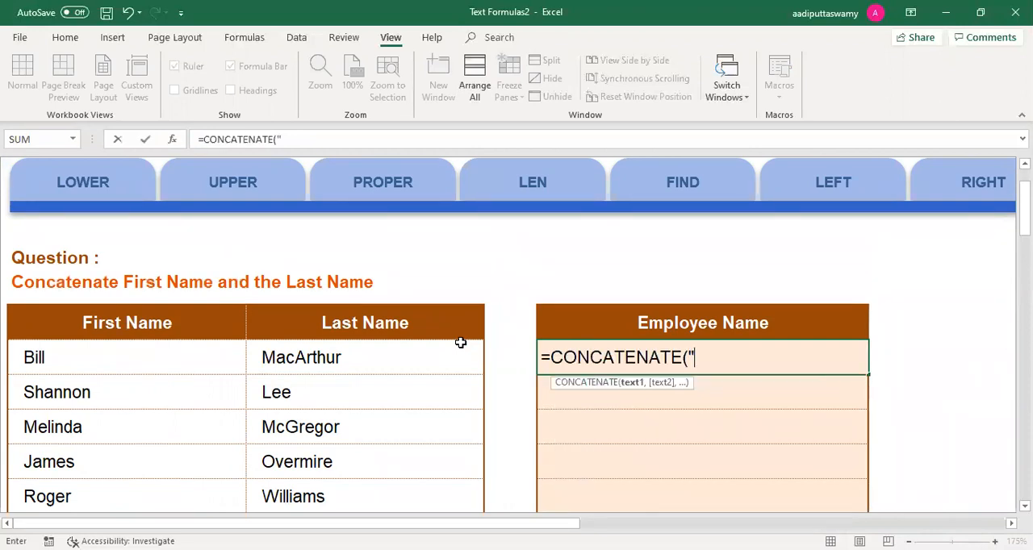
{"action": "type", "text": "iTAS\","}
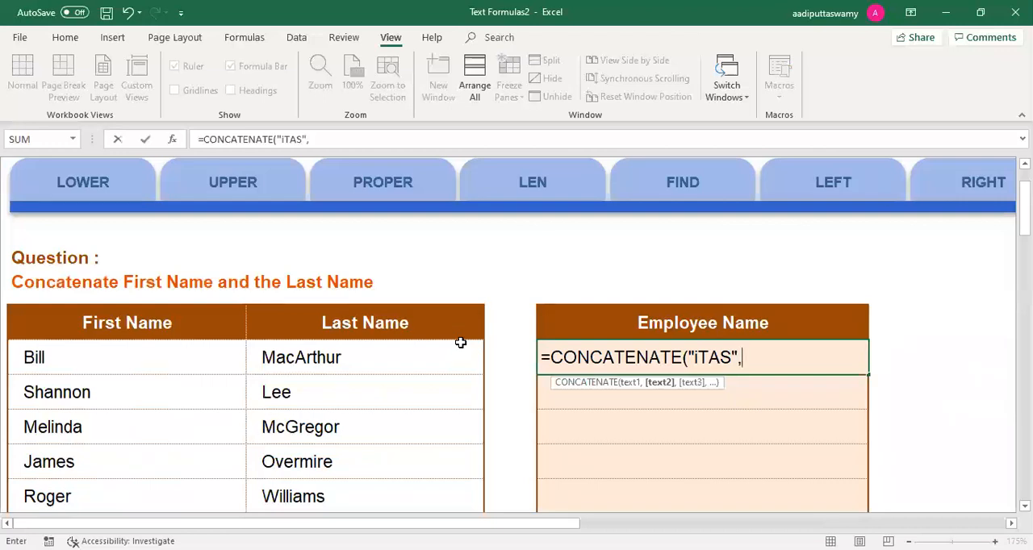
{"action": "type", "text": "\"Training\""}
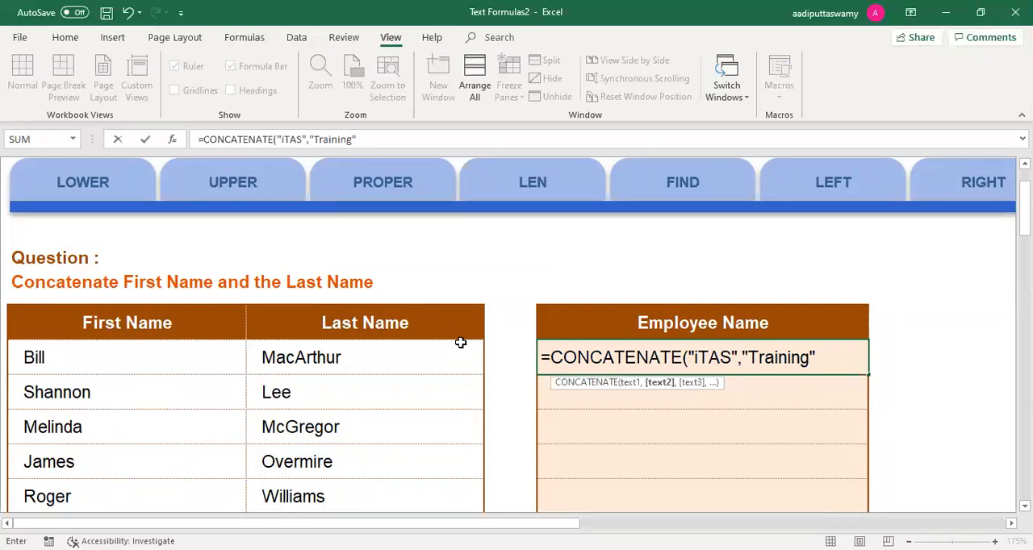
{"action": "type", "text": ")"}
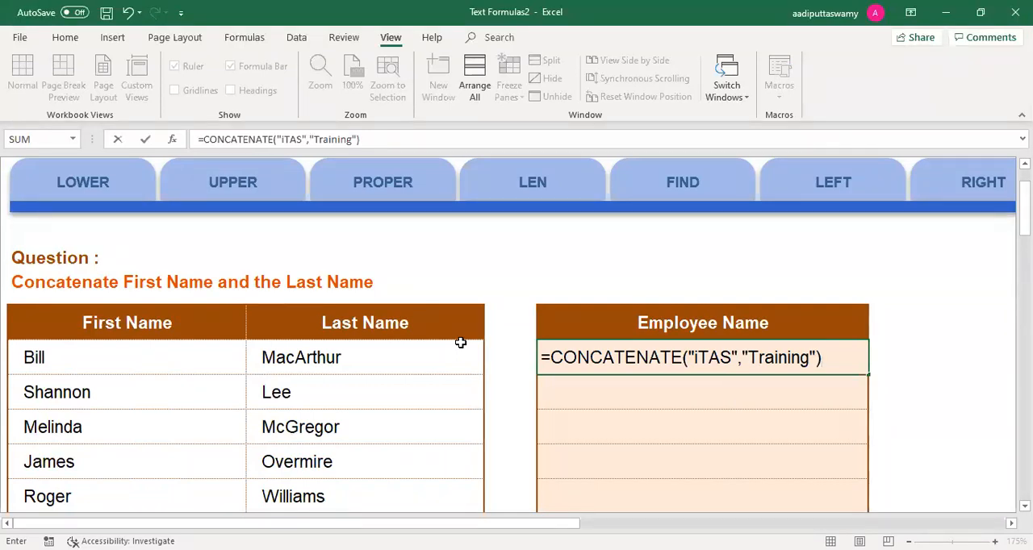
{"action": "key", "text": "Return"}
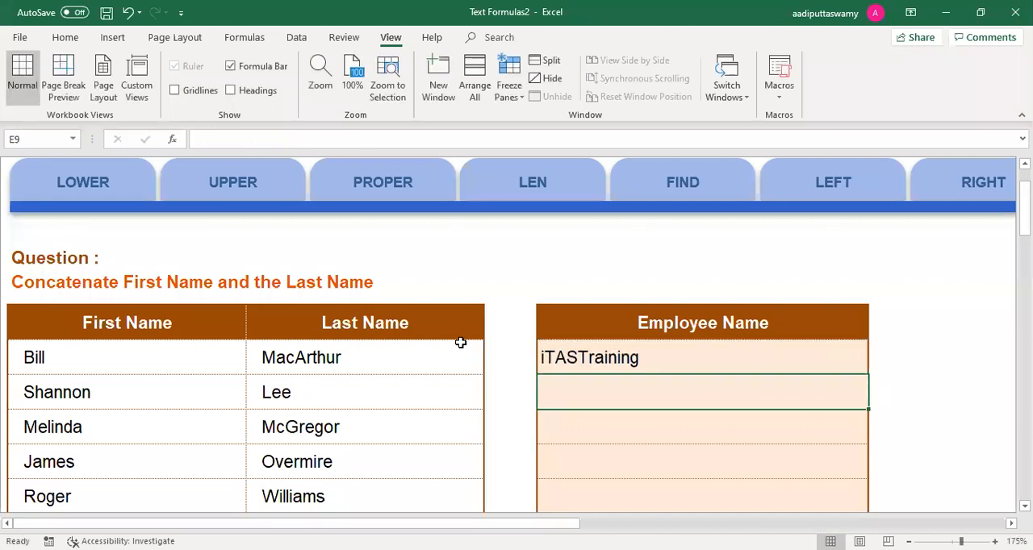
Step: Insert a space " " as a separate argument between "iTAS" and "Training" in the CONCATENATE formula in E8
{"action": "double_click", "coordinate": [608, 358]}
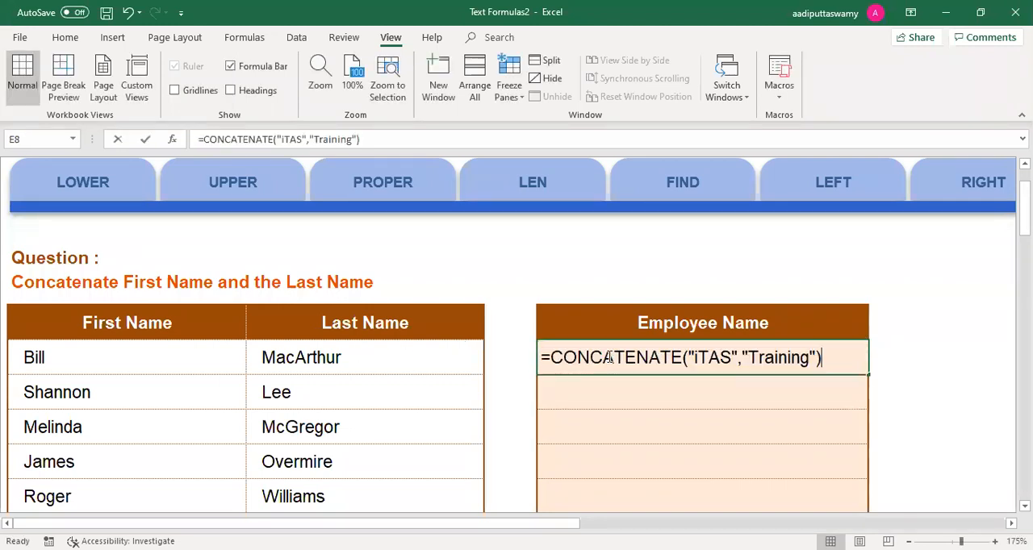
{"action": "left_click", "coordinate": [742, 357]}
{"action": "type", "text": "\" \""}
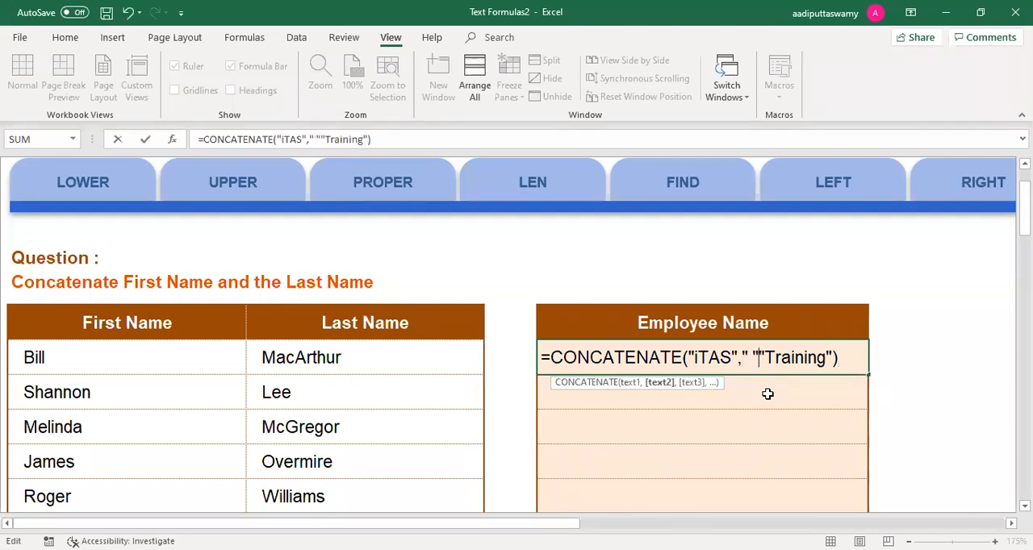
{"action": "key", "text": "Return"}
Step: Review each text argument of the CONCATENATE formula in E8, including the space, and leave the formula as it is
{"action": "left_click", "coordinate": [669, 358]}
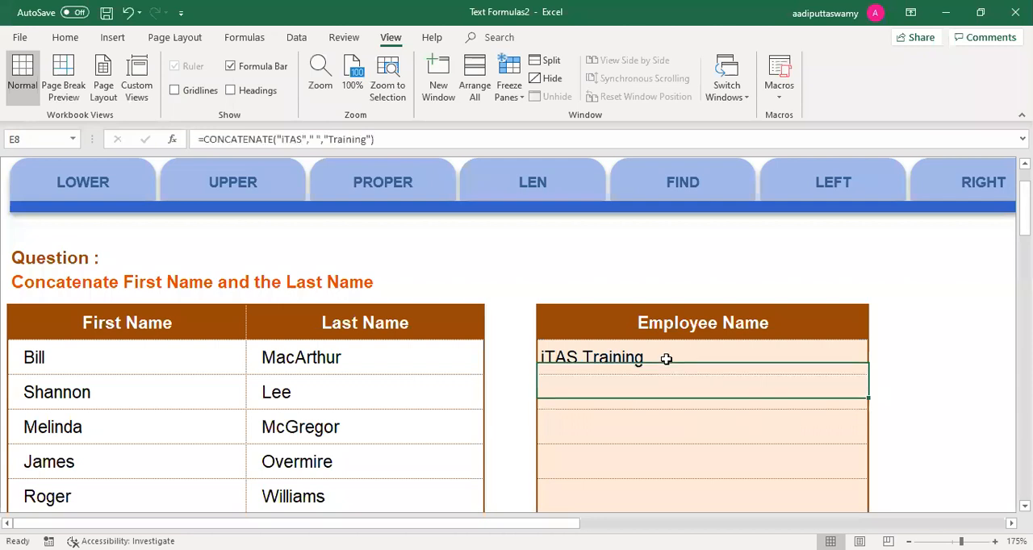
{"action": "double_click", "coordinate": [668, 358]}
{"action": "left_click_drag", "start_coordinate": [743, 356], "coordinate": [757, 352]}
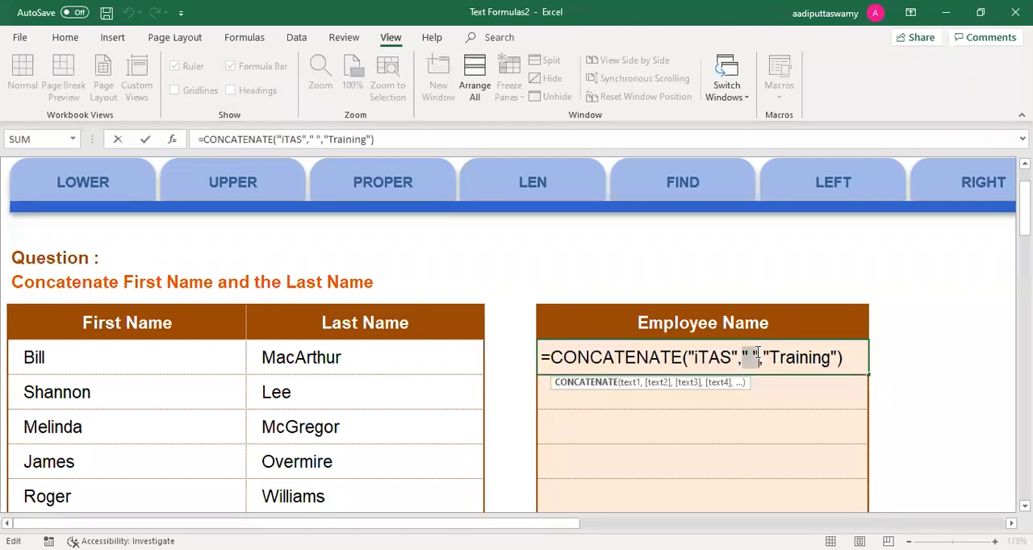
{"action": "left_click", "coordinate": [712, 356]}
{"action": "left_click", "coordinate": [744, 358]}
{"action": "left_click", "coordinate": [797, 357]}
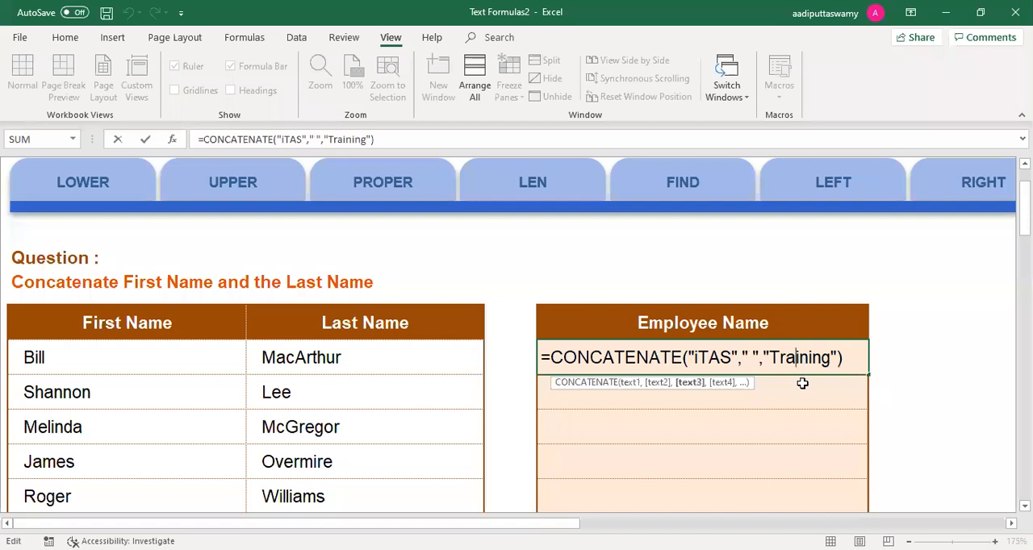
{"action": "key", "text": "Escape"}
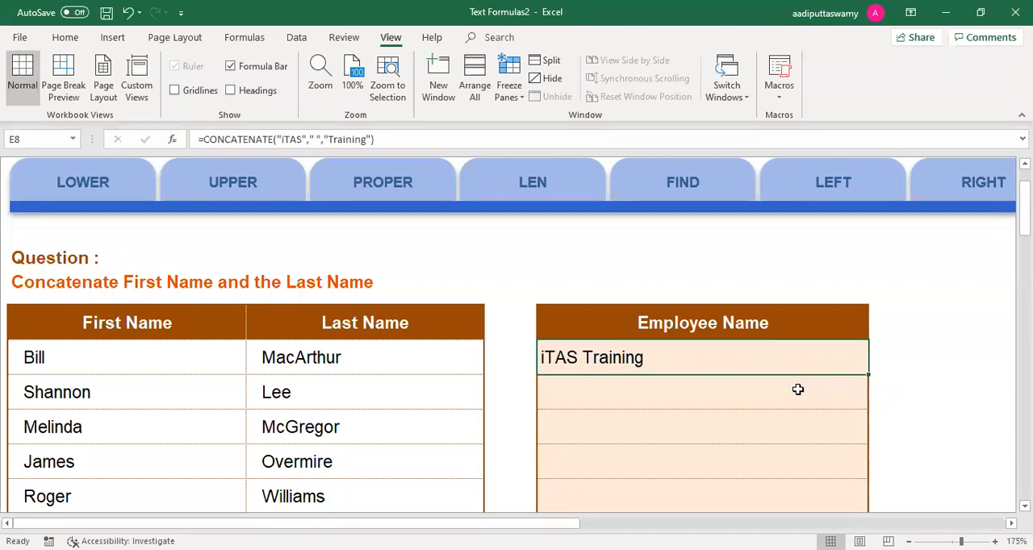
Step: Enter a CONCATENATE formula in E9 that joins the first name in B9 with the last name in C9
{"action": "left_click", "coordinate": [798, 390]}
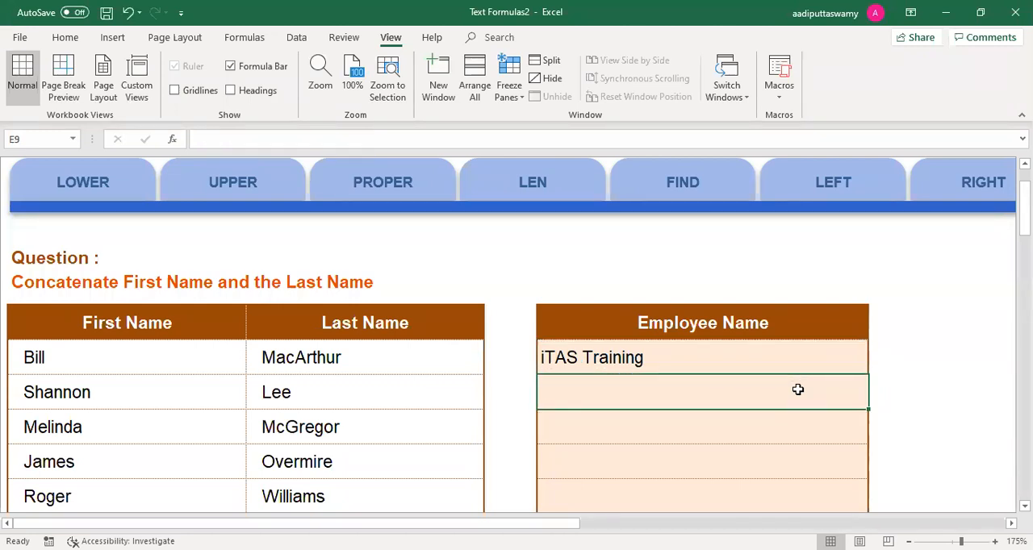
{"action": "type", "text": "="}
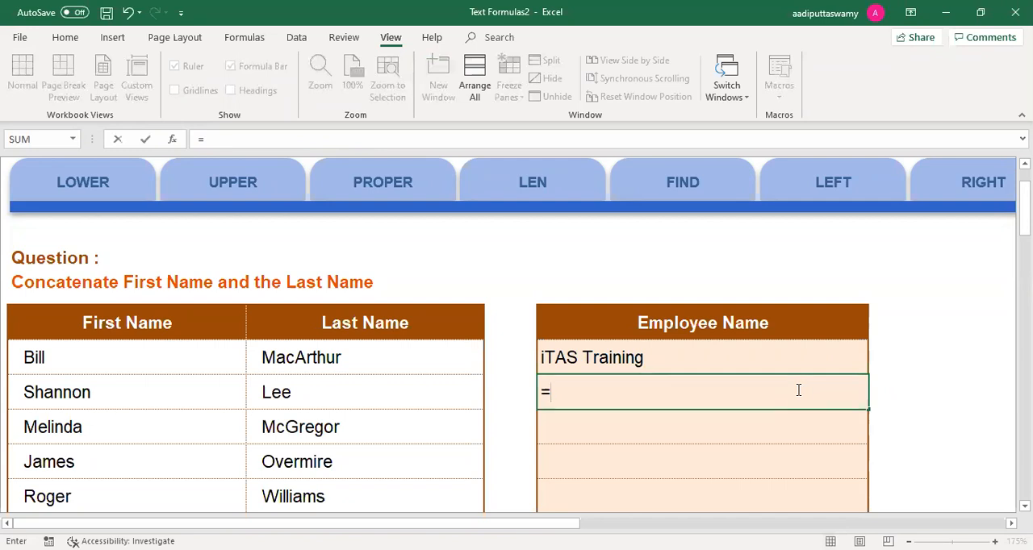
{"action": "type", "text": "con"}
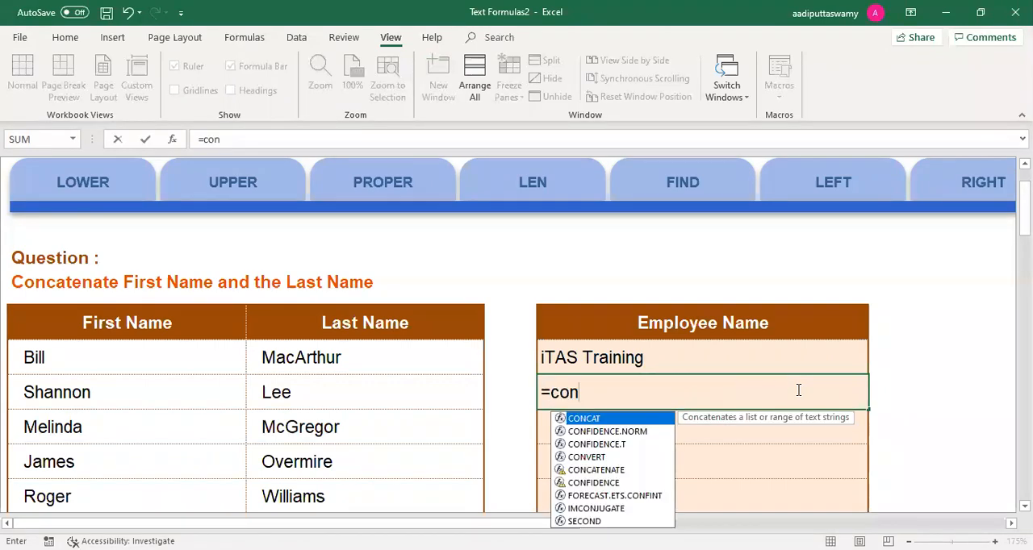
{"action": "type", "text": "ca"}
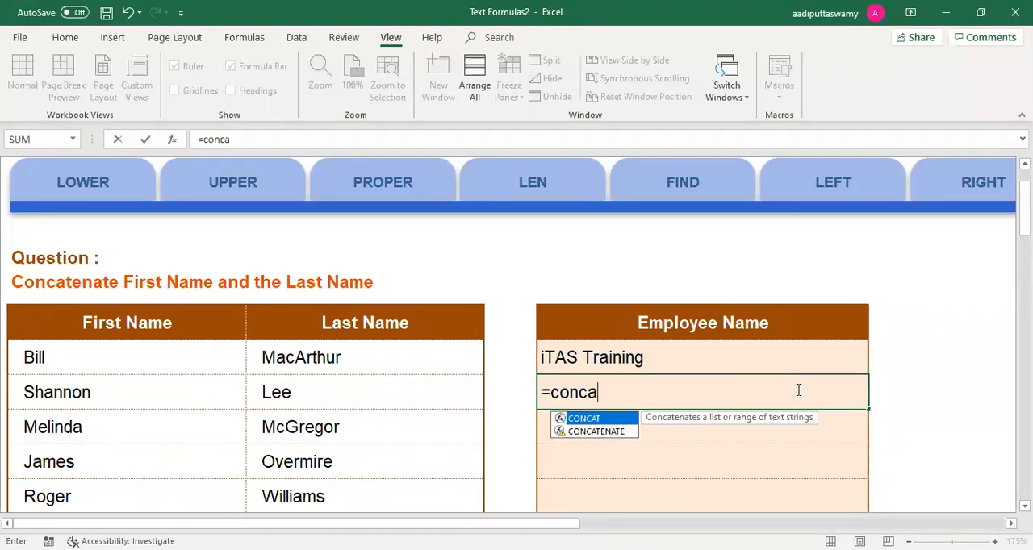
{"action": "double_click", "coordinate": [596, 431]}
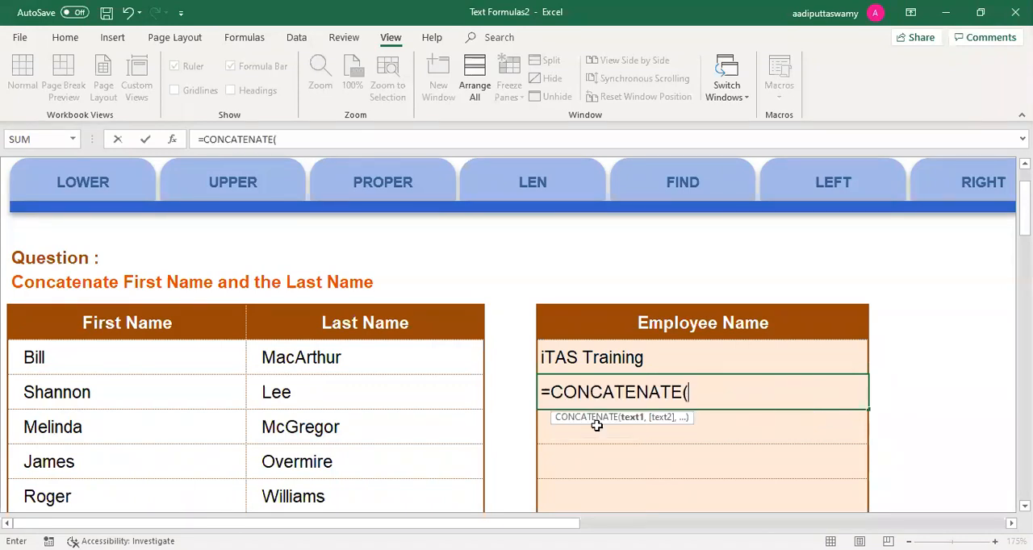
{"action": "left_click", "coordinate": [194, 393]}
{"action": "type", "text": ","}
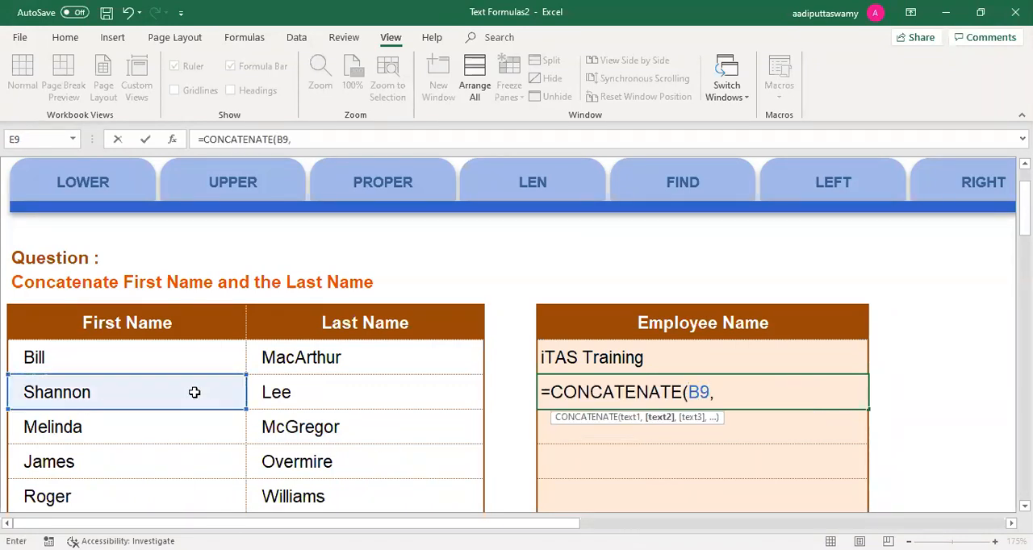
{"action": "left_click", "coordinate": [309, 394]}
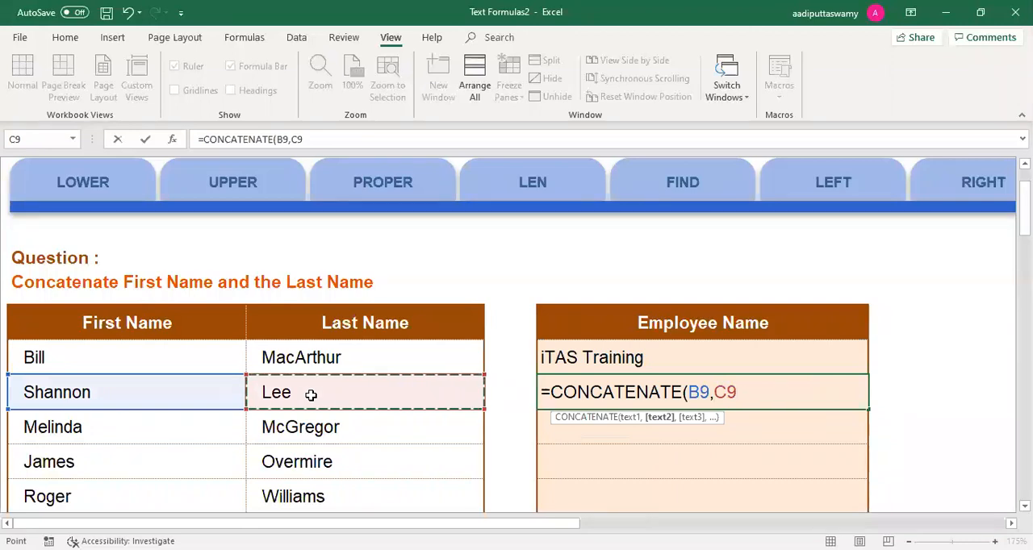
{"action": "key", "text": "Return"}
Step: Extend the CONCATENATE formula in E9 with the cells B10, C10 and B11 as further arguments
{"action": "double_click", "coordinate": [583, 393]}
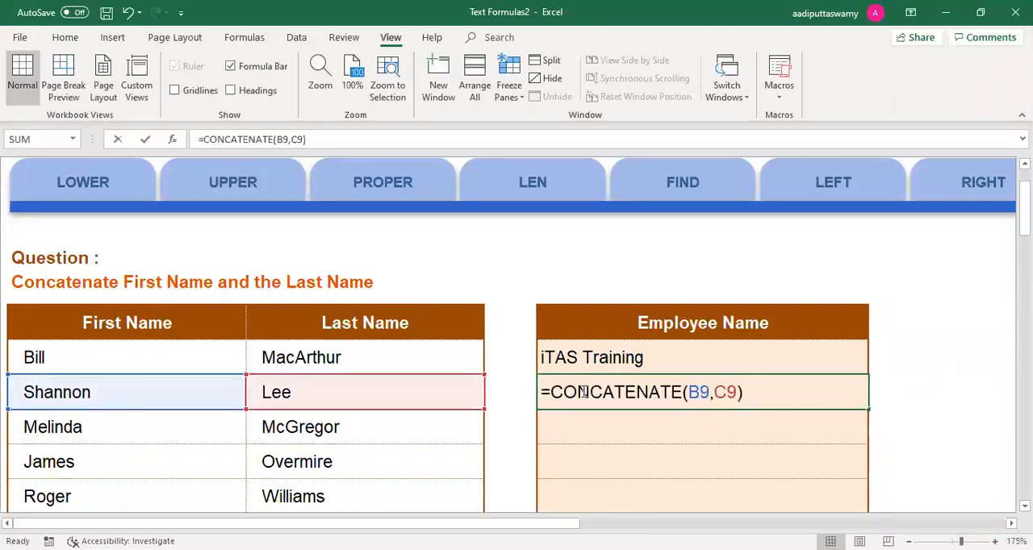
{"action": "left_click", "coordinate": [738, 392]}
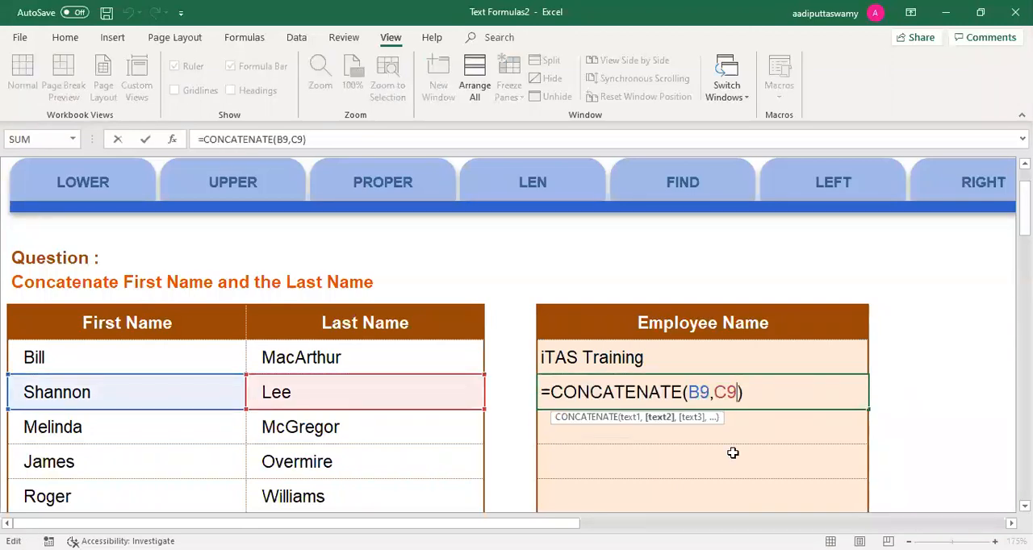
{"action": "type", "text": ","}
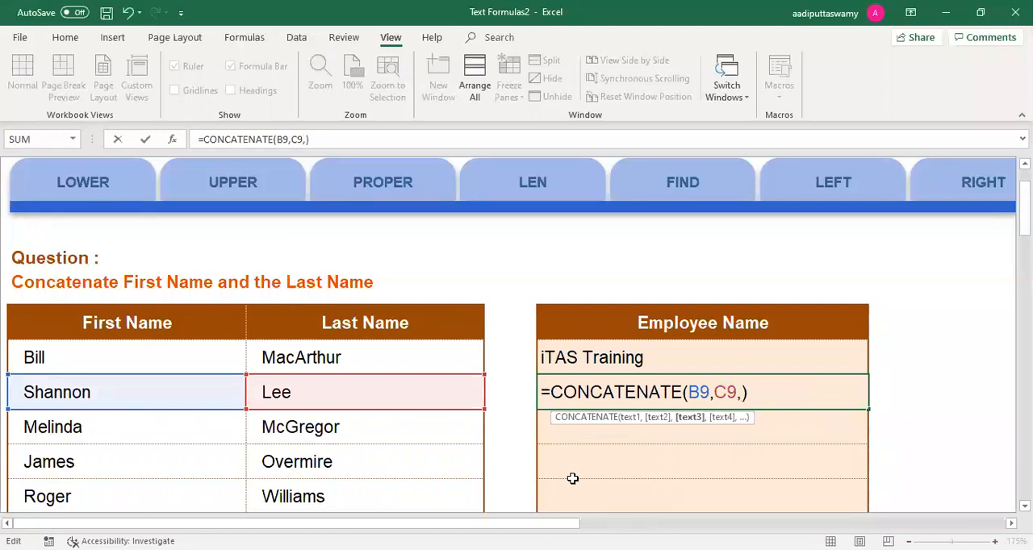
{"action": "left_click", "coordinate": [208, 432]}
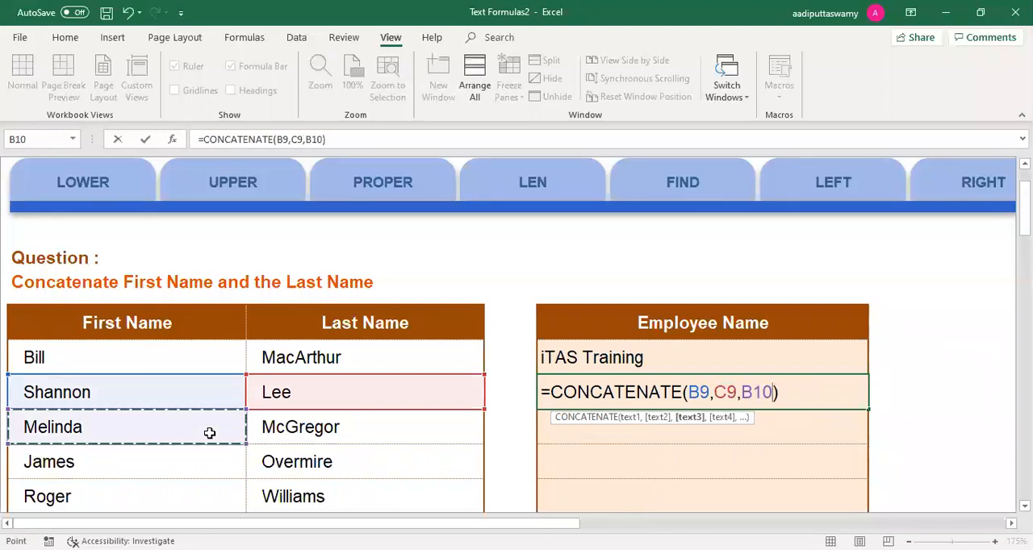
{"action": "type", "text": ","}
{"action": "left_click", "coordinate": [282, 429]}
{"action": "type", "text": ","}
{"action": "left_click", "coordinate": [206, 462]}
{"action": "key", "text": "Return"}
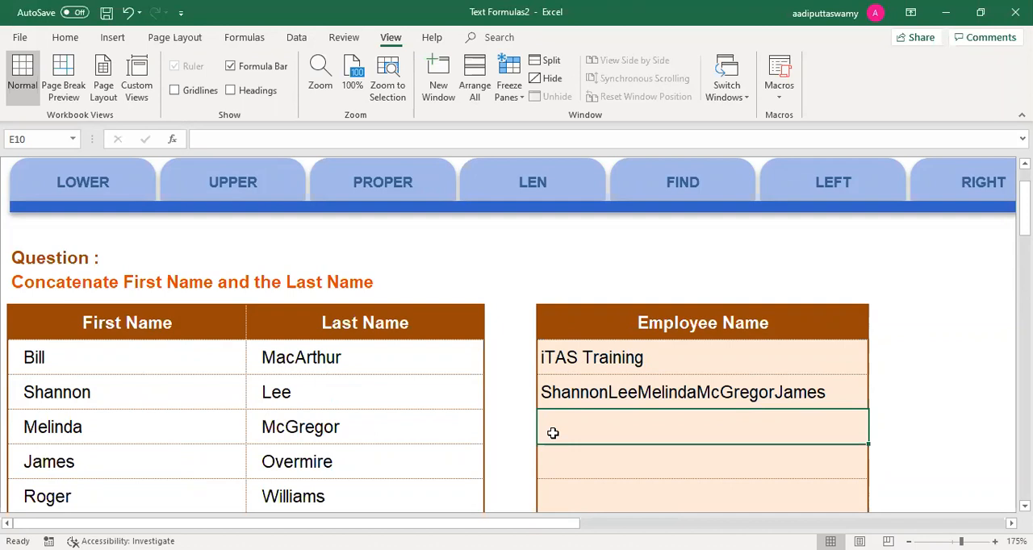
Step: Enter a CONCAT formula in E10 that joins the first names in the range B8:B12
{"action": "type", "text": "=ca"}
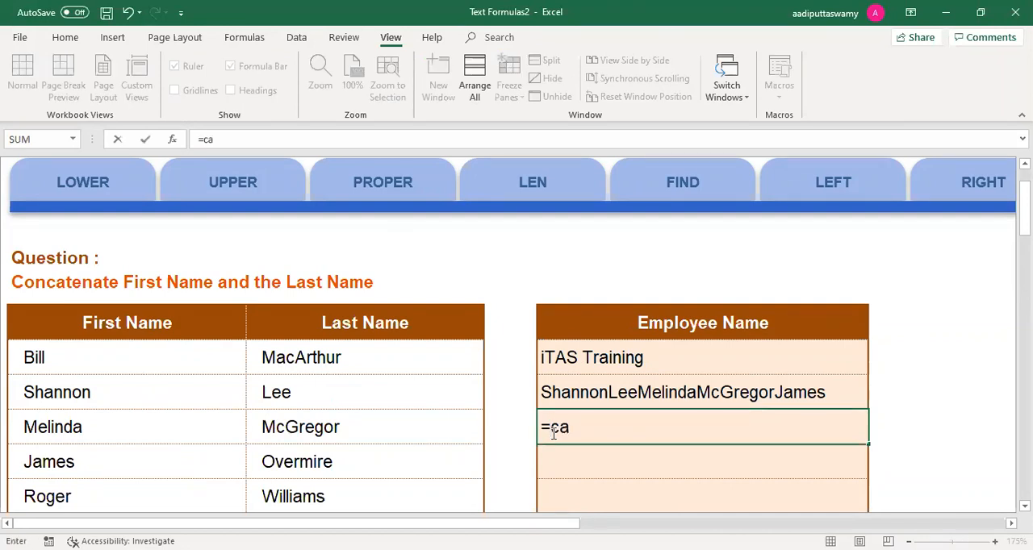
{"action": "key", "text": "BackSpace"}
{"action": "type", "text": "on"}
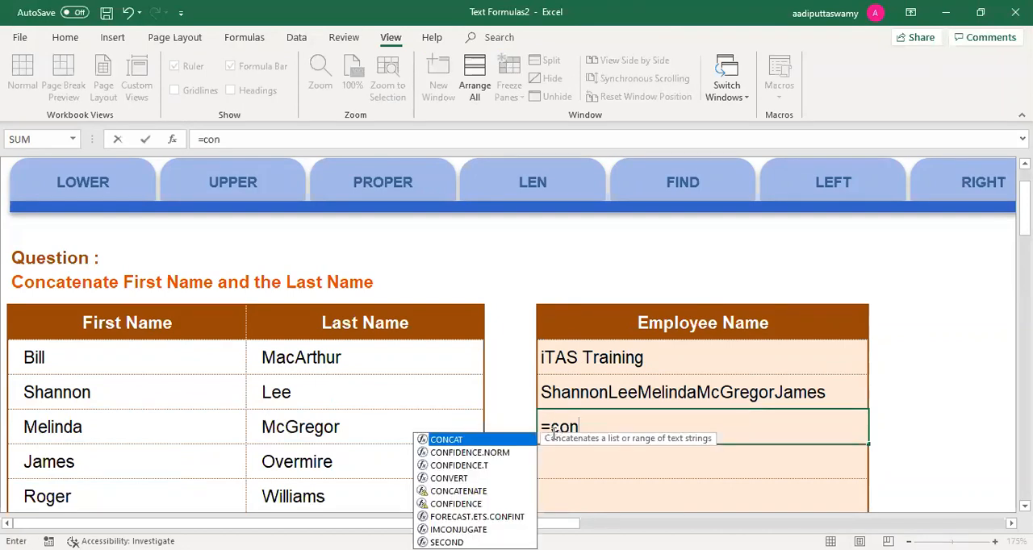
{"action": "key", "text": "Tab"}
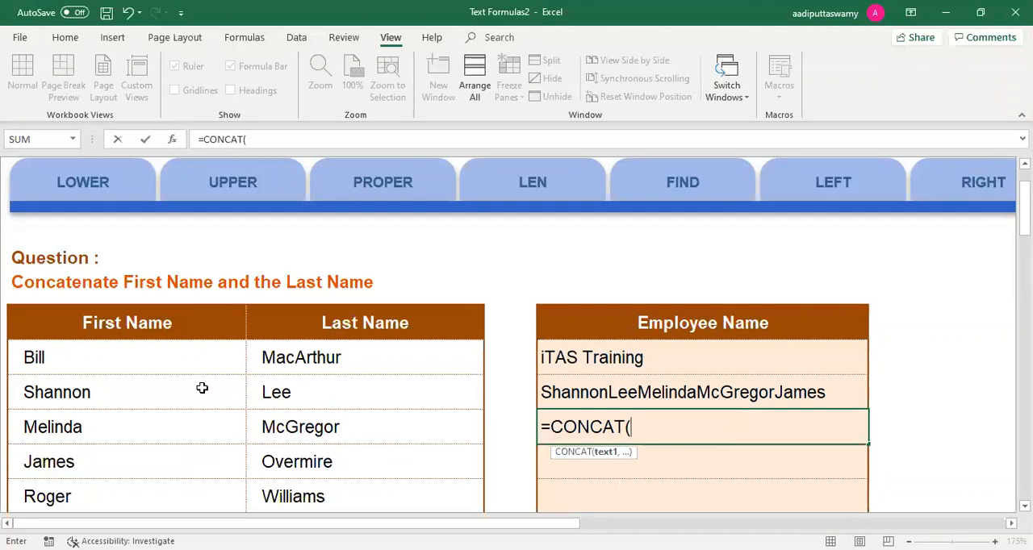
{"action": "left_click_drag", "start_coordinate": [198, 358], "coordinate": [203, 479]}
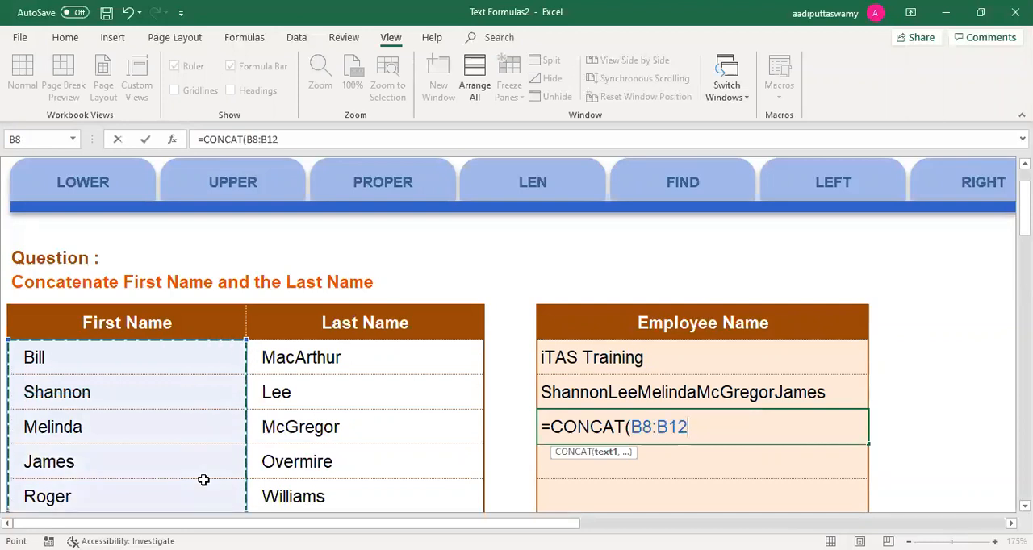
{"action": "type", "text": ")"}
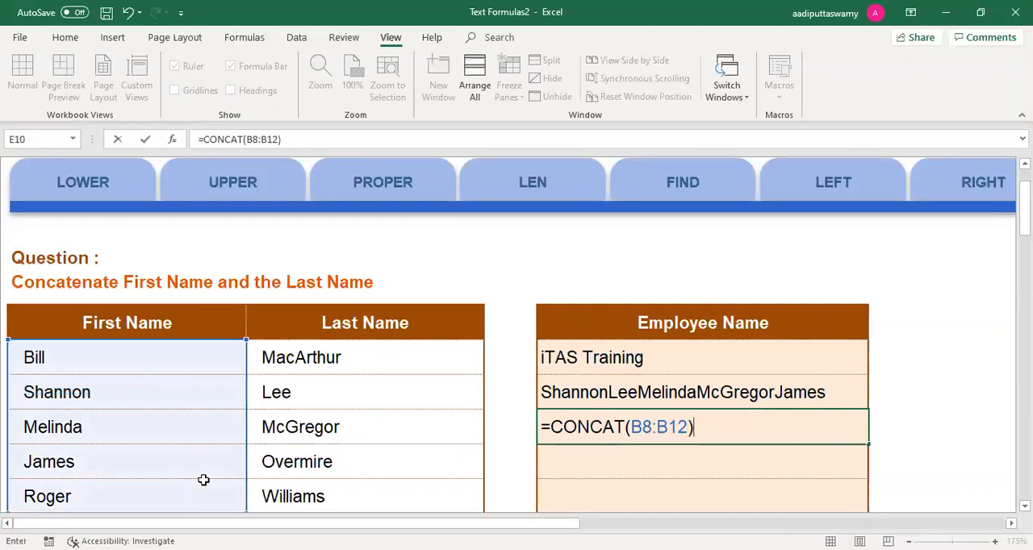
{"action": "key", "text": "Return"}
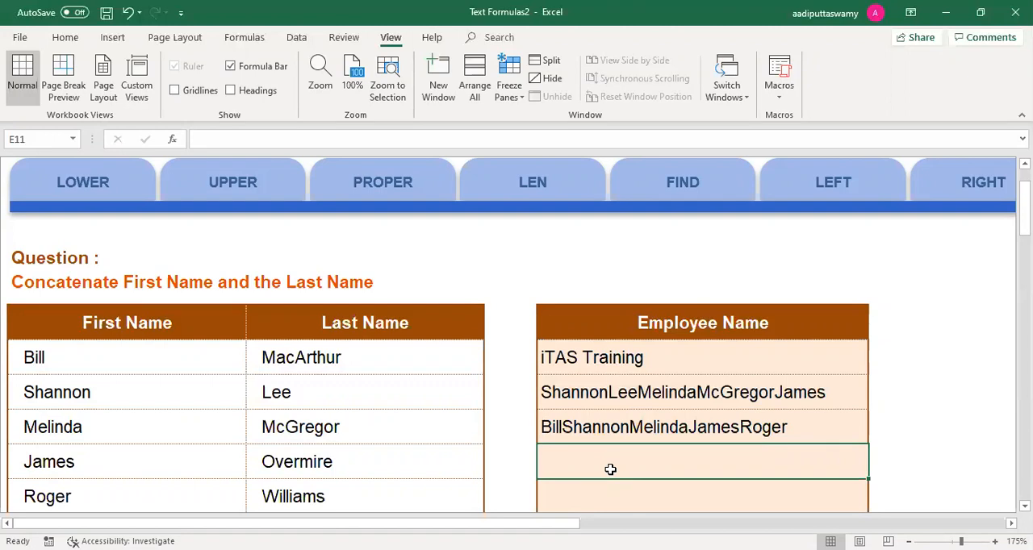
Step: Start a TEXTJOIN formula in E11 with a comma and a space ", " as the delimiter
{"action": "type", "text": "="}
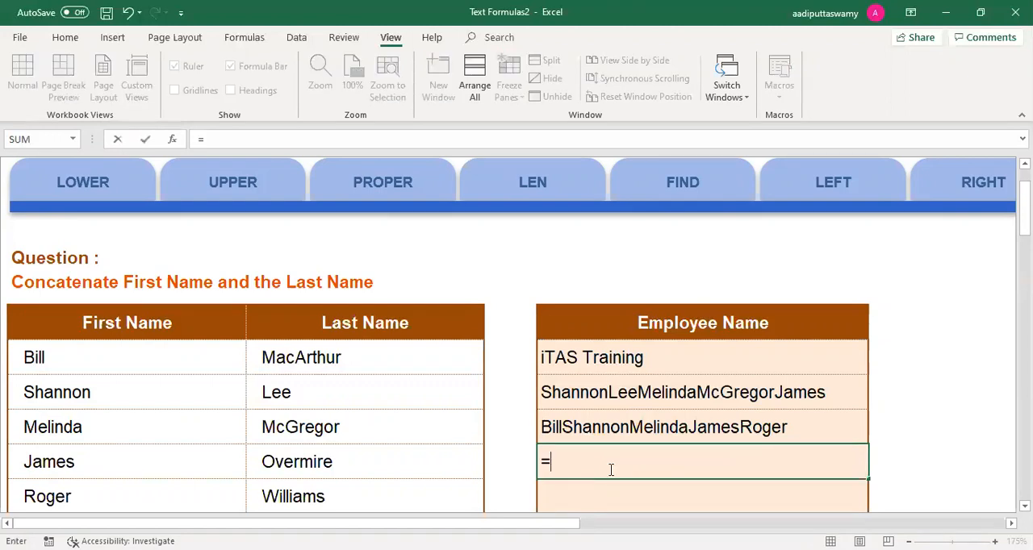
{"action": "type", "text": "textj"}
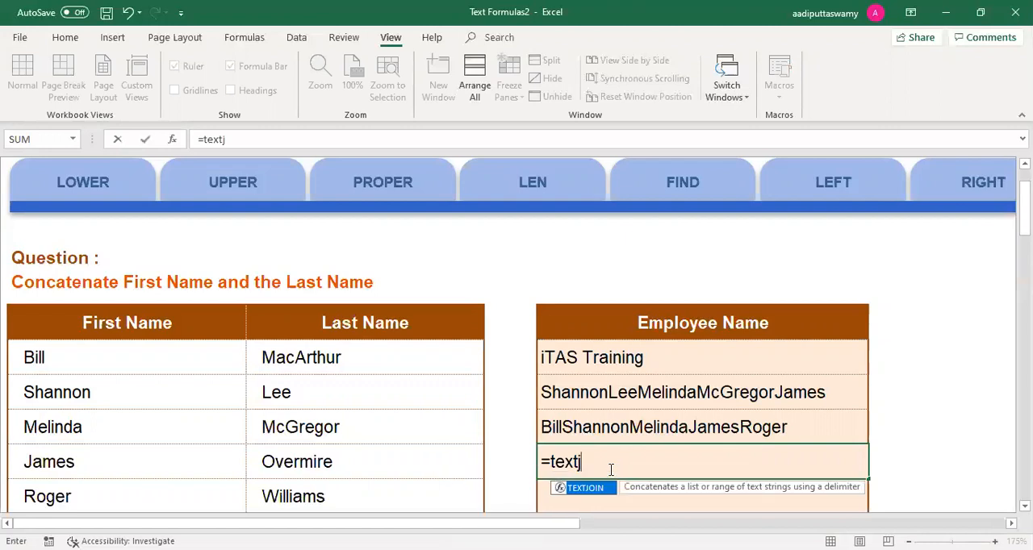
{"action": "key", "text": "Tab"}
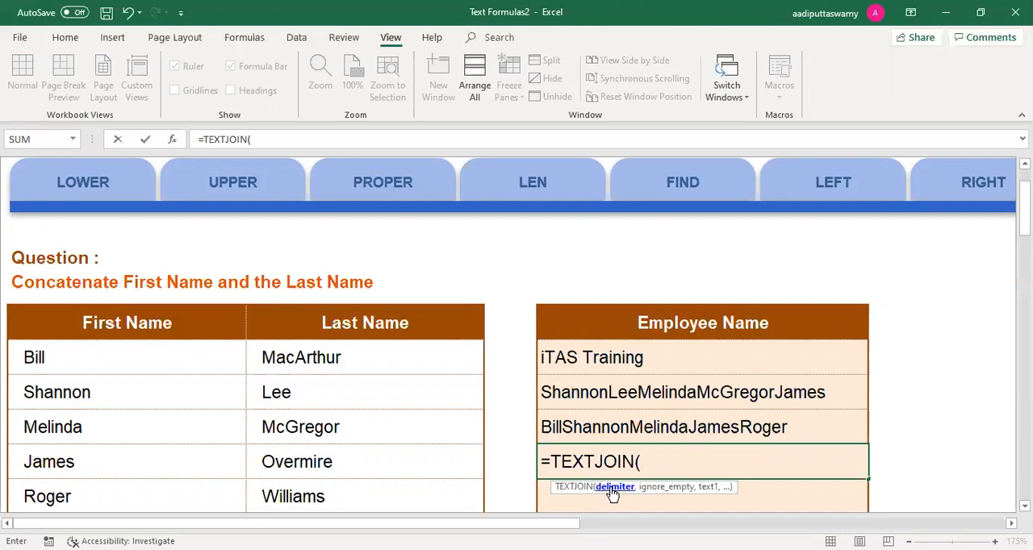
{"action": "type", "text": "\",\", \""}
{"action": "type", "text": ","}
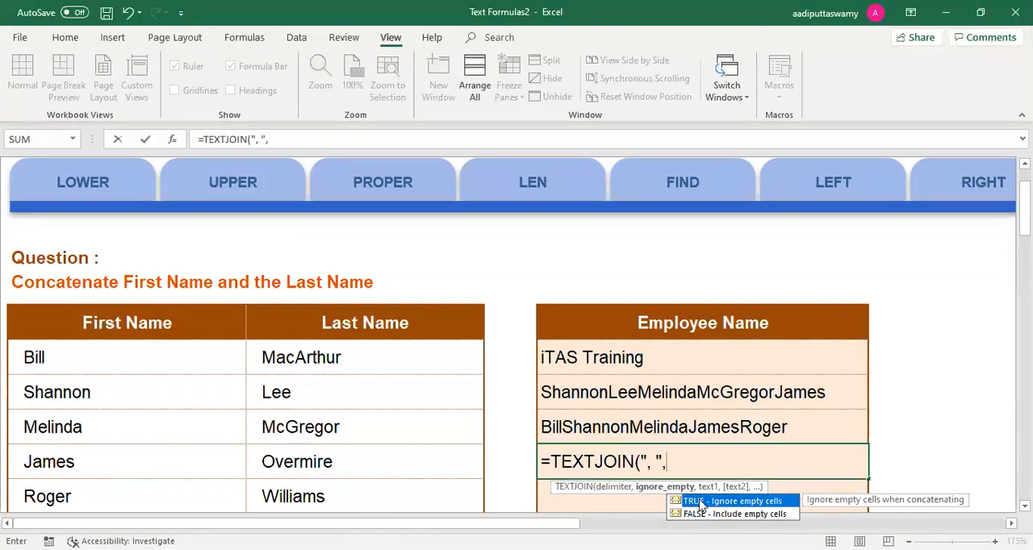
Step: Complete the TEXTJOIN formula in E11 with TRUE for ignoring empty cells and the range B8:B12 as the text
{"action": "key", "text": "Tab"}
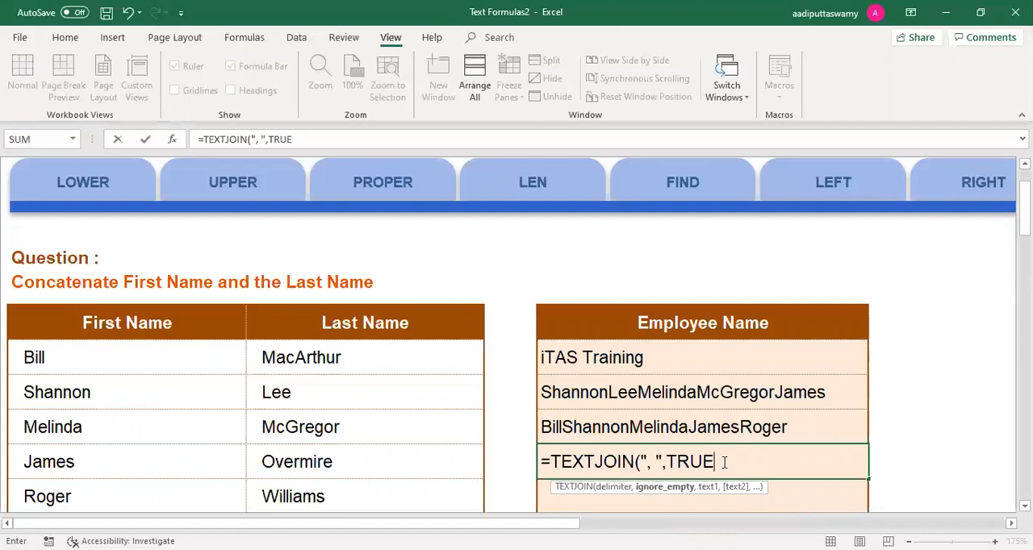
{"action": "type", "text": ","}
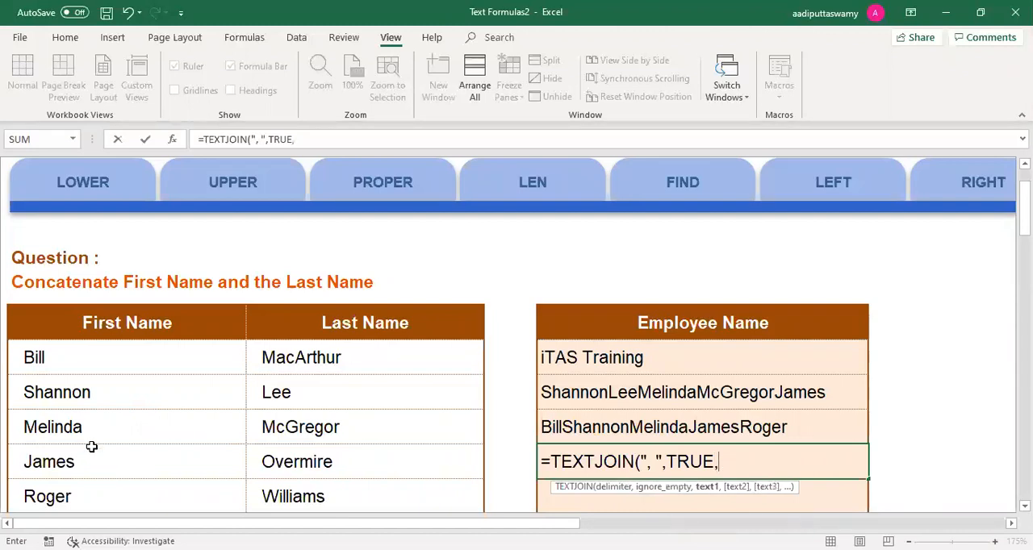
{"action": "left_click", "coordinate": [86, 358]}
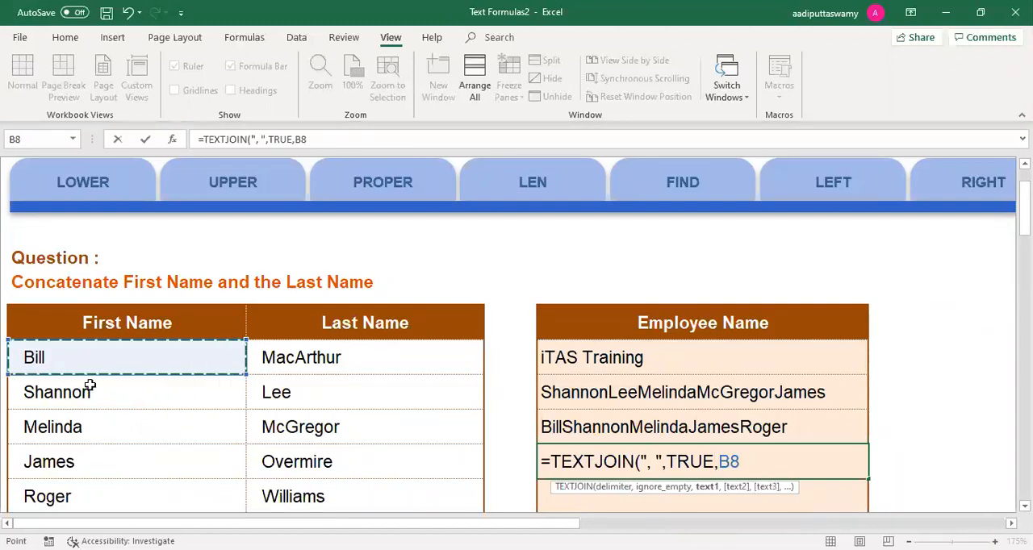
{"action": "key", "text": "ctrl+shift+Down"}
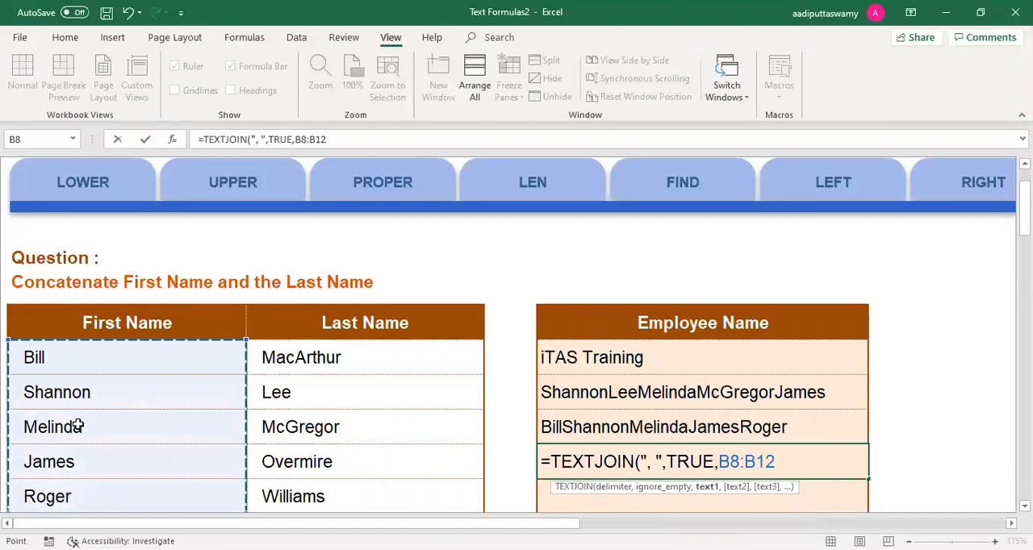
{"action": "type", "text": ")"}
{"action": "key", "text": "Return"}
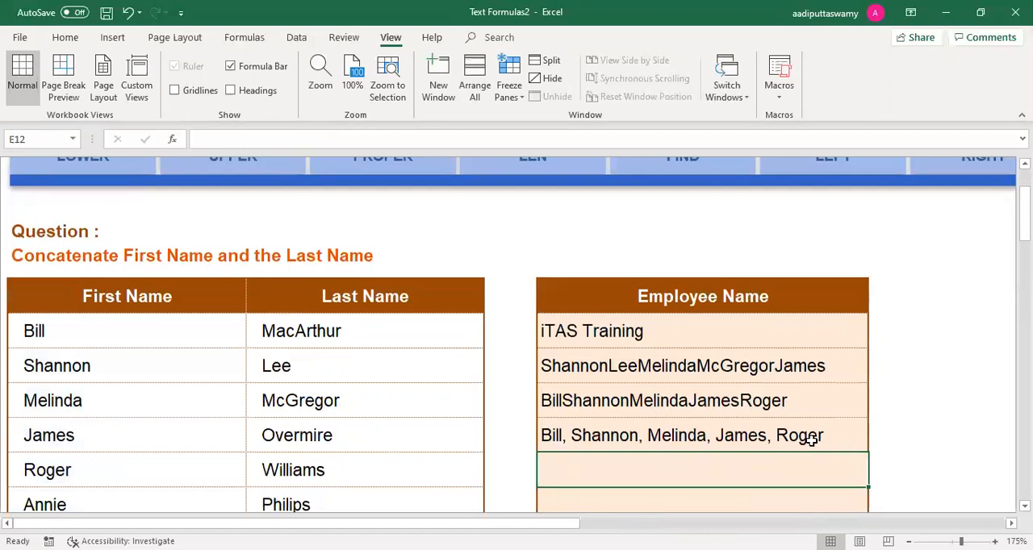
Step: Review the CONCATENATE, CONCAT and TEXTJOIN formulas in E9, E10 and E11 one after another, leaving each as it is
{"action": "double_click", "coordinate": [669, 365]}
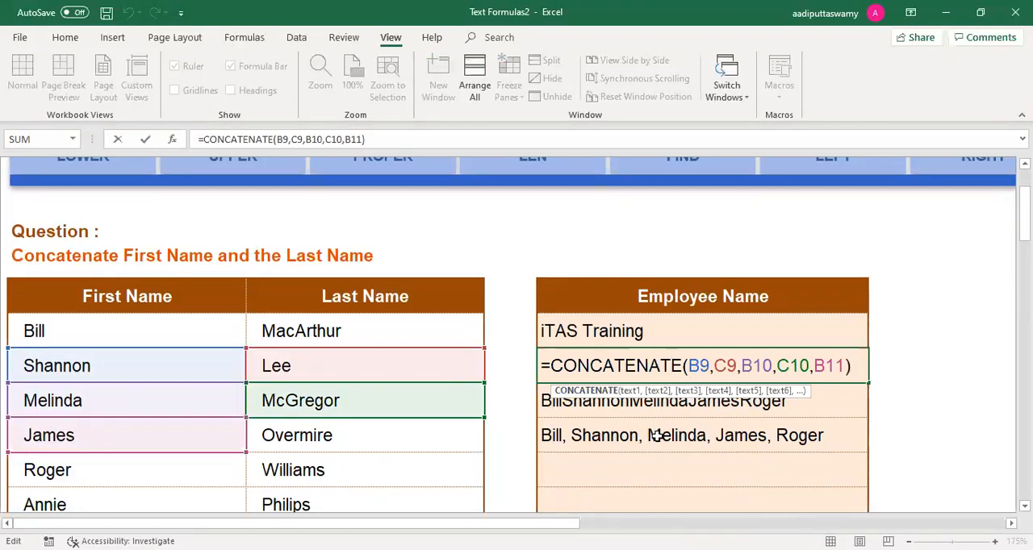
{"action": "key", "text": "Escape"}
{"action": "double_click", "coordinate": [656, 401]}
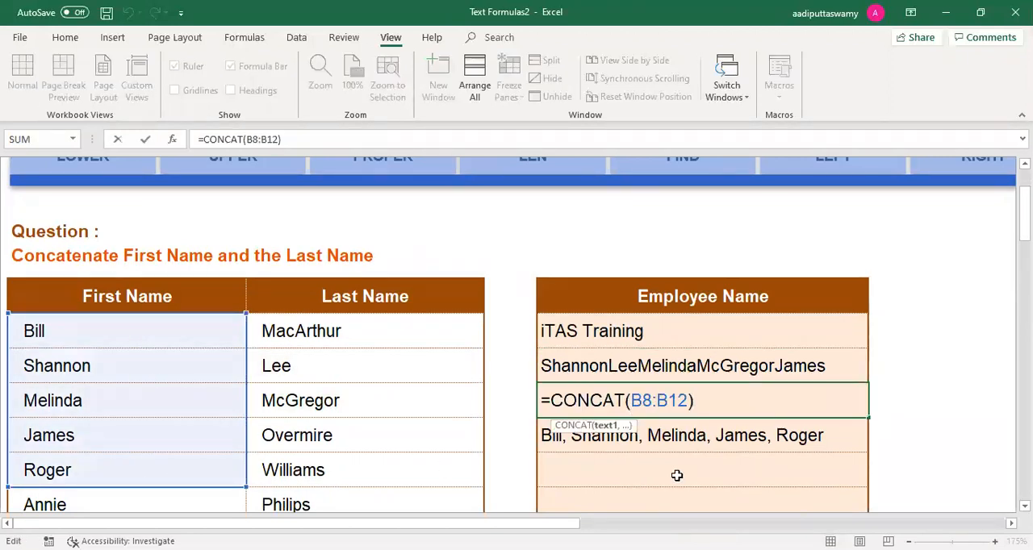
{"action": "key", "text": "Escape"}
{"action": "double_click", "coordinate": [697, 432]}
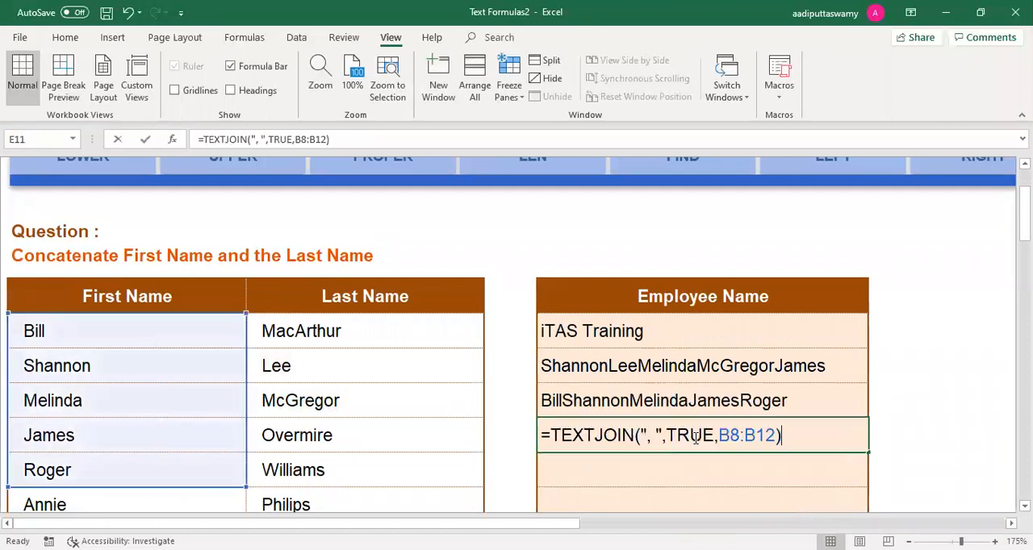
{"action": "key", "text": "Escape"}
Step: Compare the individual cell arguments of CONCATENATE in E9 with the range argument of CONCAT in E10
{"action": "left_click_drag", "start_coordinate": [614, 358], "coordinate": [621, 430]}
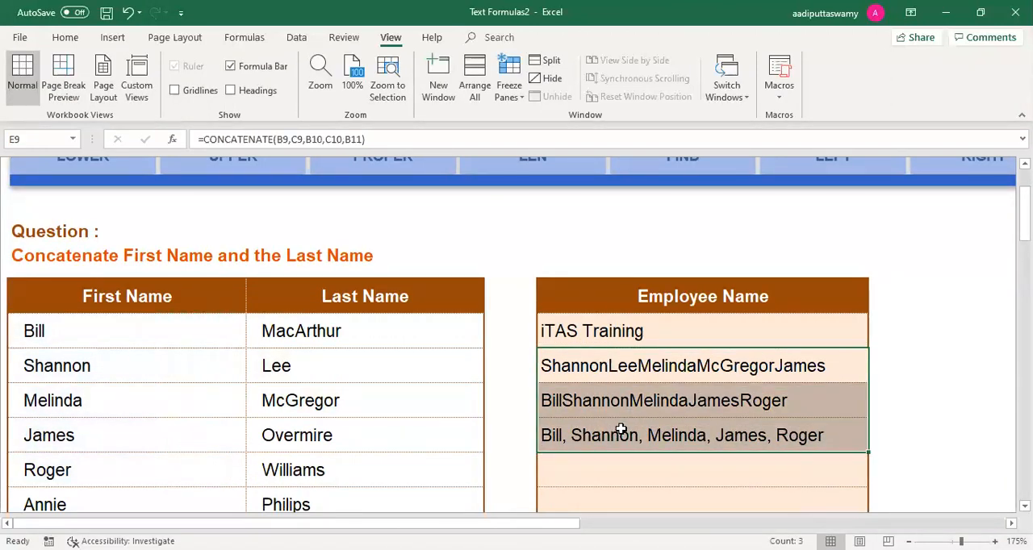
{"action": "double_click", "coordinate": [623, 365]}
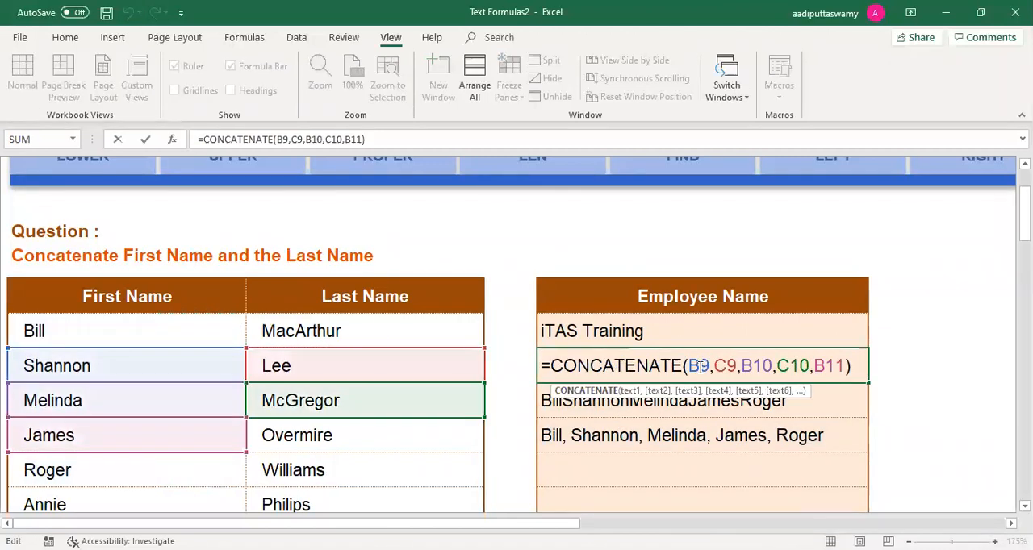
{"action": "key", "text": "Escape"}
{"action": "double_click", "coordinate": [699, 400]}
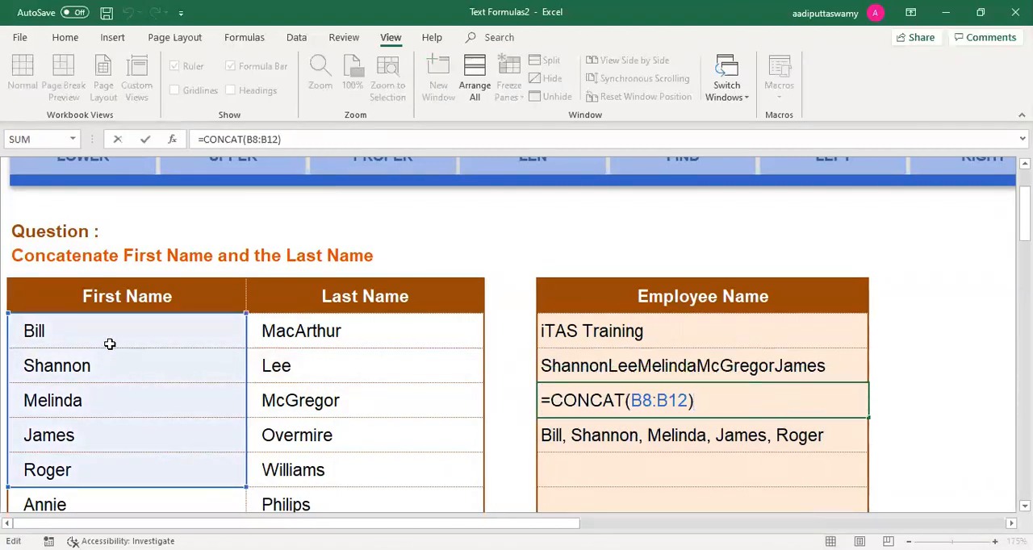
{"action": "key", "text": "Escape"}
Step: Open the TEXTJOIN formula in E11 and highlight its TRUE argument for ignoring empty cells
{"action": "double_click", "coordinate": [660, 440]}
{"action": "left_click", "coordinate": [660, 439]}
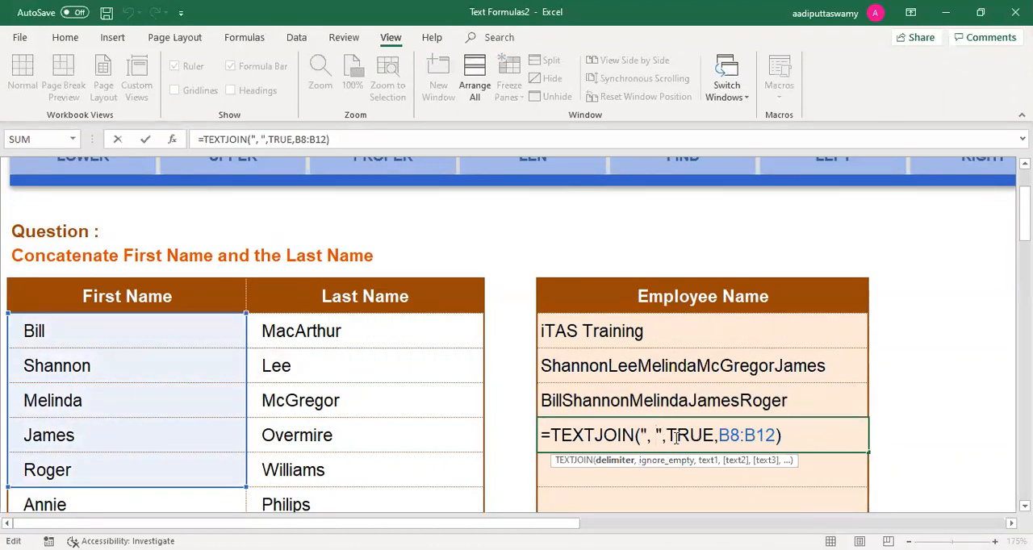
{"action": "left_click_drag", "start_coordinate": [667, 436], "coordinate": [715, 436]}
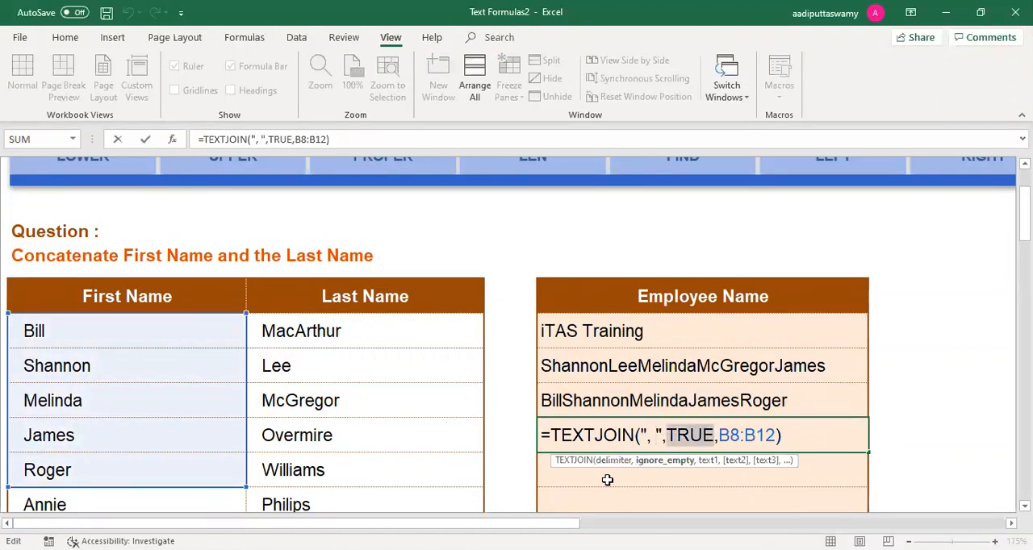
Step: Leave the TEXTJOIN formula as it is and clear the first name in cell B9
{"action": "key", "text": "Escape"}
{"action": "left_click", "coordinate": [150, 378]}
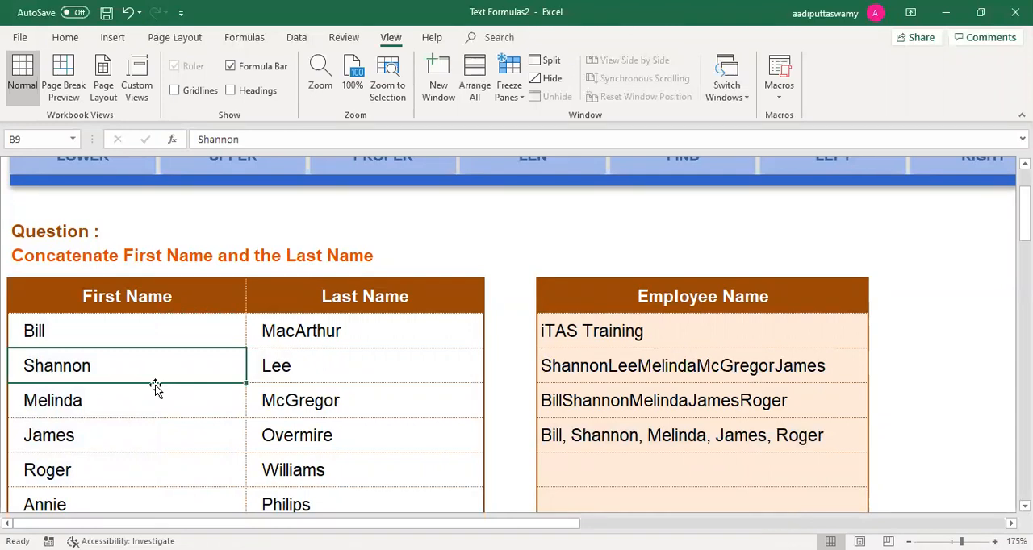
{"action": "key", "text": "Delete"}
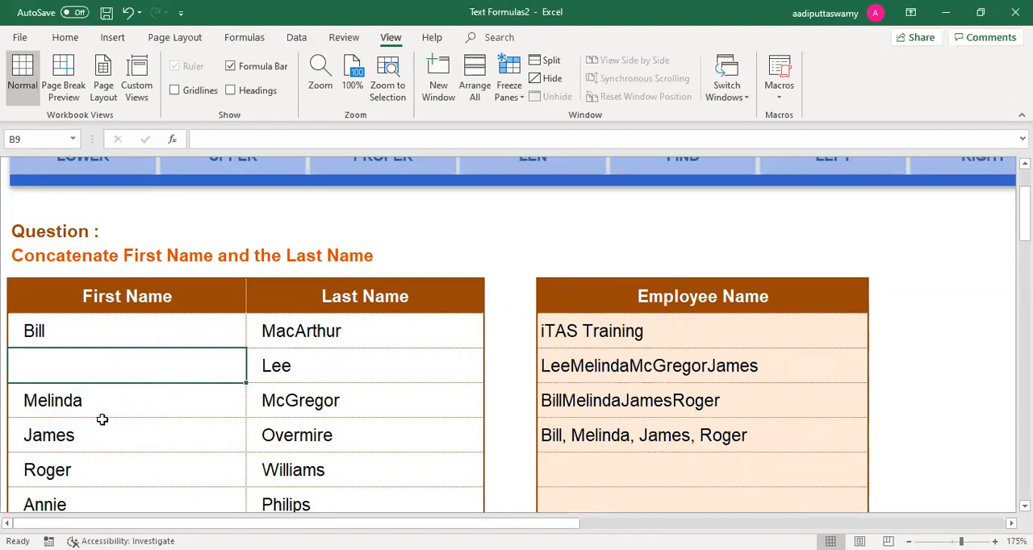
Step: Change the ignore_empty argument of the TEXTJOIN formula in E11 to FALSE
{"action": "double_click", "coordinate": [642, 437]}
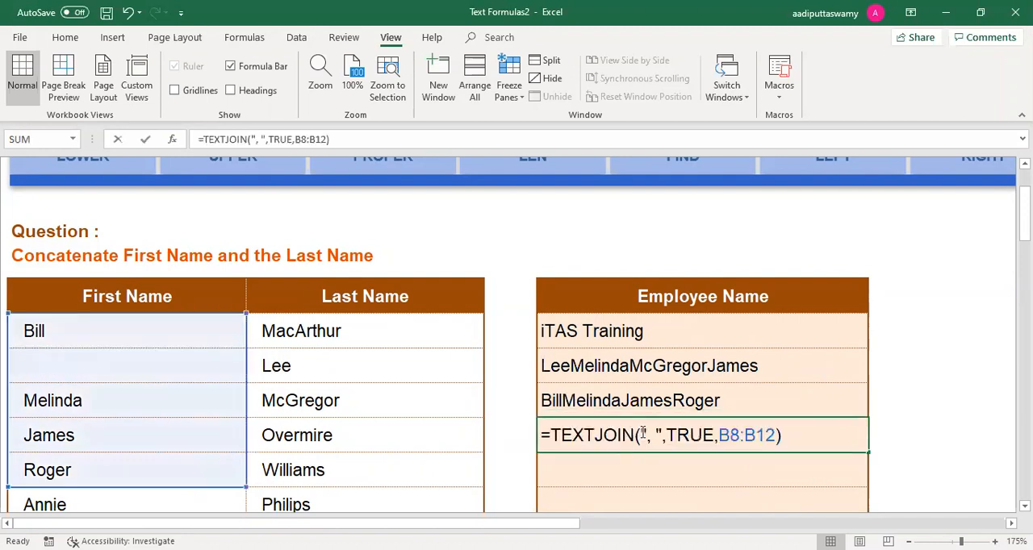
{"action": "left_click_drag", "start_coordinate": [715, 436], "coordinate": [665, 436]}
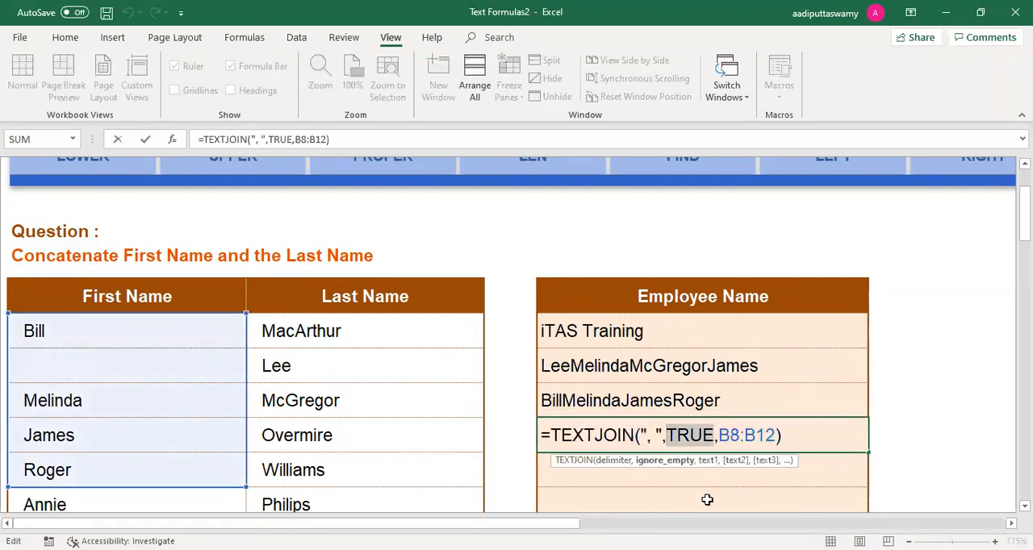
{"action": "type", "text": "false"}
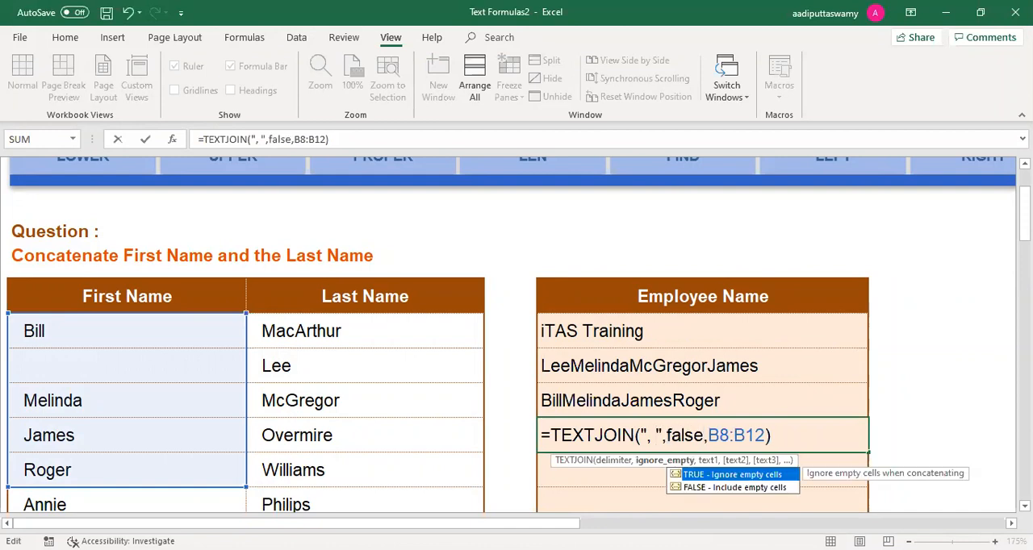
{"action": "key", "text": "Return"}
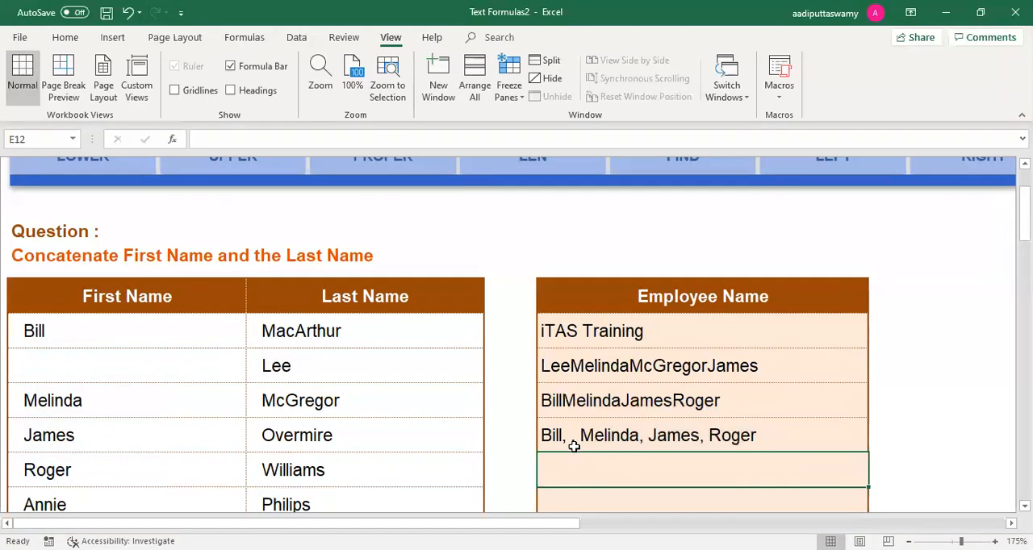
Step: Clear the first name in cell B11 so the joined range has a second empty cell
{"action": "left_click", "coordinate": [176, 396]}
{"action": "left_click", "coordinate": [142, 437]}
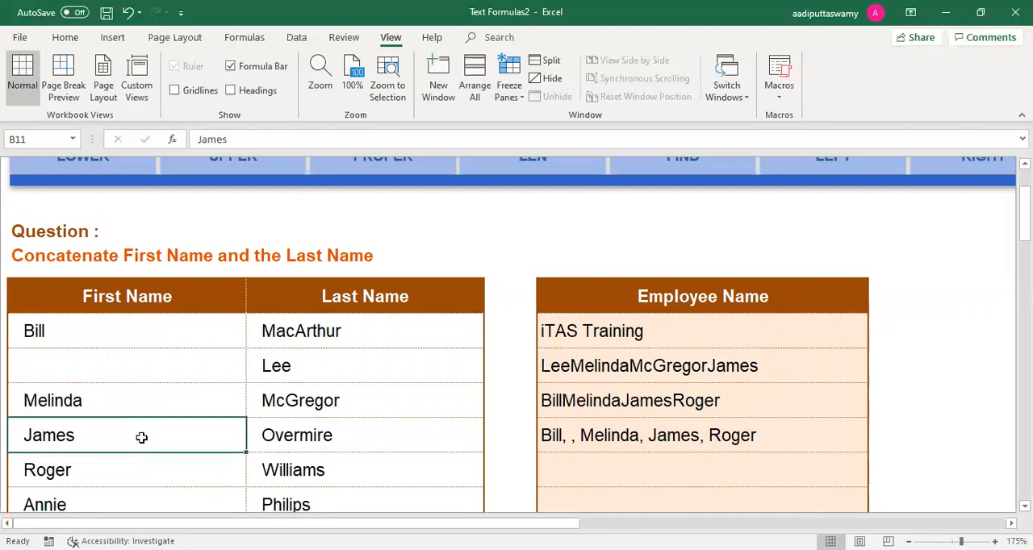
{"action": "key", "text": "Delete"}
Step: Set the ignore_empty argument of the TEXTJOIN formula in E11 back to TRUE
{"action": "double_click", "coordinate": [649, 445]}
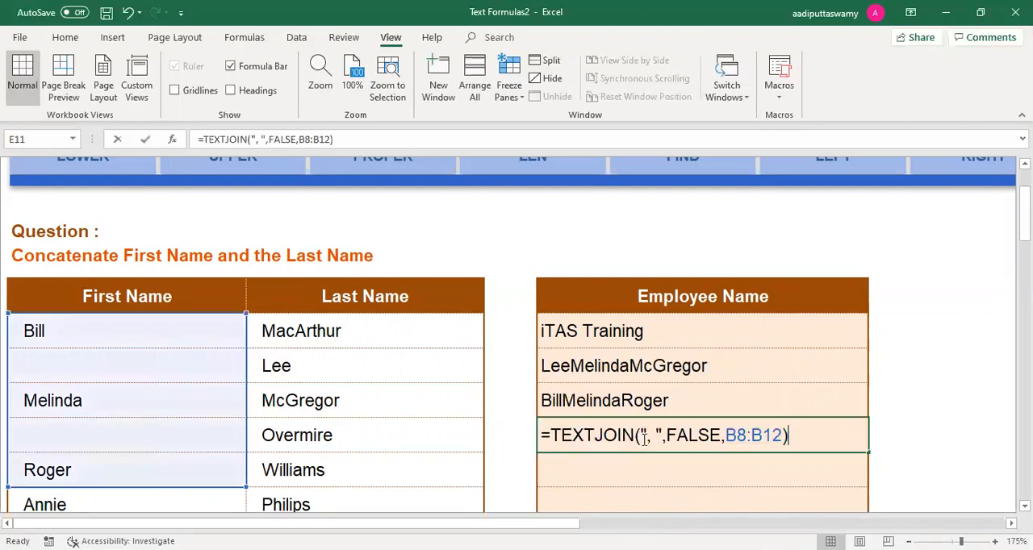
{"action": "left_click_drag", "start_coordinate": [666, 436], "coordinate": [721, 437]}
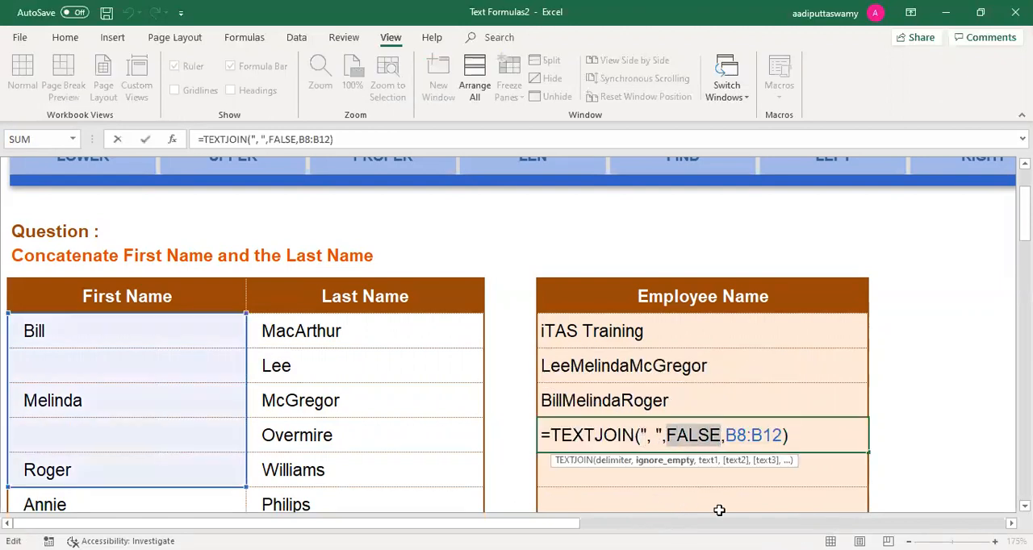
{"action": "type", "text": "true"}
{"action": "key", "text": "Return"}
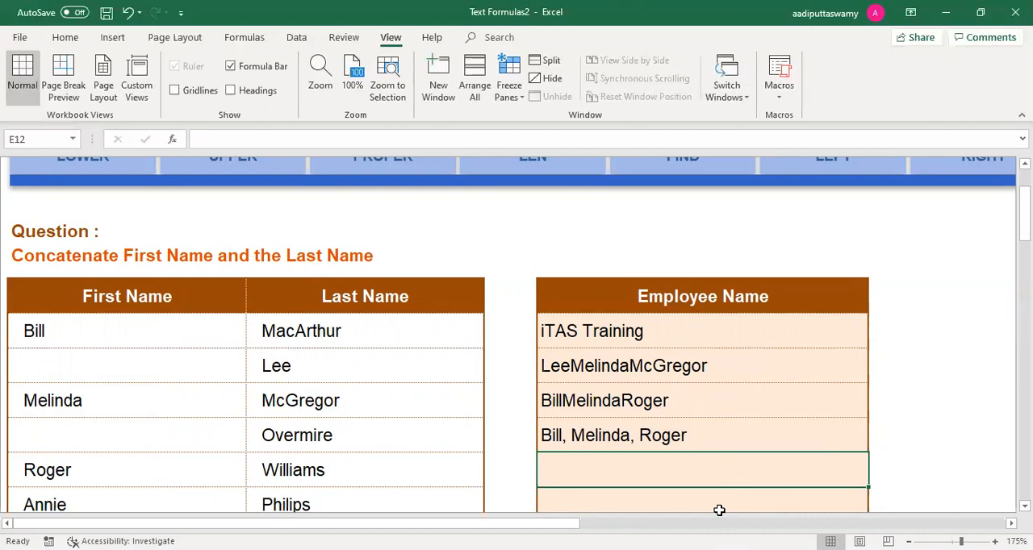
Step: Switch from the CONCATENATE worksheet to the TEXT worksheet
{"action": "scroll", "coordinate": [694, 406], "scroll_direction": "up", "scroll_amount": 3}
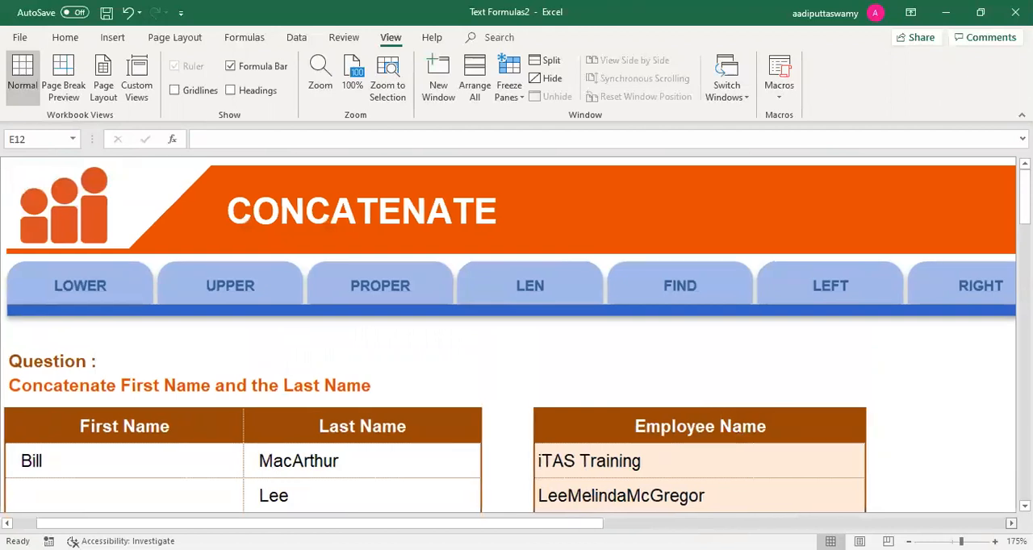
{"action": "scroll", "coordinate": [913, 490], "scroll_direction": "right", "scroll_amount": 5}
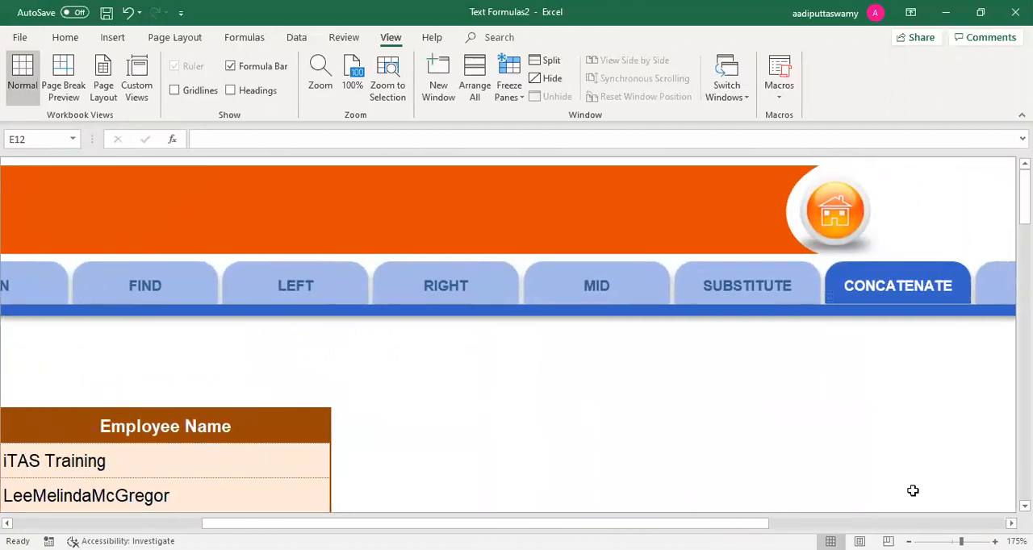
{"action": "scroll", "coordinate": [414, 452], "scroll_direction": "down", "scroll_amount": 3}
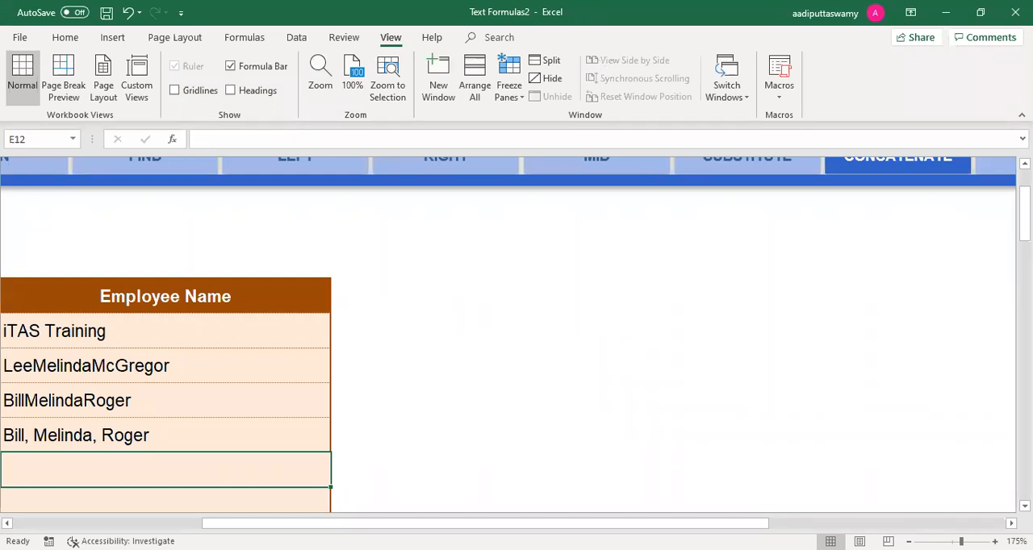
{"action": "scroll", "coordinate": [452, 406], "scroll_direction": "up", "scroll_amount": 1}
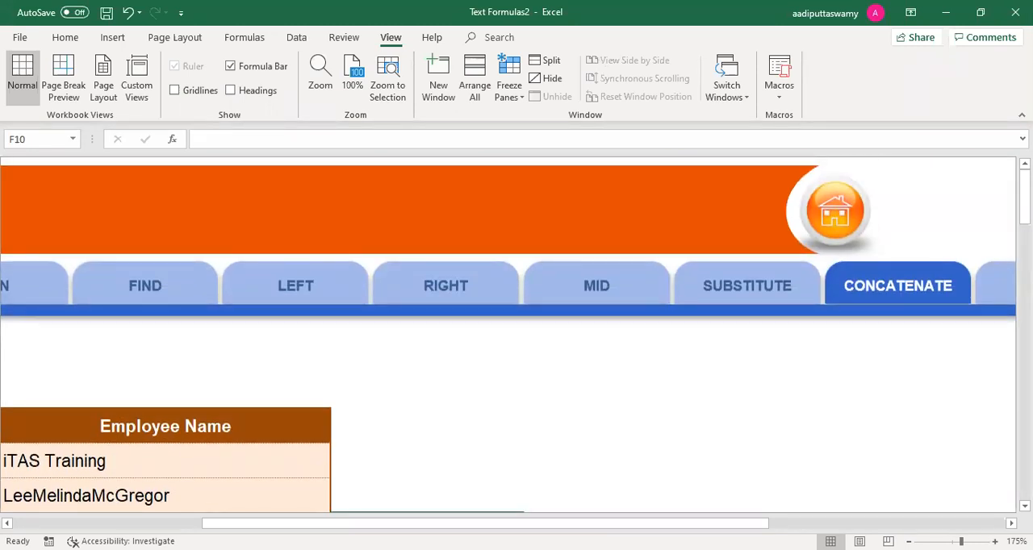
{"action": "scroll", "coordinate": [508, 339], "scroll_direction": "right", "scroll_amount": 10}
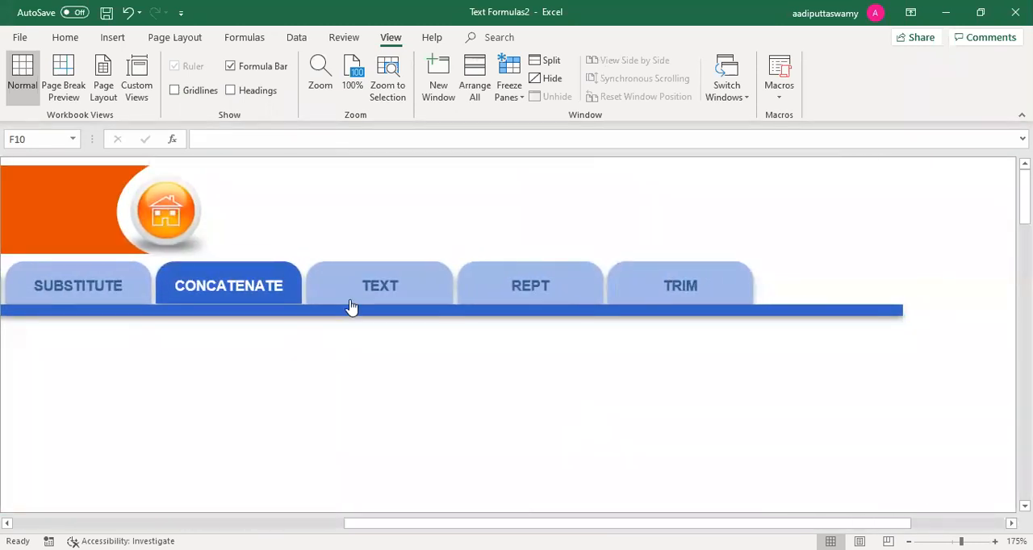
{"action": "left_click", "coordinate": [408, 296]}
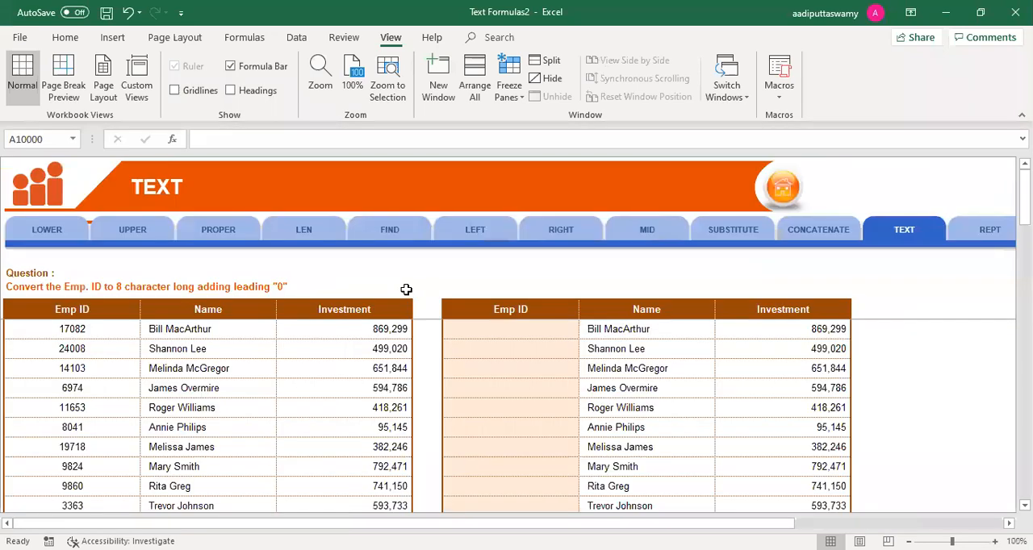
Step: Examine the leading-zero task, comparing the source Emp ID in B8 with the empty output cell F8
{"action": "left_click", "coordinate": [480, 328]}
{"action": "scroll", "coordinate": [512, 376], "scroll_direction": "up", "scroll_amount": 3}
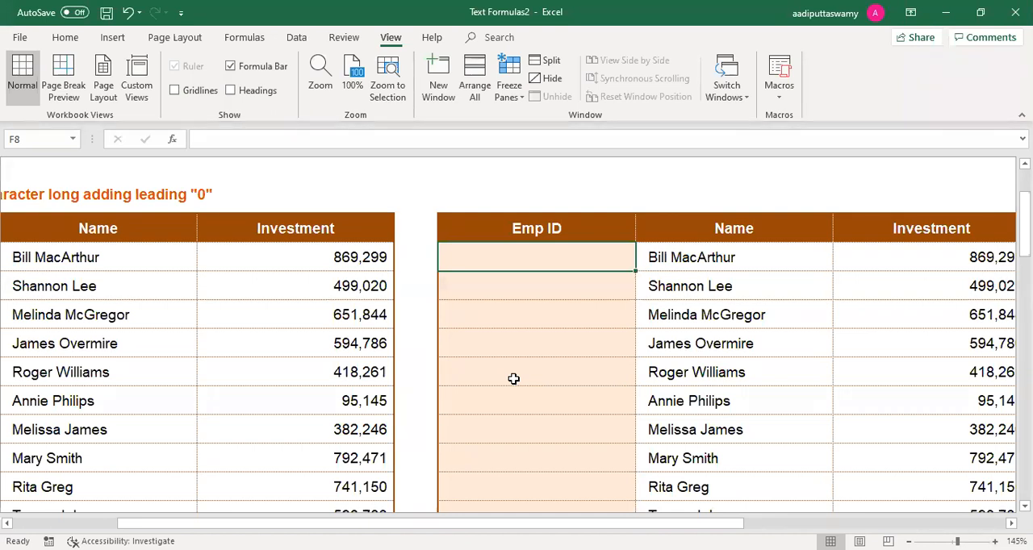
{"action": "key", "text": "Left"}
{"action": "key", "text": "Left"}
{"action": "key", "text": "Left"}
{"action": "key", "text": "Left"}
{"action": "key", "text": "Left"}
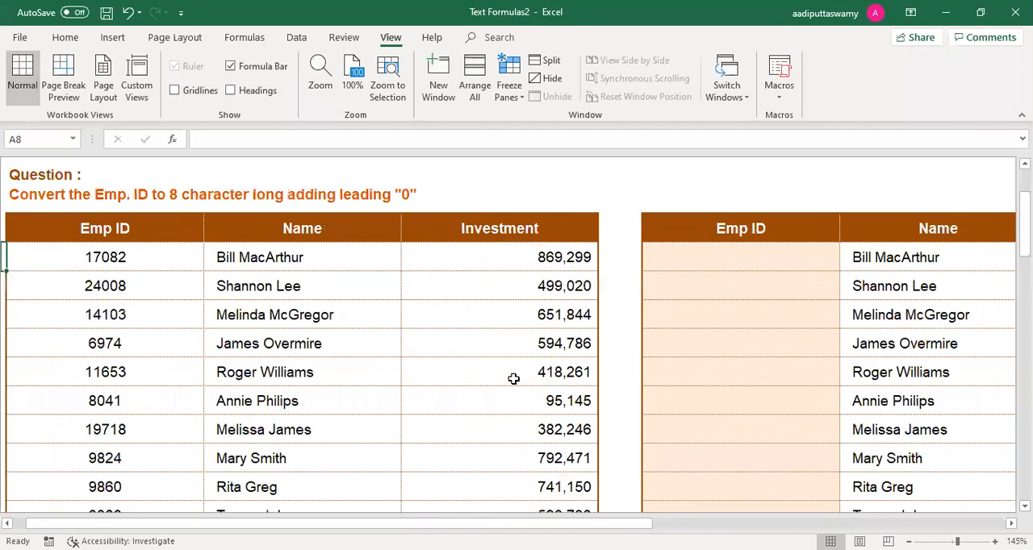
{"action": "key", "text": "Right"}
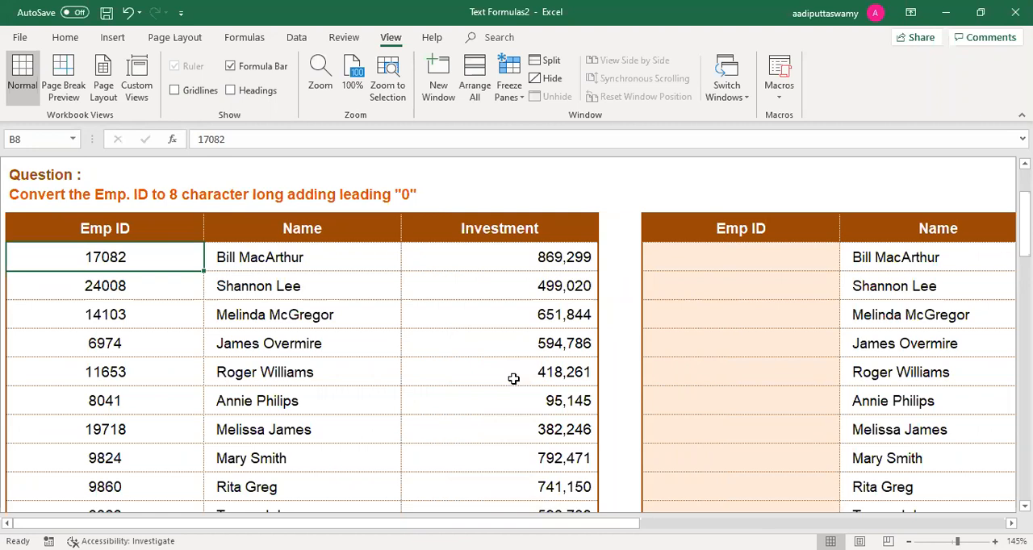
{"action": "key", "text": "Right"}
{"action": "key", "text": "Right"}
{"action": "key", "text": "Right"}
{"action": "key", "text": "Right"}
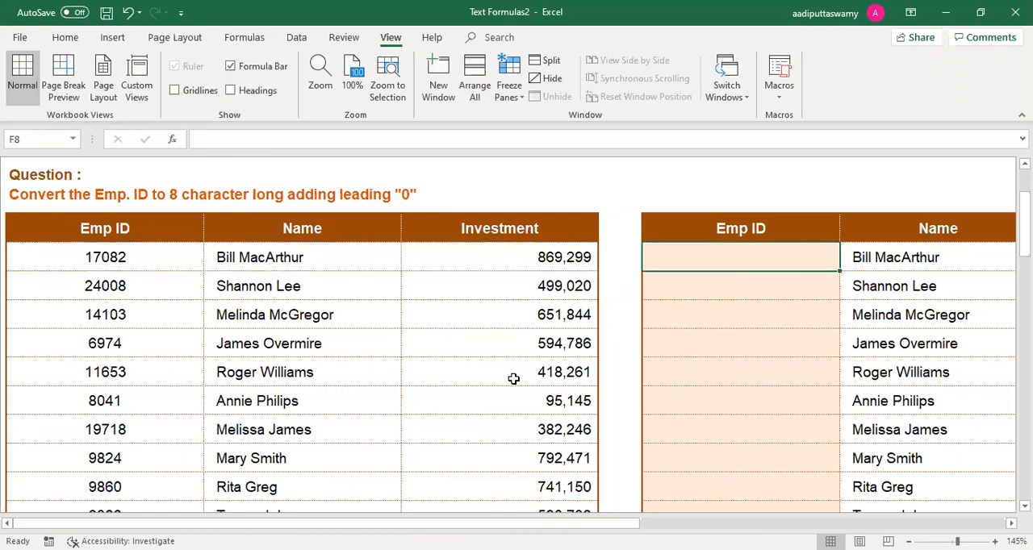
Step: Enter =TEXT(B8,"00000000") in F8 and fill the formula down to F14
{"action": "type", "text": "="}
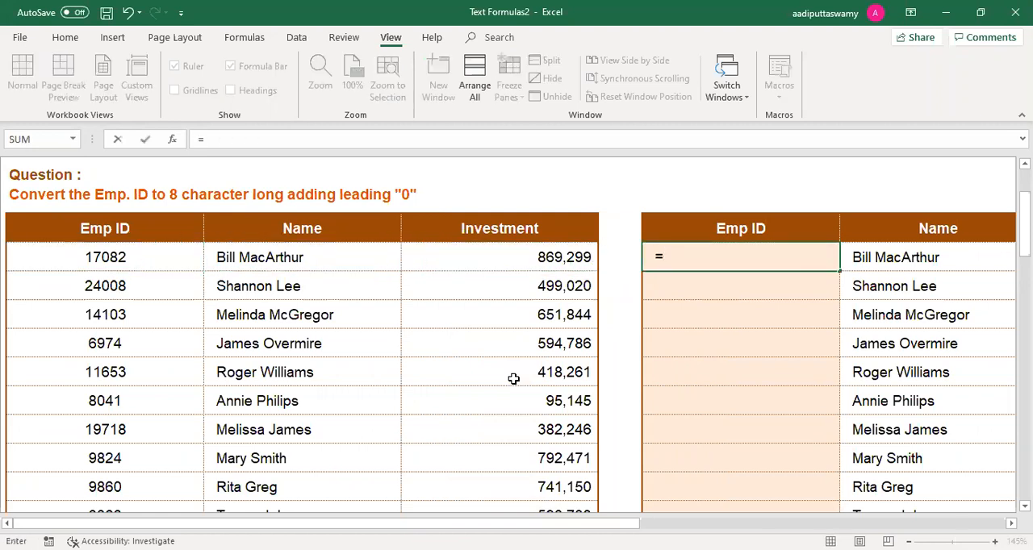
{"action": "type", "text": "TEXT("}
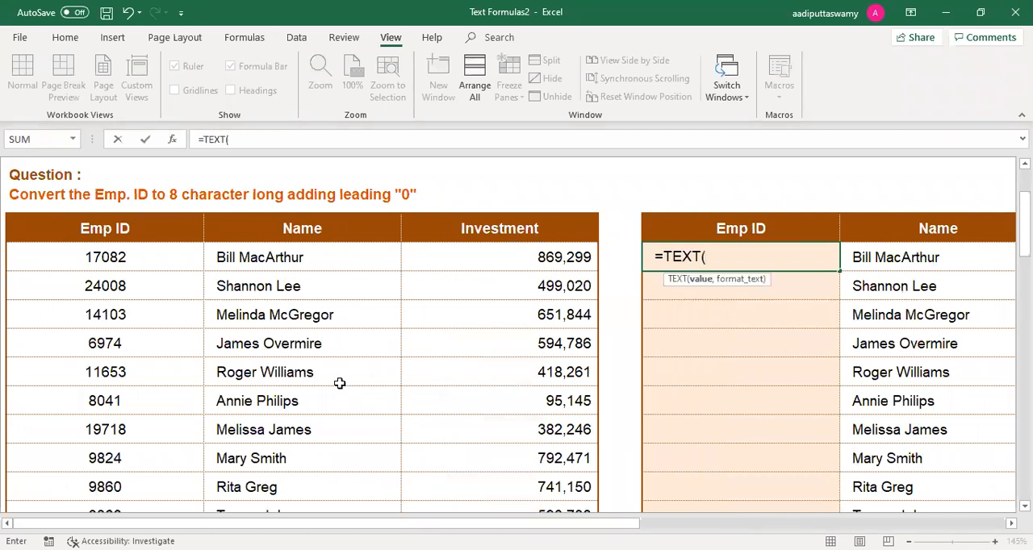
{"action": "left_click", "coordinate": [163, 262]}
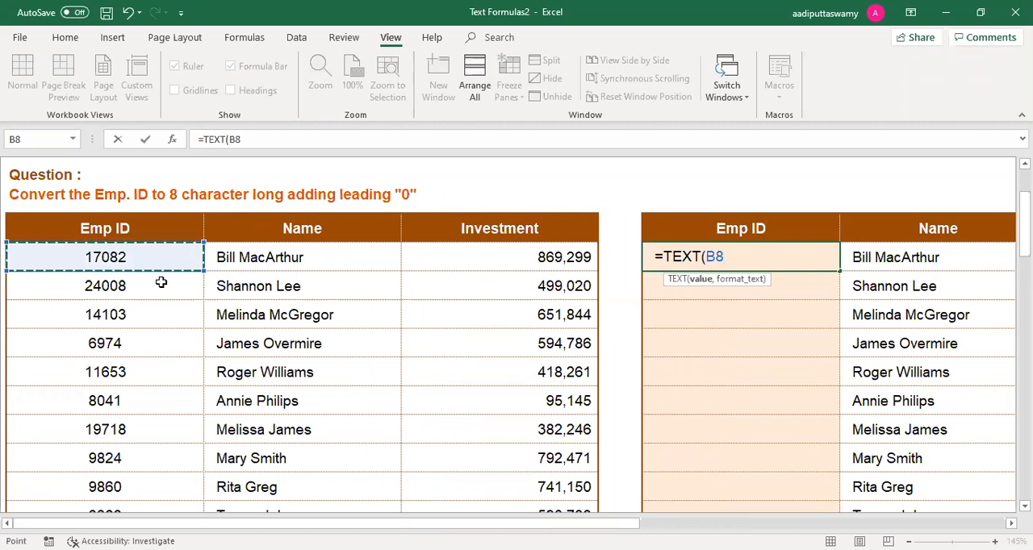
{"action": "type", "text": ","}
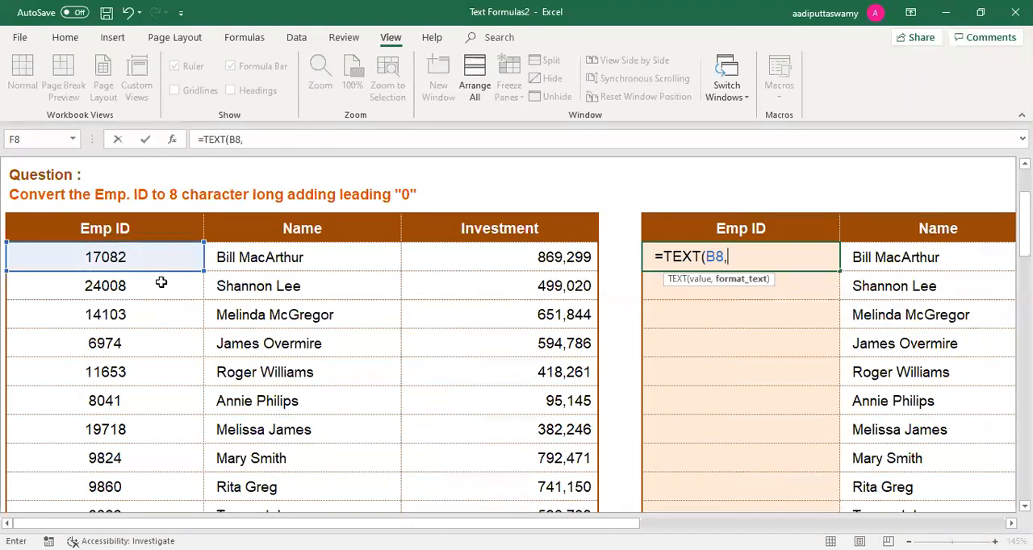
{"action": "type", "text": "\"00000000\")"}
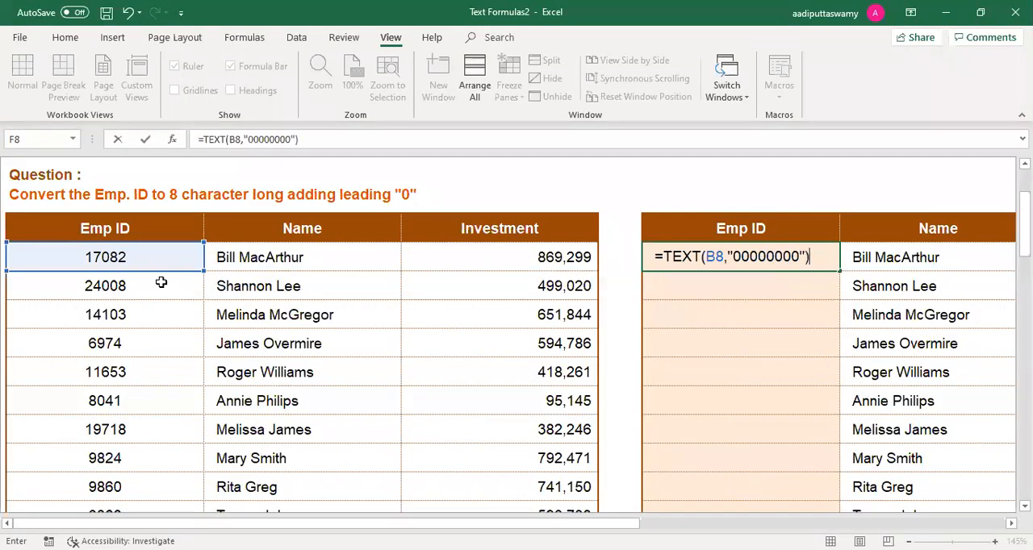
{"action": "key", "text": "Return"}
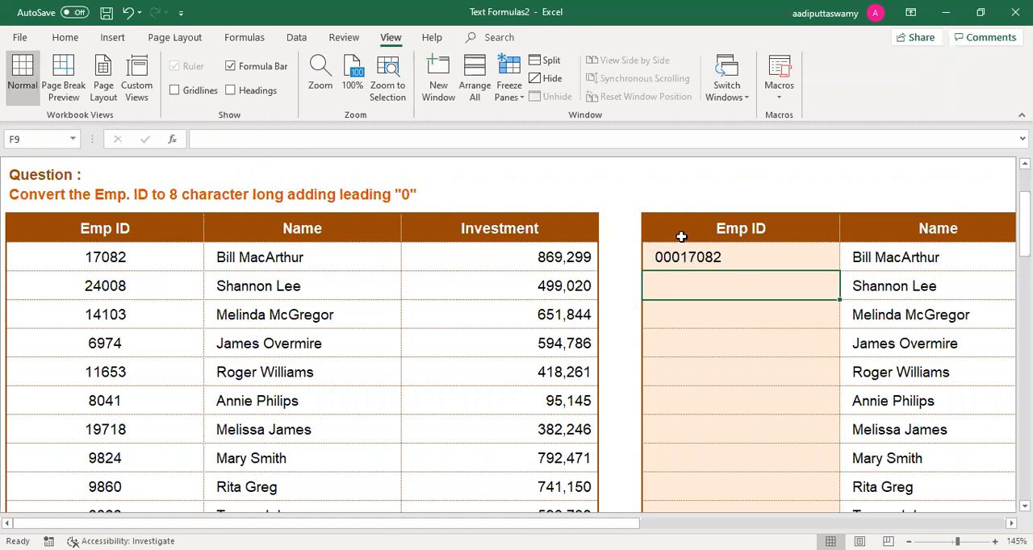
{"action": "left_click", "coordinate": [746, 257]}
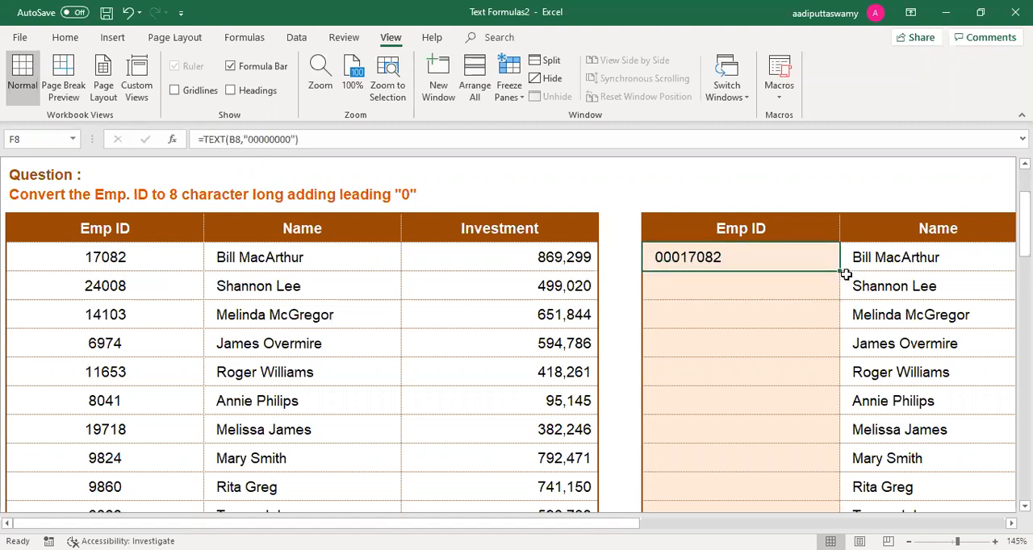
{"action": "left_click_drag", "start_coordinate": [840, 271], "coordinate": [836, 440]}
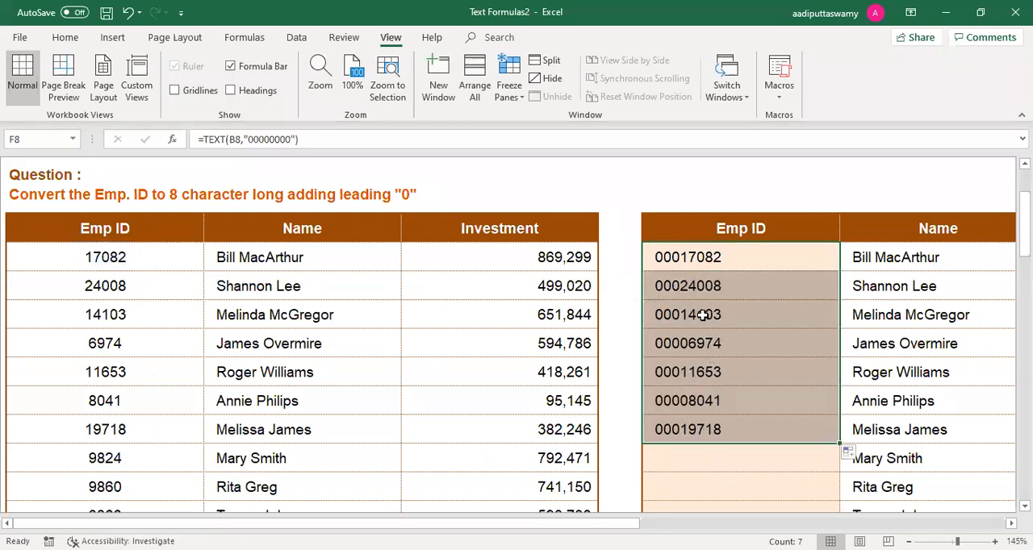
Step: Shorten the source Emp ID in B8 to its first two digits
{"action": "left_click", "coordinate": [162, 255]}
{"action": "double_click", "coordinate": [161, 255]}
{"action": "key", "text": "BackSpace"}
{"action": "key", "text": "BackSpace"}
{"action": "key", "text": "BackSpace"}
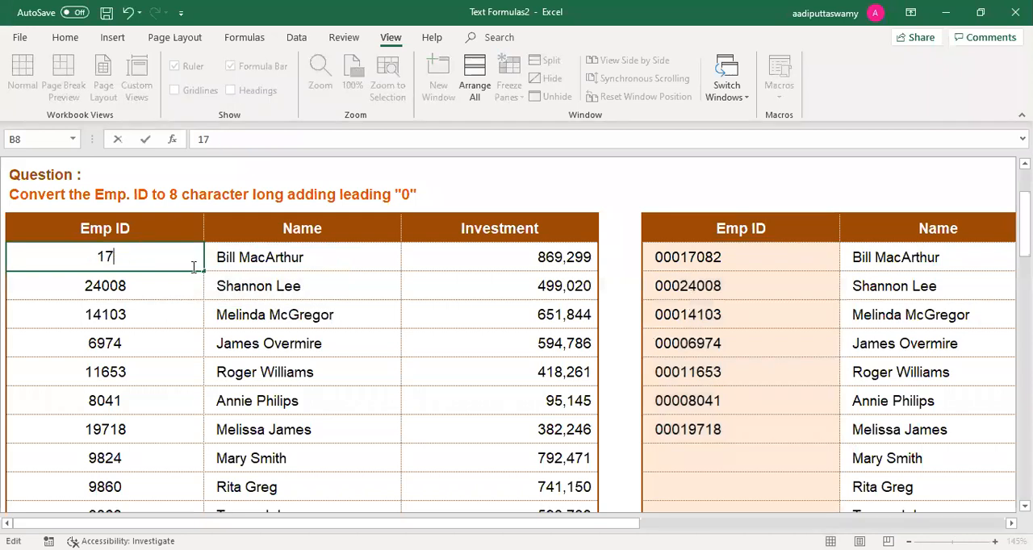
{"action": "key", "text": "Return"}
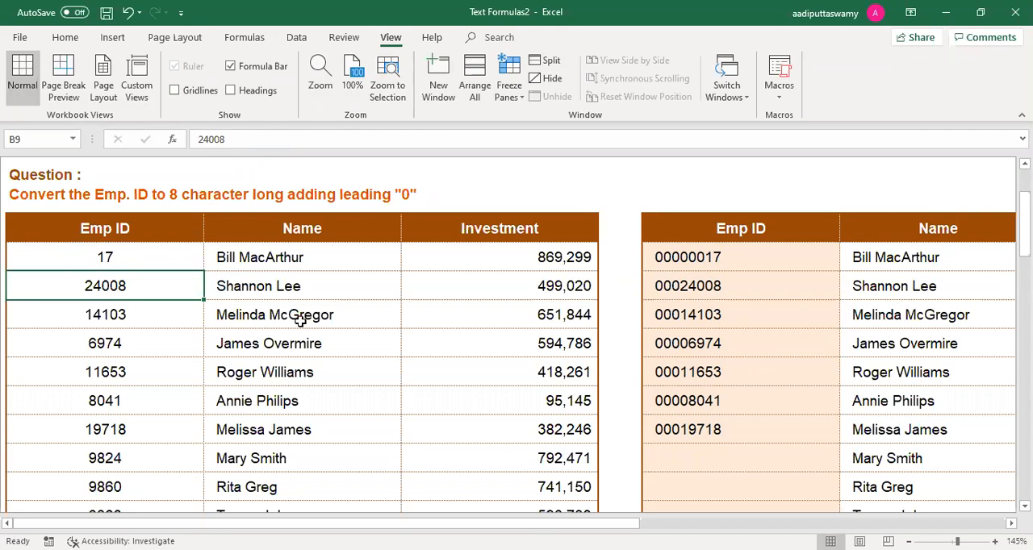
Step: Change the format text of the TEXT formula in F8 to "000-000-00" and fill it down to F14
{"action": "left_click", "coordinate": [713, 257]}
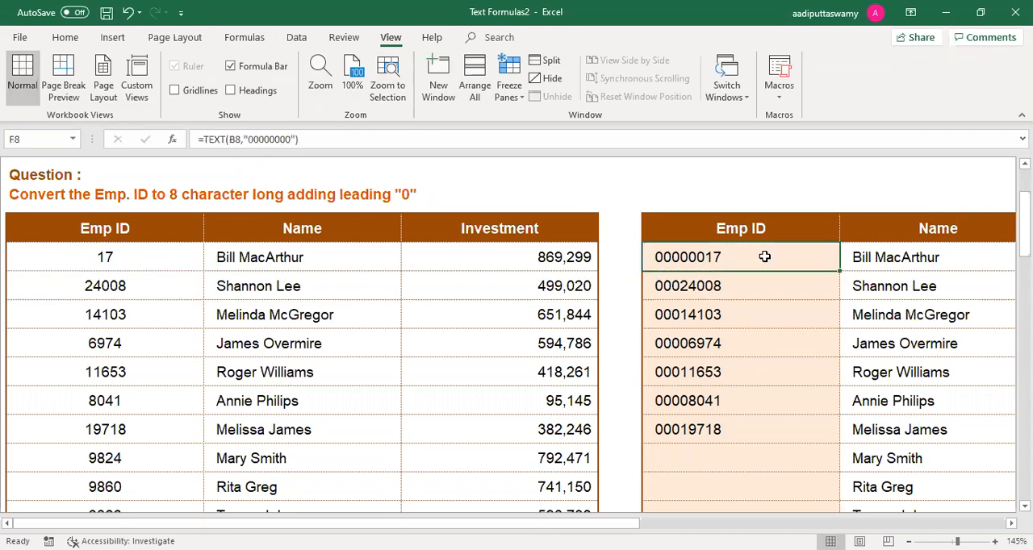
{"action": "double_click", "coordinate": [756, 256]}
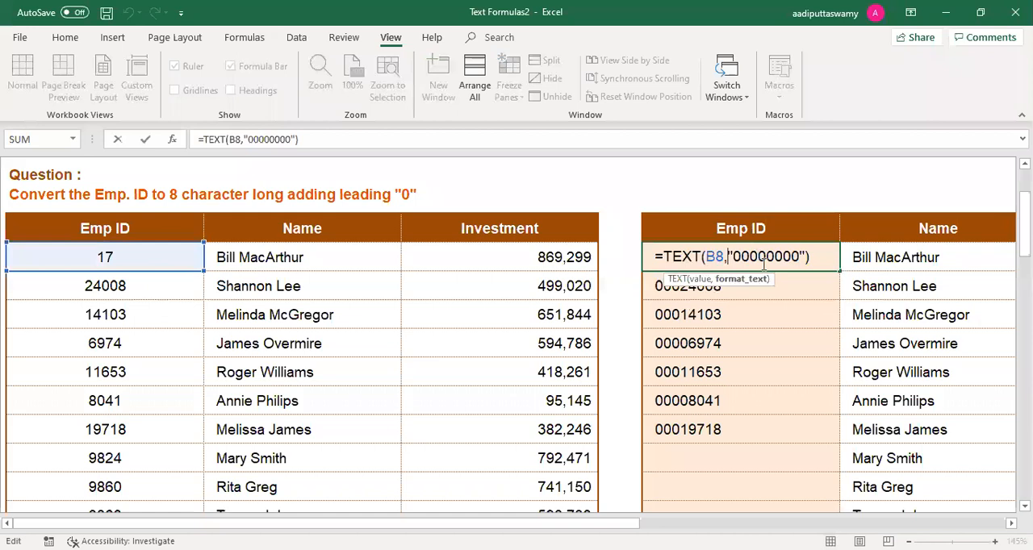
{"action": "type", "text": "-"}
{"action": "key", "text": "Right"}
{"action": "key", "text": "Right"}
{"action": "key", "text": "Right"}
{"action": "type", "text": "-"}
{"action": "key", "text": "Return"}
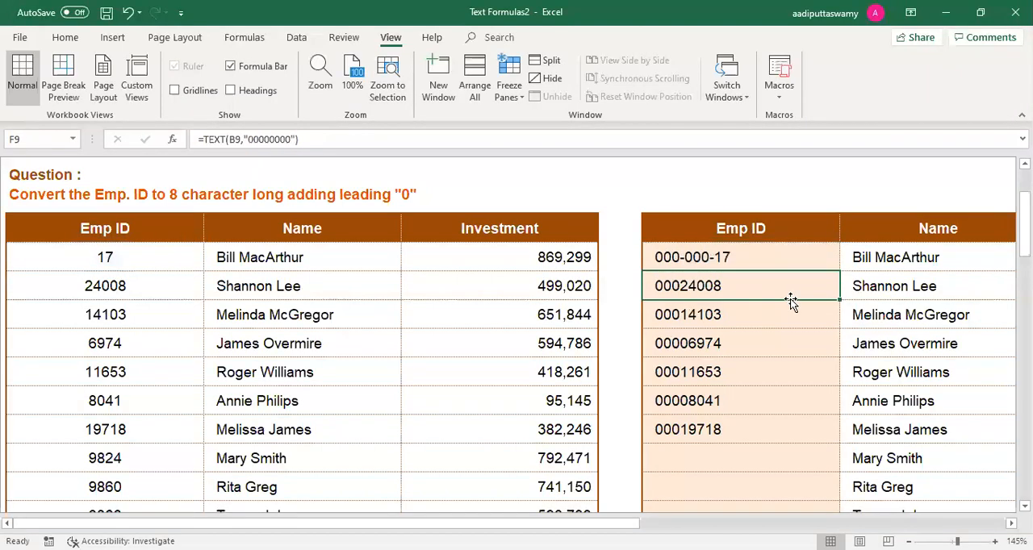
{"action": "left_click", "coordinate": [780, 256]}
{"action": "left_click_drag", "start_coordinate": [839, 271], "coordinate": [819, 452]}
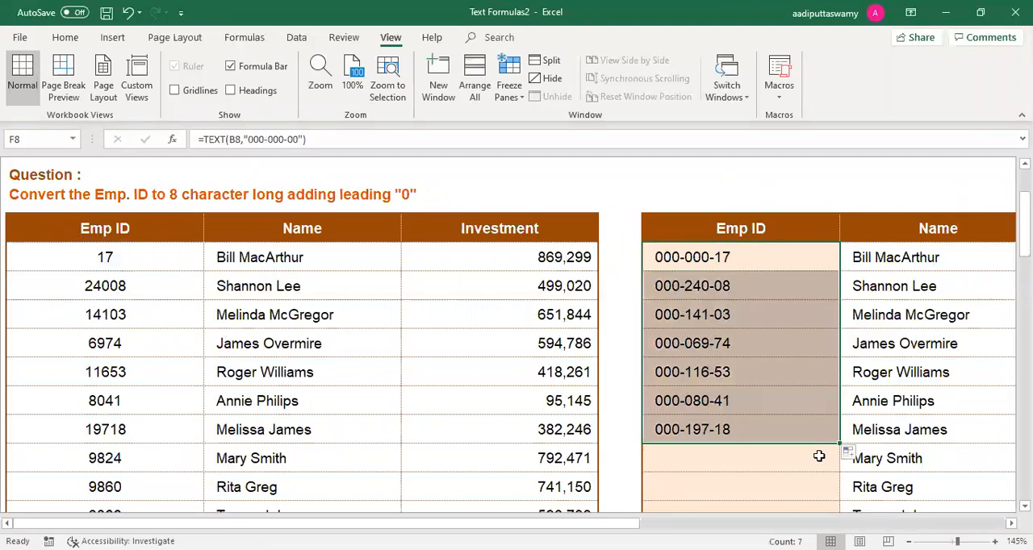
Step: Change the format text of the TEXT formula in F8 to "(000)-000-00" and fill it down to F14
{"action": "double_click", "coordinate": [749, 257]}
{"action": "key", "text": "Left"}
{"action": "key", "text": "Left"}
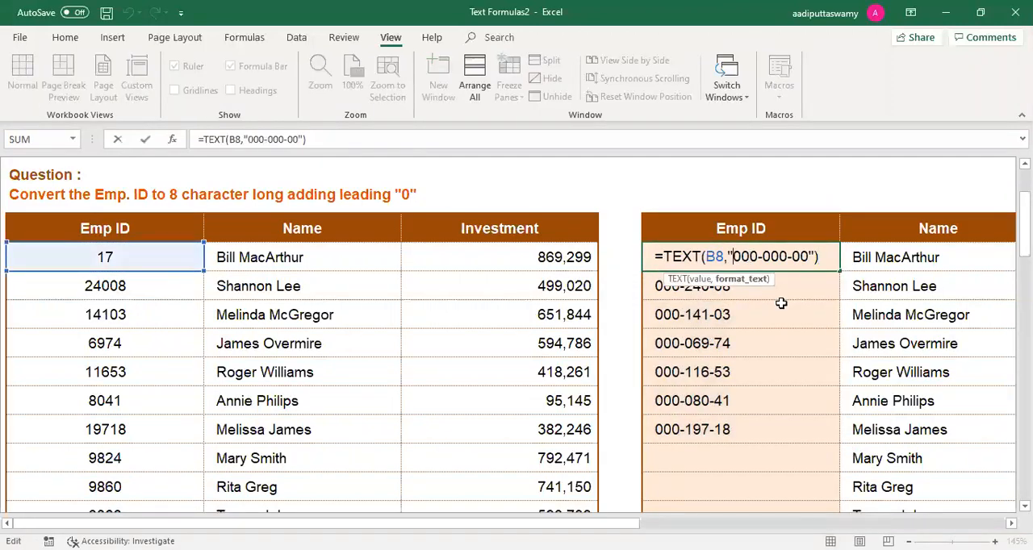
{"action": "type", "text": "("}
{"action": "key", "text": "Right"}
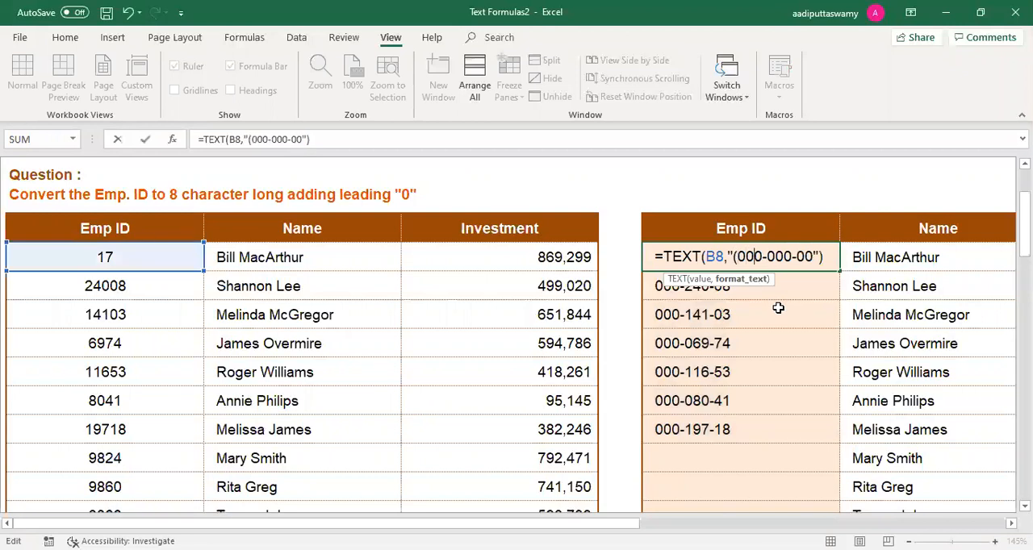
{"action": "type", "text": ")"}
{"action": "key", "text": "Return"}
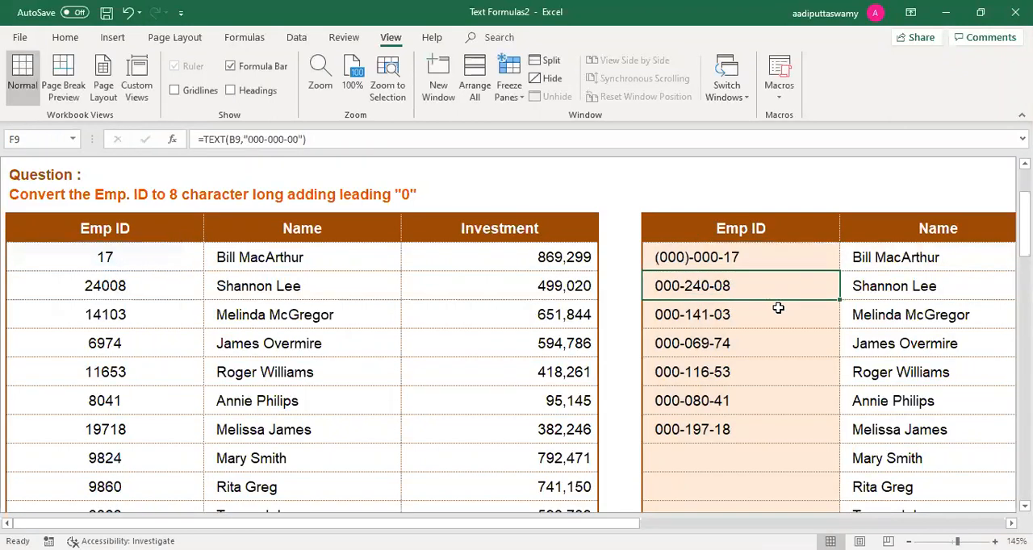
{"action": "left_click", "coordinate": [771, 269]}
{"action": "left_click_drag", "start_coordinate": [840, 271], "coordinate": [839, 436]}
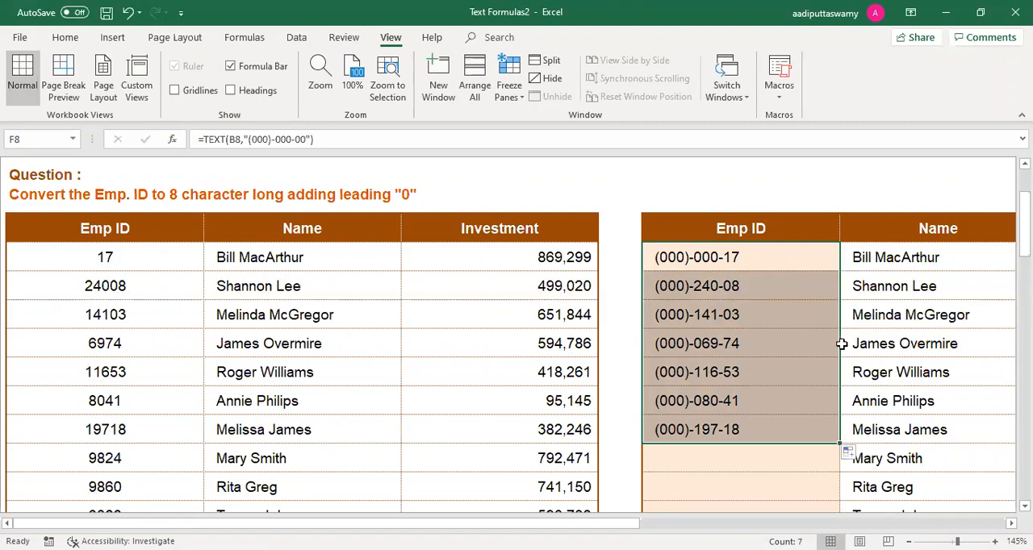
Step: Go to the REPT worksheet through the sheet's navigation links
{"action": "scroll", "coordinate": [841, 344], "scroll_direction": "up", "scroll_amount": 2}
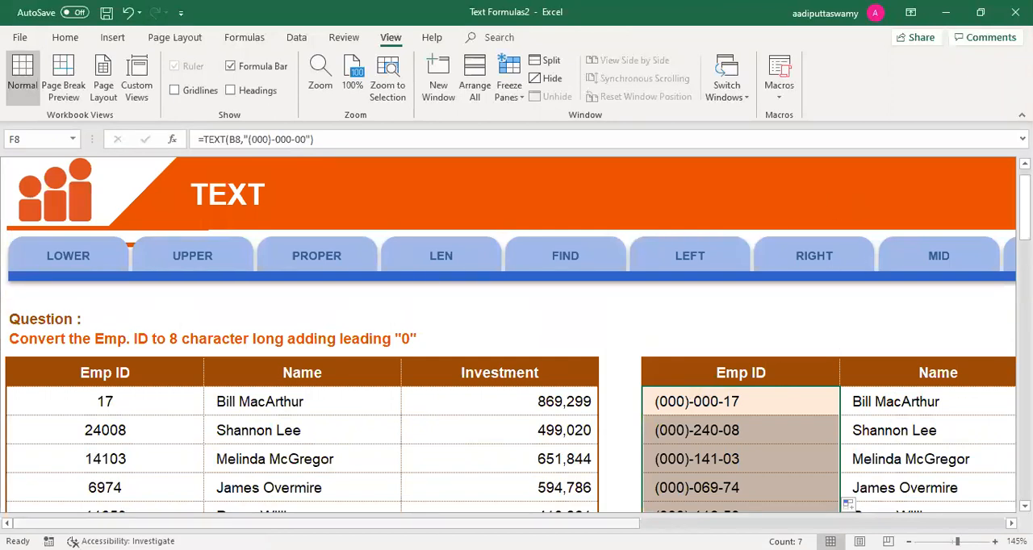
{"action": "left_click_drag", "start_coordinate": [622, 524], "coordinate": [865, 524]}
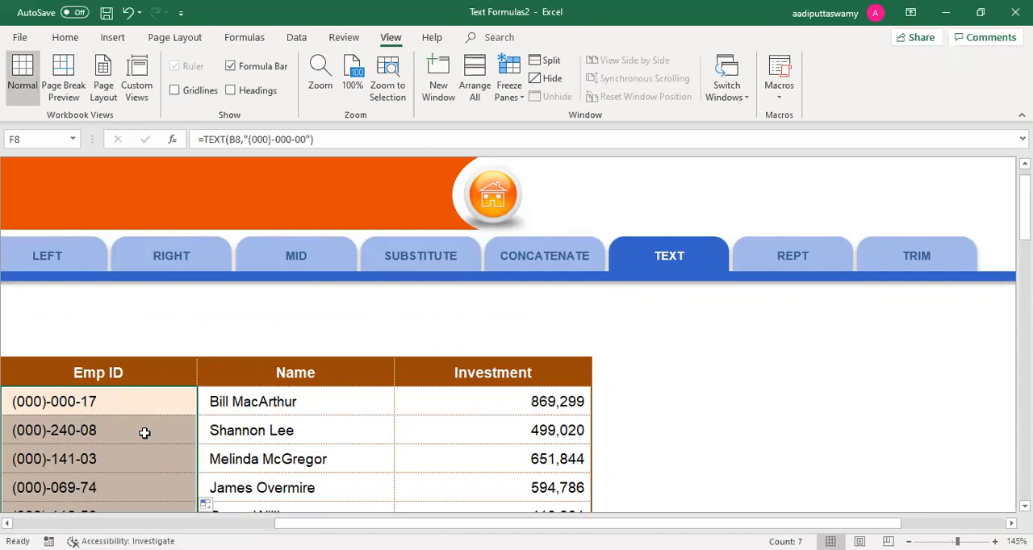
{"action": "left_click", "coordinate": [807, 267]}
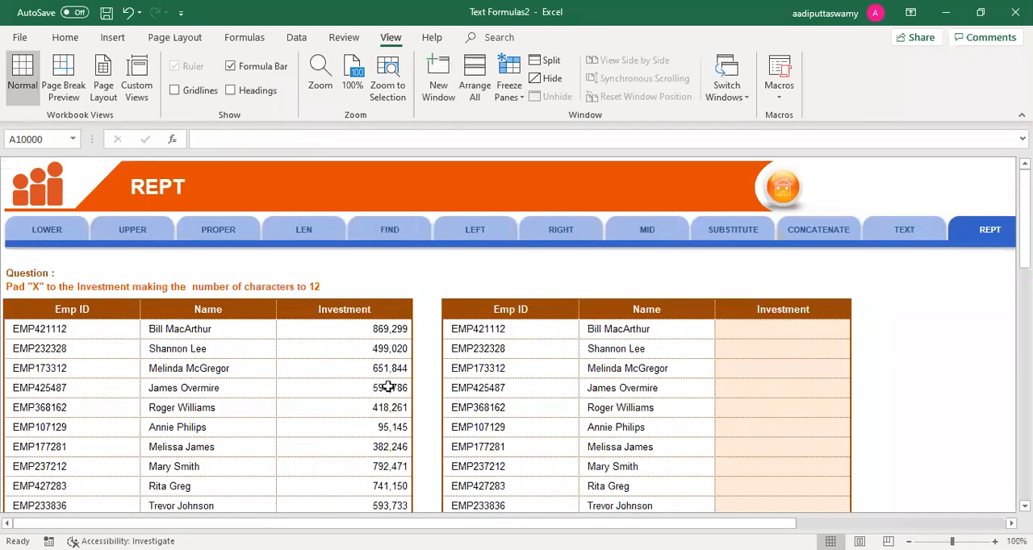
Step: Hide the Emp ID and Name columns of both tables, leaving only the two Investment columns
{"action": "left_click_drag", "start_coordinate": [222, 329], "coordinate": [94, 328]}
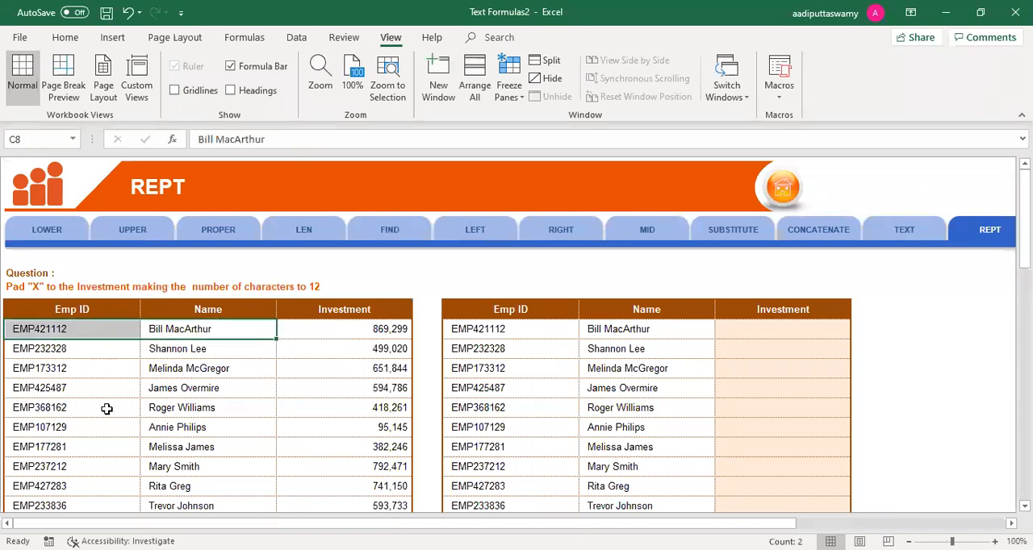
{"action": "scroll", "coordinate": [106, 409], "scroll_direction": "right", "scroll_amount": 2}
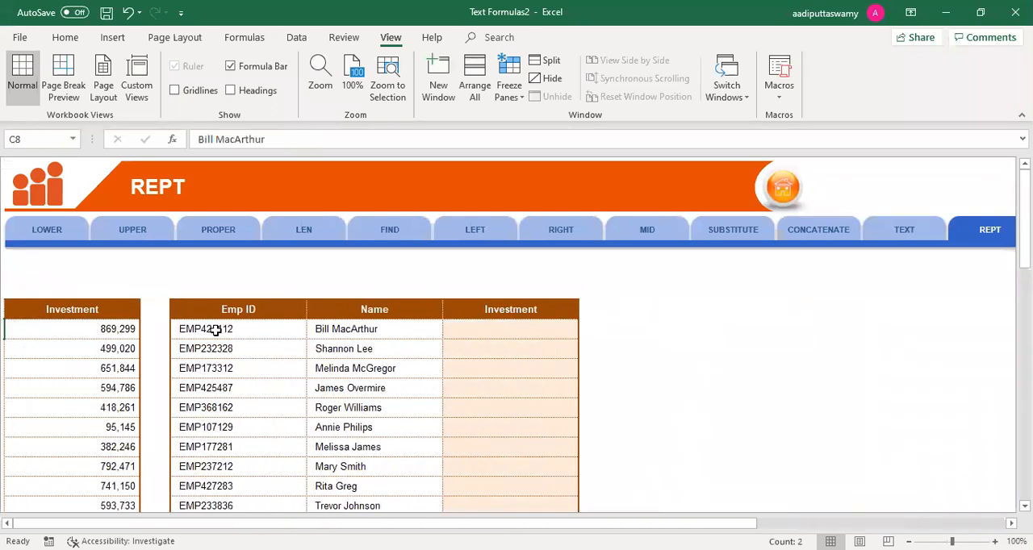
{"action": "left_click_drag", "start_coordinate": [232, 328], "coordinate": [389, 330]}
{"action": "key", "text": "ctrl+0"}
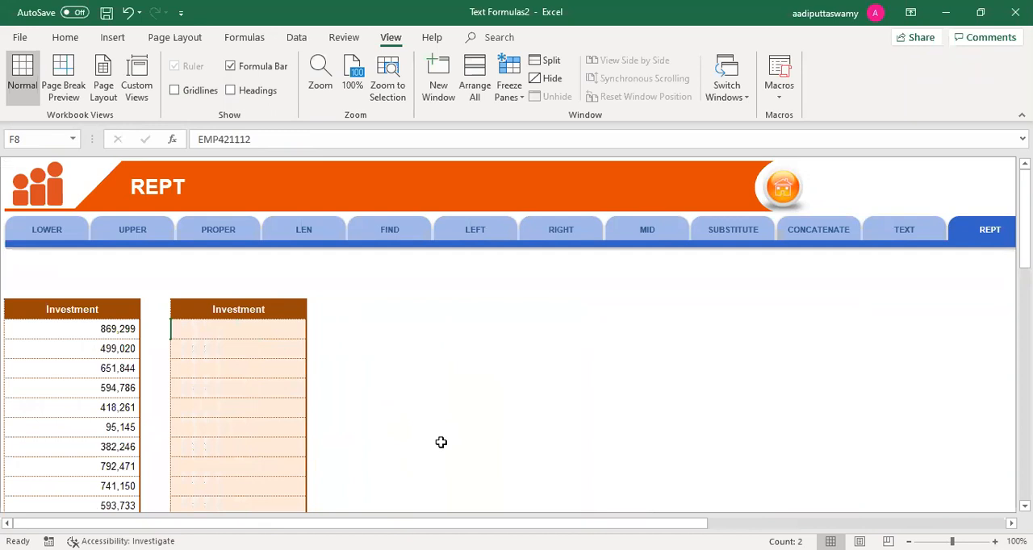
Step: Enter =REPT("x",10) in H8, the first cell of the empty Investment column
{"action": "scroll", "coordinate": [440, 442], "scroll_direction": "up", "scroll_amount": 5}
{"action": "scroll", "coordinate": [441, 442], "scroll_direction": "up", "scroll_amount": 1}
{"action": "left_click", "coordinate": [223, 251]}
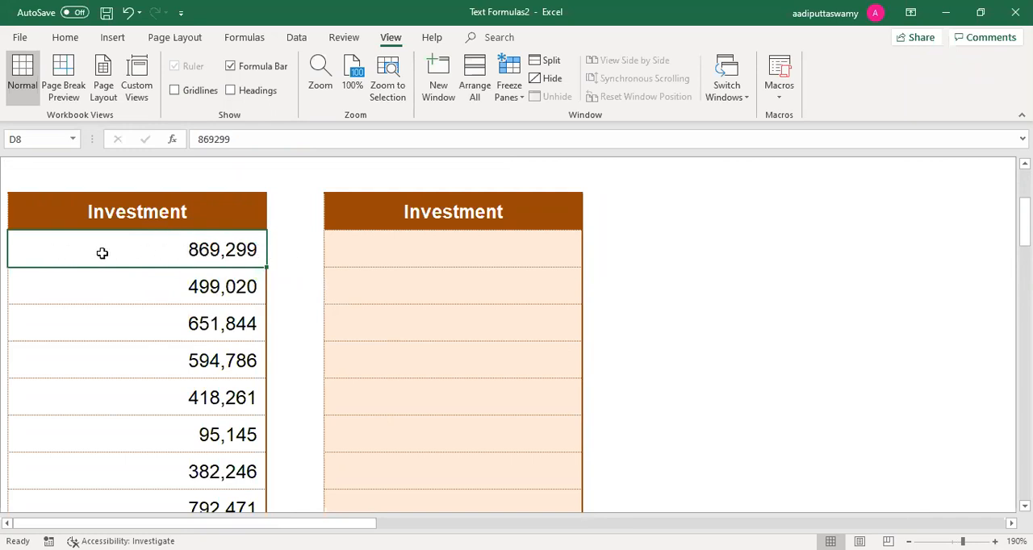
{"action": "left_click", "coordinate": [407, 250]}
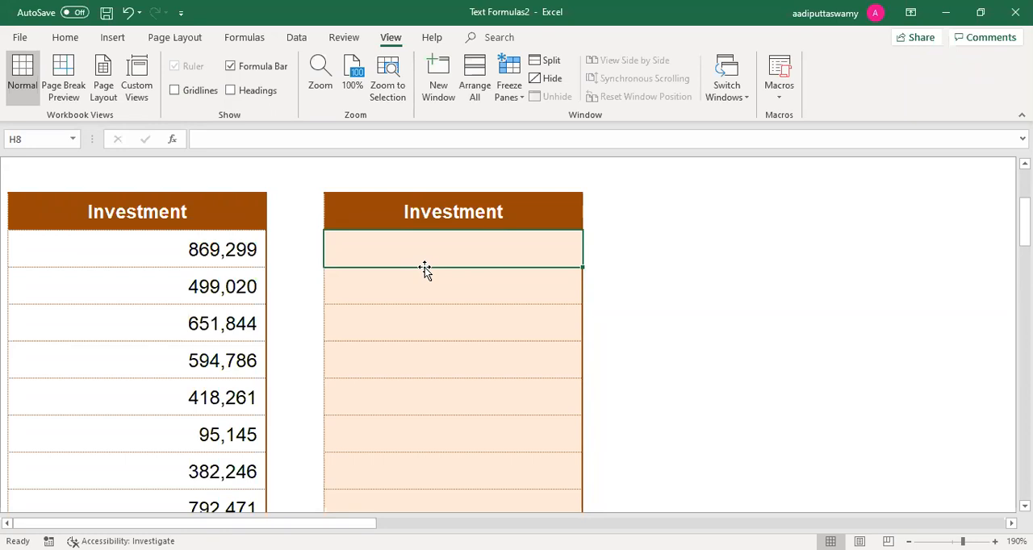
{"action": "type", "text": "="}
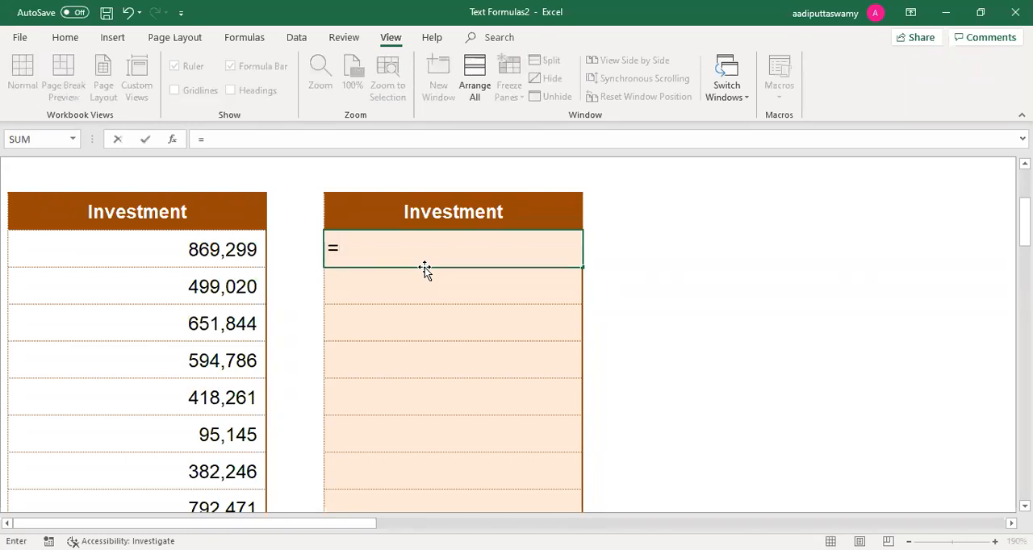
{"action": "type", "text": "REPT("}
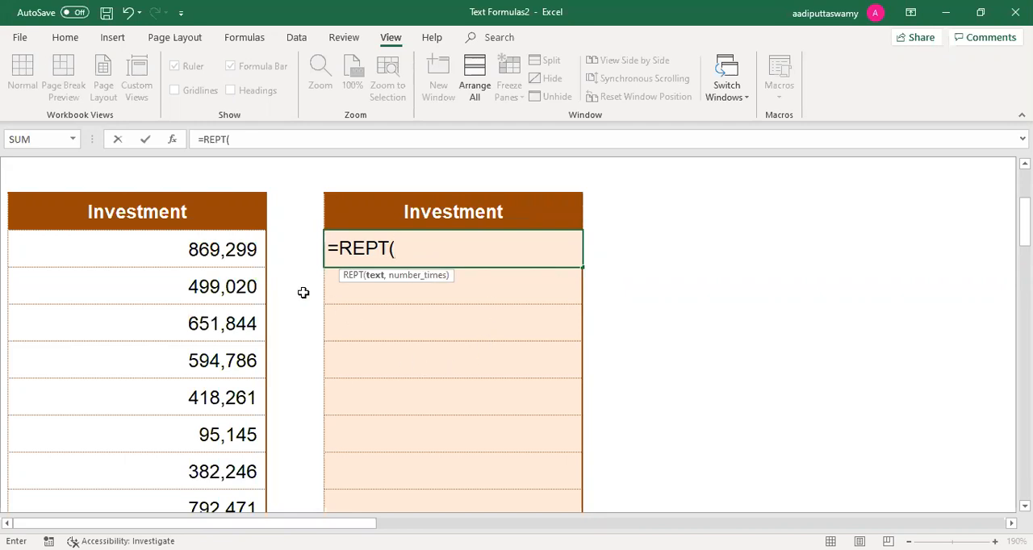
{"action": "type", "text": "\"x\",10)"}
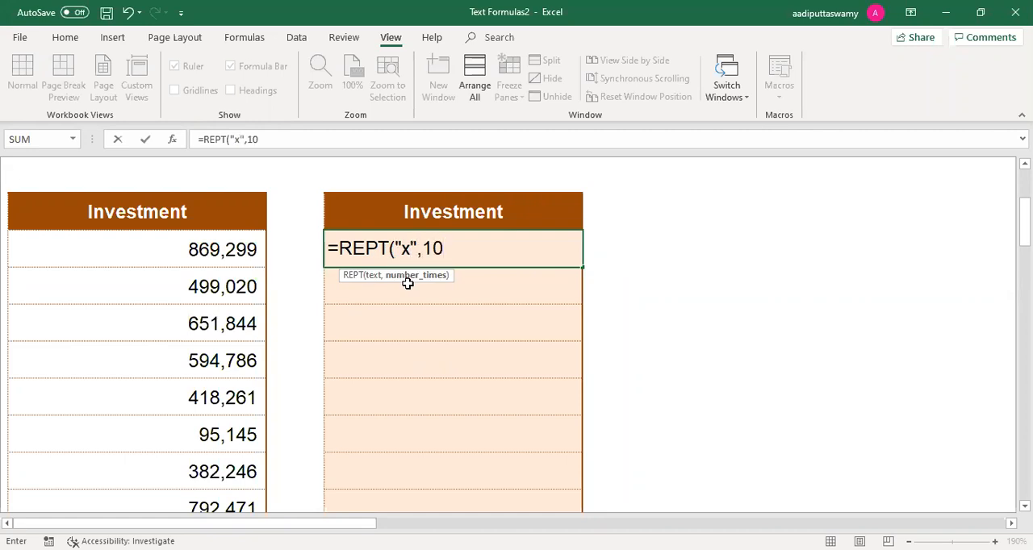
{"action": "key", "text": "Return"}
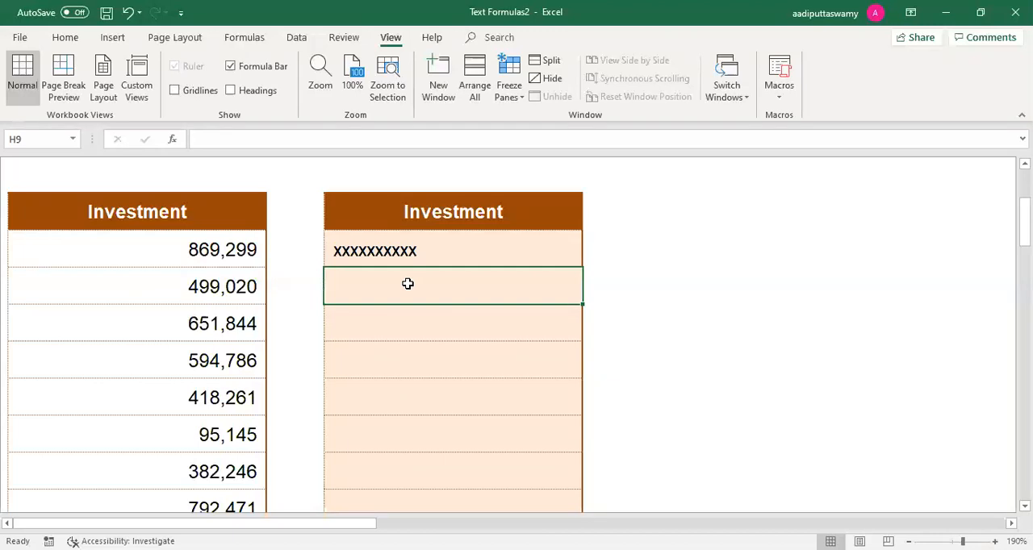
Step: Inspect the digits of the source Investment value in D8 without changing it
{"action": "left_click", "coordinate": [232, 250]}
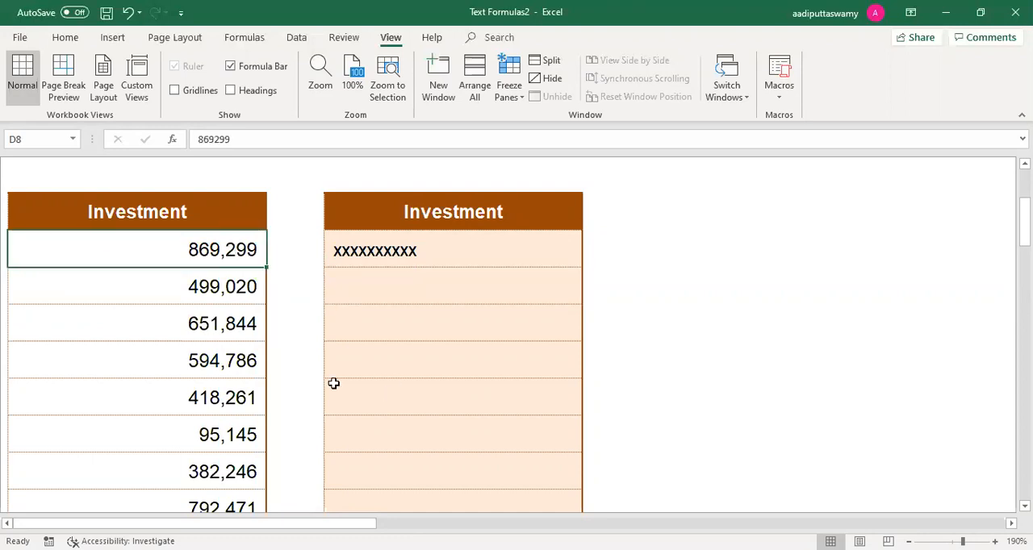
{"action": "double_click", "coordinate": [222, 255]}
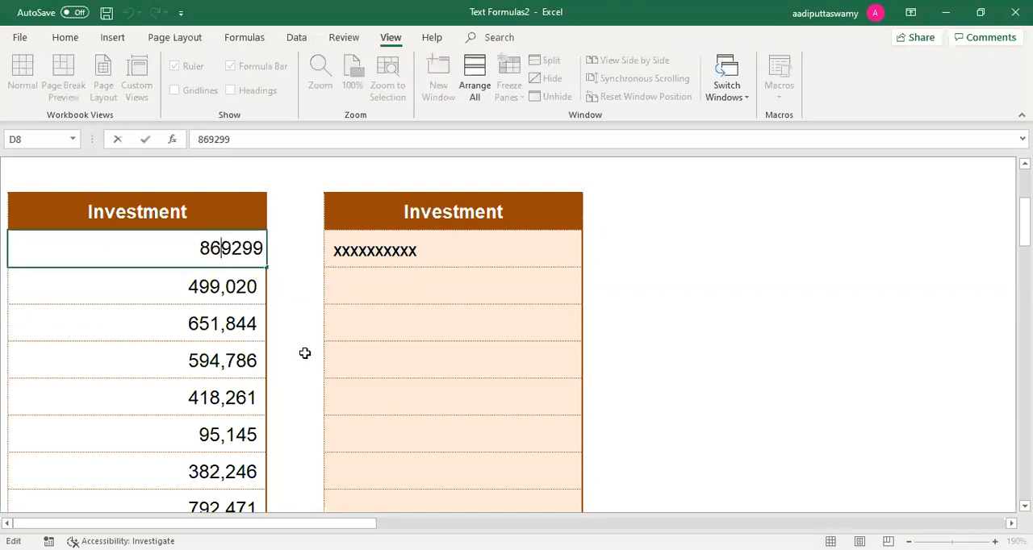
{"action": "key", "text": "Escape"}
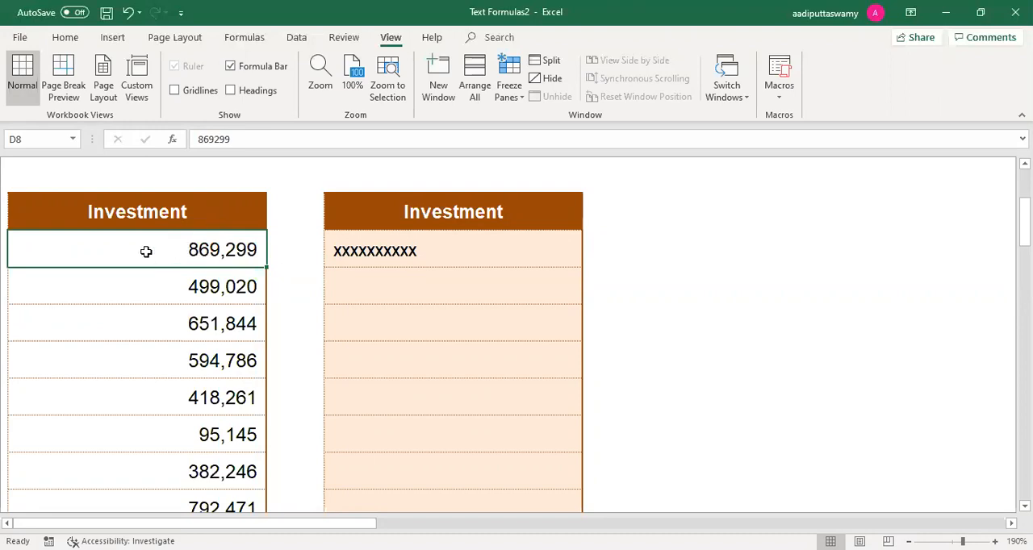
{"action": "key", "text": "Right"}
{"action": "key", "text": "Right"}
{"action": "key", "text": "Right"}
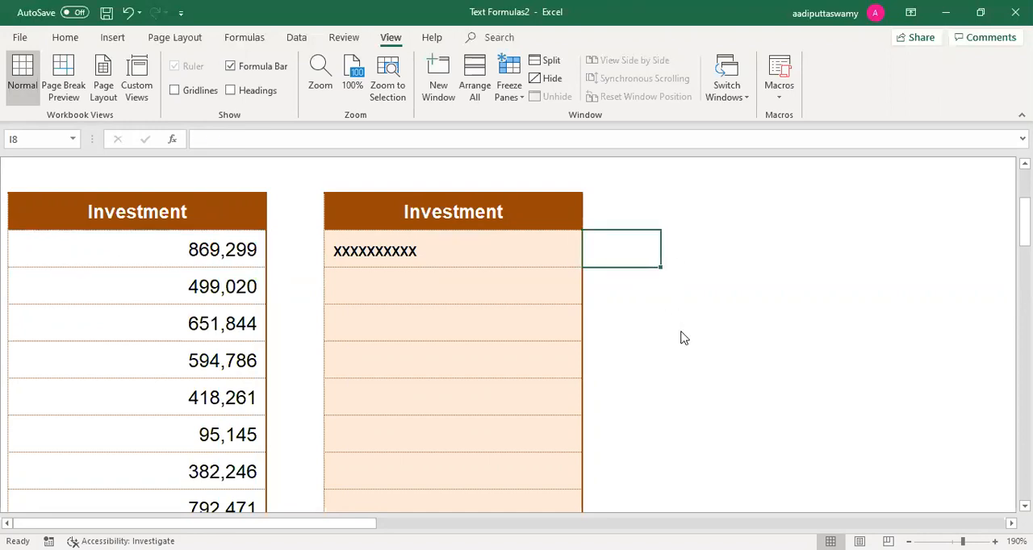
{"action": "type", "text": "="}
{"action": "key", "text": "Return"}
{"action": "left_click", "coordinate": [307, 251]}
{"action": "type", "text": "="}
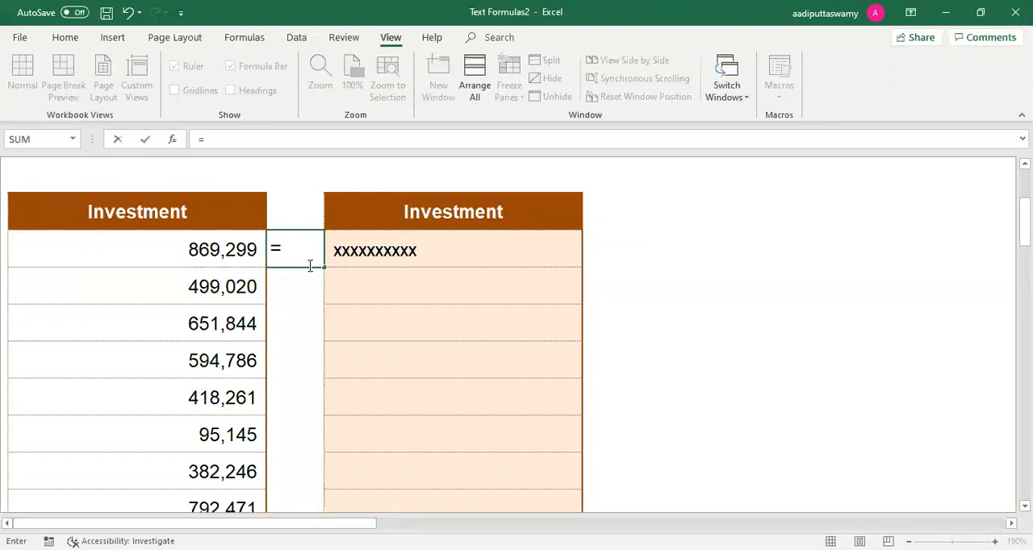
{"action": "key", "text": "Escape"}
Step: Set the width of spacer column E between the two Investment columns to 20
{"action": "key", "text": "alt"}
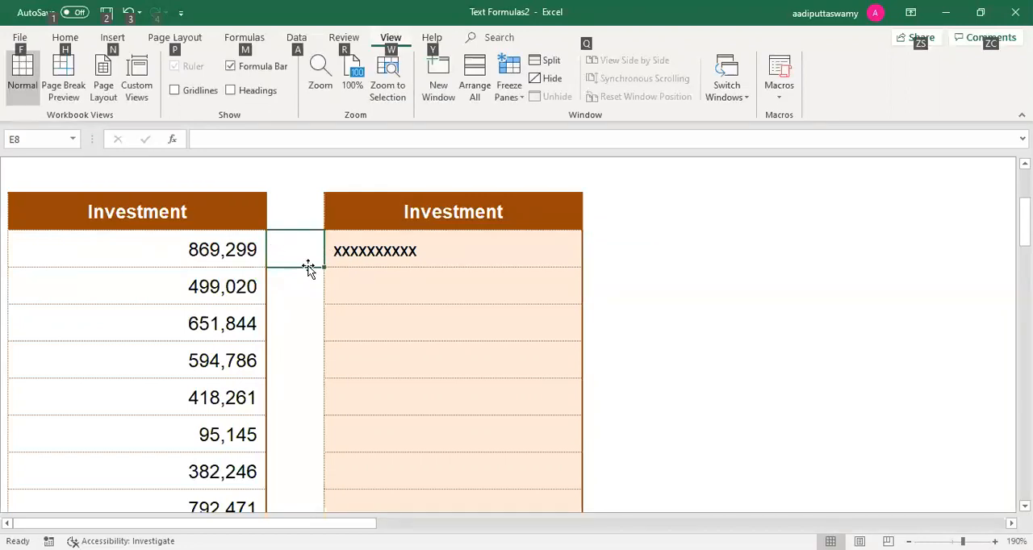
{"action": "type", "text": "how"}
{"action": "type", "text": "20"}
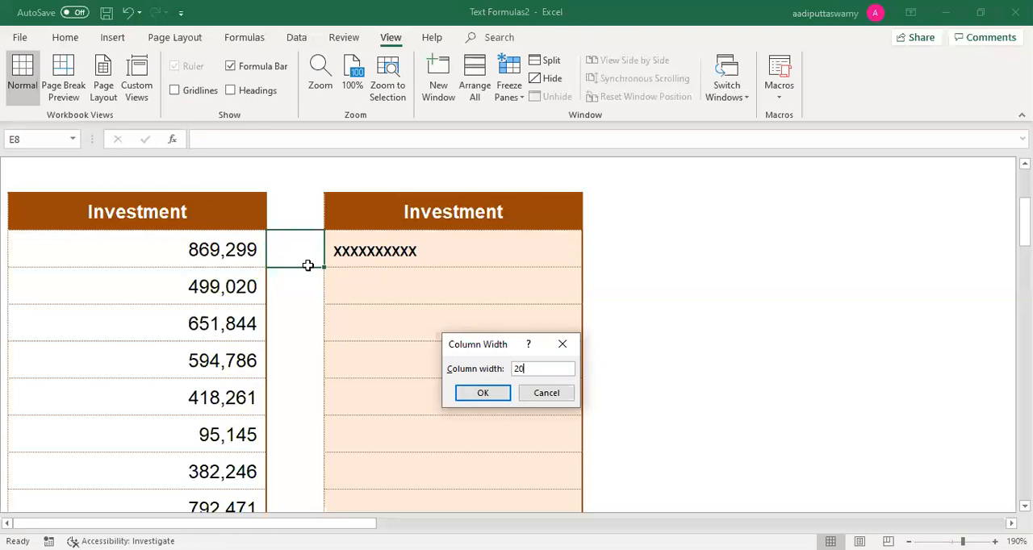
{"action": "key", "text": "Return"}
Step: Enter =REPT("x",12) in E8 beside the first source Investment value
{"action": "type", "text": "="}
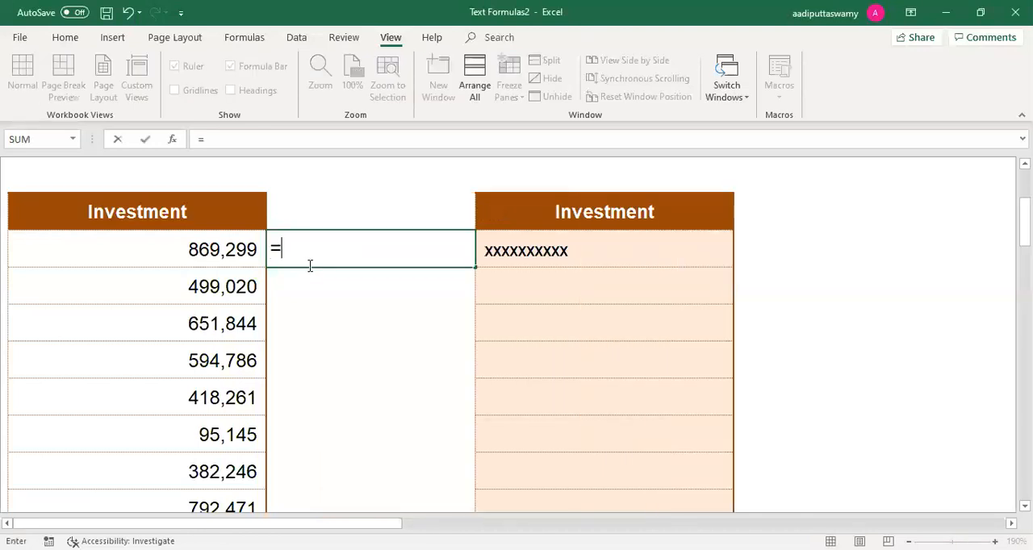
{"action": "type", "text": "rep"}
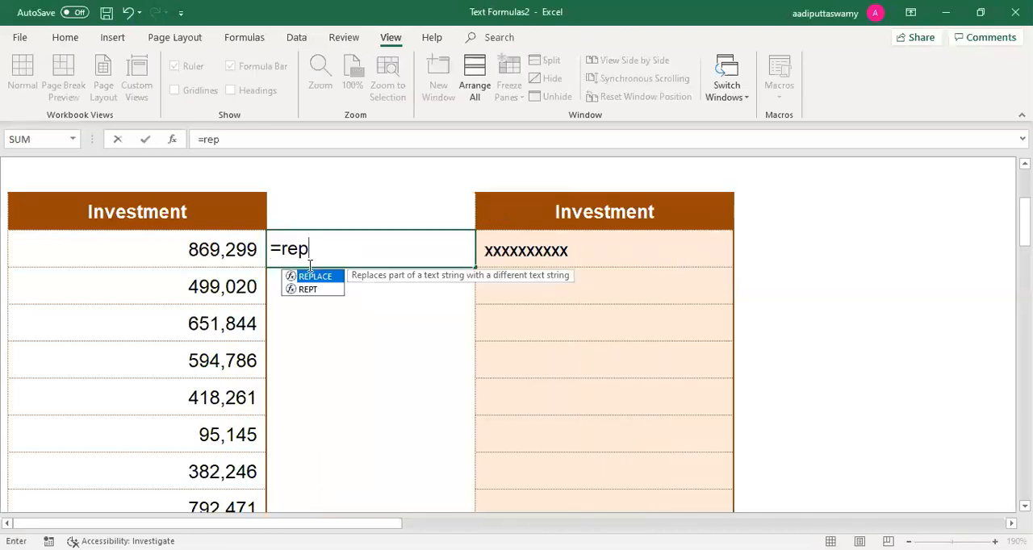
{"action": "double_click", "coordinate": [311, 289]}
{"action": "type", "text": "\"x\""}
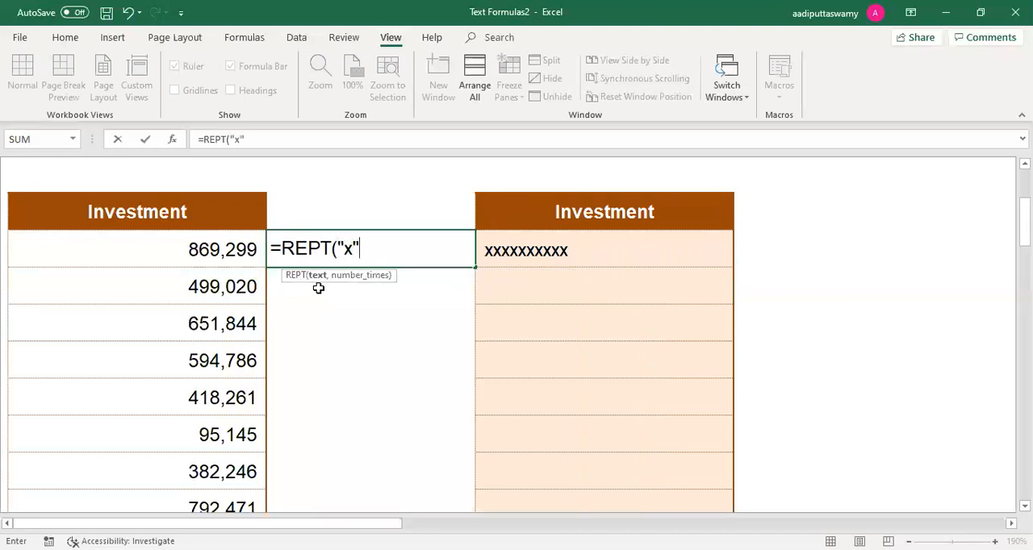
{"action": "type", "text": ",12)"}
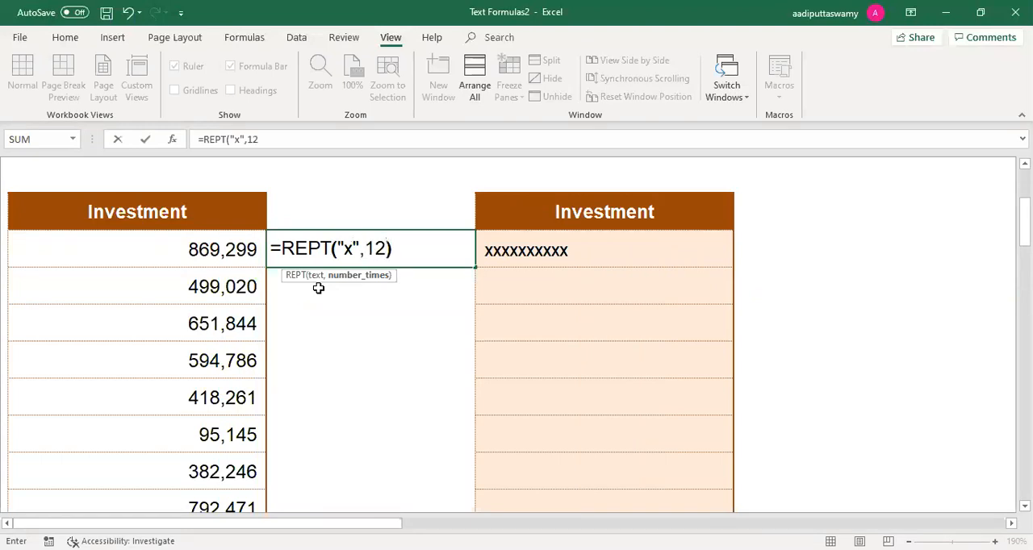
{"action": "key", "text": "Return"}
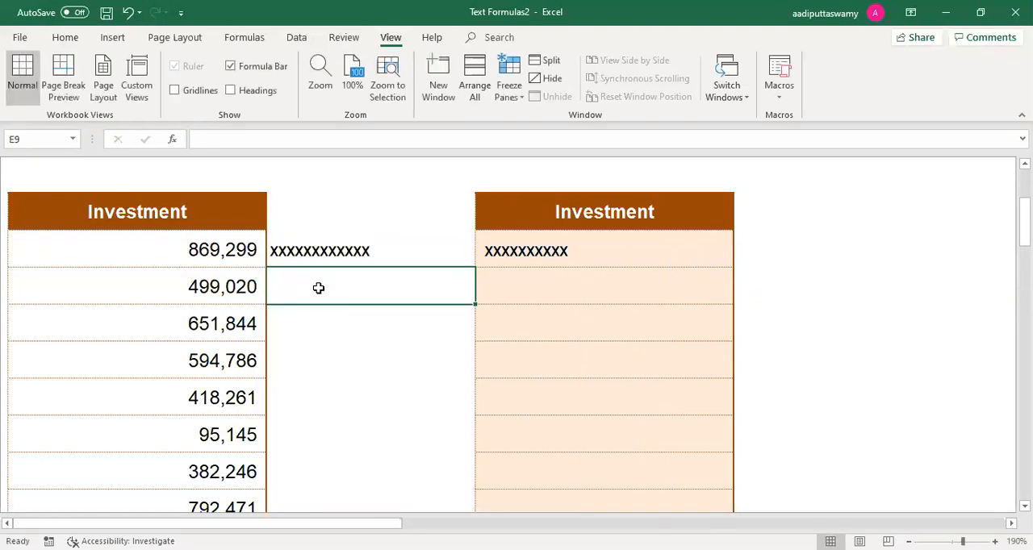
Step: Change the number of repetitions in the REPT formula in E8 to 6
{"action": "double_click", "coordinate": [358, 244]}
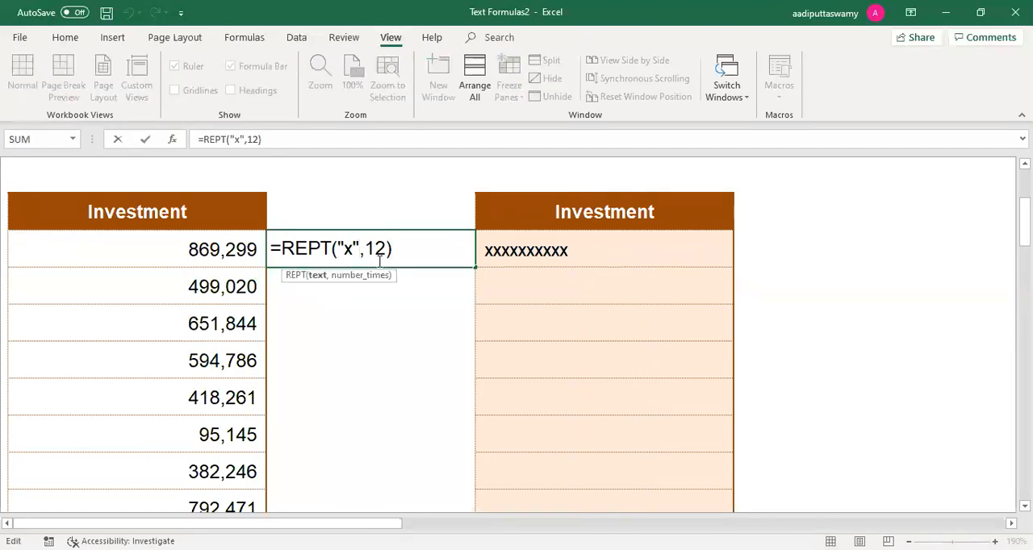
{"action": "key", "text": "Escape"}
{"action": "double_click", "coordinate": [337, 248]}
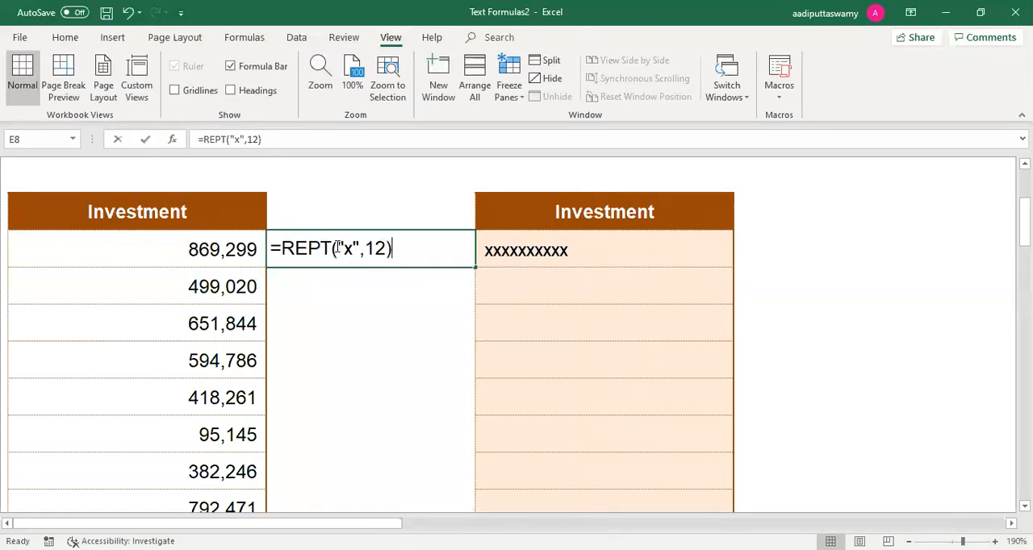
{"action": "double_click", "coordinate": [379, 248]}
{"action": "type", "text": "6"}
{"action": "key", "text": "Return"}
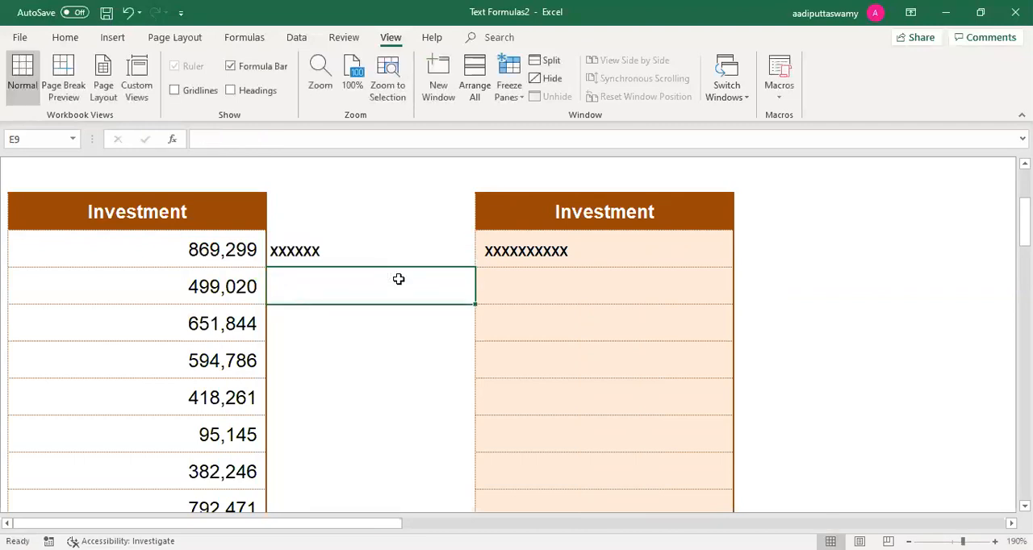
Step: Append &D8 to the REPT formula in E8 to join the padding with the Investment value
{"action": "double_click", "coordinate": [356, 249]}
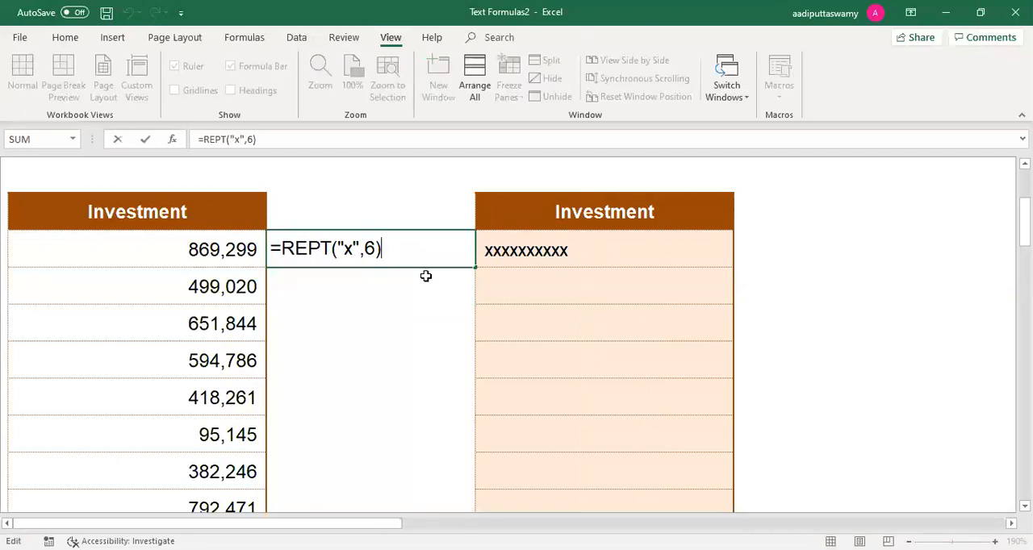
{"action": "type", "text": "&"}
{"action": "left_click", "coordinate": [237, 254]}
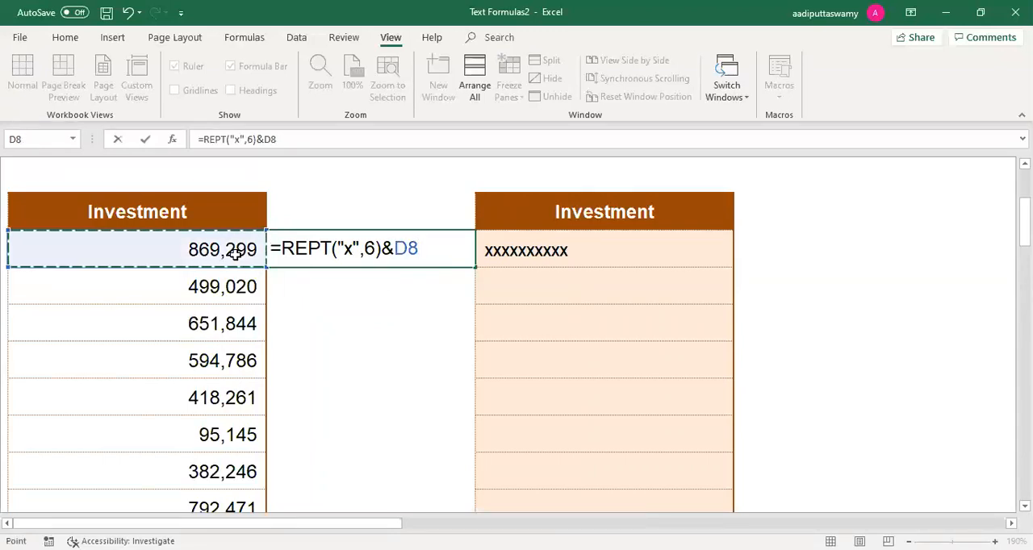
{"action": "key", "text": "Return"}
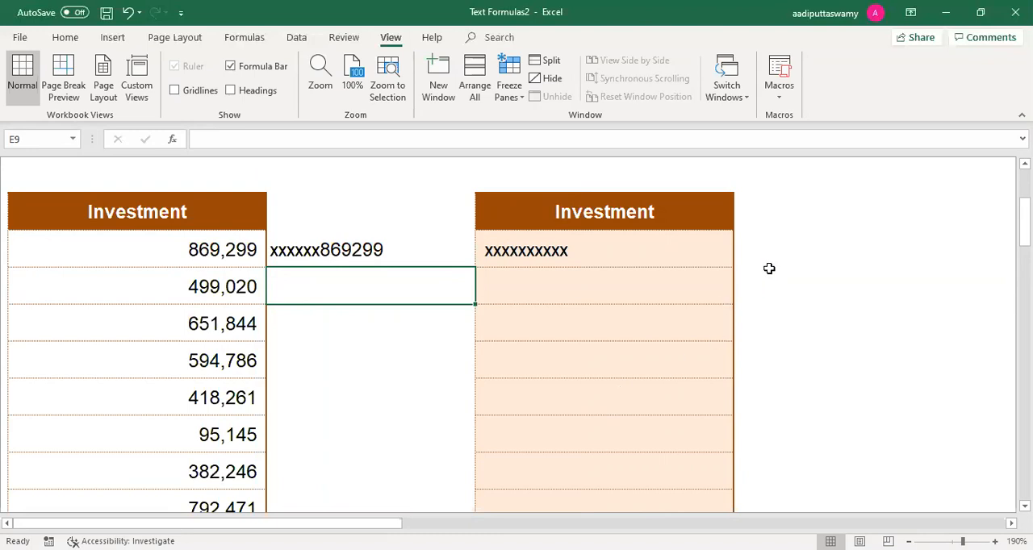
Step: Enter the sample text iTAS in H9 of the output Investment column
{"action": "left_click", "coordinate": [494, 289]}
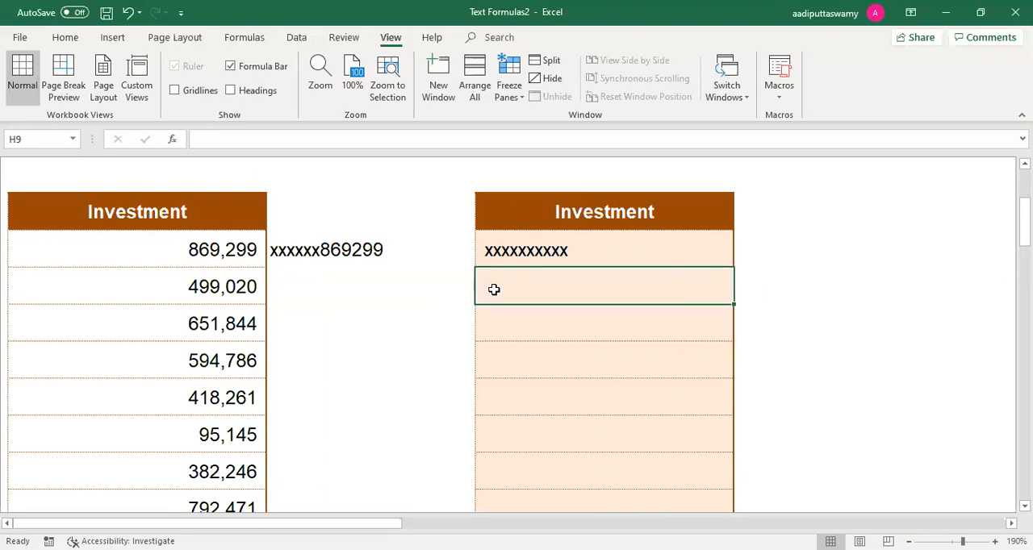
{"action": "type", "text": "iTAS"}
{"action": "key", "text": "Return"}
Step: Enter =REPT(H9,5) in E9 to repeat the sample text from H9 five times
{"action": "left_click", "coordinate": [444, 284]}
{"action": "type", "text": "="}
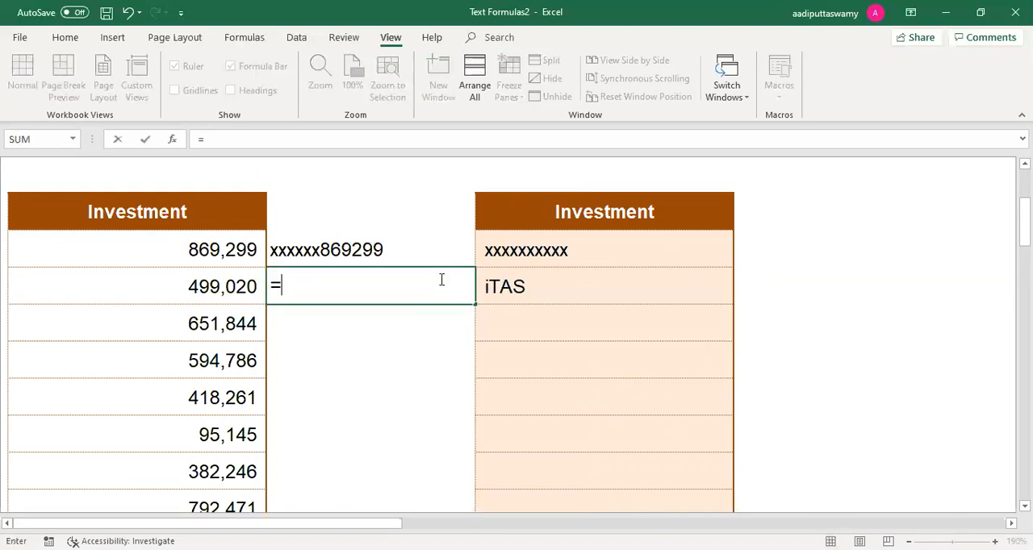
{"action": "type", "text": "rep"}
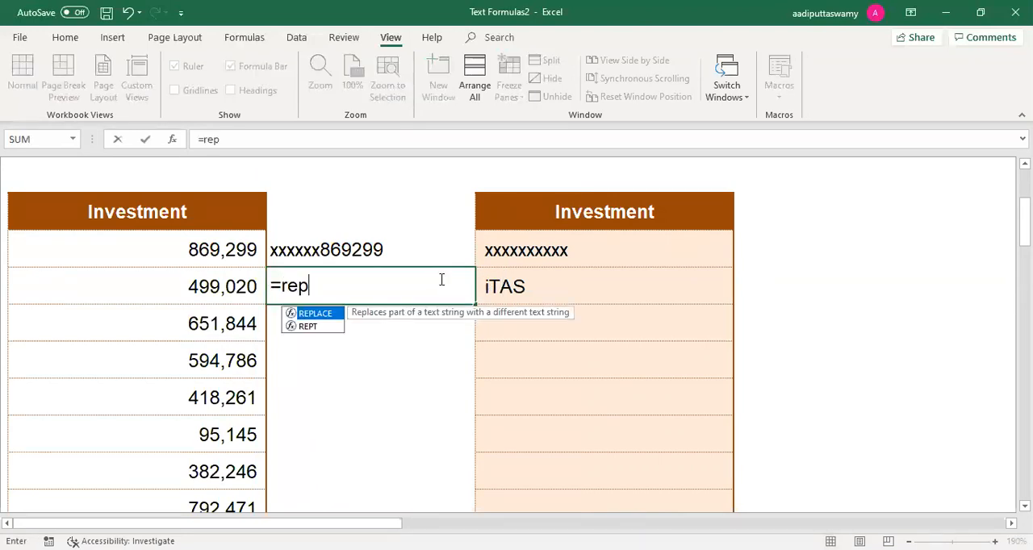
{"action": "key", "text": "Down"}
{"action": "key", "text": "Tab"}
{"action": "left_click", "coordinate": [583, 288]}
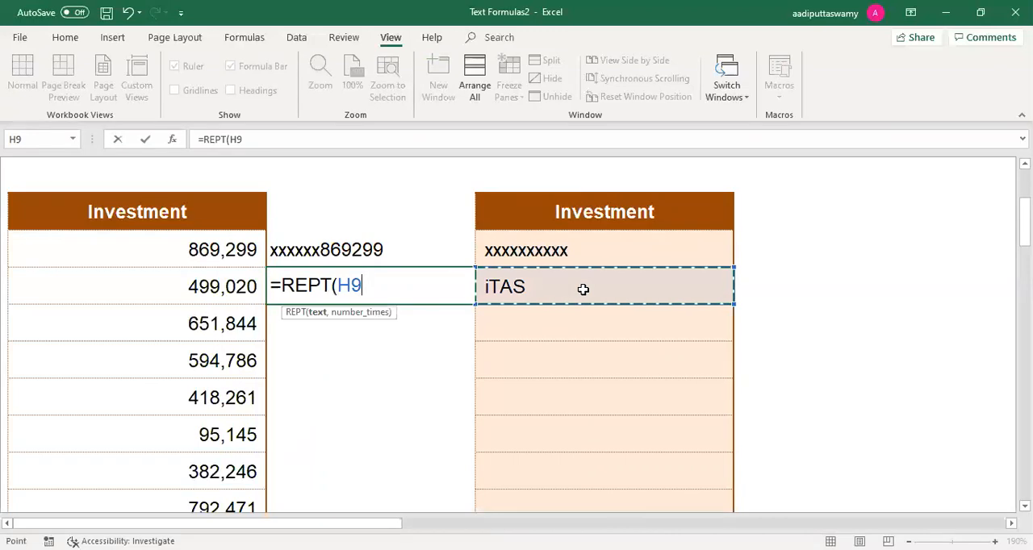
{"action": "type", "text": ",5"}
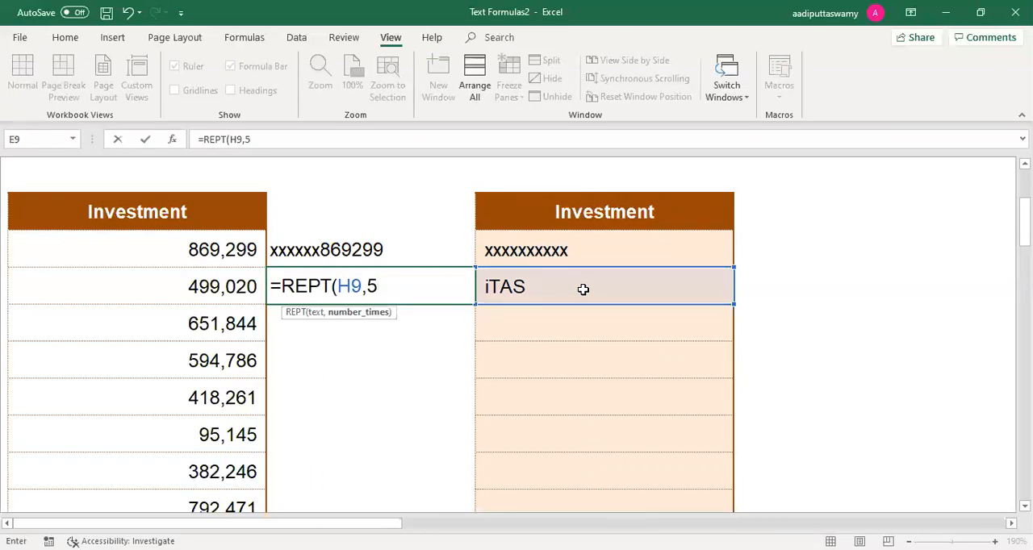
{"action": "key", "text": "Return"}
Step: Replace the sample text in H9 with a, followed by *, to test the REPT formula with other characters
{"action": "left_click", "coordinate": [531, 294]}
{"action": "type", "text": "a"}
{"action": "key", "text": "Return"}
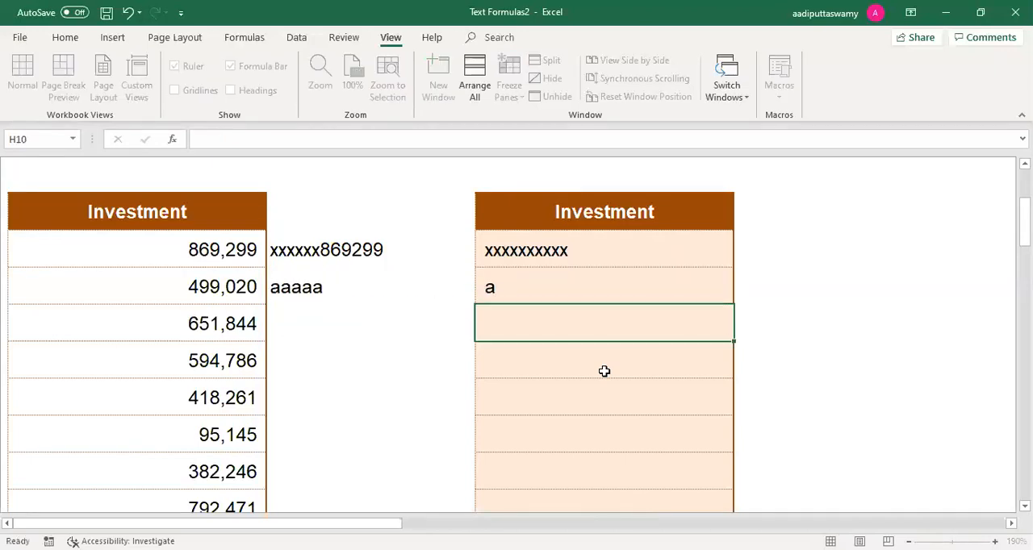
{"action": "left_click", "coordinate": [558, 293]}
{"action": "type", "text": "*"}
{"action": "key", "text": "Return"}
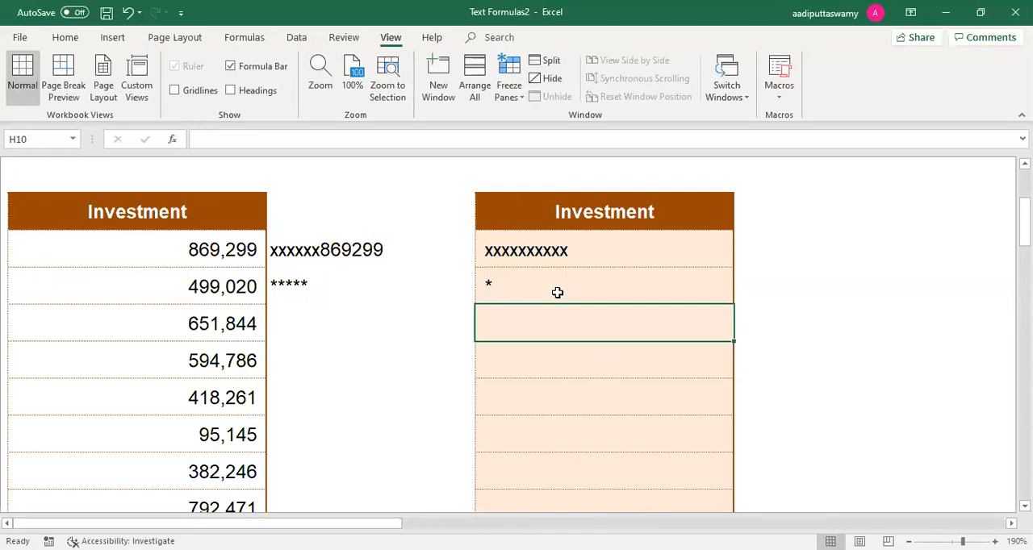
Step: Open the TRIM worksheet and enlarge the view of its Employee Names tables
{"action": "scroll", "coordinate": [614, 270], "scroll_direction": "up", "scroll_amount": 1}
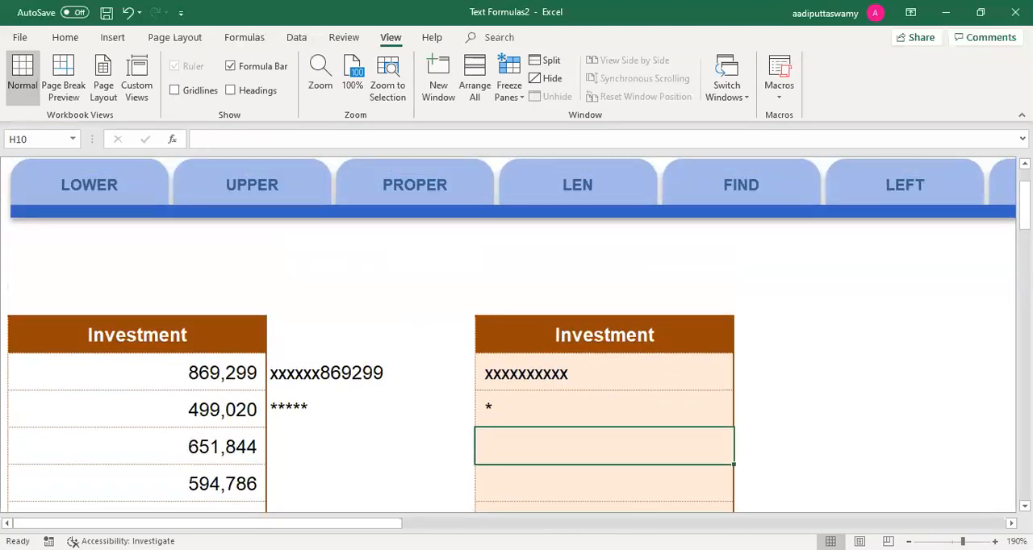
{"action": "scroll", "coordinate": [516, 335], "scroll_direction": "right", "scroll_amount": 10}
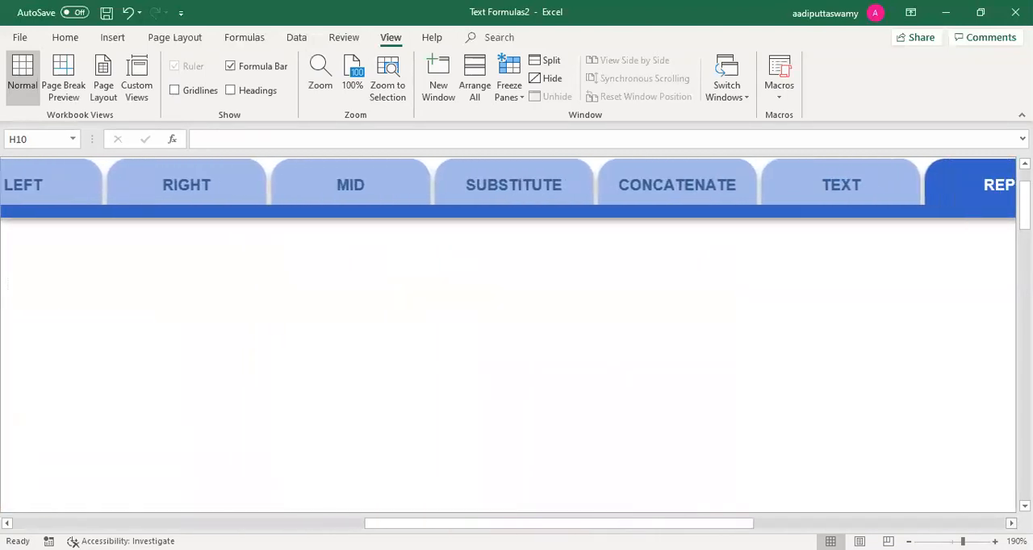
{"action": "scroll", "coordinate": [516, 184], "scroll_direction": "right", "scroll_amount": 5}
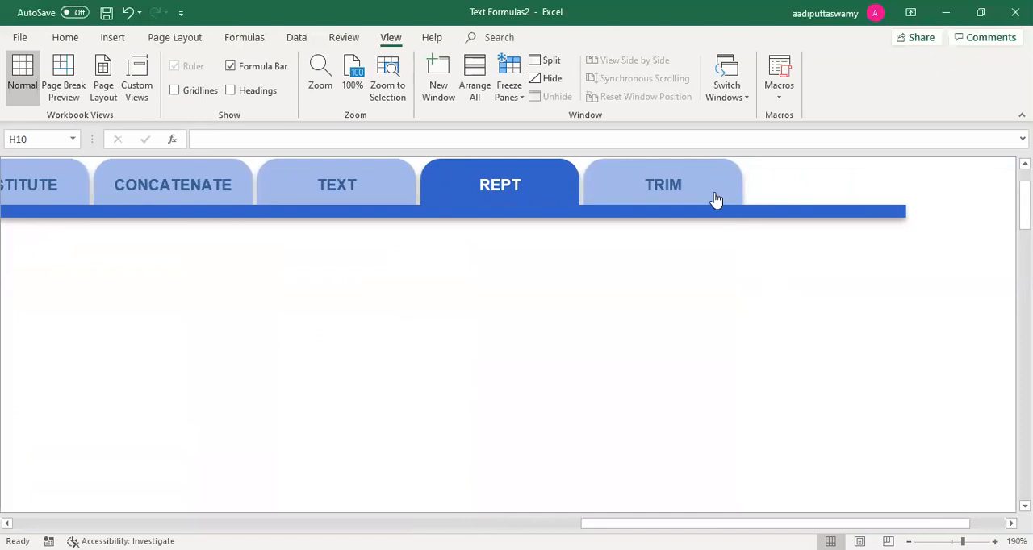
{"action": "left_click", "coordinate": [713, 199]}
{"action": "left_click", "coordinate": [293, 331]}
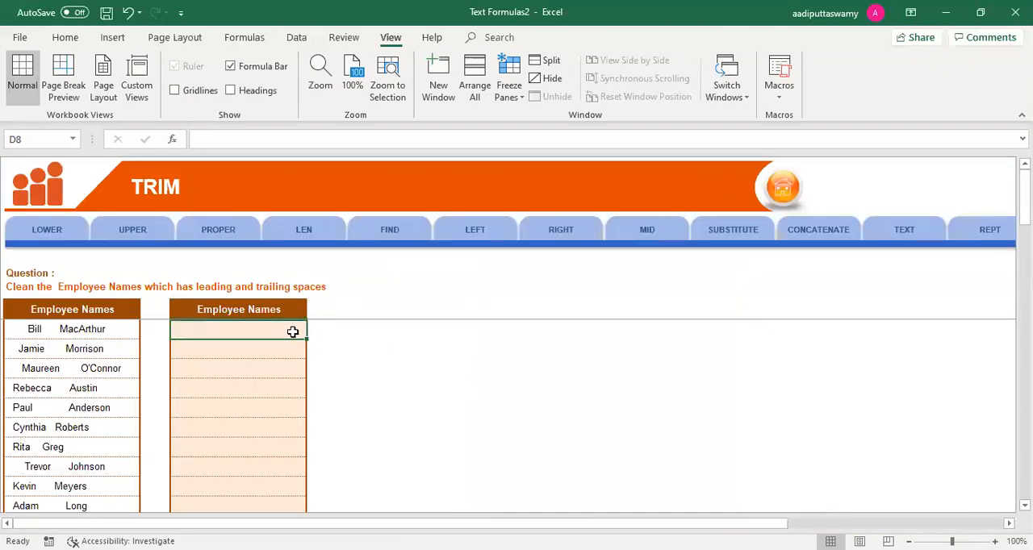
{"action": "key", "text": "alt"}
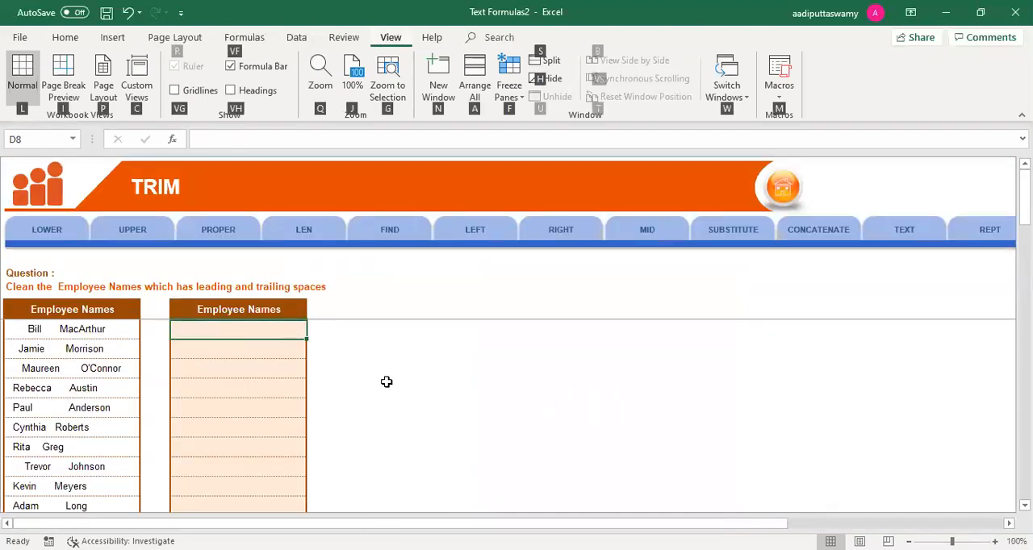
{"action": "scroll", "coordinate": [386, 382], "scroll_direction": "up", "scroll_amount": 6, "text": "ctrl"}
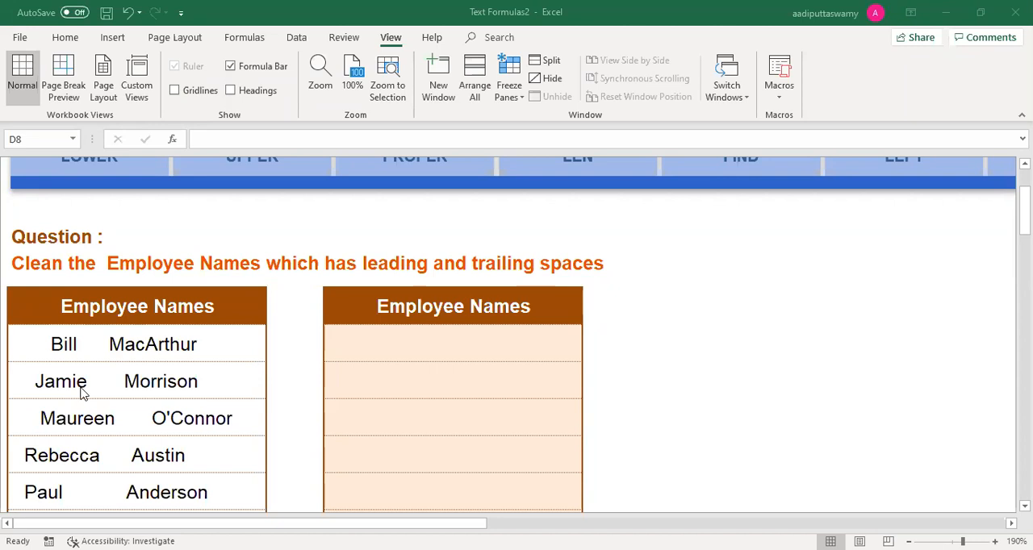
Step: Enter =TRIM(B8) in D8 of the output Employee Names column and fill it down to D12
{"action": "left_click", "coordinate": [406, 354]}
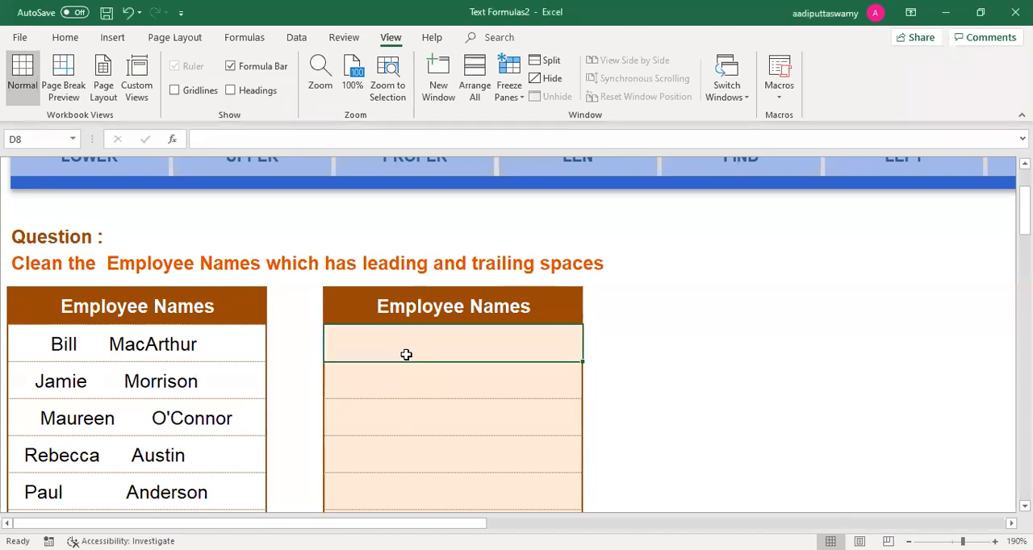
{"action": "type", "text": "="}
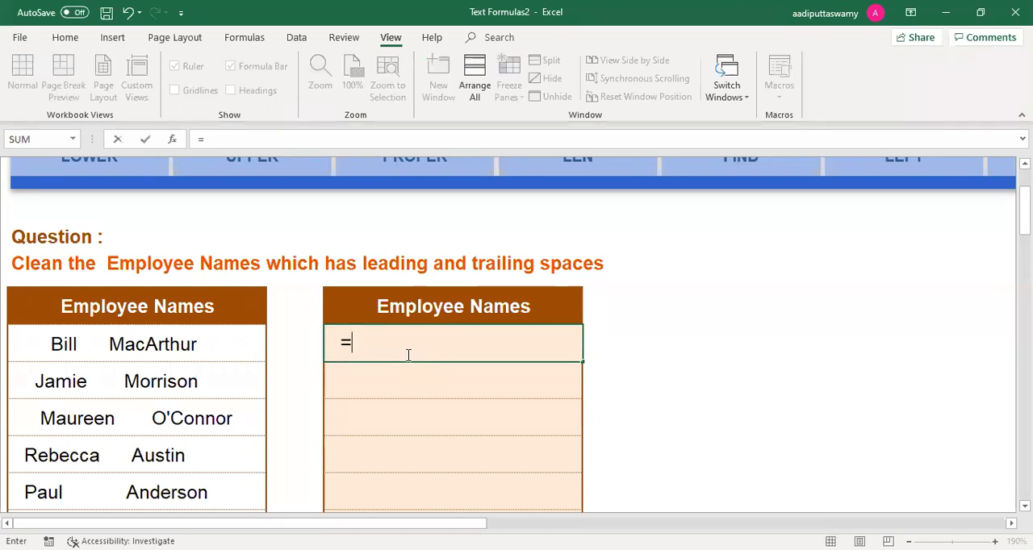
{"action": "type", "text": "TRIM("}
{"action": "left_click", "coordinate": [223, 351]}
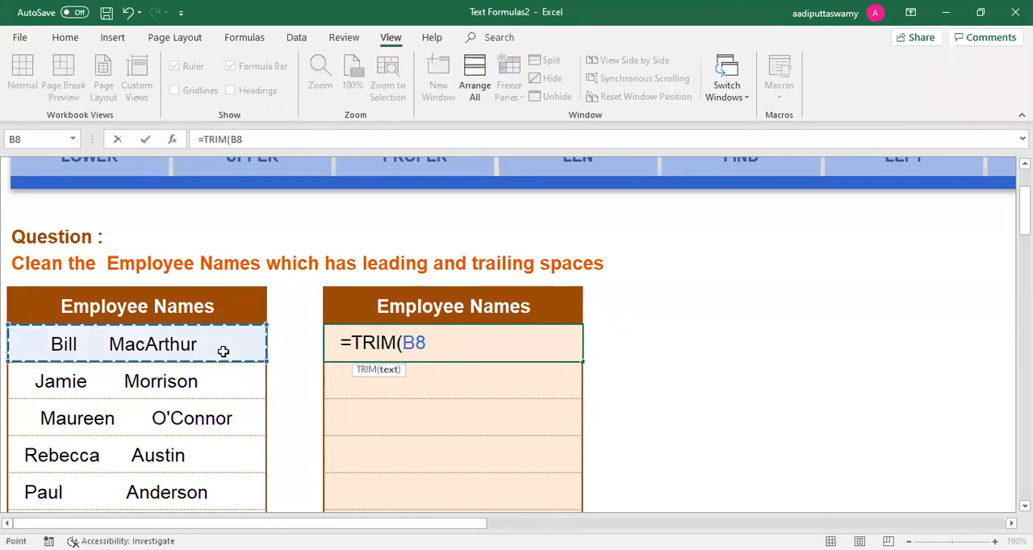
{"action": "type", "text": ")"}
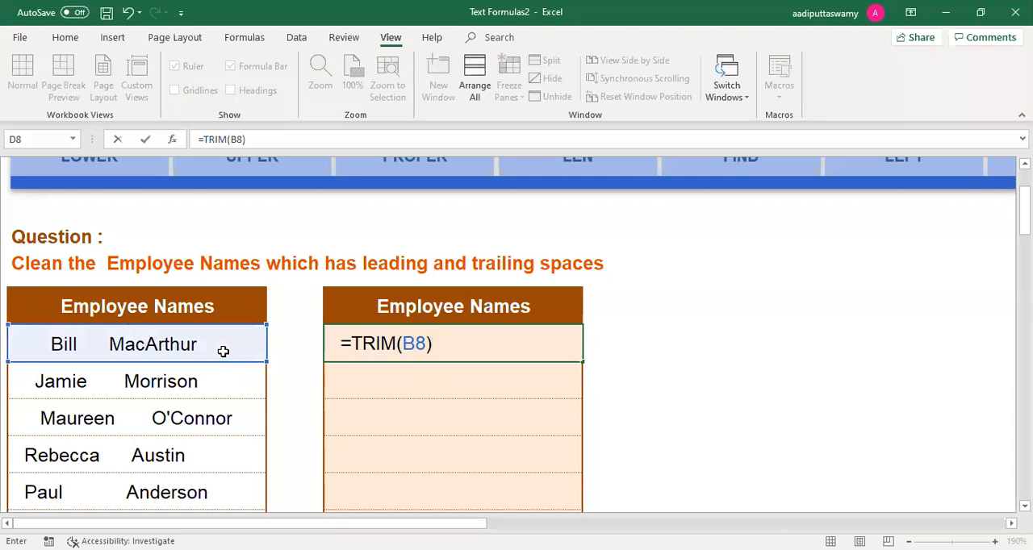
{"action": "key", "text": "Return"}
{"action": "left_click", "coordinate": [385, 345]}
{"action": "left_click_drag", "start_coordinate": [582, 362], "coordinate": [585, 494]}
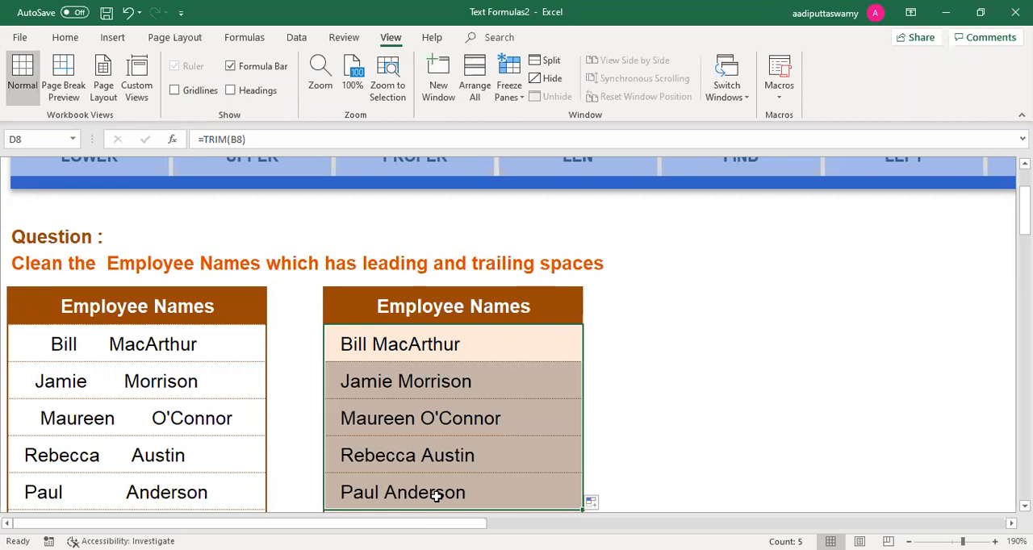
Step: Go back to the TEXT worksheet using the navigation row above the tables
{"action": "scroll", "coordinate": [406, 453], "scroll_direction": "up", "scroll_amount": 3}
{"action": "left_click_drag", "start_coordinate": [433, 523], "coordinate": [526, 523]}
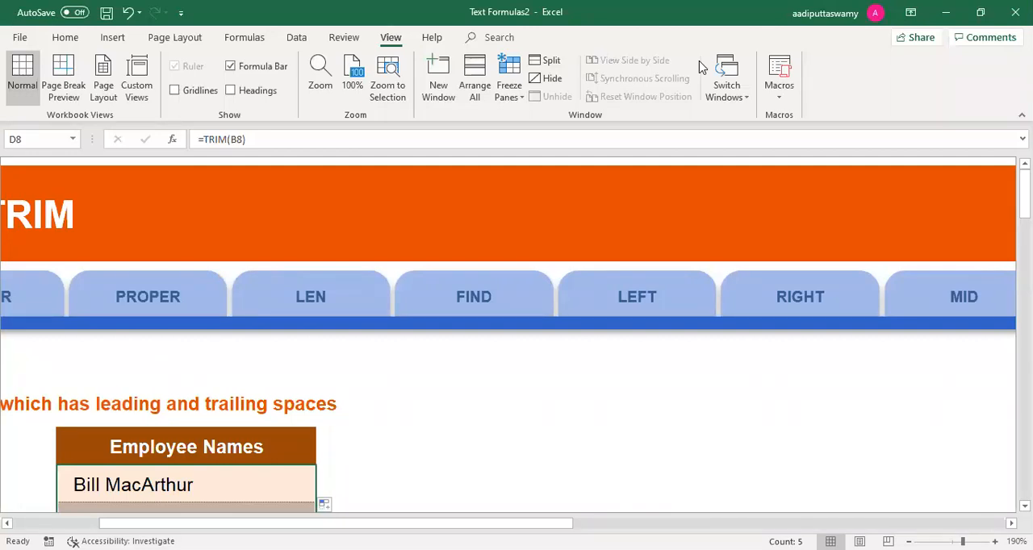
{"action": "left_click", "coordinate": [453, 437]}
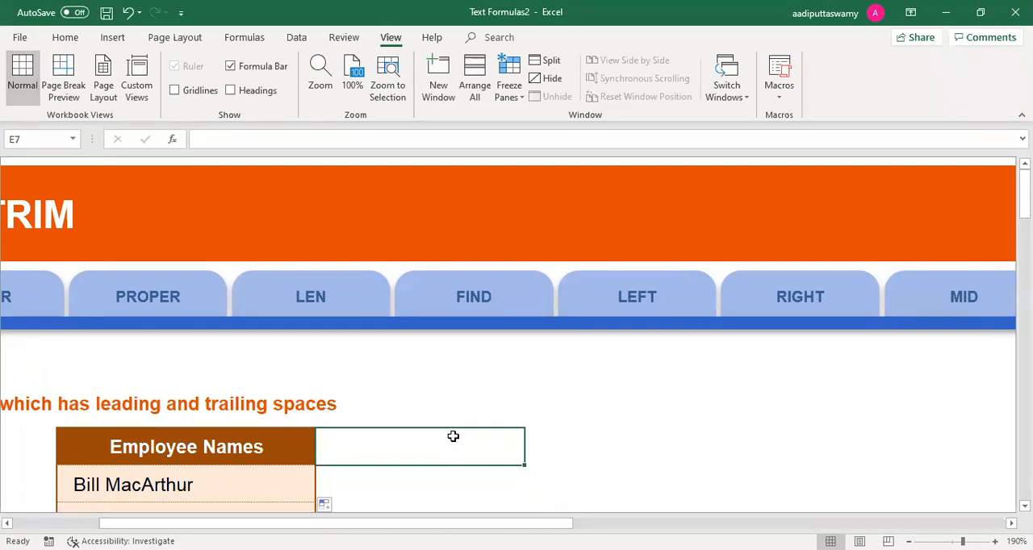
{"action": "scroll", "coordinate": [509, 322], "scroll_direction": "right", "scroll_amount": 5}
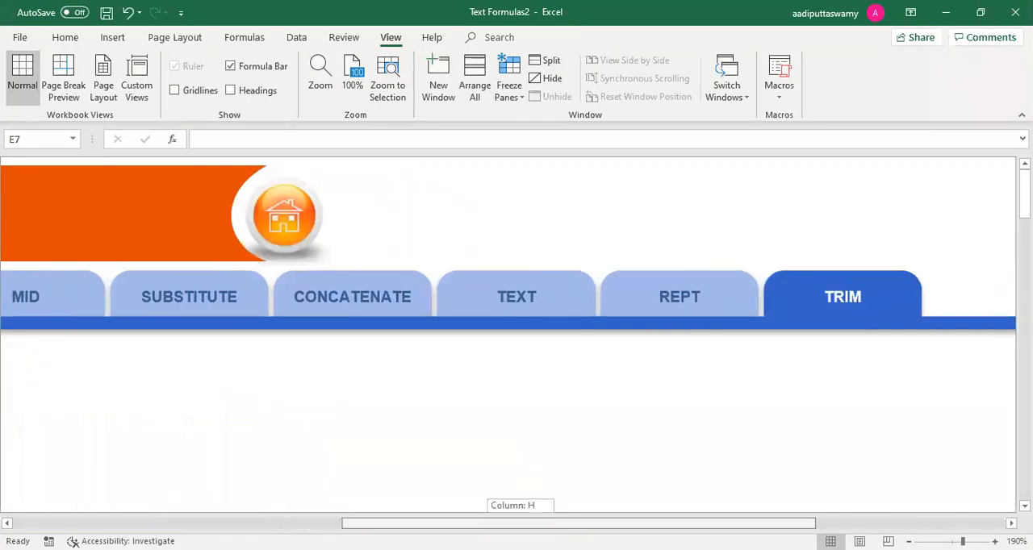
{"action": "scroll", "coordinate": [489, 307], "scroll_direction": "left", "scroll_amount": 1}
{"action": "left_click", "coordinate": [490, 307]}
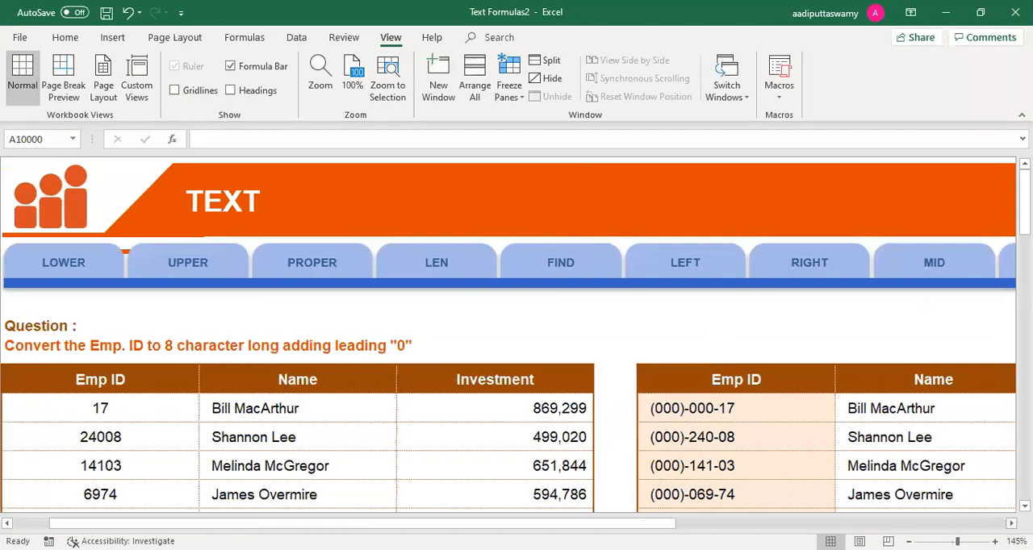
Step: Clear the TEXT formulas from F8:F11 in the output Emp ID column and select F8
{"action": "scroll", "coordinate": [508, 339], "scroll_direction": "right", "scroll_amount": 5}
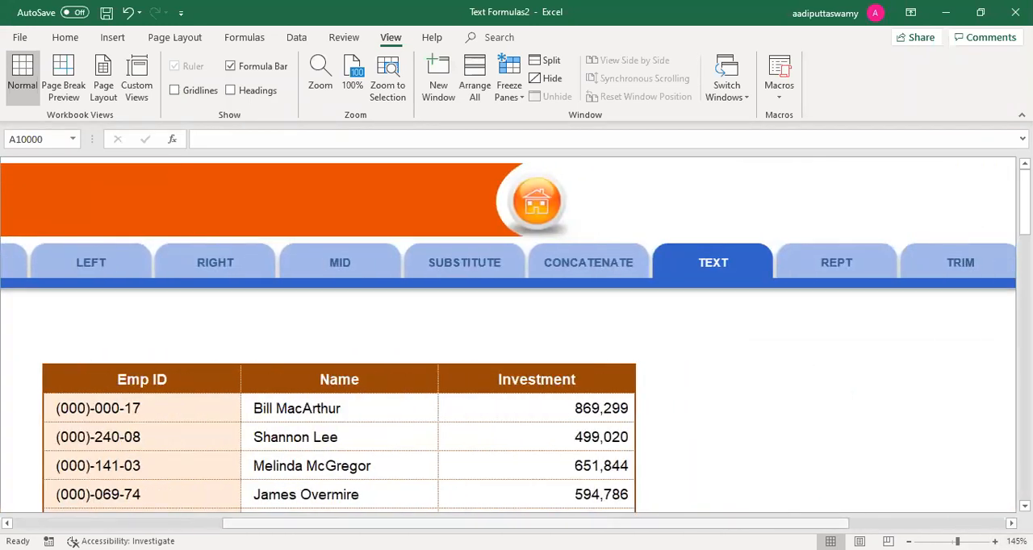
{"action": "scroll", "coordinate": [533, 415], "scroll_direction": "left", "scroll_amount": 3}
{"action": "left_click_drag", "start_coordinate": [503, 404], "coordinate": [510, 502]}
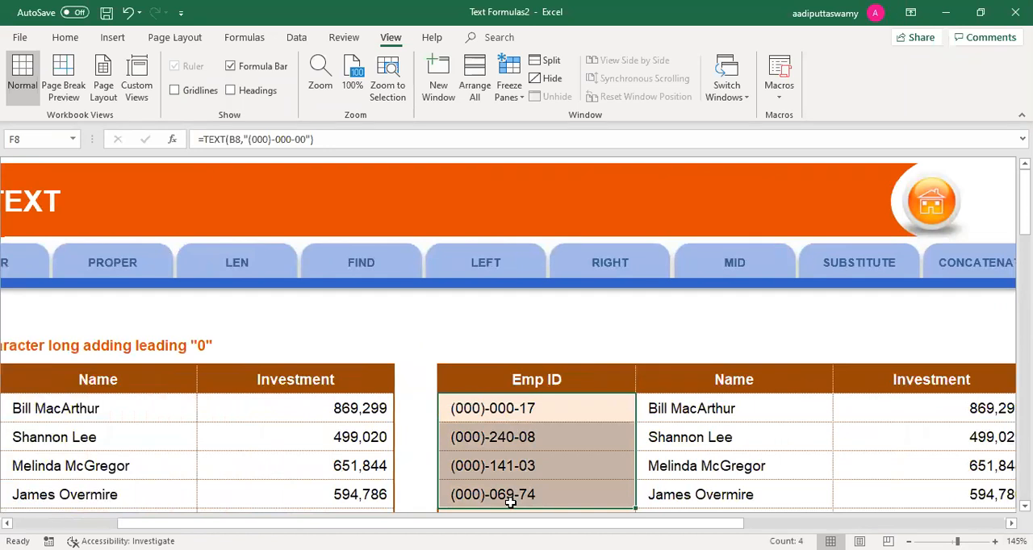
{"action": "key", "text": "Delete"}
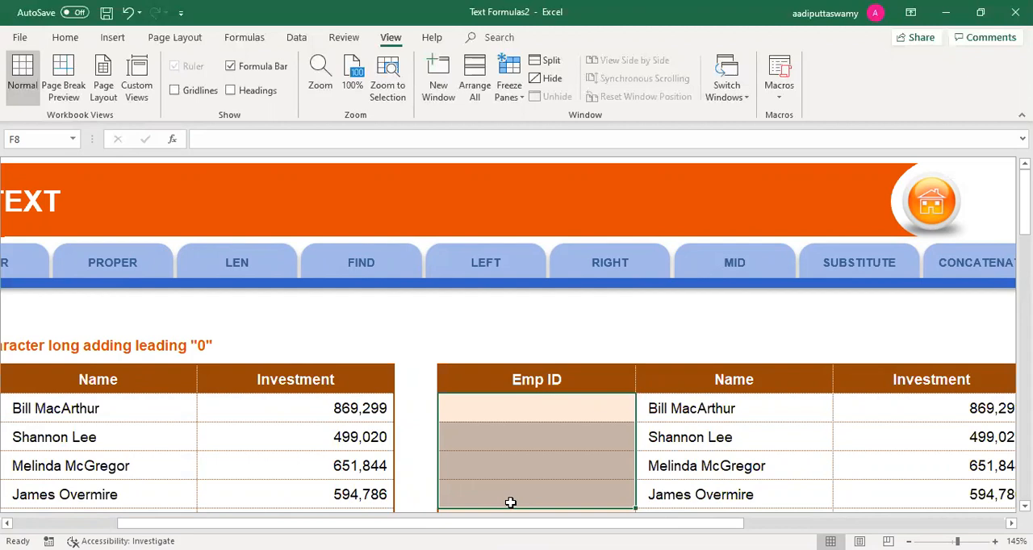
{"action": "key", "text": "Up"}
{"action": "key", "text": "Down"}
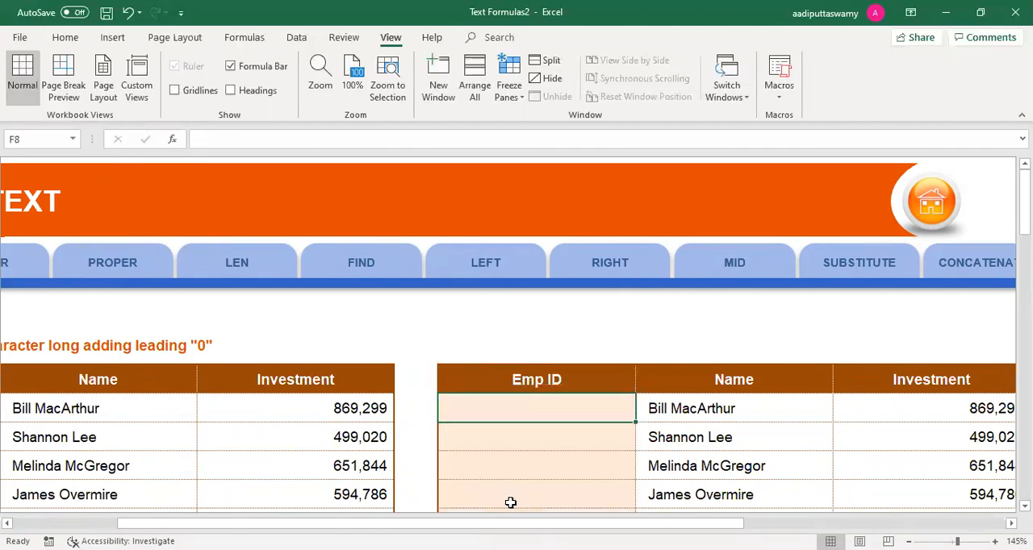
Step: Try to add the leading zeros 000000 directly in front of the source Emp ID in B8
{"action": "scroll", "coordinate": [146, 400], "scroll_direction": "left", "scroll_amount": 3}
{"action": "left_click", "coordinate": [148, 406]}
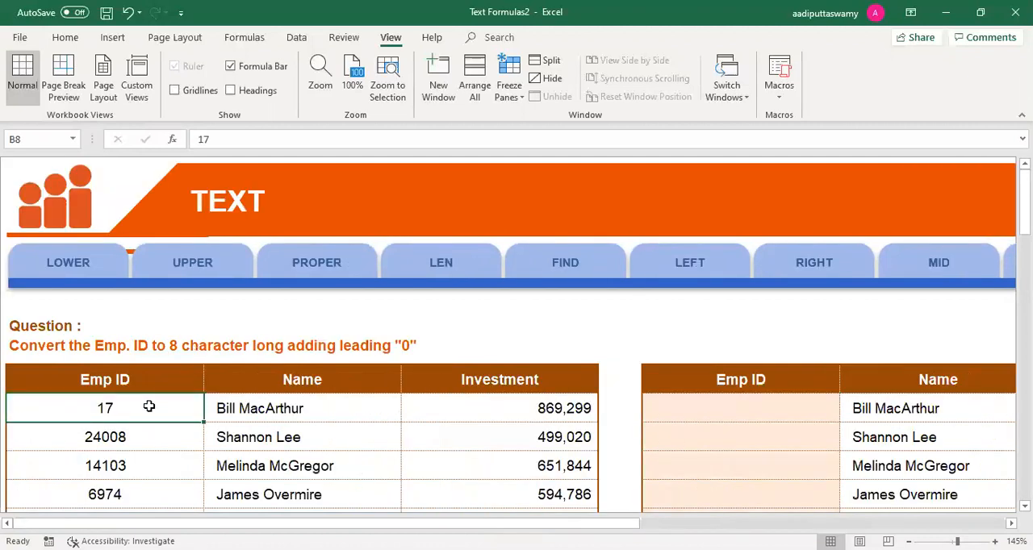
{"action": "double_click", "coordinate": [90, 409]}
{"action": "type", "text": "000000"}
{"action": "key", "text": "Return"}
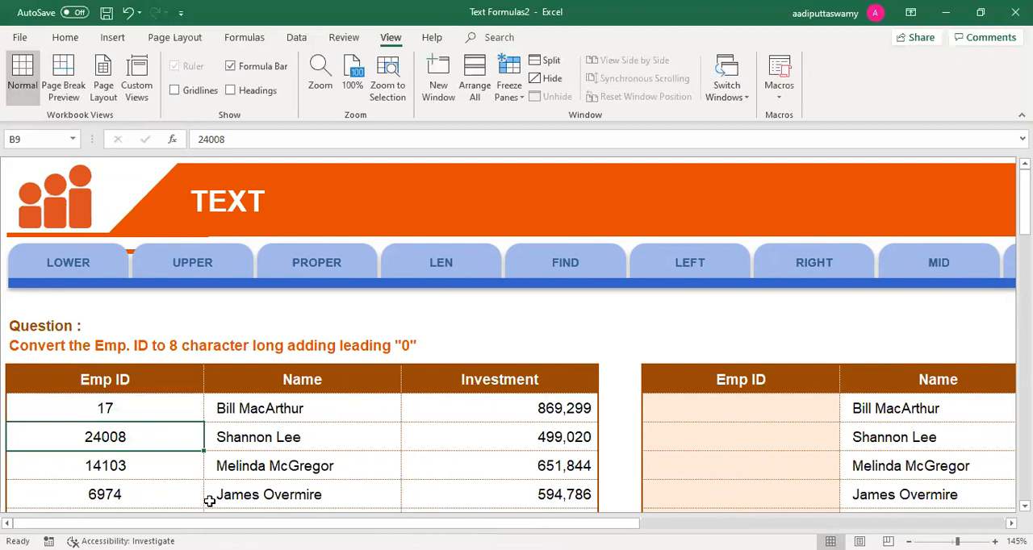
{"action": "key", "text": "Up"}
{"action": "key", "text": "Right"}
{"action": "key", "text": "Right"}
{"action": "key", "text": "Right"}
{"action": "key", "text": "Right"}
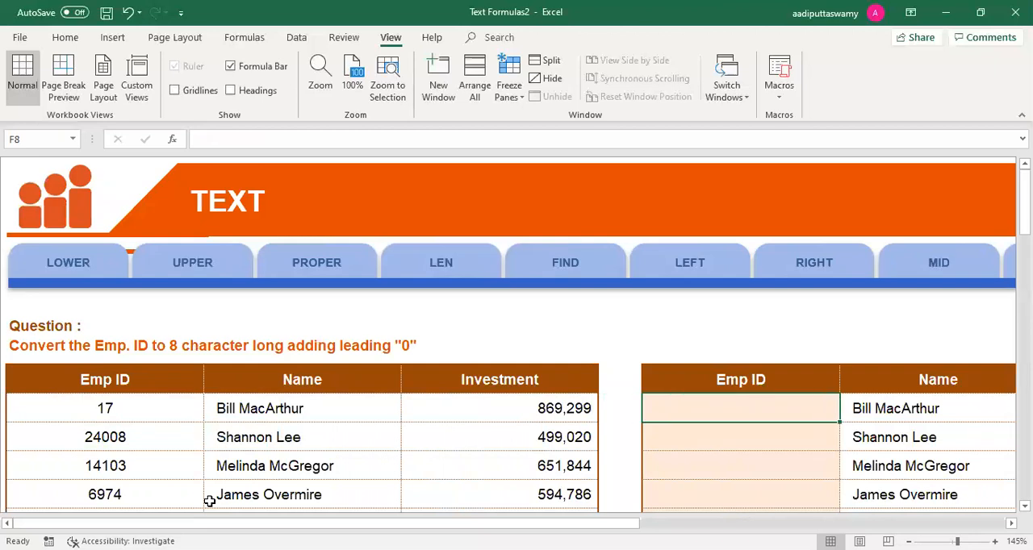
{"action": "type", "text": "="}
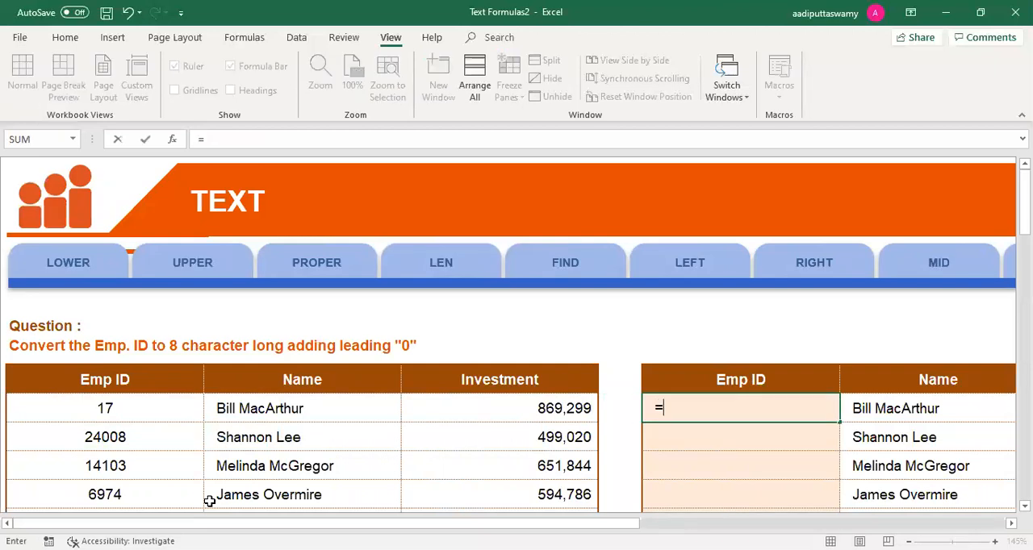
{"action": "type", "text": "text"}
{"action": "key", "text": "Tab"}
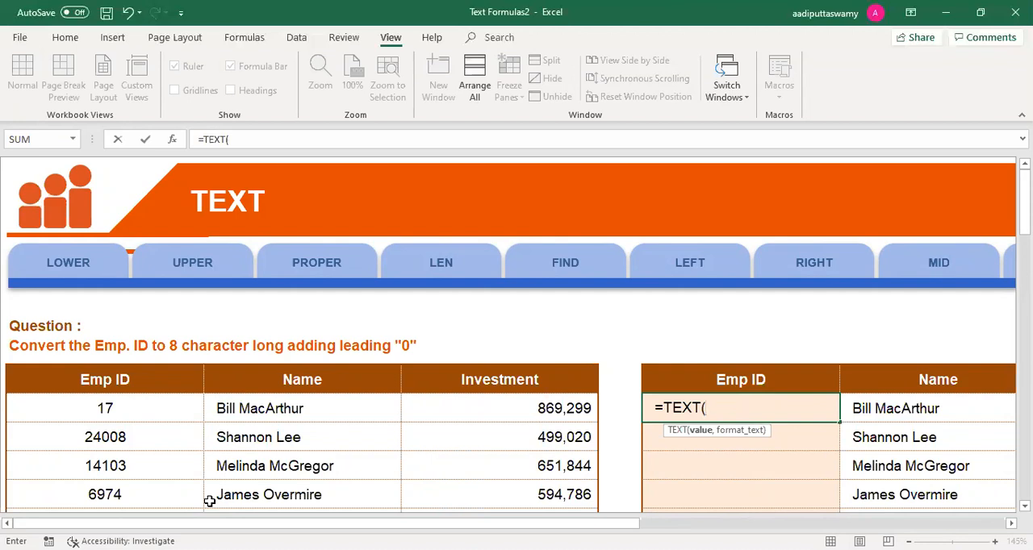
{"action": "left_click", "coordinate": [129, 416]}
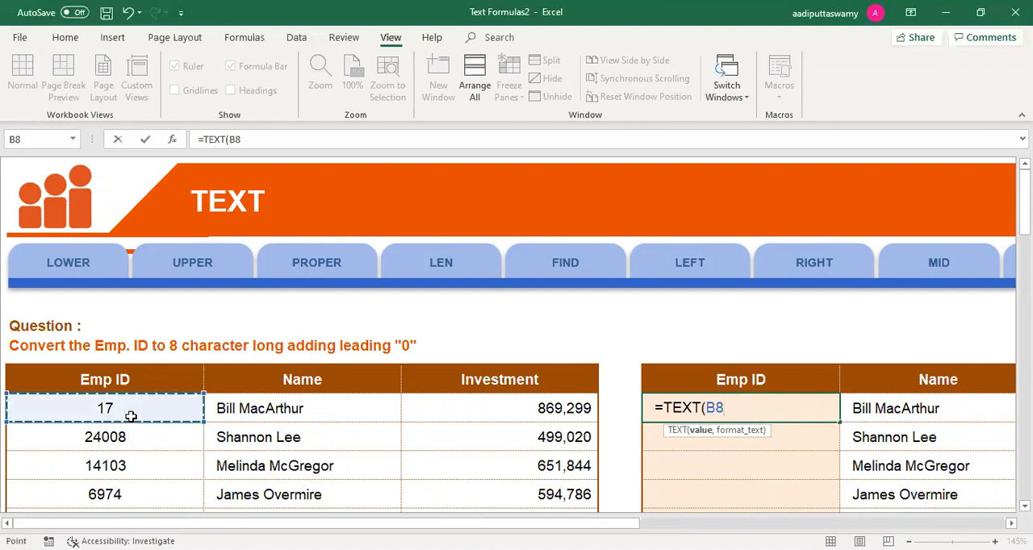
{"action": "type", "text": ",\""}
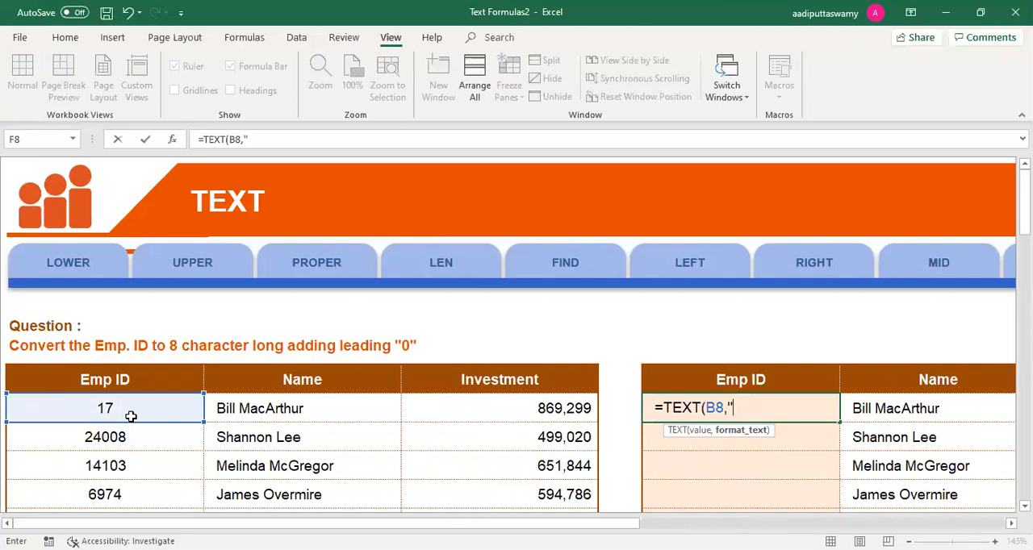
{"action": "type", "text": "0000000000"}
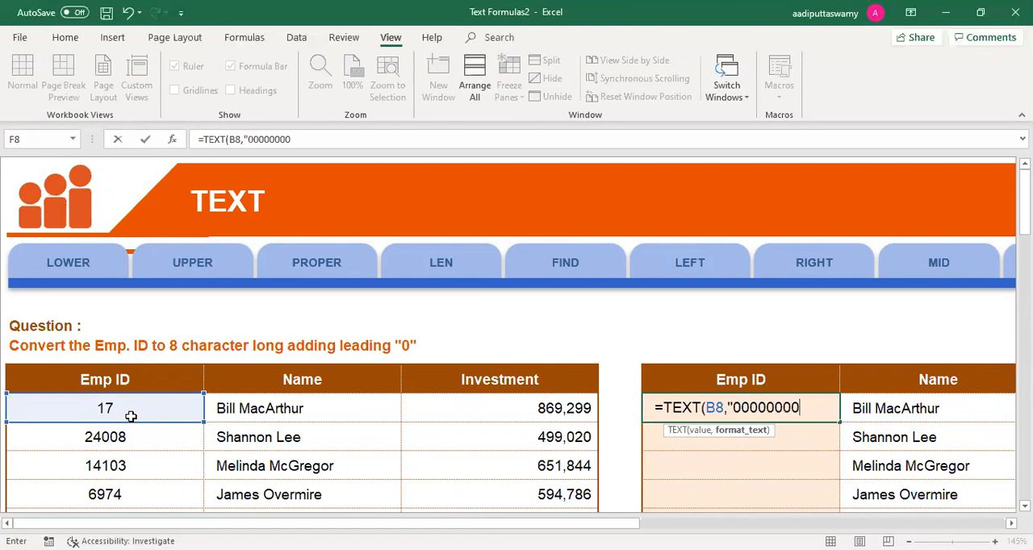
{"action": "type", "text": "\")"}
{"action": "key", "text": "Return"}
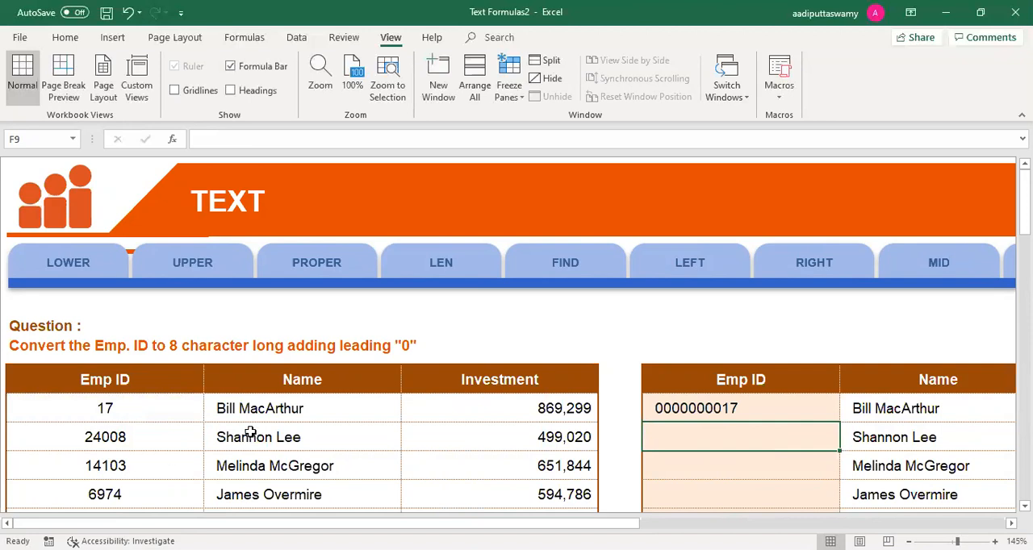
{"action": "double_click", "coordinate": [726, 409]}
{"action": "key", "text": "Right"}
{"action": "key", "text": "Right"}
{"action": "key", "text": "Right"}
{"action": "key", "text": "Right"}
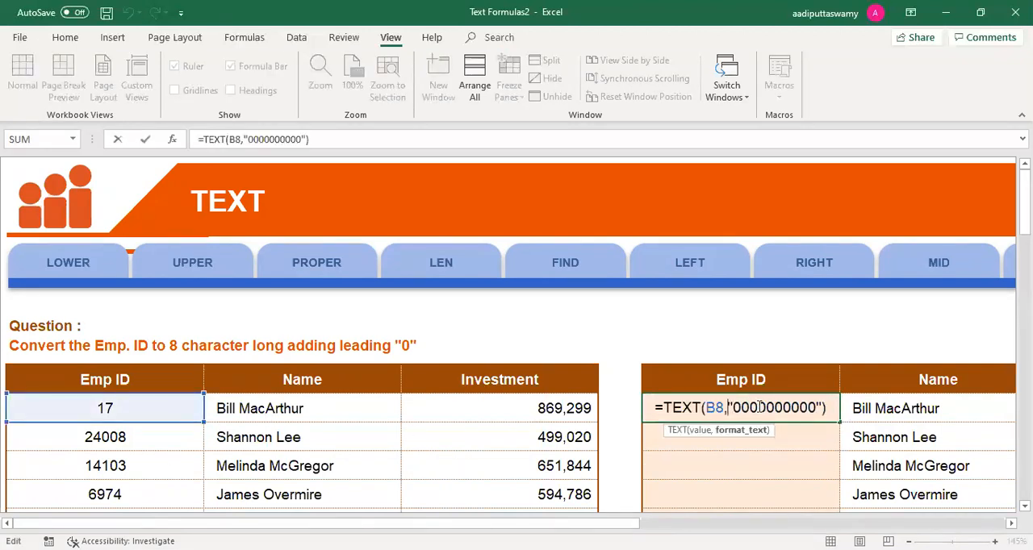
{"action": "type", "text": "-"}
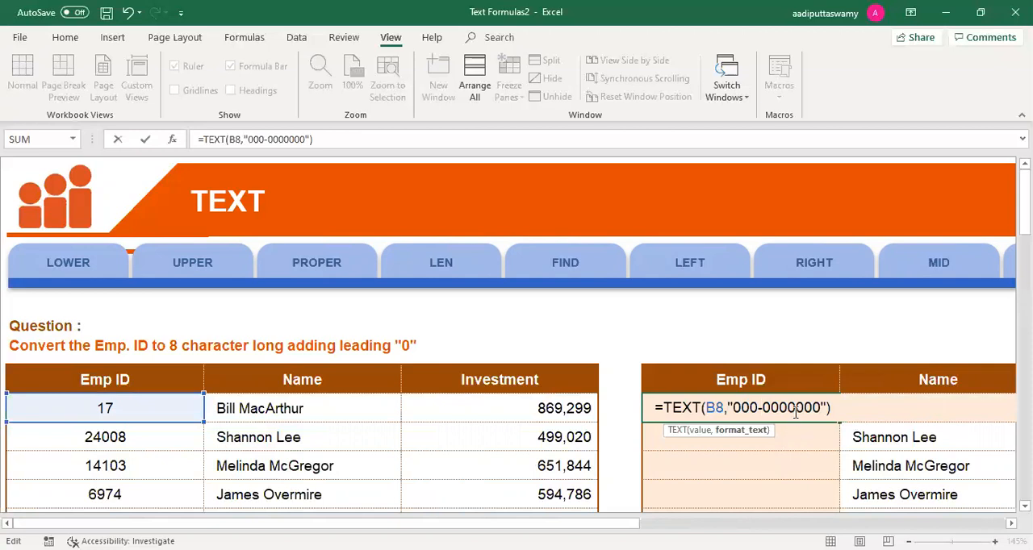
{"action": "left_click", "coordinate": [795, 409]}
{"action": "type", "text": "-"}
{"action": "key", "text": "Return"}
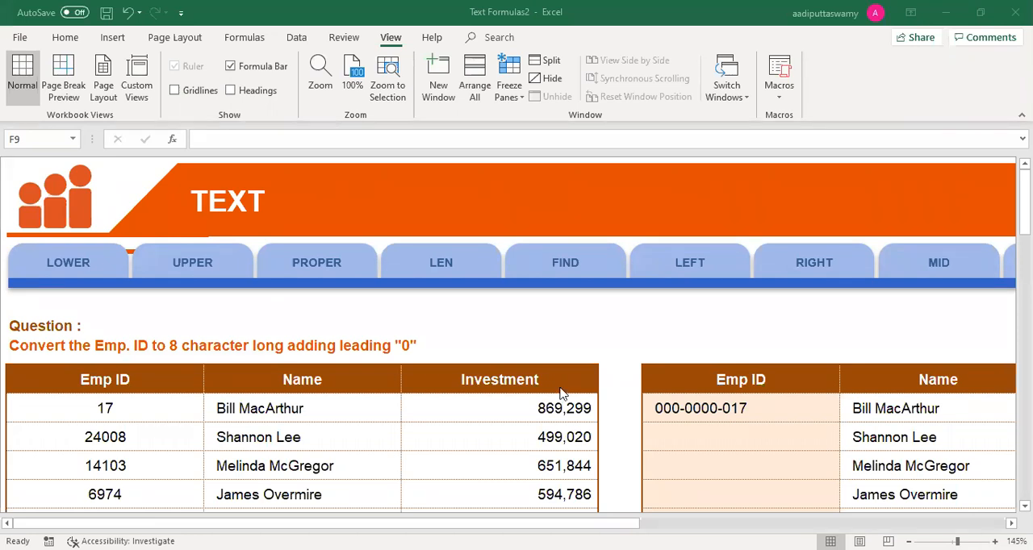
Step: Go to the FIND worksheet and select D8, the first cell of the Find "(" column
{"action": "left_click", "coordinate": [571, 276]}
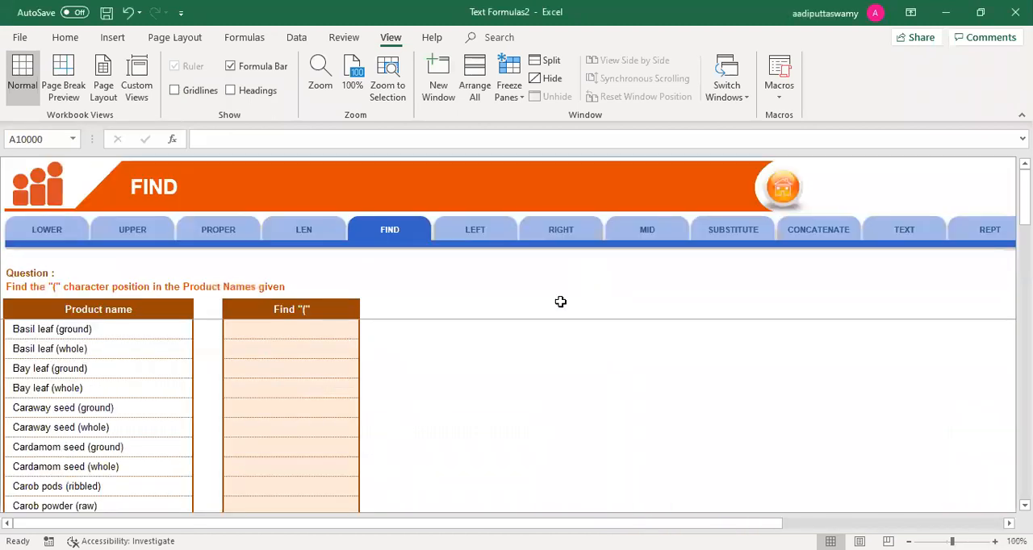
{"action": "left_click", "coordinate": [343, 339]}
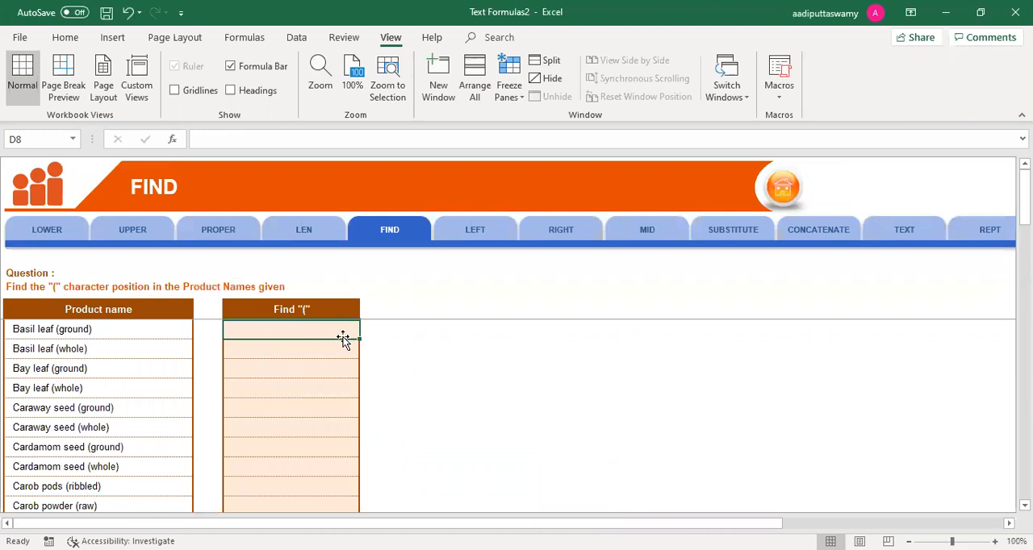
{"action": "scroll", "coordinate": [364, 381], "scroll_direction": "up", "scroll_amount": 6, "text": "ctrl"}
{"action": "scroll", "coordinate": [364, 380], "scroll_direction": "up", "scroll_amount": 1}
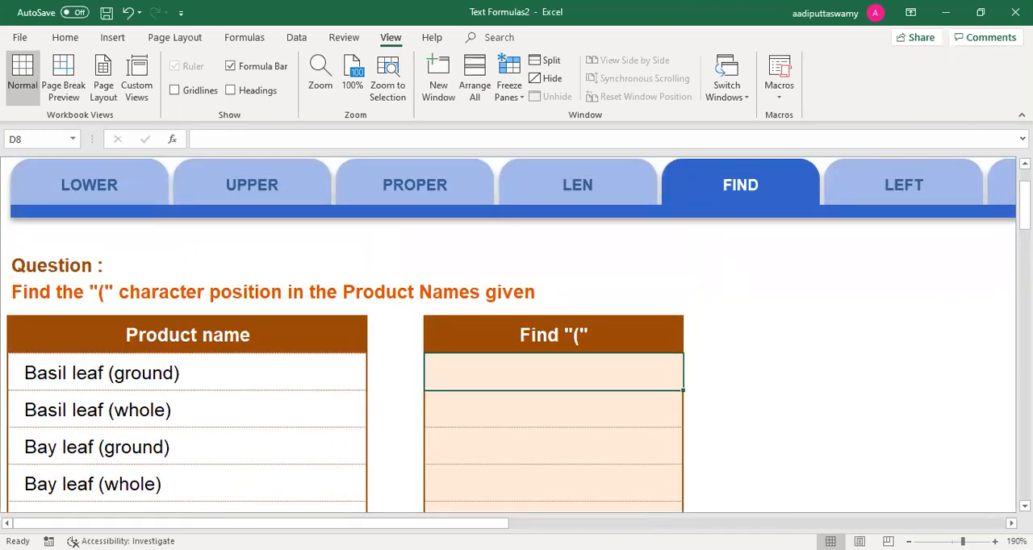
Step: Try to enter text in the empty cell F7 outside the FIND tables
{"action": "scroll", "coordinate": [516, 335], "scroll_direction": "right", "scroll_amount": 5}
{"action": "left_click", "coordinate": [238, 348]}
{"action": "key", "text": "a"}
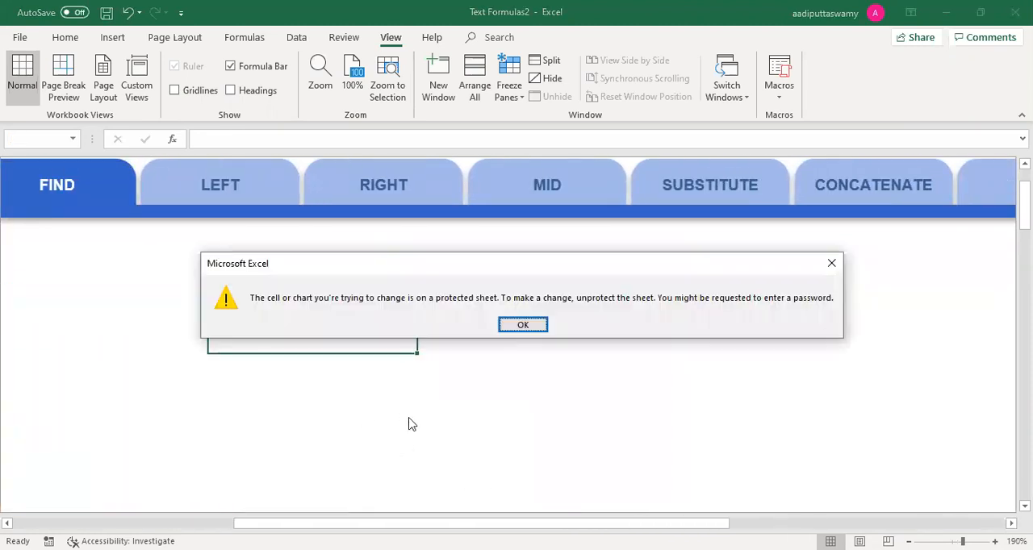
{"action": "key", "text": "Return"}
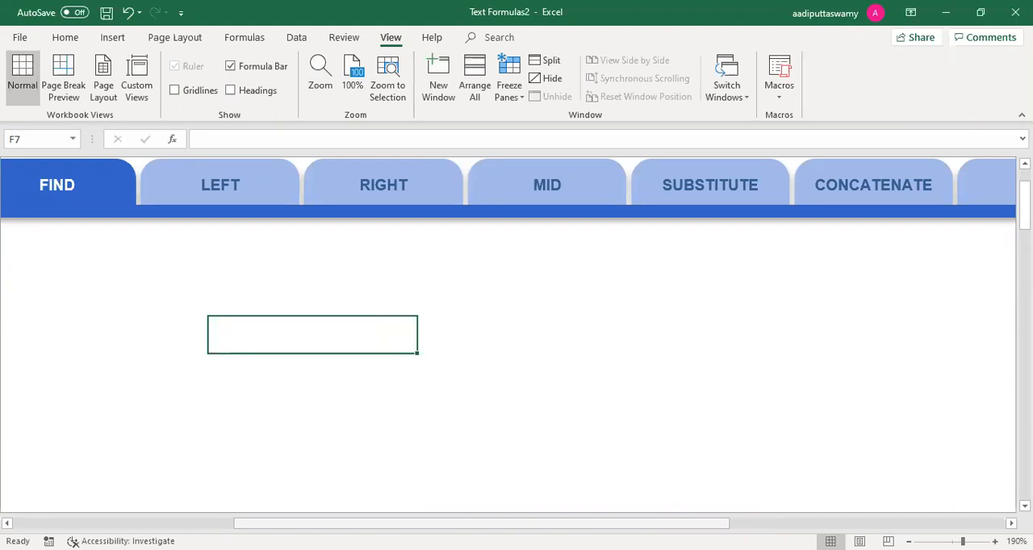
Step: Select C8 between the Product name and Find "(" columns and set its column width to 30
{"action": "double_click", "coordinate": [396, 369]}
{"action": "key", "text": "Escape"}
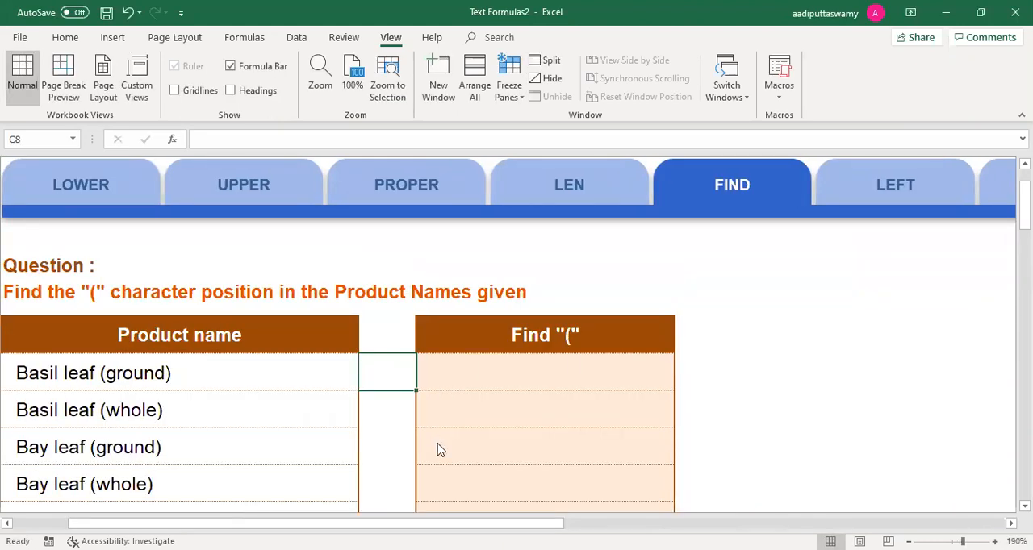
{"action": "key", "text": "alt+h"}
{"action": "type", "text": "ow30"}
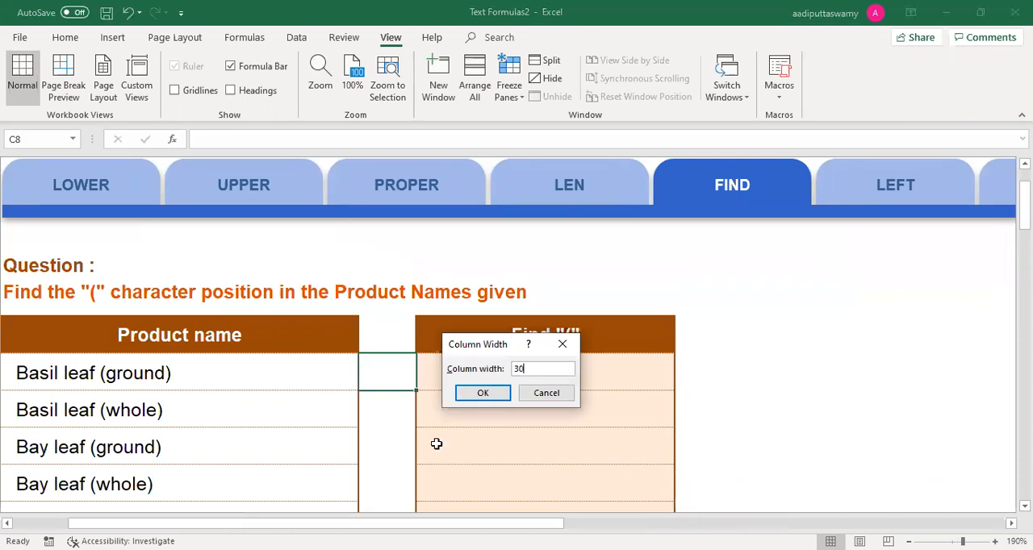
{"action": "key", "text": "Return"}
Step: Enter the sample text "iTech Analytic Solutions" in C8
{"action": "type", "text": "iTech Analty"}
{"action": "key", "text": "BackSpace"}
{"action": "key", "text": "BackSpace"}
{"action": "type", "text": "ytic Sol"}
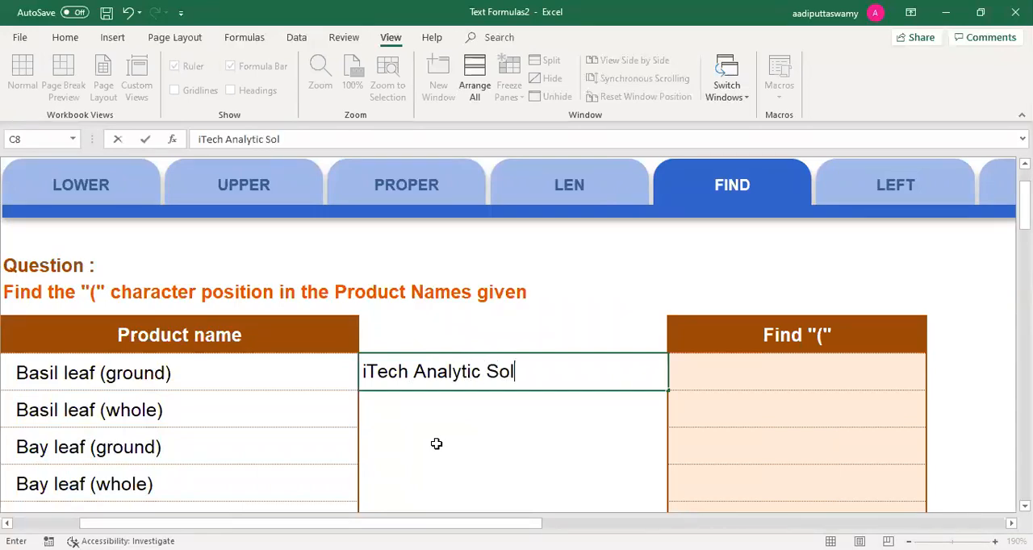
{"action": "type", "text": "utions"}
{"action": "key", "text": "Return"}
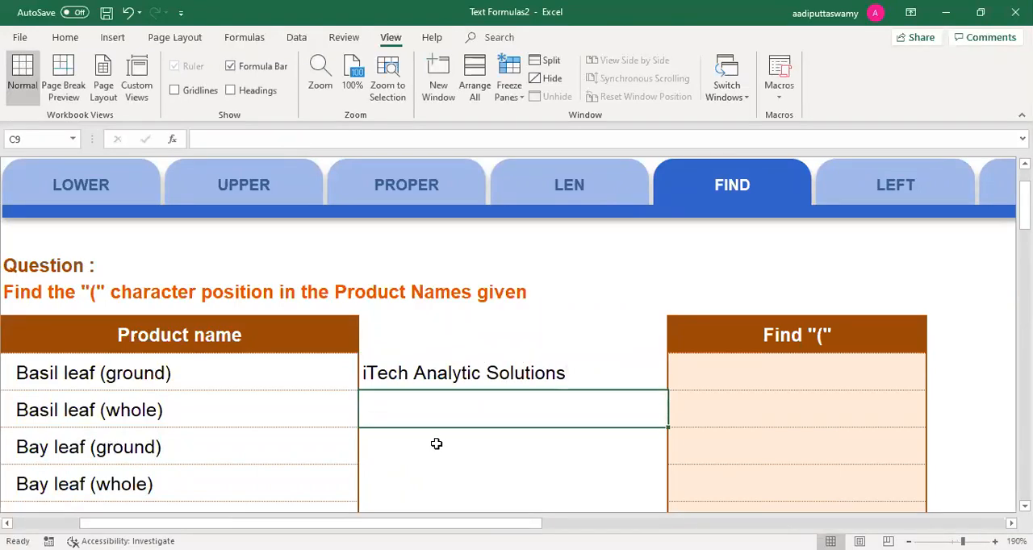
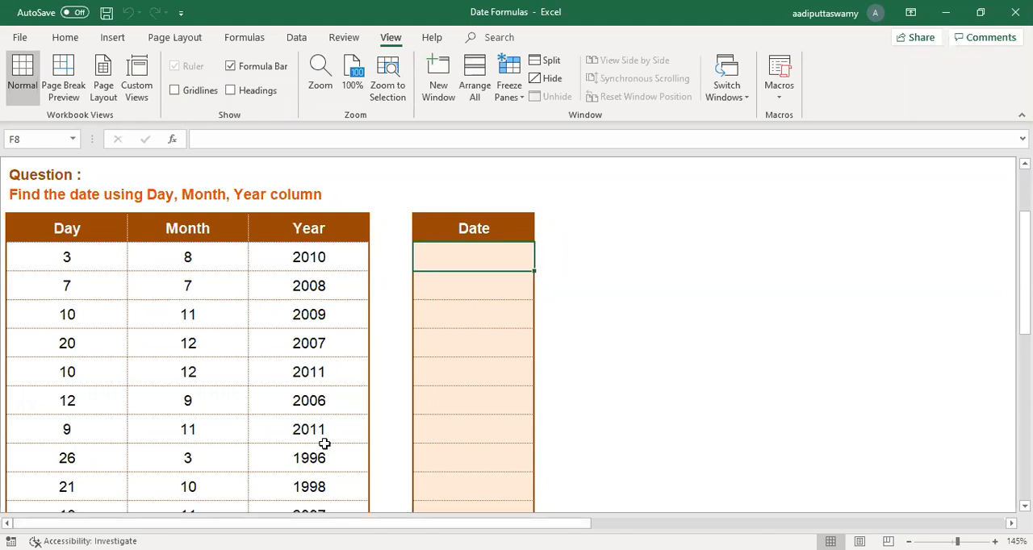
Step: Examine the Day, Month and Year columns that supply the parts of the date on the DATE worksheet
{"action": "scroll", "coordinate": [325, 444], "scroll_direction": "up", "scroll_amount": 2}
{"action": "scroll", "coordinate": [545, 383], "scroll_direction": "down", "scroll_amount": 2}
{"action": "left_click", "coordinate": [76, 224]}
{"action": "left_click", "coordinate": [179, 228]}
{"action": "left_click", "coordinate": [285, 223]}
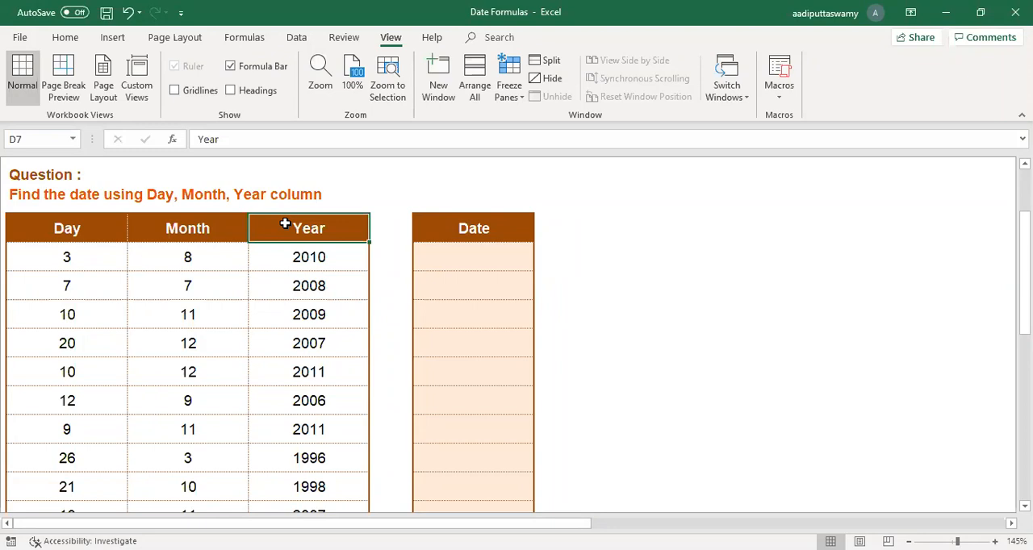
Step: Try to build the first date in F8 by joining day, month and year with =B8&C8&D8, and clear the cell
{"action": "left_click", "coordinate": [574, 246]}
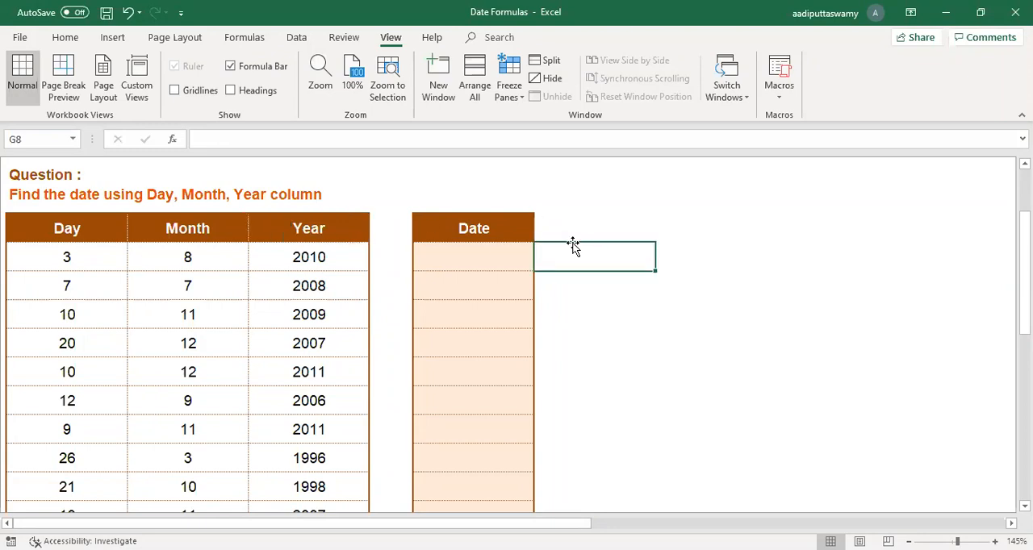
{"action": "type", "text": "="}
{"action": "key", "text": "Return"}
{"action": "left_click", "coordinate": [452, 255]}
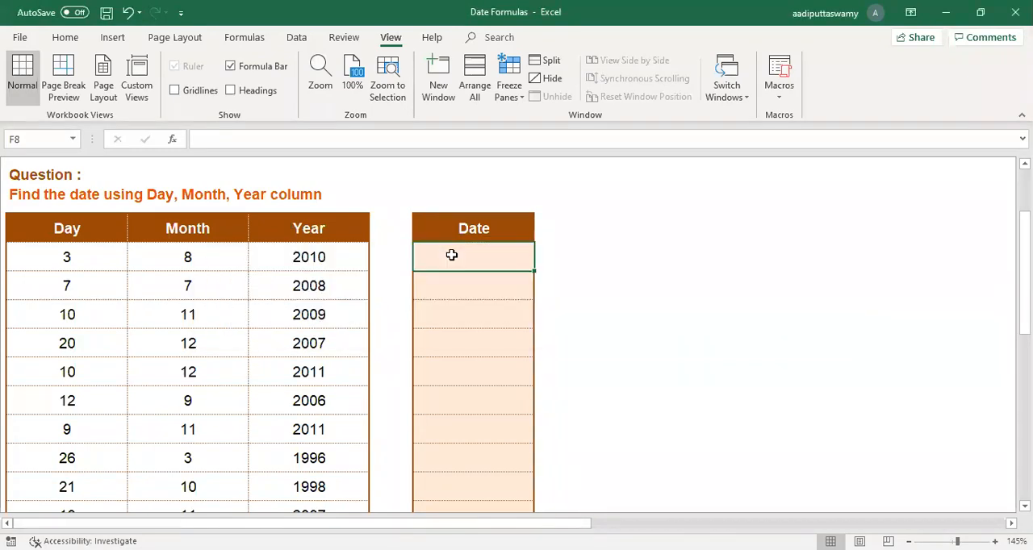
{"action": "type", "text": "="}
{"action": "left_click", "coordinate": [81, 257]}
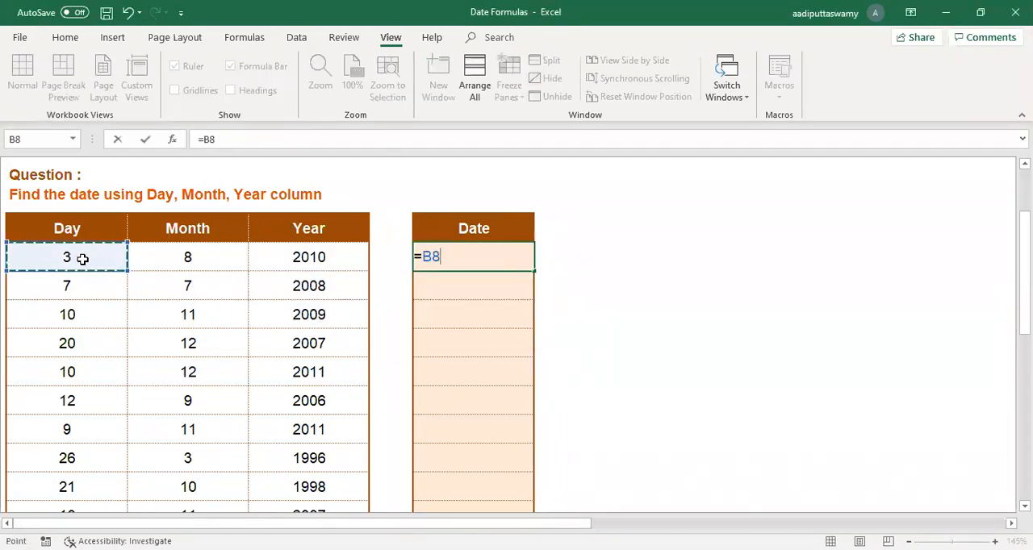
{"action": "type", "text": "&"}
{"action": "left_click", "coordinate": [207, 258]}
{"action": "type", "text": "&"}
{"action": "left_click", "coordinate": [322, 265]}
{"action": "key", "text": "Return"}
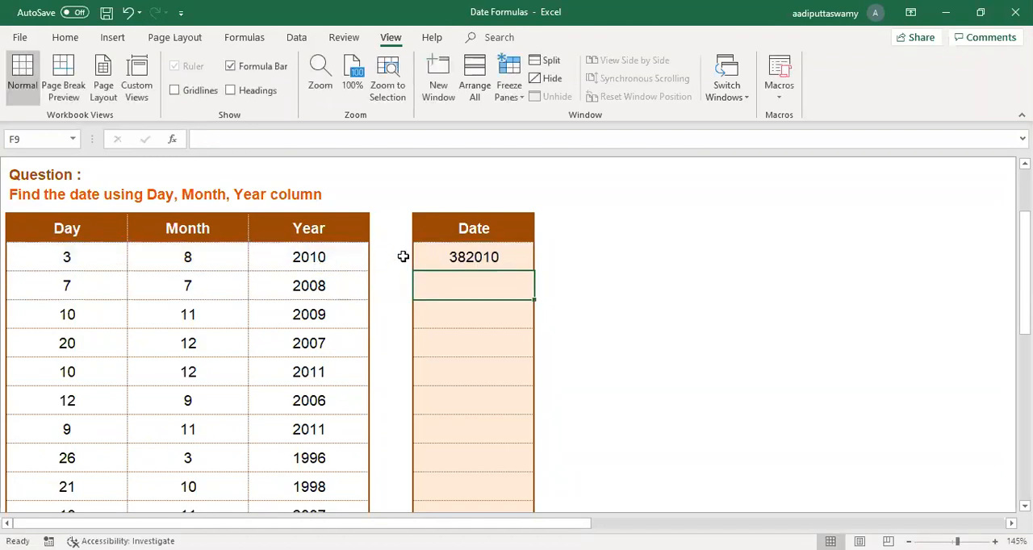
{"action": "left_click", "coordinate": [443, 267]}
{"action": "key", "text": "Delete"}
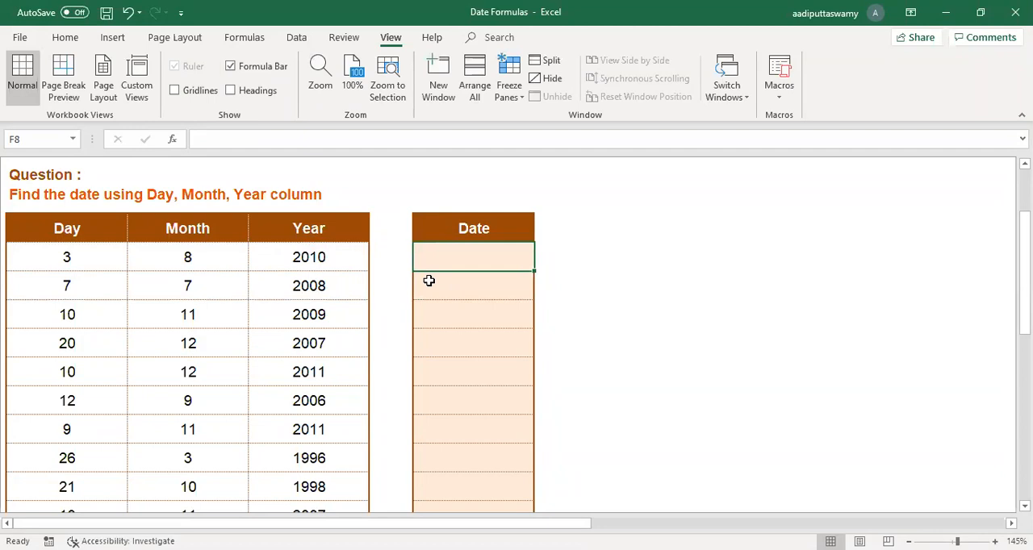
Step: Enter =DATE(D8,C8,B8) in F8 to build the first date from its year, month and day
{"action": "type", "text": "="}
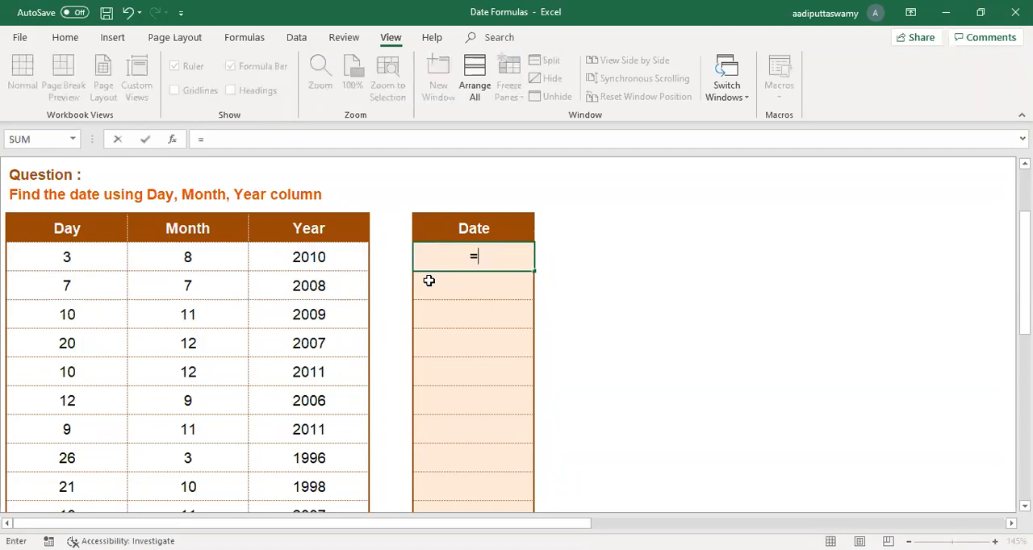
{"action": "type", "text": "d"}
{"action": "key", "text": "Tab"}
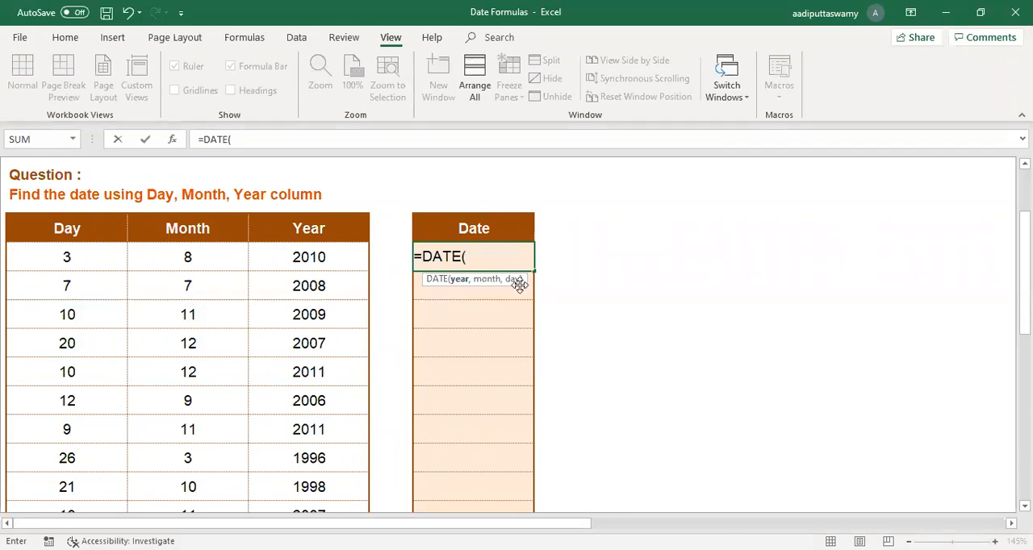
{"action": "left_click", "coordinate": [347, 262]}
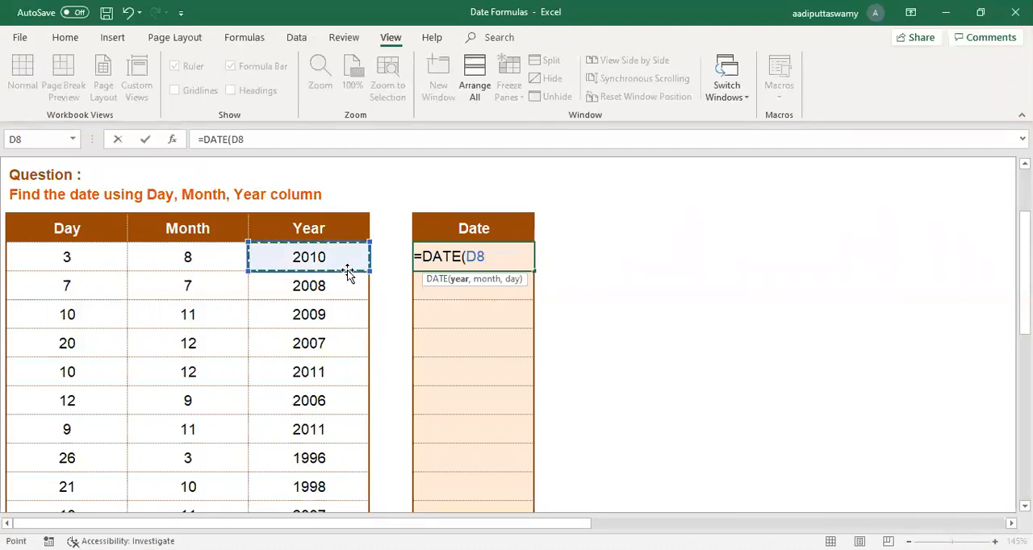
{"action": "type", "text": ","}
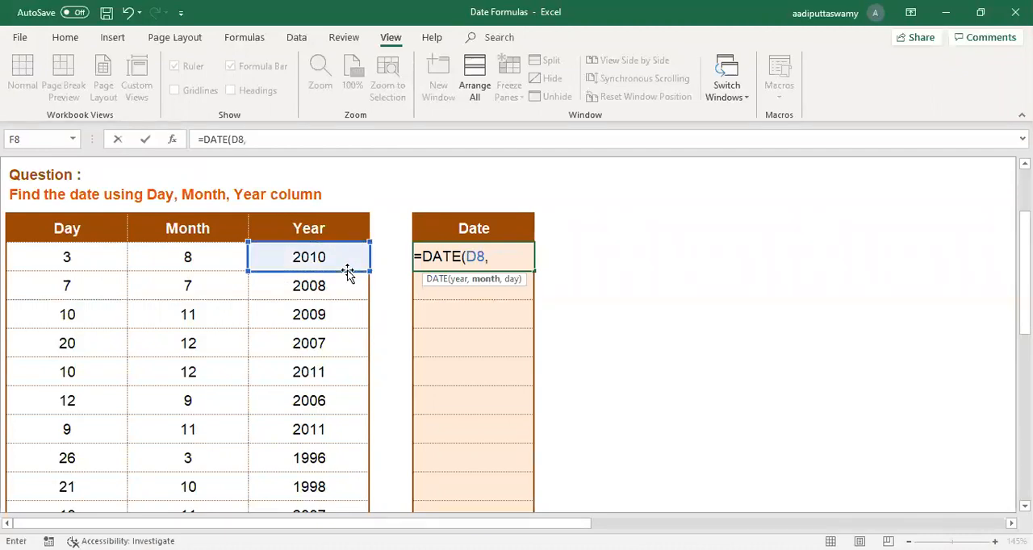
{"action": "left_click", "coordinate": [222, 257]}
{"action": "type", "text": ","}
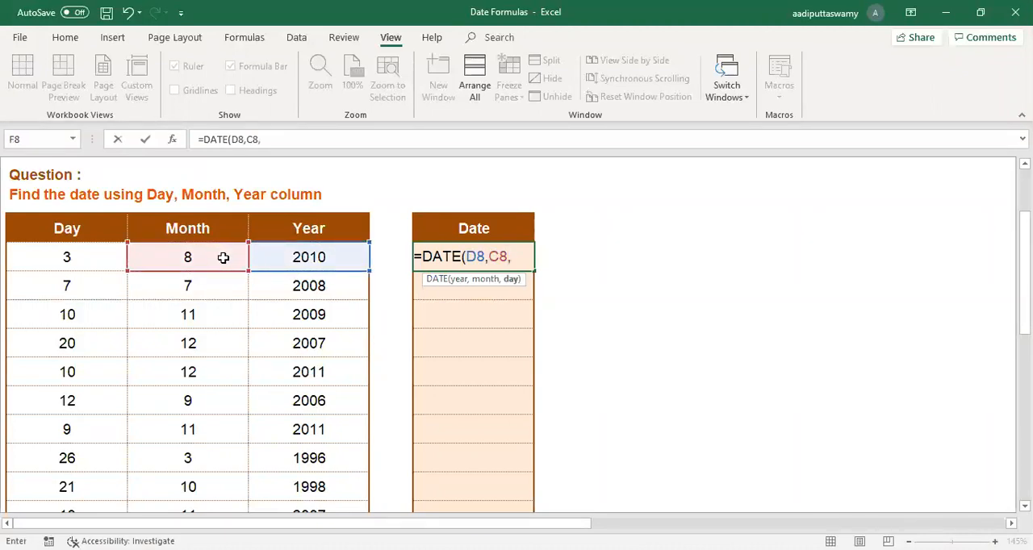
{"action": "left_click", "coordinate": [64, 258]}
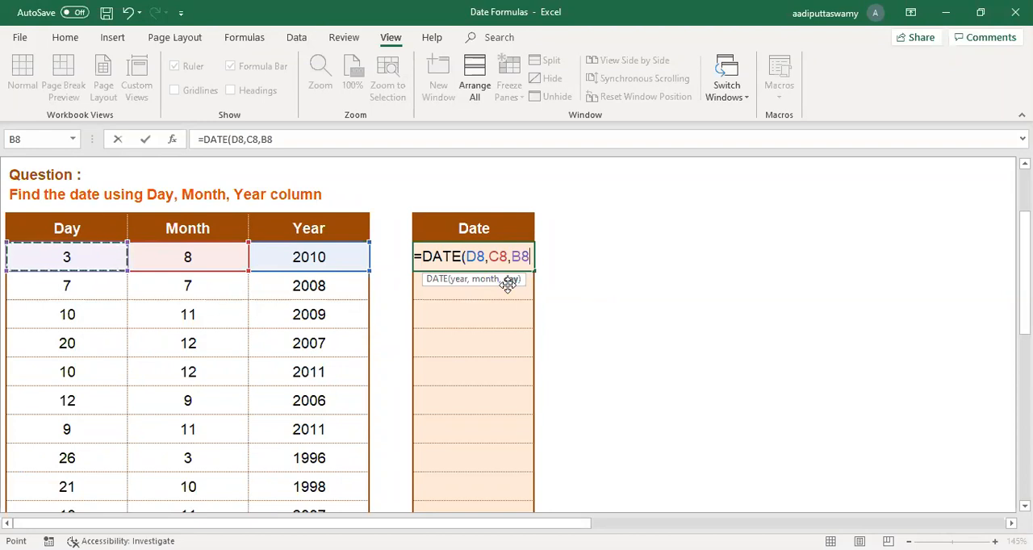
{"action": "type", "text": ")"}
{"action": "key", "text": "Return"}
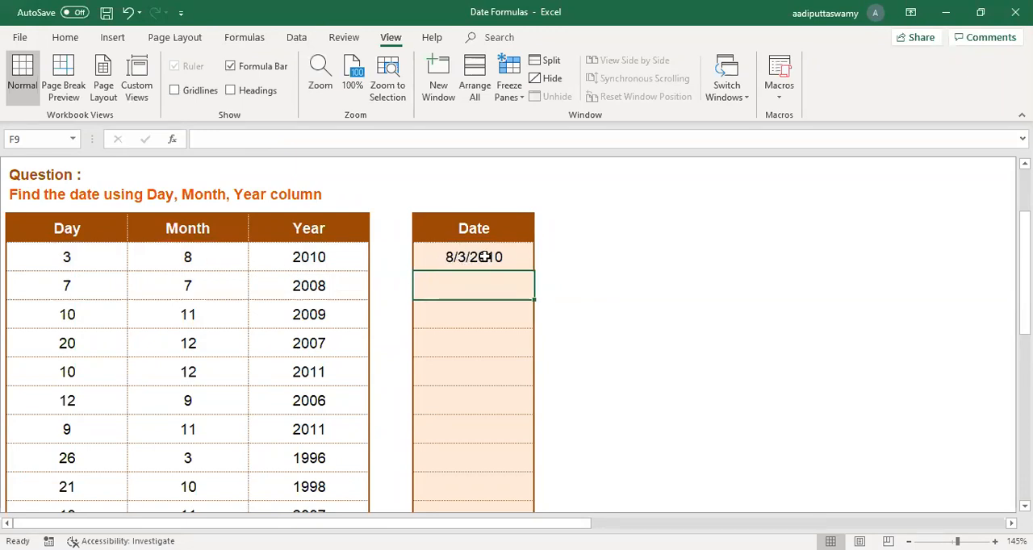
Step: Format the date in F8 with the 14-Mar-12 date type and fill its formula down to F15
{"action": "left_click", "coordinate": [482, 258]}
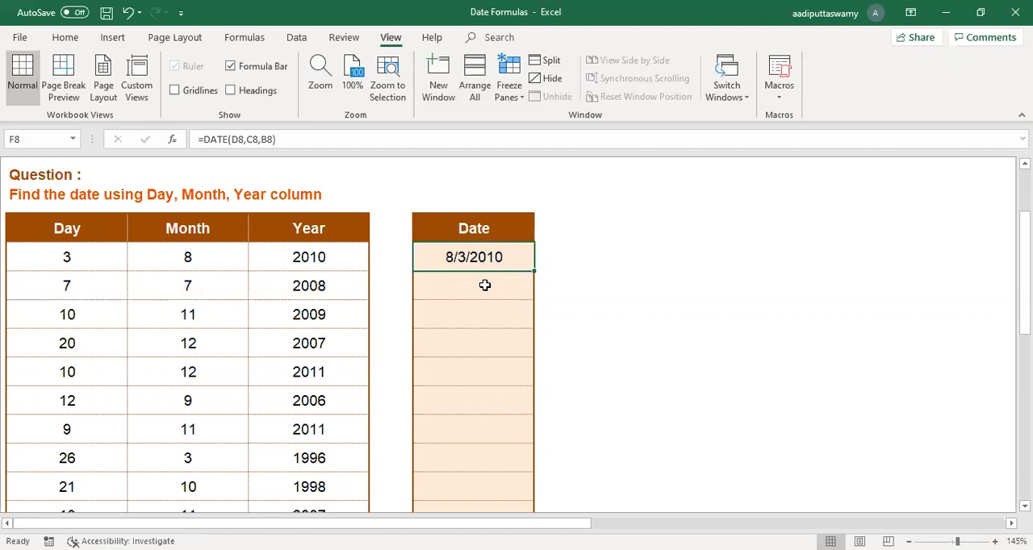
{"action": "key", "text": "ctrl+1"}
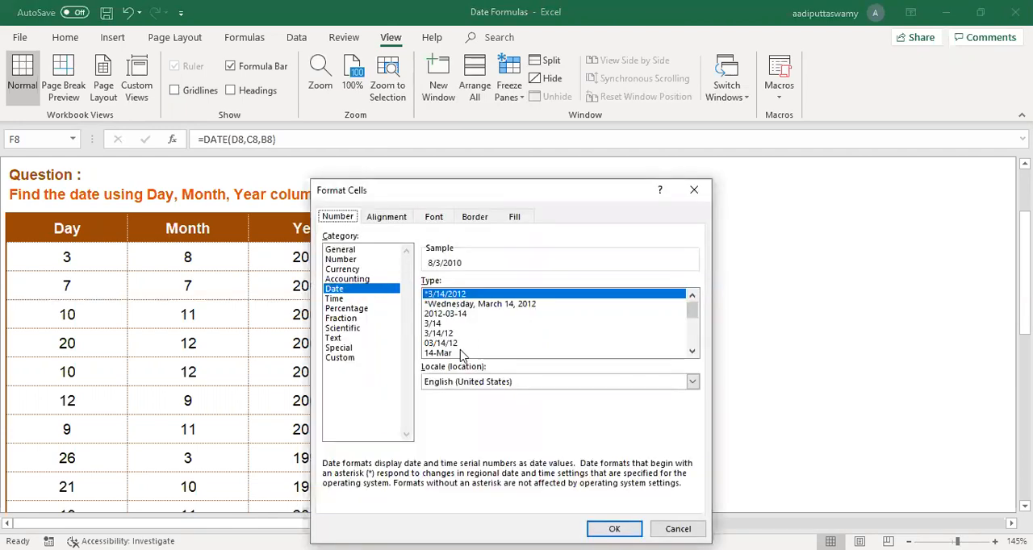
{"action": "left_click_drag", "start_coordinate": [695, 317], "coordinate": [695, 323]}
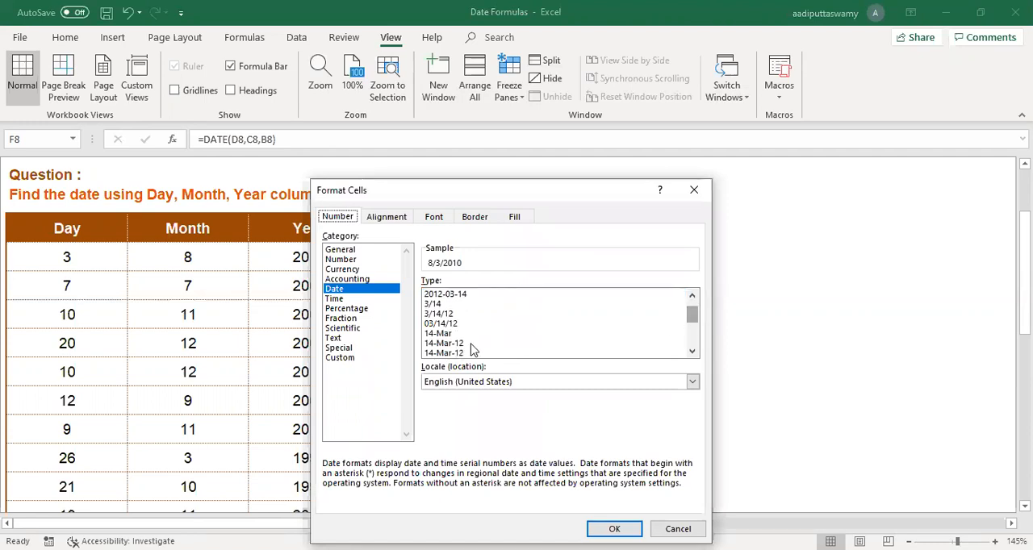
{"action": "left_click", "coordinate": [475, 343]}
{"action": "left_click", "coordinate": [599, 527]}
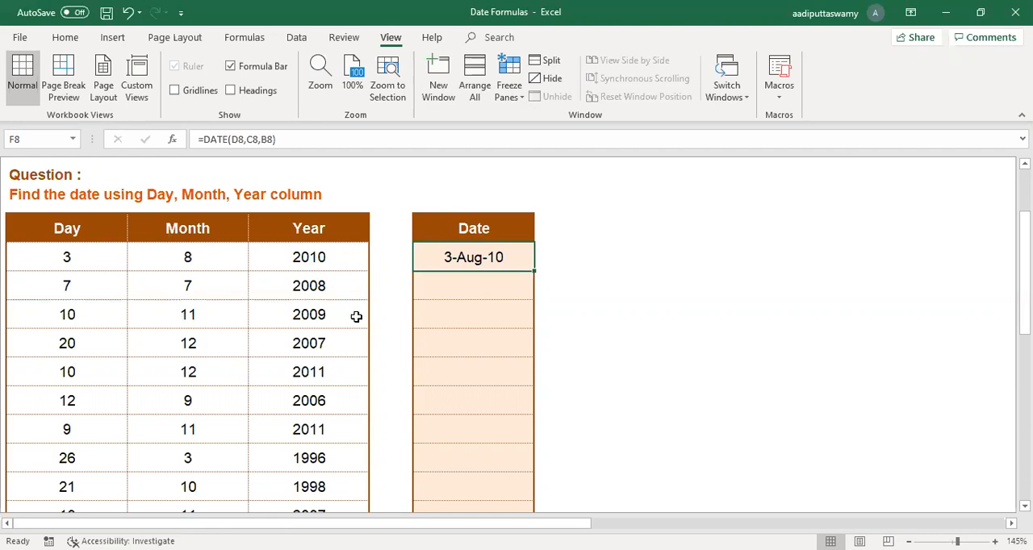
{"action": "left_click_drag", "start_coordinate": [533, 272], "coordinate": [534, 473]}
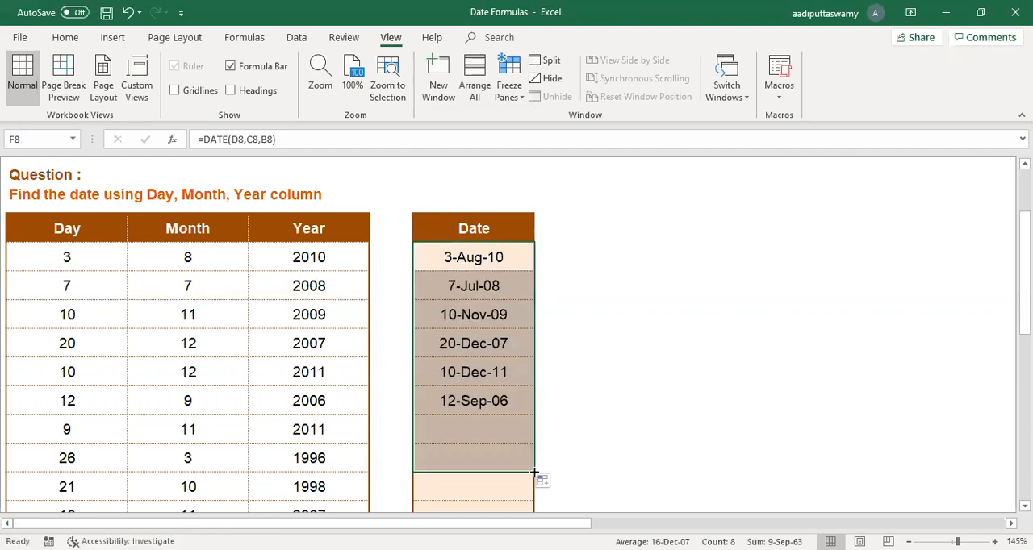
Step: Review the cell references and argument order of the DATE formula in F8
{"action": "double_click", "coordinate": [489, 259]}
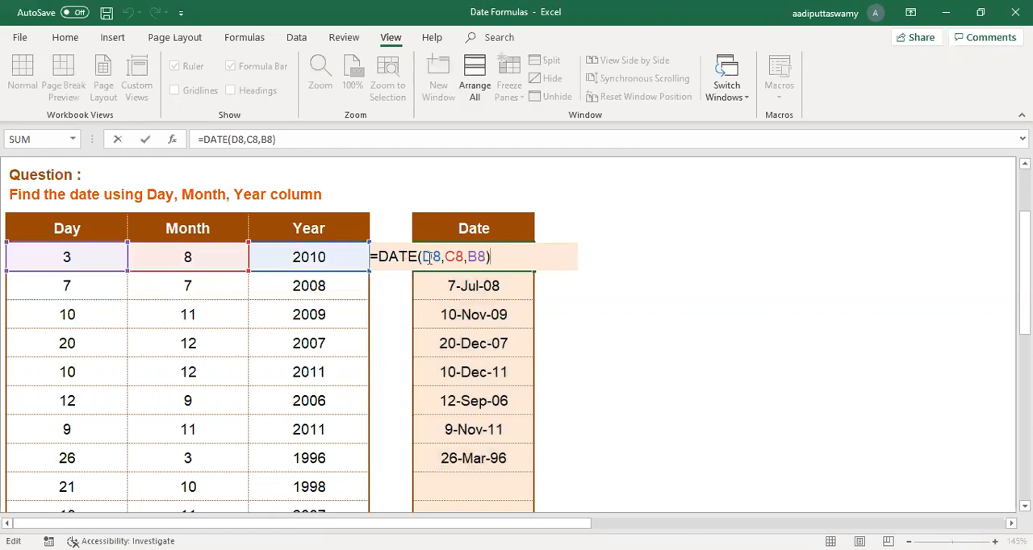
{"action": "left_click", "coordinate": [450, 256]}
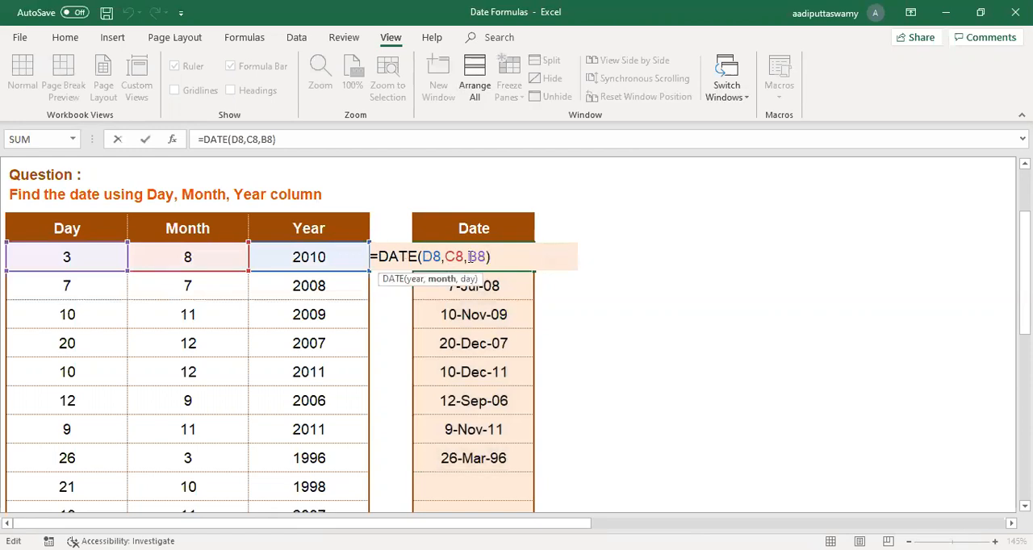
{"action": "key", "text": "Return"}
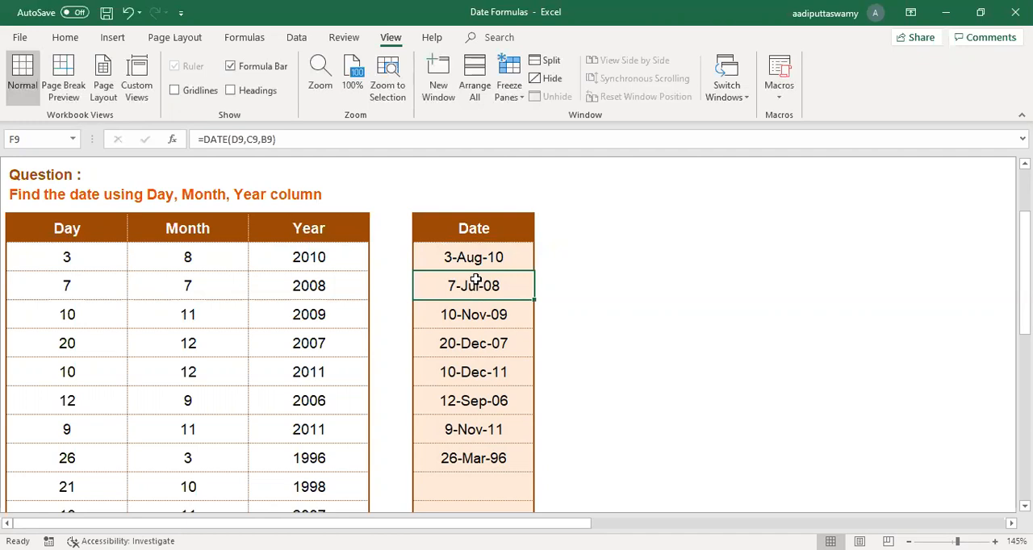
Step: Go past the DATEVALUE worksheet to the DAY worksheet and select D8, the first cell of the Day column
{"action": "scroll", "coordinate": [476, 283], "scroll_direction": "up", "scroll_amount": 2}
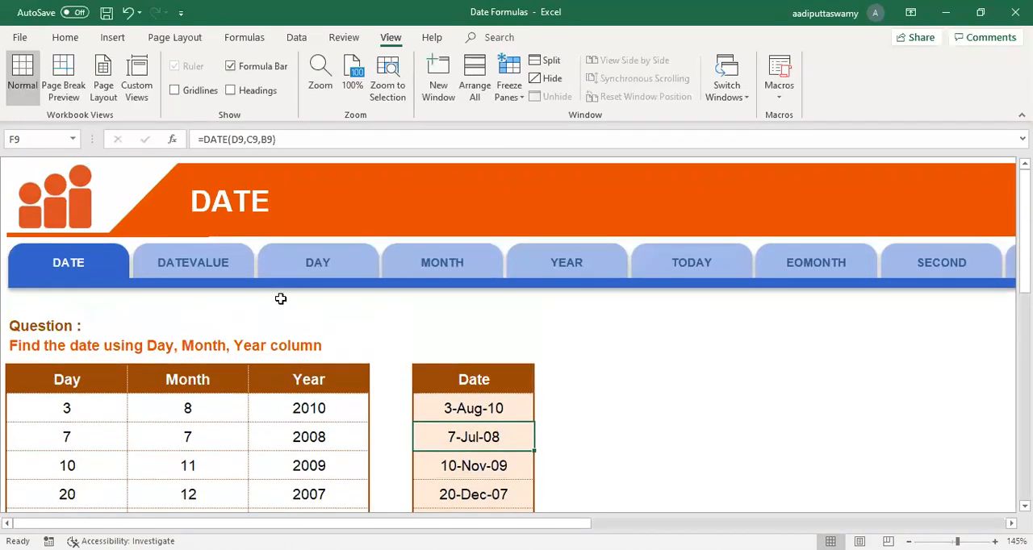
{"action": "left_click", "coordinate": [220, 262]}
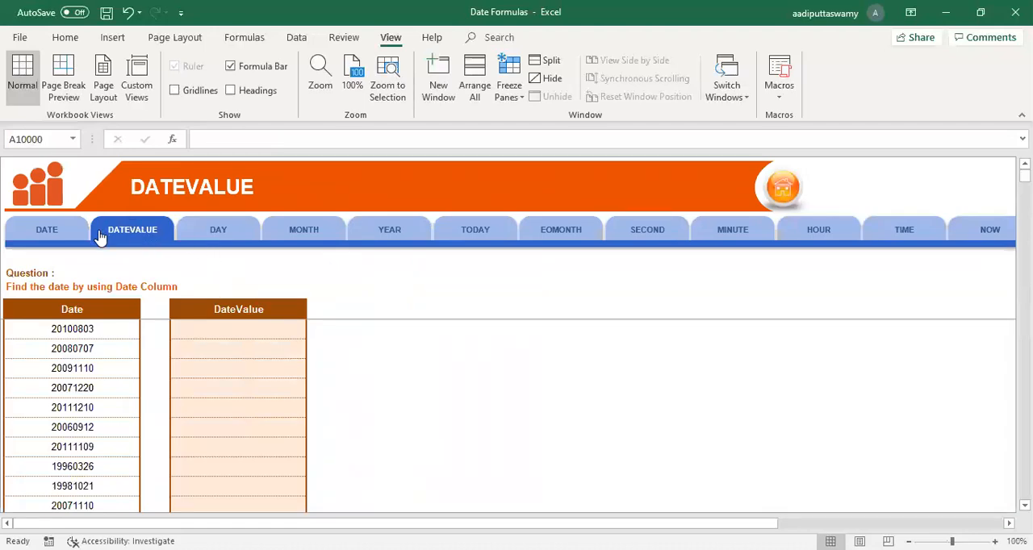
{"action": "left_click", "coordinate": [245, 240]}
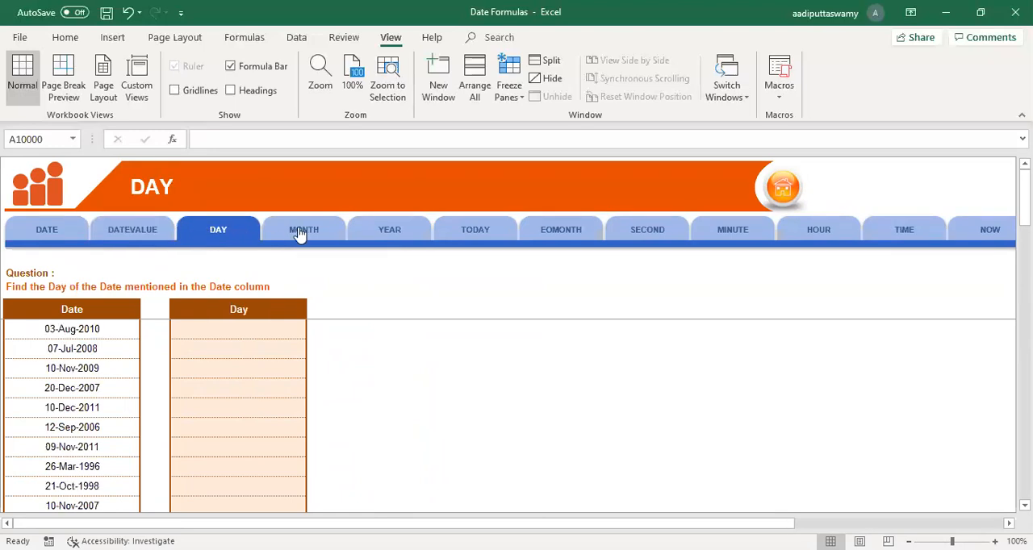
{"action": "left_click", "coordinate": [241, 331]}
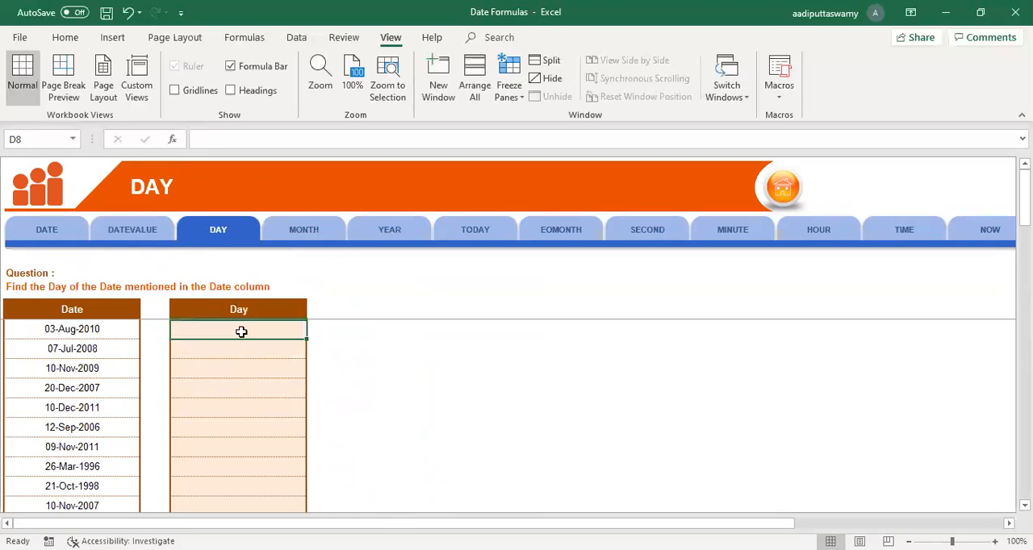
{"action": "key", "text": "alt"}
{"action": "scroll", "coordinate": [358, 388], "scroll_direction": "up", "scroll_amount": 5, "text": "ctrl"}
{"action": "scroll", "coordinate": [332, 385], "scroll_direction": "up", "scroll_amount": 3}
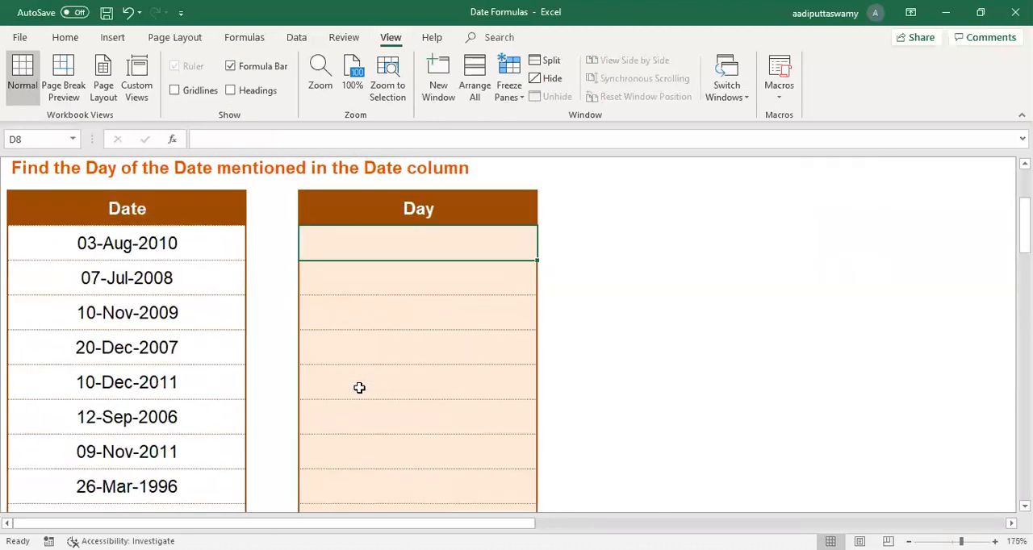
Step: Return to the DATE worksheet to recheck the arguments of the DATE formula in F8, and go back to the DAY worksheet
{"action": "left_click", "coordinate": [106, 200]}
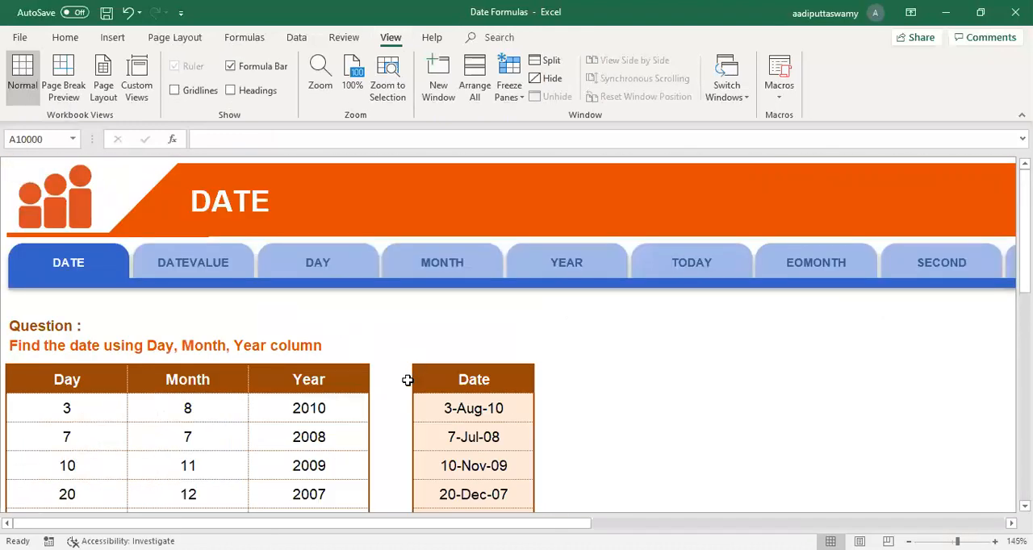
{"action": "double_click", "coordinate": [456, 407]}
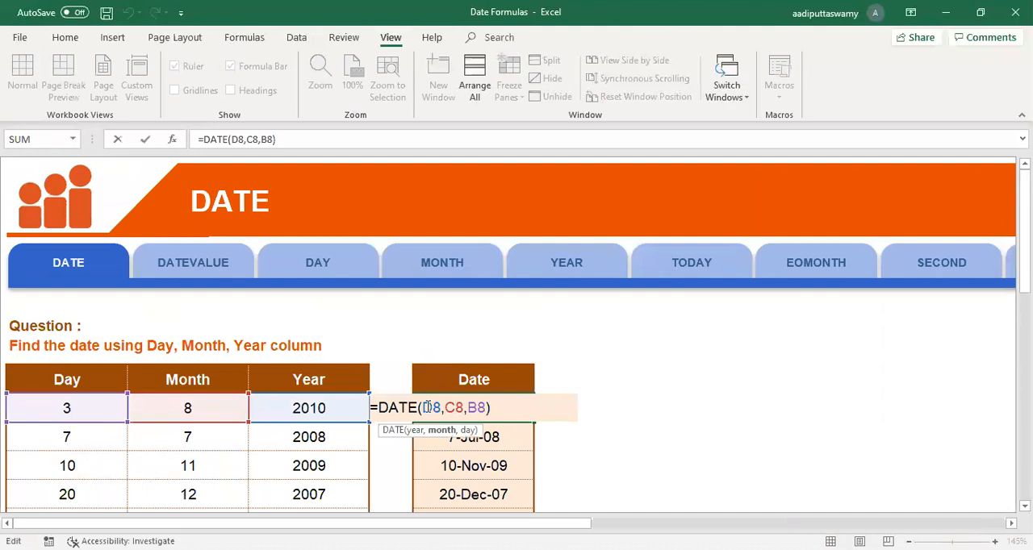
{"action": "left_click", "coordinate": [427, 407]}
{"action": "key", "text": "Escape"}
{"action": "left_click", "coordinate": [325, 274]}
Step: Enter a DAY formula in D8 that extracts the day from the date in B8
{"action": "scroll", "coordinate": [360, 456], "scroll_direction": "down", "scroll_amount": 2}
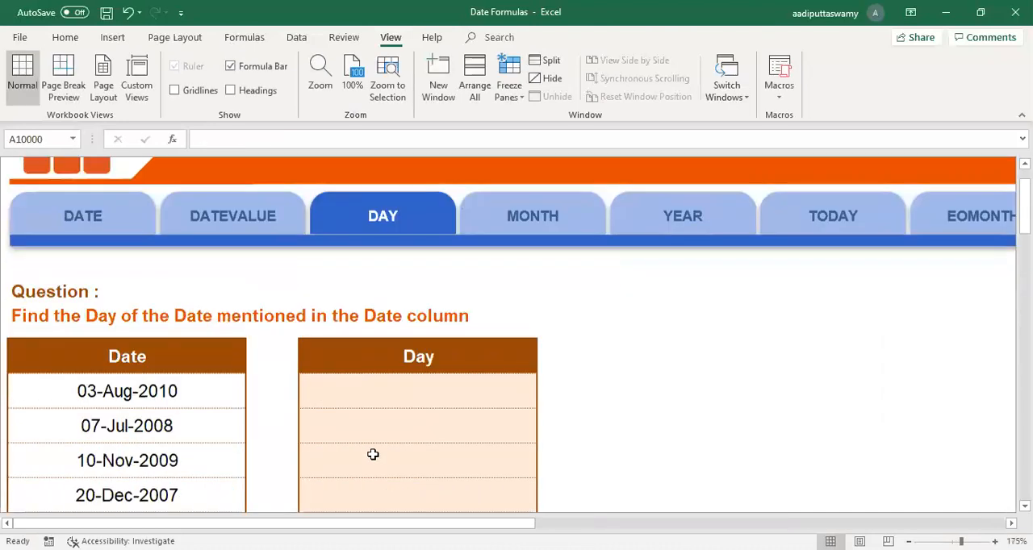
{"action": "left_click", "coordinate": [194, 330]}
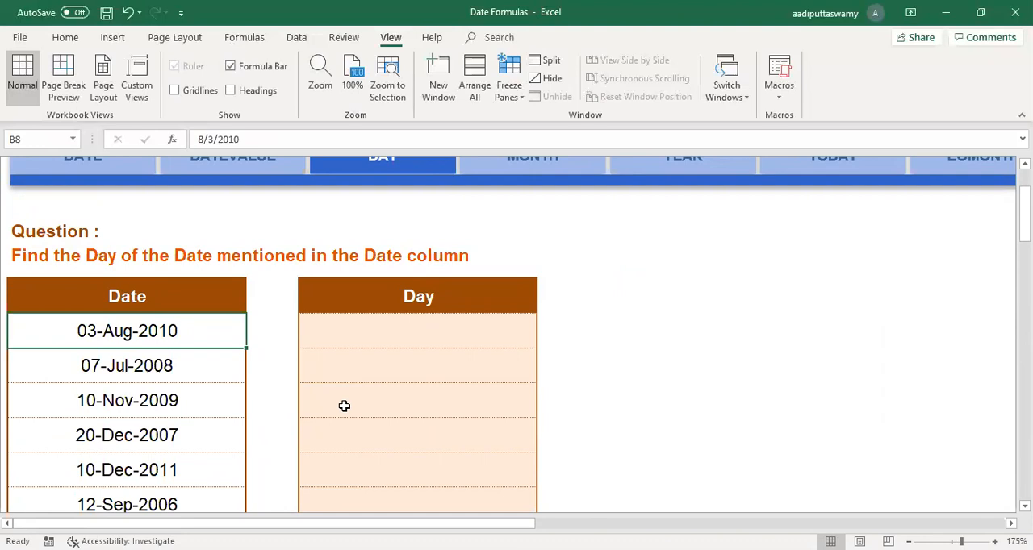
{"action": "left_click", "coordinate": [433, 328]}
{"action": "type", "text": "="}
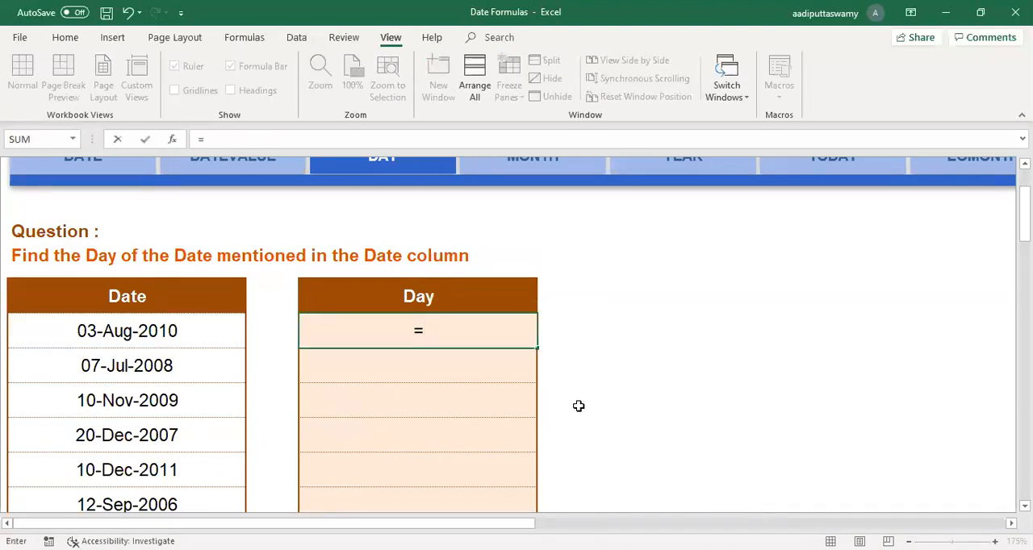
{"action": "type", "text": "DAY("}
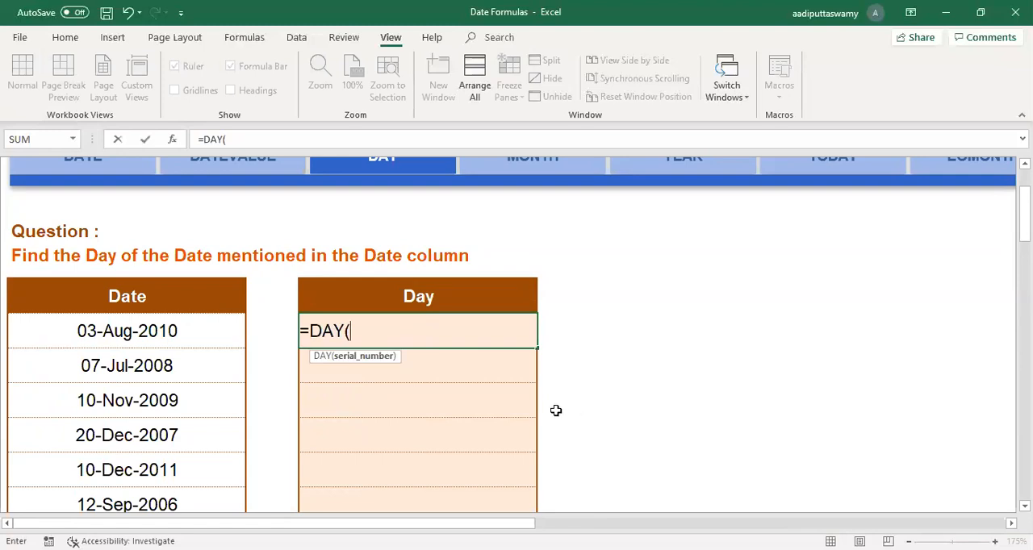
{"action": "left_click", "coordinate": [240, 339]}
{"action": "key", "text": "Return"}
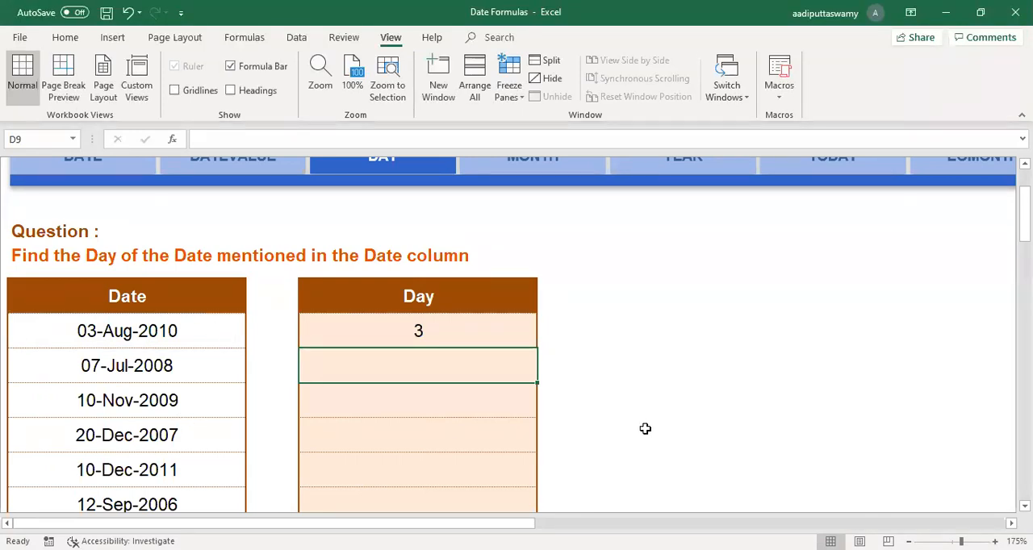
Step: Enter a MONTH formula in D9 that extracts the month from the date in B9
{"action": "scroll", "coordinate": [549, 300], "scroll_direction": "up", "scroll_amount": 1}
{"action": "scroll", "coordinate": [470, 435], "scroll_direction": "down", "scroll_amount": 1}
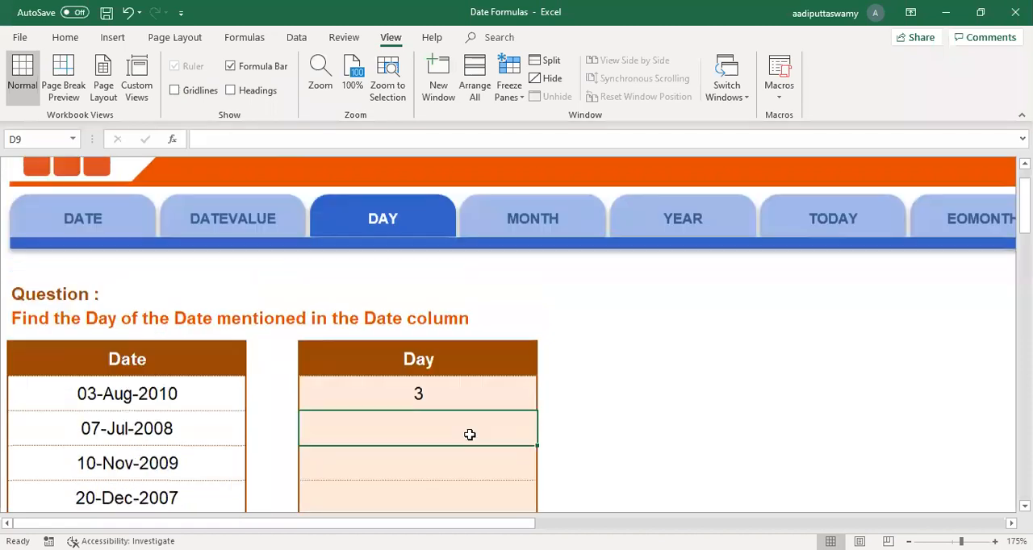
{"action": "type", "text": "="}
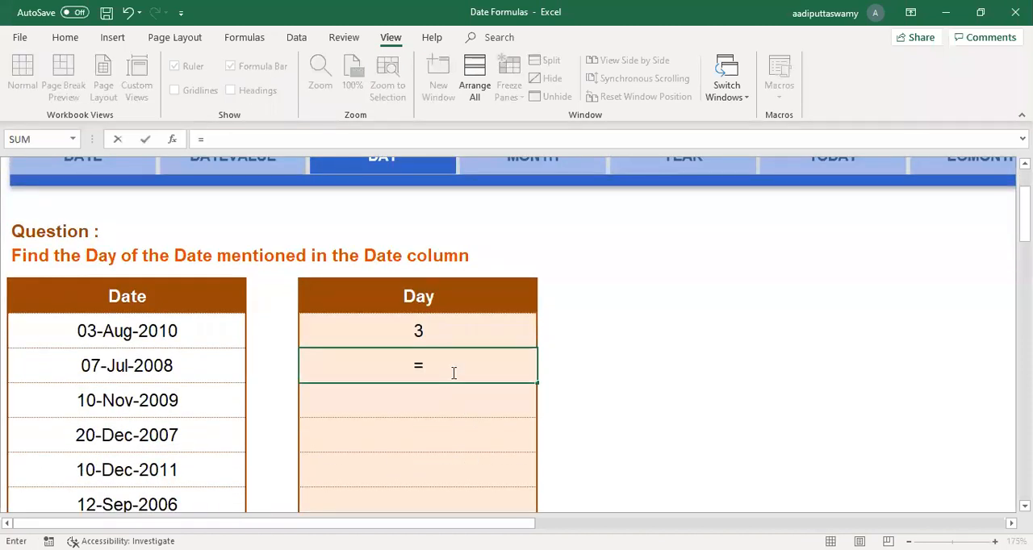
{"action": "type", "text": "MONTH("}
{"action": "left_click", "coordinate": [167, 372]}
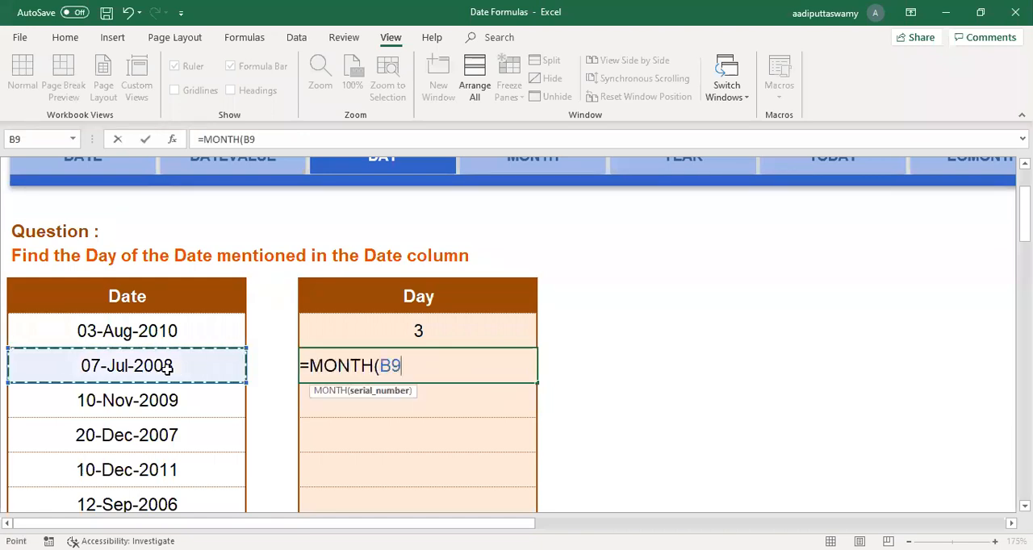
{"action": "key", "text": "Return"}
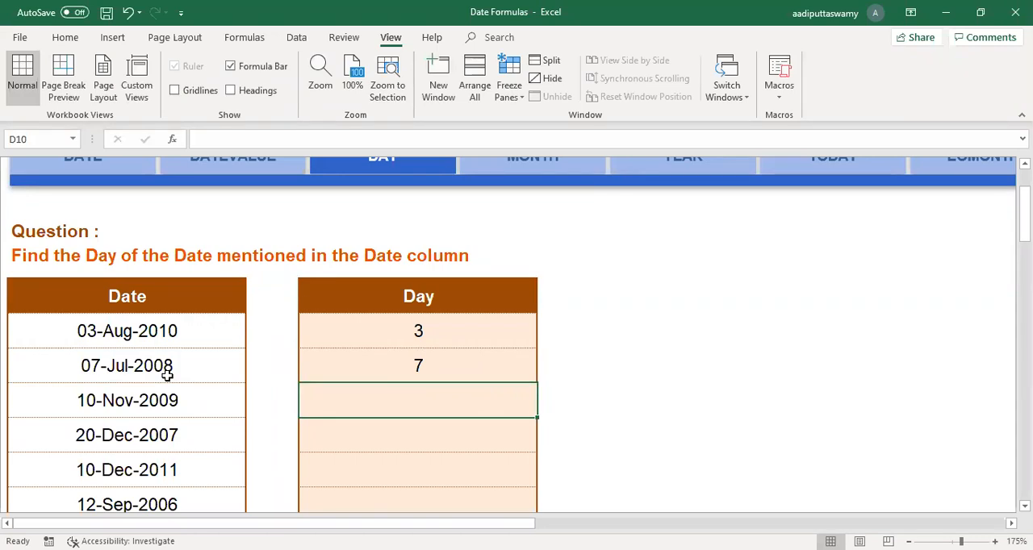
Step: Enter a YEAR formula in D10 that extracts the year from the date in B10
{"action": "type", "text": "="}
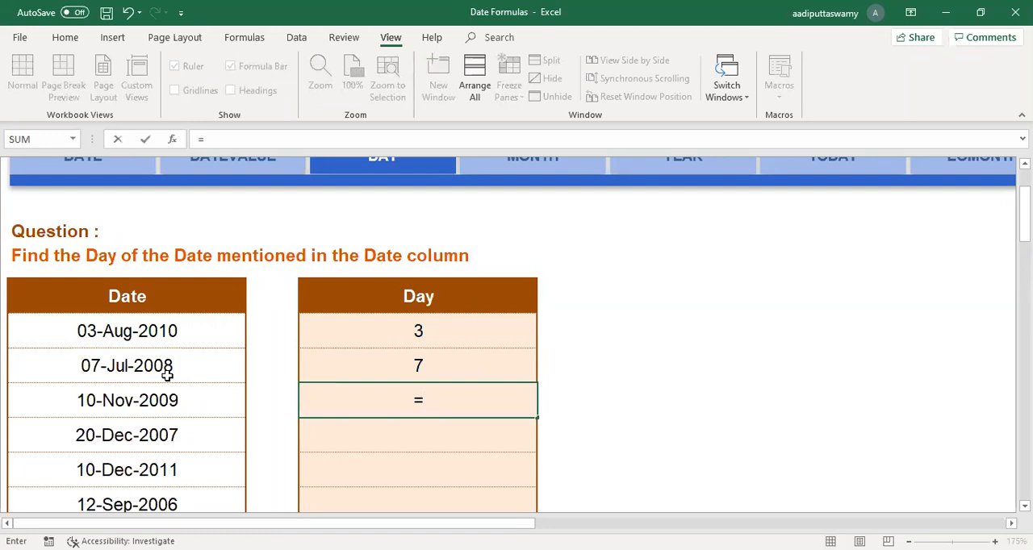
{"action": "type", "text": "YEAR("}
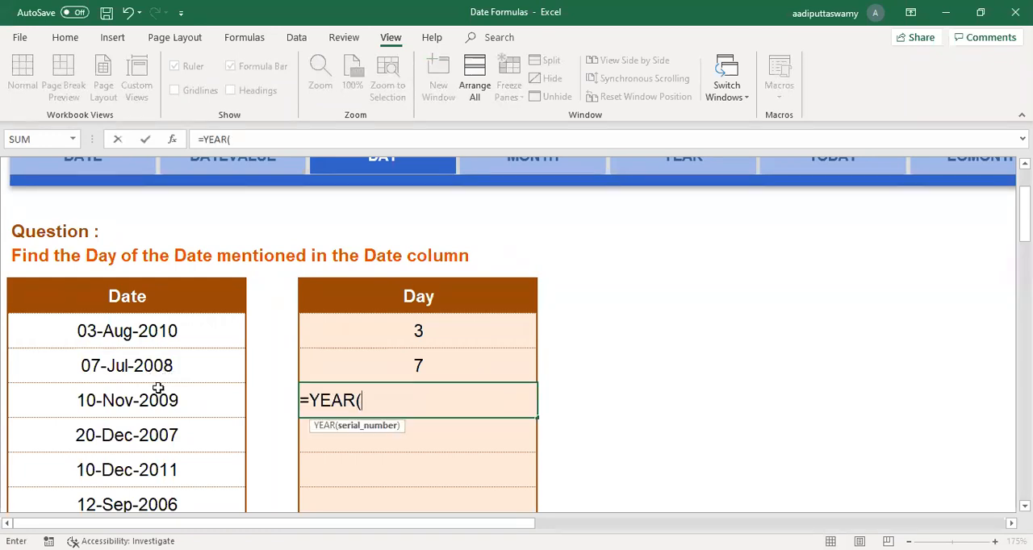
{"action": "left_click", "coordinate": [160, 395]}
{"action": "key", "text": "Return"}
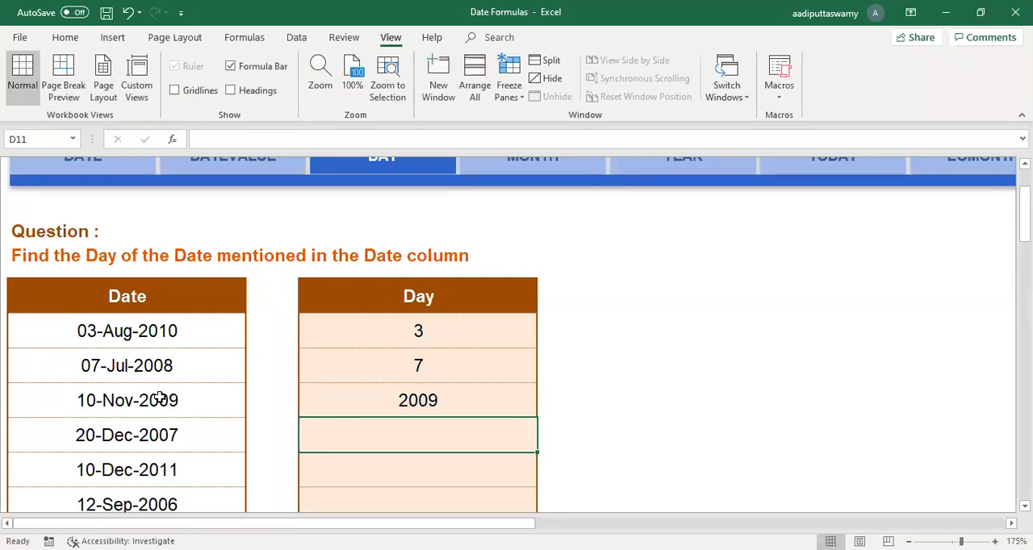
Step: Review the DAY, MONTH and YEAR formulas in D8, D9 and D10 against their source dates, leaving them unedited
{"action": "left_click", "coordinate": [174, 344]}
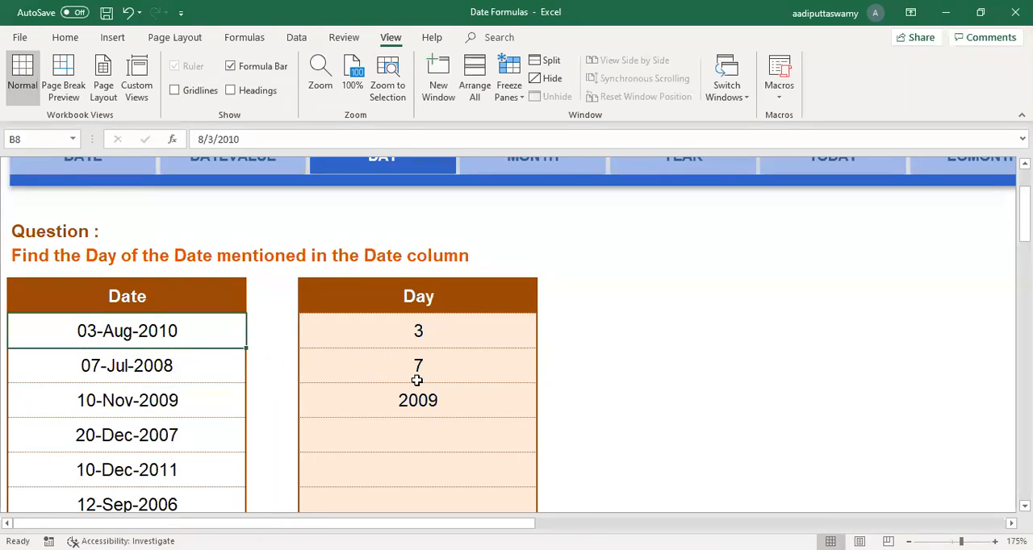
{"action": "double_click", "coordinate": [434, 335]}
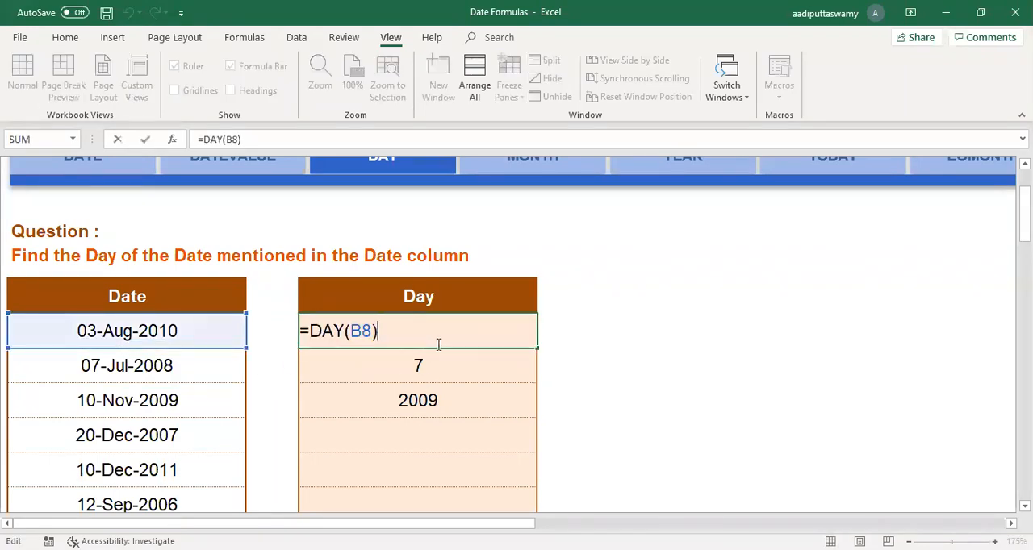
{"action": "double_click", "coordinate": [444, 366]}
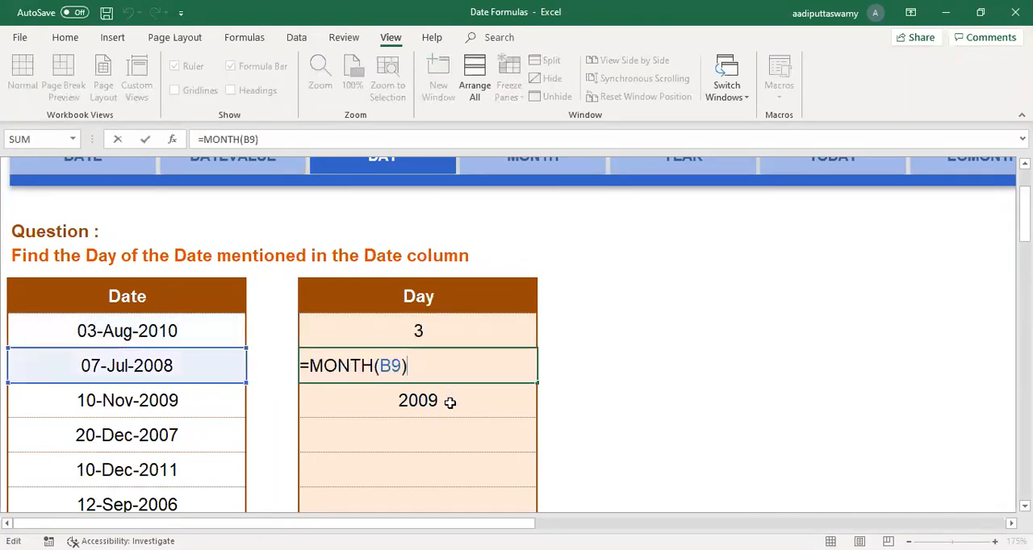
{"action": "double_click", "coordinate": [451, 399]}
{"action": "key", "text": "Escape"}
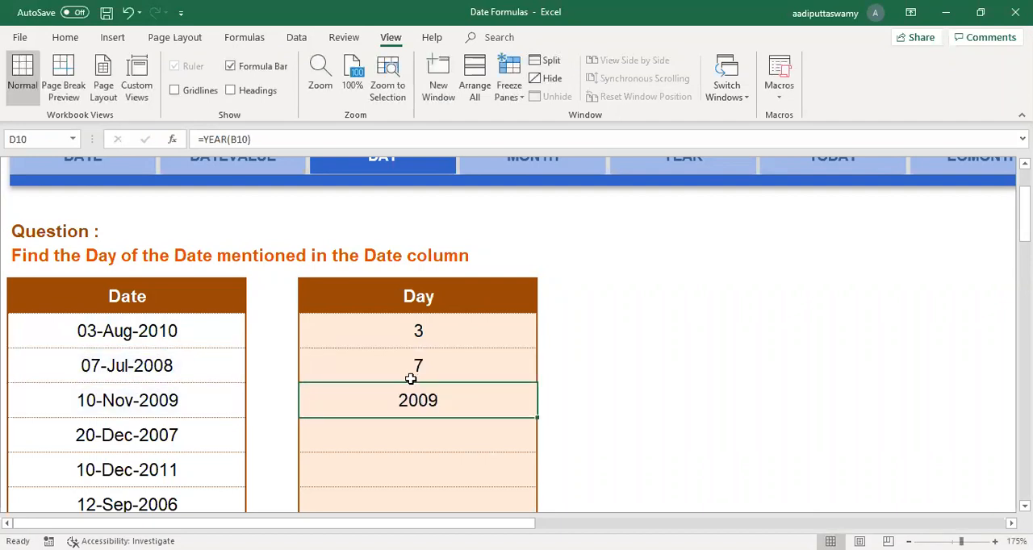
Step: Go by way of the DATE worksheet to the DATEVALUE worksheet and select D8, the first cell of the DateValue column
{"action": "scroll", "coordinate": [411, 380], "scroll_direction": "up", "scroll_amount": 1}
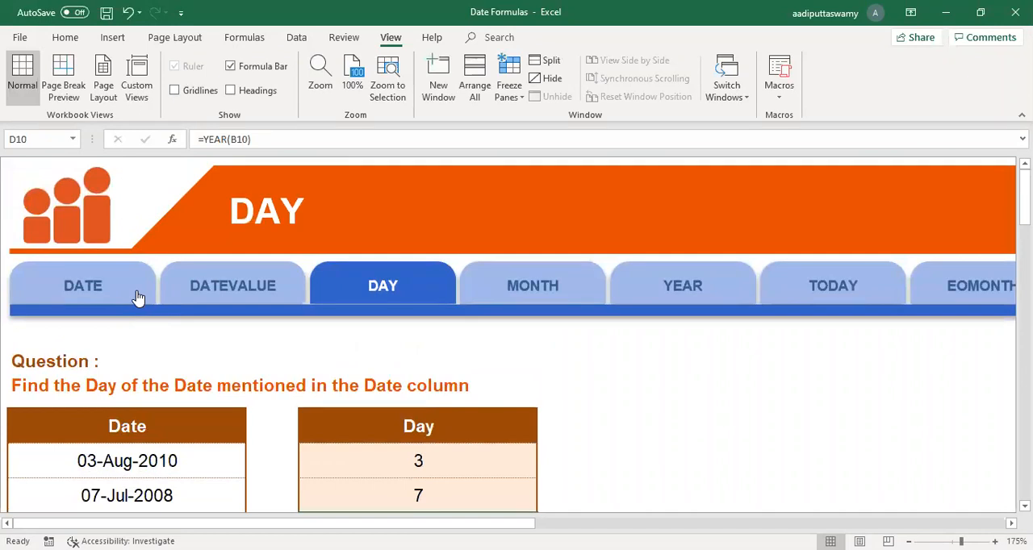
{"action": "left_click", "coordinate": [138, 298]}
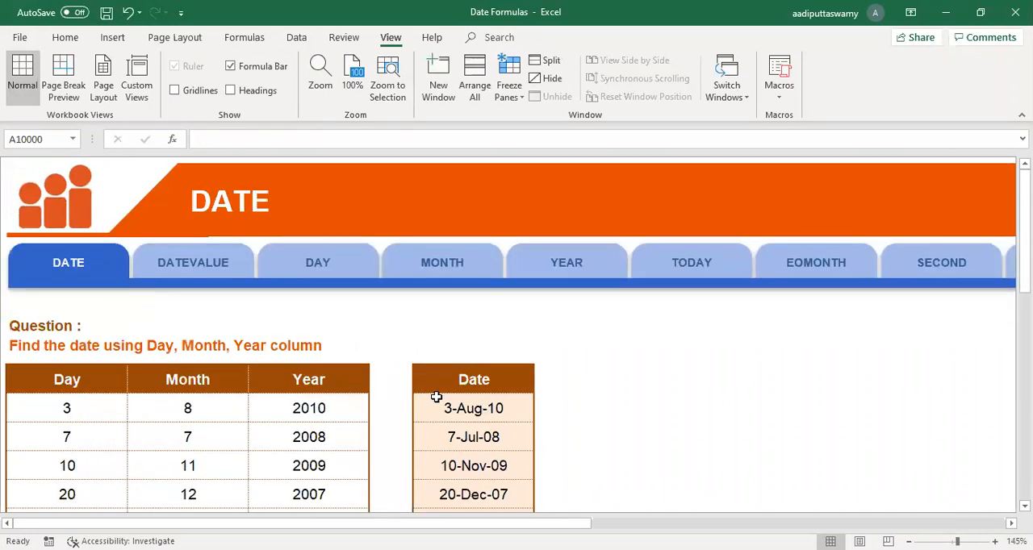
{"action": "left_click", "coordinate": [208, 266]}
{"action": "left_click", "coordinate": [252, 335]}
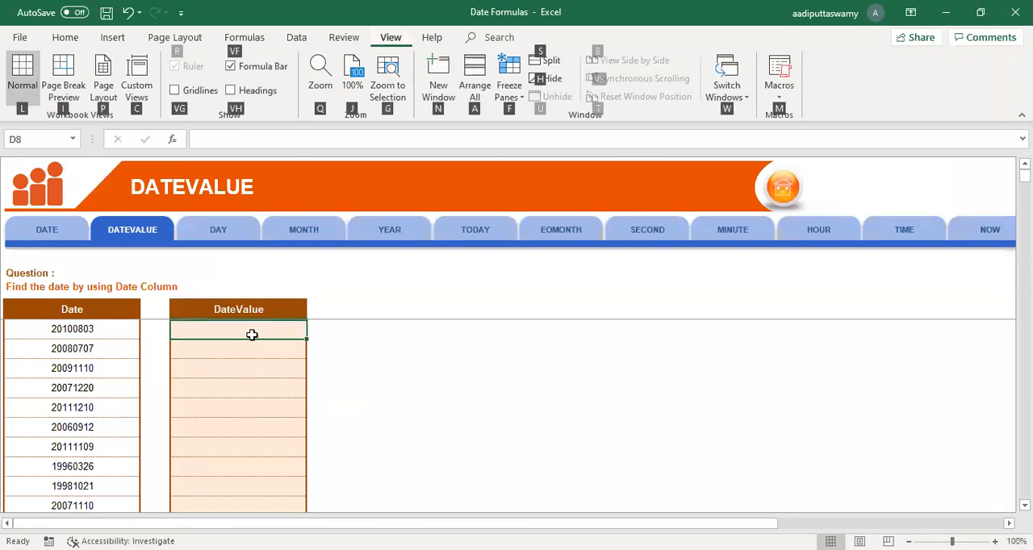
{"action": "scroll", "coordinate": [380, 373], "scroll_direction": "up", "scroll_amount": 5, "text": "ctrl"}
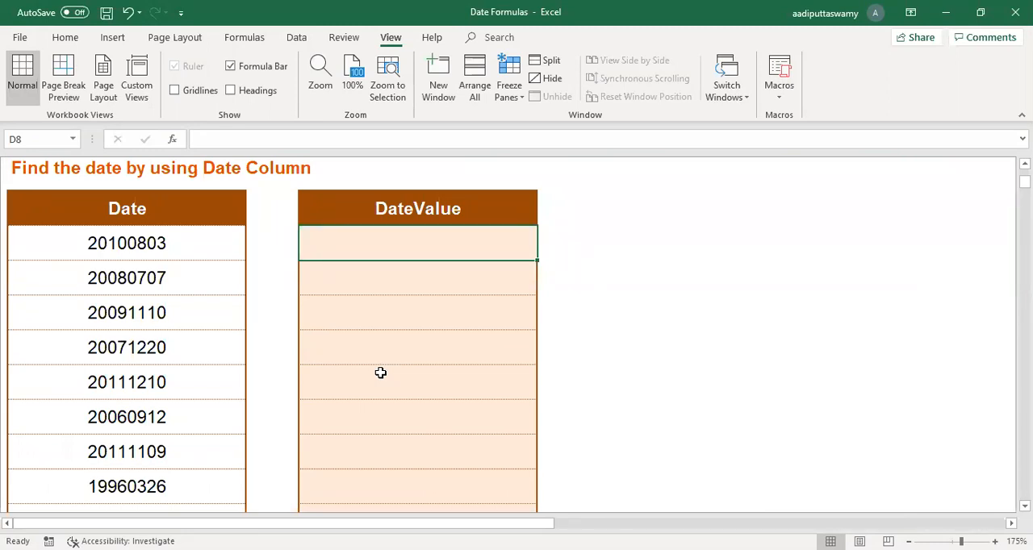
Step: Enter 1 in D8 to check how the serial number displays as a date, and clear the cell
{"action": "type", "text": "1"}
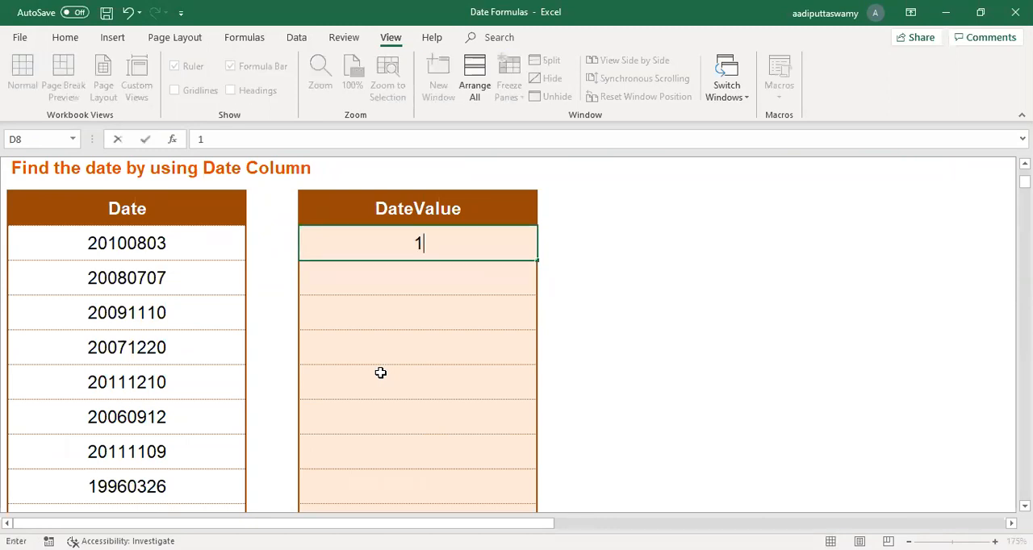
{"action": "key", "text": "Return"}
{"action": "key", "text": "Up"}
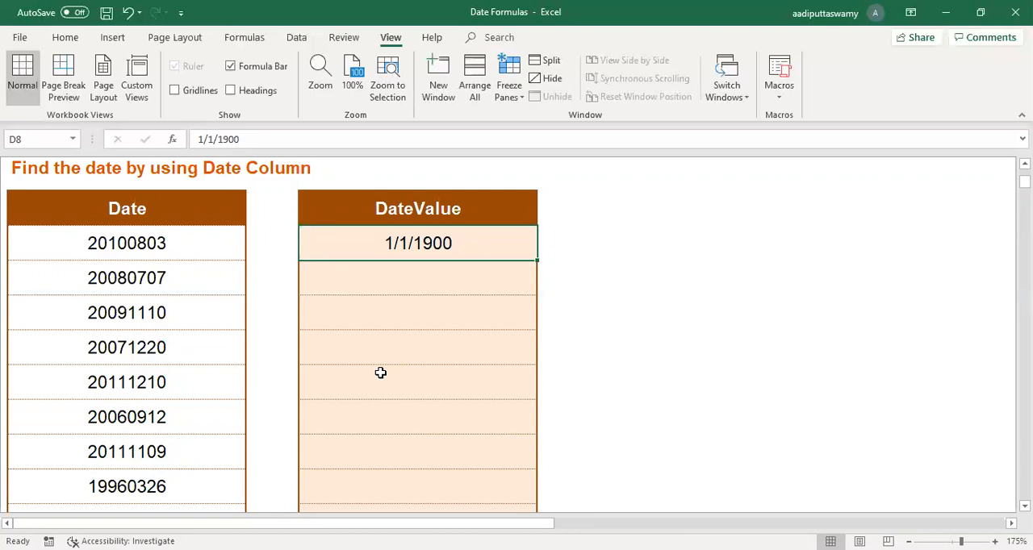
{"action": "key", "text": "Delete"}
Step: Examine the year, month and day digits of the number in B8 one part at a time, without changing it
{"action": "left_click", "coordinate": [203, 255]}
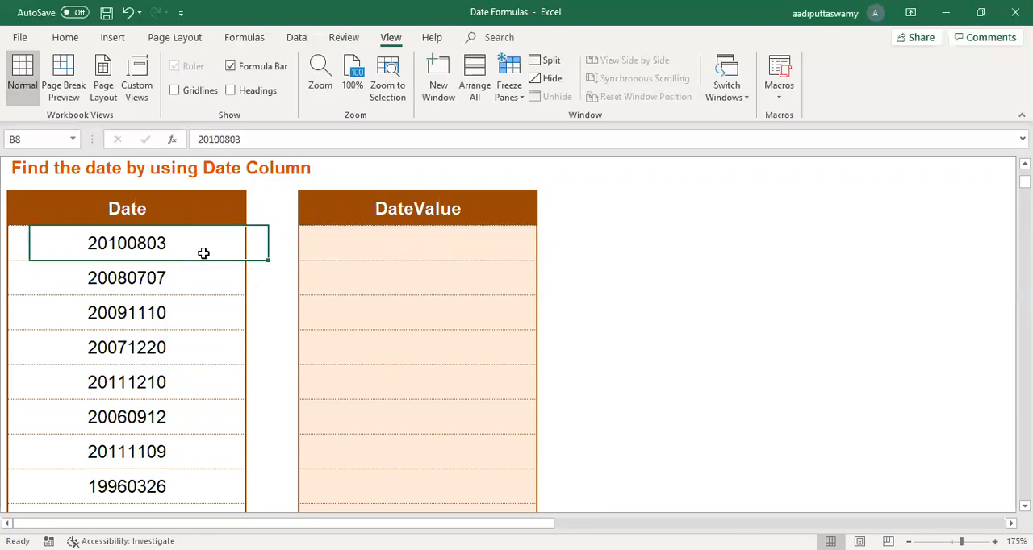
{"action": "double_click", "coordinate": [86, 243]}
{"action": "left_click_drag", "start_coordinate": [8, 242], "coordinate": [49, 243]}
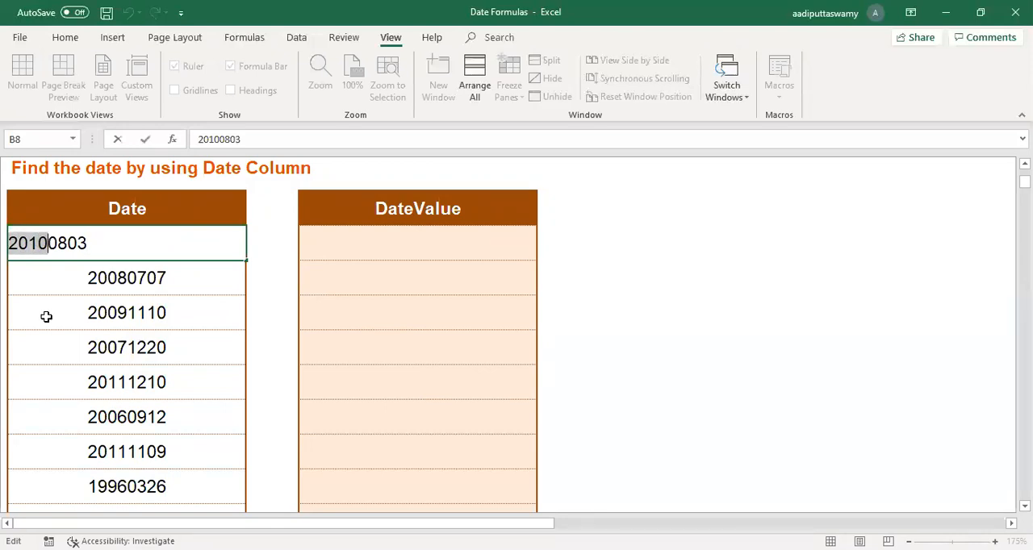
{"action": "left_click_drag", "start_coordinate": [67, 242], "coordinate": [49, 242]}
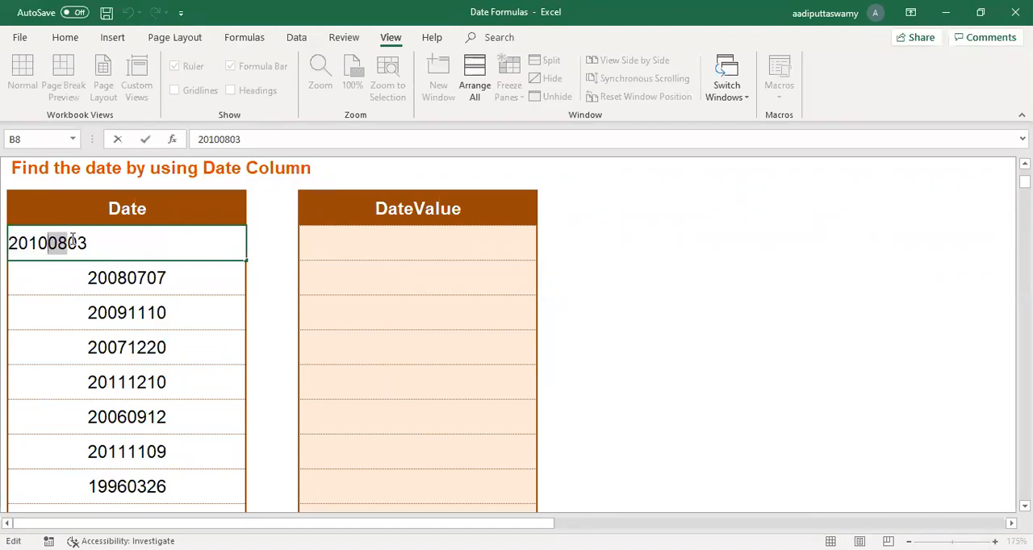
{"action": "left_click_drag", "start_coordinate": [68, 242], "coordinate": [101, 243]}
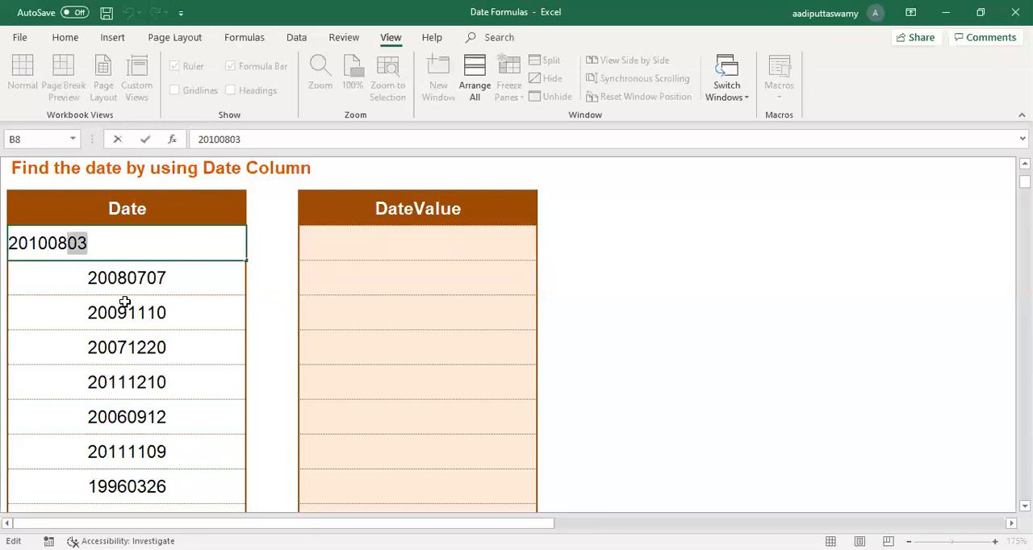
{"action": "key", "text": "Escape"}
Step: Try inserting hyphens after the year and month digits in B8 to make it a date, and undo the edit
{"action": "double_click", "coordinate": [164, 244]}
{"action": "left_click", "coordinate": [47, 248]}
{"action": "type", "text": "-"}
{"action": "key", "text": "Right"}
{"action": "key", "text": "Right"}
{"action": "type", "text": "-"}
{"action": "key", "text": "Return"}
{"action": "key", "text": "Up"}
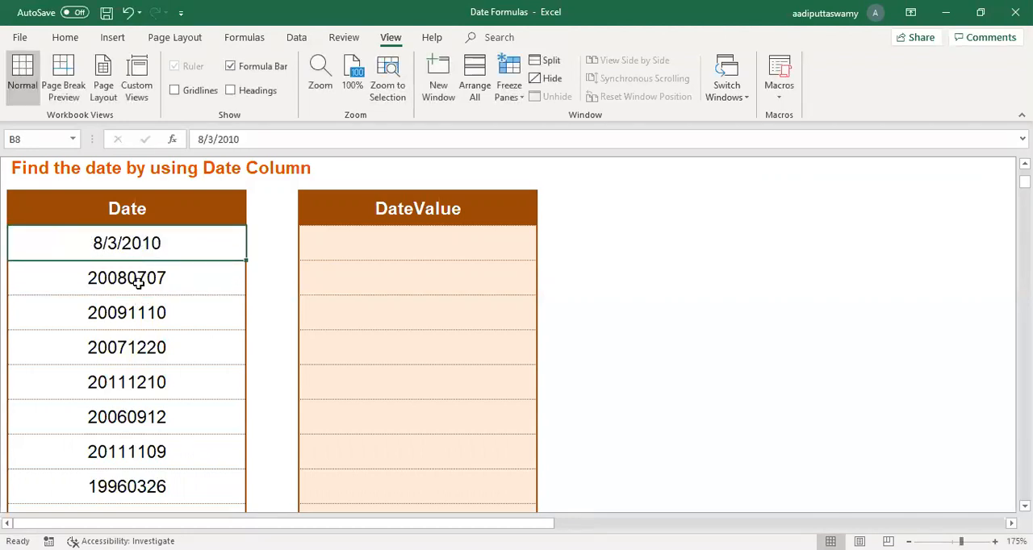
{"action": "key", "text": "ctrl+z"}
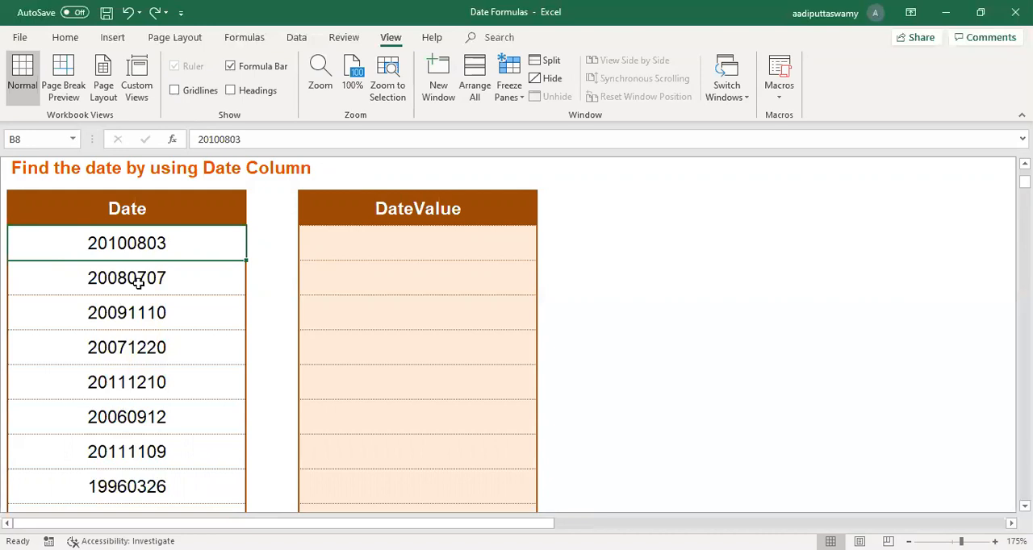
Step: Enter the formula =TEXT(B8,"0000-00-00") in D8 to format the number in B8 as a hyphenated date text
{"action": "key", "text": "Right"}
{"action": "key", "text": "Right"}
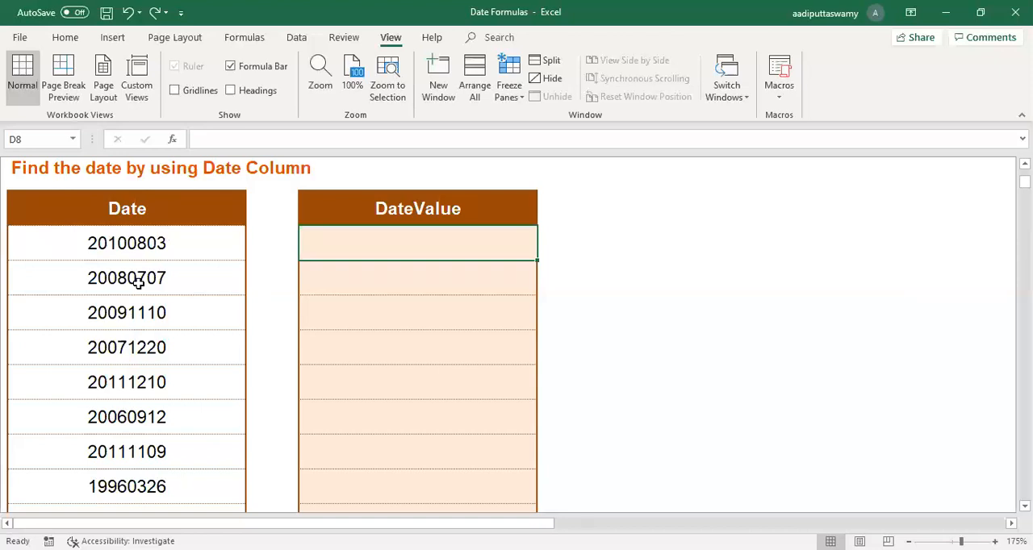
{"action": "left_click", "coordinate": [176, 250]}
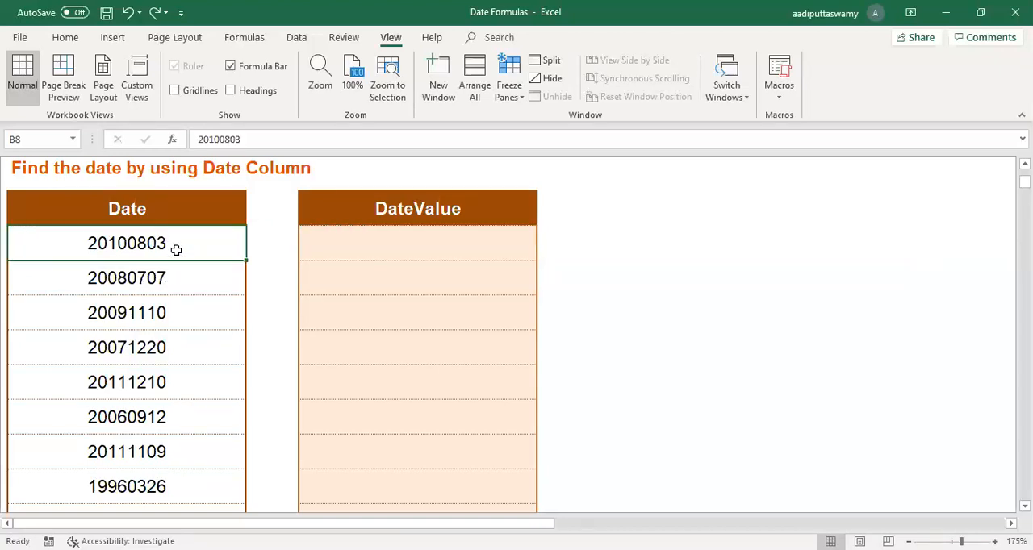
{"action": "left_click", "coordinate": [412, 236]}
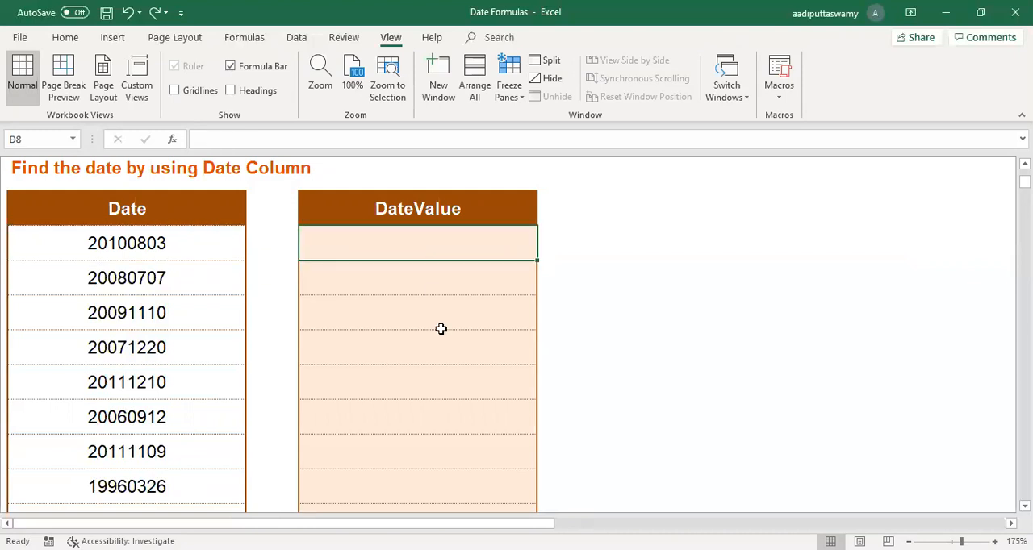
{"action": "type", "text": "="}
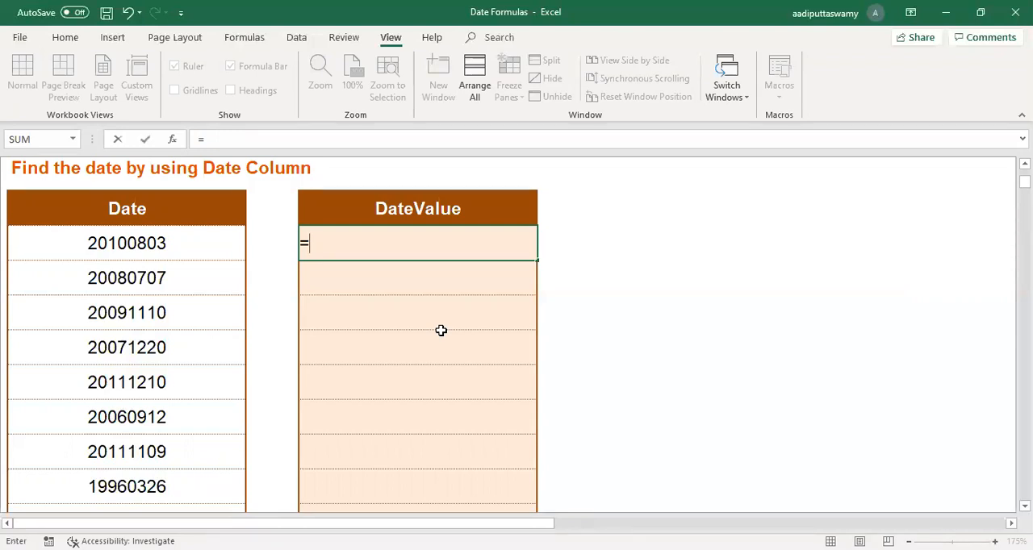
{"action": "type", "text": "TEXT("}
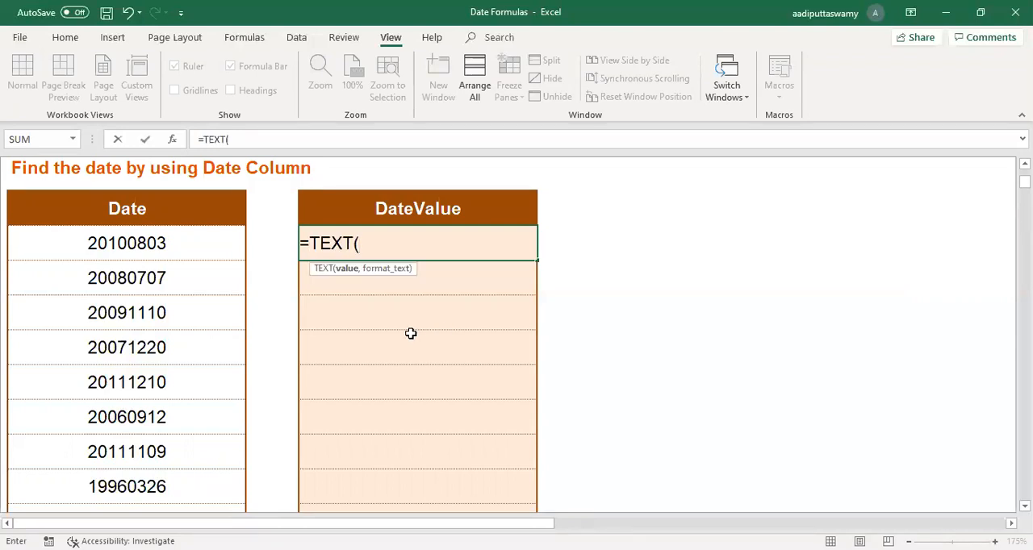
{"action": "left_click", "coordinate": [220, 251]}
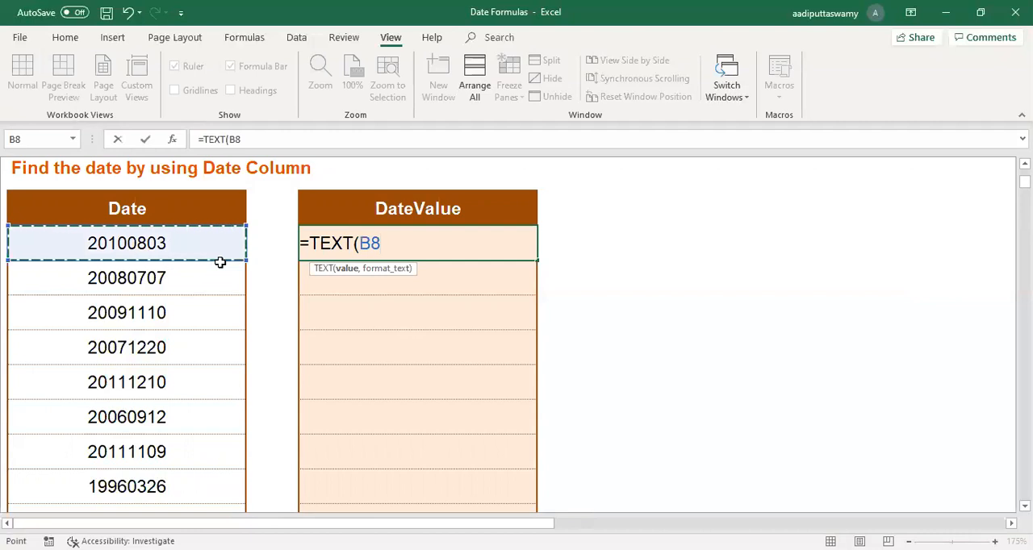
{"action": "type", "text": ","}
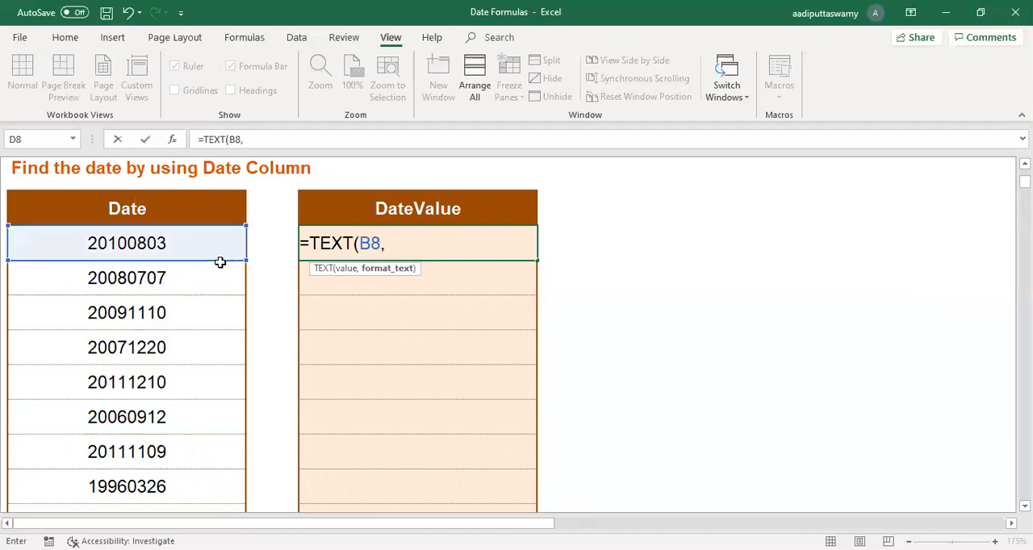
{"action": "type", "text": "\"0000-00-00"}
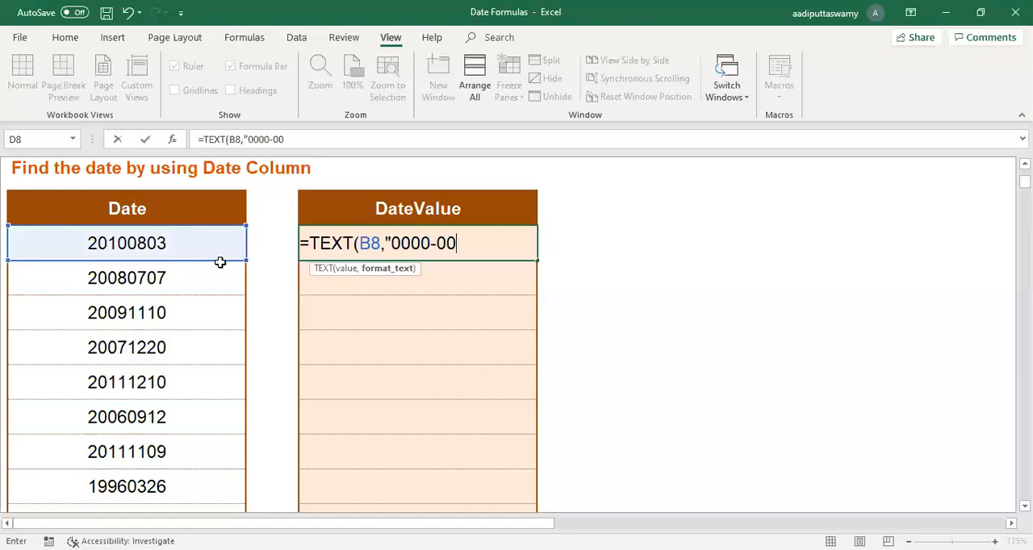
{"action": "type", "text": "\")"}
{"action": "key", "text": "Return"}
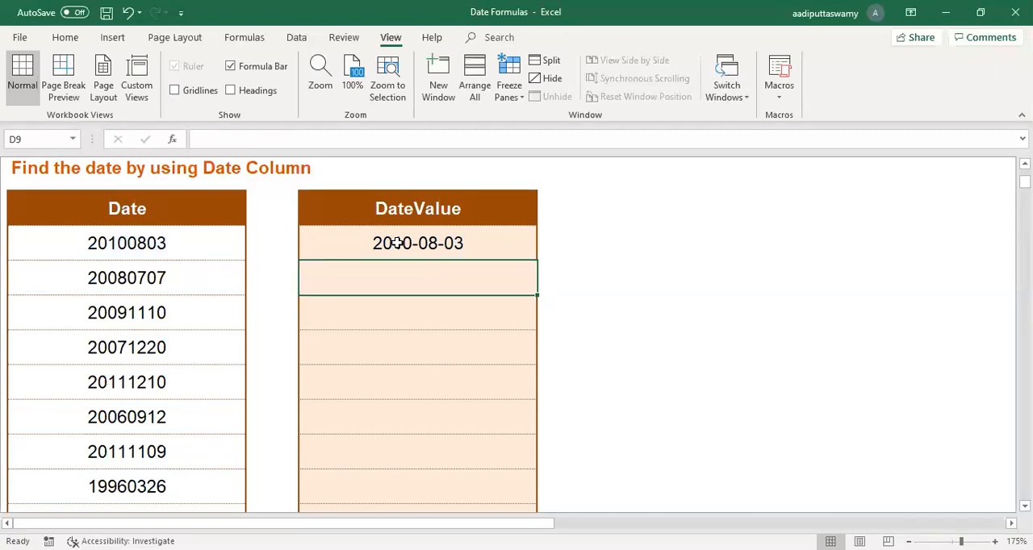
Step: Wrap the TEXT formula in D8 in DATEVALUE, giving =DATEVALUE((TEXT(B8,"0000-00-00")))
{"action": "double_click", "coordinate": [427, 246]}
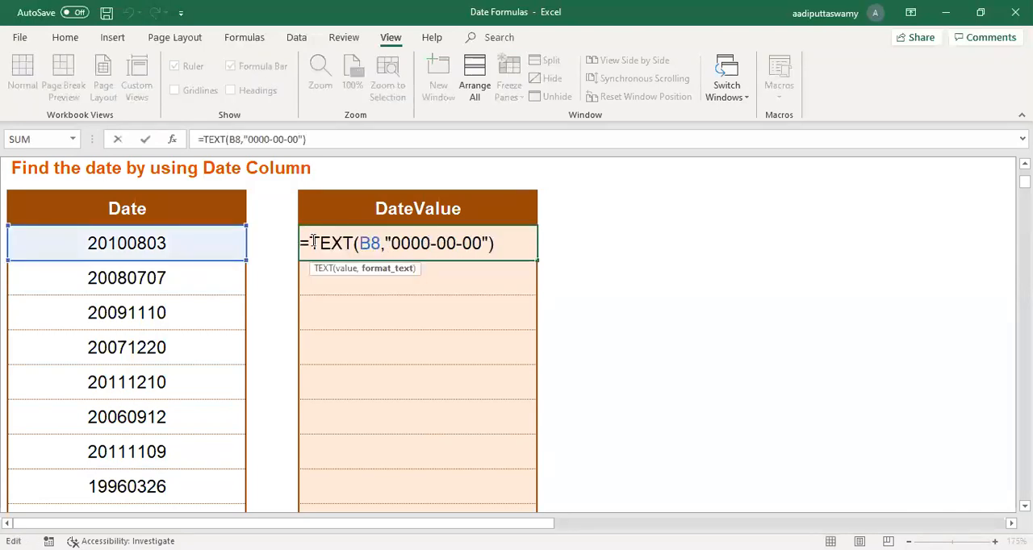
{"action": "left_click_drag", "start_coordinate": [314, 243], "coordinate": [494, 244]}
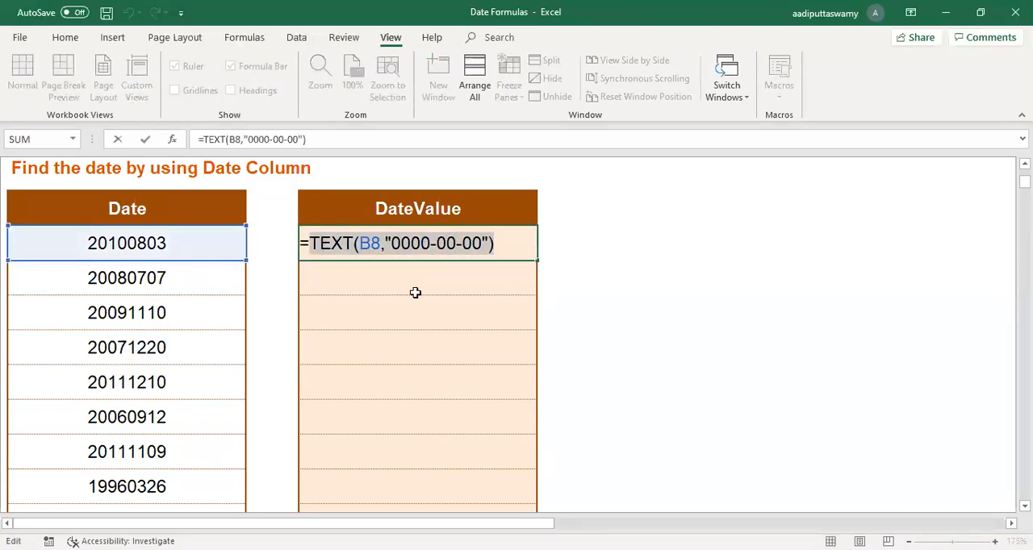
{"action": "key", "text": "Left"}
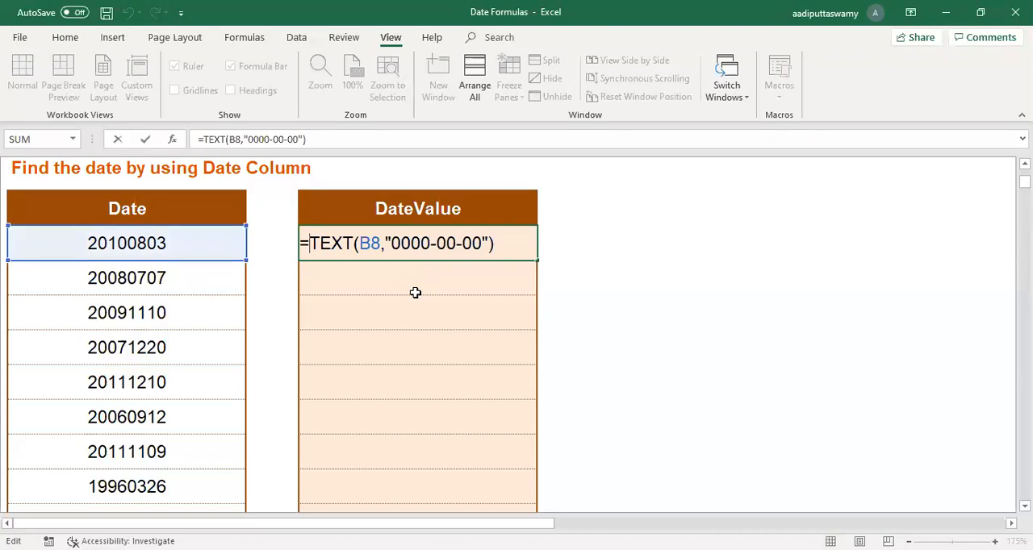
{"action": "type", "text": "date"}
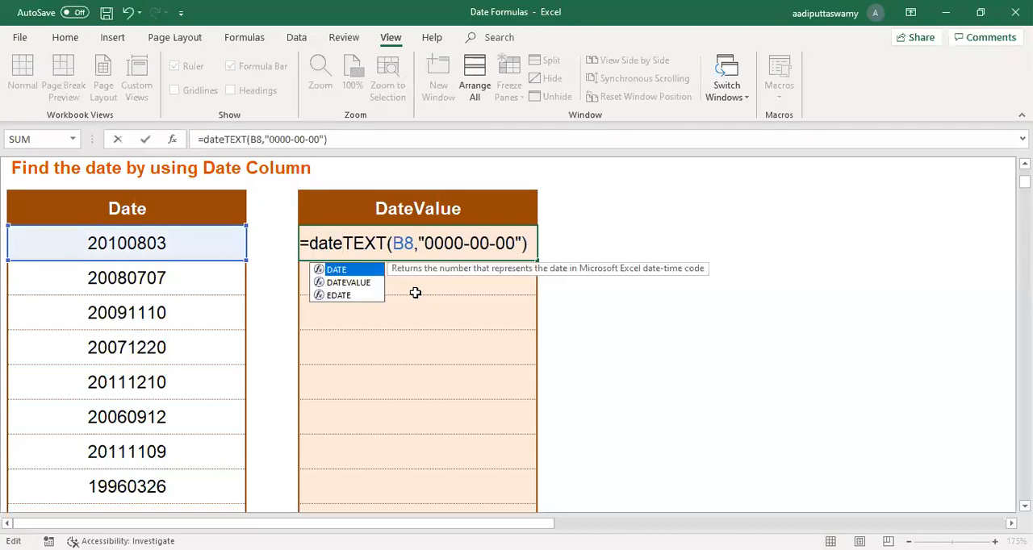
{"action": "type", "text": "va"}
{"action": "key", "text": "Tab"}
{"action": "type", "text": "("}
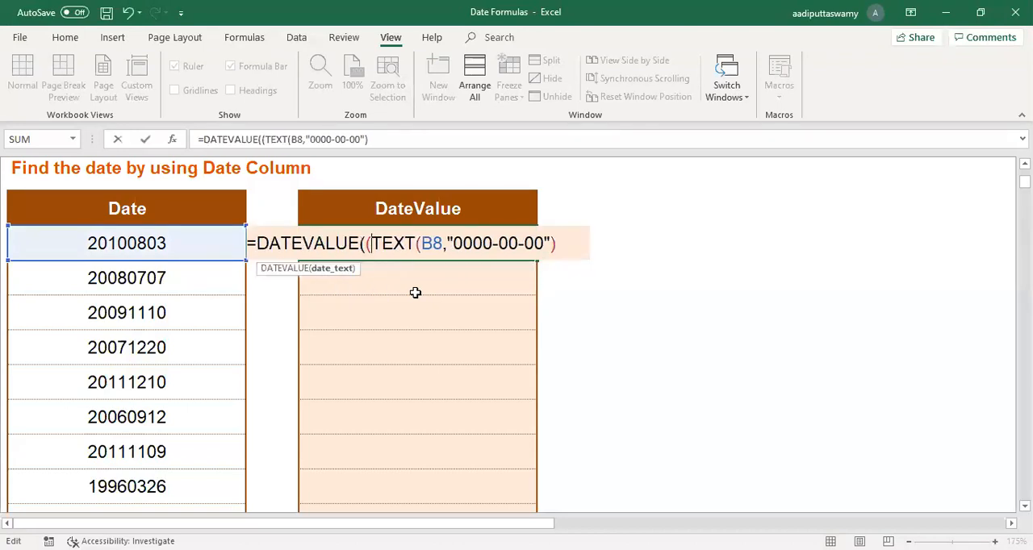
{"action": "left_click", "coordinate": [561, 244]}
{"action": "type", "text": ")"}
{"action": "key", "text": "Return"}
{"action": "key", "text": "Return"}
Step: Fill the D8 formula down to D14, and clear the contents of the filled range
{"action": "left_click", "coordinate": [482, 247]}
{"action": "left_click_drag", "start_coordinate": [538, 262], "coordinate": [506, 484]}
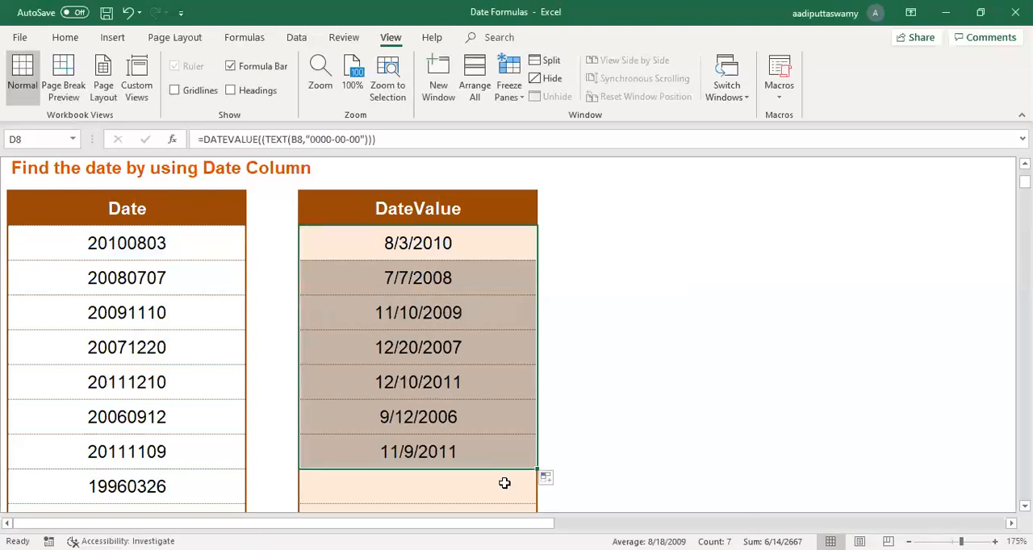
{"action": "key", "text": "Delete"}
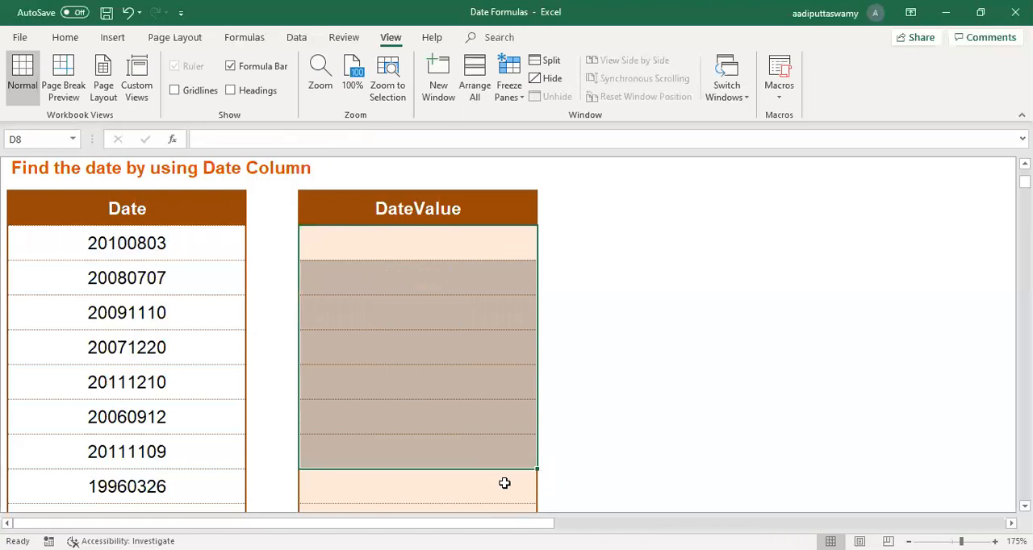
Step: Enter the formula =TEXT(B8,"0000-00-00") in D8 again, including B8 as the value argument
{"action": "left_click", "coordinate": [429, 246]}
{"action": "type", "text": "="}
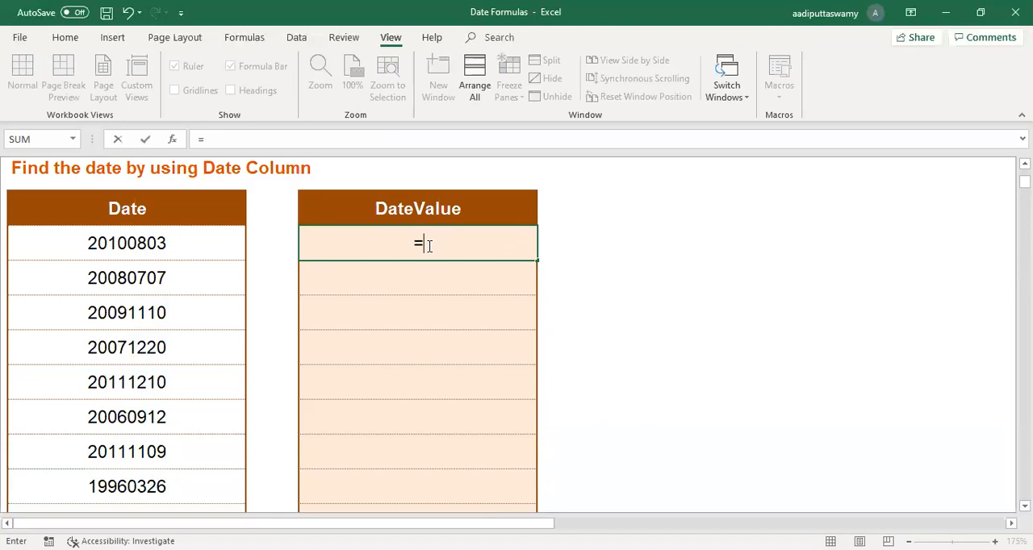
{"action": "type", "text": "TEXT(\"000"}
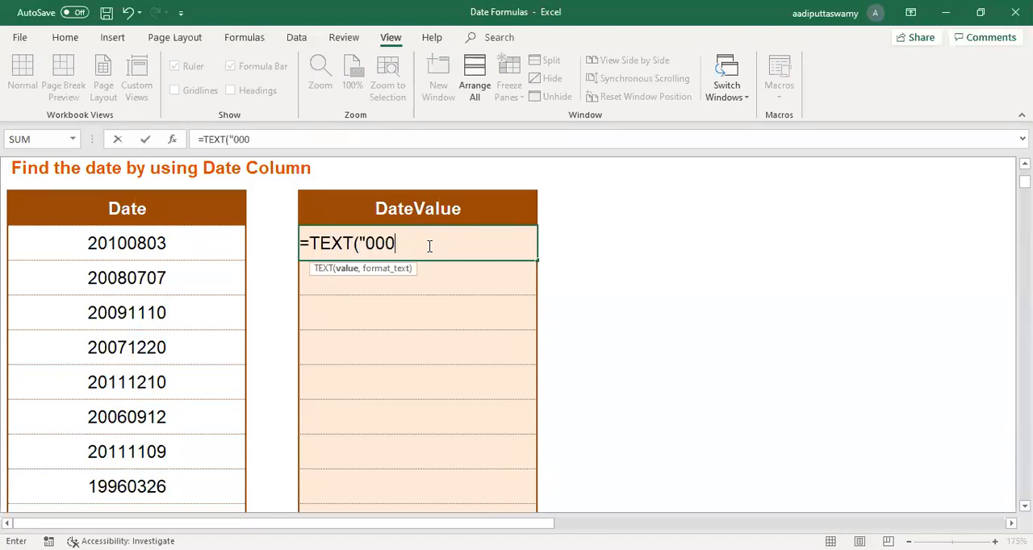
{"action": "type", "text": "0-00-00\")"}
{"action": "key", "text": "Return"}
{"action": "left_click", "coordinate": [524, 325]}
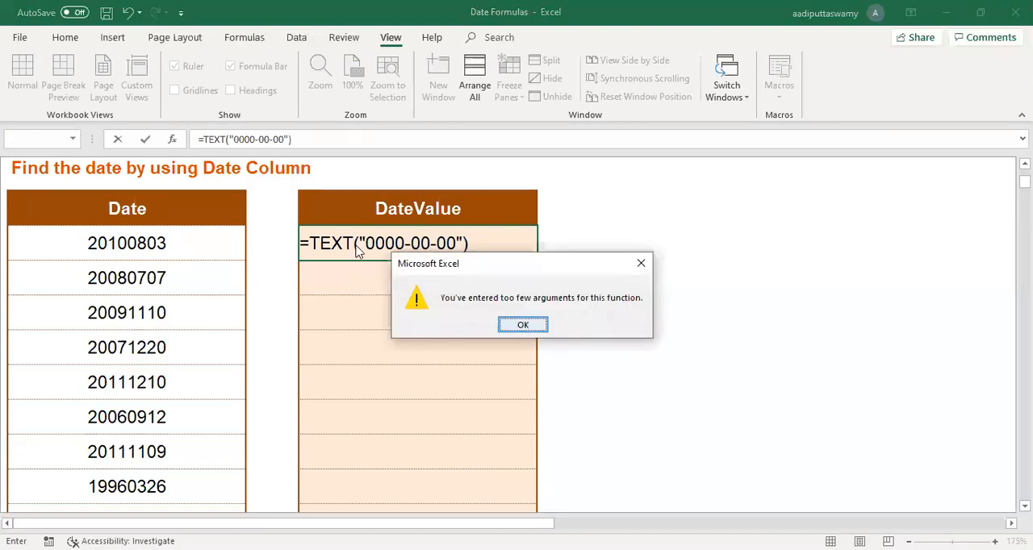
{"action": "left_click", "coordinate": [360, 251]}
{"action": "left_click", "coordinate": [165, 249]}
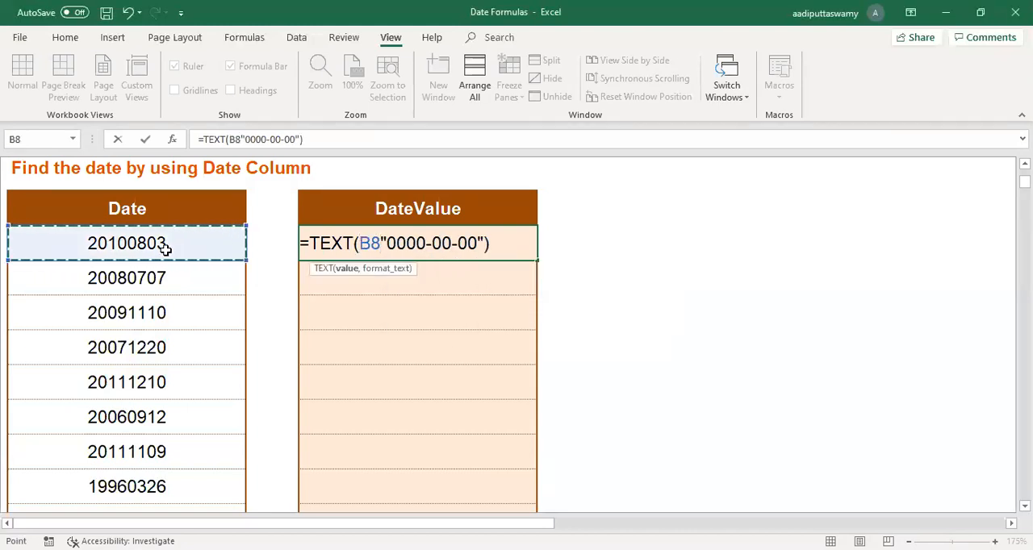
{"action": "type", "text": ","}
{"action": "key", "text": "Return"}
Step: Change the D8 formula to =DATEVALUE(TEXT(B8,"0000-00-00")) and fill it down to D14
{"action": "double_click", "coordinate": [376, 245]}
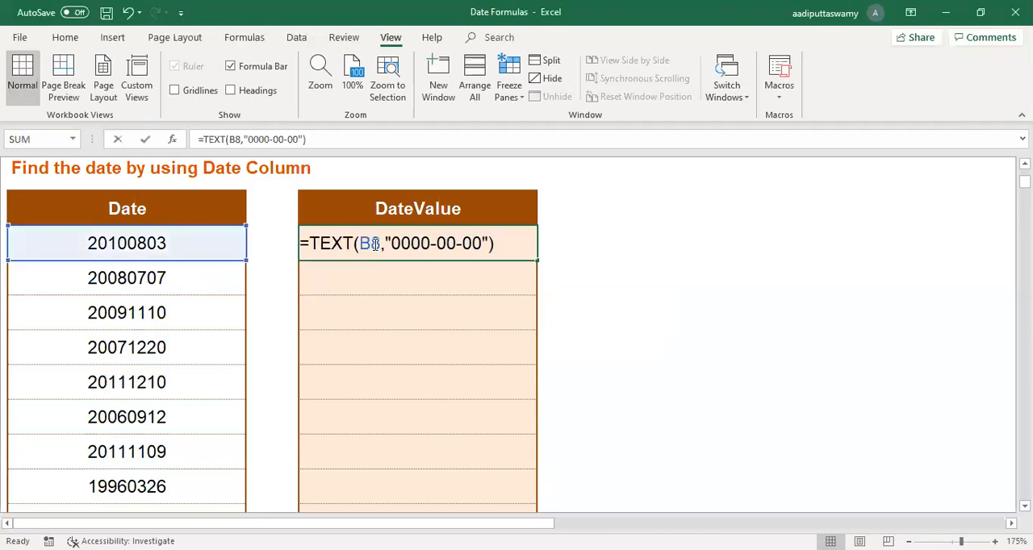
{"action": "left_click", "coordinate": [314, 247]}
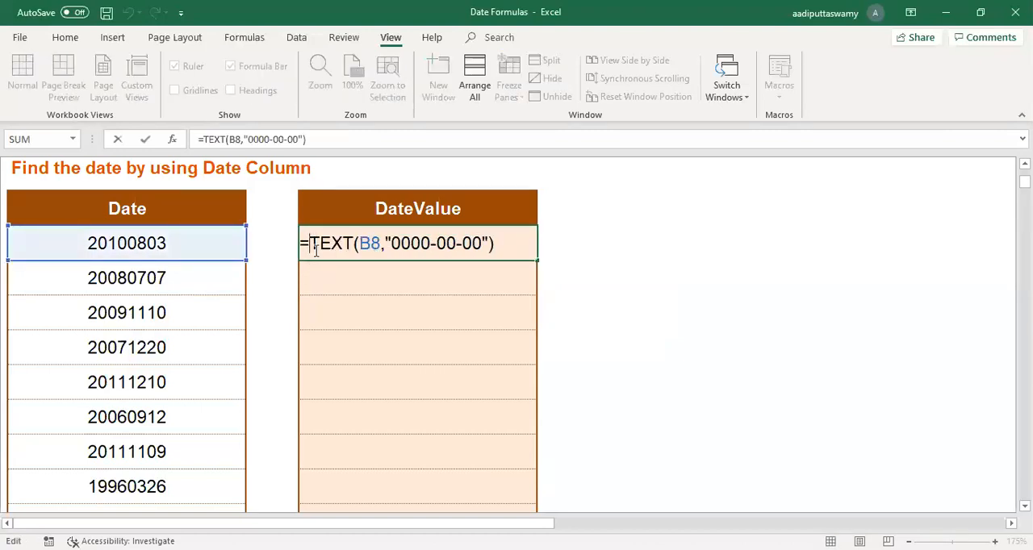
{"action": "type", "text": "datevl"}
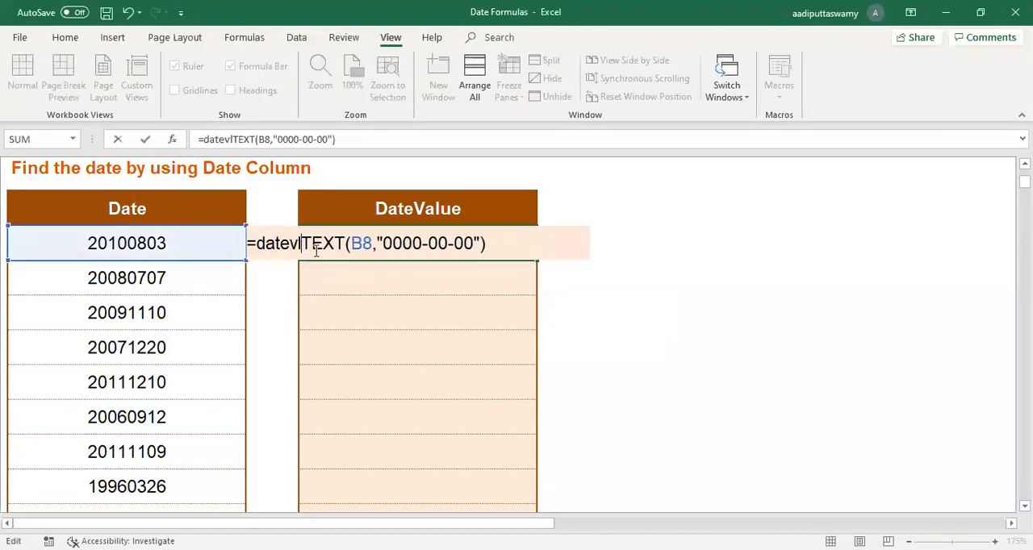
{"action": "key", "text": "BackSpace"}
{"action": "type", "text": "alu"}
{"action": "key", "text": "Tab"}
{"action": "left_click", "coordinate": [552, 244]}
{"action": "type", "text": ")"}
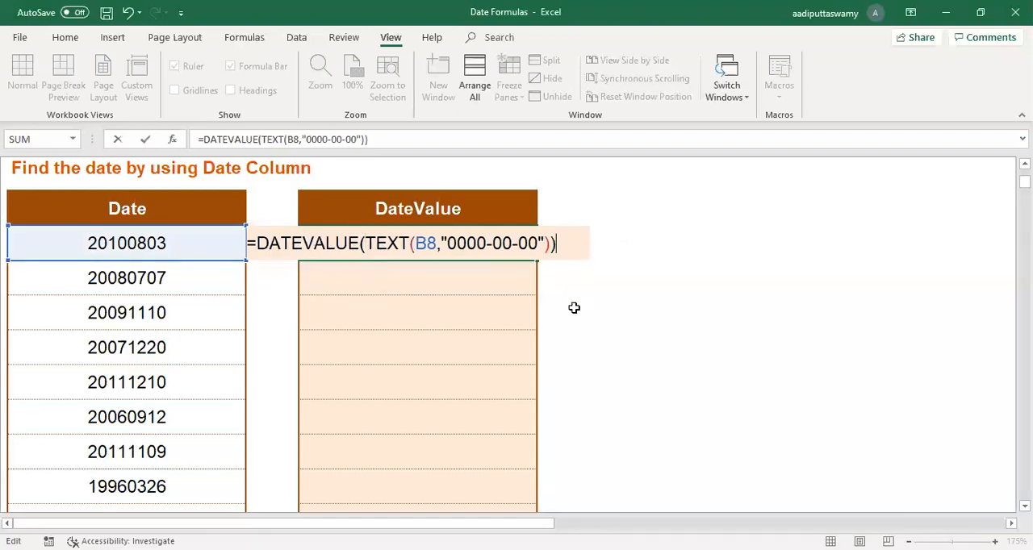
{"action": "key", "text": "Return"}
{"action": "left_click", "coordinate": [531, 257]}
{"action": "left_click_drag", "start_coordinate": [537, 261], "coordinate": [541, 456]}
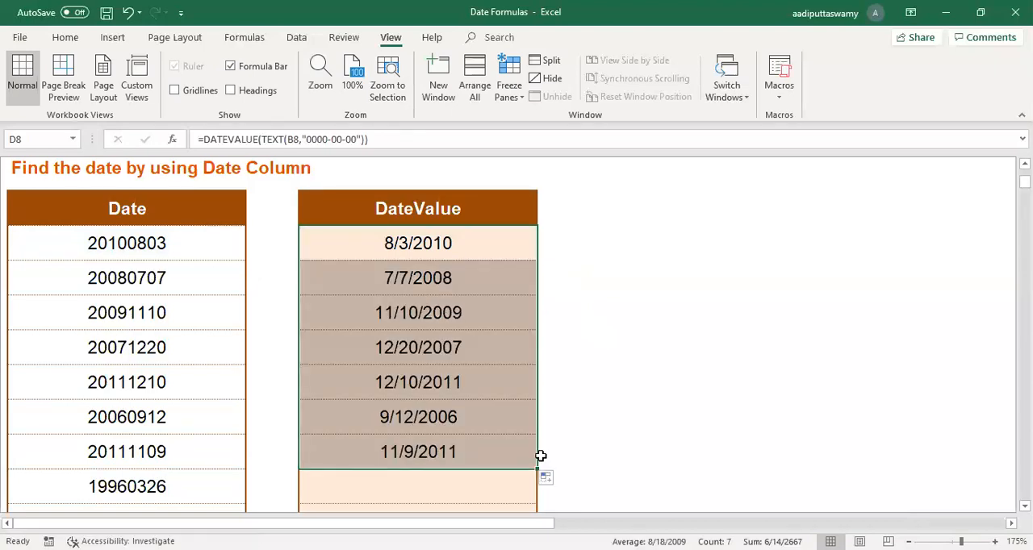
Step: Go to the TODAY sheet and enter the formula =TODAY() in B8 under the question about today's date
{"action": "scroll", "coordinate": [533, 432], "scroll_direction": "up", "scroll_amount": 2}
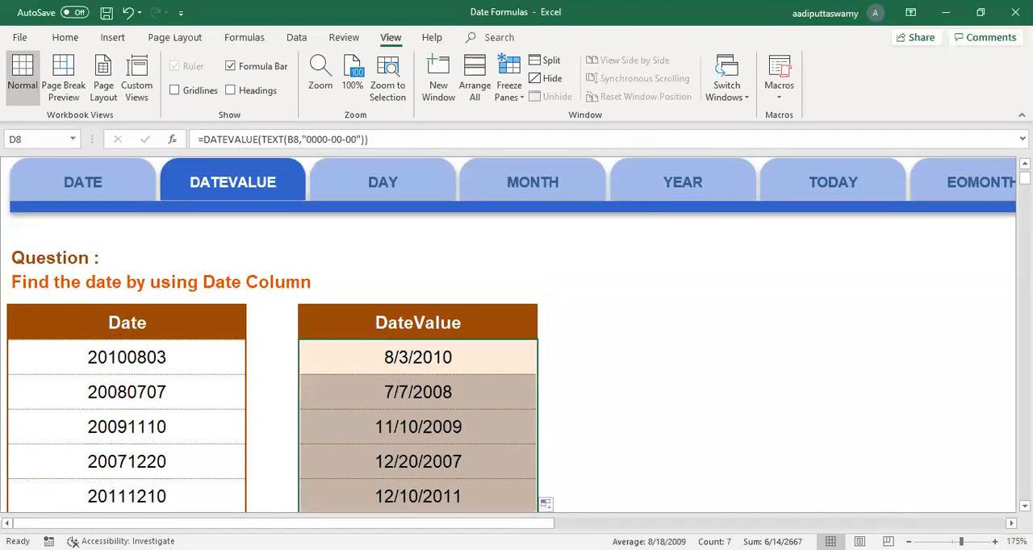
{"action": "scroll", "coordinate": [621, 218], "scroll_direction": "right", "scroll_amount": 3}
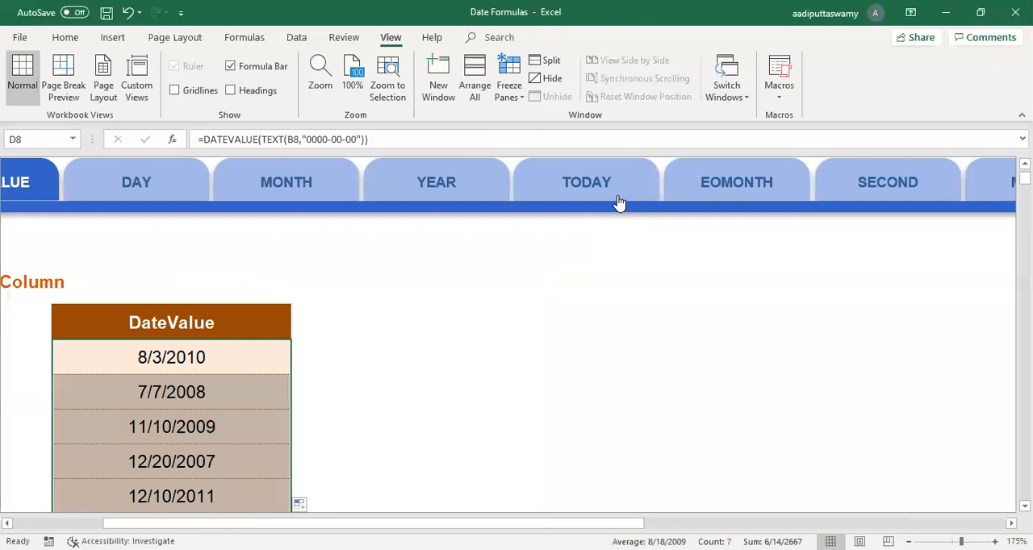
{"action": "left_click", "coordinate": [618, 203]}
{"action": "left_click", "coordinate": [133, 331]}
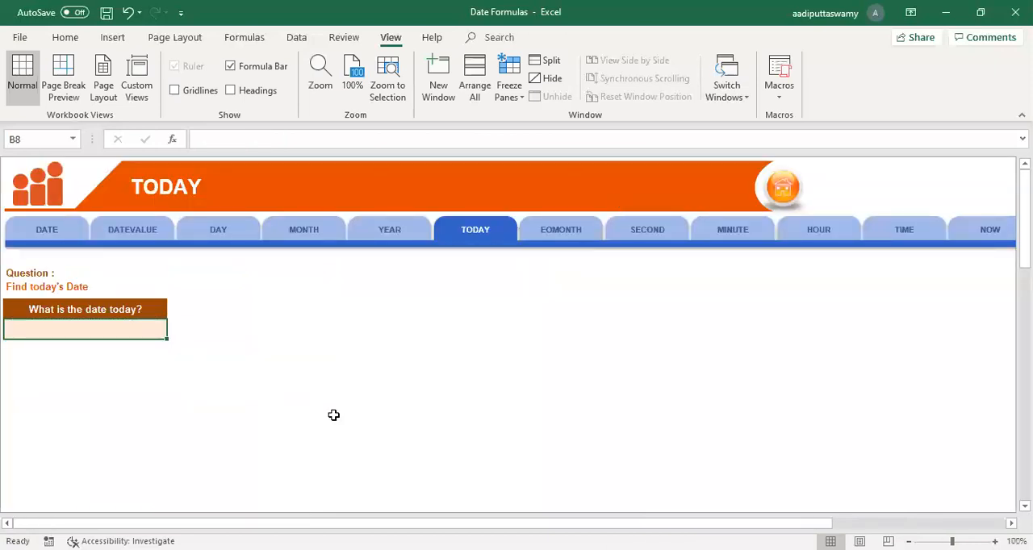
{"action": "scroll", "coordinate": [334, 415], "scroll_direction": "up", "scroll_amount": 6}
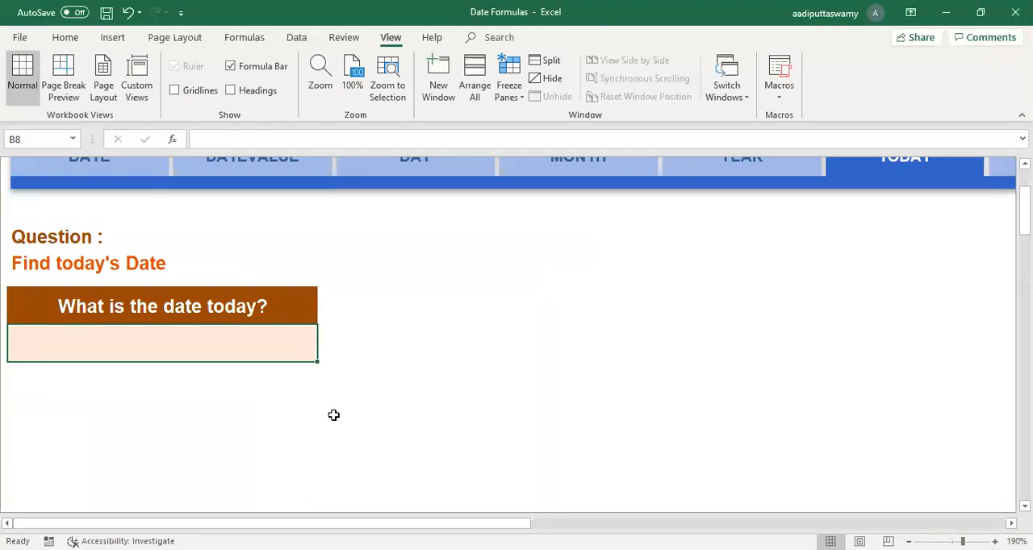
{"action": "type", "text": "="}
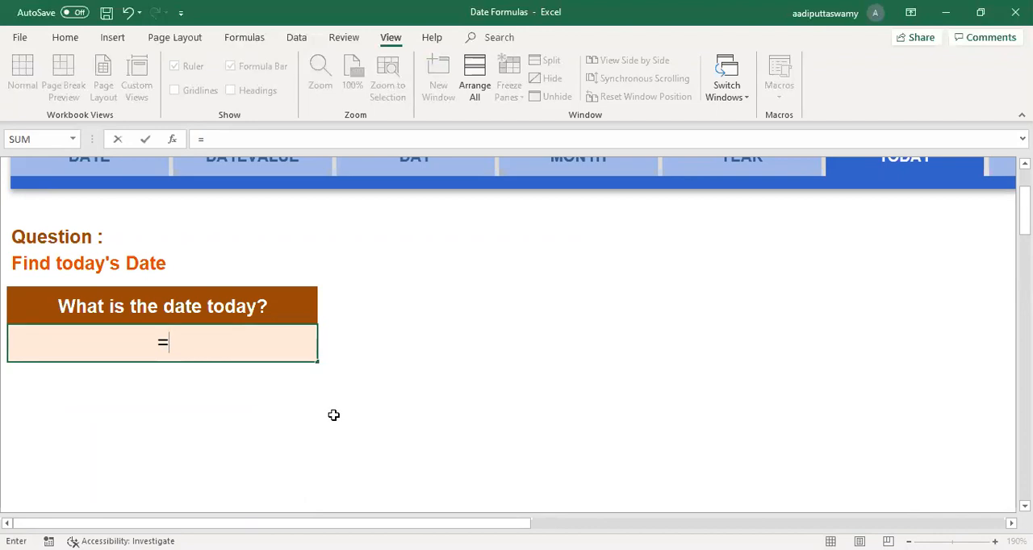
{"action": "type", "text": "TODAY()"}
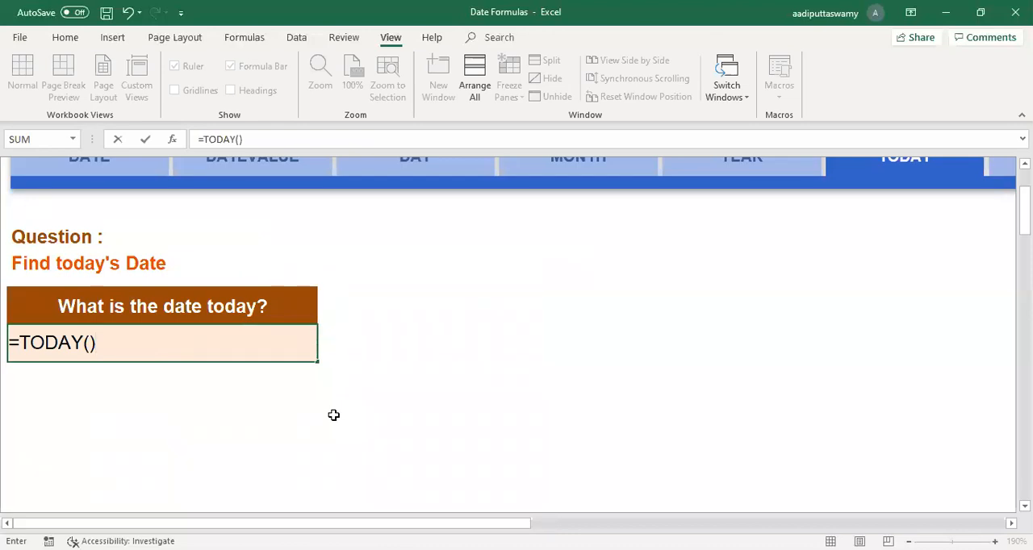
{"action": "key", "text": "Return"}
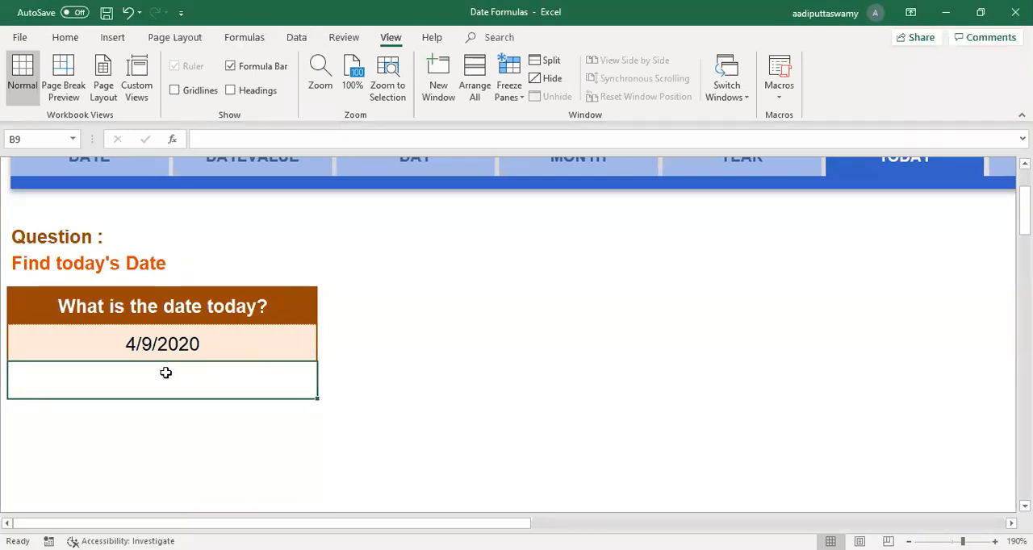
{"action": "left_click", "coordinate": [203, 346]}
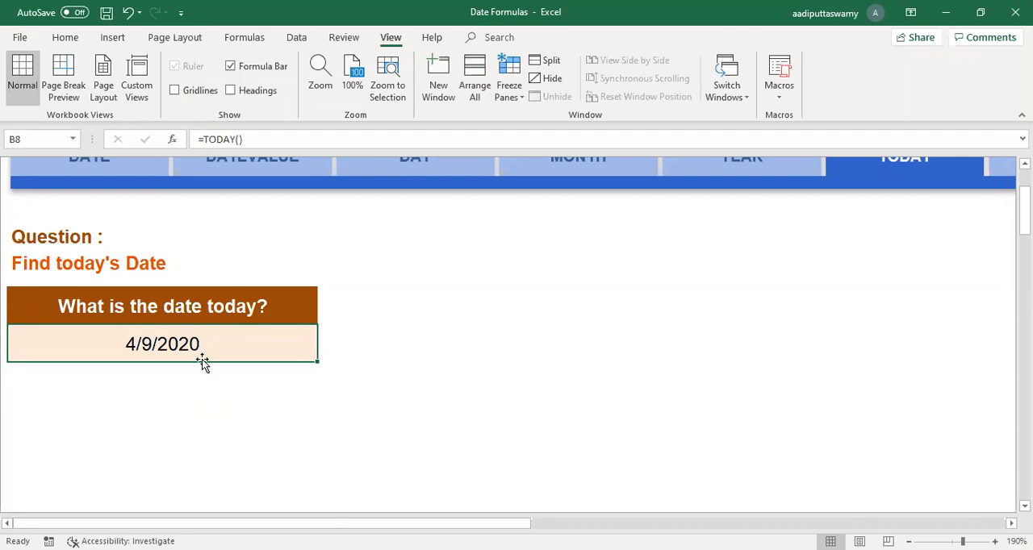
Step: Review the Day, Month, Year and Date columns on the DATE sheet and the converted dates on the DATEVALUE sheet
{"action": "scroll", "coordinate": [204, 361], "scroll_direction": "up", "scroll_amount": 2}
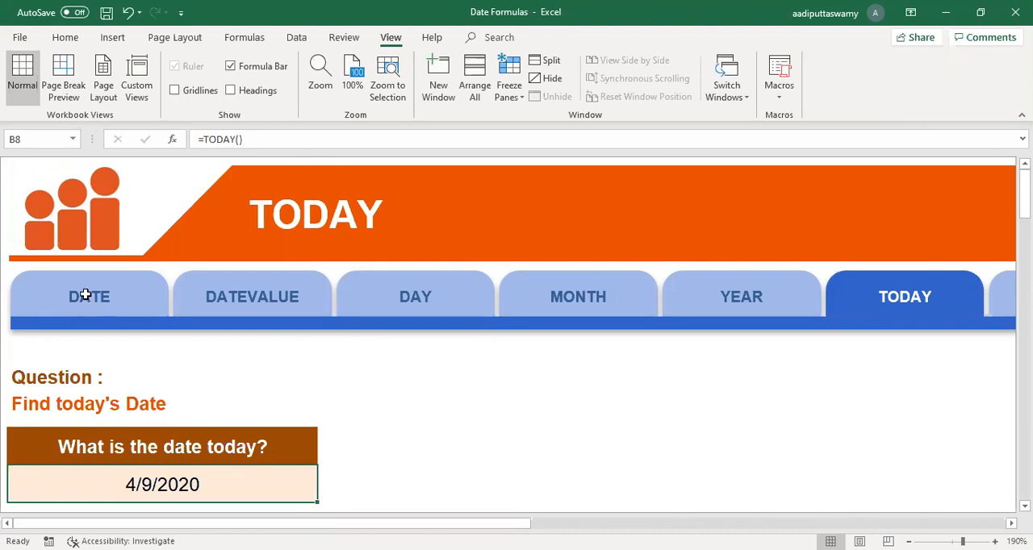
{"action": "left_click", "coordinate": [89, 300]}
{"action": "left_click", "coordinate": [89, 376]}
{"action": "left_click", "coordinate": [193, 381]}
{"action": "left_click", "coordinate": [323, 386]}
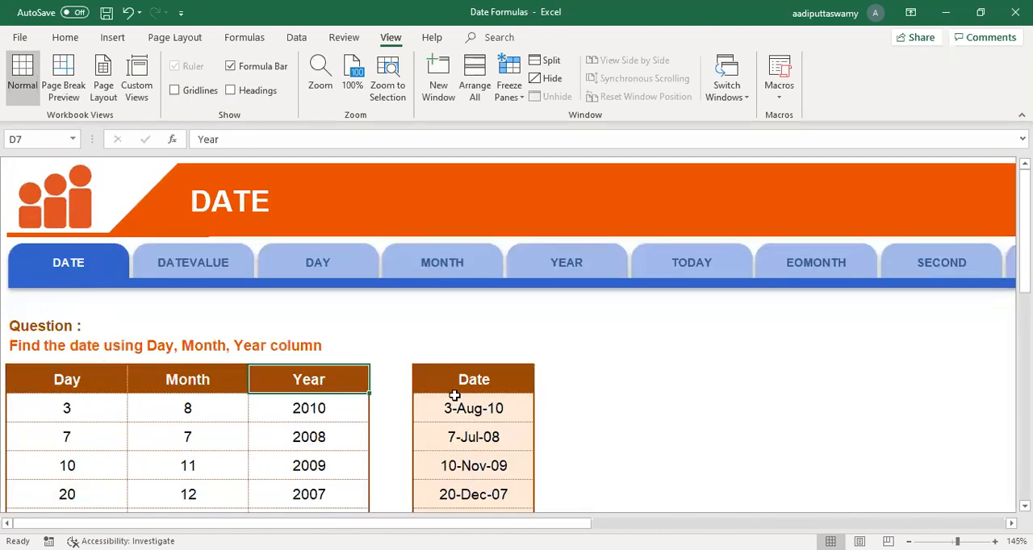
{"action": "left_click", "coordinate": [204, 260]}
{"action": "left_click", "coordinate": [179, 450]}
{"action": "scroll", "coordinate": [280, 453], "scroll_direction": "down", "scroll_amount": 2}
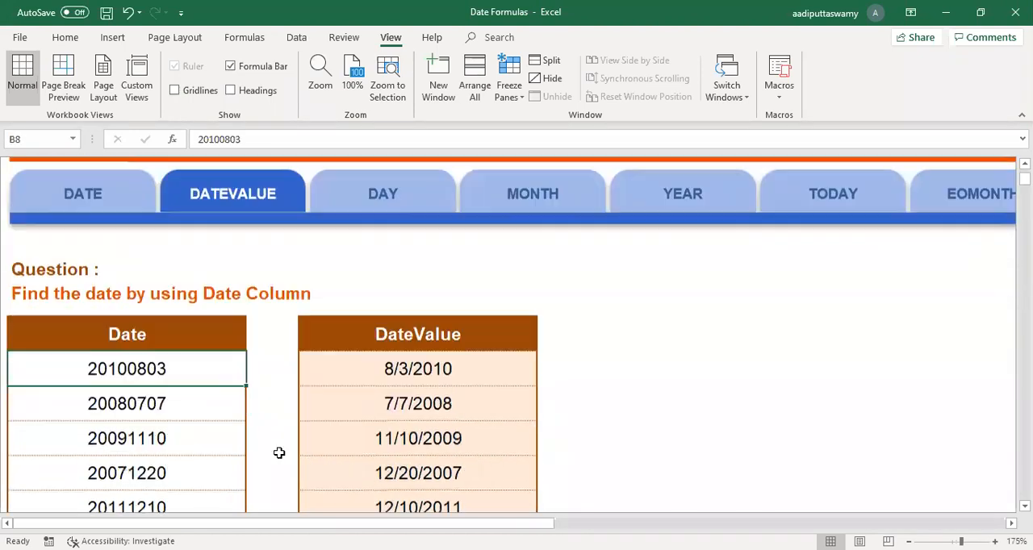
{"action": "scroll", "coordinate": [280, 453], "scroll_direction": "up", "scroll_amount": 2}
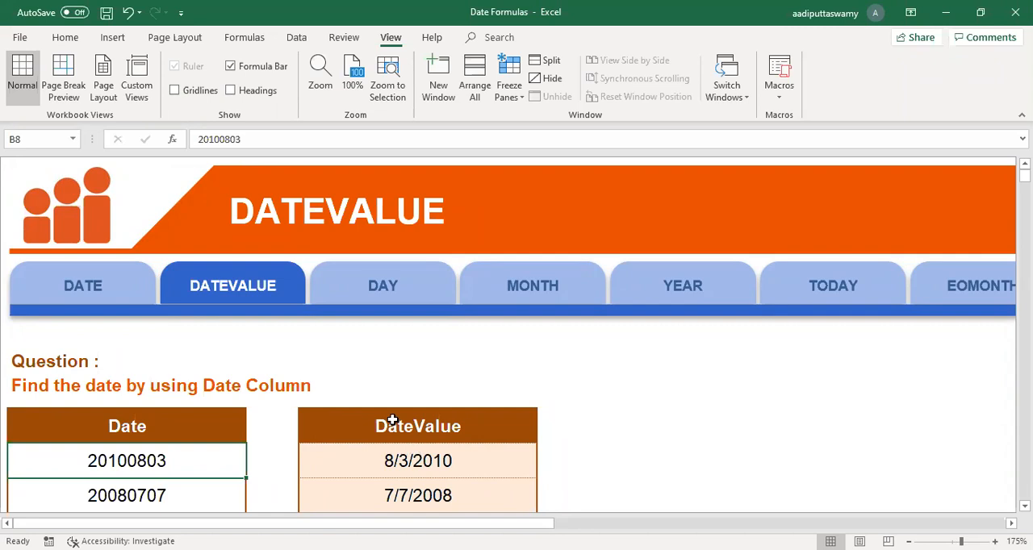
Step: Review the DAY, MONTH and YEAR sheets in turn, and return to the formula in B8 on the TODAY sheet
{"action": "left_click", "coordinate": [406, 297]}
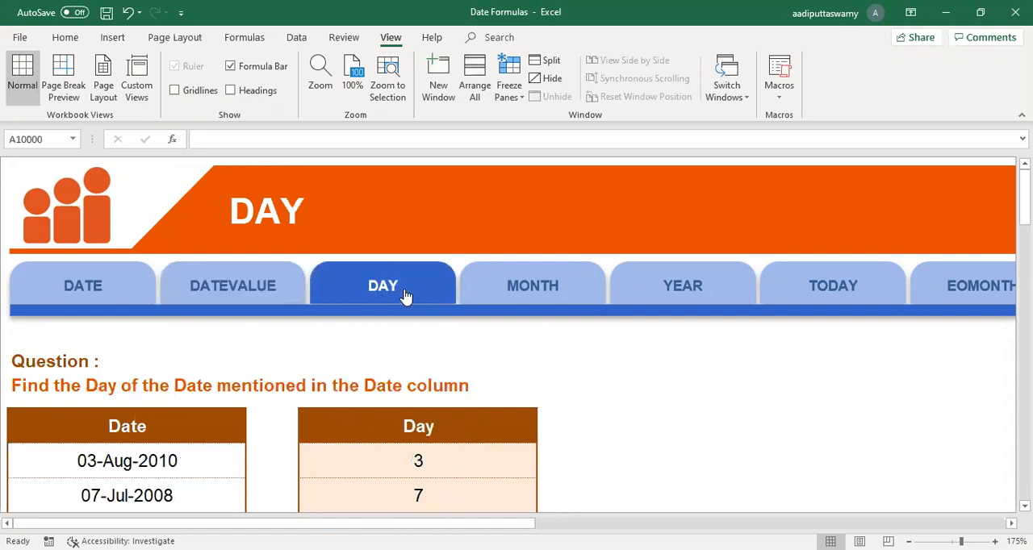
{"action": "scroll", "coordinate": [461, 380], "scroll_direction": "down", "scroll_amount": 3}
{"action": "scroll", "coordinate": [428, 299], "scroll_direction": "up", "scroll_amount": 1}
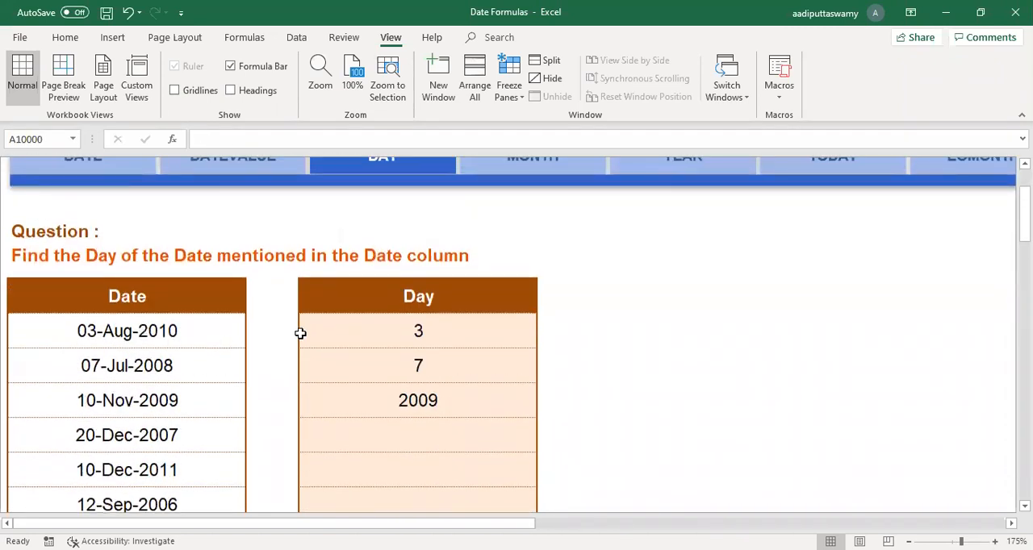
{"action": "scroll", "coordinate": [541, 417], "scroll_direction": "up", "scroll_amount": 2}
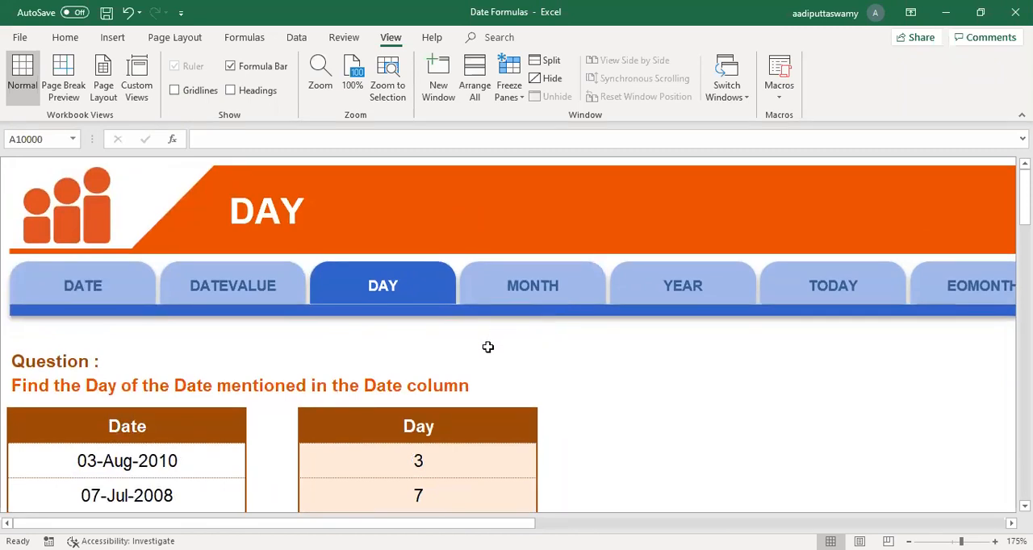
{"action": "left_click", "coordinate": [521, 294]}
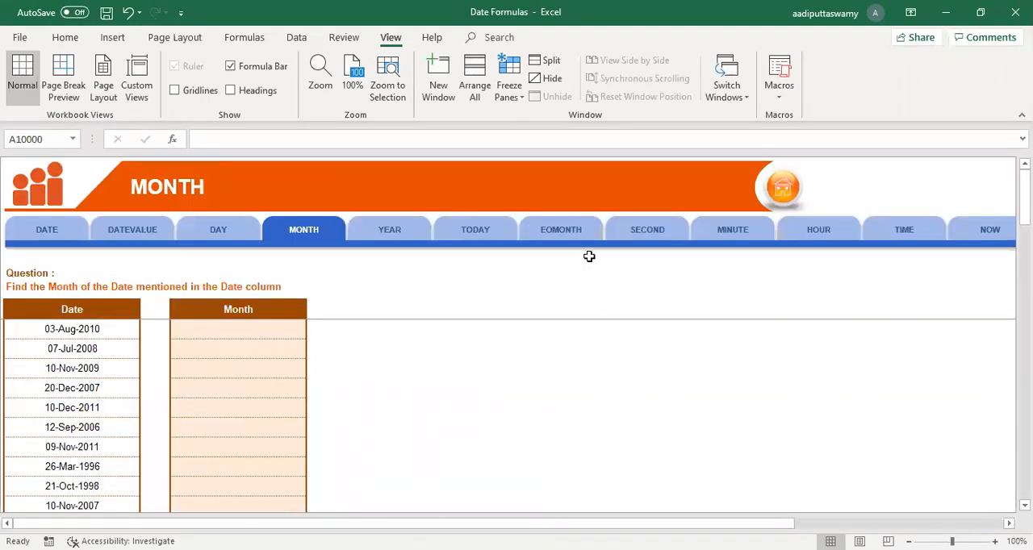
{"action": "left_click", "coordinate": [411, 228]}
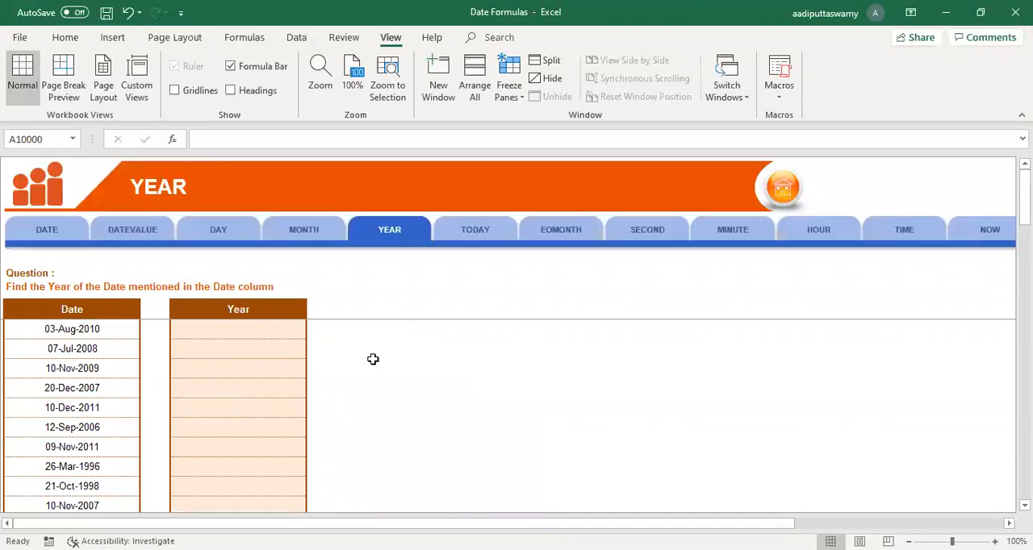
{"action": "left_click", "coordinate": [96, 332]}
{"action": "left_click", "coordinate": [482, 237]}
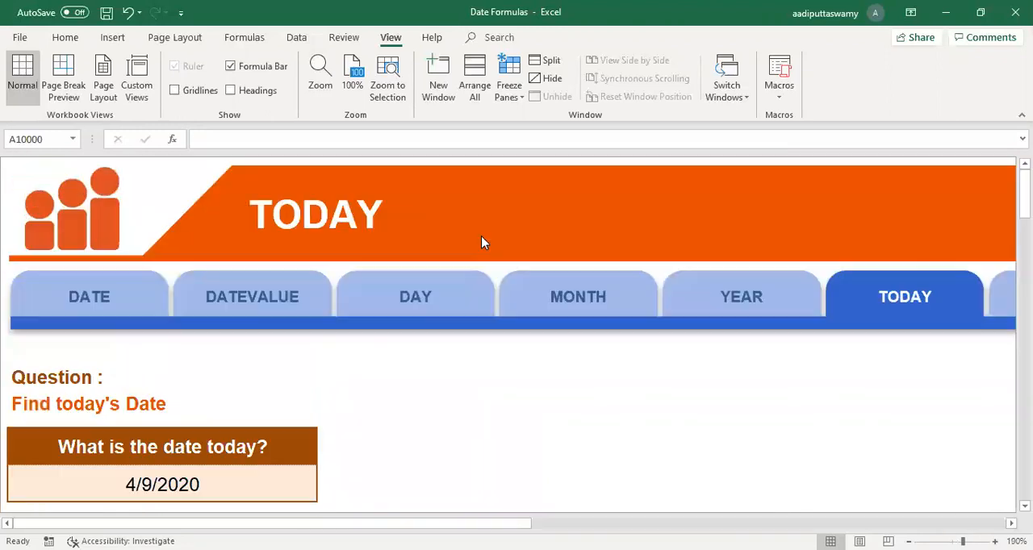
{"action": "left_click", "coordinate": [234, 489]}
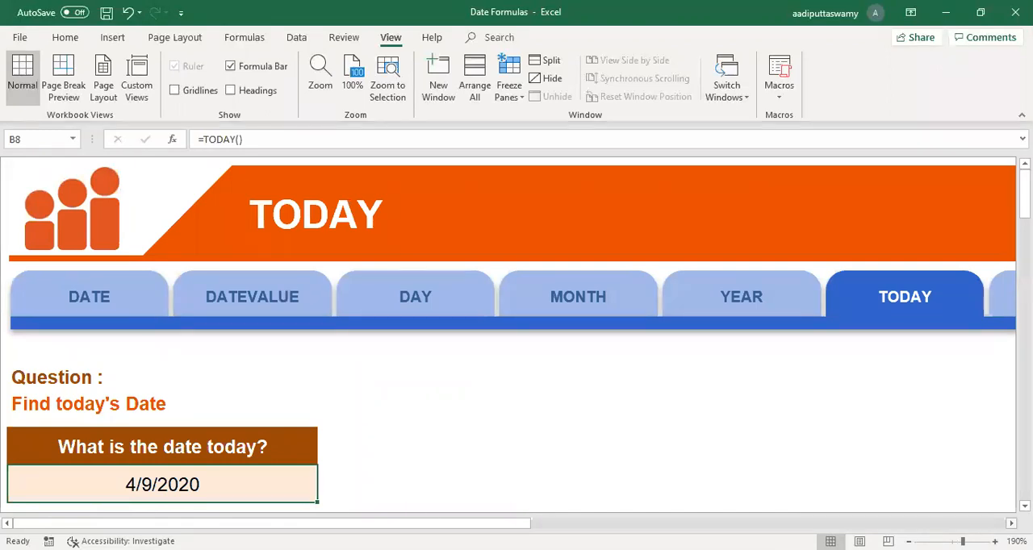
Step: Go to the EOMONTH sheet and select D8, the first cell of the End of Month column
{"action": "scroll", "coordinate": [509, 339], "scroll_direction": "right", "scroll_amount": 3}
{"action": "scroll", "coordinate": [234, 394], "scroll_direction": "right", "scroll_amount": 6}
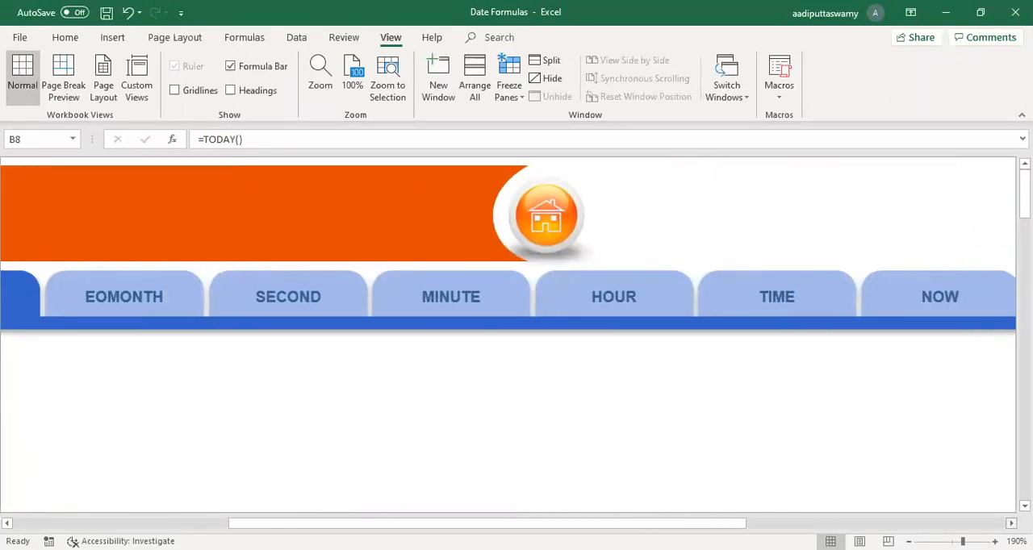
{"action": "left_click", "coordinate": [165, 303]}
{"action": "left_click", "coordinate": [229, 337]}
{"action": "key", "text": "alt+w"}
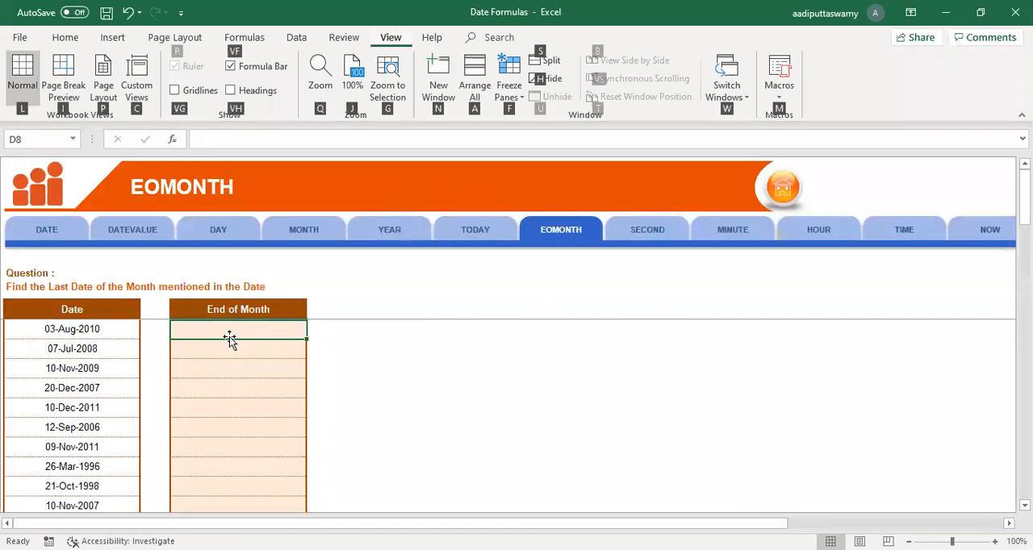
{"action": "scroll", "coordinate": [401, 415], "scroll_direction": "up", "scroll_amount": 6}
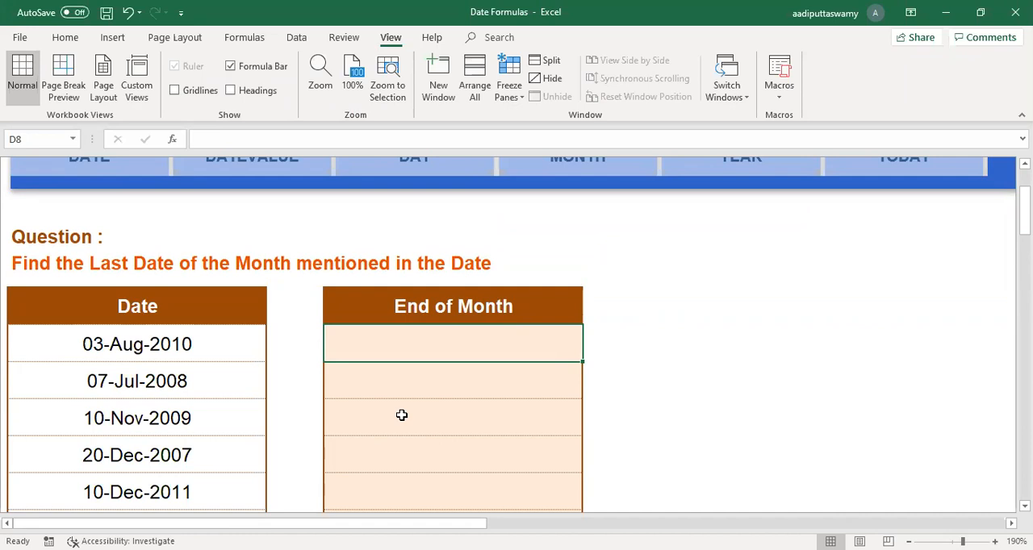
Step: Enter the formula =EOMONTH(B8,0) in D8 to find the last date of the month in B8
{"action": "type", "text": "="}
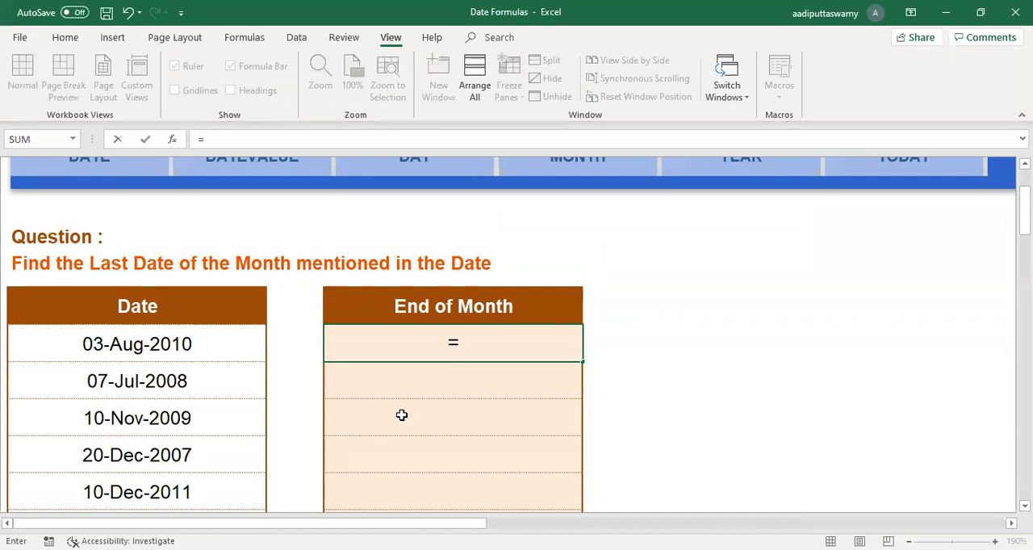
{"action": "type", "text": "eo"}
{"action": "key", "text": "Tab"}
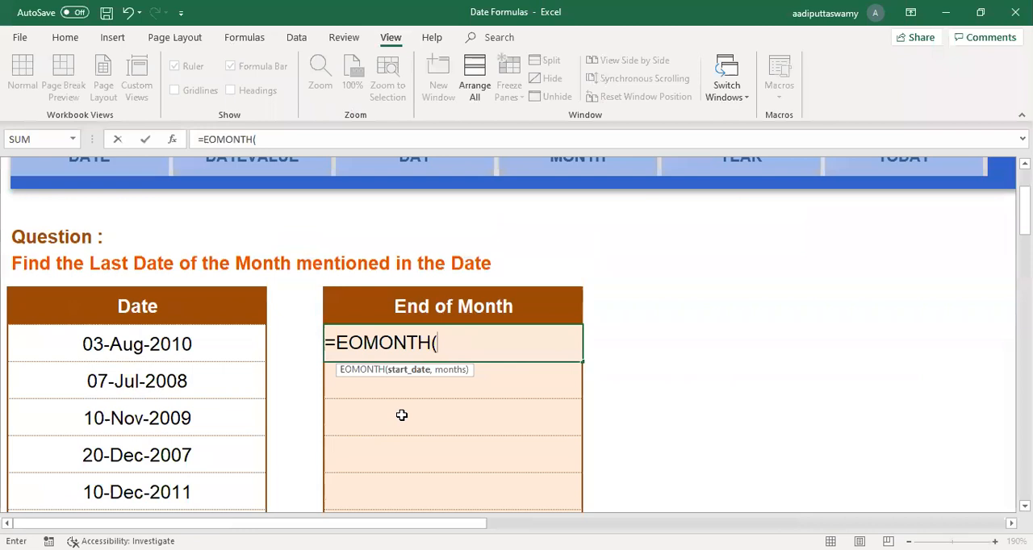
{"action": "left_click", "coordinate": [216, 345]}
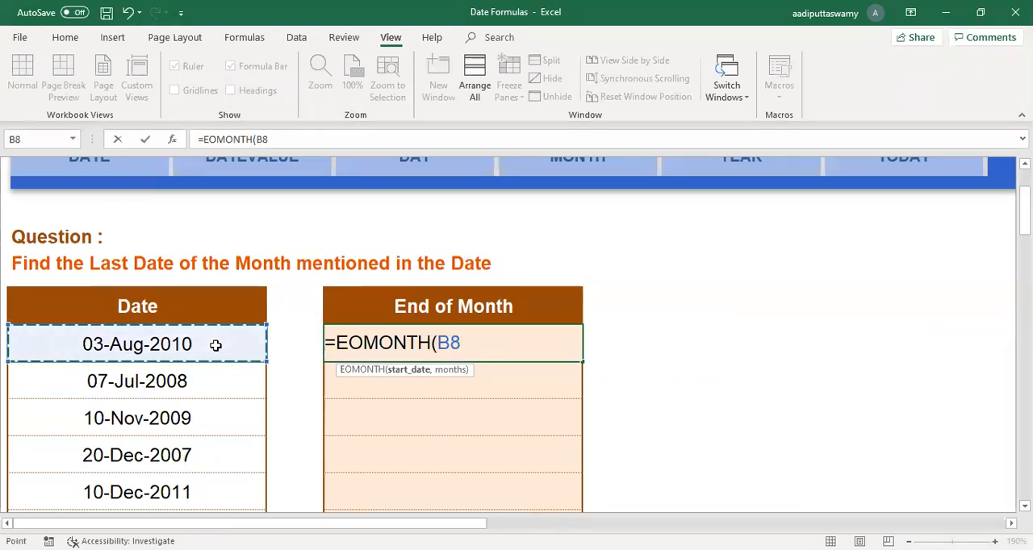
{"action": "type", "text": ","}
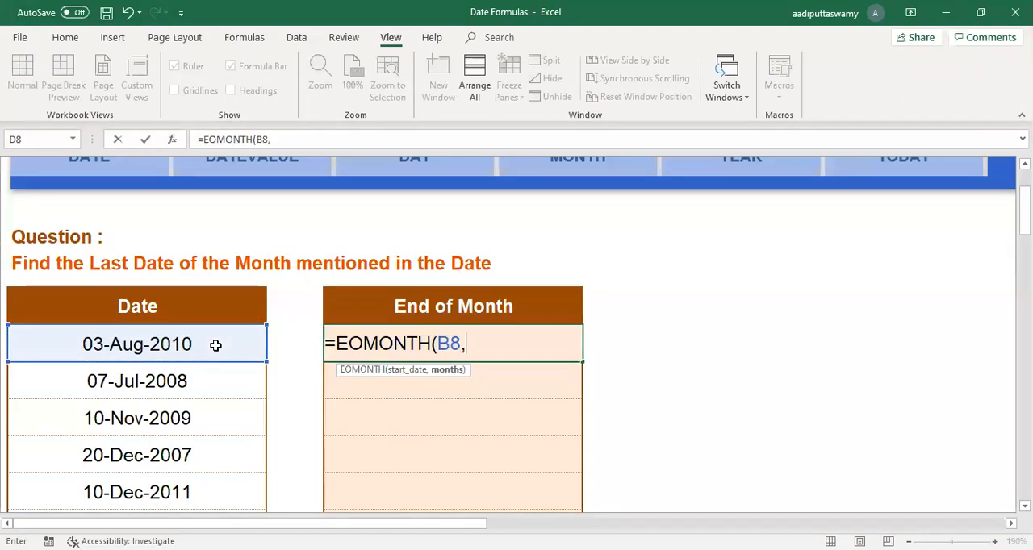
{"action": "type", "text": "0)"}
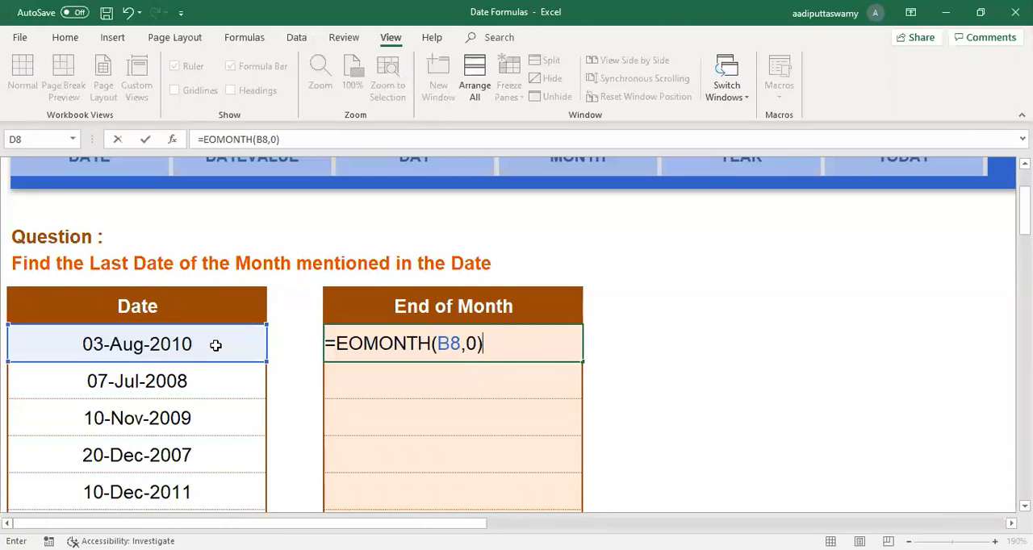
{"action": "key", "text": "Return"}
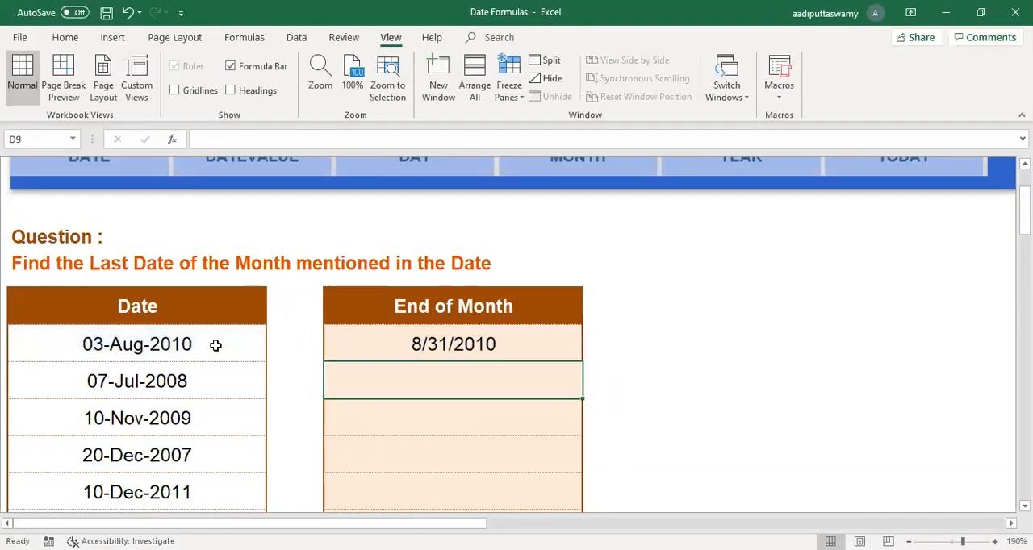
Step: Fill the D8 formula down to D11 and look over the End of Month dates
{"action": "left_click", "coordinate": [470, 355]}
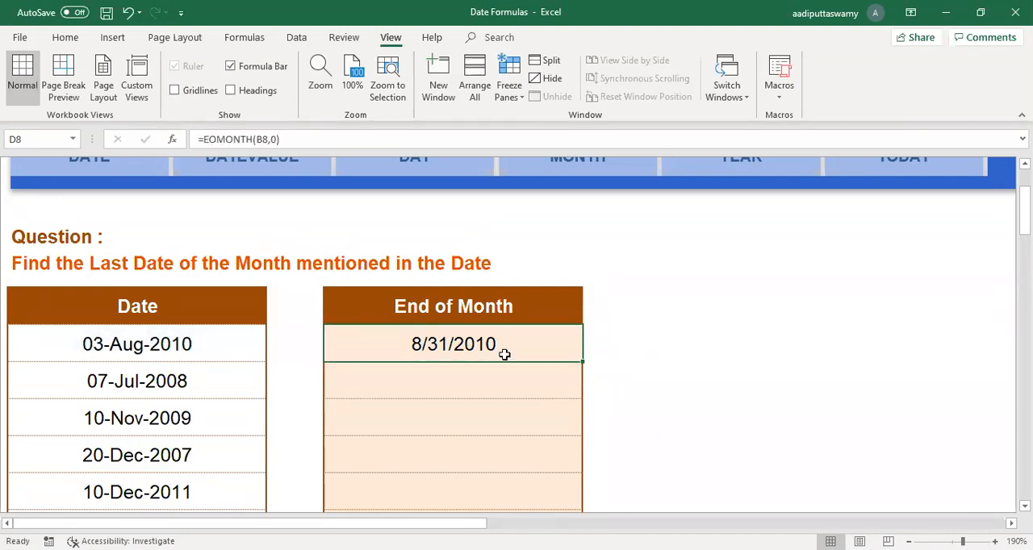
{"action": "left_click_drag", "start_coordinate": [582, 362], "coordinate": [575, 469]}
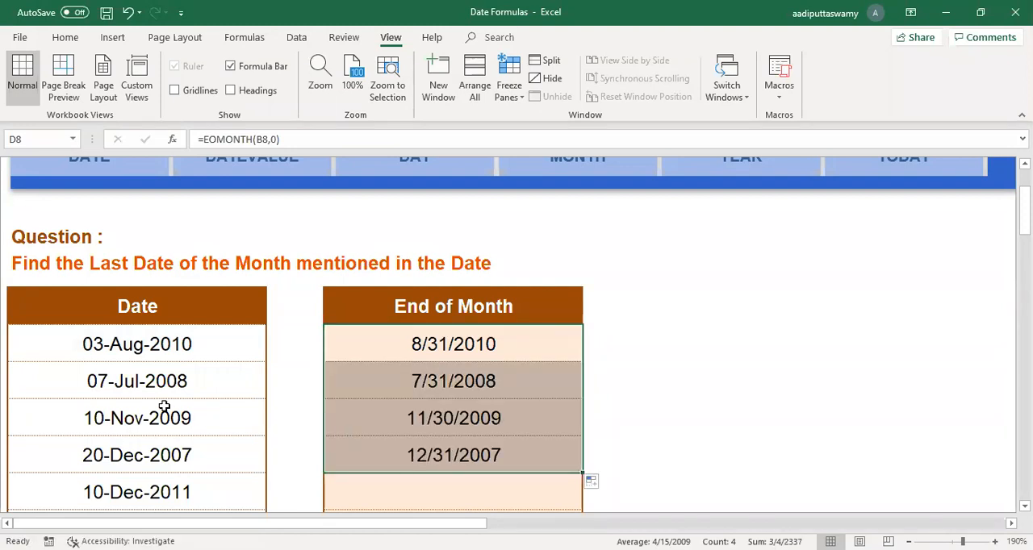
{"action": "left_click_drag", "start_coordinate": [456, 343], "coordinate": [412, 453]}
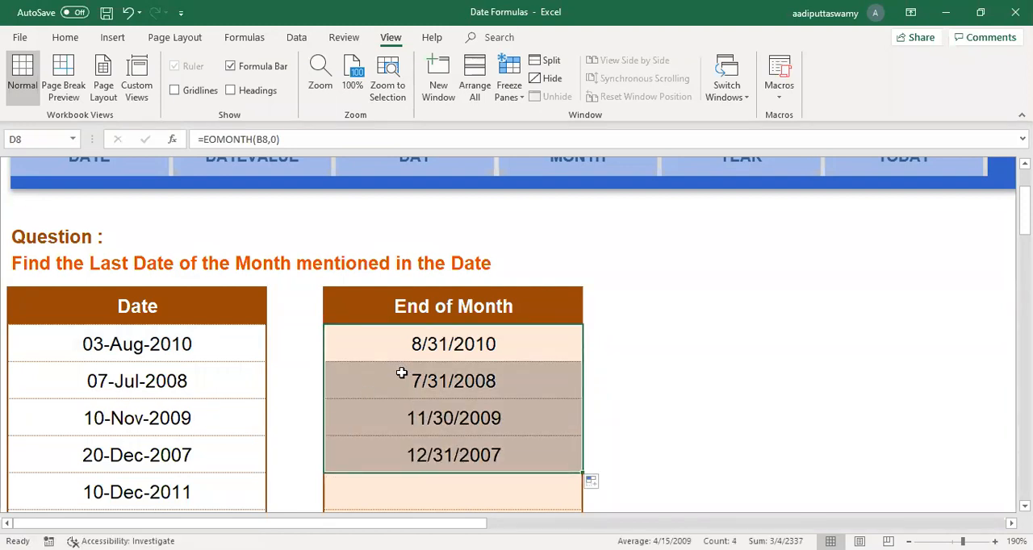
Step: Change the D8 formula to =EOMONTH(B8,1) and compare the result with the date in B8
{"action": "double_click", "coordinate": [487, 343]}
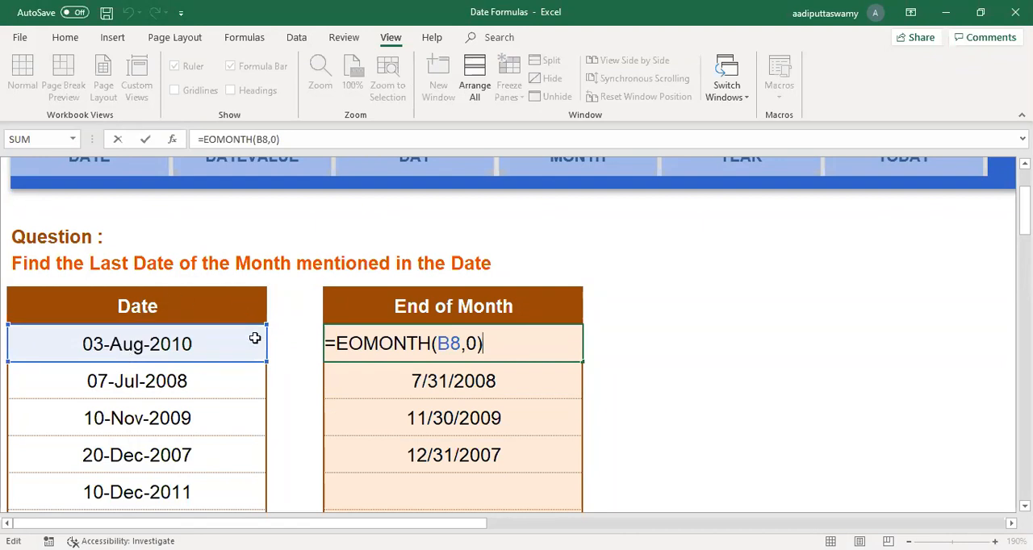
{"action": "left_click", "coordinate": [477, 343]}
{"action": "key", "text": "BackSpace"}
{"action": "type", "text": "1"}
{"action": "key", "text": "Return"}
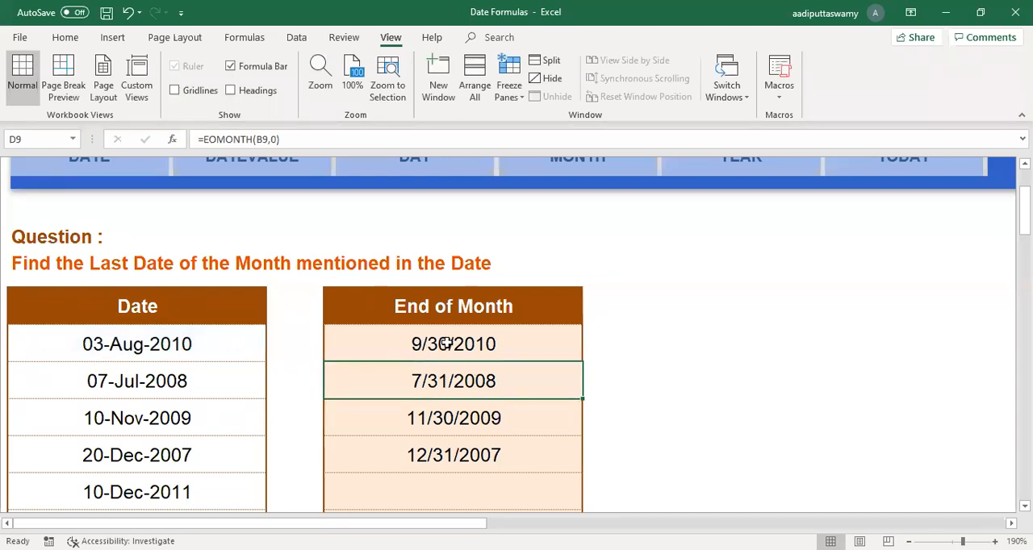
{"action": "left_click", "coordinate": [144, 339]}
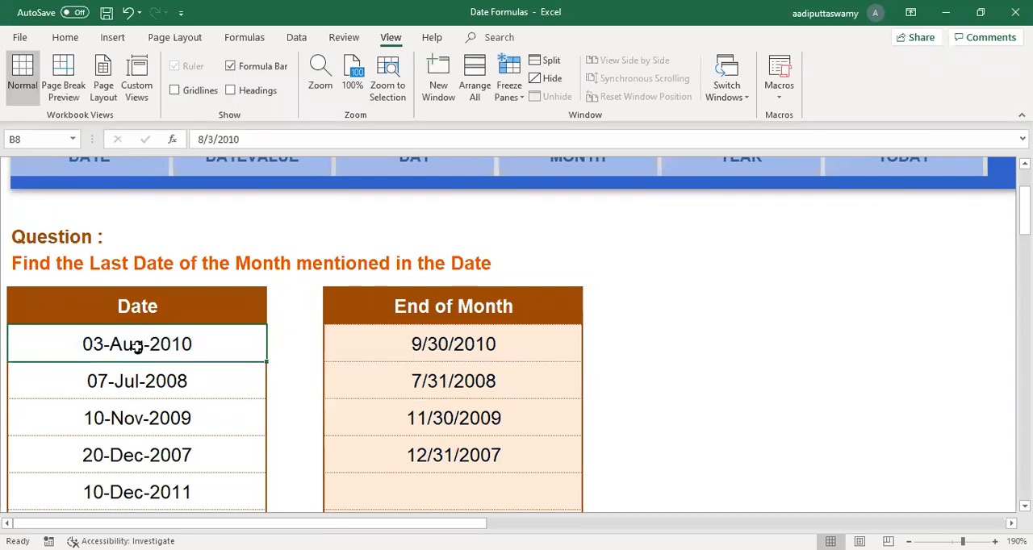
Step: Change the D8 formula to =EOMONTH(B8,-1) and compare the result with the date in B8
{"action": "left_click", "coordinate": [494, 345]}
{"action": "double_click", "coordinate": [494, 345]}
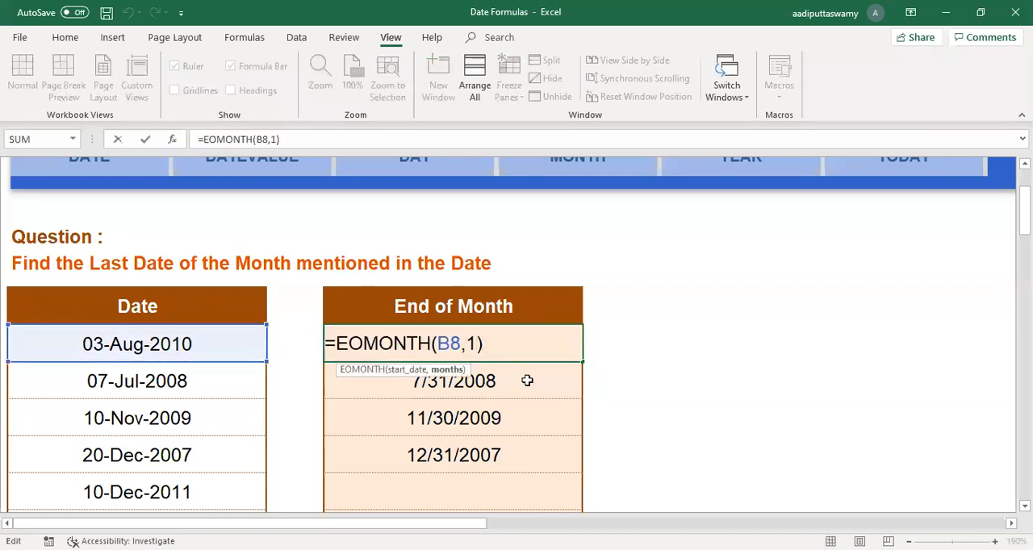
{"action": "key", "text": "BackSpace"}
{"action": "type", "text": "-1"}
{"action": "key", "text": "Return"}
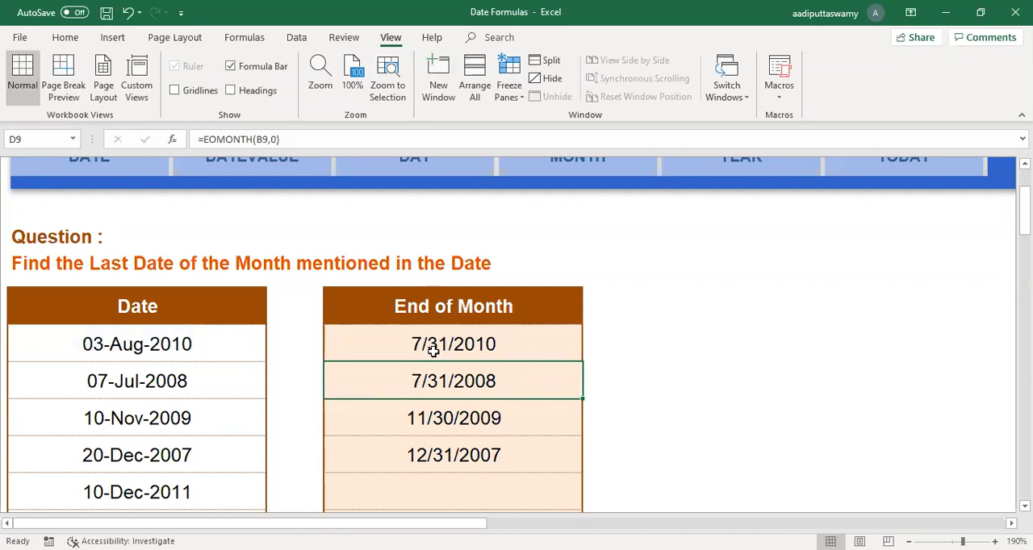
{"action": "left_click", "coordinate": [139, 341]}
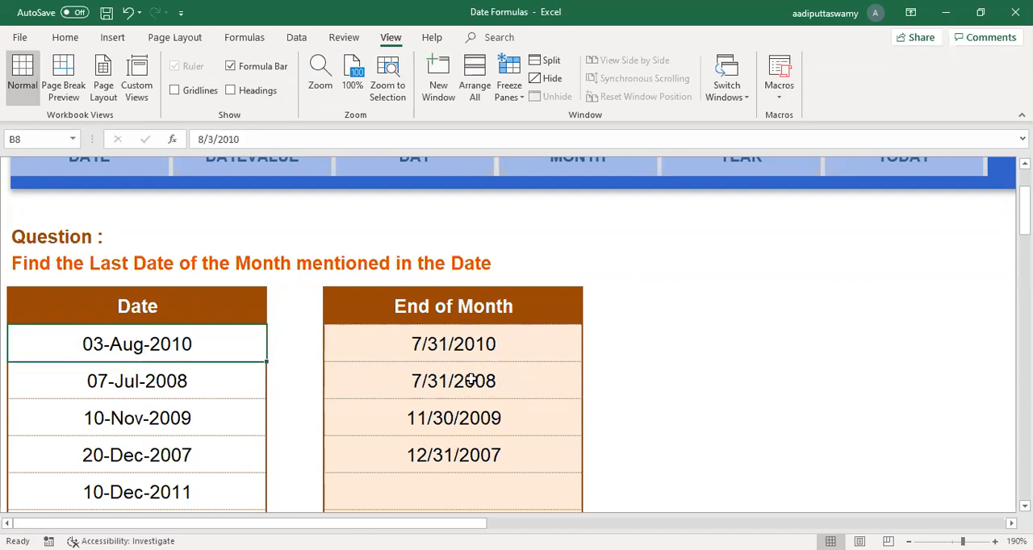
Step: Clear the End of Month cells D9 to D12, keeping the formula in D8
{"action": "left_click_drag", "start_coordinate": [473, 385], "coordinate": [468, 475]}
{"action": "key", "text": "Delete"}
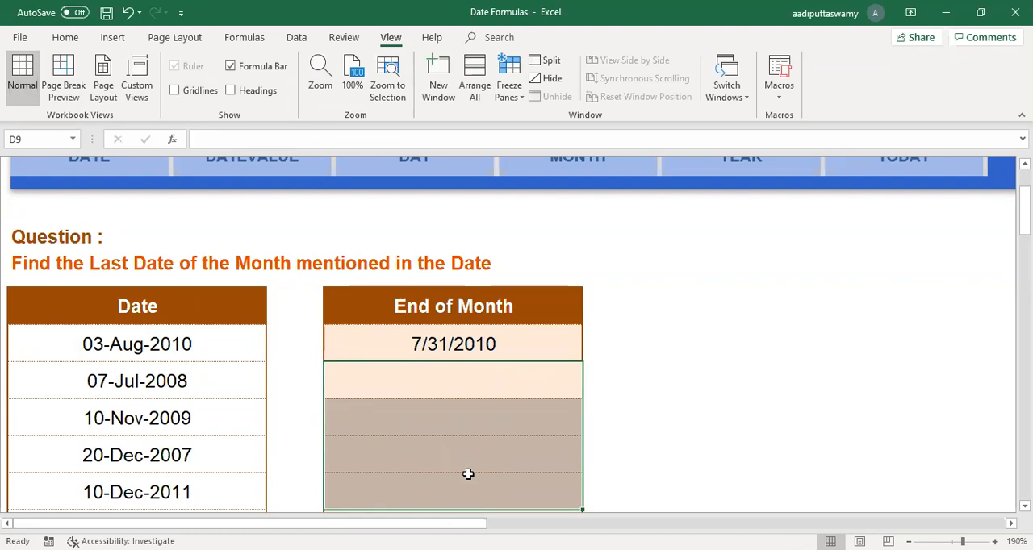
{"action": "key", "text": "Up"}
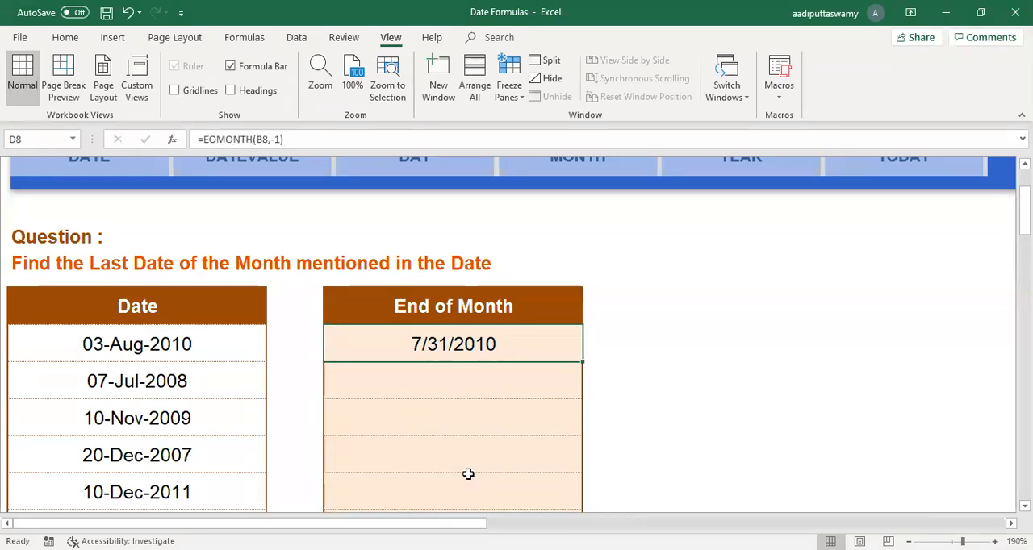
Step: Enter the formula =EOMONTH(B9,-1) in D9 for the second date in the list
{"action": "left_click", "coordinate": [476, 378]}
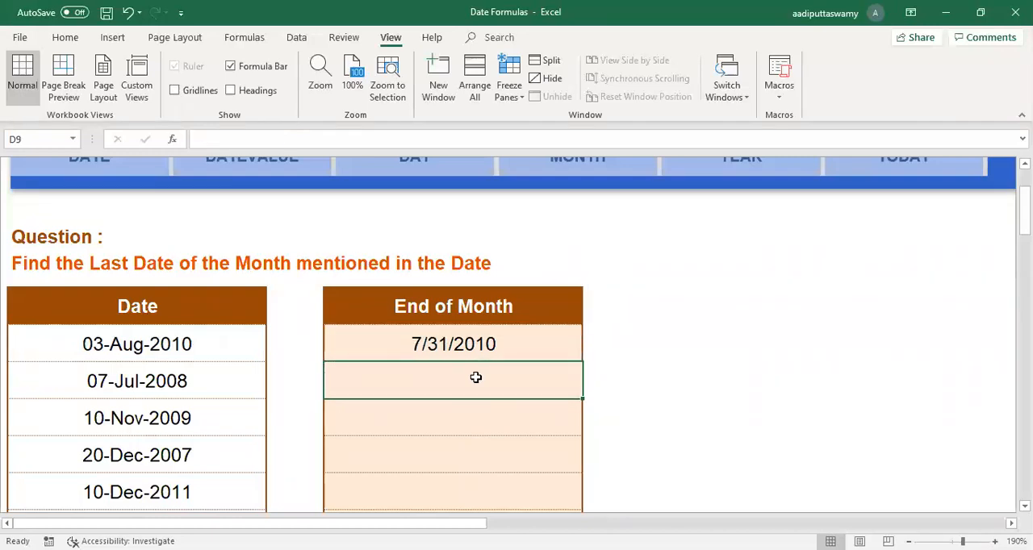
{"action": "type", "text": "="}
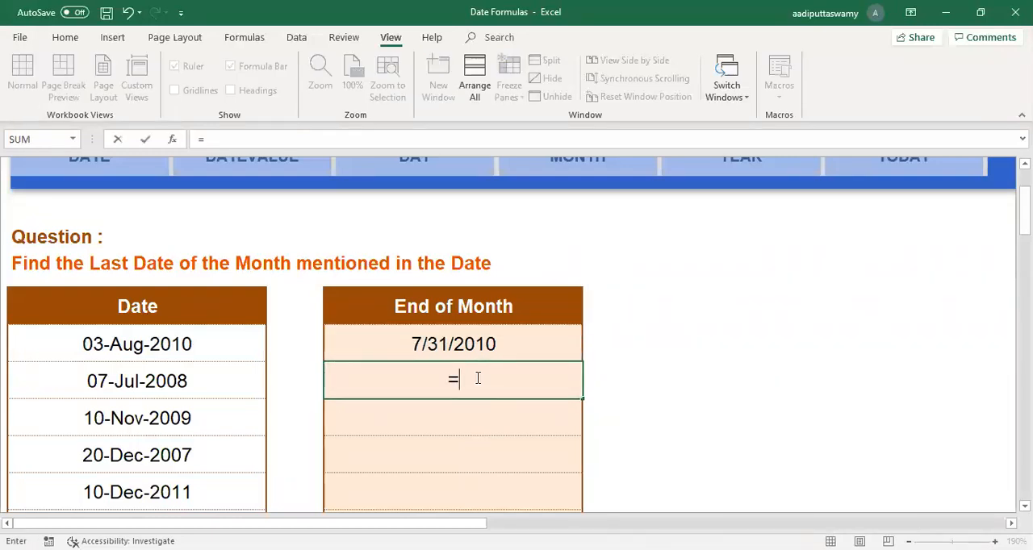
{"action": "type", "text": "eo"}
{"action": "key", "text": "Tab"}
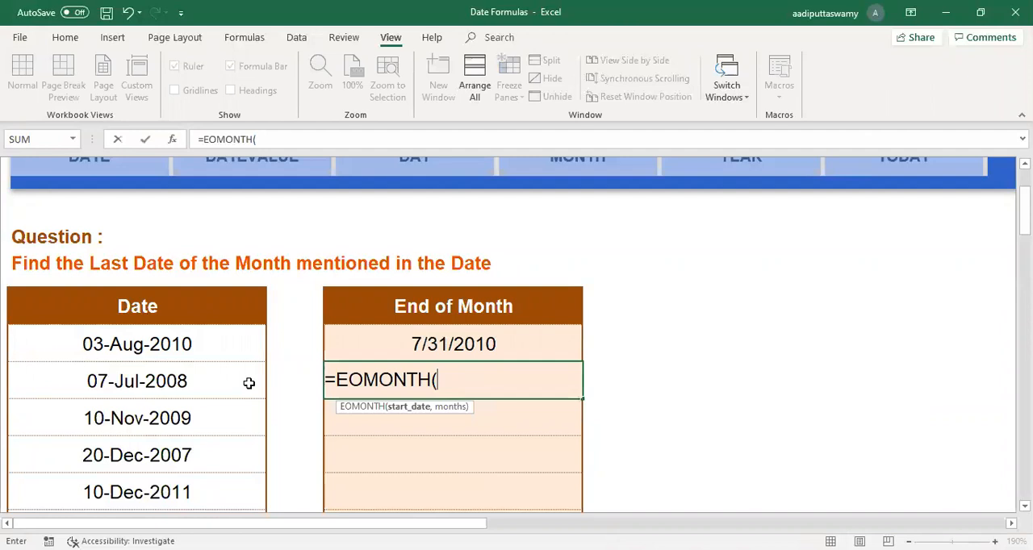
{"action": "left_click", "coordinate": [249, 383]}
{"action": "type", "text": ",-1"}
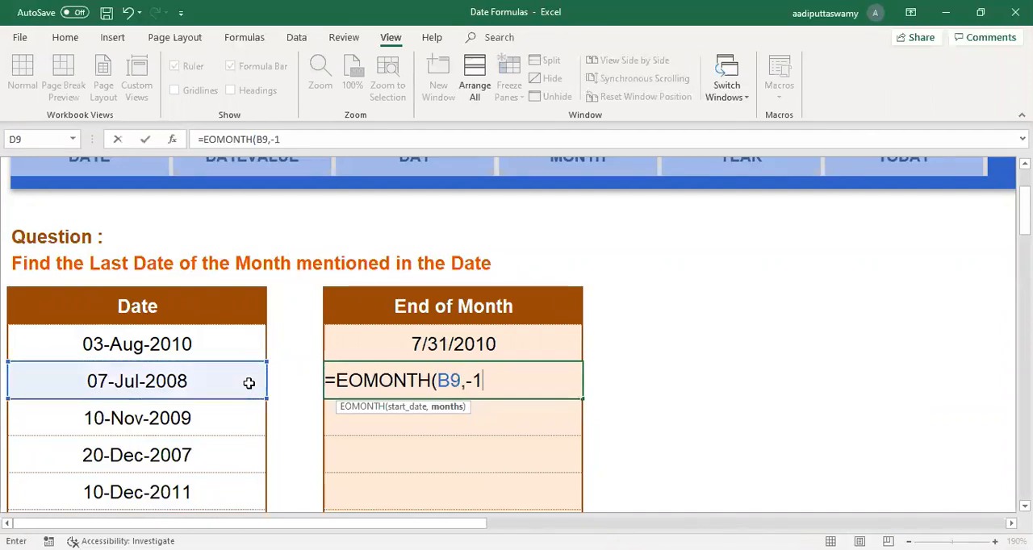
{"action": "key", "text": "Return"}
Step: Extend the D9 formula to =EOMONTH(B9,-1)+1 to return the first day of the month
{"action": "left_click", "coordinate": [522, 388]}
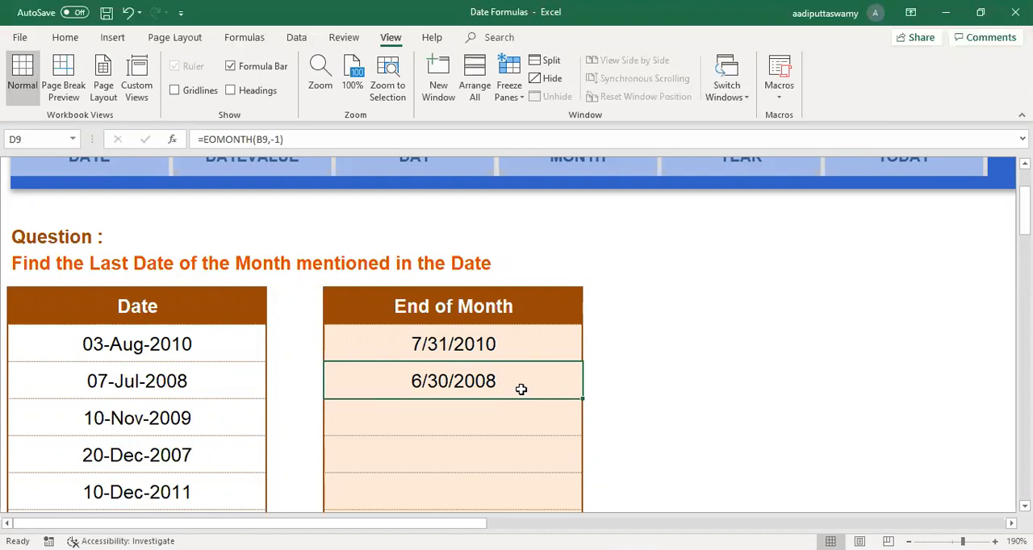
{"action": "double_click", "coordinate": [522, 389]}
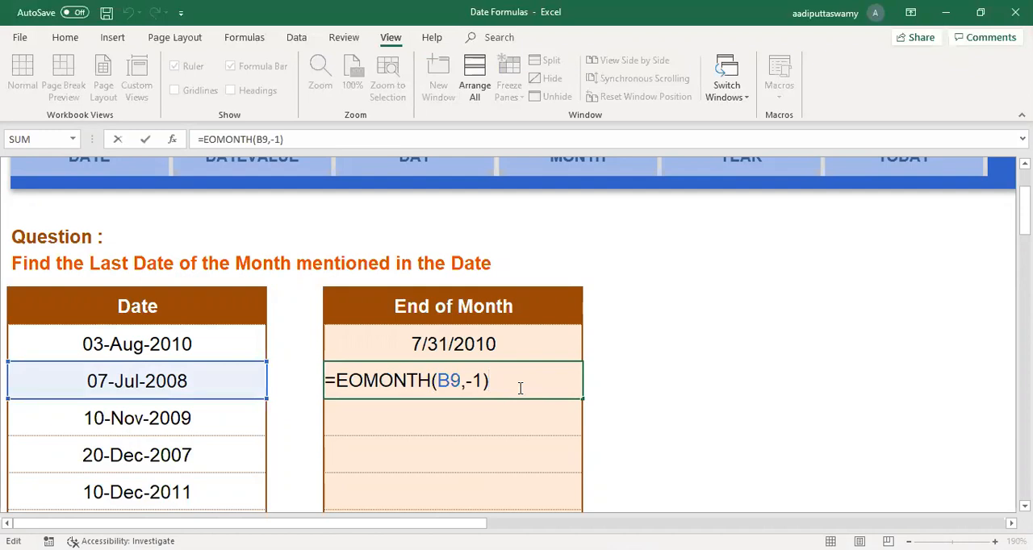
{"action": "type", "text": "+1"}
{"action": "key", "text": "Return"}
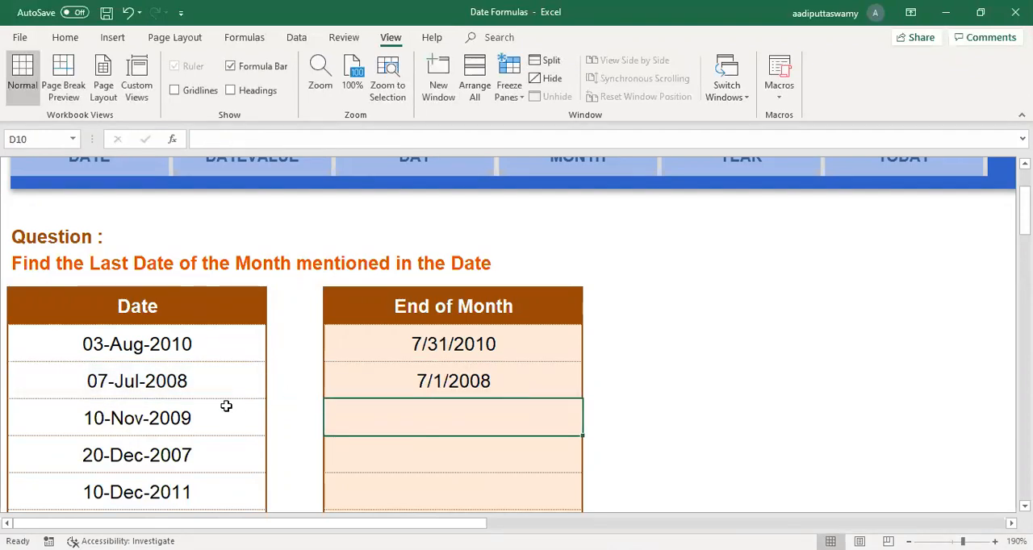
Step: Review the EOMONTH part and the +1 in the D9 formula, and fill it down to D11
{"action": "double_click", "coordinate": [465, 385]}
{"action": "left_click_drag", "start_coordinate": [488, 381], "coordinate": [335, 381]}
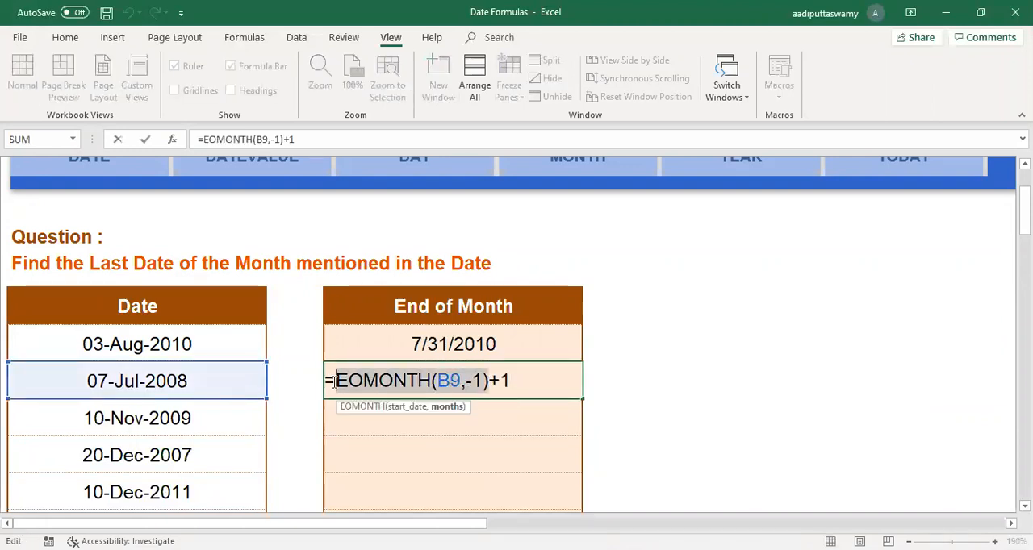
{"action": "left_click", "coordinate": [501, 379]}
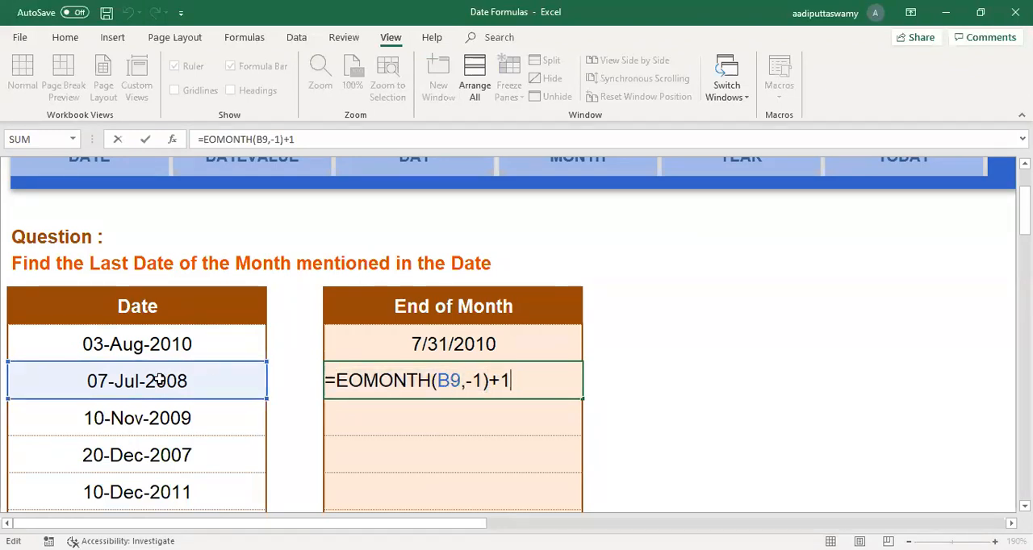
{"action": "key", "text": "Return"}
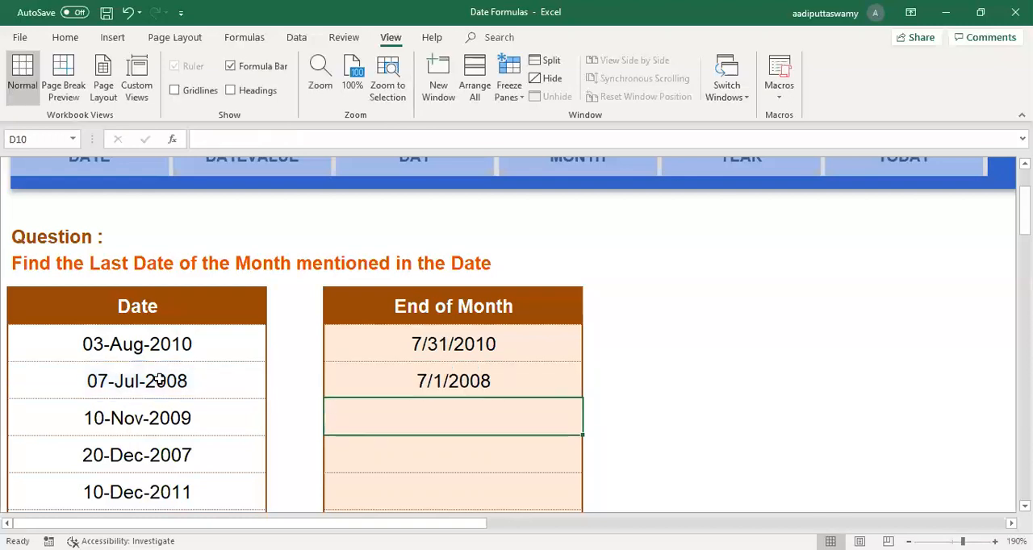
{"action": "left_click", "coordinate": [439, 381]}
{"action": "left_click_drag", "start_coordinate": [583, 399], "coordinate": [581, 474]}
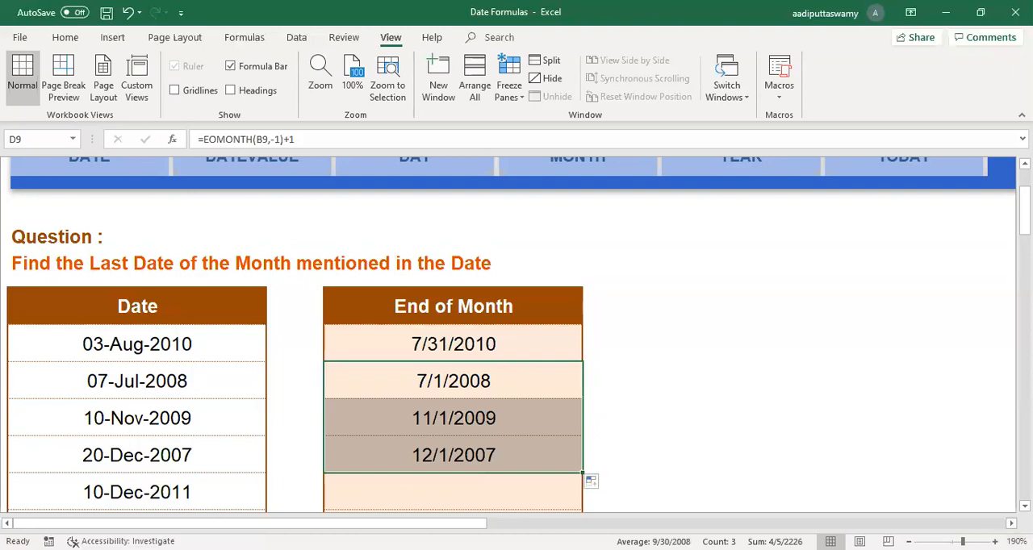
Step: Go to the TIME sheet and look over the Hour, Minute and Second columns beside the empty Time column
{"action": "scroll", "coordinate": [773, 467], "scroll_direction": "right", "scroll_amount": 10}
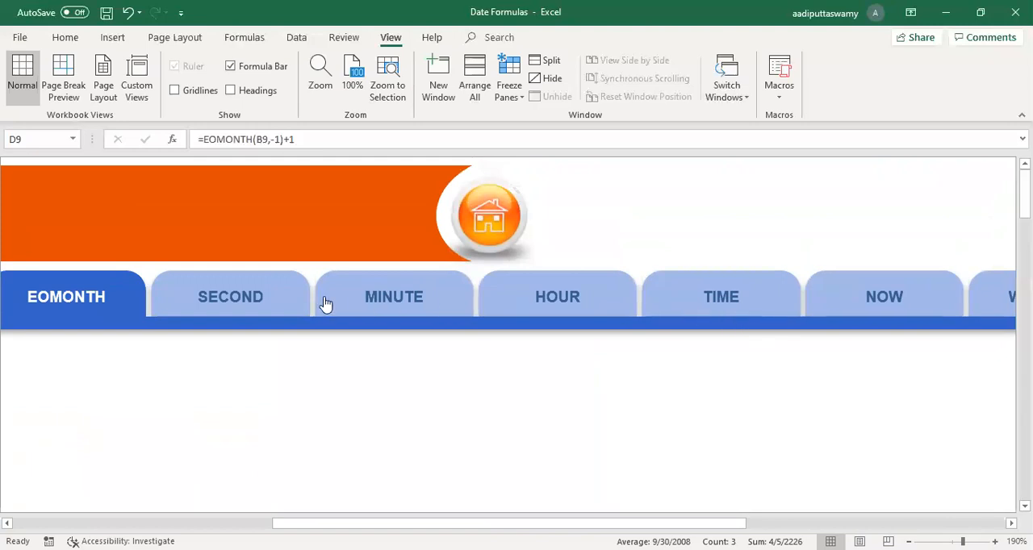
{"action": "left_click", "coordinate": [726, 305]}
{"action": "left_click", "coordinate": [405, 334]}
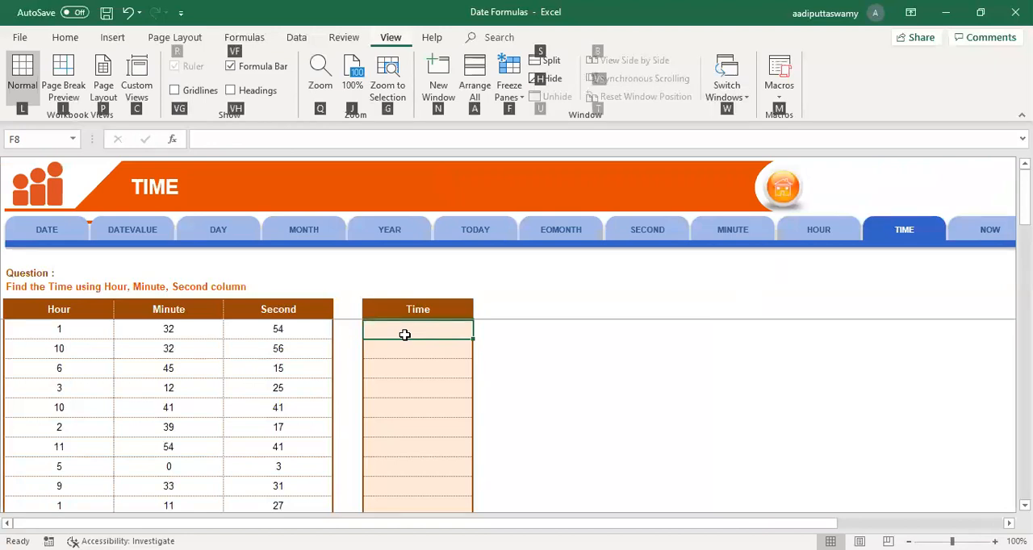
{"action": "scroll", "coordinate": [491, 408], "scroll_direction": "up", "scroll_amount": 3, "text": "ctrl"}
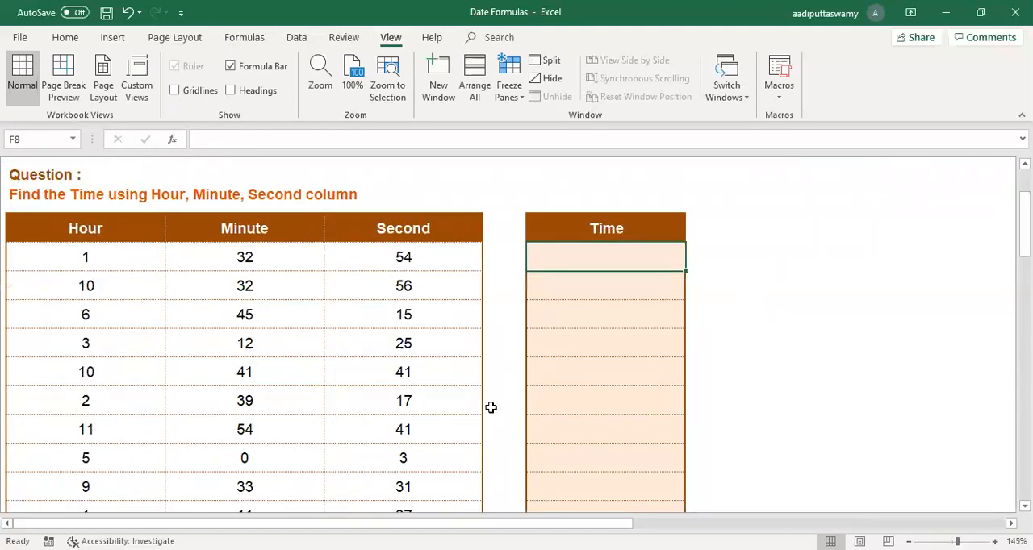
{"action": "left_click", "coordinate": [94, 231]}
{"action": "left_click", "coordinate": [219, 231]}
{"action": "left_click", "coordinate": [376, 224]}
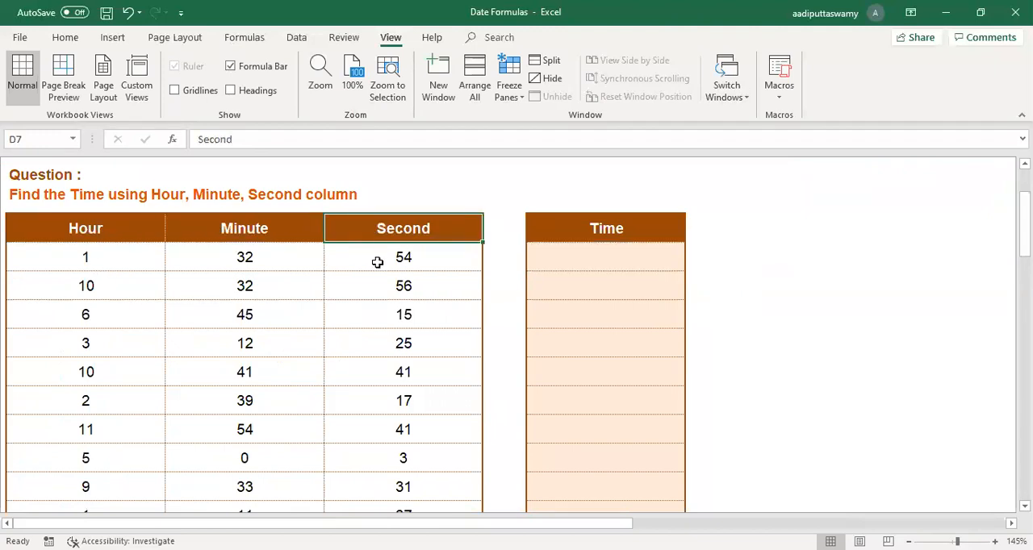
Step: Enter the formula =TIME(B8,C8,D8) in F8, the first cell of the Time column
{"action": "left_click", "coordinate": [582, 260]}
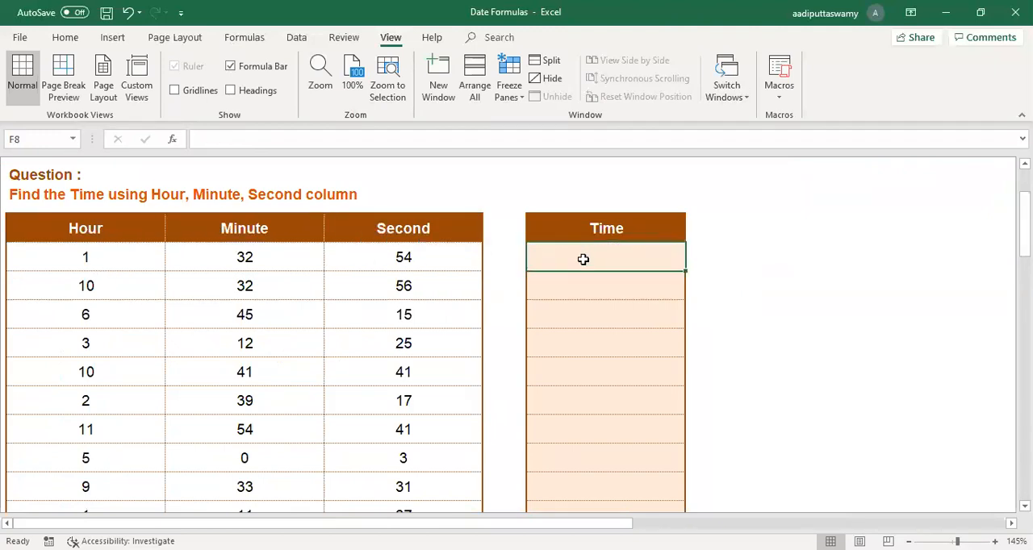
{"action": "type", "text": "="}
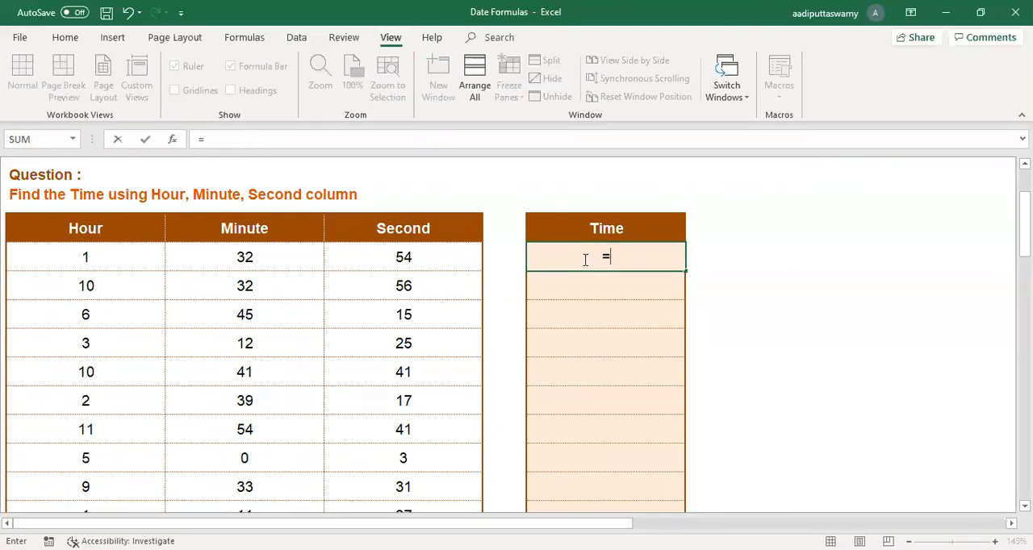
{"action": "type", "text": "TIME("}
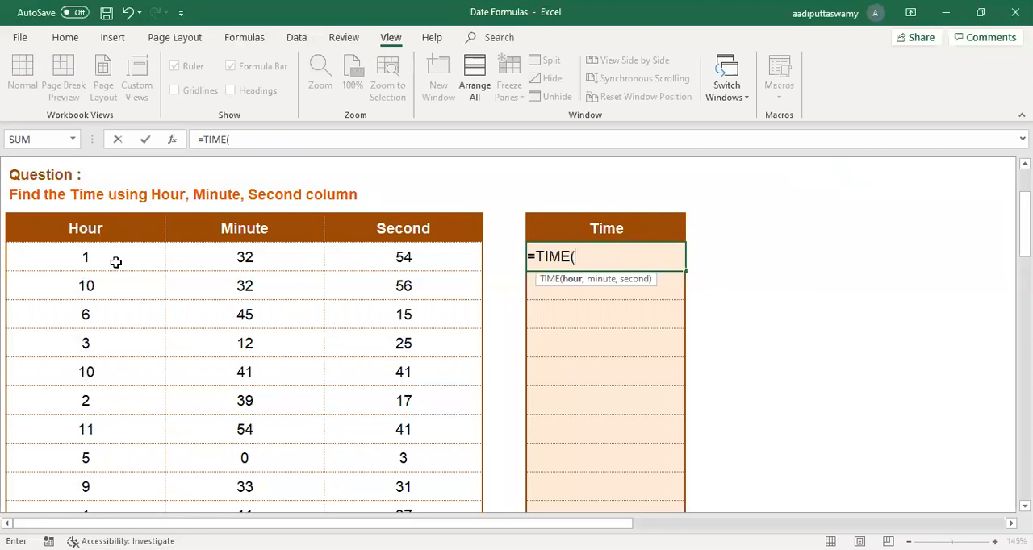
{"action": "left_click", "coordinate": [115, 262]}
{"action": "type", "text": ","}
{"action": "left_click", "coordinate": [283, 241]}
{"action": "left_click", "coordinate": [314, 260]}
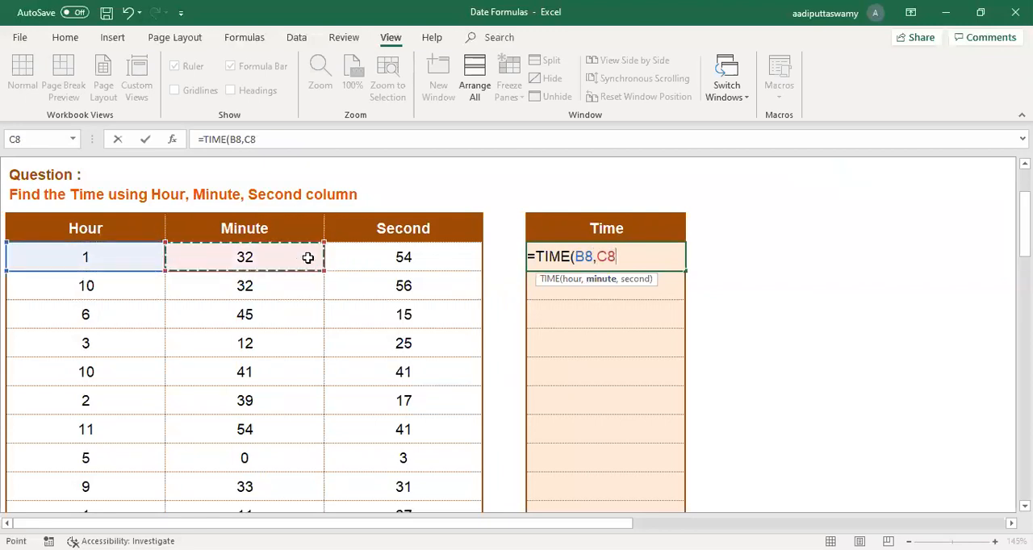
{"action": "type", "text": ","}
{"action": "left_click", "coordinate": [423, 260]}
{"action": "type", "text": ")"}
{"action": "key", "text": "Return"}
Step: Apply the custom number format h:mm:ss AM/PM to the time in F8 so it includes seconds
{"action": "left_click", "coordinate": [575, 262]}
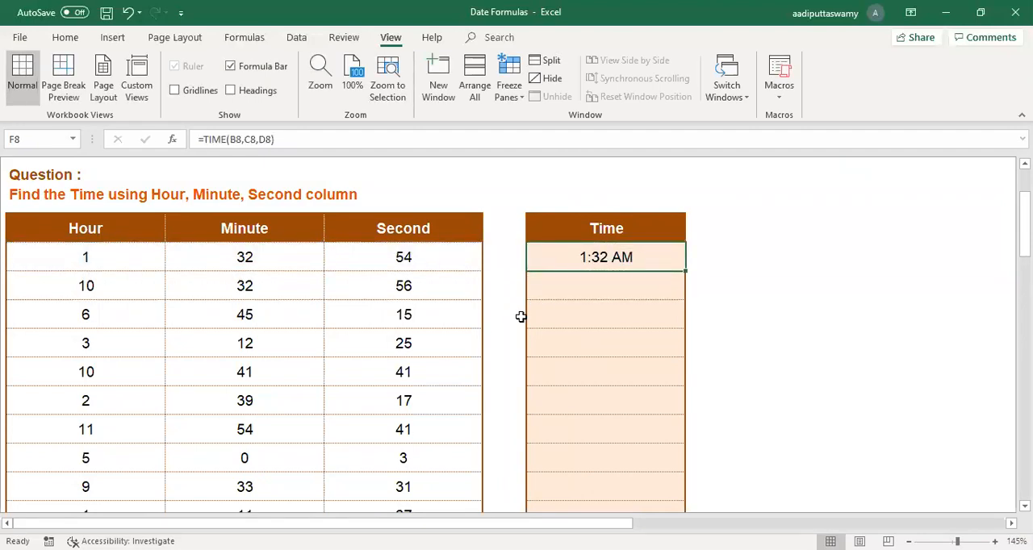
{"action": "key", "text": "ctrl+1"}
{"action": "left_click", "coordinate": [449, 295]}
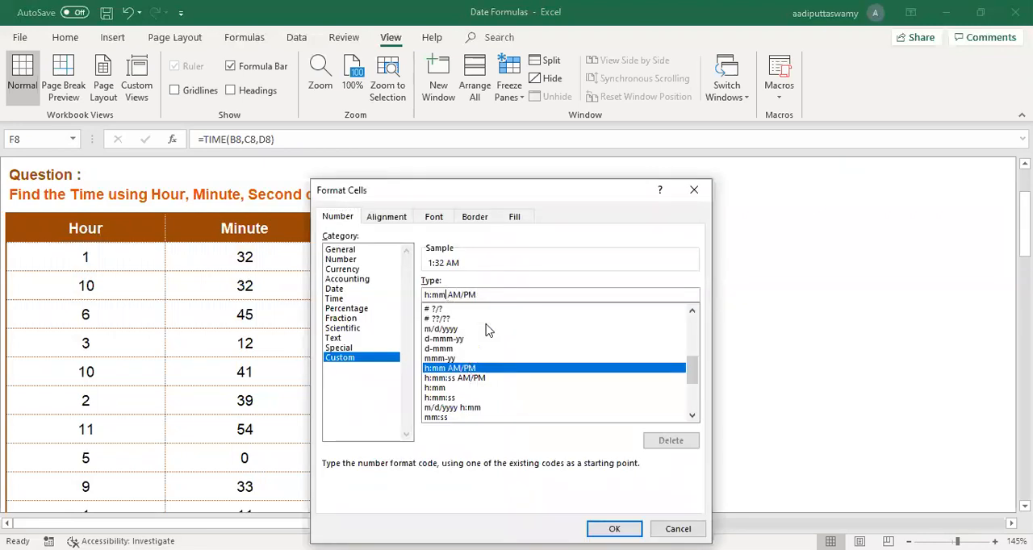
{"action": "type", "text": ":ss"}
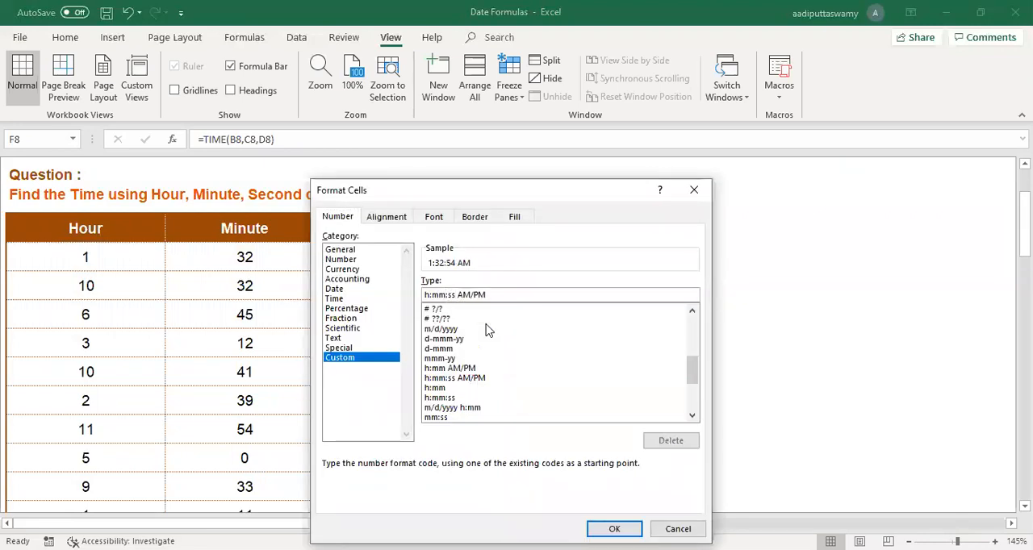
{"action": "left_click", "coordinate": [614, 528]}
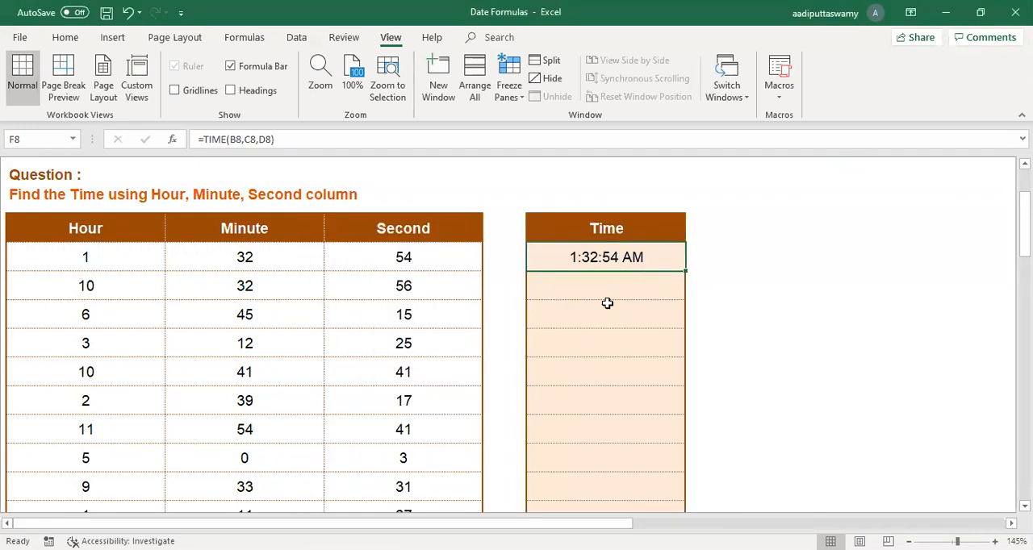
Step: Review the Hour, Minute and Second columns that supply the arguments of the TIME formula
{"action": "scroll", "coordinate": [607, 302], "scroll_direction": "up", "scroll_amount": 2}
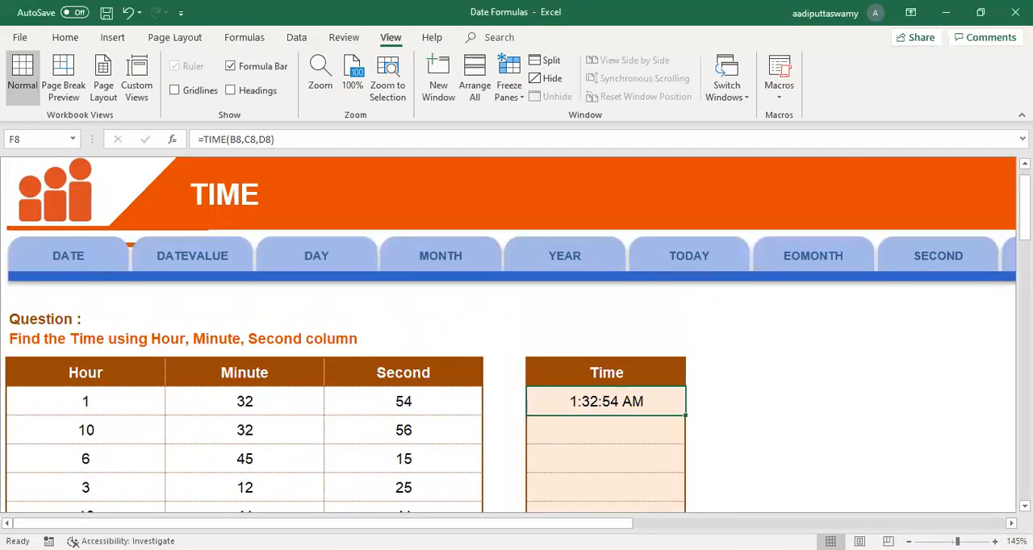
{"action": "scroll", "coordinate": [469, 420], "scroll_direction": "right", "scroll_amount": 1}
{"action": "left_click", "coordinate": [85, 371]}
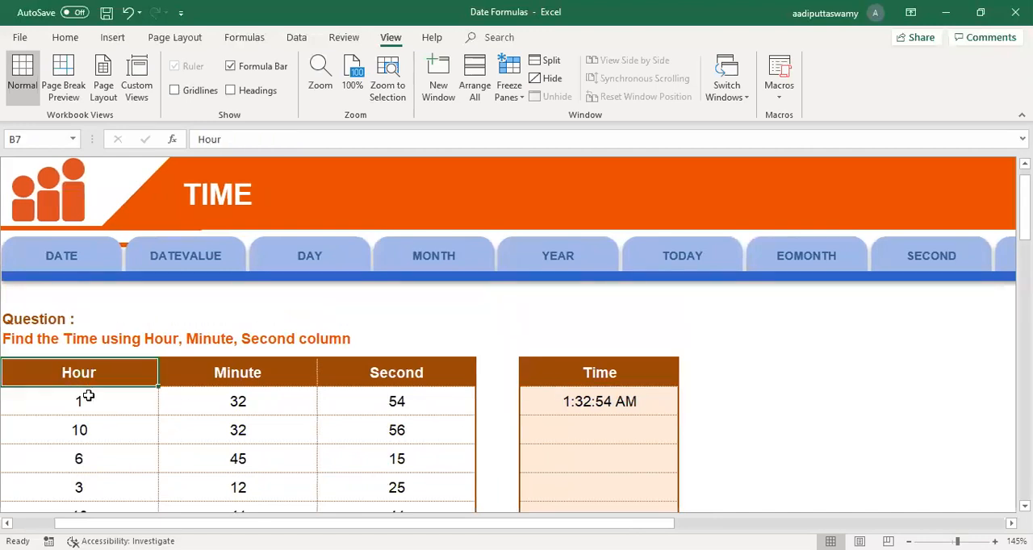
{"action": "left_click_drag", "start_coordinate": [89, 395], "coordinate": [81, 429]}
{"action": "left_click_drag", "start_coordinate": [223, 374], "coordinate": [224, 428]}
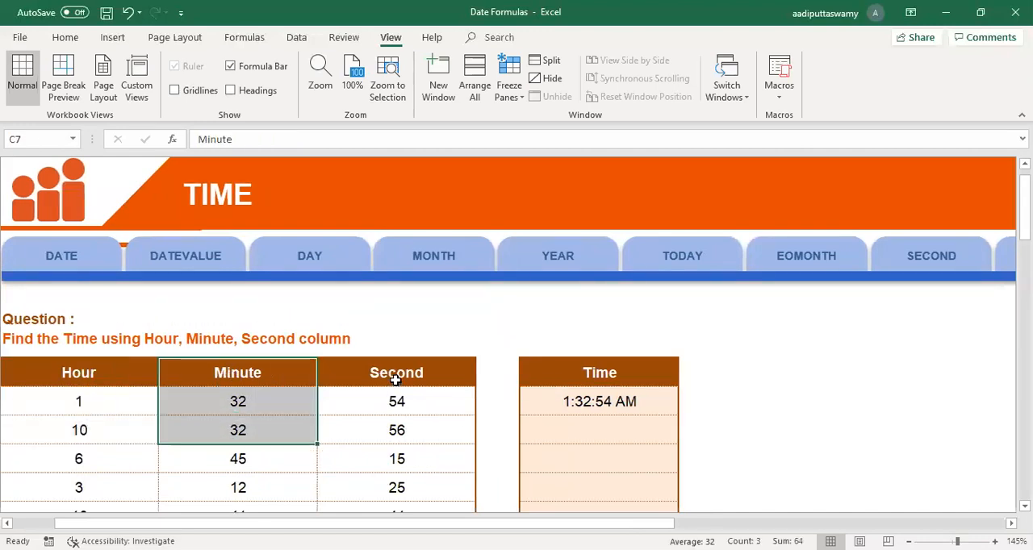
{"action": "left_click_drag", "start_coordinate": [396, 379], "coordinate": [416, 428]}
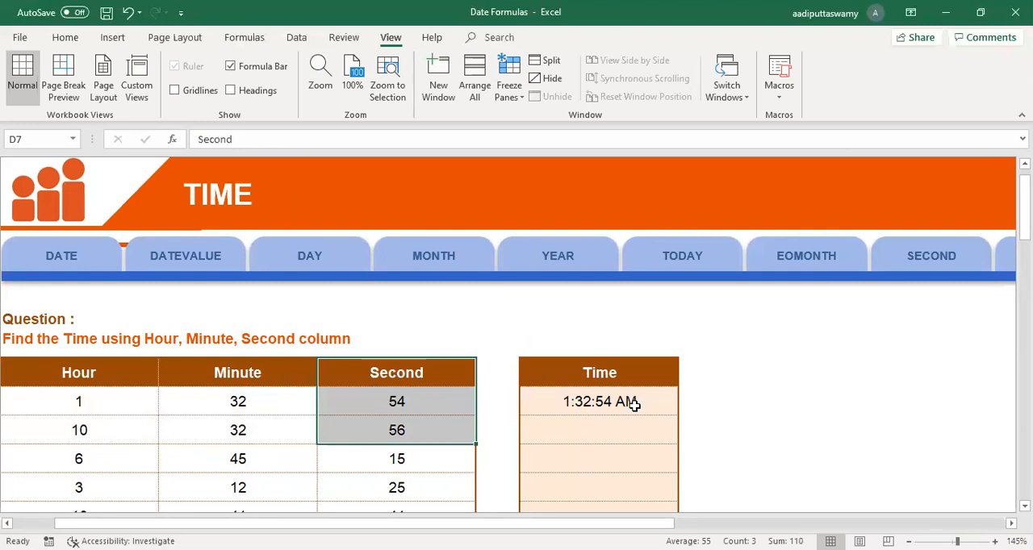
Step: Go to the HOUR sheet and enter =HOUR(B8) in D8 for the first time in the list
{"action": "scroll", "coordinate": [650, 415], "scroll_direction": "right", "scroll_amount": 5}
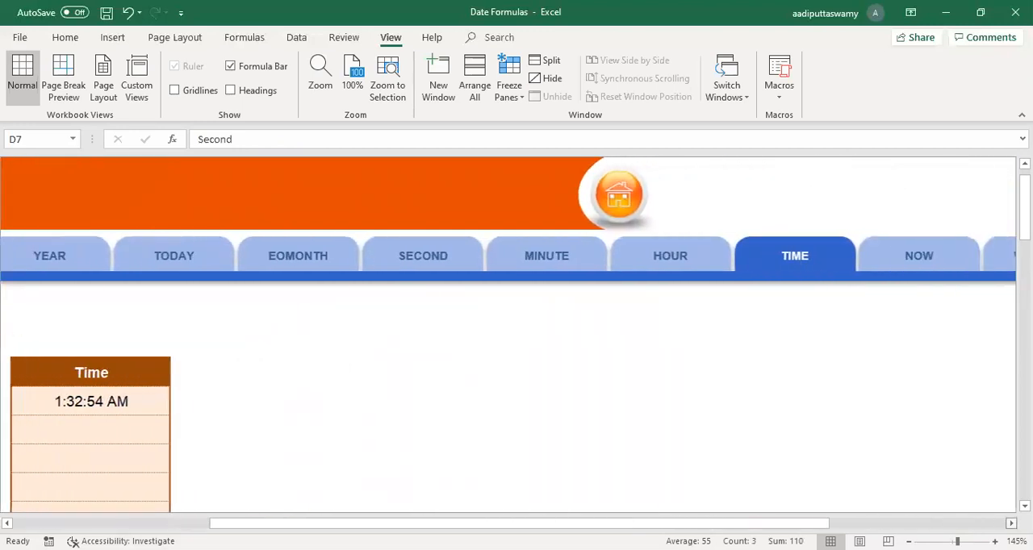
{"action": "scroll", "coordinate": [619, 388], "scroll_direction": "right", "scroll_amount": 2}
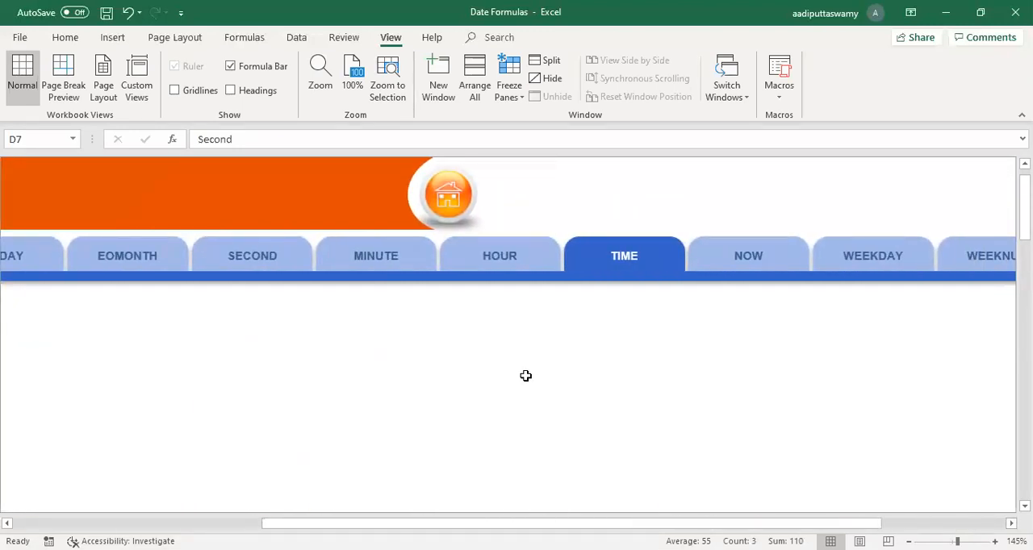
{"action": "left_click", "coordinate": [492, 258]}
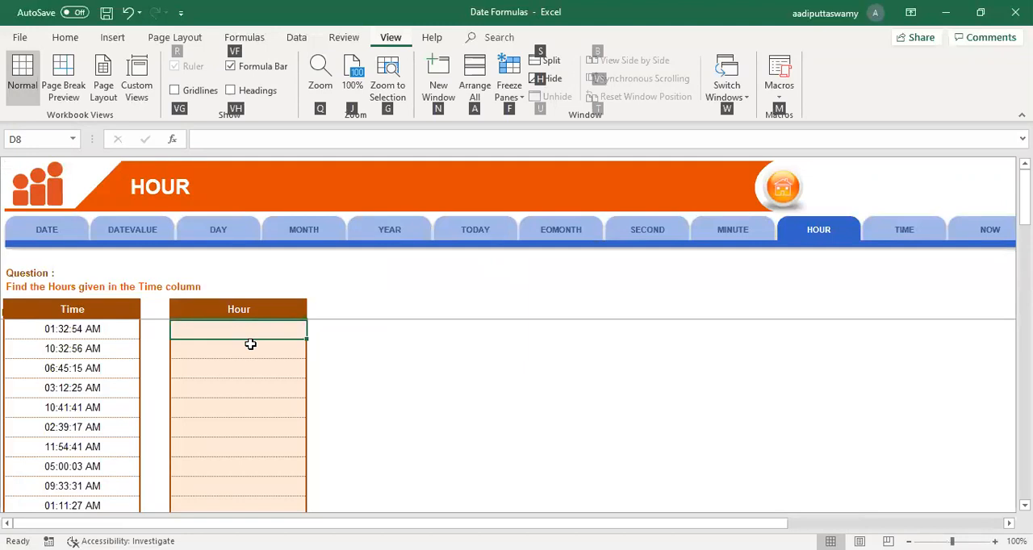
{"action": "scroll", "coordinate": [436, 389], "scroll_direction": "up", "scroll_amount": 6}
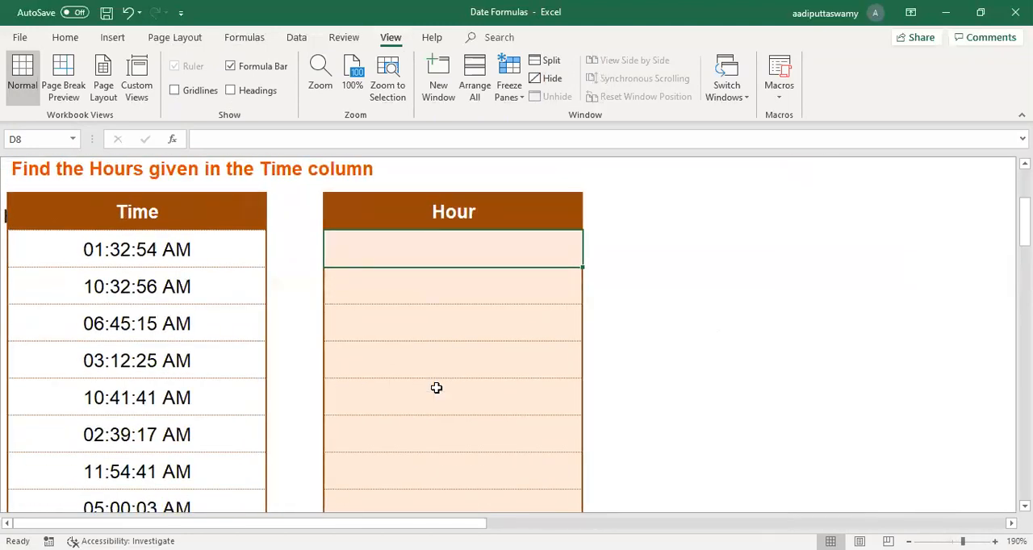
{"action": "type", "text": "=h"}
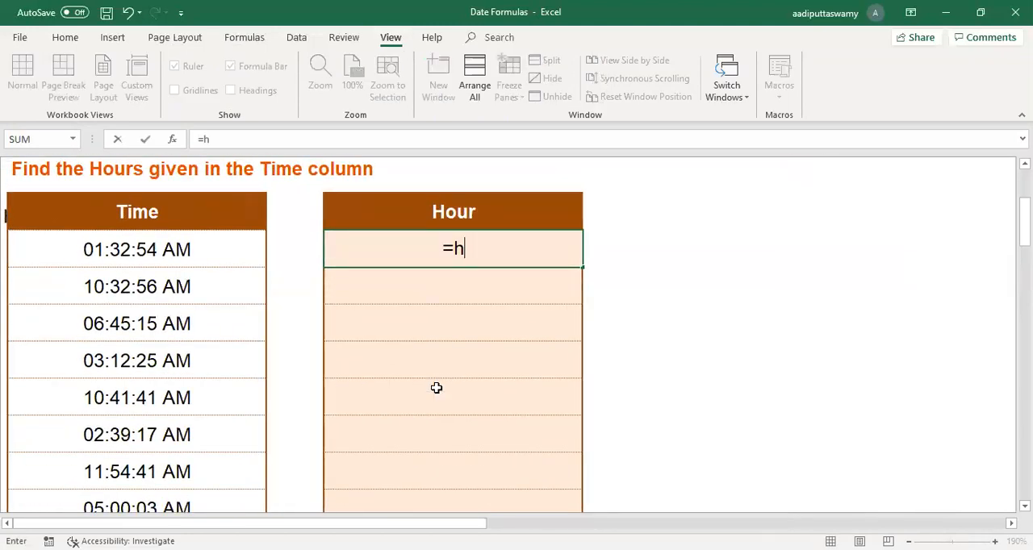
{"action": "key", "text": "Tab"}
{"action": "left_click", "coordinate": [179, 253]}
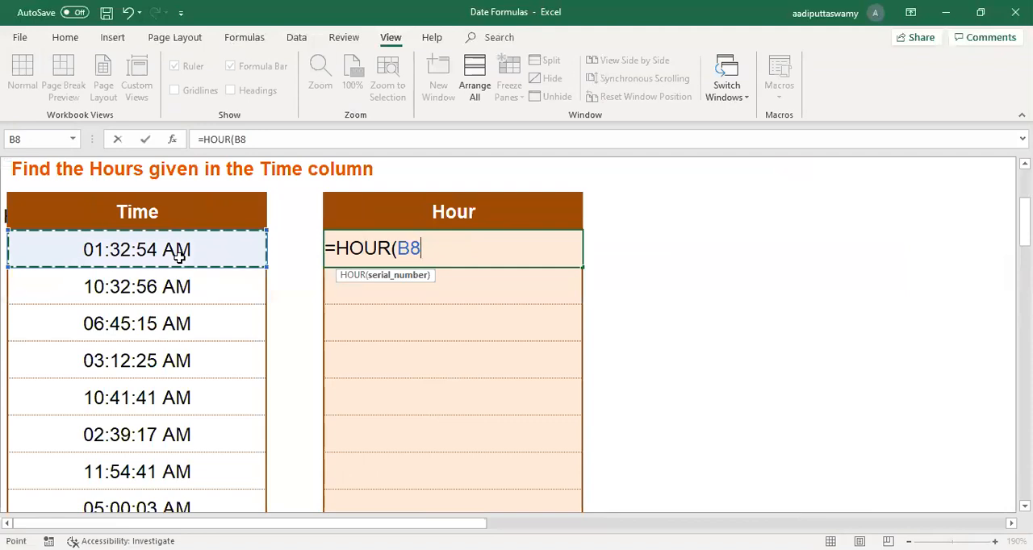
{"action": "key", "text": "Return"}
Step: Enter the formula =MINUTE(B9) in D9 to extract the minutes of the second time
{"action": "type", "text": "="}
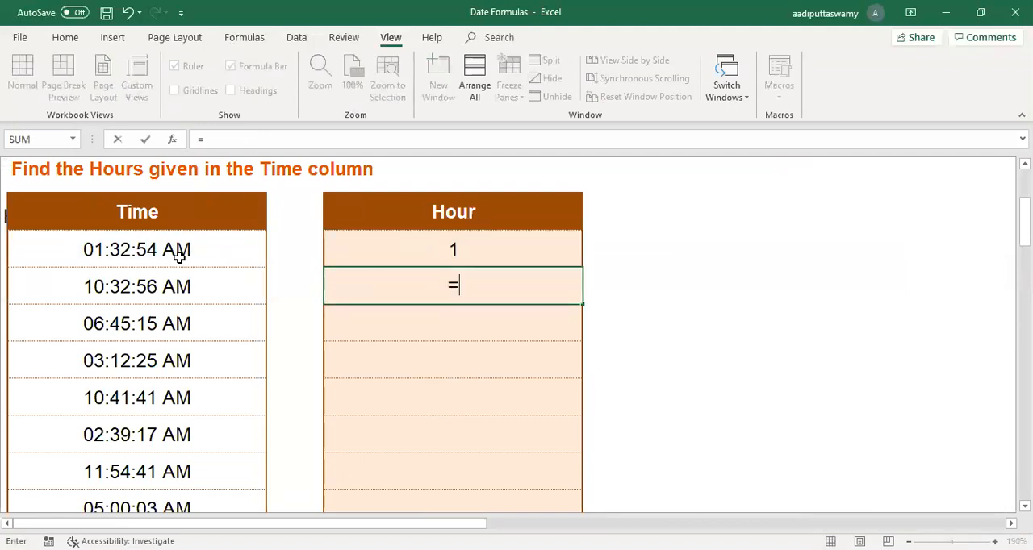
{"action": "type", "text": "minu"}
{"action": "key", "text": "Tab"}
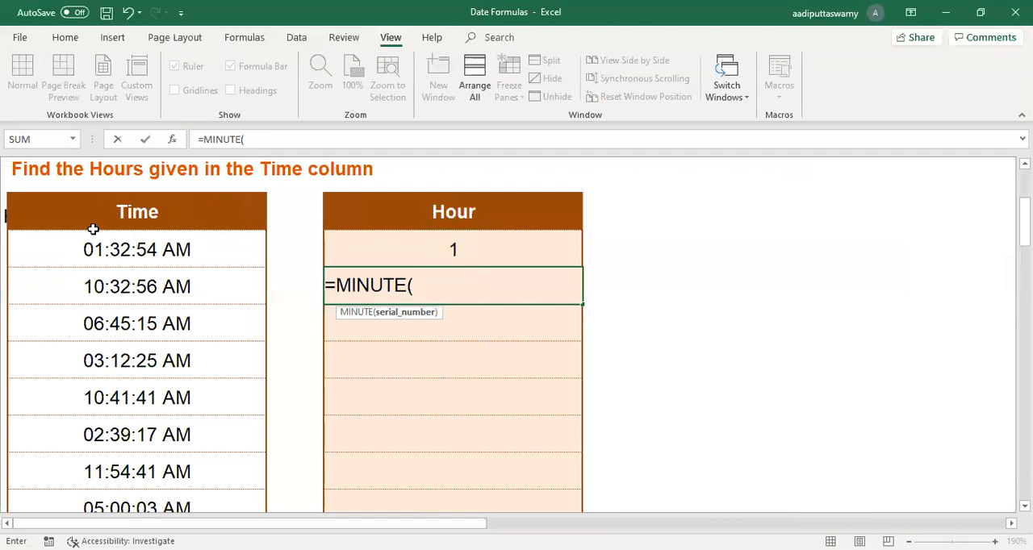
{"action": "left_click", "coordinate": [106, 285]}
{"action": "key", "text": "Return"}
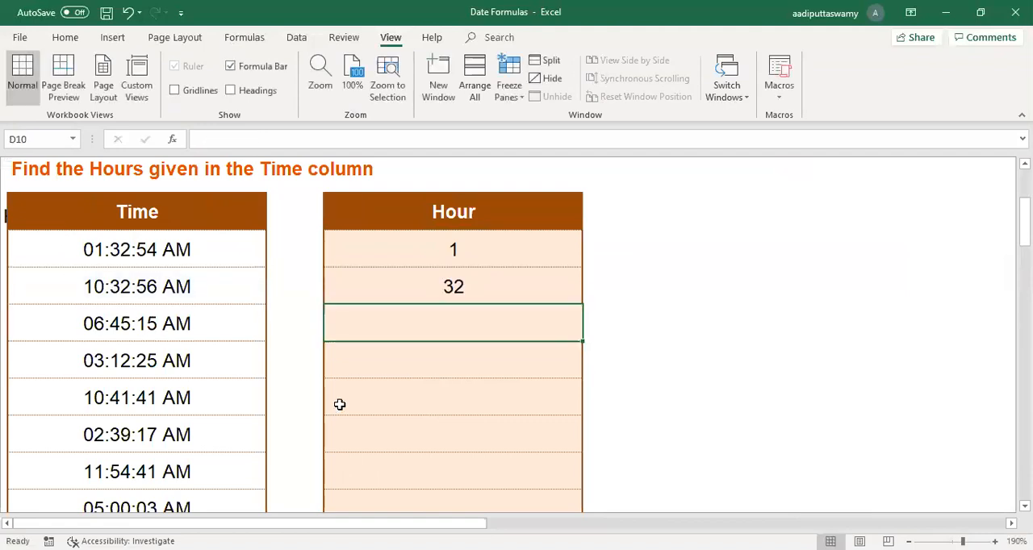
Step: Enter the formula =SECOND(B10) in D10 to extract the seconds of the third time
{"action": "type", "text": "=sec"}
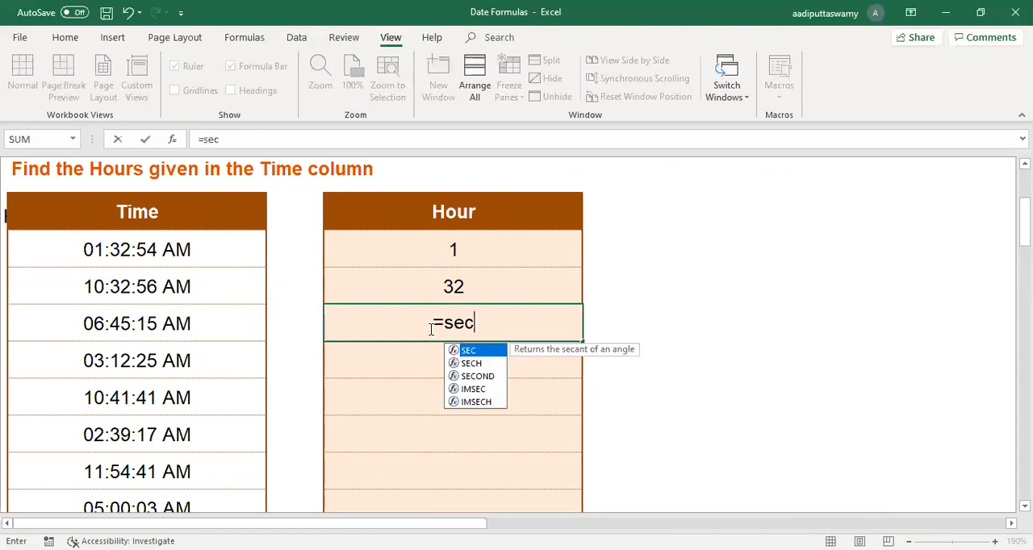
{"action": "type", "text": "o"}
{"action": "key", "text": "Tab"}
{"action": "left_click", "coordinate": [205, 318]}
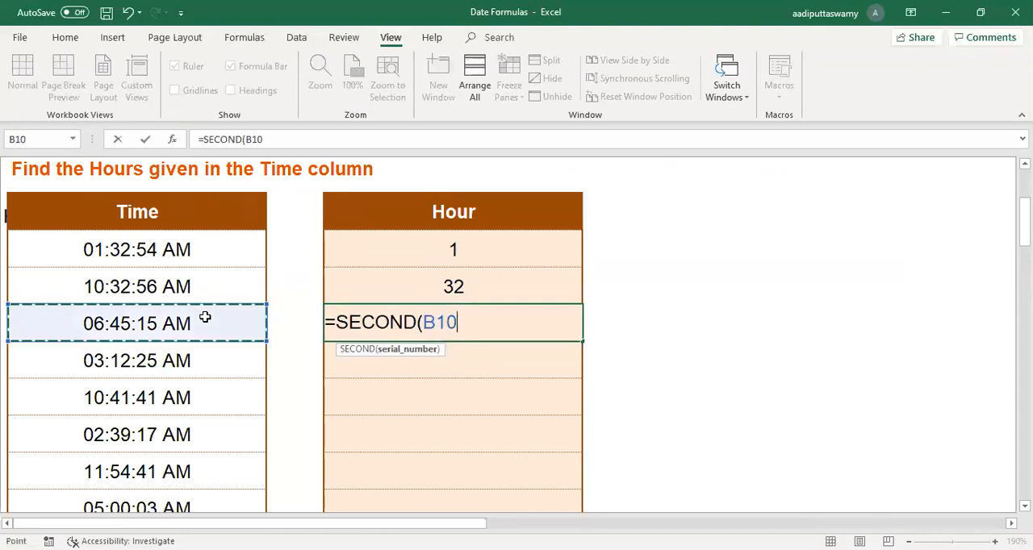
{"action": "key", "text": "Return"}
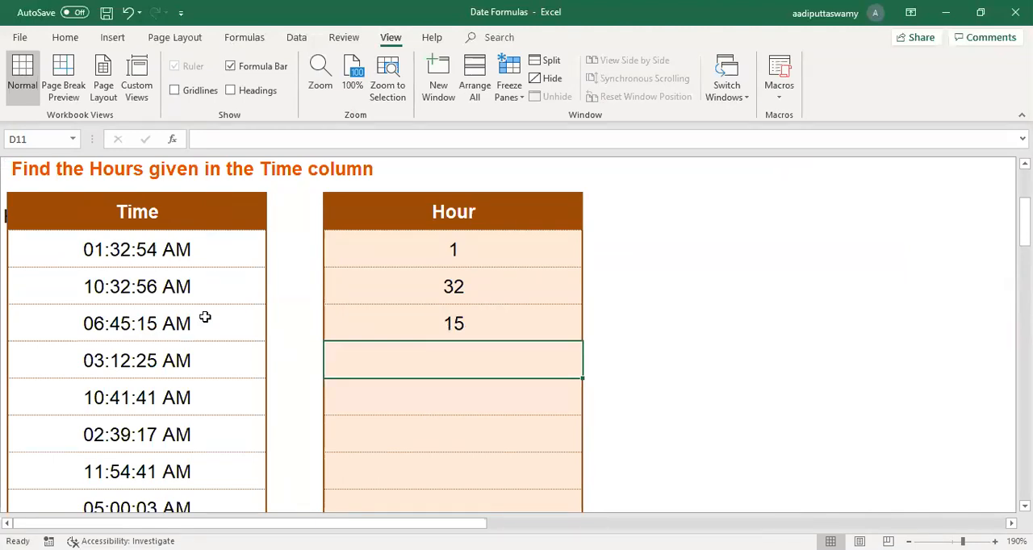
Step: Combine the extracted hour, minute and second by entering =TIME(D8,D9,D10) in D11
{"action": "left_click_drag", "start_coordinate": [429, 249], "coordinate": [433, 308]}
{"action": "left_click", "coordinate": [440, 364]}
{"action": "type", "text": "="}
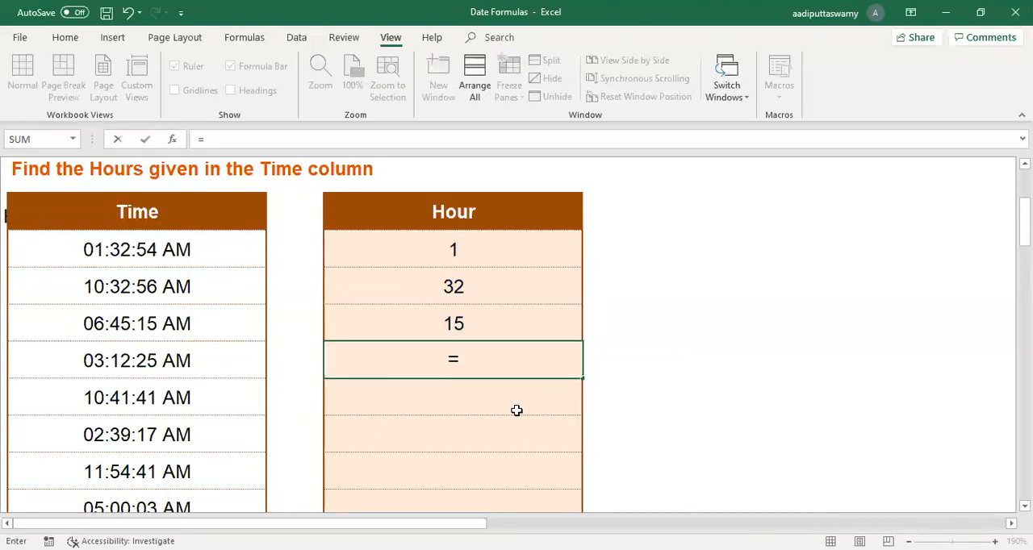
{"action": "type", "text": "TIME("}
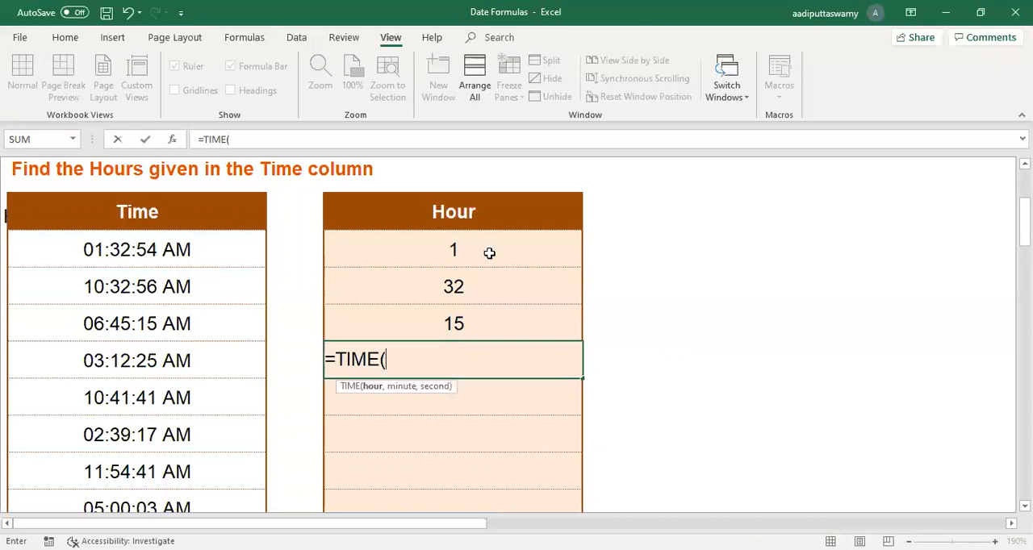
{"action": "left_click", "coordinate": [489, 253]}
{"action": "type", "text": ","}
{"action": "left_click", "coordinate": [491, 289]}
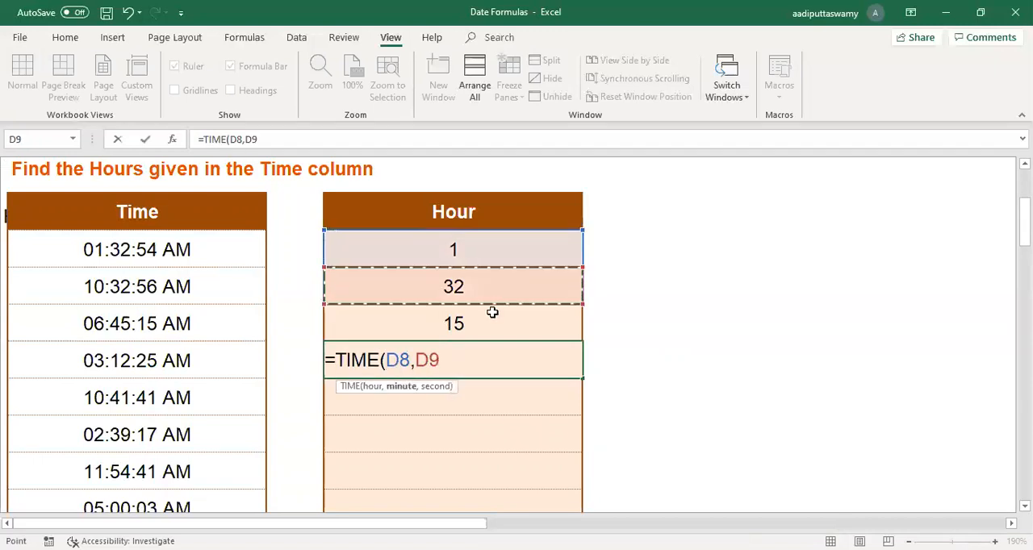
{"action": "type", "text": ","}
{"action": "left_click", "coordinate": [490, 337]}
{"action": "key", "text": "Return"}
{"action": "key", "text": "Up"}
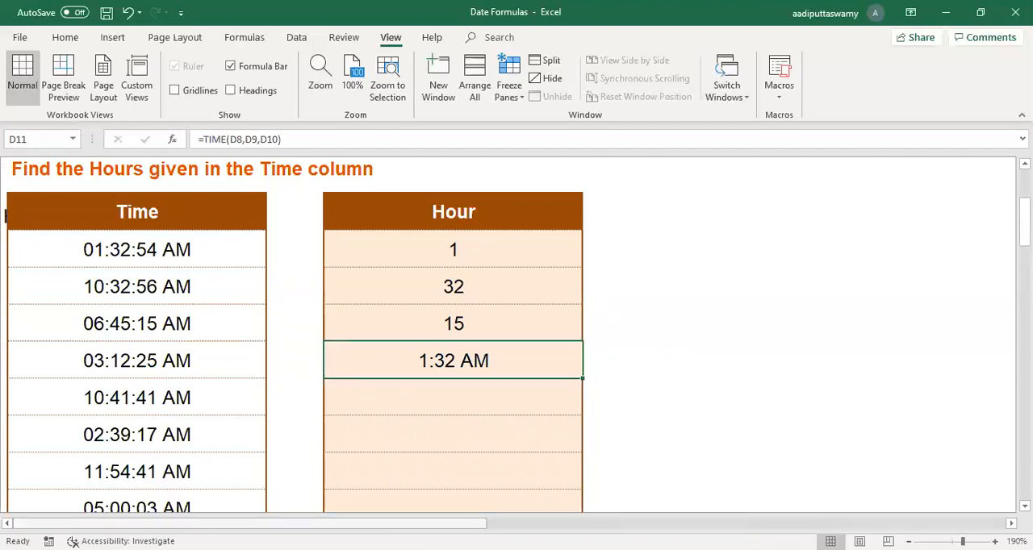
Step: Go to the NOW sheet and enter =NOW() in B8 under "What is the time now?"
{"action": "left_click_drag", "start_coordinate": [411, 524], "coordinate": [580, 524]}
{"action": "scroll", "coordinate": [633, 427], "scroll_direction": "up", "scroll_amount": 2}
{"action": "left_click_drag", "start_coordinate": [494, 524], "coordinate": [627, 524]}
{"action": "left_click", "coordinate": [736, 299]}
{"action": "left_click", "coordinate": [145, 328]}
{"action": "scroll", "coordinate": [307, 373], "scroll_direction": "up", "scroll_amount": 8, "text": "ctrl"}
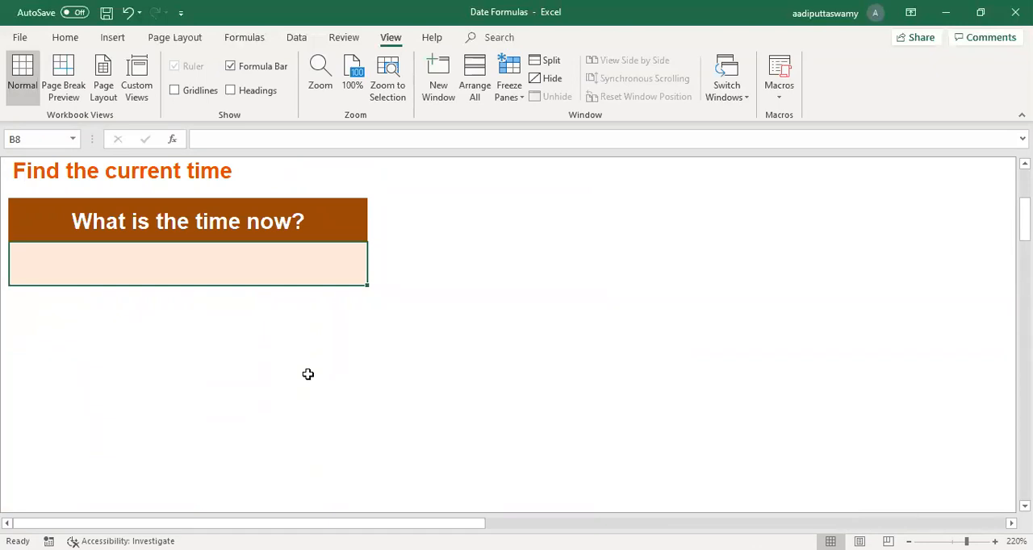
{"action": "type", "text": "="}
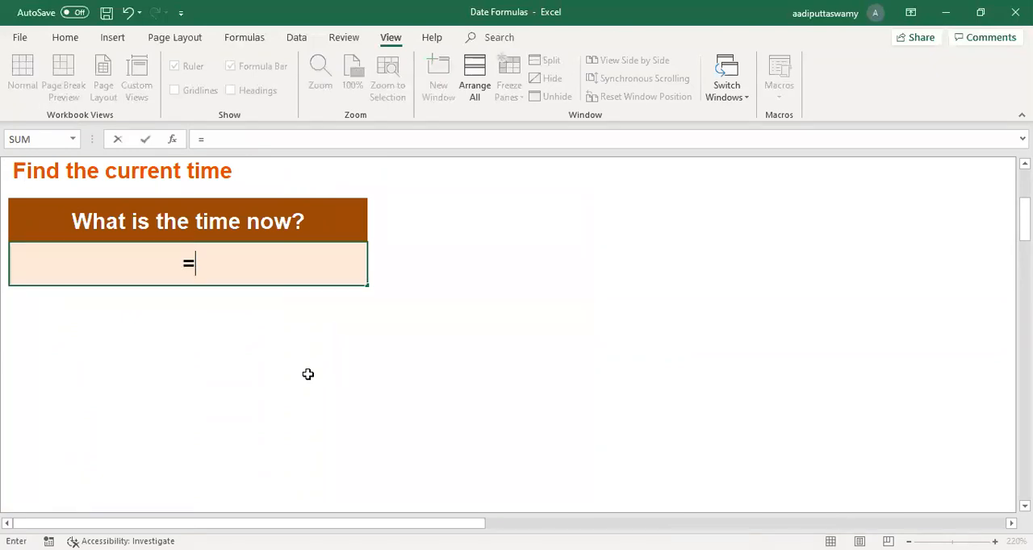
{"action": "type", "text": "now()"}
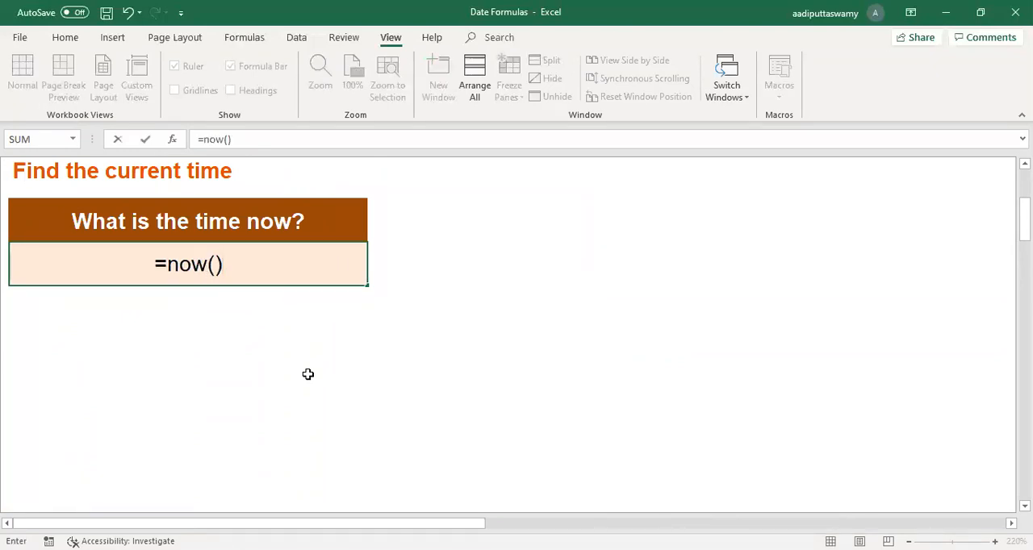
{"action": "key", "text": "Return"}
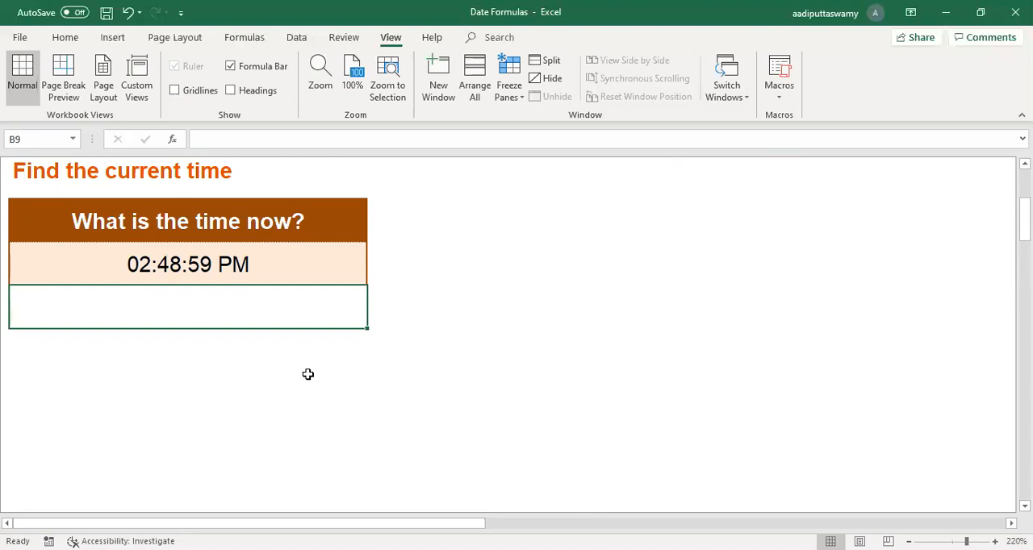
Step: Try to clear the empty cell B10 below the current time, and reselect the NOW formula cell B8
{"action": "key", "text": "Down"}
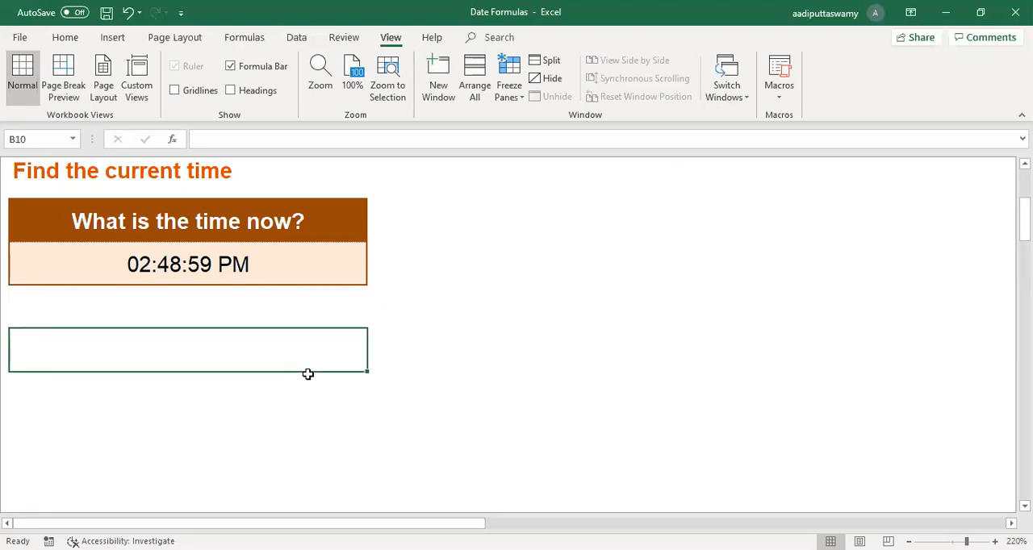
{"action": "key", "text": "Delete"}
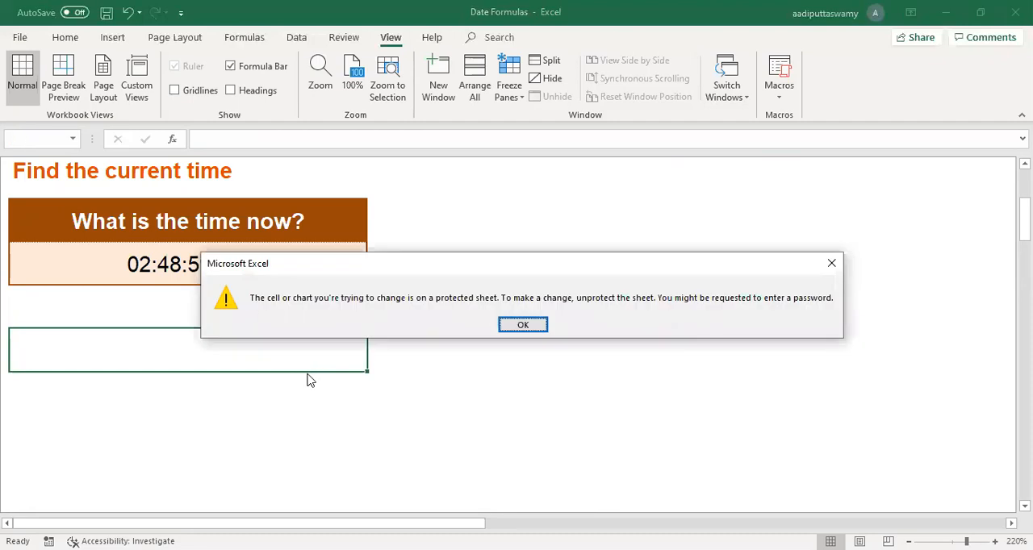
{"action": "key", "text": "Return"}
{"action": "left_click", "coordinate": [192, 267]}
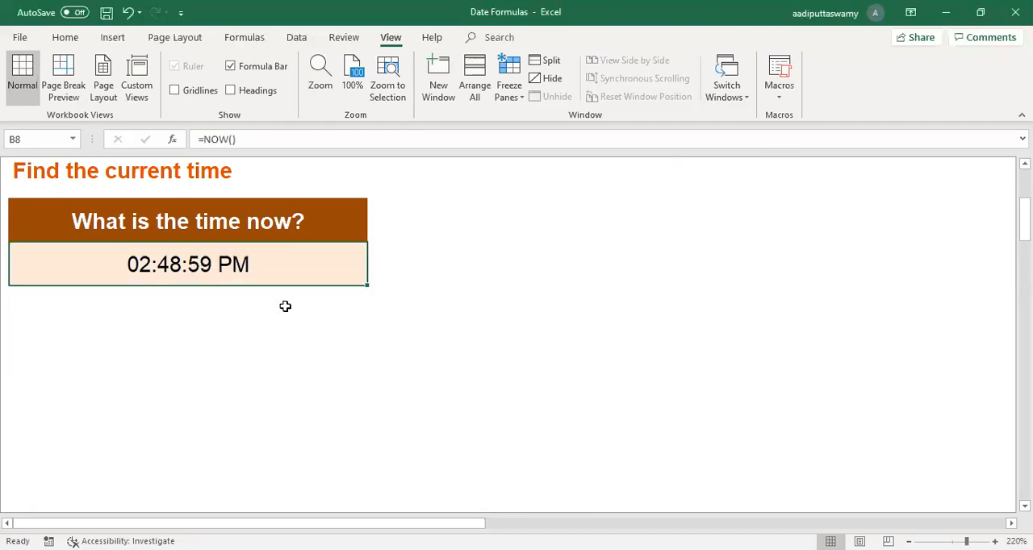
Step: Insert the current date as a static value in B8 and format the cell with the *3/14/2012 date type
{"action": "key", "text": "ctrl+semicolon"}
{"action": "key", "text": "Return"}
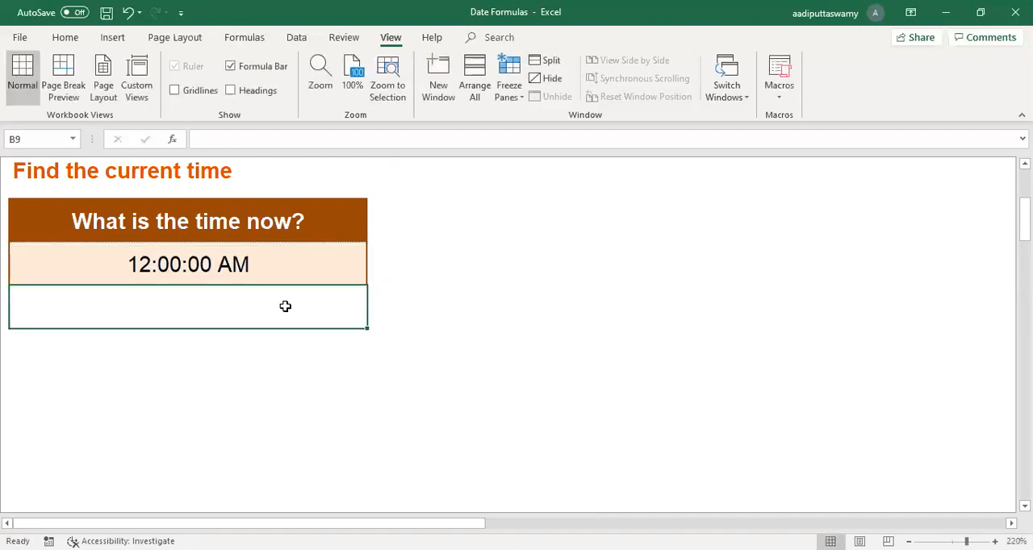
{"action": "key", "text": "Up"}
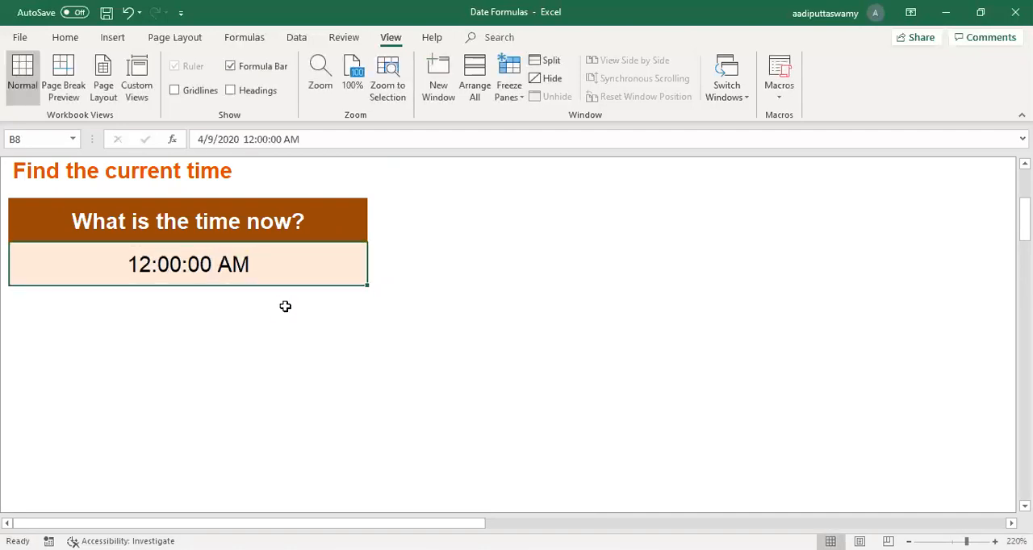
{"action": "key", "text": "ctrl+1"}
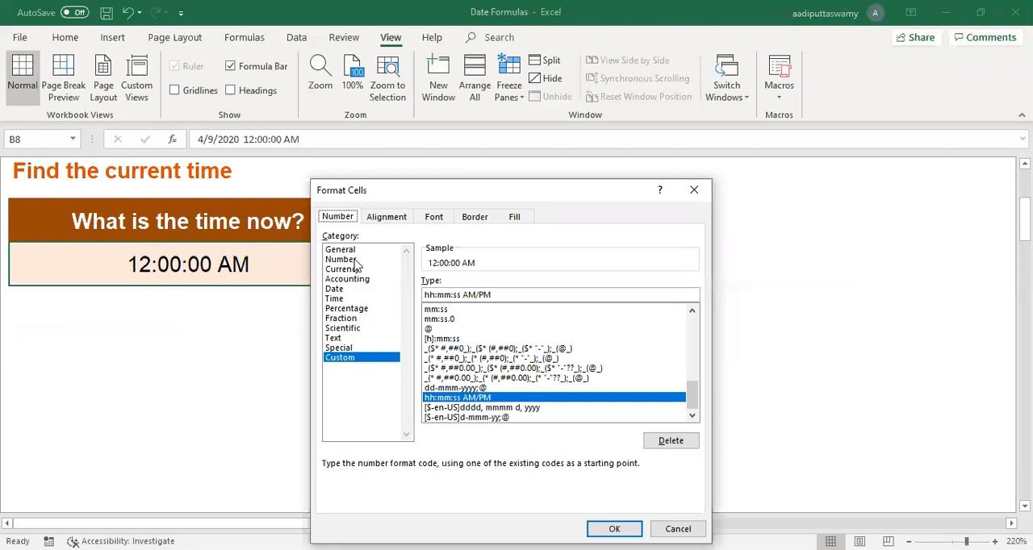
{"action": "left_click", "coordinate": [347, 289]}
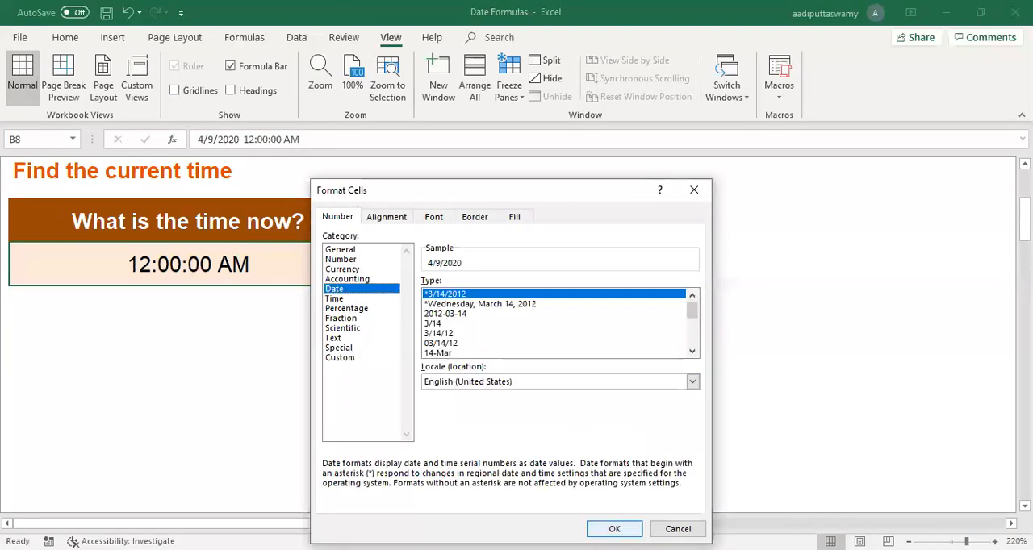
{"action": "key", "text": "Return"}
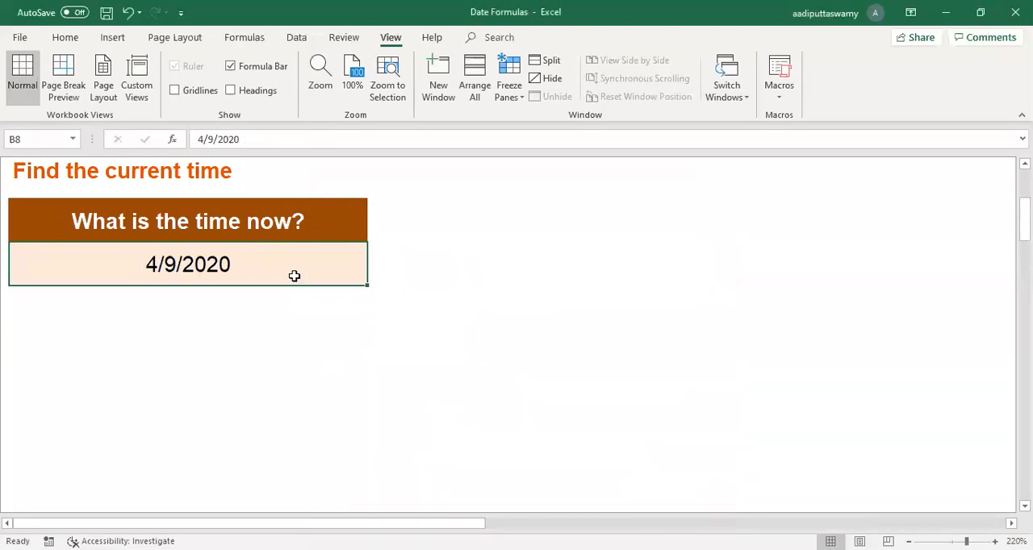
Step: Enter the current time as a static value in B8, inspect the cell's contents, and replace it with the static current date
{"action": "key", "text": "ctrl+shift+semicolon"}
{"action": "key", "text": "Return"}
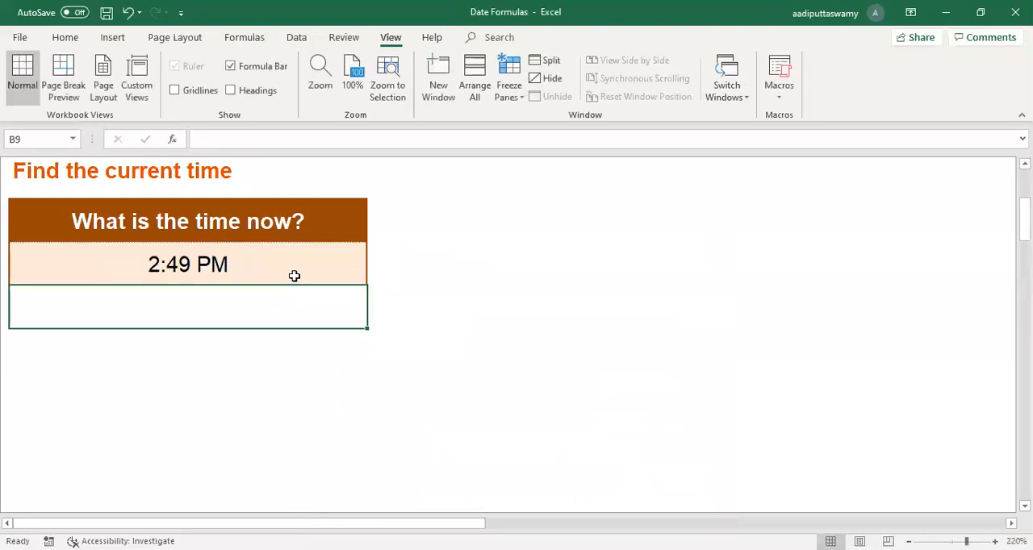
{"action": "left_click", "coordinate": [291, 268]}
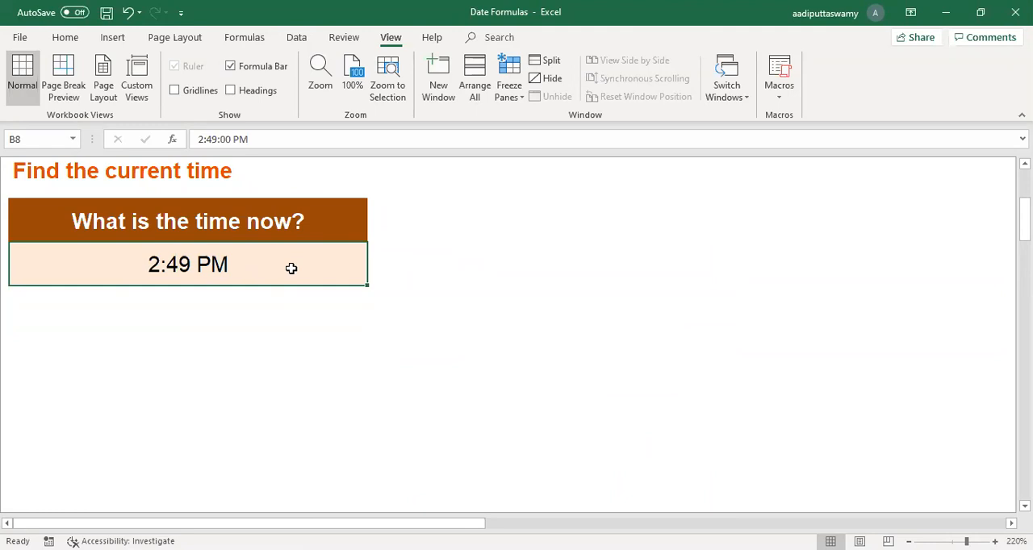
{"action": "double_click", "coordinate": [291, 268]}
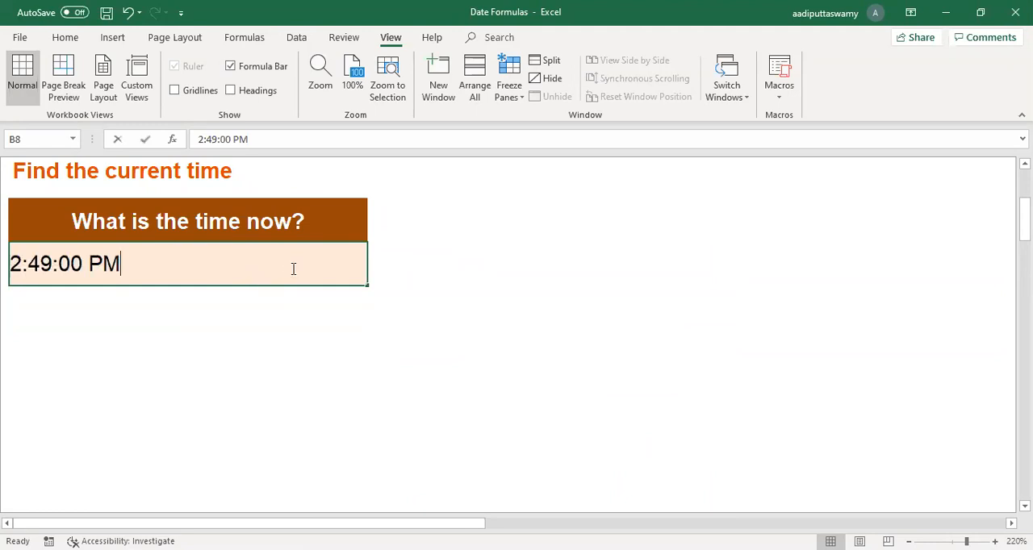
{"action": "left_click_drag", "start_coordinate": [159, 259], "coordinate": [7, 210]}
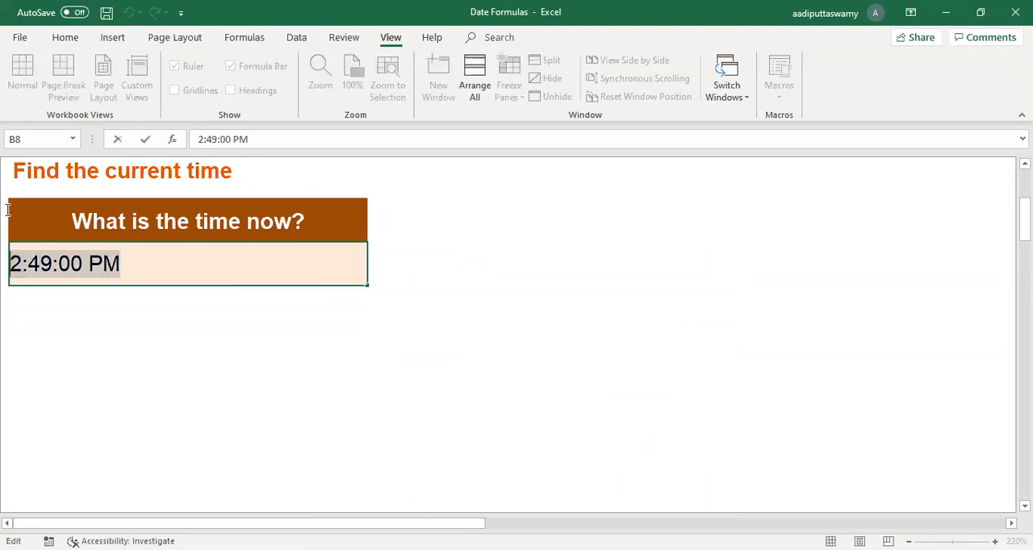
{"action": "key", "text": "Escape"}
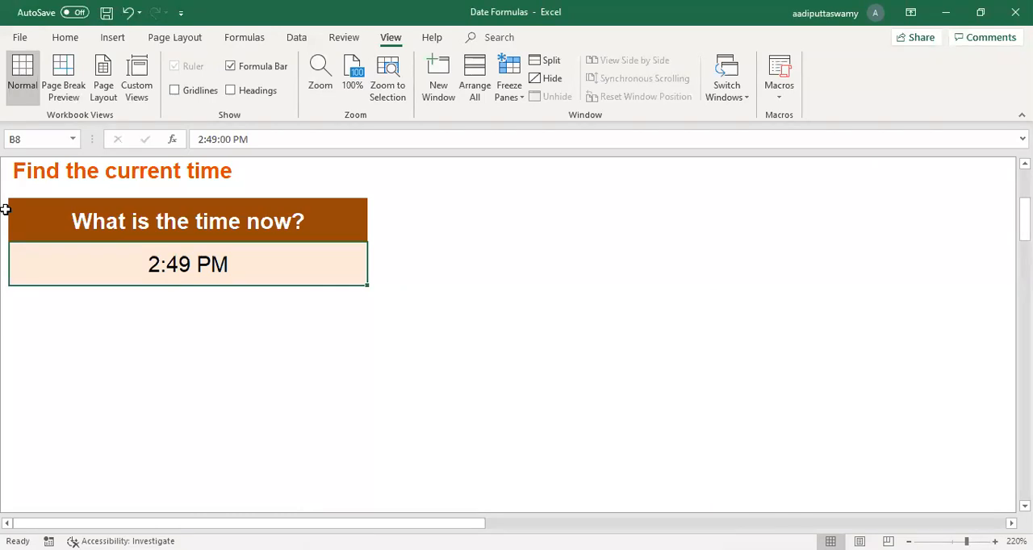
{"action": "key", "text": "ctrl+semicolon"}
{"action": "key", "text": "Return"}
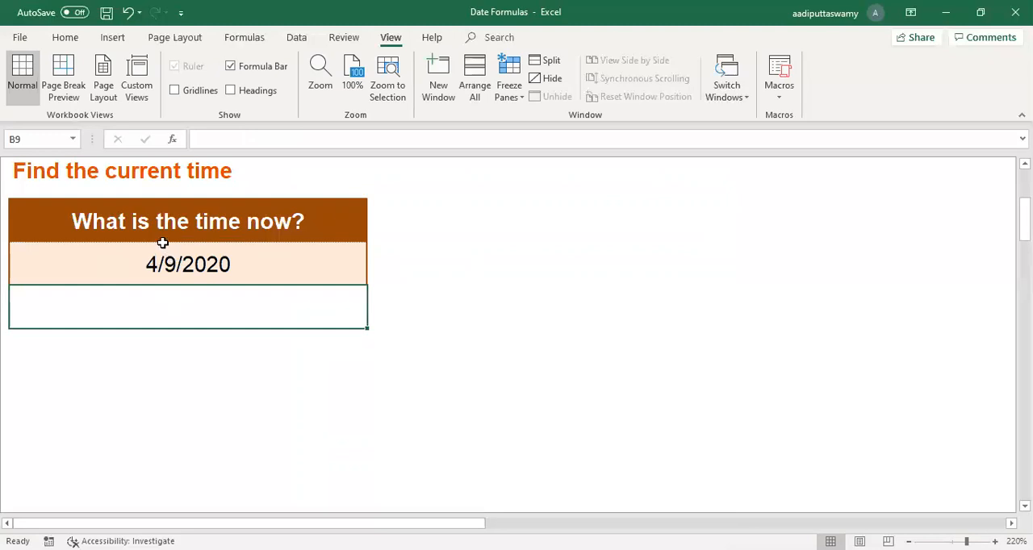
Step: Replace the static date in B8 with the formula =TODAY() and inspect the cell
{"action": "left_click", "coordinate": [235, 276]}
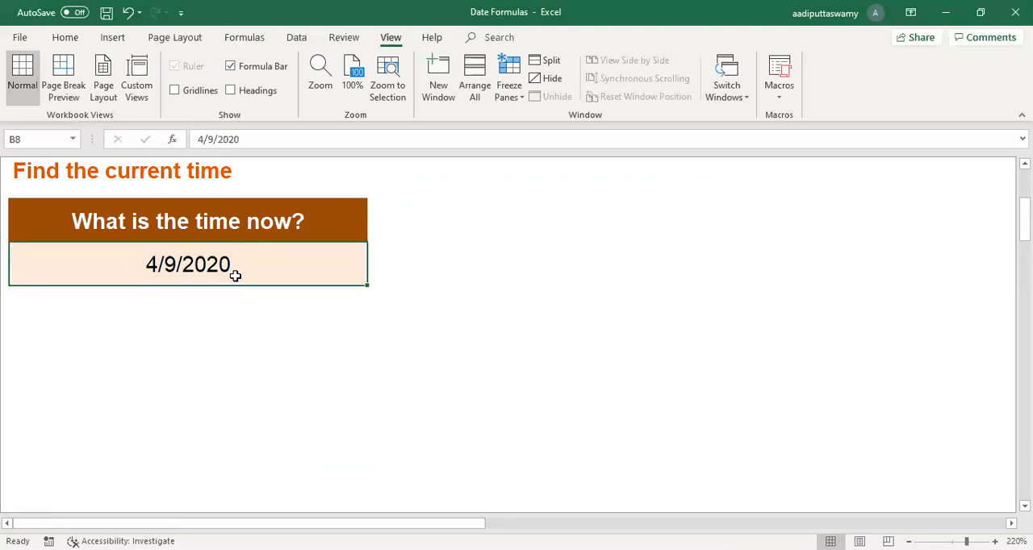
{"action": "type", "text": "="}
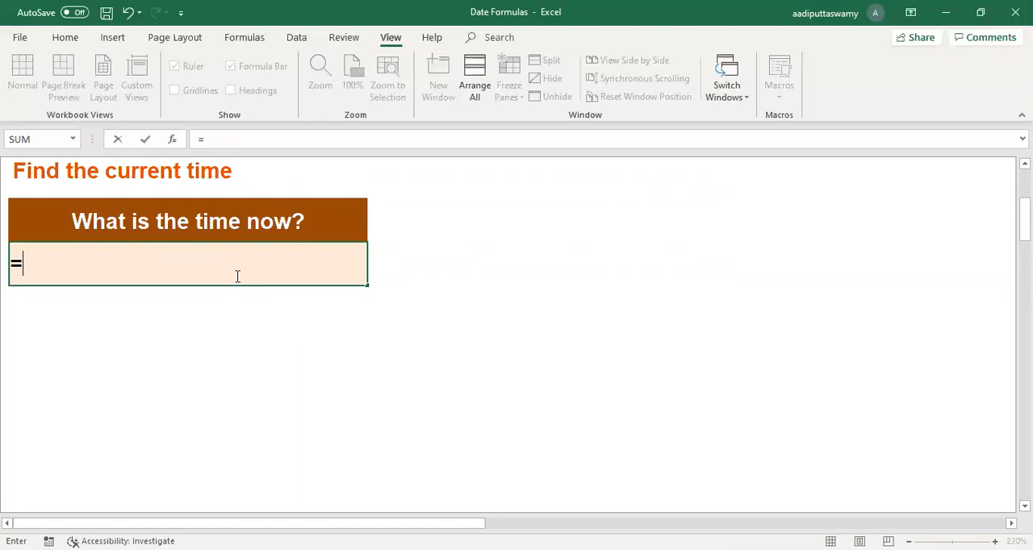
{"action": "type", "text": "TODAY()"}
{"action": "key", "text": "Return"}
{"action": "left_click", "coordinate": [235, 276]}
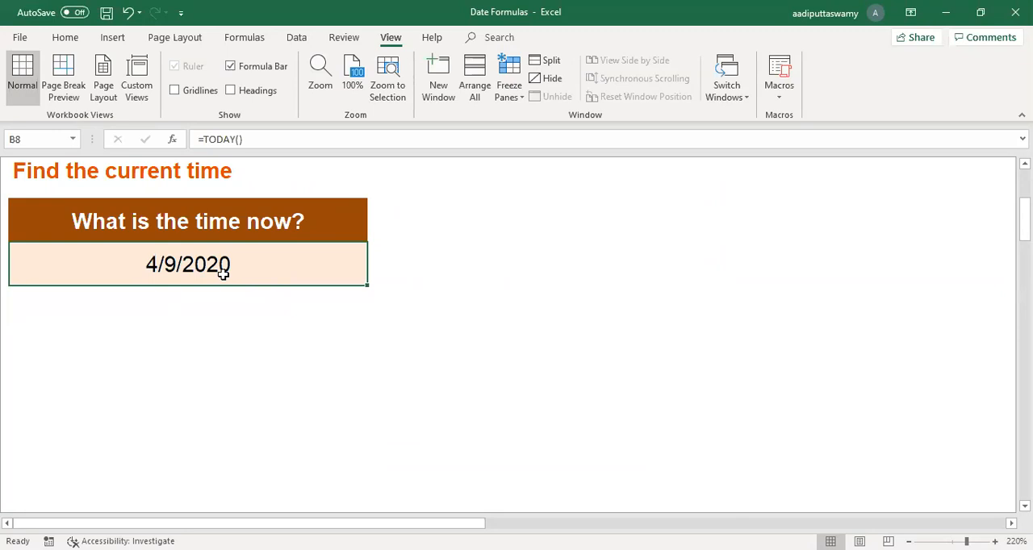
{"action": "double_click", "coordinate": [223, 275]}
{"action": "key", "text": "Escape"}
Step: Go to the WEEKDAY sheet and select D8, the first cell under the Weekday heading
{"action": "scroll", "coordinate": [472, 359], "scroll_direction": "up", "scroll_amount": 3}
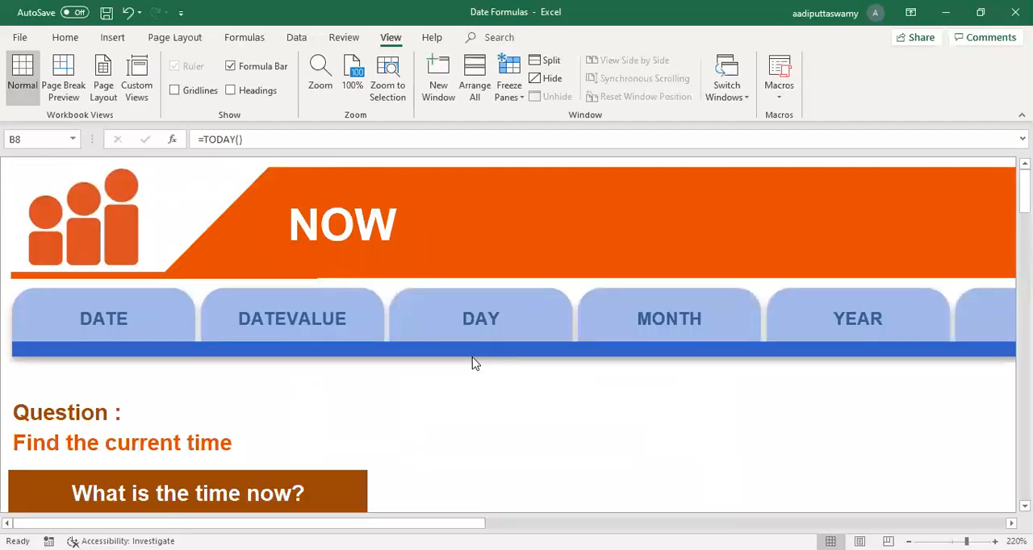
{"action": "scroll", "coordinate": [474, 363], "scroll_direction": "right", "scroll_amount": 5}
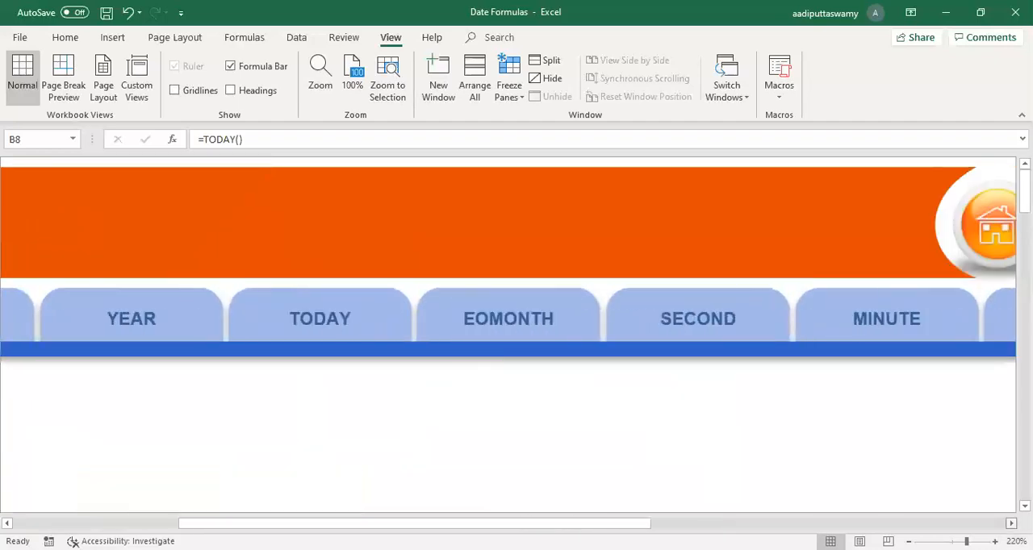
{"action": "scroll", "coordinate": [508, 322], "scroll_direction": "right", "scroll_amount": 10}
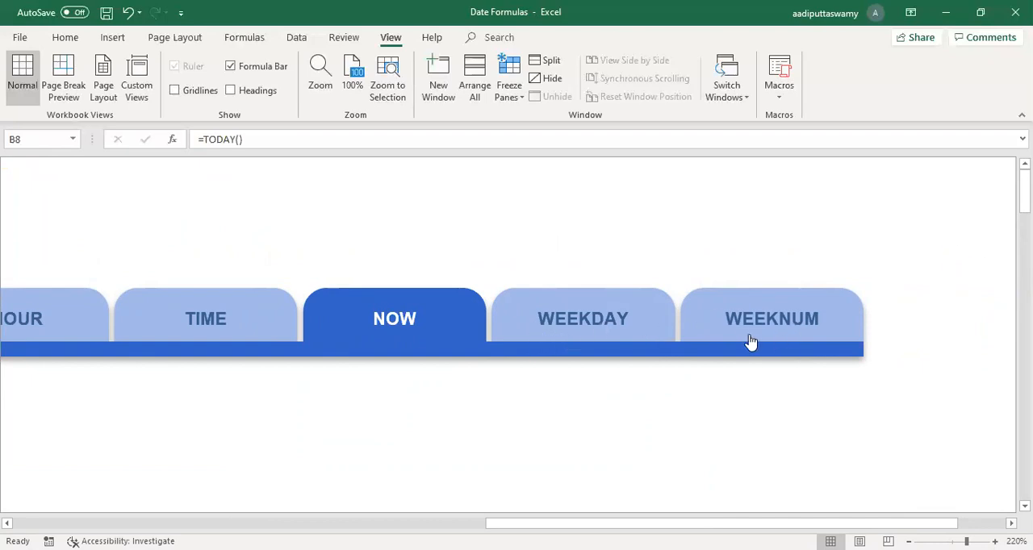
{"action": "left_click", "coordinate": [630, 327]}
{"action": "left_click", "coordinate": [259, 326]}
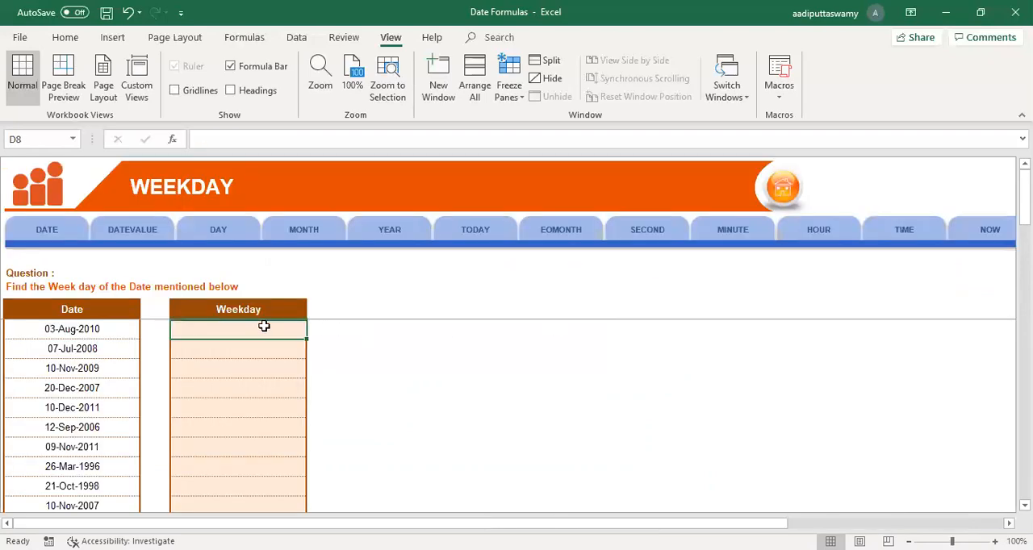
Step: Enter the formula =WEEKDAY(B8) in D8 to find the weekday number of the first date
{"action": "scroll", "coordinate": [369, 405], "scroll_direction": "up", "scroll_amount": 7, "text": "ctrl"}
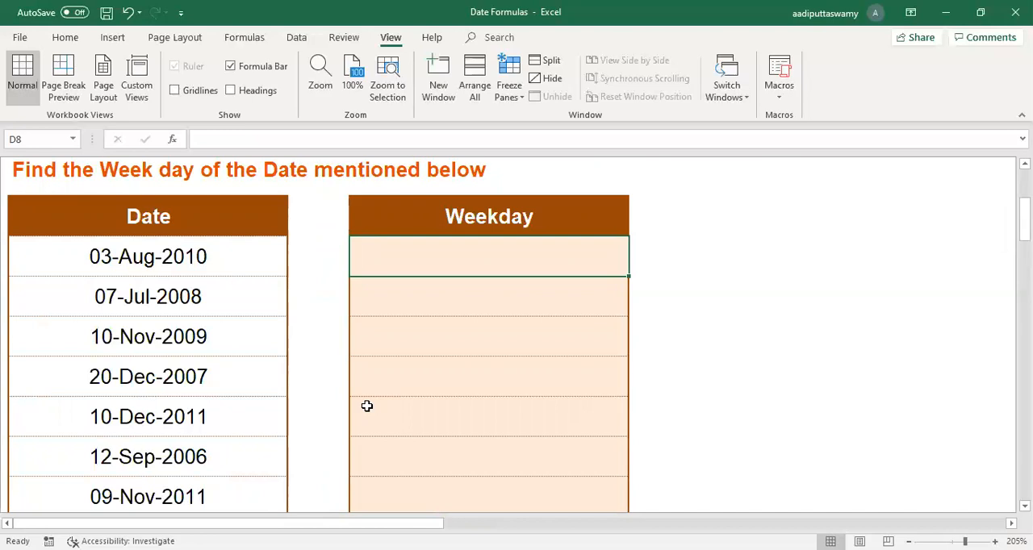
{"action": "type", "text": "=week"}
{"action": "key", "text": "Tab"}
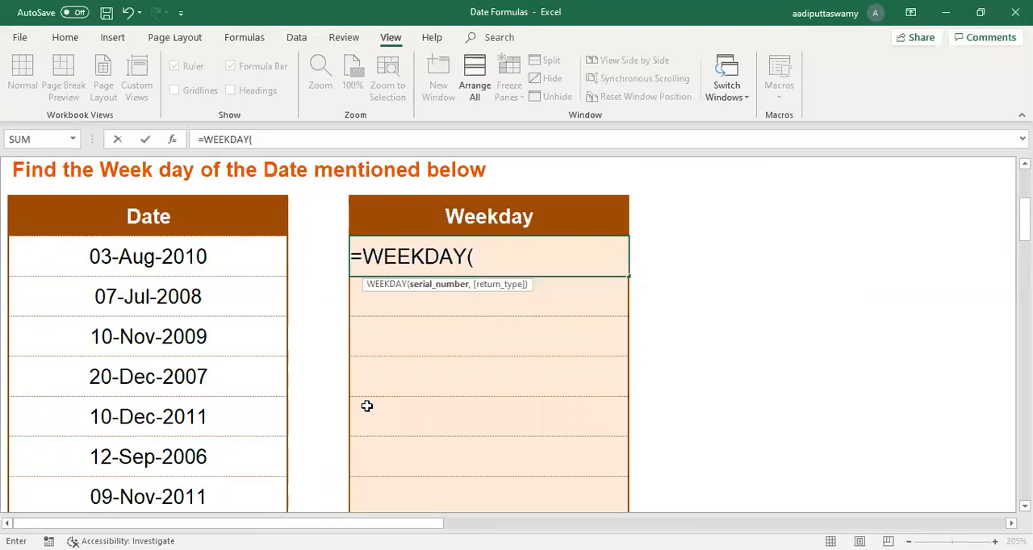
{"action": "left_click", "coordinate": [210, 255]}
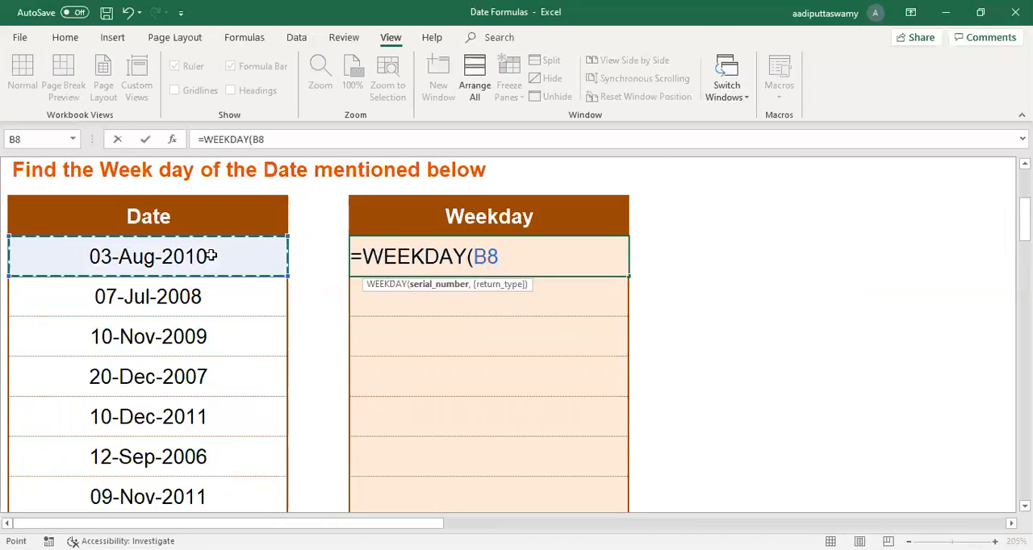
{"action": "key", "text": "Return"}
{"action": "left_click", "coordinate": [476, 255]}
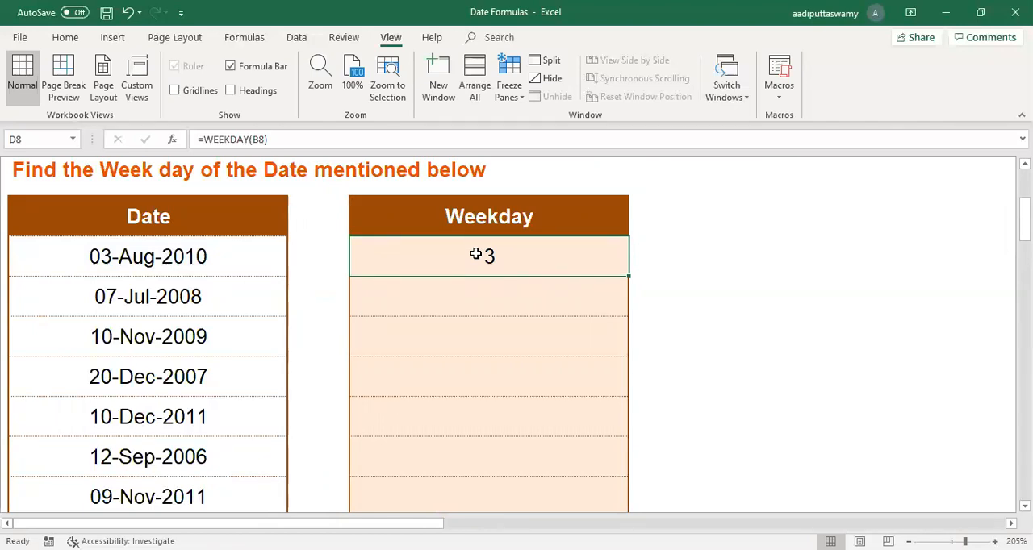
Step: Apply the custom number format dddd to the first date in B8 to show its weekday name
{"action": "left_click", "coordinate": [202, 260]}
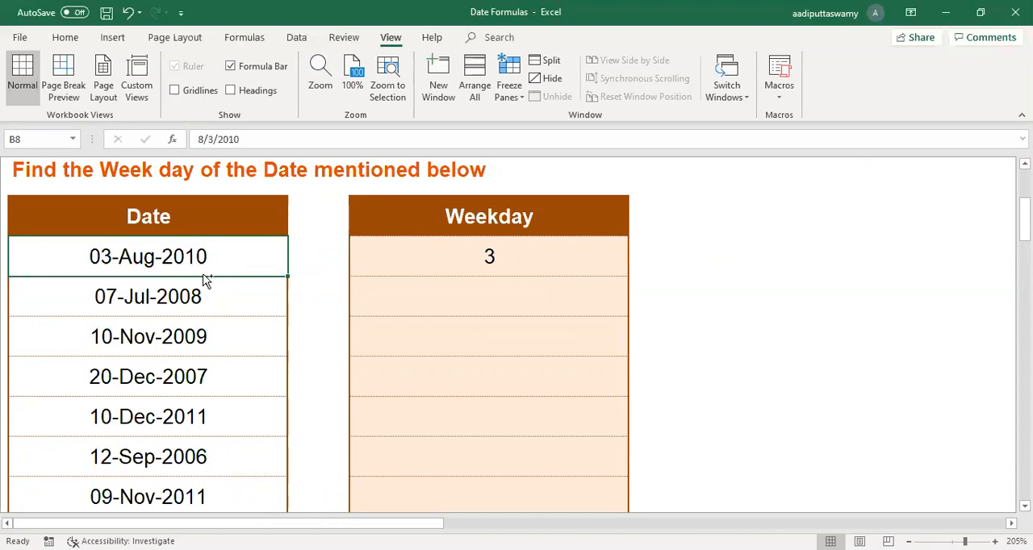
{"action": "key", "text": "ctrl+1"}
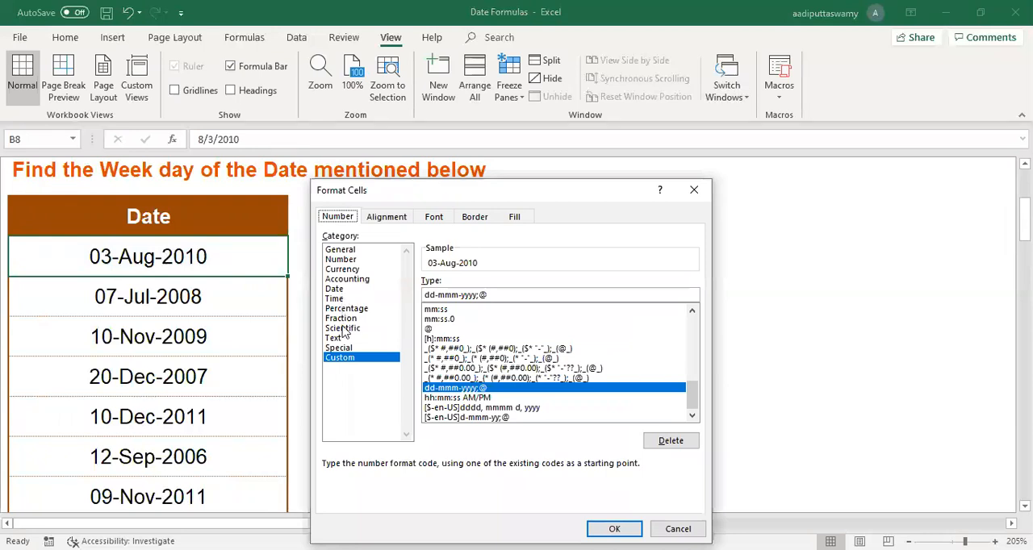
{"action": "left_click_drag", "start_coordinate": [512, 292], "coordinate": [226, 283]}
{"action": "type", "text": "dddd"}
{"action": "key", "text": "Return"}
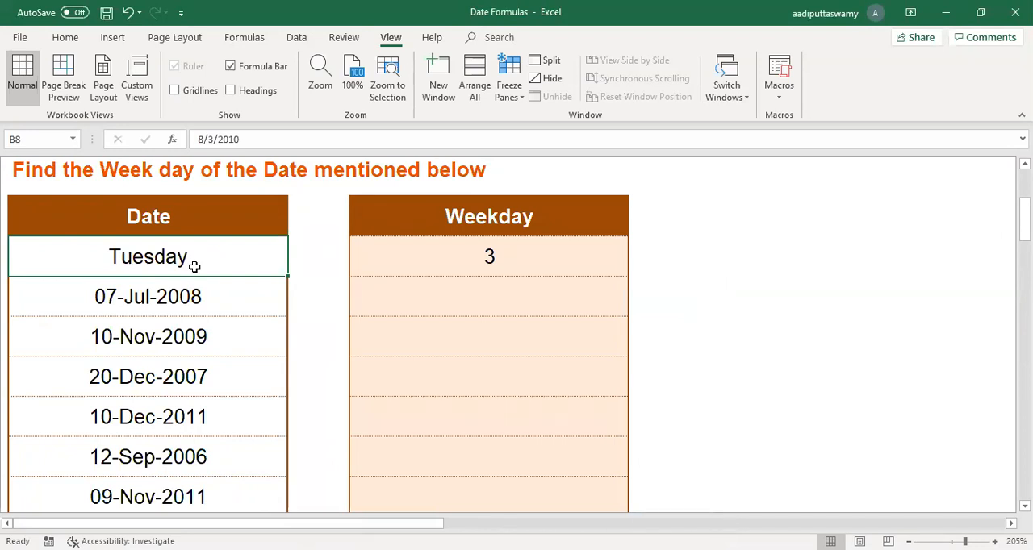
Step: Fill the WEEKDAY formula from D8 down to D13, the row of 12-Sep-2006
{"action": "left_click", "coordinate": [532, 268]}
{"action": "left_click_drag", "start_coordinate": [629, 277], "coordinate": [634, 481]}
{"action": "left_click_drag", "start_coordinate": [489, 251], "coordinate": [489, 460]}
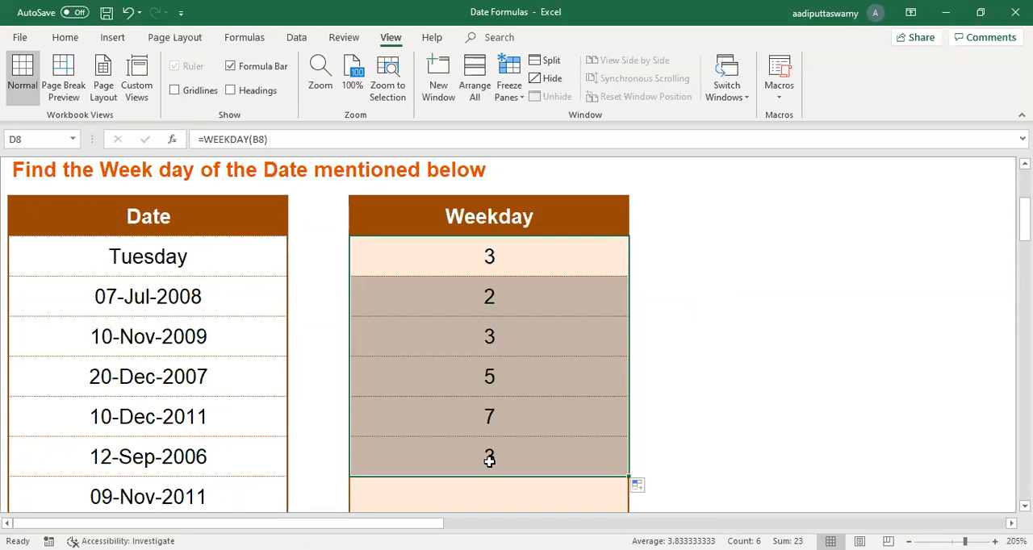
Step: Go to the WEEKNUM sheet and select D8, the first cell under the Weeknum heading
{"action": "scroll", "coordinate": [516, 420], "scroll_direction": "up", "scroll_amount": 1}
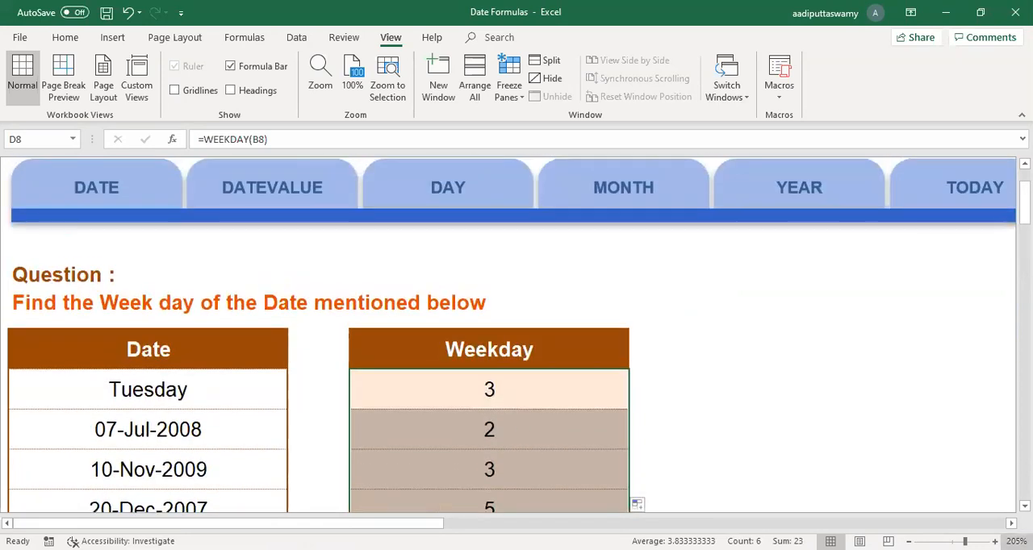
{"action": "scroll", "coordinate": [861, 175], "scroll_direction": "right", "scroll_amount": 15}
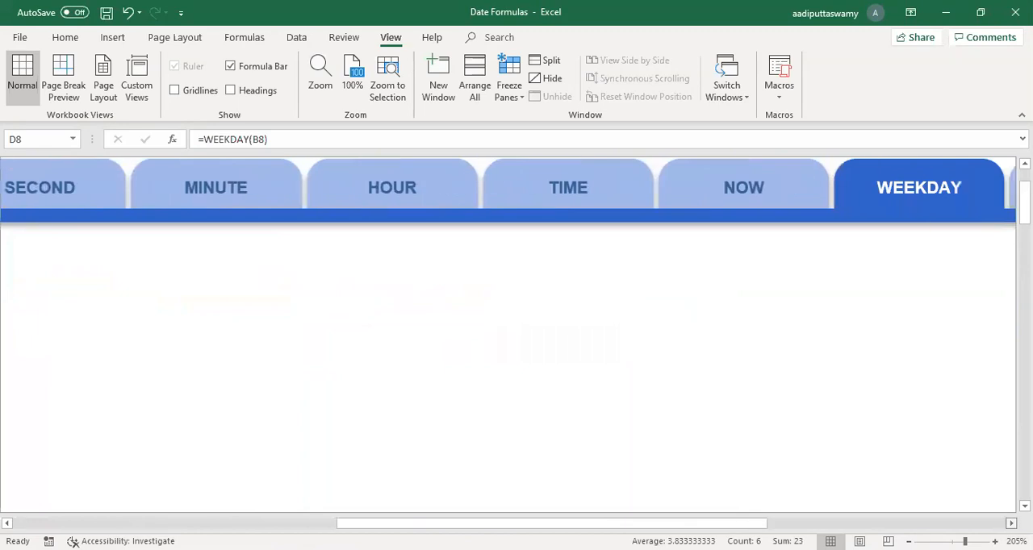
{"action": "left_click", "coordinate": [861, 195]}
{"action": "left_click", "coordinate": [282, 328]}
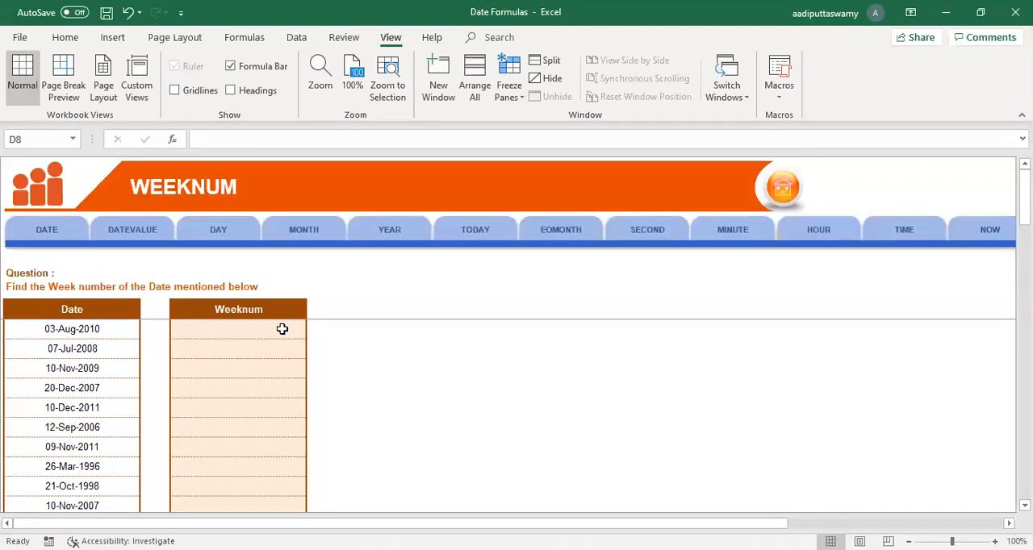
Step: Enter the formula =WEEKNUM(B8) in D8 to find the week number of the first date
{"action": "scroll", "coordinate": [447, 388], "scroll_direction": "up", "scroll_amount": 4}
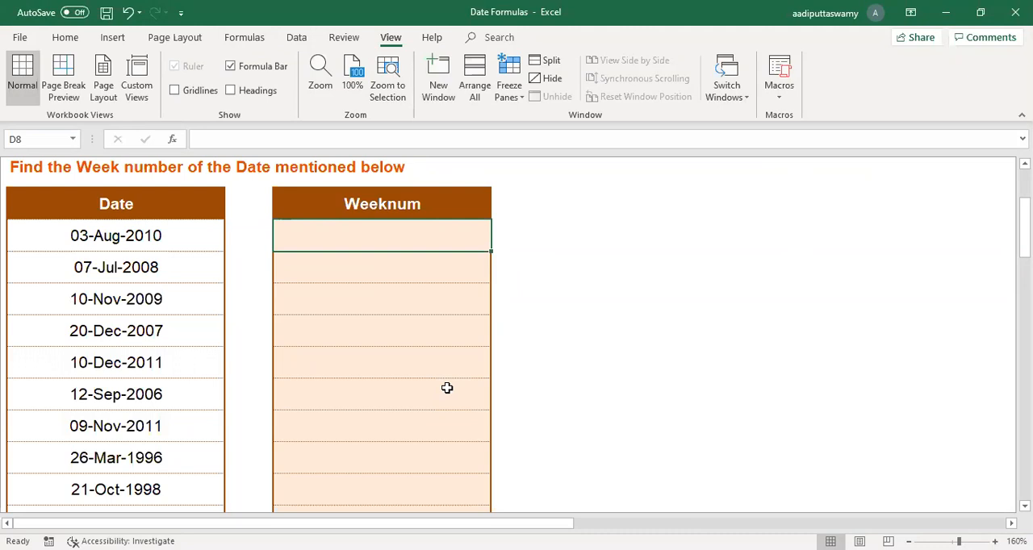
{"action": "type", "text": "="}
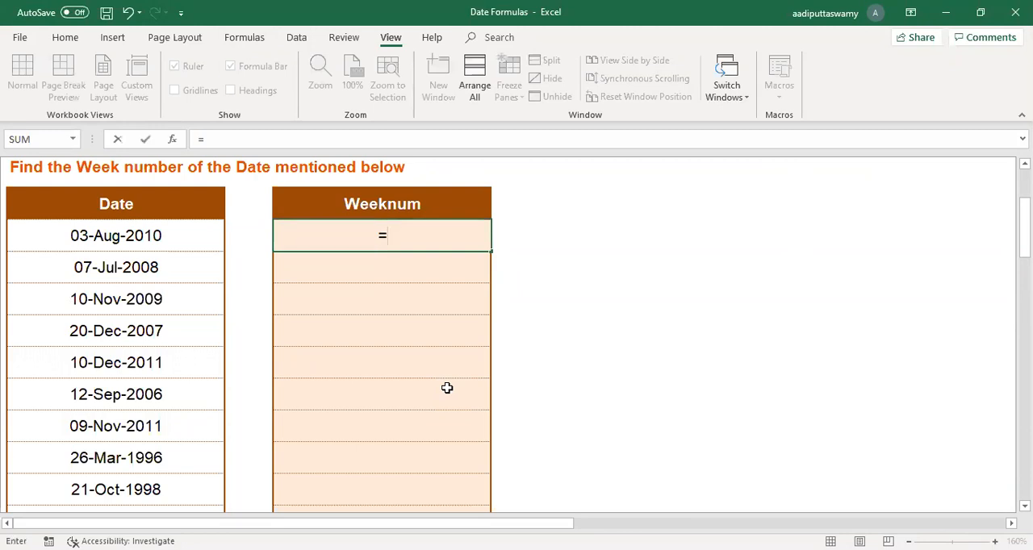
{"action": "type", "text": "WEEKNUM("}
{"action": "left_click", "coordinate": [196, 239]}
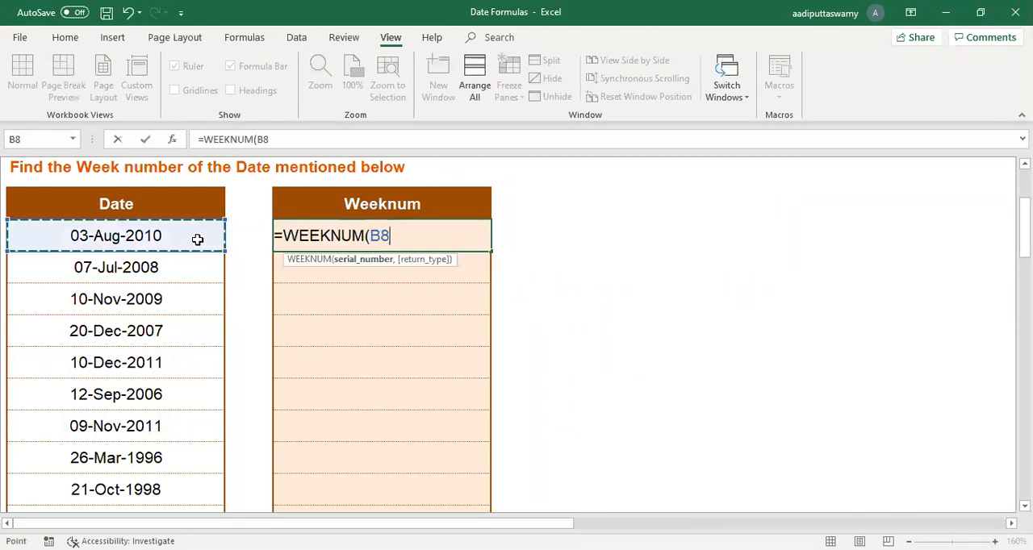
{"action": "key", "text": "Return"}
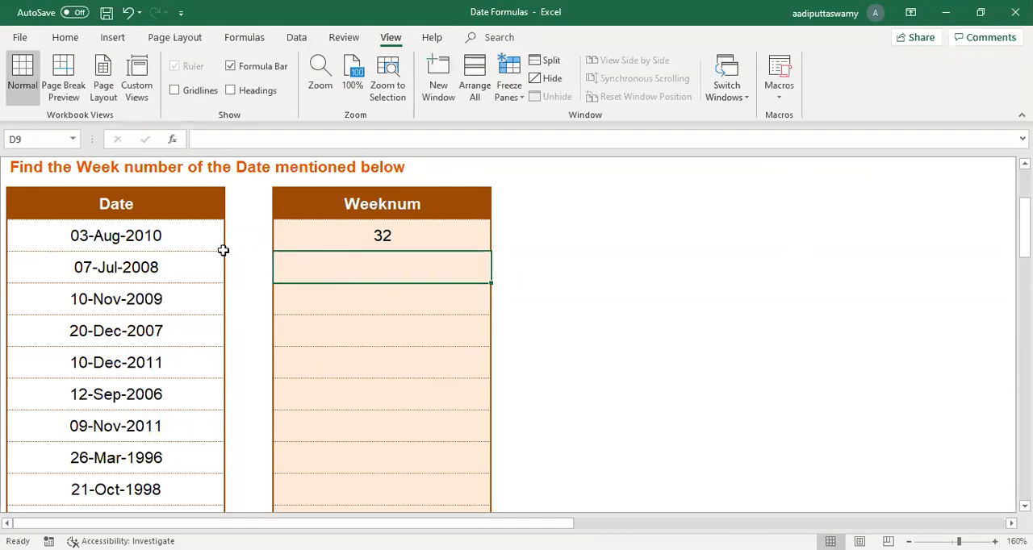
Step: Fill the WEEKNUM formula from D8 down to D15, the row of 26-Mar-1996
{"action": "left_click", "coordinate": [181, 236]}
{"action": "left_click", "coordinate": [355, 234]}
{"action": "left_click_drag", "start_coordinate": [493, 253], "coordinate": [480, 460]}
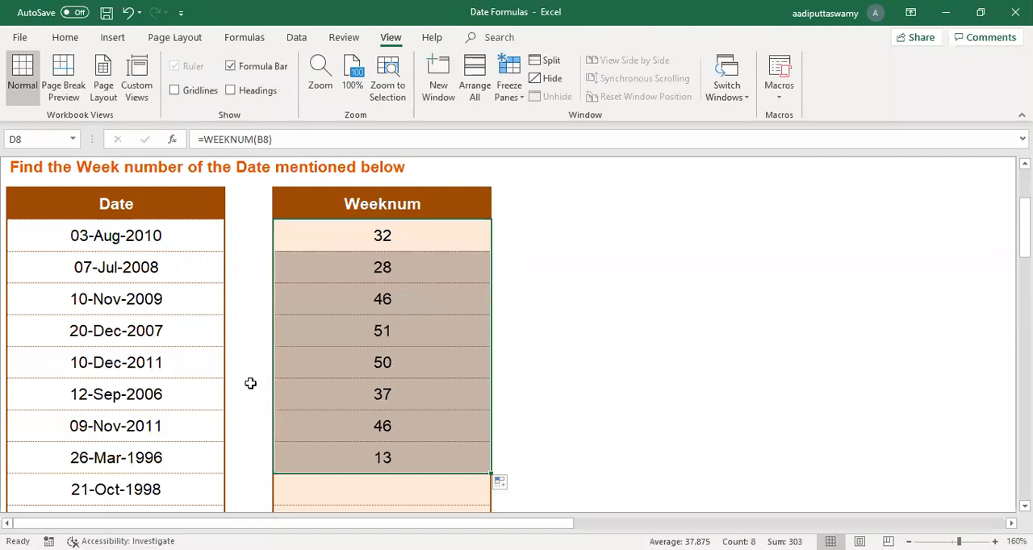
Step: Change the first date, in B8, to 12/31/2010 and select its week number in D8
{"action": "double_click", "coordinate": [102, 240]}
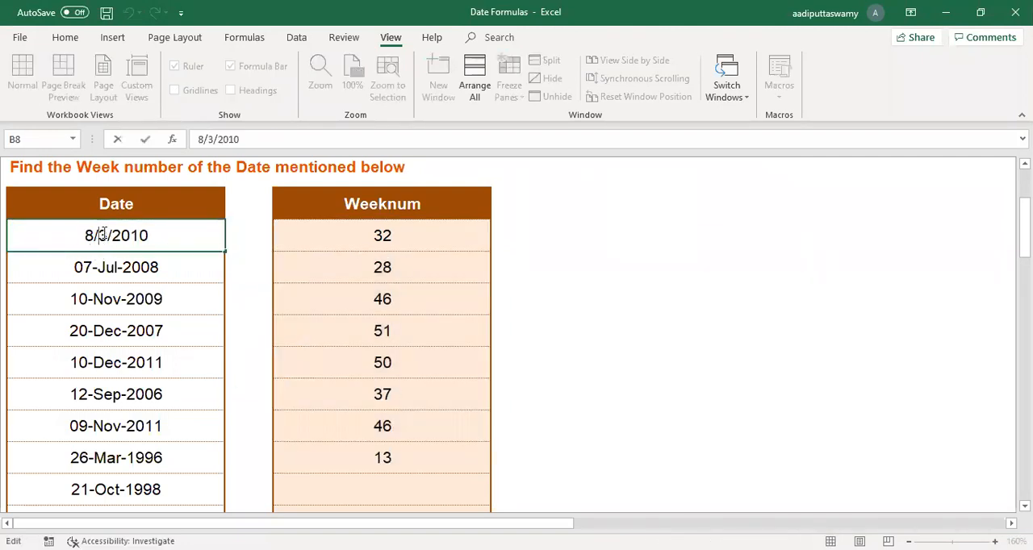
{"action": "type", "text": "1"}
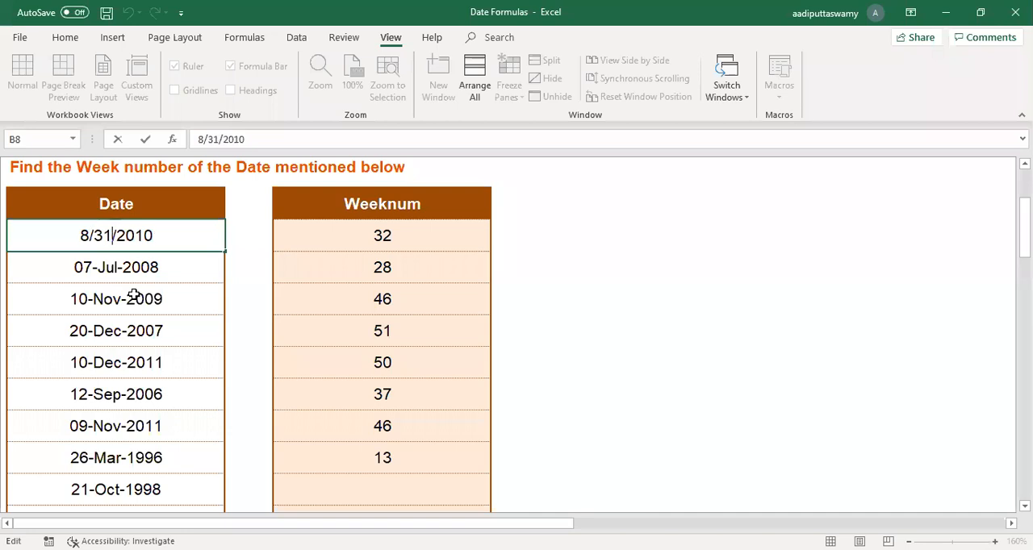
{"action": "left_click_drag", "start_coordinate": [89, 235], "coordinate": [71, 236]}
{"action": "type", "text": "12"}
{"action": "key", "text": "Return"}
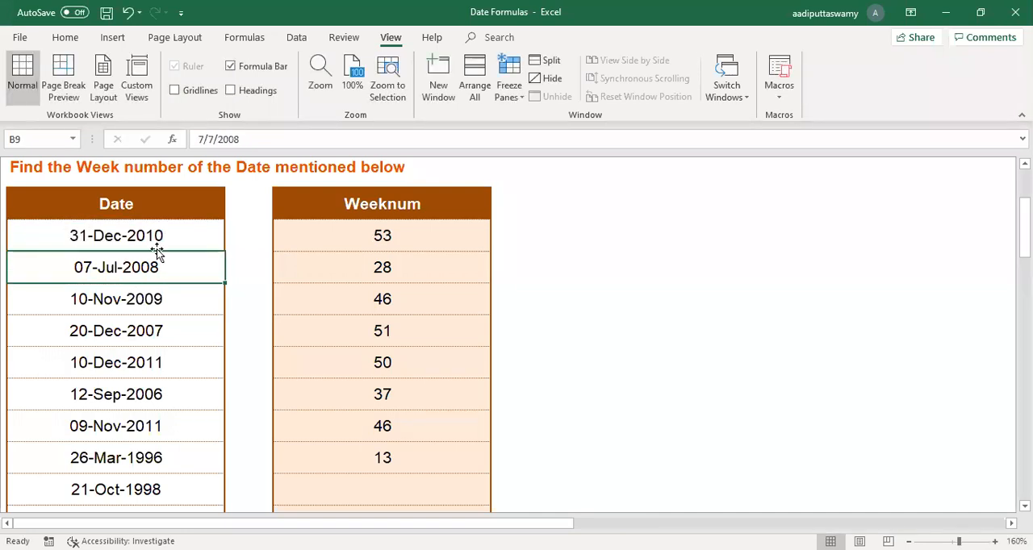
{"action": "left_click", "coordinate": [401, 241]}
Step: Set the date in B8 to 1/1/2010 and select its week number in D8
{"action": "double_click", "coordinate": [186, 239]}
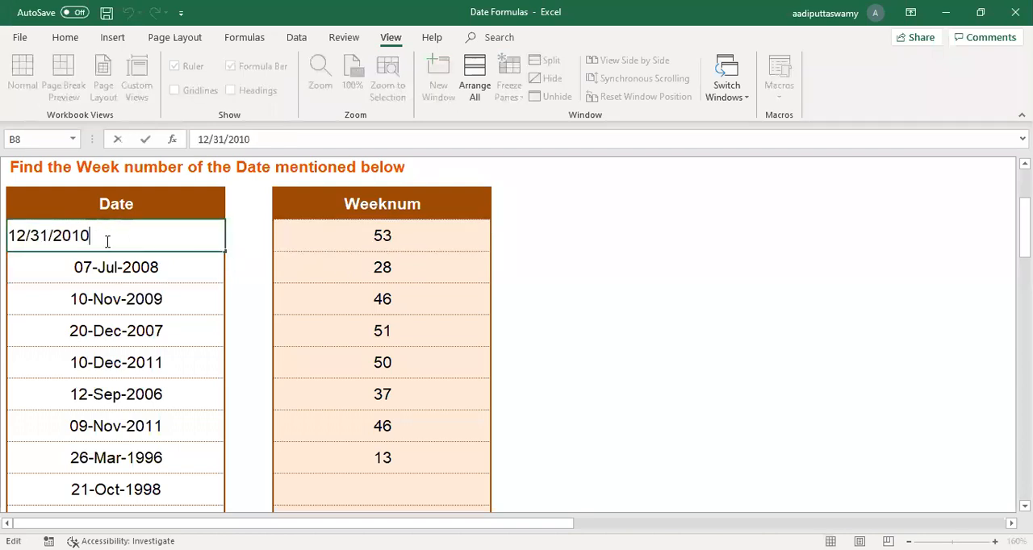
{"action": "left_click", "coordinate": [31, 240]}
{"action": "key", "text": "BackSpace"}
{"action": "left_click", "coordinate": [35, 237]}
{"action": "key", "text": "BackSpace"}
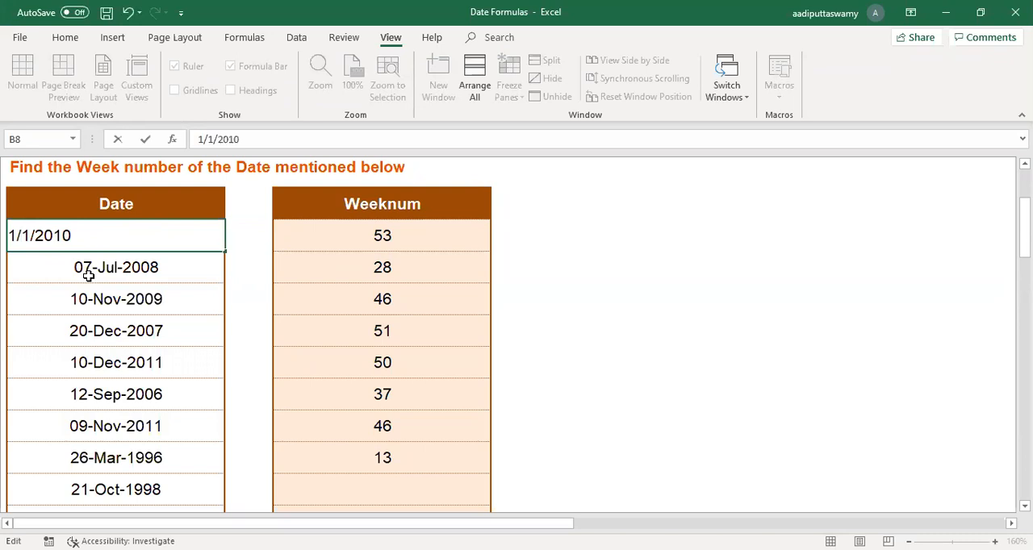
{"action": "key", "text": "Return"}
{"action": "left_click", "coordinate": [366, 247]}
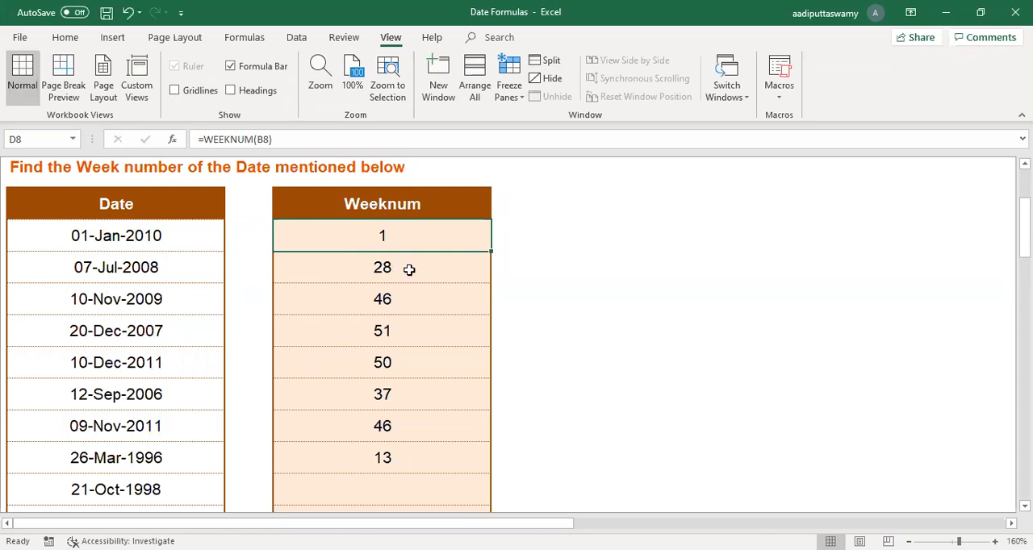
Step: Go to the DATE sheet and review the Day, Month and Year columns and the DATE formula in F8
{"action": "scroll", "coordinate": [426, 299], "scroll_direction": "up", "scroll_amount": 2}
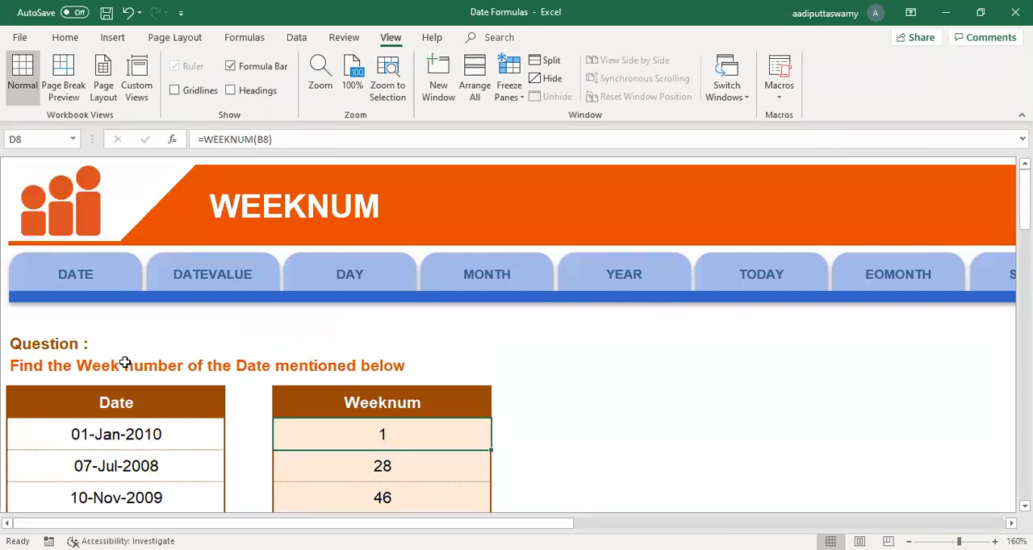
{"action": "left_click", "coordinate": [103, 274]}
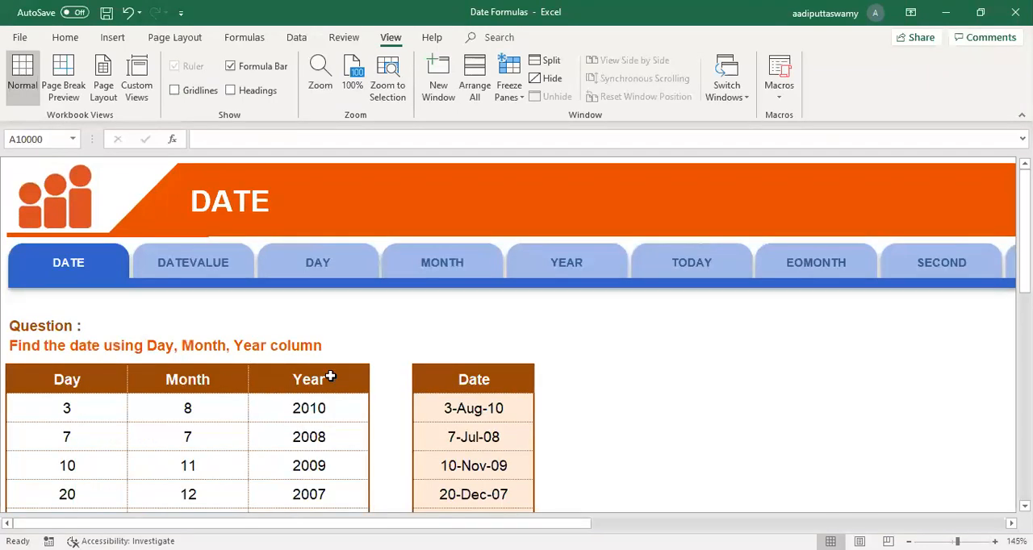
{"action": "scroll", "coordinate": [331, 377], "scroll_direction": "down", "scroll_amount": 1}
{"action": "left_click", "coordinate": [69, 274]}
{"action": "left_click", "coordinate": [167, 273]}
{"action": "left_click", "coordinate": [293, 273]}
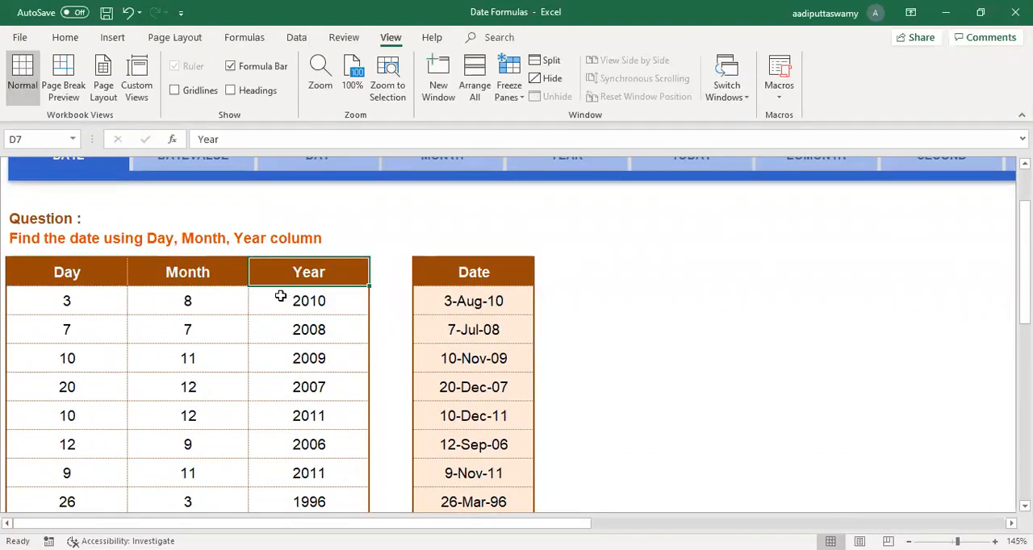
{"action": "left_click", "coordinate": [470, 301]}
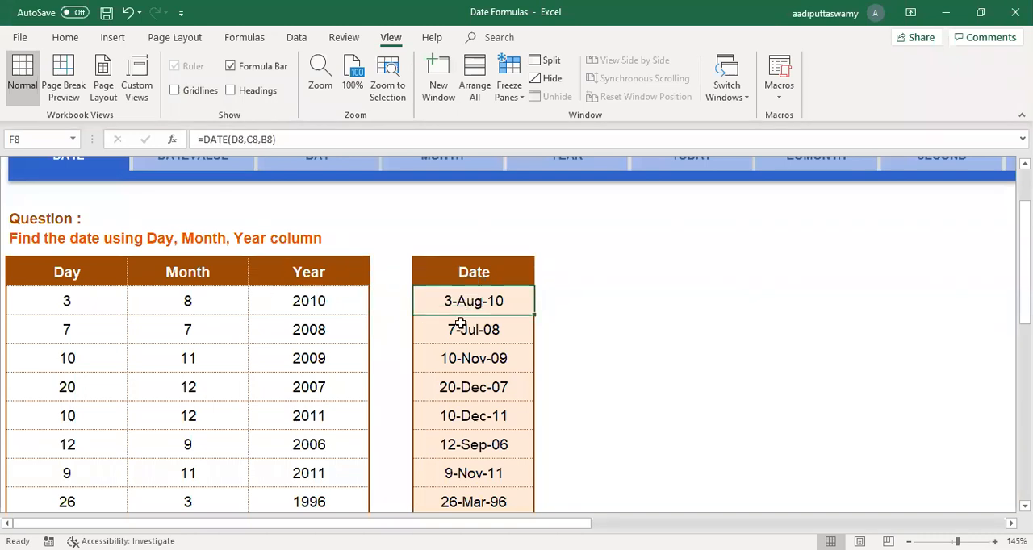
Step: Go to the DATEVALUE sheet and review the first date in B8 and its formula in D8
{"action": "scroll", "coordinate": [452, 323], "scroll_direction": "up", "scroll_amount": 1}
{"action": "left_click", "coordinate": [203, 275]}
{"action": "scroll", "coordinate": [277, 396], "scroll_direction": "down", "scroll_amount": 3}
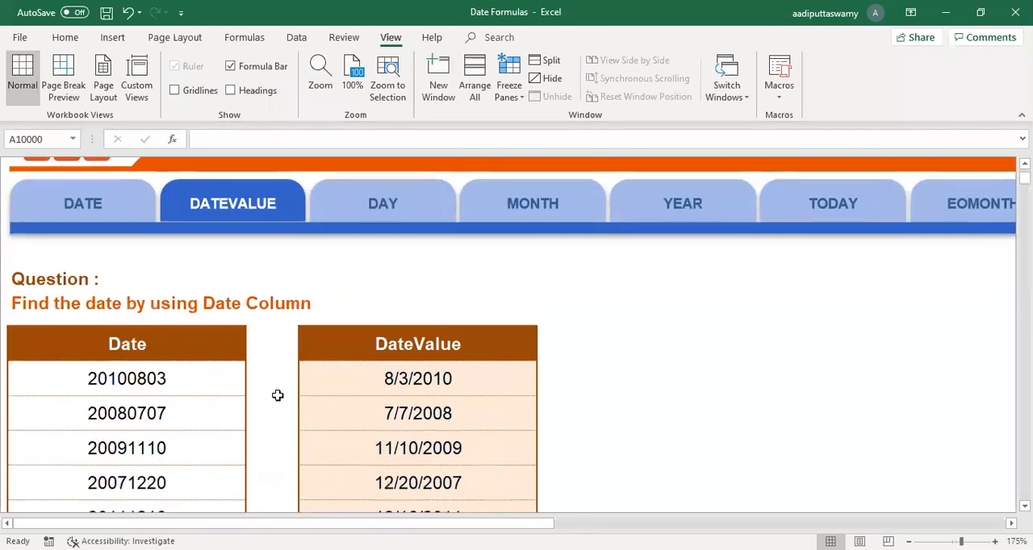
{"action": "left_click", "coordinate": [199, 211]}
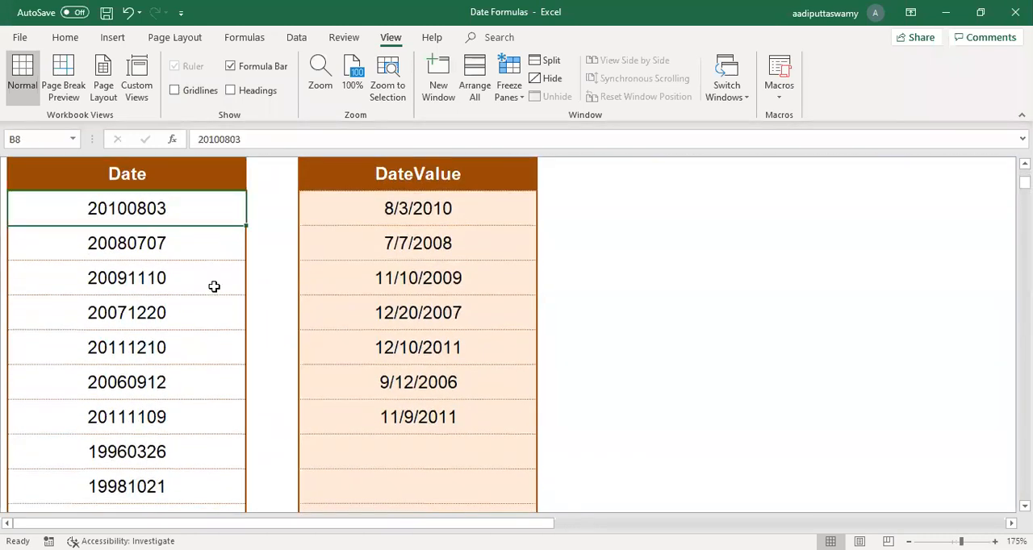
{"action": "left_click", "coordinate": [334, 209]}
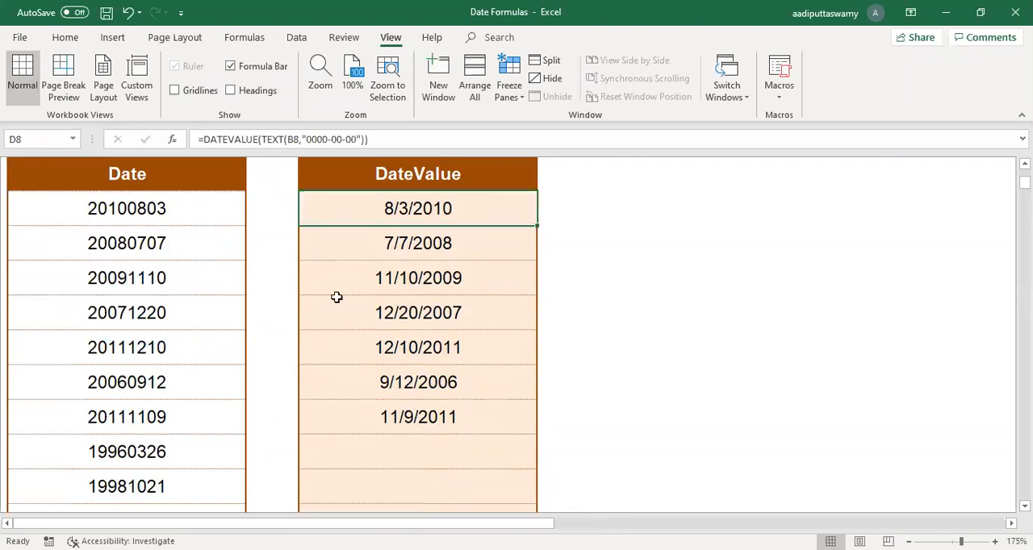
Step: Go to the DAY sheet and review the first date in B8
{"action": "scroll", "coordinate": [332, 335], "scroll_direction": "up", "scroll_amount": 2}
{"action": "scroll", "coordinate": [332, 335], "scroll_direction": "up", "scroll_amount": 2}
{"action": "left_click", "coordinate": [376, 283]}
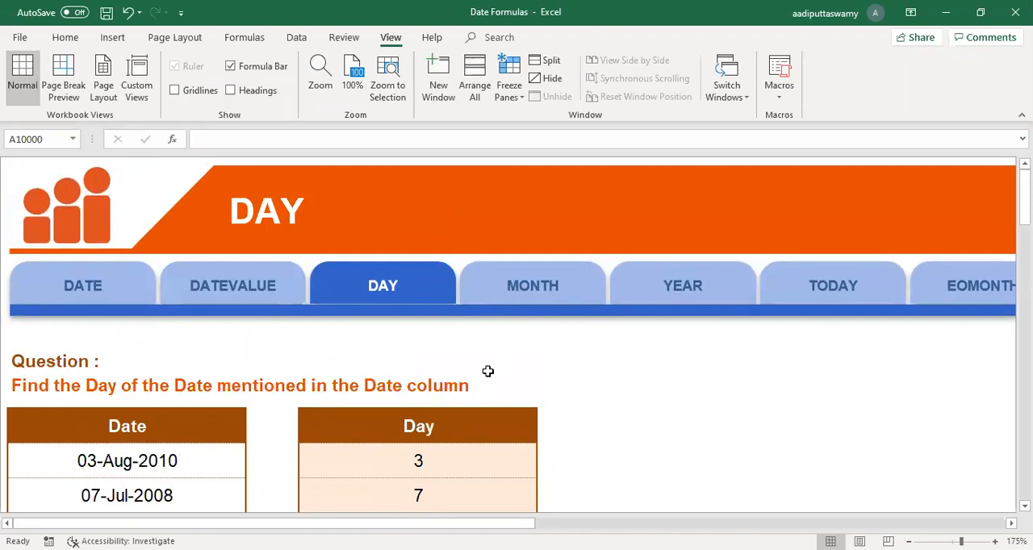
{"action": "scroll", "coordinate": [487, 371], "scroll_direction": "down", "scroll_amount": 2}
{"action": "left_click", "coordinate": [202, 337]}
{"action": "scroll", "coordinate": [780, 393], "scroll_direction": "up", "scroll_amount": 2}
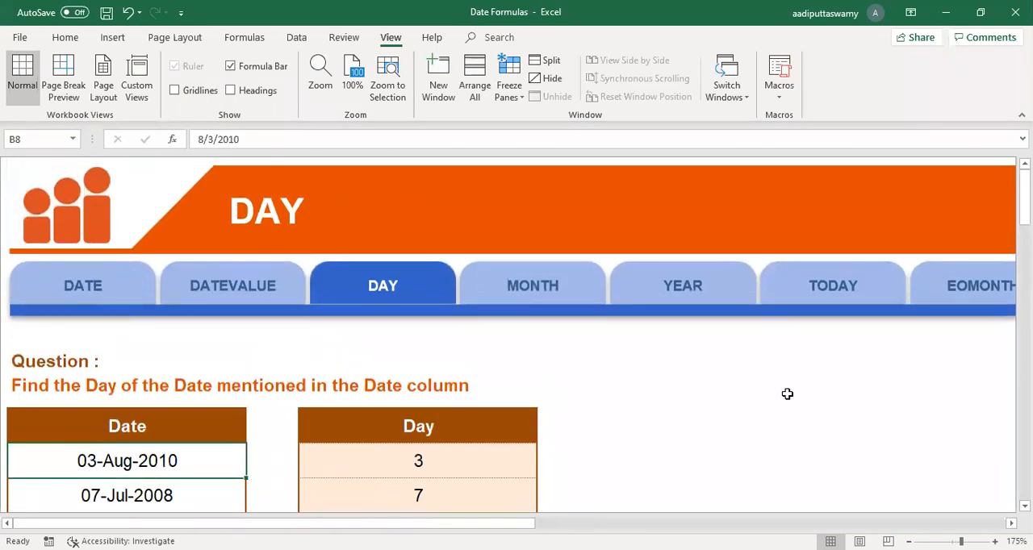
Step: Go to the TODAY sheet and inspect the formula in B8 without changing it
{"action": "left_click", "coordinate": [845, 288]}
{"action": "scroll", "coordinate": [306, 377], "scroll_direction": "down", "scroll_amount": 2}
{"action": "left_click", "coordinate": [237, 332]}
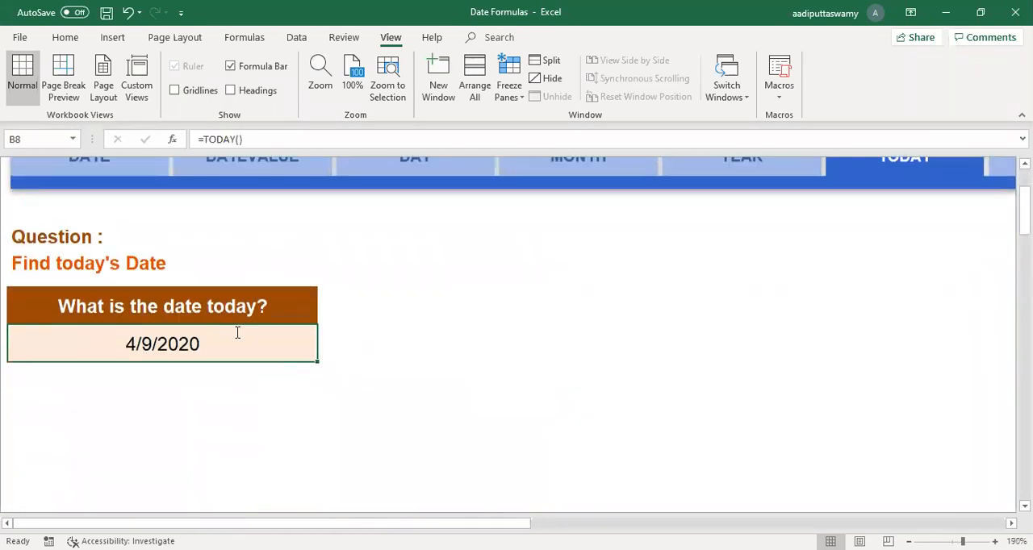
{"action": "double_click", "coordinate": [277, 362]}
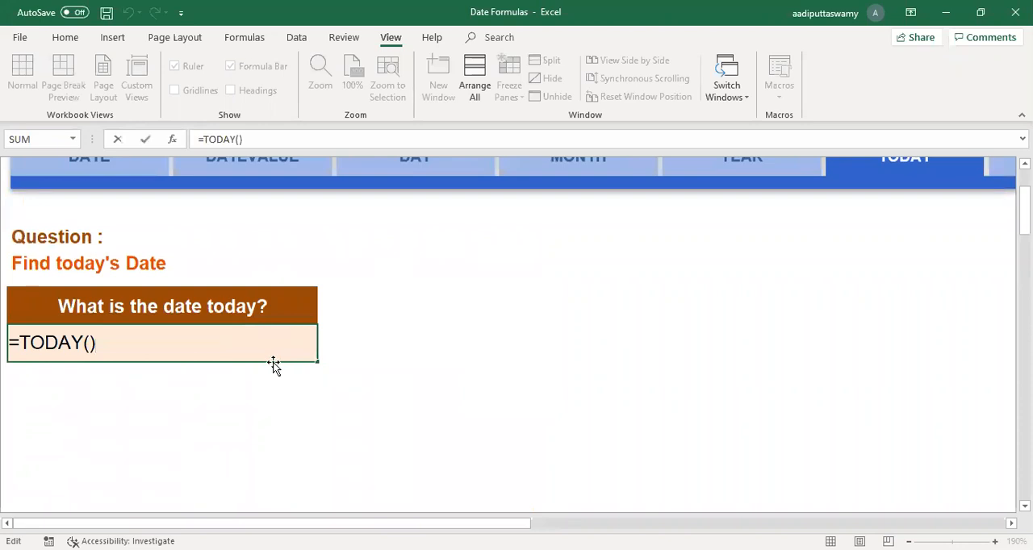
{"action": "key", "text": "ctrl+Return"}
Step: Go to the TIME sheet and review the Hour, Minute and Second columns and the TIME formula in F8
{"action": "scroll", "coordinate": [752, 447], "scroll_direction": "right", "scroll_amount": 5}
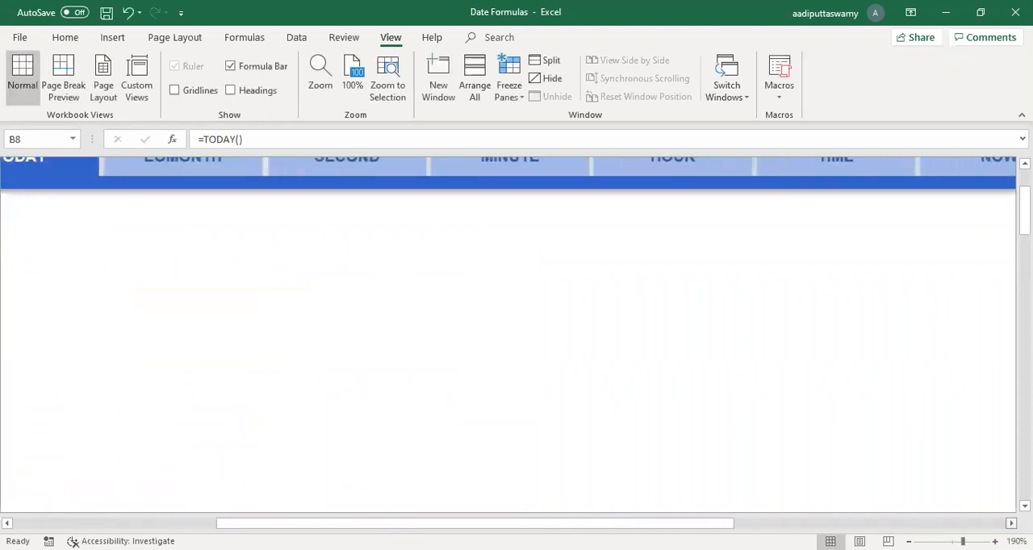
{"action": "scroll", "coordinate": [751, 447], "scroll_direction": "up", "scroll_amount": 3}
{"action": "left_click", "coordinate": [763, 297]}
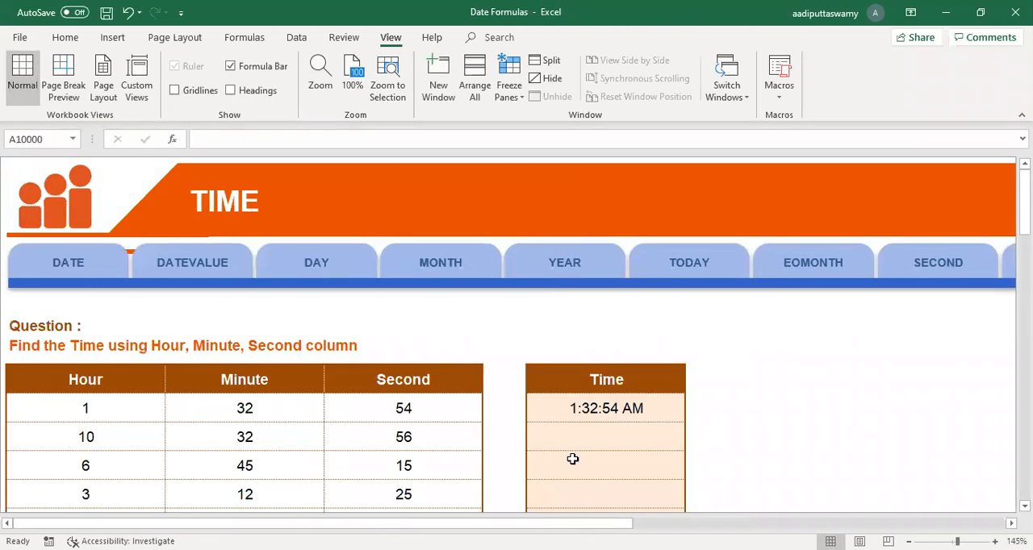
{"action": "scroll", "coordinate": [517, 452], "scroll_direction": "down", "scroll_amount": 3}
{"action": "left_click", "coordinate": [117, 271]}
{"action": "left_click", "coordinate": [234, 272]}
{"action": "left_click", "coordinate": [399, 272]}
{"action": "left_click", "coordinate": [636, 308]}
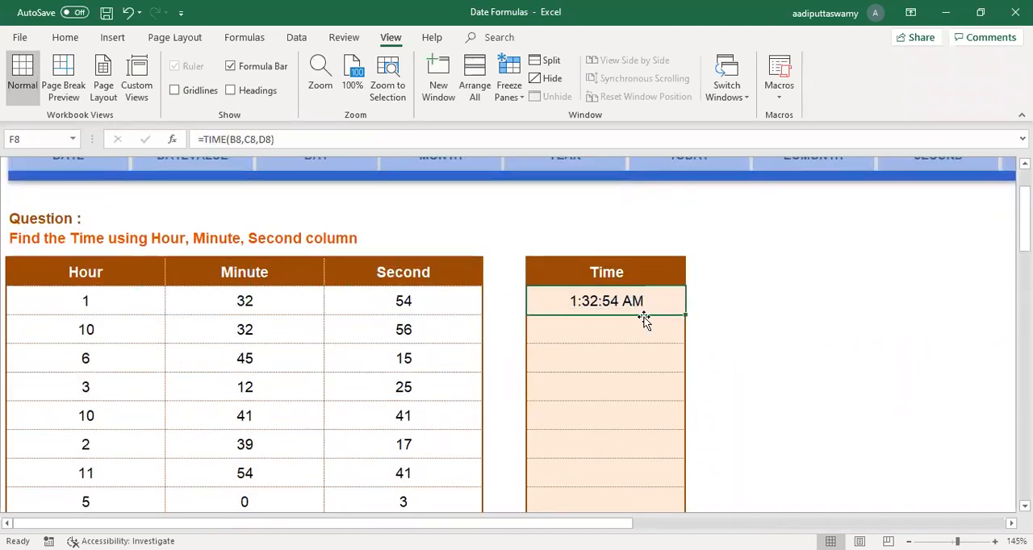
Step: Go to the NOW sheet to view the current time question
{"action": "scroll", "coordinate": [719, 378], "scroll_direction": "up", "scroll_amount": 2}
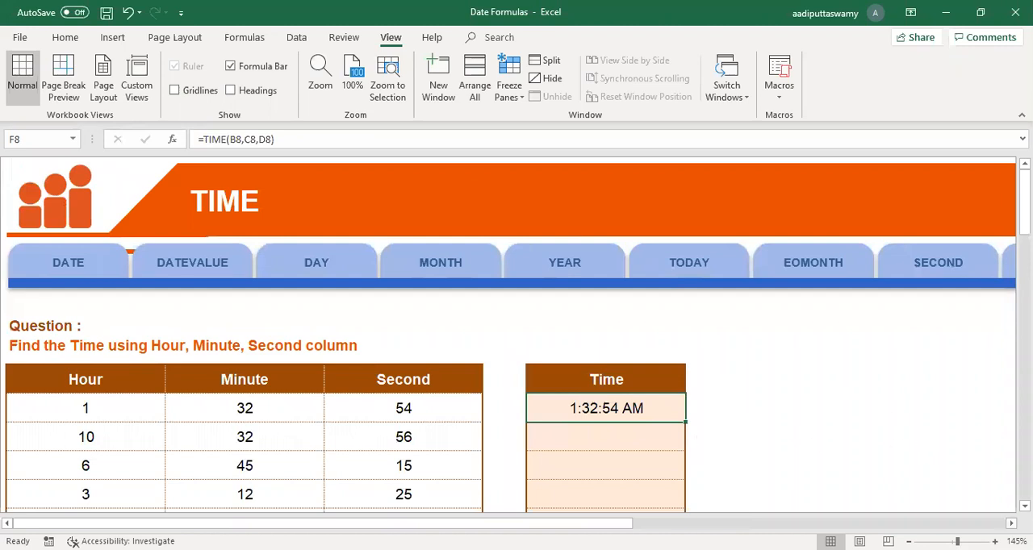
{"action": "scroll", "coordinate": [702, 274], "scroll_direction": "right", "scroll_amount": 3}
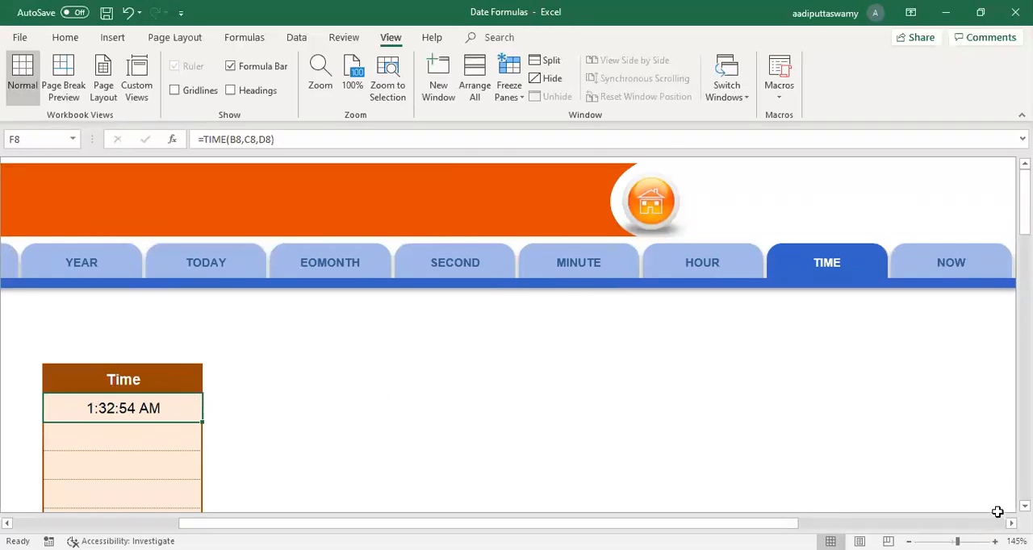
{"action": "scroll", "coordinate": [998, 512], "scroll_direction": "right", "scroll_amount": 5}
{"action": "left_click", "coordinate": [652, 260]}
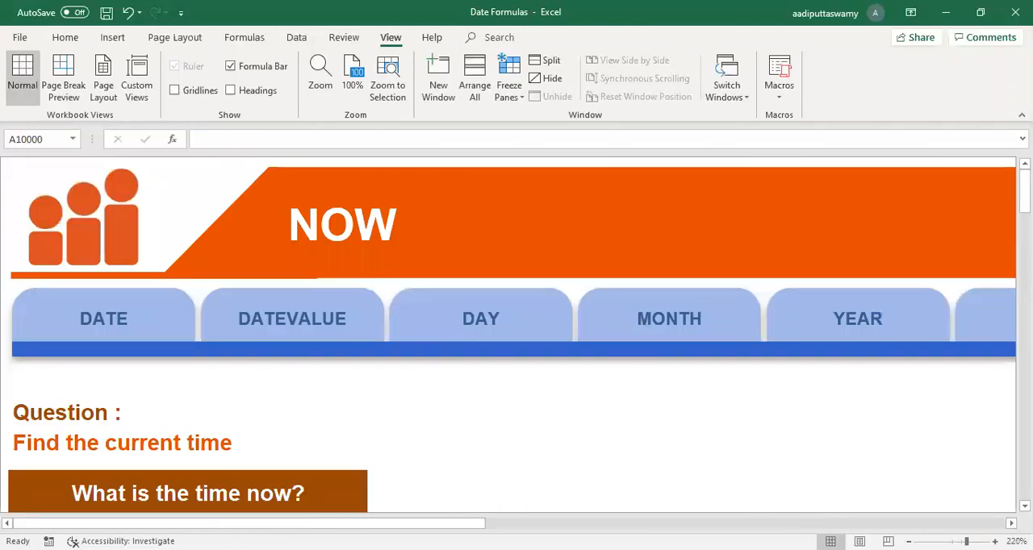
Step: Go to the WEEKDAY sheet and view the Date and Weekday columns
{"action": "scroll", "coordinate": [508, 335], "scroll_direction": "right", "scroll_amount": 10}
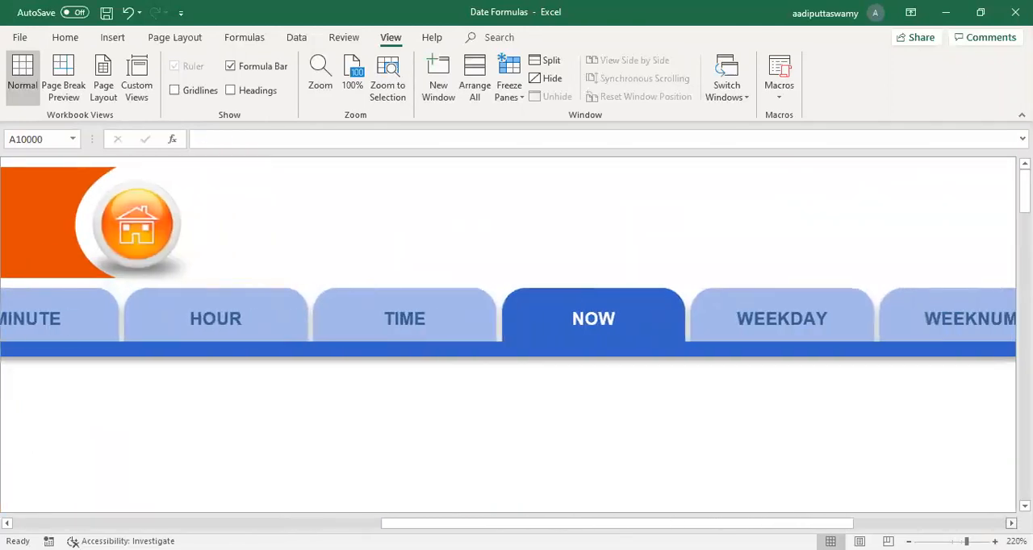
{"action": "scroll", "coordinate": [517, 335], "scroll_direction": "right", "scroll_amount": 3}
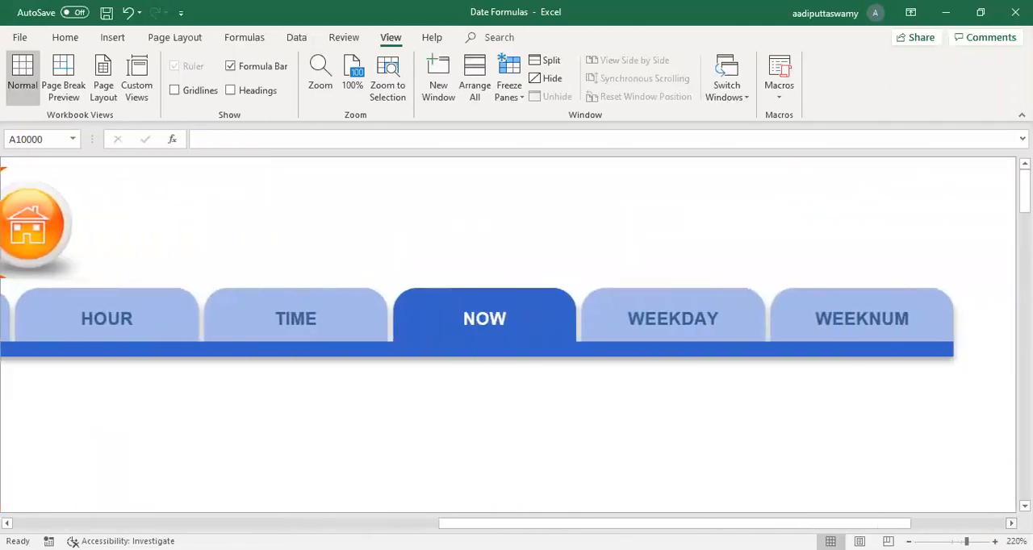
{"action": "left_click", "coordinate": [718, 331]}
{"action": "scroll", "coordinate": [713, 350], "scroll_direction": "down", "scroll_amount": 5}
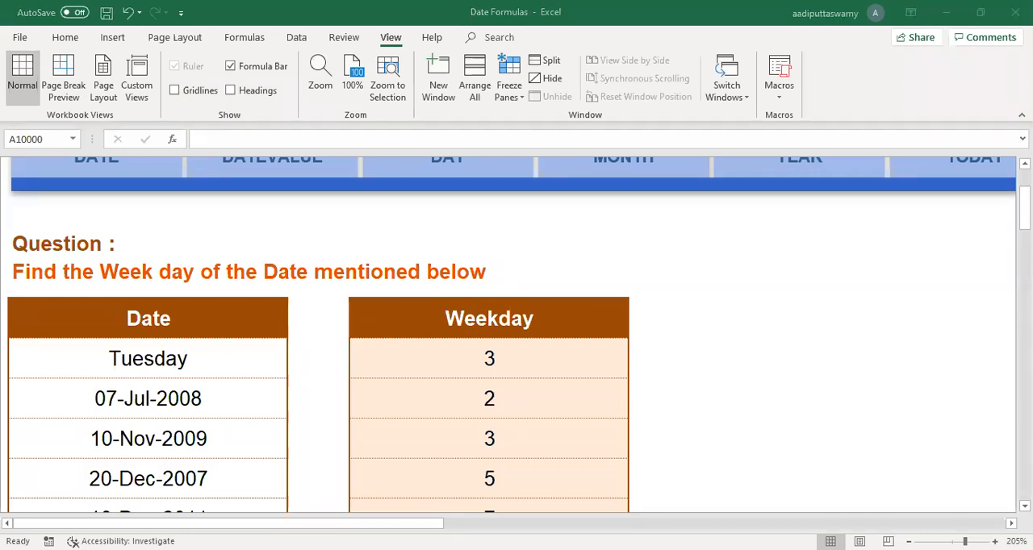
Step: Go to the WEEKNUM sheet and review the date in B8 and the week number formulas in D8 and D9
{"action": "left_click_drag", "start_coordinate": [403, 524], "coordinate": [920, 524]}
{"action": "scroll", "coordinate": [860, 380], "scroll_direction": "up", "scroll_amount": 2}
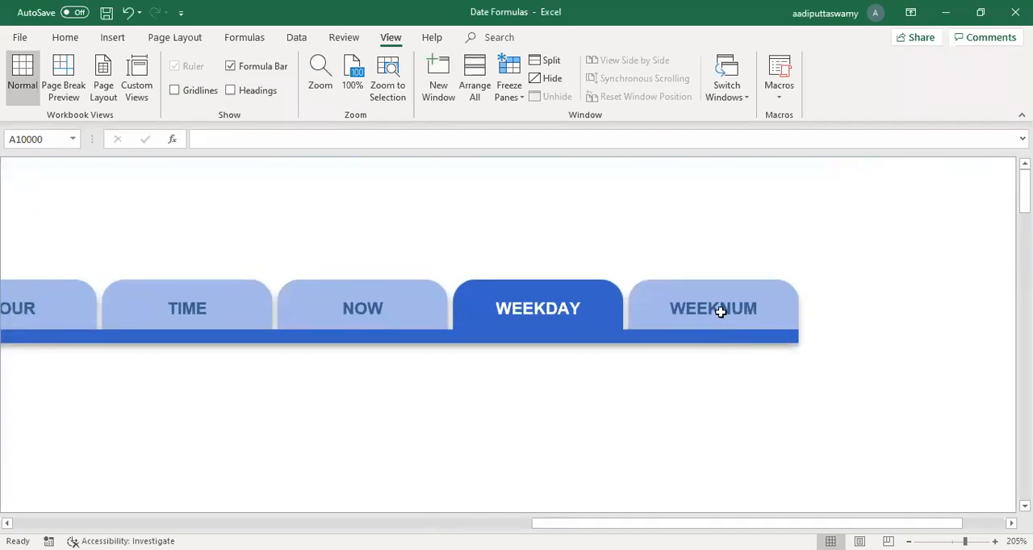
{"action": "left_click", "coordinate": [721, 312]}
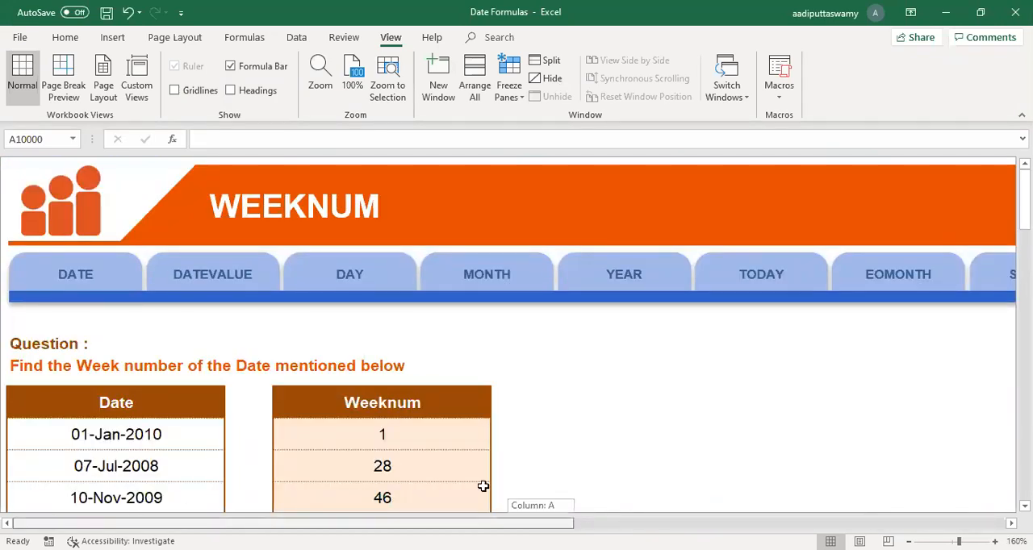
{"action": "scroll", "coordinate": [491, 454], "scroll_direction": "down", "scroll_amount": 3}
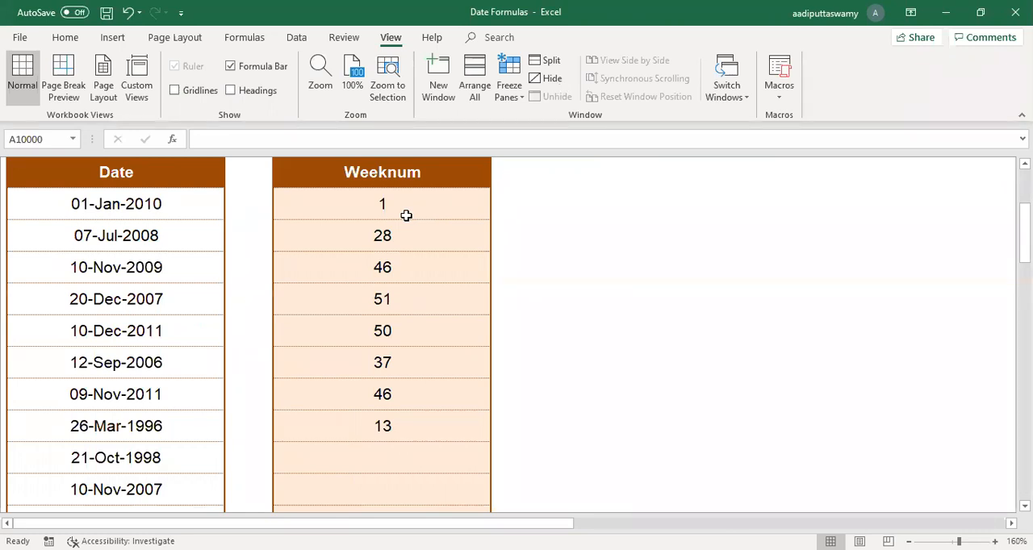
{"action": "left_click", "coordinate": [126, 213]}
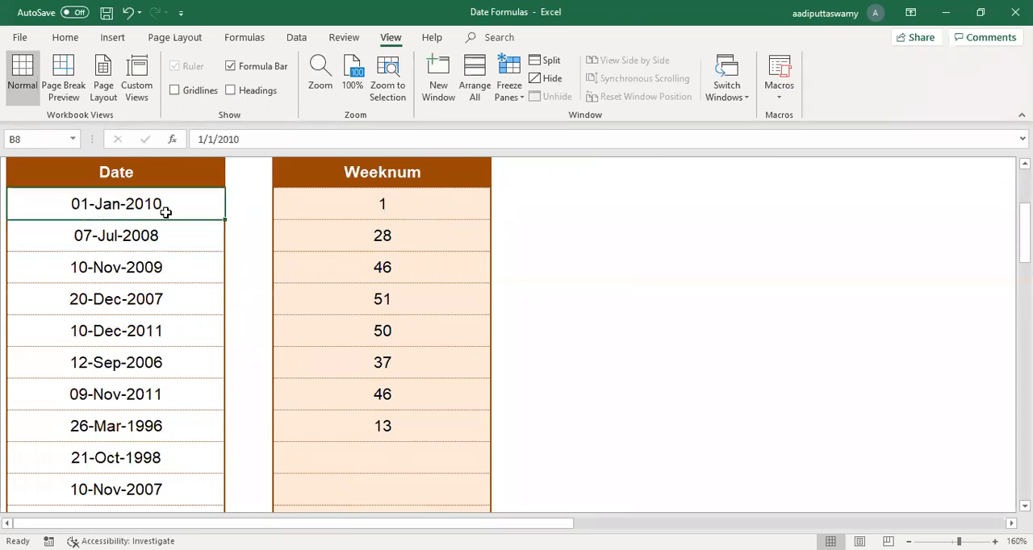
{"action": "left_click", "coordinate": [347, 211]}
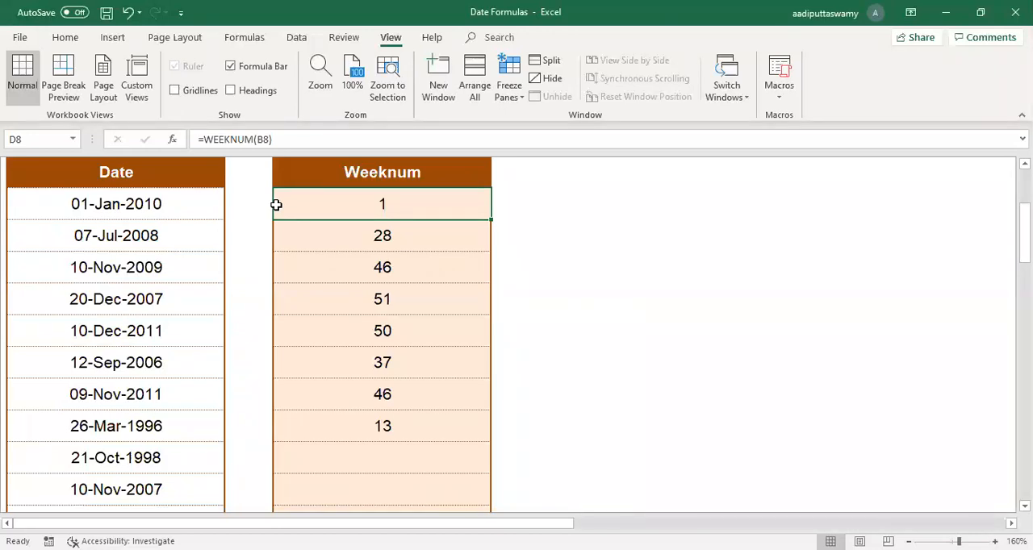
{"action": "left_click", "coordinate": [365, 240]}
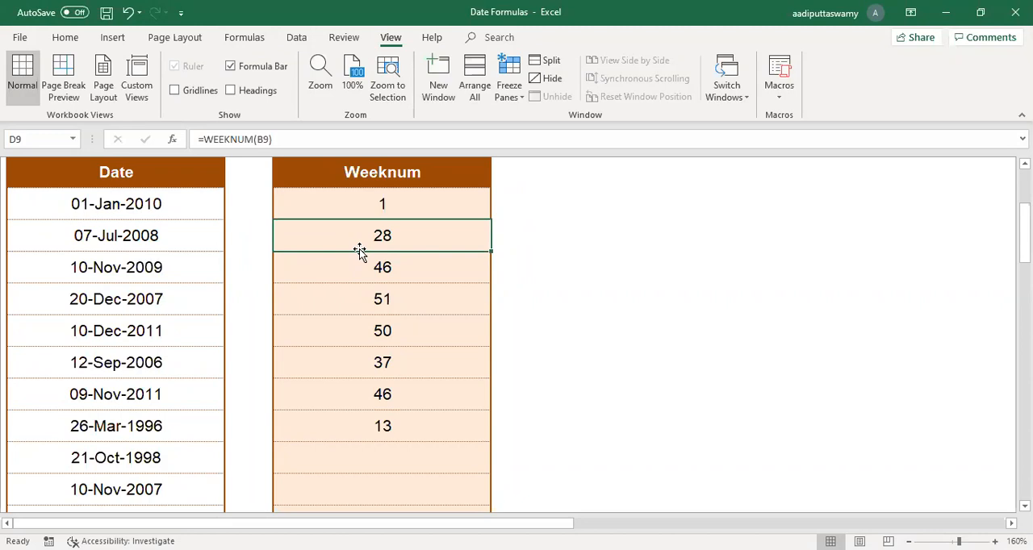
Step: Try to edit the blank cell E10 beside the Weeknum column
{"action": "left_click", "coordinate": [515, 274]}
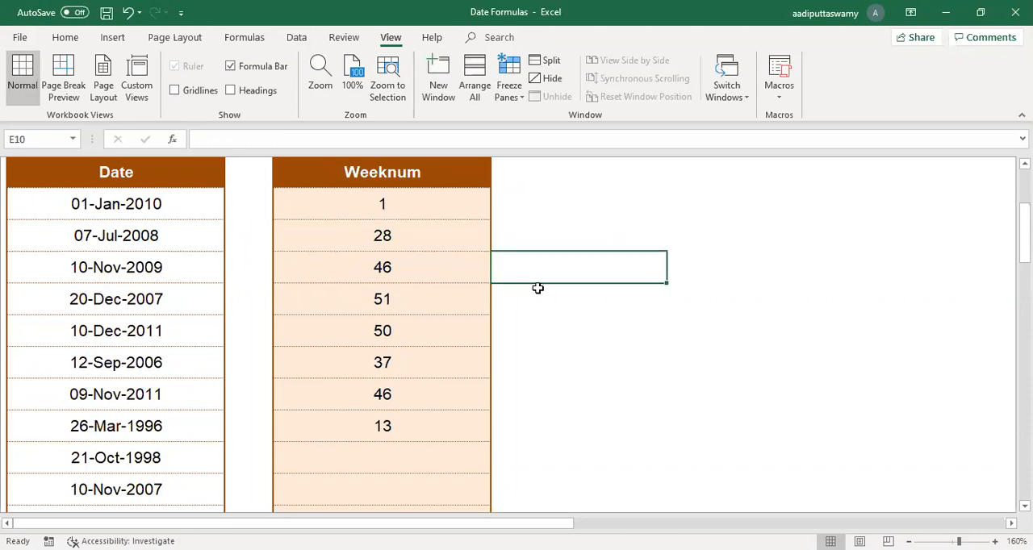
{"action": "double_click", "coordinate": [537, 288]}
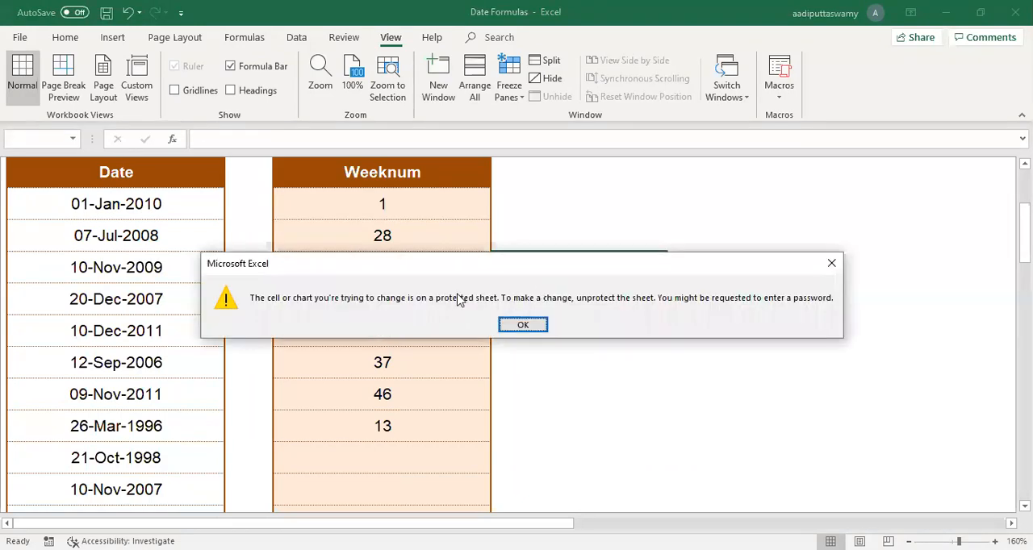
{"action": "key", "text": "Return"}
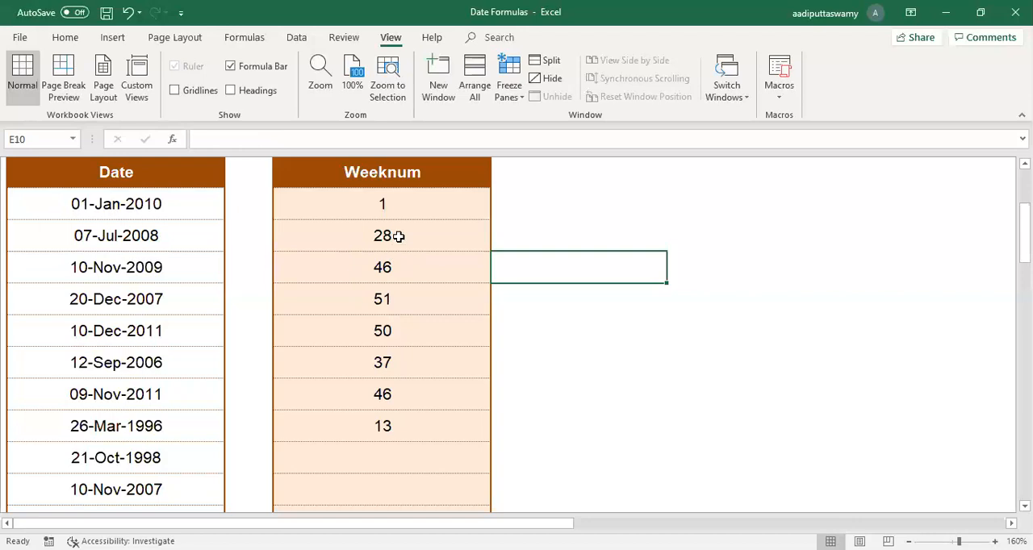
Step: Replace the formula in D11 of the Weeknum column with =D10-D9 to calculate the difference between the two week numbers
{"action": "left_click", "coordinate": [161, 267]}
{"action": "left_click", "coordinate": [155, 234]}
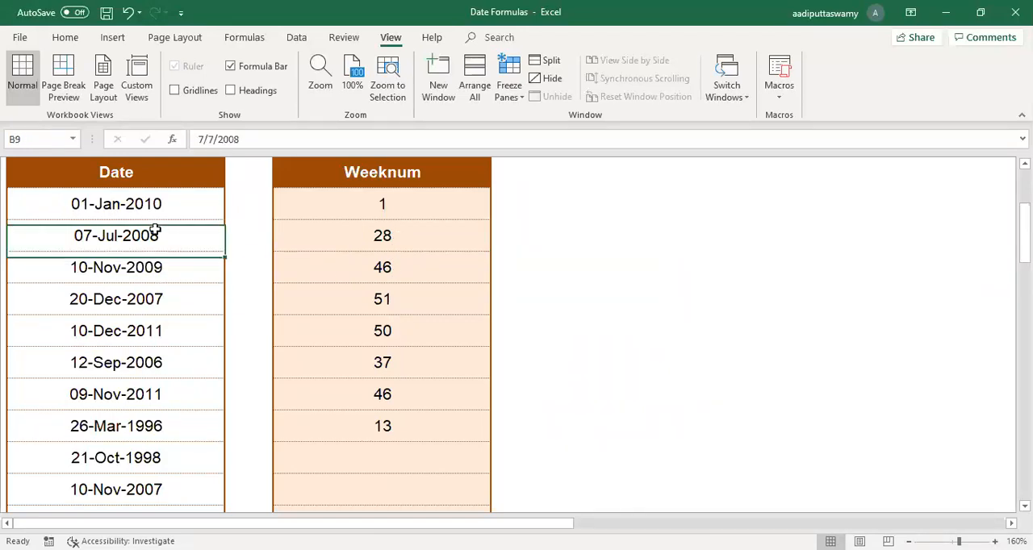
{"action": "left_click", "coordinate": [382, 312]}
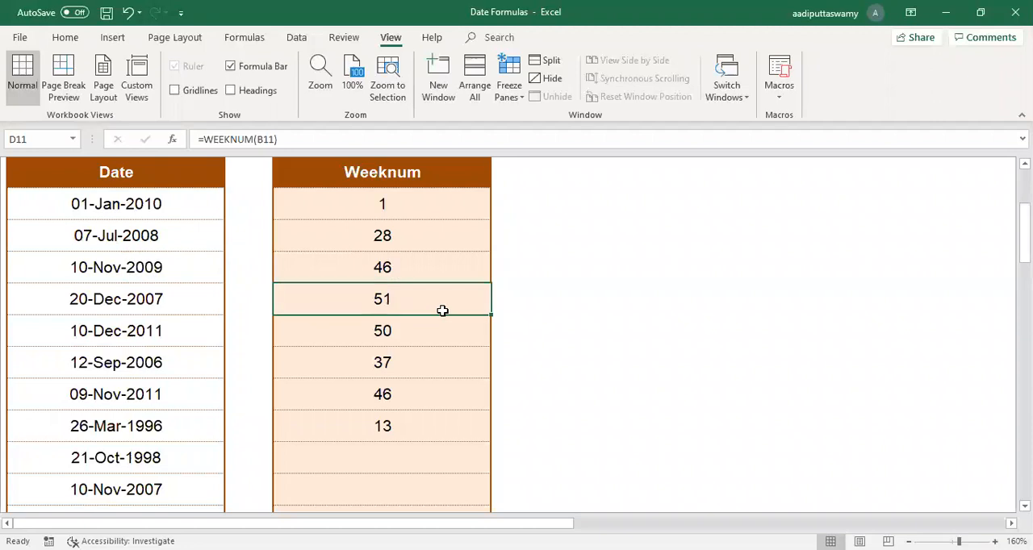
{"action": "type", "text": "="}
{"action": "left_click", "coordinate": [416, 262]}
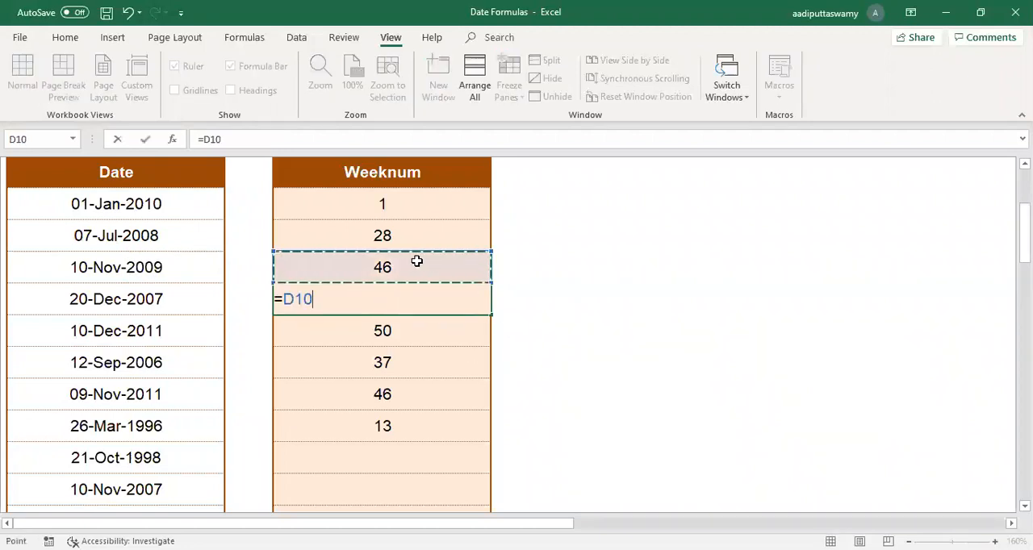
{"action": "type", "text": "-"}
{"action": "left_click", "coordinate": [406, 231]}
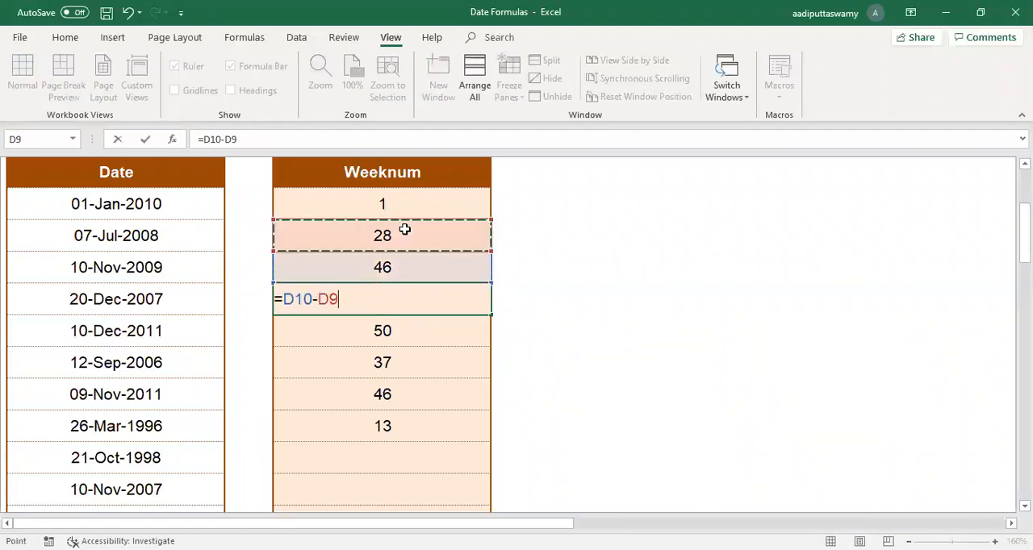
{"action": "key", "text": "Return"}
Step: Review the subtraction formula in D11 against the dates in B9 and B10 and their week numbers
{"action": "left_click", "coordinate": [397, 291]}
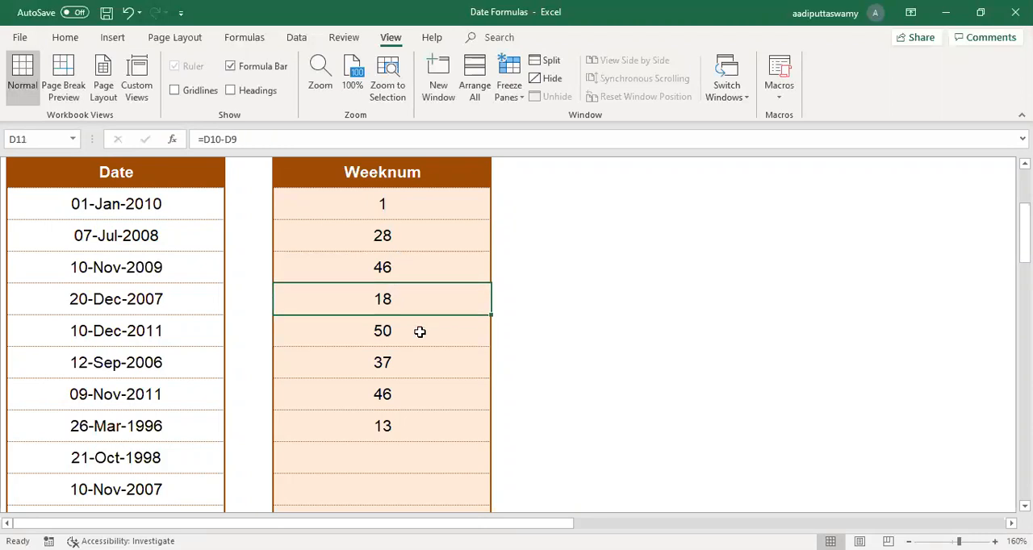
{"action": "left_click_drag", "start_coordinate": [148, 269], "coordinate": [339, 268]}
{"action": "left_click_drag", "start_coordinate": [147, 234], "coordinate": [337, 236]}
{"action": "double_click", "coordinate": [405, 297]}
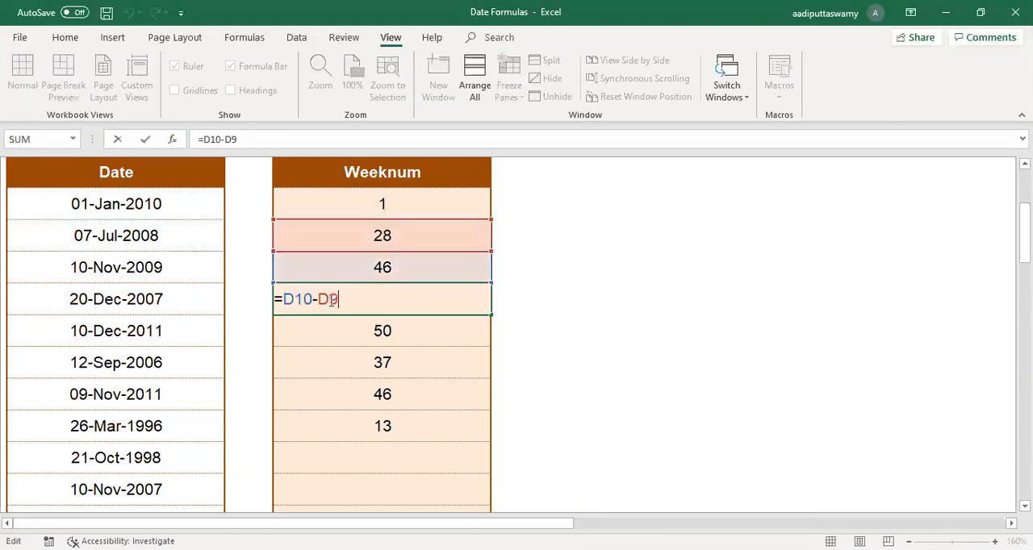
{"action": "key", "text": "Escape"}
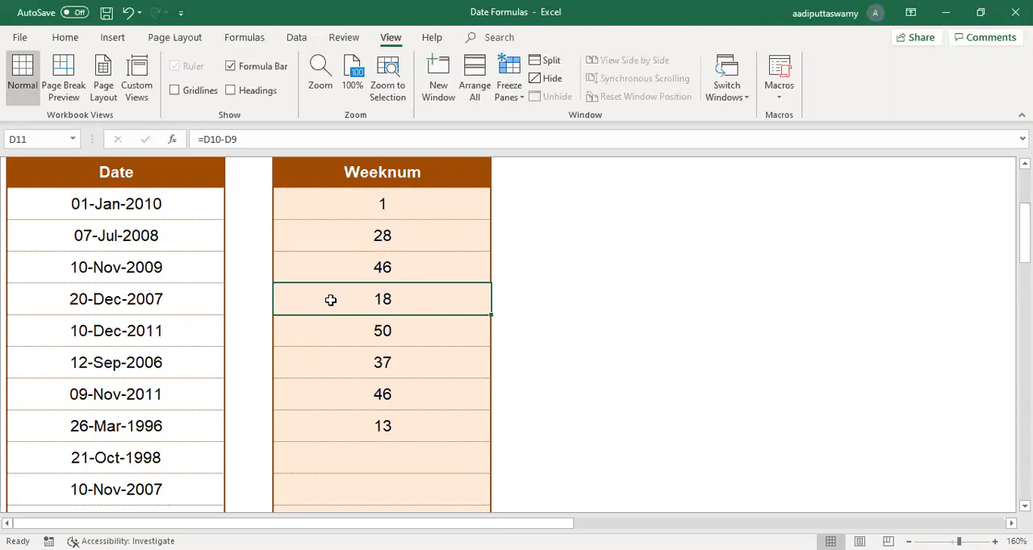
{"action": "left_click", "coordinate": [182, 204]}
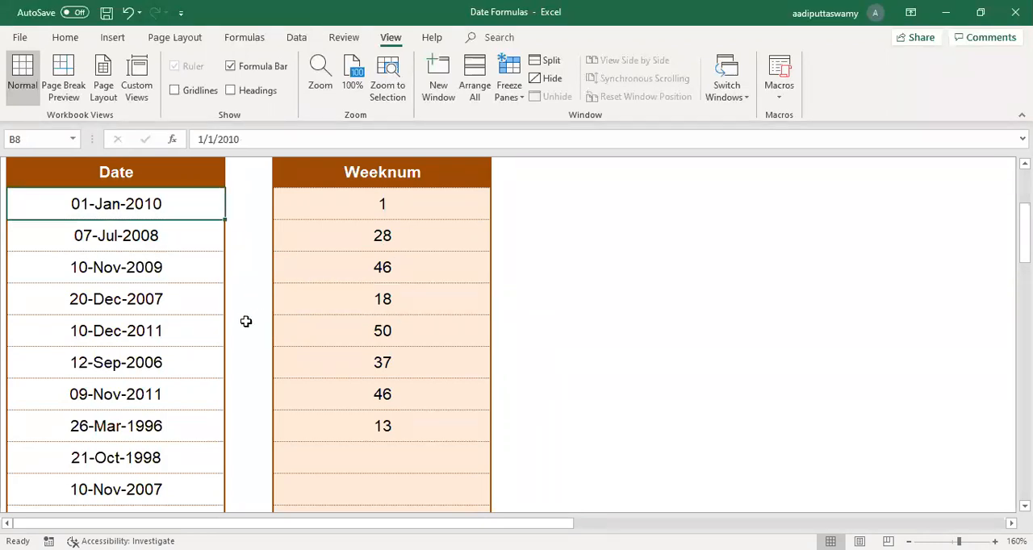
{"action": "scroll", "coordinate": [246, 322], "scroll_direction": "up", "scroll_amount": 1}
{"action": "key", "text": "ctrl+1"}
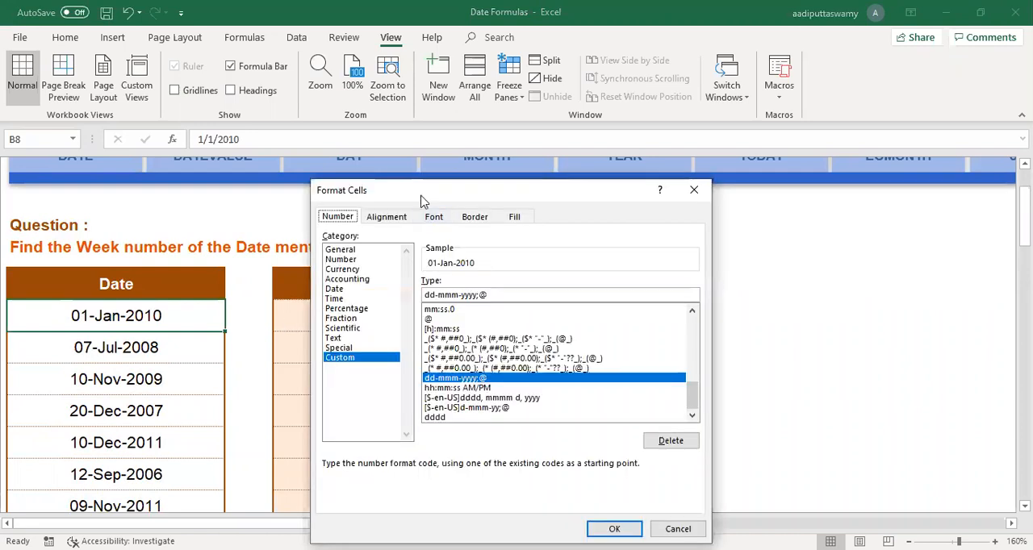
{"action": "left_click_drag", "start_coordinate": [418, 190], "coordinate": [352, 124]}
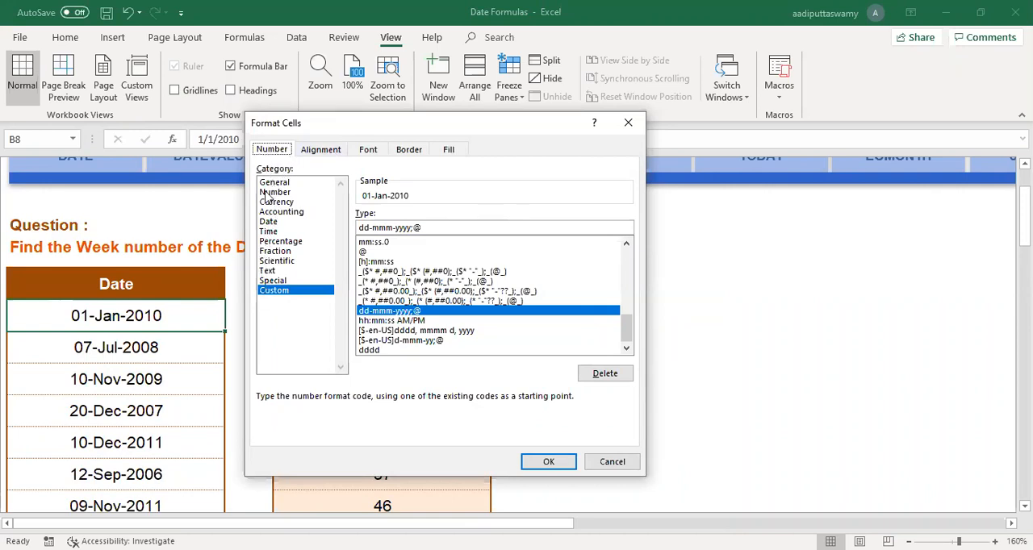
{"action": "left_click", "coordinate": [270, 223]}
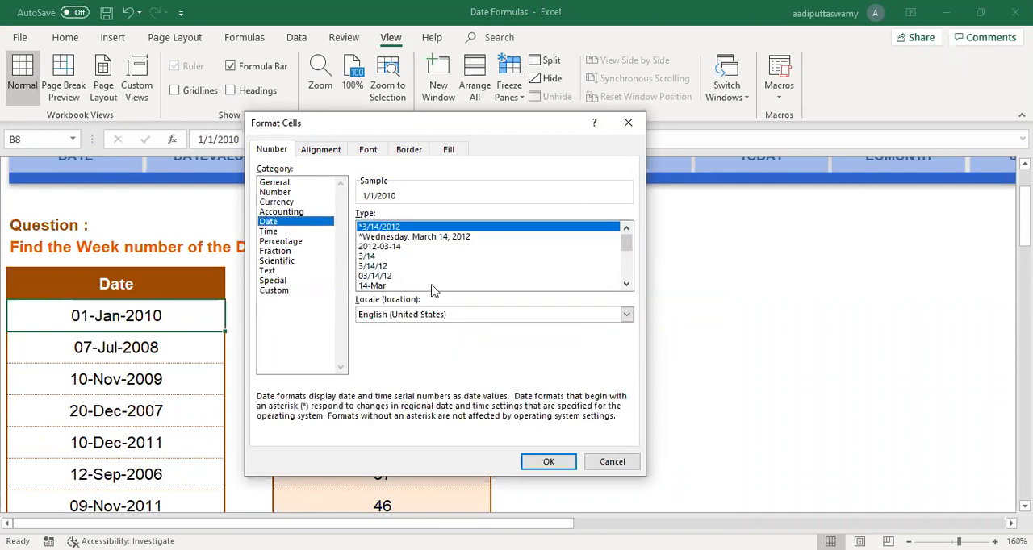
{"action": "key", "text": "Escape"}
{"action": "key", "text": "ctrl+1"}
{"action": "key", "text": "Escape"}
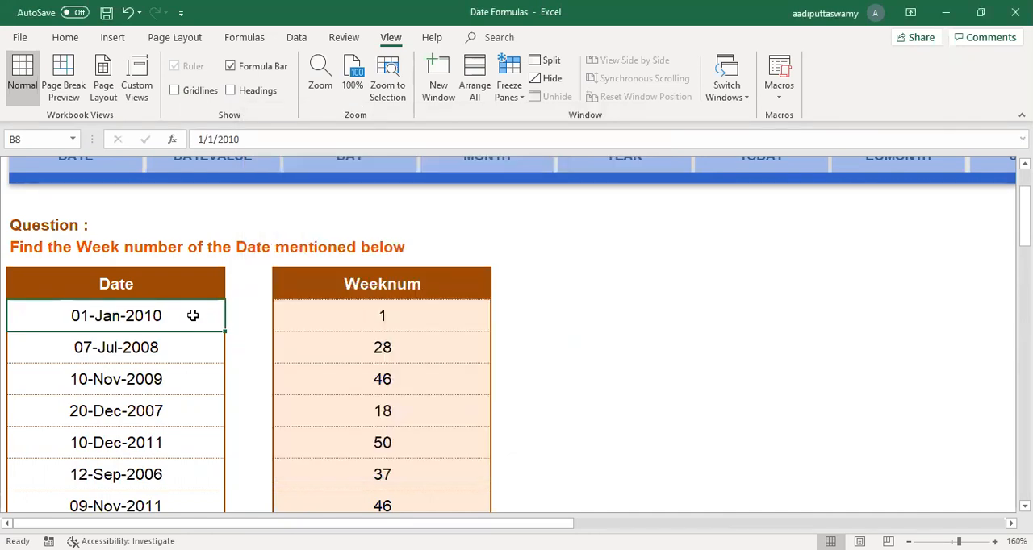
Step: Format the date in B8 with the long Date type *Wednesday, March 14, 2012
{"action": "key", "text": "ctrl+1"}
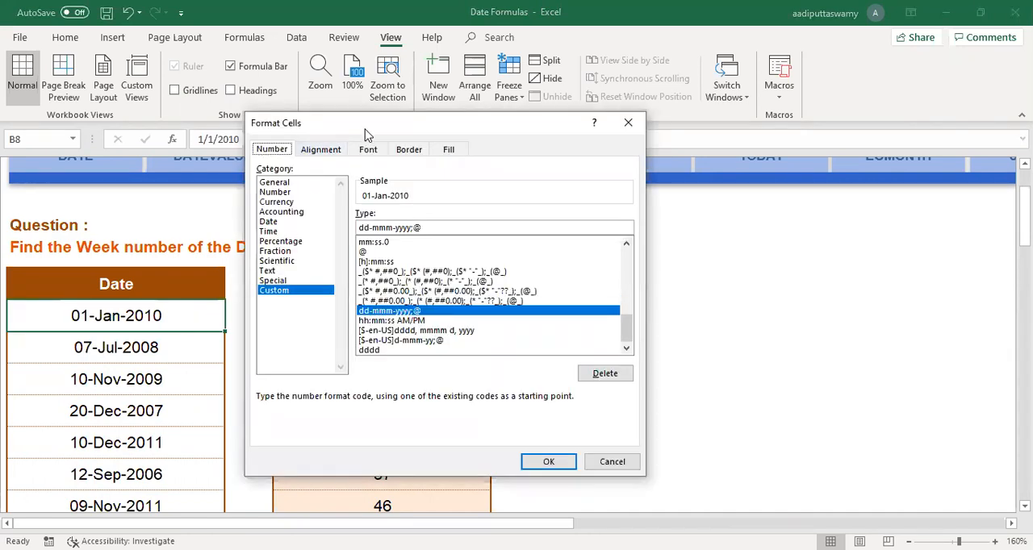
{"action": "left_click_drag", "start_coordinate": [365, 128], "coordinate": [374, 145]}
{"action": "left_click", "coordinate": [283, 238]}
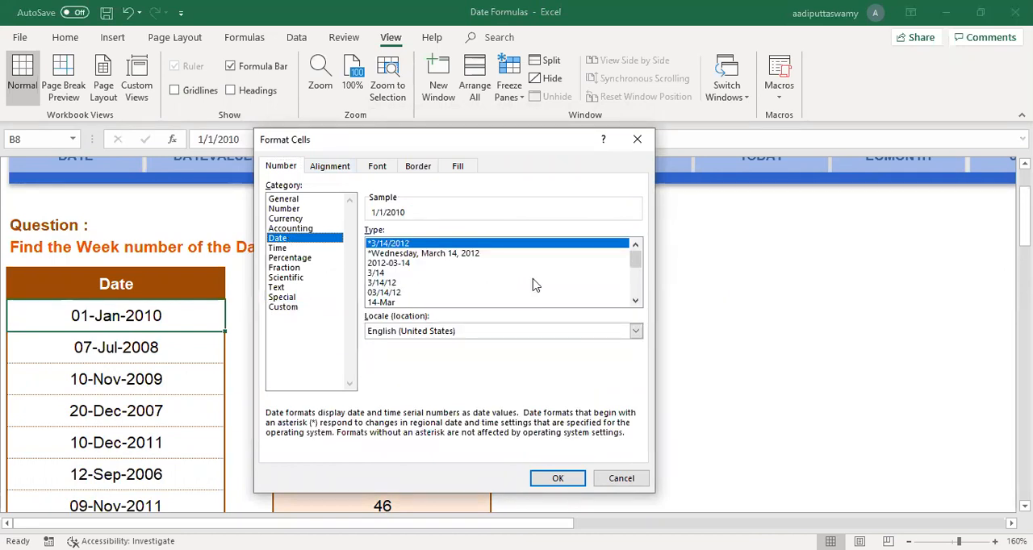
{"action": "left_click_drag", "start_coordinate": [637, 262], "coordinate": [645, 296]}
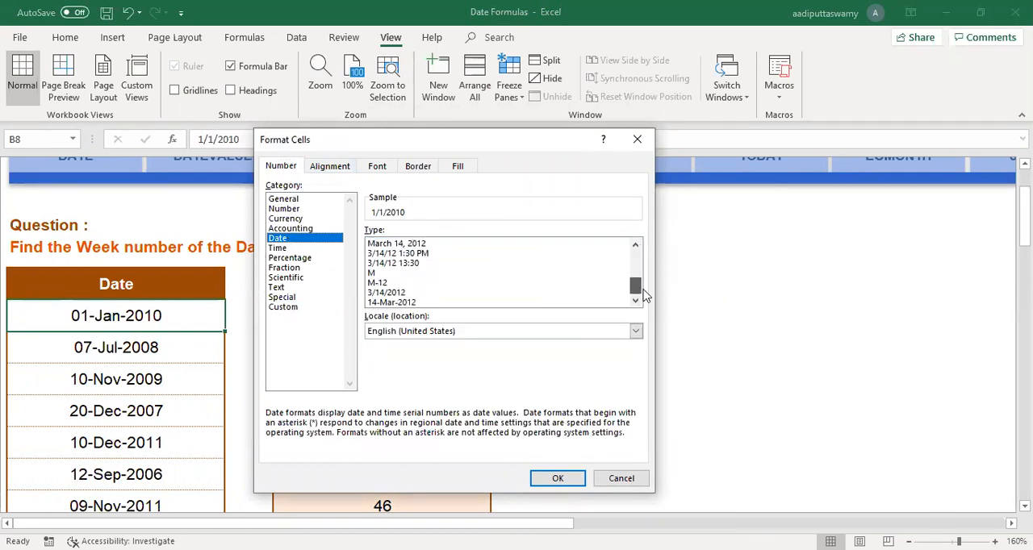
{"action": "left_click", "coordinate": [383, 303]}
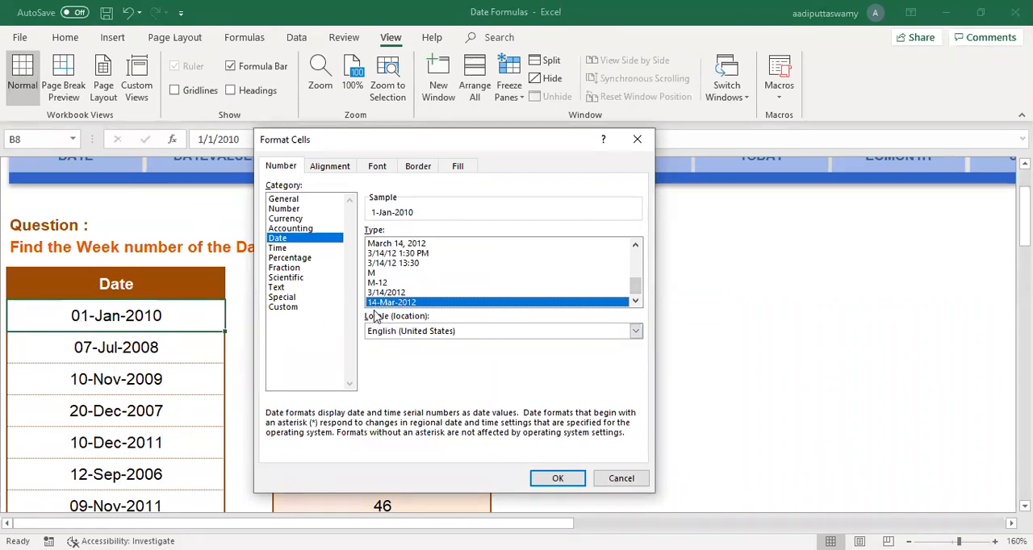
{"action": "left_click_drag", "start_coordinate": [636, 292], "coordinate": [645, 246]}
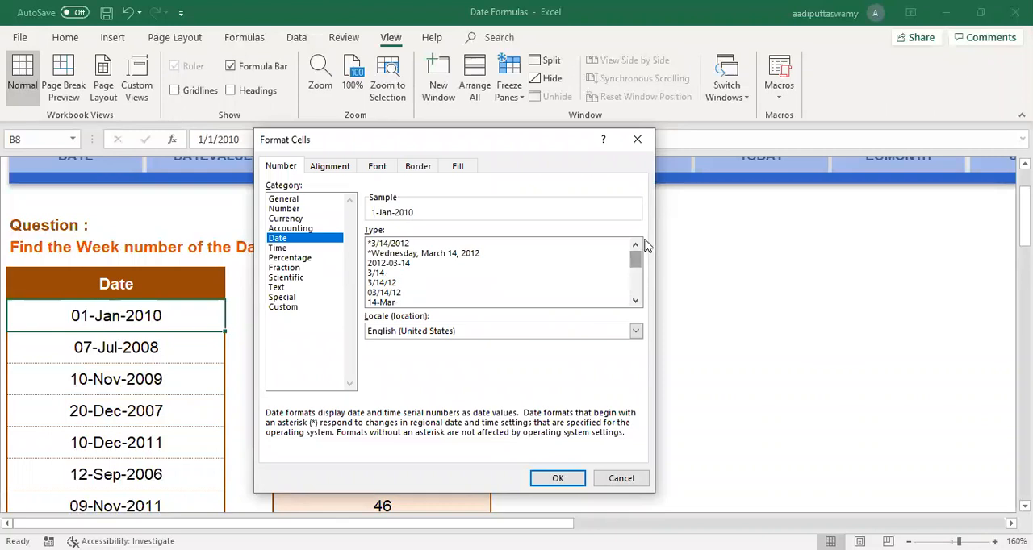
{"action": "left_click", "coordinate": [486, 254]}
{"action": "left_click", "coordinate": [564, 478]}
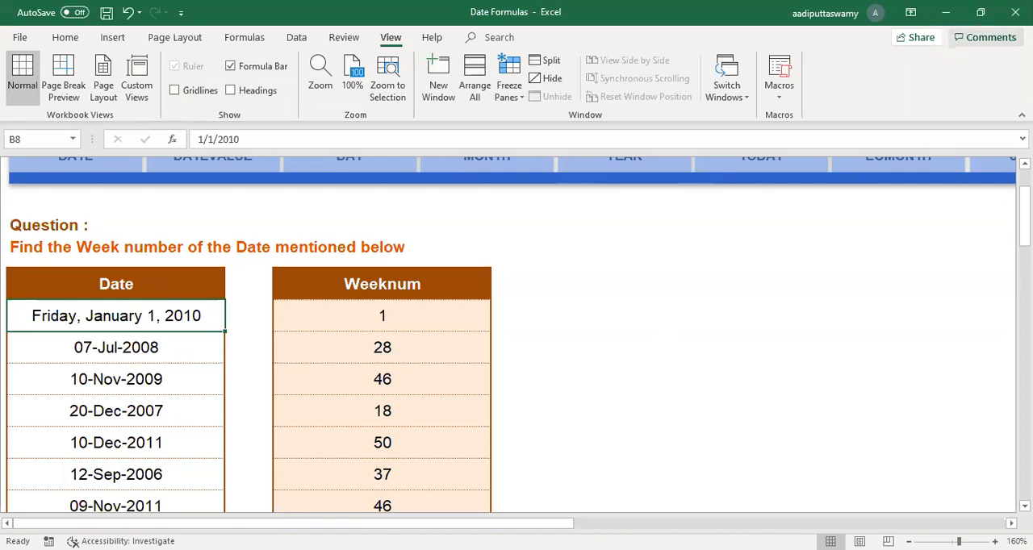
Step: Close the Date Formulas workbook without saving the changes
{"action": "left_click", "coordinate": [1015, 12]}
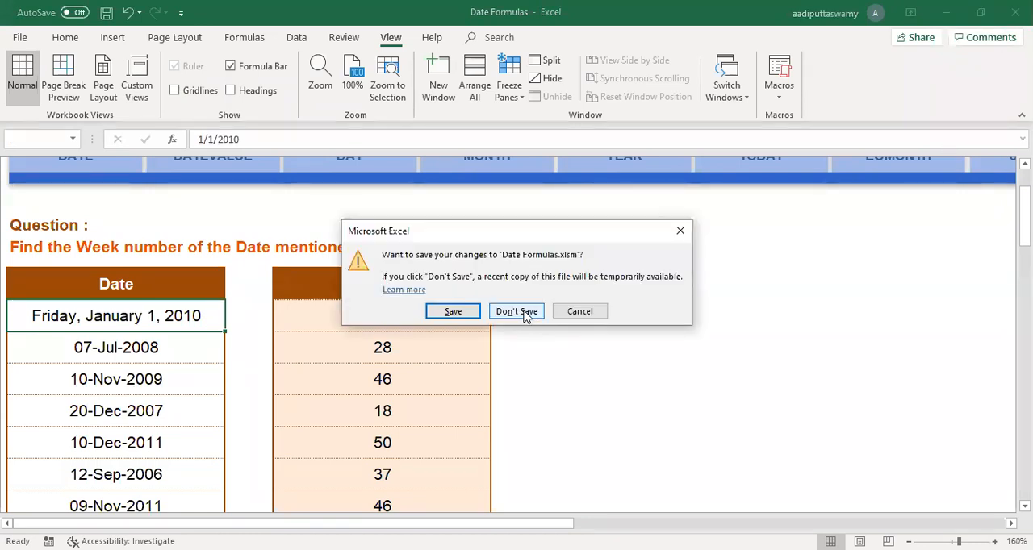
{"action": "left_click", "coordinate": [523, 315]}
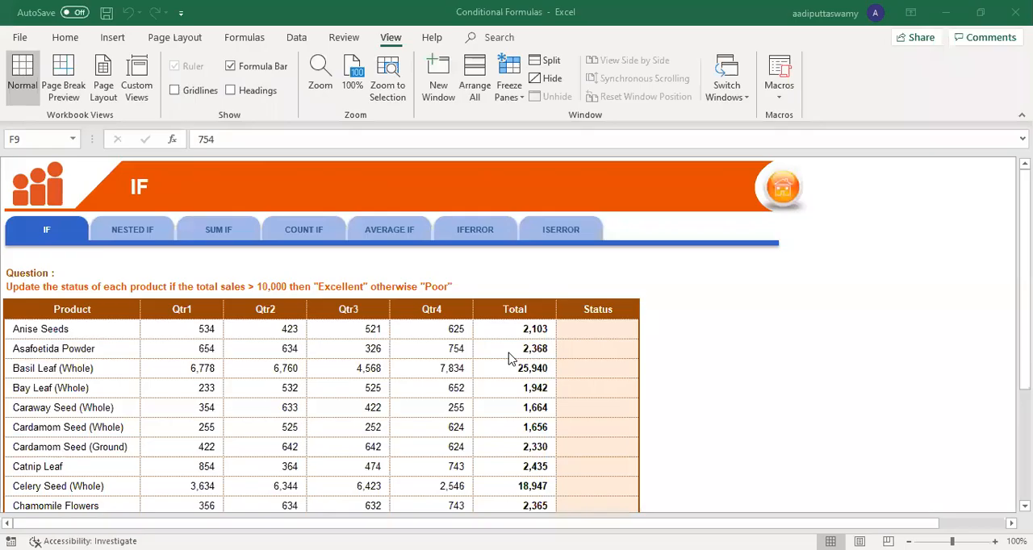
Step: Examine the Total and Qtr4 figures for Anise Seeds on the IF sheet of the Conditional Formulas workbook
{"action": "left_click", "coordinate": [515, 326]}
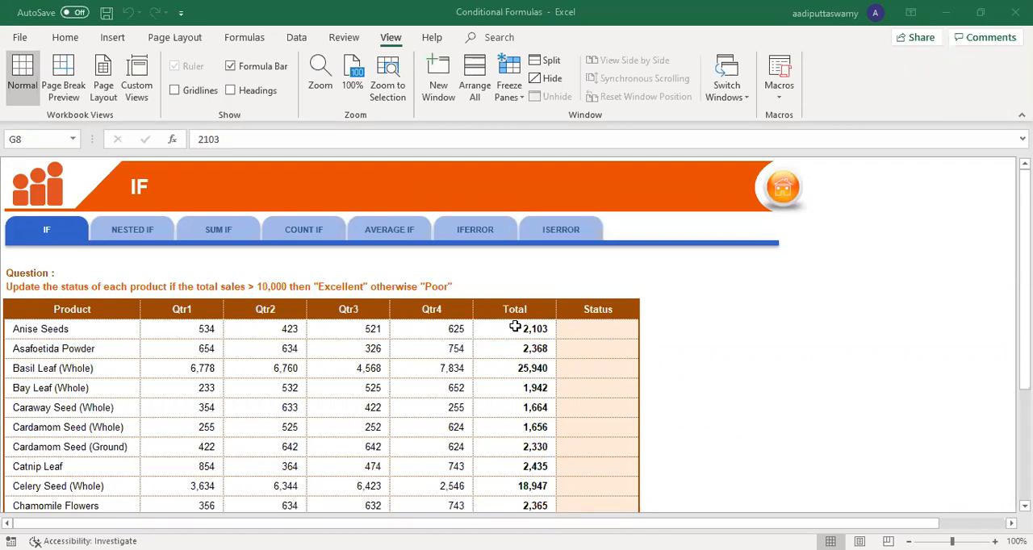
{"action": "left_click", "coordinate": [409, 331]}
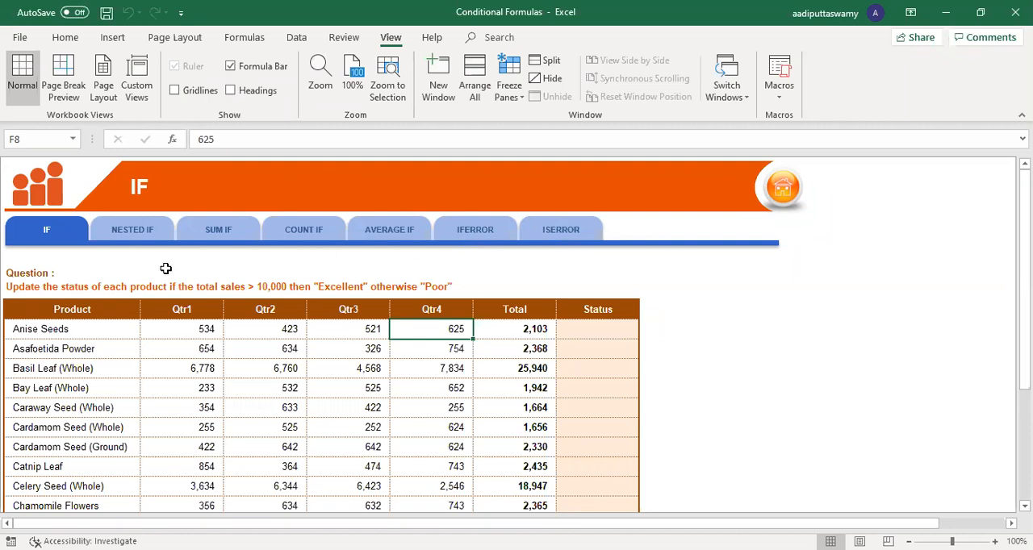
Step: Examine the Total figures and the empty Status cells on the IF sheet
{"action": "key", "text": "Right"}
{"action": "key", "text": "Right"}
{"action": "scroll", "coordinate": [619, 386], "scroll_direction": "up", "scroll_amount": 1, "text": "ctrl"}
{"action": "scroll", "coordinate": [620, 386], "scroll_direction": "up", "scroll_amount": 4, "text": "ctrl"}
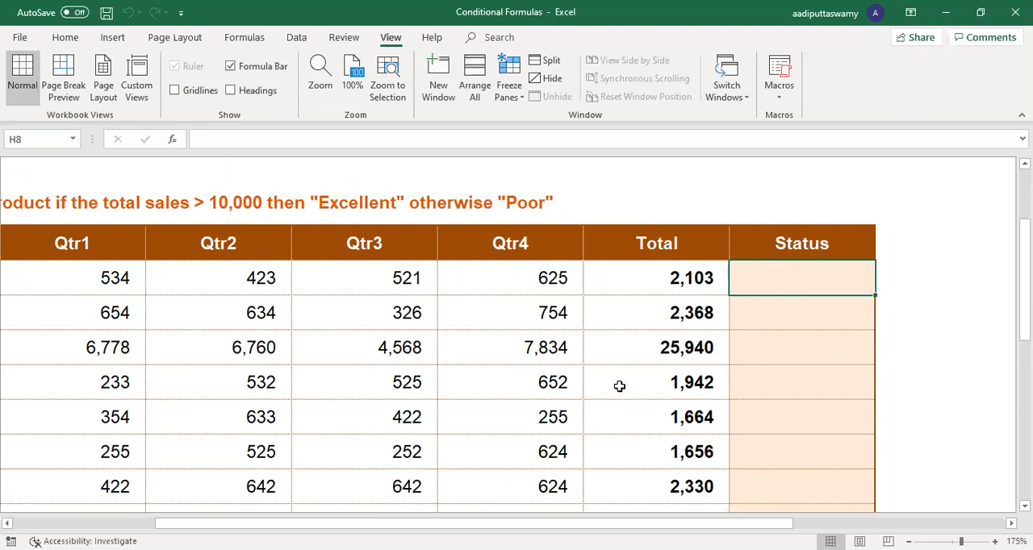
{"action": "left_click_drag", "start_coordinate": [648, 271], "coordinate": [643, 361]}
{"action": "left_click", "coordinate": [642, 283]}
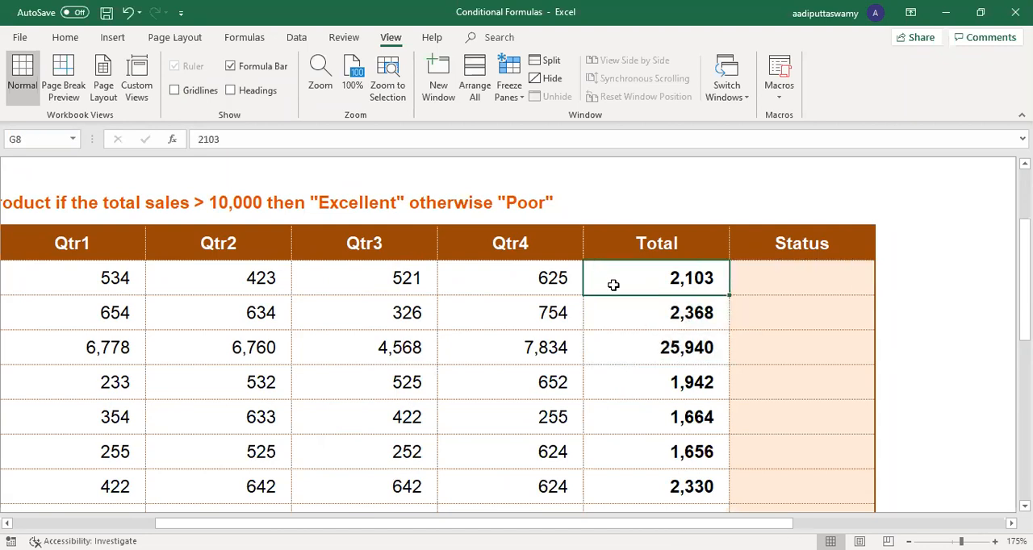
{"action": "left_click", "coordinate": [773, 279]}
{"action": "key", "text": "shift+Down"}
{"action": "key", "text": "shift+Down"}
{"action": "key", "text": "shift+Down"}
Step: Start an IF formula in H8 with the logical test G8>10000
{"action": "left_click", "coordinate": [781, 274]}
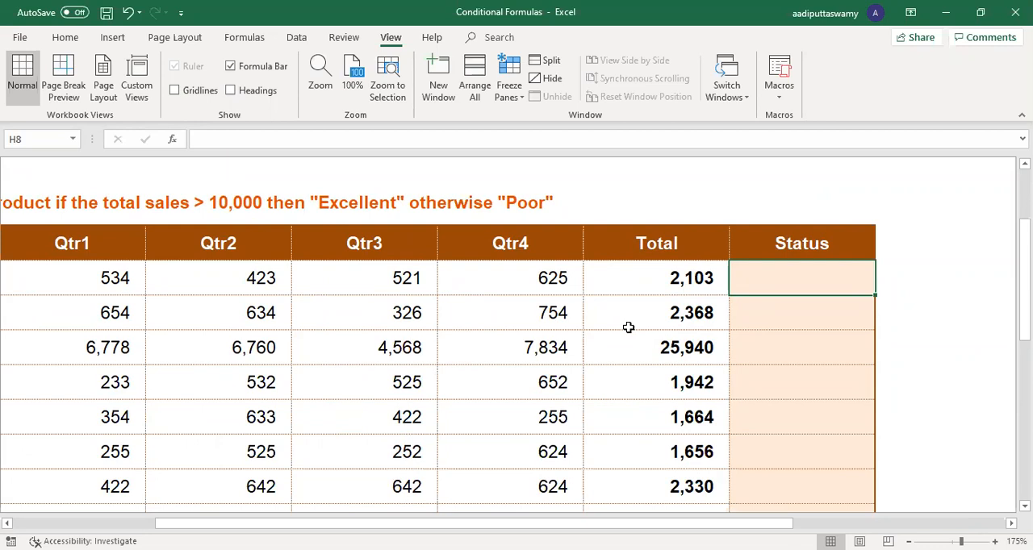
{"action": "type", "text": "=i"}
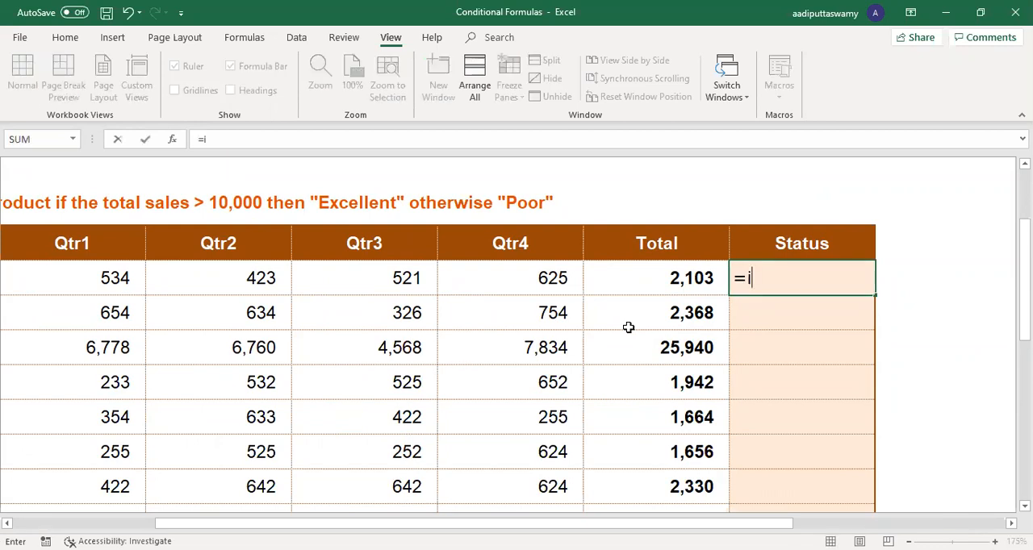
{"action": "key", "text": "Tab"}
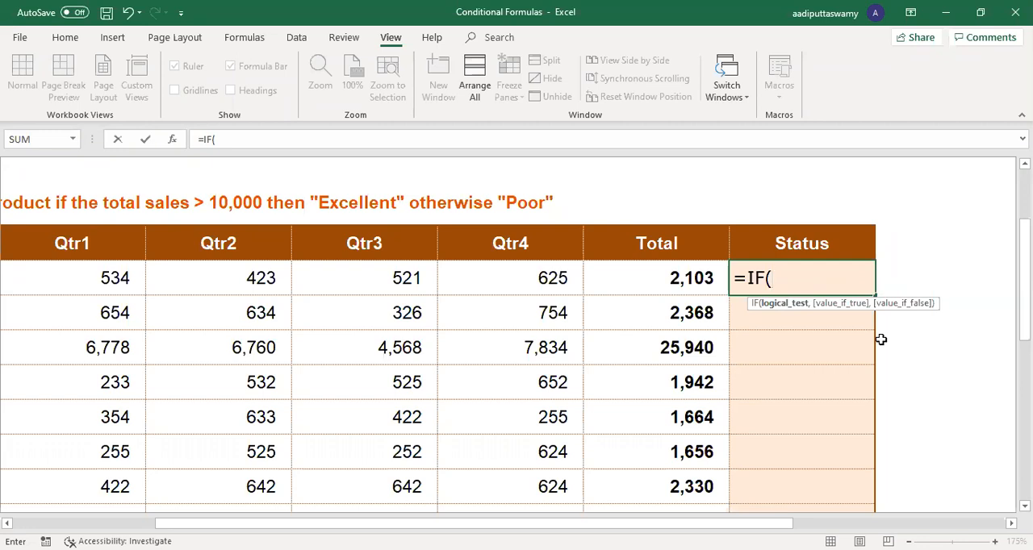
{"action": "left_click", "coordinate": [688, 280]}
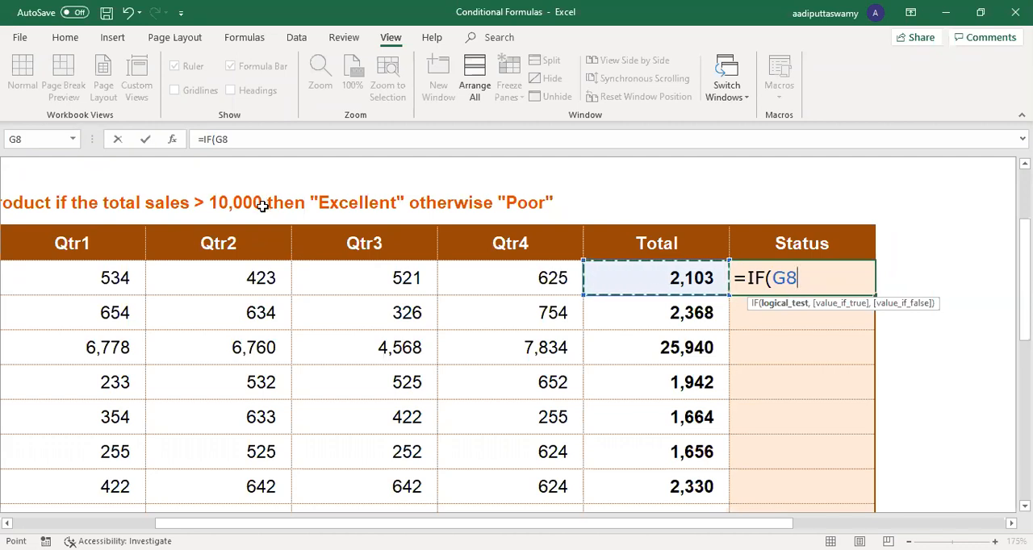
{"action": "type", "text": ">10000"}
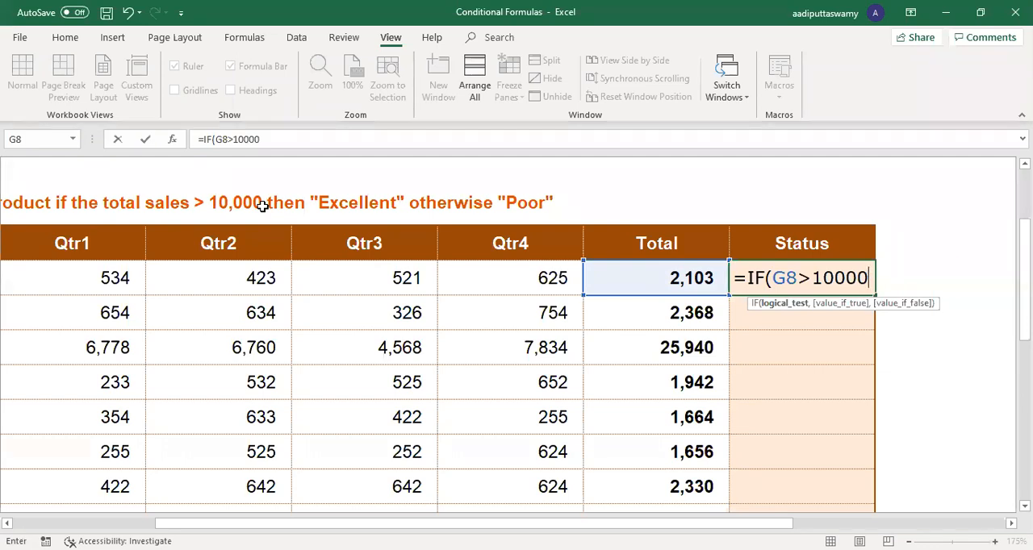
{"action": "type", "text": ","}
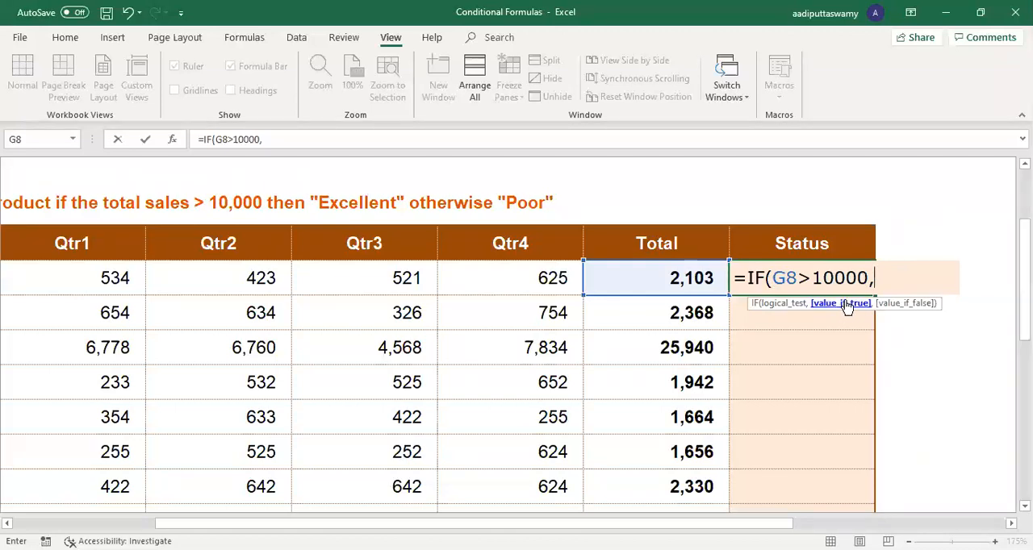
{"action": "type", "text": "\"Excellent"}
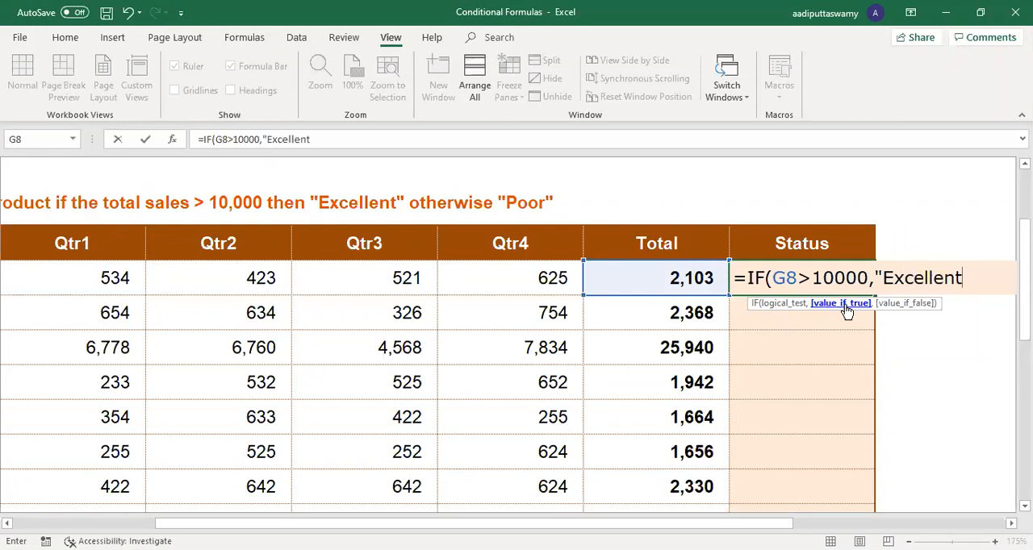
{"action": "type", "text": "\","}
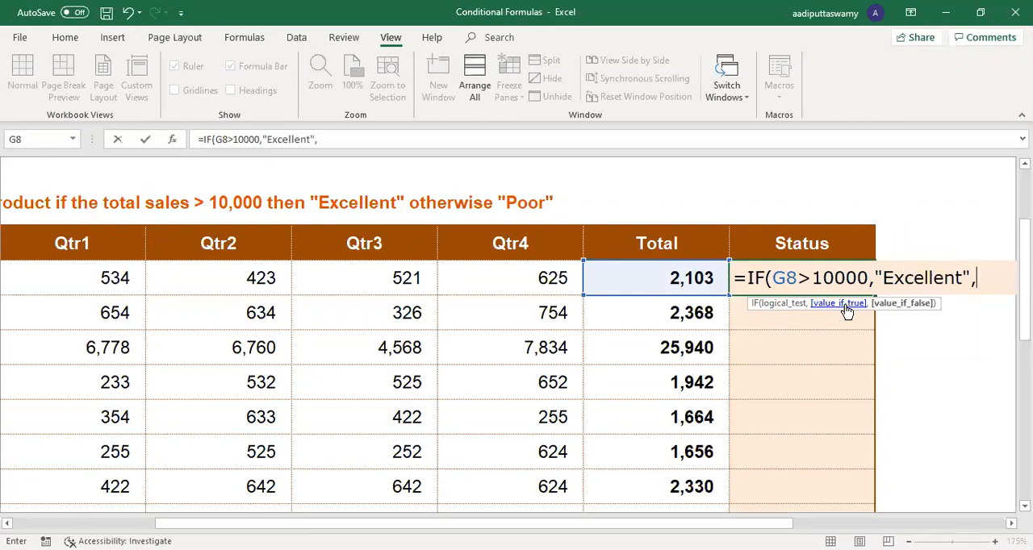
{"action": "type", "text": "\"Poor\")"}
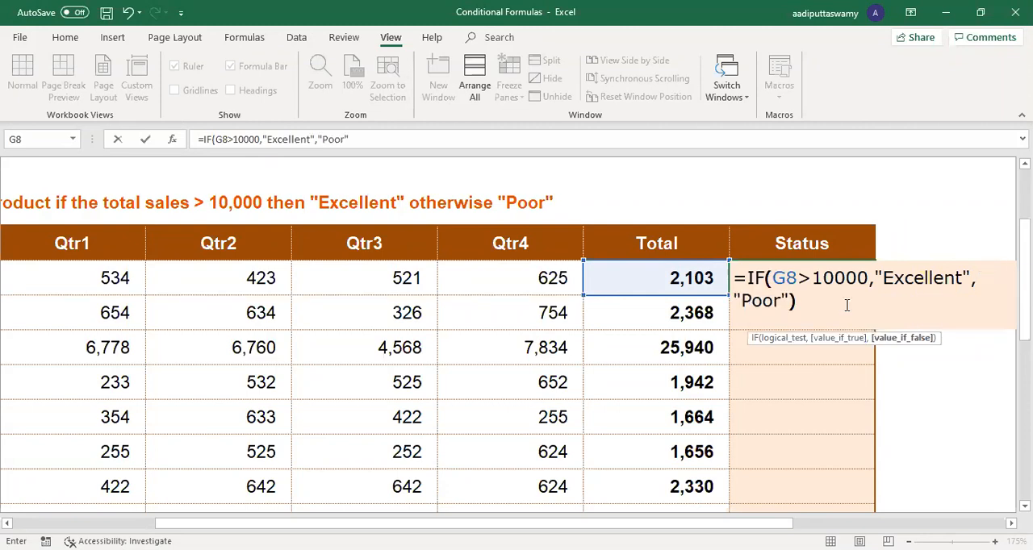
Step: Complete the IF formula with "Excellent" if true and "Poor" otherwise, and fill it from H8 down to H14
{"action": "left_click", "coordinate": [1012, 524]}
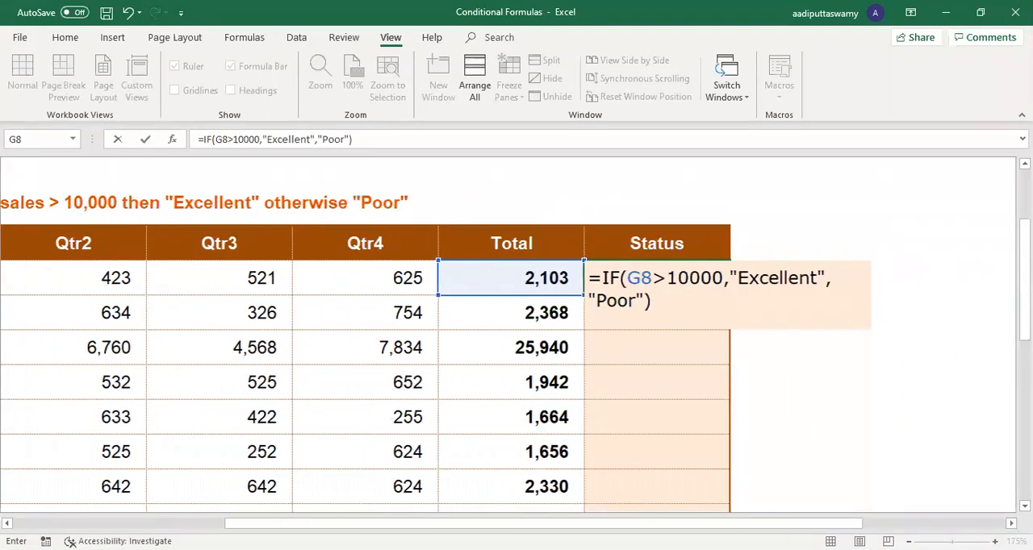
{"action": "left_click", "coordinate": [1011, 524]}
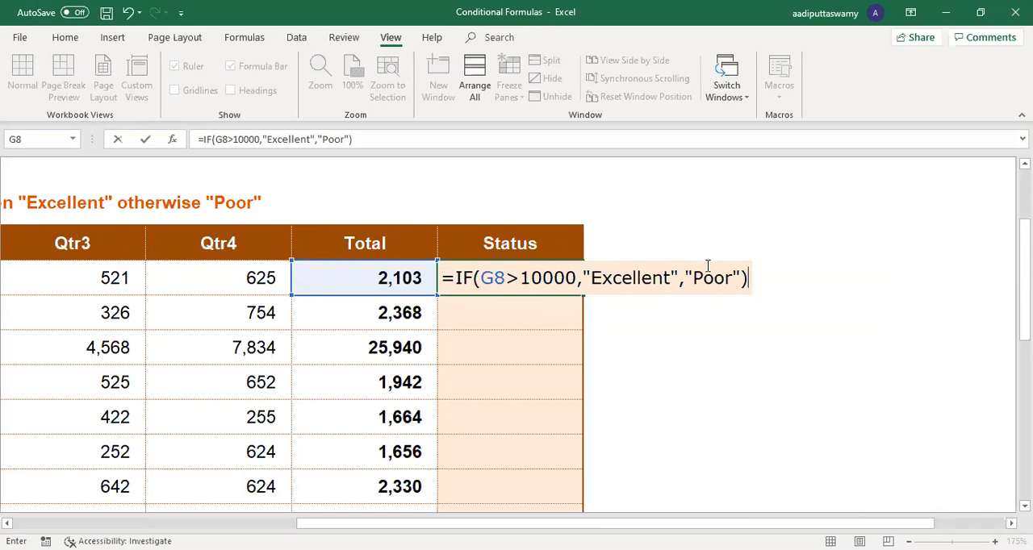
{"action": "key", "text": "Return"}
{"action": "left_click", "coordinate": [538, 288]}
{"action": "left_click_drag", "start_coordinate": [585, 300], "coordinate": [584, 494]}
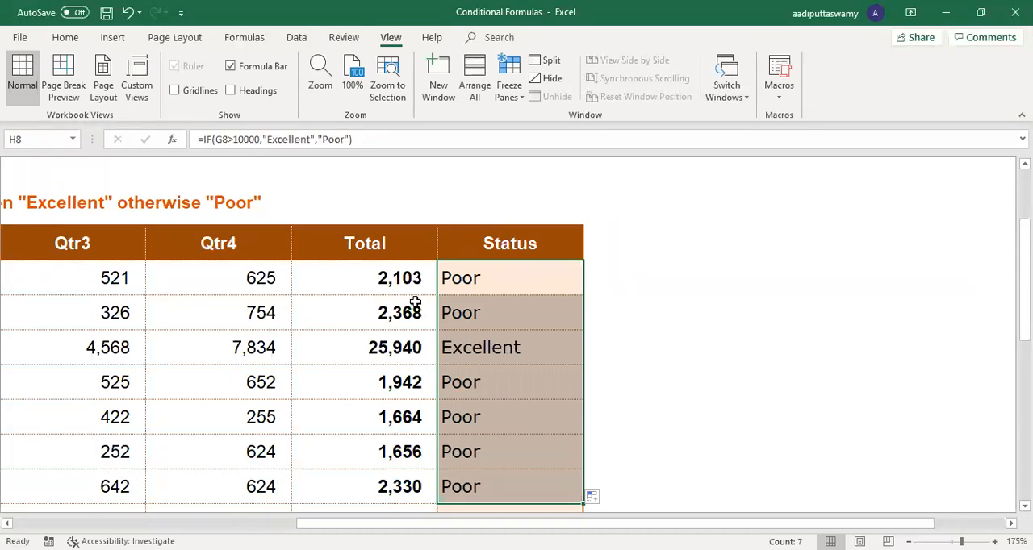
Step: Change the Anise Seeds total in G8 to 12103 and the Basil Leaf (Whole) total in G10 to 5940
{"action": "double_click", "coordinate": [366, 274]}
{"action": "type", "text": "1"}
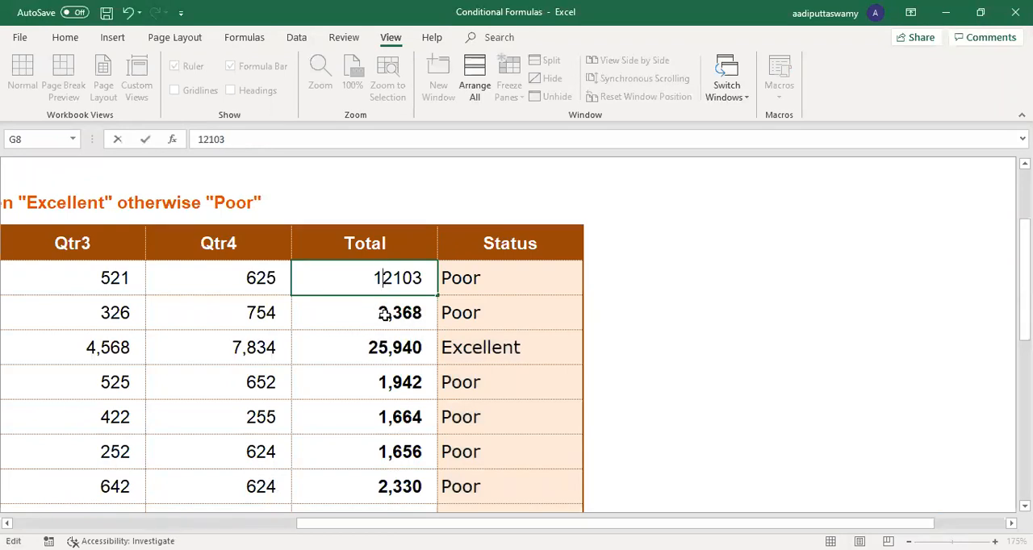
{"action": "key", "text": "Return"}
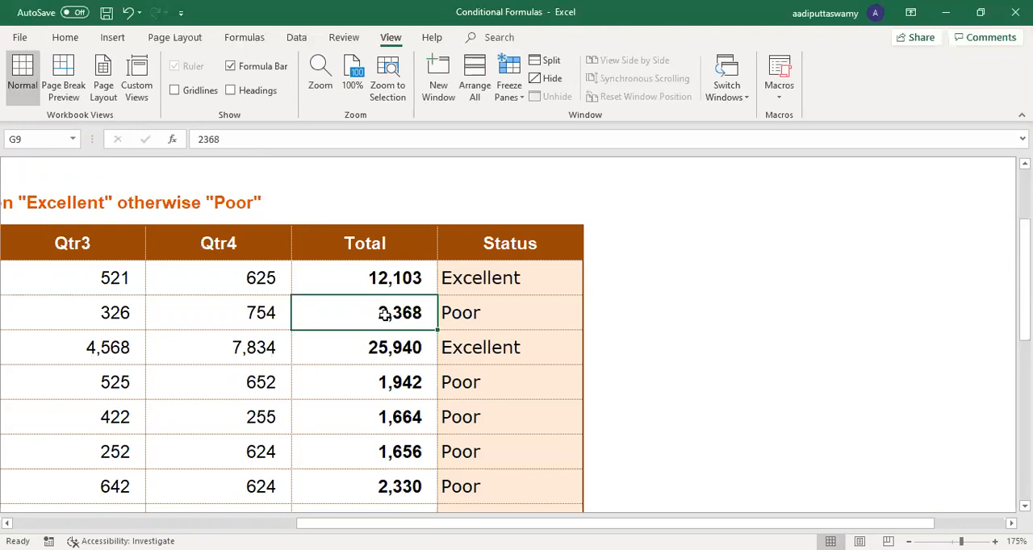
{"action": "double_click", "coordinate": [390, 353]}
{"action": "left_click_drag", "start_coordinate": [314, 348], "coordinate": [246, 348]}
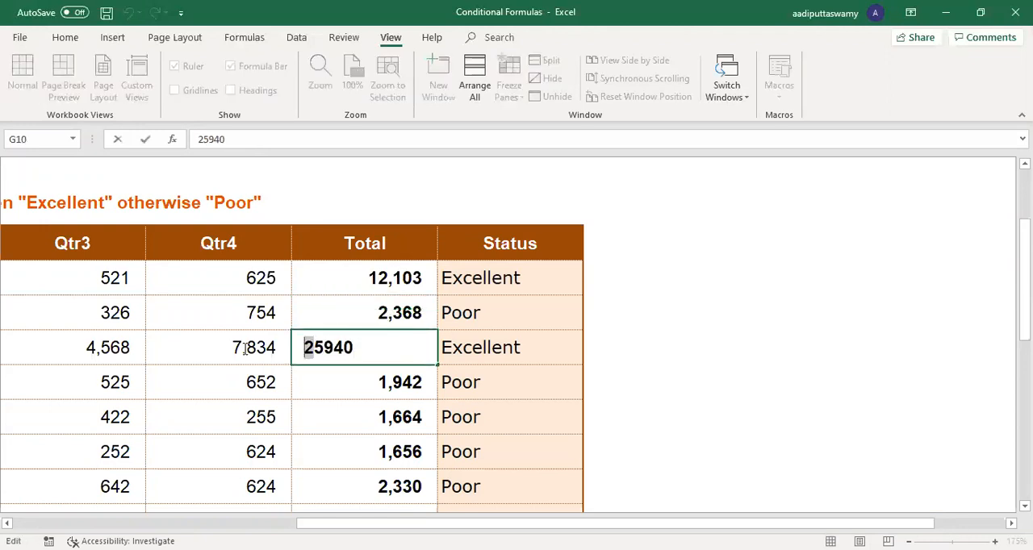
{"action": "key", "text": "Delete"}
{"action": "key", "text": "Return"}
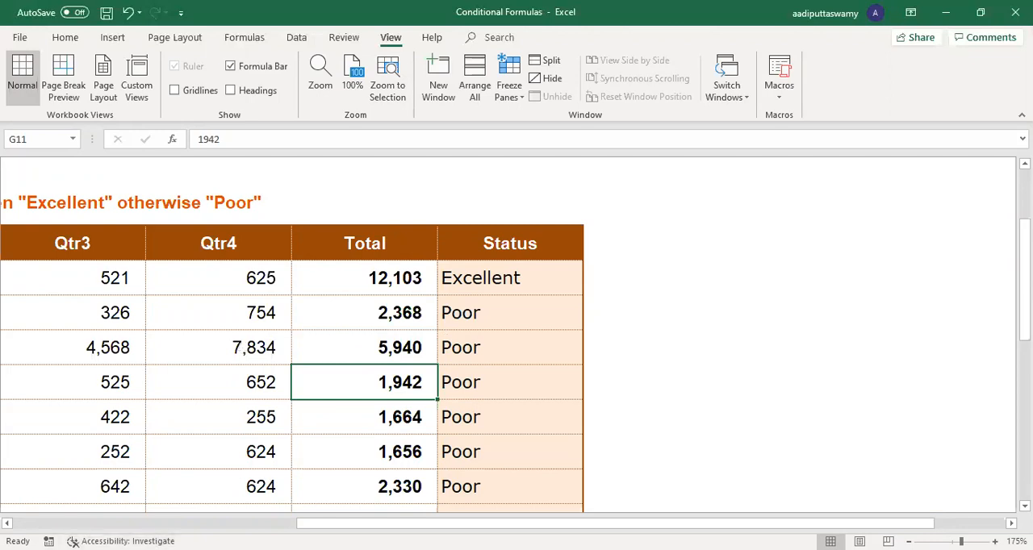
Step: Open the NESTED IF sheet and review the Performance Grade criteria with cell F8 selected
{"action": "scroll", "coordinate": [186, 498], "scroll_direction": "left", "scroll_amount": 5}
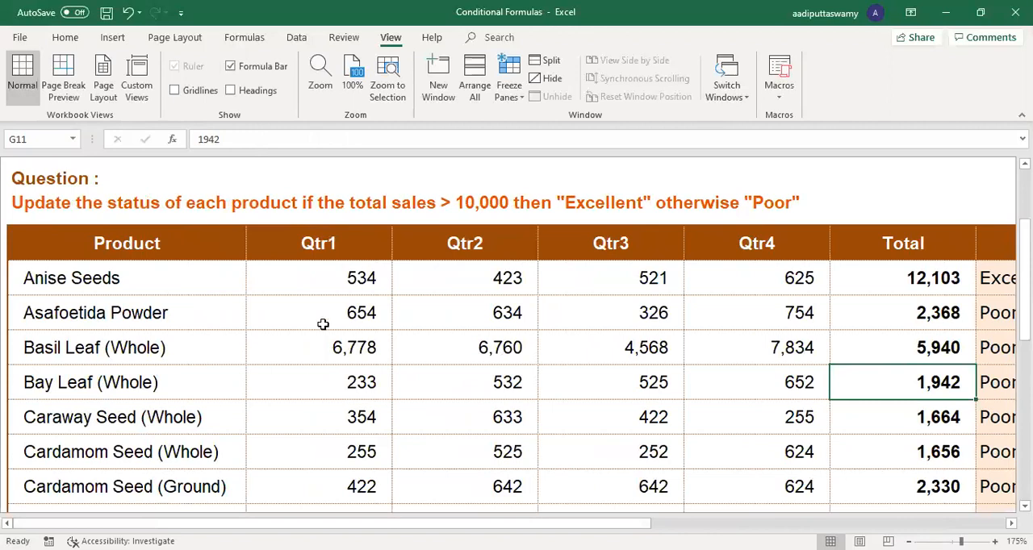
{"action": "scroll", "coordinate": [323, 325], "scroll_direction": "up", "scroll_amount": 2}
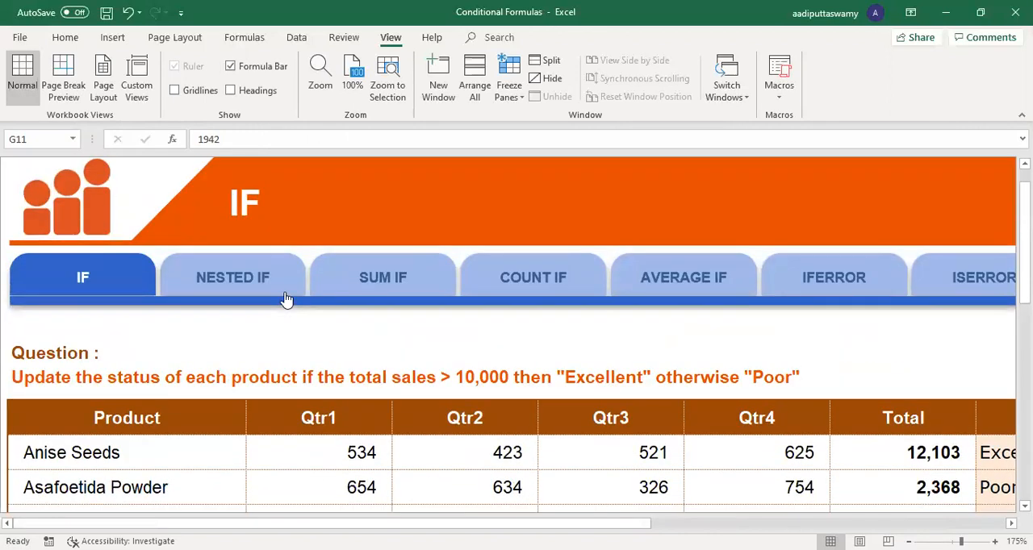
{"action": "left_click", "coordinate": [283, 291]}
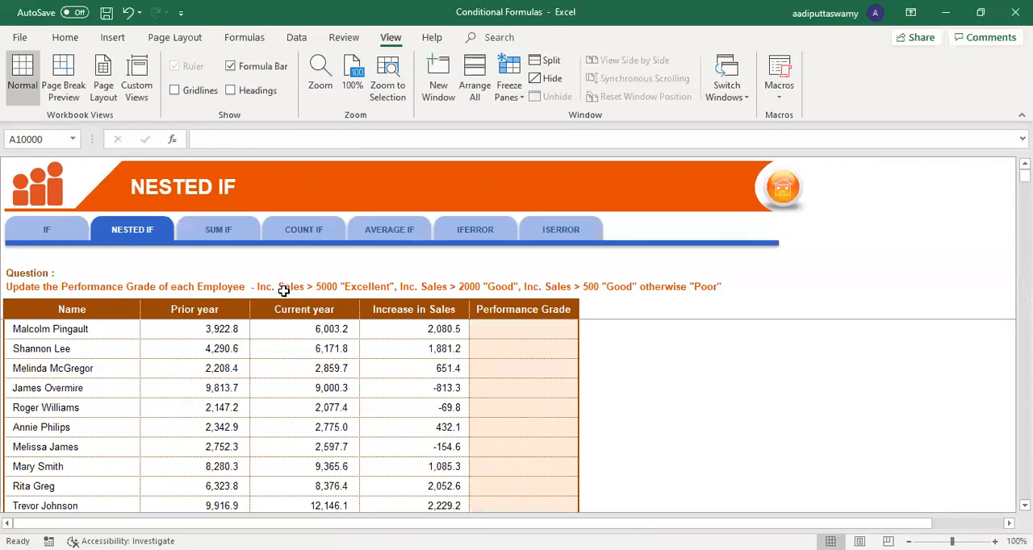
{"action": "left_click", "coordinate": [535, 332]}
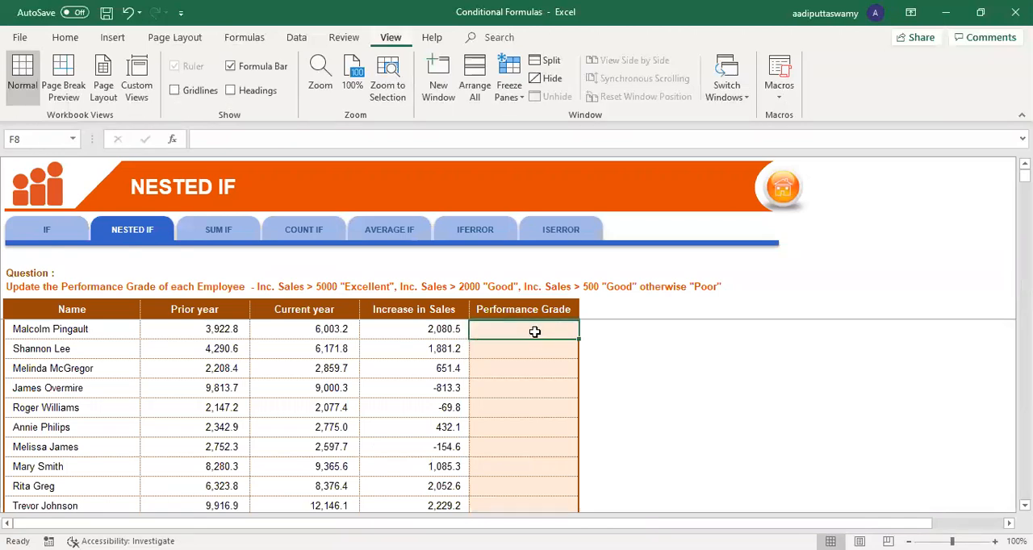
{"action": "scroll", "coordinate": [534, 331], "scroll_direction": "up", "scroll_amount": 4}
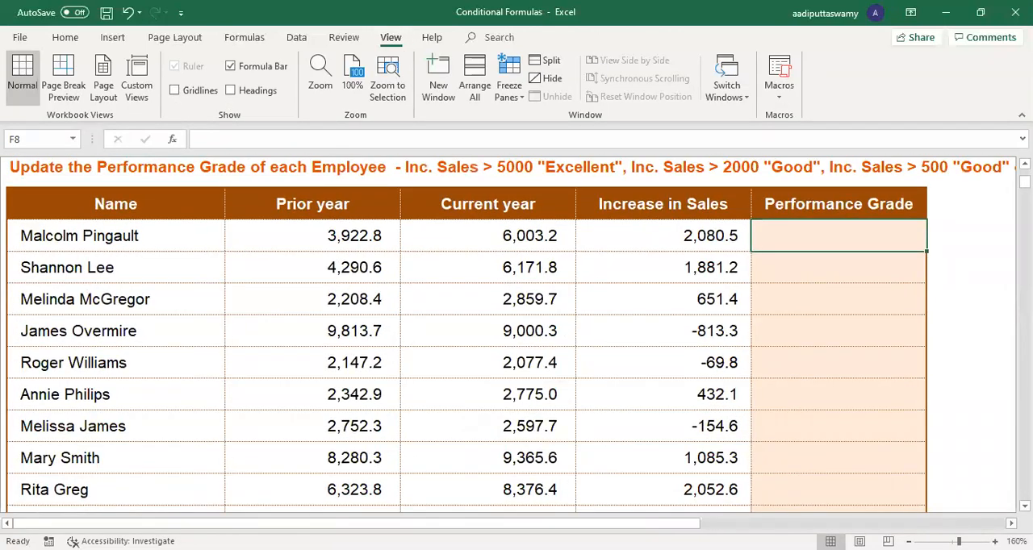
{"action": "scroll", "coordinate": [565, 383], "scroll_direction": "right", "scroll_amount": 1}
{"action": "scroll", "coordinate": [772, 429], "scroll_direction": "right", "scroll_amount": 2}
{"action": "scroll", "coordinate": [773, 429], "scroll_direction": "up", "scroll_amount": 1}
{"action": "scroll", "coordinate": [773, 430], "scroll_direction": "up", "scroll_amount": 1}
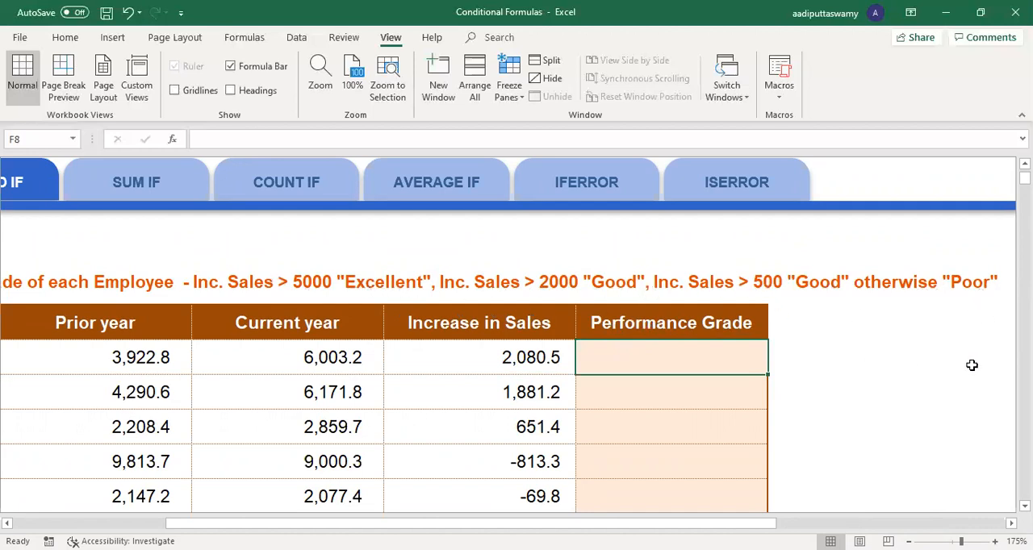
Step: Start an IF formula in F8 that returns "Excellent" when E8>5000
{"action": "left_click", "coordinate": [684, 399]}
{"action": "key", "text": "Up"}
{"action": "type", "text": "="}
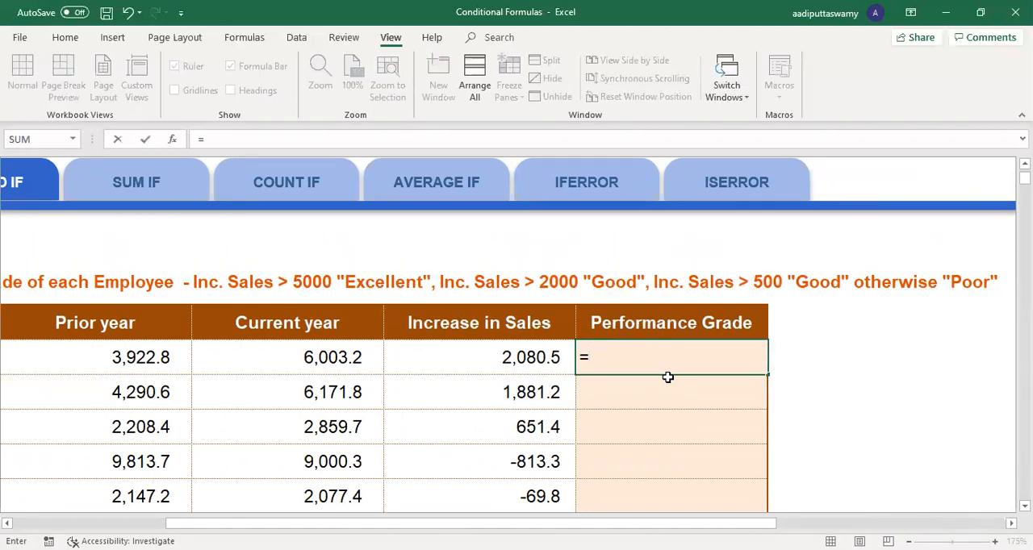
{"action": "type", "text": "IF("}
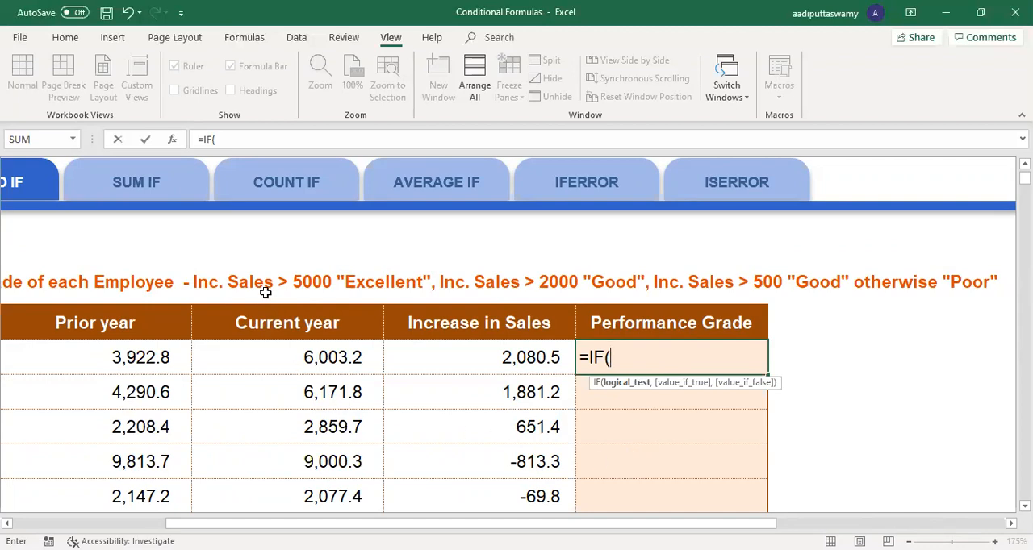
{"action": "left_click", "coordinate": [537, 362]}
{"action": "type", "text": ">5000"}
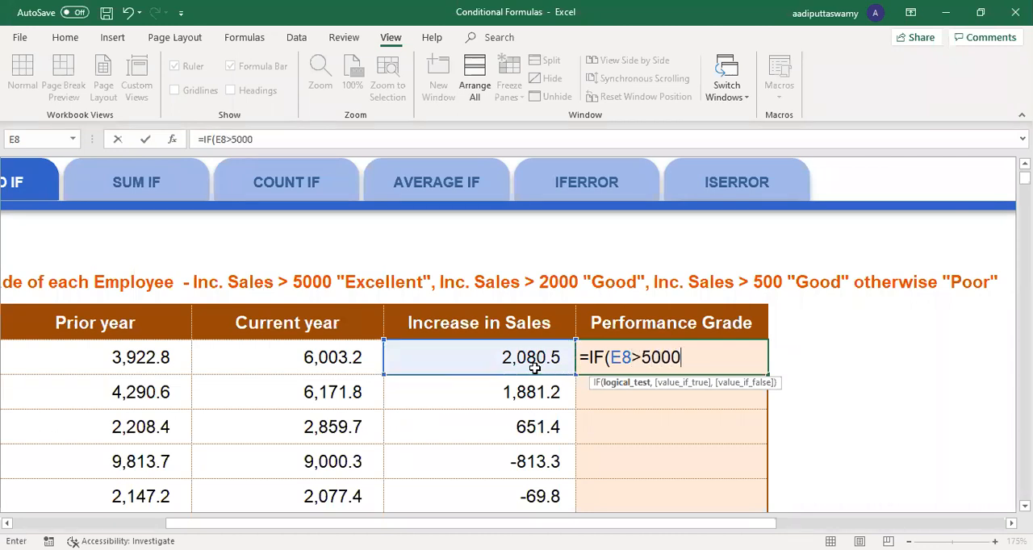
{"action": "type", "text": ","}
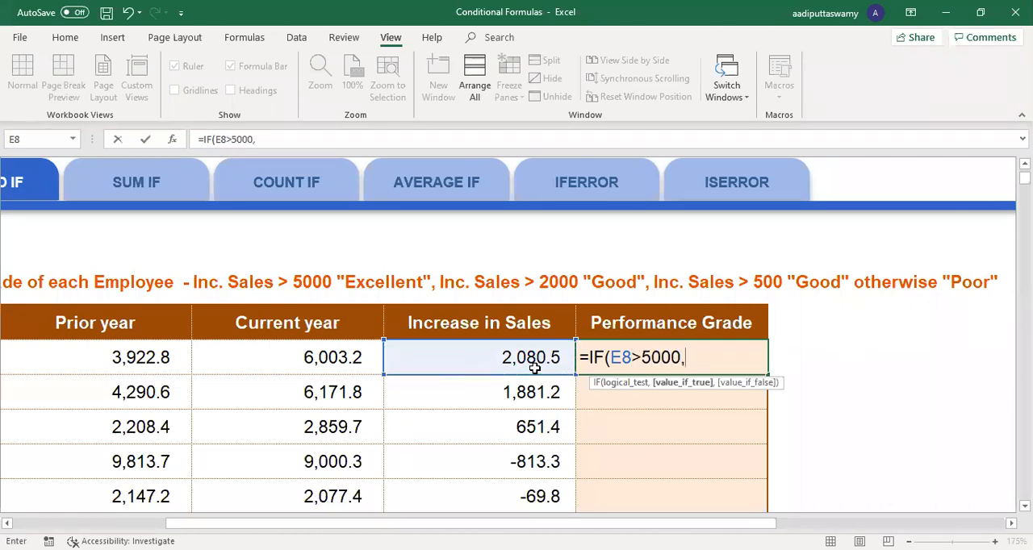
{"action": "type", "text": "\"Excel"}
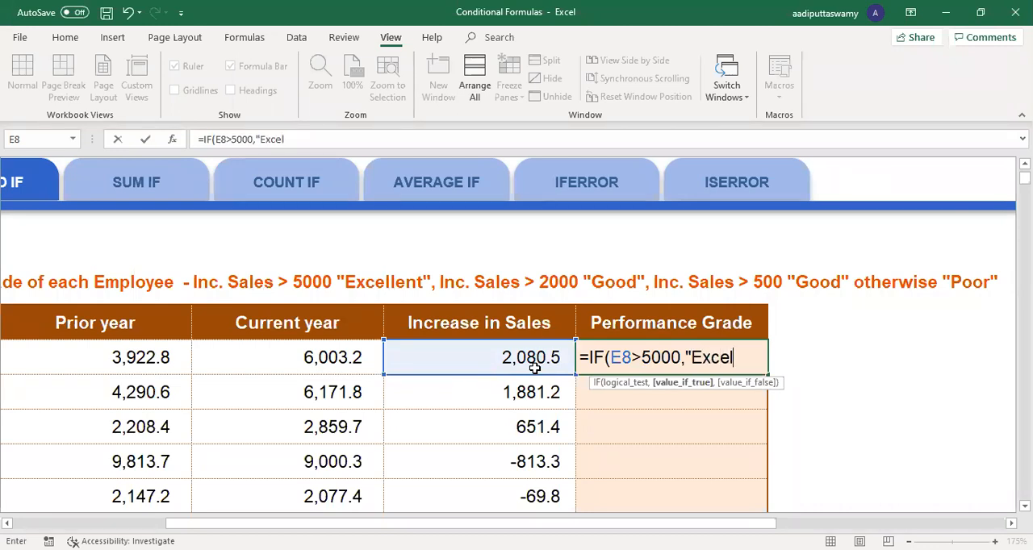
{"action": "type", "text": "lent\""}
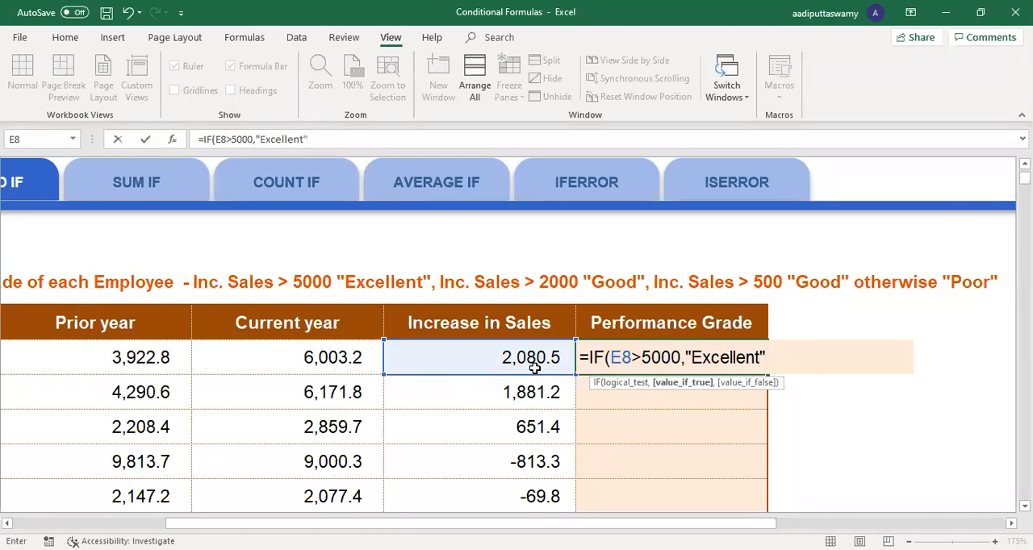
{"action": "type", "text": ","}
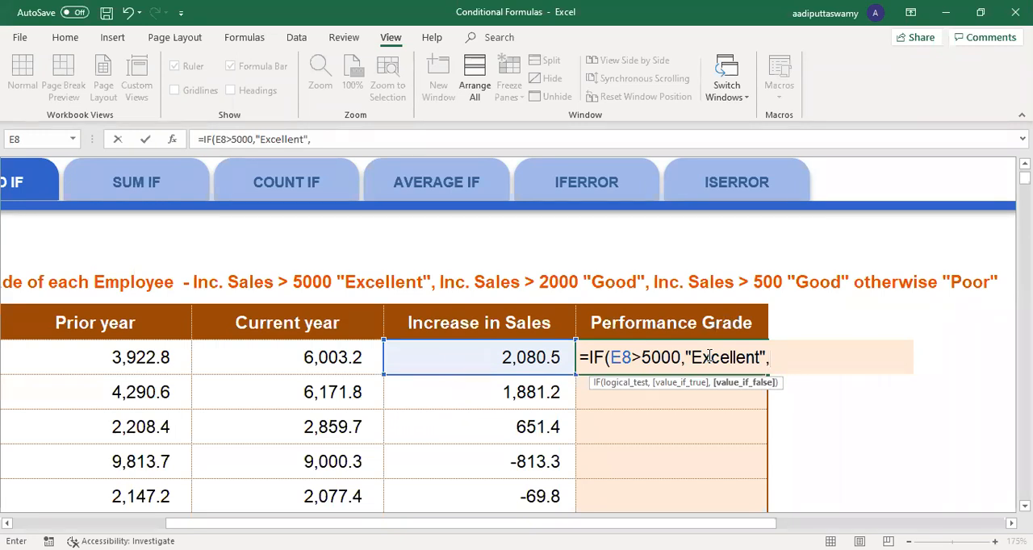
Step: Nest a second IF in the F8 formula's false argument, returning "Good" when E8>2000
{"action": "type", "text": "IF("}
{"action": "left_click", "coordinate": [512, 357]}
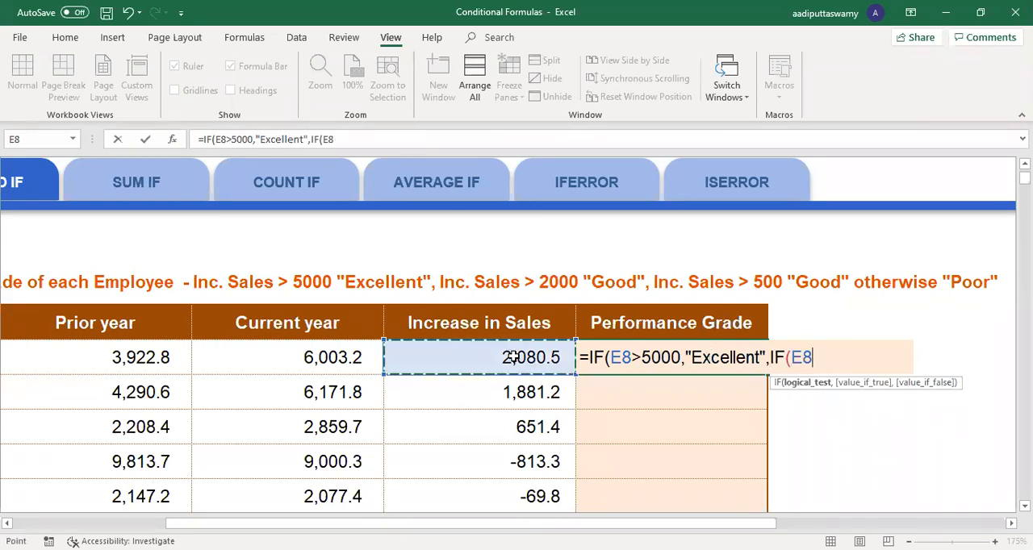
{"action": "type", "text": ">"}
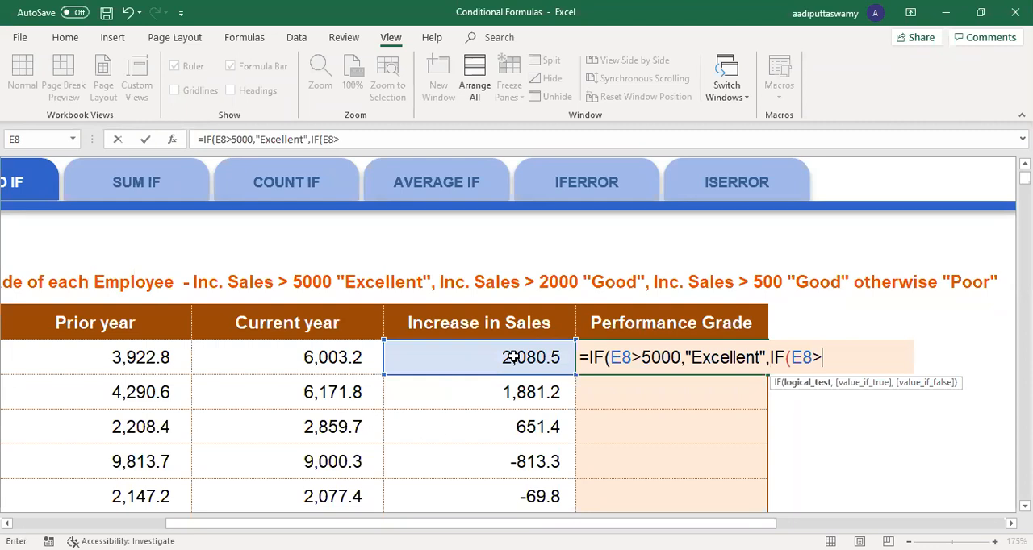
{"action": "type", "text": "2000,\""}
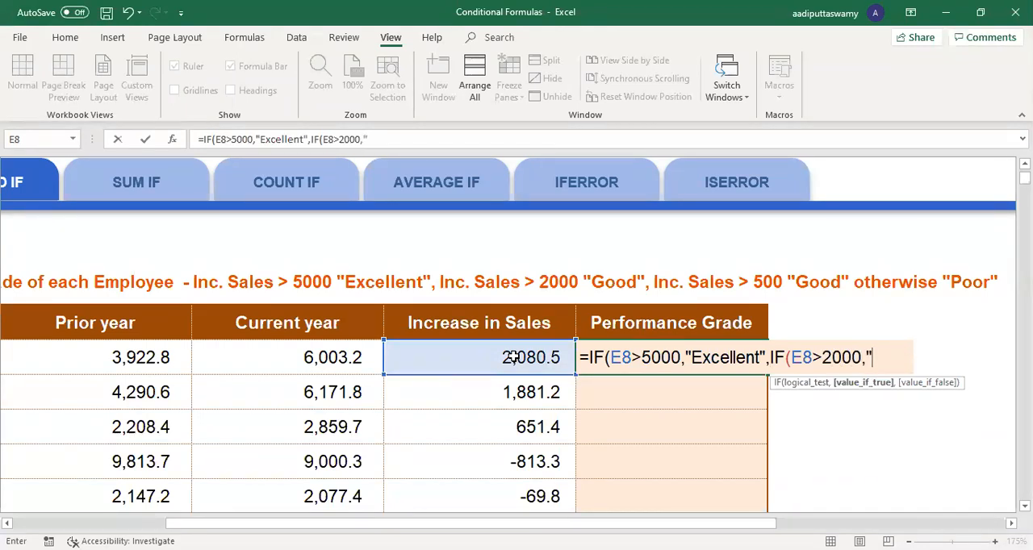
{"action": "type", "text": "Good\""}
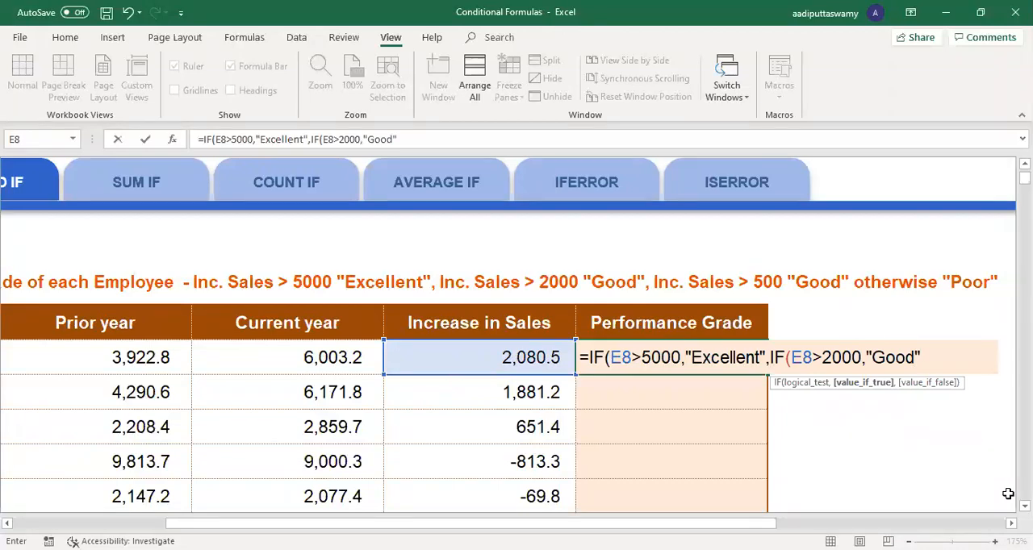
Step: Nest a third IF in the F8 formula's false argument, returning "Average" when E8>500
{"action": "left_click", "coordinate": [1011, 524]}
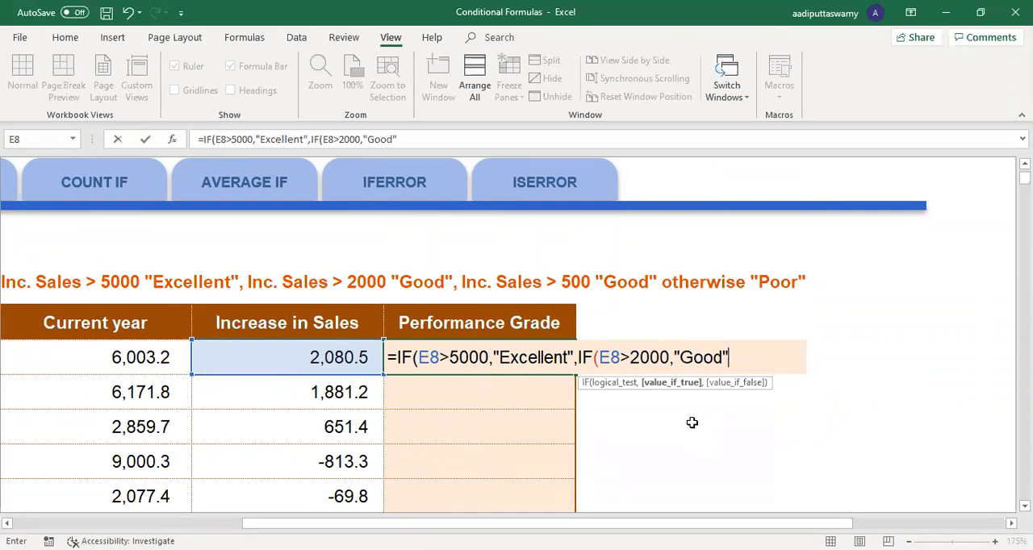
{"action": "type", "text": ",if("}
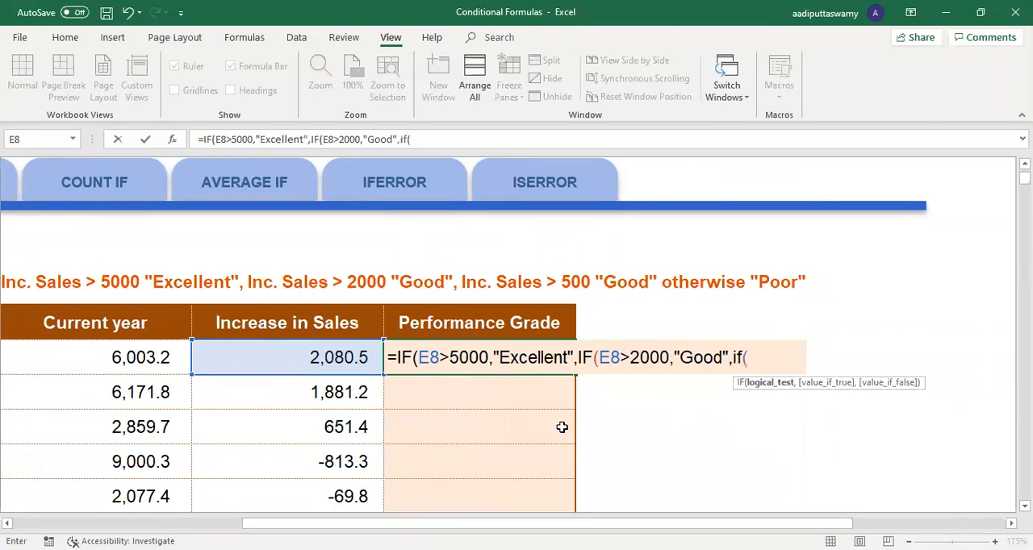
{"action": "left_click", "coordinate": [363, 358]}
{"action": "type", "text": ">500"}
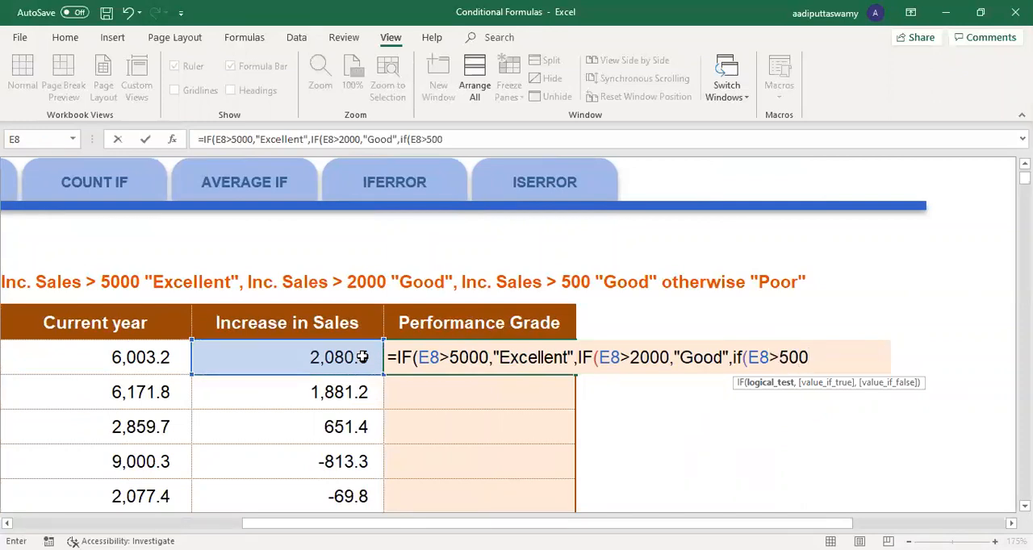
{"action": "type", "text": ",\"Average"}
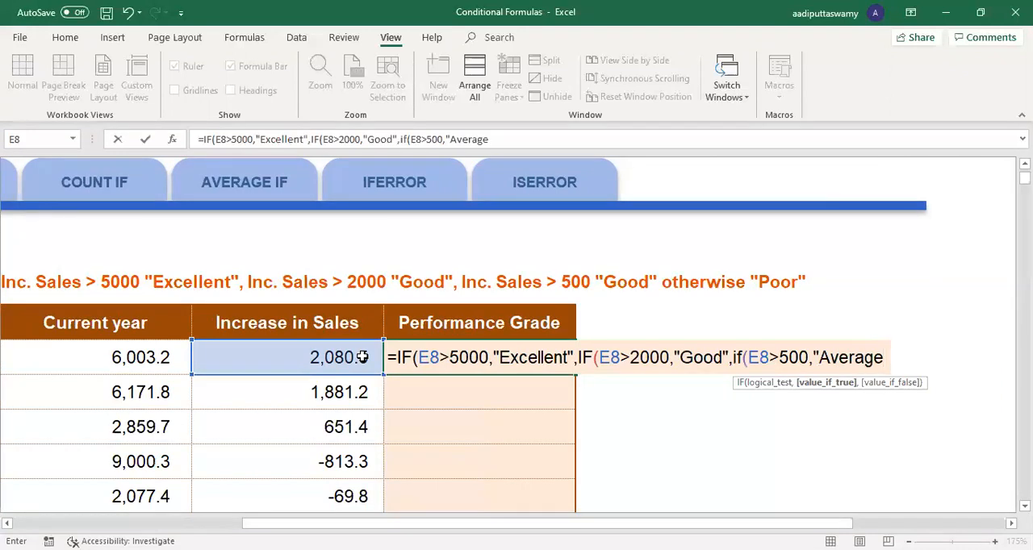
{"action": "type", "text": "\""}
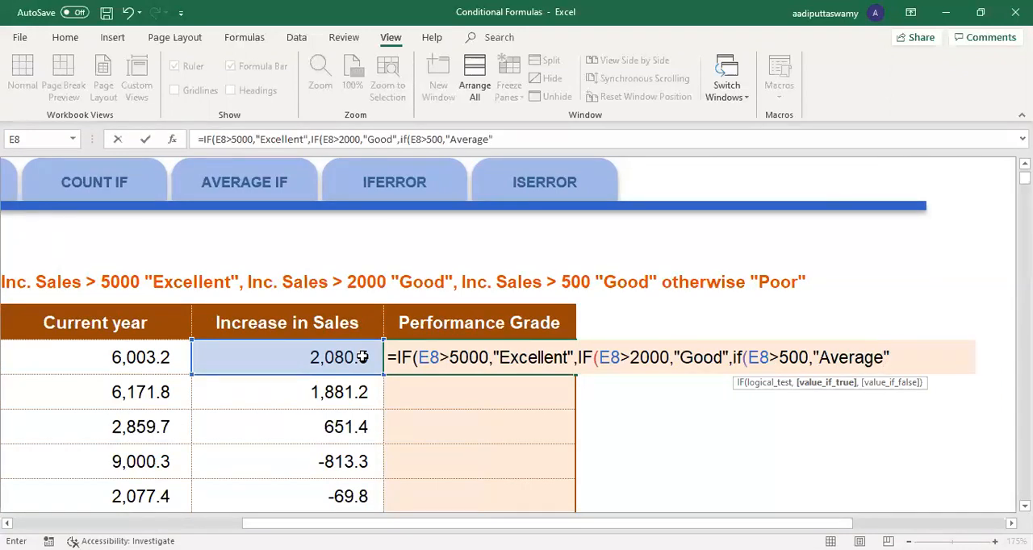
{"action": "type", "text": ","}
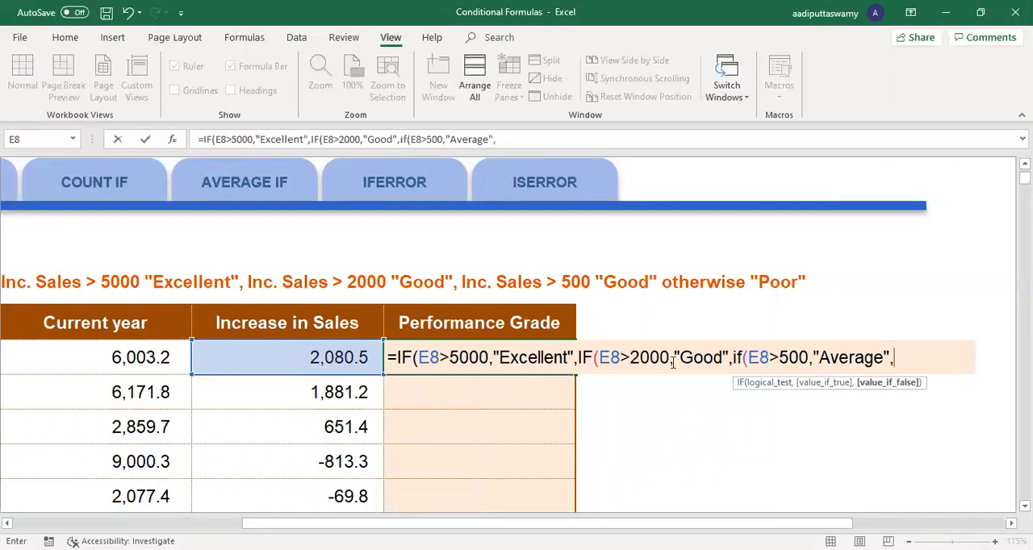
{"action": "type", "text": "\""}
{"action": "type", "text": "Poor"}
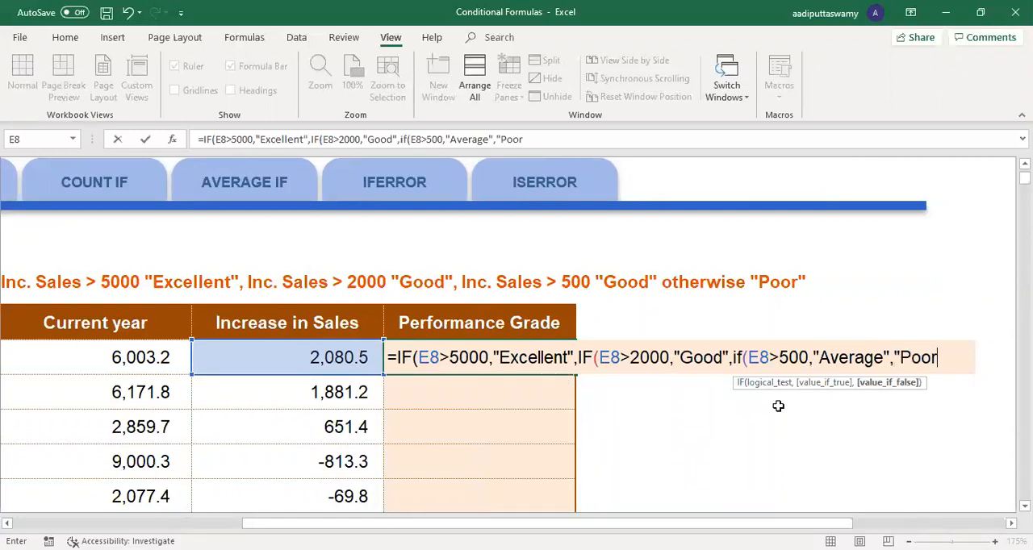
{"action": "type", "text": "\")"}
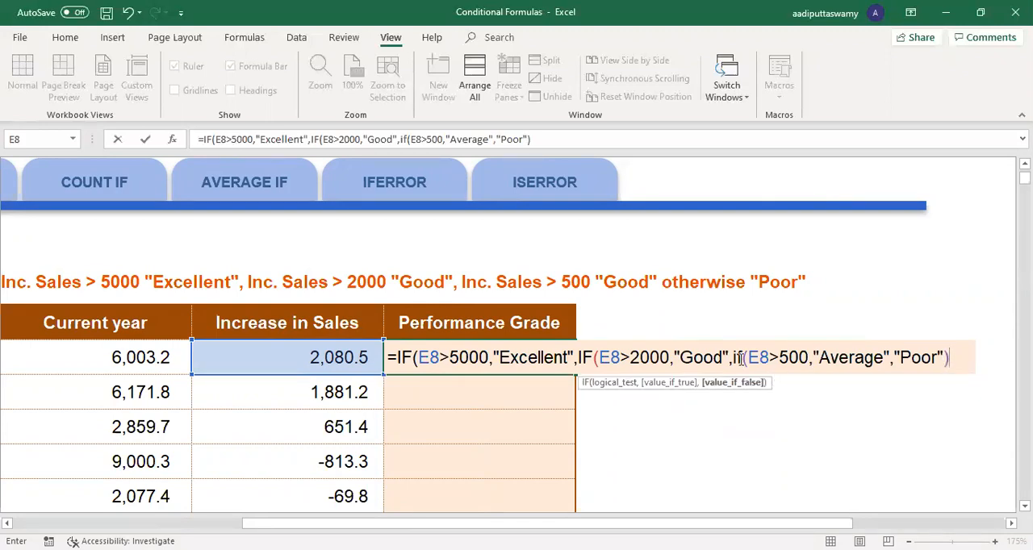
{"action": "type", "text": ")"}
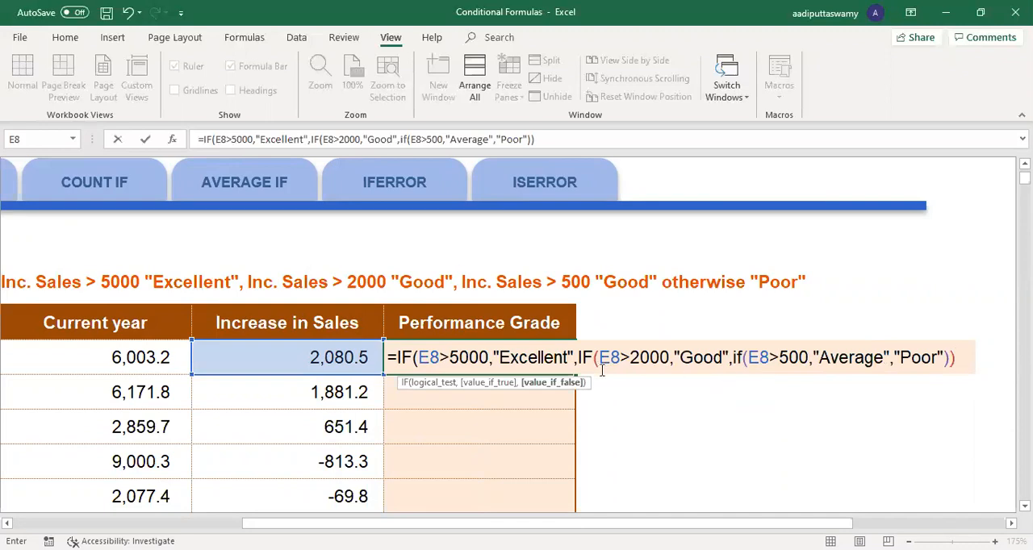
{"action": "type", "text": ")"}
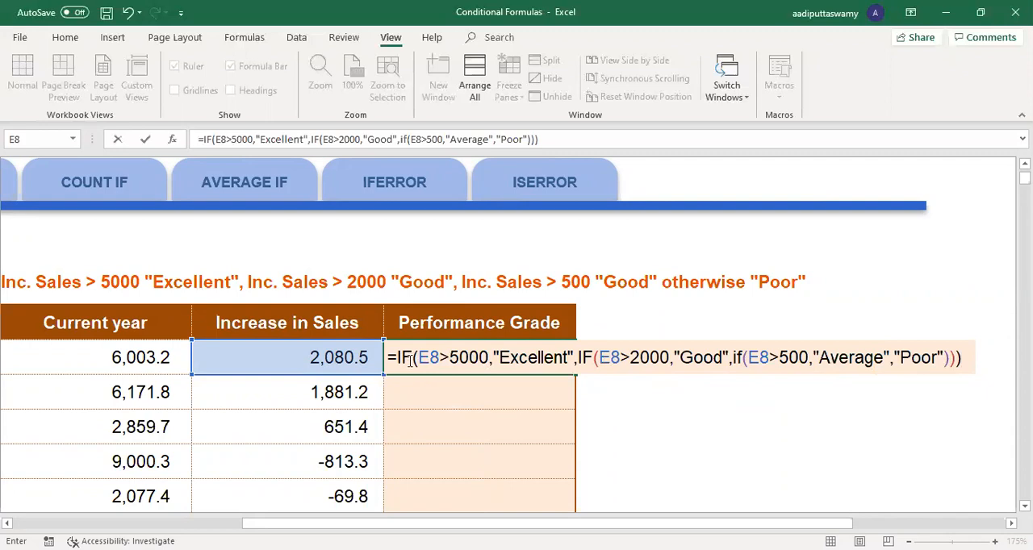
Step: Give the innermost IF in F8 "Poor" as its false value, close all three IFs and enter the formula
{"action": "key", "text": "Return"}
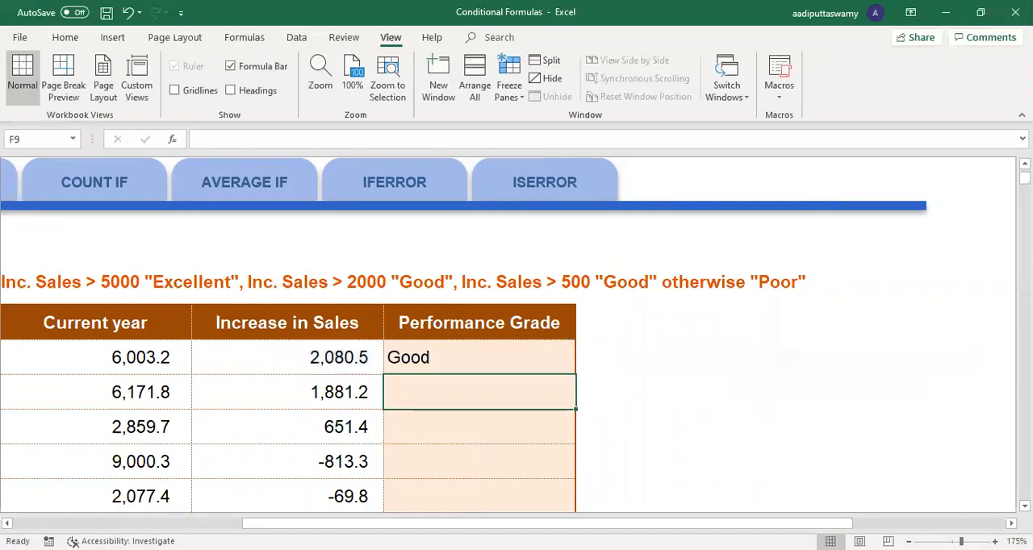
Step: Test the grade formula by changing the Increase in Sales in E8 to 7080.47504347511
{"action": "left_click", "coordinate": [347, 355]}
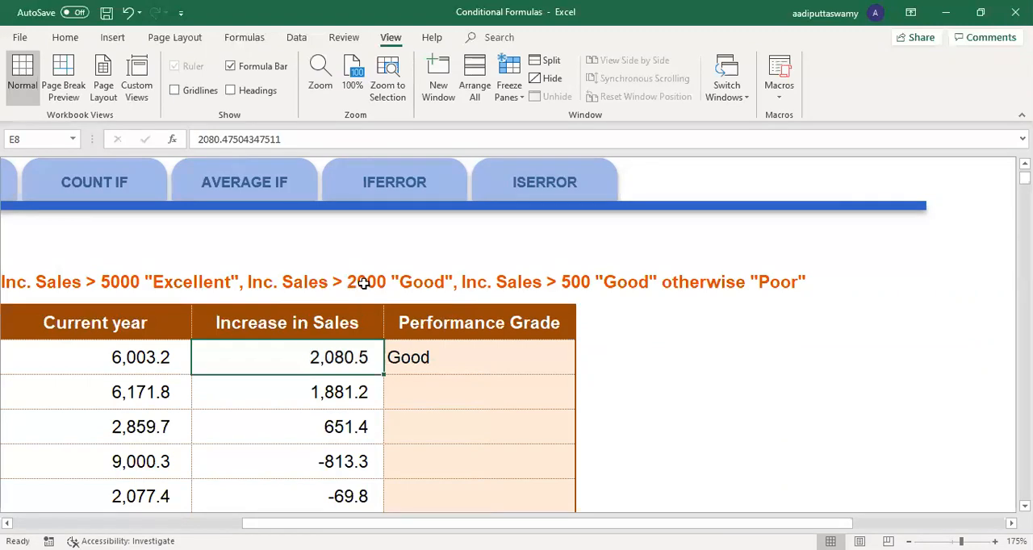
{"action": "double_click", "coordinate": [305, 357]}
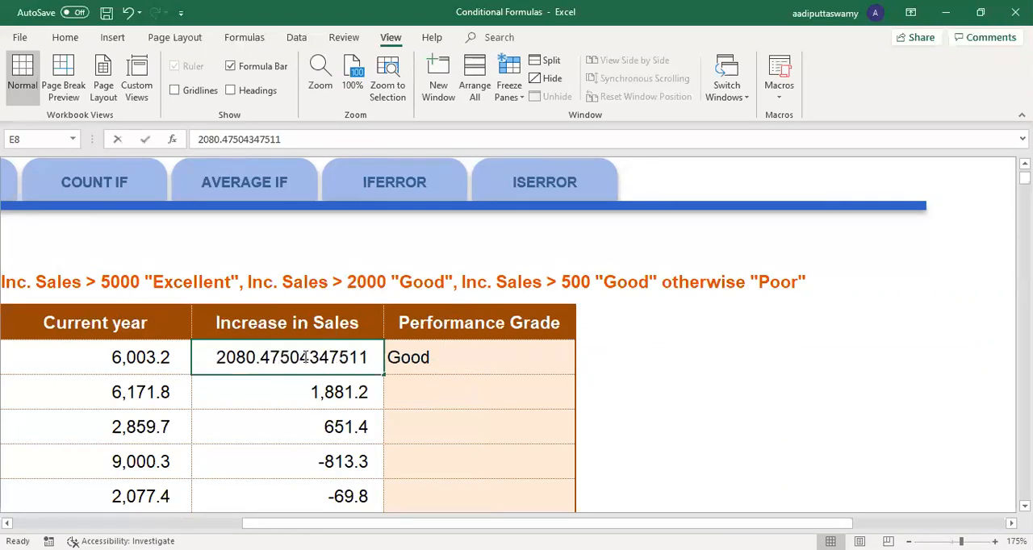
{"action": "left_click_drag", "start_coordinate": [229, 361], "coordinate": [172, 358]}
{"action": "key", "text": "BackSpace"}
{"action": "type", "text": "7"}
{"action": "key", "text": "Return"}
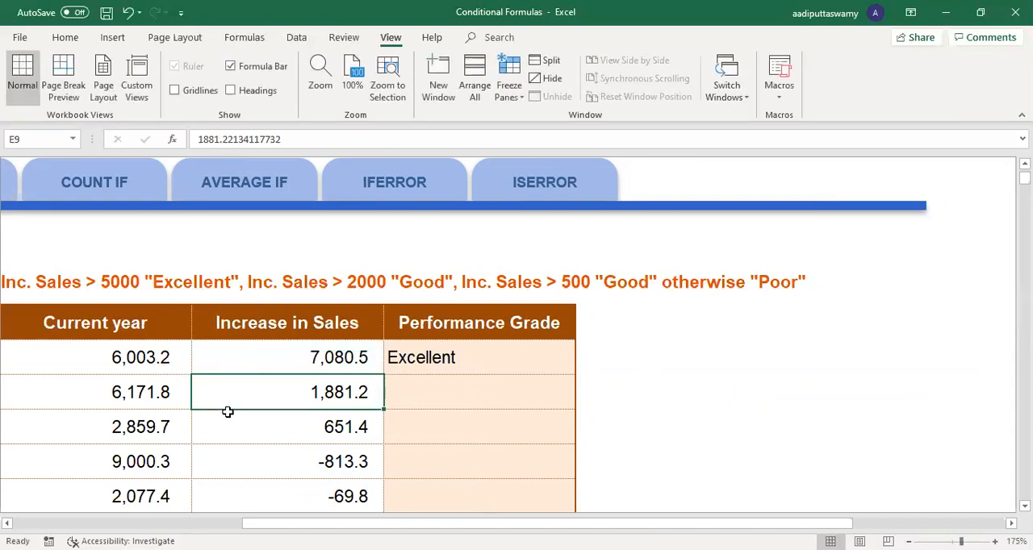
Step: Change the Increase in Sales in E8 to about 580.5 to test the grade formula at the lower threshold
{"action": "double_click", "coordinate": [336, 360]}
{"action": "left_click_drag", "start_coordinate": [223, 358], "coordinate": [164, 358]}
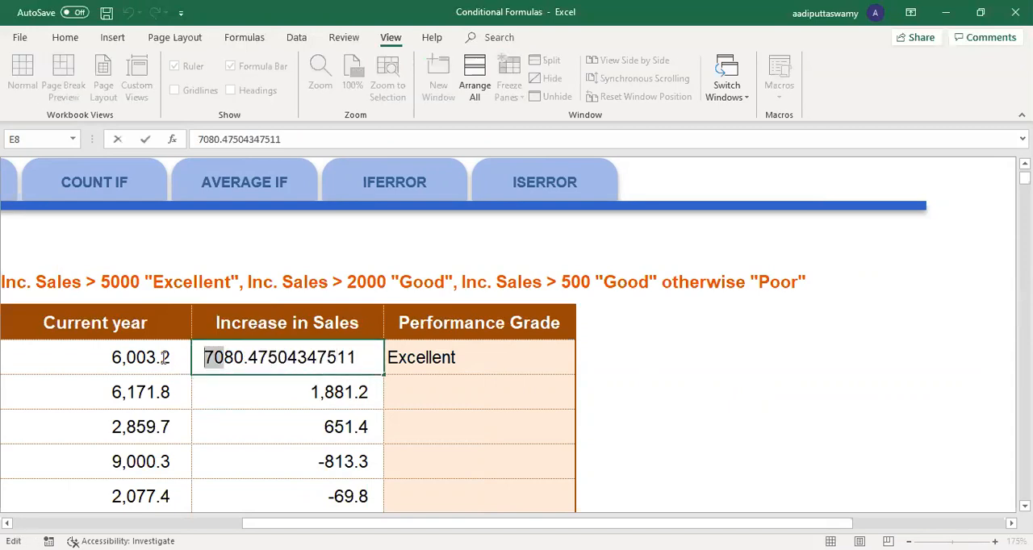
{"action": "key", "text": "Delete"}
{"action": "key", "text": "Return"}
{"action": "left_click", "coordinate": [339, 355]}
{"action": "double_click", "coordinate": [339, 355]}
{"action": "key", "text": "Home"}
{"action": "type", "text": "5"}
{"action": "key", "text": "Return"}
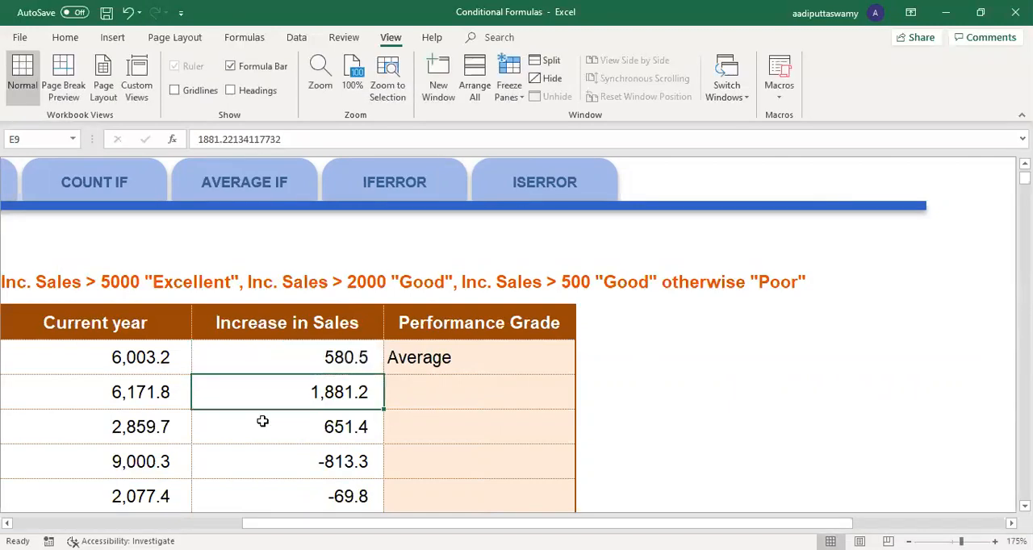
Step: Fill the F8 grade formula down to F11 and change the Increase in Sales in E9 to 11881.22134117732
{"action": "left_click", "coordinate": [457, 357]}
{"action": "left_click_drag", "start_coordinate": [574, 376], "coordinate": [567, 496]}
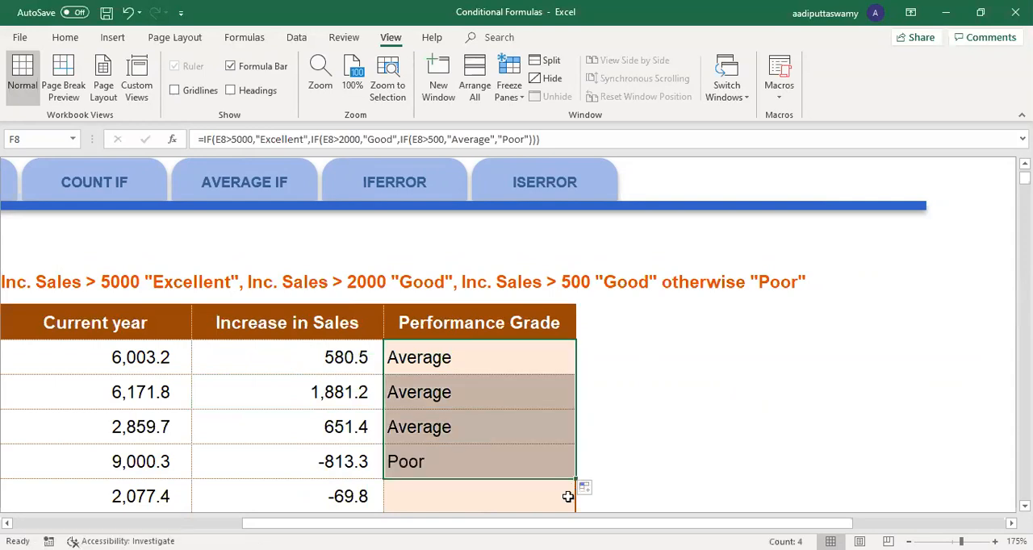
{"action": "double_click", "coordinate": [320, 391]}
{"action": "left_click", "coordinate": [216, 389]}
{"action": "type", "text": "11"}
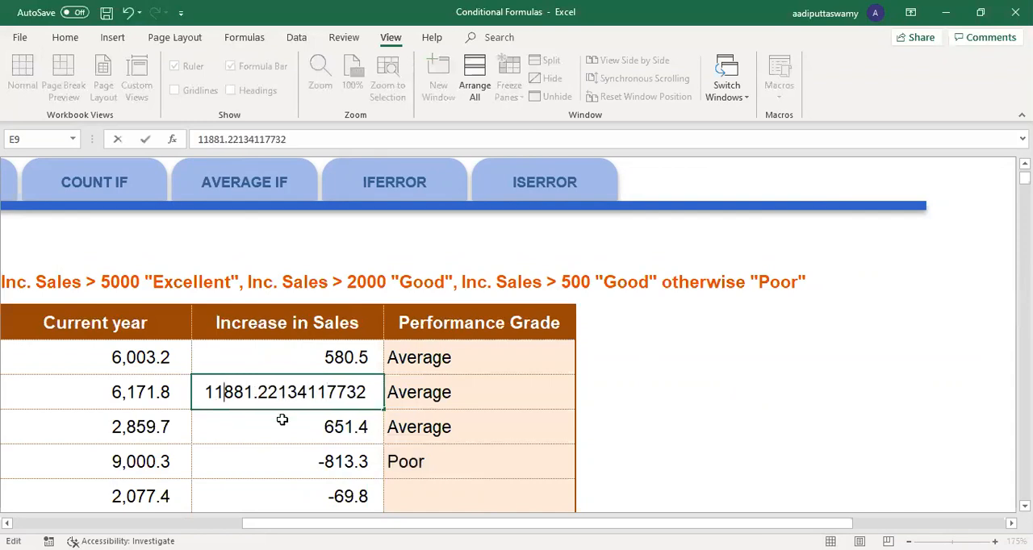
{"action": "key", "text": "Return"}
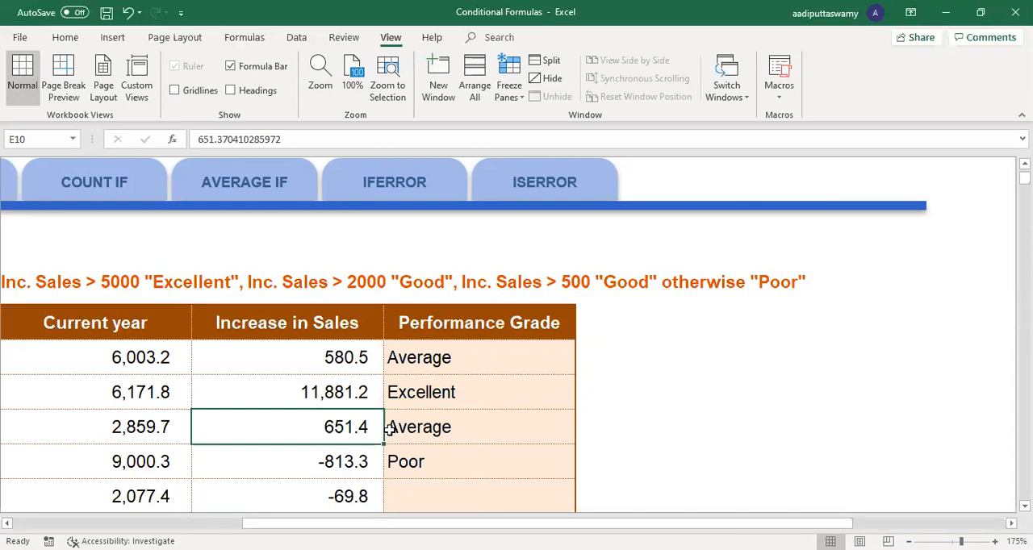
Step: Open the SUM IF sheet with the question on earnings by region and department
{"action": "scroll", "coordinate": [283, 477], "scroll_direction": "left", "scroll_amount": 5}
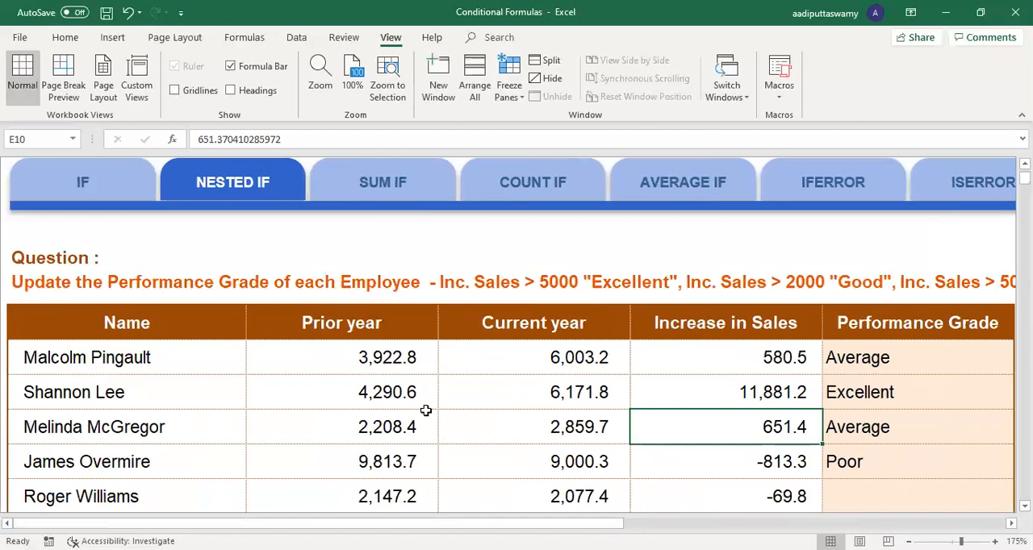
{"action": "scroll", "coordinate": [428, 387], "scroll_direction": "up", "scroll_amount": 2}
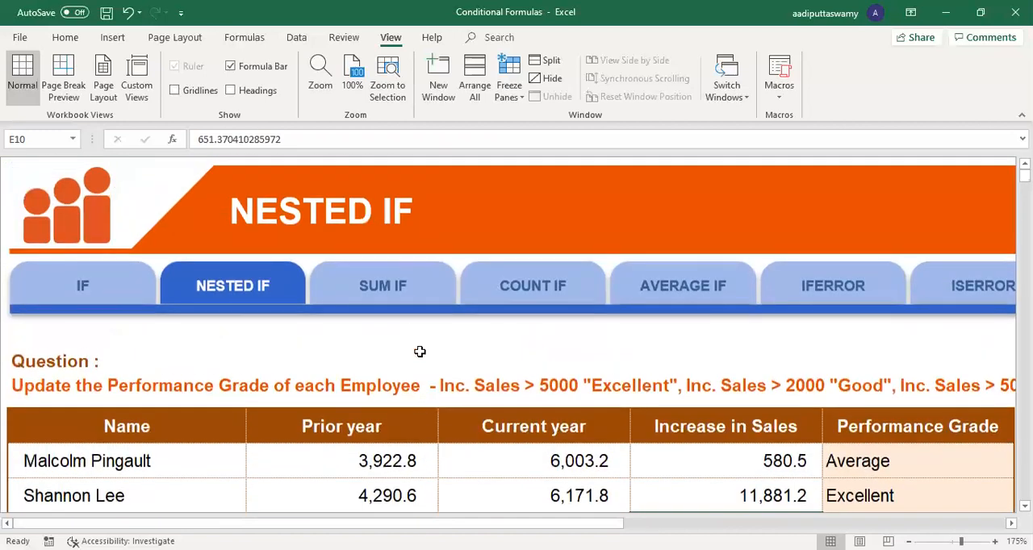
{"action": "left_click", "coordinate": [406, 296]}
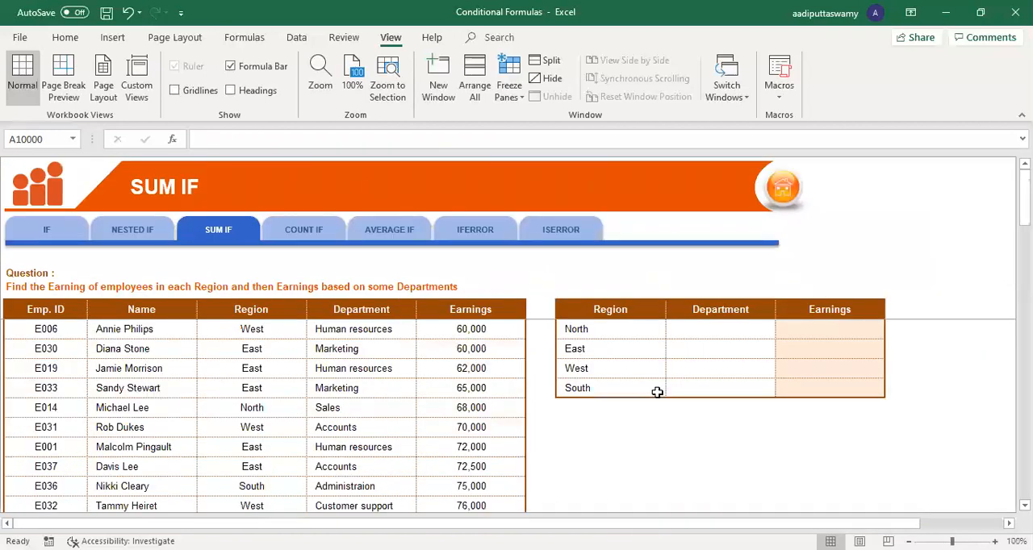
{"action": "left_click", "coordinate": [629, 351]}
{"action": "scroll", "coordinate": [646, 396], "scroll_direction": "up", "scroll_amount": 3, "text": "ctrl"}
{"action": "key", "text": "alt"}
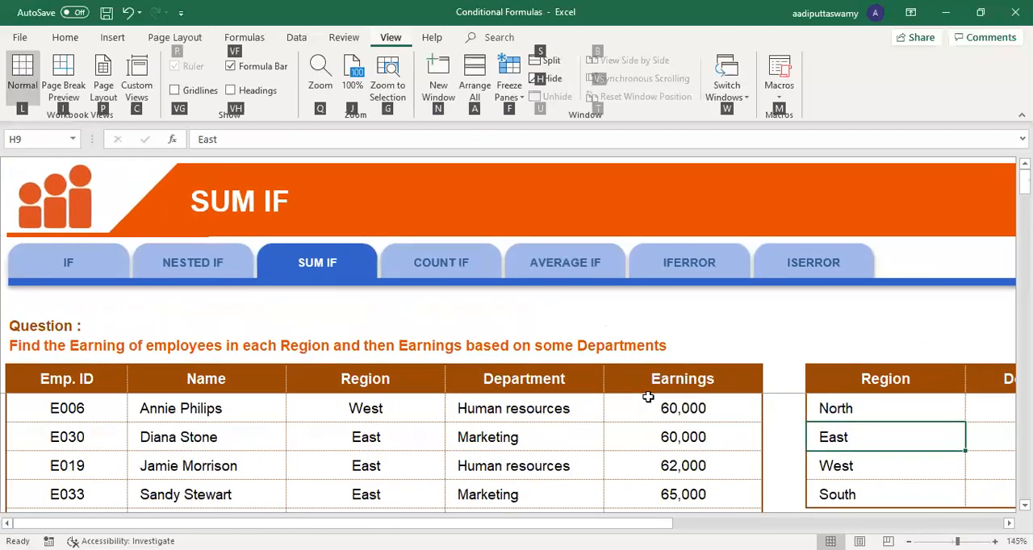
{"action": "scroll", "coordinate": [648, 397], "scroll_direction": "down", "scroll_amount": 3, "text": "ctrl"}
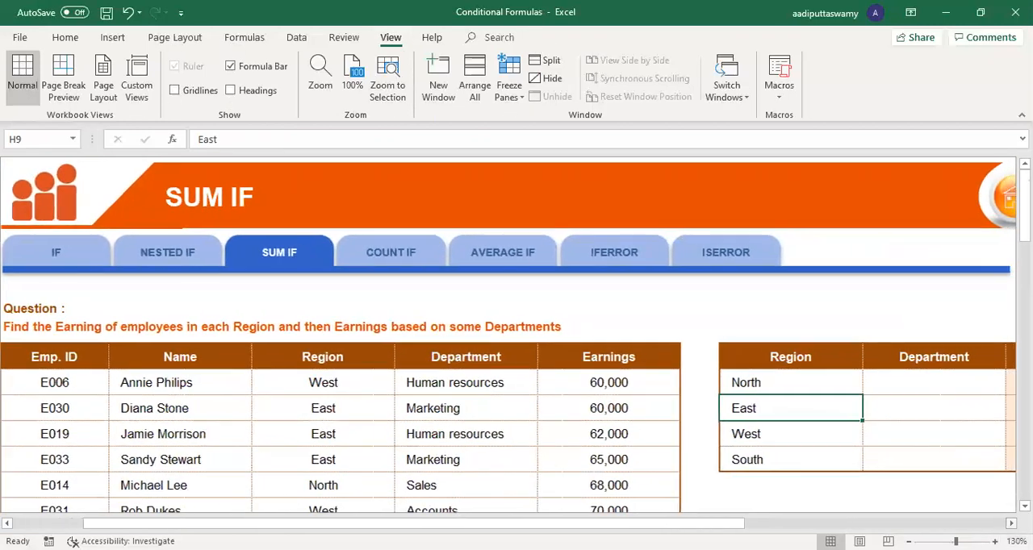
Step: Enter Sales as the Department for North in I8 and fill it down through I11
{"action": "scroll", "coordinate": [517, 347], "scroll_direction": "right", "scroll_amount": 4}
{"action": "left_click", "coordinate": [690, 388]}
{"action": "scroll", "coordinate": [721, 404], "scroll_direction": "down", "scroll_amount": 1}
{"action": "scroll", "coordinate": [721, 405], "scroll_direction": "down", "scroll_amount": 1}
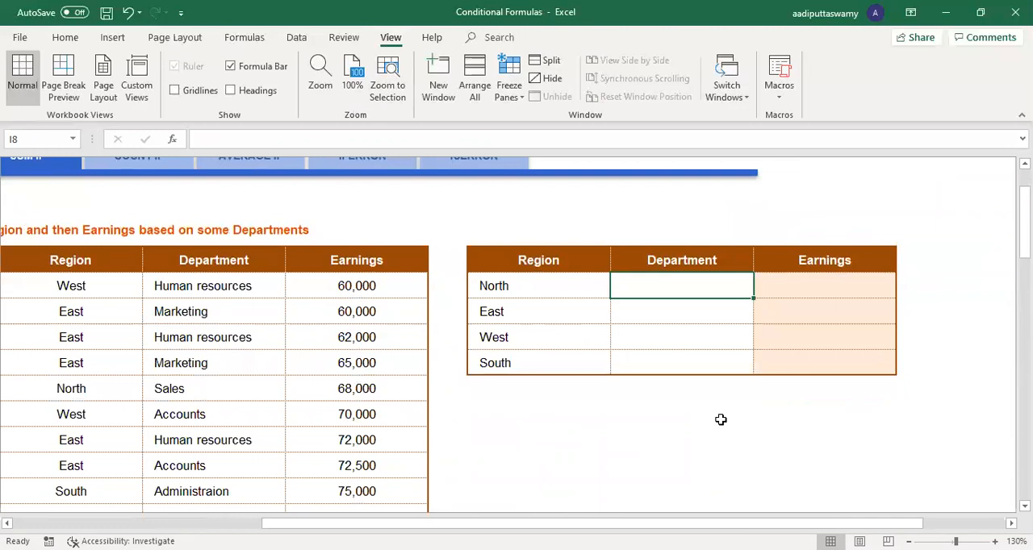
{"action": "type", "text": "Sales"}
{"action": "key", "text": "Return"}
{"action": "key", "text": "Up"}
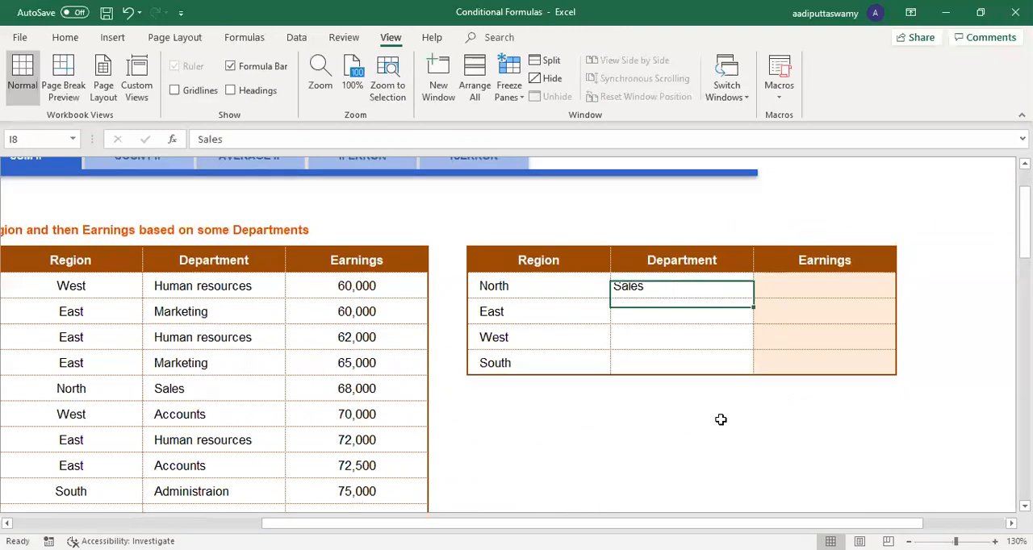
{"action": "key", "text": "shift+Down"}
{"action": "key", "text": "shift+Down"}
{"action": "key", "text": "shift+Down"}
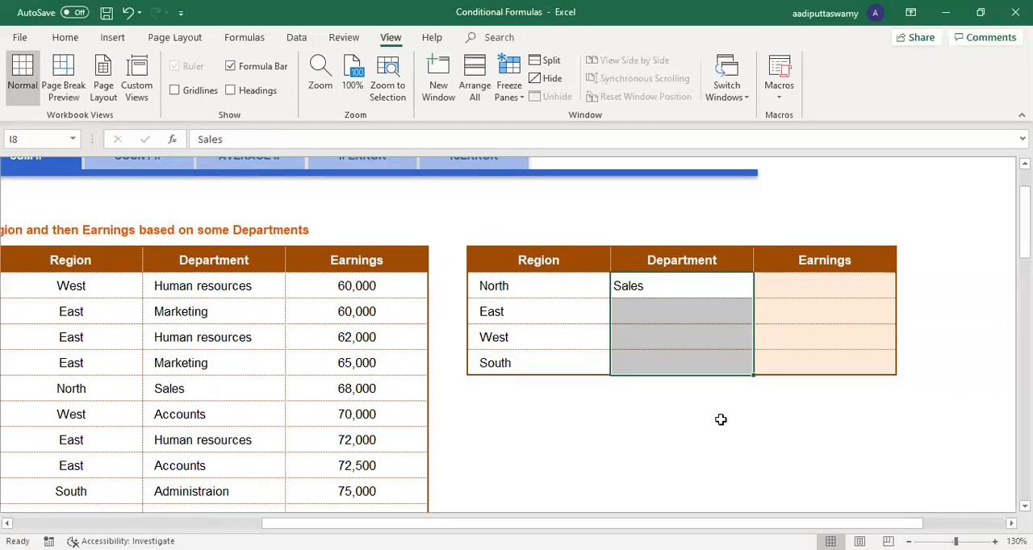
{"action": "key", "text": "ctrl+d"}
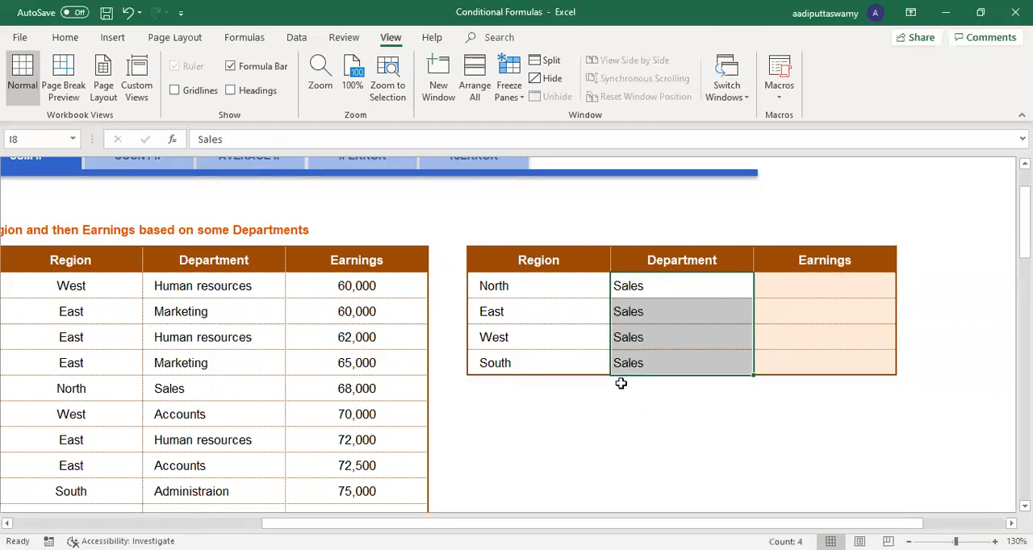
Step: Total the employees' Earnings in J6, above the summary table, with =SUM(F8:F47)
{"action": "left_click", "coordinate": [556, 286]}
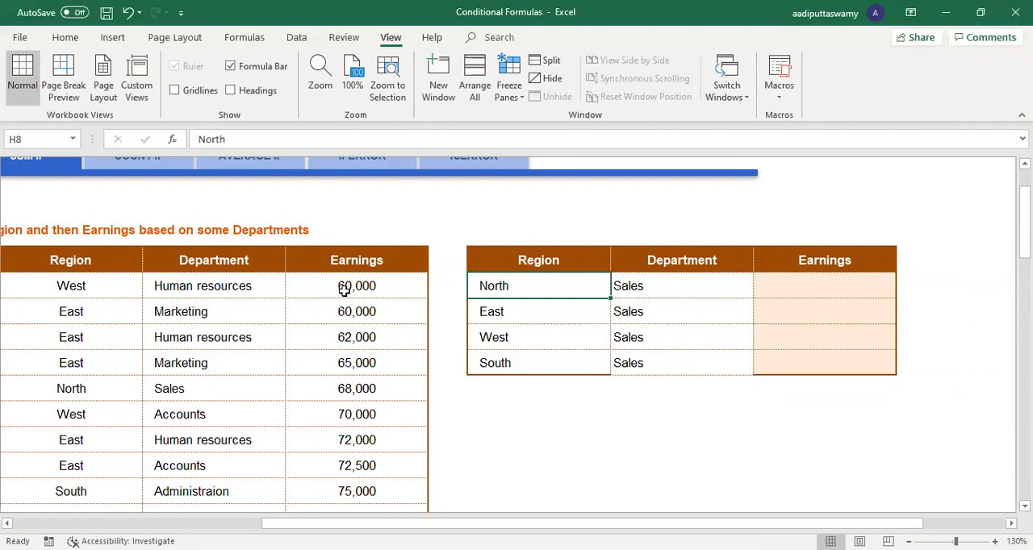
{"action": "left_click_drag", "start_coordinate": [344, 289], "coordinate": [368, 373]}
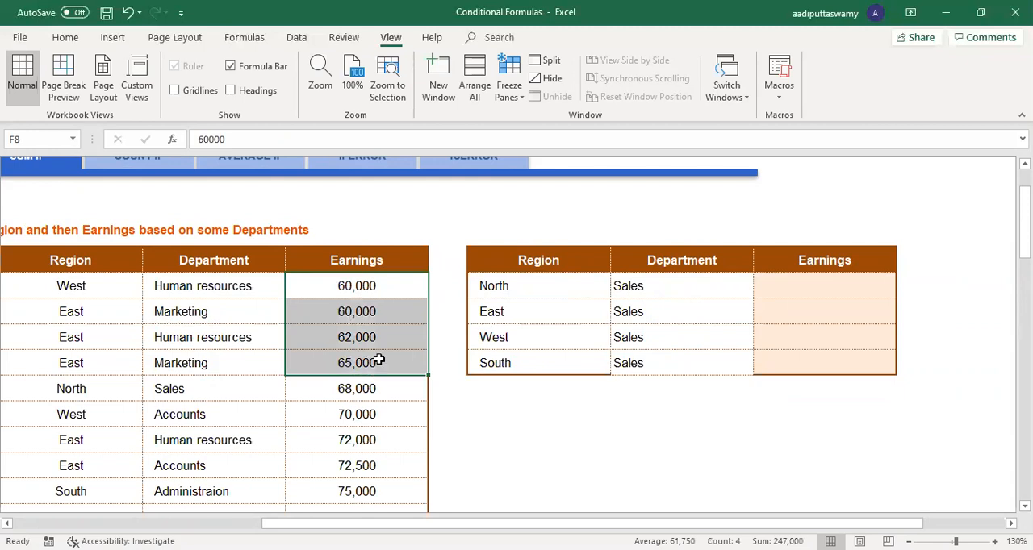
{"action": "left_click", "coordinate": [808, 234]}
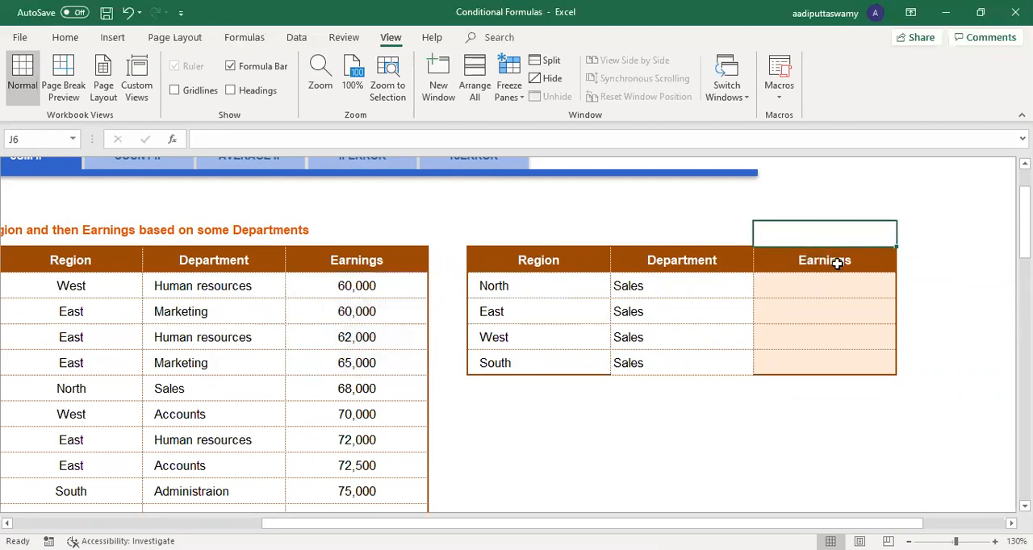
{"action": "type", "text": "="}
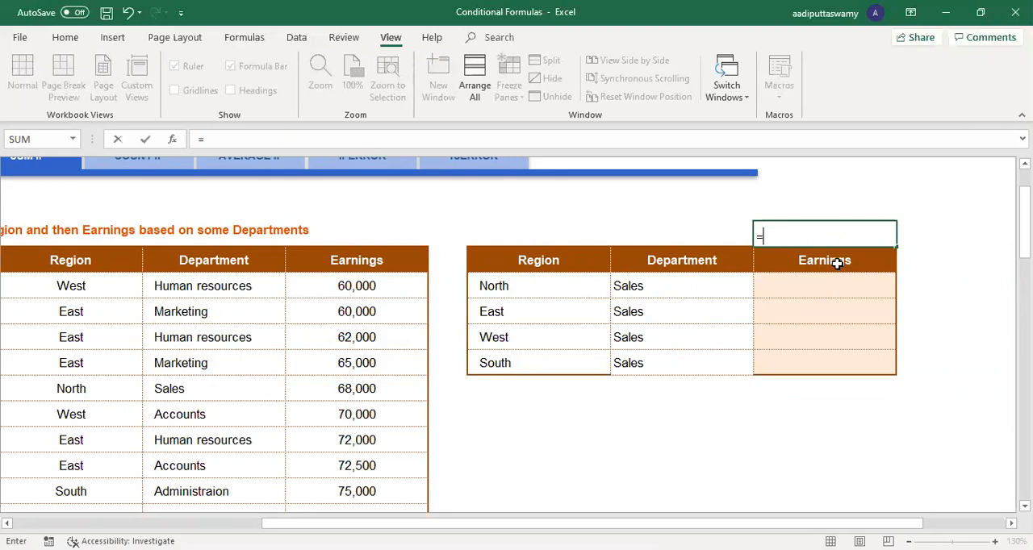
{"action": "type", "text": "SUM("}
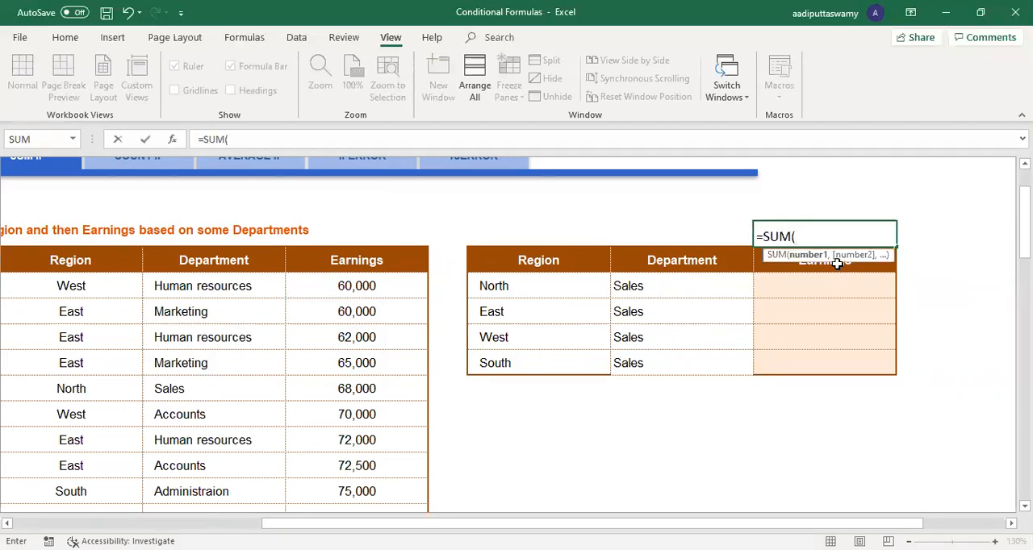
{"action": "left_click", "coordinate": [415, 284]}
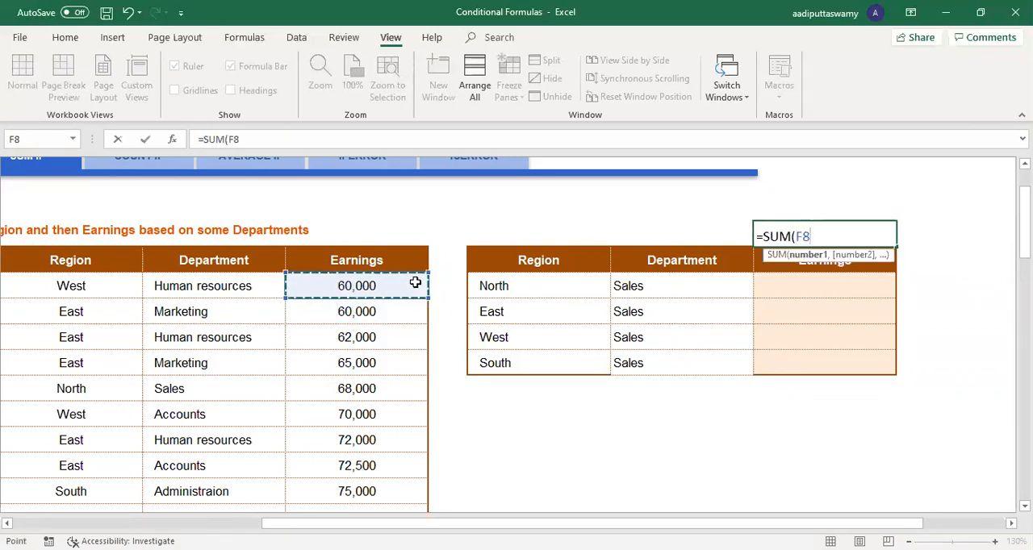
{"action": "key", "text": "ctrl+shift+Down"}
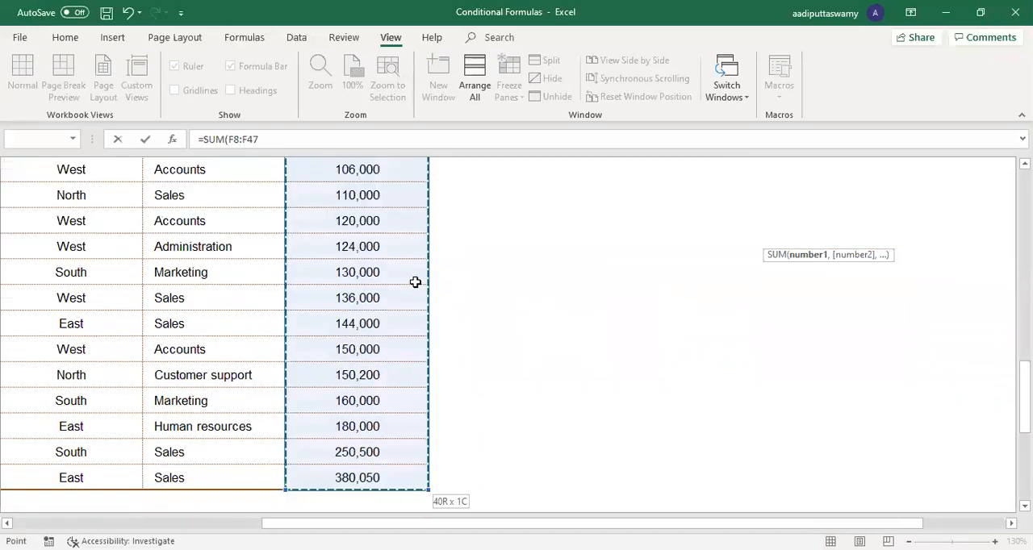
{"action": "key", "text": "Return"}
{"action": "key", "text": "Up"}
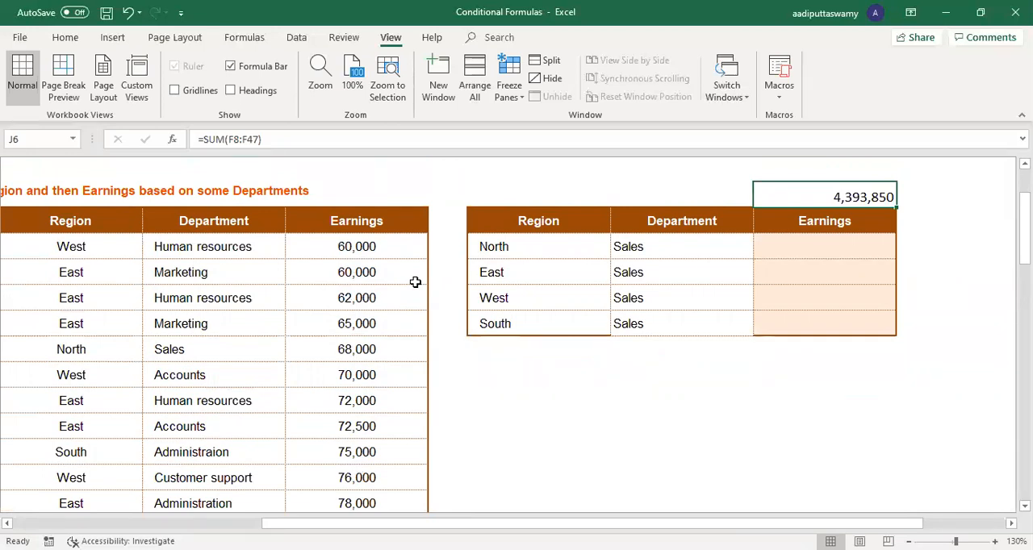
{"action": "left_click", "coordinate": [531, 252]}
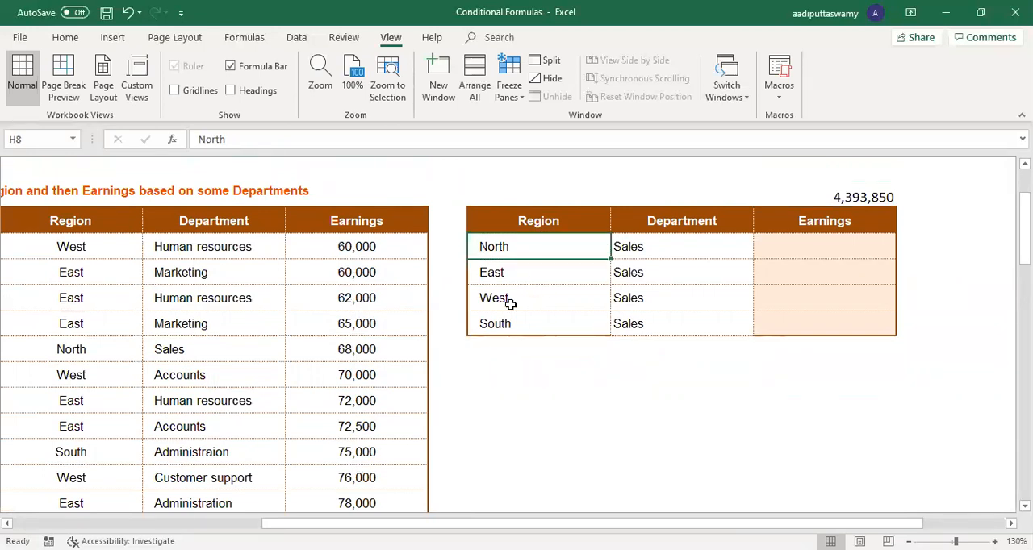
{"action": "left_click", "coordinate": [510, 277]}
{"action": "left_click", "coordinate": [511, 300]}
{"action": "left_click", "coordinate": [513, 320]}
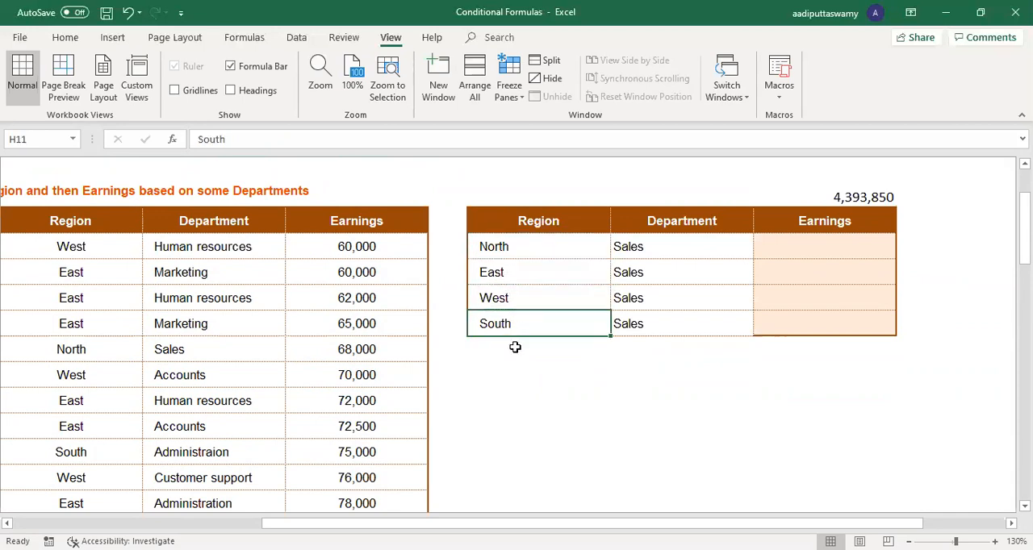
{"action": "left_click", "coordinate": [784, 247]}
{"action": "type", "text": "="}
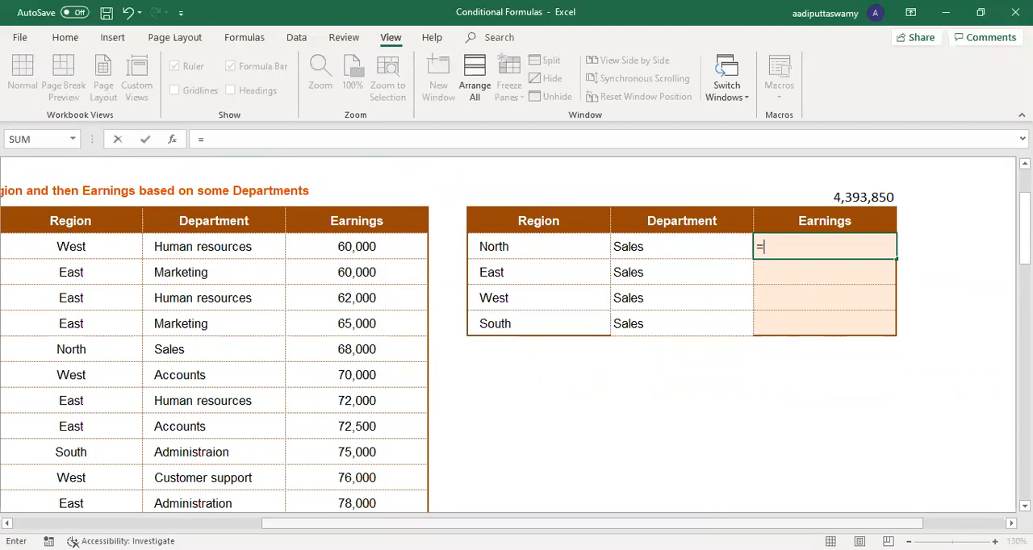
{"action": "scroll", "coordinate": [440, 416], "scroll_direction": "left", "scroll_amount": 5}
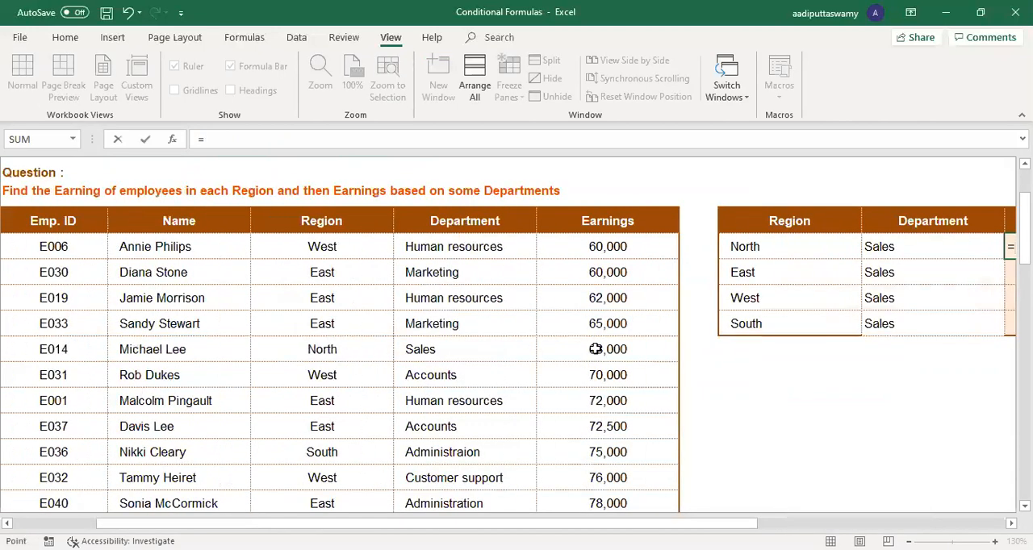
{"action": "left_click", "coordinate": [595, 348]}
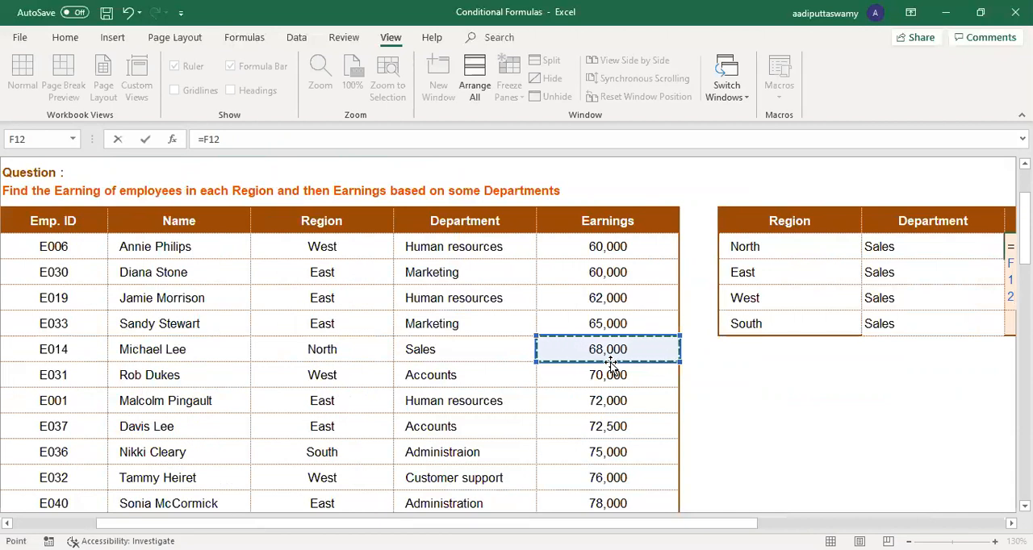
{"action": "type", "text": "+"}
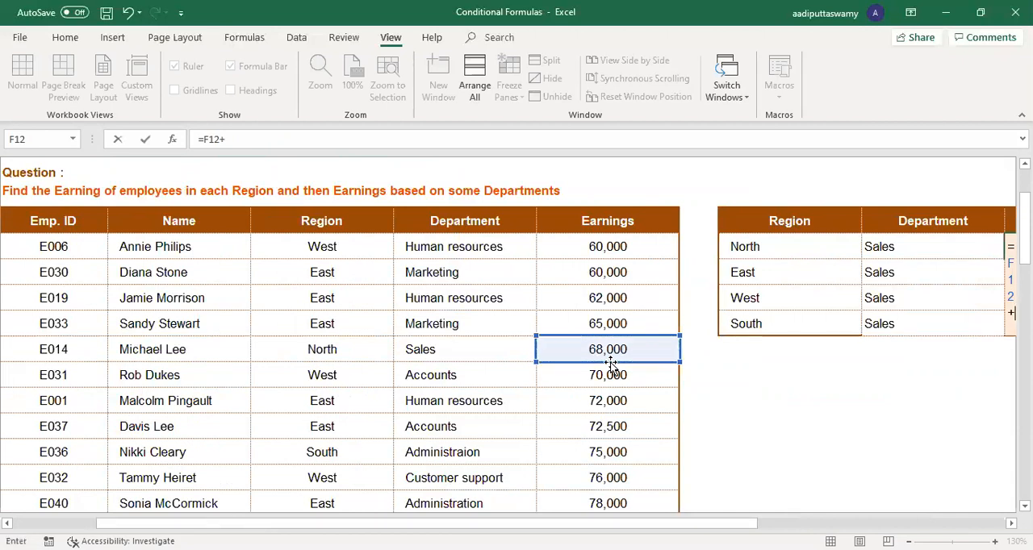
{"action": "scroll", "coordinate": [454, 424], "scroll_direction": "down", "scroll_amount": 1}
{"action": "scroll", "coordinate": [453, 423], "scroll_direction": "down", "scroll_amount": 3}
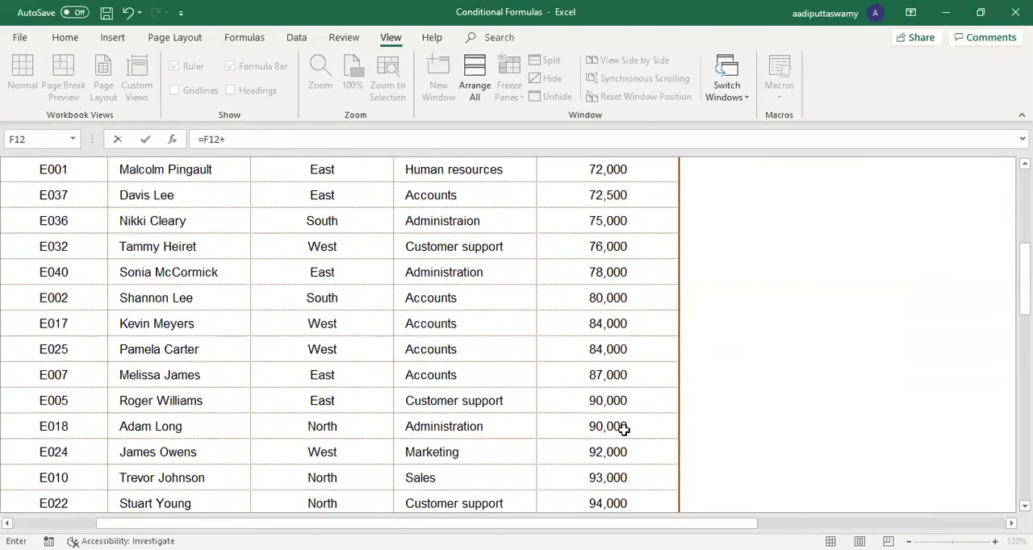
{"action": "left_click", "coordinate": [624, 429]}
{"action": "key", "text": "Return"}
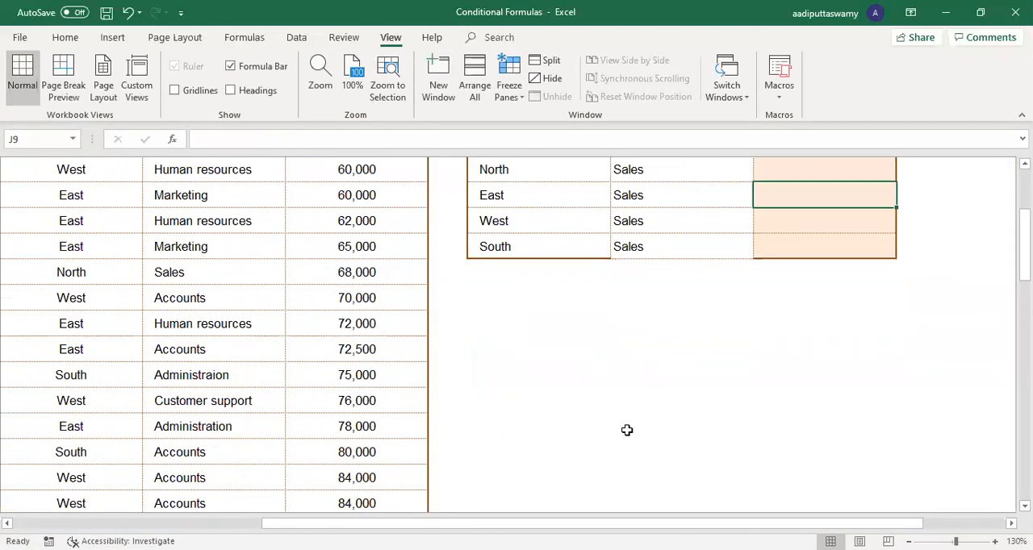
Step: Start a SUMIFS formula in J8 for North's Earnings, with the absolute sum range $F$8:$F$47
{"action": "key", "text": "Up"}
{"action": "key", "text": "Up"}
{"action": "key", "text": "Up"}
{"action": "key", "text": "Down"}
{"action": "key", "text": "Down"}
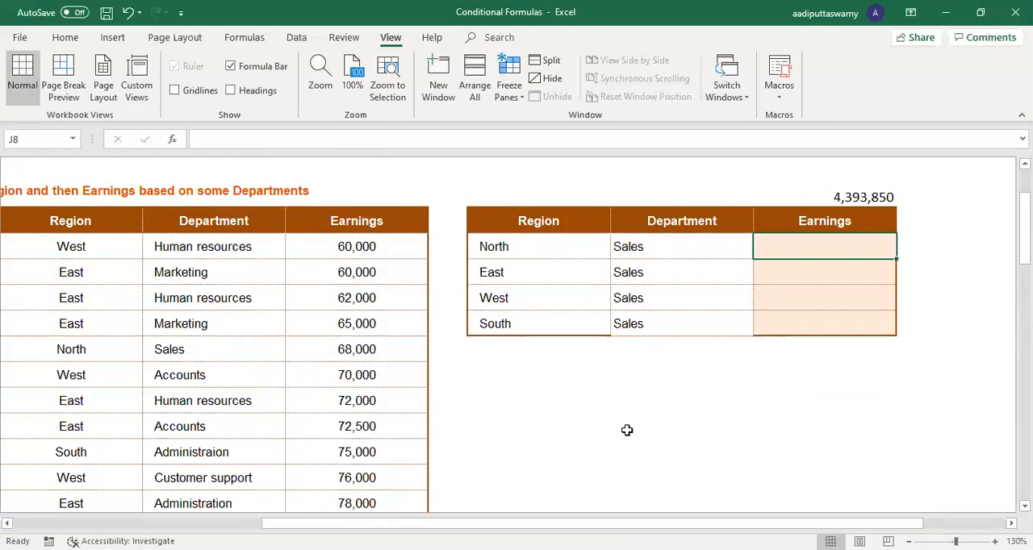
{"action": "type", "text": "="}
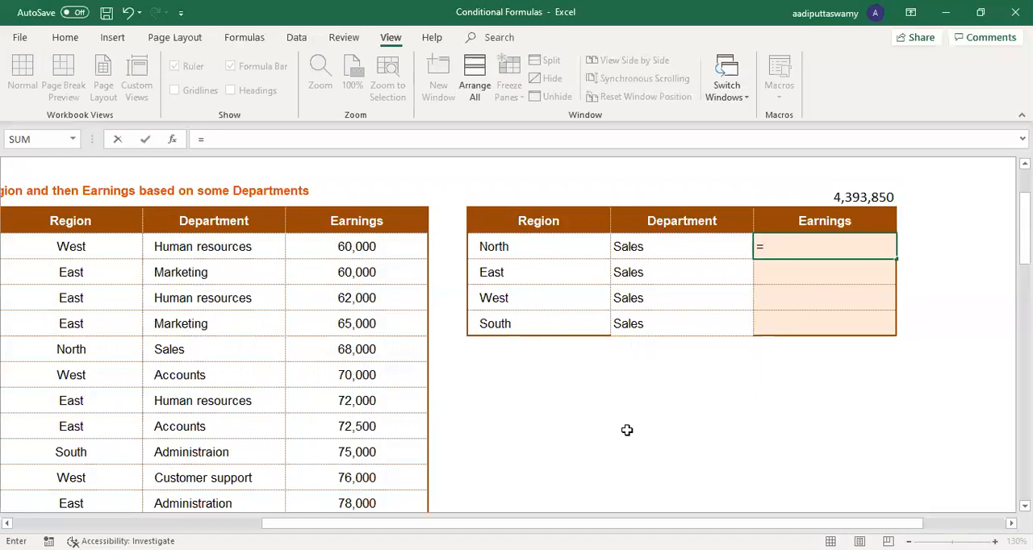
{"action": "type", "text": "SUMIFS("}
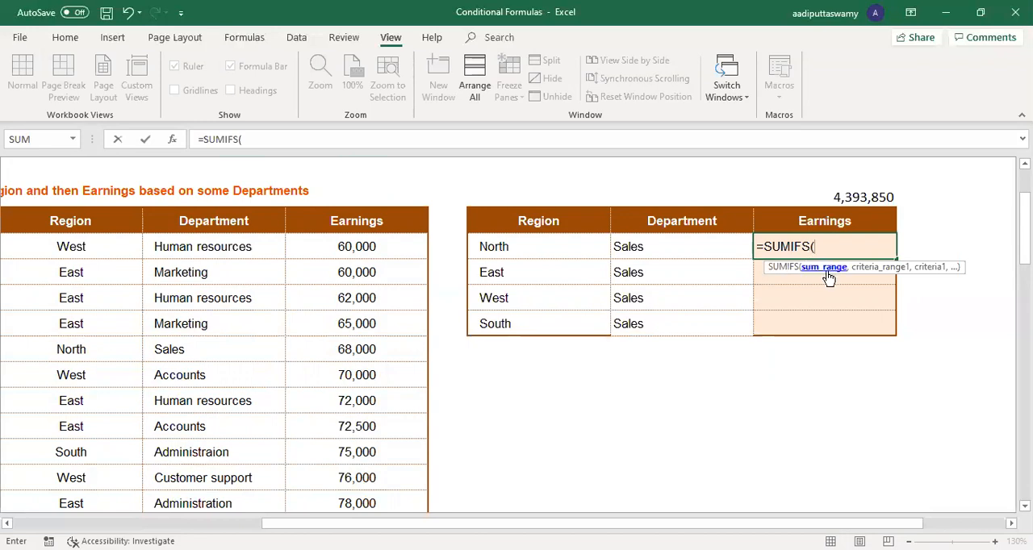
{"action": "left_click", "coordinate": [357, 247]}
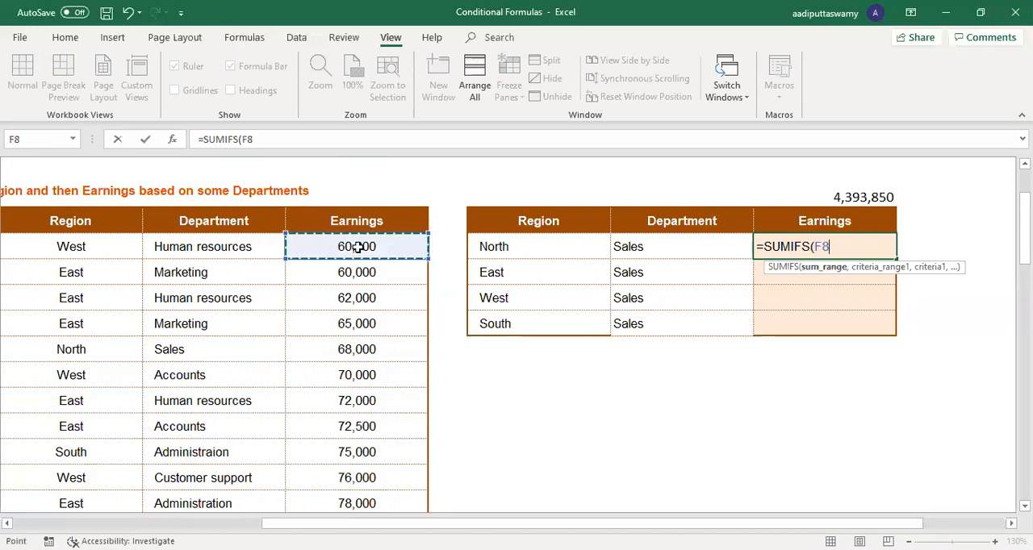
{"action": "key", "text": "ctrl+shift+Down"}
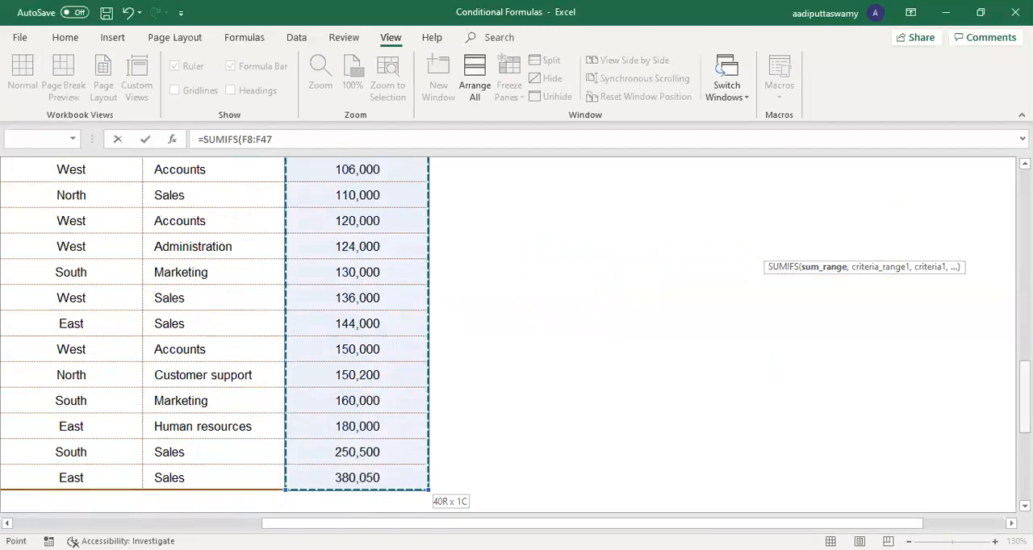
{"action": "key", "text": "ctrl+BackSpace"}
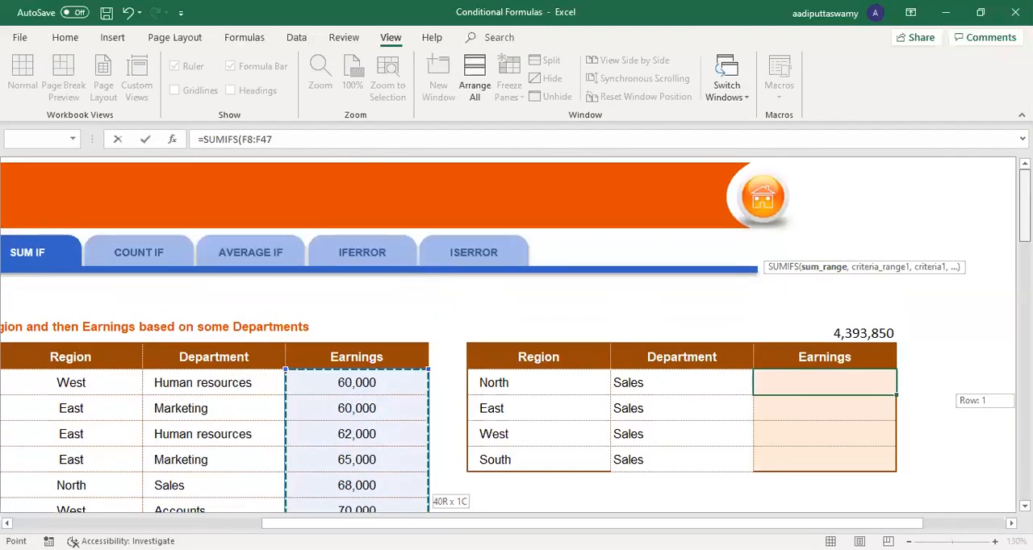
{"action": "key", "text": "F4"}
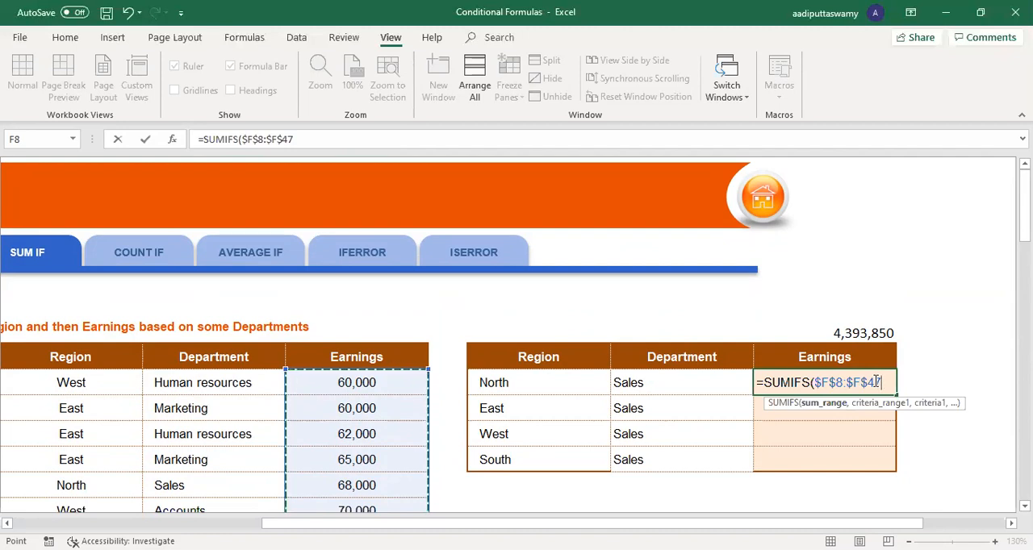
Step: Add the employees' Region column as the first criteria range, using the absolute reference $D$8:$D$47
{"action": "type", "text": ","}
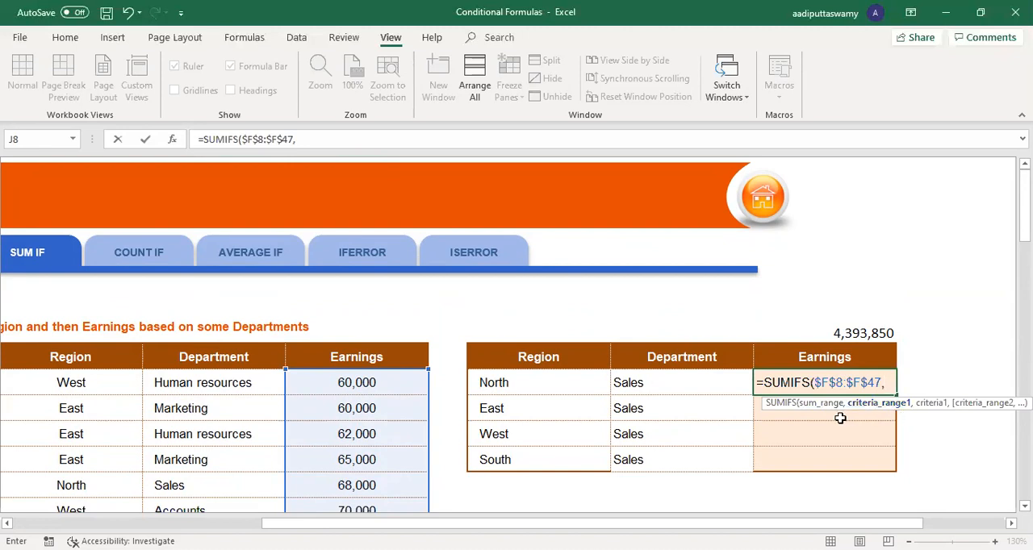
{"action": "left_click_drag", "start_coordinate": [739, 523], "coordinate": [617, 523]}
{"action": "left_click", "coordinate": [238, 394]}
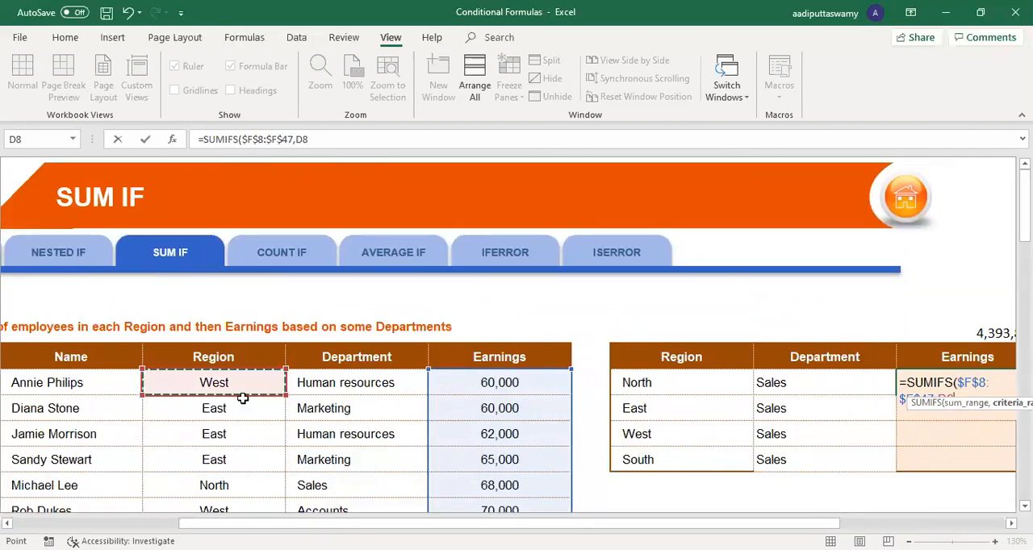
{"action": "key", "text": "Up"}
{"action": "key", "text": "Down"}
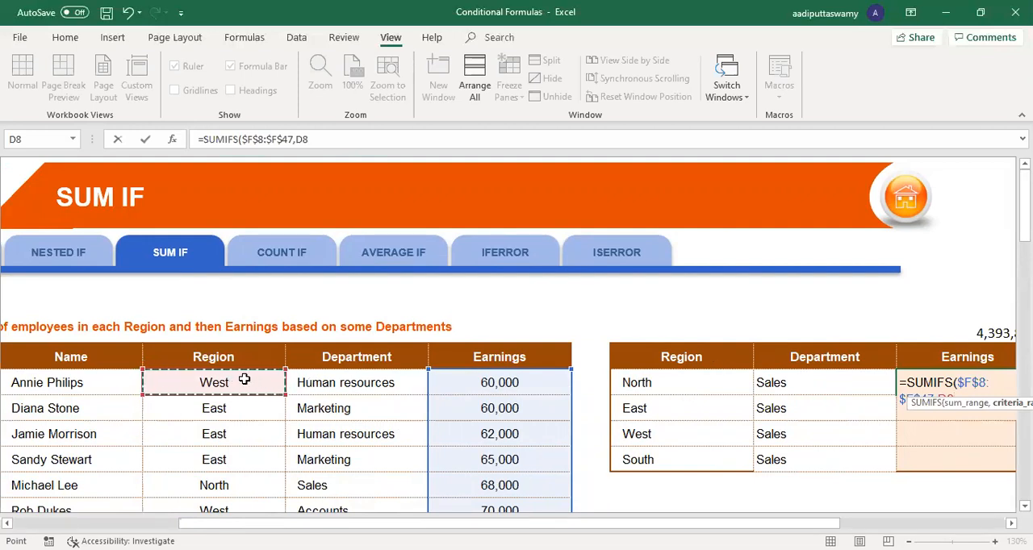
{"action": "key", "text": "ctrl+shift+Down"}
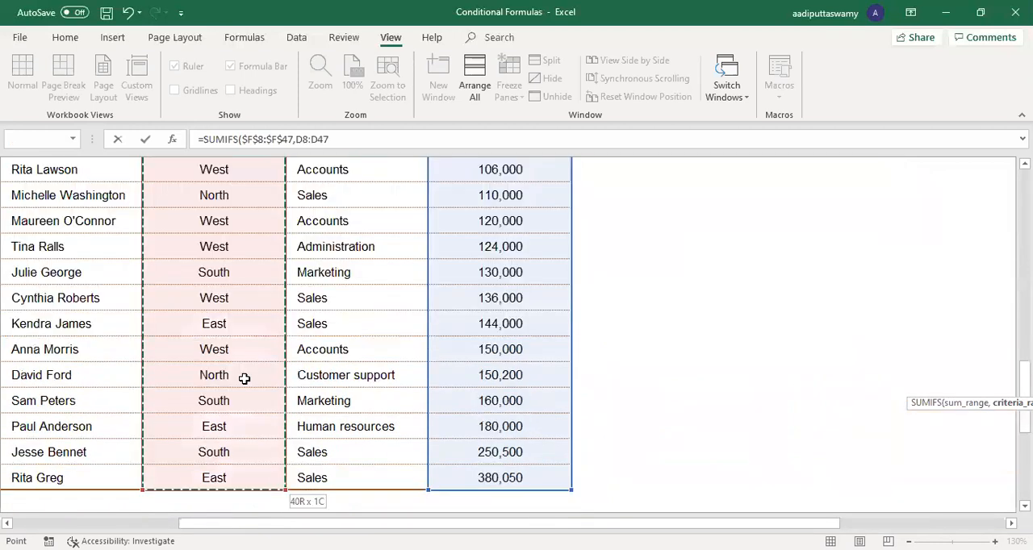
{"action": "key", "text": "F4"}
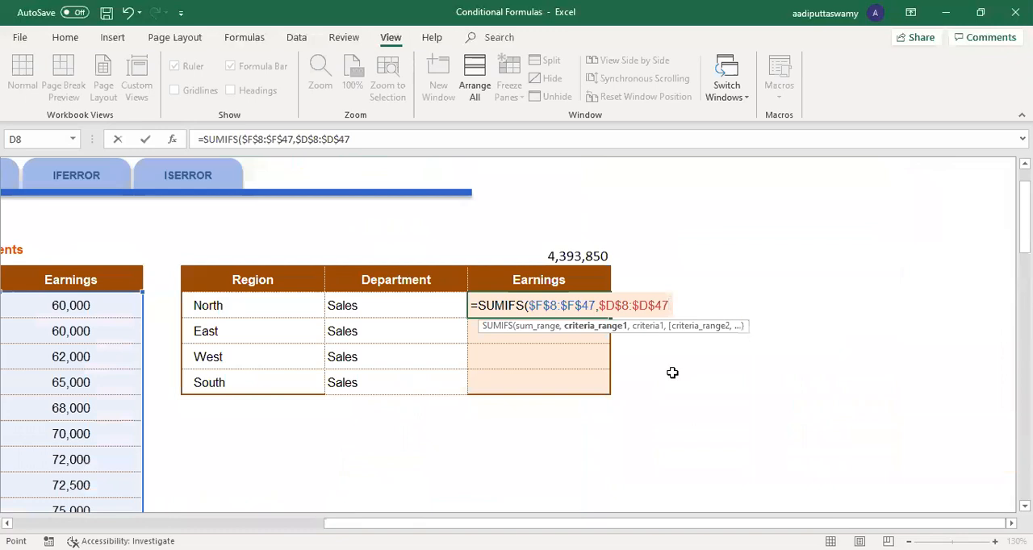
Step: Complete the SUMIFS formula with H8 as the region criterion and fill it down from J8 through J11
{"action": "type", "text": ","}
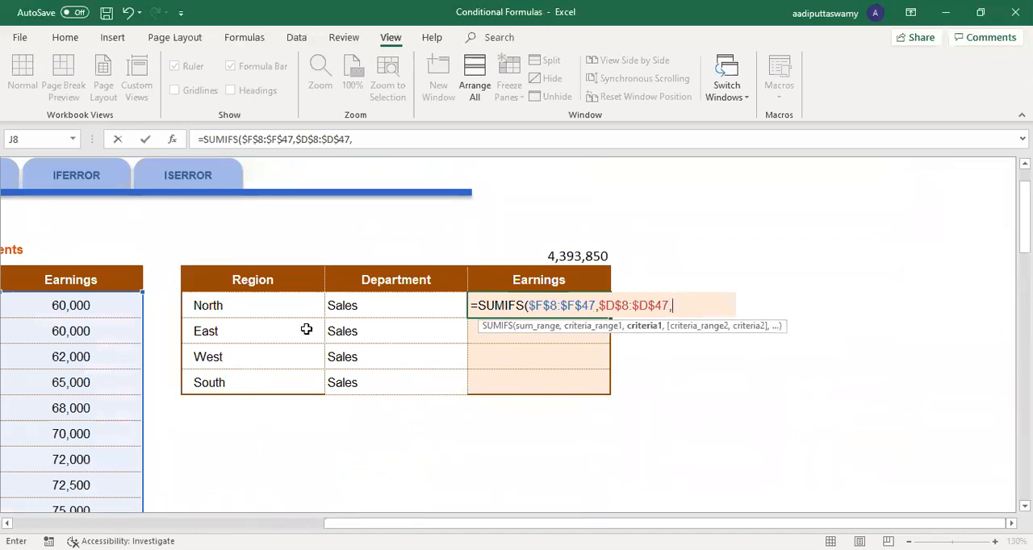
{"action": "left_click", "coordinate": [277, 305]}
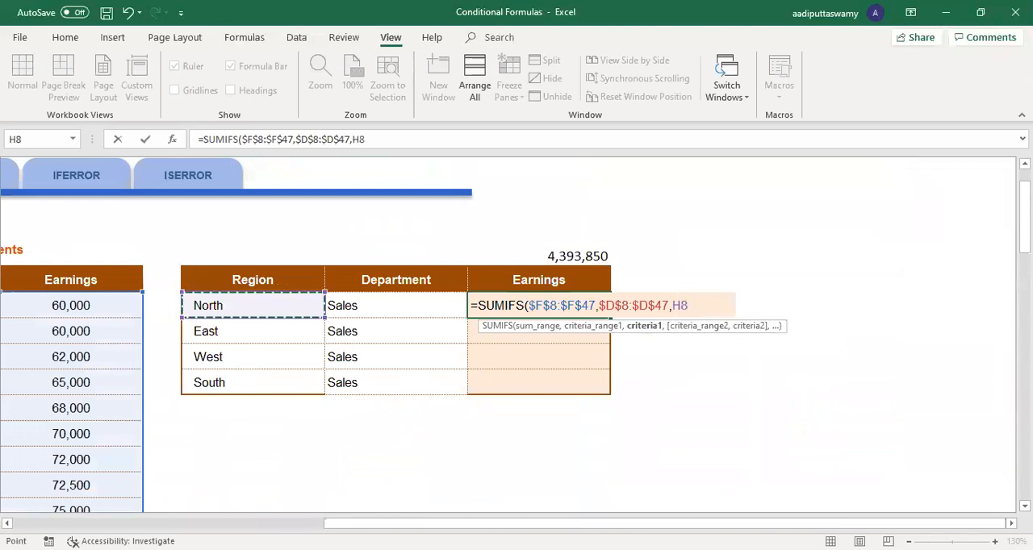
{"action": "scroll", "coordinate": [631, 442], "scroll_direction": "left", "scroll_amount": 10}
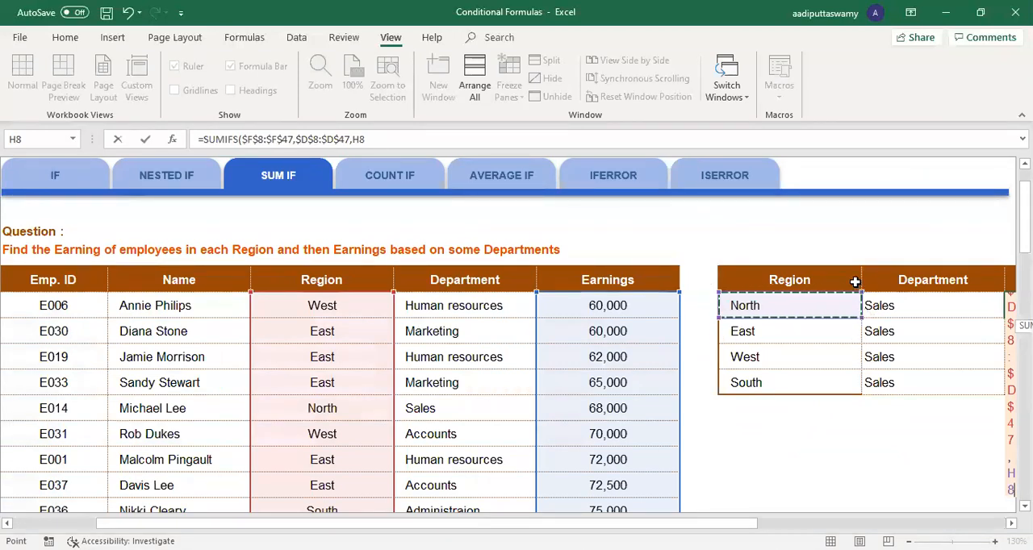
{"action": "left_click_drag", "start_coordinate": [749, 525], "coordinate": [951, 526]}
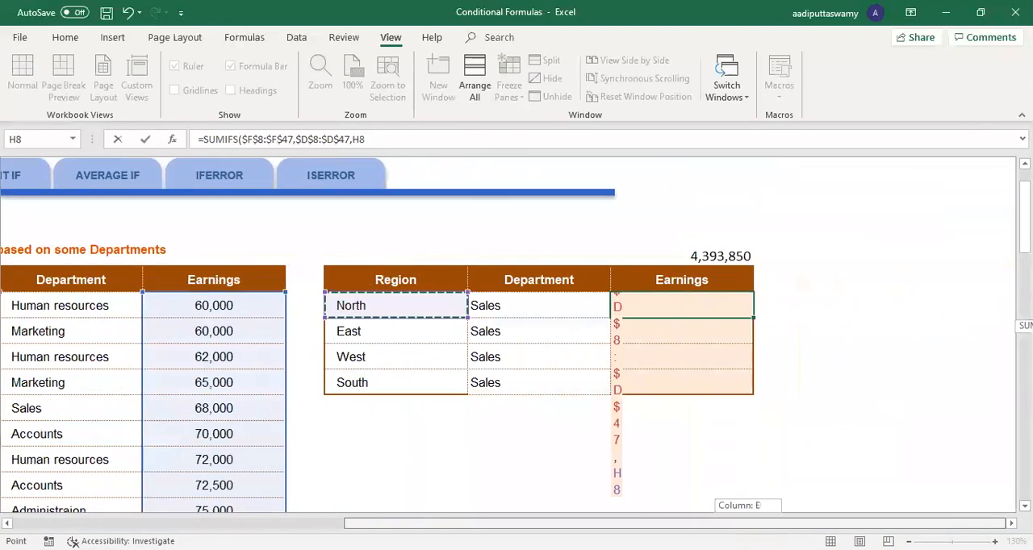
{"action": "key", "text": "Return"}
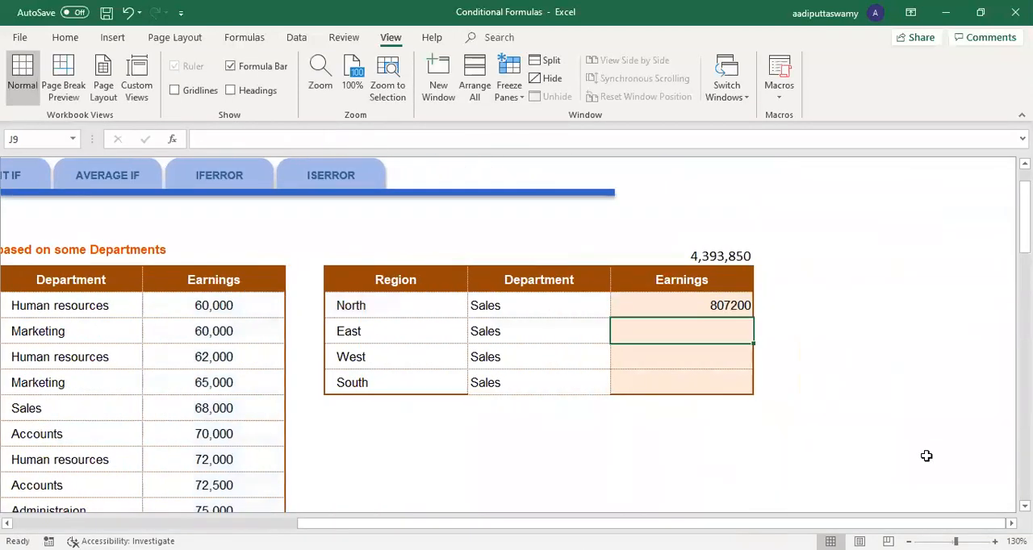
{"action": "left_click", "coordinate": [687, 305]}
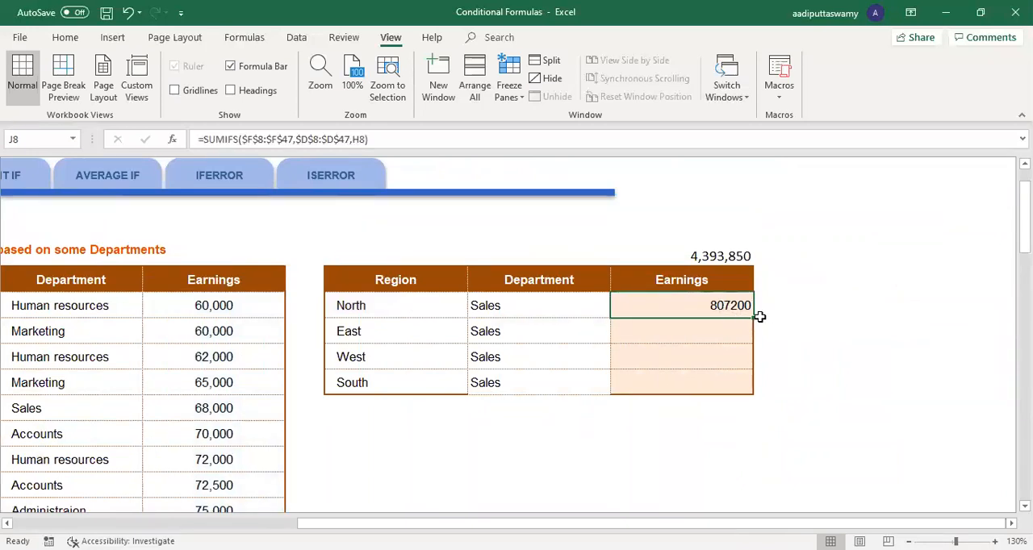
{"action": "left_click_drag", "start_coordinate": [756, 318], "coordinate": [756, 394]}
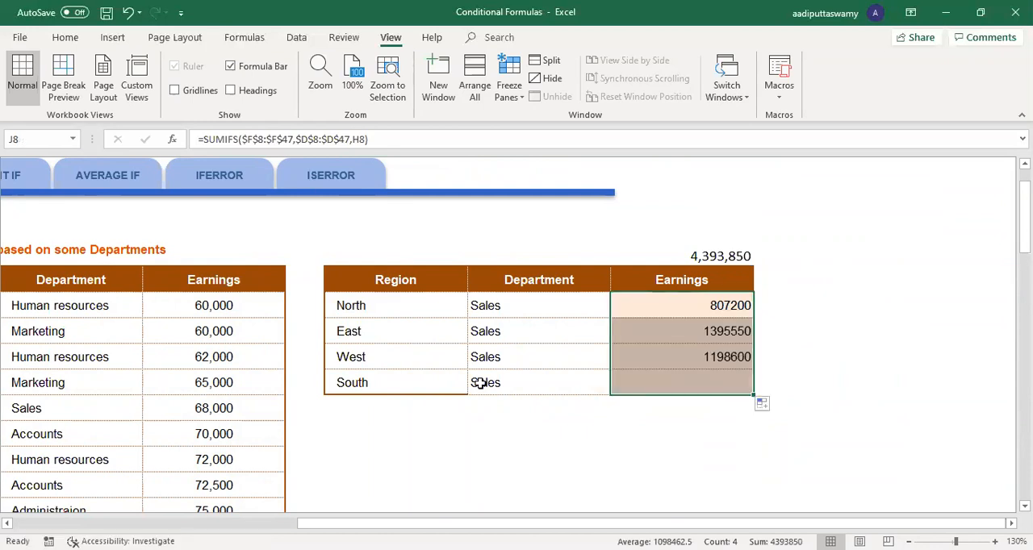
Step: Review the regional Earnings results in the summary table against their Region and Department entries
{"action": "left_click_drag", "start_coordinate": [390, 305], "coordinate": [394, 382]}
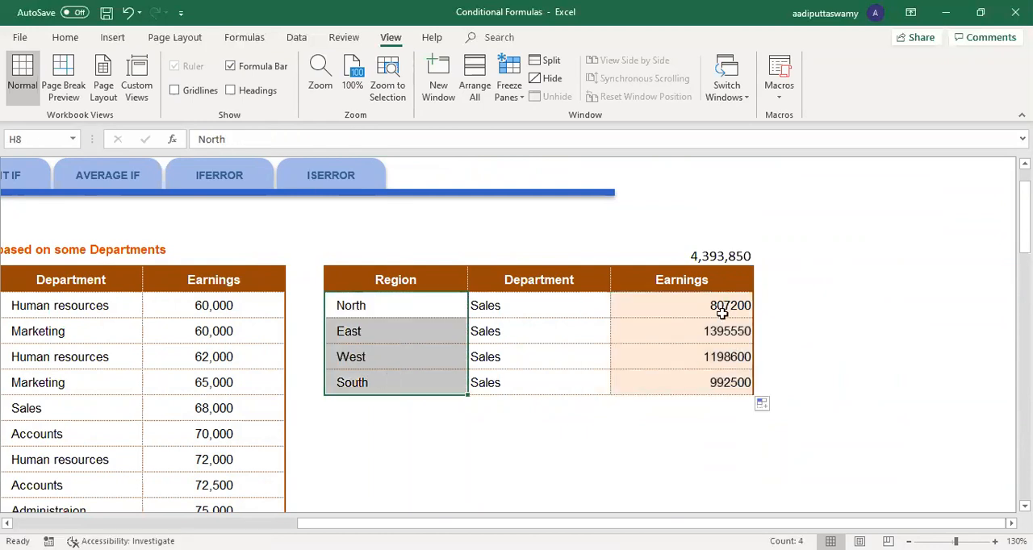
{"action": "left_click_drag", "start_coordinate": [722, 304], "coordinate": [735, 367]}
{"action": "left_click", "coordinate": [795, 297]}
{"action": "left_click", "coordinate": [793, 345]}
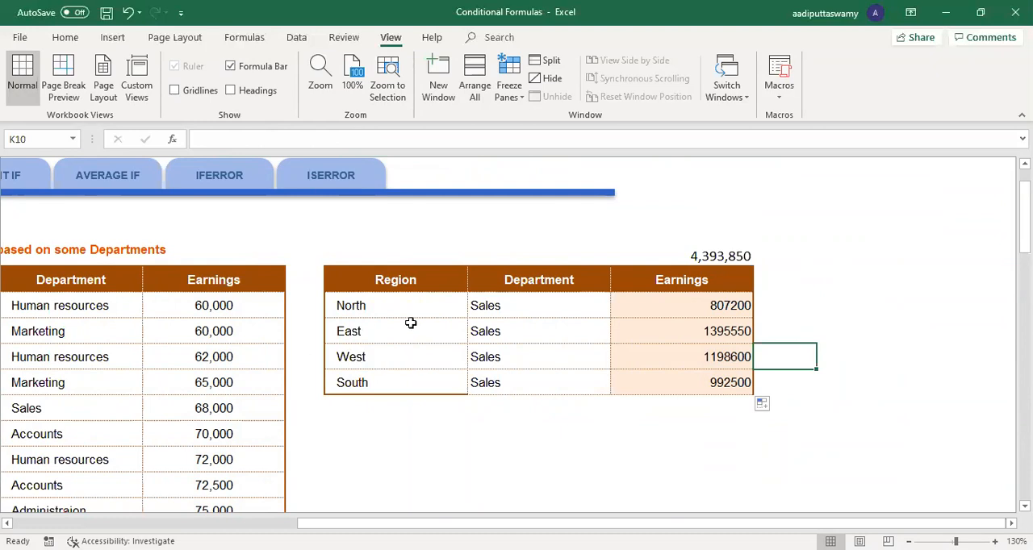
{"action": "left_click", "coordinate": [438, 311]}
{"action": "left_click", "coordinate": [736, 309]}
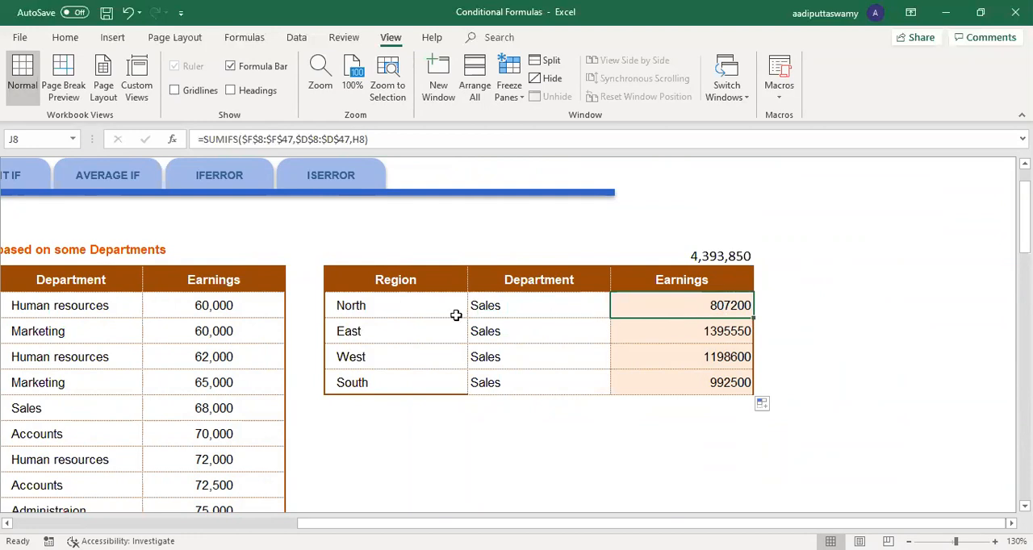
{"action": "left_click", "coordinate": [513, 313]}
Step: Start a SUMIFS formula in K8, beside North's Earnings, with the absolute sum range $F$8:$F$47
{"action": "left_click", "coordinate": [806, 305]}
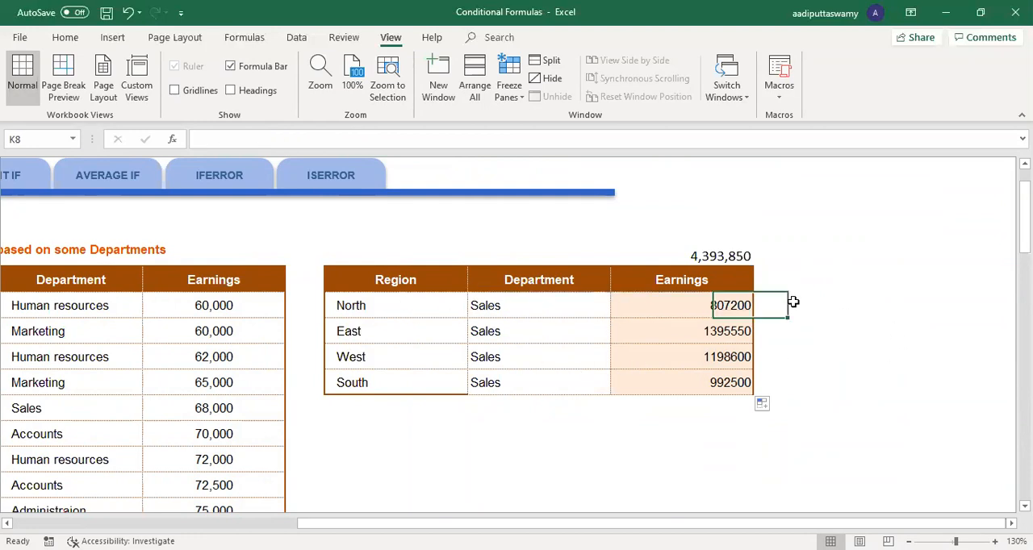
{"action": "type", "text": "="}
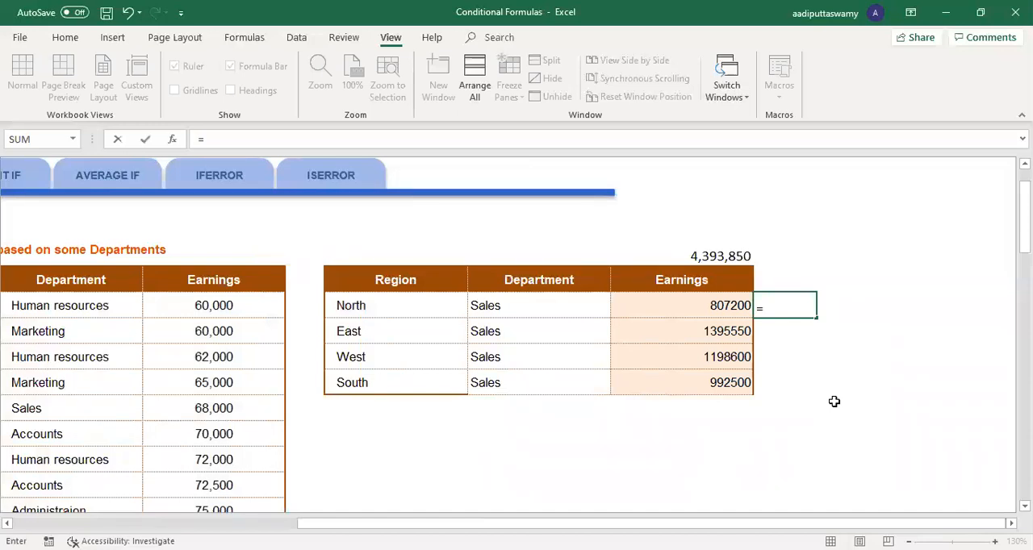
{"action": "type", "text": "SUMIFS("}
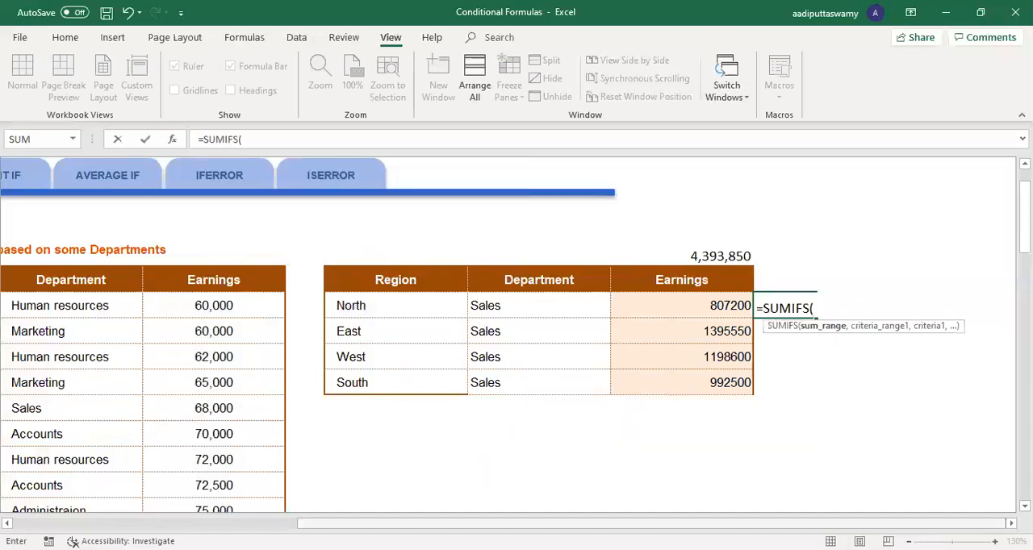
{"action": "scroll", "coordinate": [363, 305], "scroll_direction": "left", "scroll_amount": 1}
{"action": "left_click", "coordinate": [363, 305]}
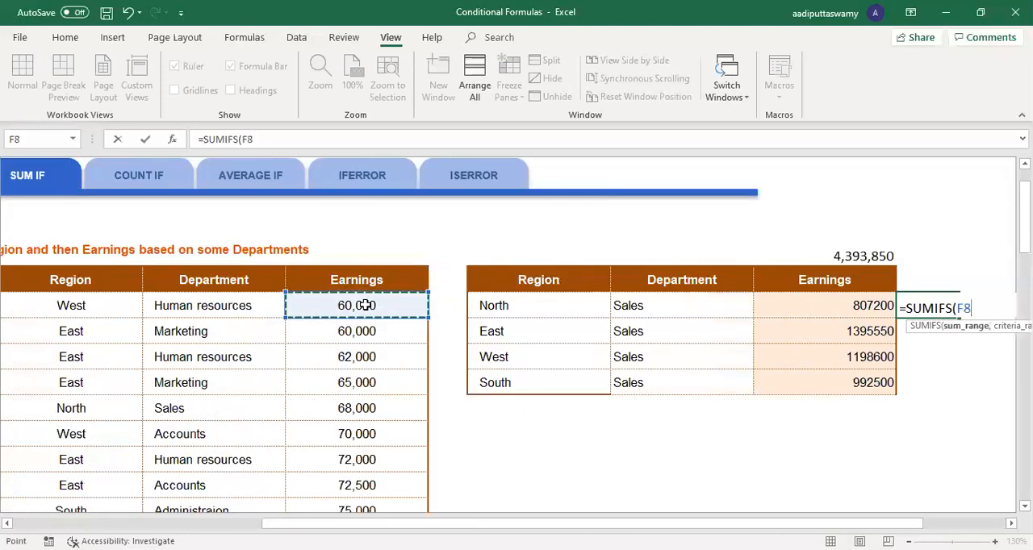
{"action": "key", "text": "ctrl+shift+Down"}
{"action": "key", "text": "F4"}
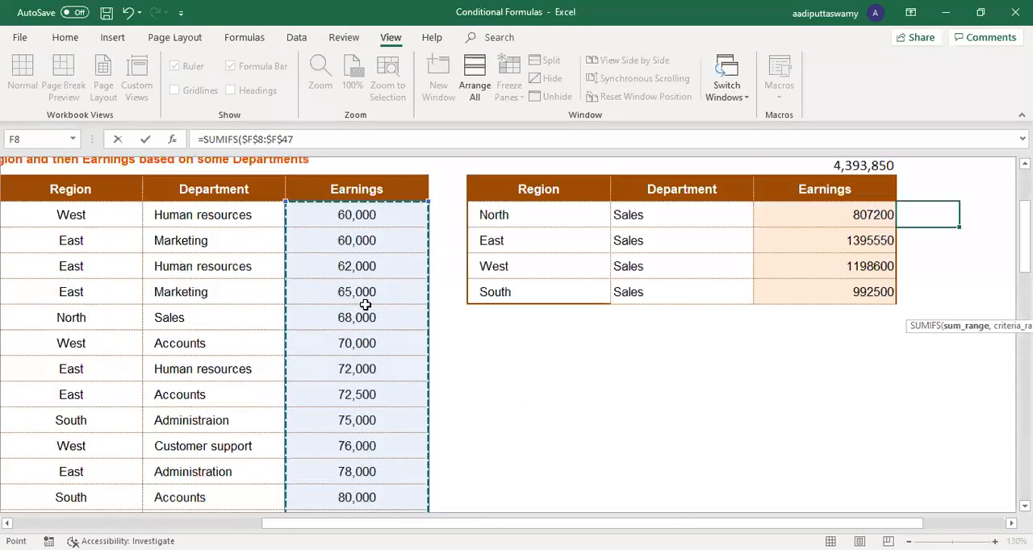
{"action": "type", "text": ","}
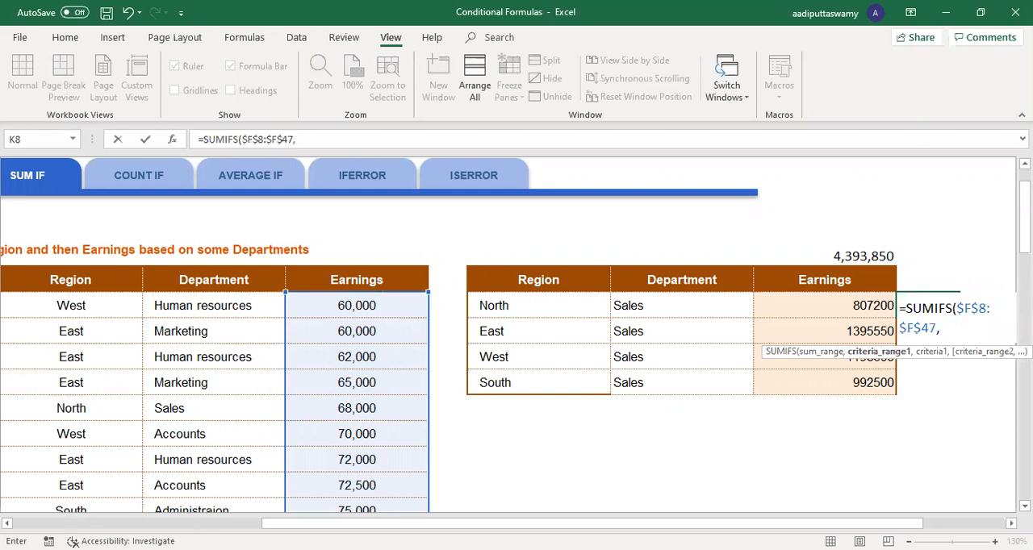
Step: Add the employees' Region column $D$8:$D$47 as the first criteria range, with H8 as its criterion
{"action": "scroll", "coordinate": [922, 483], "scroll_direction": "right", "scroll_amount": 5}
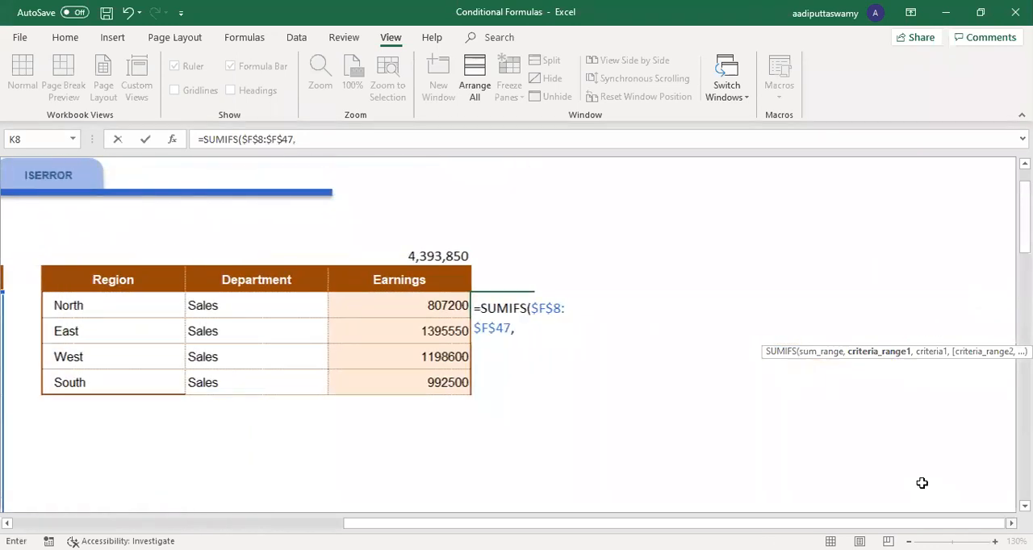
{"action": "scroll", "coordinate": [508, 347], "scroll_direction": "left", "scroll_amount": 6}
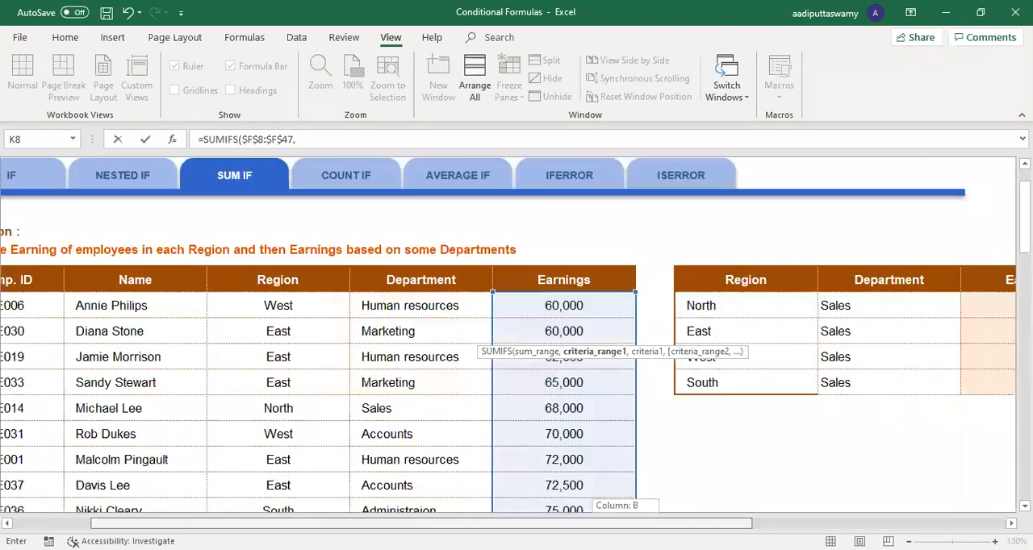
{"action": "left_click", "coordinate": [314, 305]}
{"action": "left_click", "coordinate": [314, 305]}
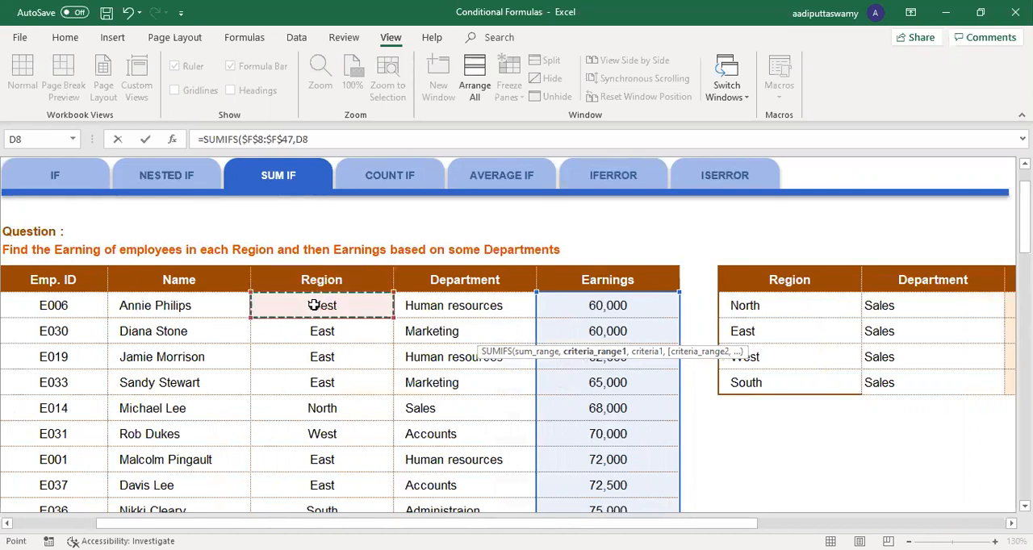
{"action": "key", "text": "ctrl+shift+Down"}
{"action": "key", "text": "F4"}
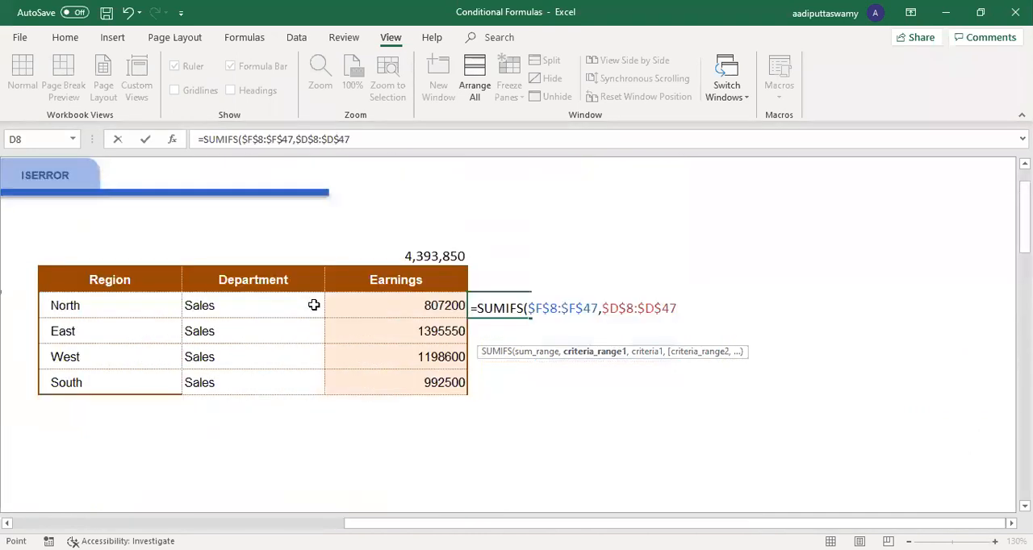
{"action": "type", "text": ","}
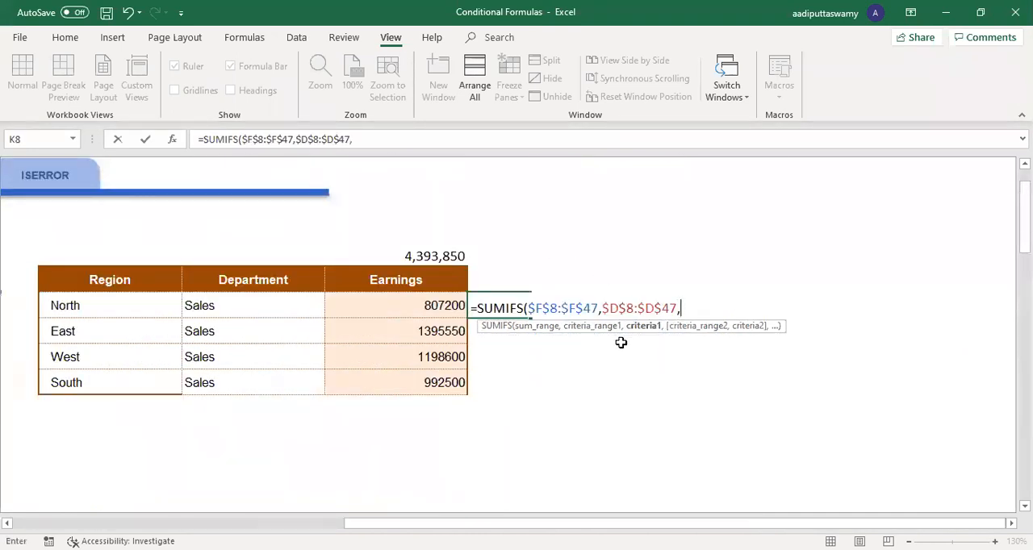
{"action": "left_click", "coordinate": [146, 309]}
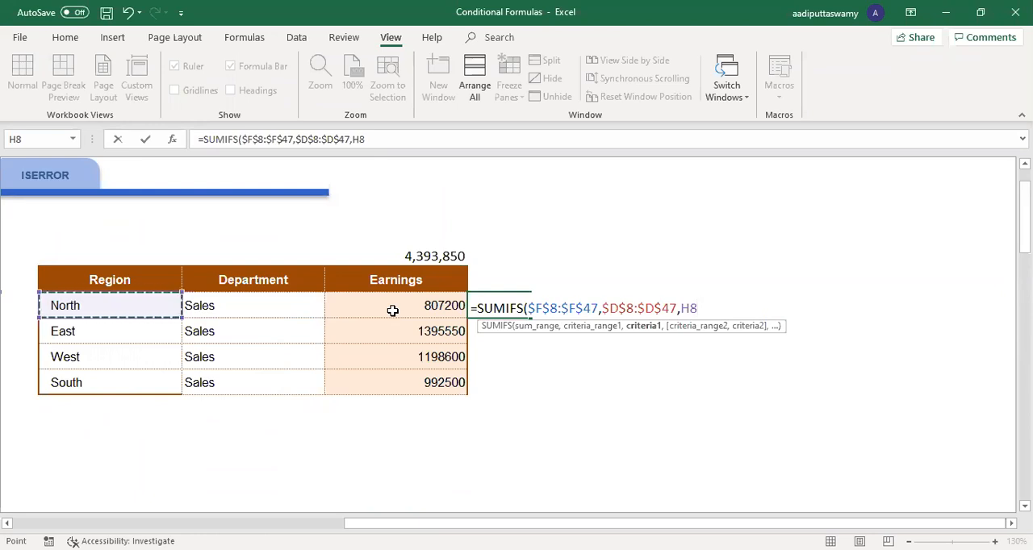
Step: Add the employees' Department column $E$8:$E$47 as the second criteria range with criterion I8, and complete the formula
{"action": "type", "text": ","}
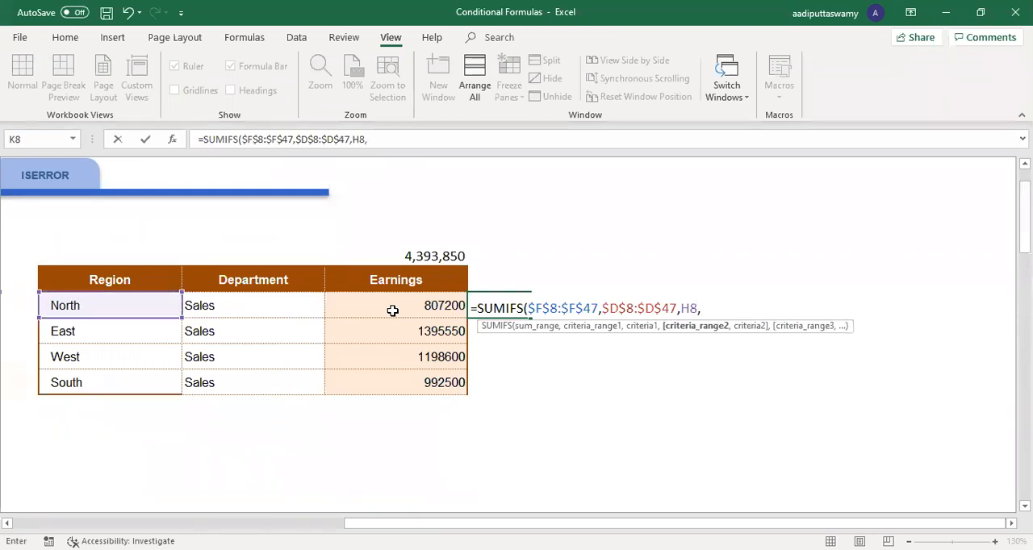
{"action": "scroll", "coordinate": [346, 323], "scroll_direction": "left", "scroll_amount": 6}
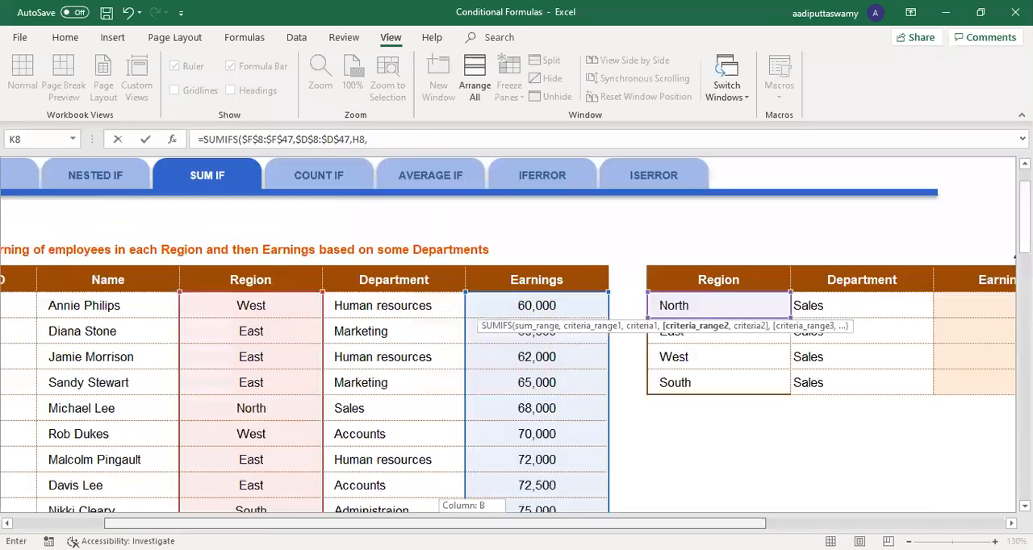
{"action": "left_click", "coordinate": [345, 307]}
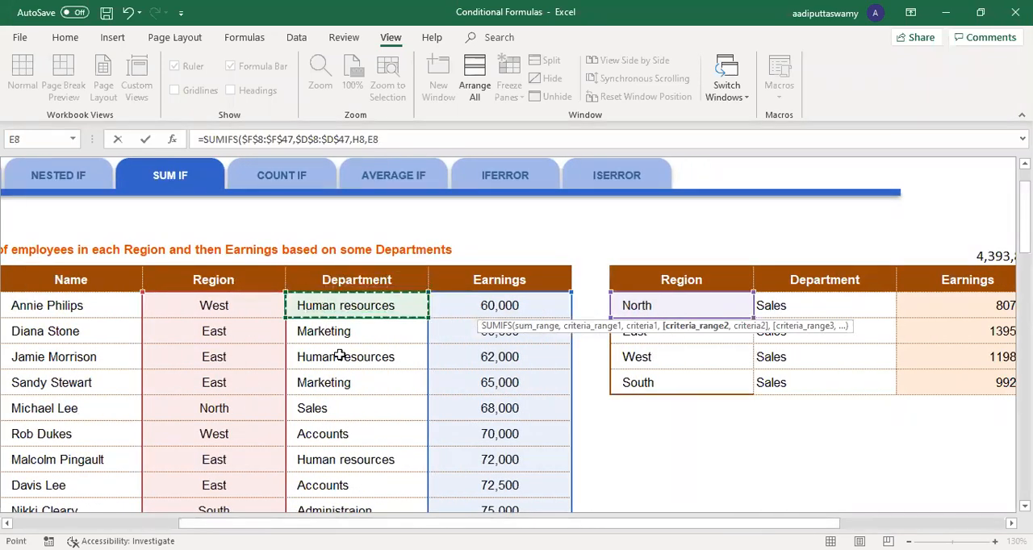
{"action": "key", "text": "ctrl+shift+Down"}
{"action": "key", "text": "F4"}
{"action": "type", "text": ","}
{"action": "left_click", "coordinate": [269, 312]}
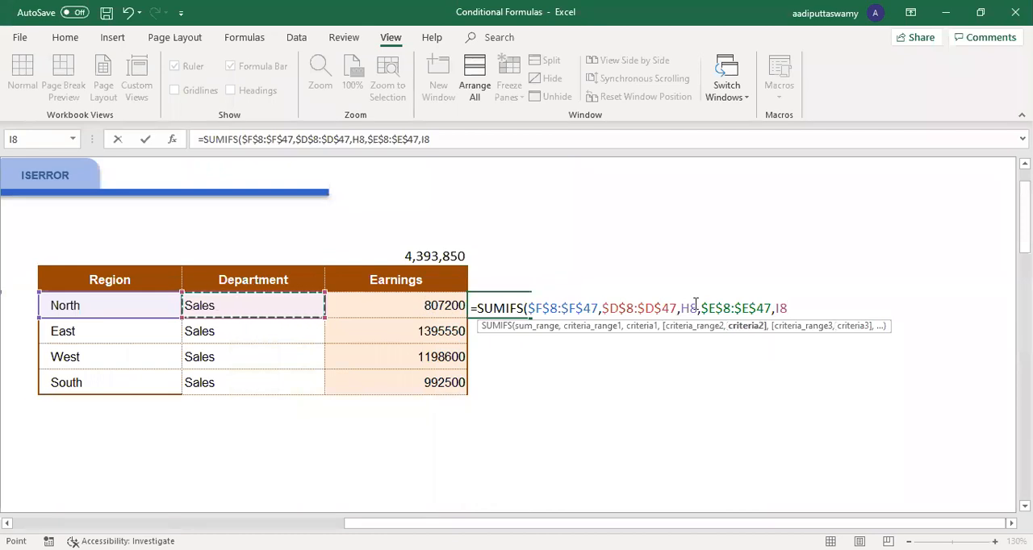
{"action": "key", "text": "Return"}
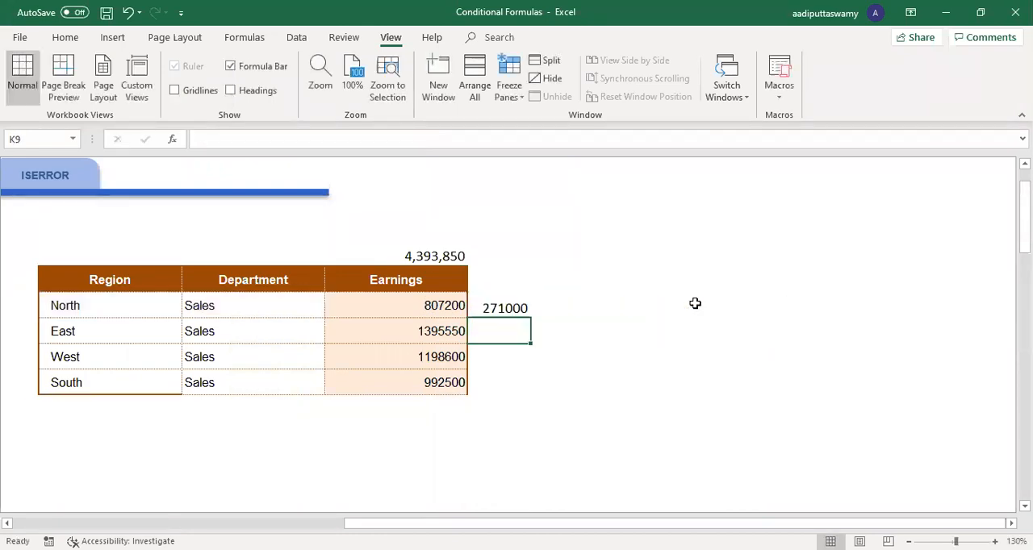
Step: Compare North's two Earnings results, and fill the two-criteria SUMIFS formula down from K8 through K11
{"action": "left_click", "coordinate": [168, 303]}
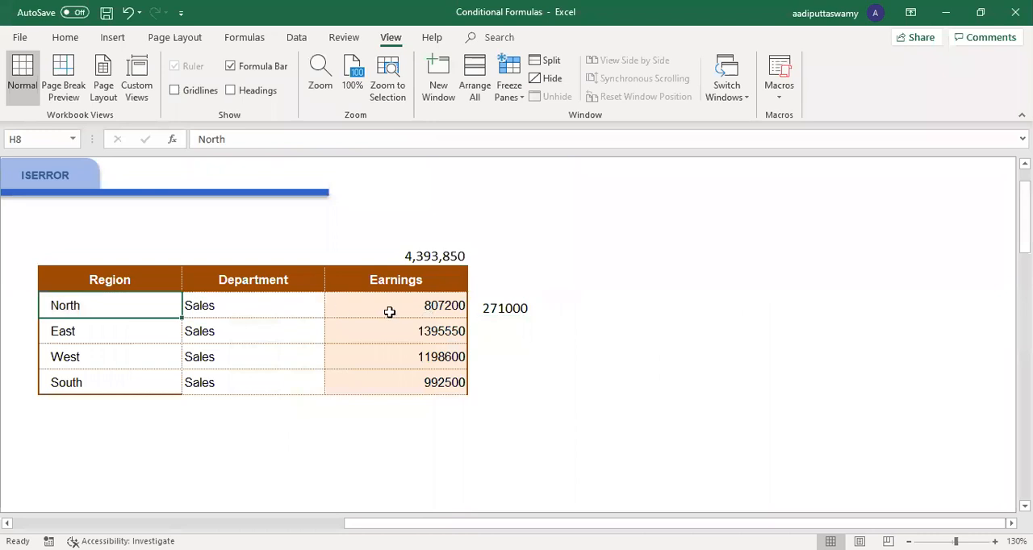
{"action": "left_click", "coordinate": [389, 312]}
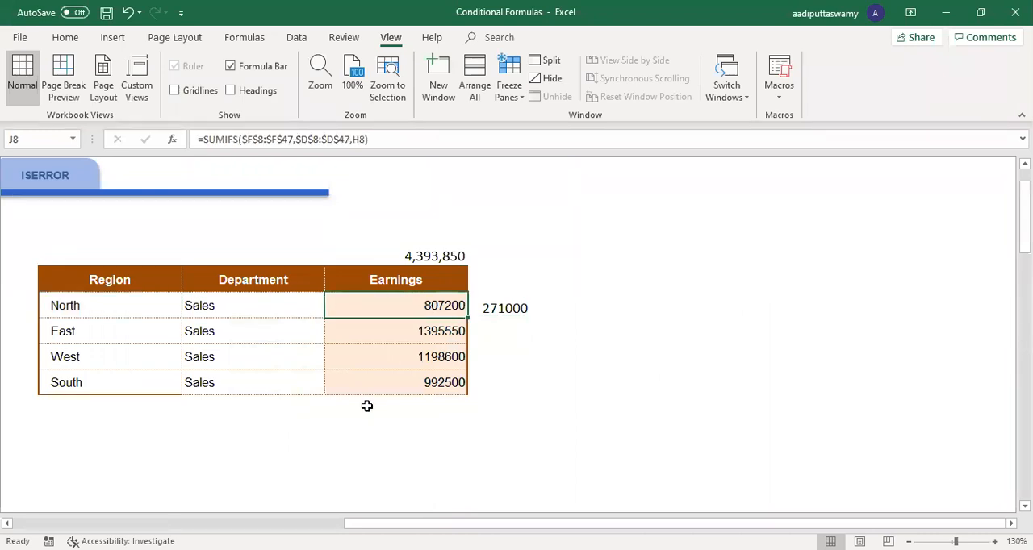
{"action": "left_click", "coordinate": [106, 307]}
{"action": "left_click", "coordinate": [203, 307]}
{"action": "left_click", "coordinate": [493, 307]}
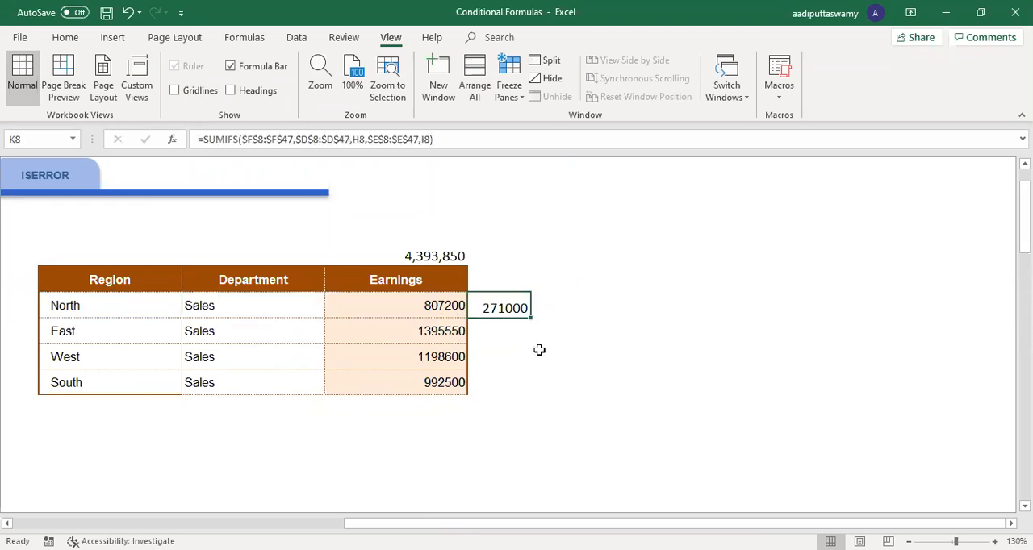
{"action": "left_click_drag", "start_coordinate": [530, 319], "coordinate": [533, 397]}
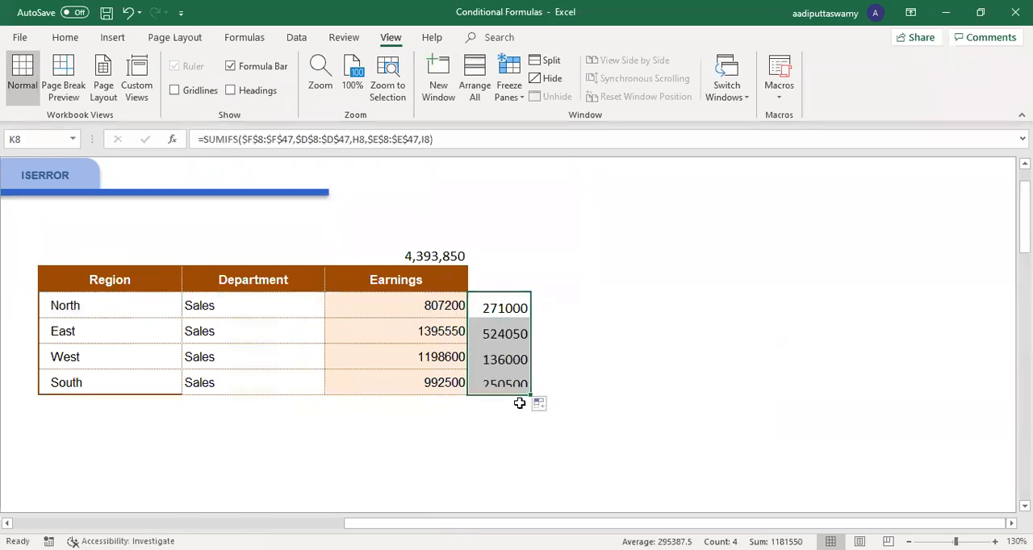
Step: Change the summary table's department in I8 to Marketing and fill it down through I11
{"action": "left_click_drag", "start_coordinate": [643, 523], "coordinate": [501, 523]}
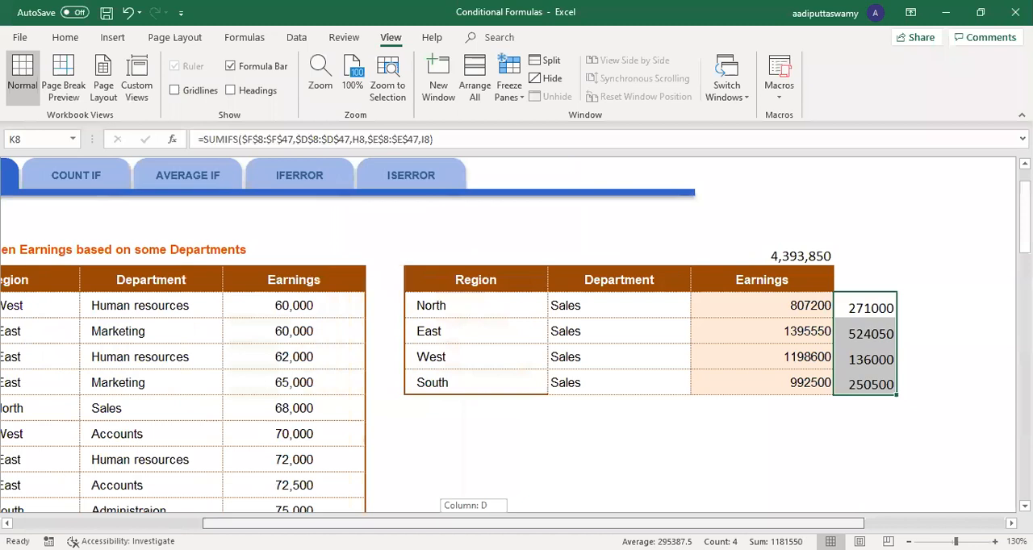
{"action": "left_click_drag", "start_coordinate": [331, 523], "coordinate": [311, 523]}
{"action": "left_click", "coordinate": [692, 318]}
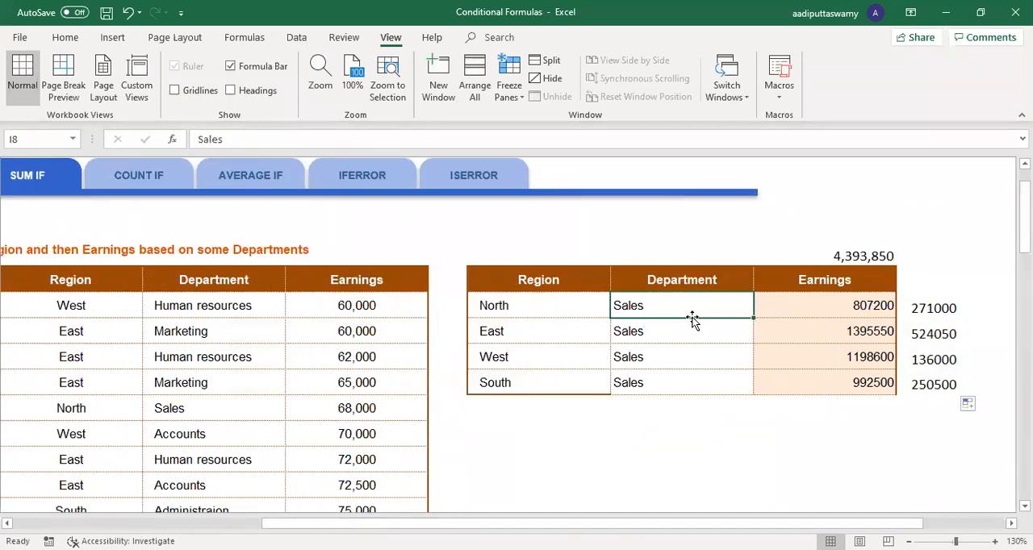
{"action": "type", "text": "Marketing"}
{"action": "key", "text": "Return"}
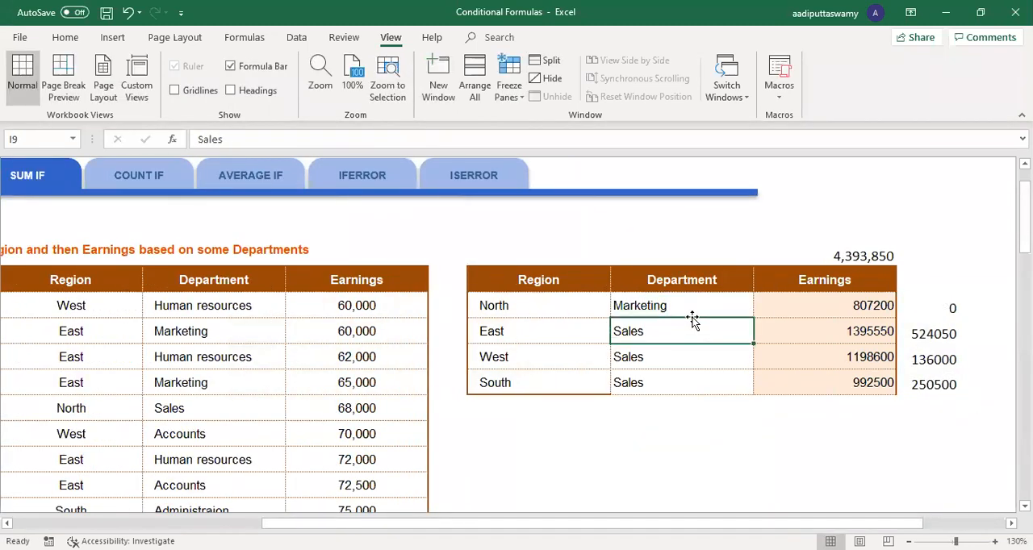
{"action": "left_click", "coordinate": [692, 309]}
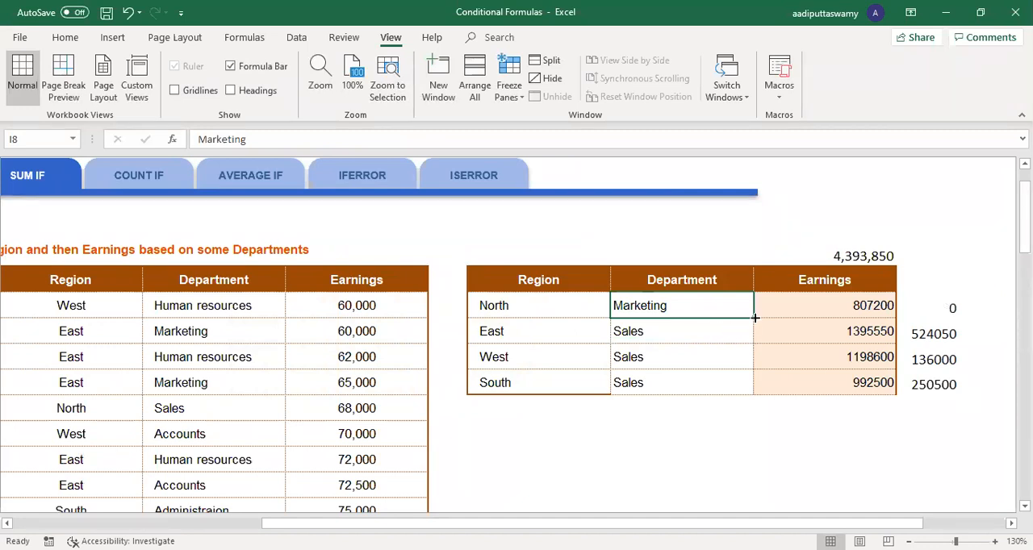
{"action": "left_click_drag", "start_coordinate": [755, 333], "coordinate": [754, 386]}
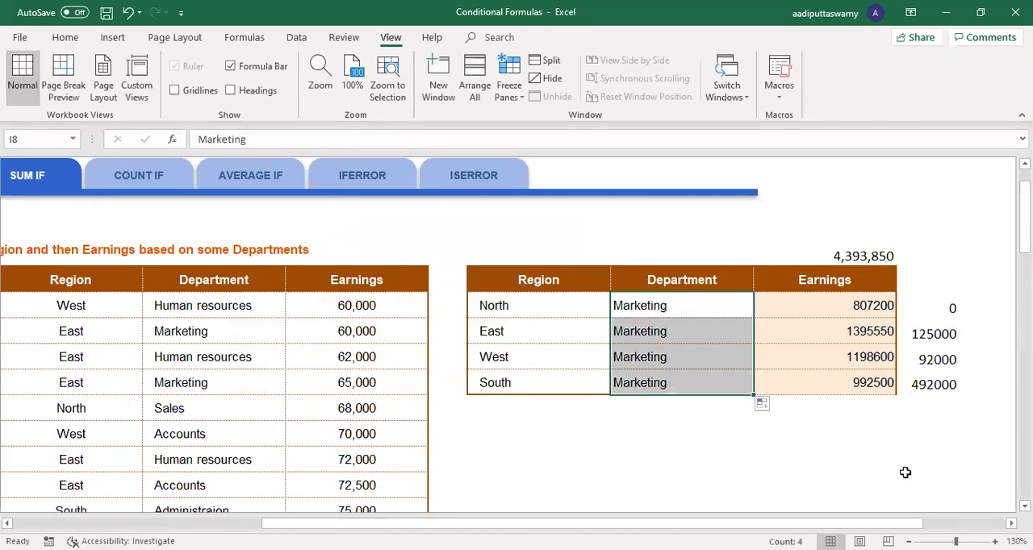
Step: Replace the summary table's department in I8 with HR and fill it down through I11
{"action": "left_click", "coordinate": [194, 357]}
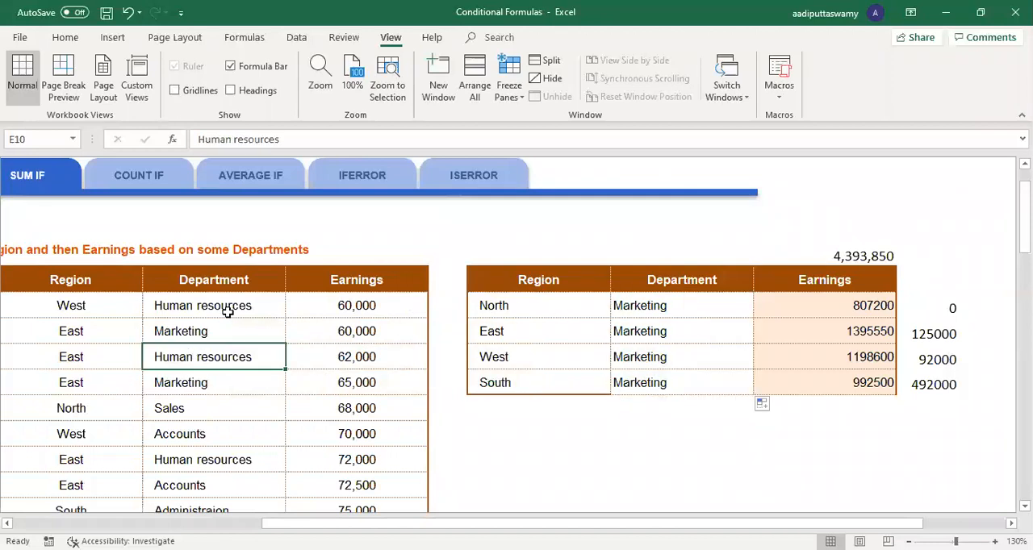
{"action": "left_click", "coordinate": [699, 310]}
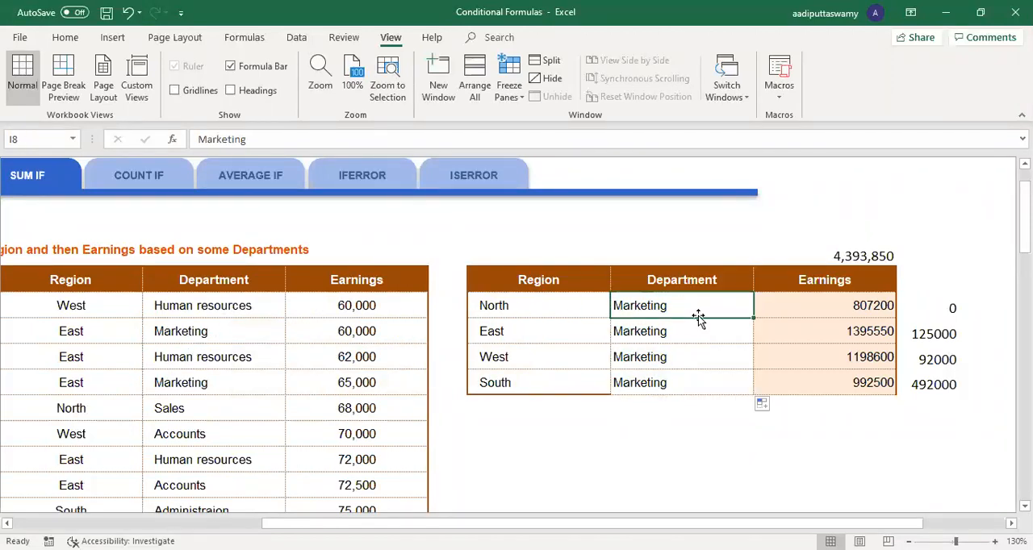
{"action": "type", "text": "HR"}
{"action": "key", "text": "Return"}
{"action": "key", "text": "Up"}
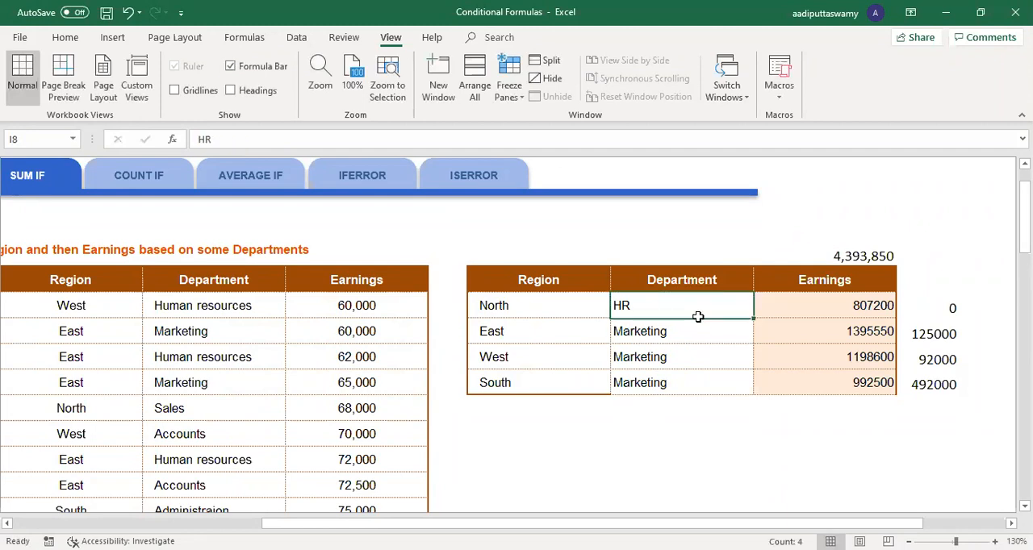
{"action": "key", "text": "ctrl+shift+Down"}
{"action": "key", "text": "ctrl+d"}
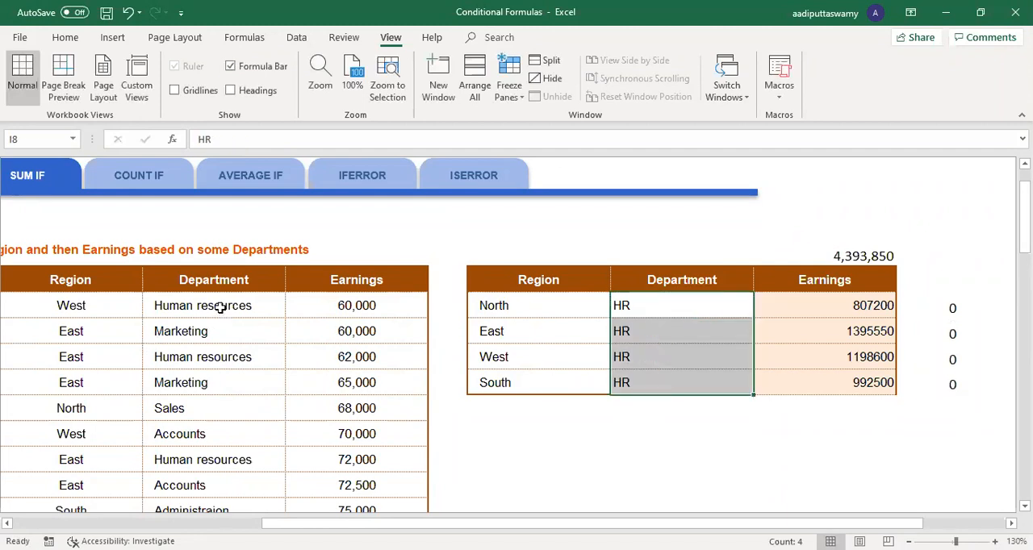
Step: Check how the departments are written in the employee table, selecting E8 through E13
{"action": "left_click", "coordinate": [220, 308]}
{"action": "left_click", "coordinate": [242, 440], "text": "shift"}
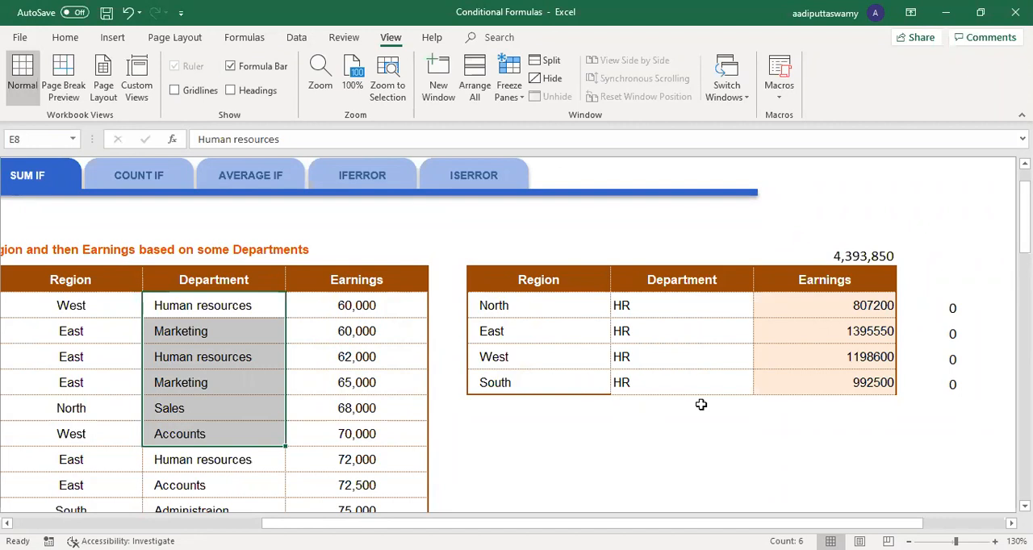
{"action": "scroll", "coordinate": [554, 405], "scroll_direction": "up", "scroll_amount": 1}
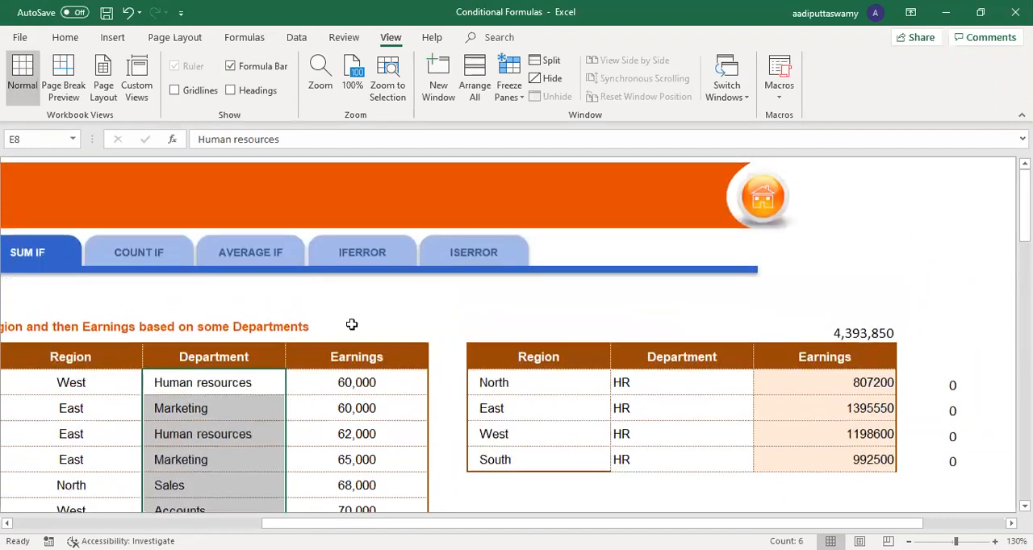
Step: Open the AVERAGE IF sheet and select North's Department cell in the summary table
{"action": "left_click", "coordinate": [292, 260]}
{"action": "left_click", "coordinate": [703, 335]}
{"action": "key", "text": "alt"}
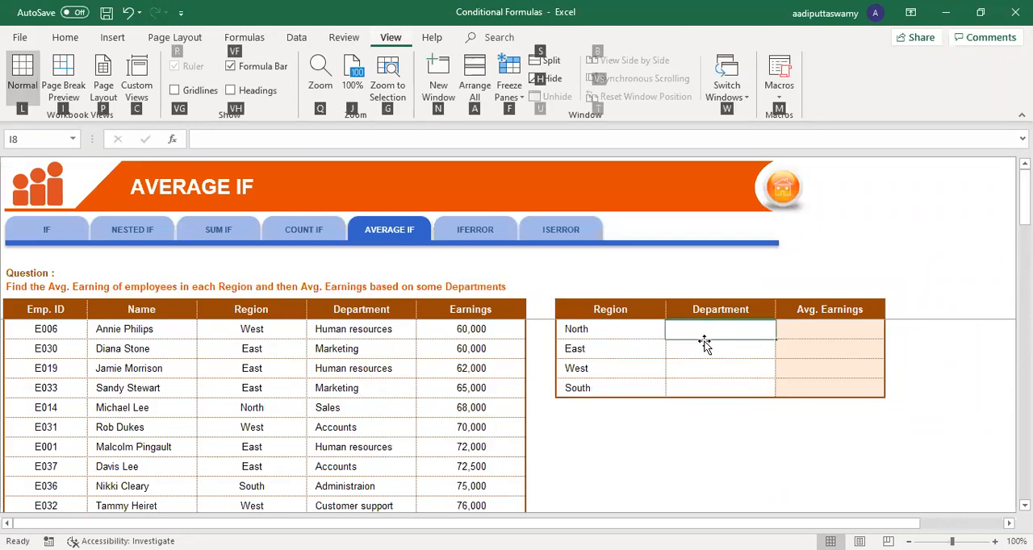
{"action": "scroll", "coordinate": [691, 434], "scroll_direction": "up", "scroll_amount": 4}
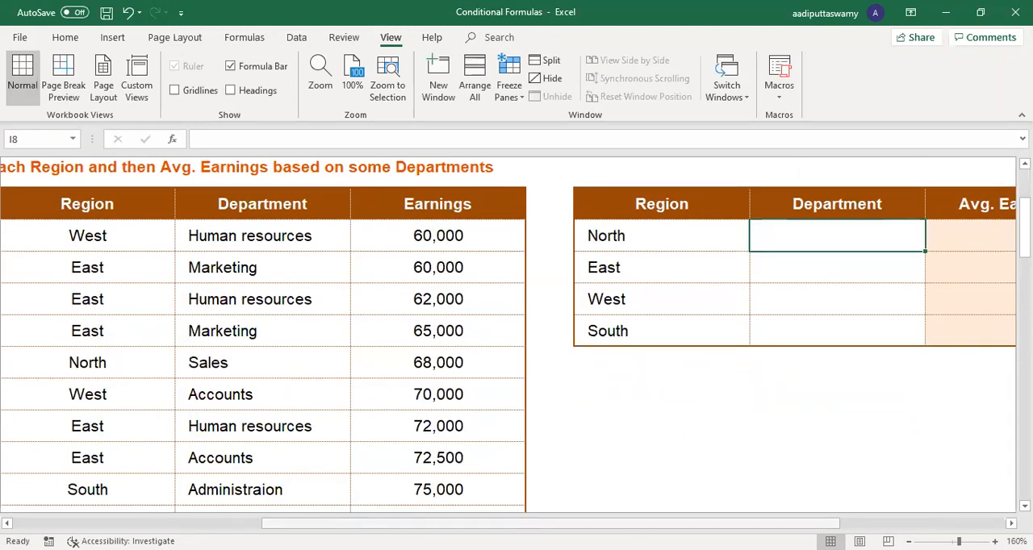
{"action": "left_click_drag", "start_coordinate": [662, 524], "coordinate": [738, 520]}
{"action": "scroll", "coordinate": [759, 428], "scroll_direction": "up", "scroll_amount": 1}
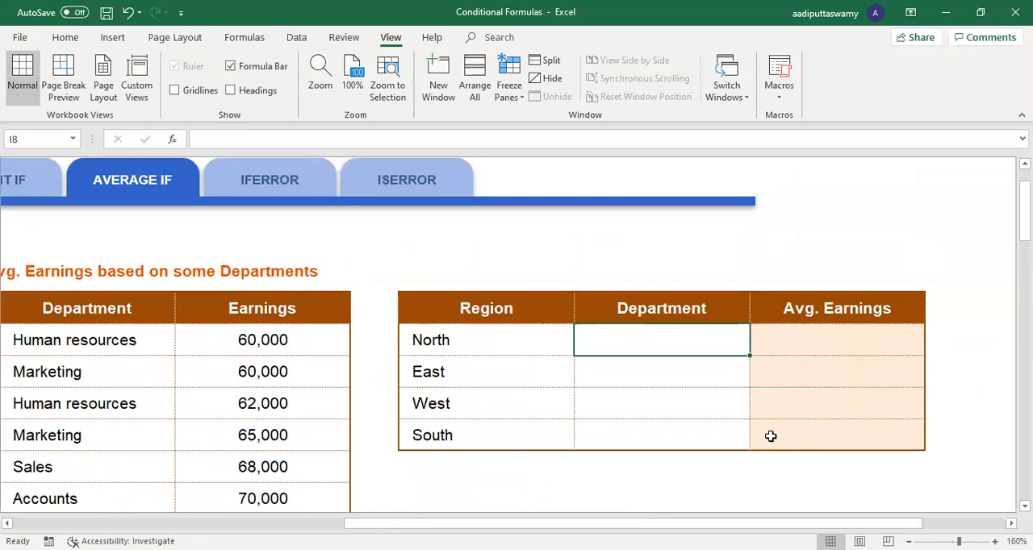
Step: Start an AVERAGEIFS formula in J8 with the Earnings range $F$8:$F$47 as the average range
{"action": "key", "text": "Right"}
{"action": "type", "text": "="}
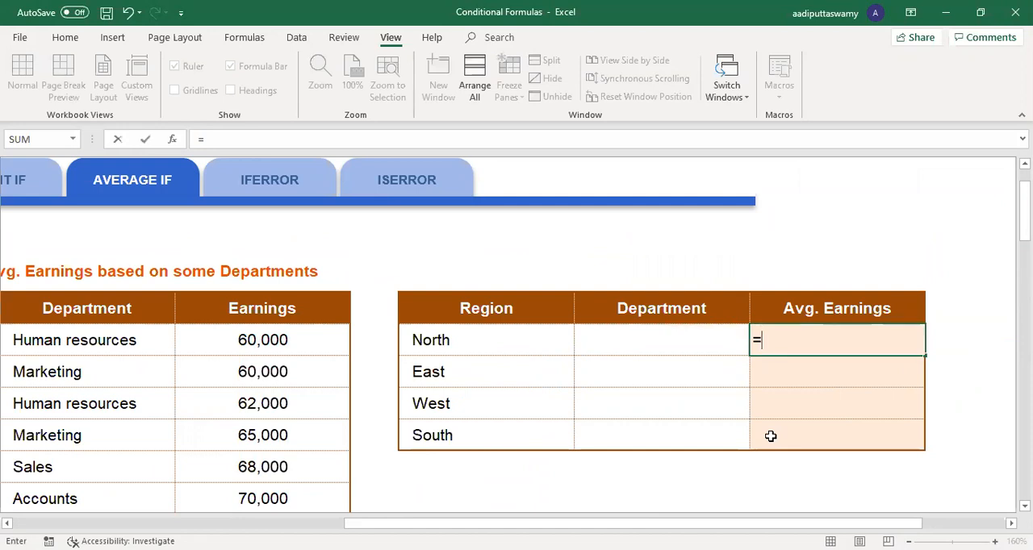
{"action": "type", "text": "AVERAGEIFS("}
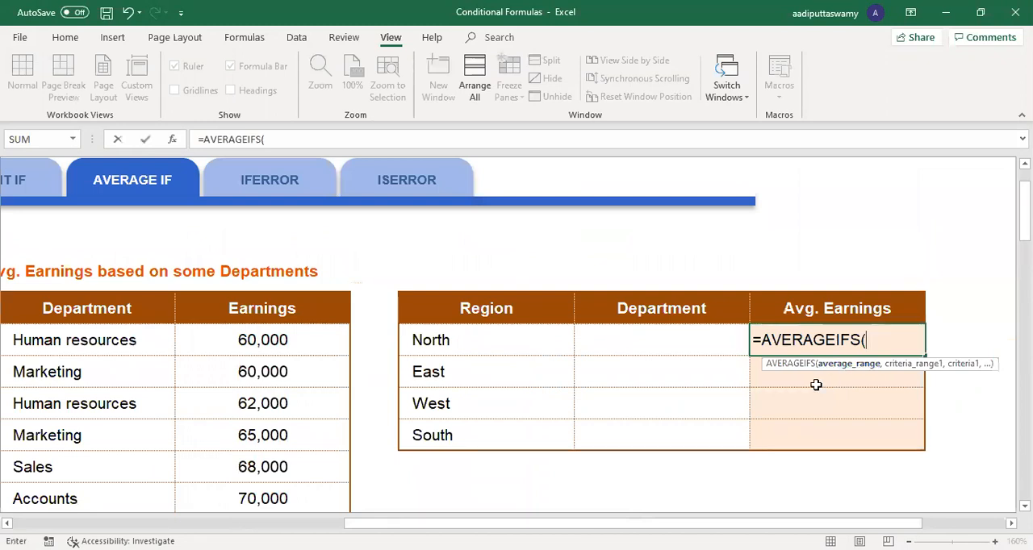
{"action": "left_click", "coordinate": [264, 340]}
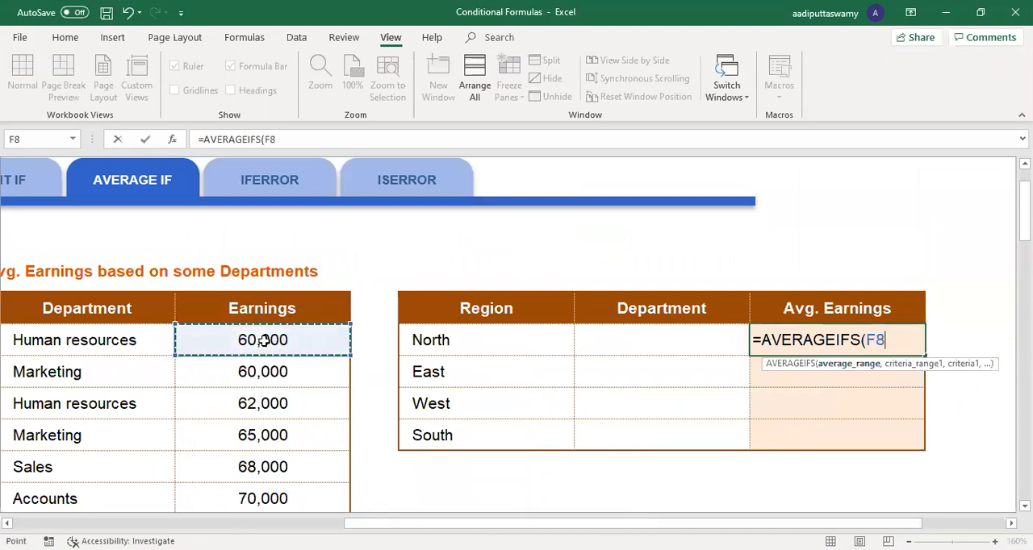
{"action": "key", "text": "ctrl+shift+Down"}
{"action": "key", "text": "F4"}
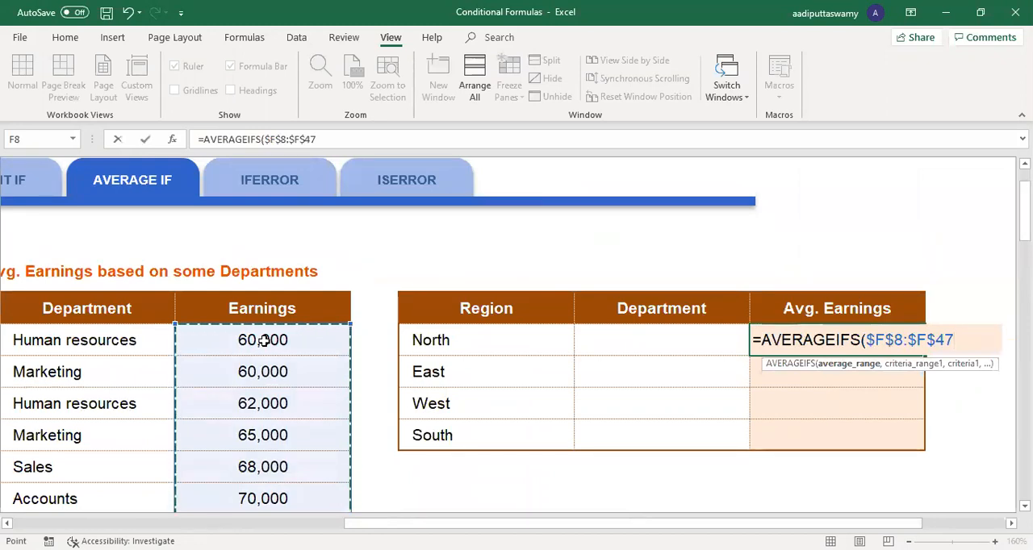
Step: Complete the J8 formula with the Region range $D$8:$D$47 and H8 as its criterion
{"action": "type", "text": ","}
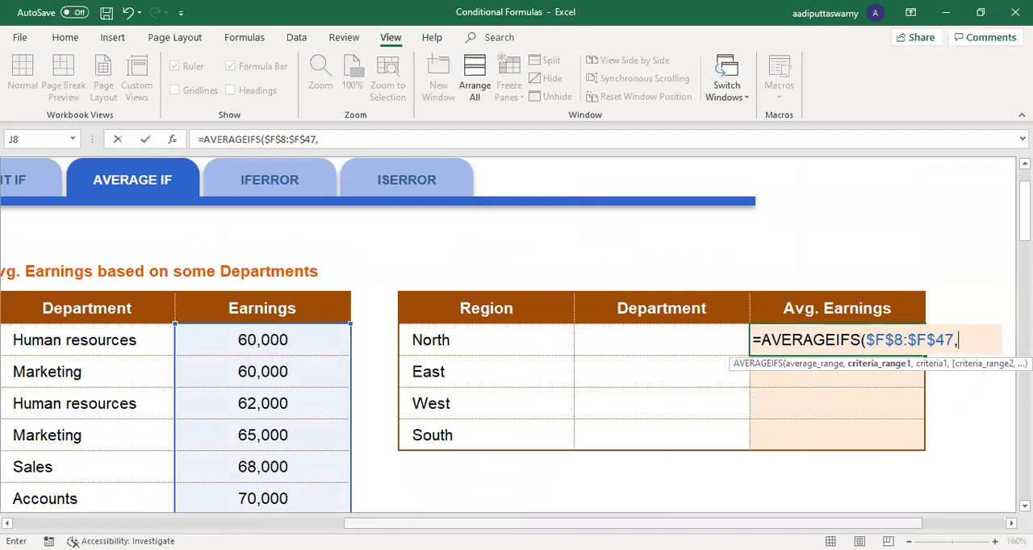
{"action": "scroll", "coordinate": [239, 401], "scroll_direction": "left", "scroll_amount": 3}
{"action": "left_click", "coordinate": [252, 347]}
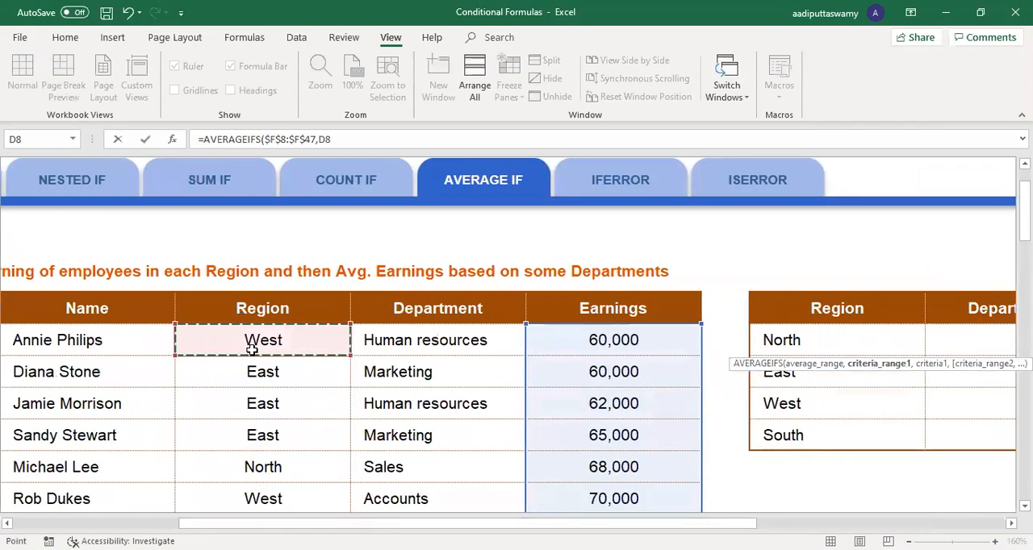
{"action": "key", "text": "ctrl+shift+Down"}
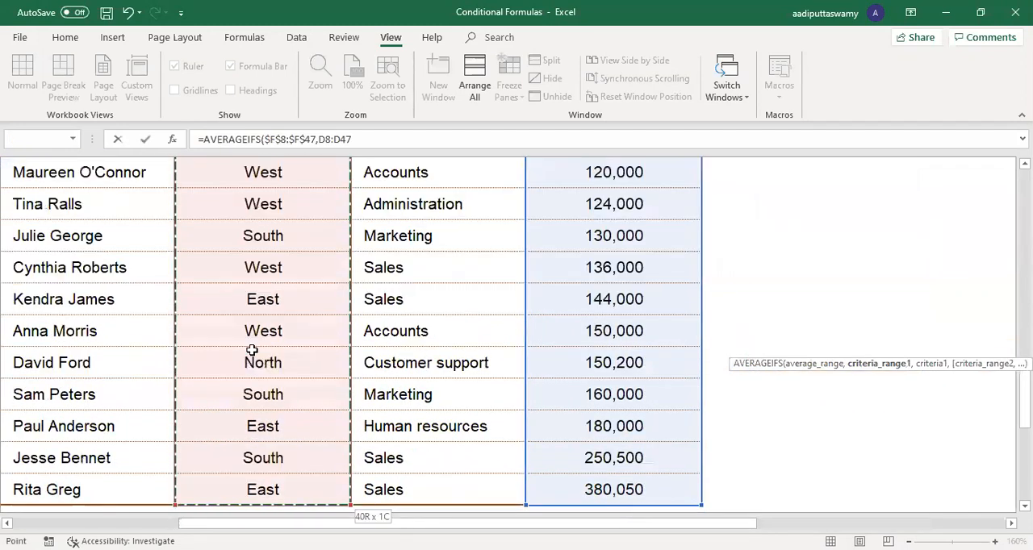
{"action": "key", "text": "F4"}
{"action": "type", "text": ","}
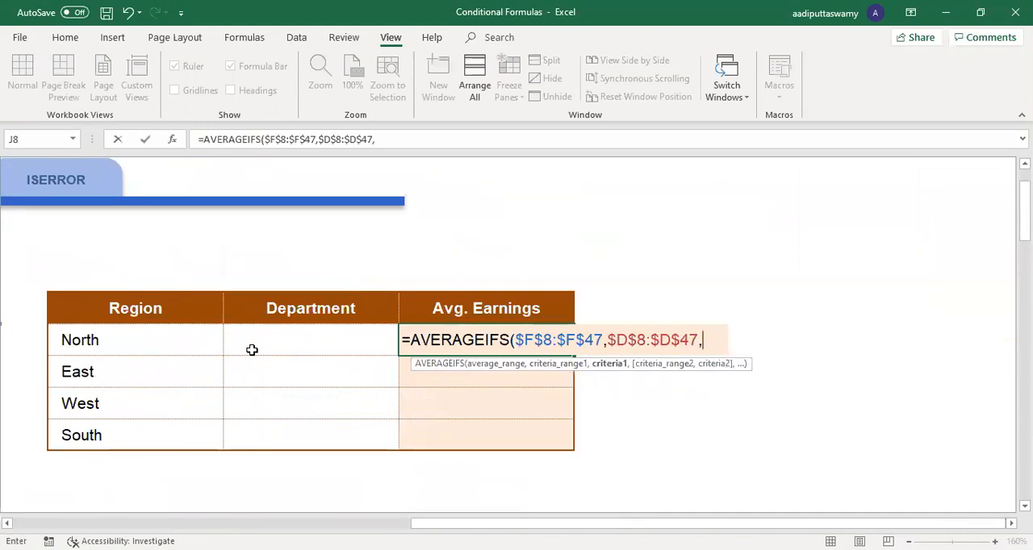
{"action": "left_click", "coordinate": [109, 340]}
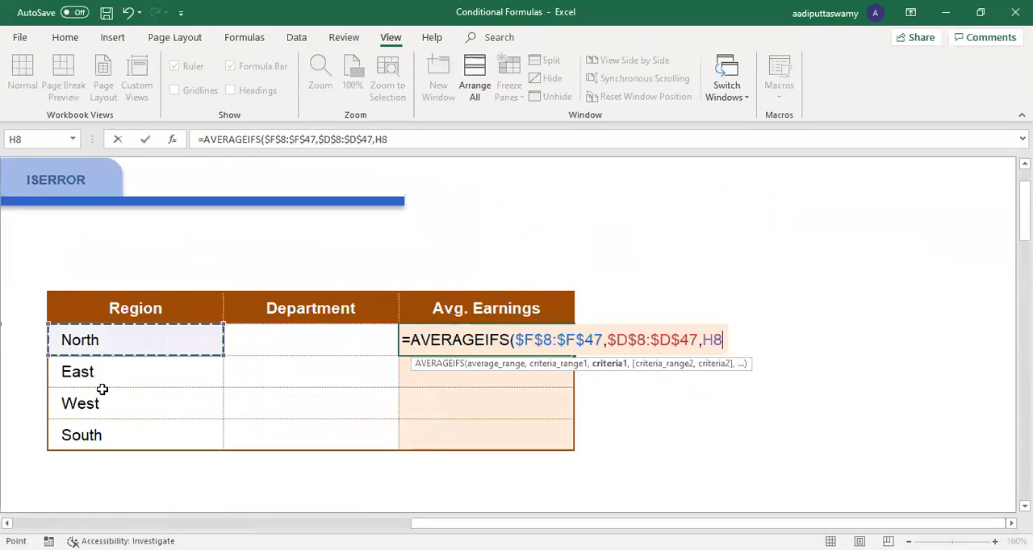
{"action": "key", "text": "Return"}
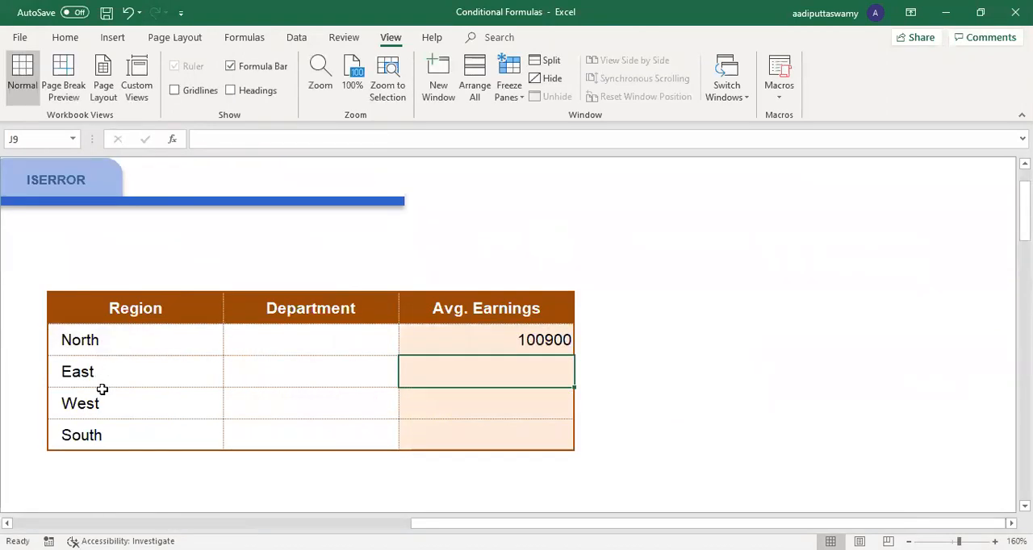
Step: Fill North's average earnings formula down from J8 through J11
{"action": "left_click", "coordinate": [512, 339]}
{"action": "left_click", "coordinate": [166, 338]}
{"action": "left_click", "coordinate": [564, 349]}
{"action": "left_click_drag", "start_coordinate": [575, 355], "coordinate": [574, 449]}
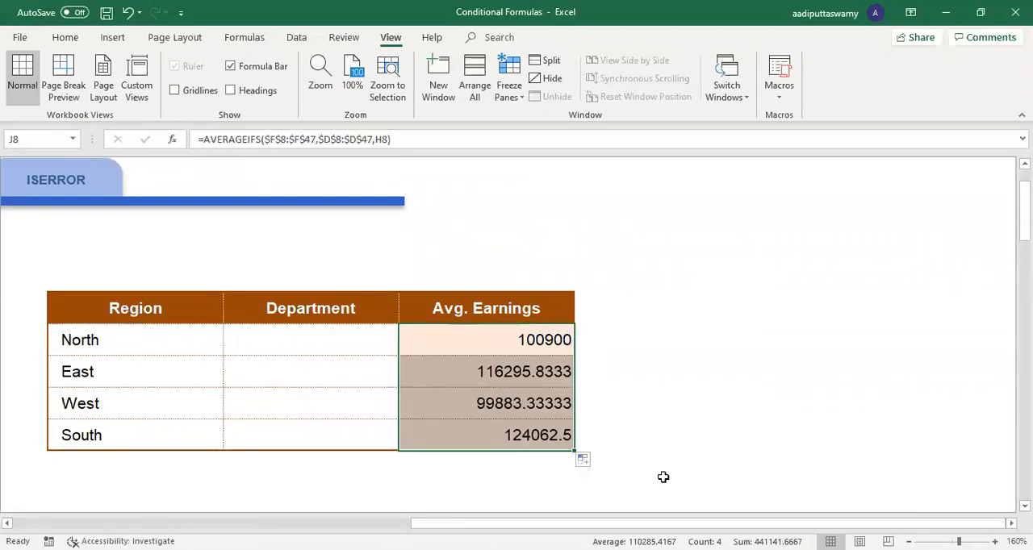
Step: Enter Sales as the department in I8 and fill it down through I11
{"action": "left_click", "coordinate": [245, 321]}
{"action": "key", "text": "Down"}
{"action": "type", "text": "Sales"}
{"action": "key", "text": "Return"}
{"action": "key", "text": "Up"}
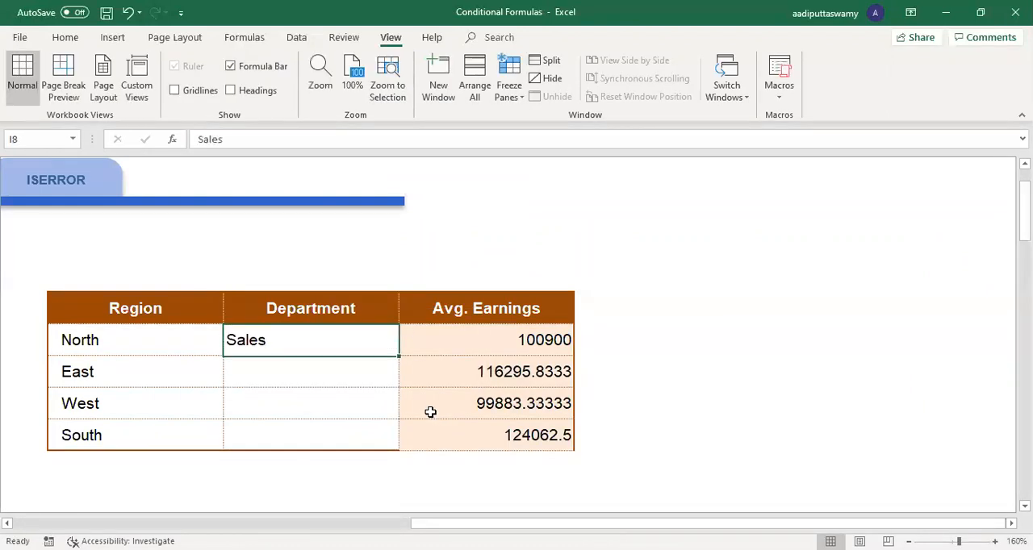
{"action": "key", "text": "shift+Down"}
{"action": "key", "text": "shift+Down"}
{"action": "key", "text": "shift+Down"}
{"action": "key", "text": "shift+Down"}
{"action": "key", "text": "shift+Up"}
{"action": "key", "text": "ctrl+d"}
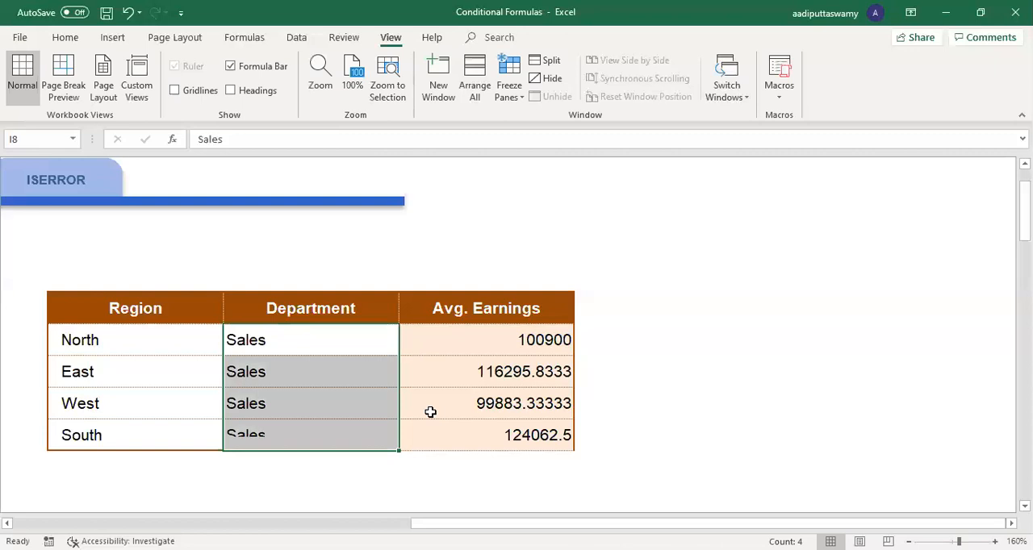
Step: Copy the AVERAGEIFS formula text from J8 into K8 with its references intact
{"action": "key", "text": "Up"}
{"action": "key", "text": "Down"}
{"action": "key", "text": "Right"}
{"action": "key", "text": "Right"}
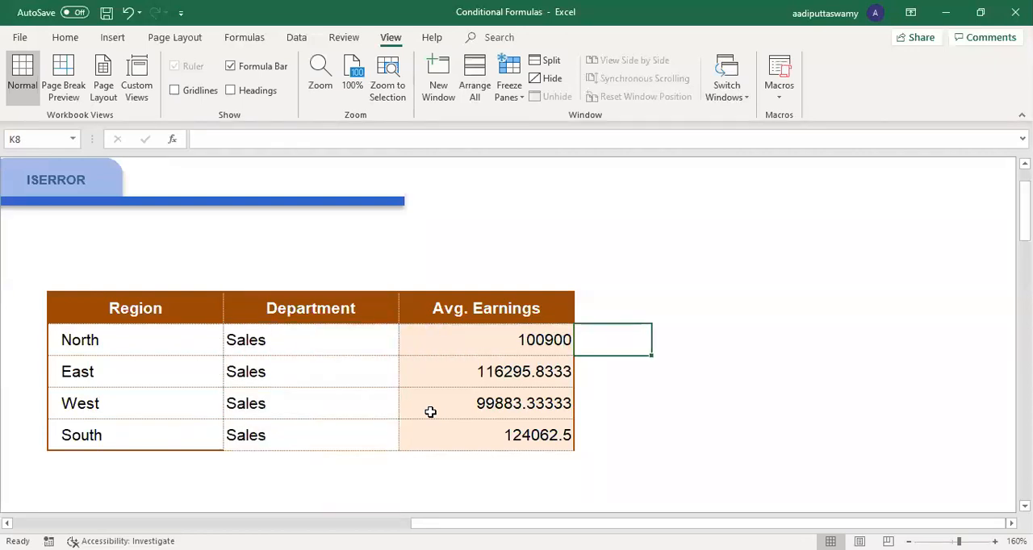
{"action": "double_click", "coordinate": [441, 345]}
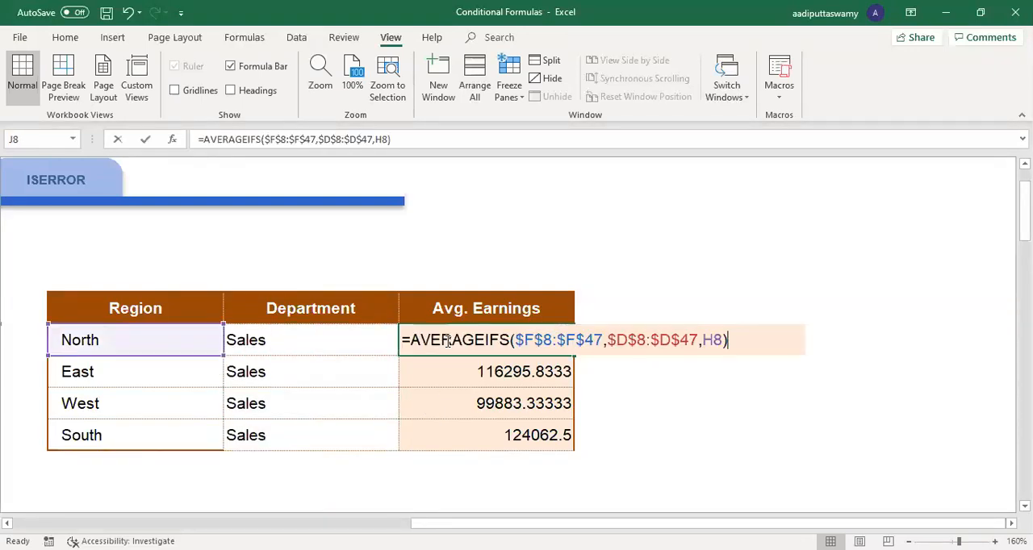
{"action": "left_click_drag", "start_coordinate": [404, 340], "coordinate": [803, 325]}
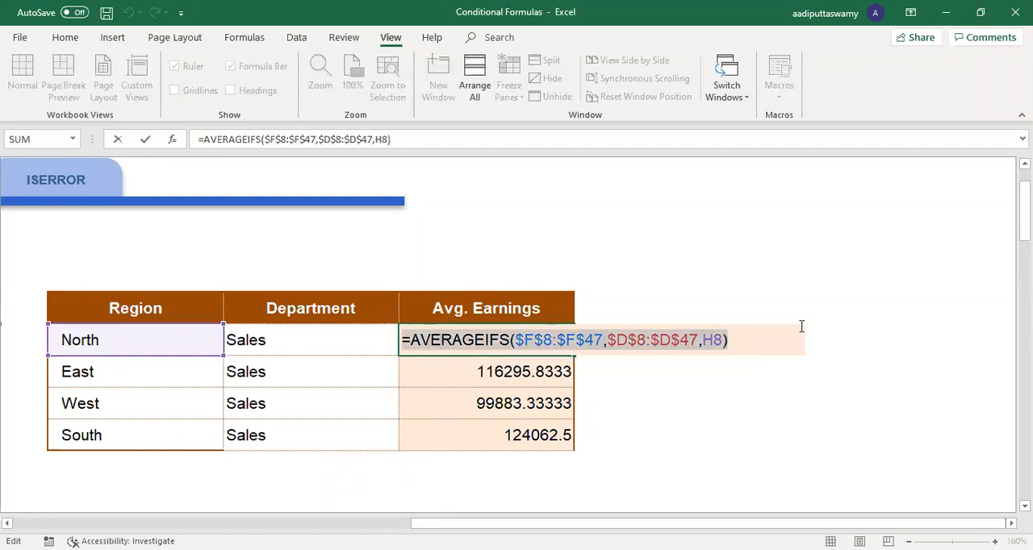
{"action": "left_click", "coordinate": [625, 334]}
{"action": "double_click", "coordinate": [636, 345]}
{"action": "key", "text": "ctrl+v"}
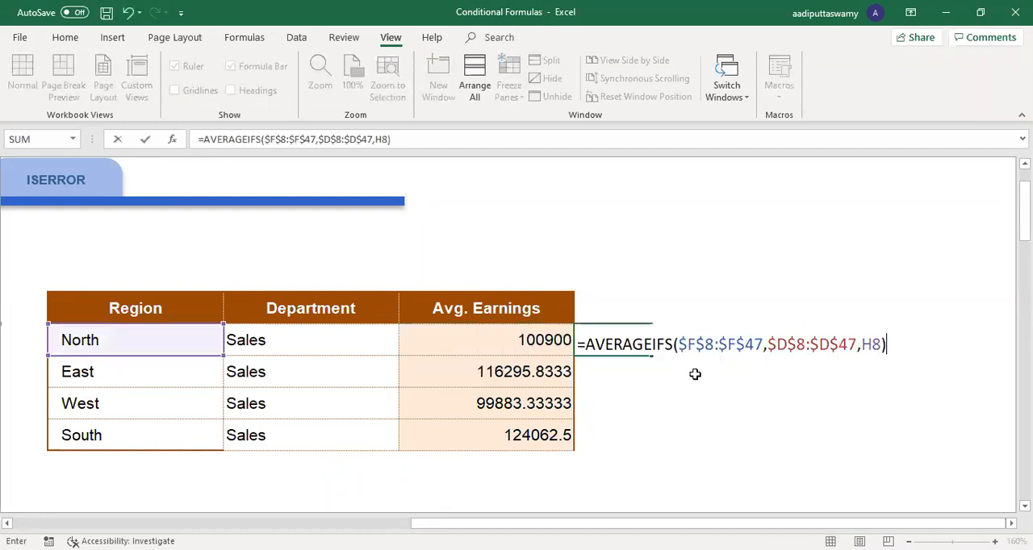
Step: Extend the K8 formula past H8 for a second criteria range, and review its existing arguments
{"action": "key", "text": "BackSpace"}
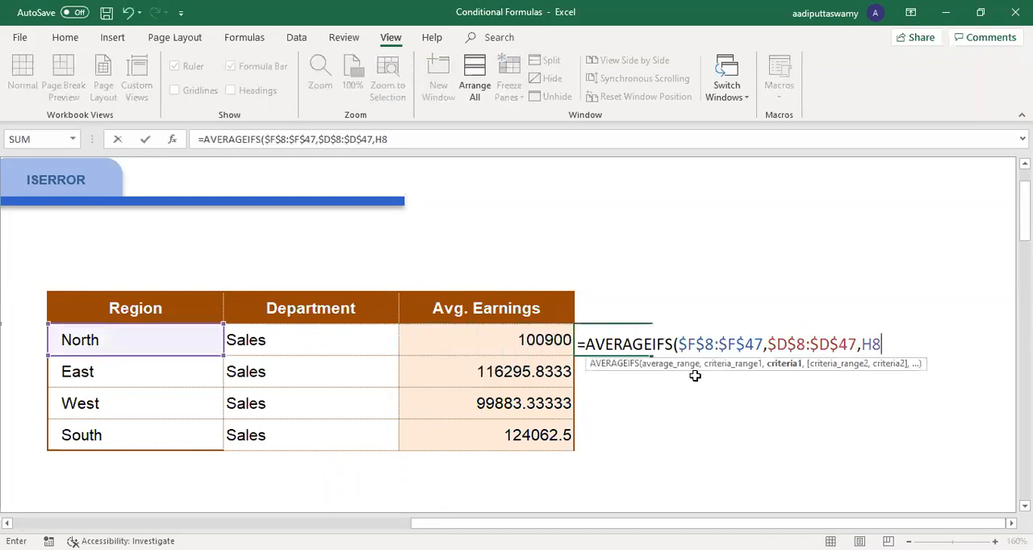
{"action": "type", "text": ","}
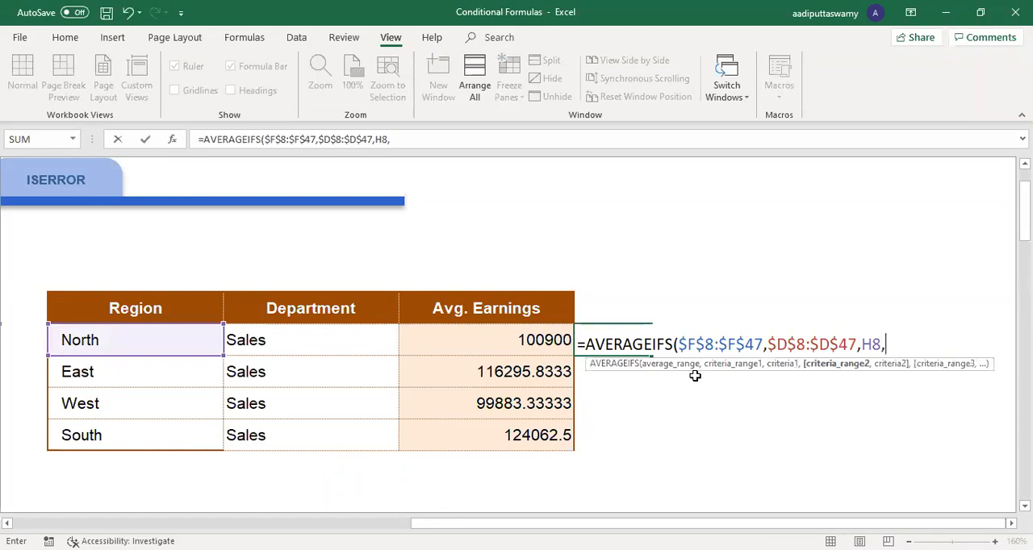
{"action": "left_click", "coordinate": [695, 345]}
{"action": "left_click", "coordinate": [799, 344]}
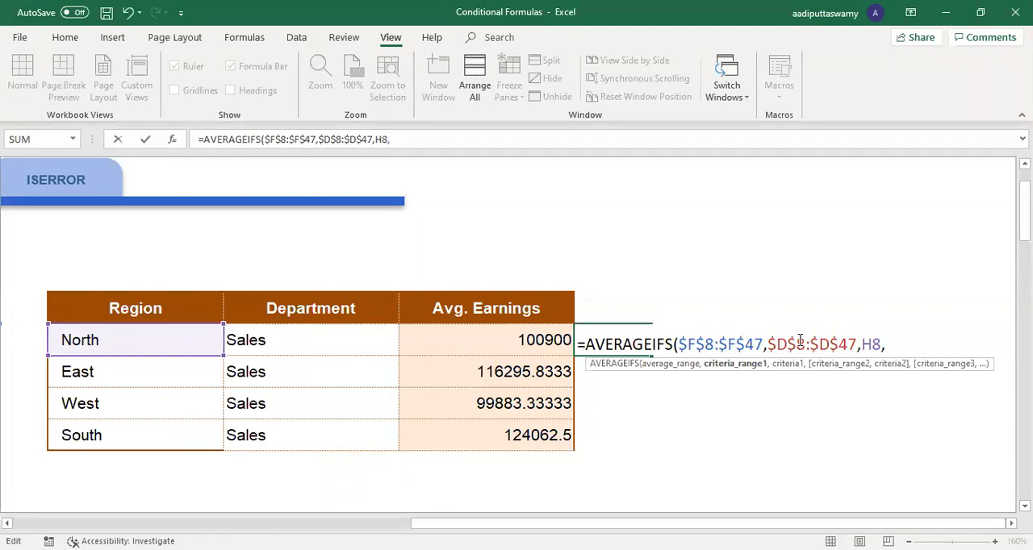
{"action": "left_click", "coordinate": [872, 345]}
{"action": "left_click", "coordinate": [902, 347]}
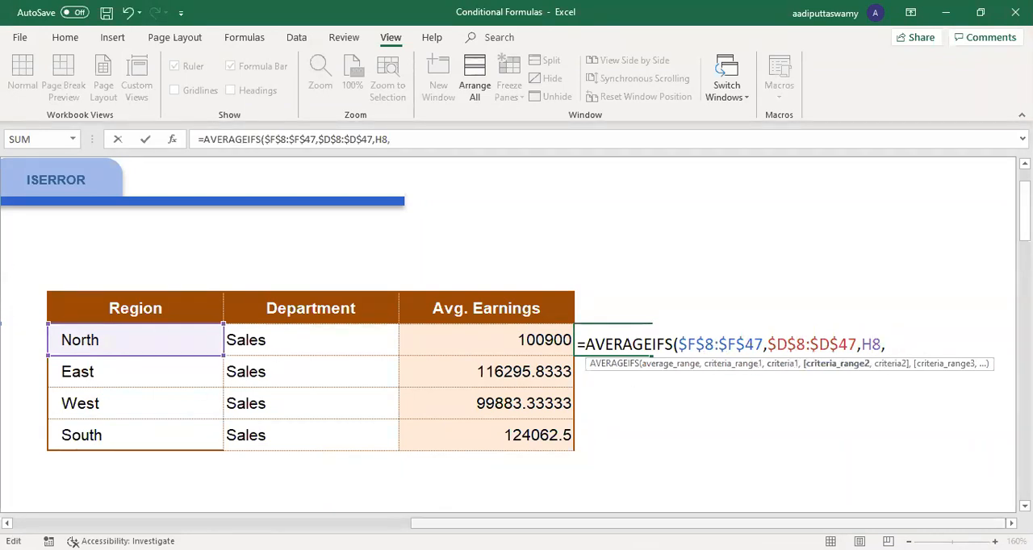
Step: Complete the K8 formula with the Department range $E$8:$E$47 and I8 as the second criterion
{"action": "scroll", "coordinate": [513, 355], "scroll_direction": "left", "scroll_amount": 5}
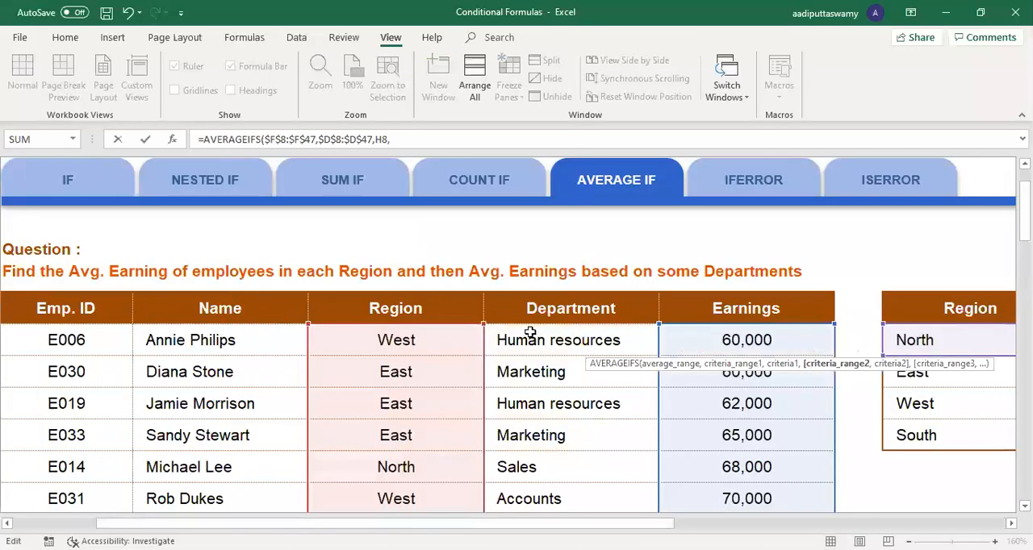
{"action": "left_click", "coordinate": [530, 334]}
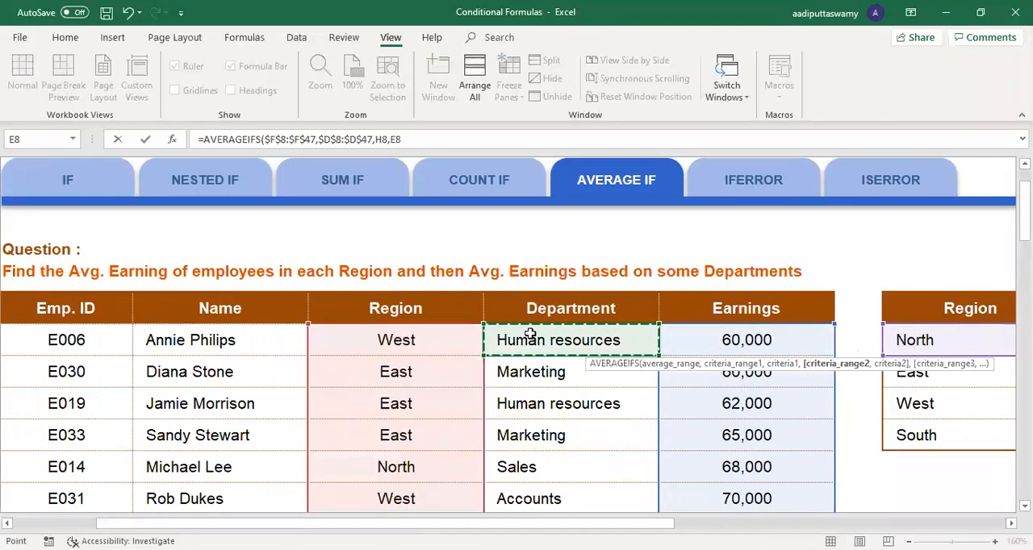
{"action": "key", "text": "ctrl+shift+Down"}
{"action": "key", "text": "F4"}
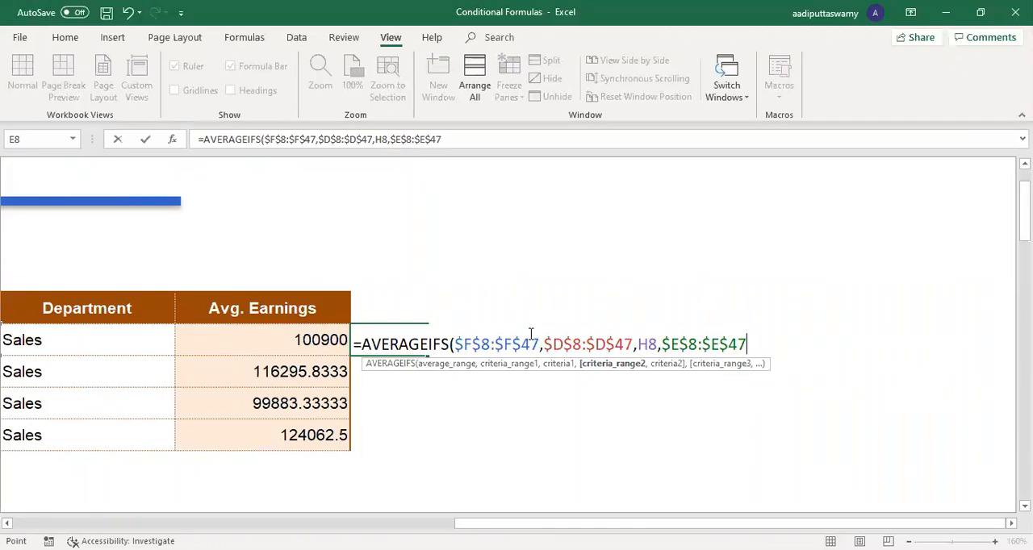
{"action": "type", "text": ","}
{"action": "left_click", "coordinate": [159, 347]}
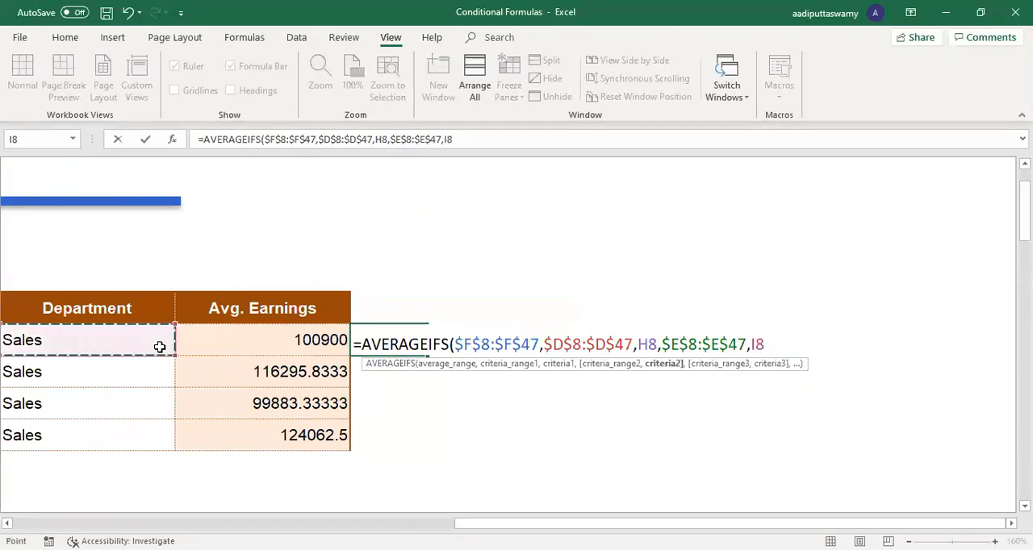
{"action": "key", "text": "Return"}
Step: Fill the two-criteria AVERAGEIFS formula down from K8 through K11, and check North's region and department criteria
{"action": "left_click", "coordinate": [418, 338]}
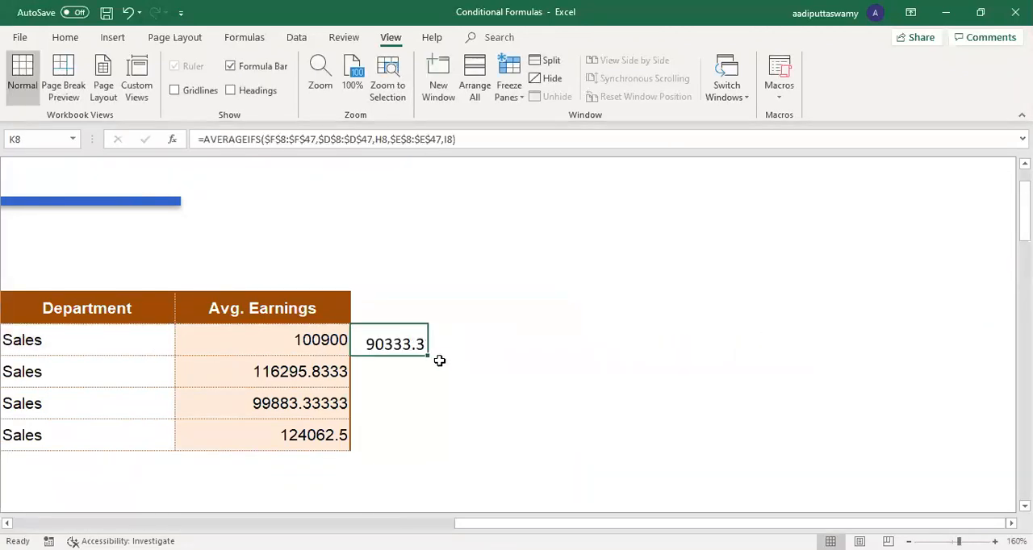
{"action": "left_click_drag", "start_coordinate": [428, 356], "coordinate": [414, 440]}
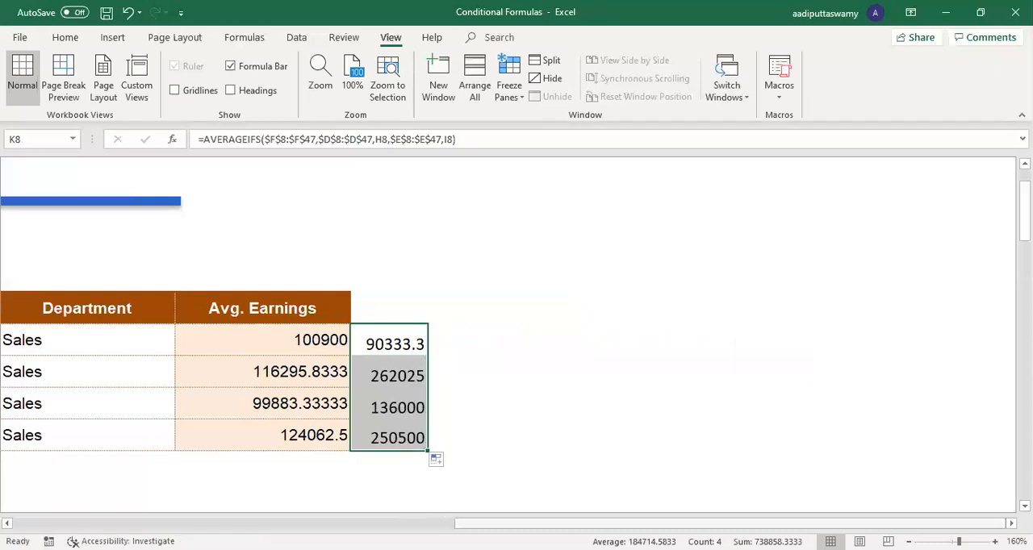
{"action": "scroll", "coordinate": [611, 396], "scroll_direction": "left", "scroll_amount": 4}
{"action": "left_click", "coordinate": [487, 339]}
{"action": "left_click", "coordinate": [608, 339]}
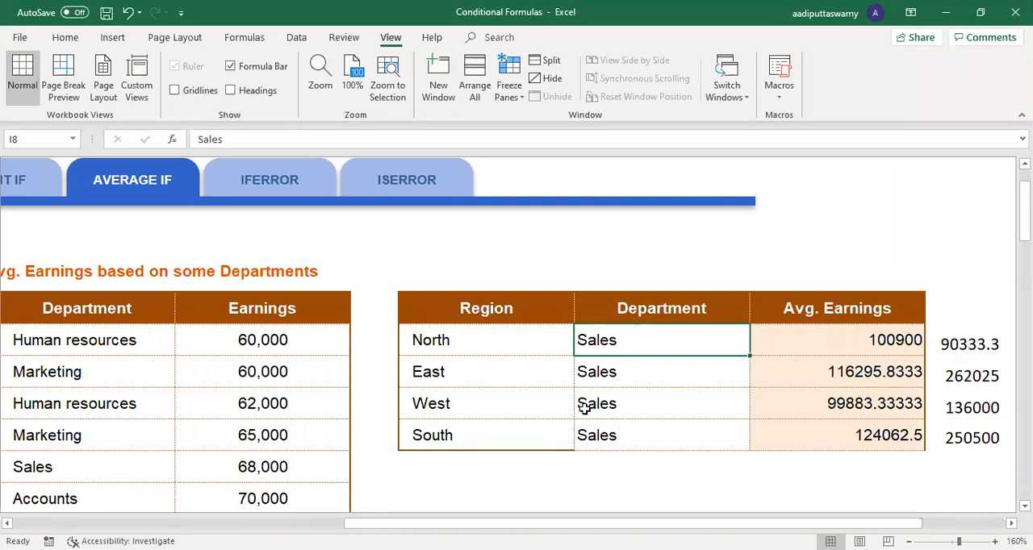
Step: Open the COUNT IF sheet and select North's Region cell in the summary table
{"action": "left_click_drag", "start_coordinate": [499, 524], "coordinate": [333, 523]}
{"action": "left_click", "coordinate": [328, 180]}
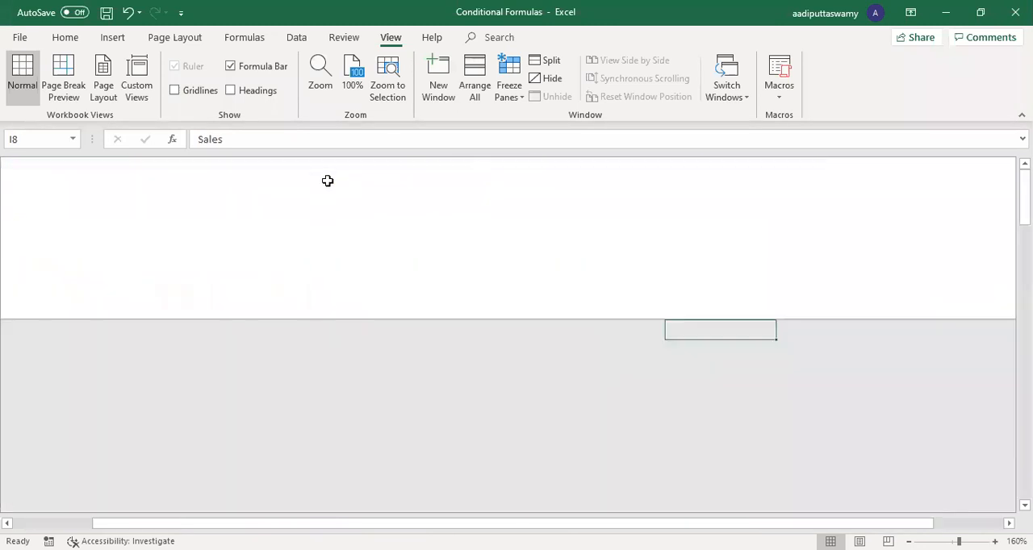
{"action": "left_click", "coordinate": [612, 325]}
{"action": "key", "text": "alt"}
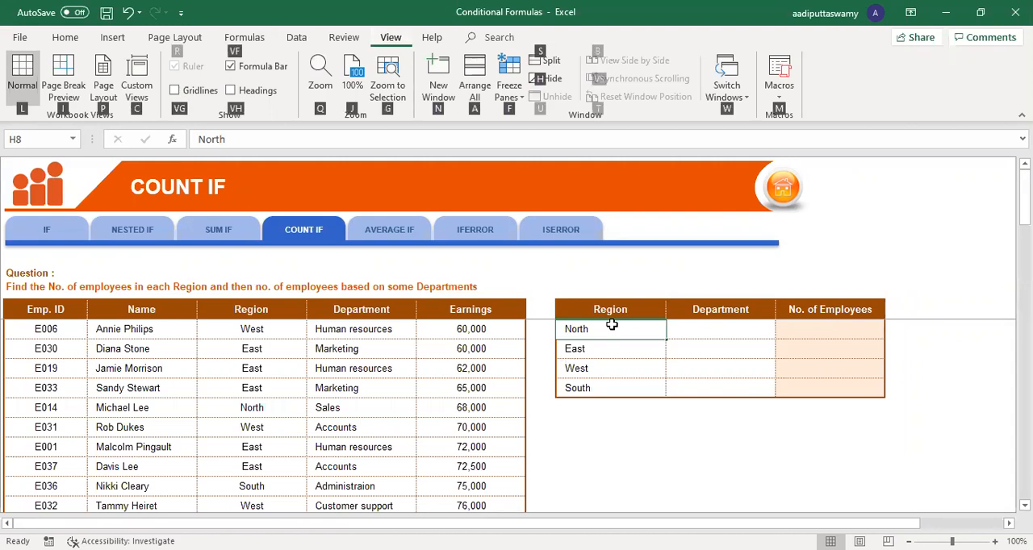
{"action": "scroll", "coordinate": [759, 425], "scroll_direction": "up", "scroll_amount": 3, "text": "ctrl"}
{"action": "scroll", "coordinate": [760, 426], "scroll_direction": "down", "scroll_amount": 3, "text": "ctrl"}
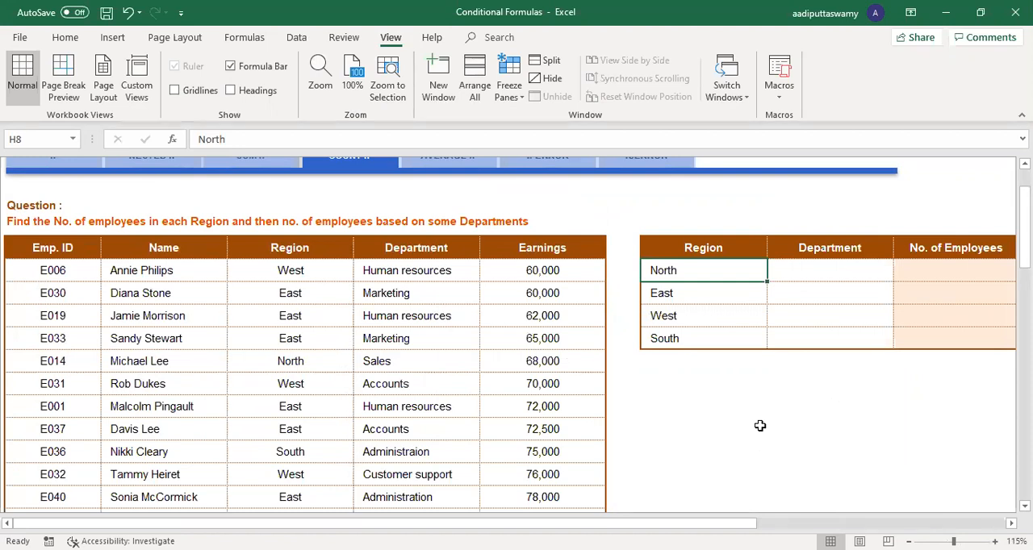
Step: Count all employees in J6 above the summary table with =COUNTA(F8:F47) over the Earnings column
{"action": "scroll", "coordinate": [760, 425], "scroll_direction": "right", "scroll_amount": 2}
{"action": "key", "text": "Right"}
{"action": "key", "text": "Up"}
{"action": "key", "text": "Up"}
{"action": "key", "text": "Right"}
{"action": "type", "text": "=c"}
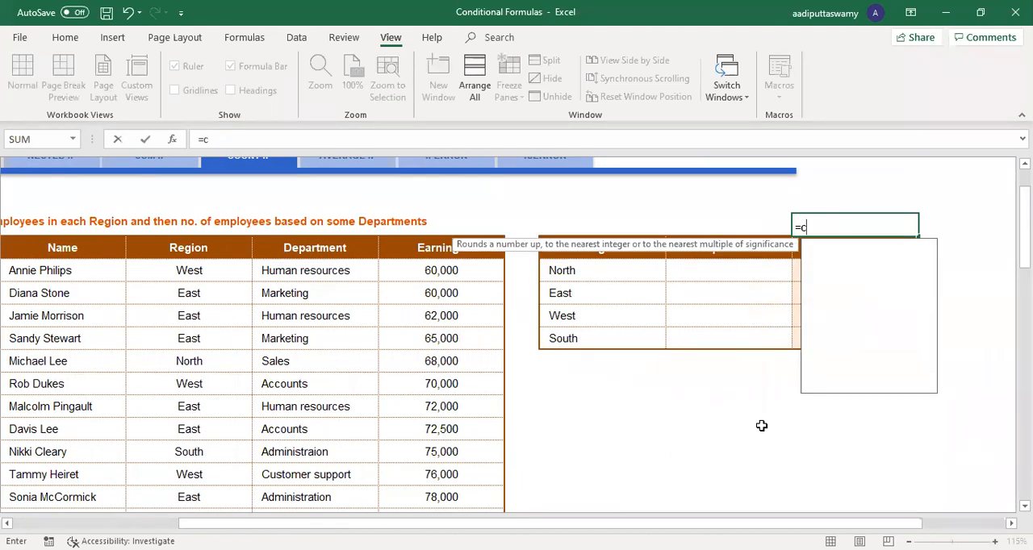
{"action": "type", "text": "ount"}
{"action": "key", "text": "Down"}
{"action": "key", "text": "Tab"}
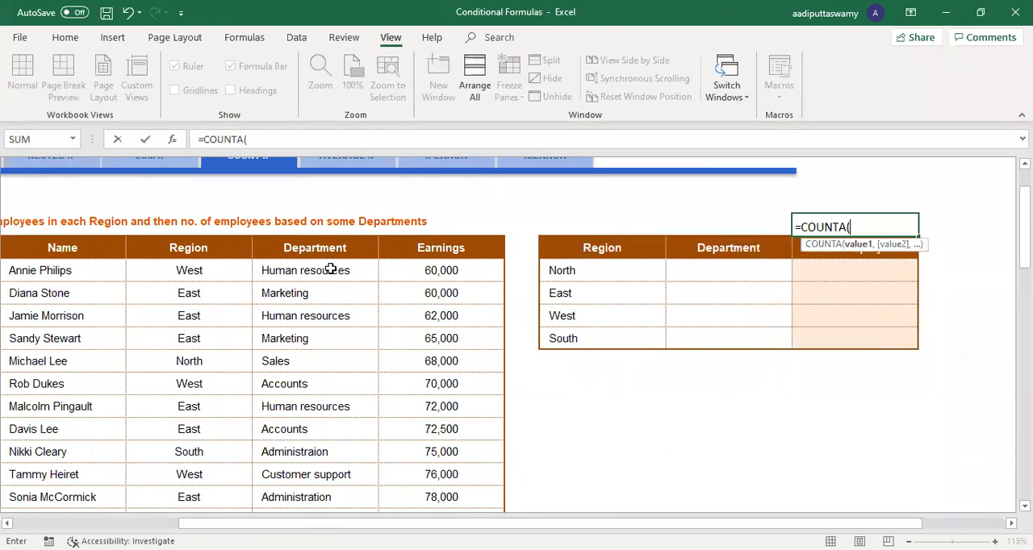
{"action": "left_click", "coordinate": [419, 266]}
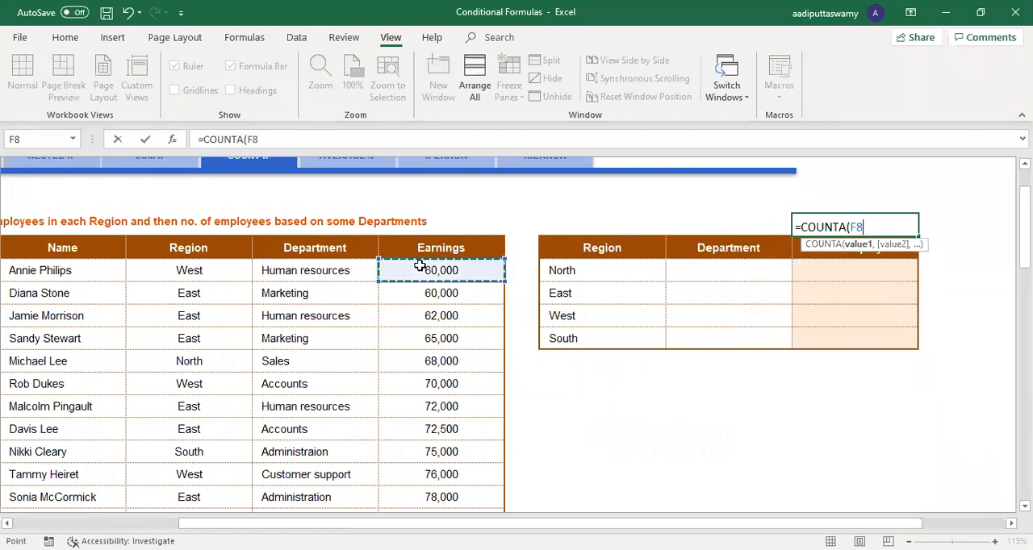
{"action": "key", "text": "ctrl+shift+Down"}
{"action": "key", "text": "ctrl+Return"}
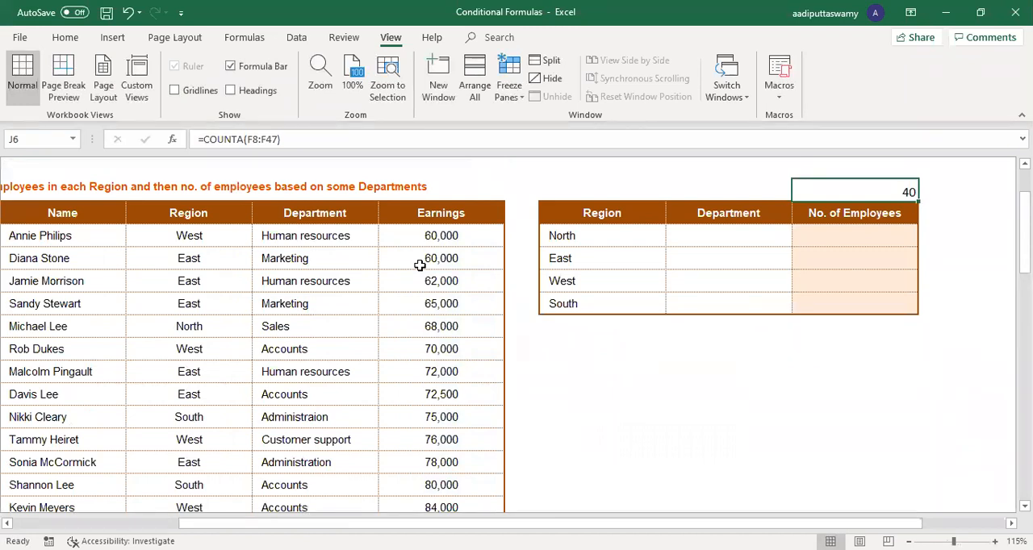
Step: Start a COUNTIFS formula in North's No. of Employees cell, J8
{"action": "key", "text": "Down"}
{"action": "key", "text": "Down"}
{"action": "key", "text": "Left"}
{"action": "key", "text": "Left"}
{"action": "key", "text": "Right"}
{"action": "key", "text": "Right"}
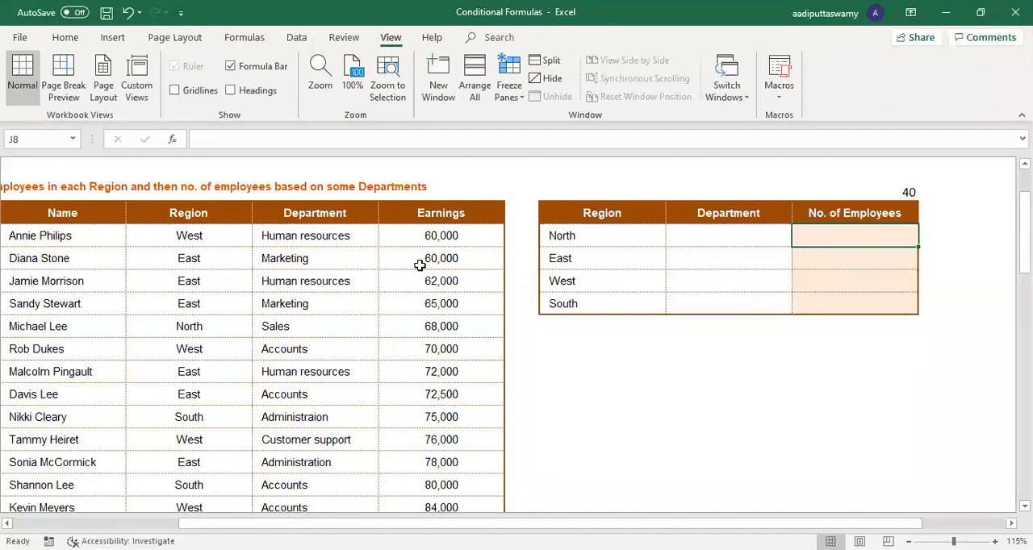
{"action": "type", "text": "="}
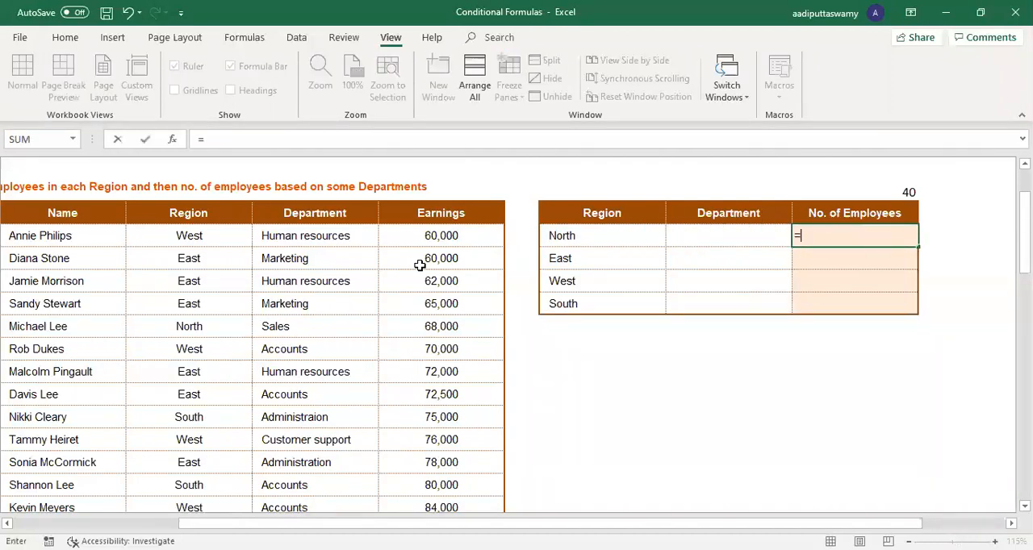
{"action": "type", "text": "nort"}
{"action": "key", "text": "BackSpace"}
{"action": "key", "text": "BackSpace"}
{"action": "key", "text": "BackSpace"}
{"action": "key", "text": "BackSpace"}
{"action": "type", "text": "cou"}
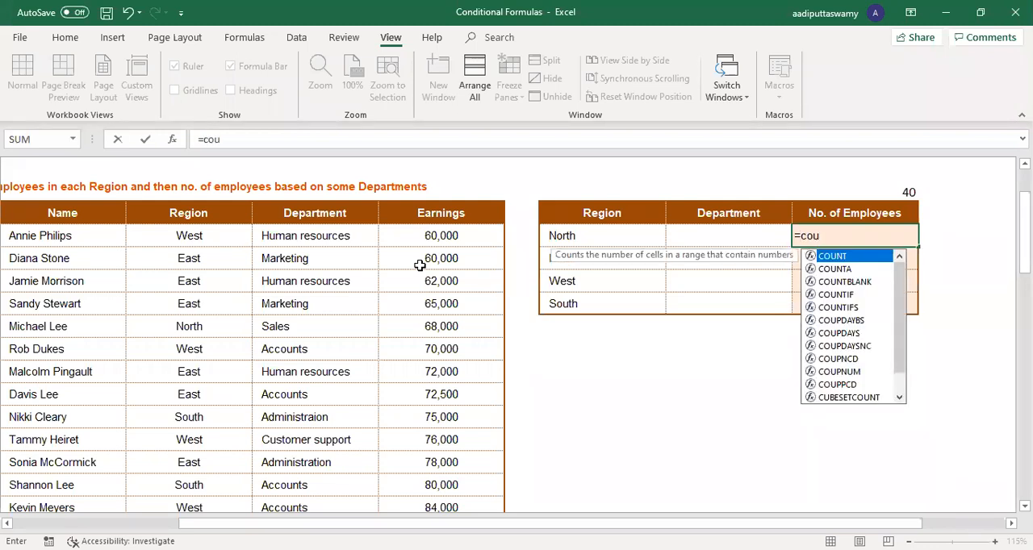
{"action": "key", "text": "Down"}
{"action": "key", "text": "Down"}
{"action": "key", "text": "Down"}
{"action": "key", "text": "Down"}
{"action": "key", "text": "Tab"}
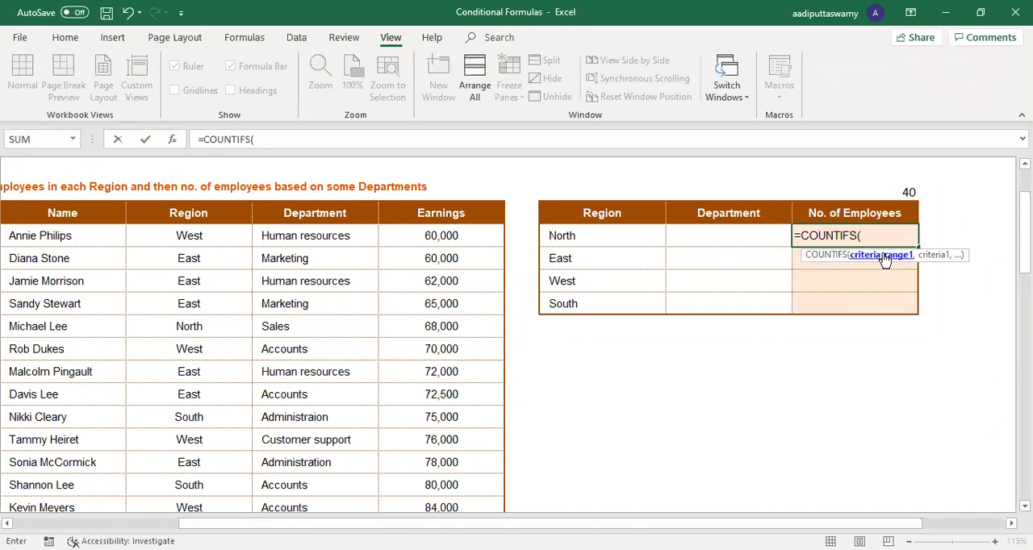
Step: Complete the J8 formula with the absolute Region range $D$8:$D$47 and H8 as the criterion
{"action": "left_click", "coordinate": [175, 242]}
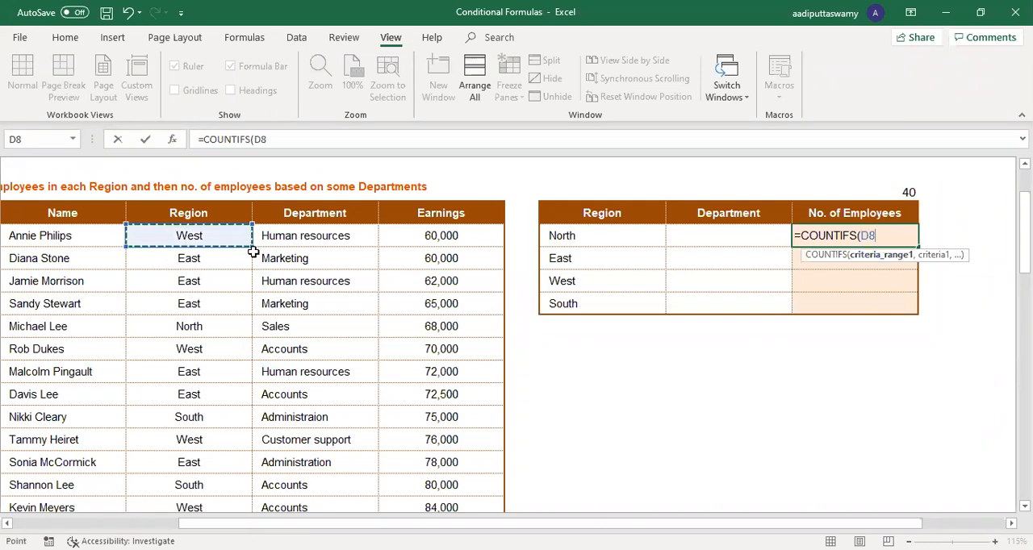
{"action": "key", "text": "ctrl+shift+Down"}
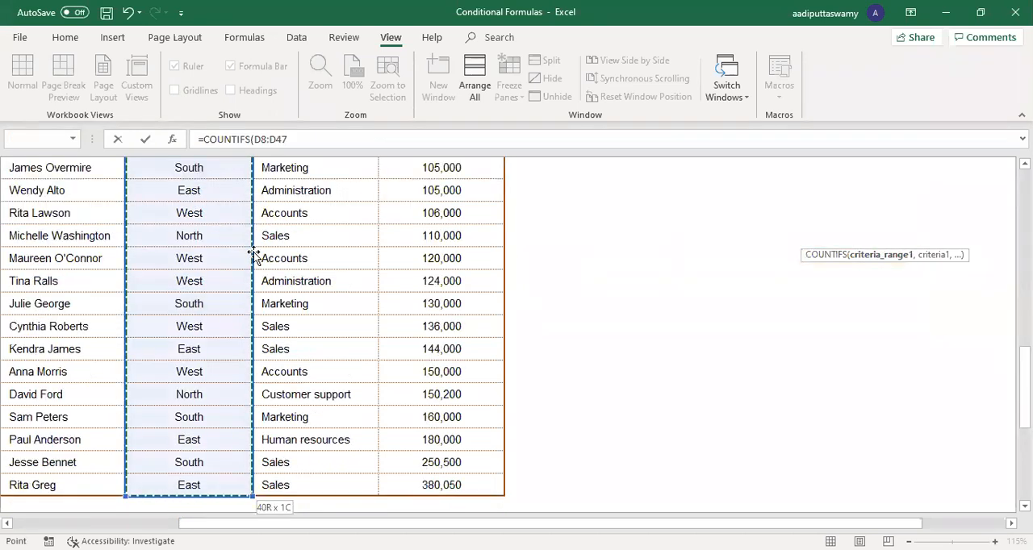
{"action": "key", "text": "F4"}
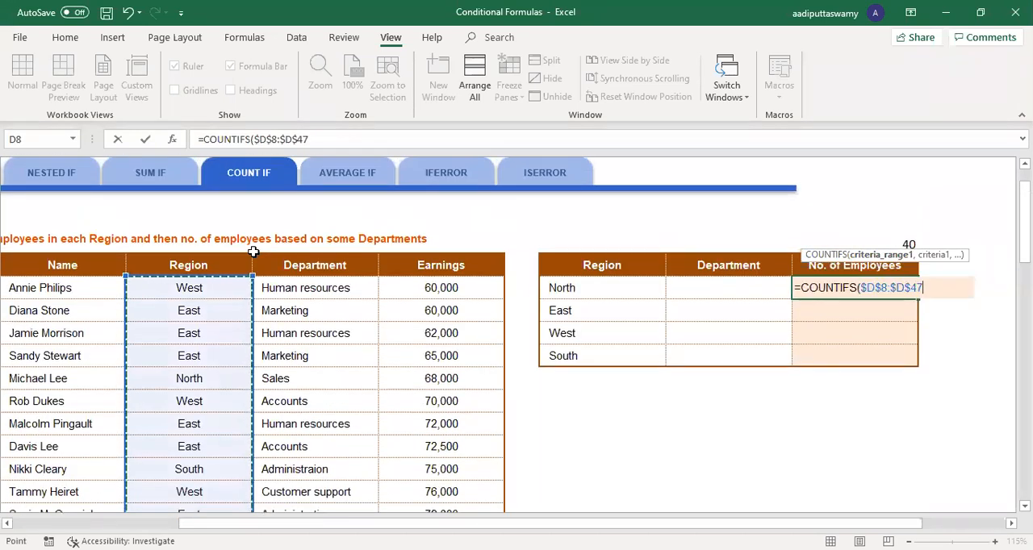
{"action": "type", "text": ","}
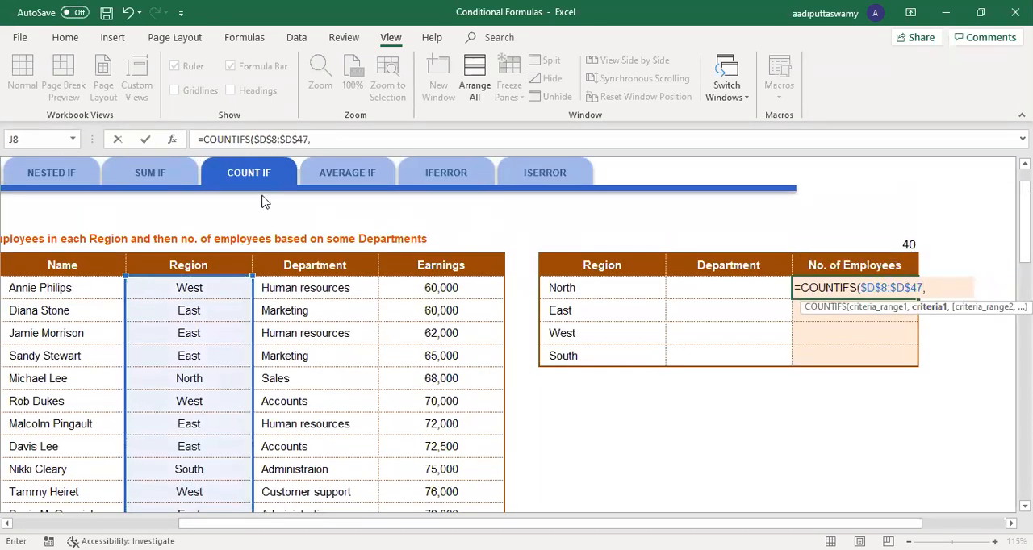
{"action": "left_click", "coordinate": [565, 288]}
{"action": "key", "text": "Return"}
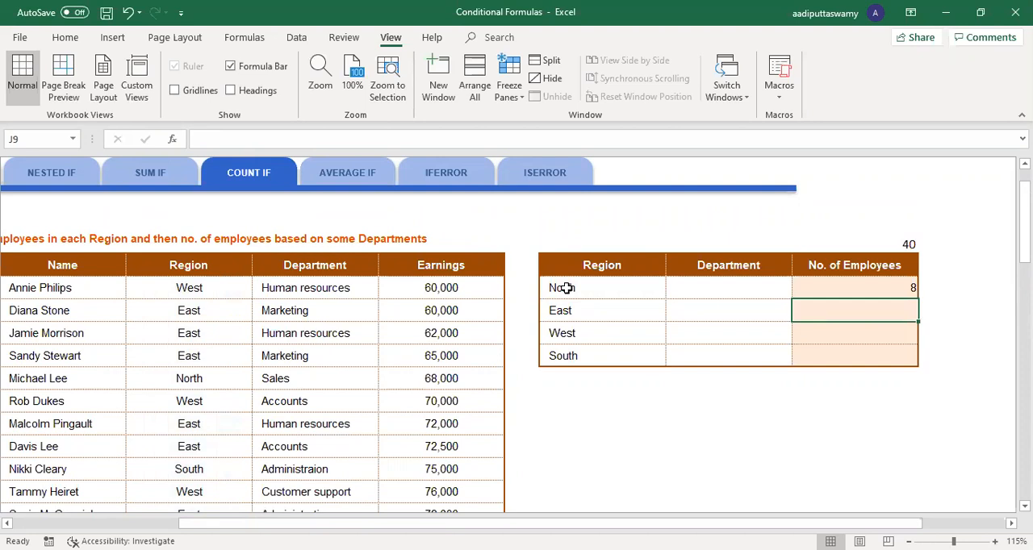
Step: Fill the region COUNTIFS formula down from J8 through J11 and check the copied formulas
{"action": "left_click", "coordinate": [904, 289]}
{"action": "left_click_drag", "start_coordinate": [921, 299], "coordinate": [919, 368]}
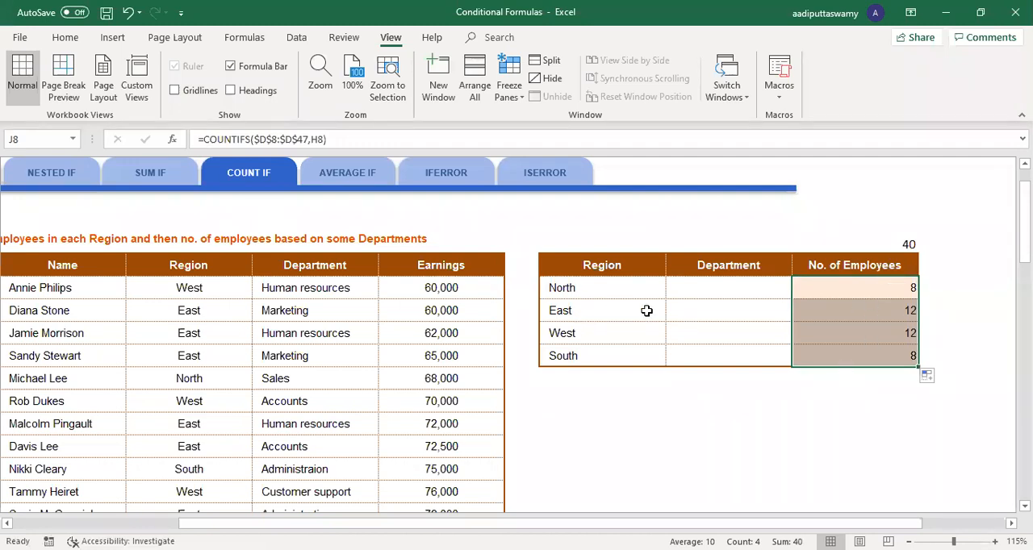
{"action": "left_click", "coordinate": [872, 311]}
{"action": "left_click", "coordinate": [844, 335]}
{"action": "left_click", "coordinate": [846, 362]}
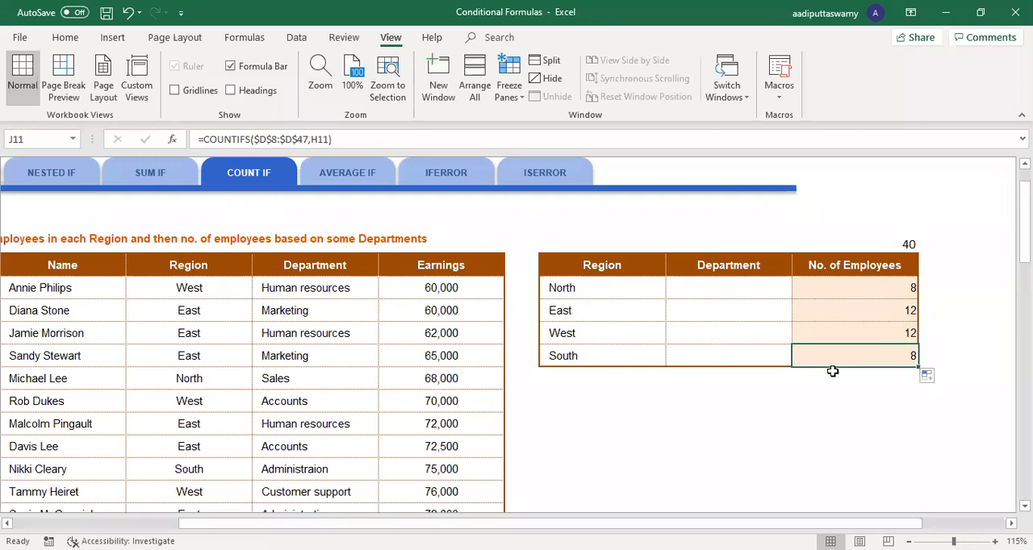
Step: Change the first employee's Region in D8 to North, and check the West and North employee counts
{"action": "double_click", "coordinate": [217, 289]}
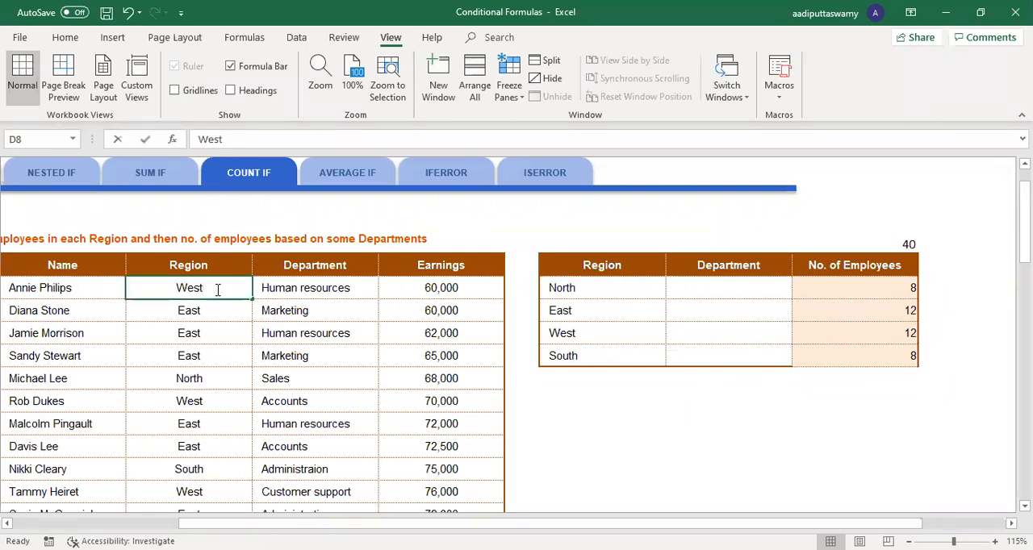
{"action": "left_click_drag", "start_coordinate": [173, 288], "coordinate": [250, 288]}
{"action": "type", "text": "North"}
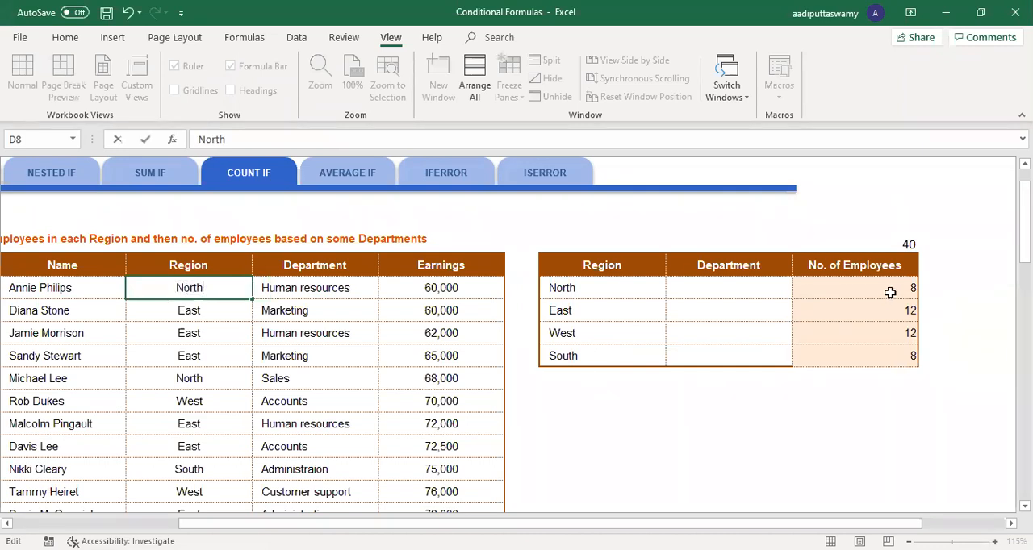
{"action": "key", "text": "Return"}
{"action": "left_click", "coordinate": [893, 334]}
{"action": "left_click", "coordinate": [894, 289]}
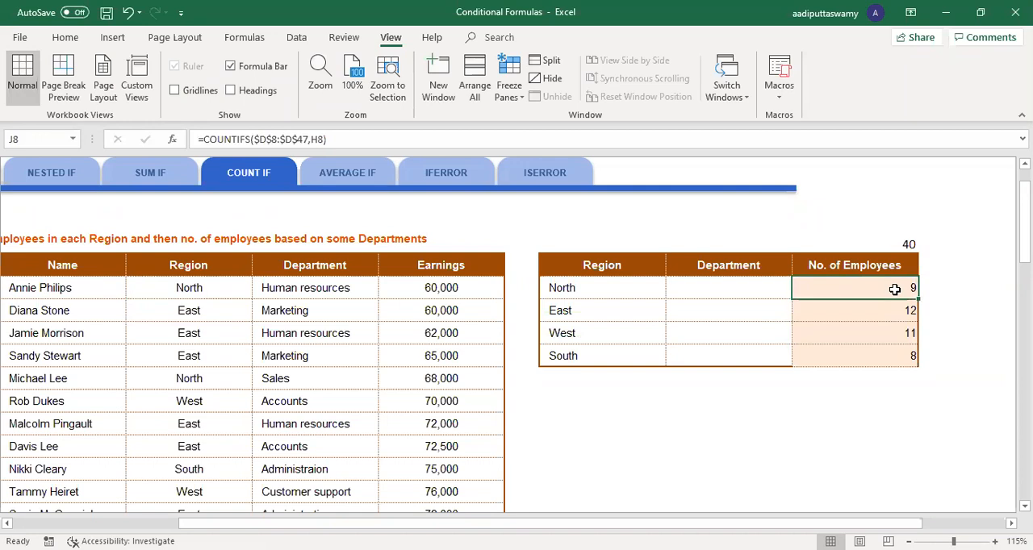
Step: Enter Sales as North's Department in I8 and fill it down through I11
{"action": "left_click", "coordinate": [717, 285]}
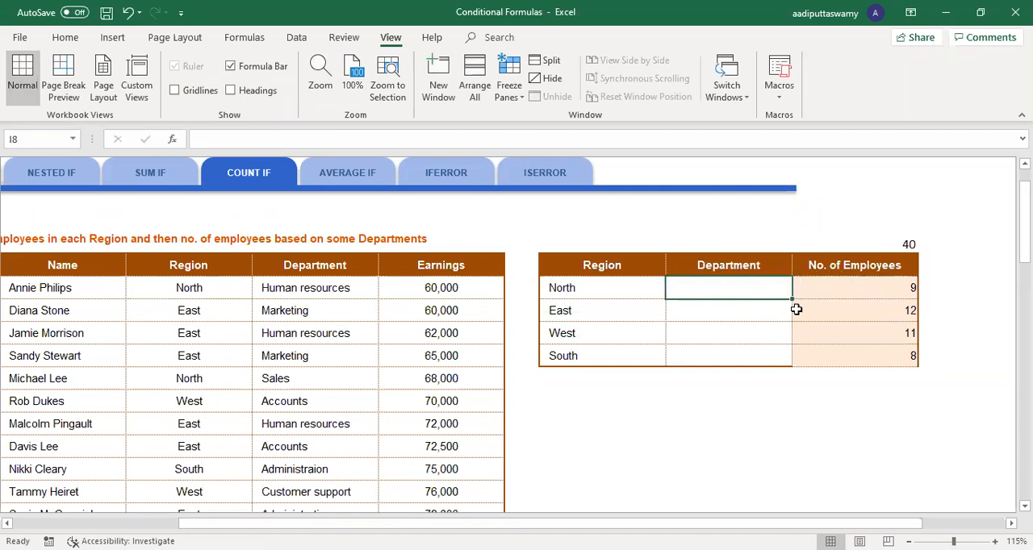
{"action": "type", "text": "Sales"}
{"action": "key", "text": "Return"}
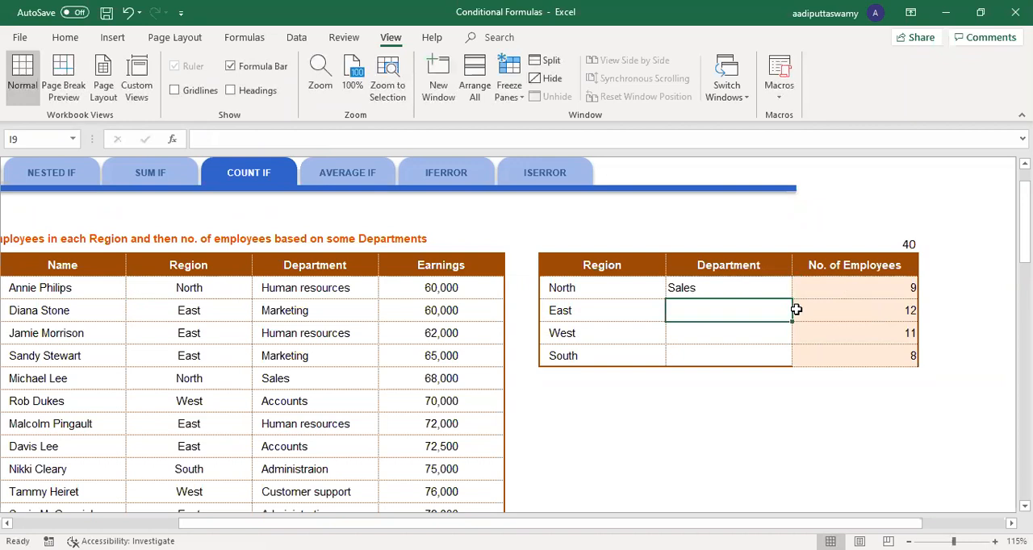
{"action": "key", "text": "Up"}
{"action": "key", "text": "shift+Down"}
{"action": "key", "text": "shift+Down"}
{"action": "key", "text": "shift+Down"}
{"action": "key", "text": "ctrl+d"}
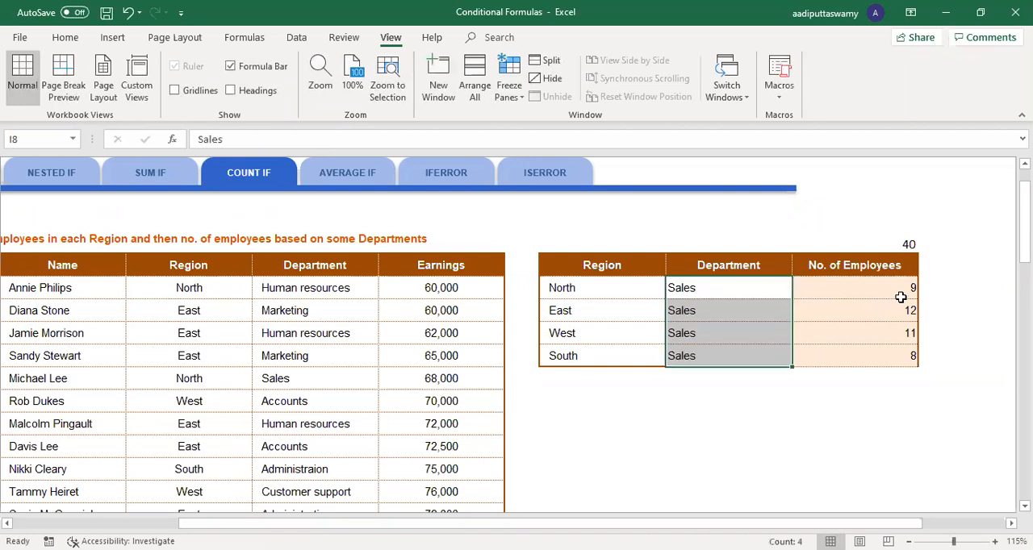
Step: Start a COUNTIFS formula in K8 with the Region range $D$8:$D$47 and H8 as the first criterion
{"action": "left_click", "coordinate": [934, 291]}
{"action": "type", "text": "="}
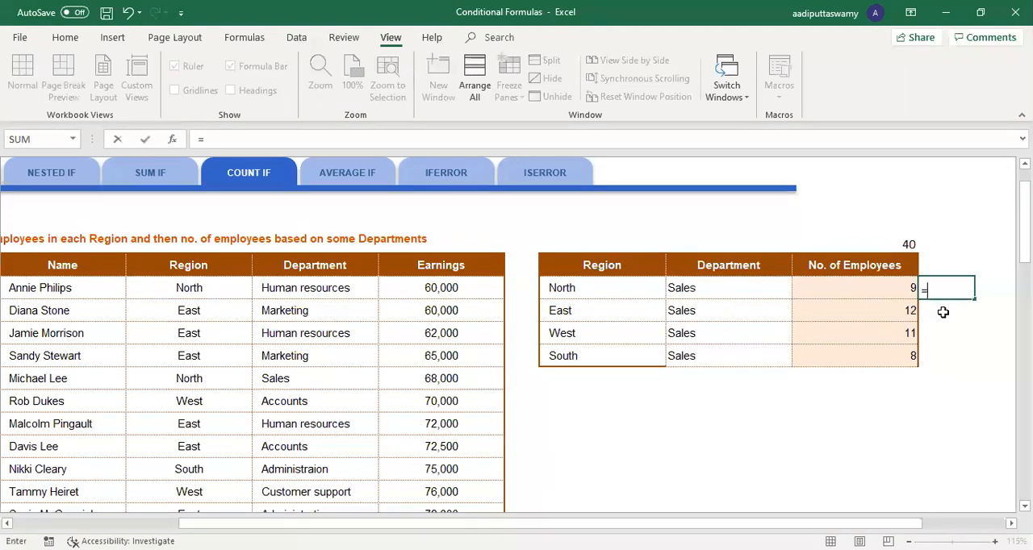
{"action": "type", "text": "countif"}
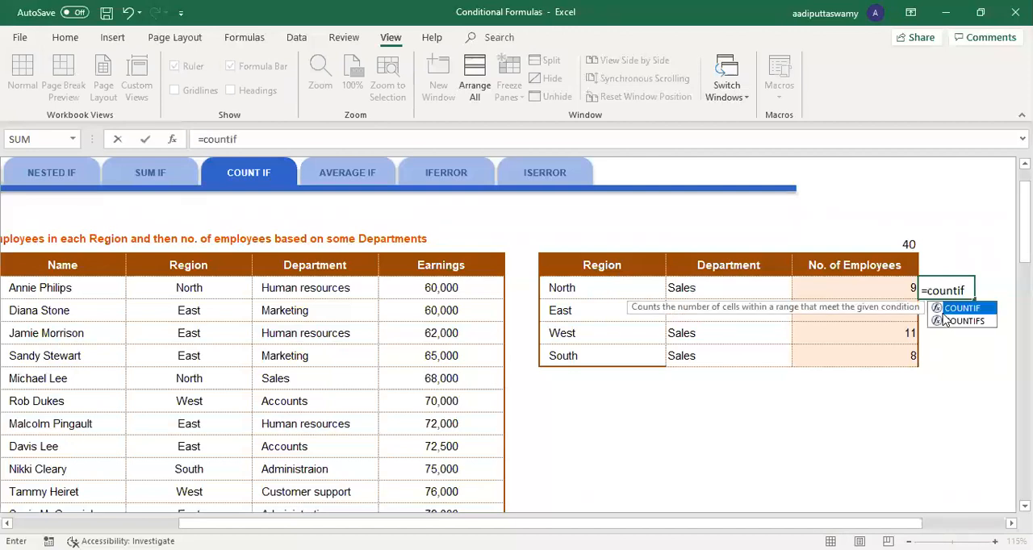
{"action": "double_click", "coordinate": [960, 320]}
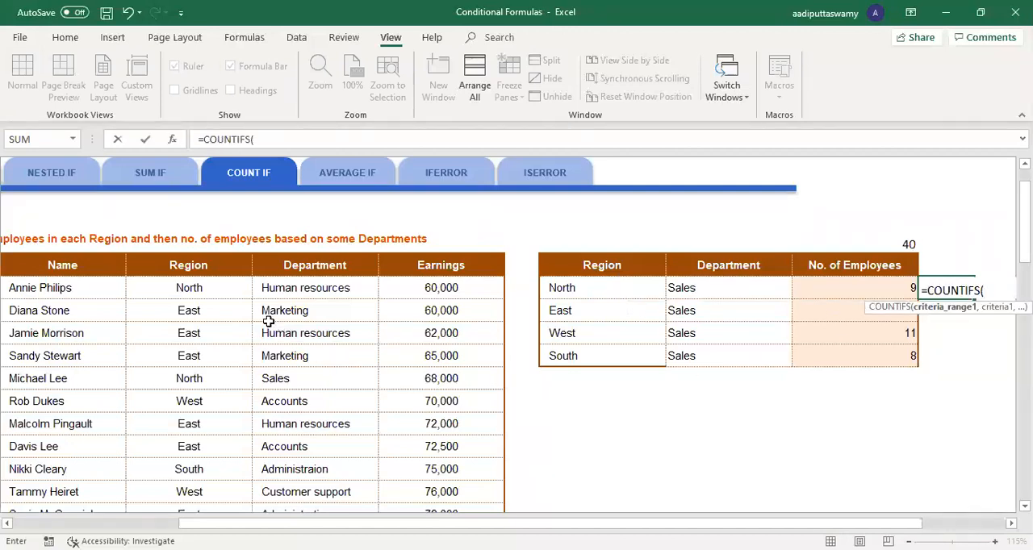
{"action": "left_click", "coordinate": [230, 294]}
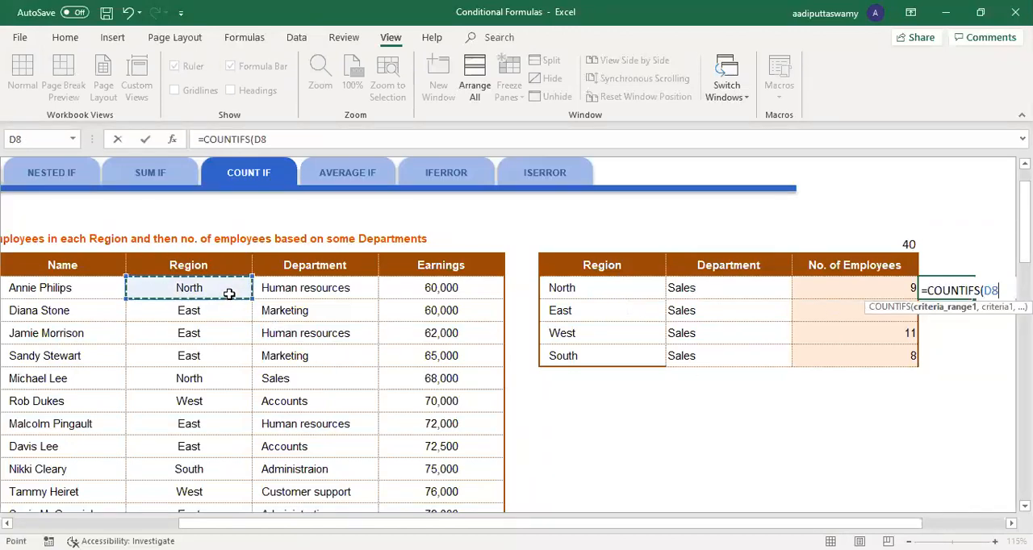
{"action": "key", "text": "ctrl+shift+Down"}
{"action": "key", "text": "F4"}
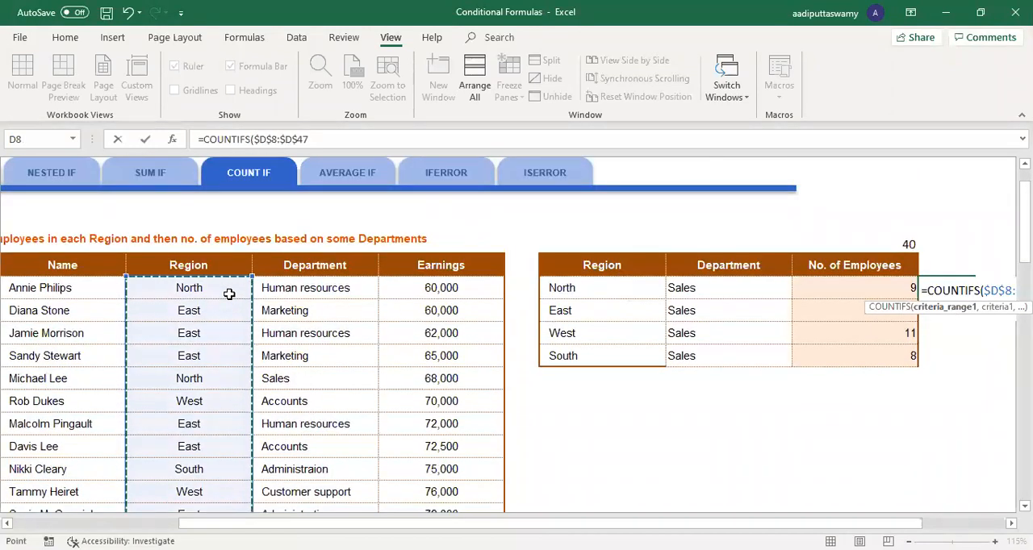
{"action": "type", "text": ","}
{"action": "left_click", "coordinate": [589, 290]}
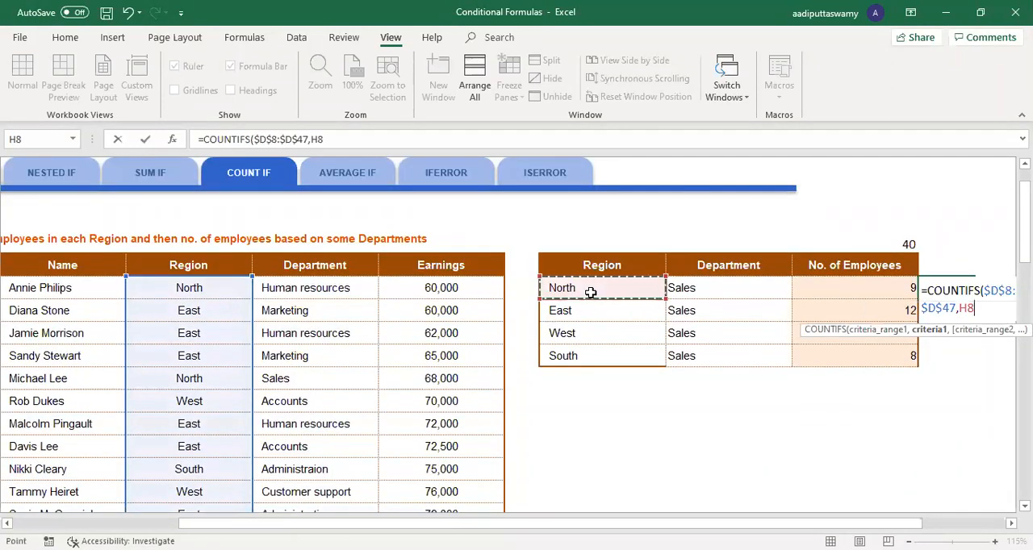
Step: Complete the K8 formula with the Department range $E$8:$E$47 and I8 as the second criterion, and fill it down through K11
{"action": "type", "text": ","}
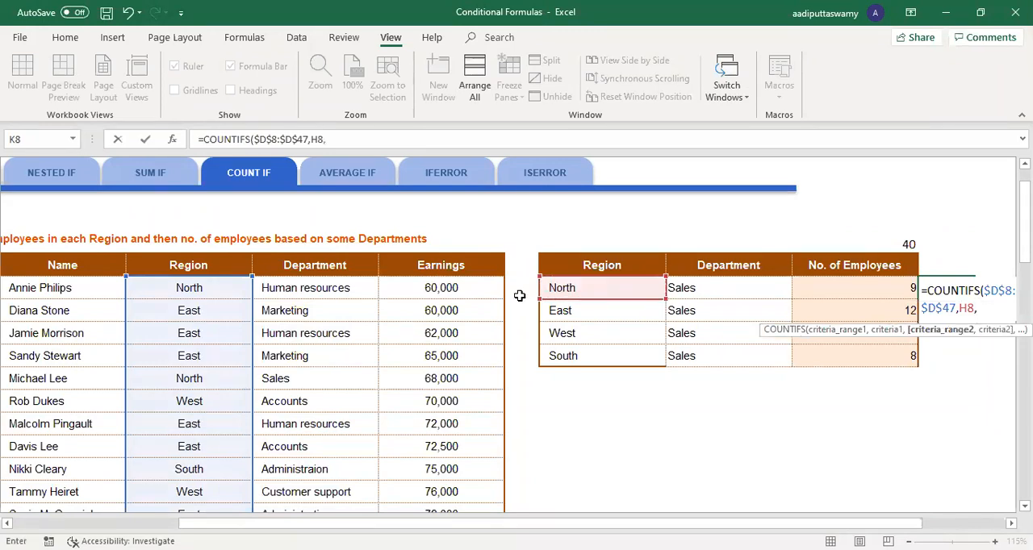
{"action": "left_click", "coordinate": [332, 291]}
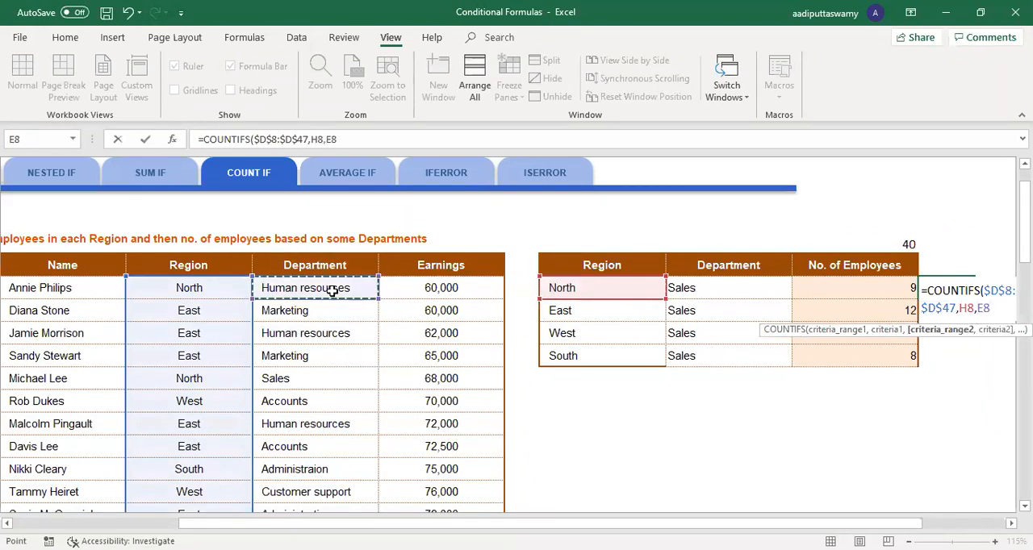
{"action": "key", "text": "ctrl+shift+Down"}
{"action": "key", "text": "F4"}
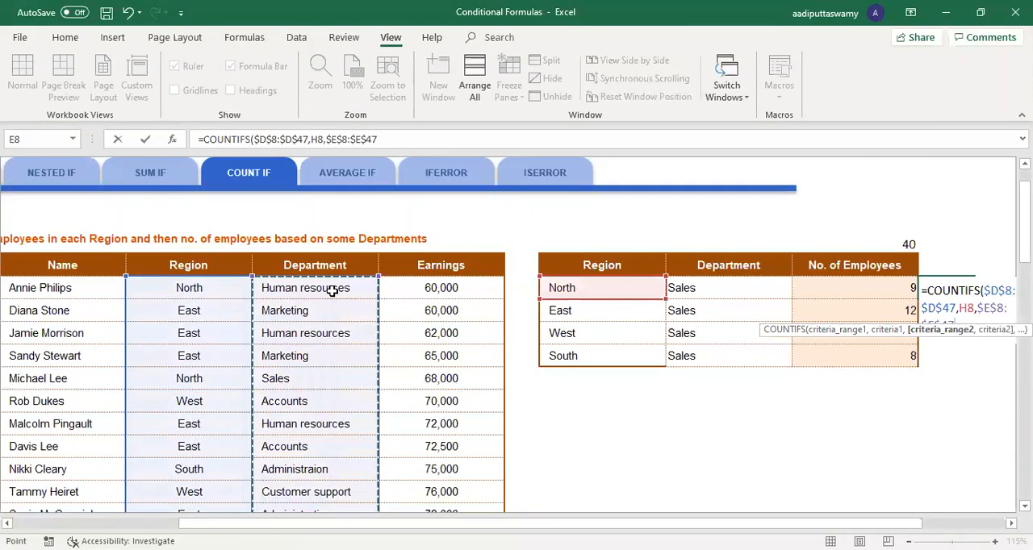
{"action": "type", "text": ","}
{"action": "left_click", "coordinate": [697, 289]}
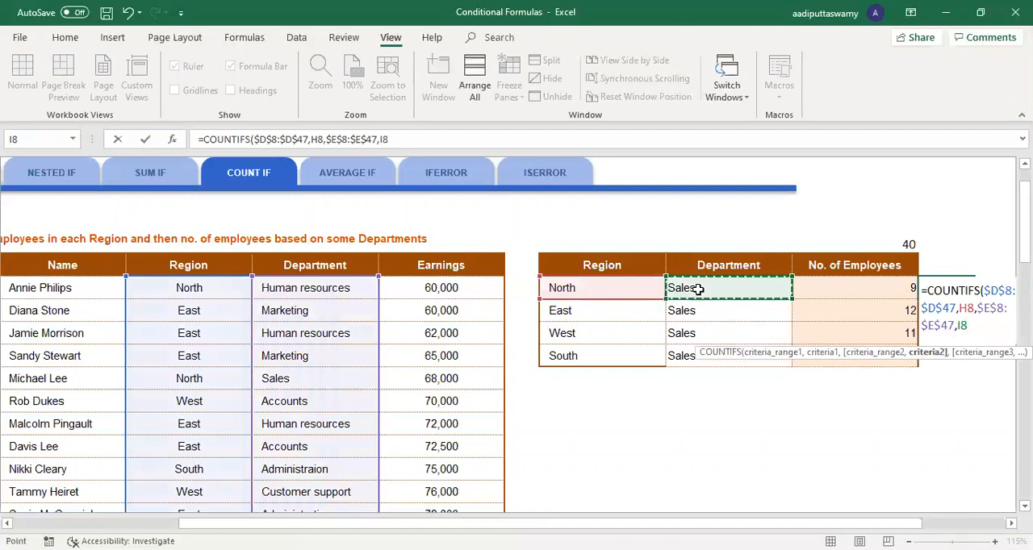
{"action": "key", "text": "Return"}
{"action": "left_click", "coordinate": [953, 288]}
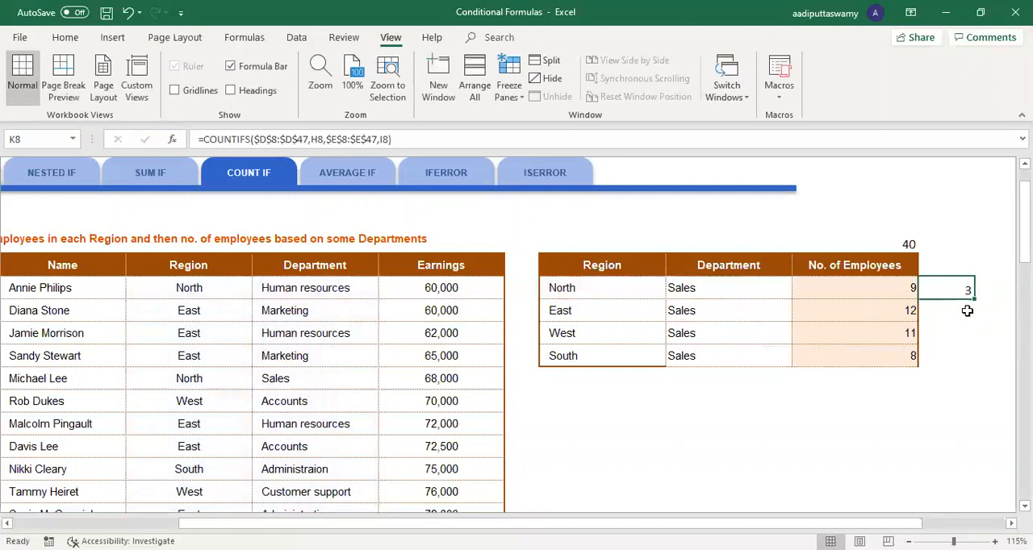
{"action": "left_click_drag", "start_coordinate": [975, 298], "coordinate": [966, 369]}
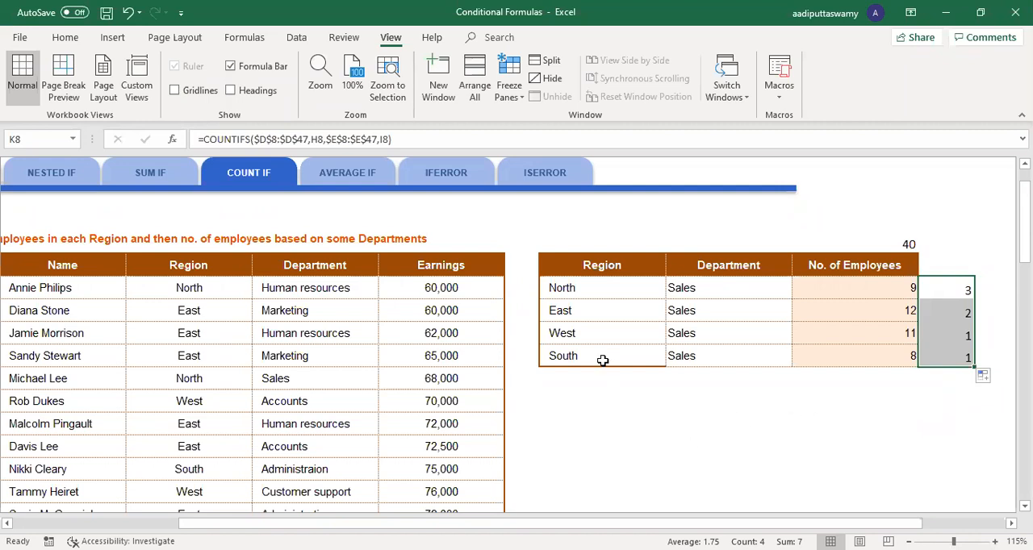
Step: Copy the Region, Department and No. of Employees table H7:J11 to H13 and clear the employee counts in the copy
{"action": "left_click", "coordinate": [596, 272]}
{"action": "left_click_drag", "start_coordinate": [638, 308], "coordinate": [812, 361]}
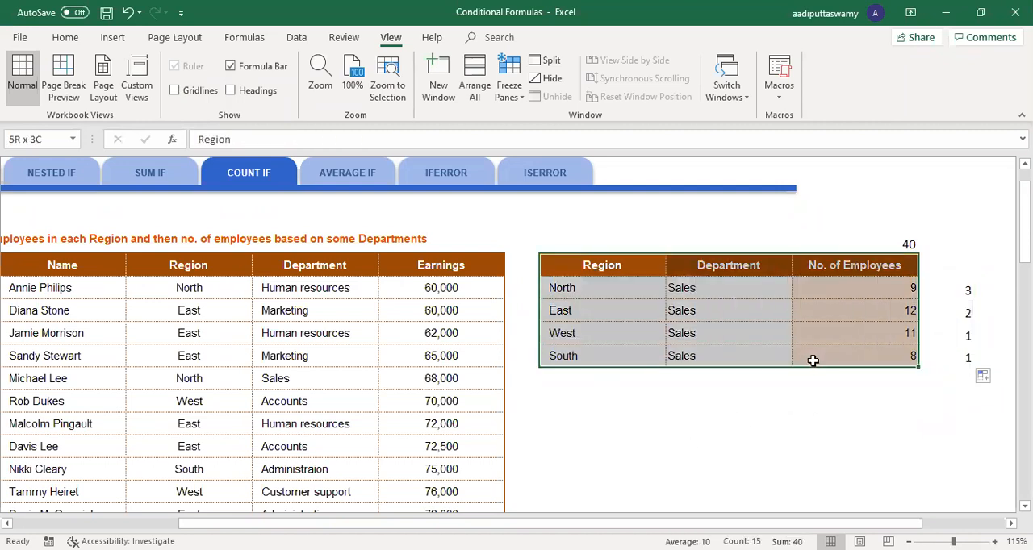
{"action": "key", "text": "ctrl+c"}
{"action": "left_click", "coordinate": [584, 403]}
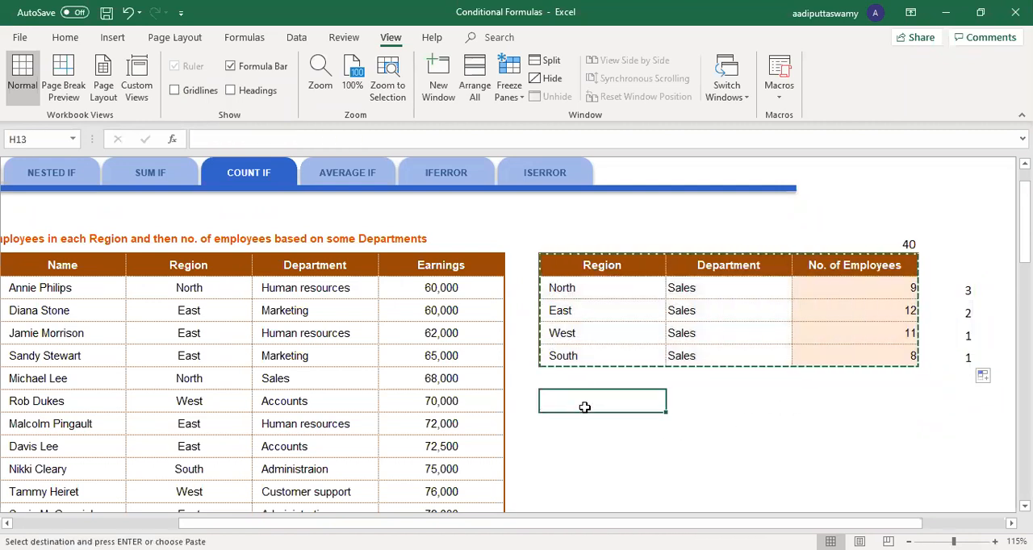
{"action": "key", "text": "ctrl+v"}
{"action": "key", "text": "Escape"}
{"action": "left_click_drag", "start_coordinate": [857, 424], "coordinate": [865, 502]}
{"action": "key", "text": "Delete"}
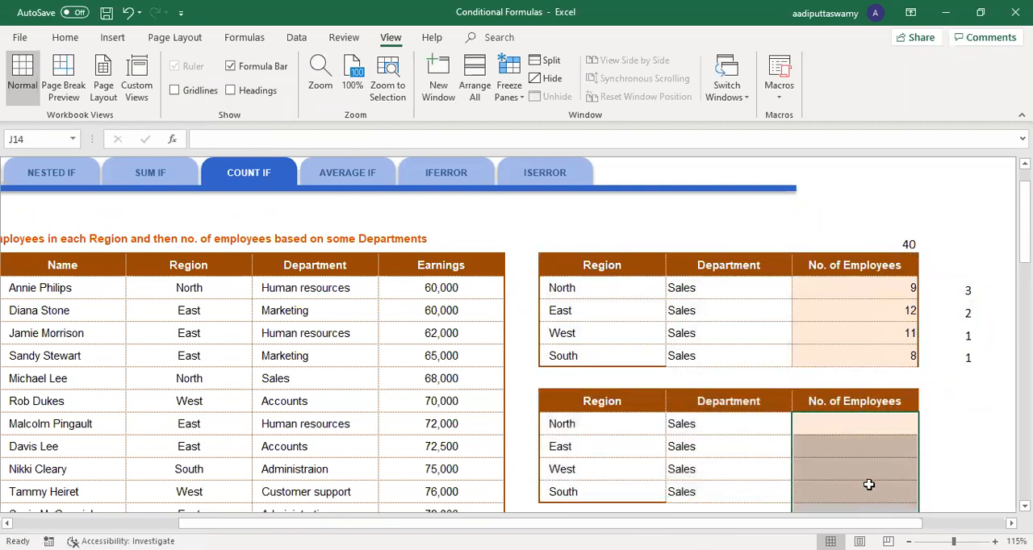
Step: Rename the copied table's third column header in J13 as Max of Earnings
{"action": "left_click", "coordinate": [845, 401]}
{"action": "type", "text": "Max of Earning"}
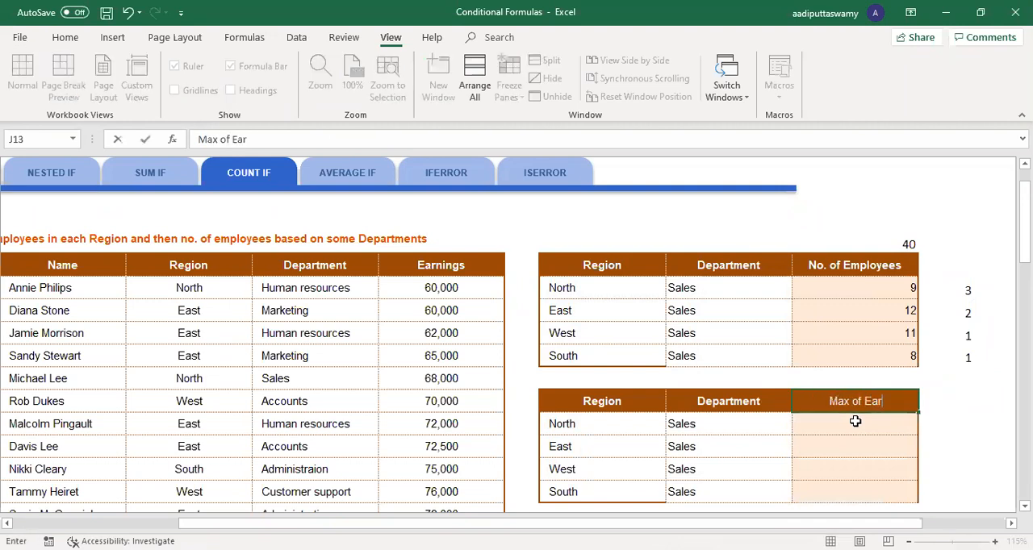
{"action": "key", "text": "BackSpace"}
{"action": "key", "text": "BackSpace"}
{"action": "key", "text": "BackSpace"}
{"action": "type", "text": "ings"}
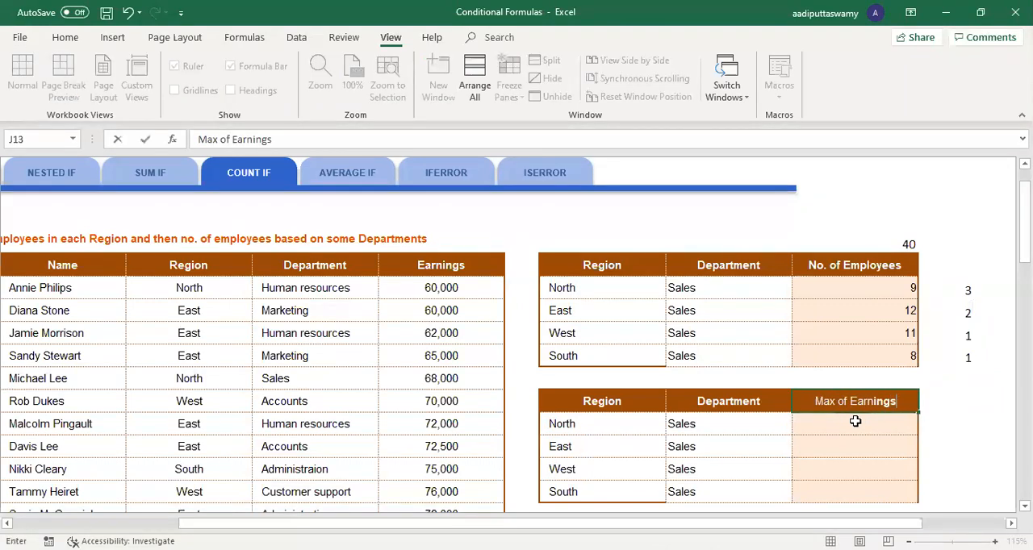
{"action": "key", "text": "Return"}
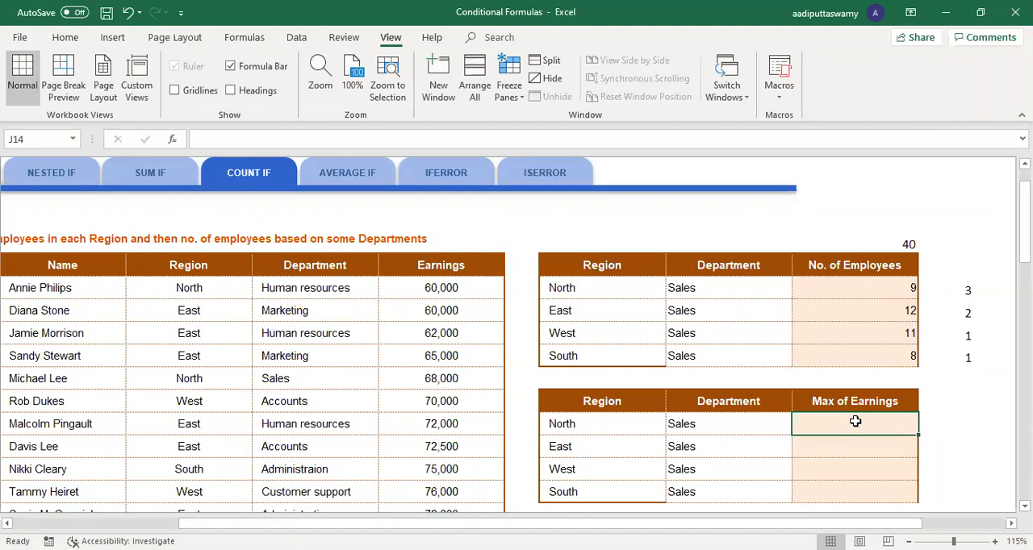
Step: Calculate the overall highest earnings in J12 with =MAX(F8:F47) and check it against the last Earnings entry in F47
{"action": "key", "text": "Up"}
{"action": "key", "text": "Up"}
{"action": "type", "text": "="}
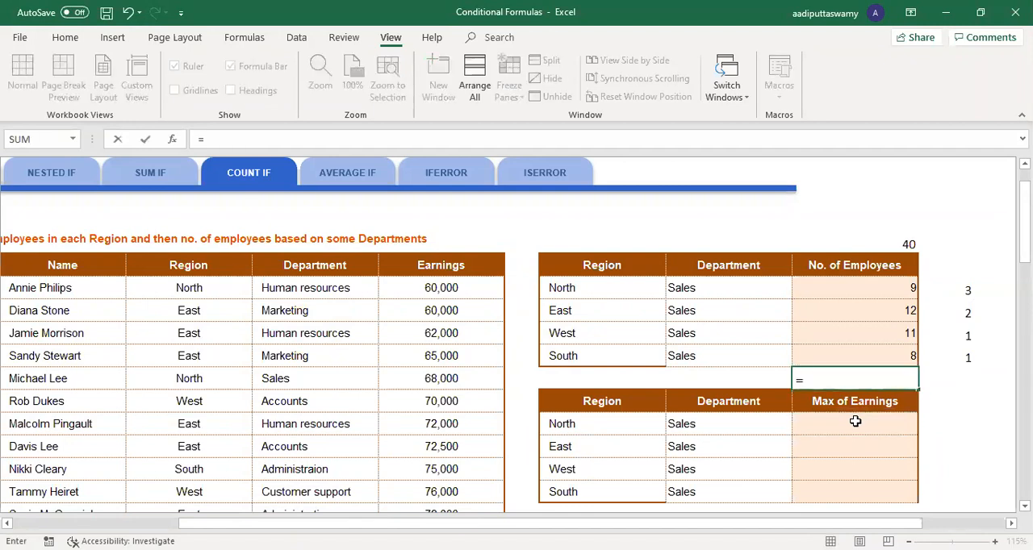
{"action": "type", "text": "MAX("}
{"action": "left_click", "coordinate": [492, 301]}
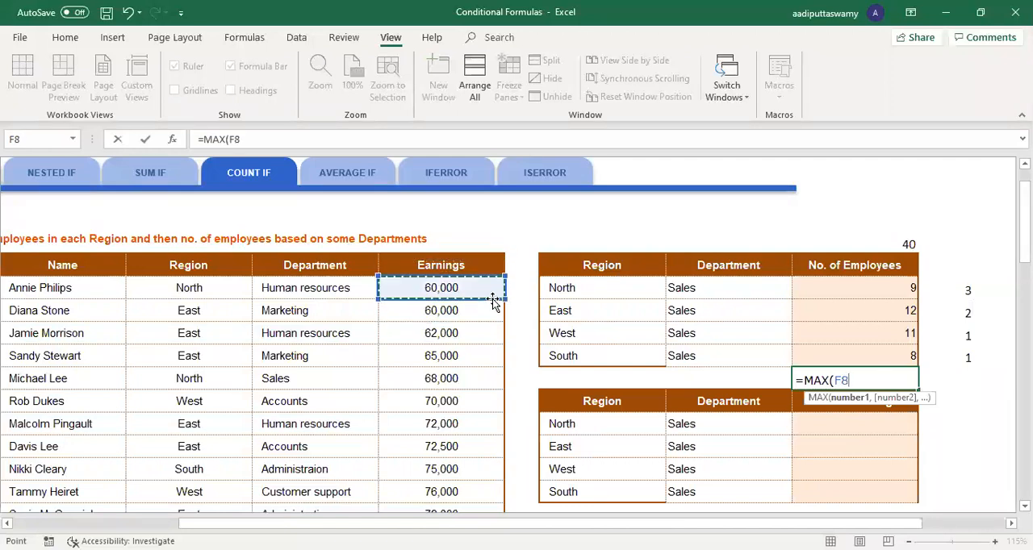
{"action": "key", "text": "ctrl+shift+Down"}
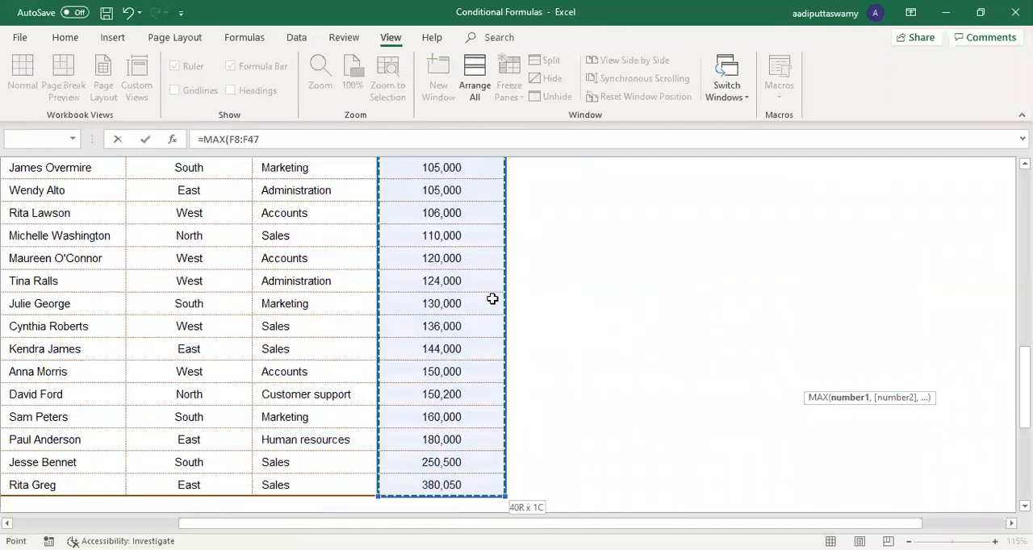
{"action": "key", "text": "ctrl+Return"}
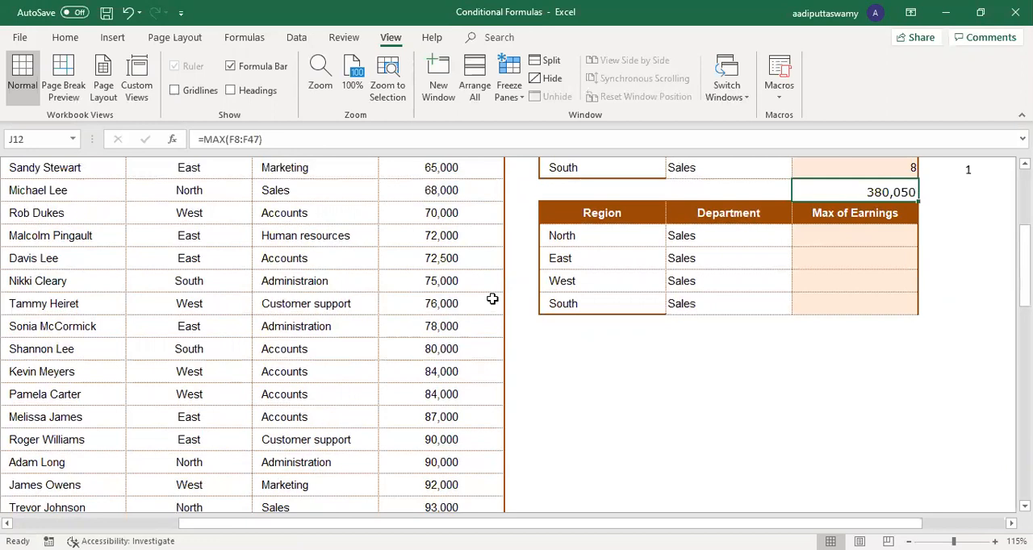
{"action": "scroll", "coordinate": [730, 307], "scroll_direction": "up", "scroll_amount": 1}
{"action": "scroll", "coordinate": [426, 422], "scroll_direction": "down", "scroll_amount": 9}
{"action": "left_click", "coordinate": [458, 436]}
{"action": "scroll", "coordinate": [879, 404], "scroll_direction": "up", "scroll_amount": 10}
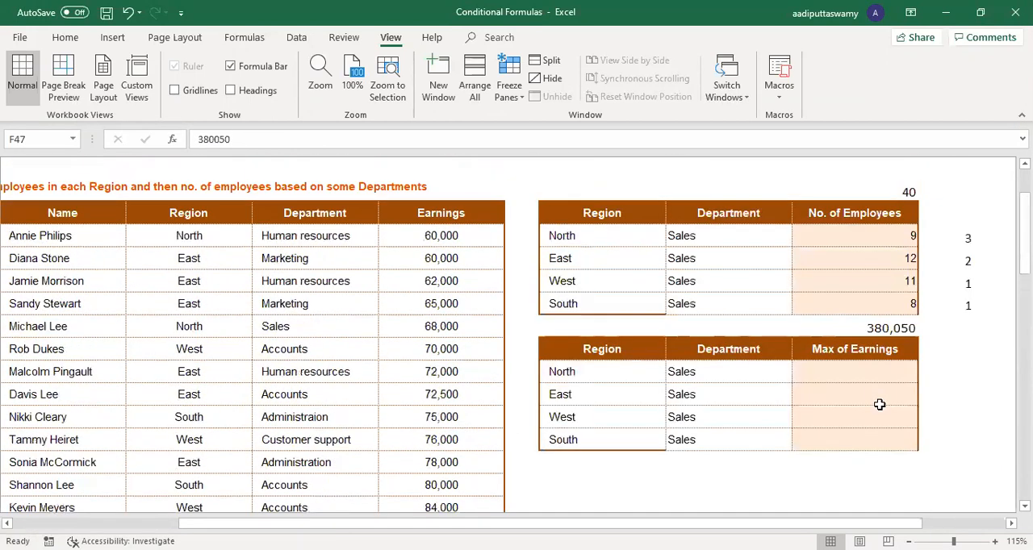
Step: Start a MAXIFS formula in J14 with the Earnings range $F$8:$F$47 as the max range
{"action": "left_click", "coordinate": [870, 380]}
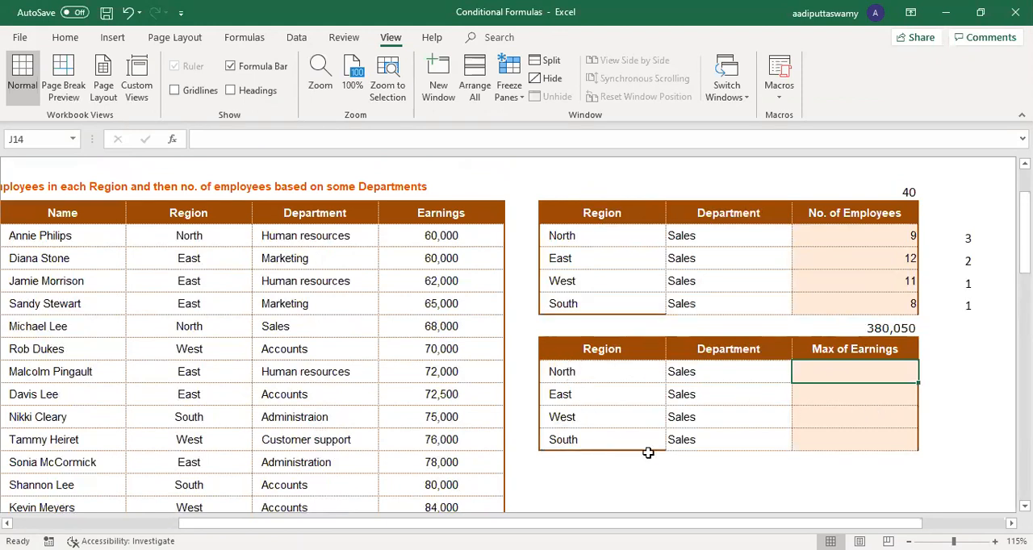
{"action": "type", "text": "="}
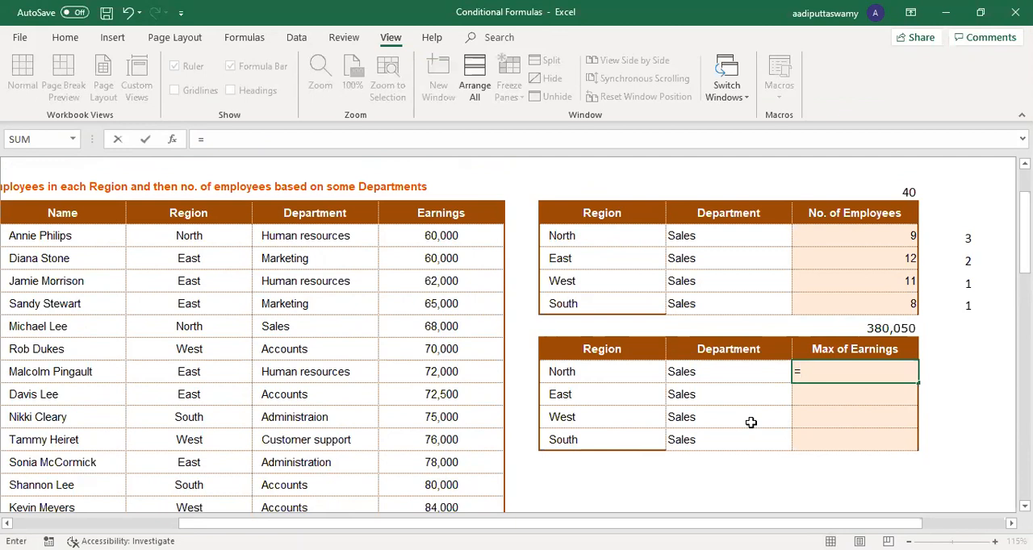
{"action": "type", "text": "max"}
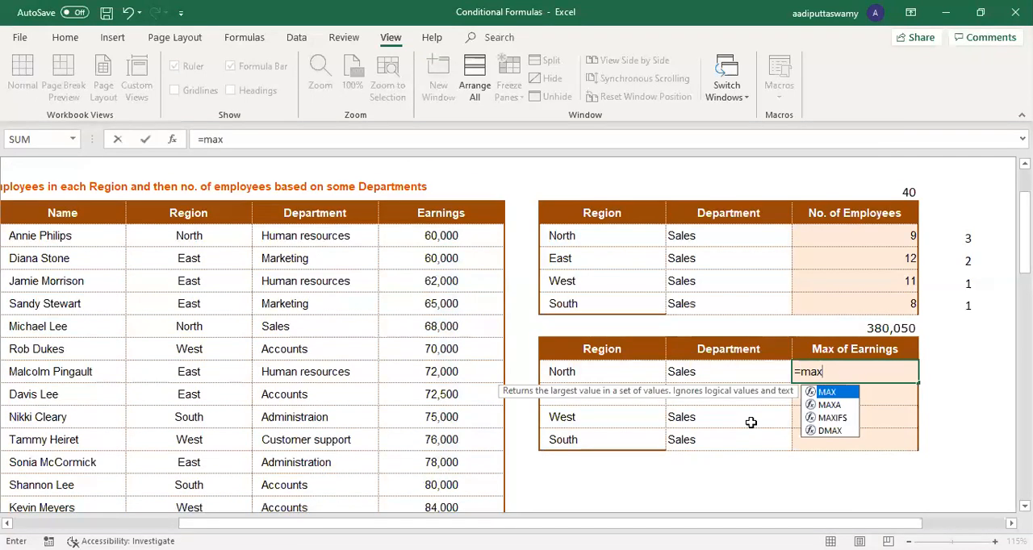
{"action": "key", "text": "Down"}
{"action": "key", "text": "Down"}
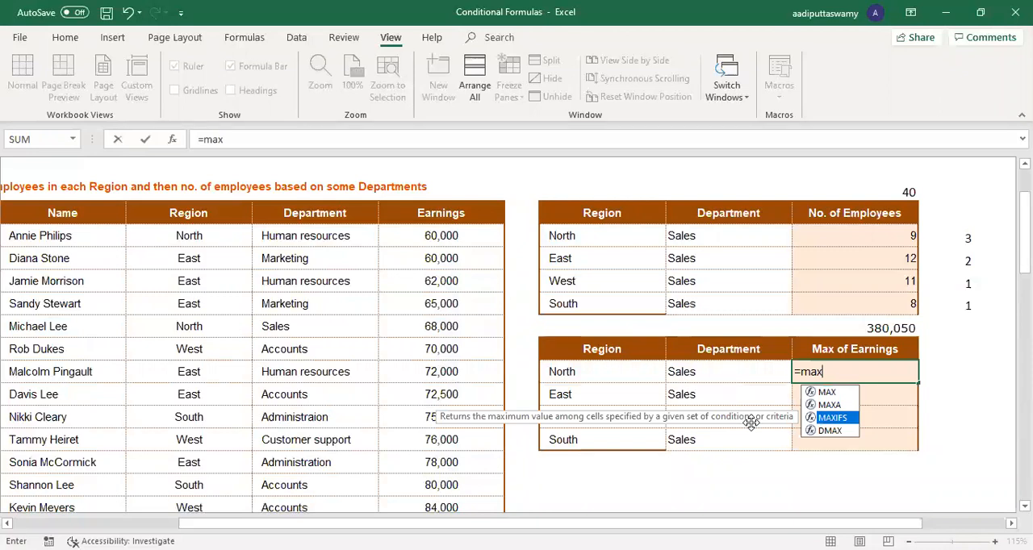
{"action": "key", "text": "Tab"}
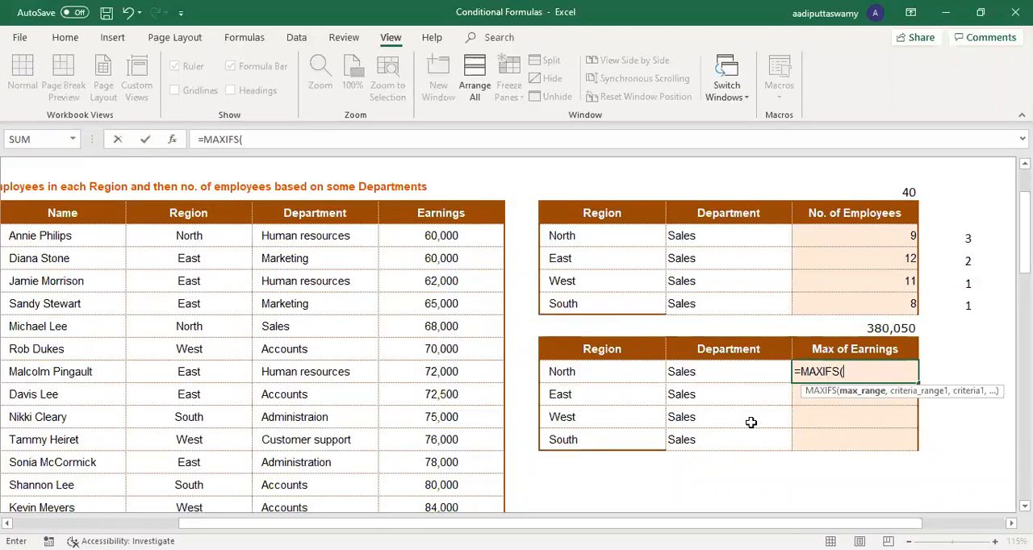
{"action": "left_click", "coordinate": [456, 210]}
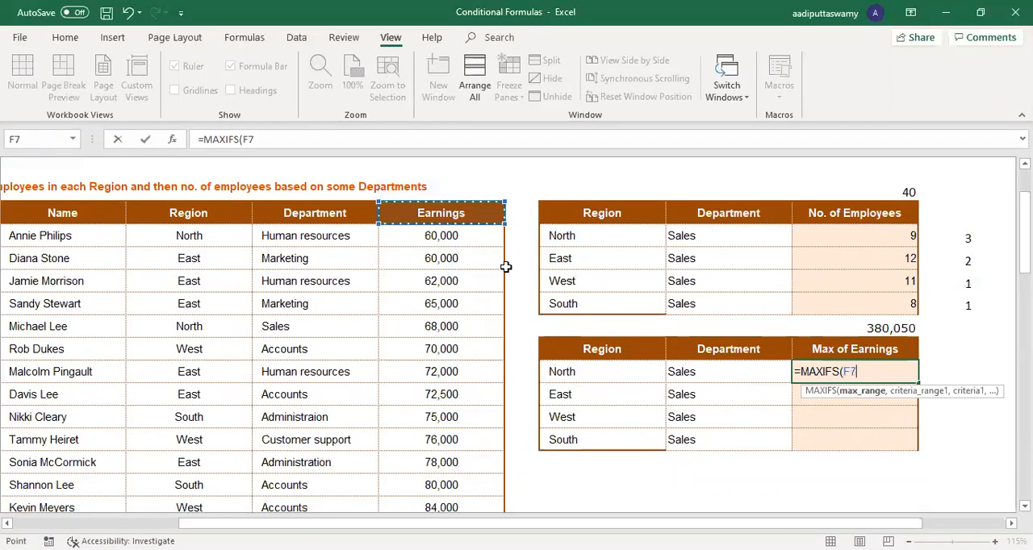
{"action": "scroll", "coordinate": [506, 268], "scroll_direction": "down", "scroll_amount": 1}
{"action": "key", "text": "Down"}
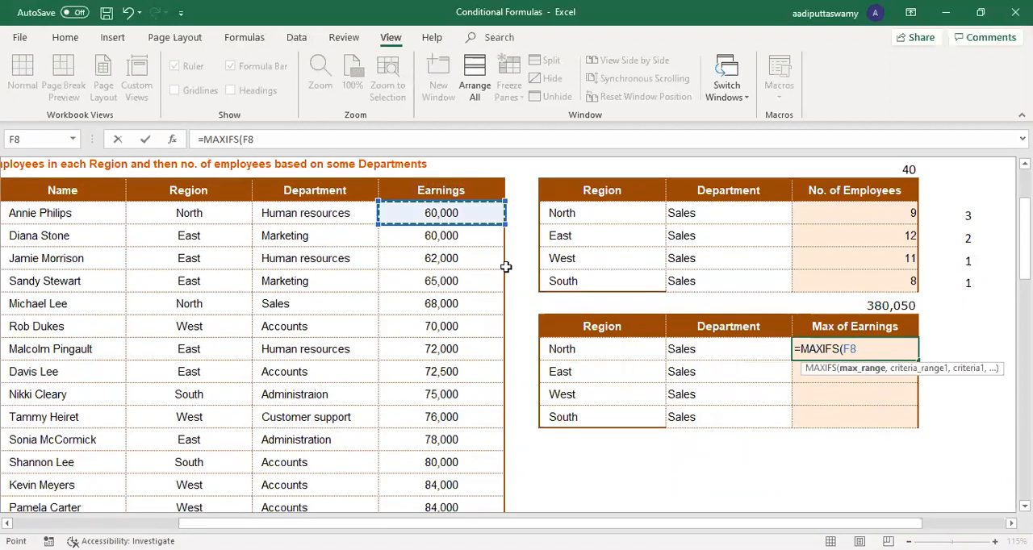
{"action": "key", "text": "ctrl+shift+Down"}
{"action": "key", "text": "F4"}
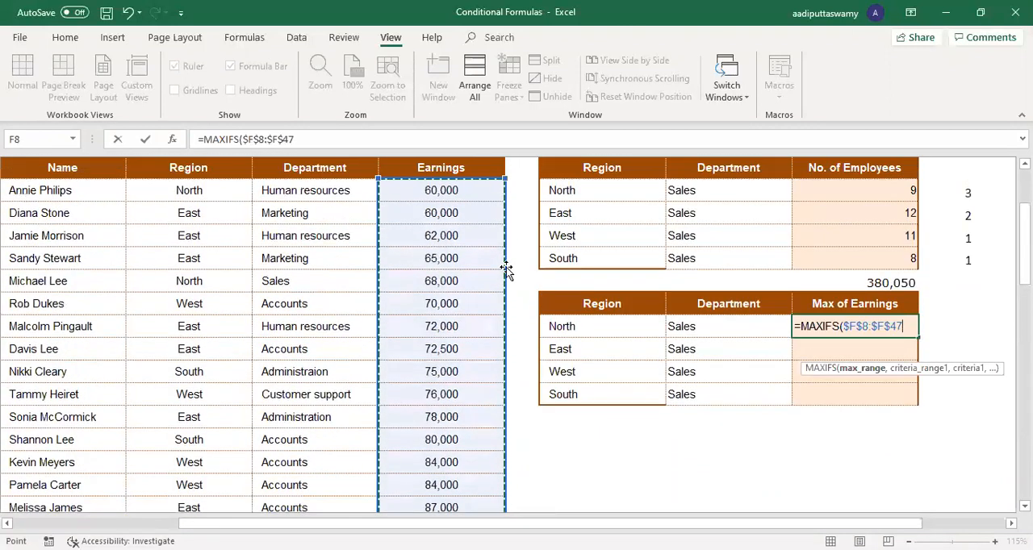
{"action": "type", "text": ","}
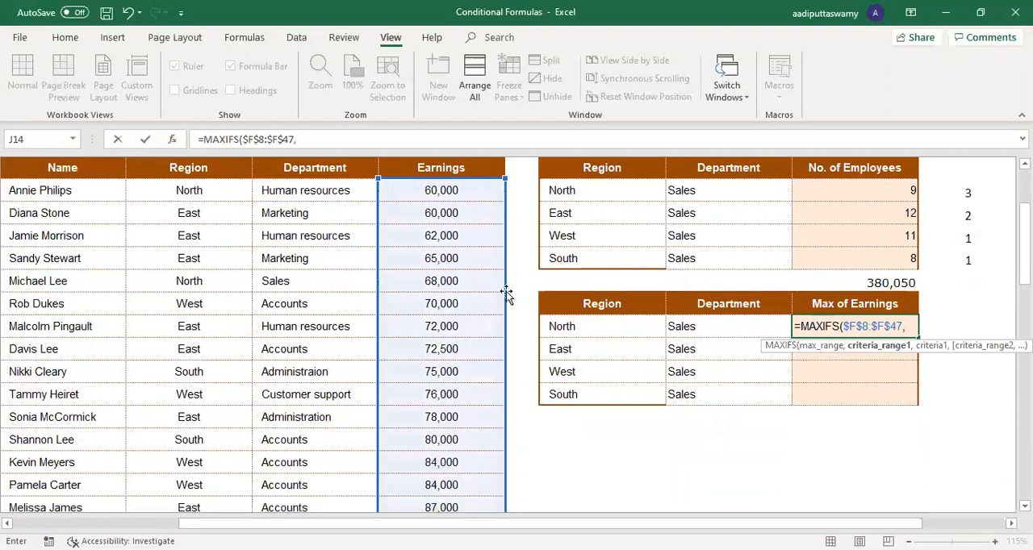
Step: Complete the J14 formula with the Region range $D$8:$D$47 and H14 as the criterion
{"action": "left_click", "coordinate": [189, 196]}
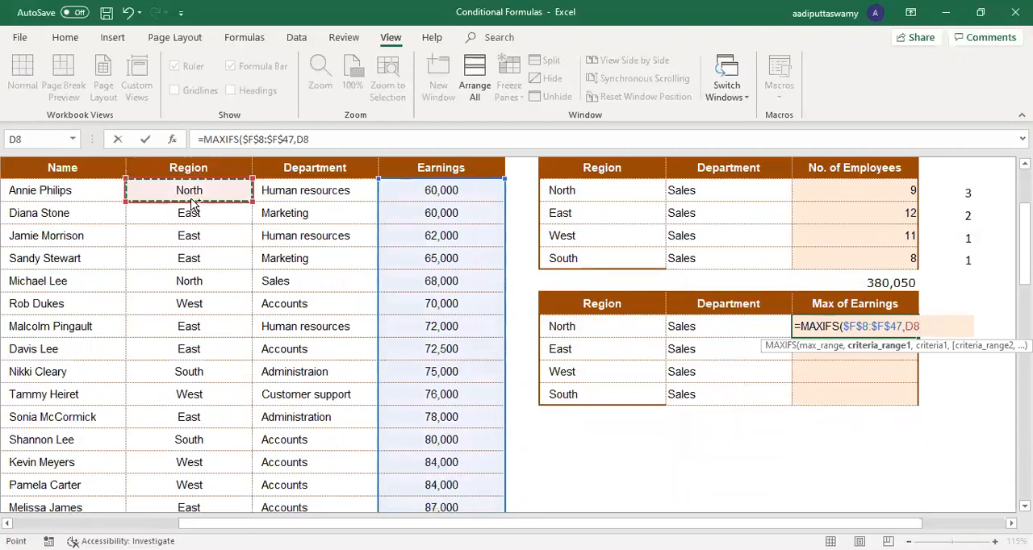
{"action": "key", "text": "ctrl+shift+Down"}
{"action": "key", "text": "F4"}
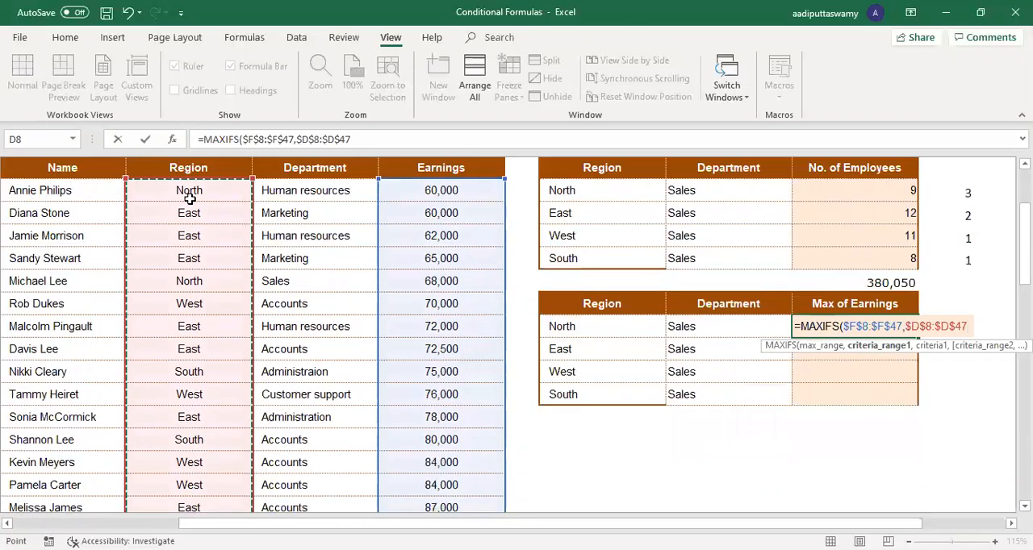
{"action": "type", "text": ","}
{"action": "left_click", "coordinate": [573, 326]}
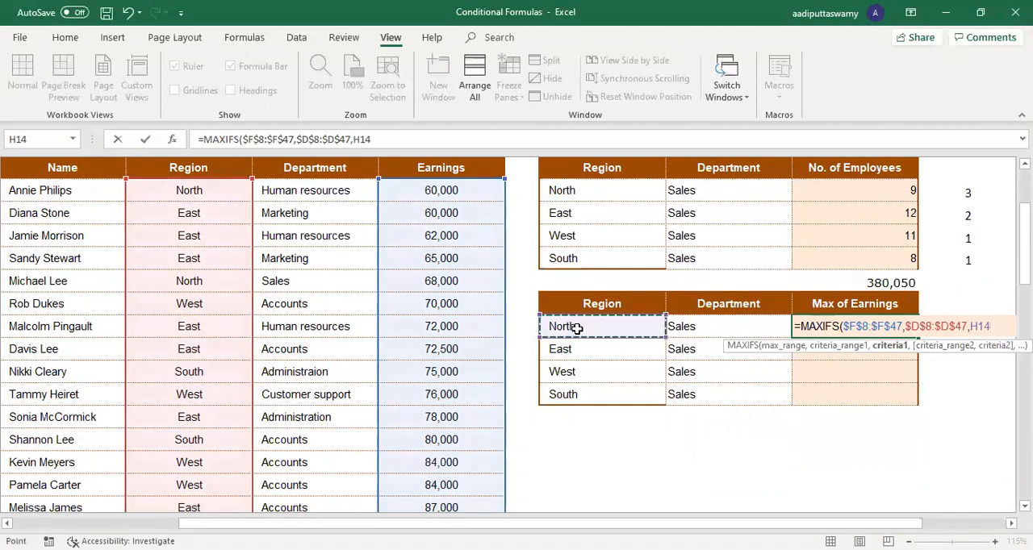
{"action": "key", "text": "Return"}
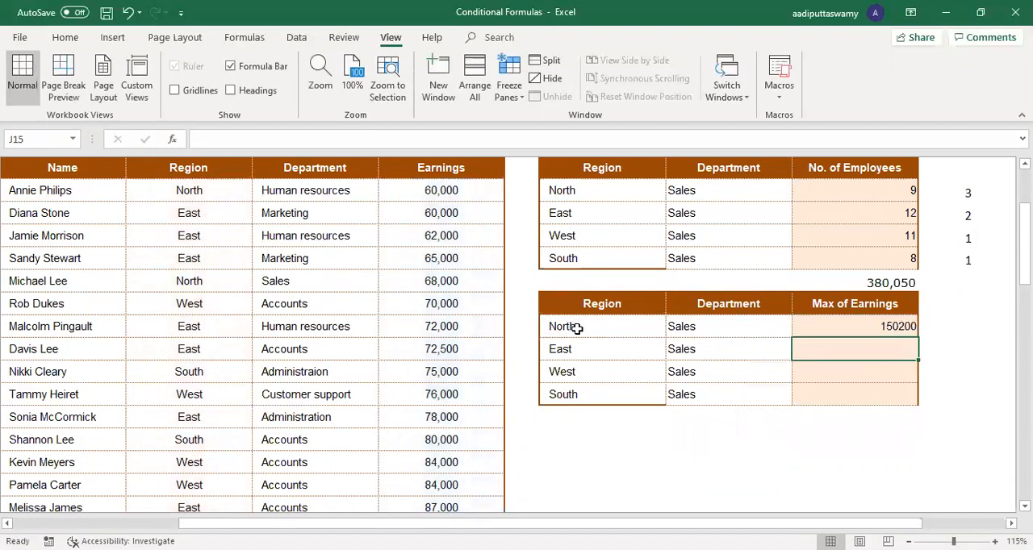
{"action": "left_click", "coordinate": [577, 329]}
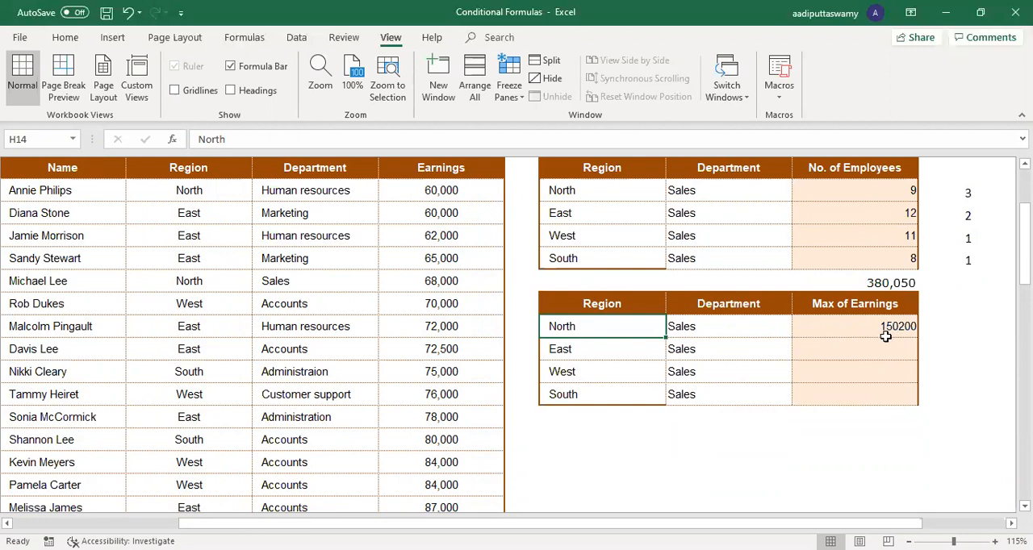
{"action": "left_click_drag", "start_coordinate": [55, 167], "coordinate": [473, 169]}
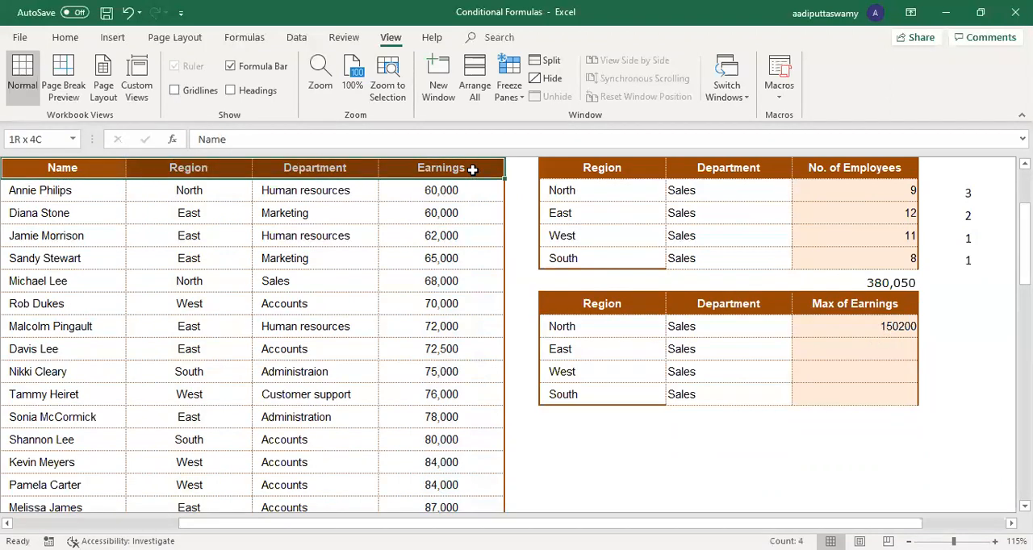
{"action": "left_click", "coordinate": [442, 257]}
{"action": "left_click_drag", "start_coordinate": [85, 169], "coordinate": [445, 167]}
{"action": "left_click", "coordinate": [436, 230]}
{"action": "scroll", "coordinate": [357, 211], "scroll_direction": "up", "scroll_amount": 1}
{"action": "left_click", "coordinate": [92, 253]}
{"action": "left_click_drag", "start_coordinate": [306, 263], "coordinate": [468, 256]}
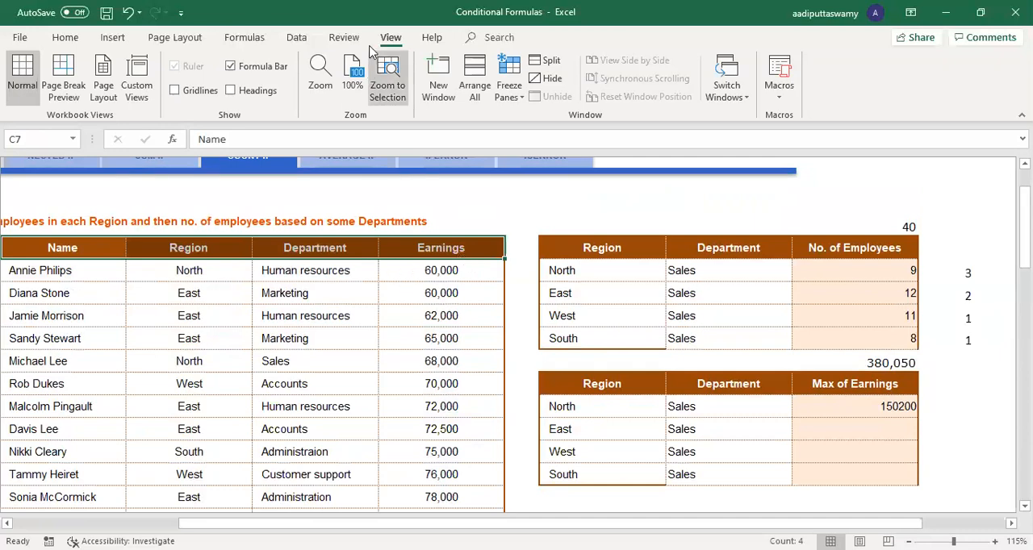
{"action": "left_click", "coordinate": [297, 38]}
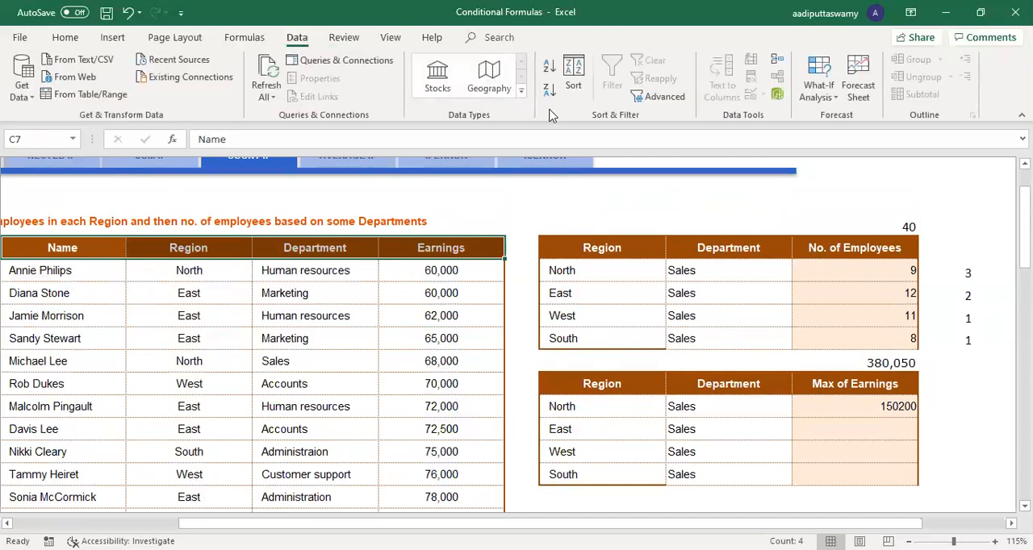
{"action": "left_click", "coordinate": [600, 292]}
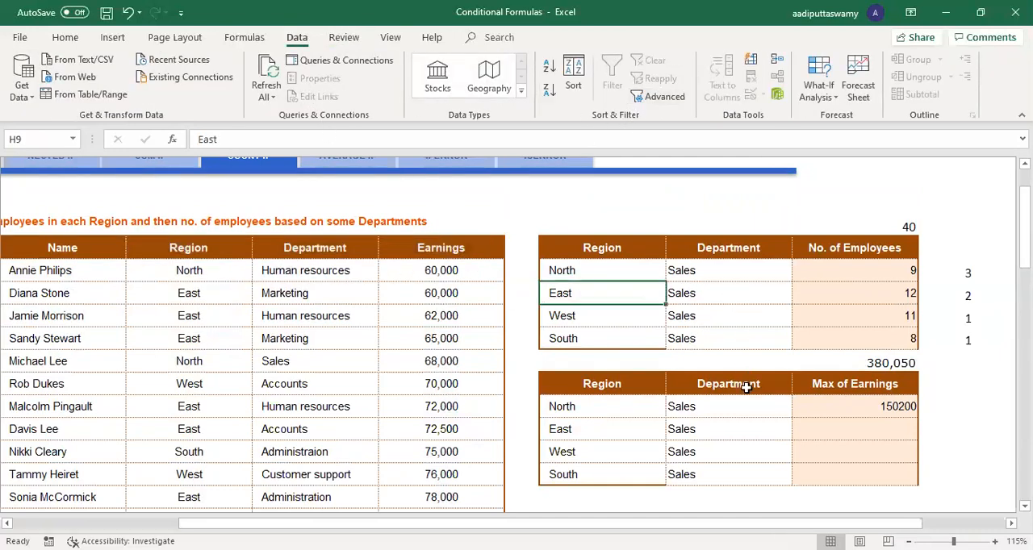
Step: Fill the J14 MAXIFS formula down through J17 and check the maximum earnings for each region
{"action": "left_click", "coordinate": [860, 408]}
{"action": "left_click_drag", "start_coordinate": [918, 417], "coordinate": [921, 490]}
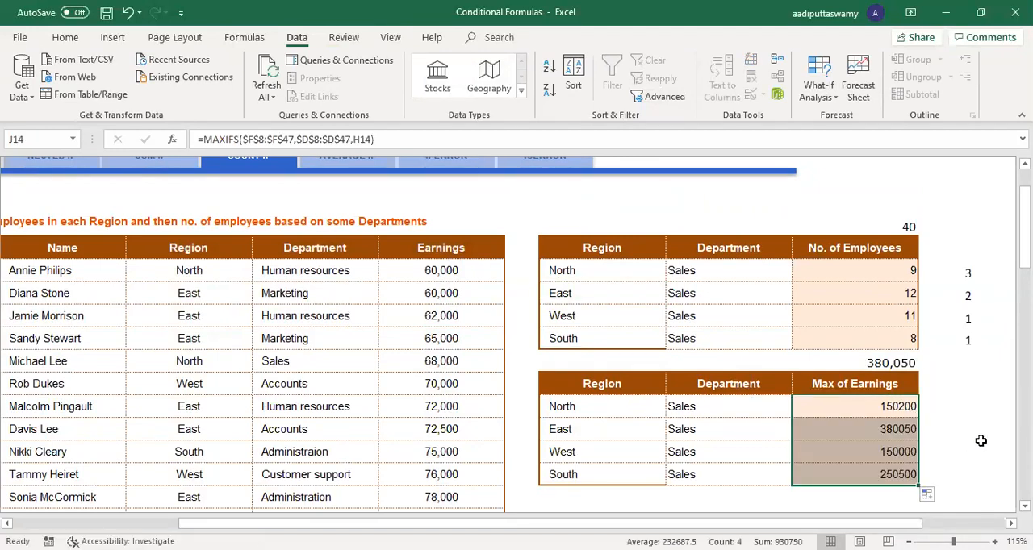
{"action": "scroll", "coordinate": [982, 441], "scroll_direction": "down", "scroll_amount": 1}
{"action": "left_click", "coordinate": [854, 350]}
{"action": "left_click", "coordinate": [854, 372]}
{"action": "left_click", "coordinate": [855, 396]}
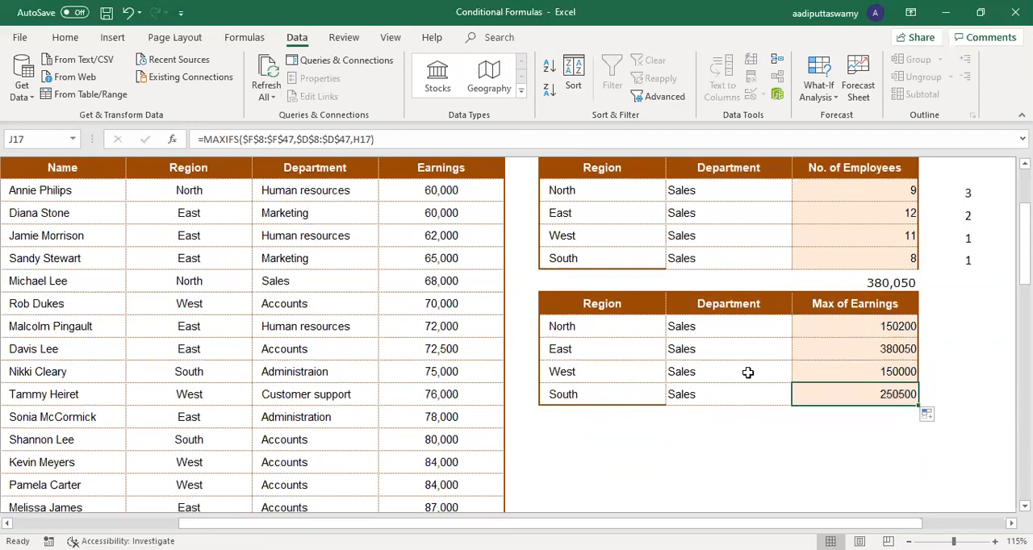
{"action": "left_click", "coordinate": [586, 327]}
{"action": "left_click", "coordinate": [582, 354]}
{"action": "left_click", "coordinate": [583, 372]}
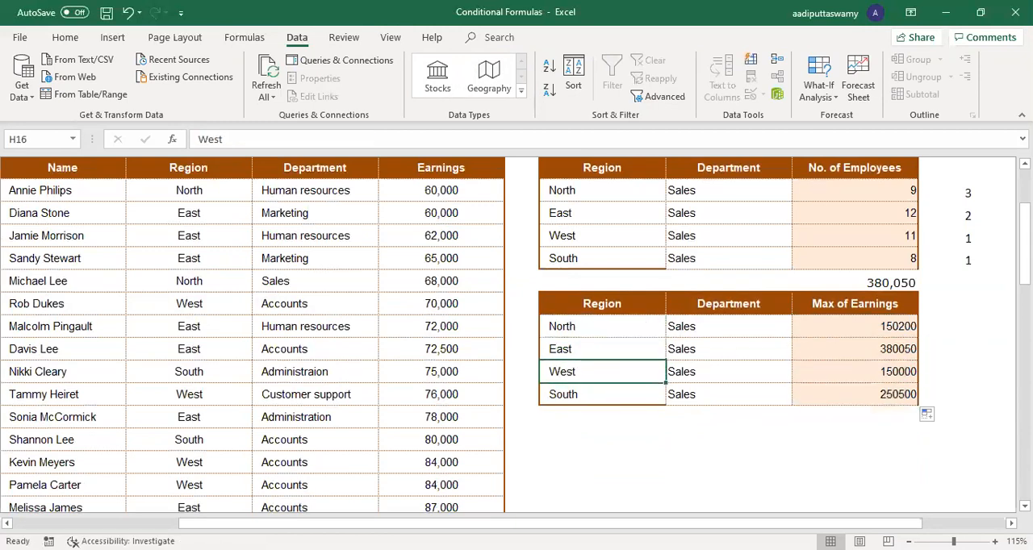
Step: Start a MAXIFS formula in K14 with the Earnings range $F$8:$F$47 as the max range
{"action": "scroll", "coordinate": [680, 321], "scroll_direction": "right", "scroll_amount": 2}
{"action": "left_click", "coordinate": [686, 326]}
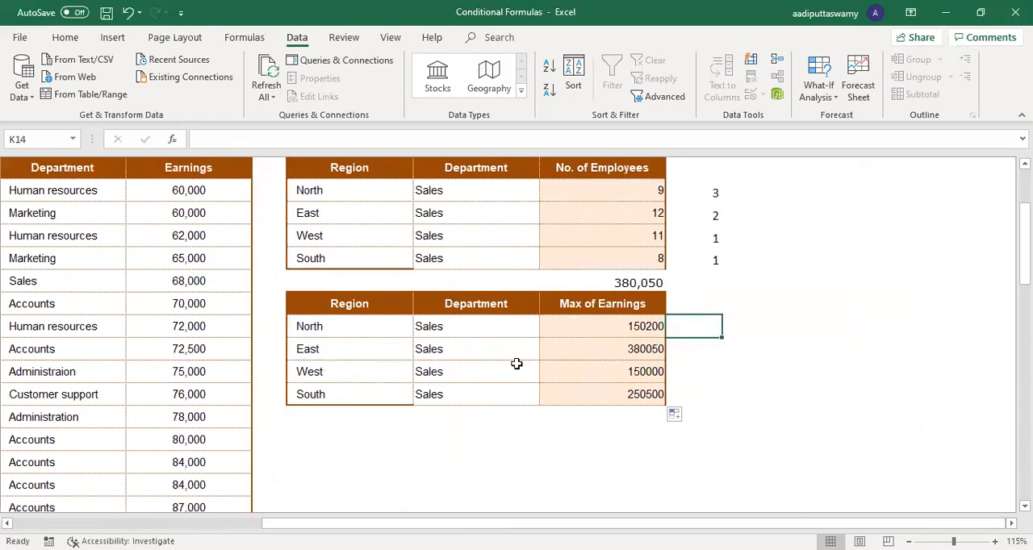
{"action": "left_click", "coordinate": [347, 311]}
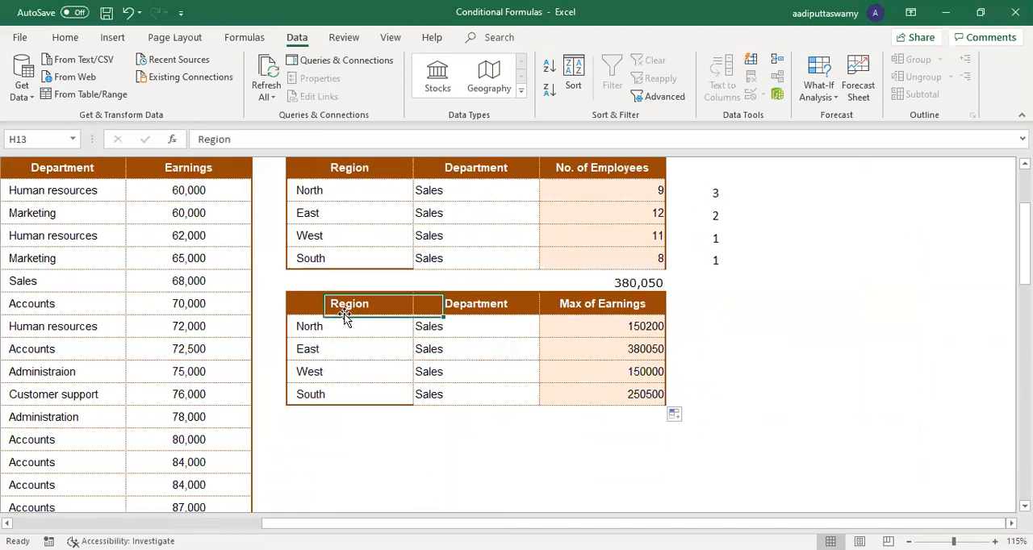
{"action": "left_click", "coordinate": [685, 330]}
{"action": "type", "text": "="}
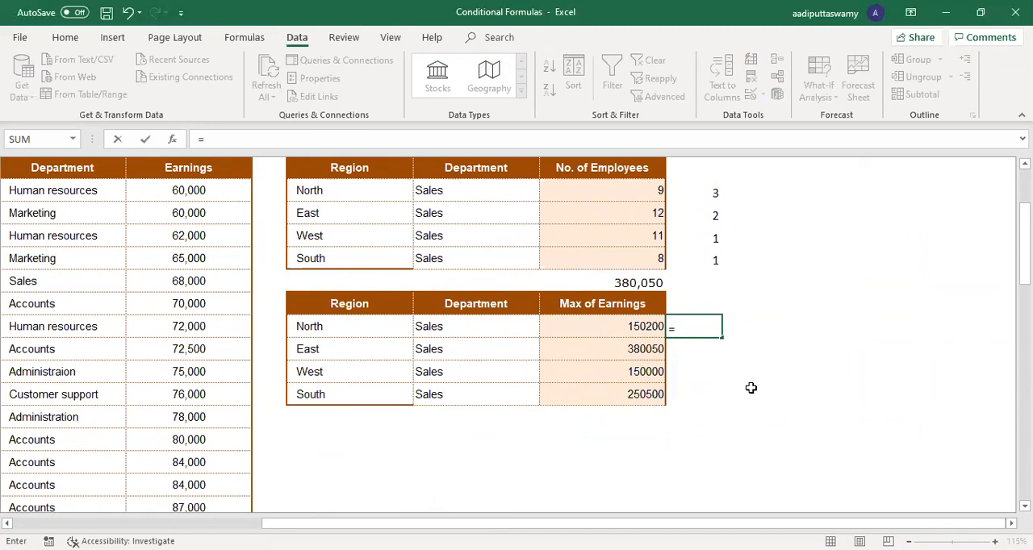
{"action": "type", "text": "MAXIFS("}
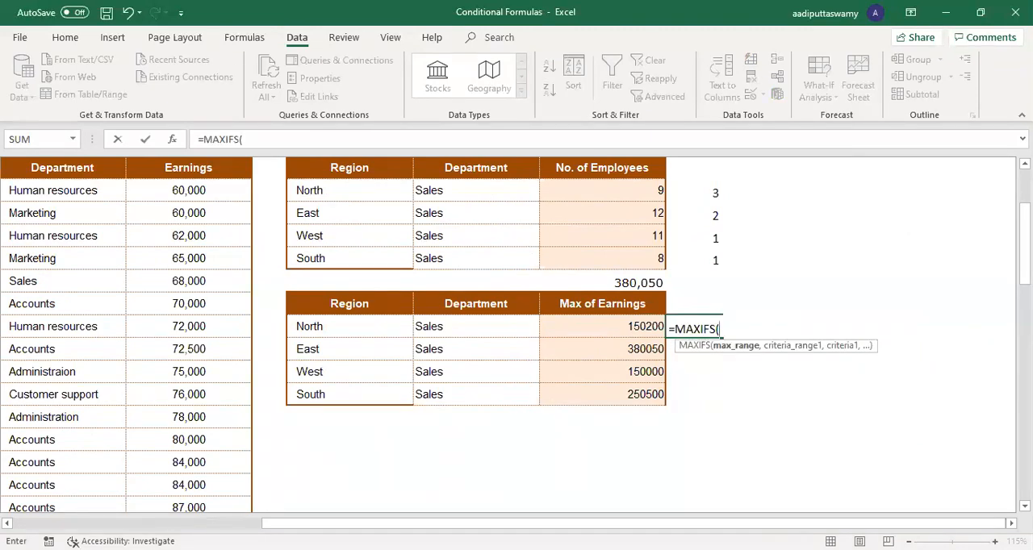
{"action": "left_click", "coordinate": [179, 191]}
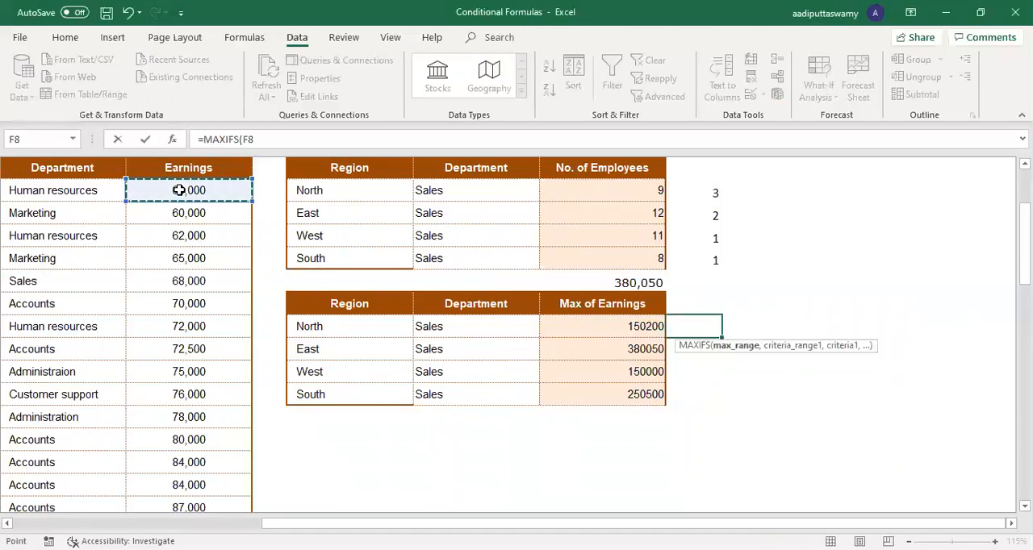
{"action": "key", "text": "ctrl+shift+Down"}
{"action": "key", "text": "F4"}
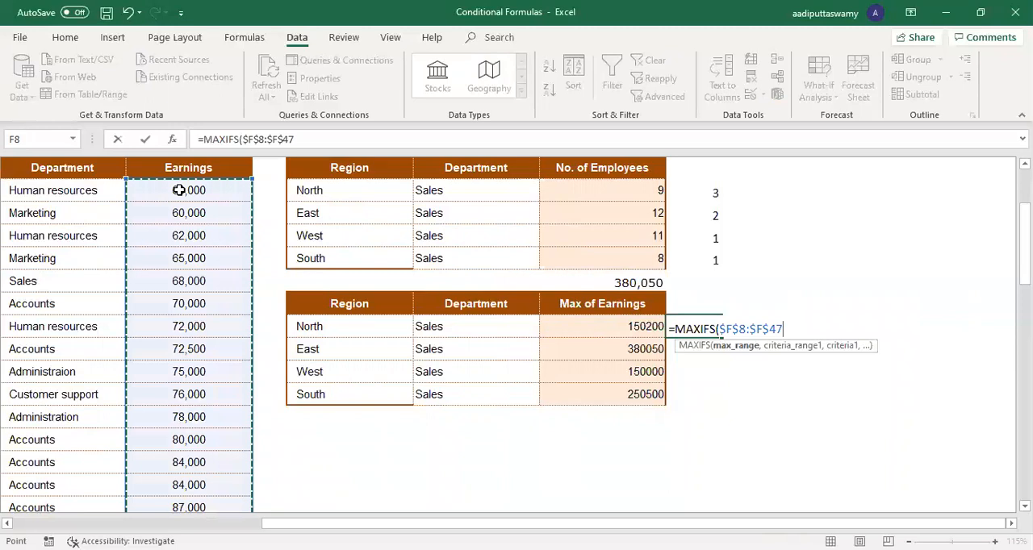
{"action": "type", "text": ","}
Step: Add the Region range $D$8:$D$47 with H14 as the first criterion of the K14 MAXIFS formula
{"action": "left_click_drag", "start_coordinate": [501, 523], "coordinate": [353, 524]}
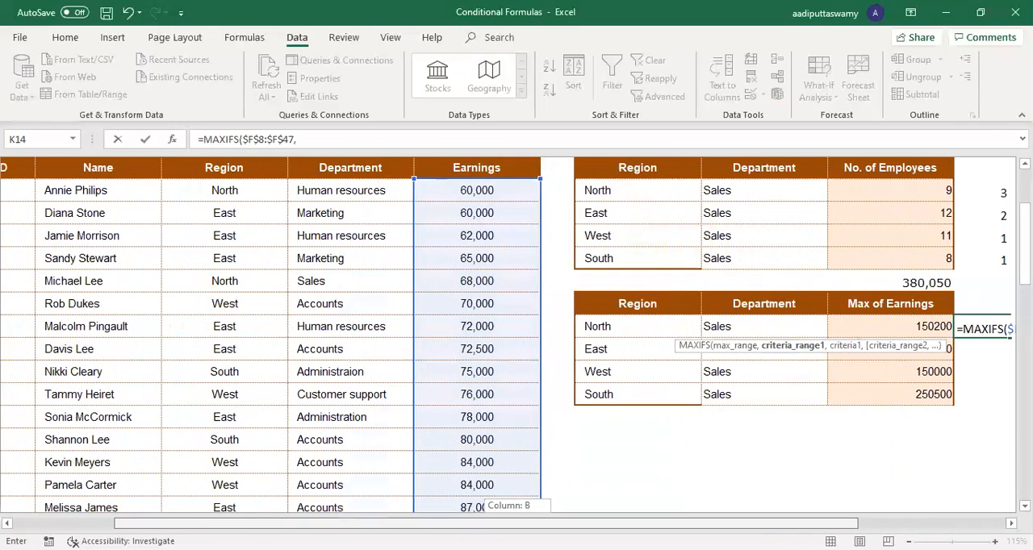
{"action": "left_click", "coordinate": [219, 193]}
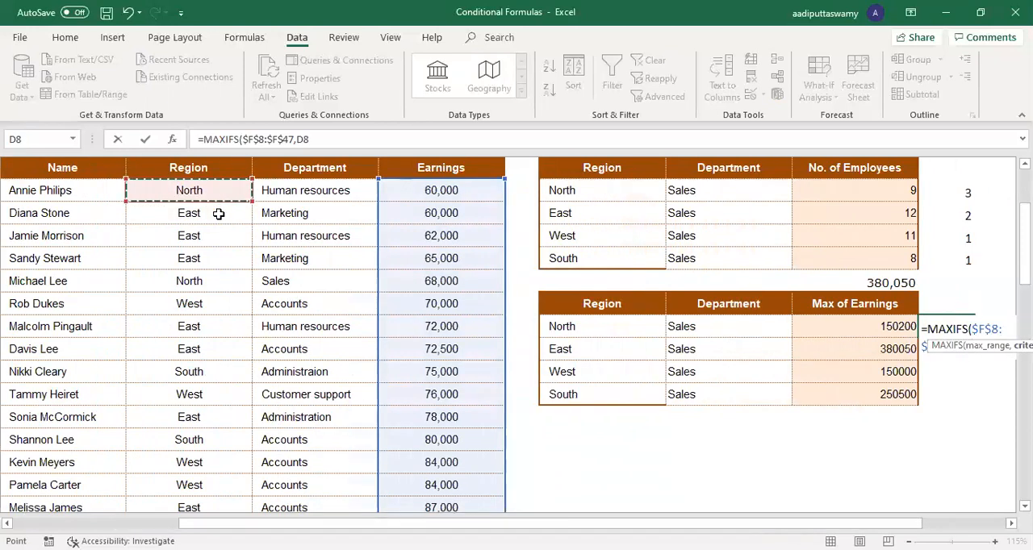
{"action": "key", "text": "ctrl+shift+Down"}
{"action": "key", "text": "F4"}
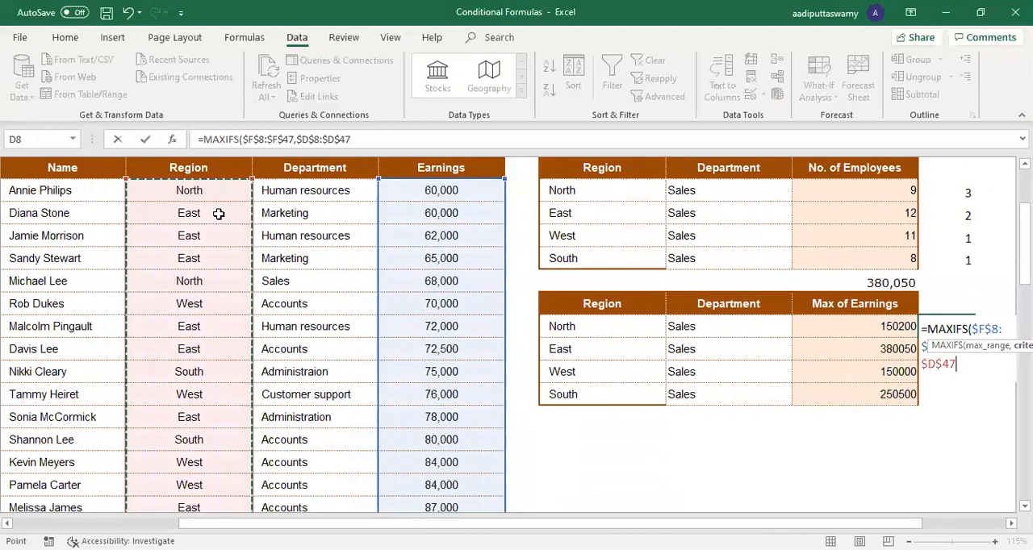
{"action": "type", "text": ","}
{"action": "left_click", "coordinate": [650, 330]}
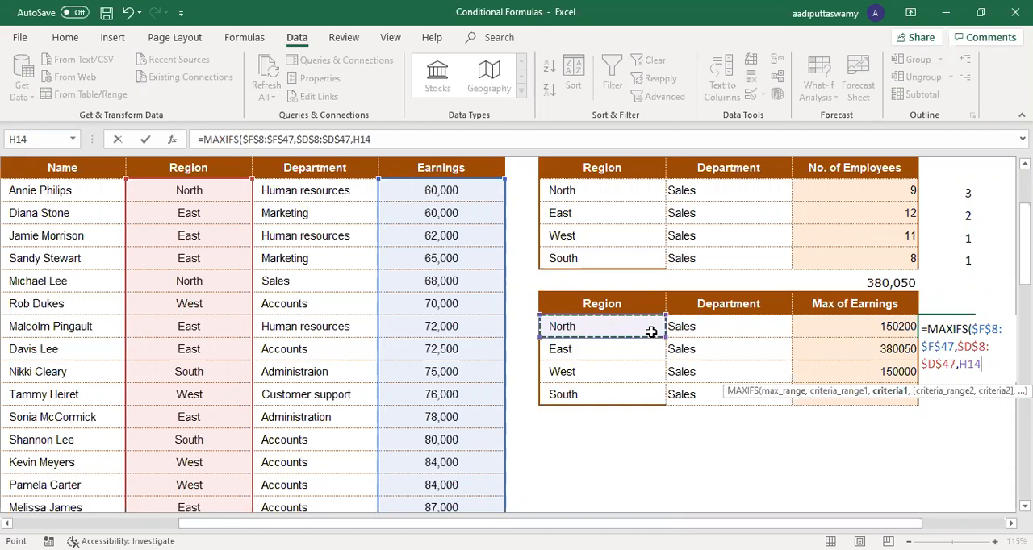
{"action": "type", "text": ","}
Step: Complete the K14 formula with the Department range $E$8:$E$47 and I14 as the second criterion
{"action": "left_click", "coordinate": [287, 252]}
{"action": "key", "text": "Up"}
{"action": "key", "text": "Up"}
{"action": "key", "text": "Up"}
{"action": "key", "text": "Up"}
{"action": "key", "text": "Up"}
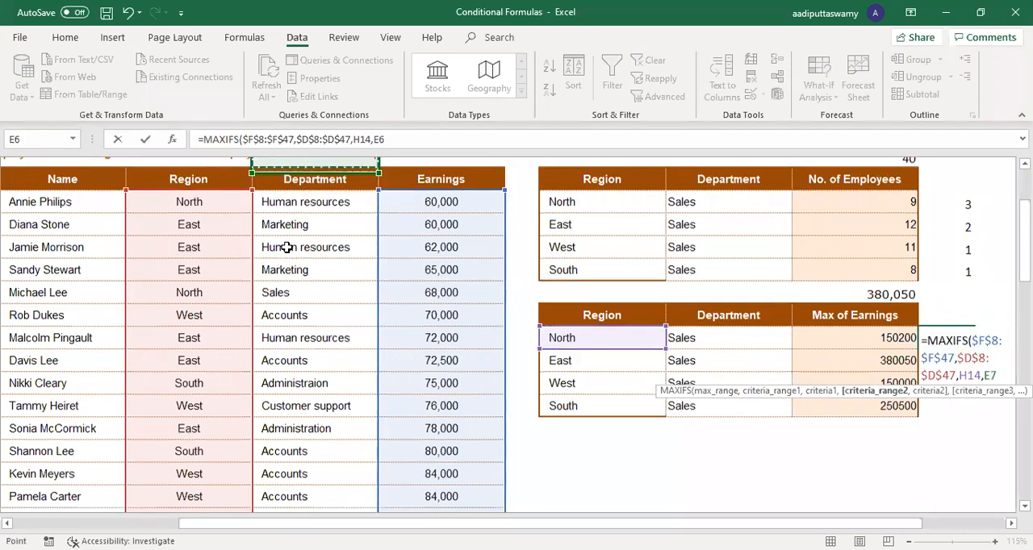
{"action": "key", "text": "Down"}
{"action": "key", "text": "Down"}
{"action": "key", "text": "ctrl+shift+Down"}
{"action": "key", "text": "F4"}
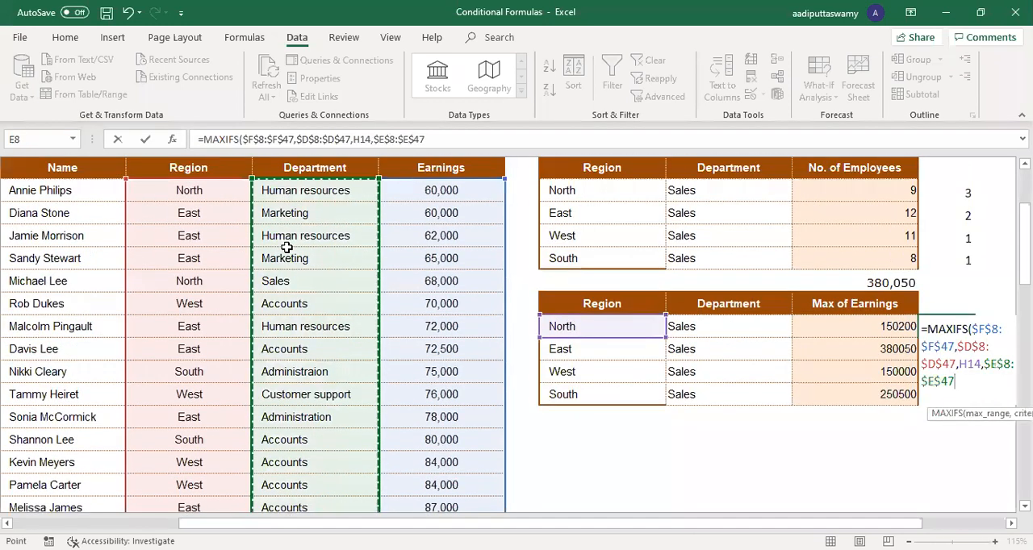
{"action": "type", "text": ","}
{"action": "left_click", "coordinate": [731, 327]}
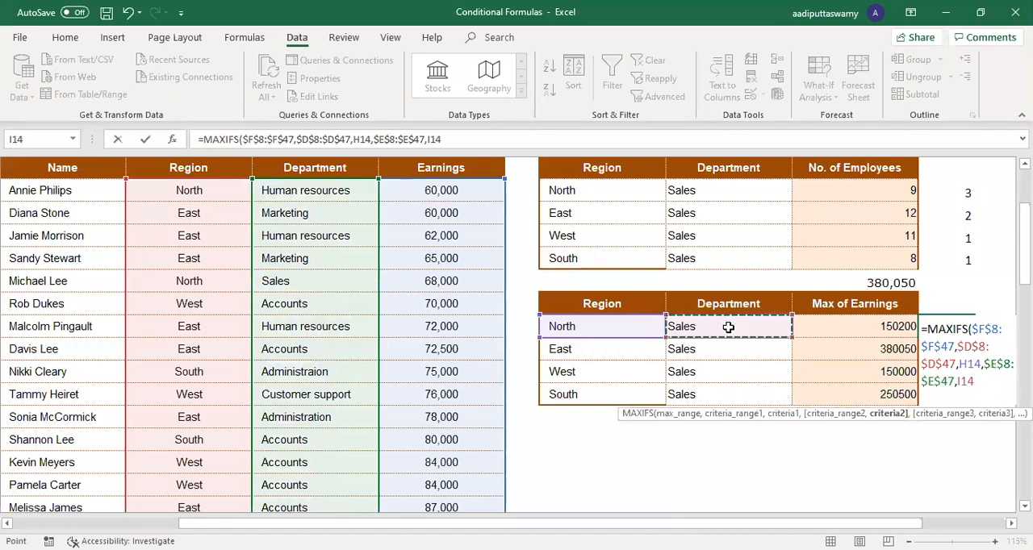
{"action": "key", "text": "Return"}
Step: Fill the K14 MAXIFS formula down through K17 and compare the North region-only maximum with the North Sales maximum
{"action": "left_click", "coordinate": [938, 327]}
{"action": "left_click_drag", "start_coordinate": [975, 339], "coordinate": [976, 403]}
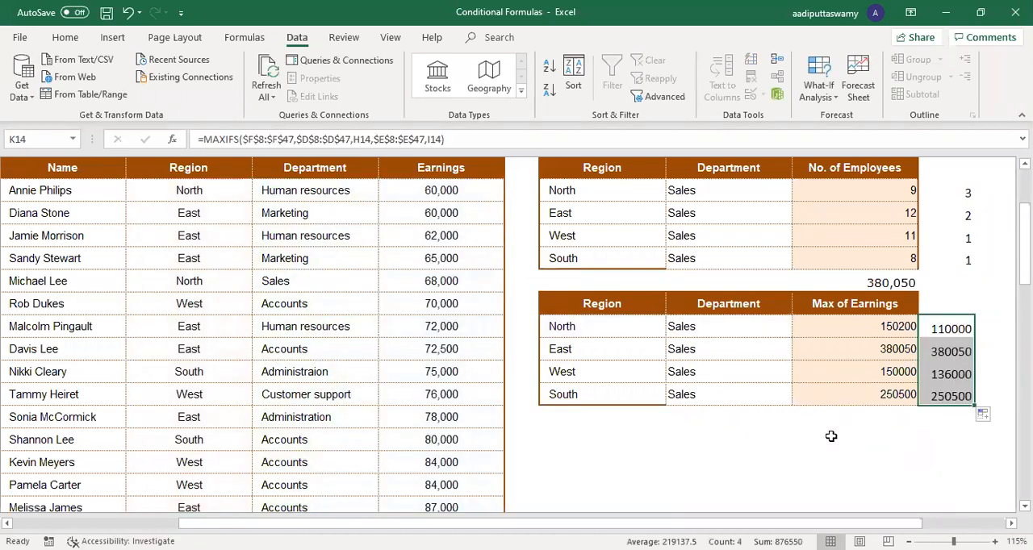
{"action": "left_click", "coordinate": [579, 326]}
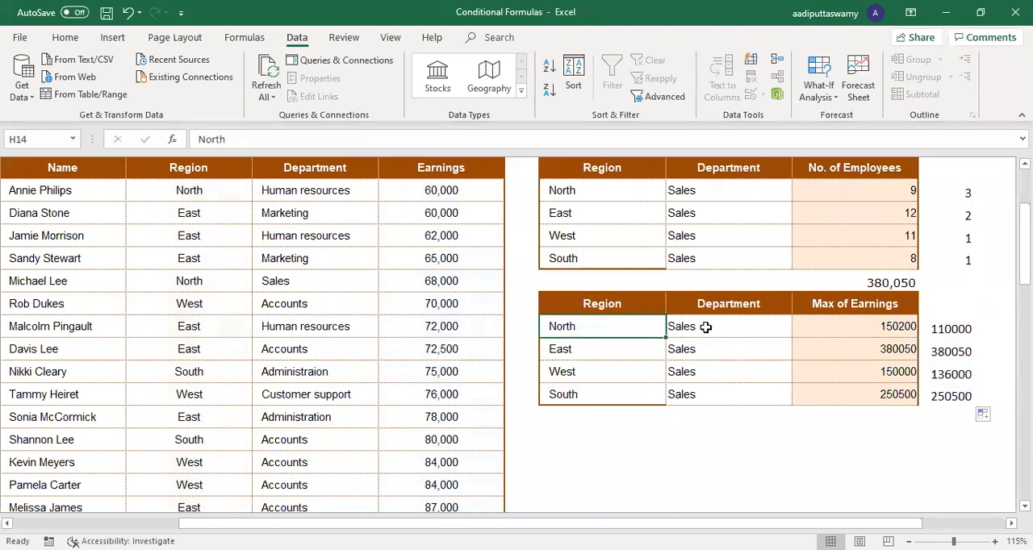
{"action": "left_click", "coordinate": [869, 331]}
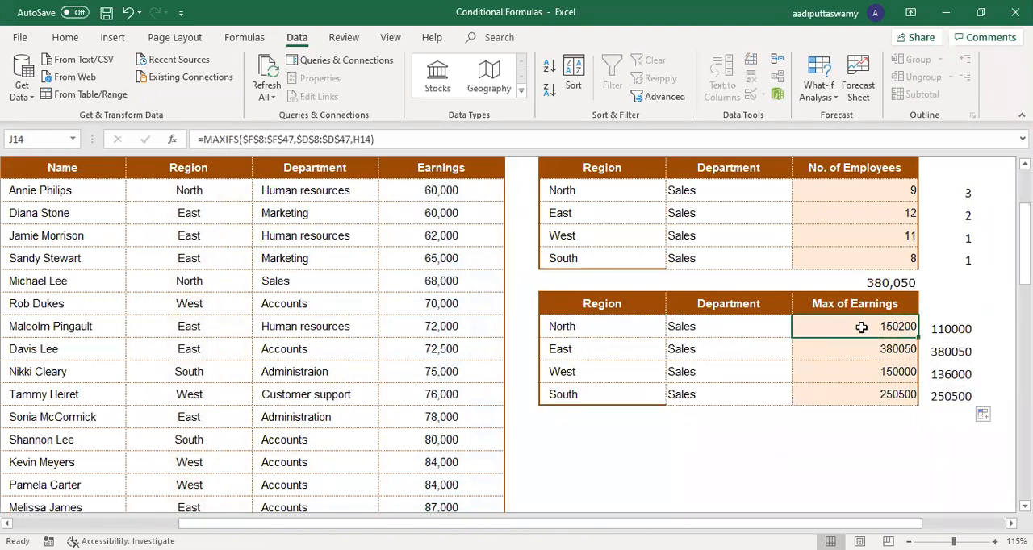
{"action": "left_click", "coordinate": [591, 323]}
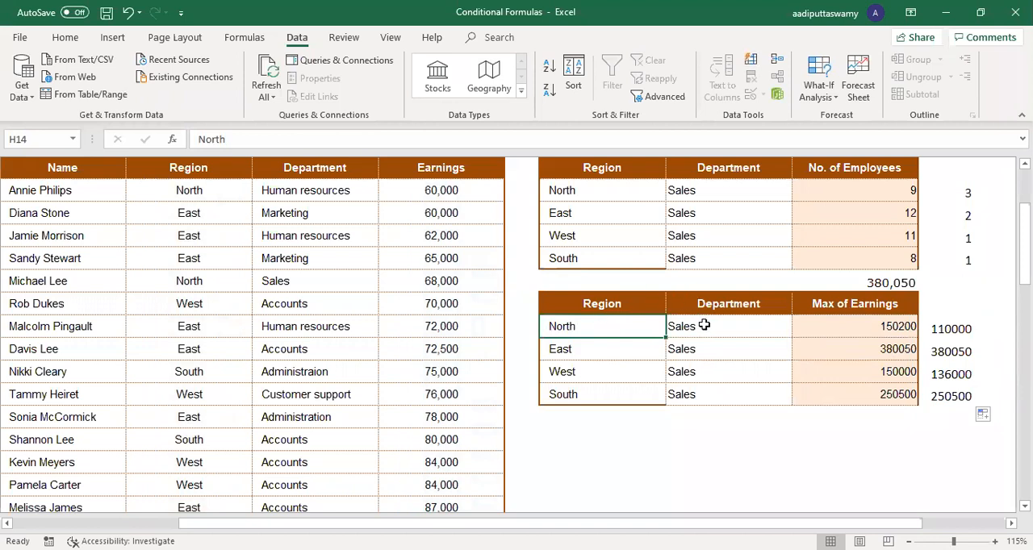
{"action": "left_click", "coordinate": [704, 326]}
{"action": "left_click", "coordinate": [972, 327]}
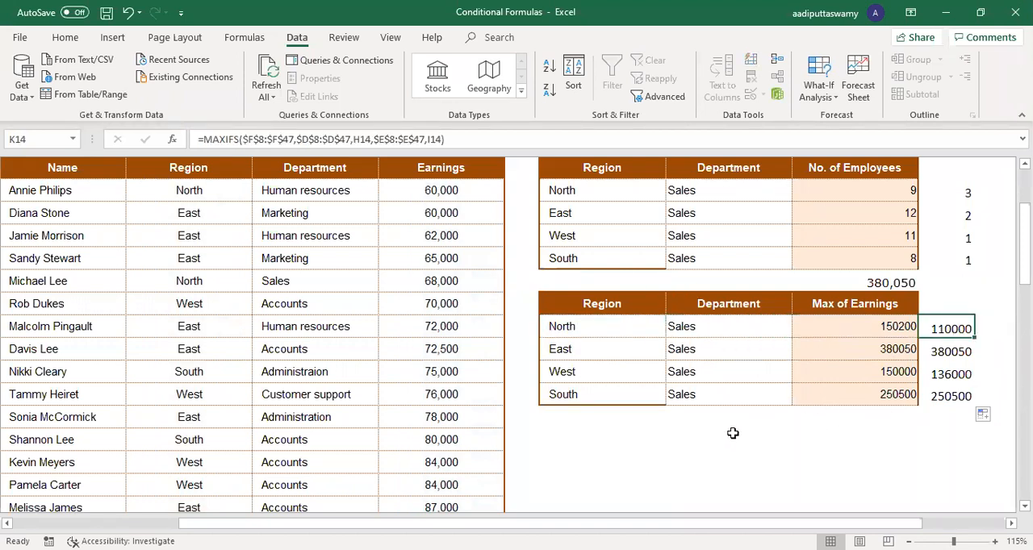
Step: Copy the Max of Earnings table with its extra results column, H13:K17, and paste it below at H20
{"action": "left_click_drag", "start_coordinate": [611, 301], "coordinate": [924, 395]}
{"action": "key", "text": "ctrl+c"}
{"action": "left_click", "coordinate": [614, 443]}
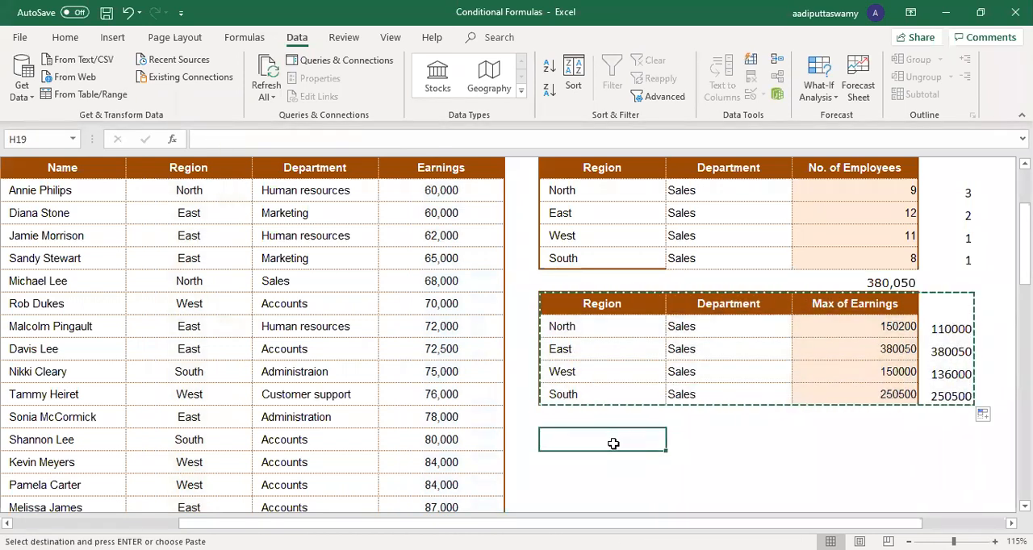
{"action": "left_click", "coordinate": [610, 463]}
{"action": "key", "text": "ctrl+v"}
{"action": "scroll", "coordinate": [813, 427], "scroll_direction": "down", "scroll_amount": 2}
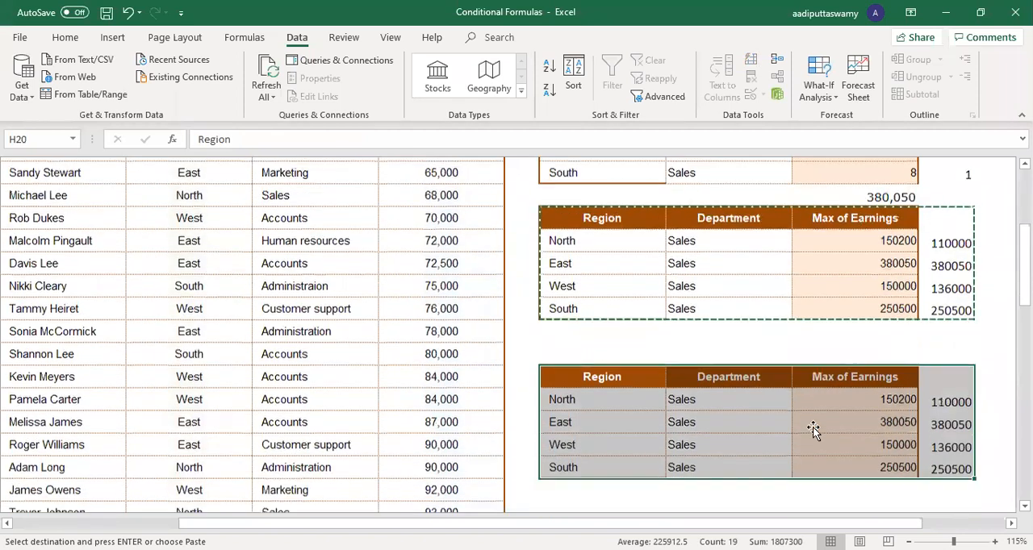
Step: Change the copied table's earnings heading to Min of Earnings and clear the copied results in J21:K24
{"action": "double_click", "coordinate": [835, 326]}
{"action": "left_click_drag", "start_coordinate": [835, 326], "coordinate": [783, 326]}
{"action": "type", "text": "Min"}
{"action": "key", "text": "Return"}
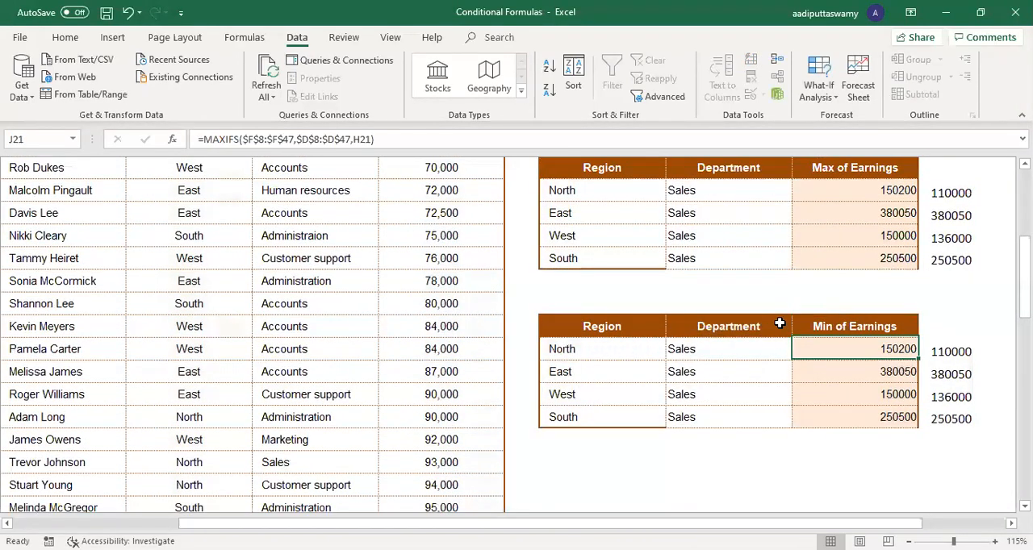
{"action": "left_click", "coordinate": [966, 421], "text": "shift"}
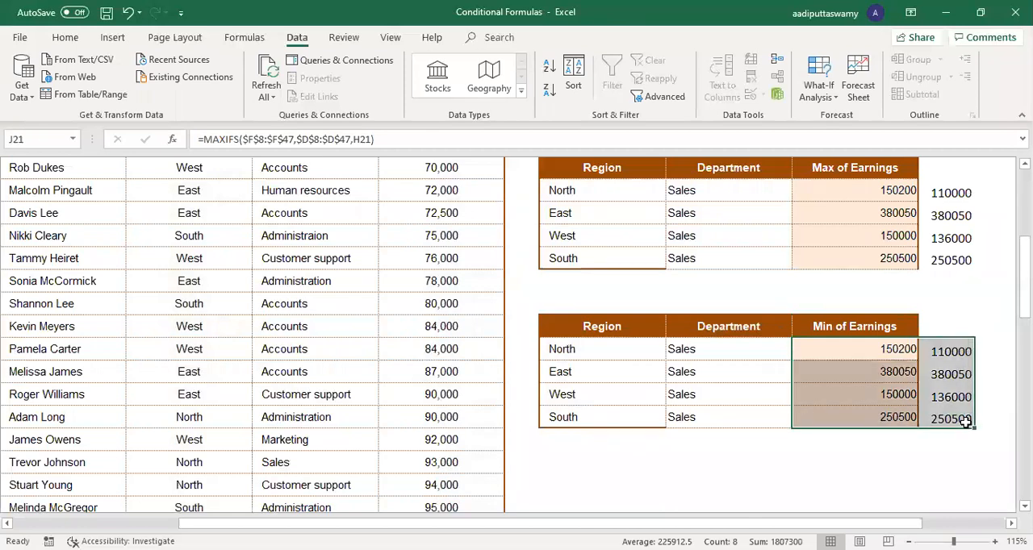
{"action": "key", "text": "Delete"}
Step: Start a MINIFS formula in J21 with the Earnings range $F$8:$F$47 as the min range
{"action": "type", "text": "="}
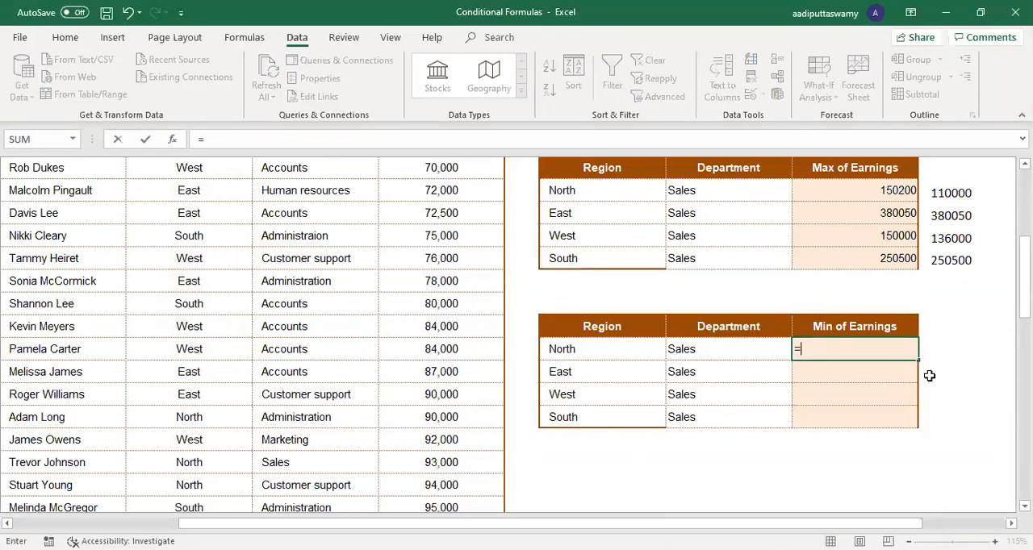
{"action": "type", "text": "min"}
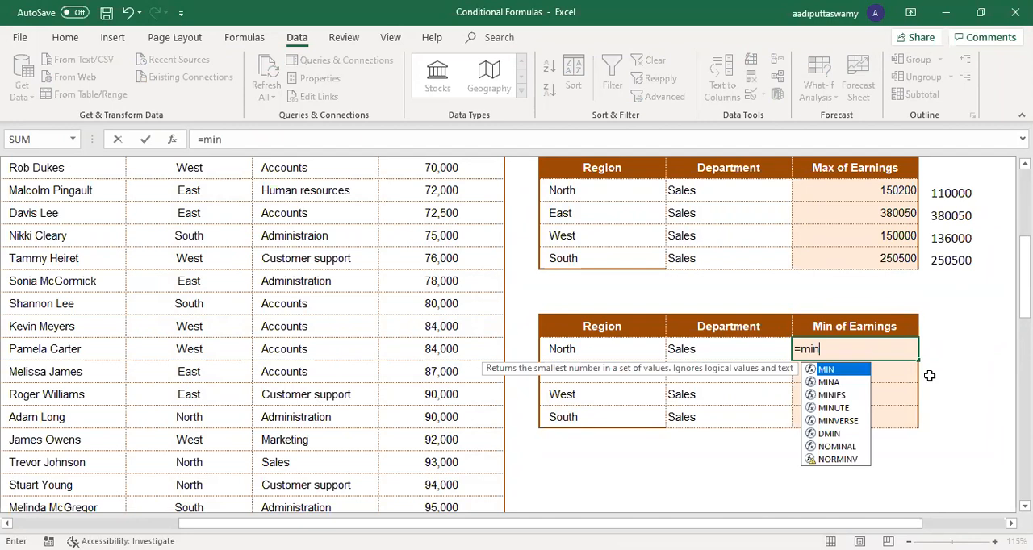
{"action": "key", "text": "Down"}
{"action": "key", "text": "Down"}
{"action": "key", "text": "Tab"}
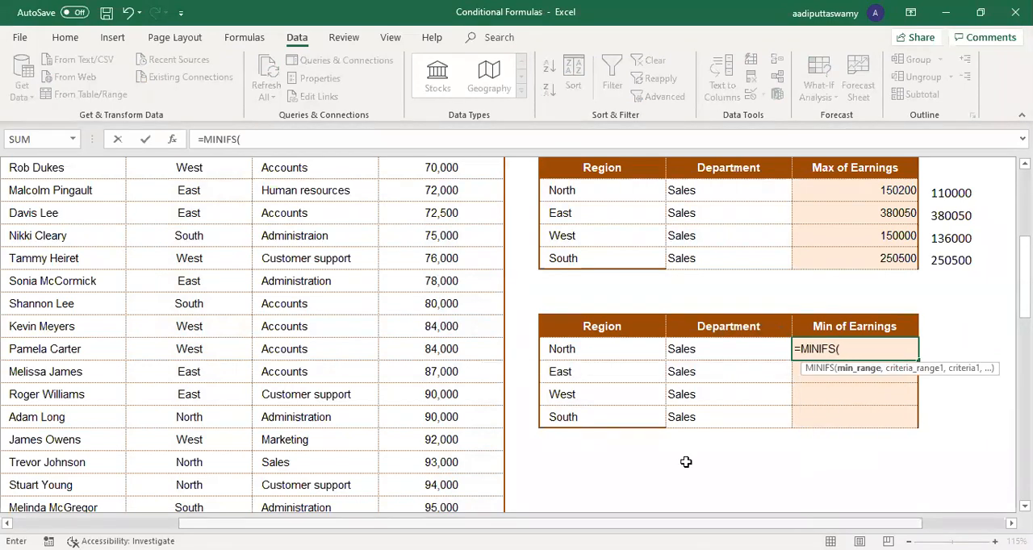
{"action": "left_click", "coordinate": [456, 331]}
{"action": "key", "text": "ctrl+Up"}
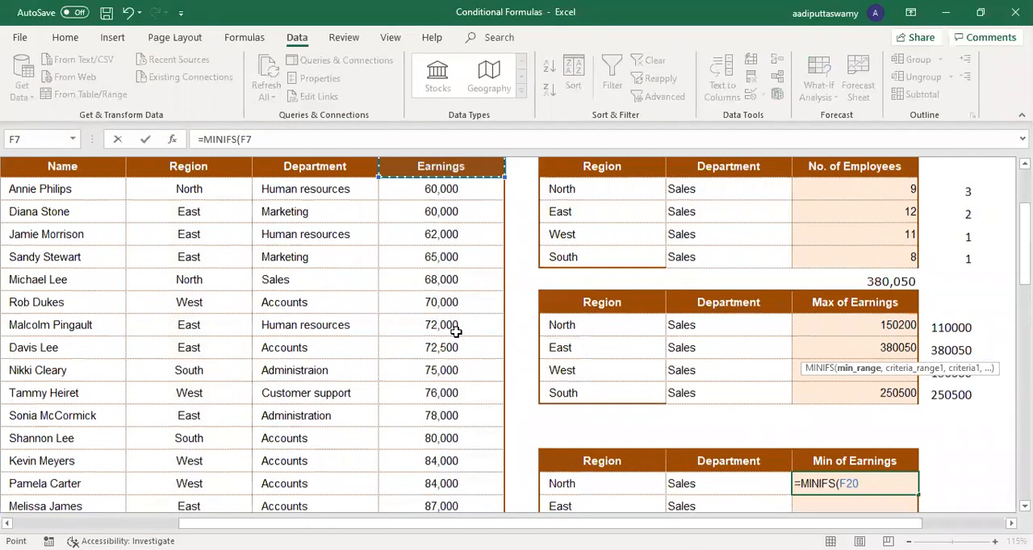
{"action": "key", "text": "Down"}
{"action": "key", "text": "ctrl+shift+Down"}
{"action": "key", "text": "F4"}
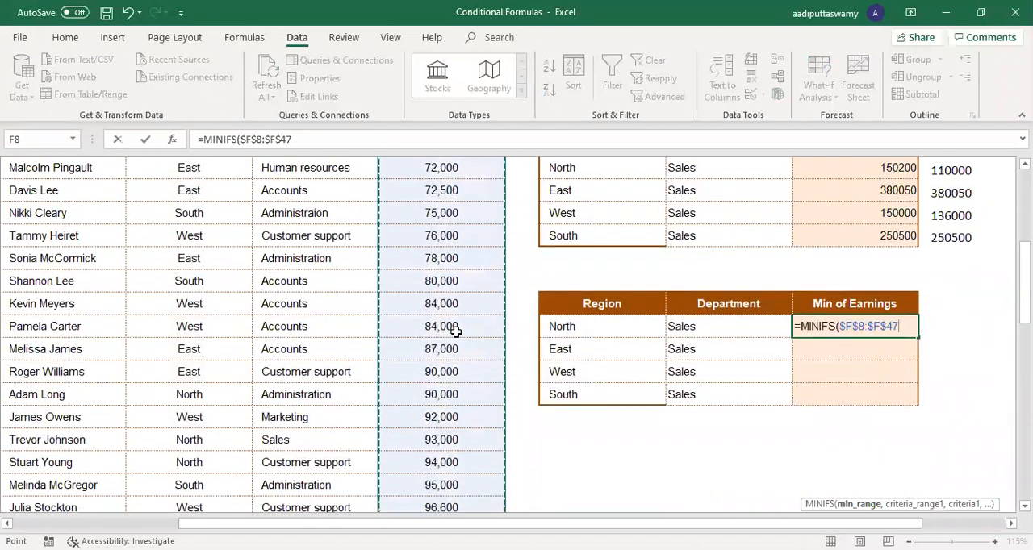
{"action": "type", "text": ","}
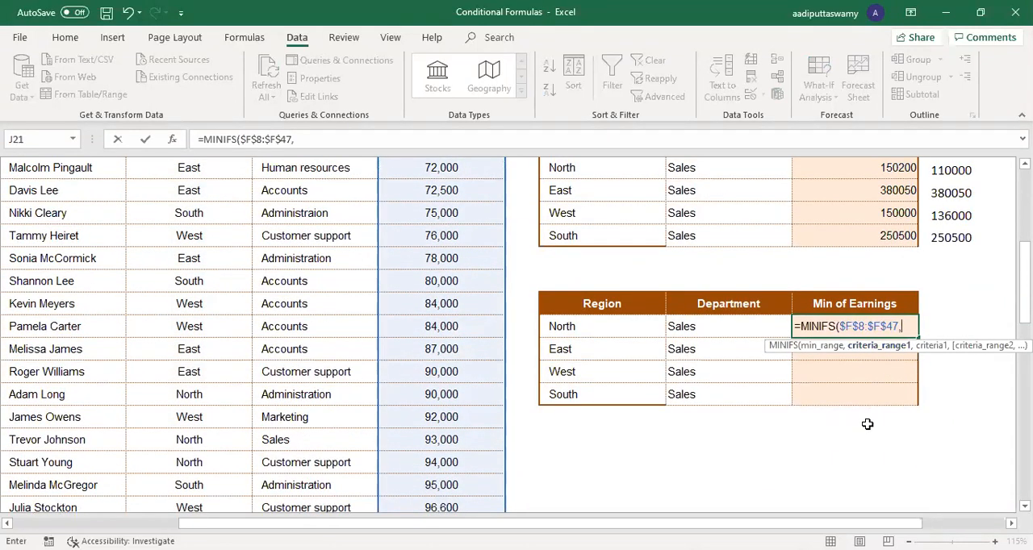
Step: Add the Region range $D$8:$D$47 with H21 as the first criterion of the J21 MINIFS formula
{"action": "left_click", "coordinate": [187, 296]}
{"action": "key", "text": "ctrl+Up"}
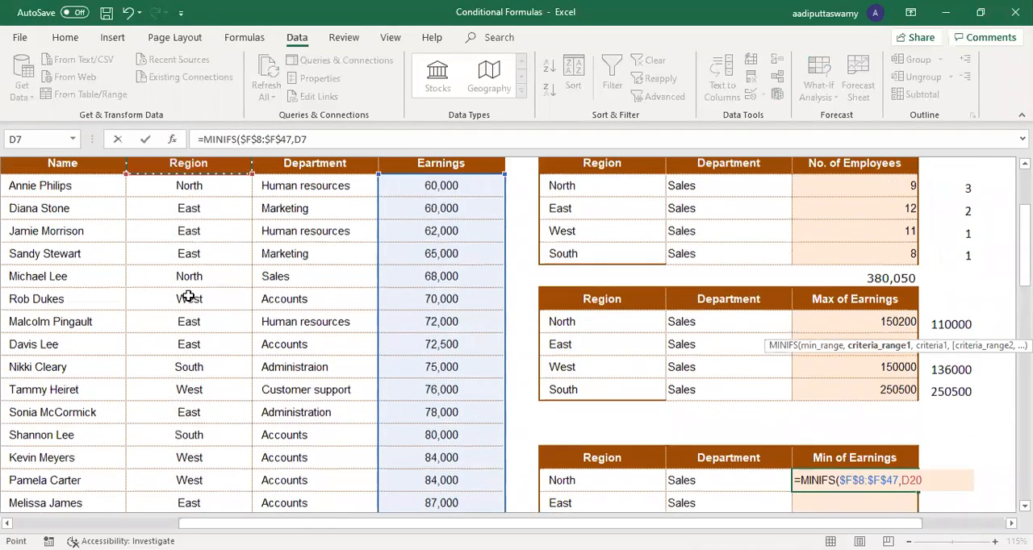
{"action": "key", "text": "Down"}
{"action": "key", "text": "ctrl+shift+Down"}
{"action": "key", "text": "F4"}
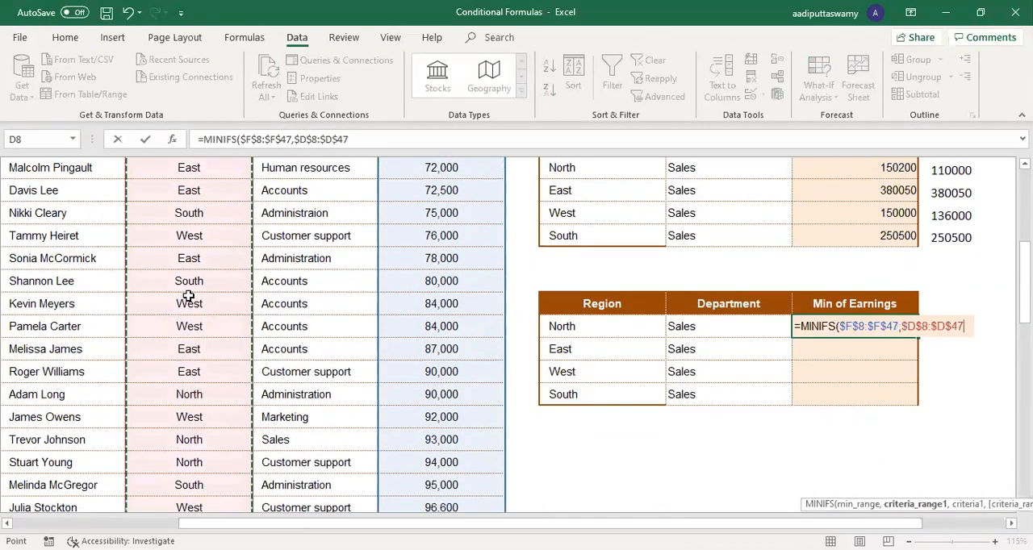
{"action": "type", "text": ","}
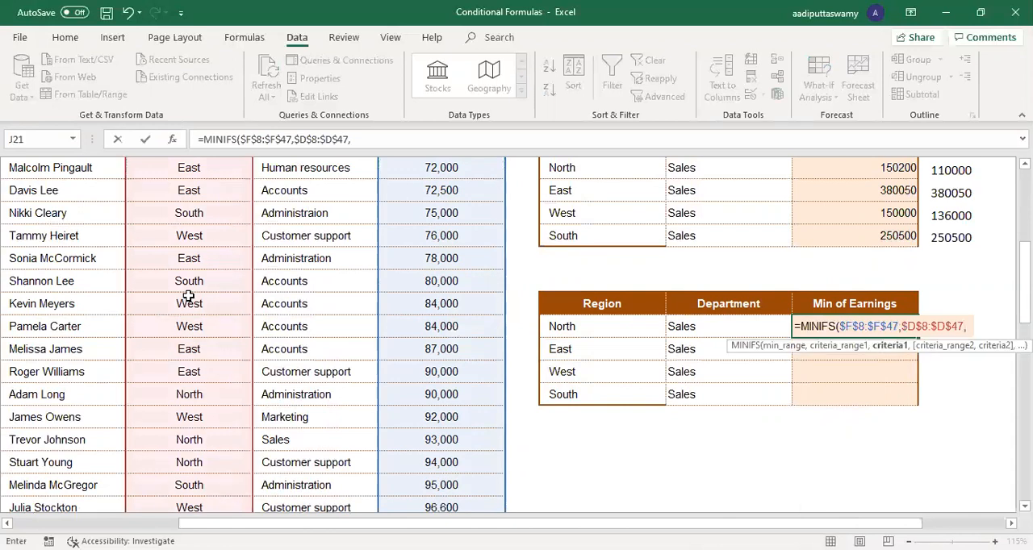
{"action": "left_click", "coordinate": [563, 328]}
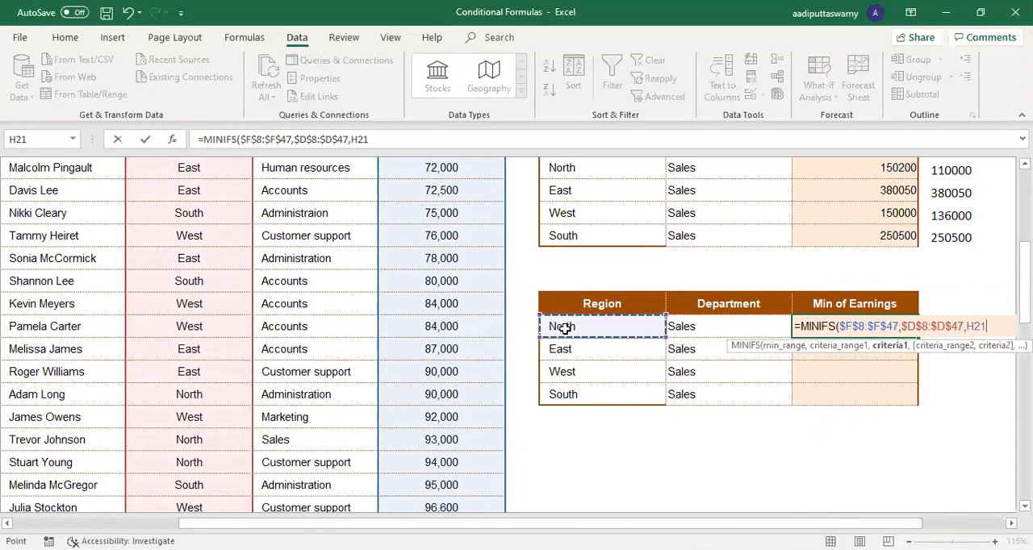
{"action": "type", "text": ","}
Step: Complete the J21 formula with the Department range $E$8:$E$47 and I21 as the second criterion
{"action": "left_click", "coordinate": [335, 232]}
{"action": "key", "text": "Up"}
{"action": "key", "text": "Up"}
{"action": "key", "text": "Up"}
{"action": "key", "text": "Up"}
{"action": "key", "text": "Up"}
{"action": "key", "text": "Up"}
{"action": "key", "text": "Up"}
{"action": "key", "text": "Up"}
{"action": "key", "text": "Up"}
{"action": "key", "text": "Up"}
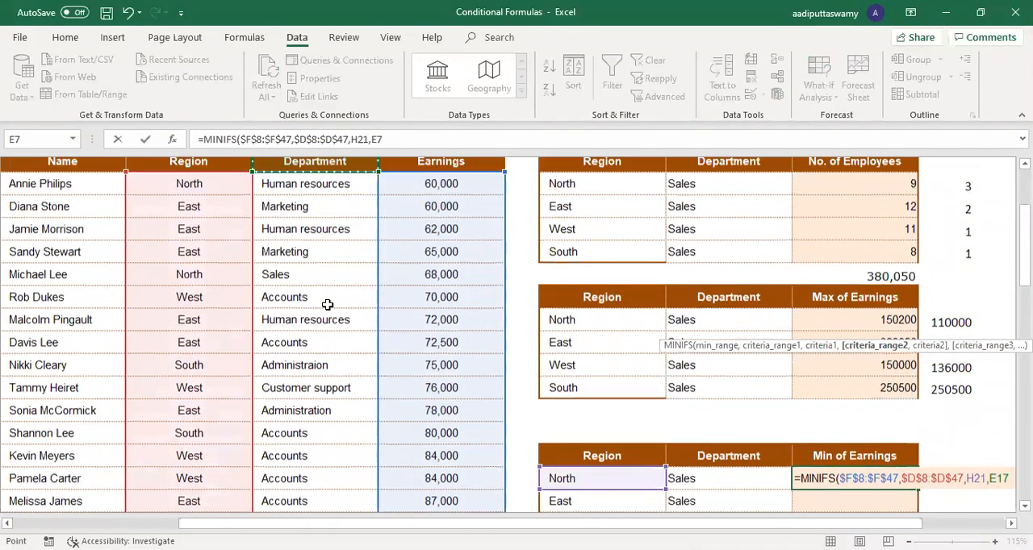
{"action": "key", "text": "Down"}
{"action": "key", "text": "ctrl+shift+Down"}
{"action": "key", "text": "F4"}
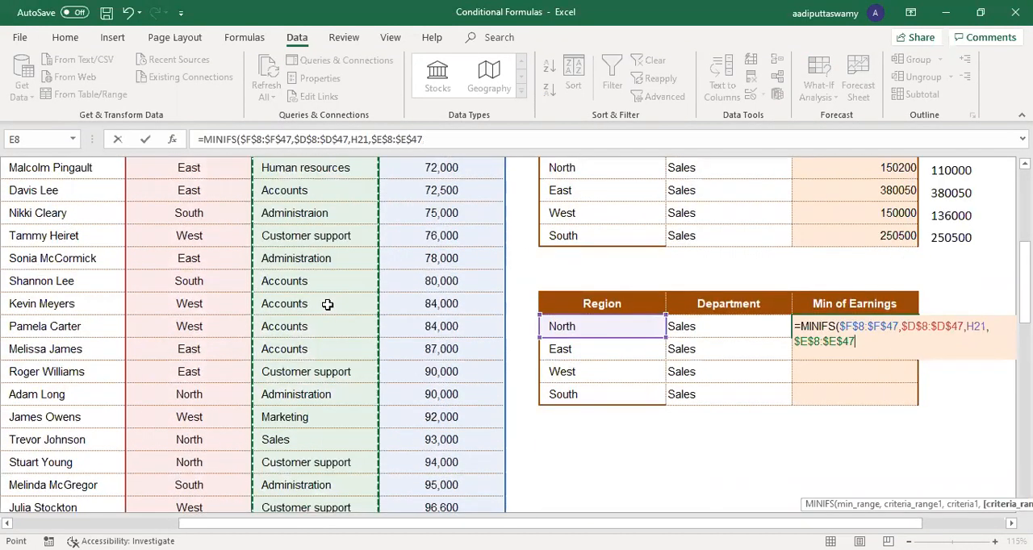
{"action": "type", "text": ","}
{"action": "left_click", "coordinate": [733, 318]}
{"action": "key", "text": "Return"}
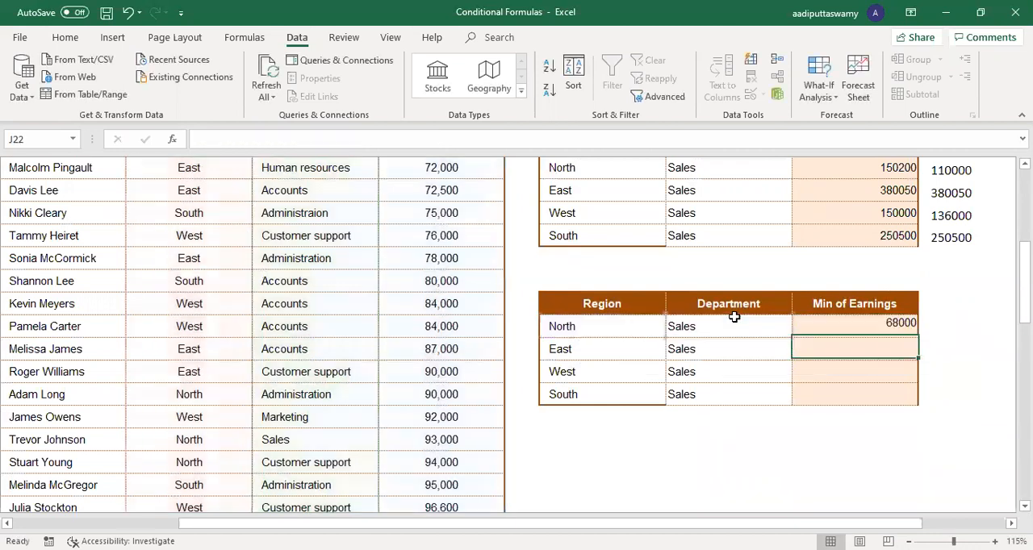
Step: Fill the J21 MINIFS formula down through J24 for the remaining regions
{"action": "key", "text": "Up"}
{"action": "left_click_drag", "start_coordinate": [921, 339], "coordinate": [926, 408]}
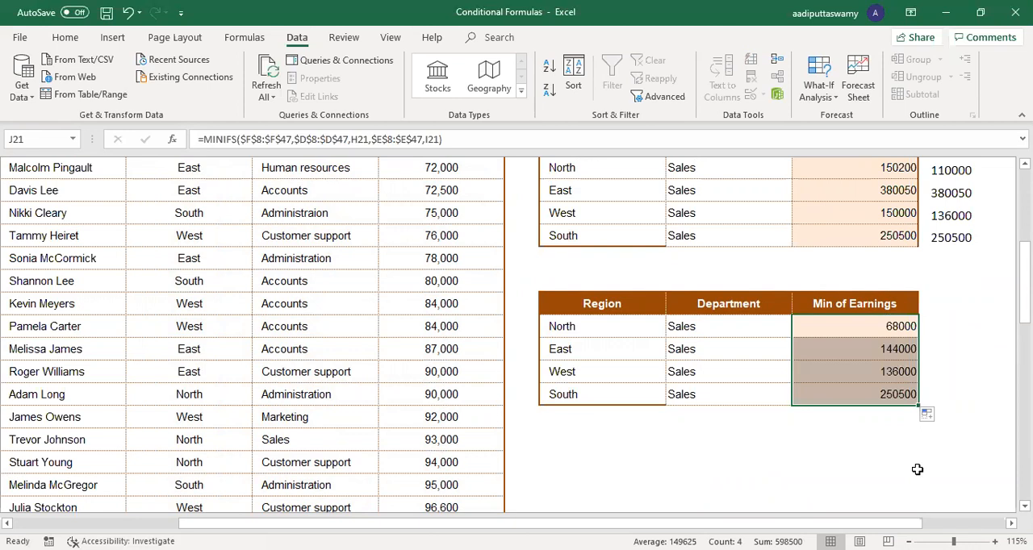
{"action": "scroll", "coordinate": [917, 469], "scroll_direction": "up", "scroll_amount": 5}
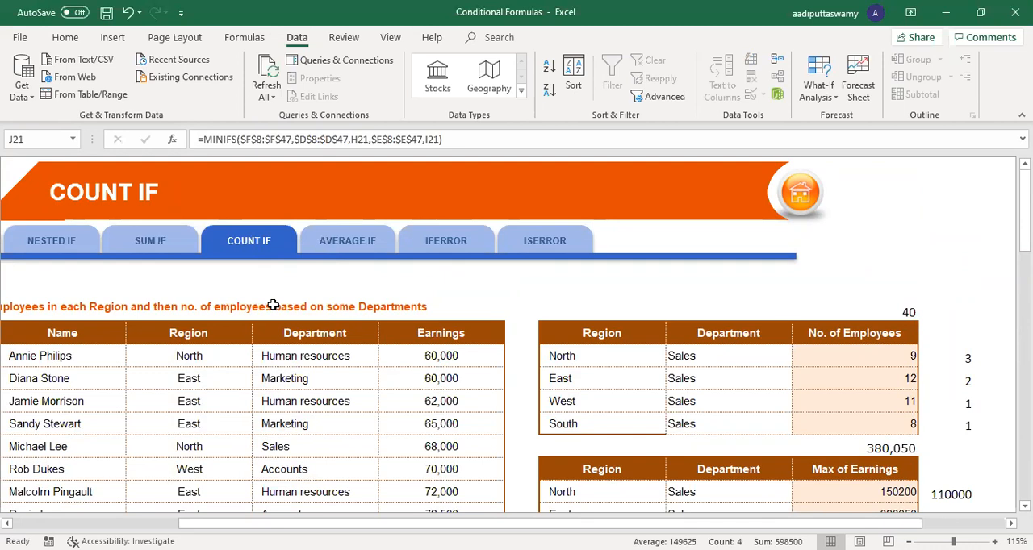
Step: Open the IFERROR sheet of the workbook and unfreeze its panes
{"action": "left_click", "coordinate": [460, 246]}
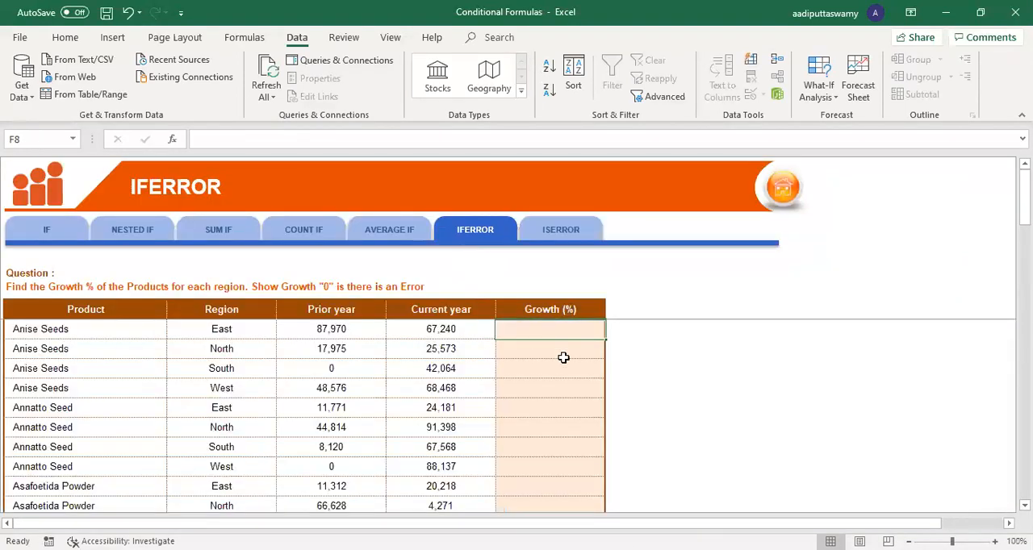
{"action": "key", "text": "alt+w"}
{"action": "key", "text": "f"}
{"action": "key", "text": "f"}
{"action": "scroll", "coordinate": [586, 387], "scroll_direction": "up", "scroll_amount": 4}
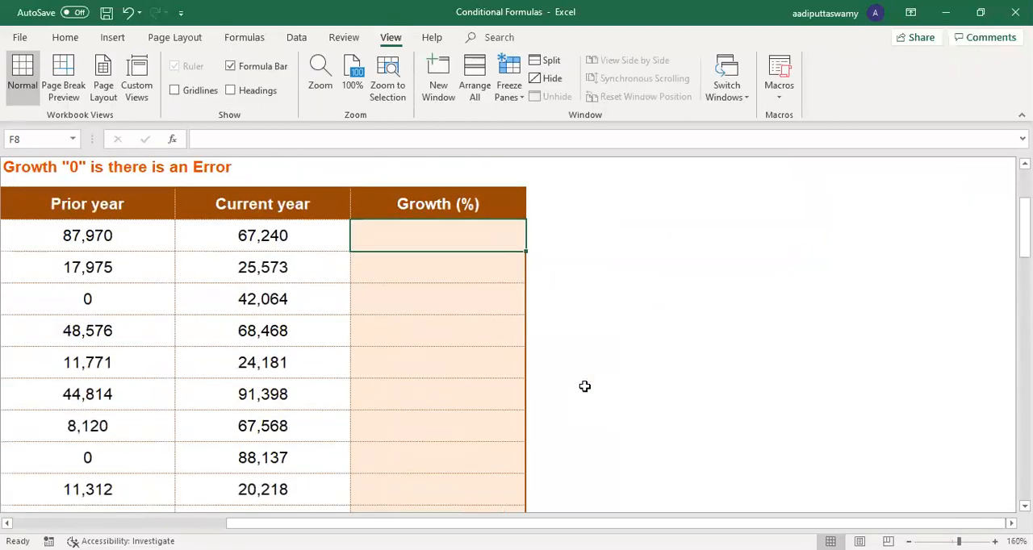
{"action": "scroll", "coordinate": [796, 417], "scroll_direction": "left", "scroll_amount": 3}
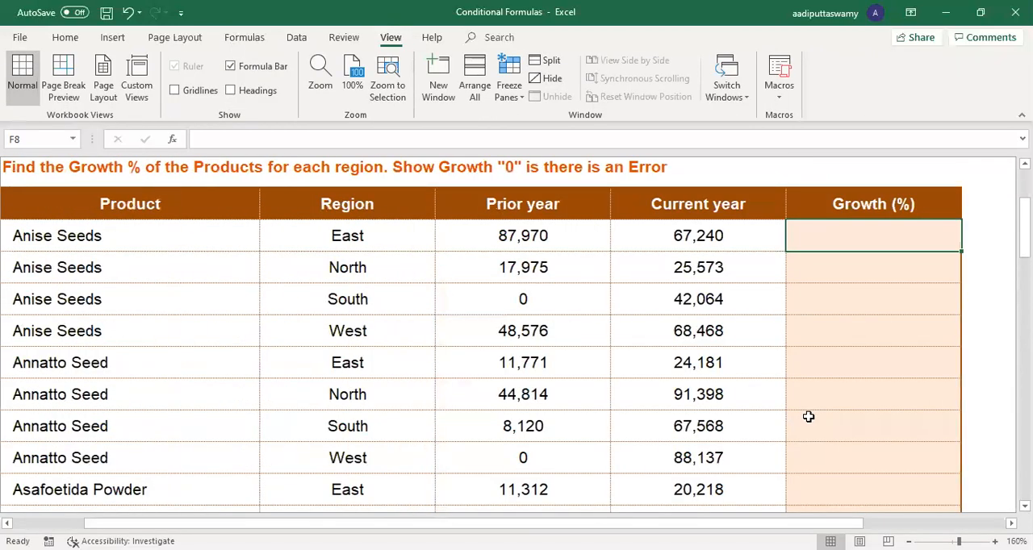
{"action": "scroll", "coordinate": [808, 416], "scroll_direction": "down", "scroll_amount": 1}
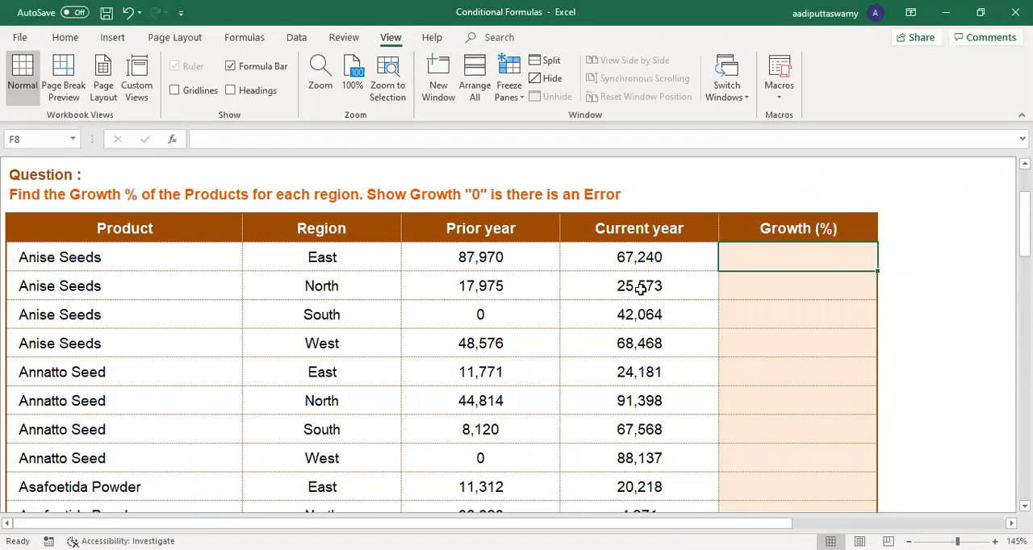
Step: Enter =E8/D8 as the first Growth (%) formula in F8 and fill it down through F15
{"action": "type", "text": "="}
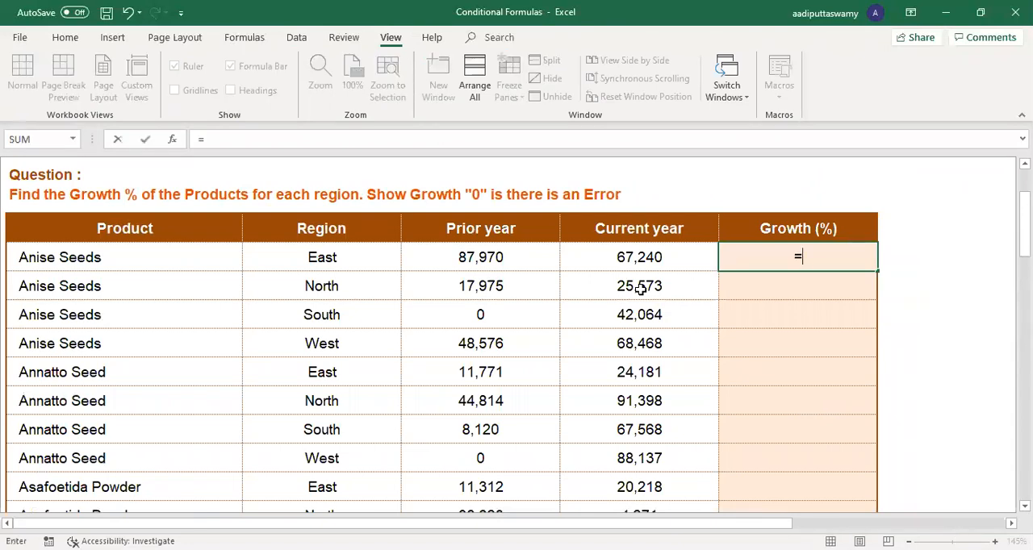
{"action": "left_click", "coordinate": [532, 258]}
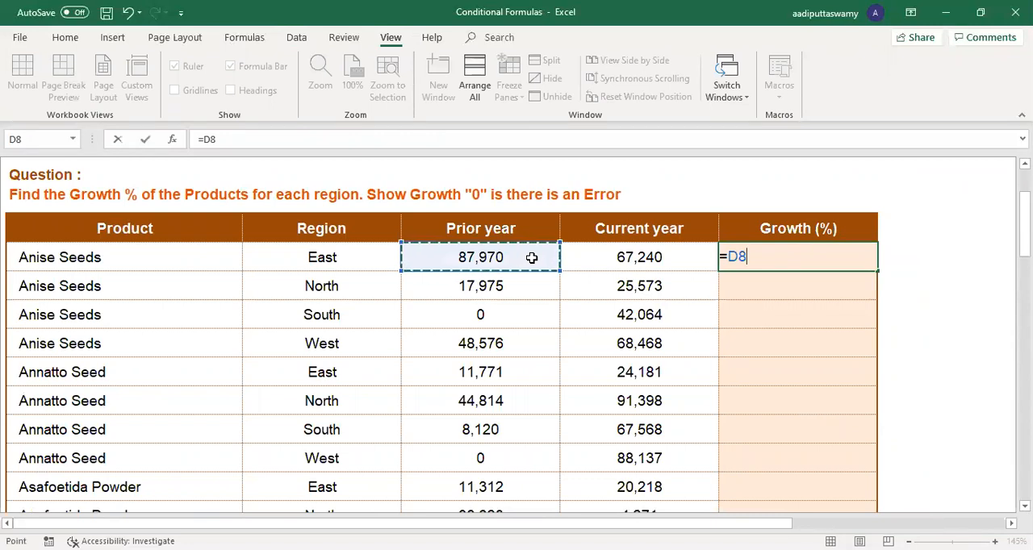
{"action": "left_click", "coordinate": [583, 261]}
{"action": "type", "text": "/"}
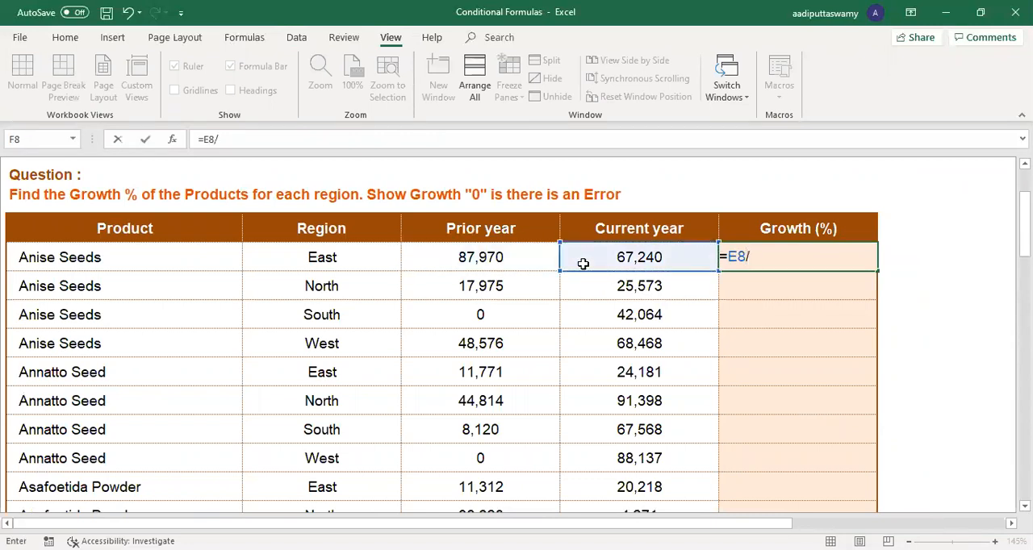
{"action": "left_click", "coordinate": [509, 257]}
{"action": "key", "text": "Return"}
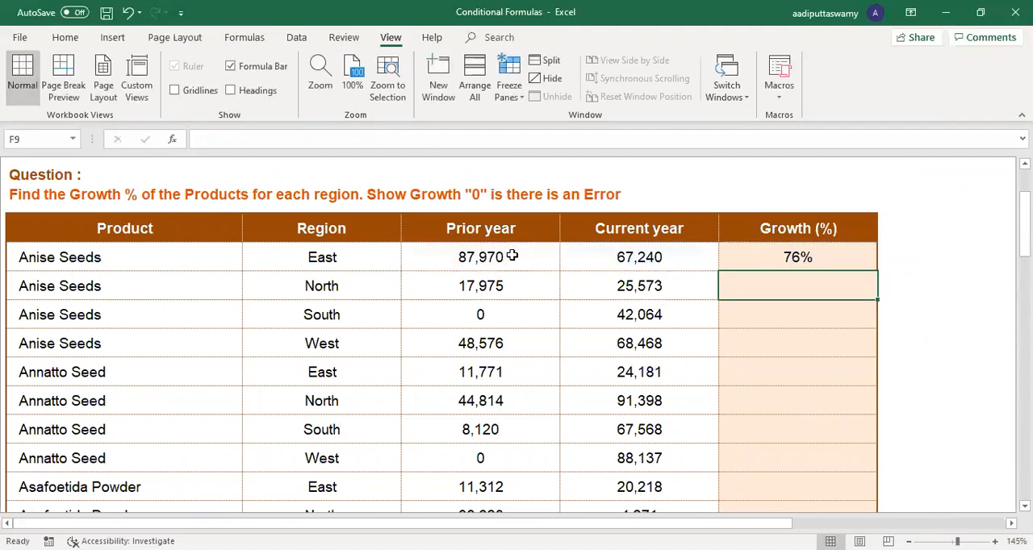
{"action": "left_click", "coordinate": [799, 263]}
{"action": "left_click_drag", "start_coordinate": [877, 271], "coordinate": [884, 481]}
Step: Examine the division error in F10 against the Prior year and Current year values of the Anise Seeds South row
{"action": "left_click_drag", "start_coordinate": [523, 312], "coordinate": [801, 313]}
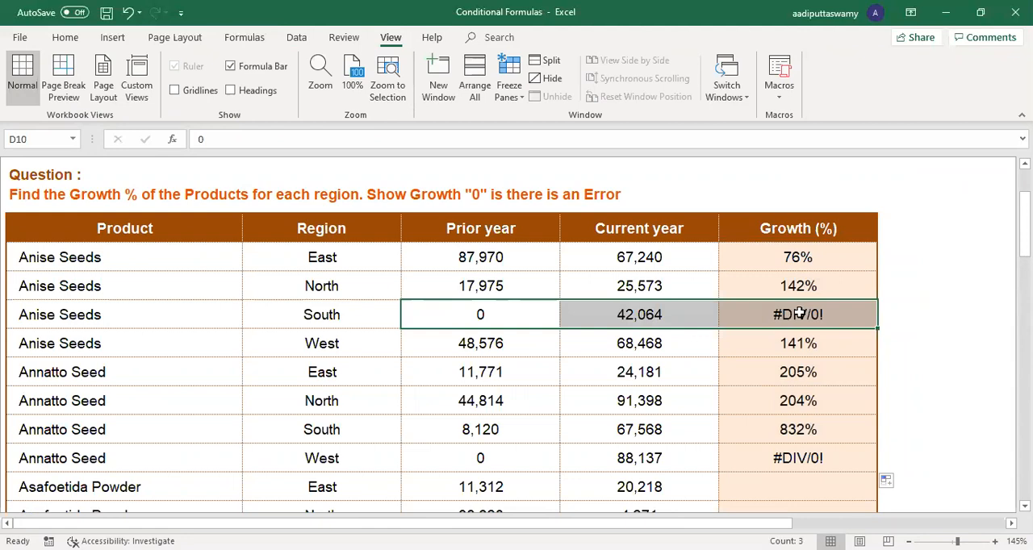
{"action": "left_click", "coordinate": [797, 314]}
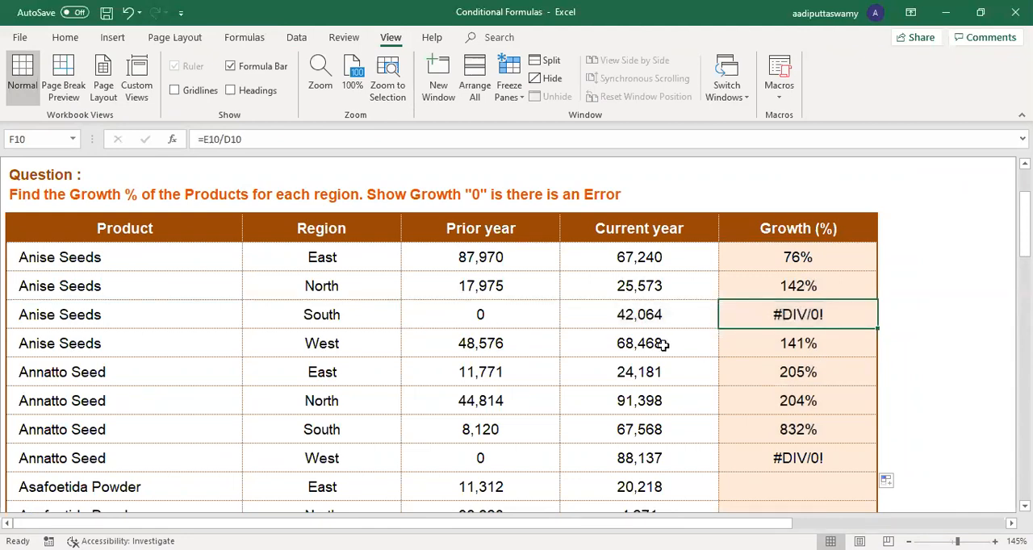
{"action": "left_click", "coordinate": [499, 315]}
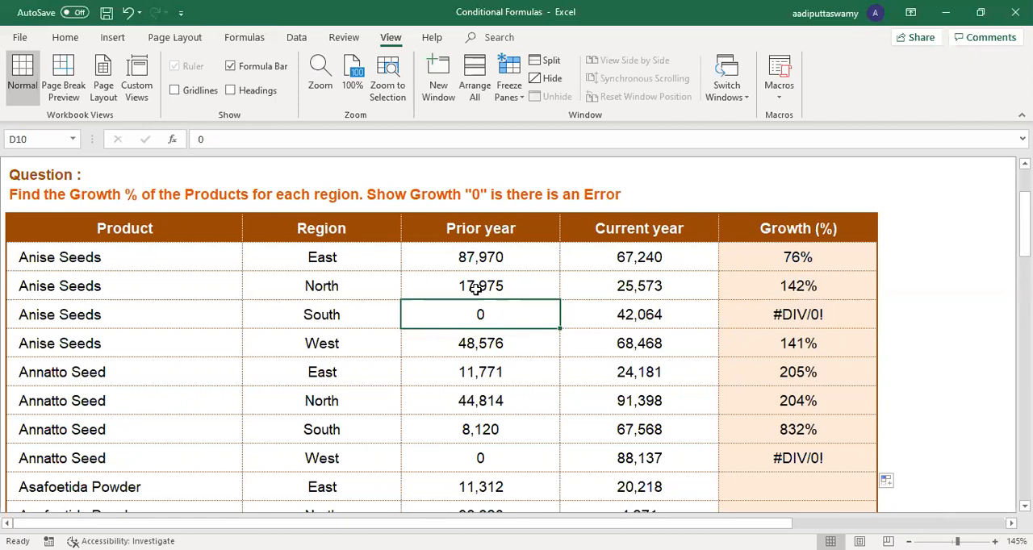
{"action": "left_click_drag", "start_coordinate": [489, 231], "coordinate": [495, 401]}
{"action": "left_click_drag", "start_coordinate": [622, 234], "coordinate": [642, 388]}
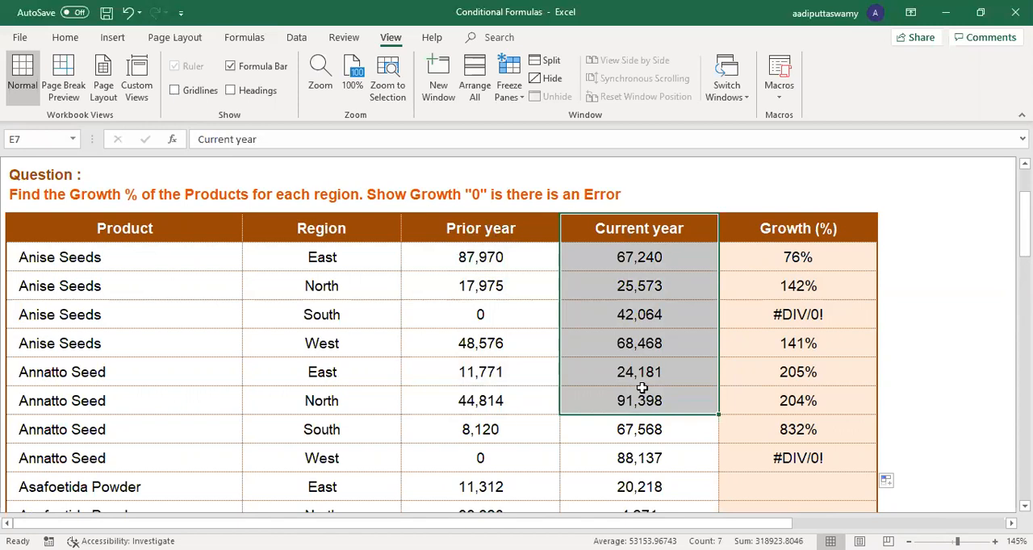
{"action": "left_click", "coordinate": [534, 323]}
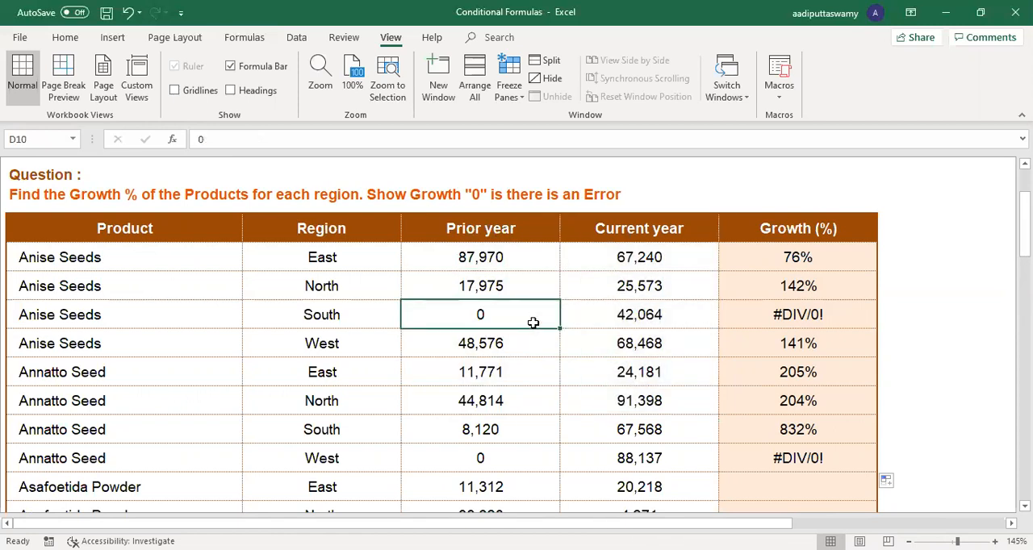
Step: Overwrite the growth formula in F10 with 0 and set the South row's prior year value in D10 to 567
{"action": "left_click", "coordinate": [811, 326]}
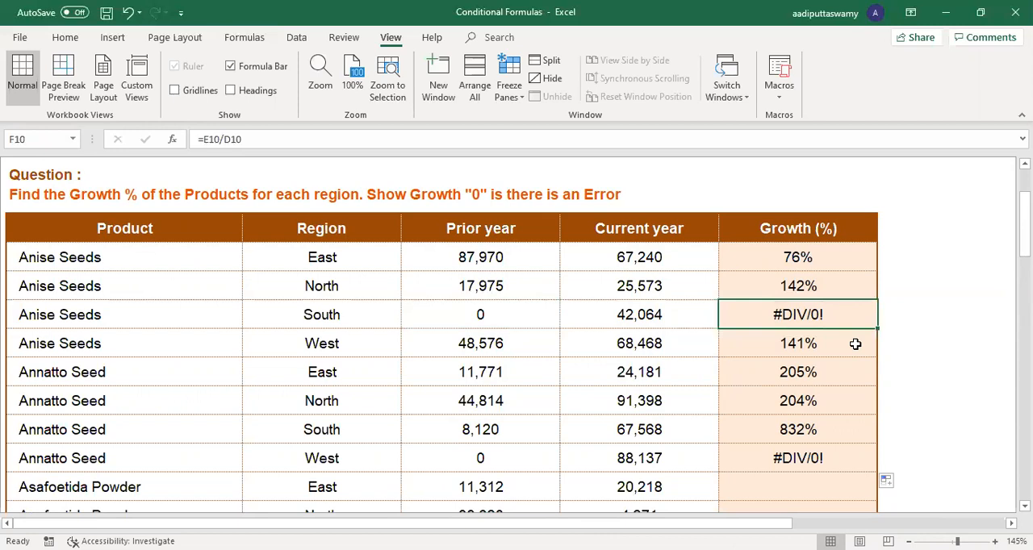
{"action": "type", "text": "0"}
{"action": "key", "text": "Return"}
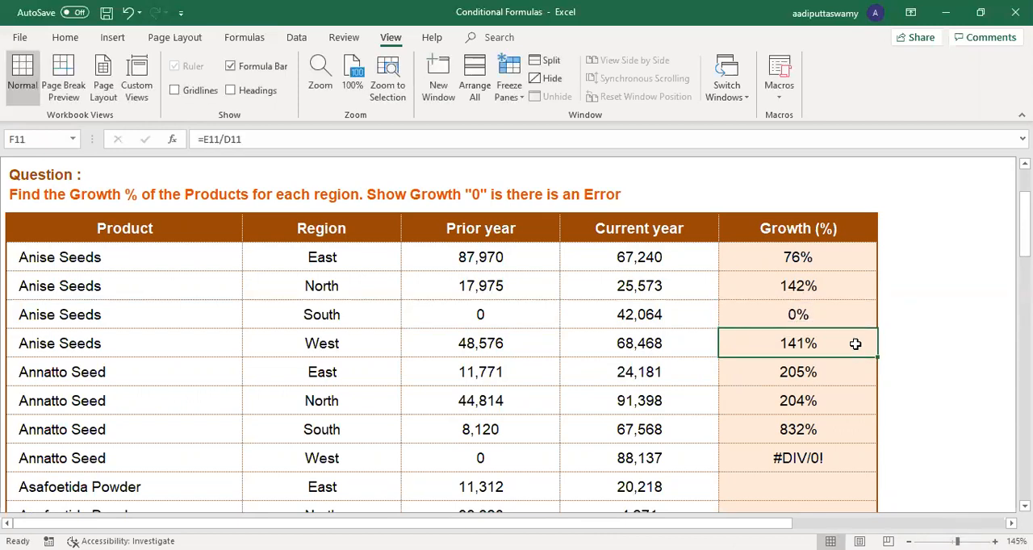
{"action": "left_click", "coordinate": [834, 303]}
{"action": "left_click", "coordinate": [518, 319]}
{"action": "type", "text": "567"}
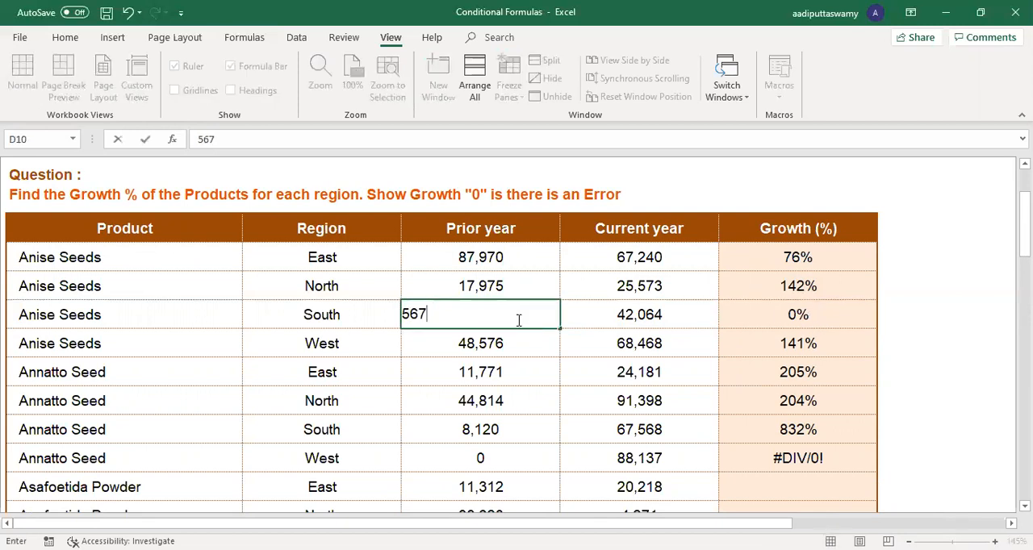
{"action": "key", "text": "Return"}
Step: Refill the F8 growth formula down through F15 and set the prior year value in D10 to 0
{"action": "left_click", "coordinate": [827, 316]}
{"action": "left_click", "coordinate": [842, 260]}
{"action": "left_click_drag", "start_coordinate": [878, 272], "coordinate": [873, 465]}
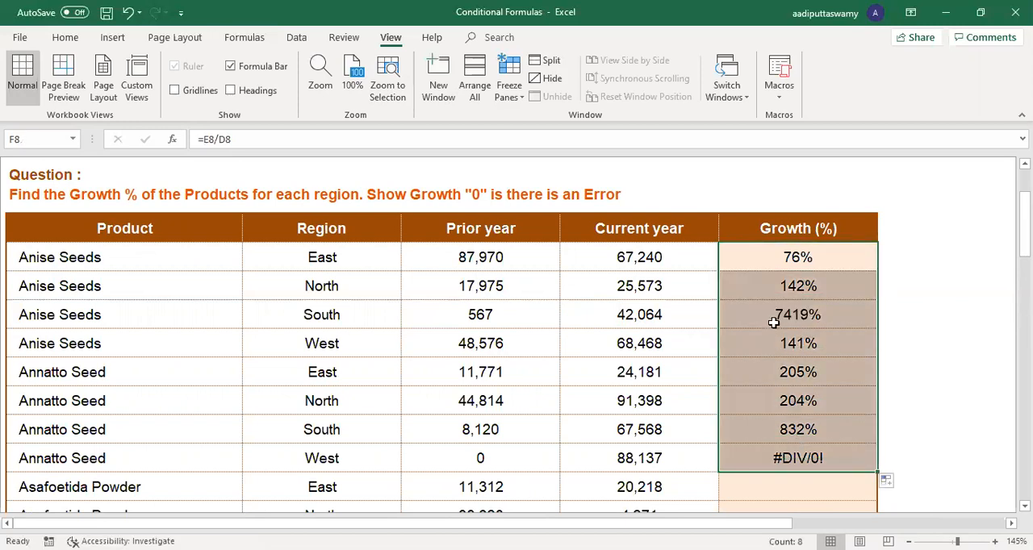
{"action": "left_click", "coordinate": [512, 318]}
{"action": "type", "text": "0"}
{"action": "key", "text": "Return"}
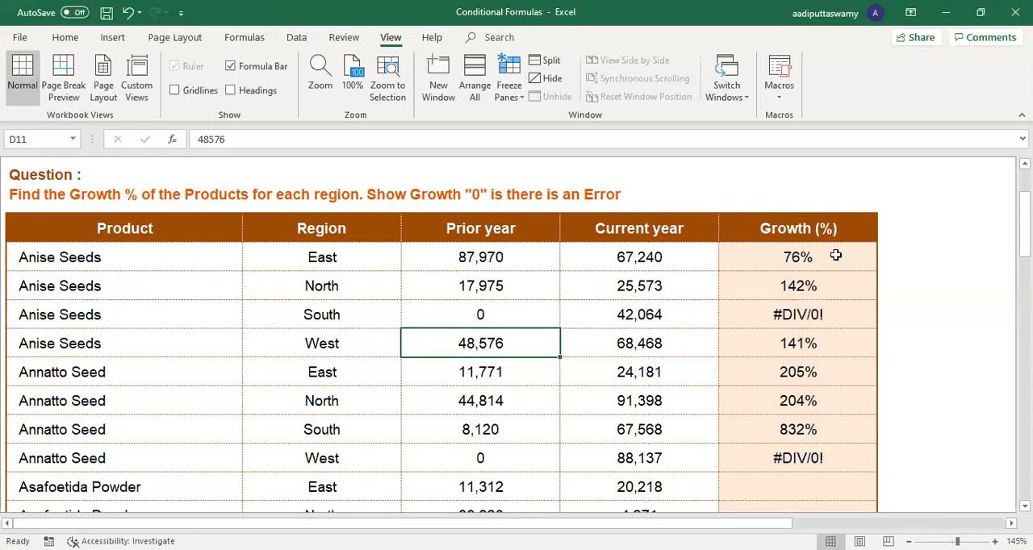
Step: Replace the F8 growth formula with an IFERROR formula that takes E8/D8 as its value
{"action": "double_click", "coordinate": [836, 255]}
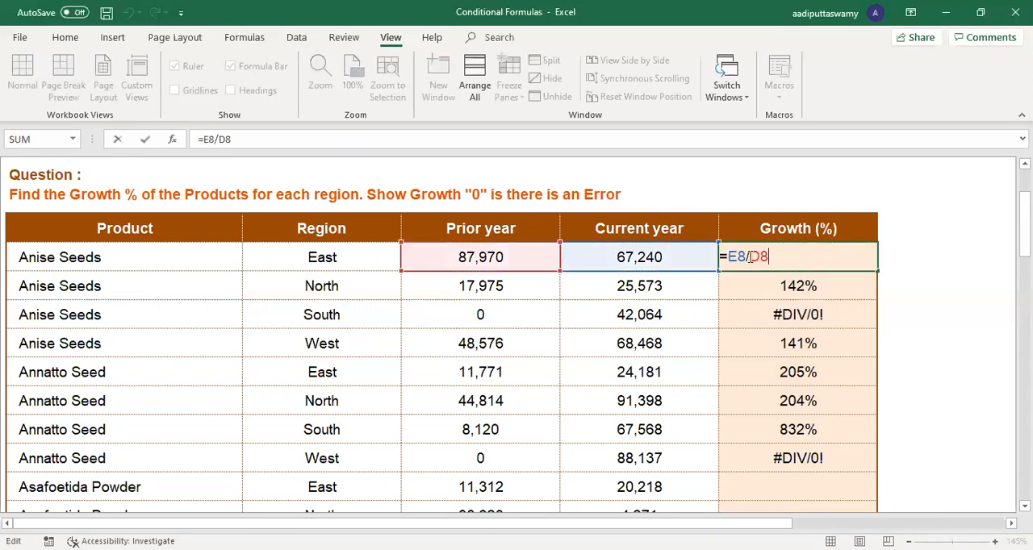
{"action": "key", "text": "shift+Left"}
{"action": "key", "text": "shift+Left"}
{"action": "key", "text": "shift+Left"}
{"action": "key", "text": "shift+Left"}
{"action": "key", "text": "shift+Left"}
{"action": "key", "text": "BackSpace"}
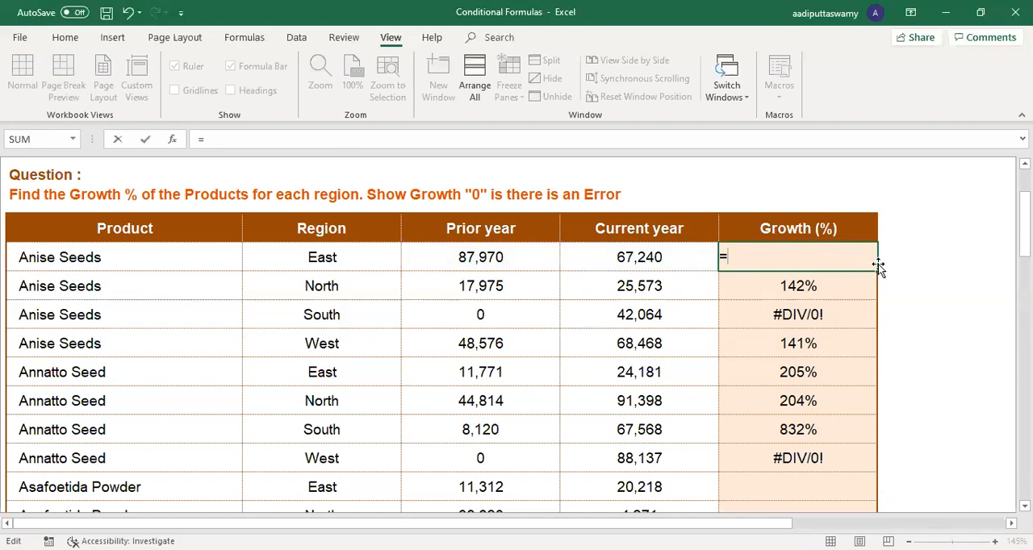
{"action": "type", "text": "IFERROR(E8/D8"}
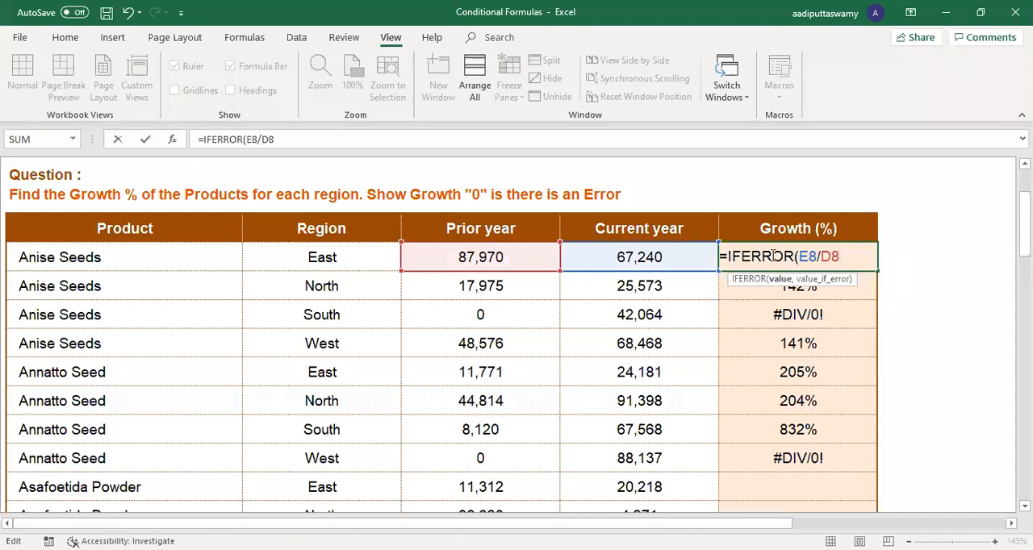
Step: Complete the F8 IFERROR formula with 0 as the value if error and fill it down through F15
{"action": "left_click_drag", "start_coordinate": [797, 257], "coordinate": [865, 259]}
{"action": "left_click", "coordinate": [861, 258]}
{"action": "type", "text": ",0)"}
{"action": "key", "text": "Return"}
{"action": "left_click", "coordinate": [859, 257]}
{"action": "left_click_drag", "start_coordinate": [877, 271], "coordinate": [872, 474]}
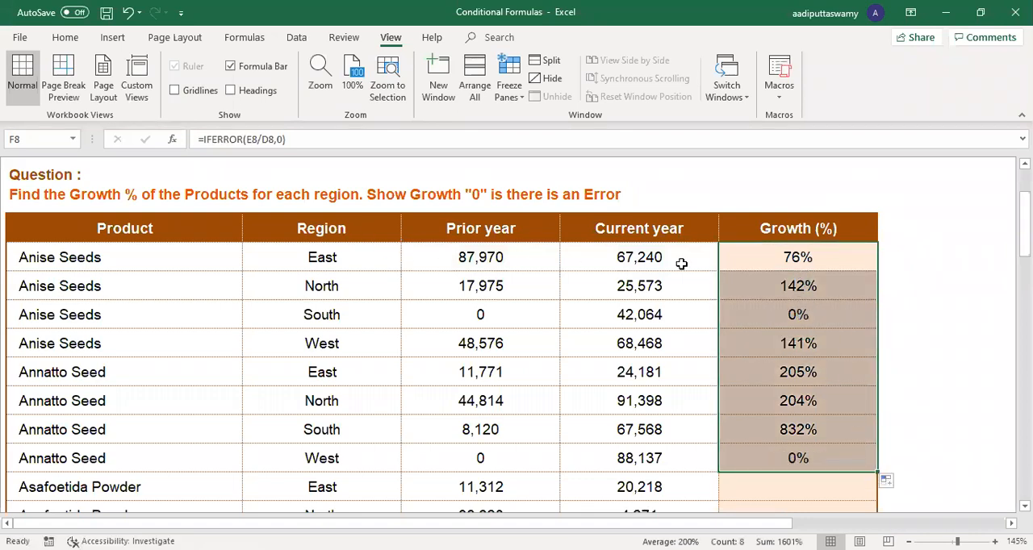
Step: Examine the value and value_if_error arguments of the IFERROR formula in F10
{"action": "left_click", "coordinate": [799, 315]}
{"action": "double_click", "coordinate": [815, 317]}
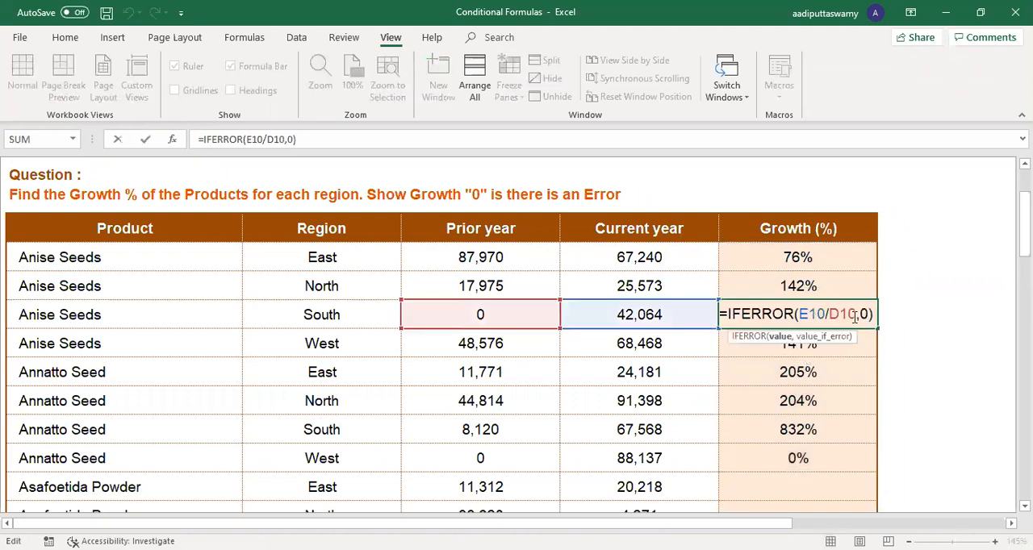
{"action": "key", "text": "Right"}
{"action": "key", "text": "Right"}
{"action": "key", "text": "Right"}
{"action": "key", "text": "Right"}
{"action": "key", "text": "Right"}
{"action": "key", "text": "Right"}
{"action": "key", "text": "Right"}
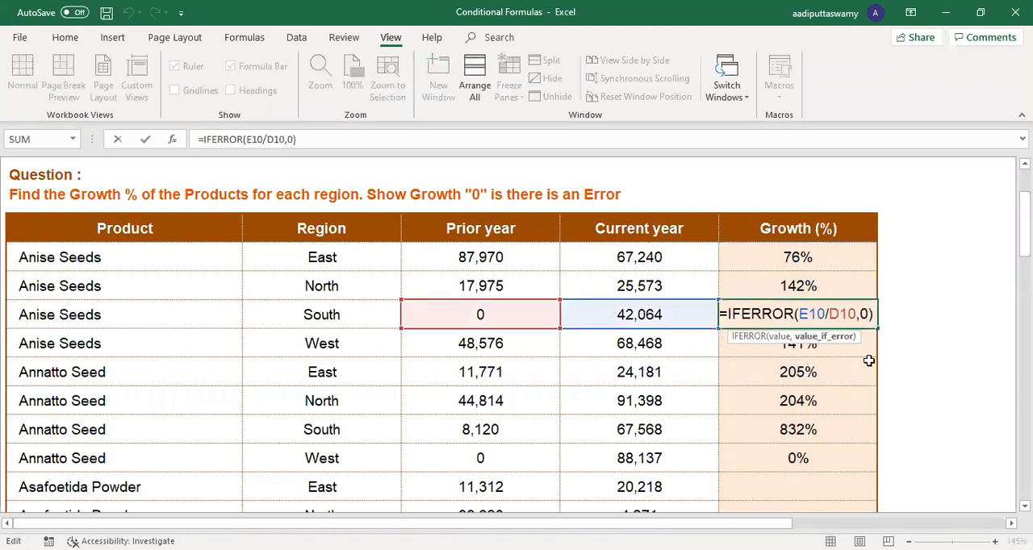
Step: Change the value if error in the F8 IFERROR formula to "Invalid"
{"action": "left_click", "coordinate": [833, 264]}
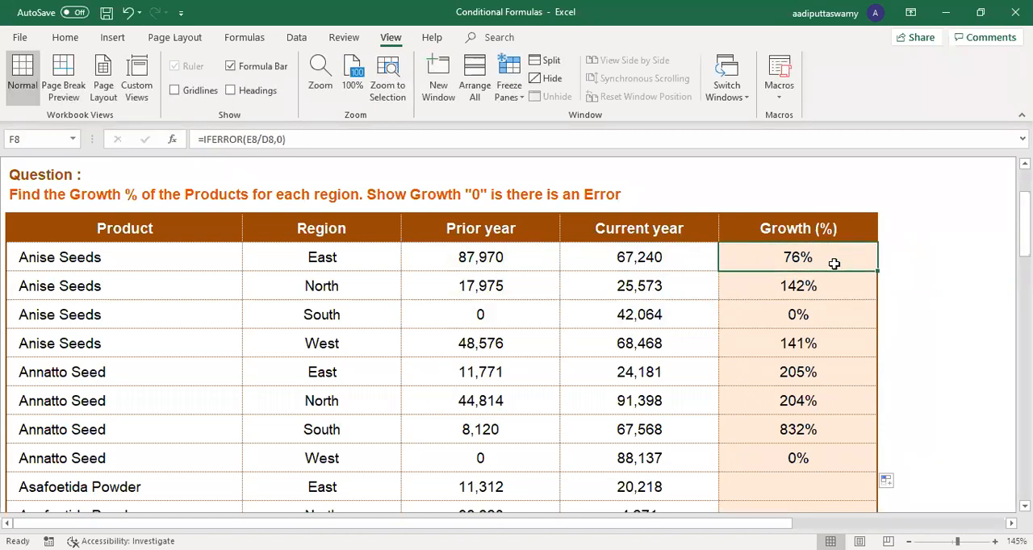
{"action": "double_click", "coordinate": [833, 264]}
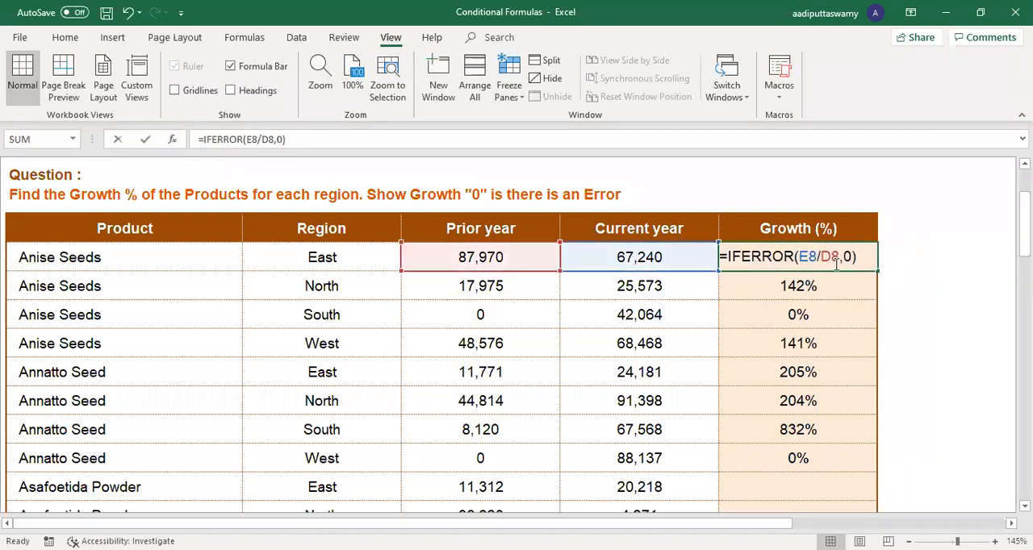
{"action": "key", "text": "BackSpace"}
{"action": "type", "text": "\"Inv"}
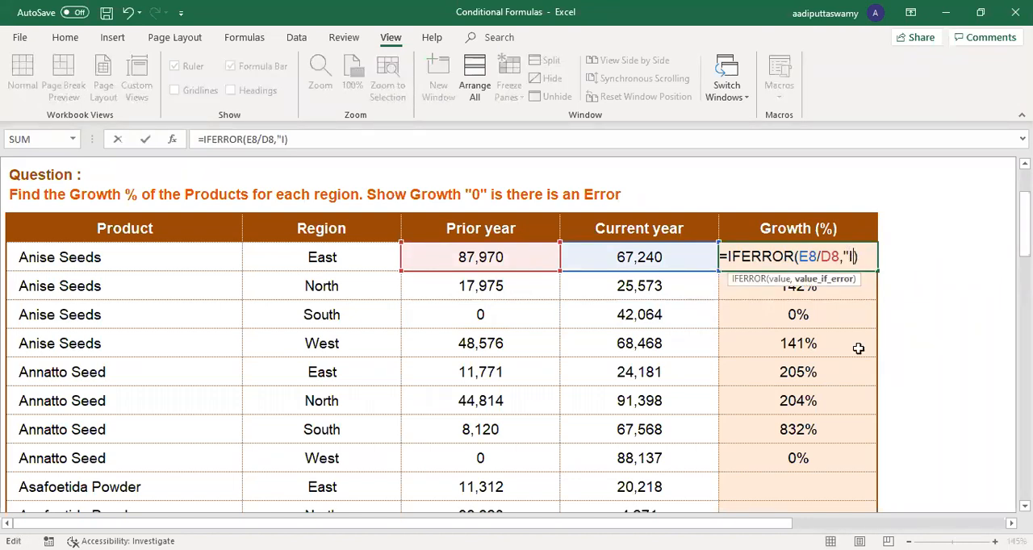
{"action": "type", "text": "alid\""}
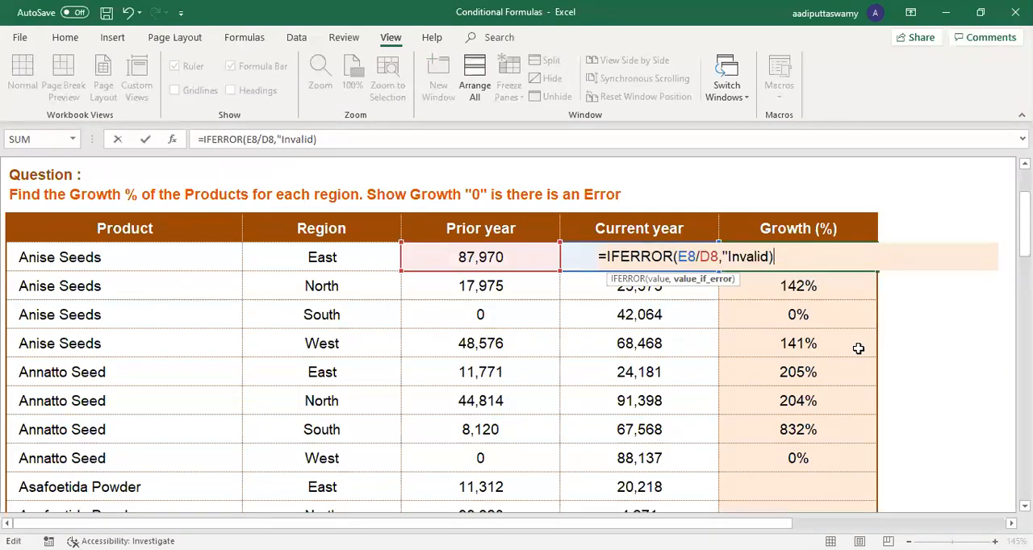
{"action": "key", "text": "Return"}
Step: Fill the revised F8 IFERROR formula down through F15 and check the zero prior year rows in F10 and F15
{"action": "key", "text": "Up"}
{"action": "key", "text": "ctrl+shift+Down"}
{"action": "key", "text": "ctrl+d"}
{"action": "left_click", "coordinate": [827, 321]}
{"action": "left_click", "coordinate": [825, 454]}
{"action": "left_click", "coordinate": [810, 319]}
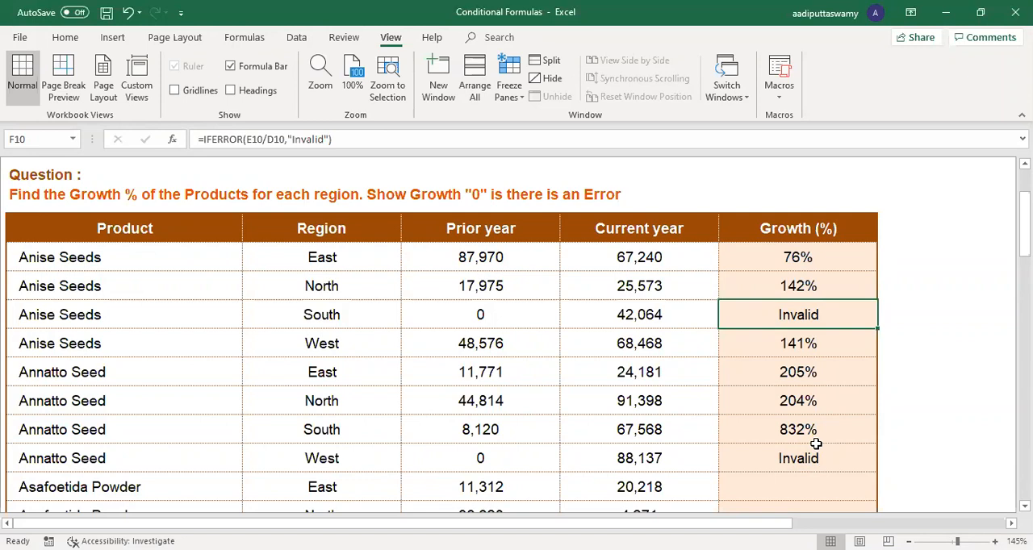
Step: Open the ISERROR sheet and bring its first Growth (%) cell, F8, into view for the Anise Seeds East row
{"action": "scroll", "coordinate": [816, 444], "scroll_direction": "up", "scroll_amount": 3}
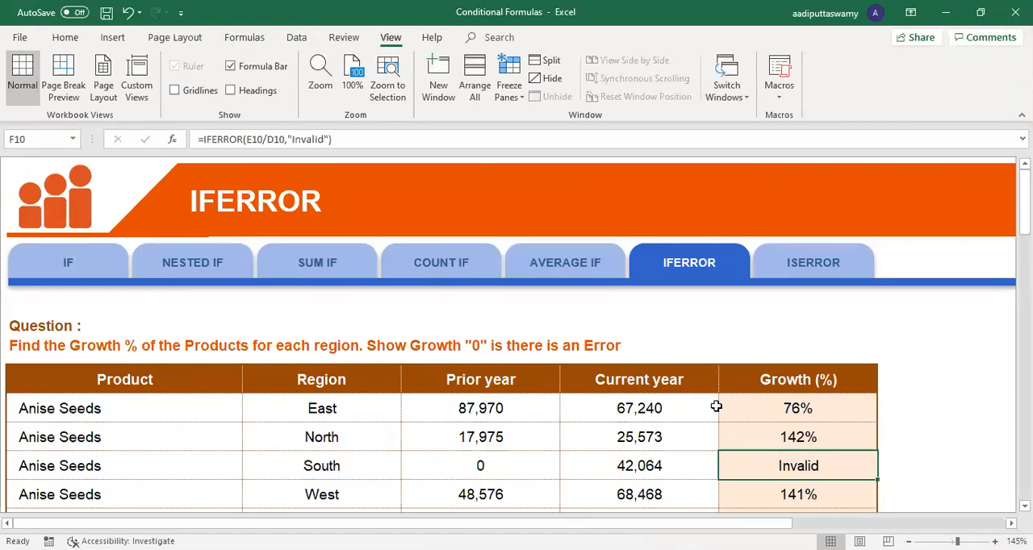
{"action": "left_click", "coordinate": [799, 262]}
{"action": "left_click", "coordinate": [556, 330]}
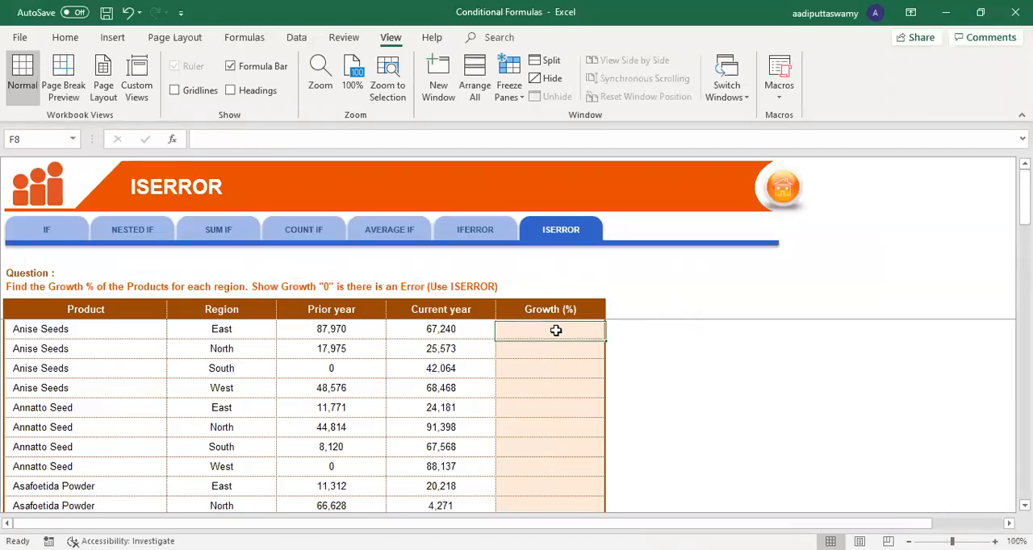
{"action": "scroll", "coordinate": [637, 401], "scroll_direction": "up", "scroll_amount": 5, "text": "ctrl"}
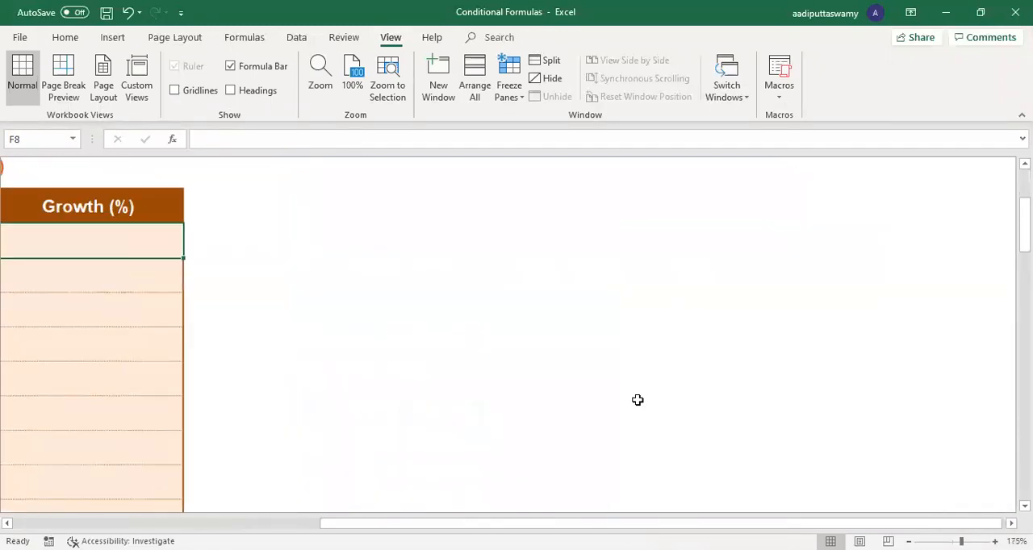
{"action": "scroll", "coordinate": [668, 410], "scroll_direction": "down", "scroll_amount": 2, "text": "ctrl"}
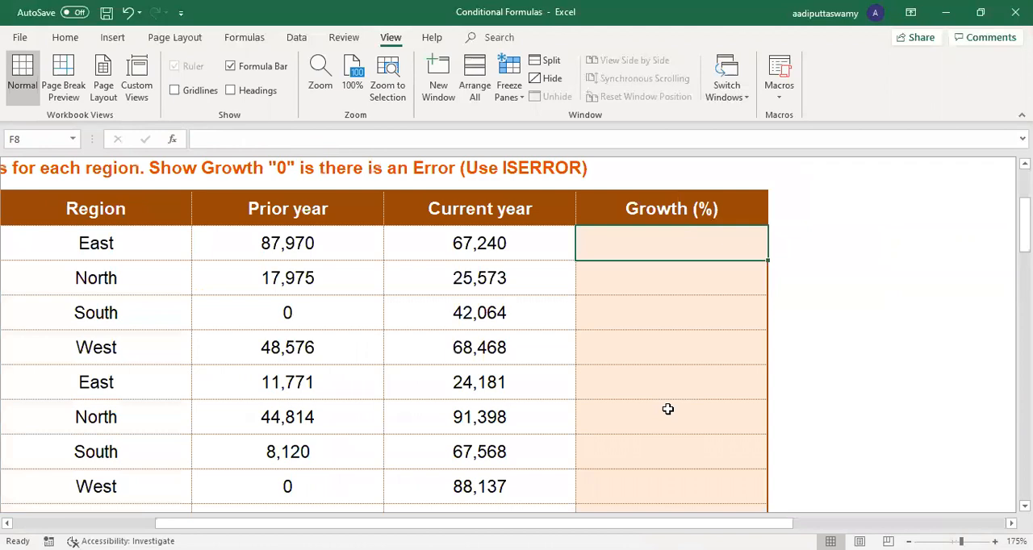
{"action": "scroll", "coordinate": [668, 409], "scroll_direction": "up", "scroll_amount": 2}
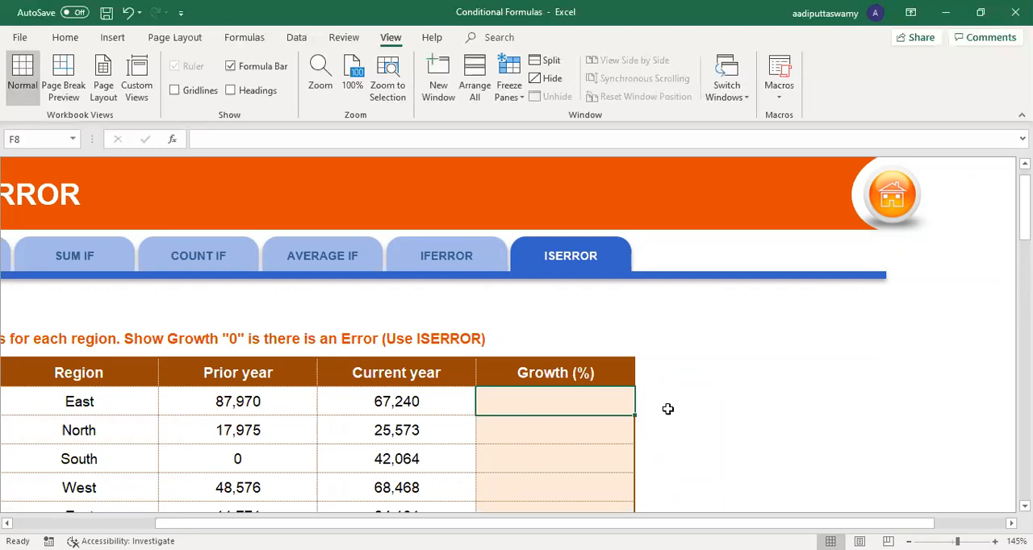
Step: Enter the growth formula =E8/D8 in F8, dividing current year by prior year
{"action": "type", "text": "="}
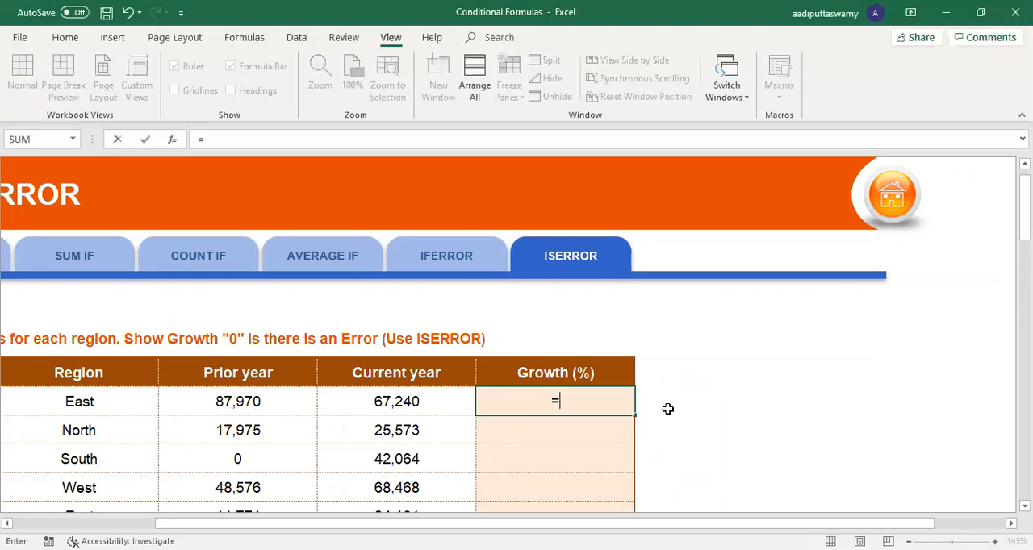
{"action": "key", "text": "Left"}
{"action": "type", "text": "/"}
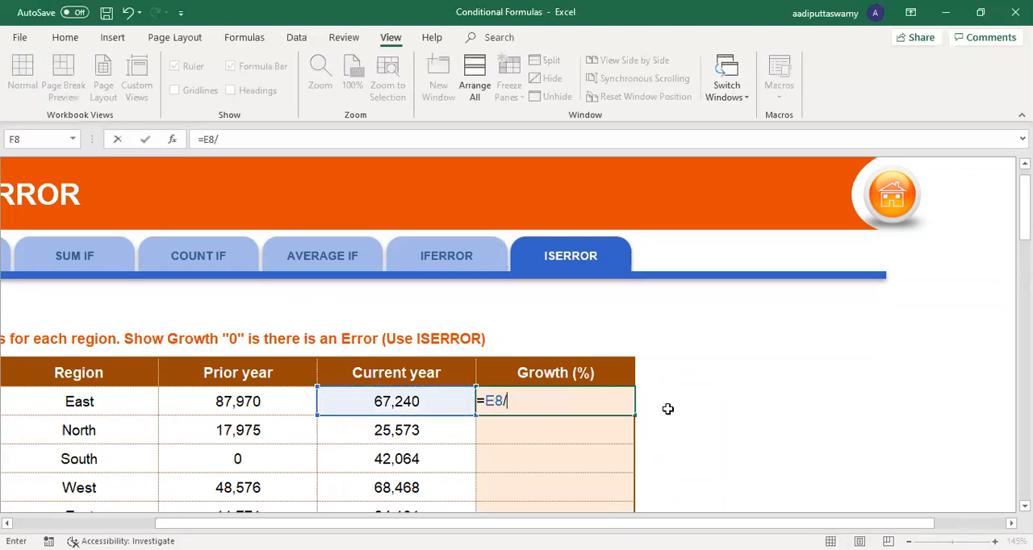
{"action": "key", "text": "Left"}
{"action": "key", "text": "Left"}
{"action": "key", "text": "Return"}
Step: Fill the F8 growth formula down through F15 and check the zero prior year row, D10:F10
{"action": "left_click", "coordinate": [633, 398]}
{"action": "scroll", "coordinate": [680, 421], "scroll_direction": "down", "scroll_amount": 2}
{"action": "left_click_drag", "start_coordinate": [638, 267], "coordinate": [635, 472]}
{"action": "left_click_drag", "start_coordinate": [282, 317], "coordinate": [536, 316]}
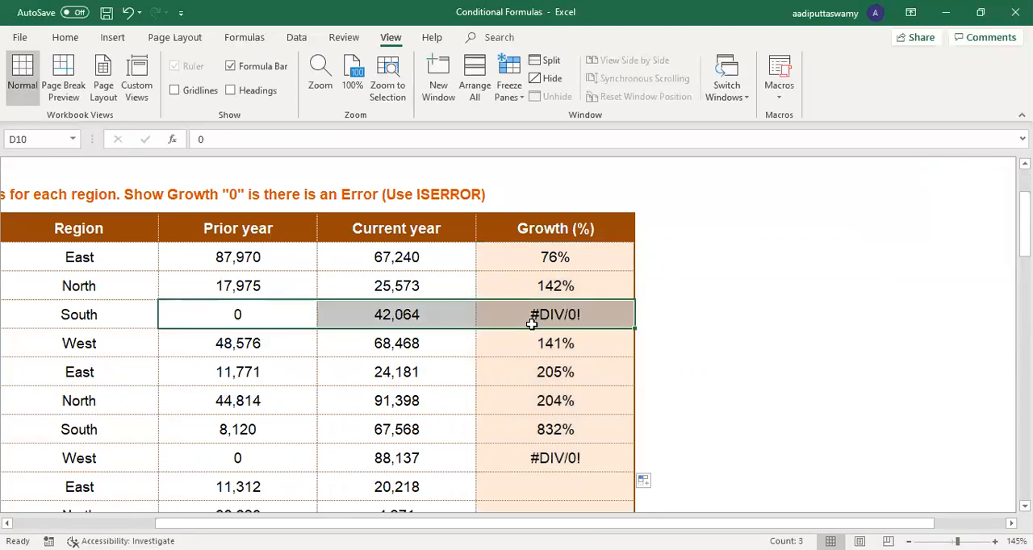
Step: Change the F8 formula to =ISERROR(E8/D8), wrapping the existing division in the ISERROR function
{"action": "double_click", "coordinate": [580, 258]}
{"action": "left_click_drag", "start_coordinate": [486, 257], "coordinate": [605, 256]}
{"action": "key", "text": "BackSpace"}
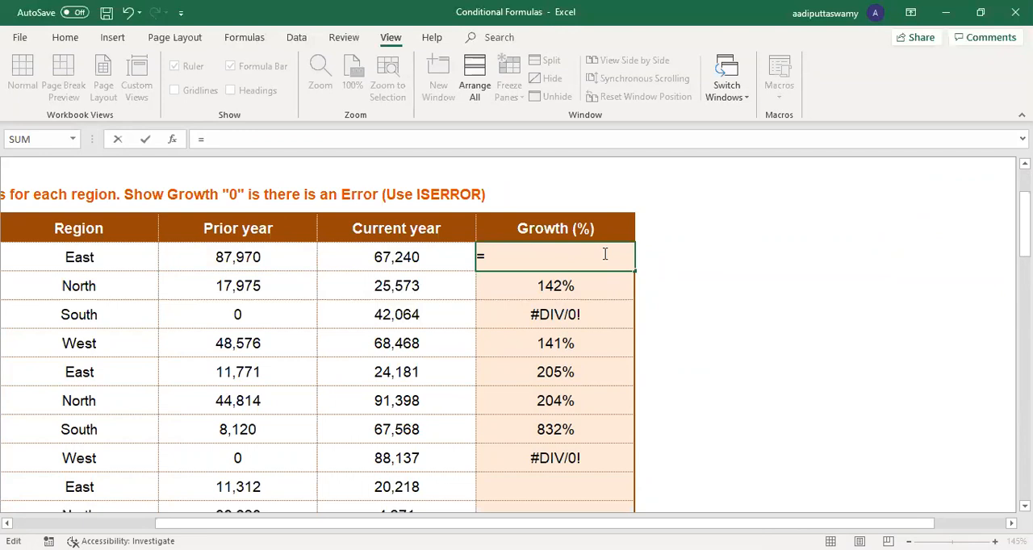
{"action": "type", "text": "iser"}
{"action": "key", "text": "Down"}
{"action": "key", "text": "Tab"}
{"action": "key", "text": "ctrl+v"}
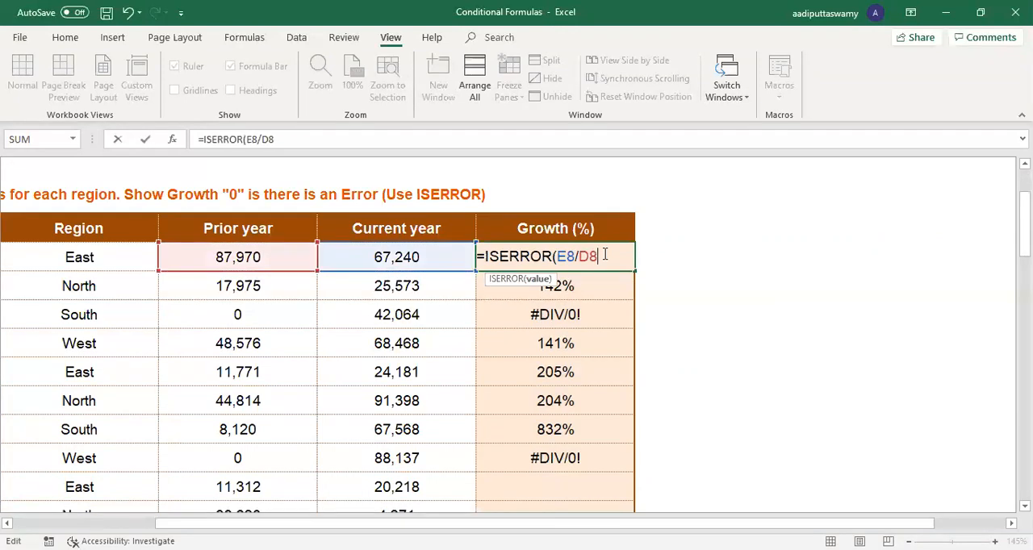
{"action": "type", "text": ")"}
{"action": "key", "text": "ctrl+Return"}
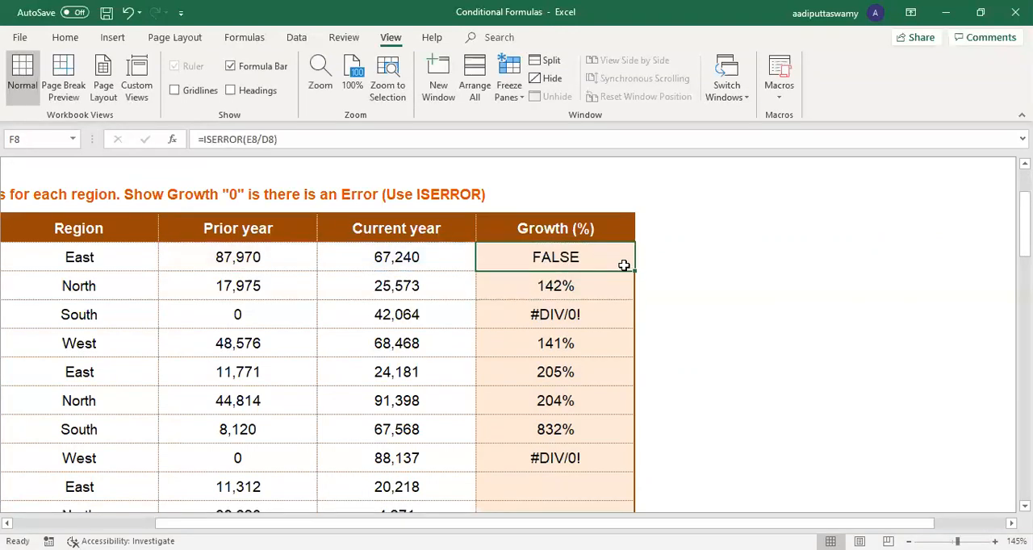
Step: Fill the F8 ISERROR formula down through F16 and check the zero prior year row, D10:F10
{"action": "left_click_drag", "start_coordinate": [636, 271], "coordinate": [636, 496]}
{"action": "left_click_drag", "start_coordinate": [238, 317], "coordinate": [551, 309]}
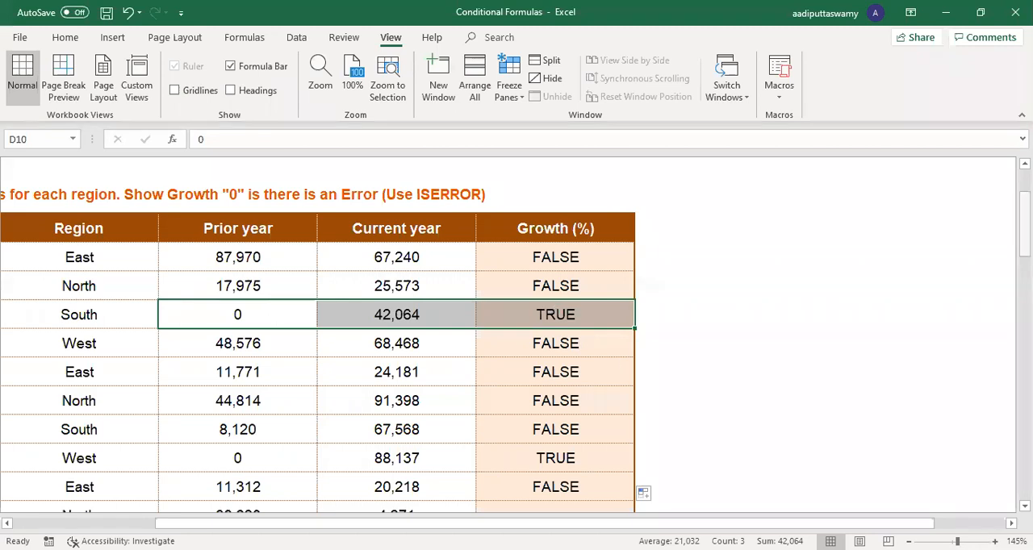
{"action": "scroll", "coordinate": [516, 323], "scroll_direction": "up", "scroll_amount": 2}
{"action": "scroll", "coordinate": [517, 334], "scroll_direction": "up", "scroll_amount": 1}
{"action": "left_click_drag", "start_coordinate": [609, 524], "coordinate": [467, 524]}
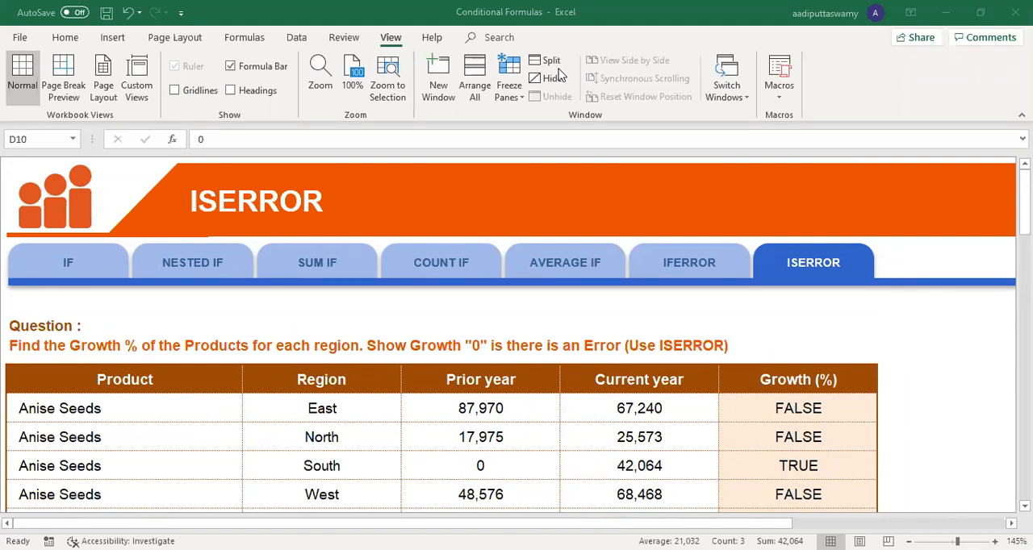
Step: Return to the IFERROR sheet, check the formula in F10, and refill the F8 formula down through F15
{"action": "left_click", "coordinate": [448, 268]}
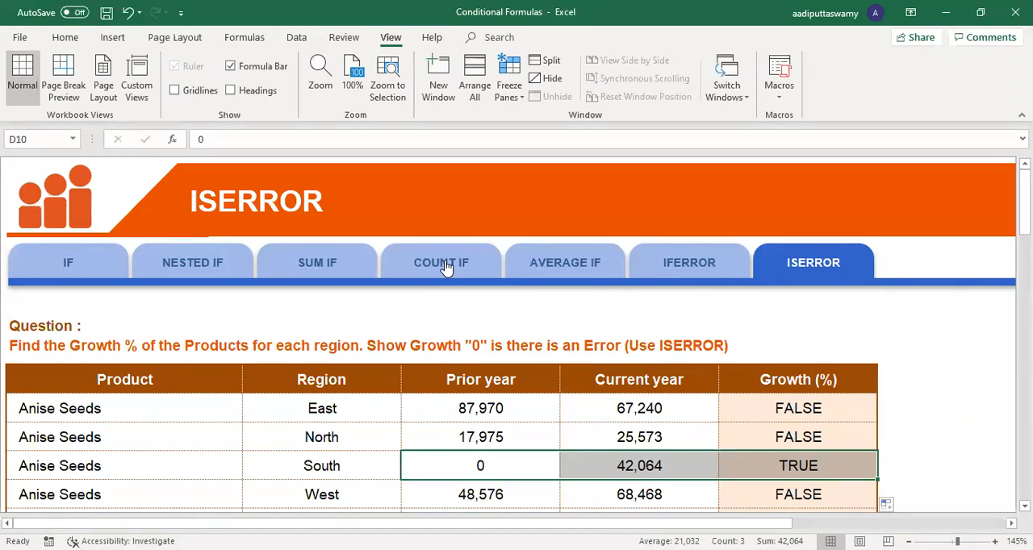
{"action": "left_click", "coordinate": [732, 276]}
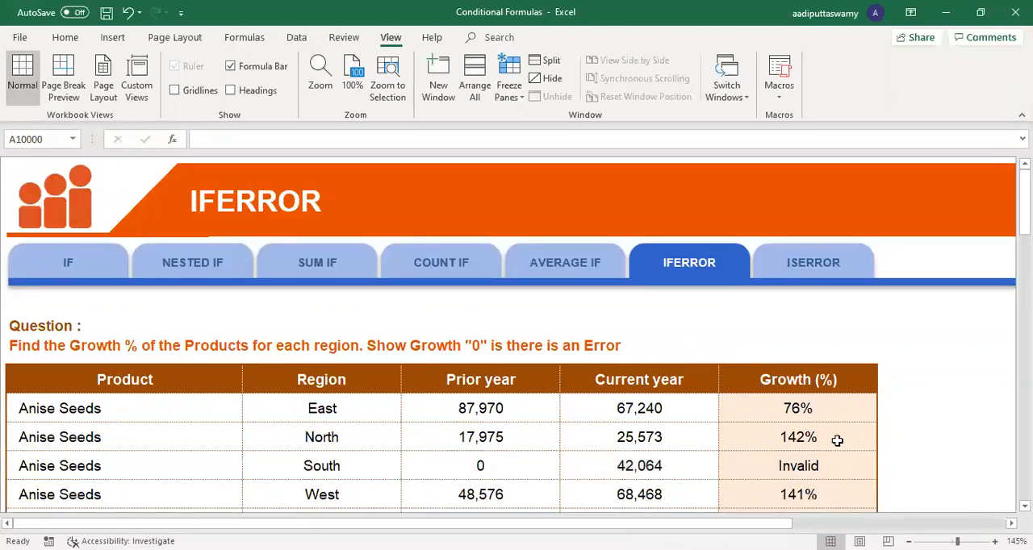
{"action": "scroll", "coordinate": [837, 440], "scroll_direction": "down", "scroll_amount": 1}
{"action": "left_click", "coordinate": [811, 360]}
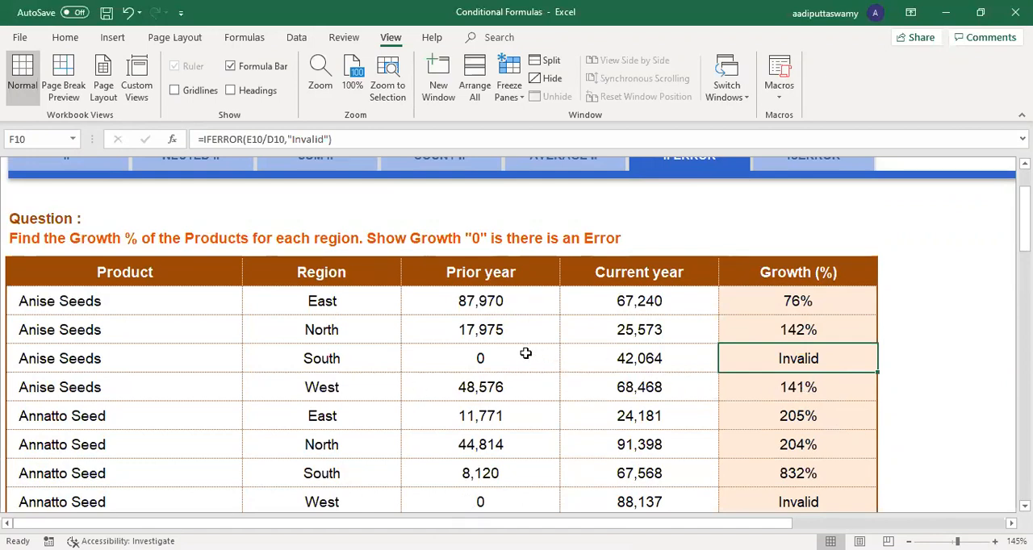
{"action": "left_click", "coordinate": [809, 304]}
{"action": "left_click_drag", "start_coordinate": [880, 316], "coordinate": [883, 509]}
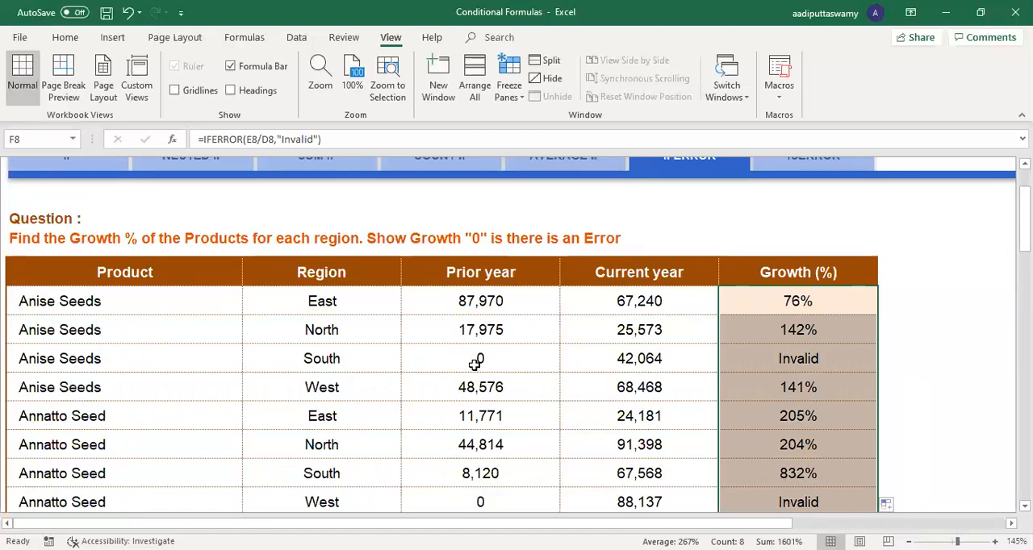
Step: Examine the value if error argument in F8 and the prior and current year values in D10 and E10
{"action": "double_click", "coordinate": [791, 300]}
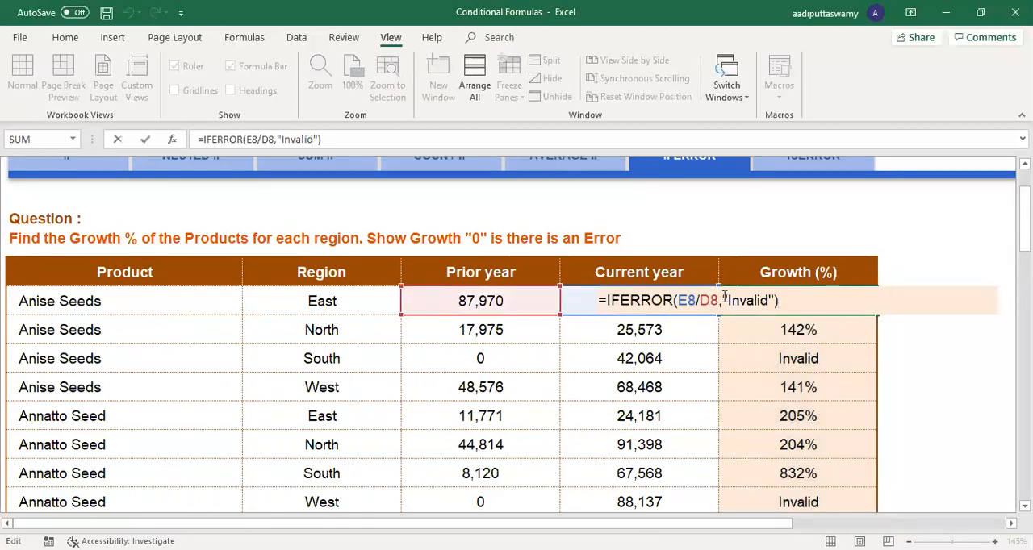
{"action": "left_click_drag", "start_coordinate": [722, 297], "coordinate": [762, 297]}
{"action": "key", "text": "Escape"}
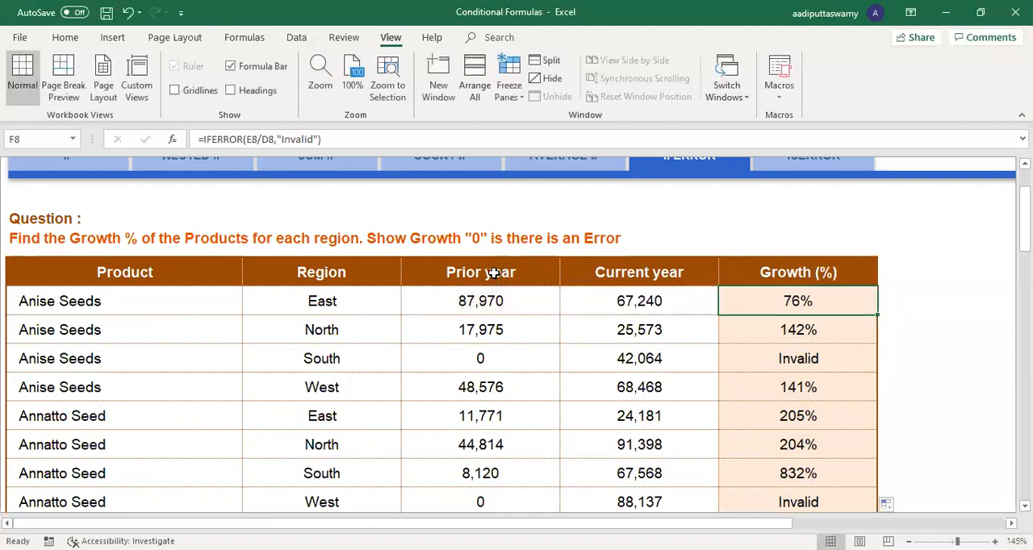
{"action": "left_click", "coordinate": [491, 271]}
{"action": "left_click", "coordinate": [516, 417], "text": "shift"}
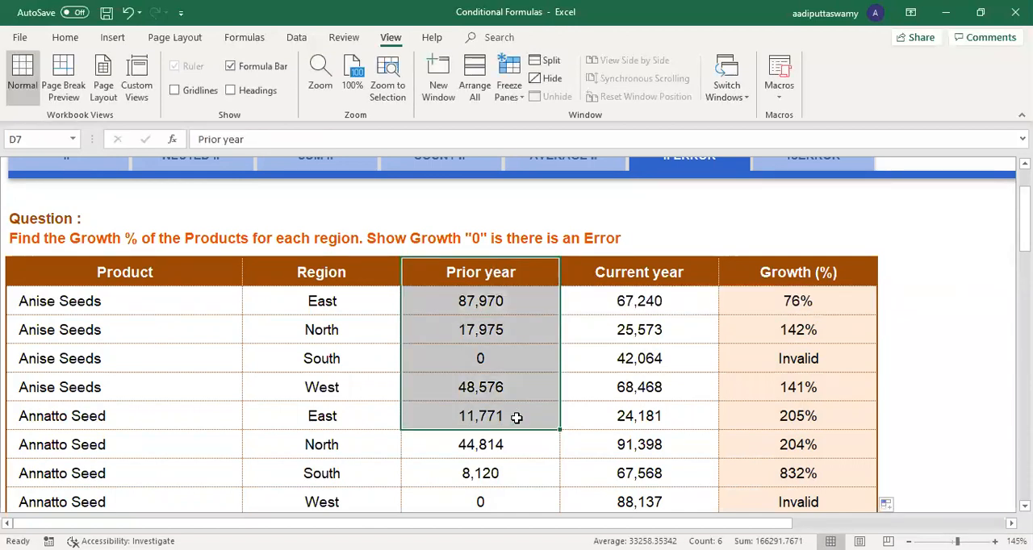
{"action": "left_click", "coordinate": [460, 360]}
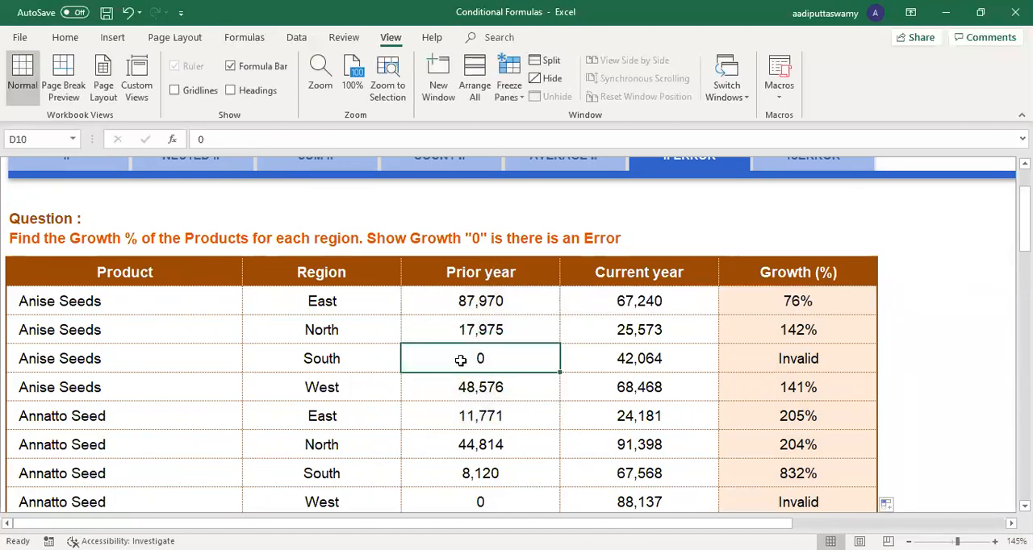
{"action": "left_click", "coordinate": [621, 359]}
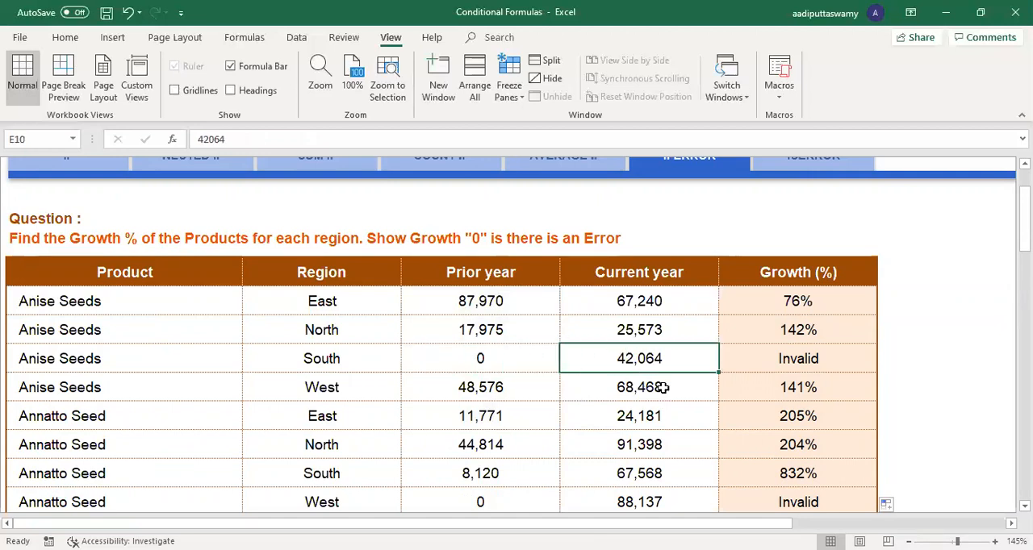
Step: Compare the Growth (%) results with the year values in row 10 and inspect the IFERROR formula in F10
{"action": "left_click_drag", "start_coordinate": [799, 300], "coordinate": [815, 492]}
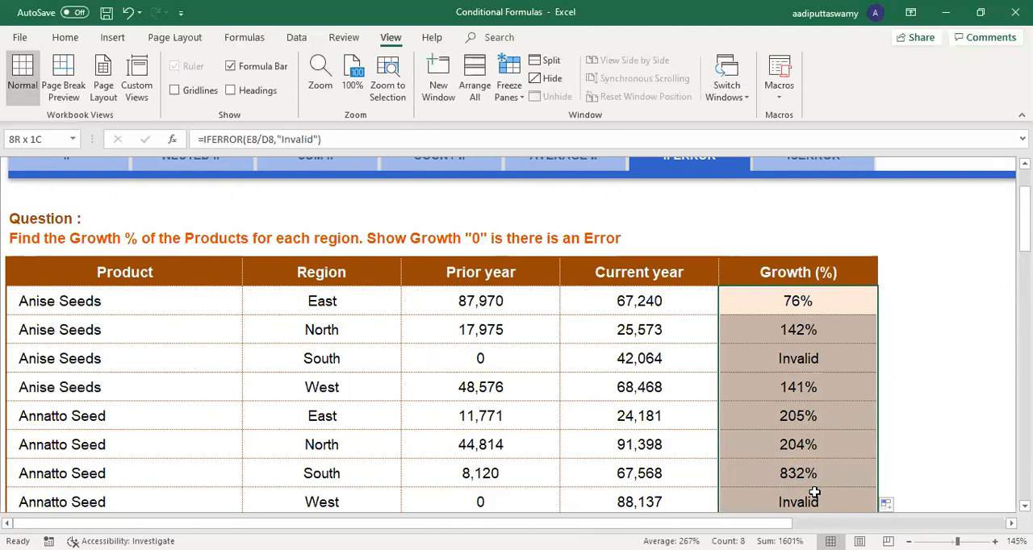
{"action": "left_click_drag", "start_coordinate": [495, 363], "coordinate": [637, 361]}
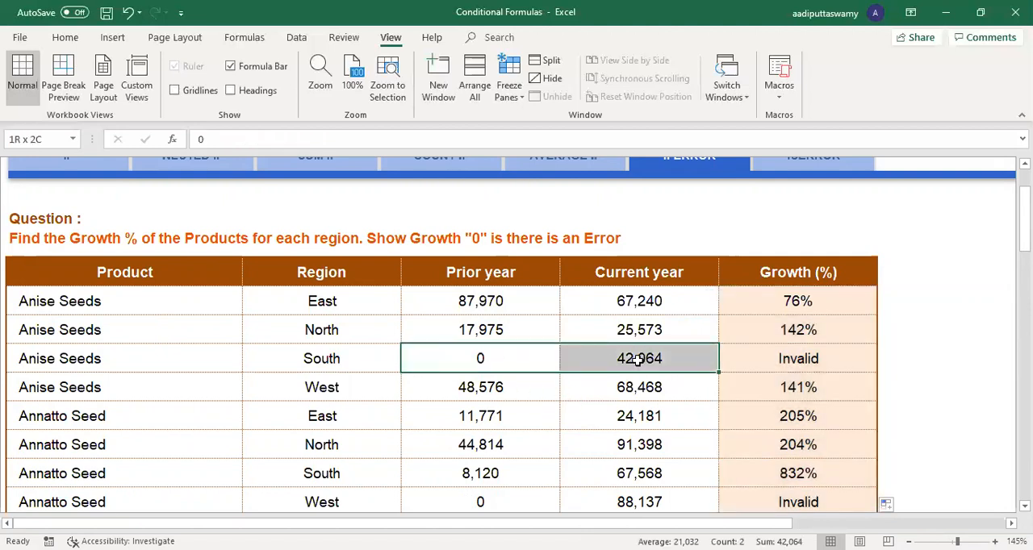
{"action": "left_click", "coordinate": [474, 275]}
{"action": "left_click", "coordinate": [612, 280]}
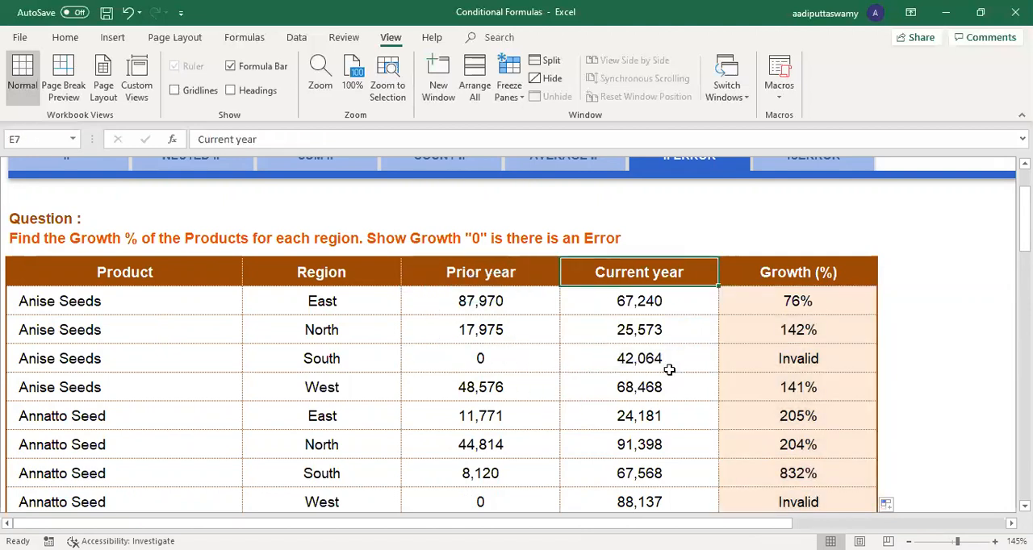
{"action": "left_click", "coordinate": [487, 356]}
{"action": "left_click", "coordinate": [800, 352]}
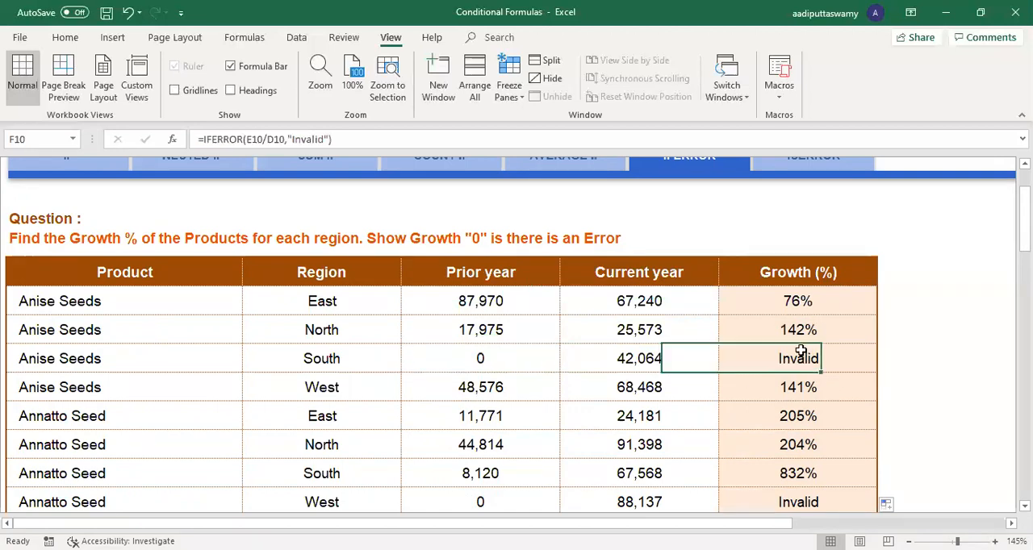
{"action": "double_click", "coordinate": [801, 353]}
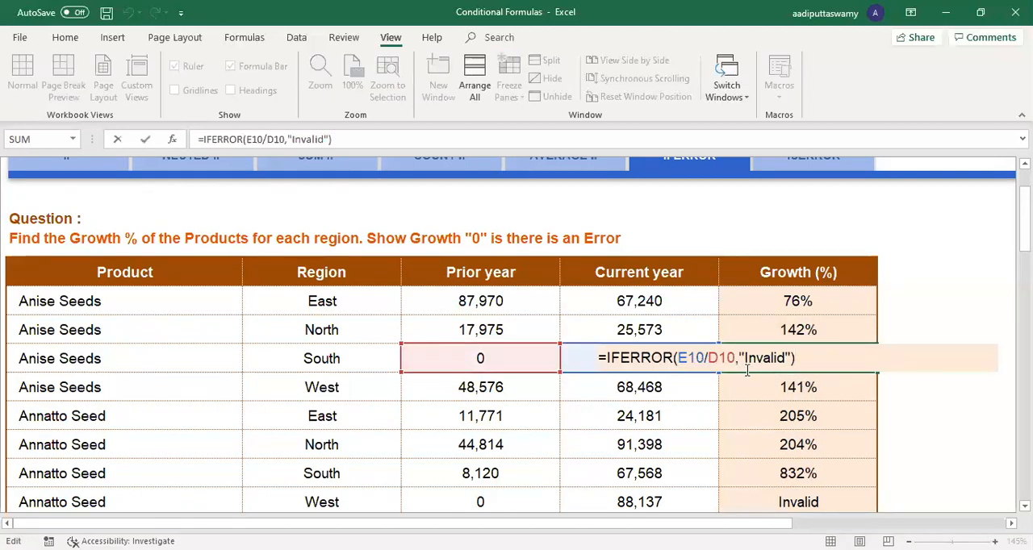
{"action": "key", "text": "Escape"}
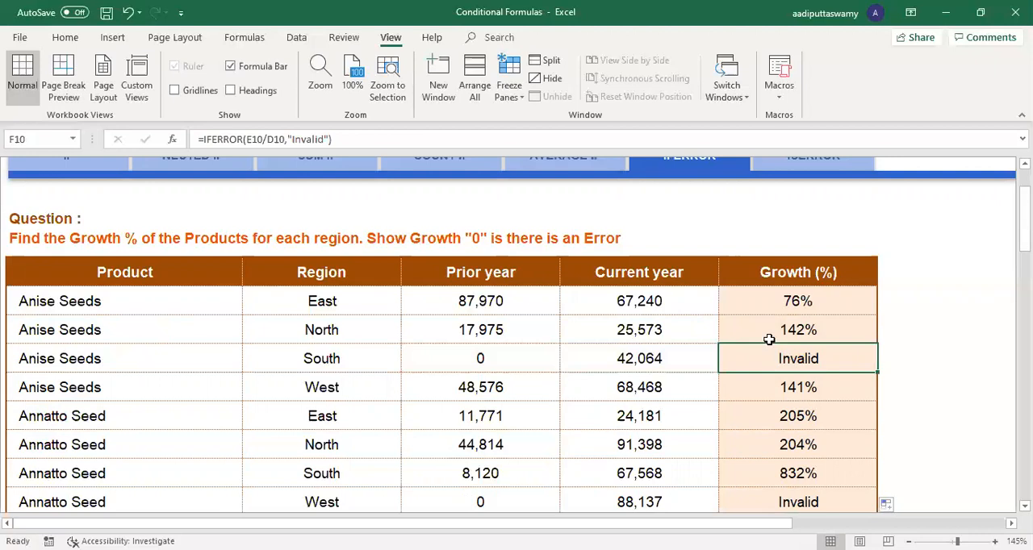
Step: Change the value if error in the F8 formula to 0, giving =IFERROR(E8/D8,0)
{"action": "double_click", "coordinate": [778, 305]}
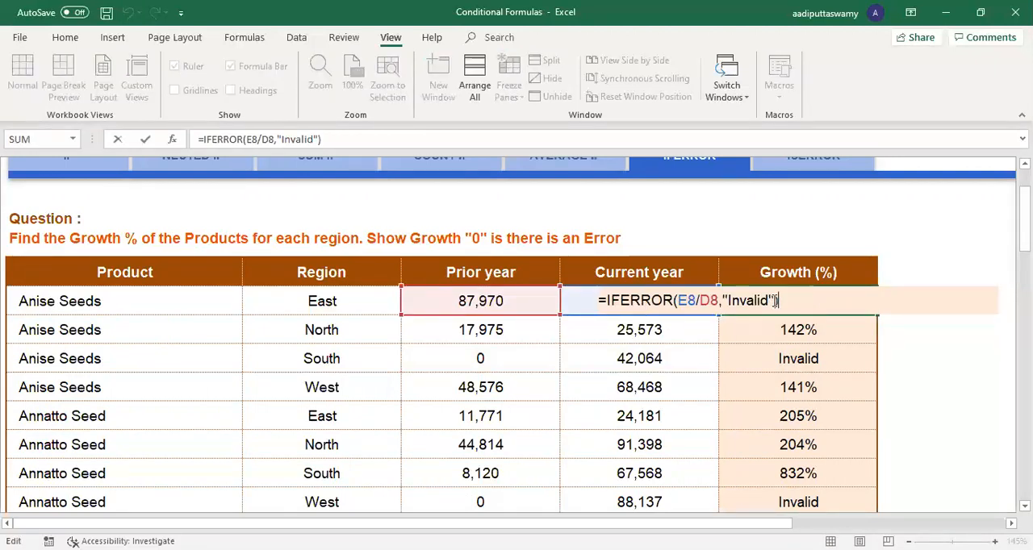
{"action": "left_click_drag", "start_coordinate": [776, 300], "coordinate": [725, 300]}
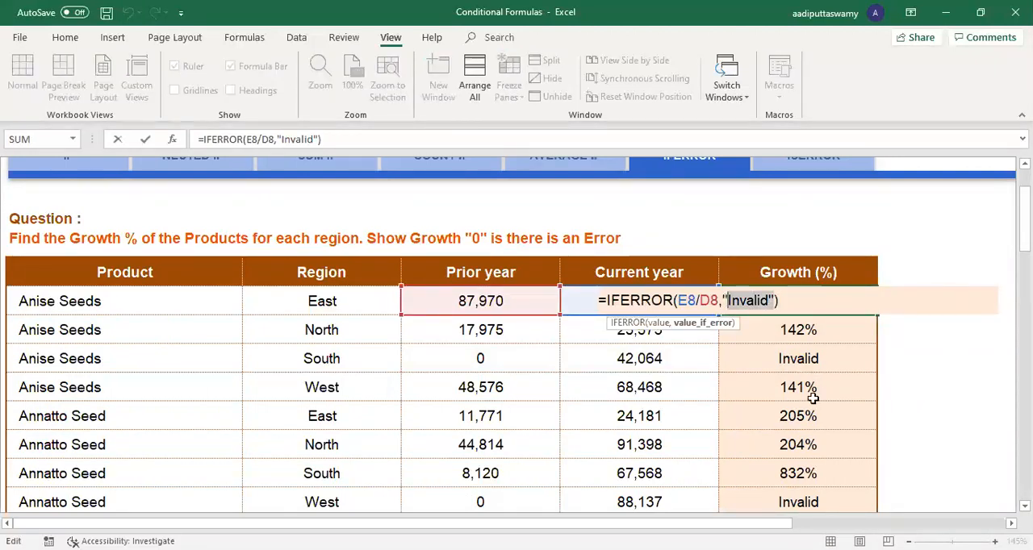
{"action": "key", "text": "BackSpace"}
{"action": "type", "text": "0"}
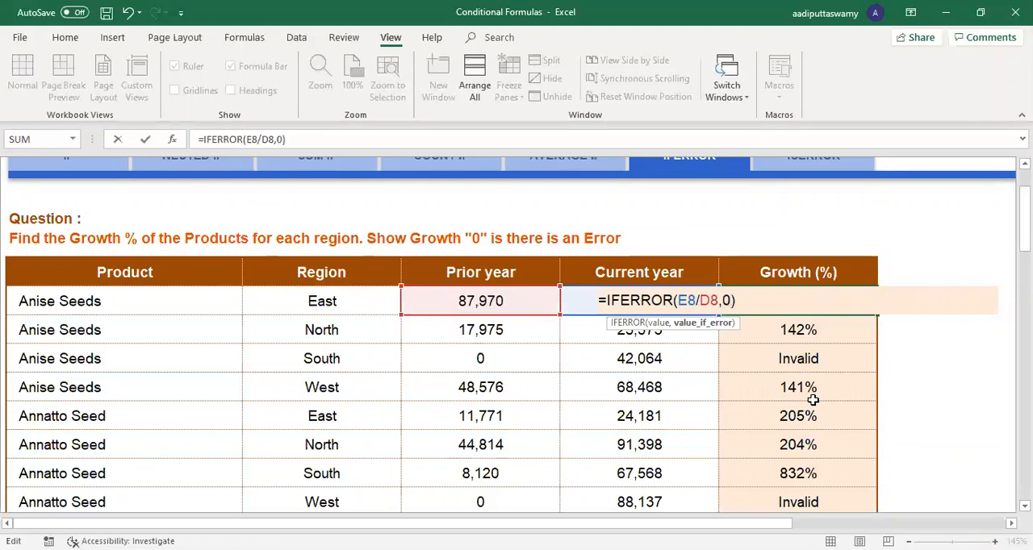
{"action": "key", "text": "Return"}
Step: Fill the updated F8 IFERROR formula down through F15 and check the formula in F10
{"action": "left_click", "coordinate": [839, 303]}
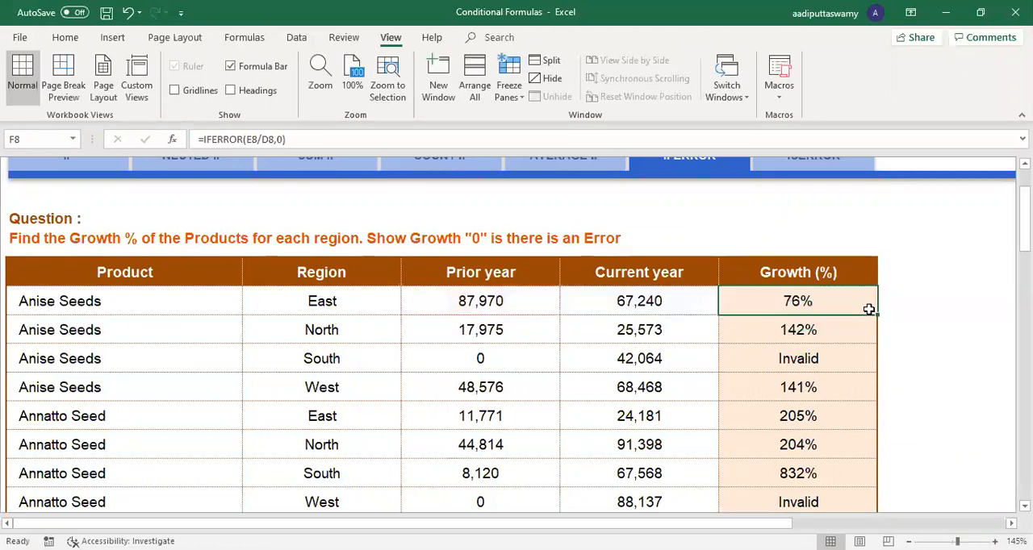
{"action": "left_click_drag", "start_coordinate": [878, 316], "coordinate": [863, 506]}
{"action": "left_click", "coordinate": [814, 363]}
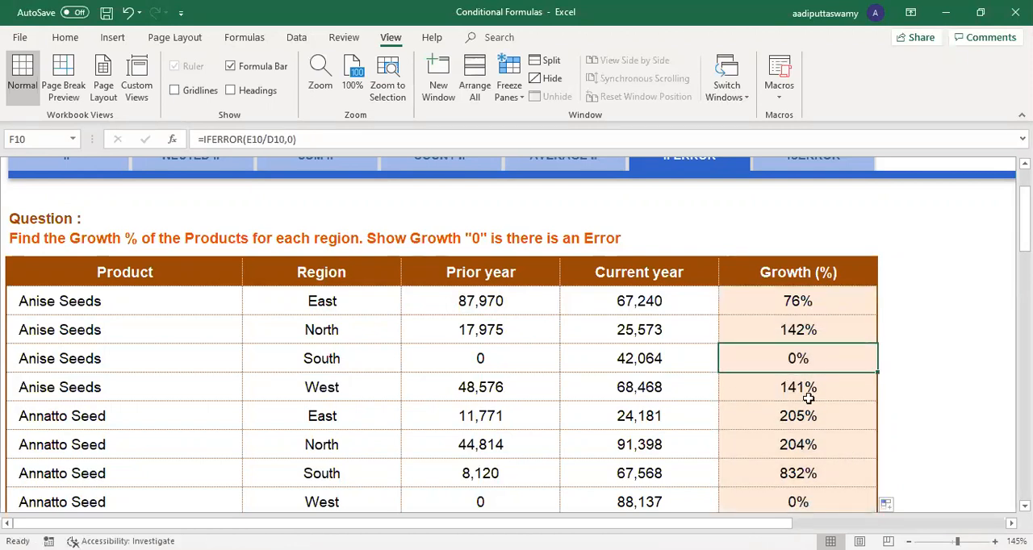
Step: Set the prior year value for Anise Seeds South in D10 to 1234 and check the growth formulas in F10 and F9
{"action": "left_click", "coordinate": [482, 358]}
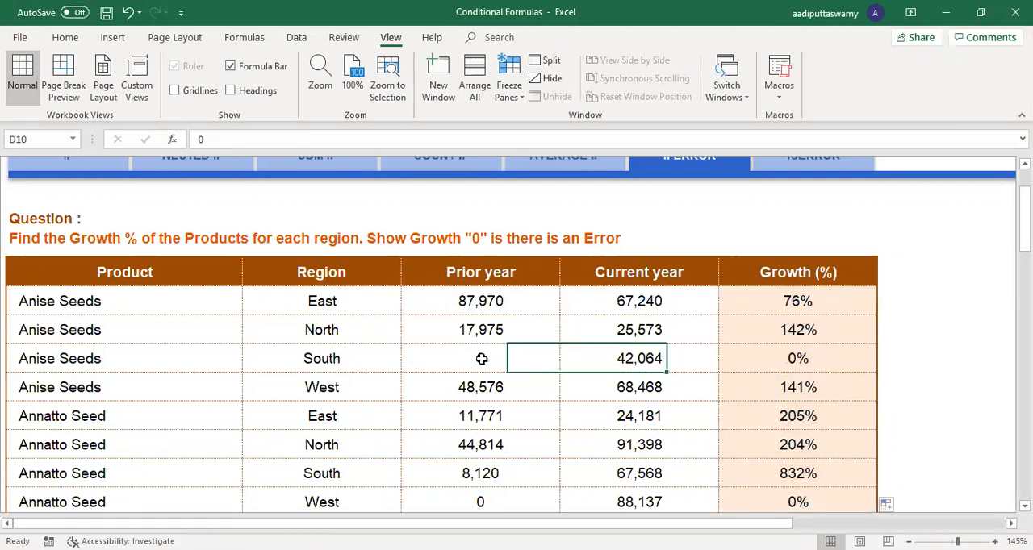
{"action": "type", "text": "1234"}
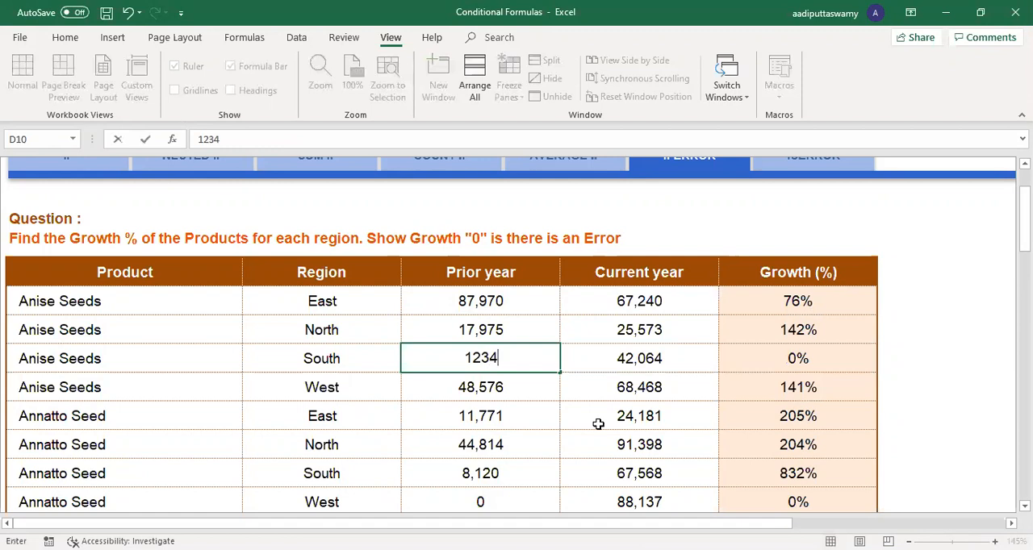
{"action": "key", "text": "Return"}
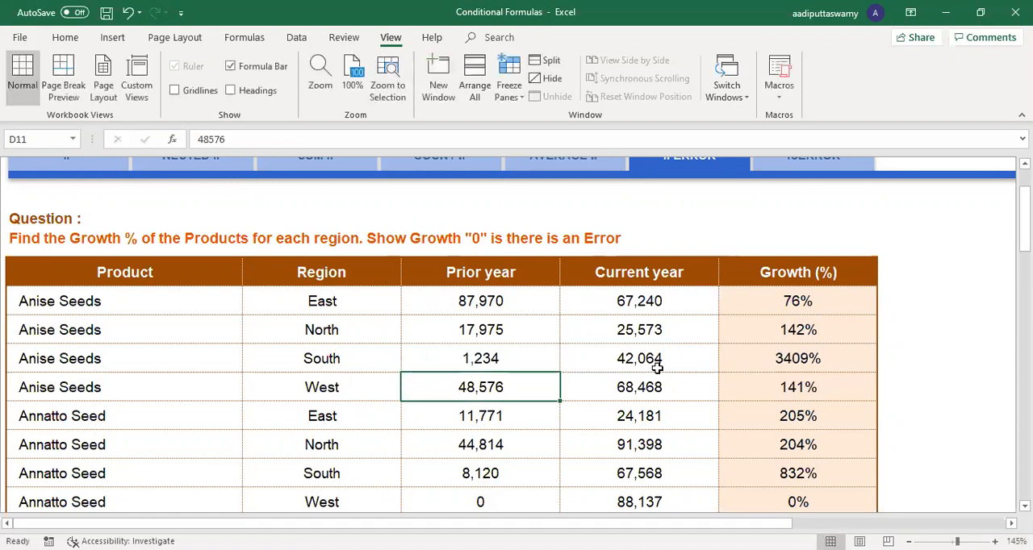
{"action": "left_click", "coordinate": [794, 370]}
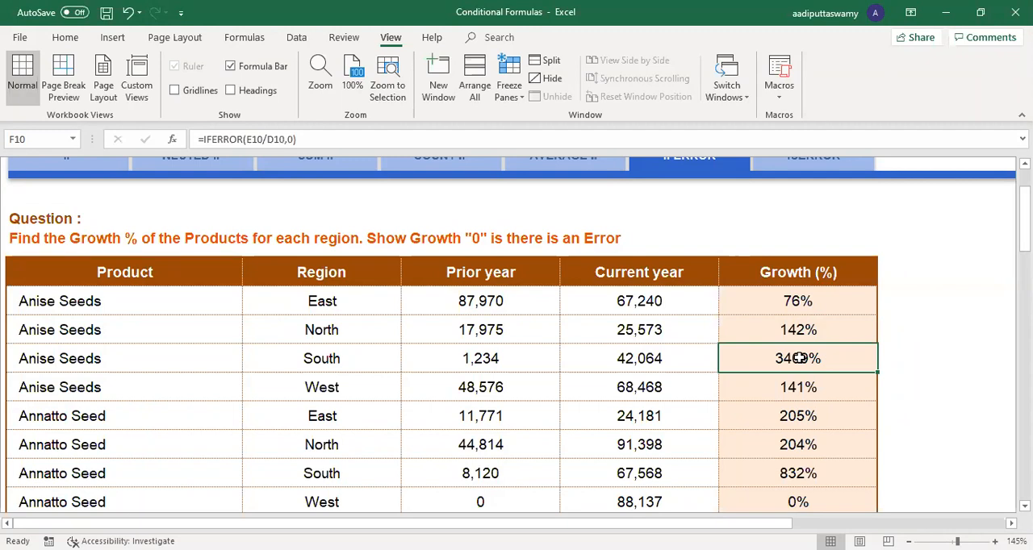
{"action": "left_click", "coordinate": [830, 318]}
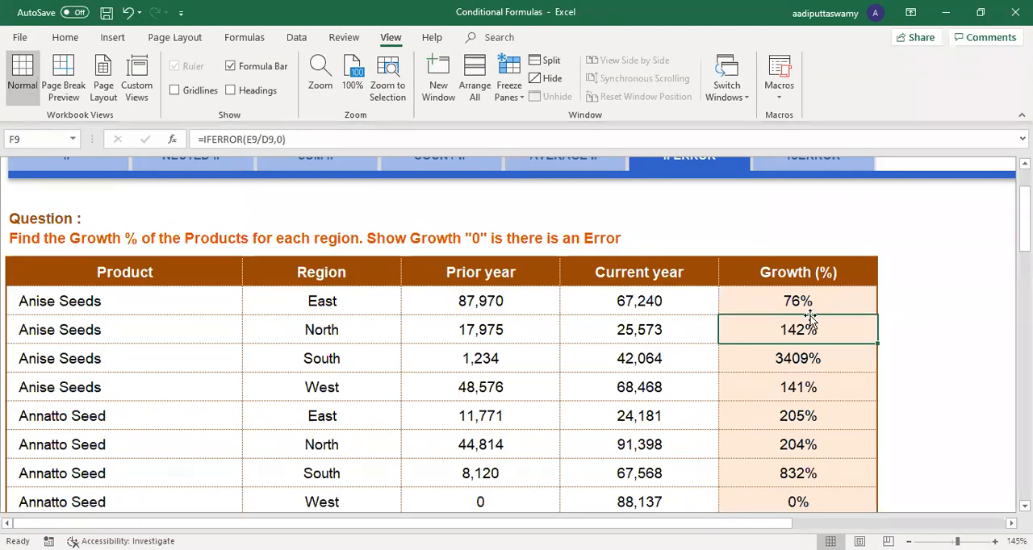
Step: On the COUNT IF sheet, clear the employee count block from J6 through row 11, including its header and the adjacent column of counts
{"action": "scroll", "coordinate": [812, 322], "scroll_direction": "up", "scroll_amount": 1}
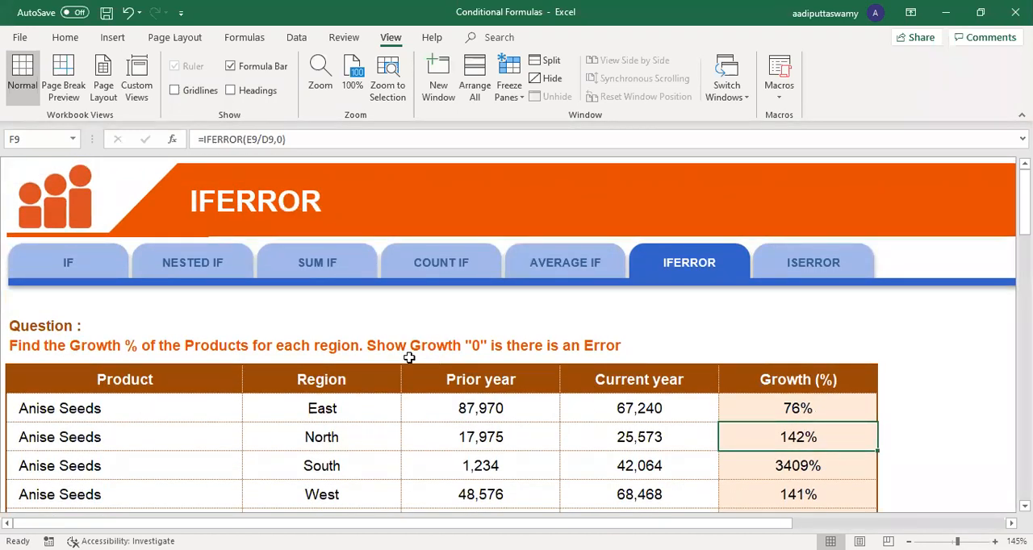
{"action": "left_click", "coordinate": [465, 270]}
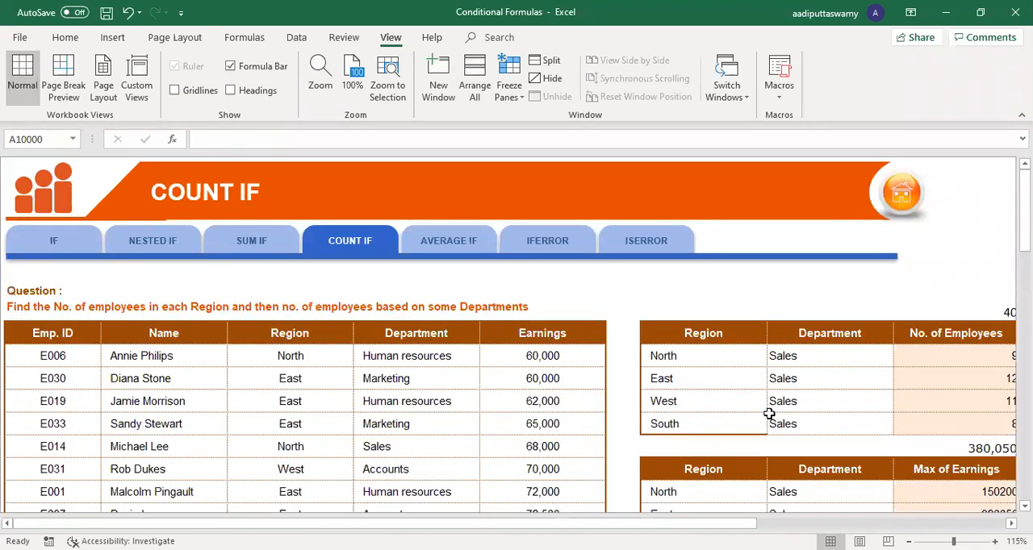
{"action": "scroll", "coordinate": [769, 414], "scroll_direction": "down", "scroll_amount": 1}
{"action": "scroll", "coordinate": [815, 405], "scroll_direction": "right", "scroll_amount": 3}
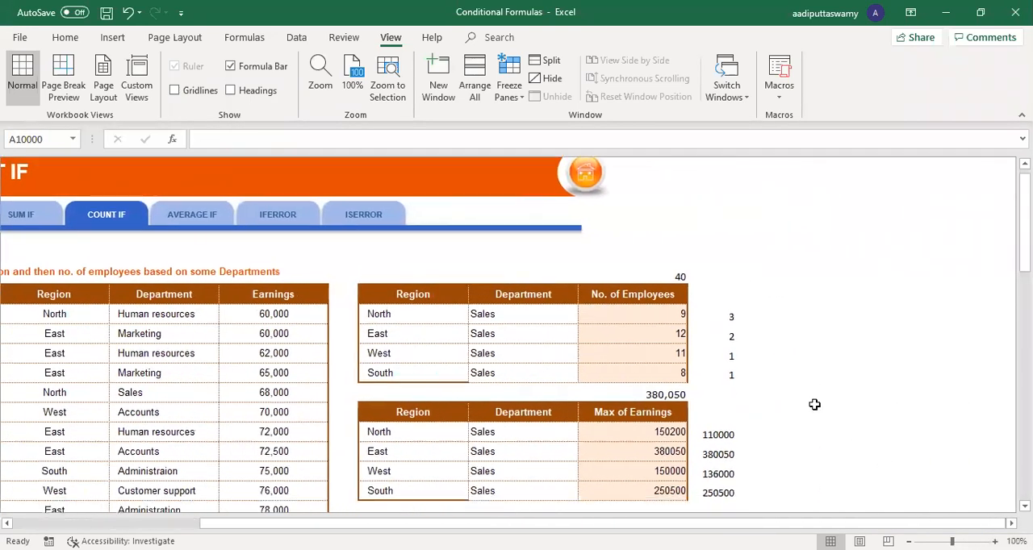
{"action": "scroll", "coordinate": [815, 406], "scroll_direction": "down", "scroll_amount": 2}
{"action": "scroll", "coordinate": [814, 405], "scroll_direction": "up", "scroll_amount": 3}
{"action": "left_click", "coordinate": [680, 292]}
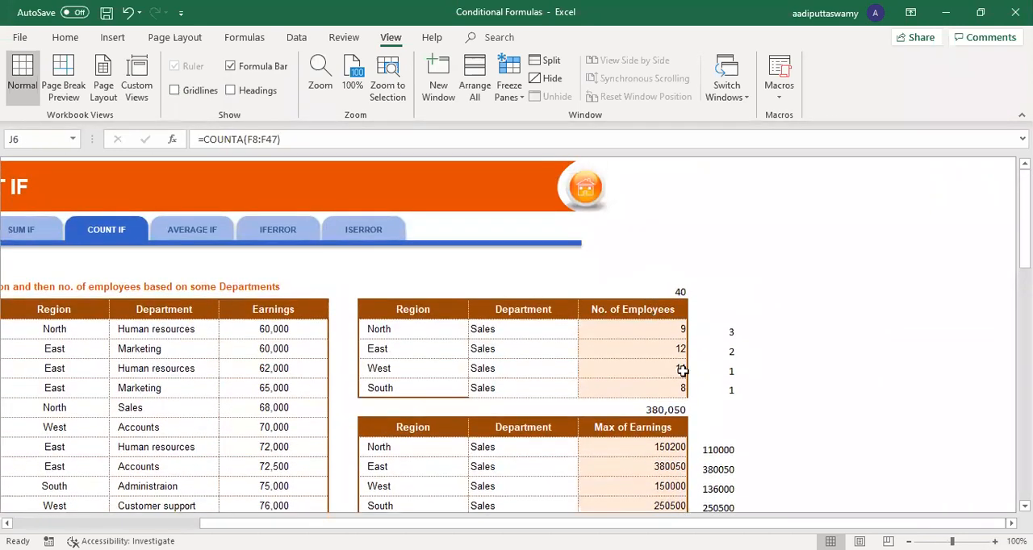
{"action": "left_click", "coordinate": [731, 390], "text": "shift"}
{"action": "key", "text": "Delete"}
{"action": "left_click", "coordinate": [669, 329]}
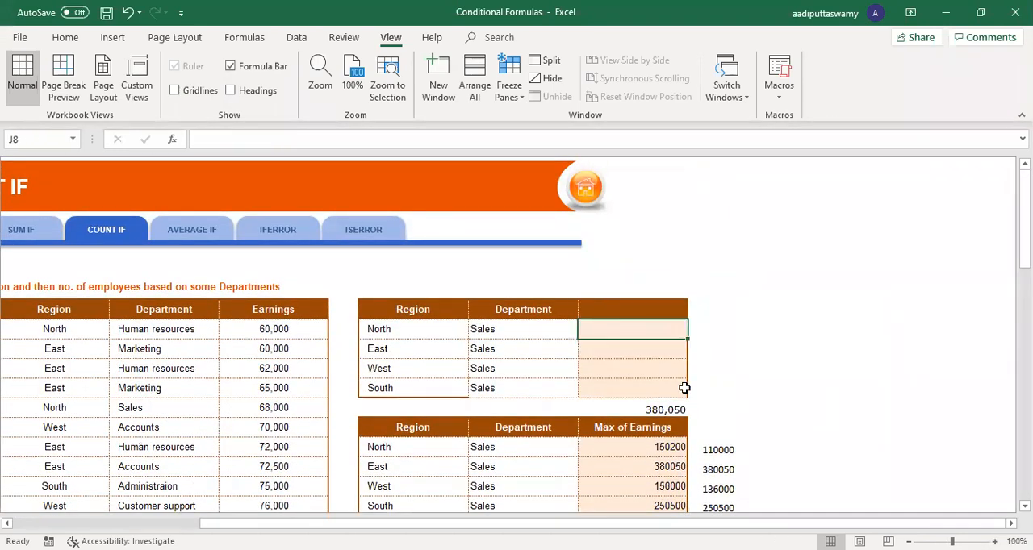
Step: Enter =COUNT(F8:F47) in J6 to count the employees by their earnings, and review the counted Earnings cells
{"action": "scroll", "coordinate": [684, 388], "scroll_direction": "up", "scroll_amount": 2}
{"action": "scroll", "coordinate": [701, 385], "scroll_direction": "left", "scroll_amount": 2}
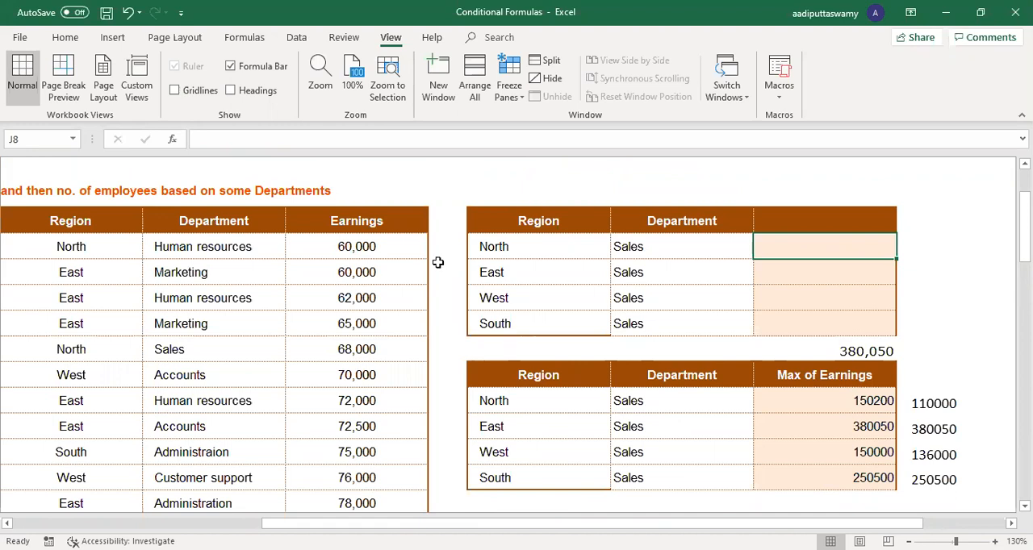
{"action": "left_click", "coordinate": [807, 199]}
{"action": "type", "text": "="}
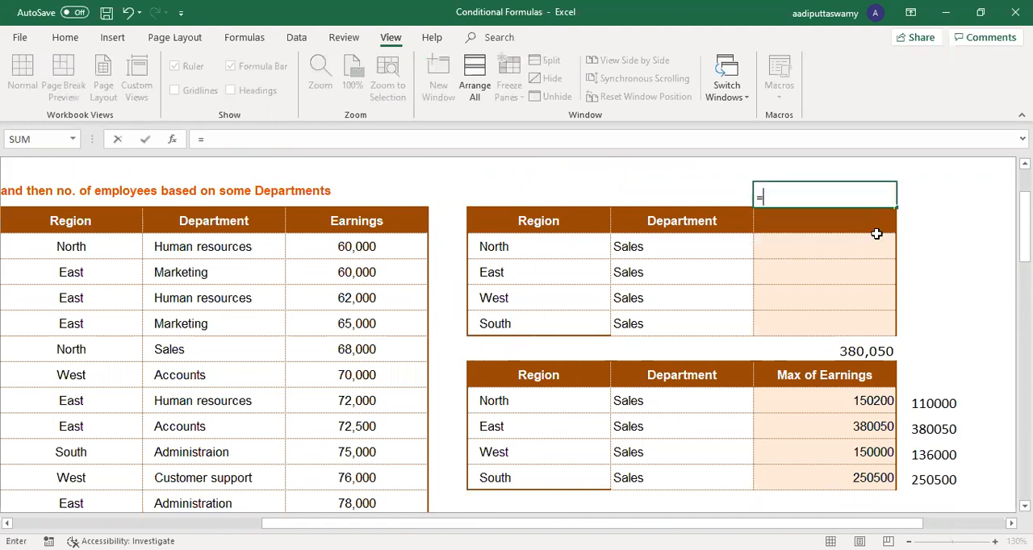
{"action": "type", "text": "count"}
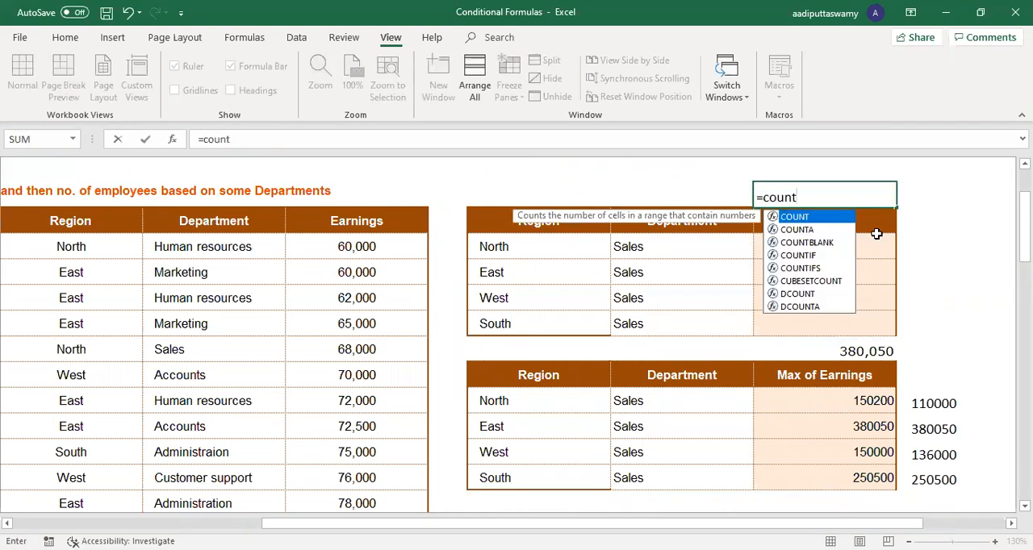
{"action": "key", "text": "Tab"}
{"action": "left_click", "coordinate": [387, 252]}
{"action": "key", "text": "Up"}
{"action": "key", "text": "Down"}
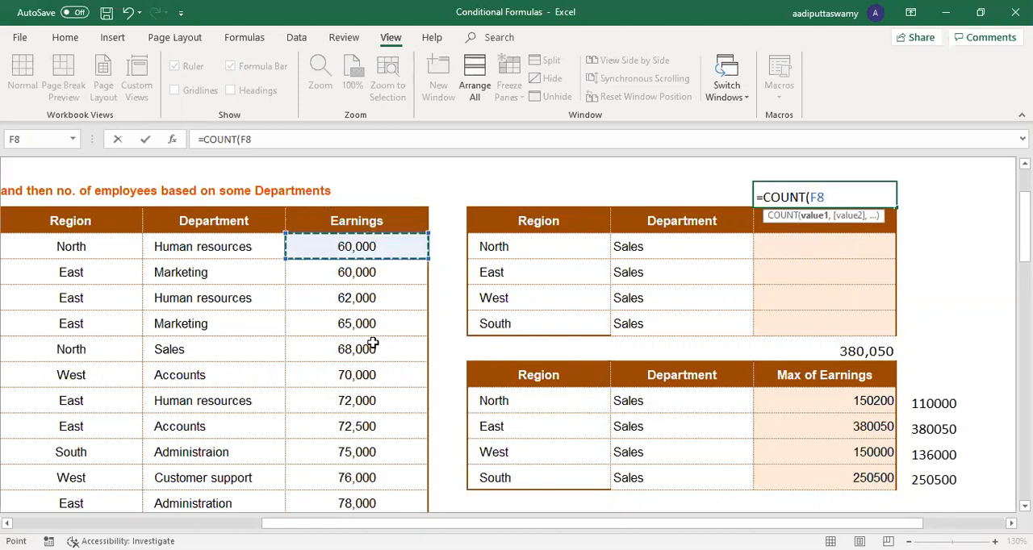
{"action": "key", "text": "ctrl+shift+Down"}
{"action": "key", "text": "ctrl+Return"}
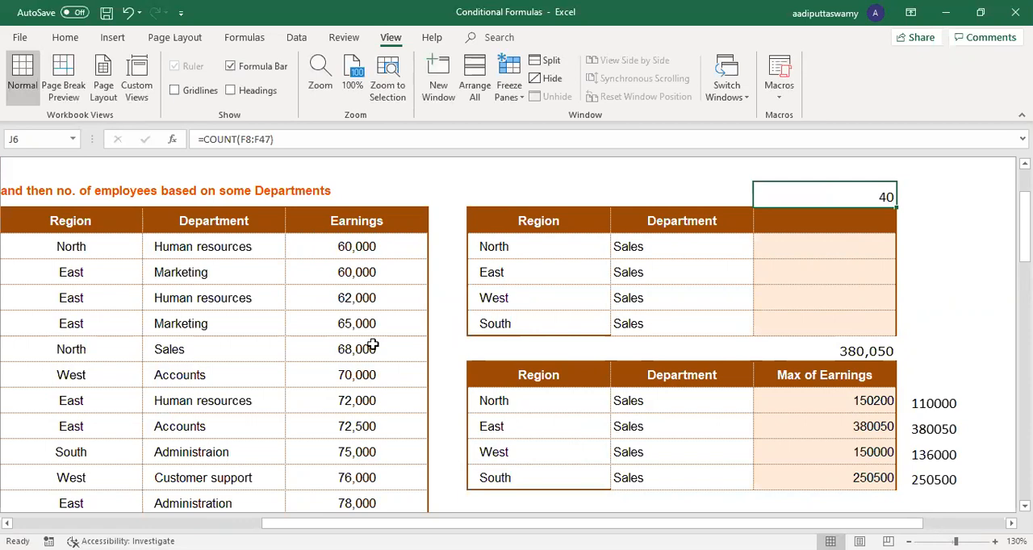
{"action": "left_click_drag", "start_coordinate": [380, 250], "coordinate": [362, 396]}
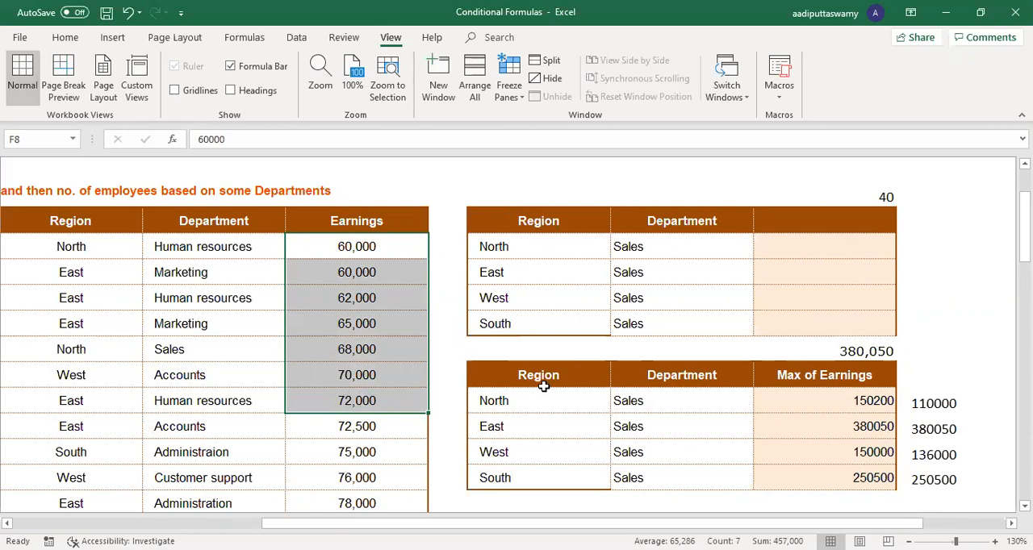
Step: Enter =COUNTIFS($D$8:$D$47,H8) in J8 to count the employees in the North region
{"action": "left_click", "coordinate": [540, 250]}
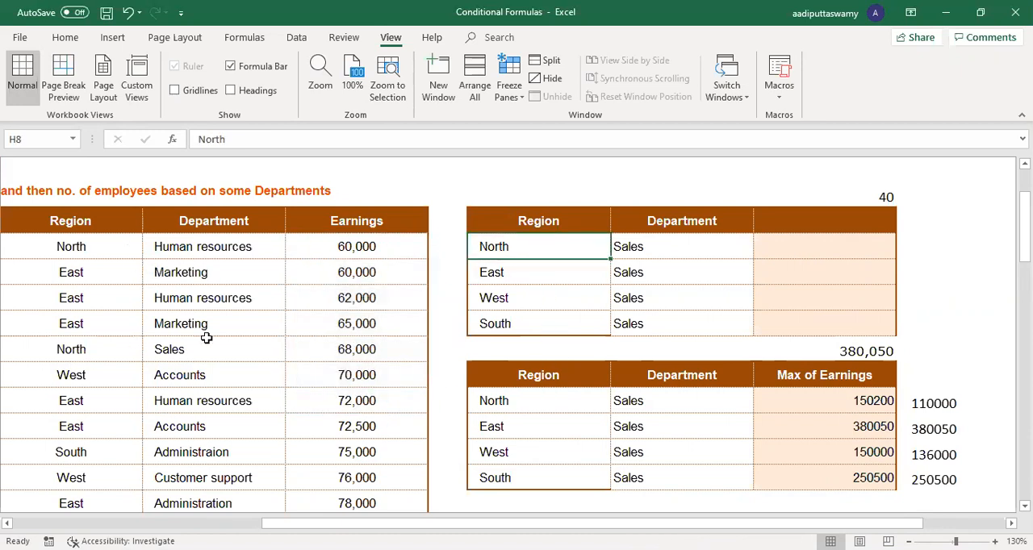
{"action": "left_click", "coordinate": [514, 273]}
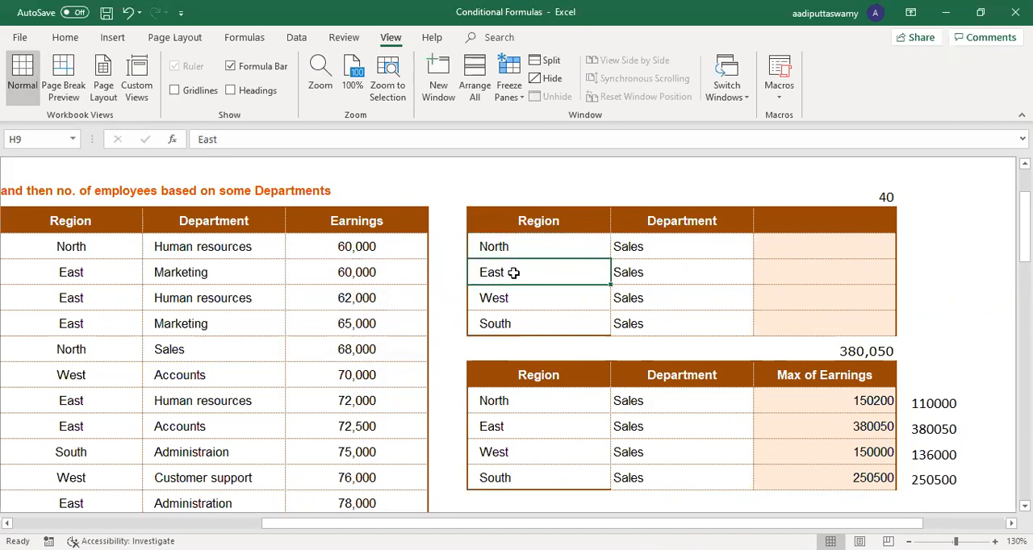
{"action": "left_click", "coordinate": [523, 249]}
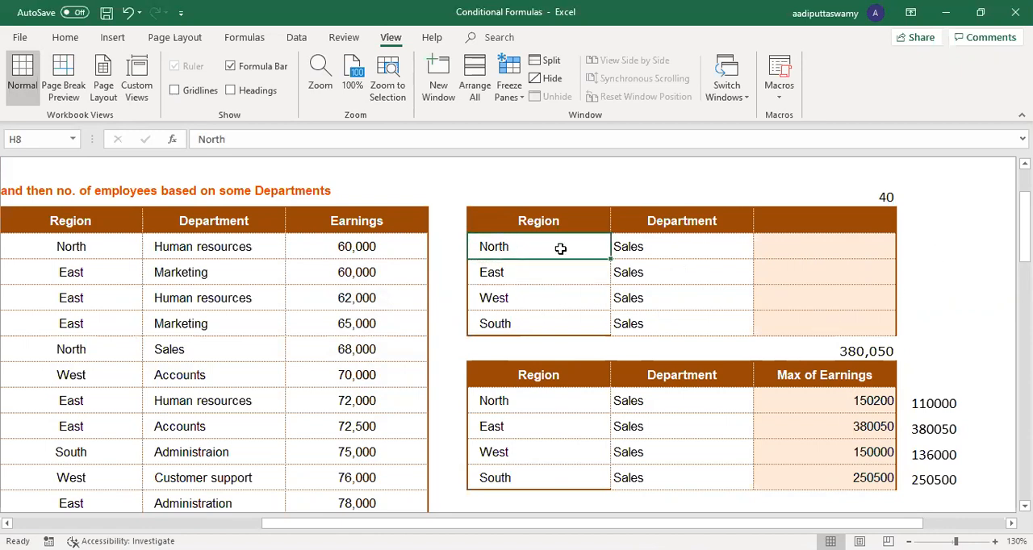
{"action": "left_click", "coordinate": [845, 244]}
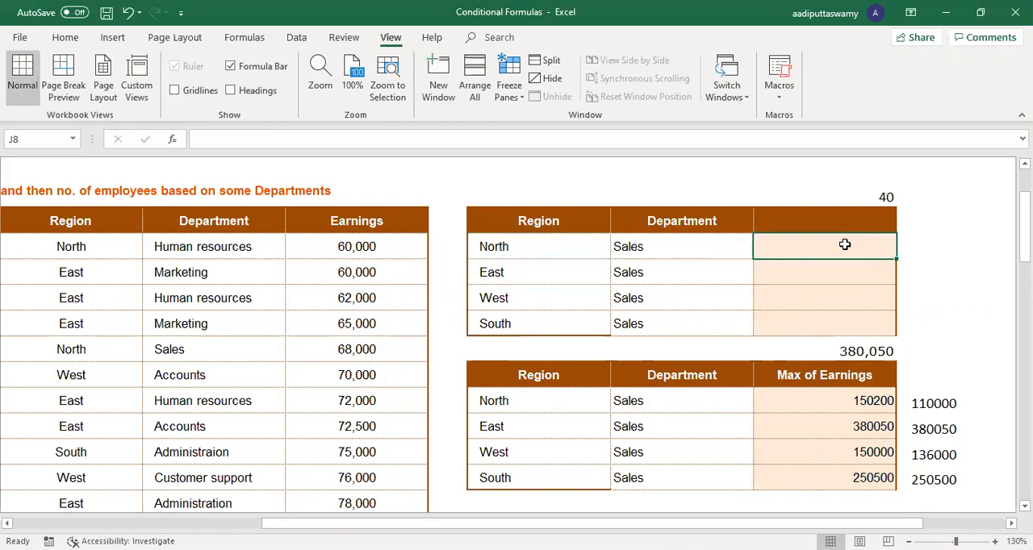
{"action": "type", "text": "="}
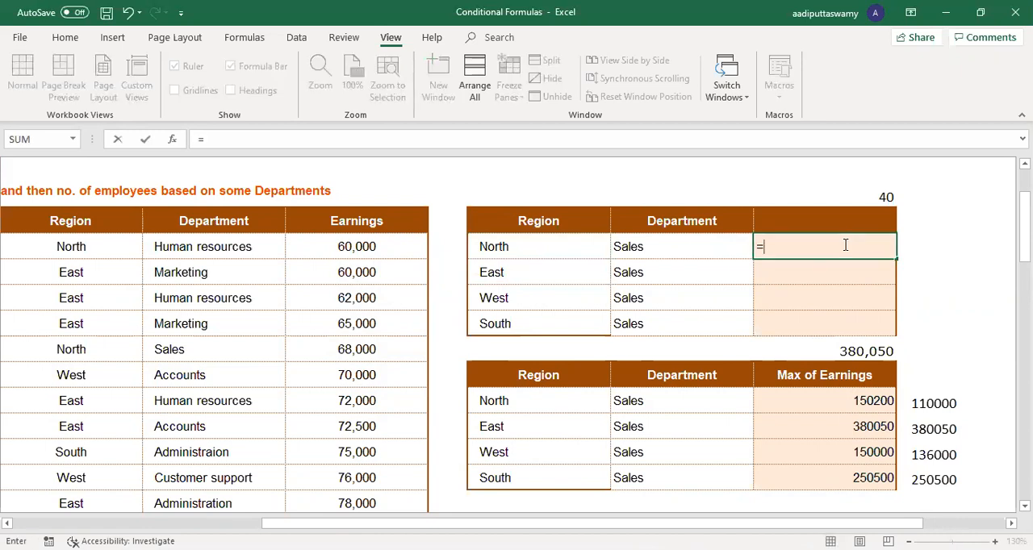
{"action": "type", "text": "cou"}
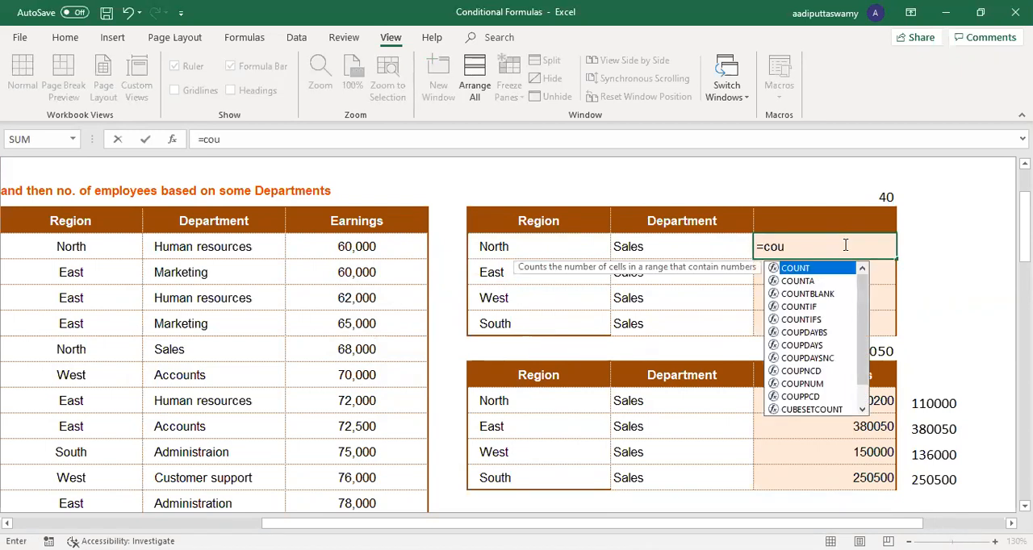
{"action": "key", "text": "Down"}
{"action": "key", "text": "Down"}
{"action": "key", "text": "Down"}
{"action": "key", "text": "Down"}
{"action": "key", "text": "Tab"}
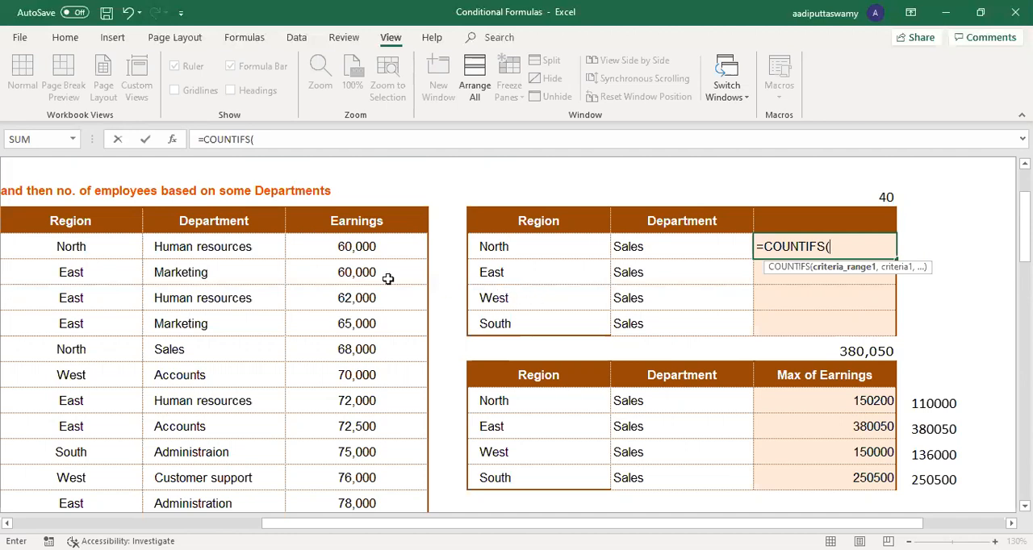
{"action": "left_click", "coordinate": [87, 242]}
{"action": "key", "text": "Up"}
{"action": "key", "text": "Down"}
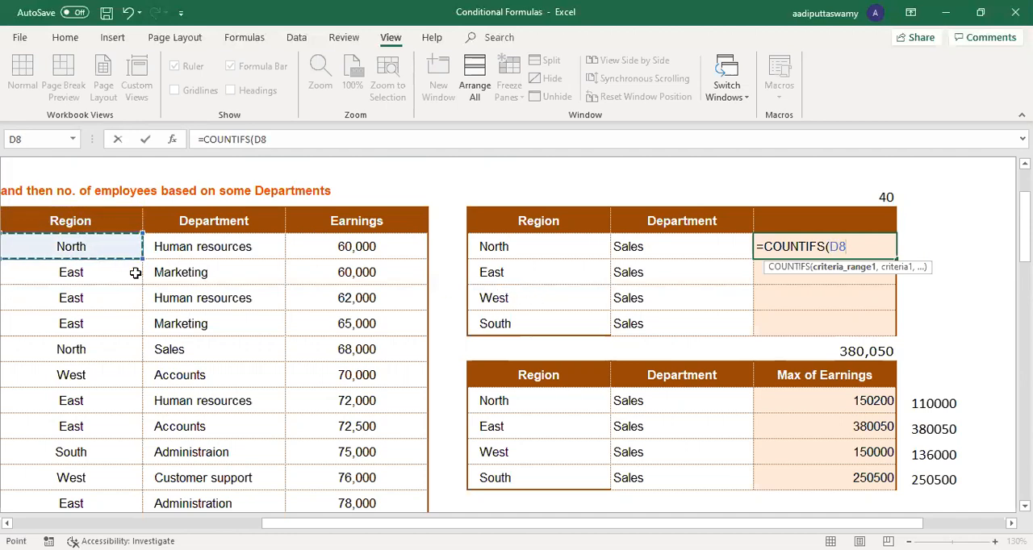
{"action": "key", "text": "ctrl+shift+Down"}
{"action": "key", "text": "F4"}
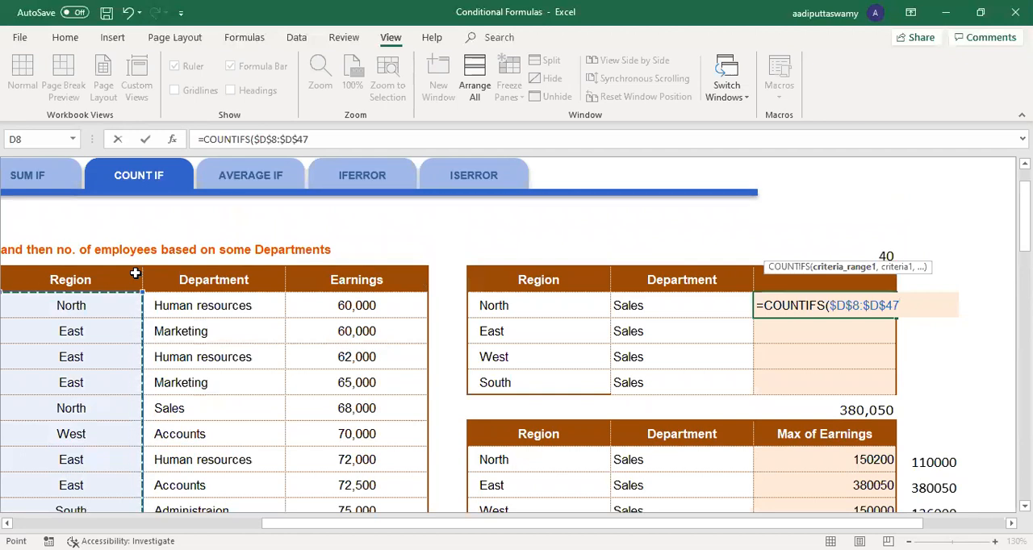
{"action": "type", "text": ","}
{"action": "left_click", "coordinate": [510, 307]}
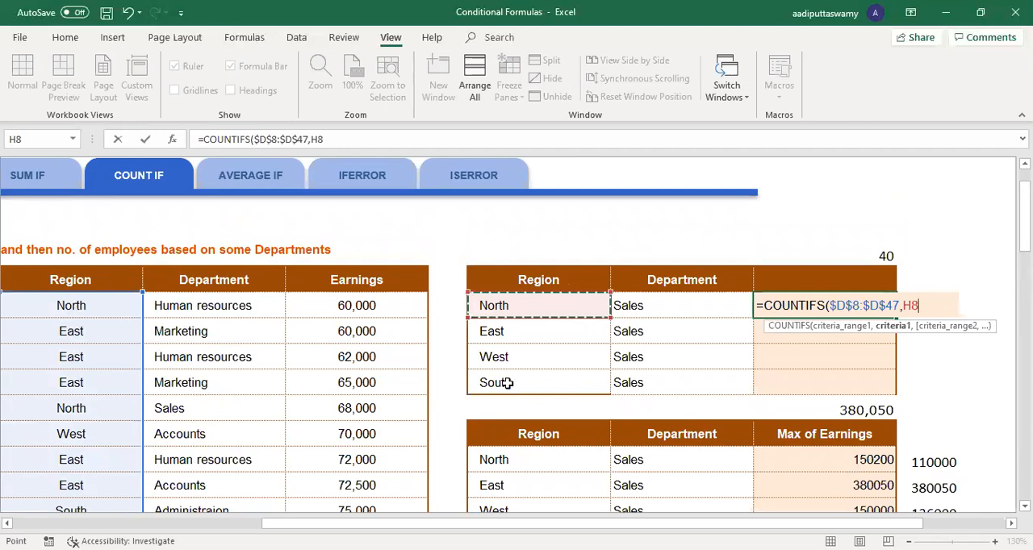
{"action": "key", "text": "ctrl+Return"}
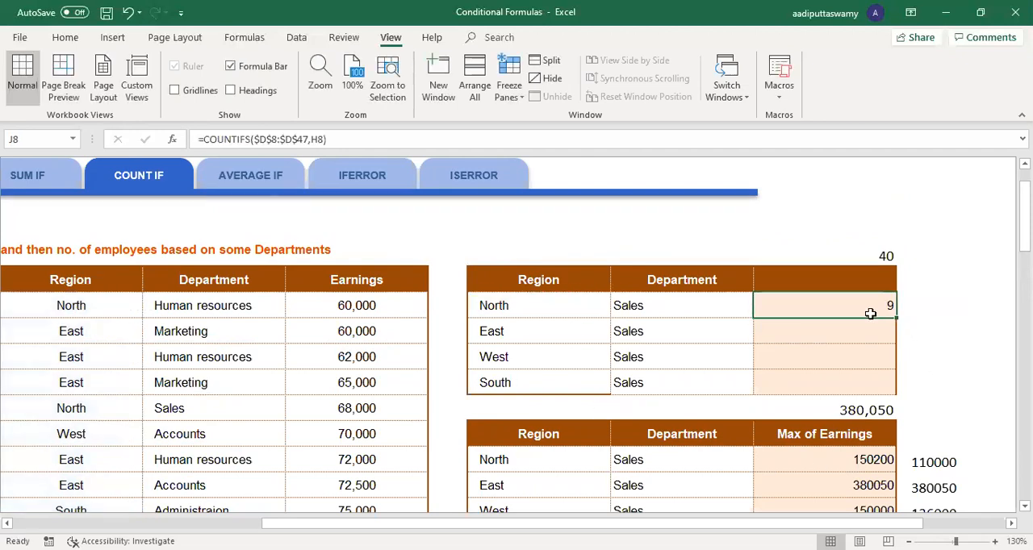
Step: Fill the J8 COUNTIFS formula down through J11 and check the East, West and South rows
{"action": "left_click_drag", "start_coordinate": [484, 307], "coordinate": [638, 306]}
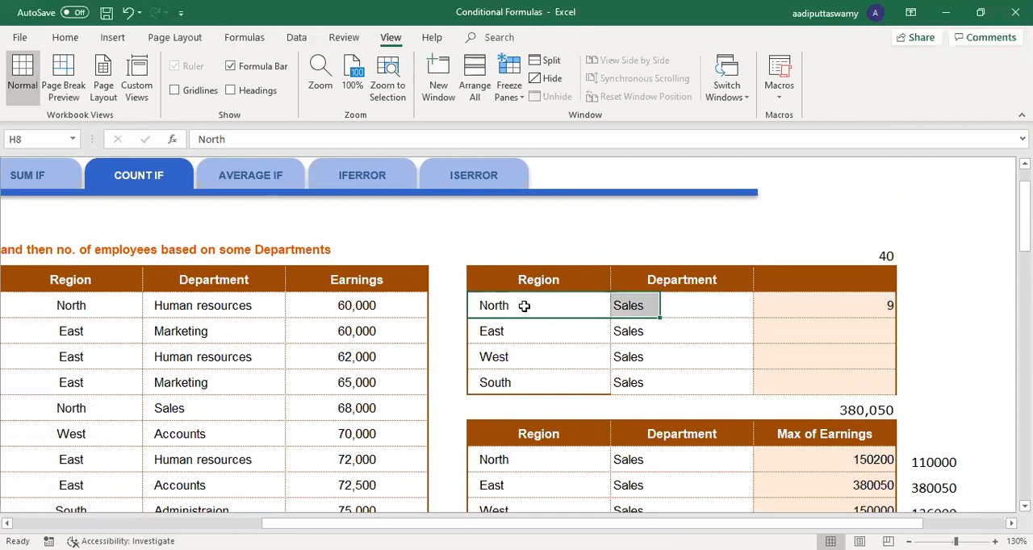
{"action": "left_click", "coordinate": [76, 307]}
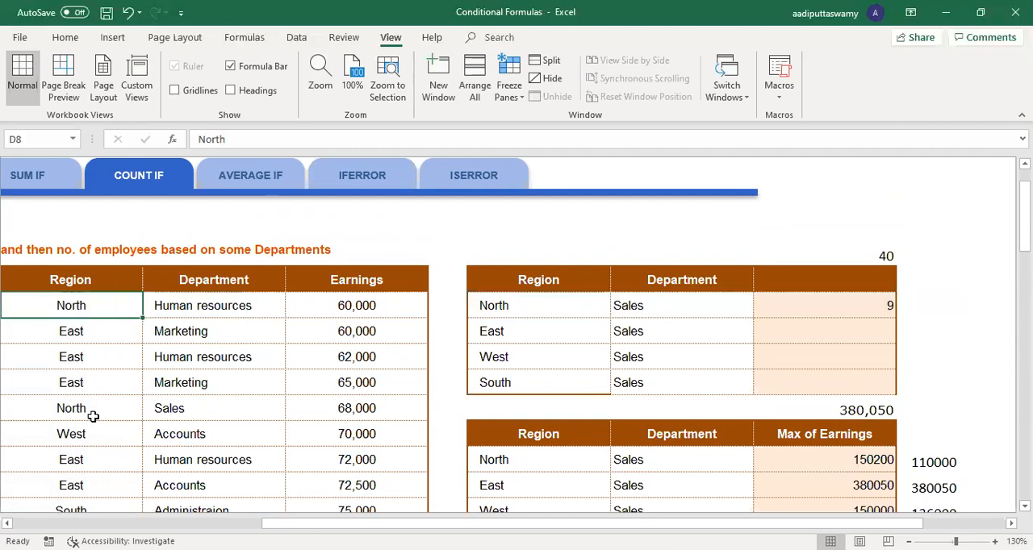
{"action": "left_click", "coordinate": [861, 311]}
{"action": "left_click_drag", "start_coordinate": [896, 316], "coordinate": [898, 391]}
{"action": "left_click_drag", "start_coordinate": [525, 330], "coordinate": [830, 328]}
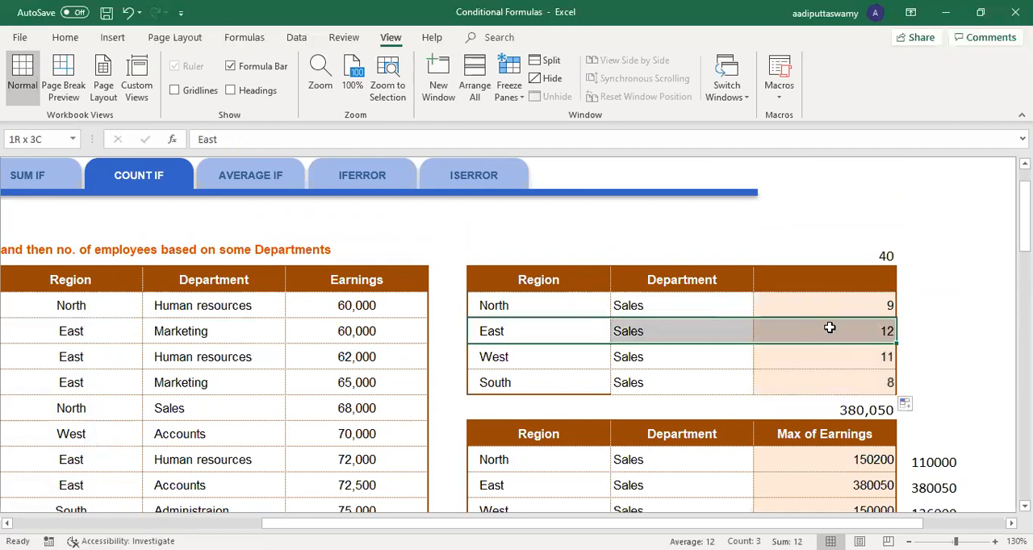
{"action": "left_click_drag", "start_coordinate": [517, 358], "coordinate": [831, 360]}
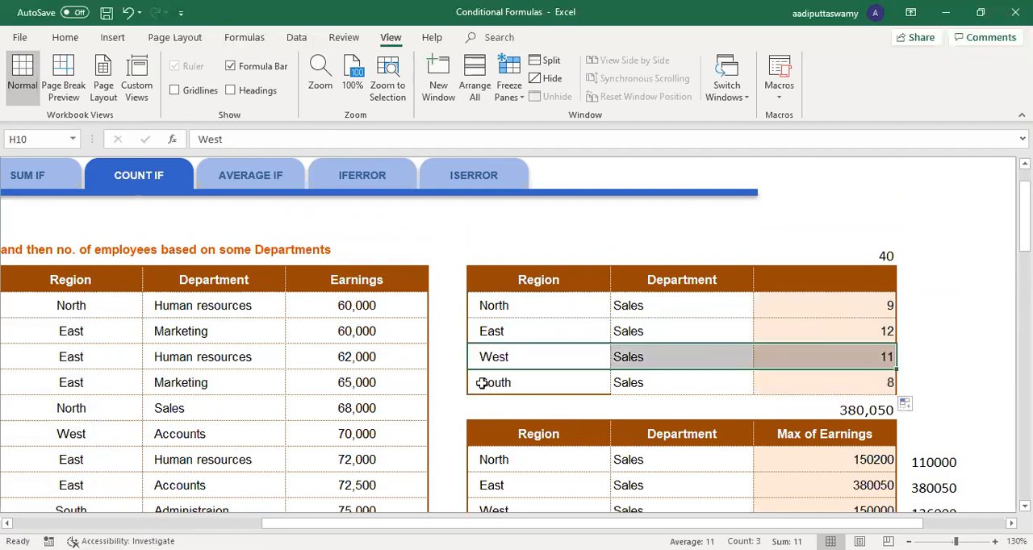
{"action": "left_click_drag", "start_coordinate": [481, 385], "coordinate": [865, 389]}
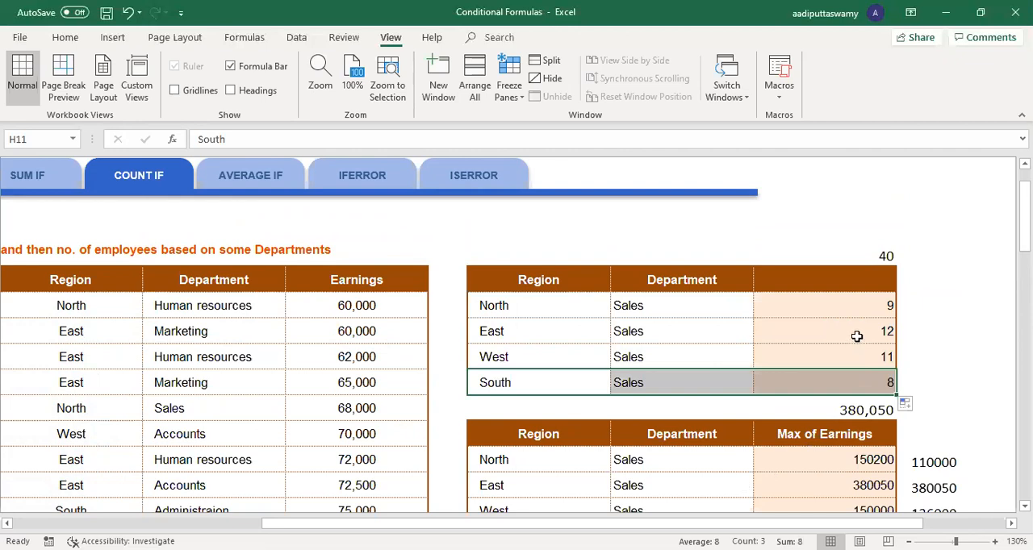
Step: Extend the North row's count in J8 to =COUNTIFS($D$8:$D$47,H8,$E$8:$E$47,I8) so it also matches the department
{"action": "double_click", "coordinate": [861, 306]}
{"action": "key", "text": "BackSpace"}
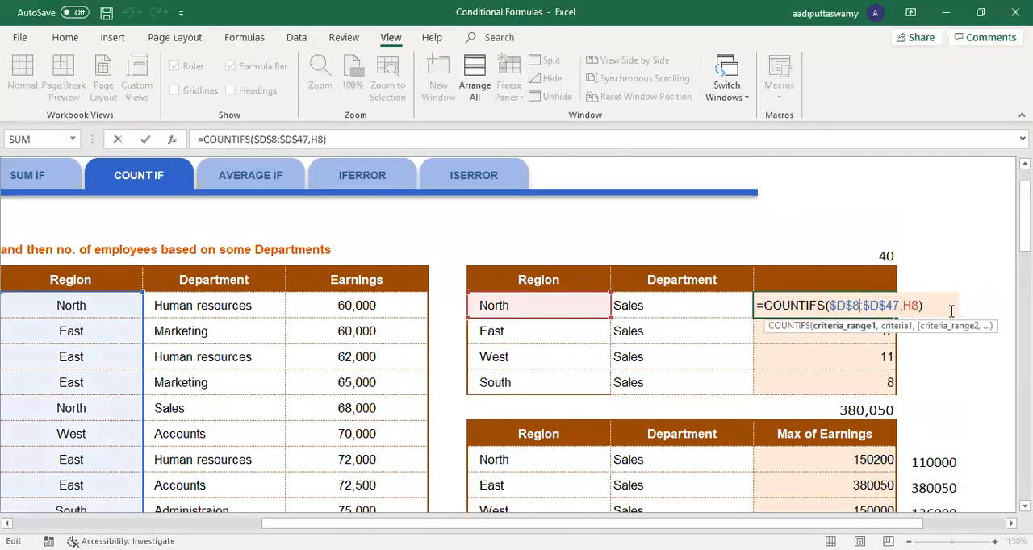
{"action": "type", "text": ")"}
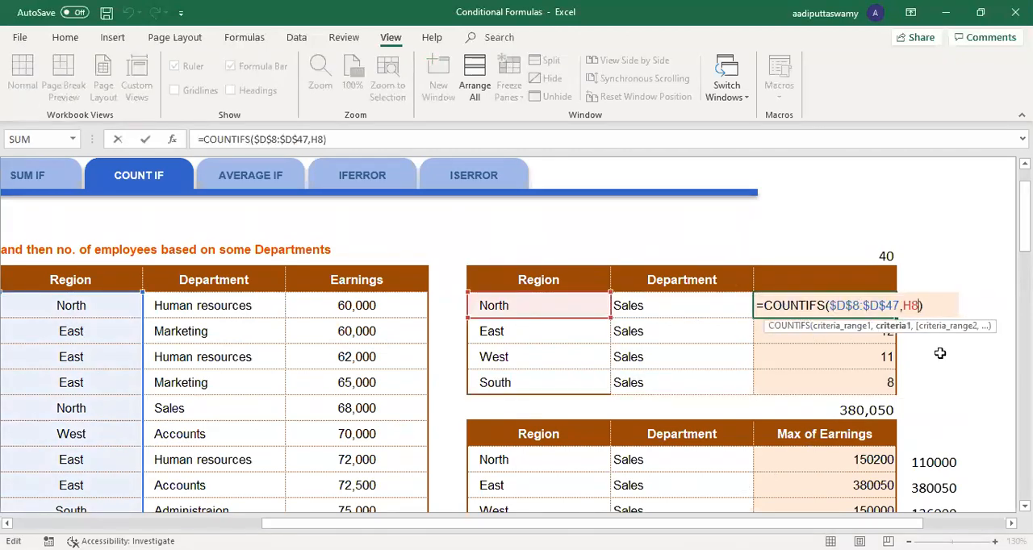
{"action": "type", "text": ","}
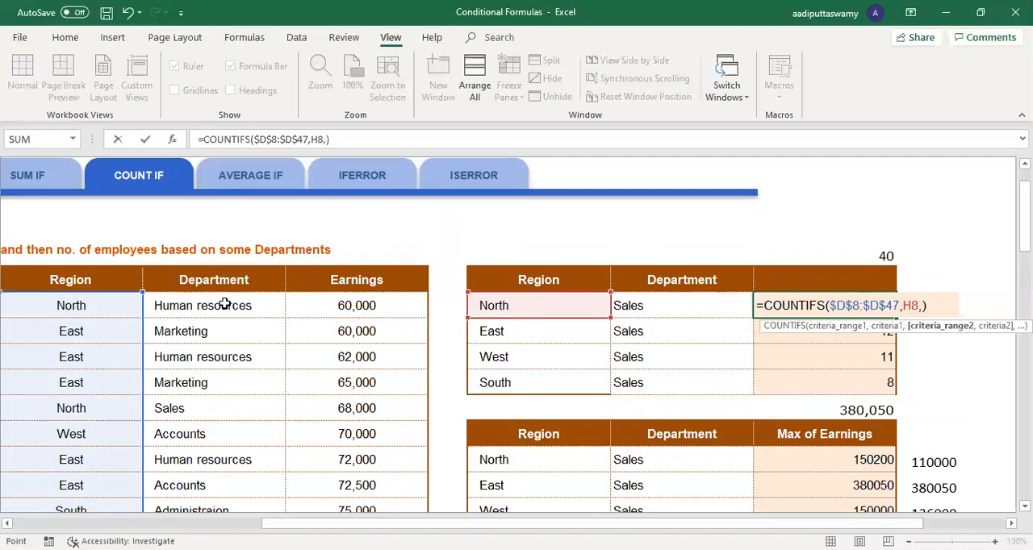
{"action": "left_click", "coordinate": [219, 304]}
{"action": "key", "text": "ctrl+shift+Down"}
{"action": "key", "text": "F4"}
{"action": "type", "text": ","}
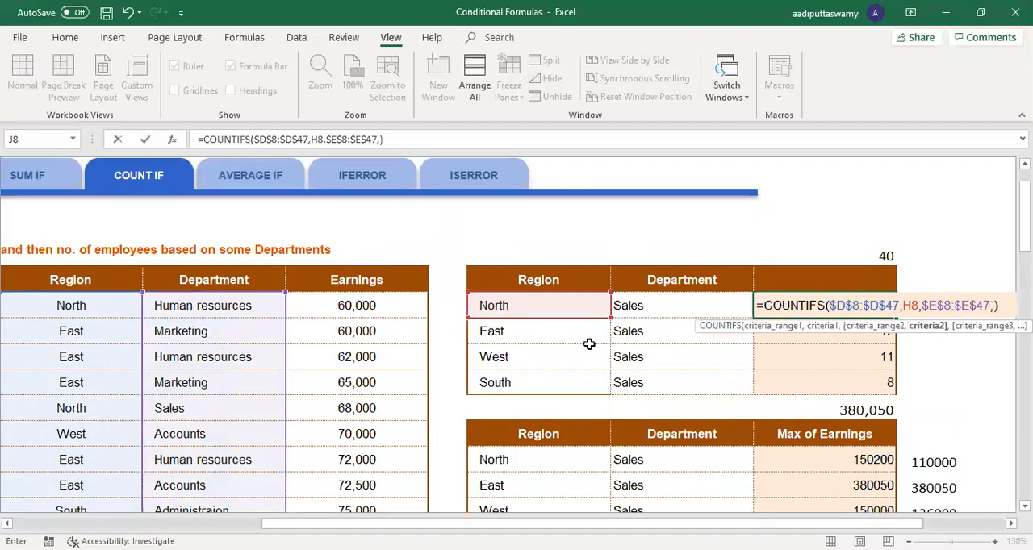
{"action": "left_click", "coordinate": [632, 306]}
{"action": "key", "text": "Return"}
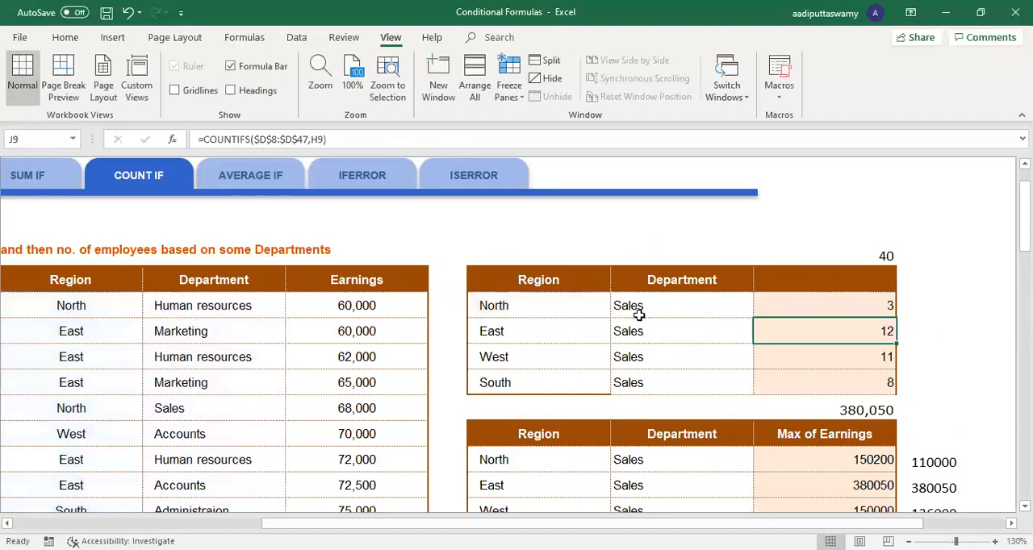
Step: Check the region and department criteria of the J8 formula and fill it down through J11
{"action": "left_click", "coordinate": [876, 305]}
{"action": "left_click", "coordinate": [532, 304]}
{"action": "left_click", "coordinate": [649, 306]}
{"action": "left_click", "coordinate": [854, 309]}
{"action": "left_click_drag", "start_coordinate": [897, 317], "coordinate": [903, 398]}
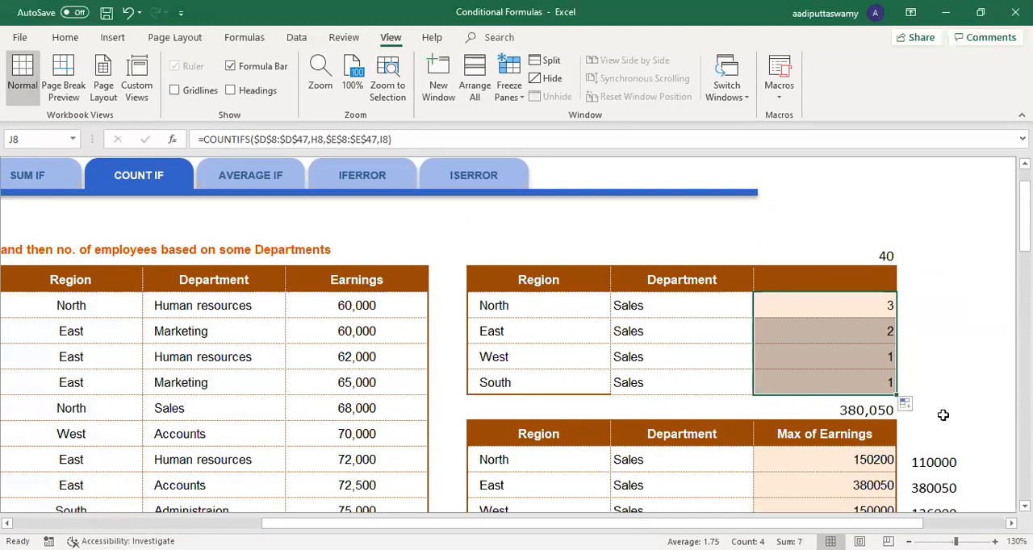
Step: Switch to the NESTED IF sheet and review the Performance Grade question and column
{"action": "left_click_drag", "start_coordinate": [781, 524], "coordinate": [372, 425]}
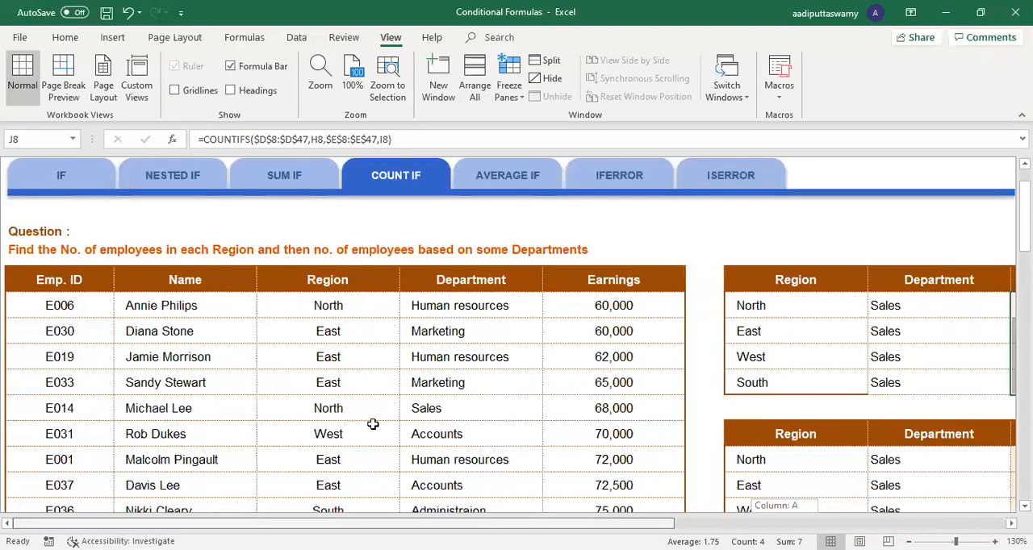
{"action": "left_click", "coordinate": [330, 388]}
{"action": "scroll", "coordinate": [327, 392], "scroll_direction": "up", "scroll_amount": 2}
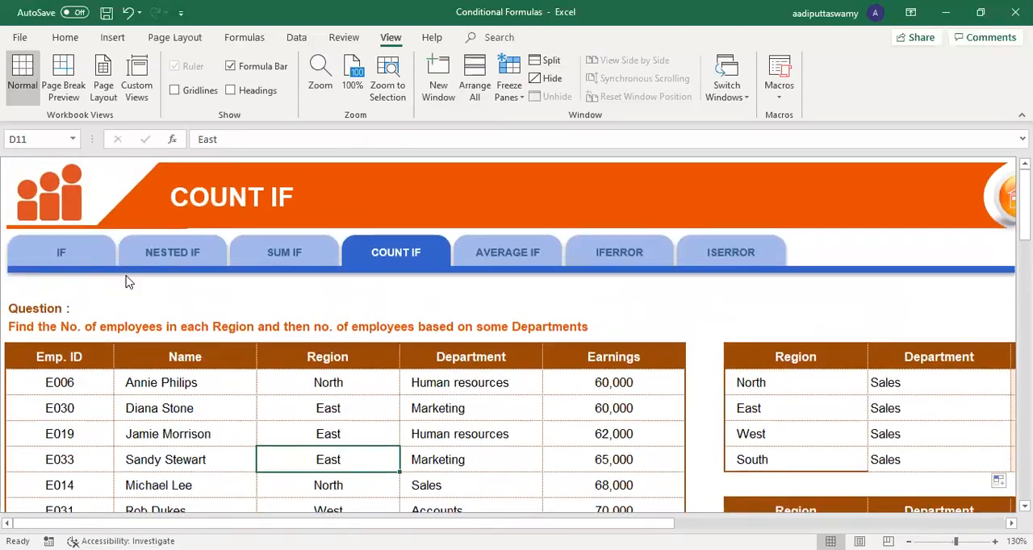
{"action": "left_click", "coordinate": [162, 255]}
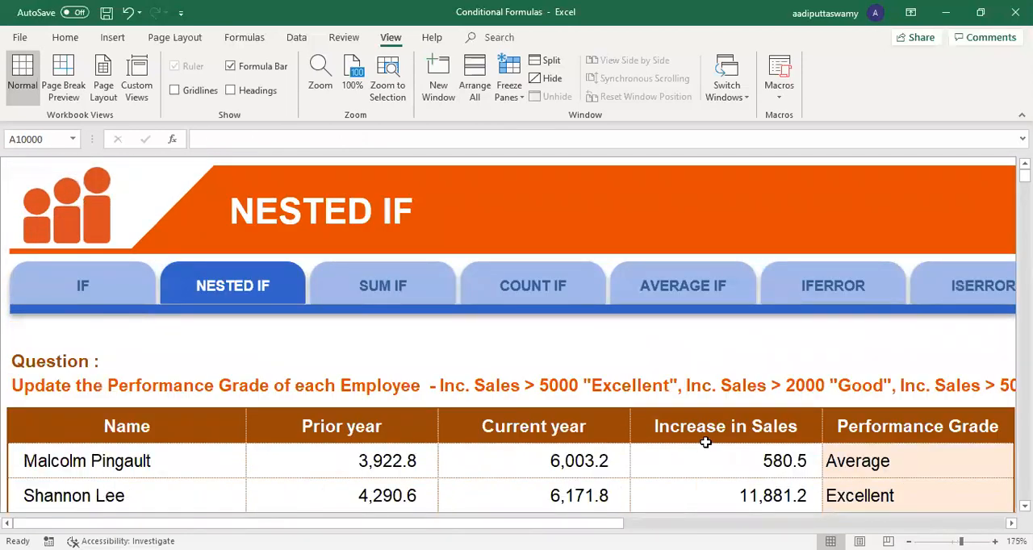
{"action": "scroll", "coordinate": [706, 442], "scroll_direction": "down", "scroll_amount": 3}
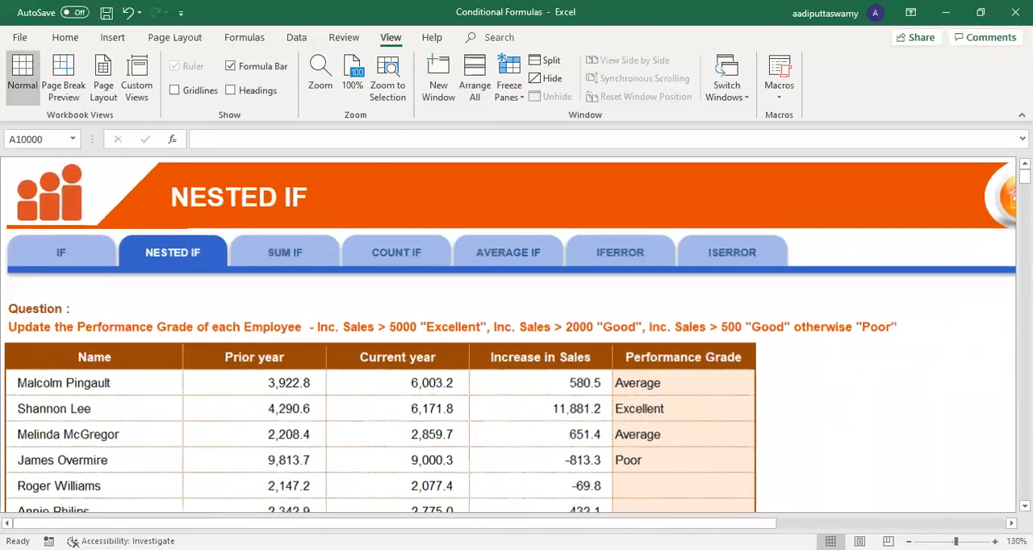
{"action": "scroll", "coordinate": [950, 505], "scroll_direction": "right", "scroll_amount": 3}
{"action": "left_click", "coordinate": [473, 385]}
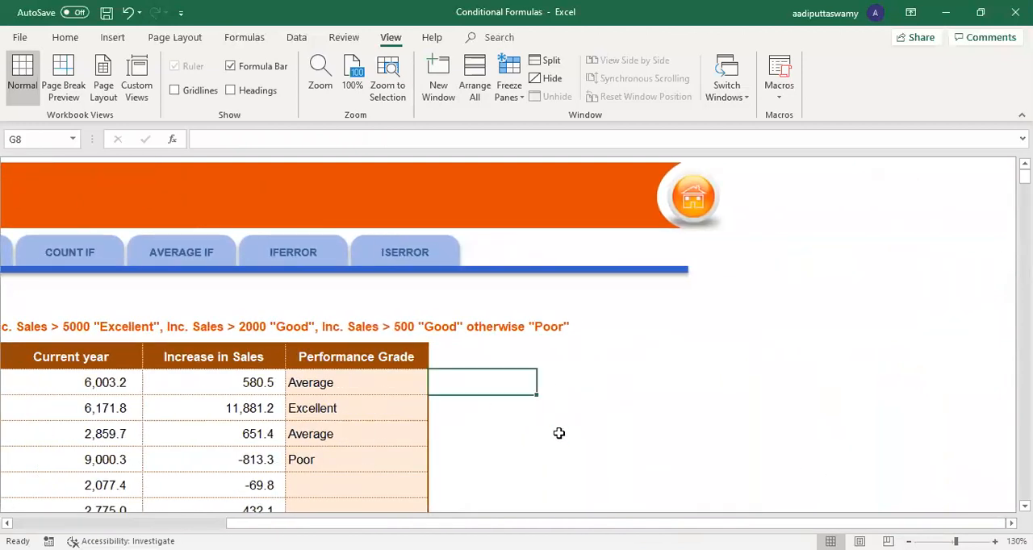
{"action": "scroll", "coordinate": [558, 433], "scroll_direction": "up", "scroll_amount": 3}
{"action": "scroll", "coordinate": [607, 436], "scroll_direction": "up", "scroll_amount": 1}
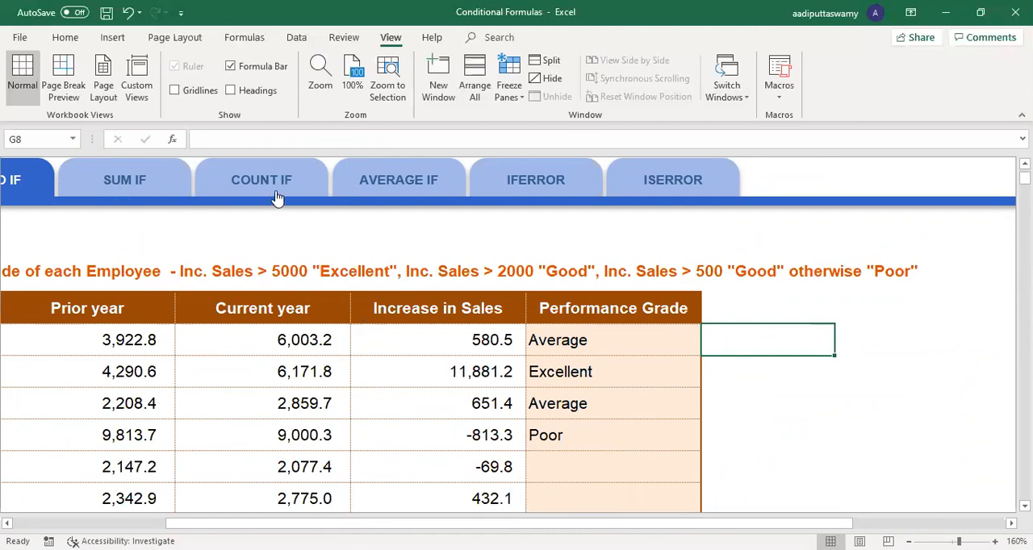
Step: Clear the existing Performance Grade formulas from F8 through F11
{"action": "double_click", "coordinate": [568, 352]}
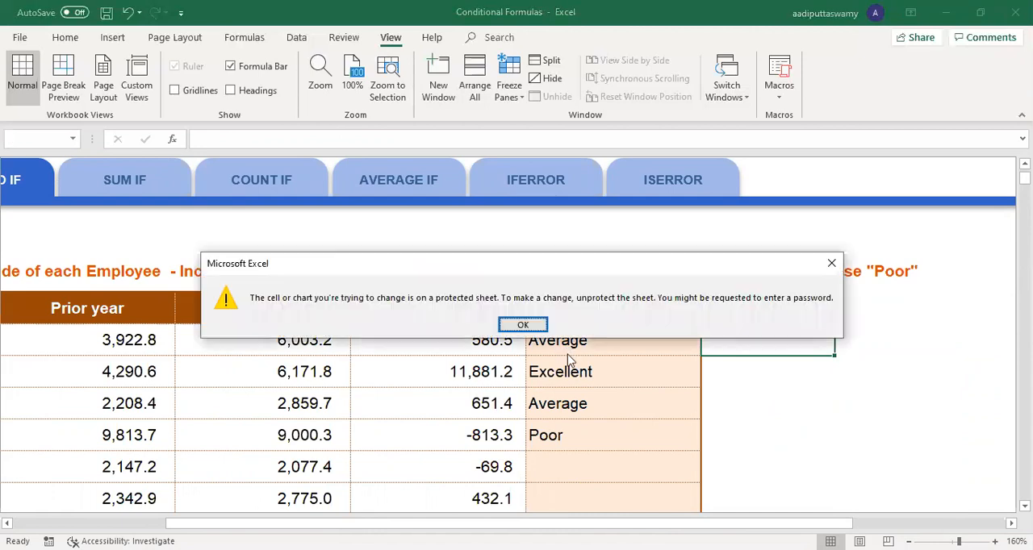
{"action": "key", "text": "Return"}
{"action": "left_click_drag", "start_coordinate": [569, 343], "coordinate": [588, 428]}
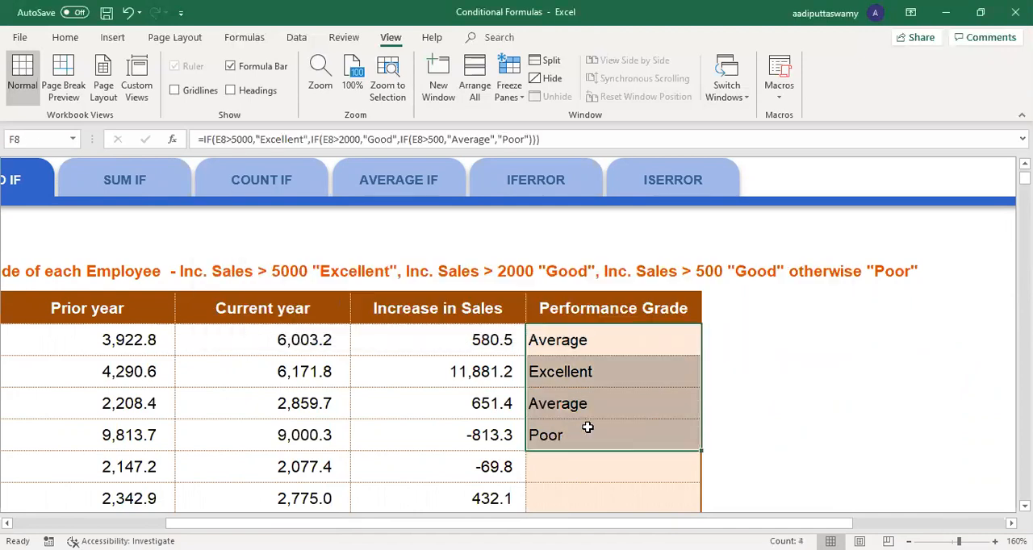
{"action": "key", "text": "Delete"}
Step: Start an IFS formula in F8 whose first condition E8>5000 returns "Excellent"
{"action": "left_click", "coordinate": [571, 344]}
{"action": "type", "text": "="}
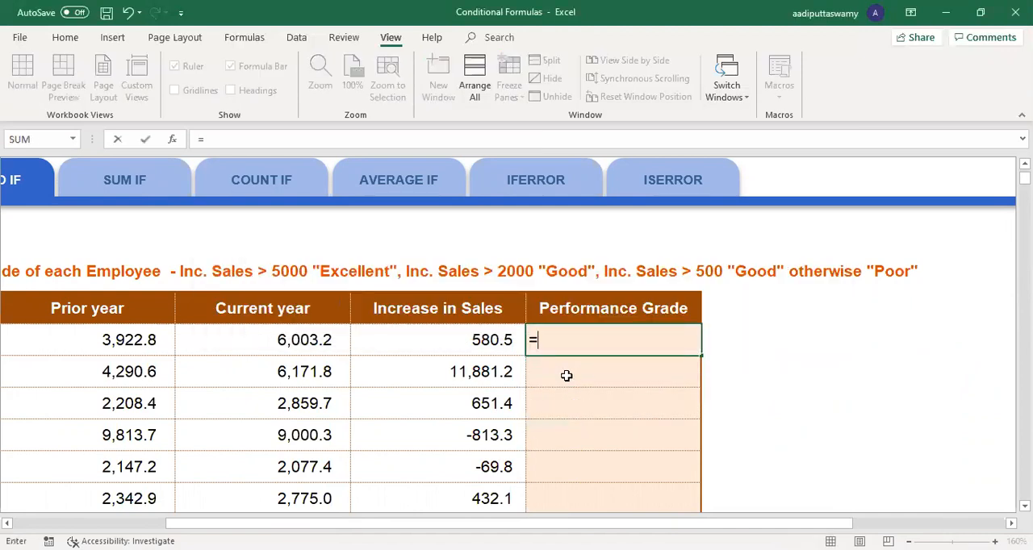
{"action": "type", "text": "ifs"}
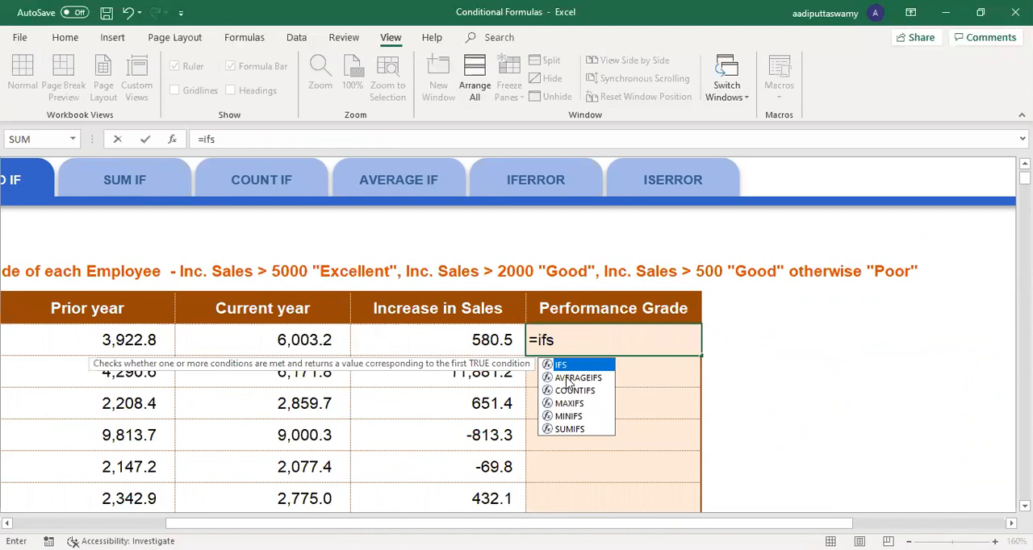
{"action": "double_click", "coordinate": [565, 370]}
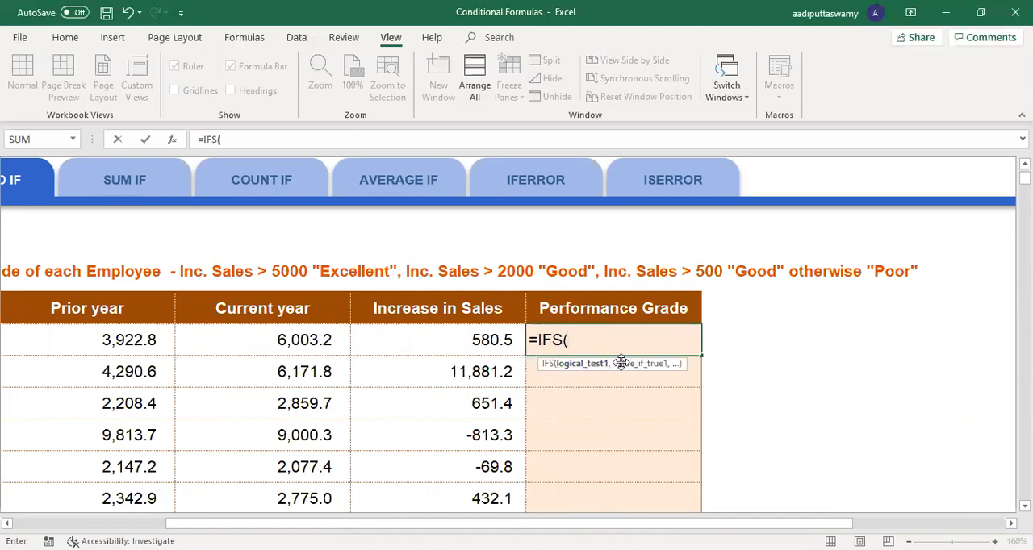
{"action": "left_click", "coordinate": [445, 340]}
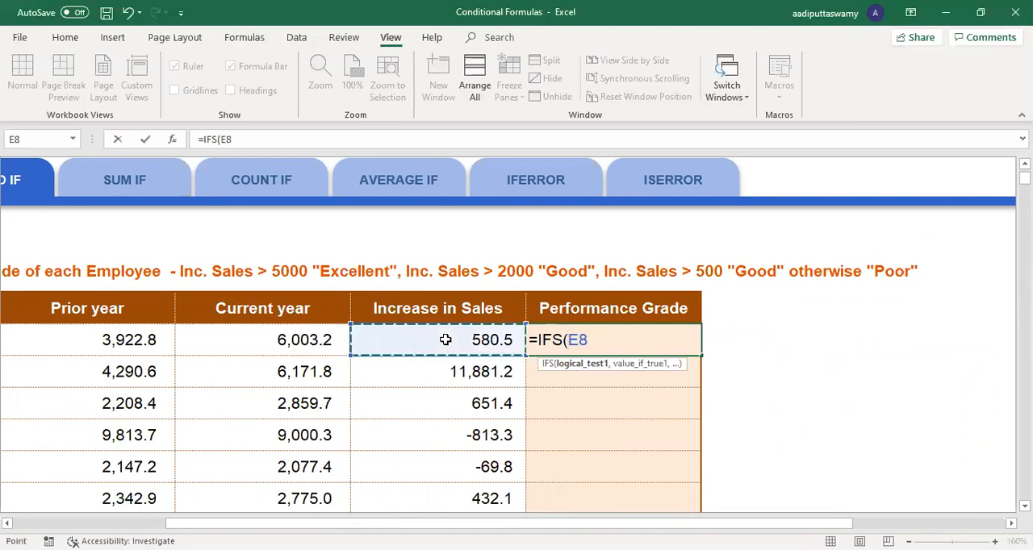
{"action": "type", "text": ">5"}
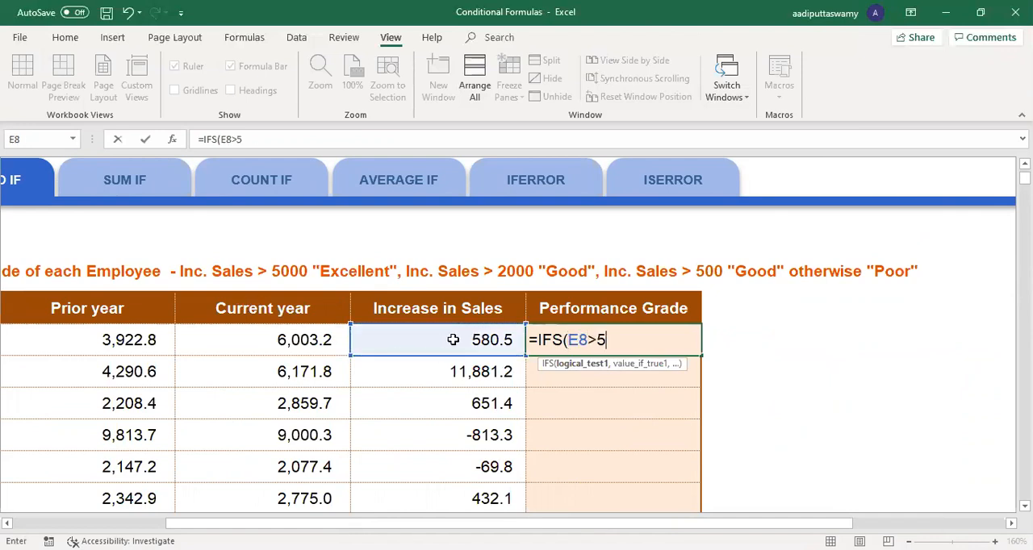
{"action": "type", "text": "000,\""}
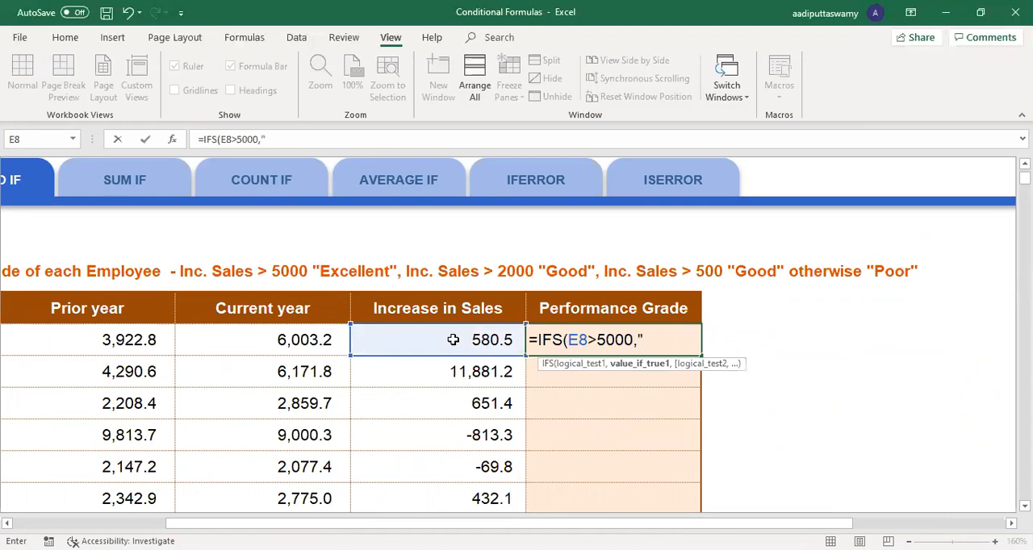
{"action": "type", "text": "Excellent\""}
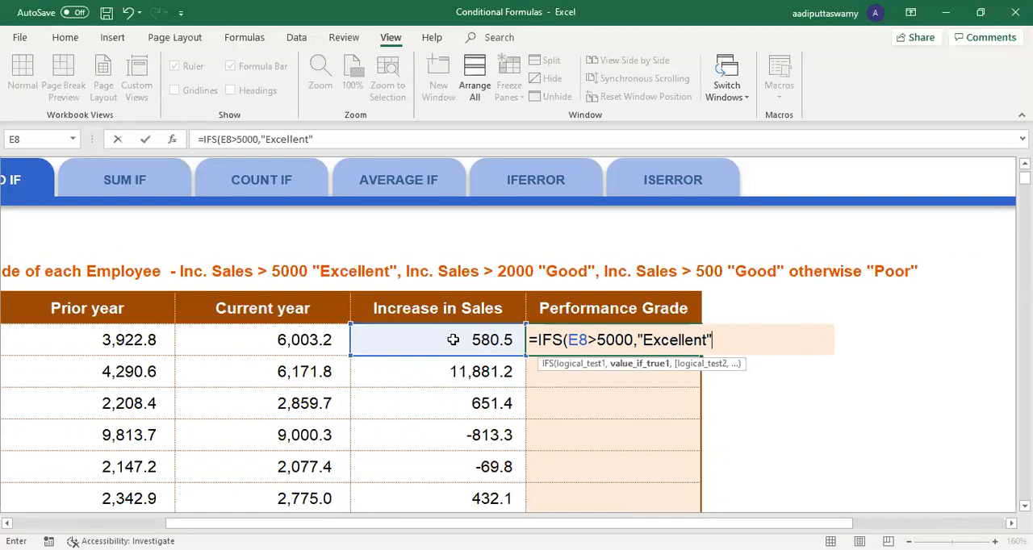
Step: Add a second condition to the F8 IFS formula: E8>2000 returns "Good"
{"action": "type", "text": ","}
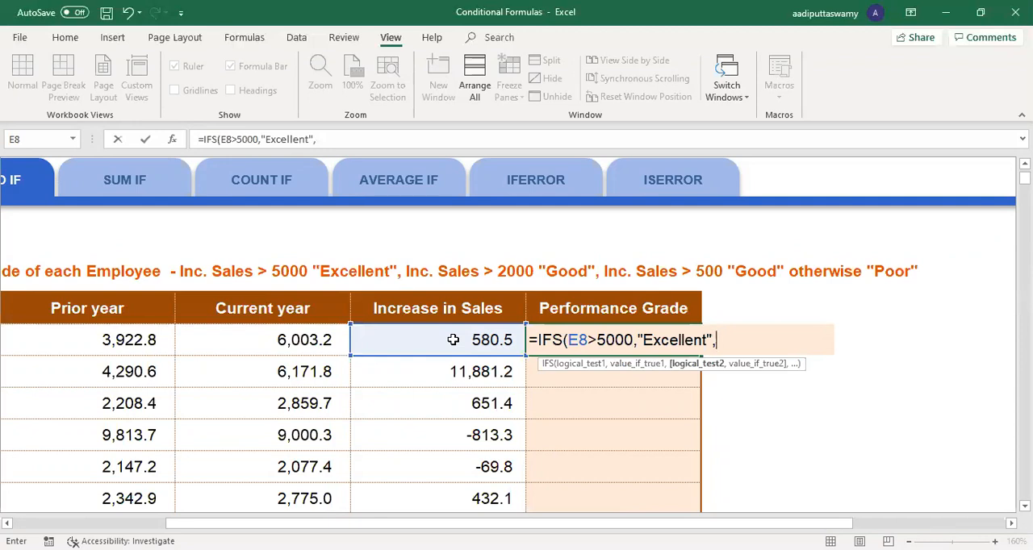
{"action": "left_click", "coordinate": [453, 340]}
{"action": "type", "text": ">"}
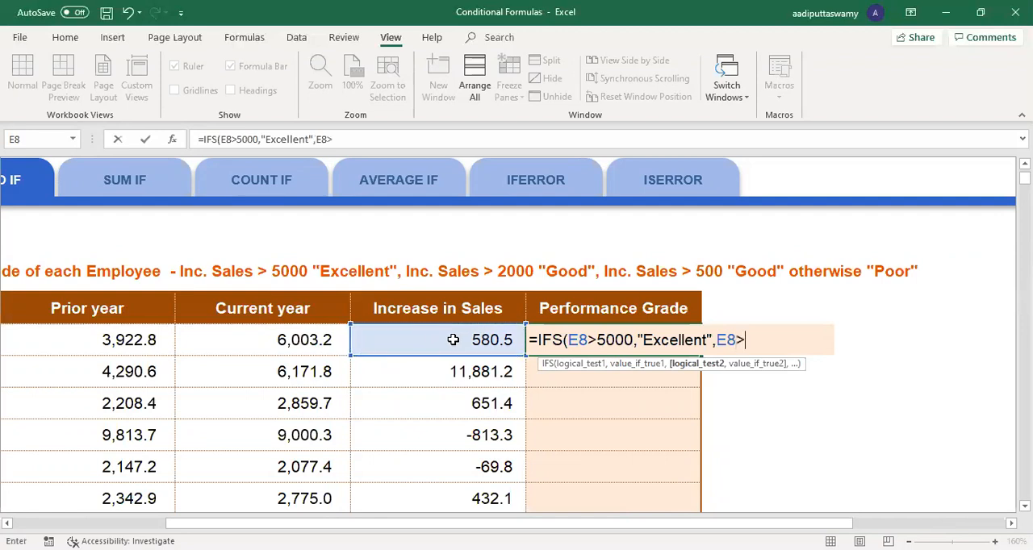
{"action": "type", "text": "2000,\"Good"}
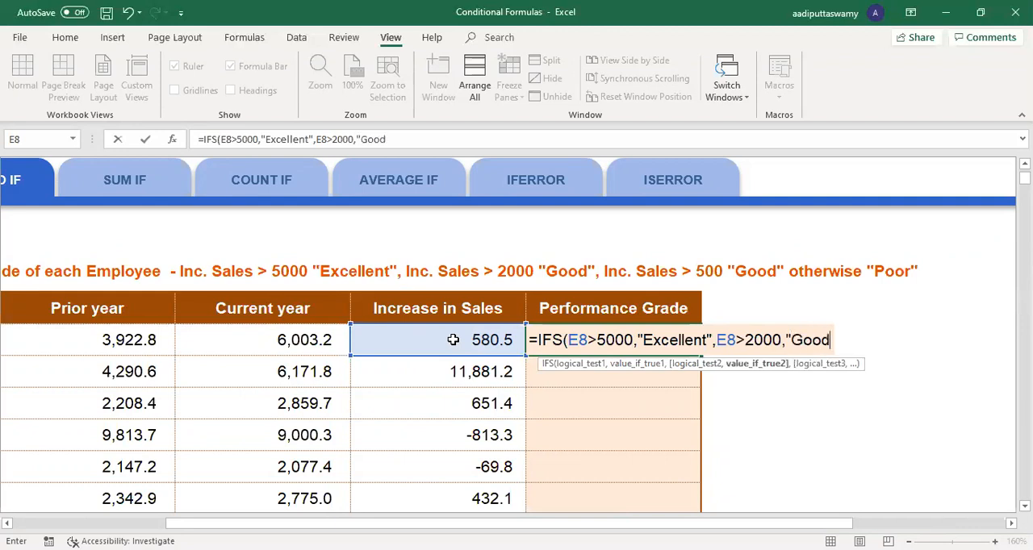
{"action": "type", "text": "\","}
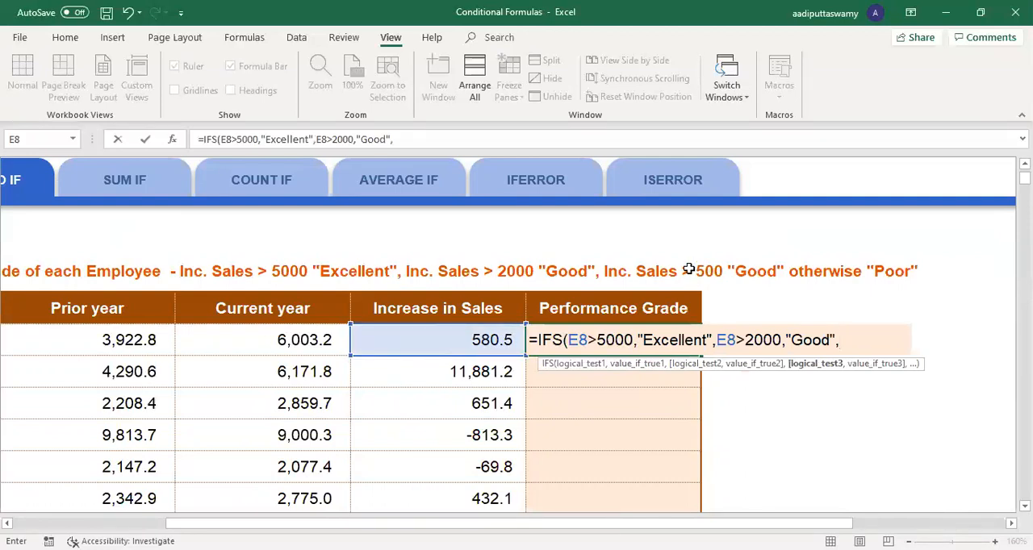
Step: Add a third condition to the F8 IFS formula: E8>500 returns "Average"
{"action": "left_click", "coordinate": [490, 341]}
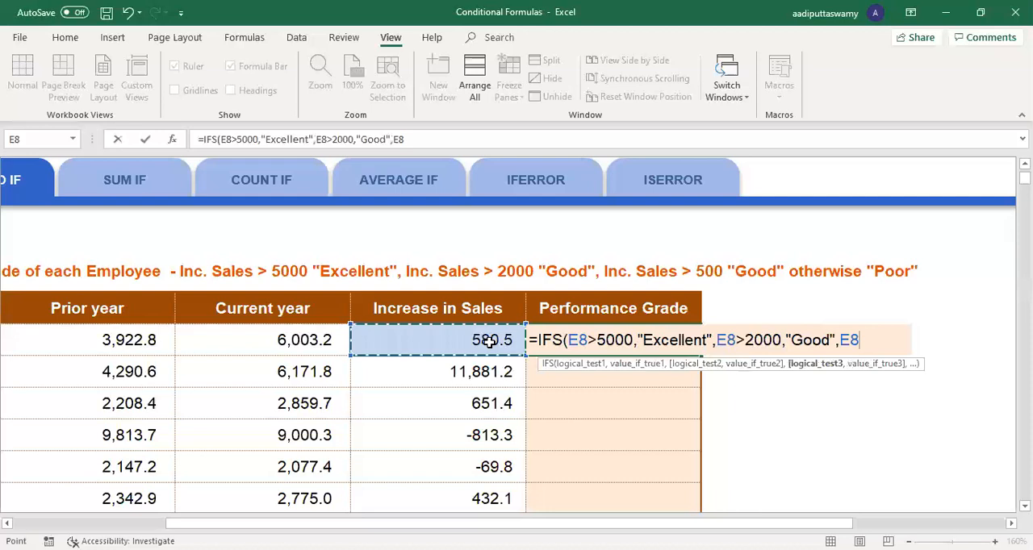
{"action": "type", "text": ">500"}
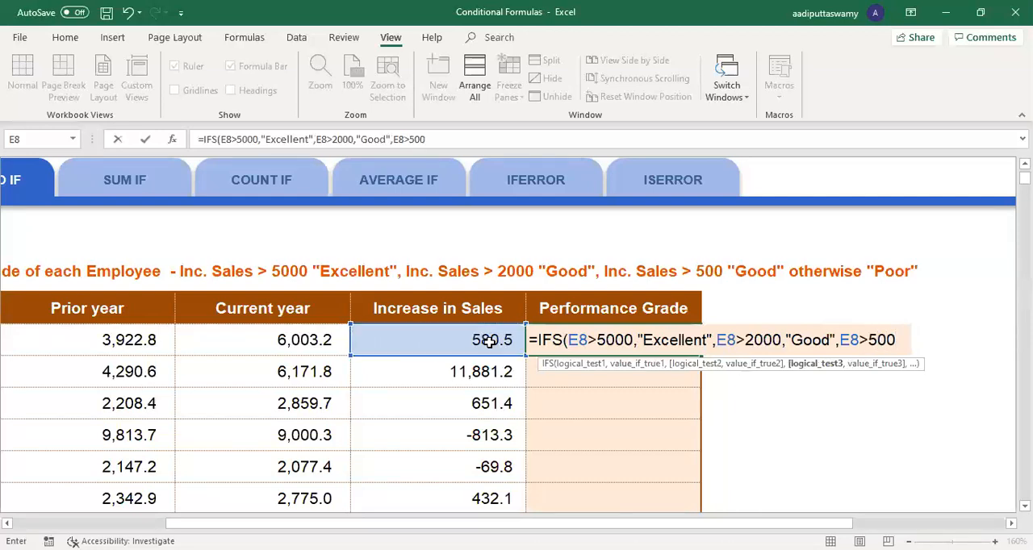
{"action": "type", "text": ",\"Averae"}
{"action": "key", "text": "Left"}
{"action": "key", "text": "Delete"}
{"action": "type", "text": "ge\""}
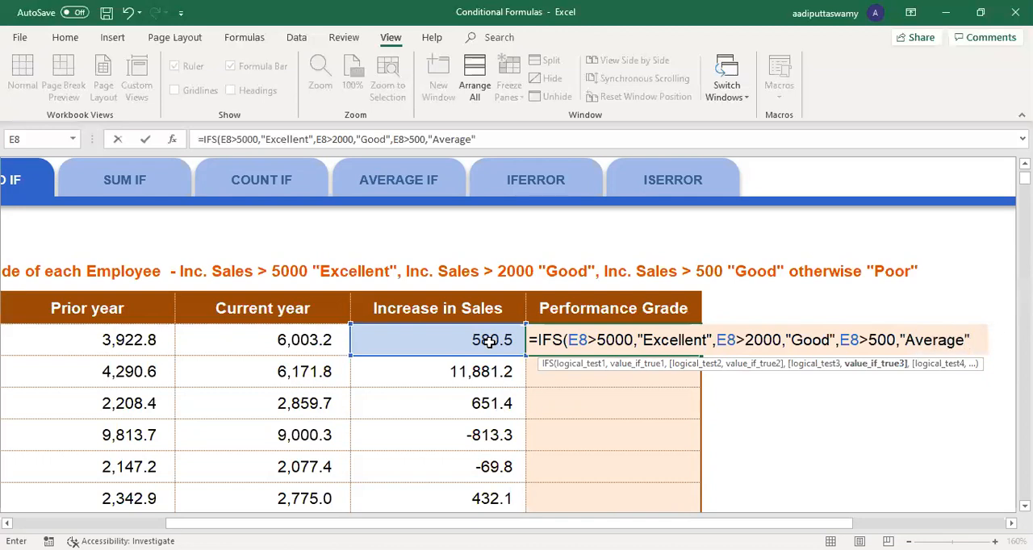
{"action": "type", "text": ","}
Step: Try to finish the F8 IFS formula with "Poor" as the closing argument, without a logical test
{"action": "scroll", "coordinate": [1004, 521], "scroll_direction": "right", "scroll_amount": 3}
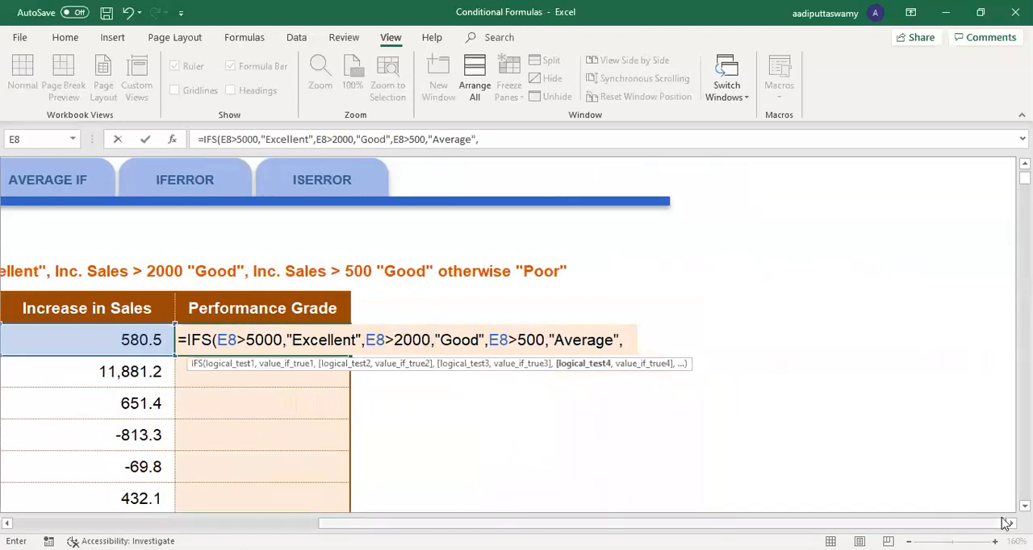
{"action": "type", "text": "\"Poor\")"}
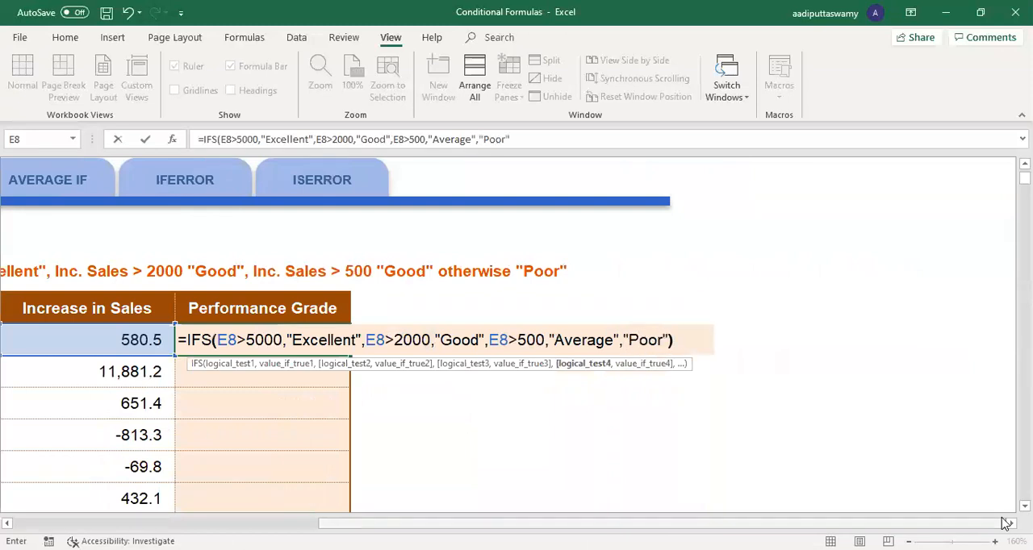
{"action": "key", "text": "Return"}
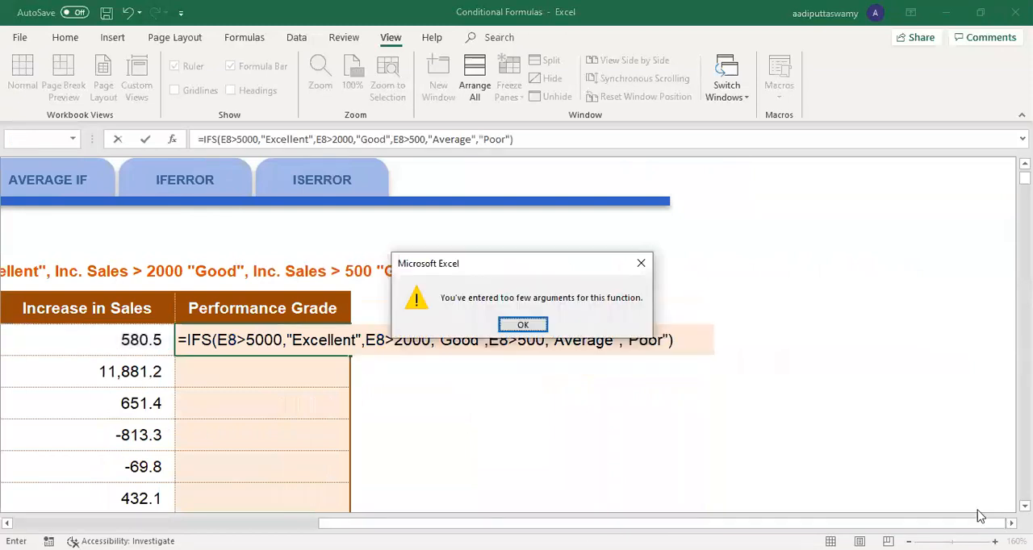
{"action": "left_click", "coordinate": [523, 325]}
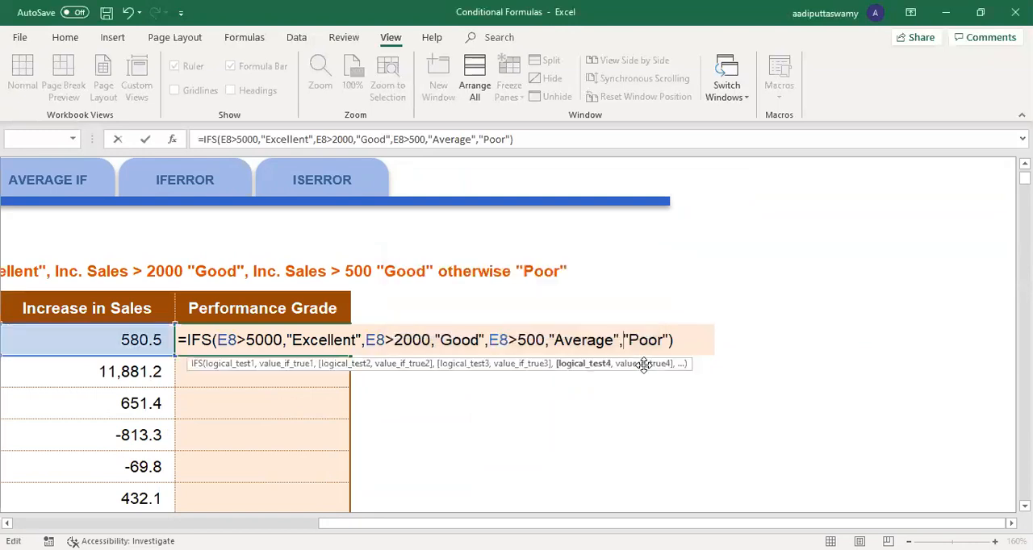
Step: Insert the test E8<500 before "Poor" in the F8 IFS formula and enter the formula
{"action": "left_click", "coordinate": [151, 342]}
{"action": "type", "text": "<500"}
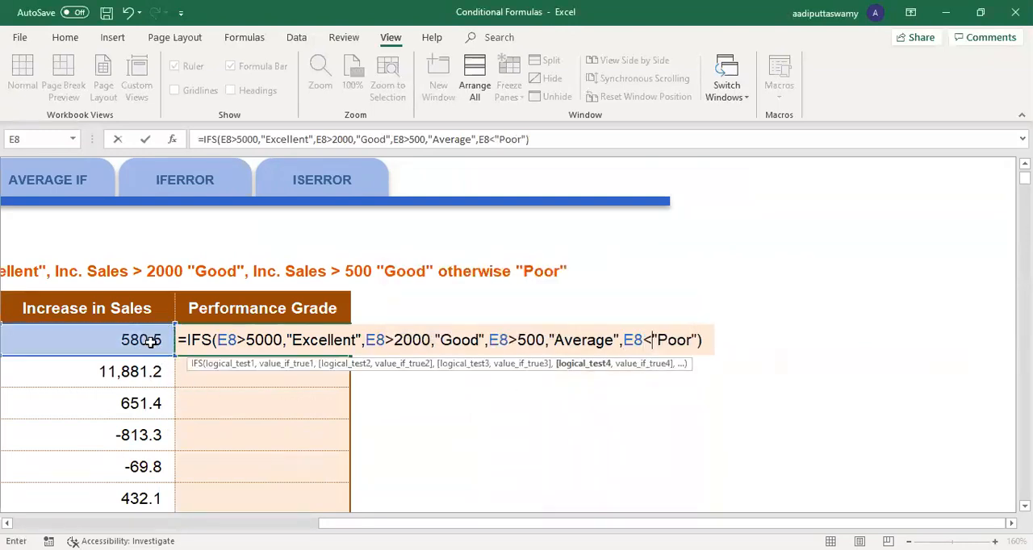
{"action": "type", "text": ","}
{"action": "key", "text": "Return"}
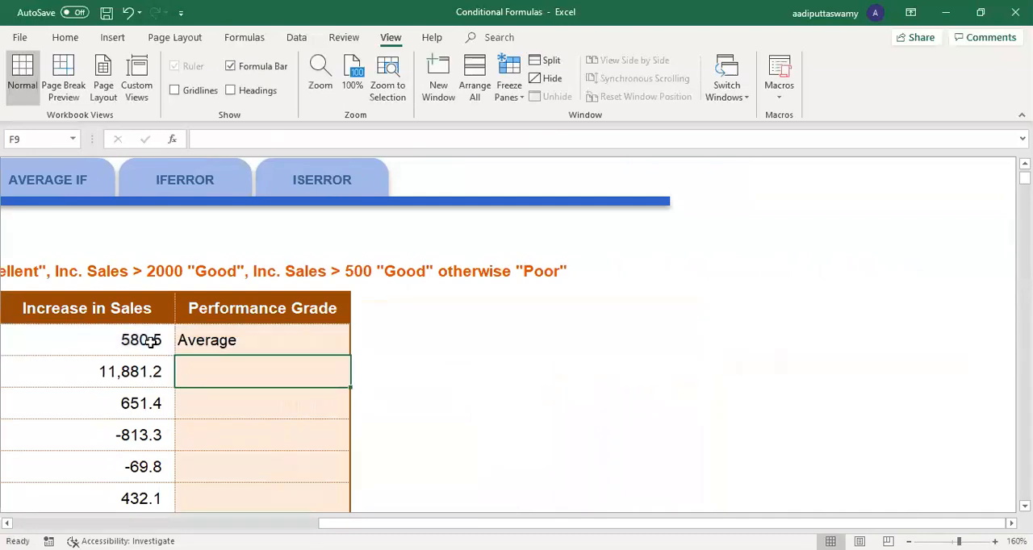
{"action": "scroll", "coordinate": [554, 335], "scroll_direction": "left", "scroll_amount": 3}
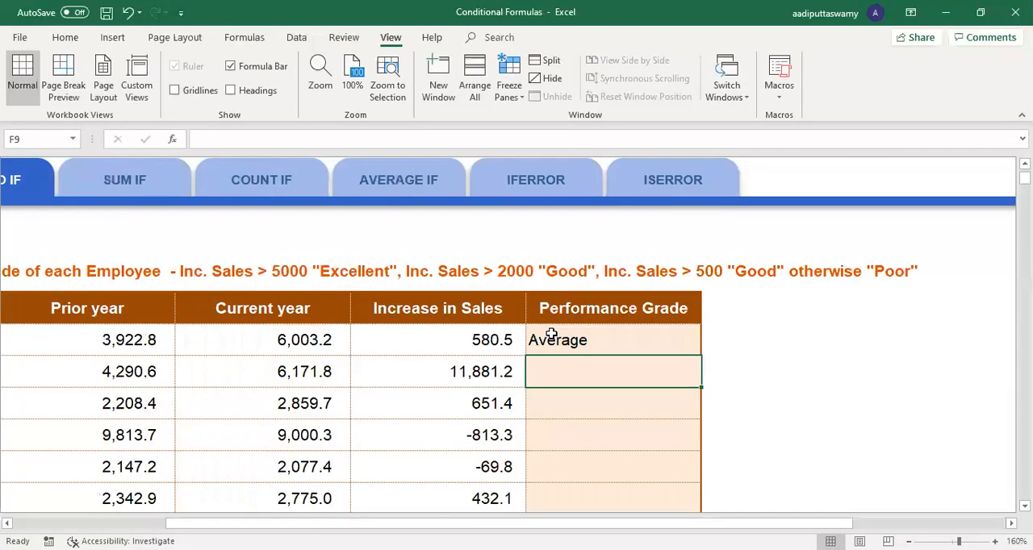
Step: Review the IFS formula in F8 without changing it, and go to the SUM IF sheet
{"action": "double_click", "coordinate": [552, 340]}
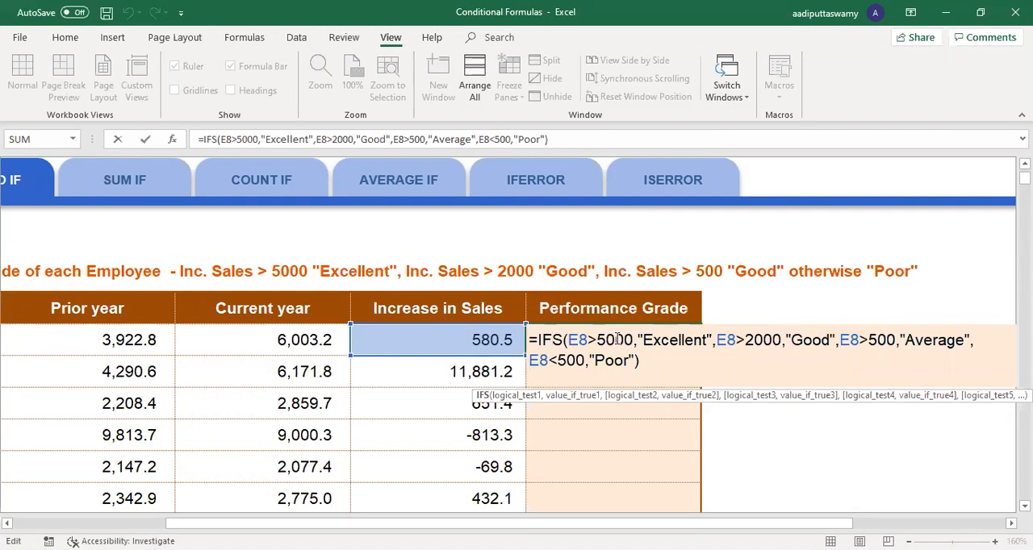
{"action": "key", "text": "ctrl+Return"}
{"action": "left_click", "coordinate": [152, 184]}
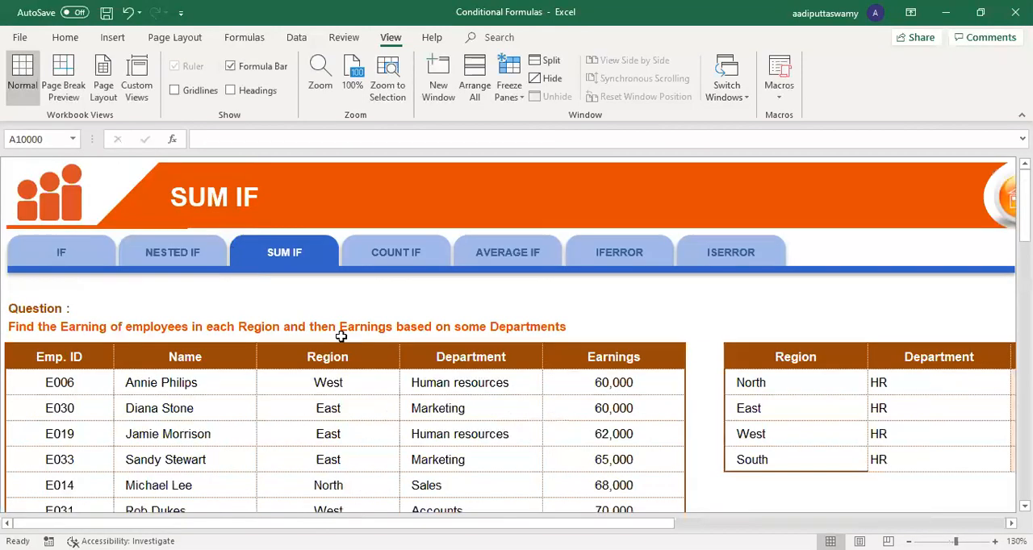
Step: Clear the SUMIFS formulas from K8:K11, beside the regional Earnings column
{"action": "left_click", "coordinate": [835, 398]}
{"action": "scroll", "coordinate": [517, 339], "scroll_direction": "right", "scroll_amount": 6}
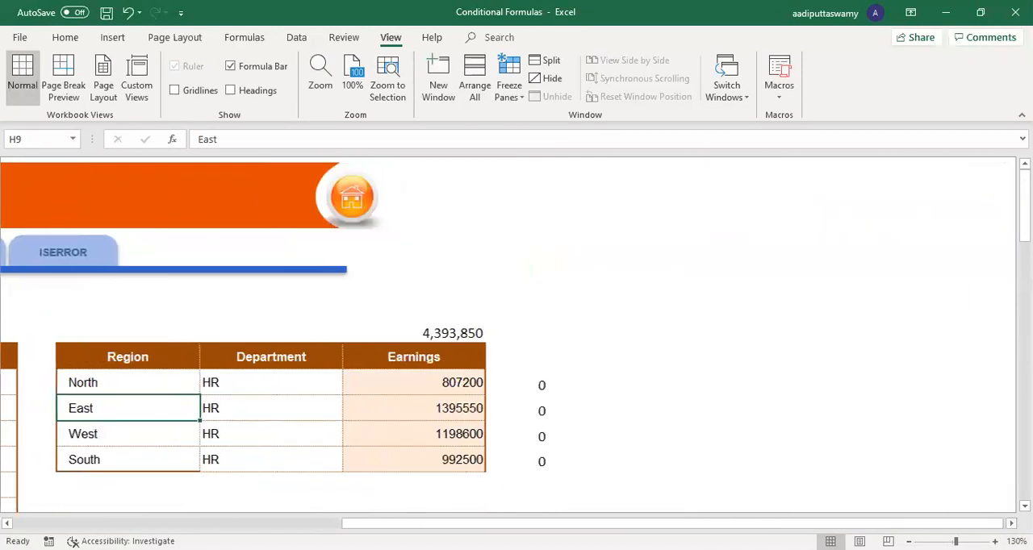
{"action": "left_click_drag", "start_coordinate": [466, 384], "coordinate": [484, 464]}
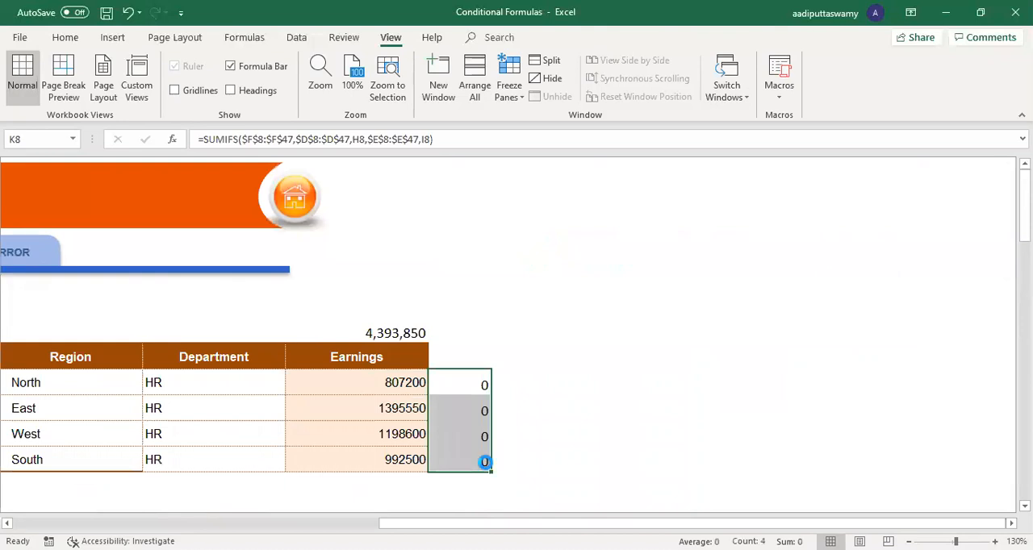
{"action": "key", "text": "Delete"}
Step: Start a SWITCH formula in L8 that uses region cell H8 as its expression
{"action": "left_click", "coordinate": [547, 381]}
{"action": "type", "text": "="}
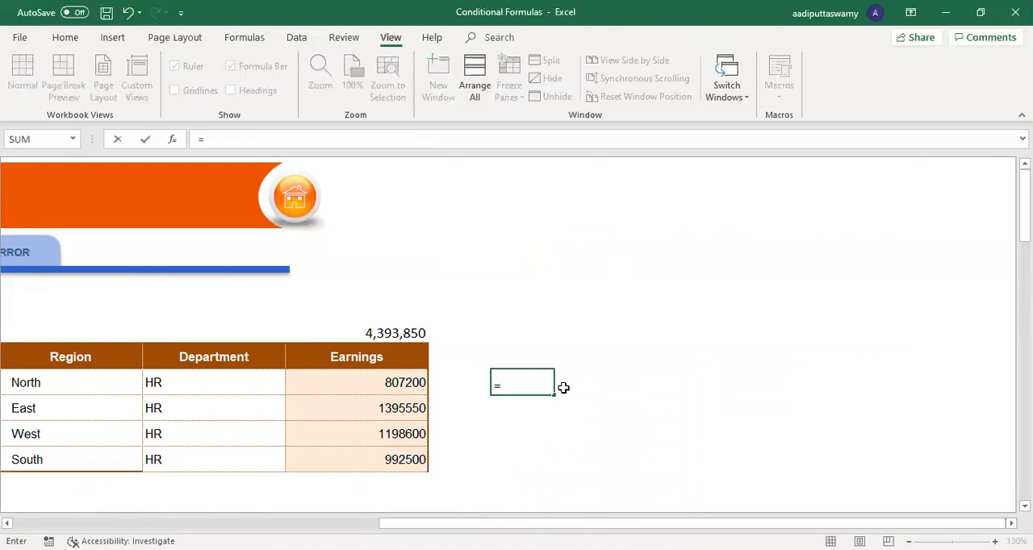
{"action": "type", "text": "SWITCH("}
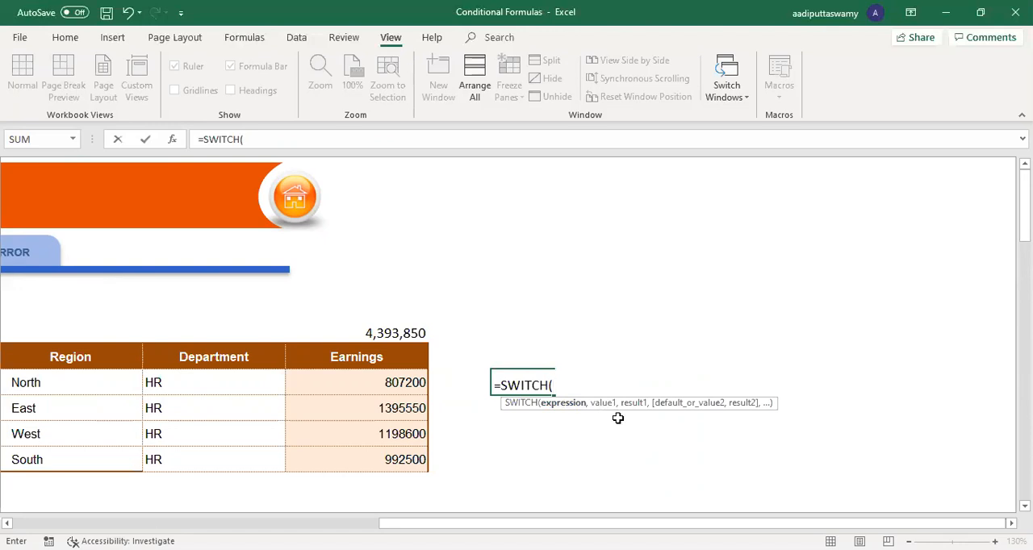
{"action": "type", "text": "\""}
{"action": "key", "text": "BackSpace"}
{"action": "left_click_drag", "start_coordinate": [658, 523], "coordinate": [533, 523]}
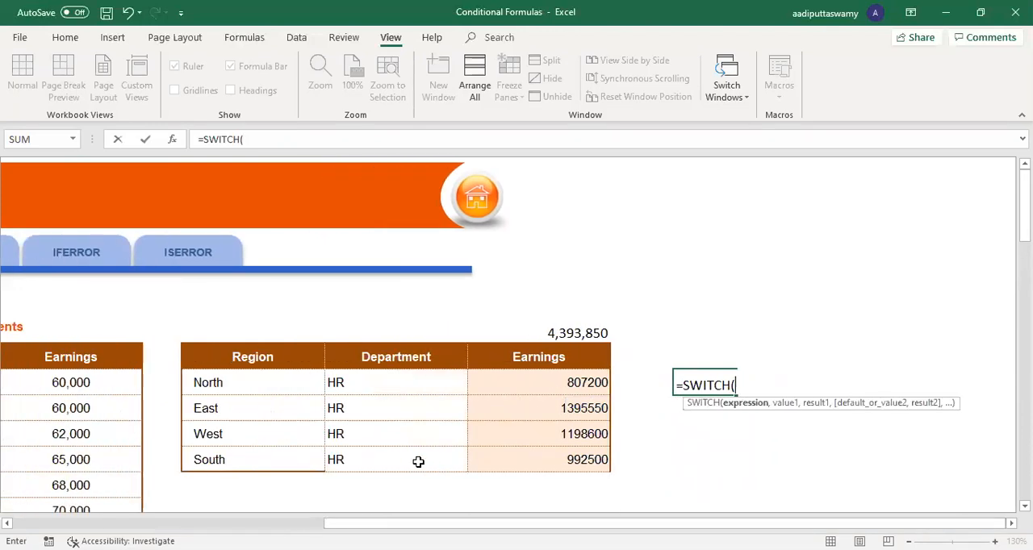
{"action": "left_click", "coordinate": [274, 386]}
{"action": "type", "text": "=\"North"}
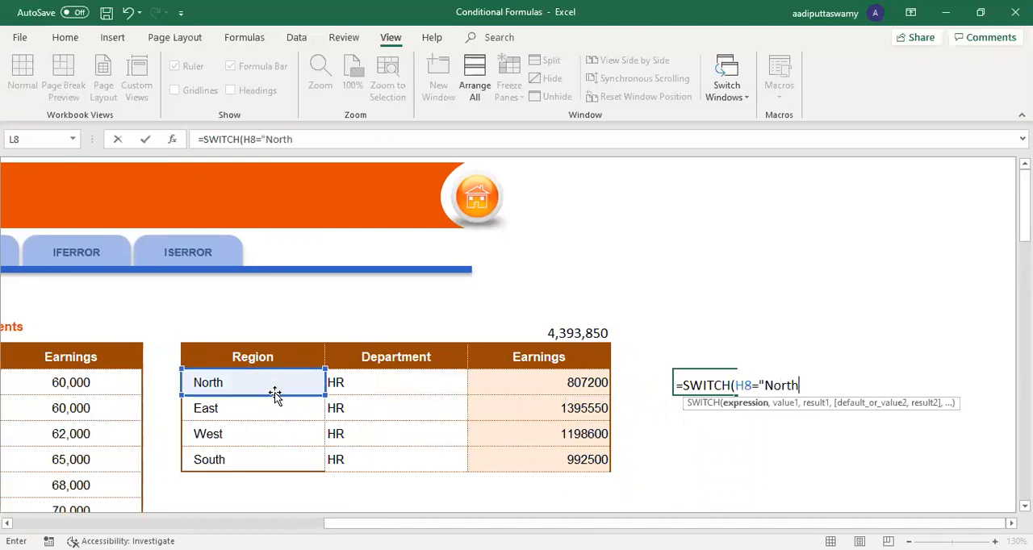
{"action": "type", "text": "\","}
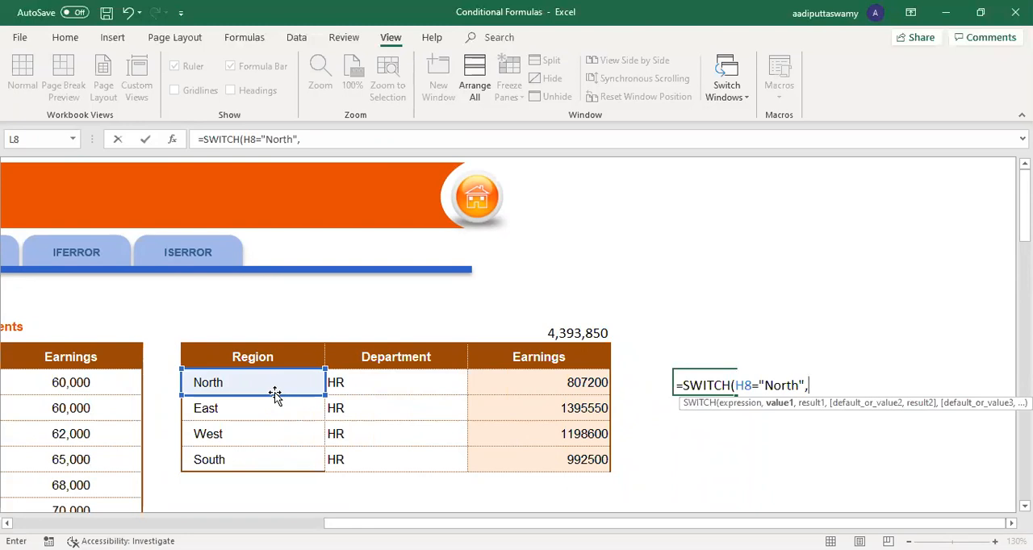
{"action": "key", "text": "BackSpace"}
{"action": "key", "text": "BackSpace"}
{"action": "key", "text": "BackSpace"}
{"action": "key", "text": "BackSpace"}
{"action": "key", "text": "BackSpace"}
{"action": "key", "text": "BackSpace"}
{"action": "key", "text": "BackSpace"}
{"action": "key", "text": "BackSpace"}
{"action": "key", "text": "BackSpace"}
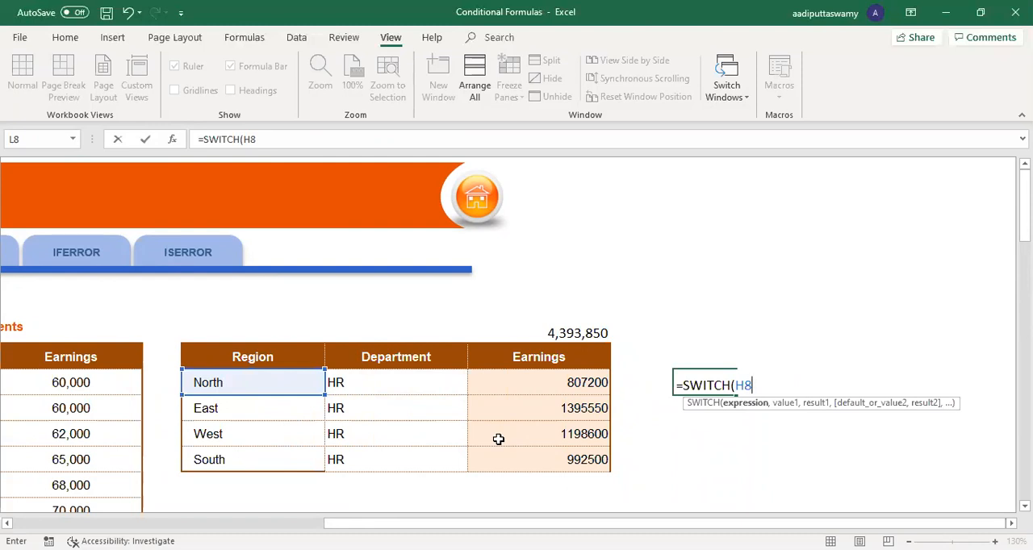
Step: Add the value and result pairs "North","N" and "South","S" to the L8 SWITCH formula
{"action": "type", "text": ","}
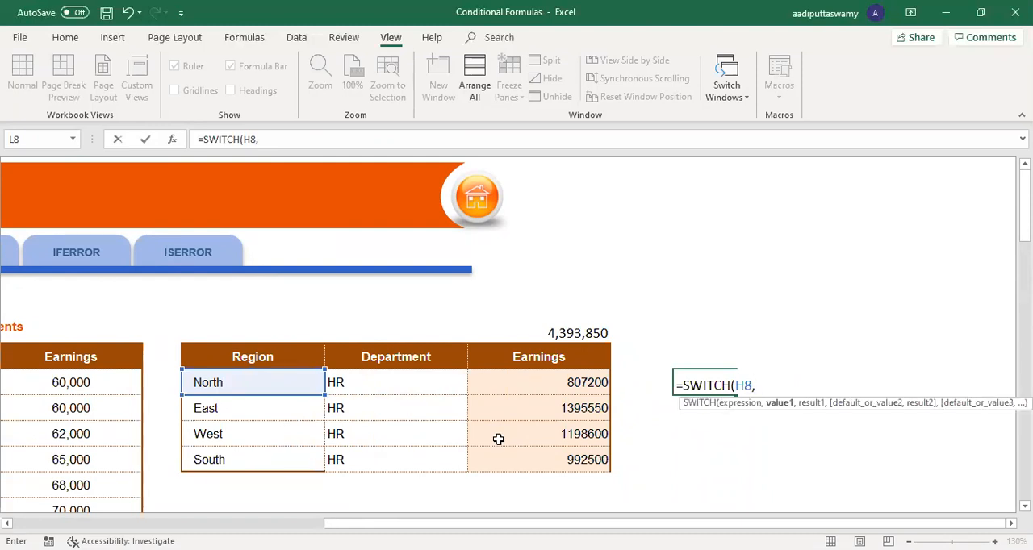
{"action": "type", "text": "\"North\",\"N\","}
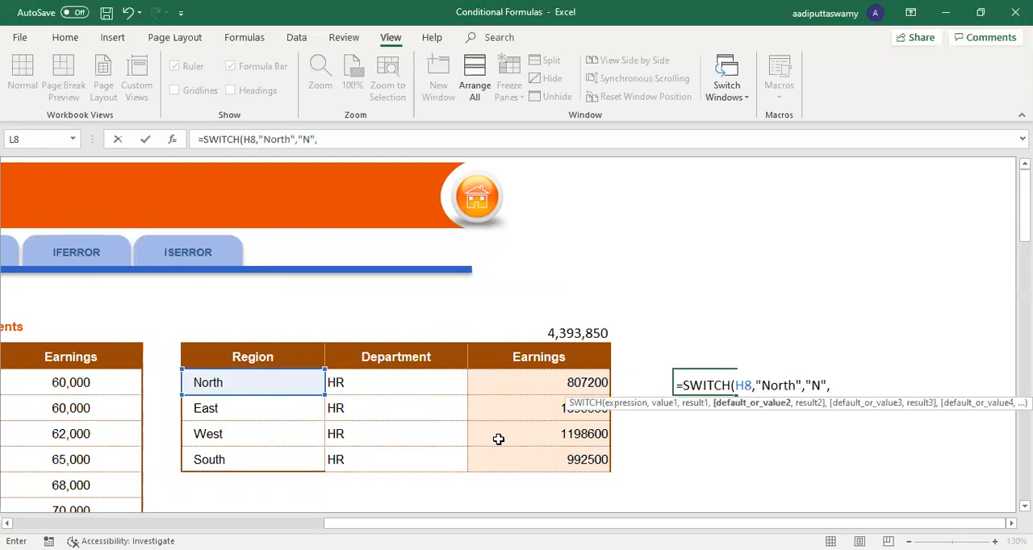
{"action": "scroll", "coordinate": [509, 346], "scroll_direction": "right", "scroll_amount": 3}
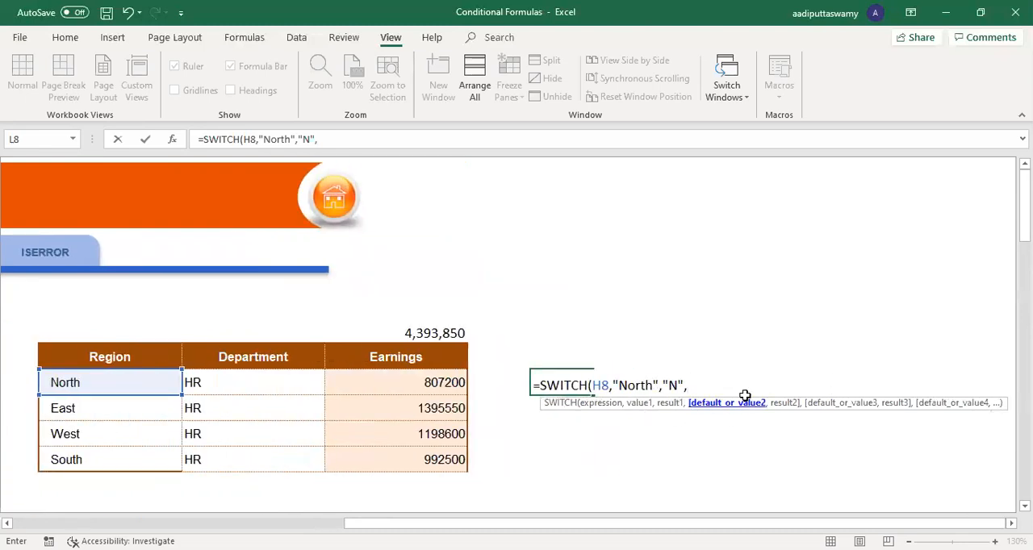
{"action": "type", "text": "\"South\""}
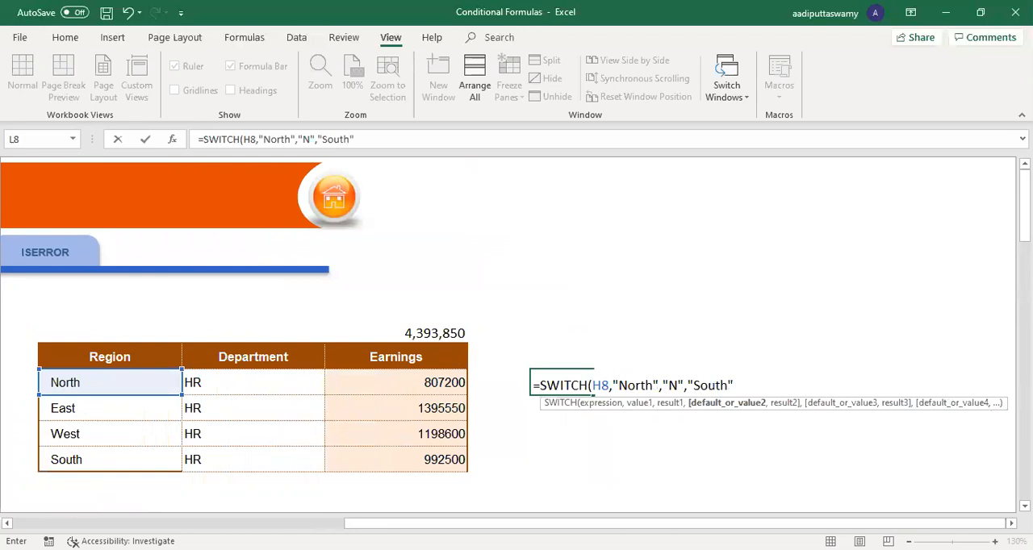
{"action": "type", "text": ",\"S\""}
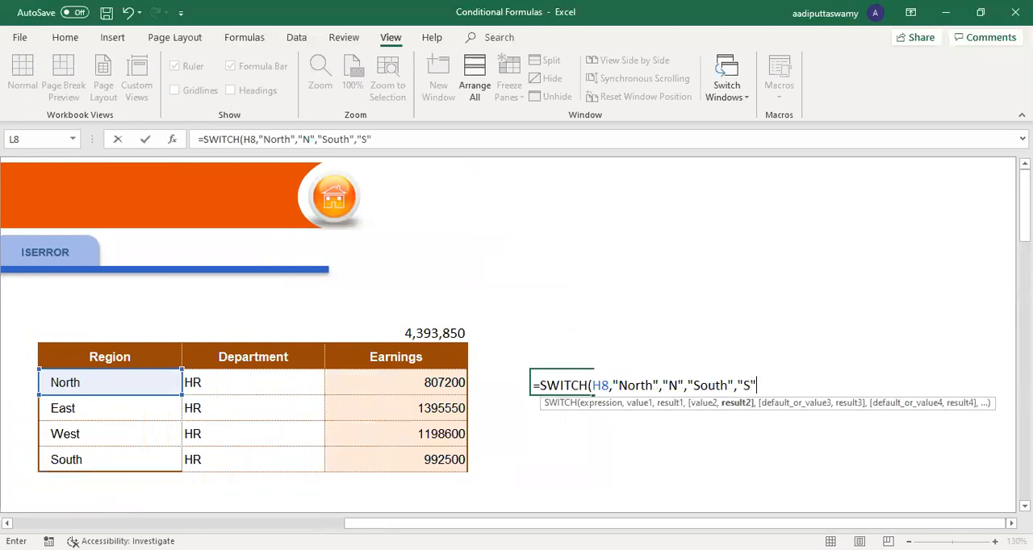
{"action": "type", "text": ",\""}
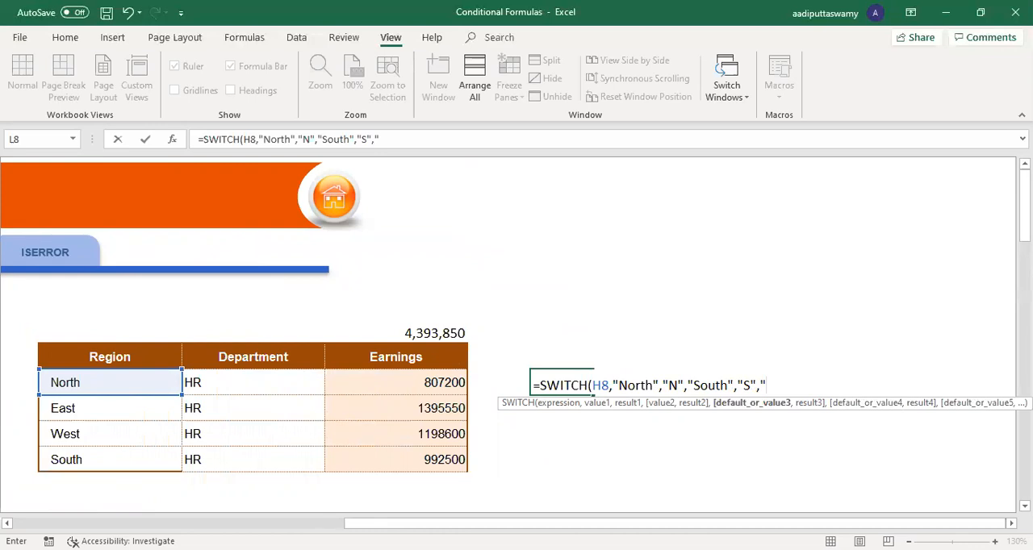
Step: Complete the L8 SWITCH formula with the pairs "East","E" and "West","W" and enter it
{"action": "type", "text": "East\",\"E\",\""}
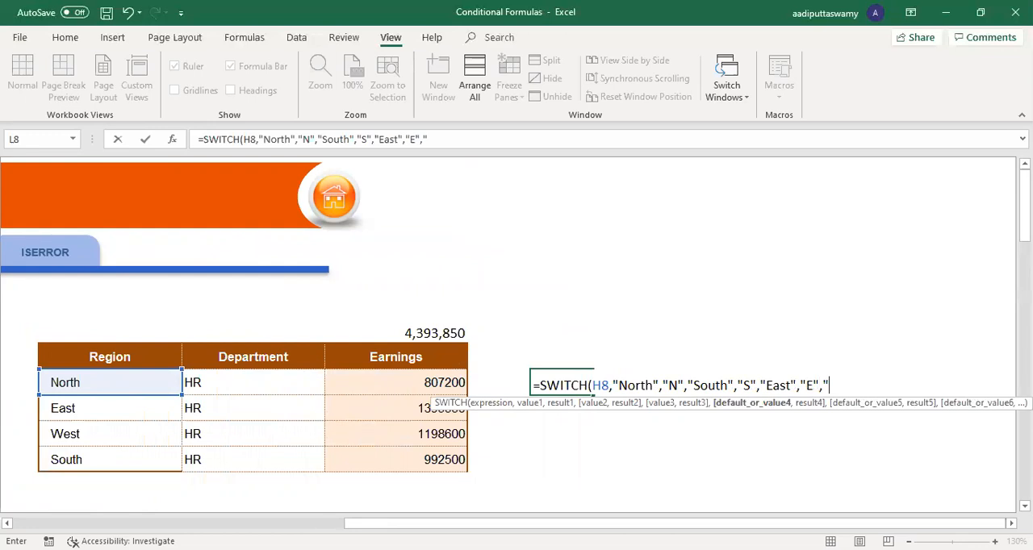
{"action": "type", "text": "West\",\"W\")"}
{"action": "key", "text": "Return"}
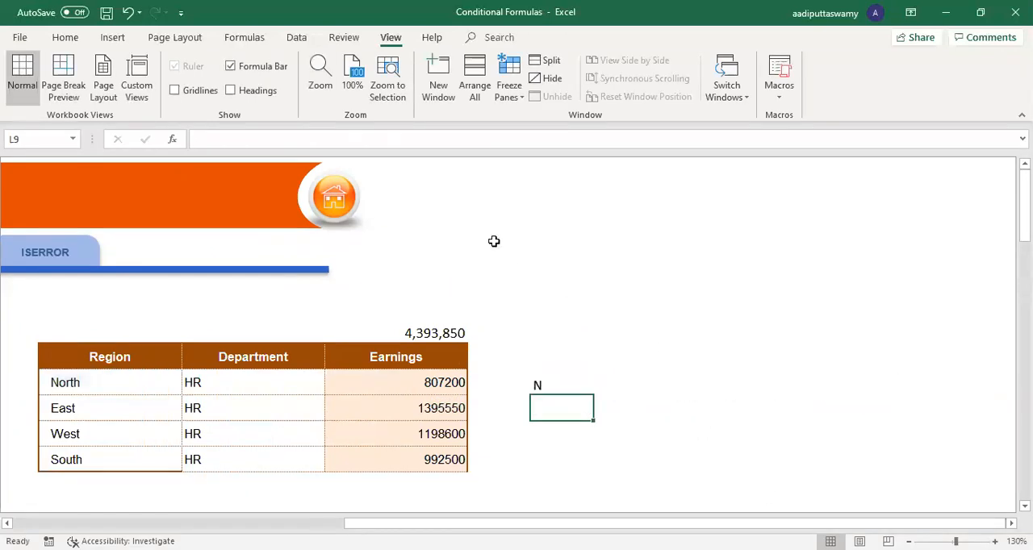
Step: Examine how the expression, value and result arguments are arranged in the L8 SWITCH formula
{"action": "left_click", "coordinate": [470, 164]}
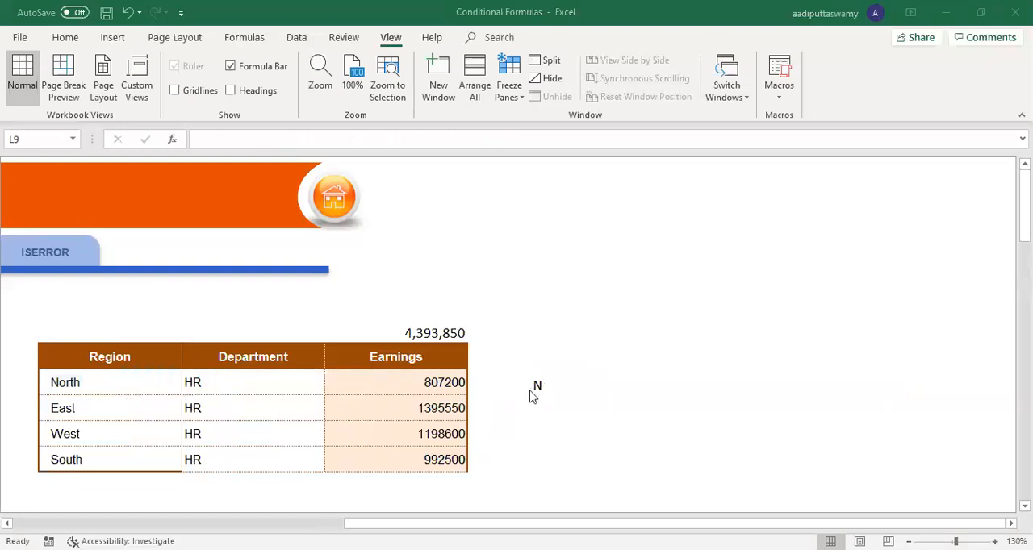
{"action": "double_click", "coordinate": [535, 385]}
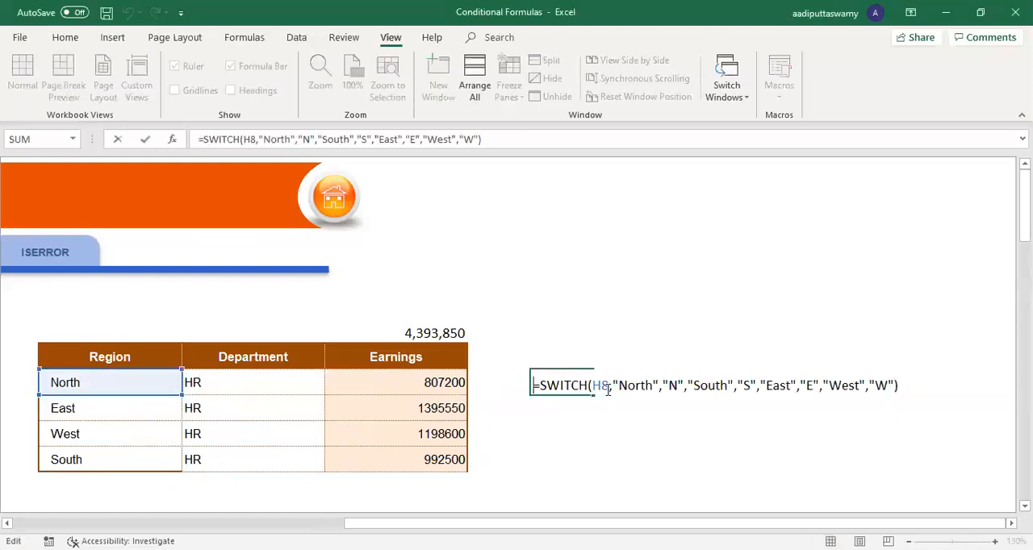
{"action": "left_click", "coordinate": [607, 388]}
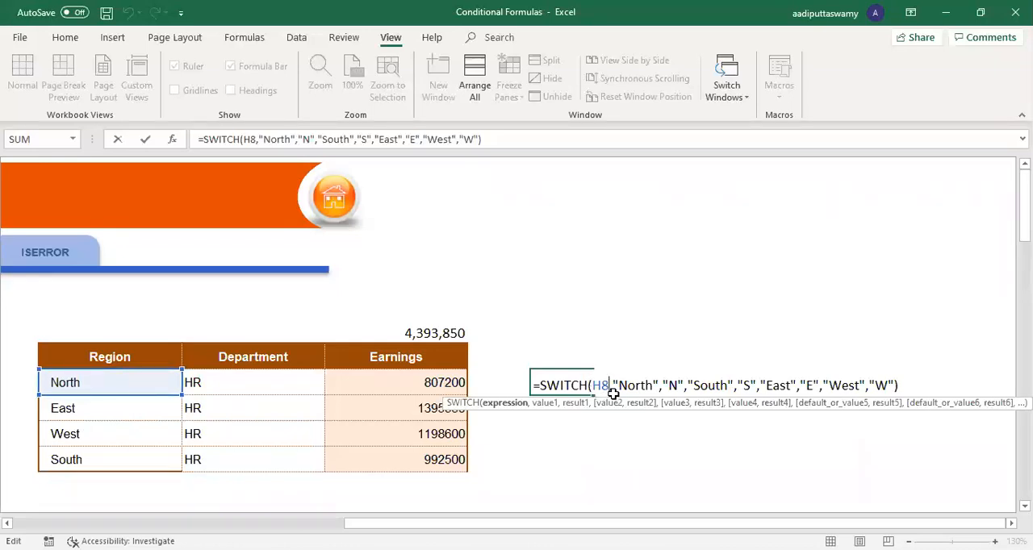
{"action": "left_click_drag", "start_coordinate": [612, 385], "coordinate": [661, 385]}
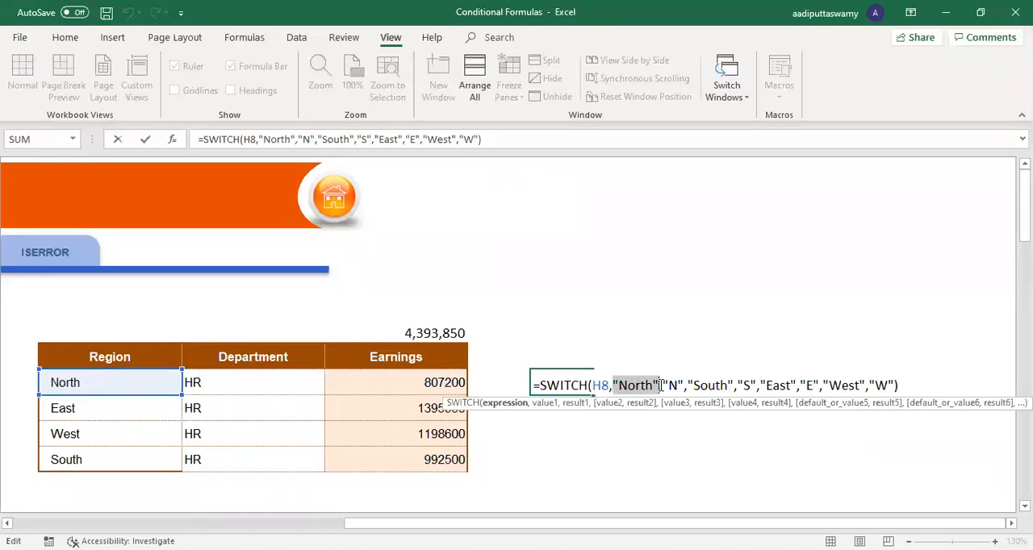
{"action": "left_click", "coordinate": [669, 385]}
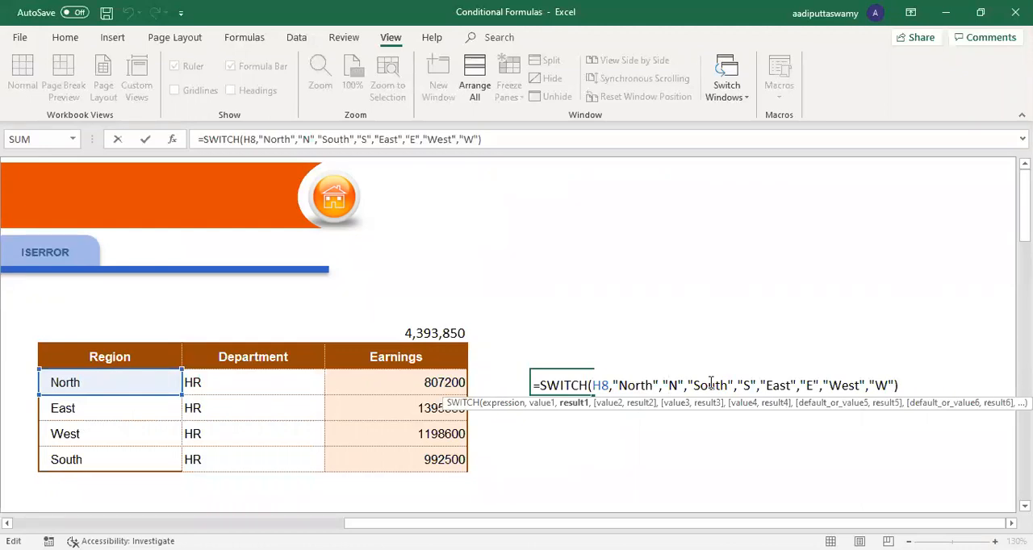
{"action": "left_click", "coordinate": [842, 385]}
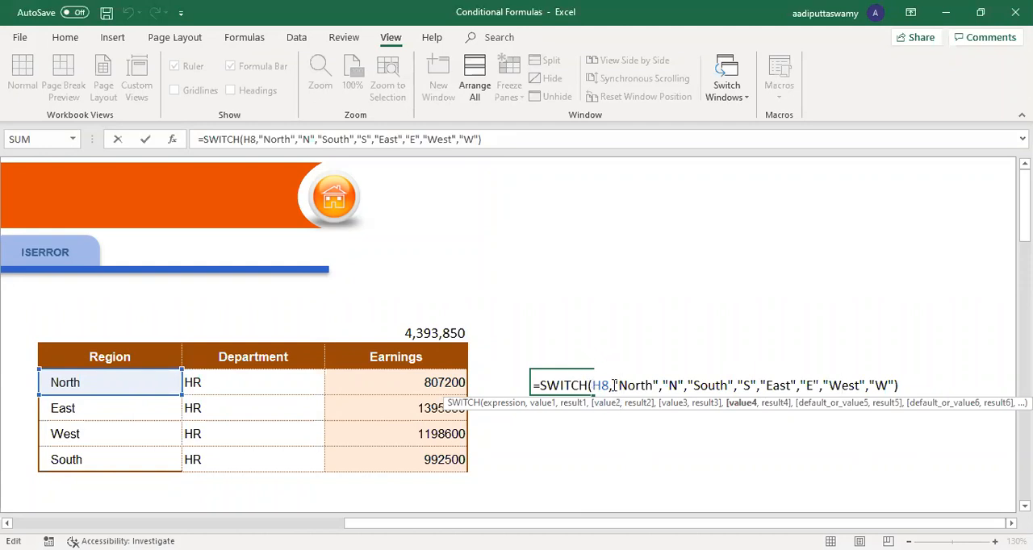
{"action": "left_click_drag", "start_coordinate": [613, 385], "coordinate": [659, 385]}
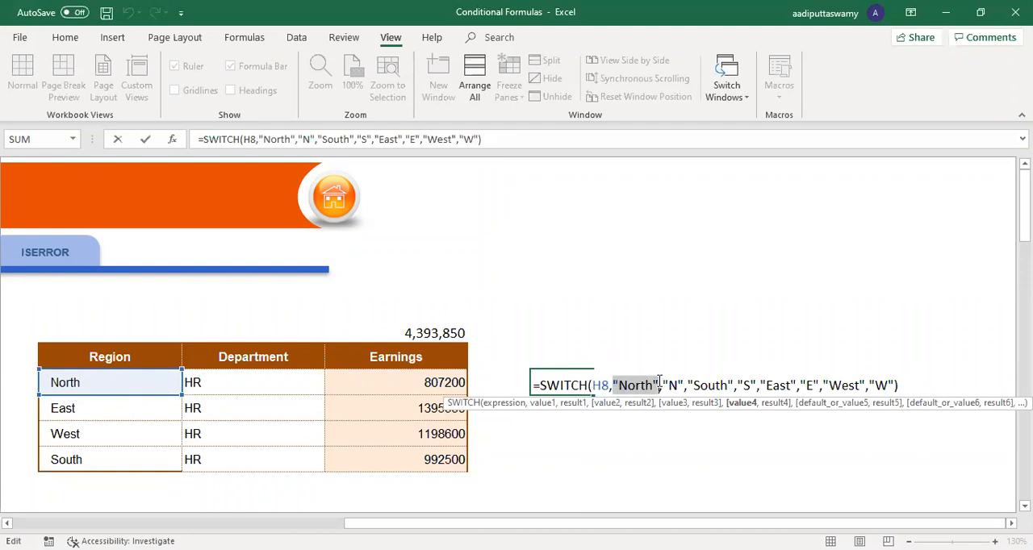
{"action": "left_click", "coordinate": [678, 385]}
{"action": "key", "text": "Return"}
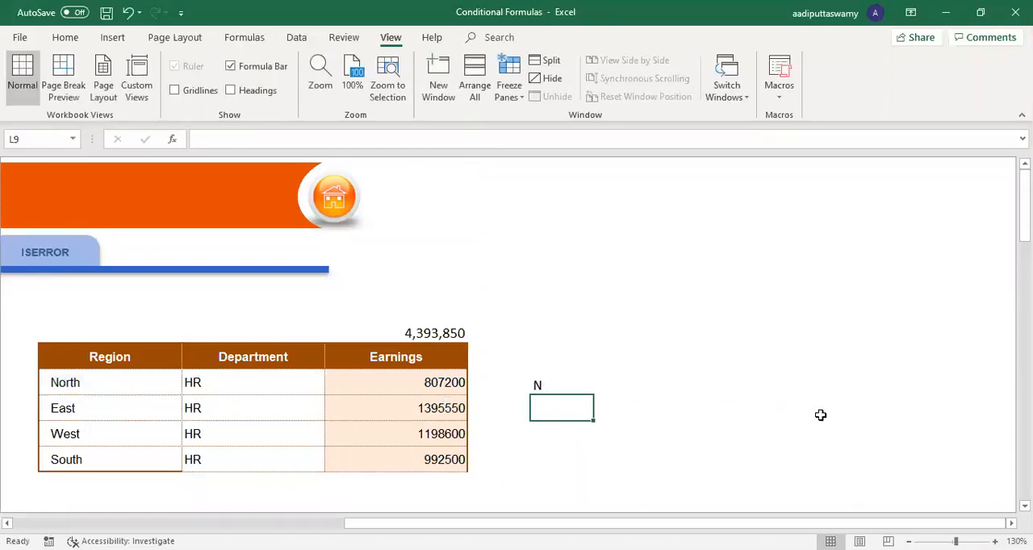
Step: Fill the SWITCH formula from L8 down to L11
{"action": "left_click", "coordinate": [559, 376]}
{"action": "left_click_drag", "start_coordinate": [593, 396], "coordinate": [601, 468]}
Step: Compare each region in H8:H11 with the code its SWITCH formula returns in L8:L11
{"action": "left_click", "coordinate": [103, 385]}
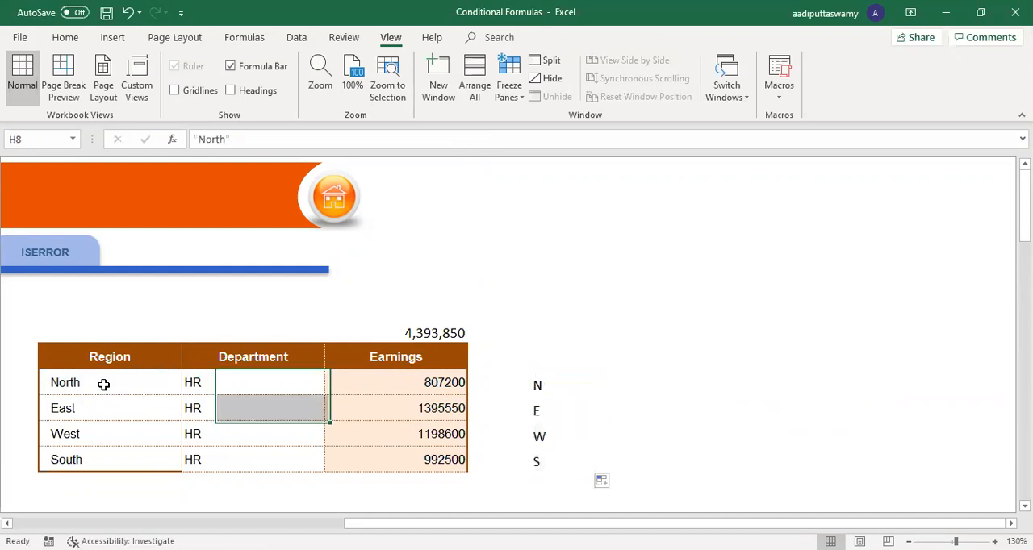
{"action": "left_click", "coordinate": [538, 381]}
{"action": "left_click", "coordinate": [97, 407]}
{"action": "left_click", "coordinate": [558, 404]}
{"action": "left_click", "coordinate": [118, 430]}
{"action": "left_click", "coordinate": [523, 434]}
{"action": "left_click", "coordinate": [131, 462]}
{"action": "left_click", "coordinate": [379, 461]}
{"action": "left_click", "coordinate": [520, 460]}
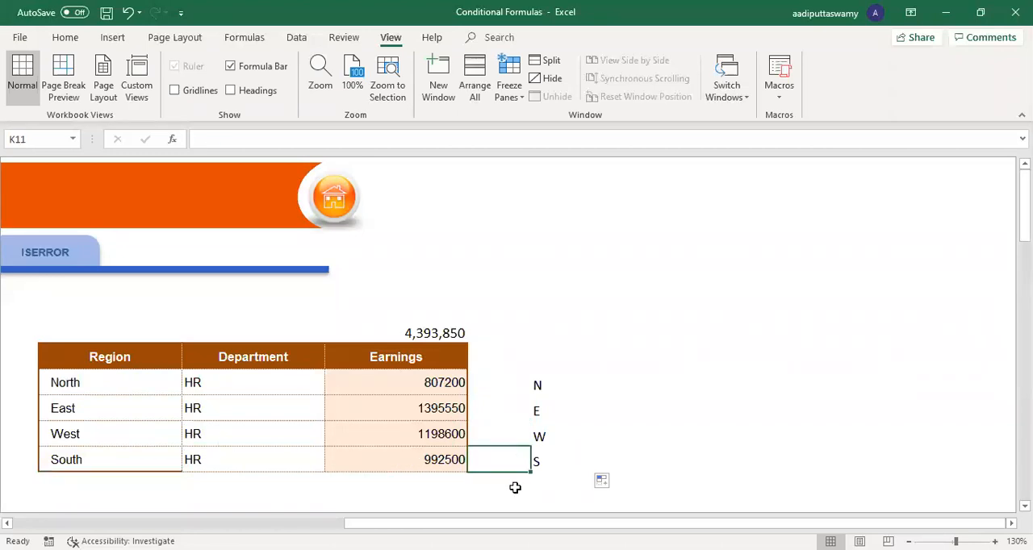
{"action": "left_click", "coordinate": [542, 463]}
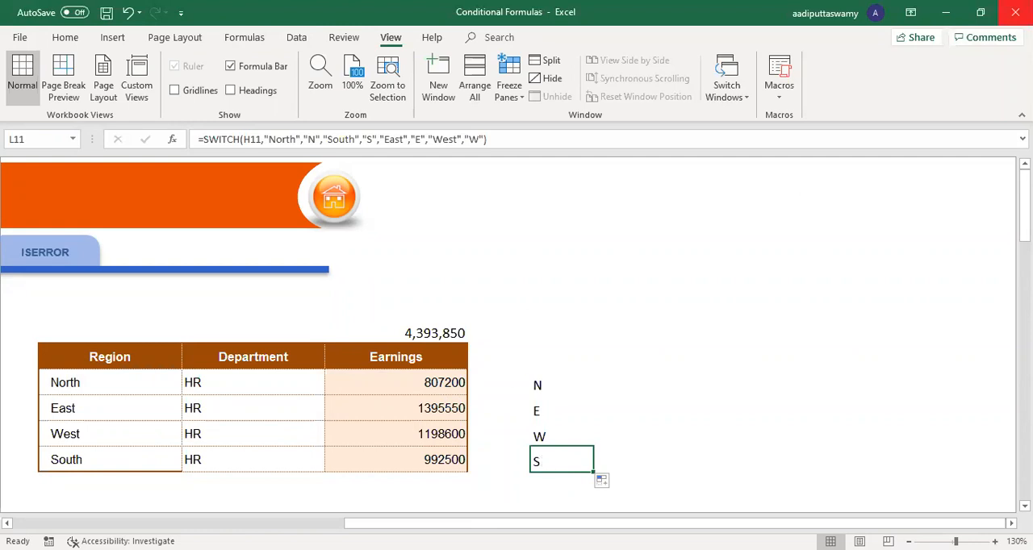
Step: Close the Conditional Formulas workbook without saving the changes
{"action": "left_click", "coordinate": [1015, 12]}
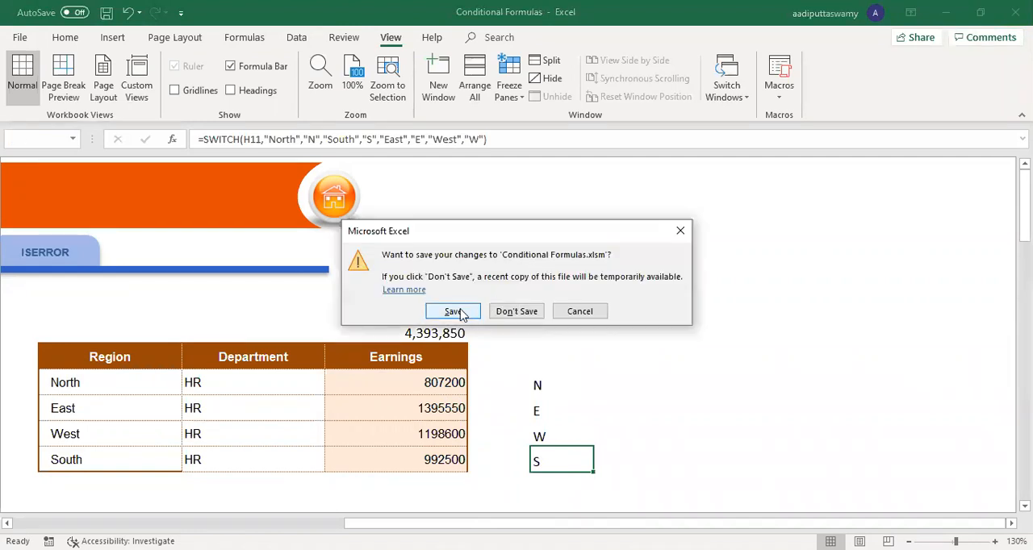
{"action": "left_click", "coordinate": [515, 313]}
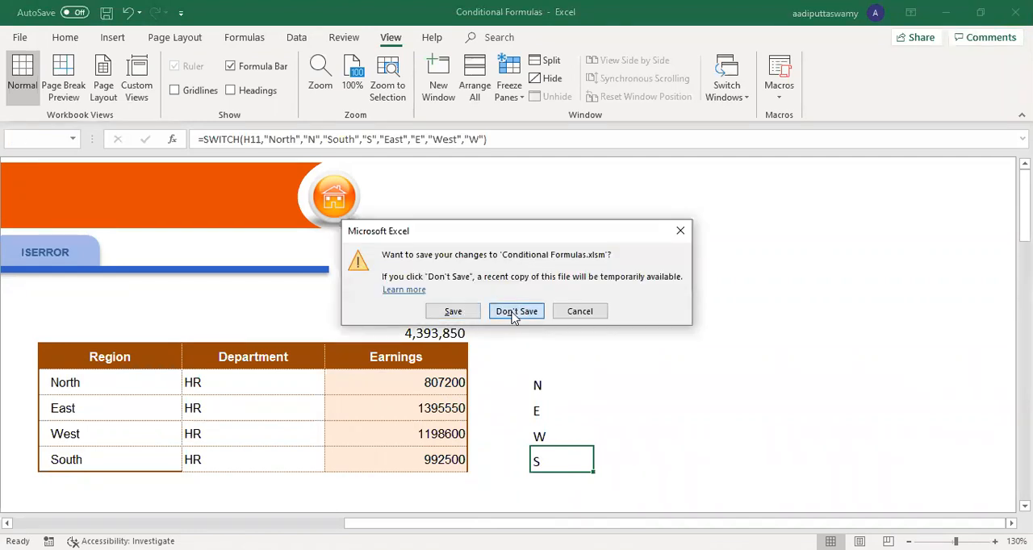
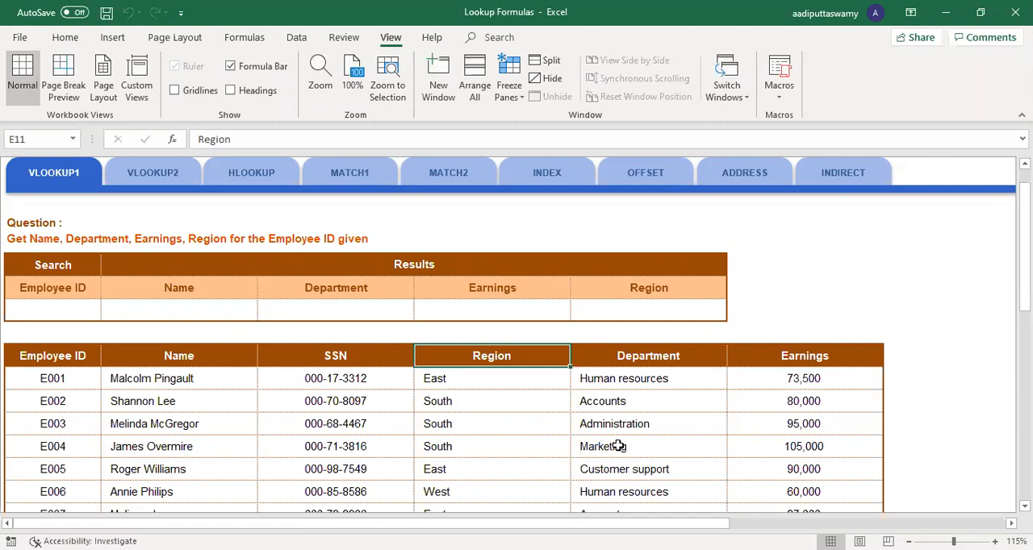
Step: Compare the vertical Employee ID column on the VLOOKUP1 sheet with the horizontal quarter headers on the HLOOKUP sheet, returning to VLOOKUP1
{"action": "scroll", "coordinate": [325, 329], "scroll_direction": "down", "scroll_amount": 1}
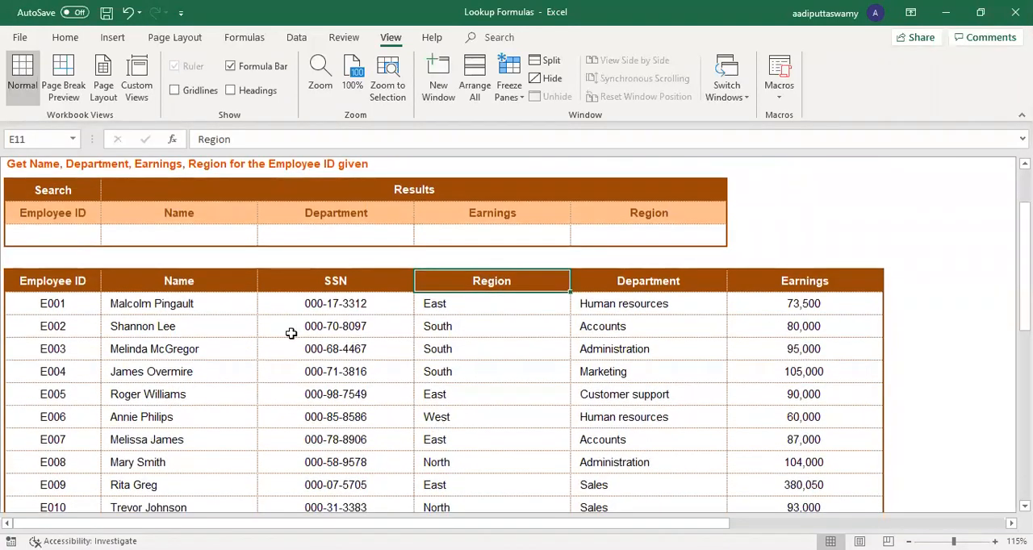
{"action": "scroll", "coordinate": [194, 291], "scroll_direction": "down", "scroll_amount": 1}
{"action": "left_click_drag", "start_coordinate": [76, 235], "coordinate": [62, 497]}
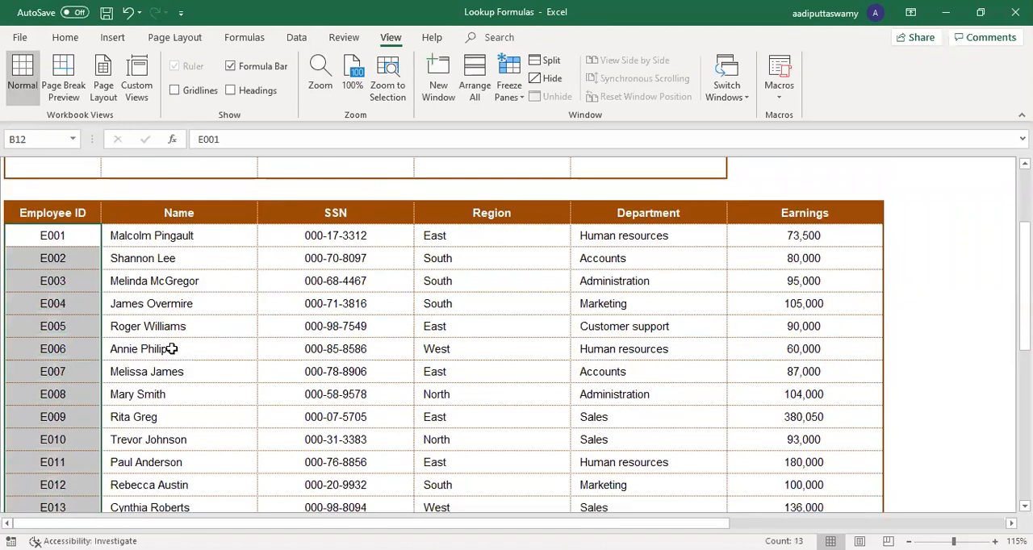
{"action": "scroll", "coordinate": [173, 347], "scroll_direction": "up", "scroll_amount": 3}
{"action": "left_click", "coordinate": [242, 244]}
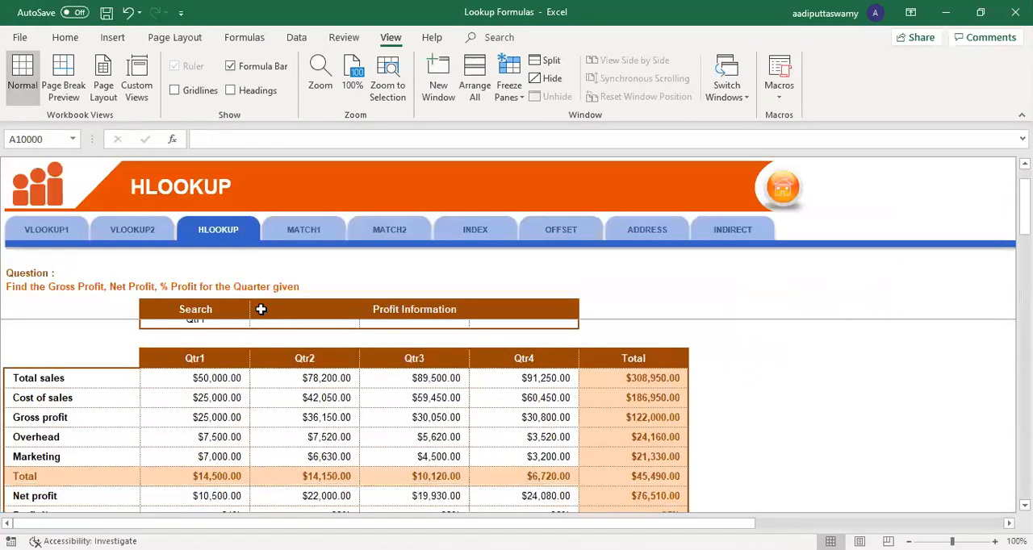
{"action": "left_click_drag", "start_coordinate": [99, 387], "coordinate": [796, 380]}
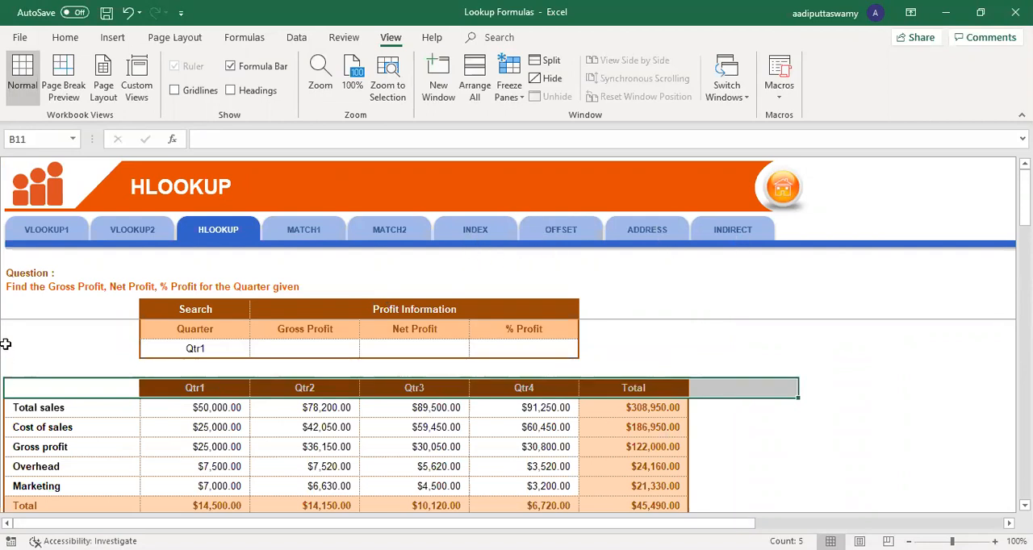
{"action": "left_click", "coordinate": [40, 229]}
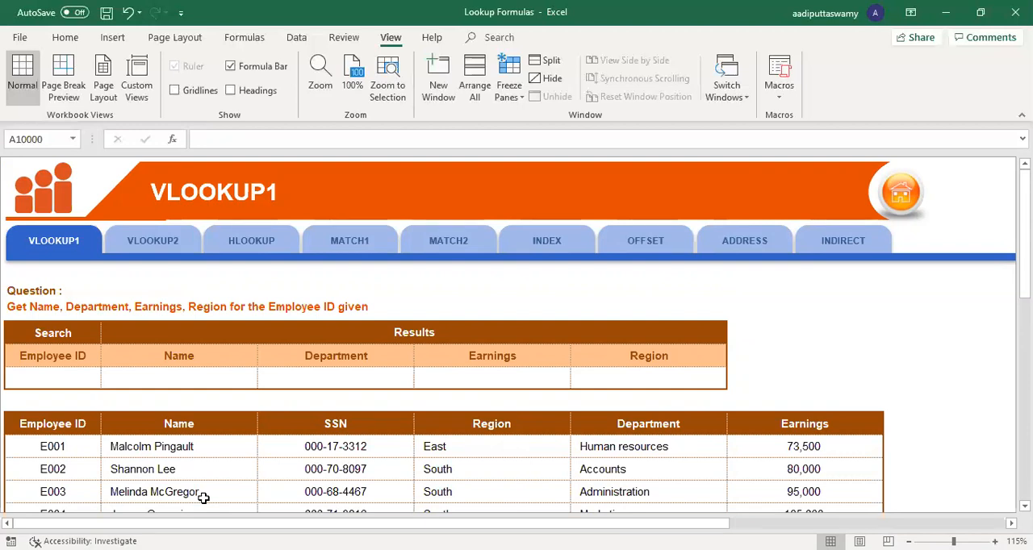
Step: Enter the ID of the fifth listed employee as the search value in cell B9 of the VLOOKUP1 sheet
{"action": "scroll", "coordinate": [212, 310], "scroll_direction": "down", "scroll_amount": 2}
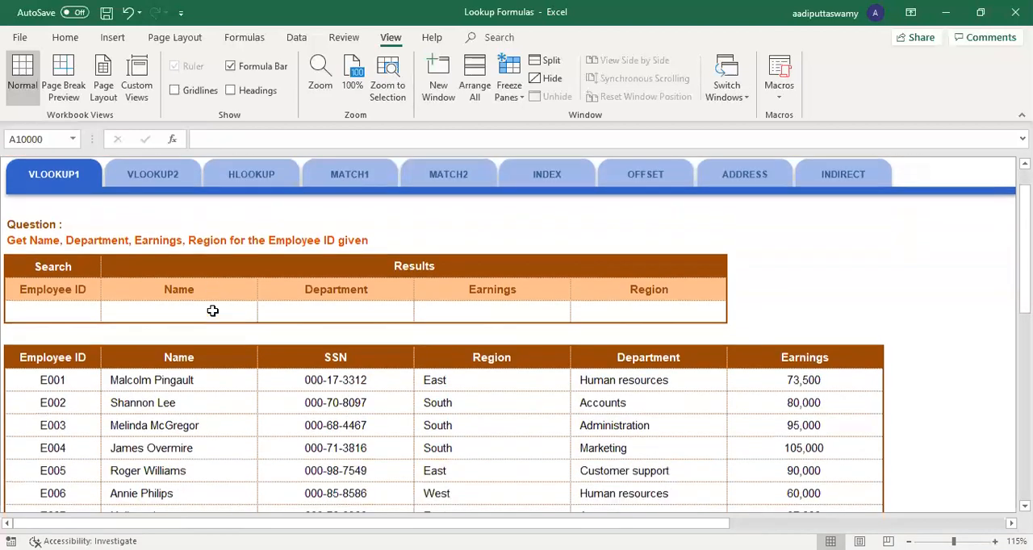
{"action": "scroll", "coordinate": [138, 293], "scroll_direction": "up", "scroll_amount": 2}
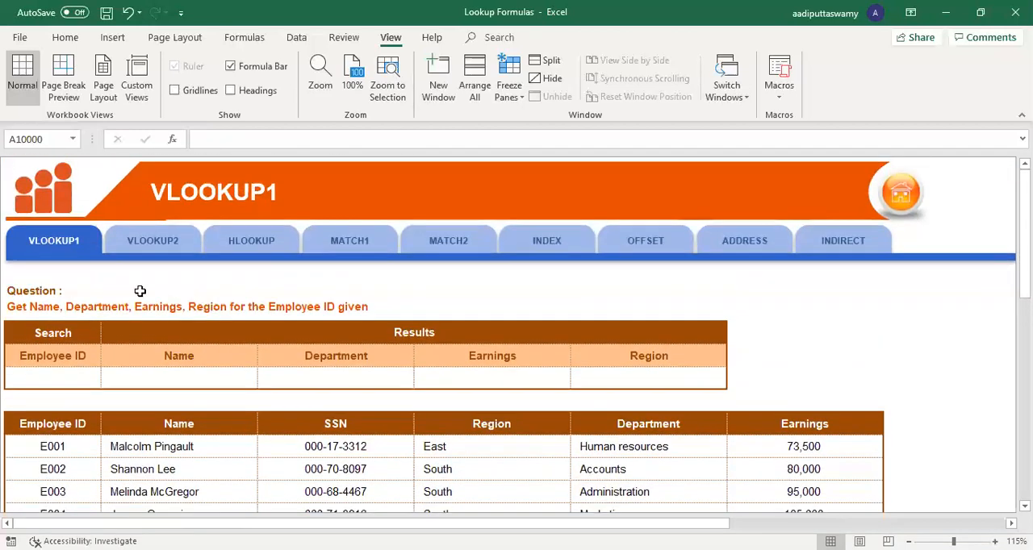
{"action": "scroll", "coordinate": [200, 284], "scroll_direction": "down", "scroll_amount": 2}
{"action": "scroll", "coordinate": [200, 284], "scroll_direction": "down", "scroll_amount": 2}
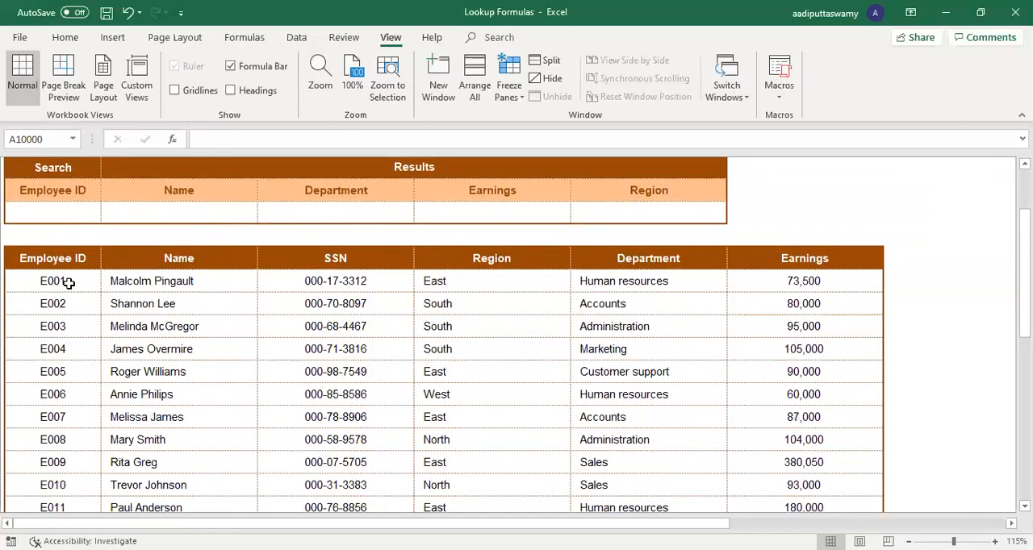
{"action": "left_click_drag", "start_coordinate": [68, 280], "coordinate": [790, 446]}
{"action": "left_click", "coordinate": [56, 215]}
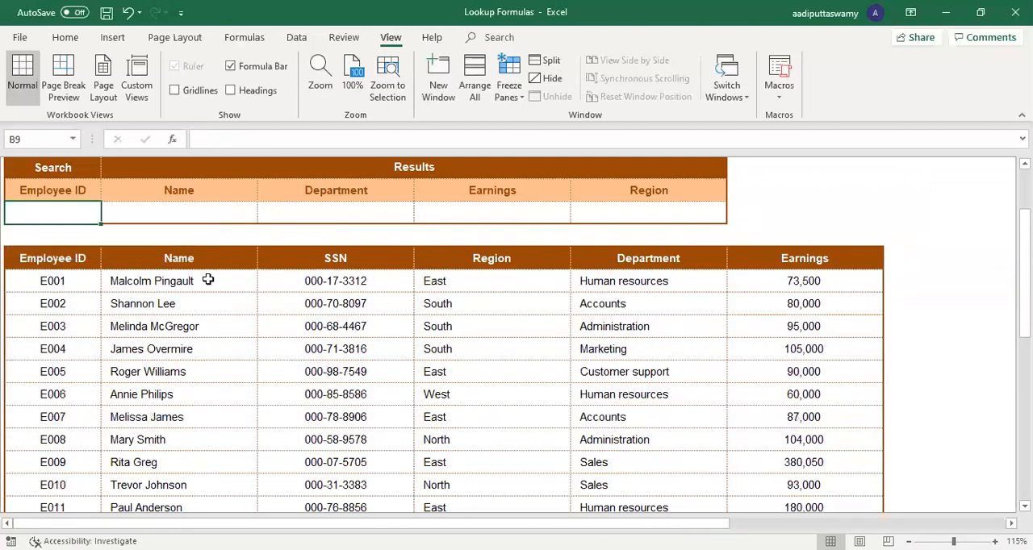
{"action": "type", "text": "E"}
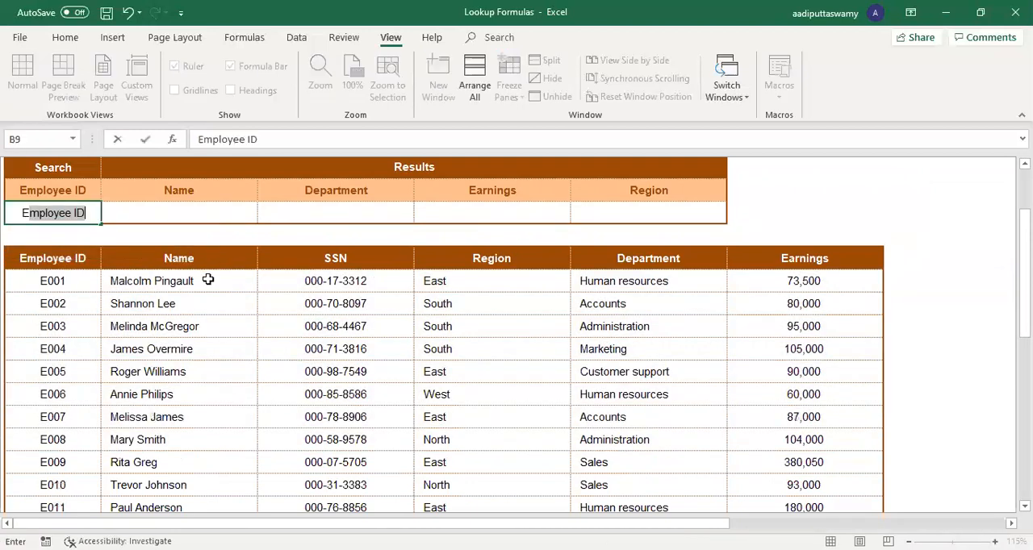
{"action": "type", "text": "005"}
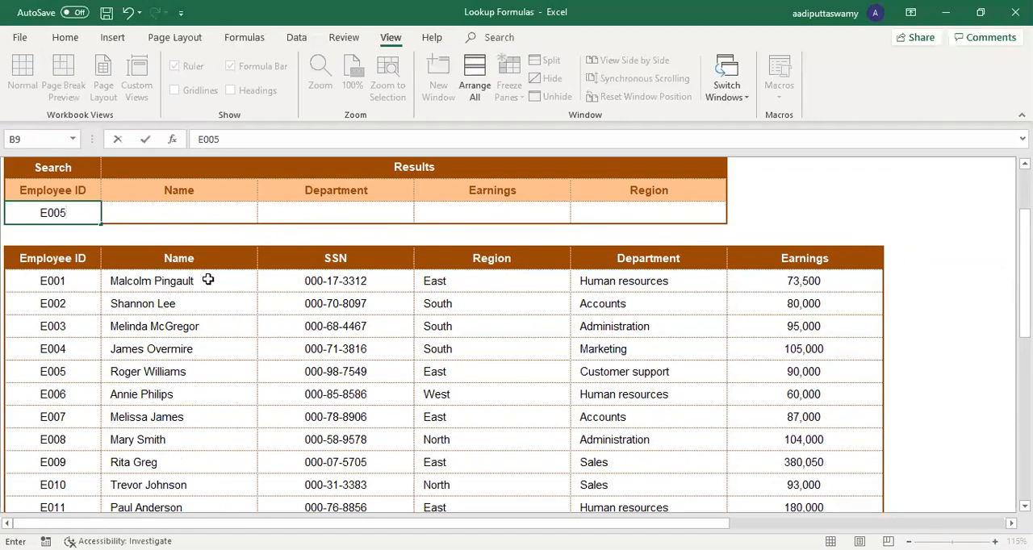
{"action": "key", "text": "Return"}
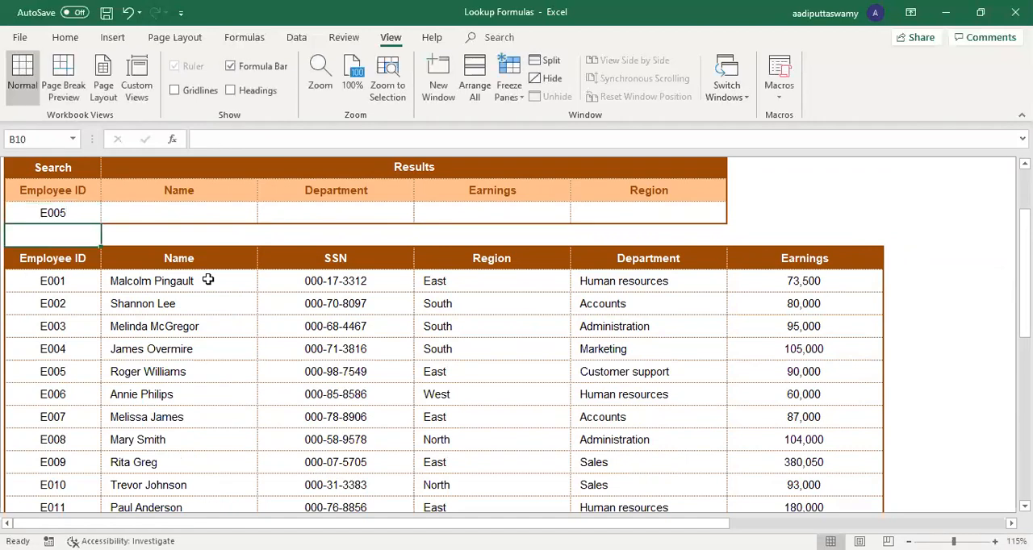
Step: Review the search ID cell and the Name, Department, Earnings and Region result fields that need lookups
{"action": "left_click", "coordinate": [82, 213]}
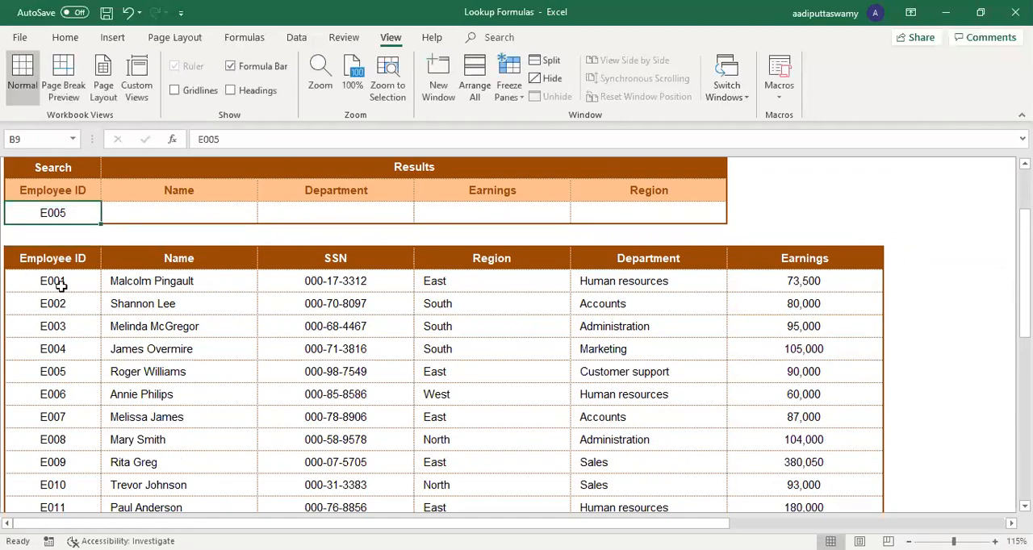
{"action": "left_click_drag", "start_coordinate": [181, 194], "coordinate": [184, 210]}
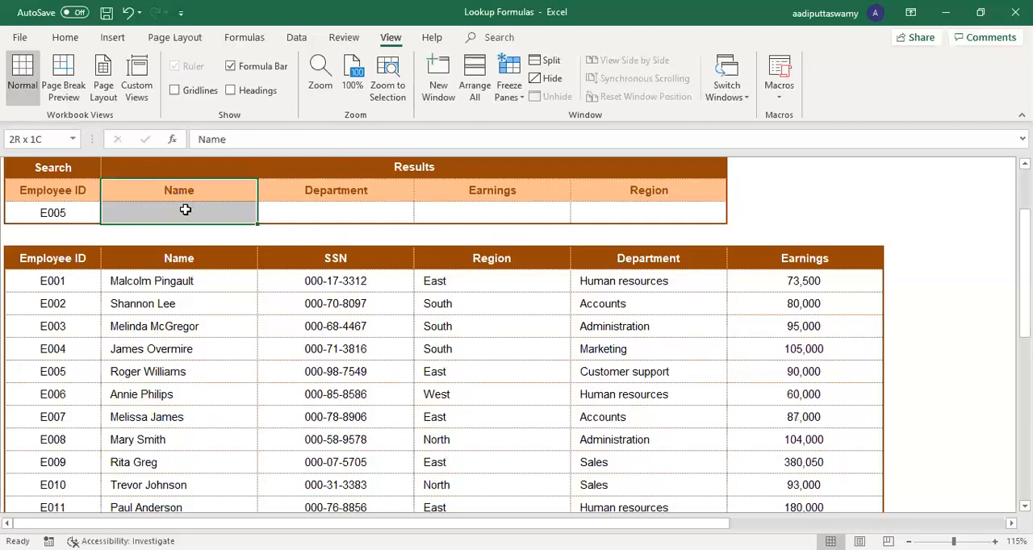
{"action": "left_click_drag", "start_coordinate": [349, 195], "coordinate": [375, 208]}
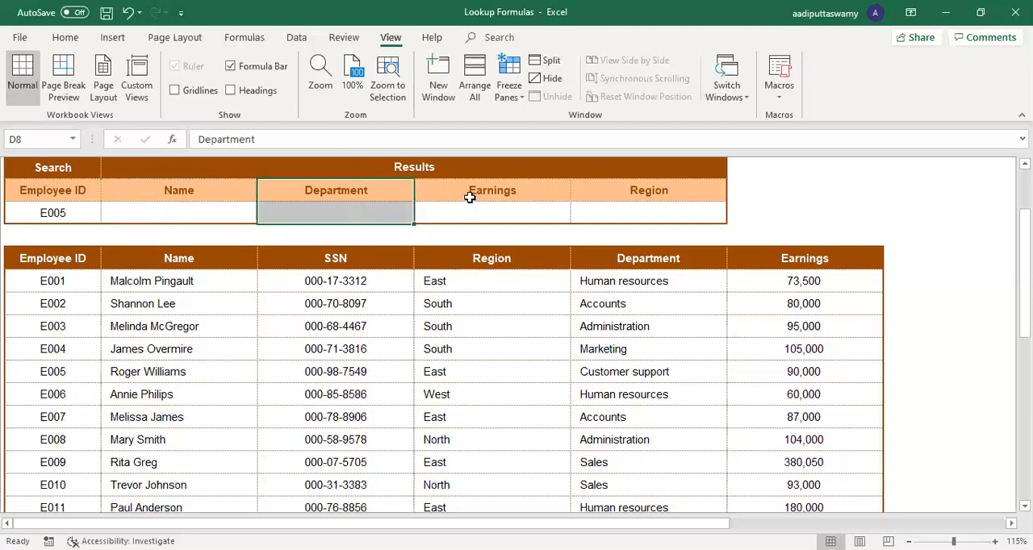
{"action": "left_click_drag", "start_coordinate": [469, 197], "coordinate": [477, 207]}
{"action": "left_click_drag", "start_coordinate": [618, 194], "coordinate": [623, 210]}
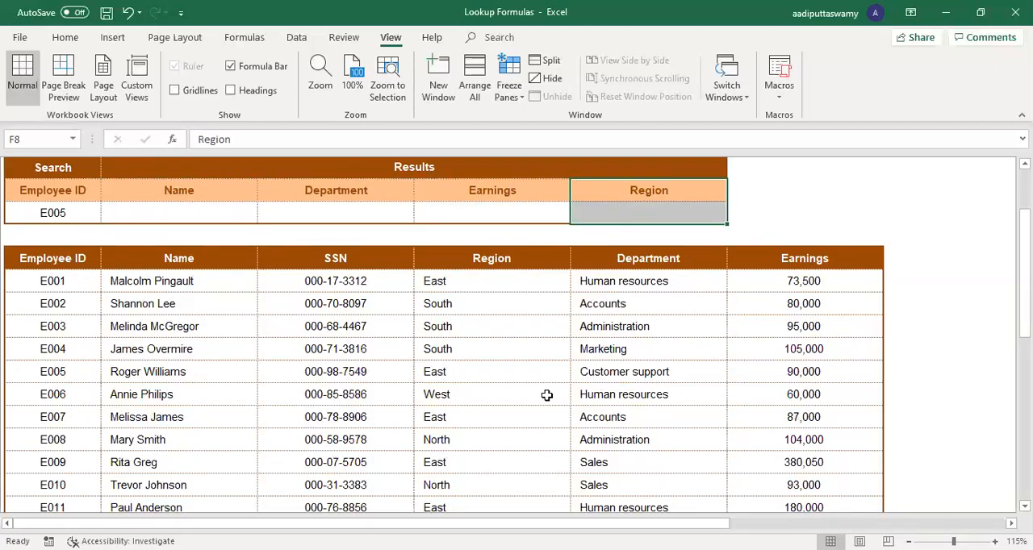
Step: Start a VLOOKUP formula in the Name result cell C9 with $B$9 as the absolute lookup value
{"action": "left_click", "coordinate": [208, 212]}
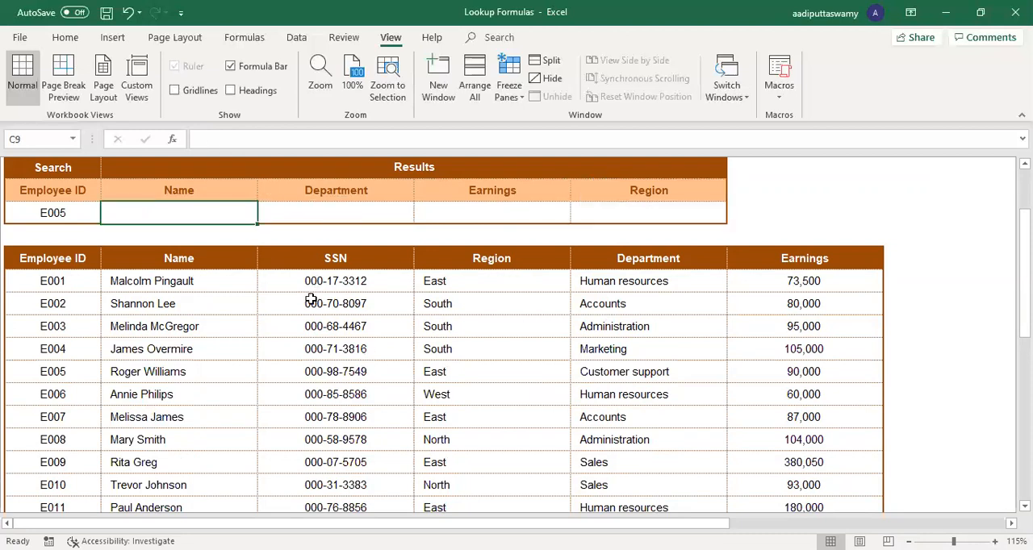
{"action": "type", "text": "="}
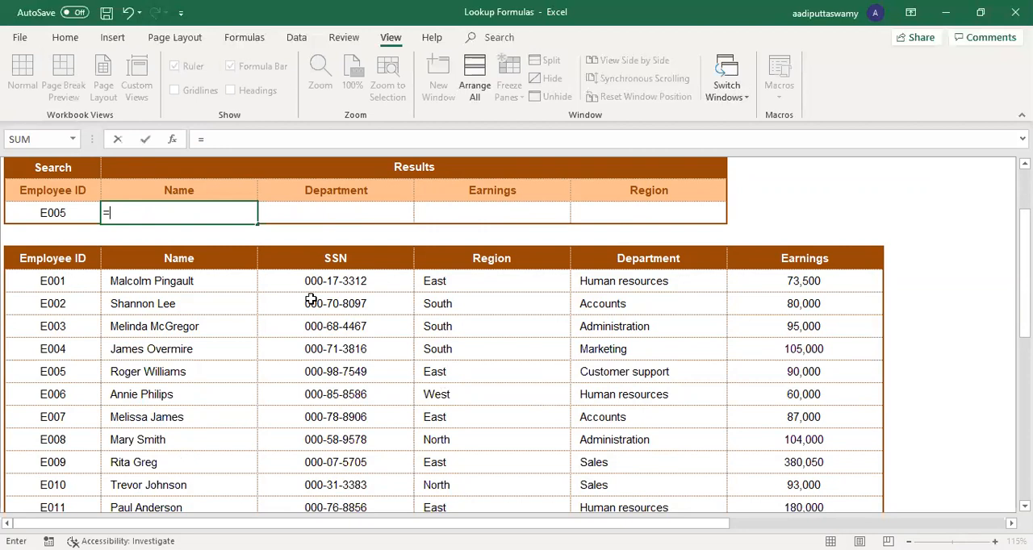
{"action": "type", "text": "vlookup"}
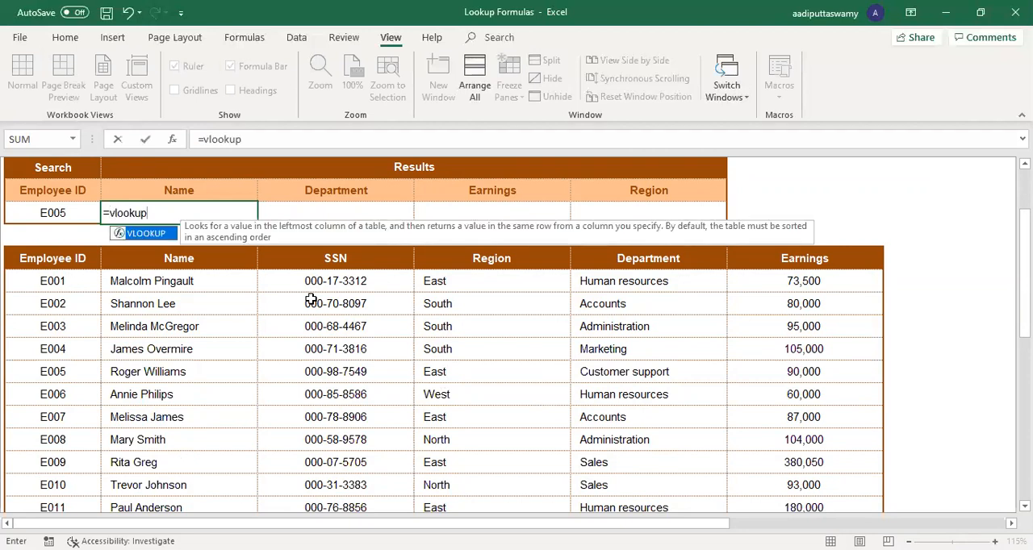
{"action": "key", "text": "Tab"}
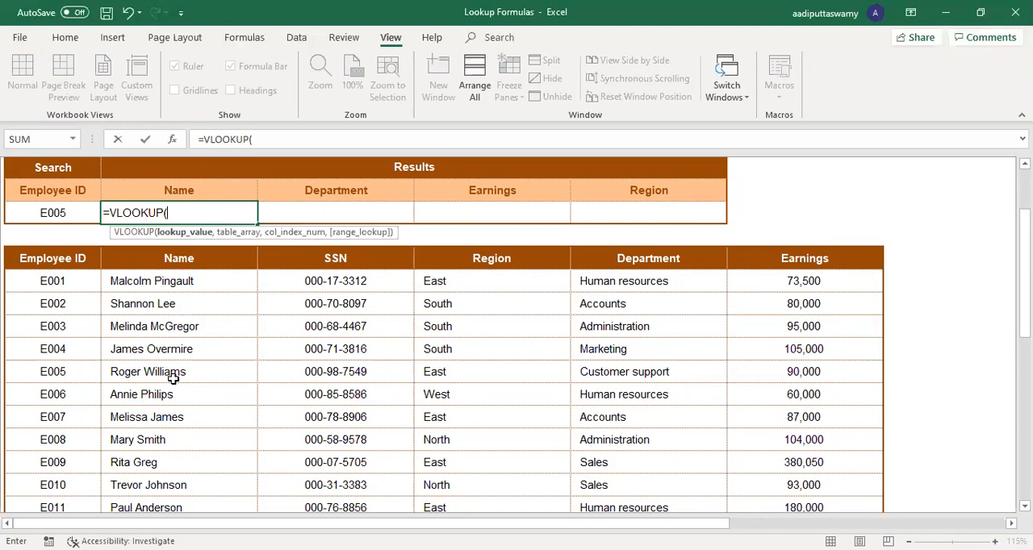
{"action": "left_click", "coordinate": [78, 216]}
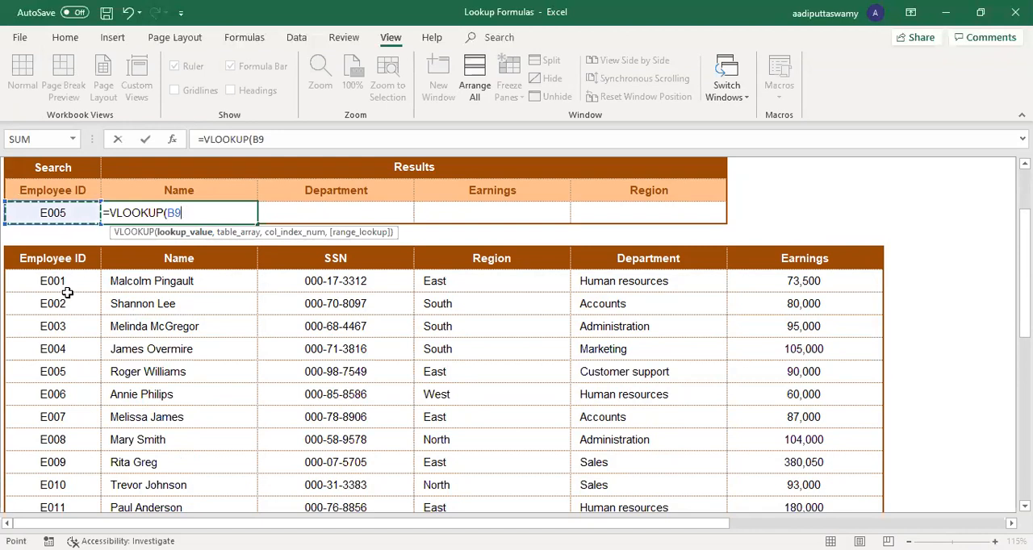
{"action": "key", "text": "F4"}
{"action": "type", "text": ","}
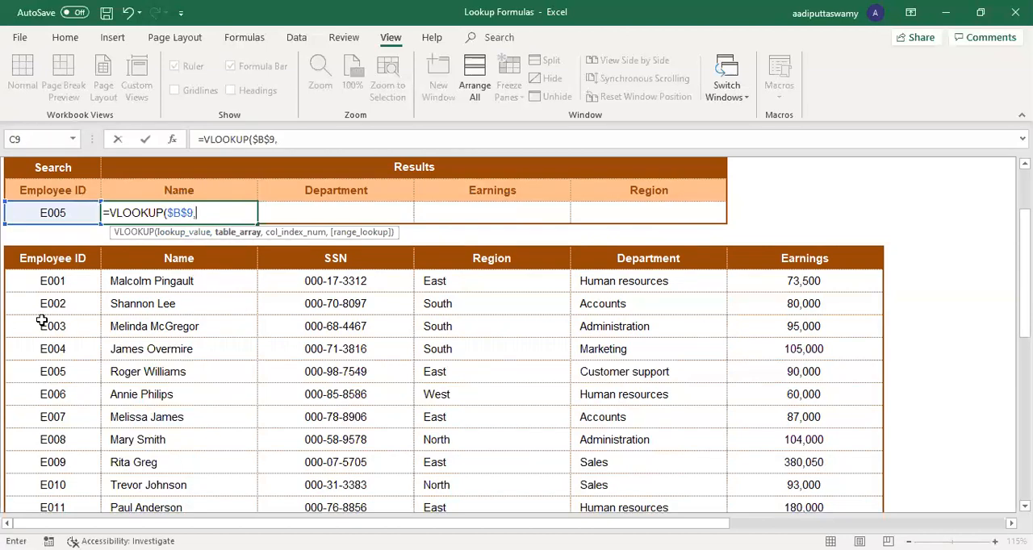
Step: Complete the VLOOKUP with table array $B$11:$G$51, column index 2 and exact match 0
{"action": "left_click", "coordinate": [47, 267]}
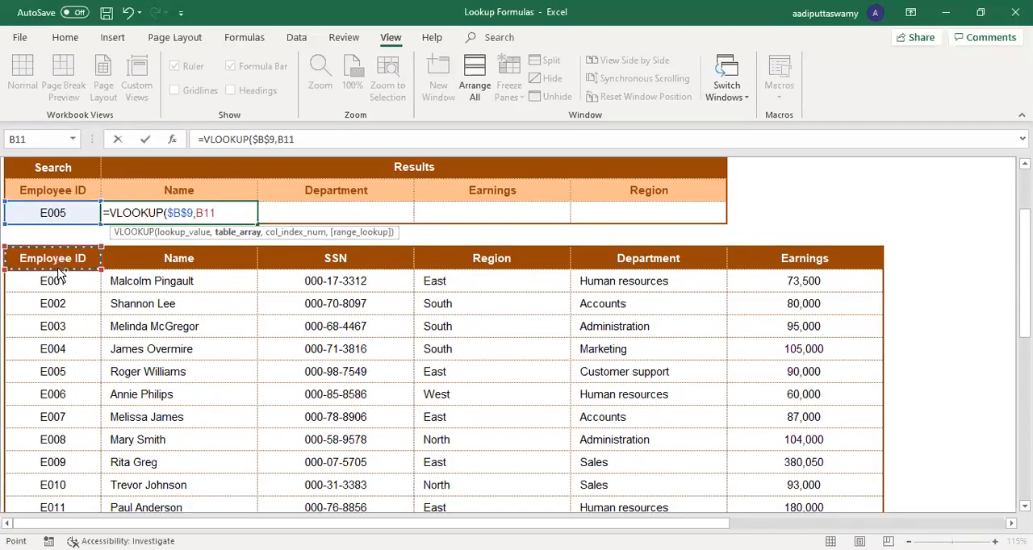
{"action": "key", "text": "ctrl+shift+End"}
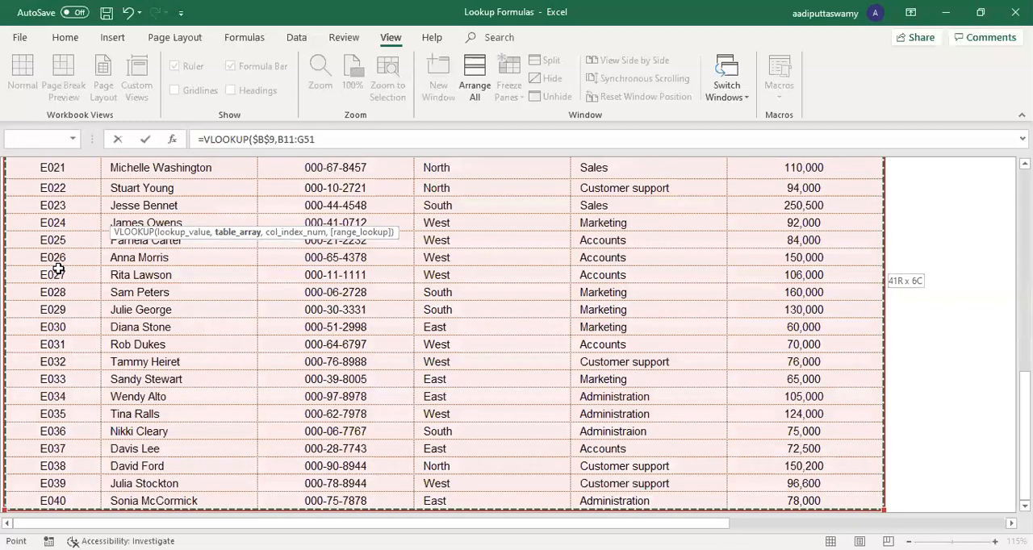
{"action": "key", "text": "F4"}
{"action": "type", "text": ",2"}
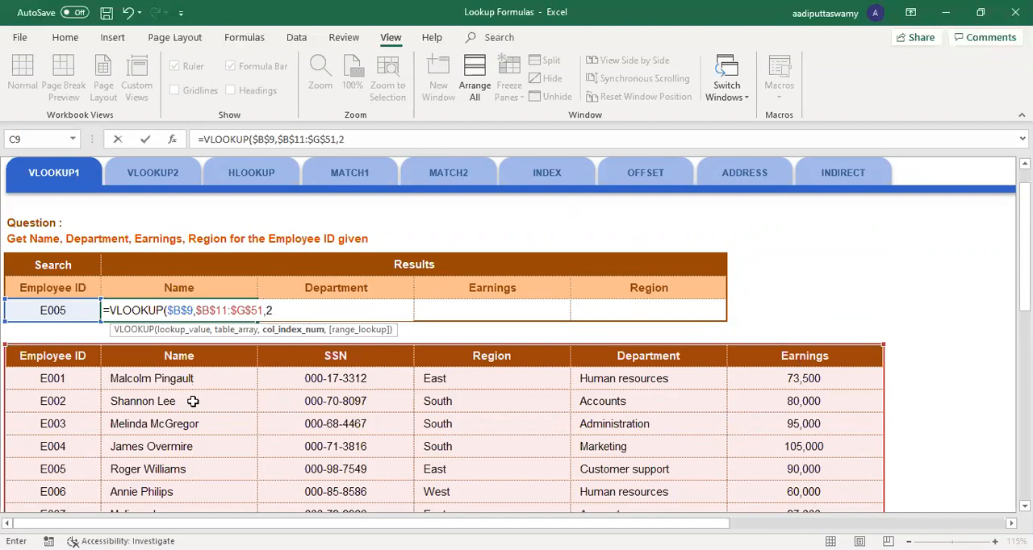
{"action": "type", "text": ",0"}
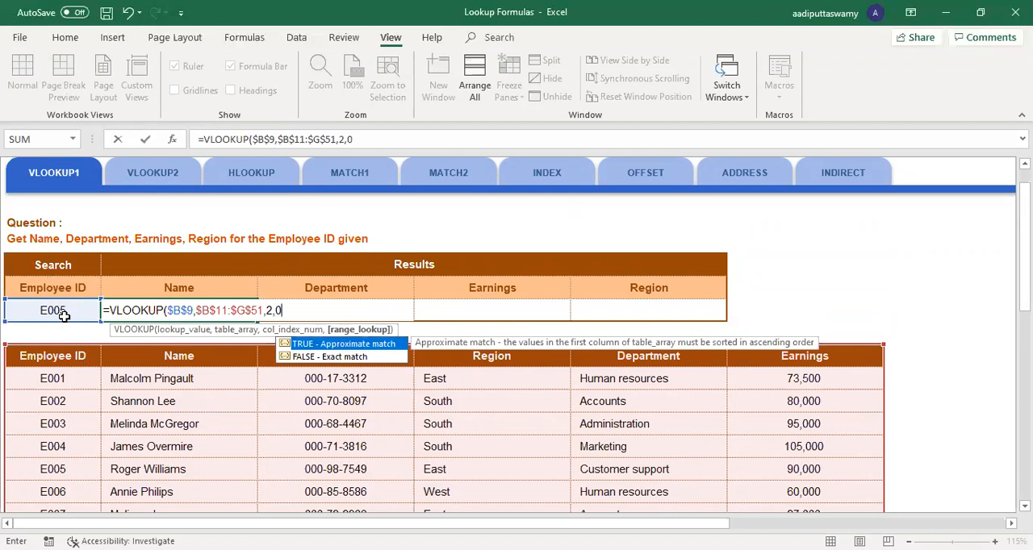
{"action": "type", "text": ")"}
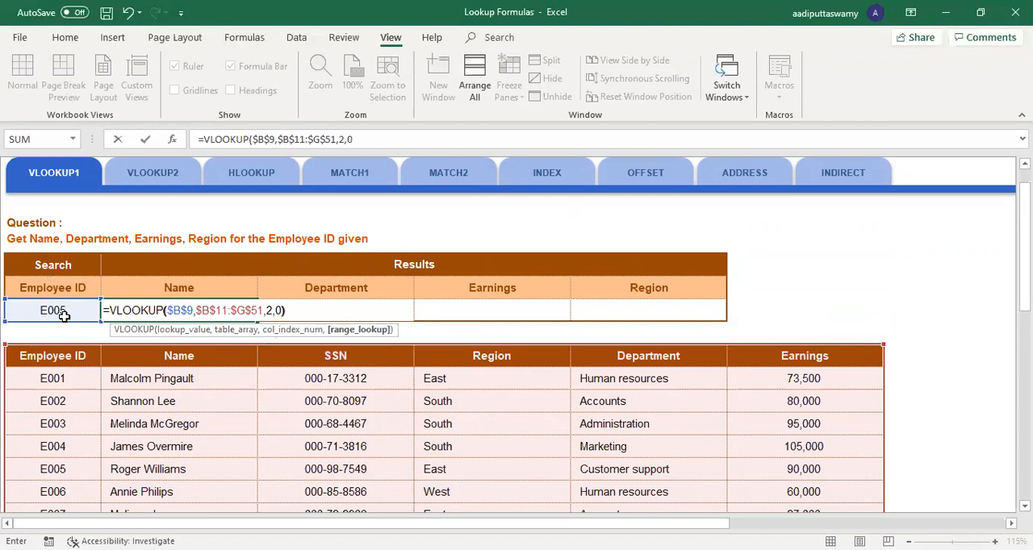
{"action": "key", "text": "Return"}
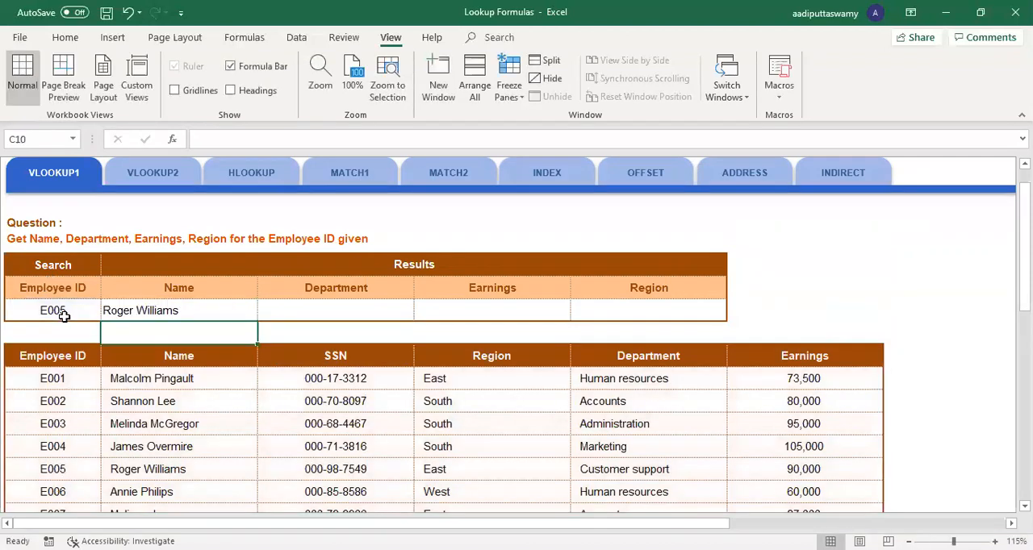
Step: Change the search ID in B9 to the sixth listed employee's and check the returned name against the employee table
{"action": "left_click_drag", "start_coordinate": [51, 469], "coordinate": [184, 474]}
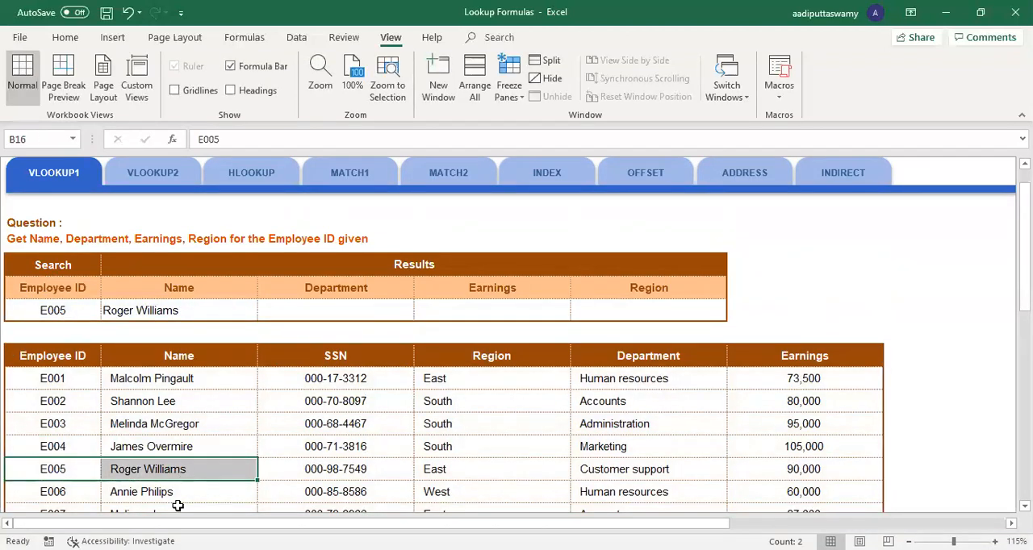
{"action": "double_click", "coordinate": [97, 314]}
{"action": "key", "text": "BackSpace"}
{"action": "type", "text": "6"}
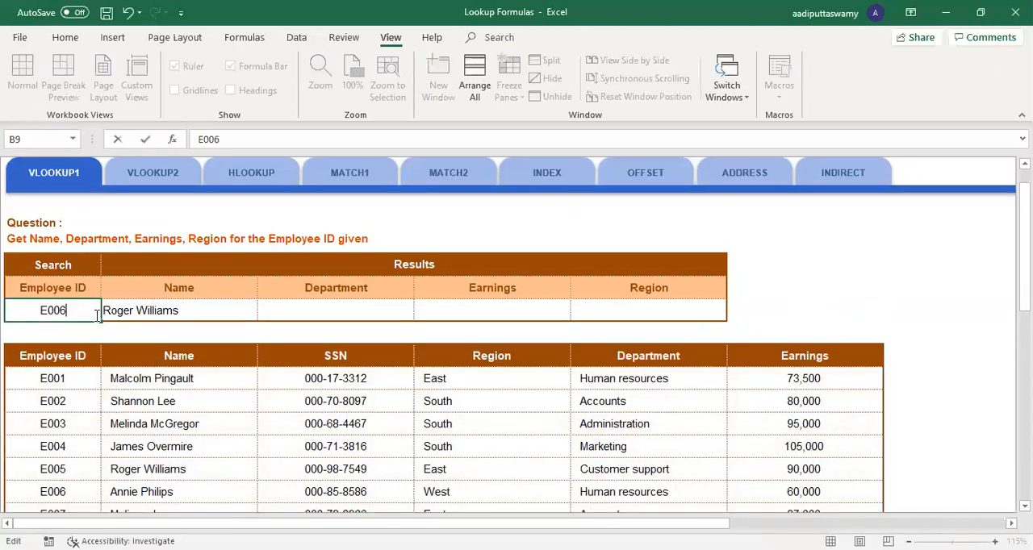
{"action": "key", "text": "Return"}
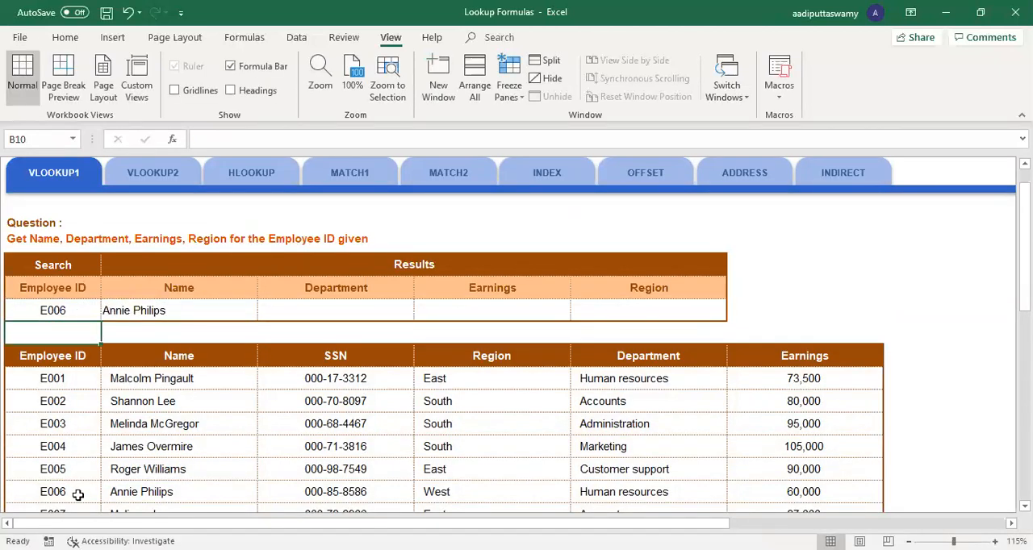
{"action": "left_click_drag", "start_coordinate": [76, 493], "coordinate": [197, 493]}
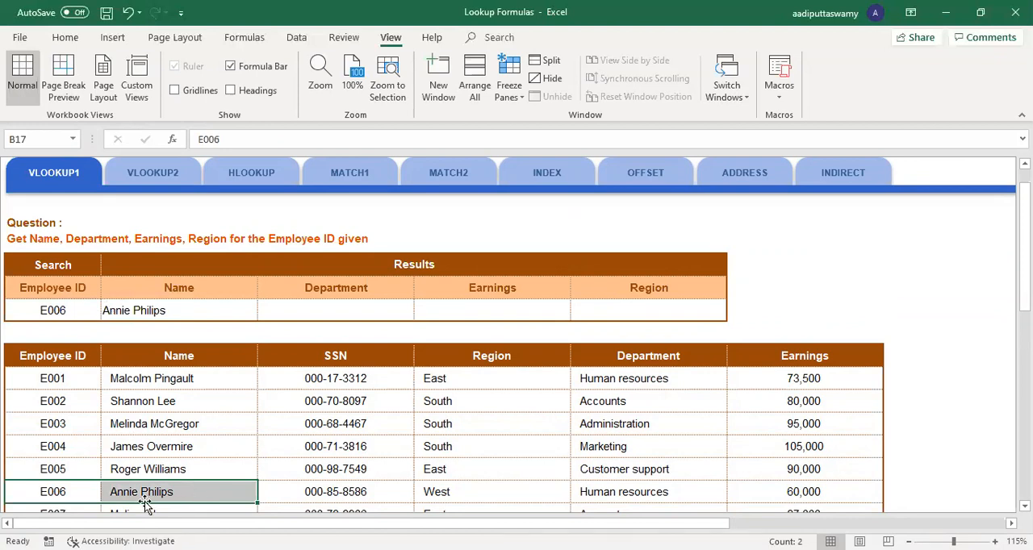
Step: Fill the Name lookup formula from C9 across the Department, Earnings and Region result cells
{"action": "left_click", "coordinate": [215, 307]}
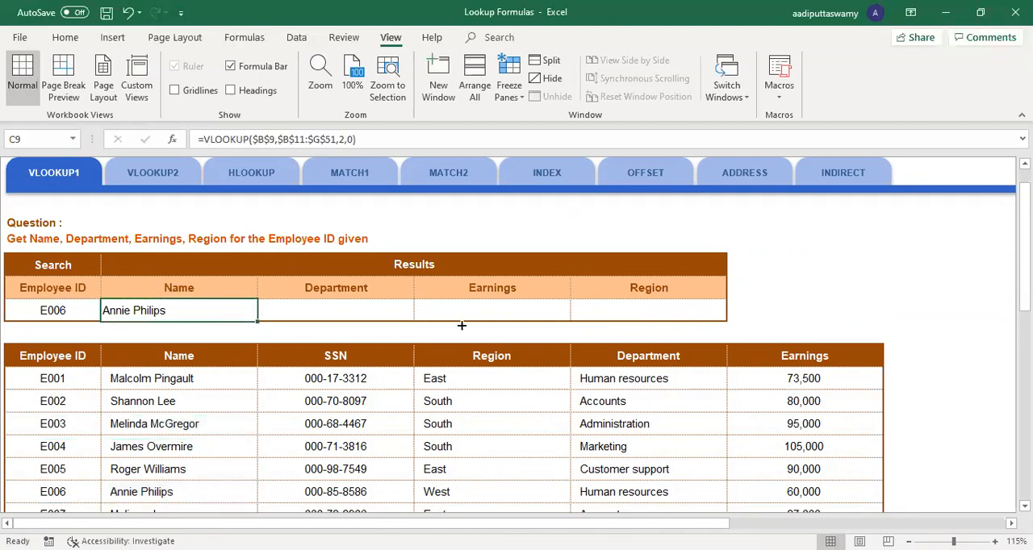
{"action": "left_click_drag", "start_coordinate": [734, 315], "coordinate": [730, 323]}
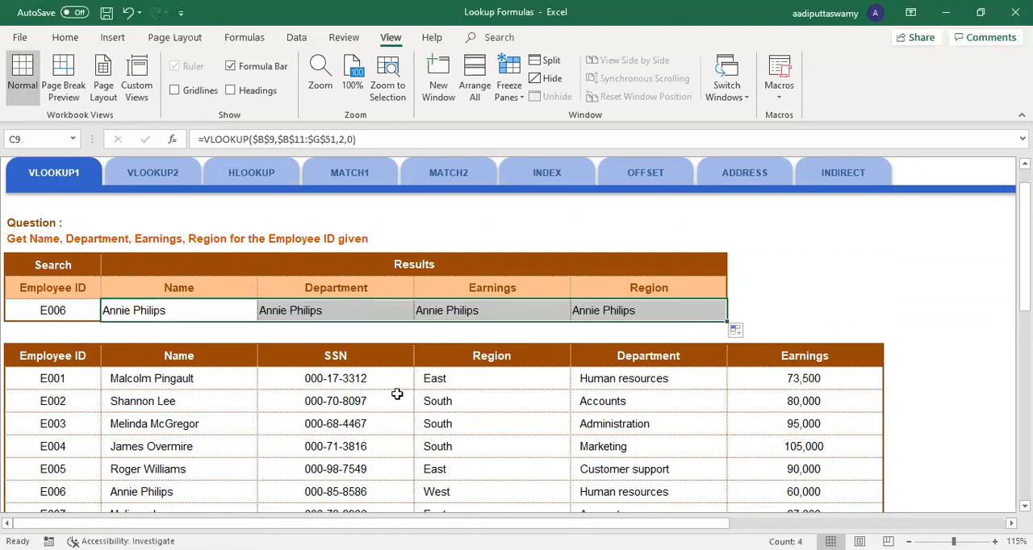
{"action": "left_click", "coordinate": [354, 288]}
{"action": "left_click", "coordinate": [356, 310]}
Step: Count the employee table's columns from Employee ID to Department to determine the Department column index
{"action": "left_click", "coordinate": [63, 359]}
{"action": "left_click", "coordinate": [180, 358]}
{"action": "left_click", "coordinate": [335, 356]}
{"action": "left_click", "coordinate": [452, 356]}
{"action": "left_click", "coordinate": [657, 357]}
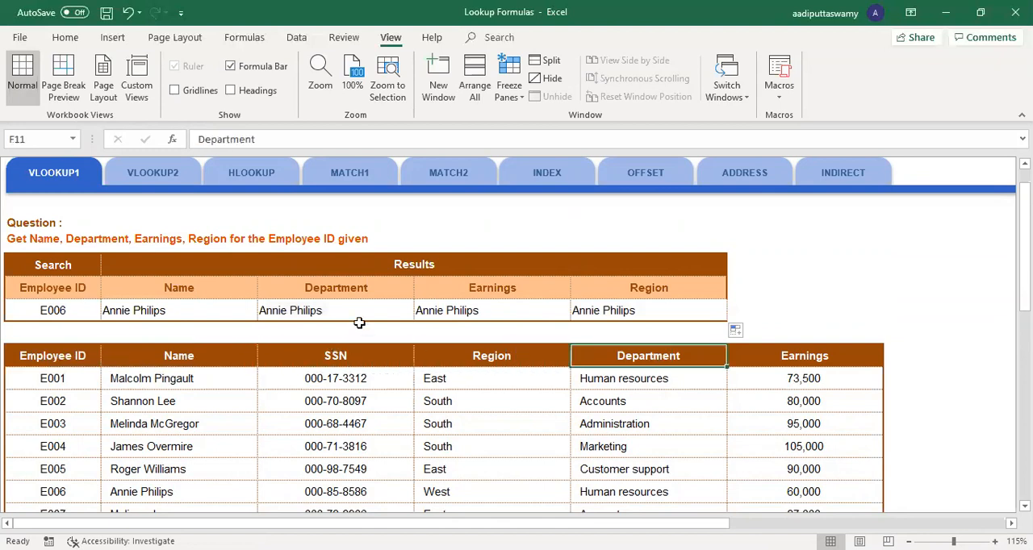
Step: Set the column index in the Department result's VLOOKUP formula to 5
{"action": "left_click", "coordinate": [357, 314]}
{"action": "key", "text": "F2"}
{"action": "left_click", "coordinate": [429, 317]}
{"action": "key", "text": "BackSpace"}
{"action": "type", "text": "5"}
{"action": "key", "text": "Return"}
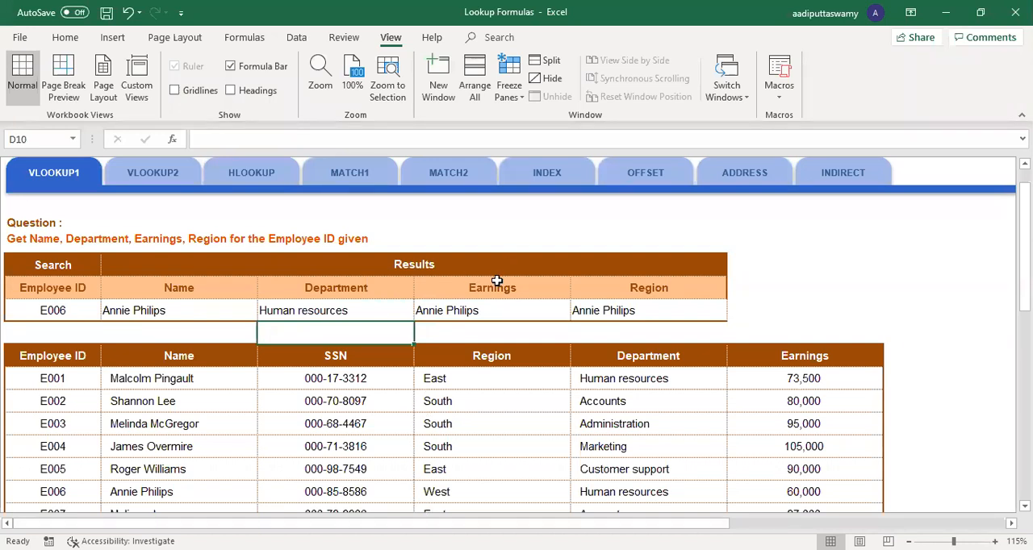
Step: Count the employee table's columns through to Earnings and set the Earnings result's VLOOKUP column index to 6
{"action": "left_click", "coordinate": [90, 355]}
{"action": "left_click", "coordinate": [179, 355]}
{"action": "left_click", "coordinate": [335, 357]}
{"action": "left_click", "coordinate": [484, 353]}
{"action": "left_click", "coordinate": [646, 353]}
{"action": "left_click", "coordinate": [807, 353]}
{"action": "double_click", "coordinate": [523, 310]}
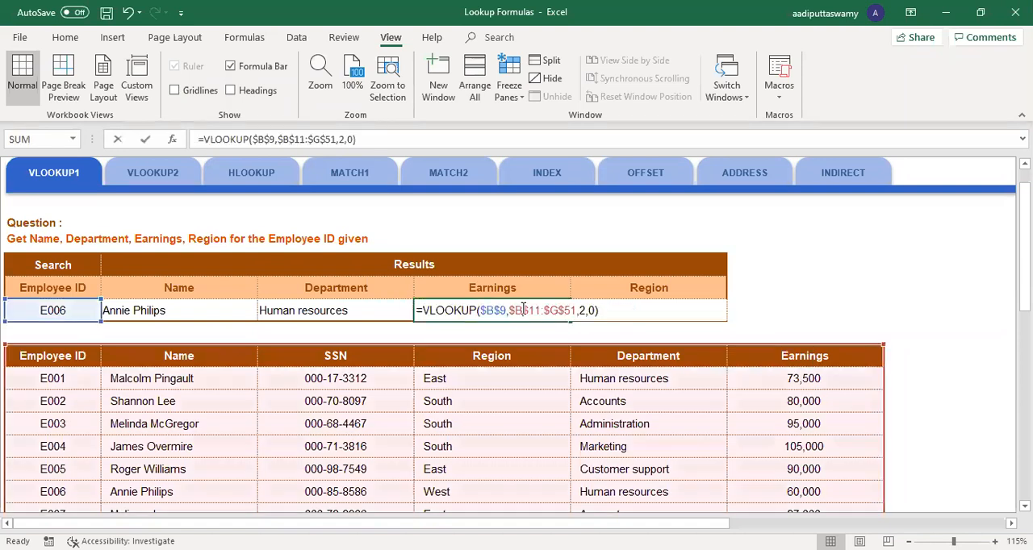
{"action": "left_click", "coordinate": [583, 310]}
{"action": "key", "text": "BackSpace"}
{"action": "type", "text": "6"}
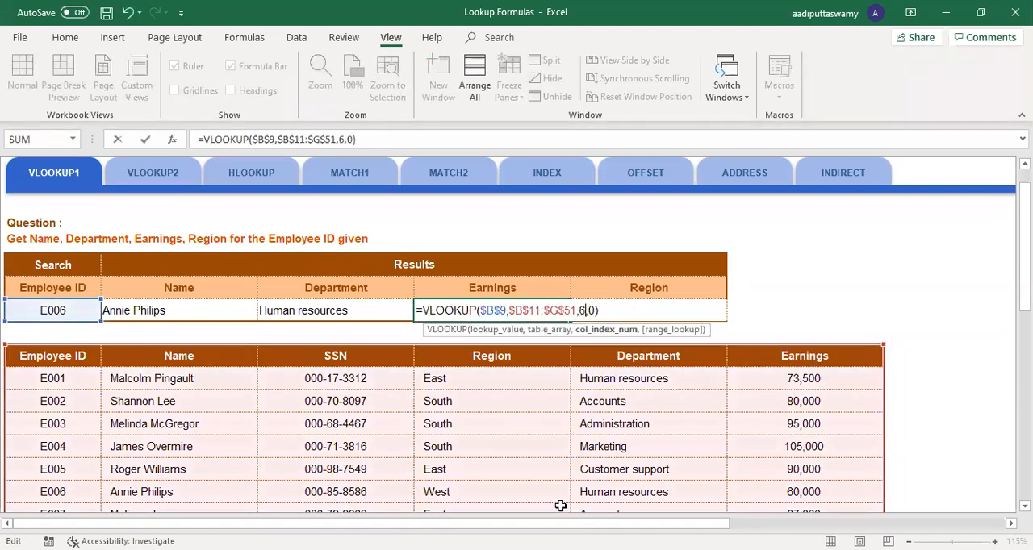
{"action": "key", "text": "Return"}
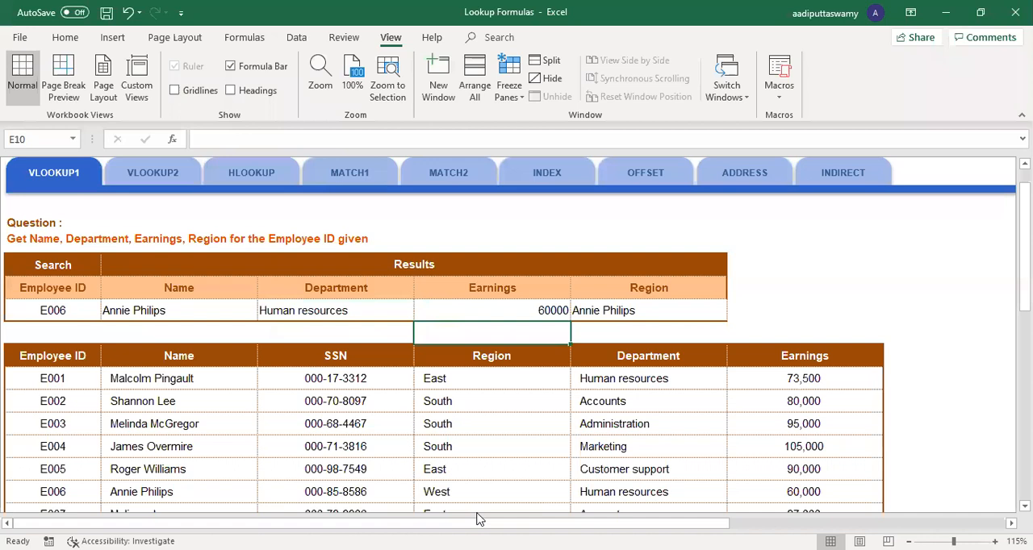
Step: Count the employee table's columns through to Region and set the Region result's VLOOKUP column index to 4
{"action": "left_click", "coordinate": [51, 361]}
{"action": "left_click", "coordinate": [179, 356]}
{"action": "left_click", "coordinate": [335, 356]}
{"action": "left_click", "coordinate": [471, 350]}
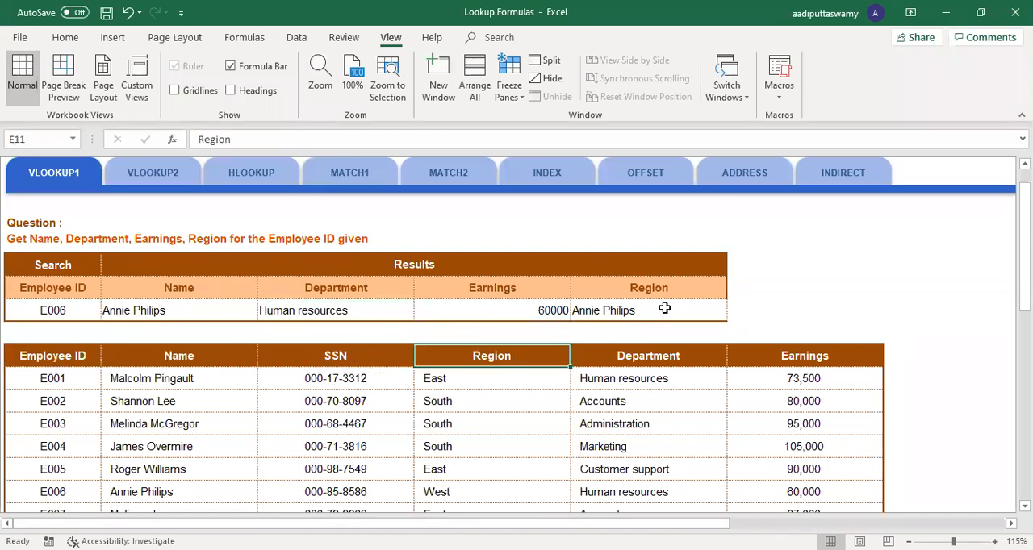
{"action": "double_click", "coordinate": [667, 309]}
{"action": "left_click", "coordinate": [740, 310]}
{"action": "key", "text": "BackSpace"}
{"action": "type", "text": "4"}
{"action": "key", "text": "Return"}
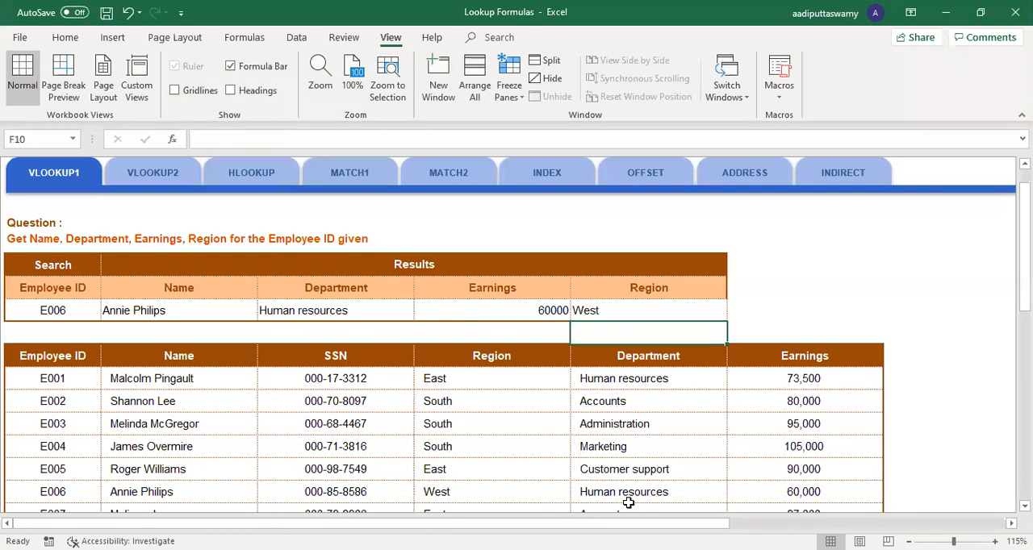
Step: Test the four lookups by setting the search ID in B9 to the first listed employee's and finally to the third's
{"action": "double_click", "coordinate": [88, 310]}
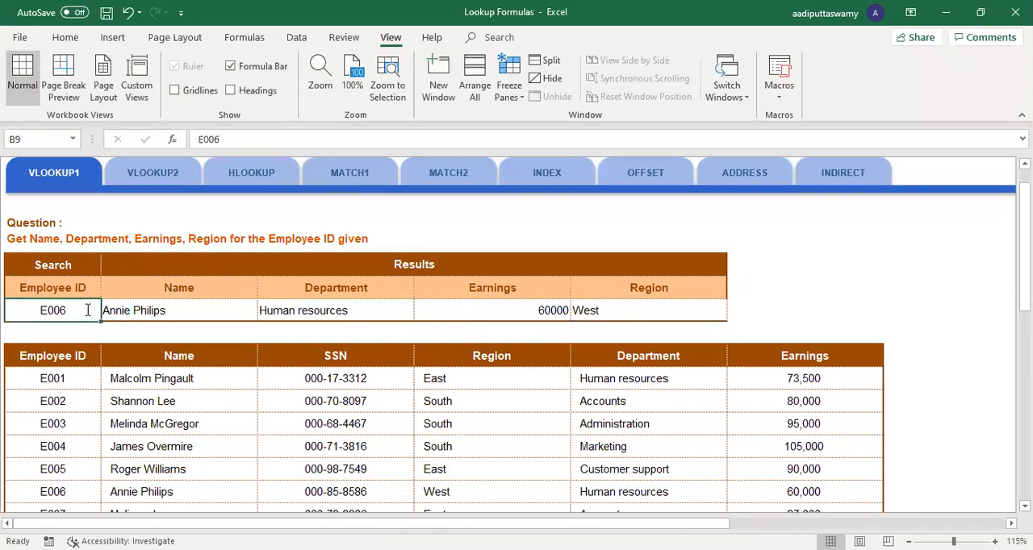
{"action": "key", "text": "BackSpace"}
{"action": "type", "text": "1"}
{"action": "key", "text": "Return"}
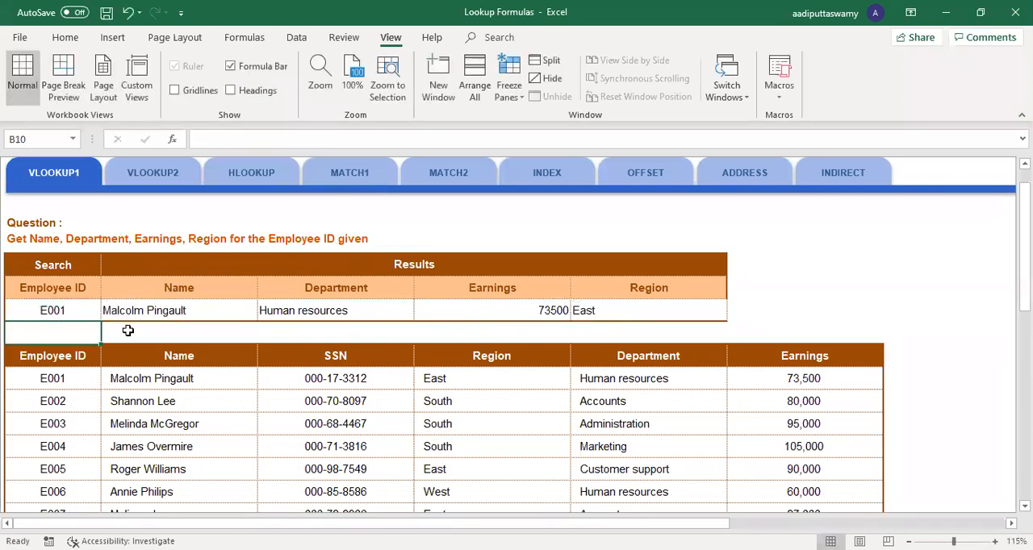
{"action": "double_click", "coordinate": [76, 310]}
{"action": "key", "text": "BackSpace"}
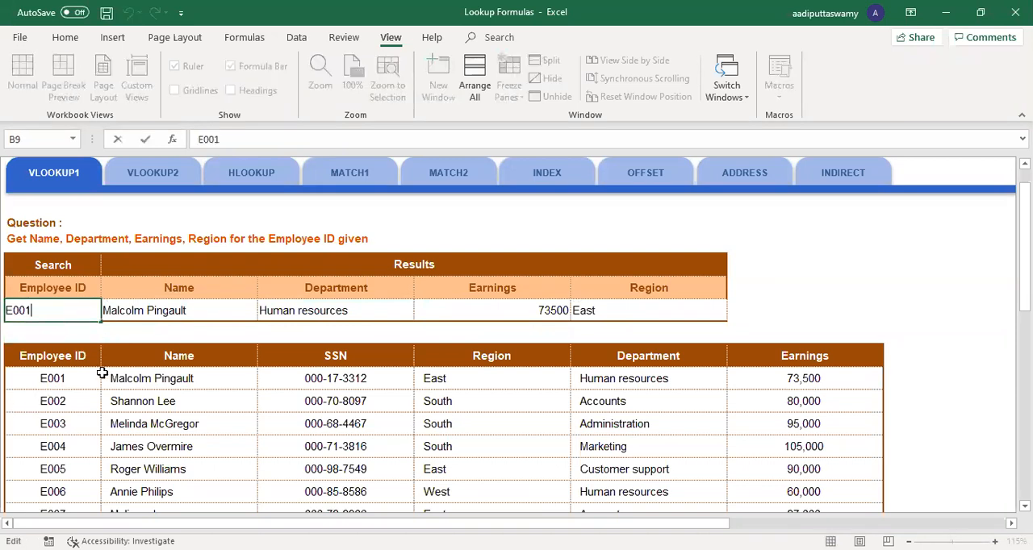
{"action": "type", "text": "3"}
{"action": "key", "text": "Return"}
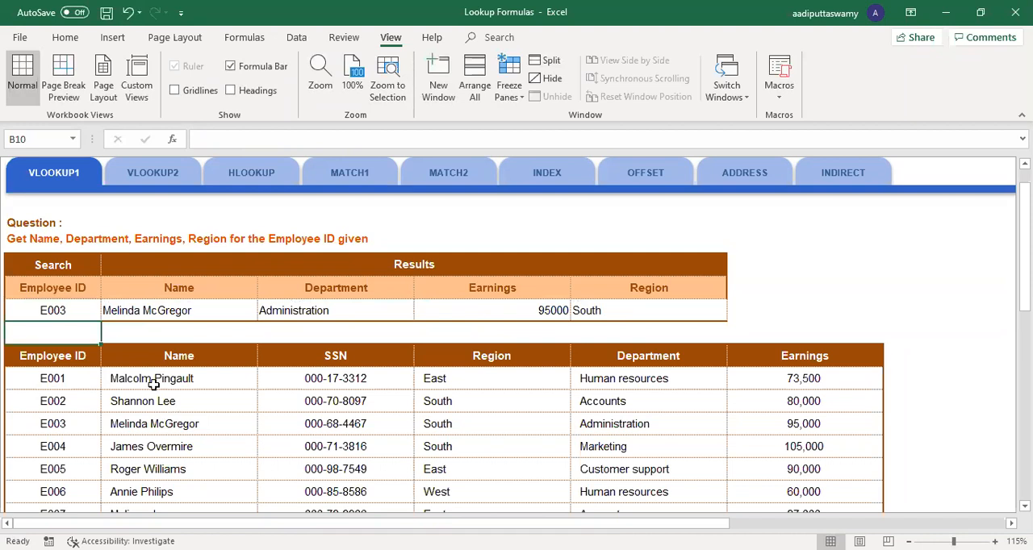
Step: Examine how the search ID in B9 relates to the table's Employee ID column and the third employee's row
{"action": "left_click", "coordinate": [76, 311]}
{"action": "left_click_drag", "start_coordinate": [53, 364], "coordinate": [811, 362]}
{"action": "left_click", "coordinate": [88, 427]}
{"action": "left_click_drag", "start_coordinate": [65, 356], "coordinate": [804, 461]}
{"action": "left_click_drag", "start_coordinate": [62, 357], "coordinate": [60, 472]}
{"action": "left_click", "coordinate": [144, 427]}
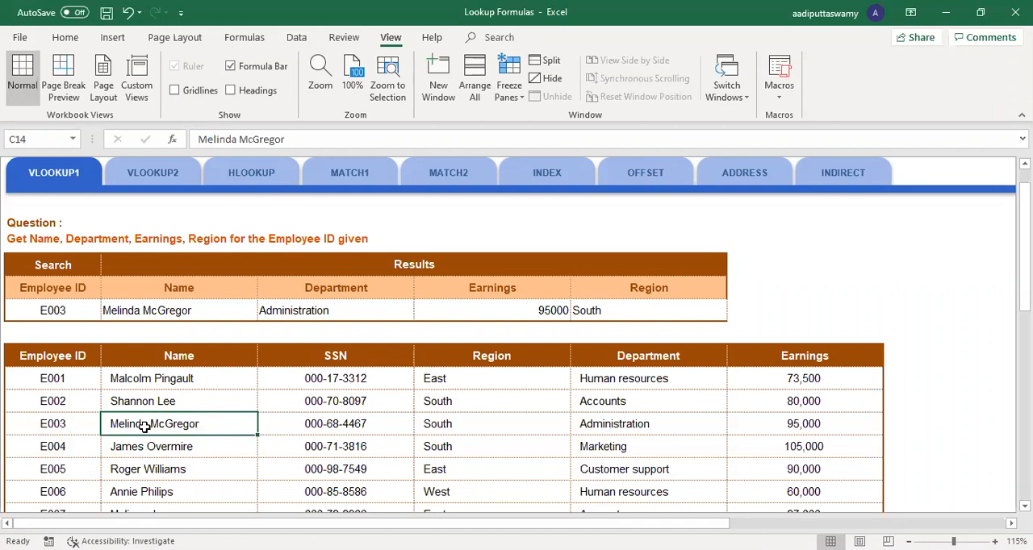
{"action": "left_click", "coordinate": [63, 307]}
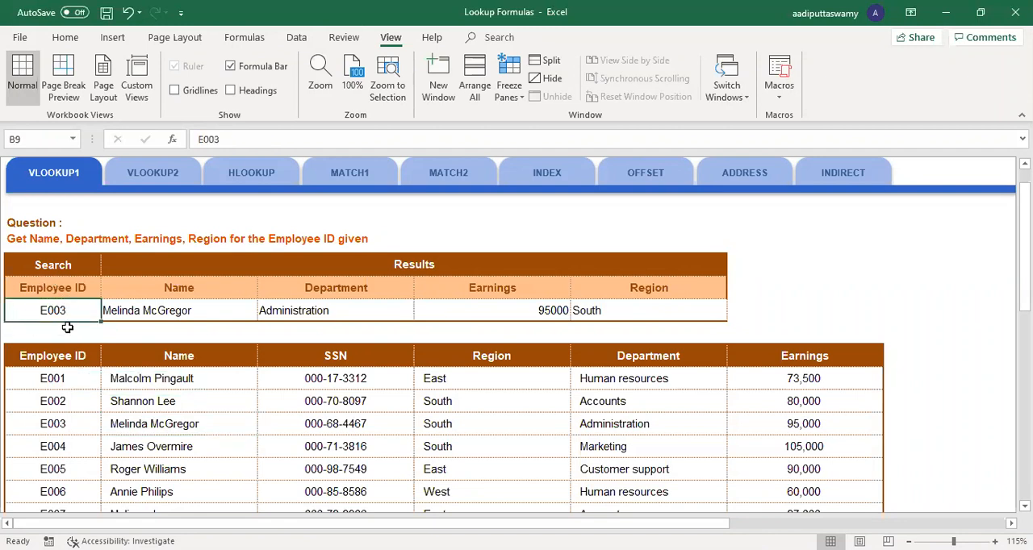
{"action": "left_click_drag", "start_coordinate": [71, 358], "coordinate": [58, 462]}
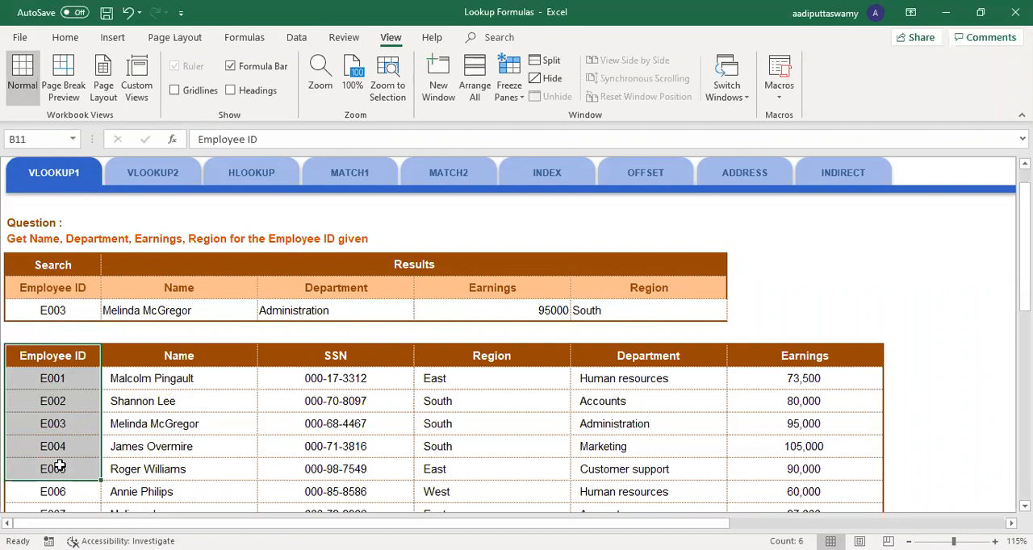
{"action": "double_click", "coordinate": [79, 316]}
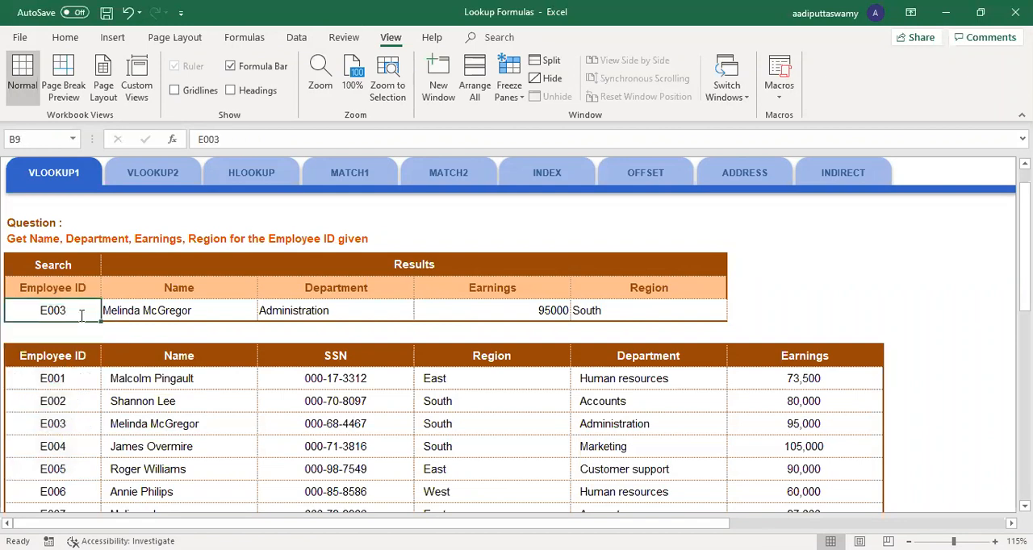
Step: Try shifting the start of the Name formula's table array to $C$11, and return it to $B$11 before committing the formula
{"action": "left_click", "coordinate": [167, 309]}
{"action": "double_click", "coordinate": [194, 310]}
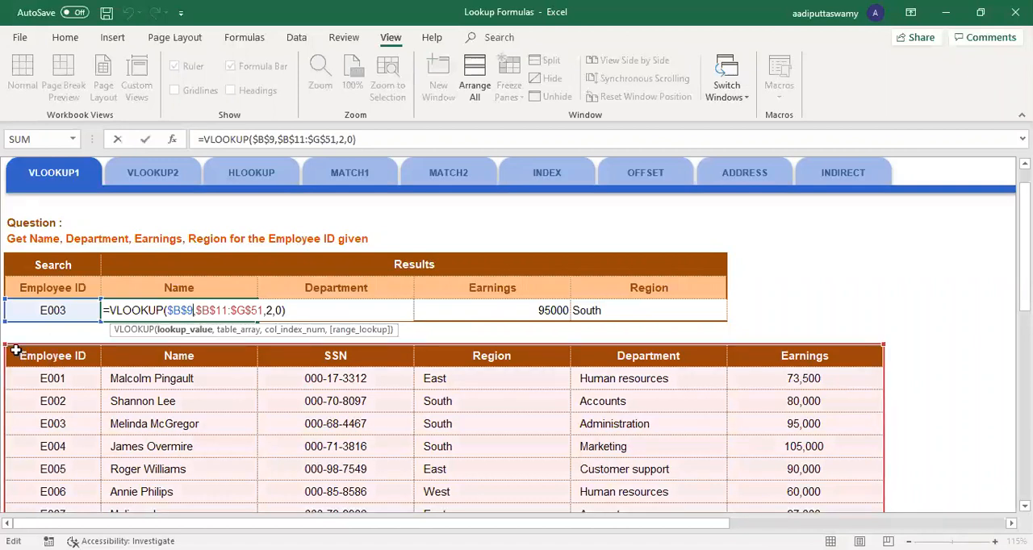
{"action": "left_click", "coordinate": [4, 347]}
{"action": "double_click", "coordinate": [155, 301]}
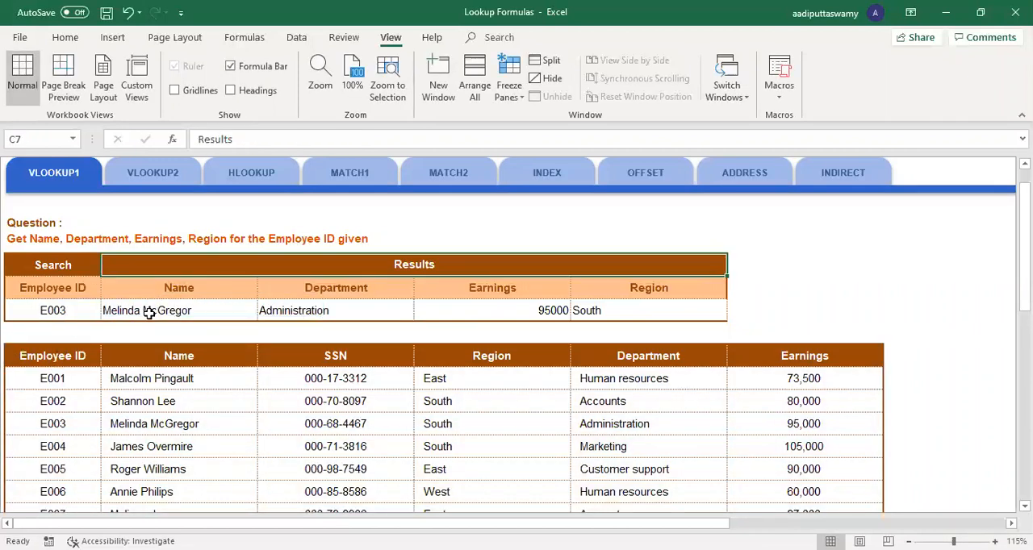
{"action": "double_click", "coordinate": [149, 313]}
{"action": "left_click_drag", "start_coordinate": [10, 346], "coordinate": [113, 351]}
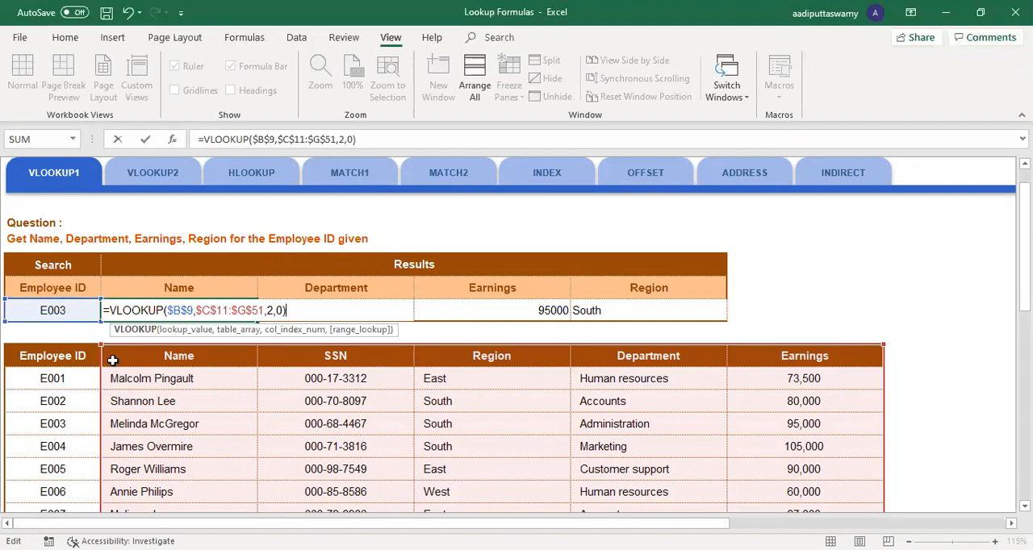
{"action": "left_click_drag", "start_coordinate": [100, 346], "coordinate": [50, 373]}
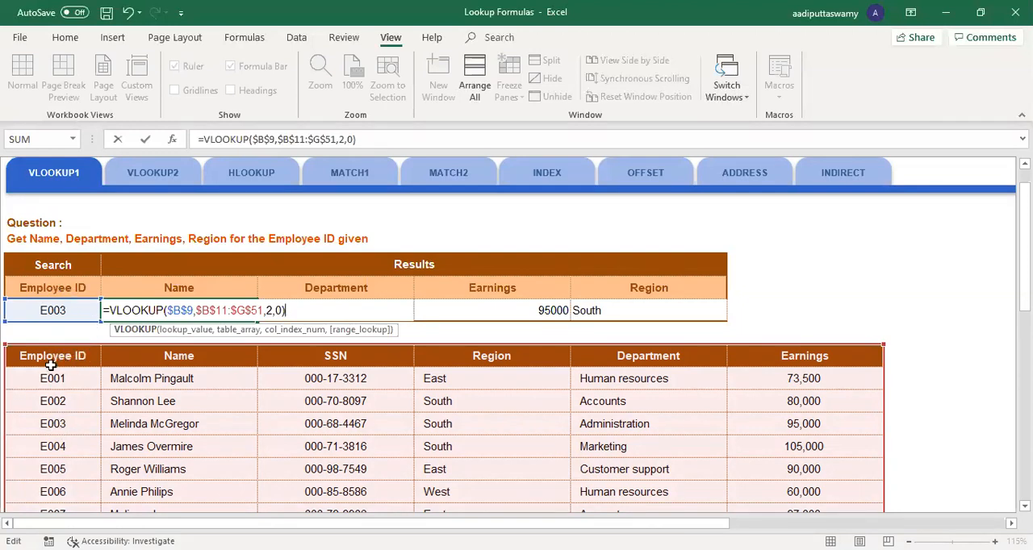
{"action": "key", "text": "Return"}
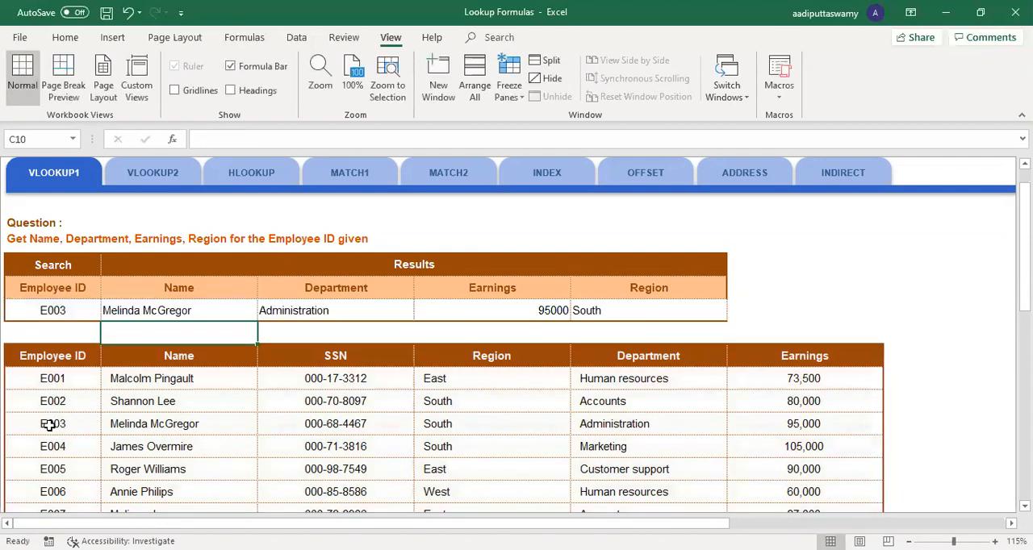
Step: Test the C9 lookup with table array $C$11:$G$51, which excludes the Employee ID column, and restore $B$11:$G$51
{"action": "double_click", "coordinate": [136, 310]}
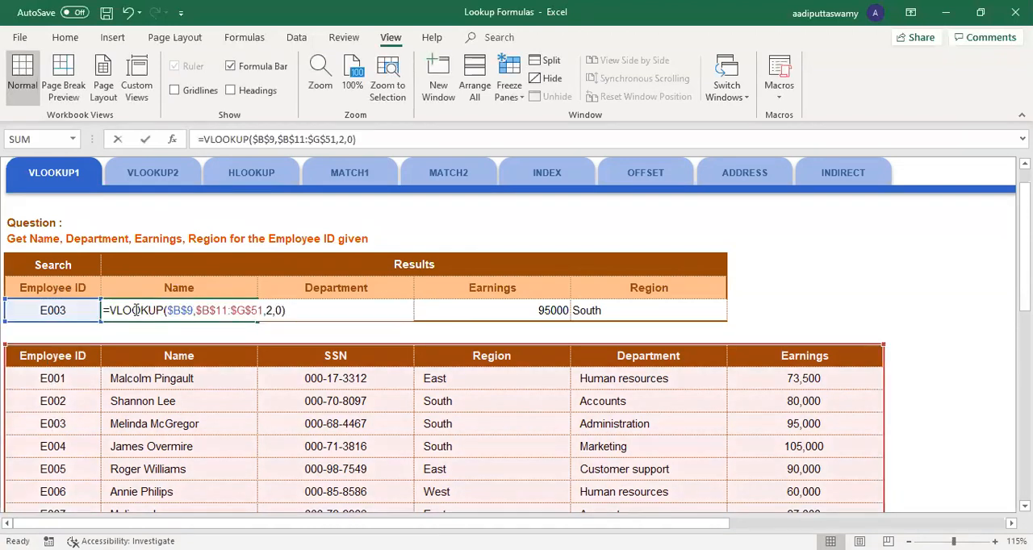
{"action": "left_click_drag", "start_coordinate": [22, 343], "coordinate": [101, 345]}
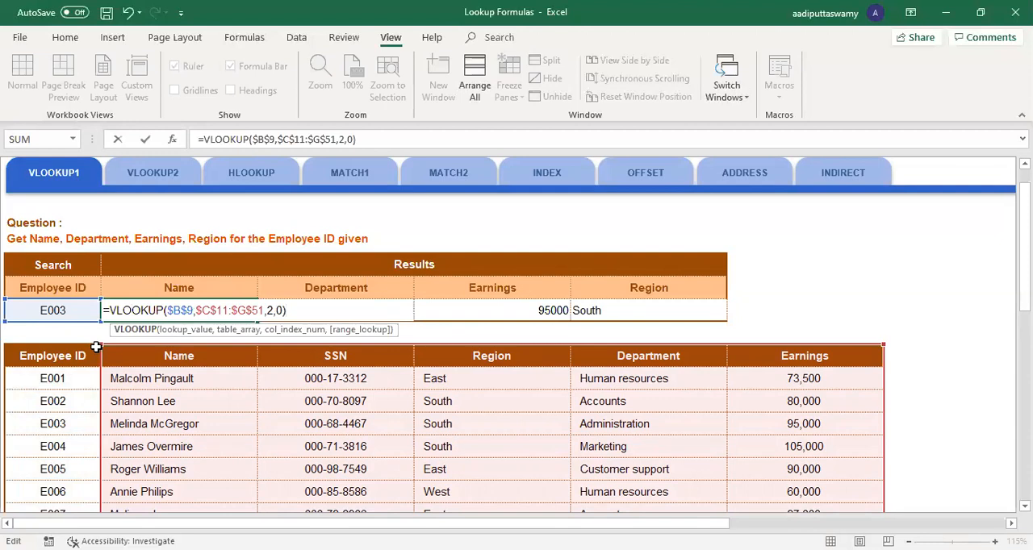
{"action": "key", "text": "Return"}
{"action": "left_click", "coordinate": [179, 311]}
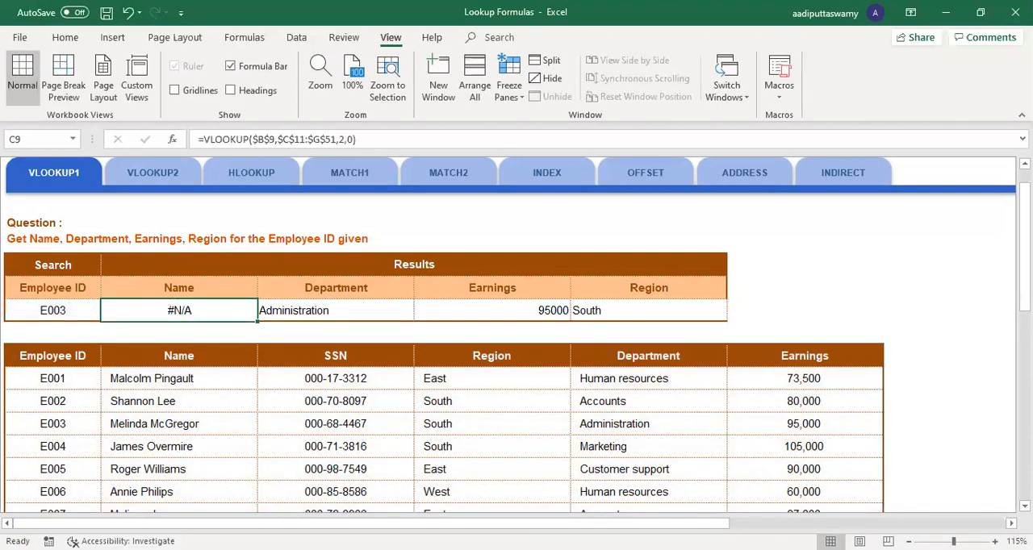
{"action": "double_click", "coordinate": [149, 308]}
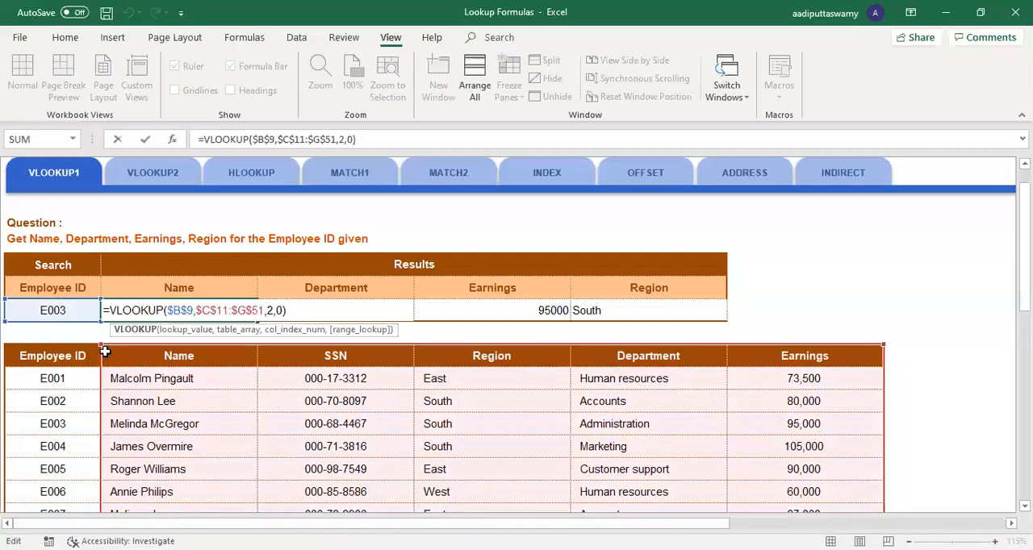
{"action": "left_click_drag", "start_coordinate": [105, 352], "coordinate": [22, 348]}
{"action": "key", "text": "Return"}
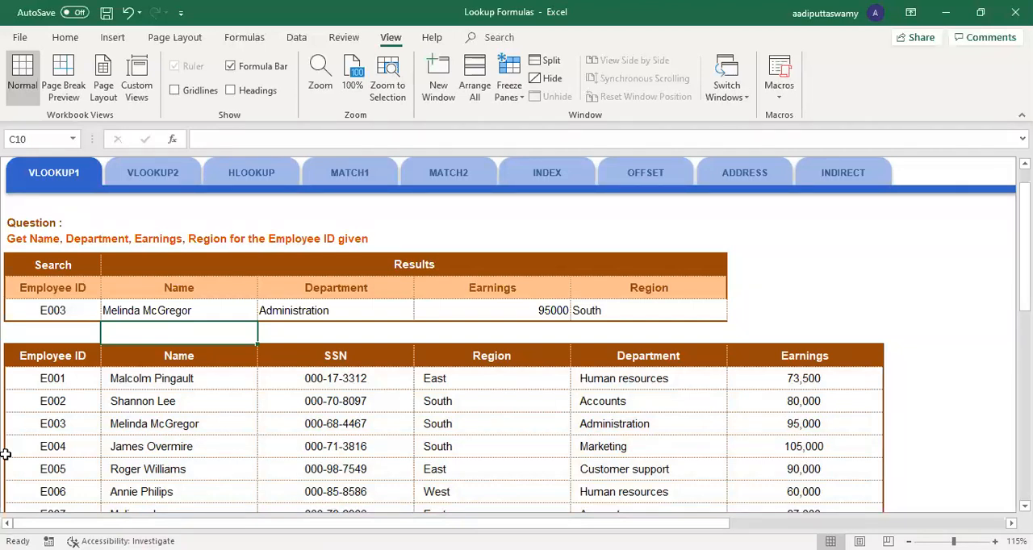
Step: Change the first employee's ID in B12 to duplicate the third employee's ID, matching the search ID in B9
{"action": "left_click", "coordinate": [67, 311]}
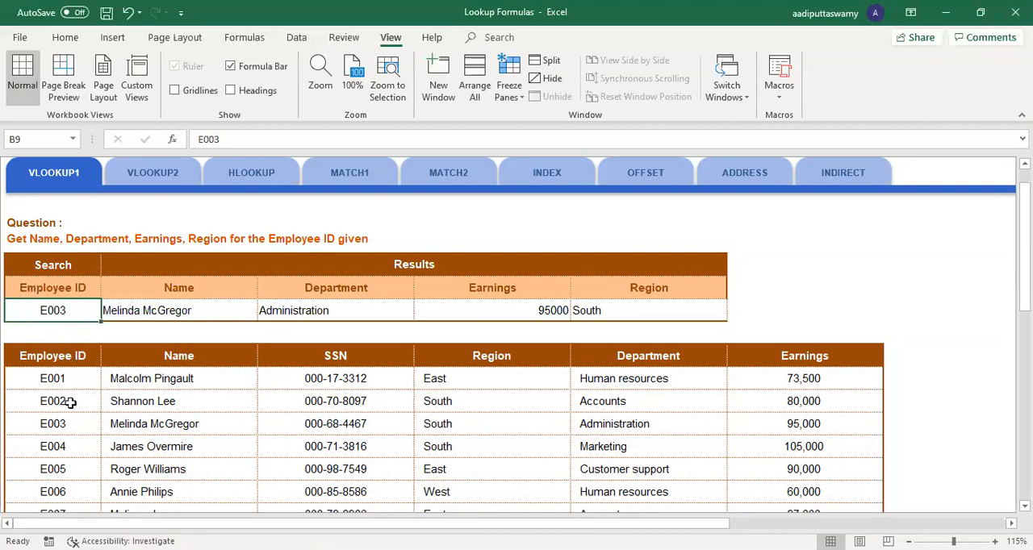
{"action": "left_click", "coordinate": [79, 378]}
{"action": "key", "text": "F2"}
{"action": "key", "text": "BackSpace"}
{"action": "type", "text": "3"}
{"action": "key", "text": "Return"}
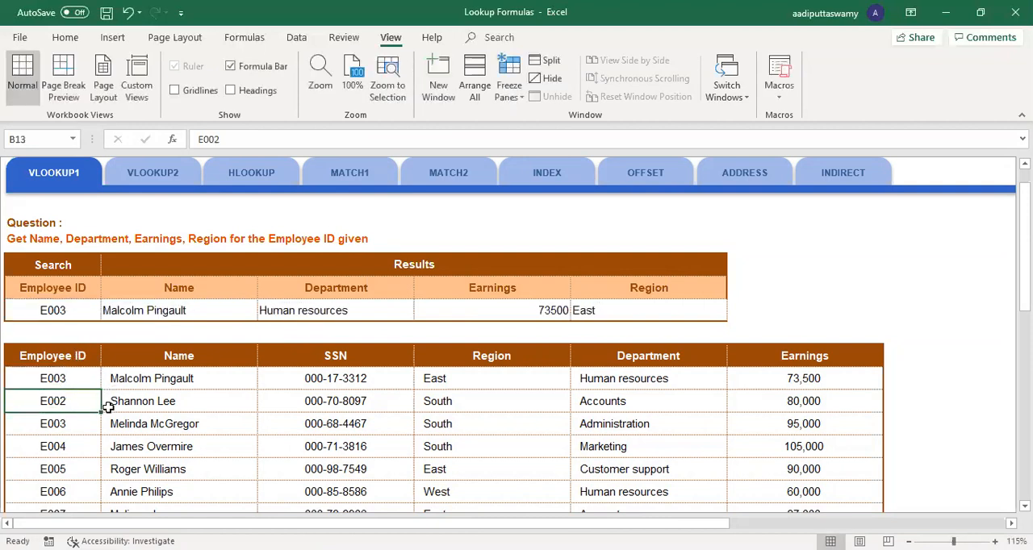
Step: Compare the lookup results in row 9 with the first and third employee rows to see how VLOOKUP treats duplicate IDs
{"action": "left_click_drag", "start_coordinate": [70, 376], "coordinate": [806, 373]}
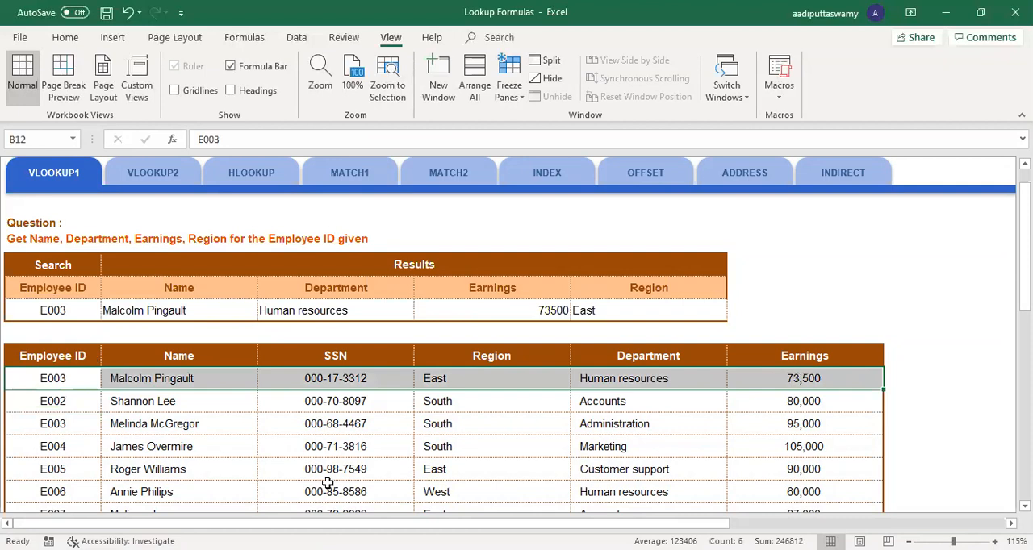
{"action": "left_click_drag", "start_coordinate": [79, 313], "coordinate": [455, 311]}
{"action": "left_click_drag", "start_coordinate": [184, 312], "coordinate": [686, 311]}
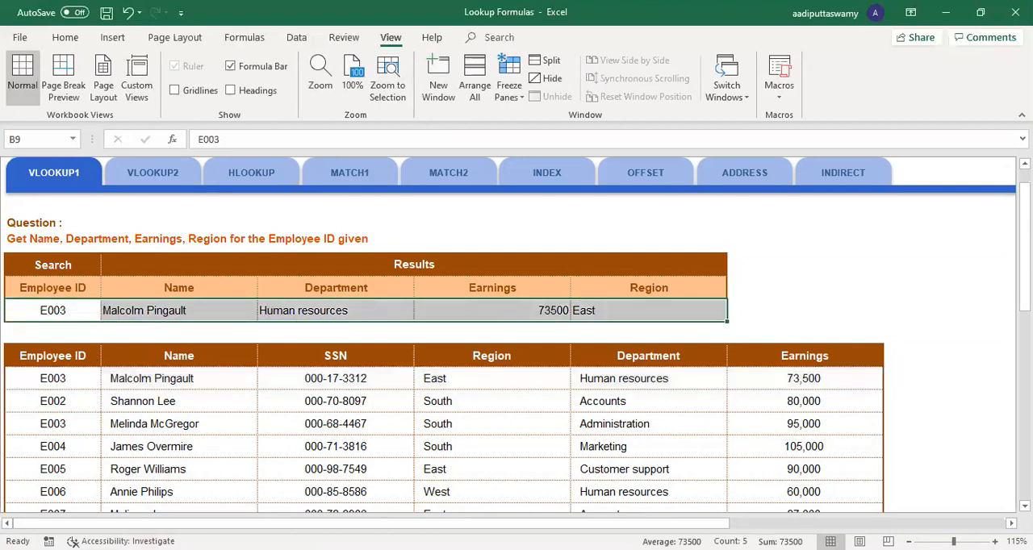
{"action": "left_click", "coordinate": [72, 386]}
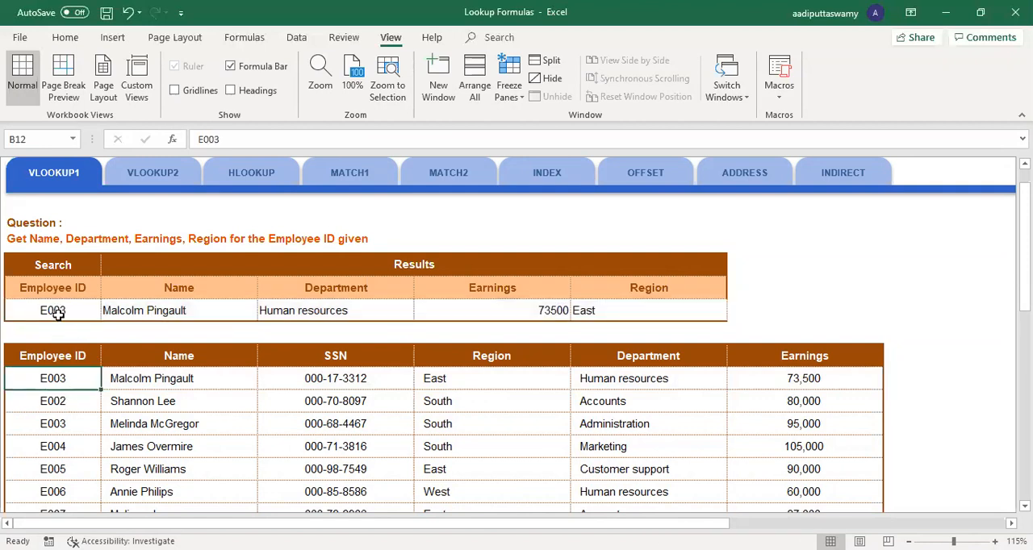
{"action": "left_click_drag", "start_coordinate": [73, 377], "coordinate": [74, 424]}
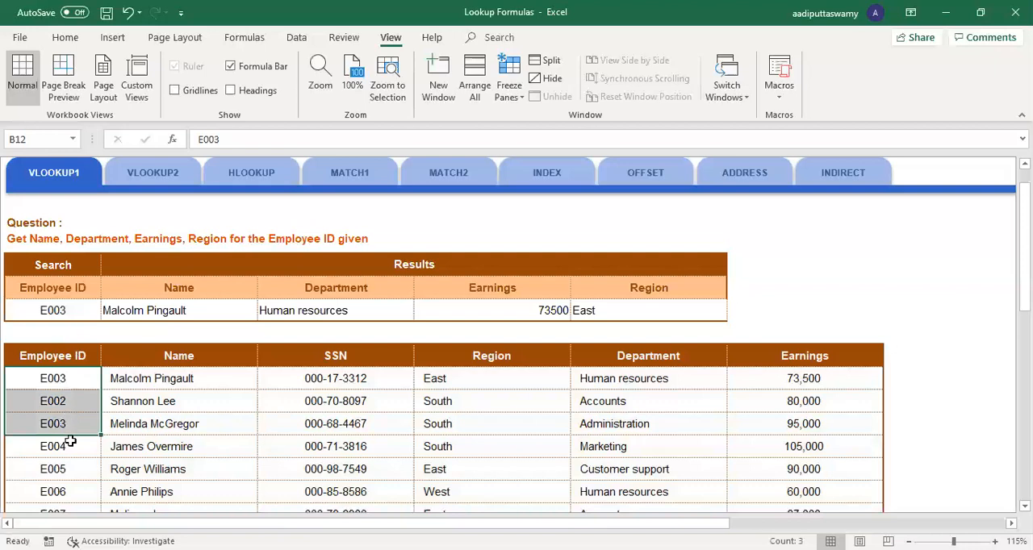
{"action": "left_click_drag", "start_coordinate": [53, 314], "coordinate": [620, 312]}
{"action": "double_click", "coordinate": [74, 385]}
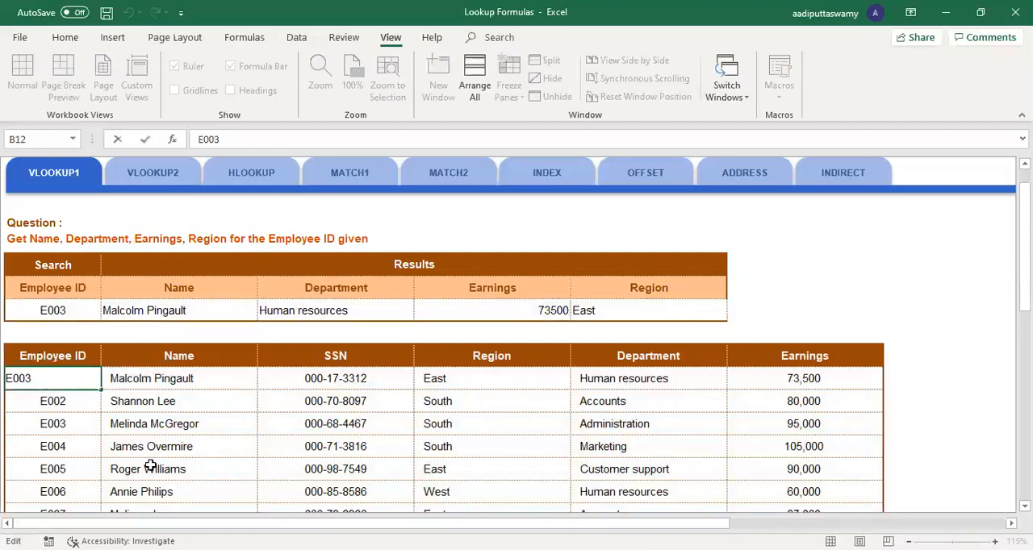
{"action": "key", "text": "Return"}
{"action": "left_click_drag", "start_coordinate": [60, 423], "coordinate": [804, 423]}
Step: Open the VLOOKUP2 sheet and select the first product in cell C8
{"action": "scroll", "coordinate": [168, 331], "scroll_direction": "up", "scroll_amount": 3}
{"action": "left_click", "coordinate": [174, 243]}
{"action": "left_click", "coordinate": [194, 324]}
{"action": "key", "text": "alt"}
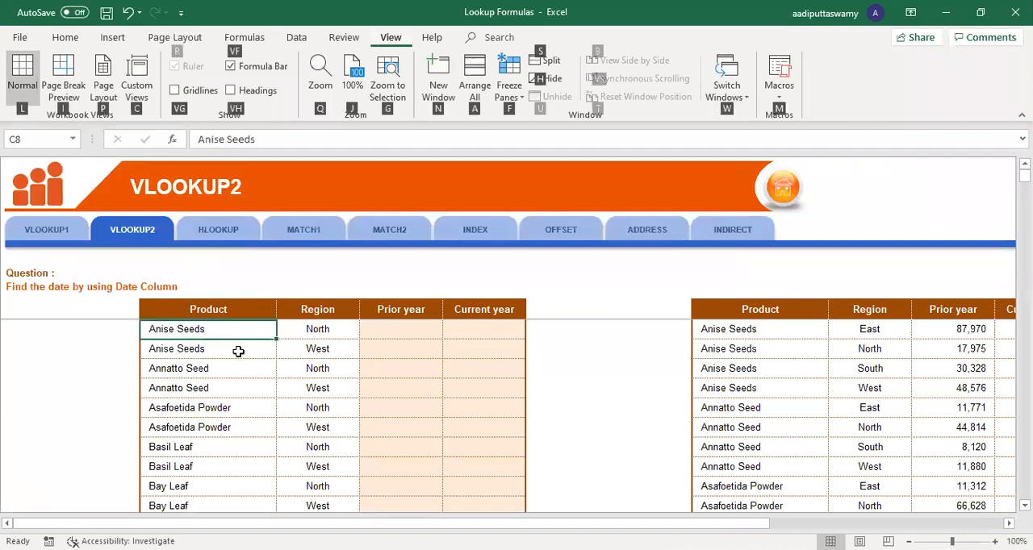
{"action": "scroll", "coordinate": [365, 395], "scroll_direction": "up", "scroll_amount": 2}
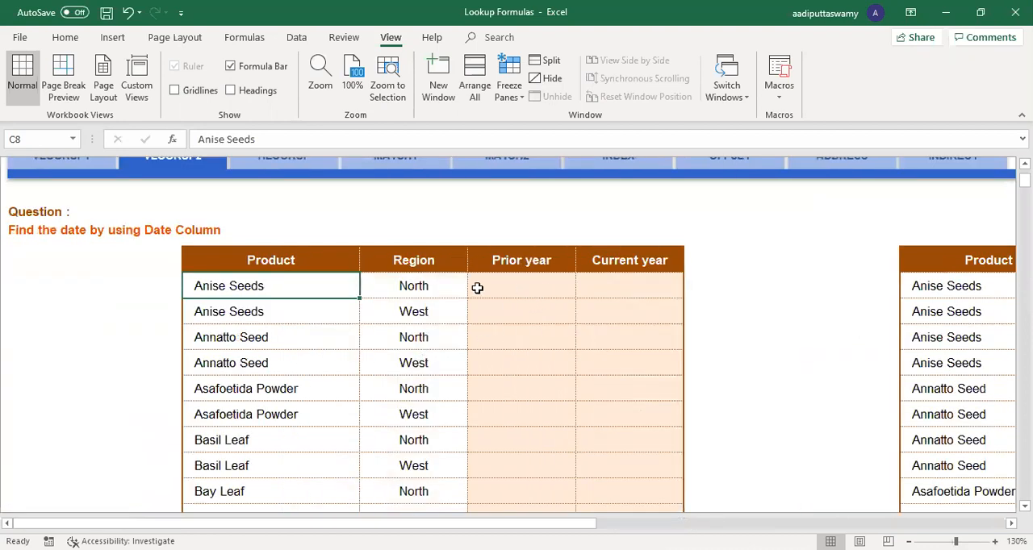
Step: Examine the first row's Prior year and Current year cells and its Product and Region pair as combined lookup criteria
{"action": "left_click", "coordinate": [512, 285]}
{"action": "left_click", "coordinate": [607, 285]}
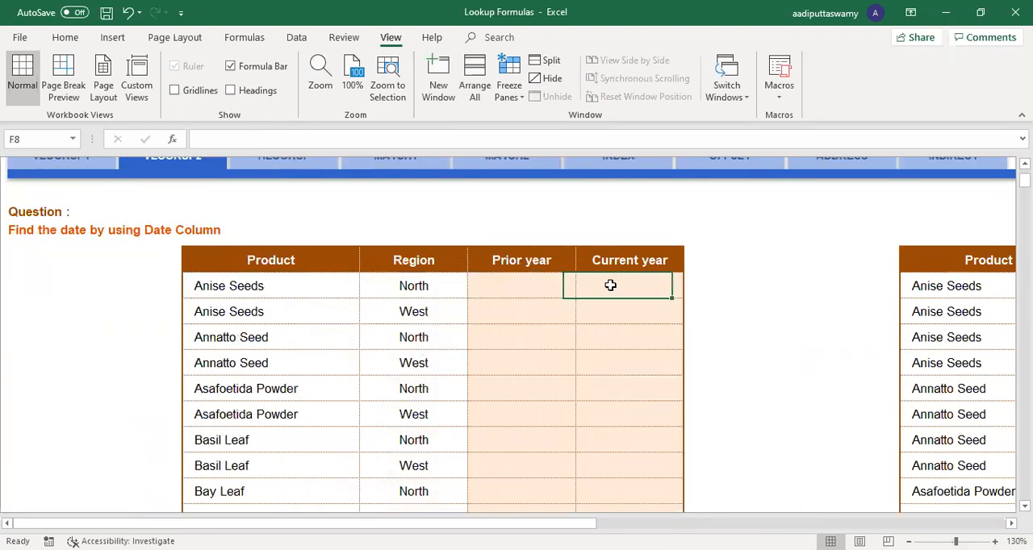
{"action": "left_click", "coordinate": [224, 287]}
{"action": "left_click_drag", "start_coordinate": [223, 287], "coordinate": [417, 286]}
{"action": "left_click", "coordinate": [310, 286]}
{"action": "left_click", "coordinate": [405, 284]}
{"action": "left_click_drag", "start_coordinate": [295, 289], "coordinate": [395, 287]}
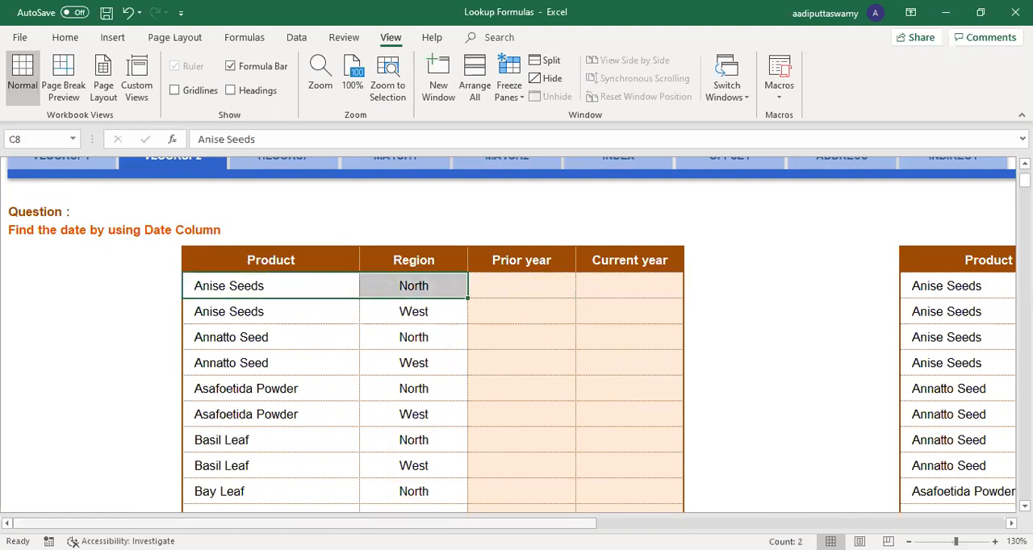
Step: Examine the repeated Product and Region entries in the source table against the first rows of the table being filled
{"action": "scroll", "coordinate": [598, 403], "scroll_direction": "right", "scroll_amount": 8}
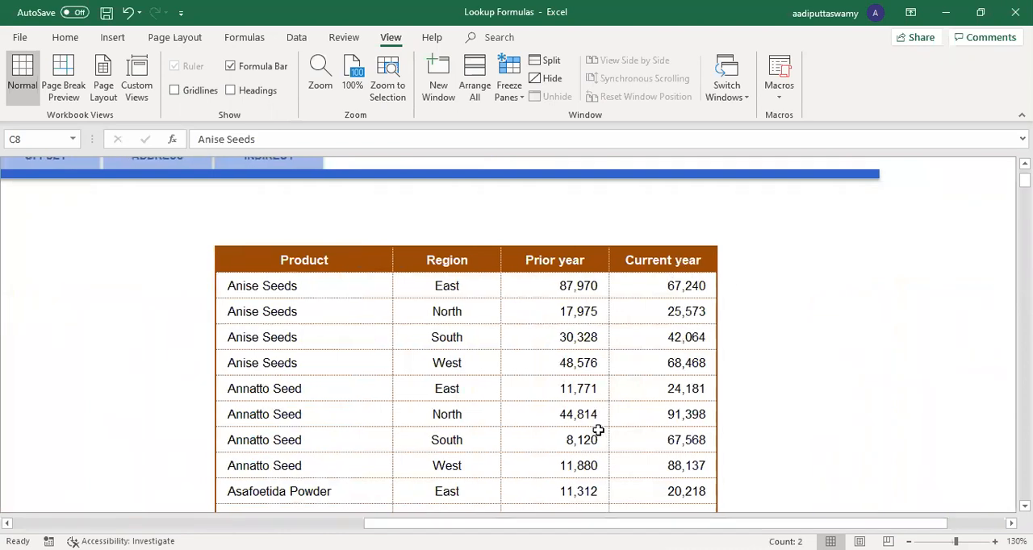
{"action": "left_click_drag", "start_coordinate": [310, 288], "coordinate": [309, 353]}
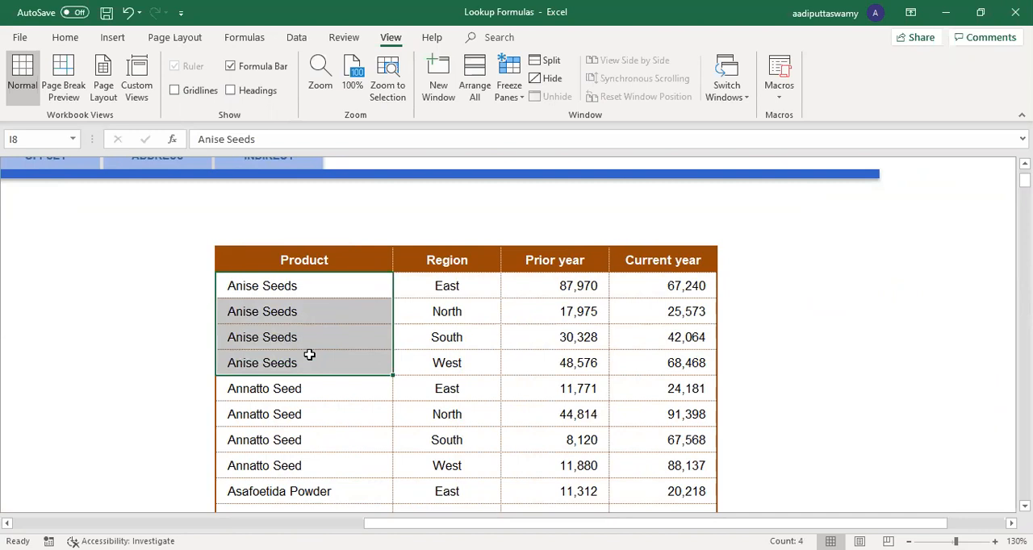
{"action": "left_click", "coordinate": [281, 289]}
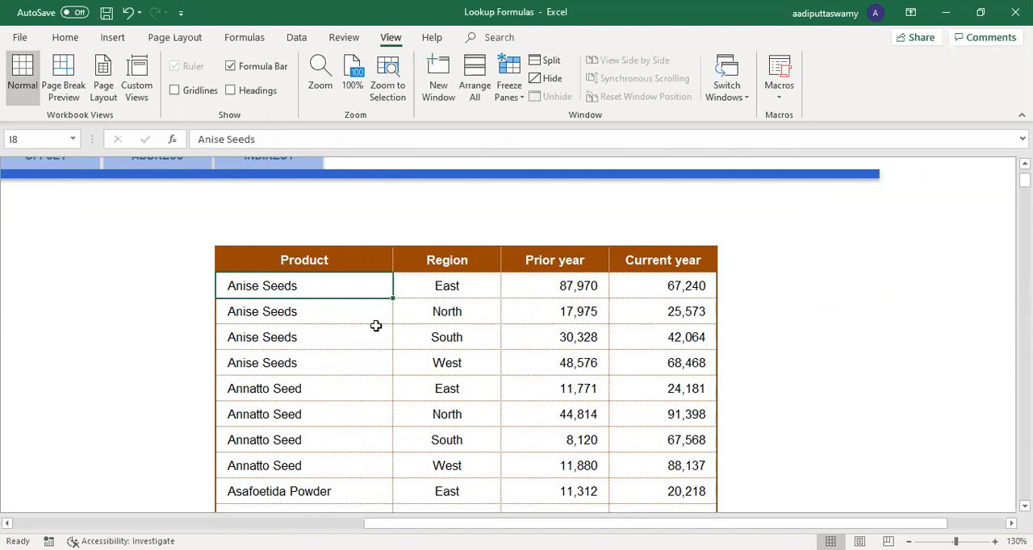
{"action": "left_click_drag", "start_coordinate": [447, 289], "coordinate": [456, 429]}
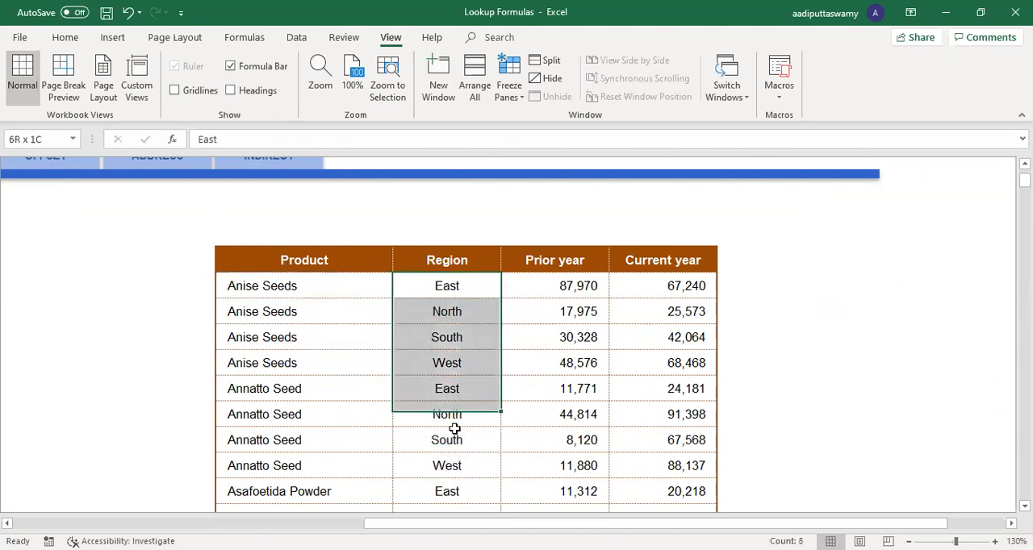
{"action": "left_click", "coordinate": [447, 286]}
{"action": "left_click", "coordinate": [454, 385]}
{"action": "left_click", "coordinate": [459, 486]}
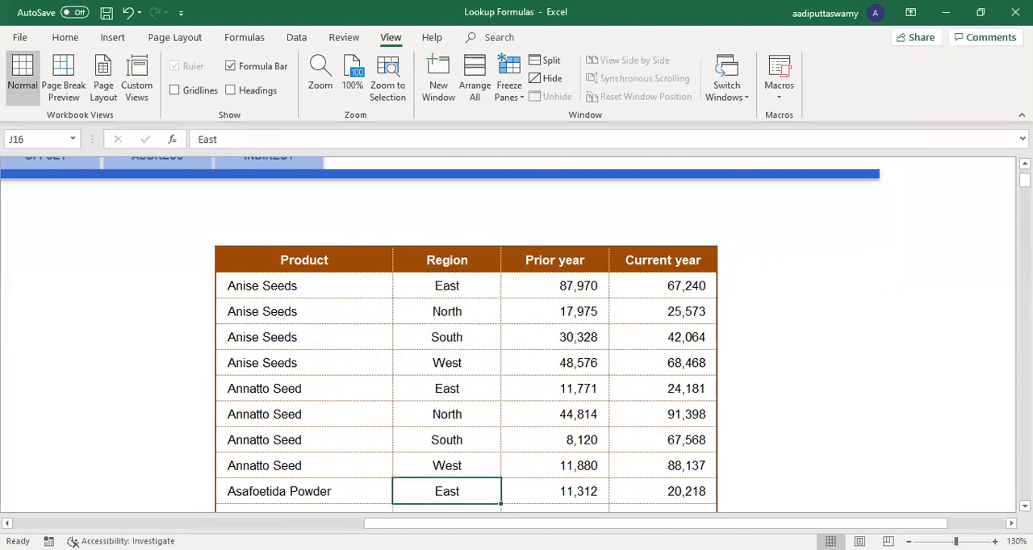
{"action": "scroll", "coordinate": [517, 339], "scroll_direction": "left", "scroll_amount": 10}
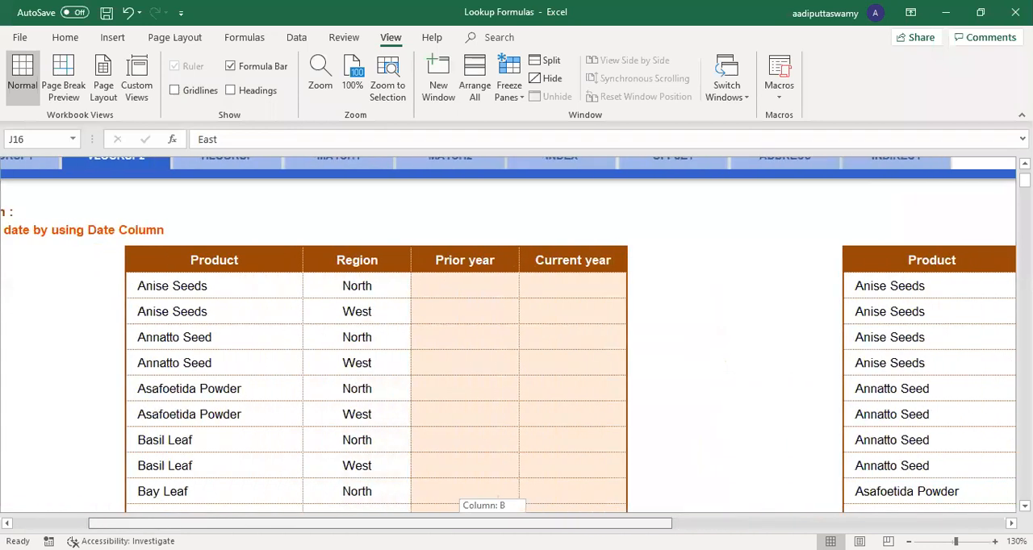
{"action": "left_click_drag", "start_coordinate": [257, 291], "coordinate": [786, 310]}
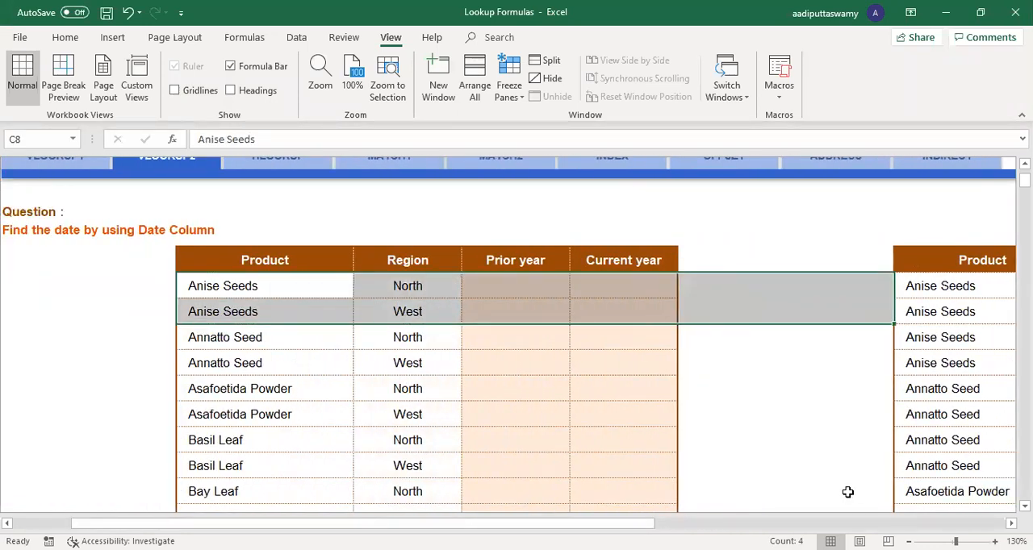
{"action": "scroll", "coordinate": [517, 339], "scroll_direction": "right", "scroll_amount": 6}
{"action": "scroll", "coordinate": [418, 298], "scroll_direction": "left", "scroll_amount": 1}
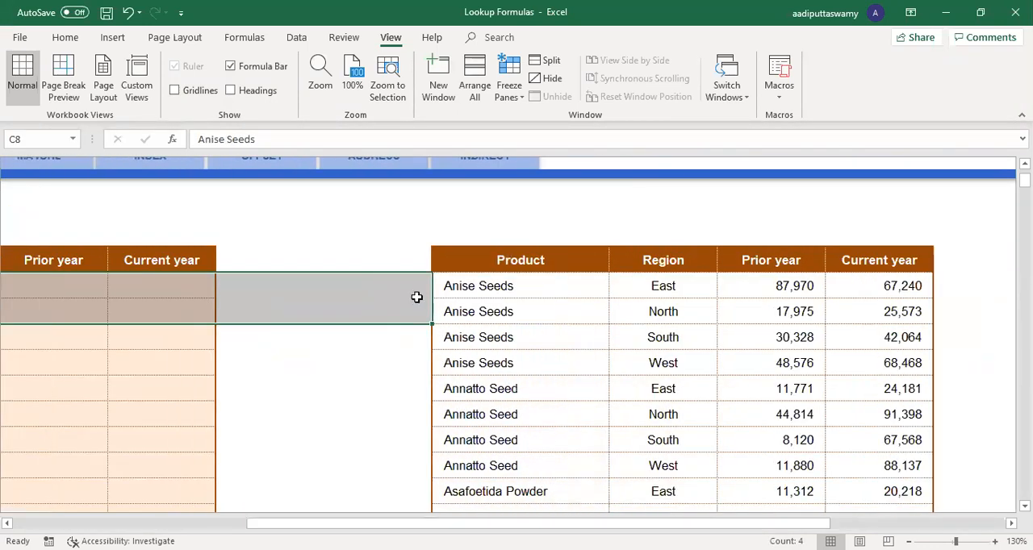
Step: Unprotect the VLOOKUP2 sheet by entering the sheet password so that cell H8 can be edited
{"action": "left_click", "coordinate": [418, 294]}
{"action": "double_click", "coordinate": [468, 334]}
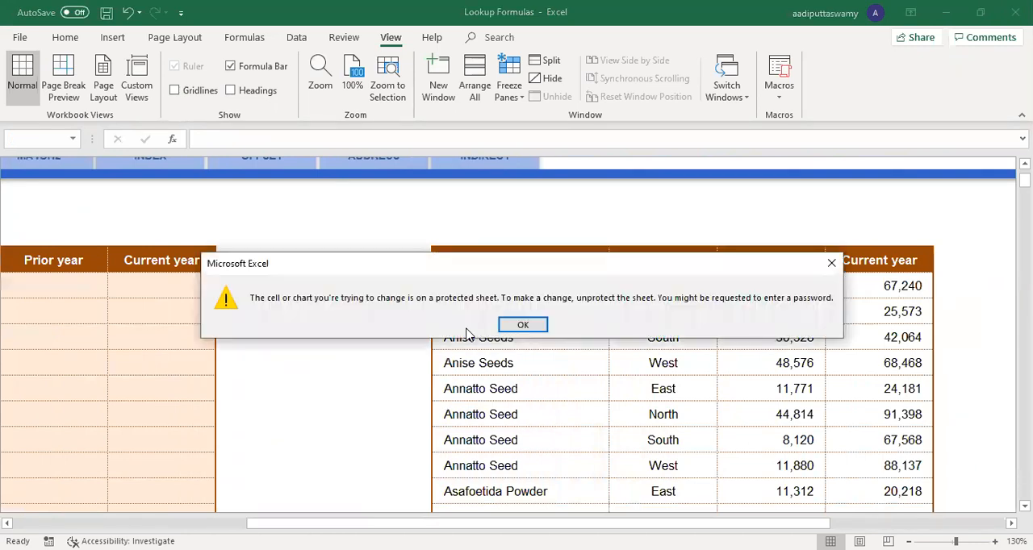
{"action": "key", "text": "Return"}
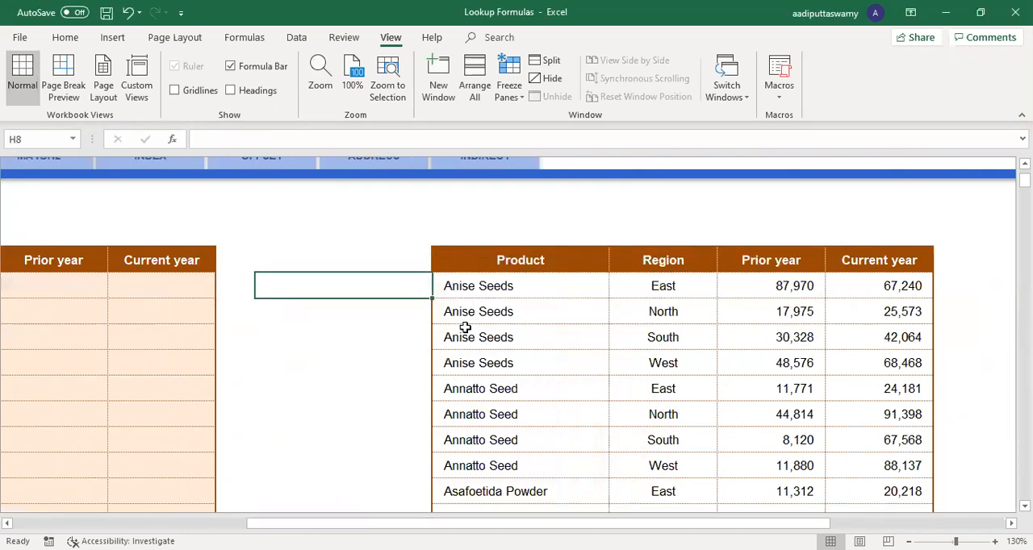
{"action": "key", "text": "alt+t"}
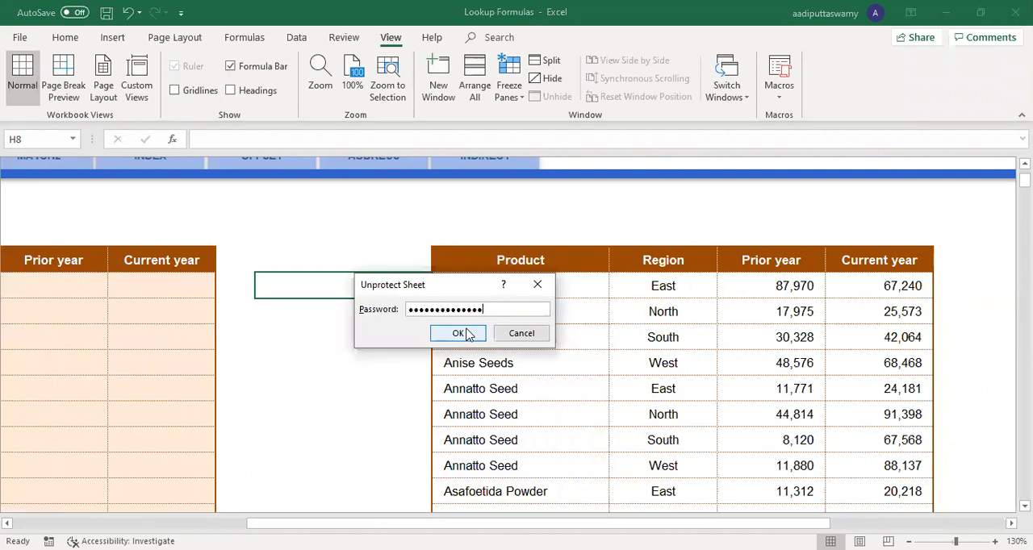
{"action": "left_click", "coordinate": [458, 333]}
Step: Enter =I8&J8 in H8 to join the source table's first product and region into one key
{"action": "type", "text": "="}
{"action": "key", "text": "Right"}
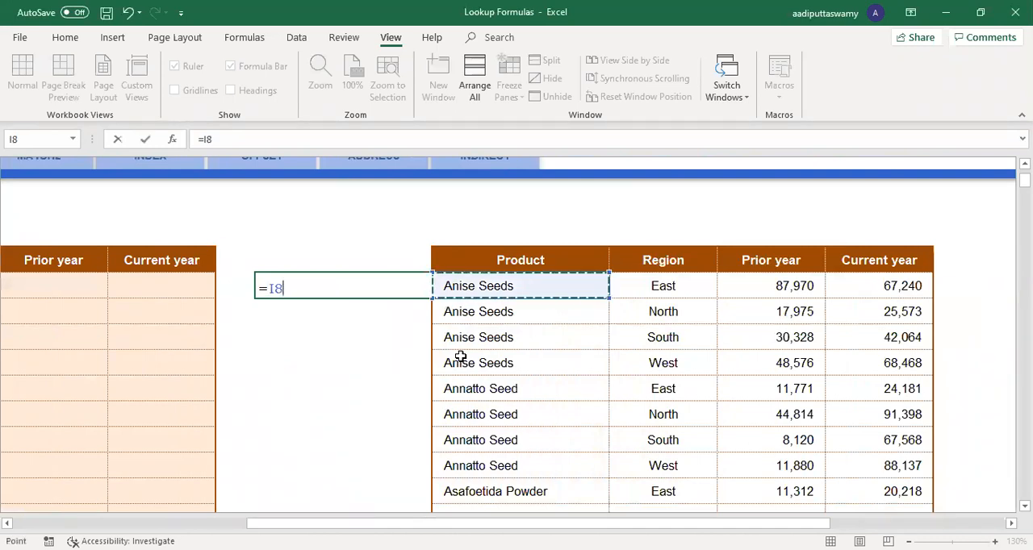
{"action": "type", "text": "&"}
{"action": "key", "text": "Right"}
{"action": "key", "text": "Right"}
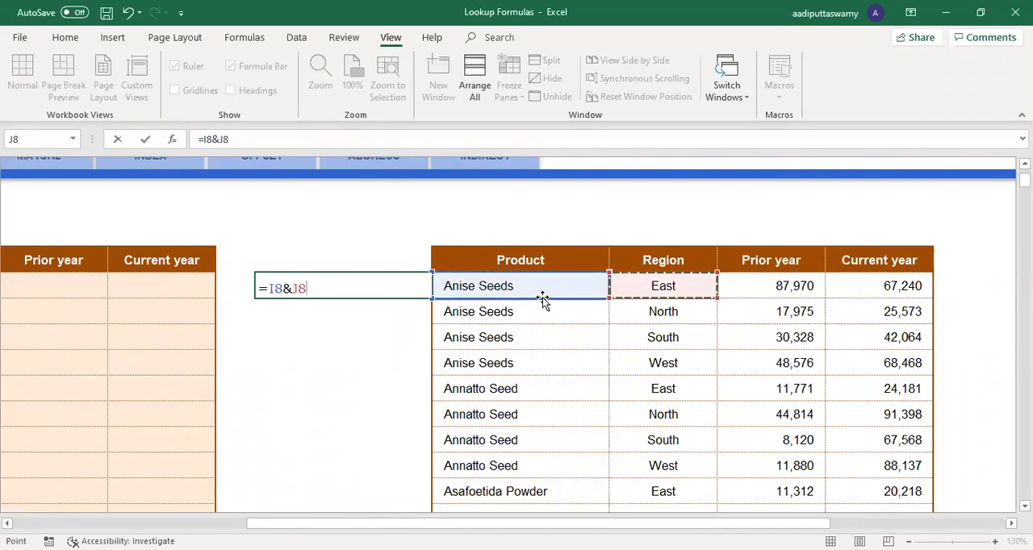
{"action": "key", "text": "Return"}
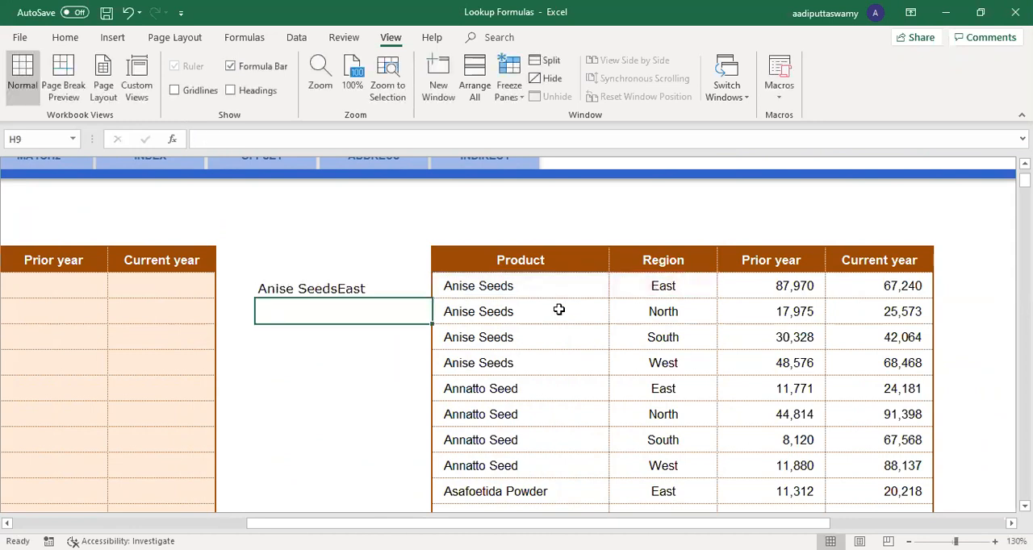
Step: Fill the H8 key formula down beside the whole source table and compare the Anise Seeds keys with their Product and Region cells
{"action": "left_click", "coordinate": [373, 278]}
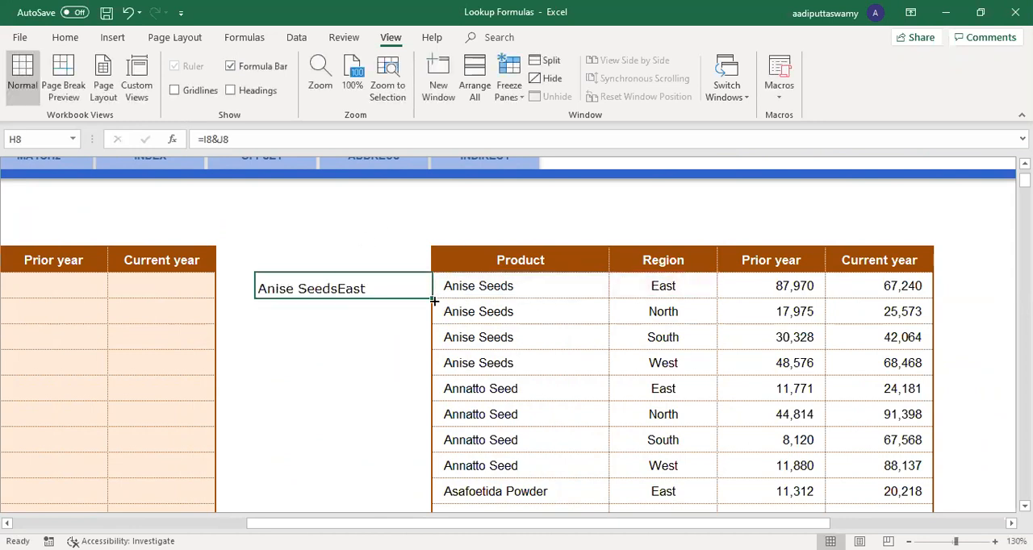
{"action": "double_click", "coordinate": [434, 300]}
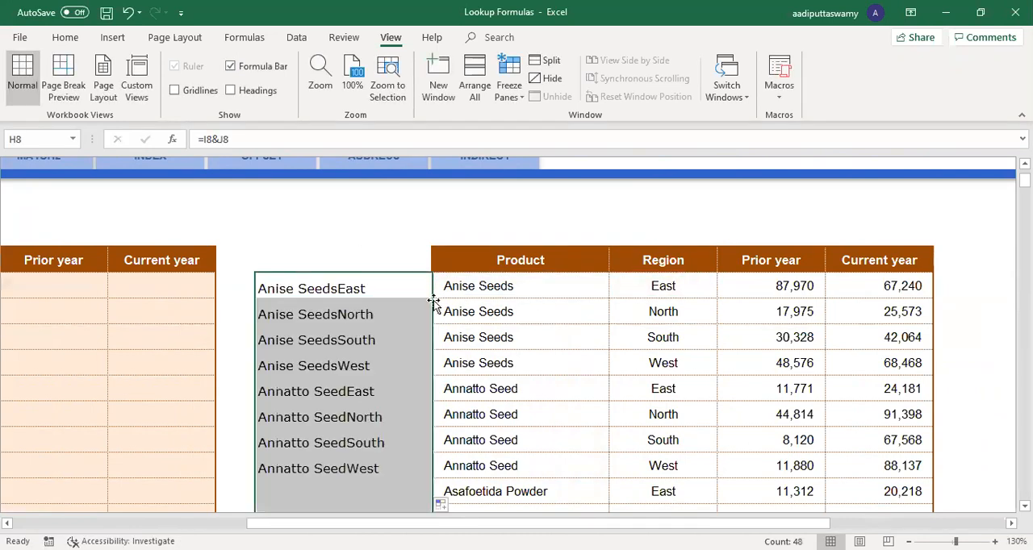
{"action": "left_click", "coordinate": [357, 291]}
{"action": "left_click_drag", "start_coordinate": [356, 291], "coordinate": [360, 362]}
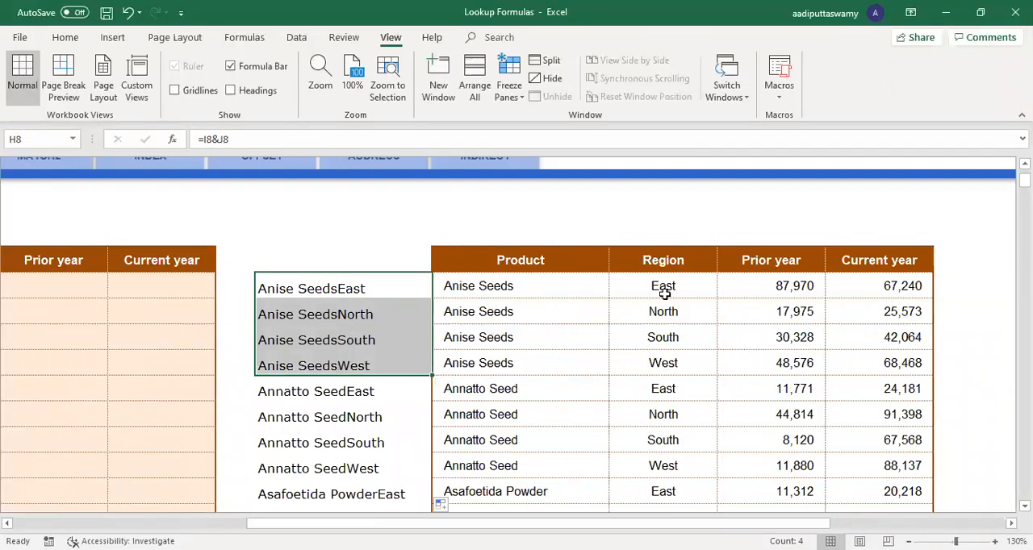
{"action": "left_click_drag", "start_coordinate": [486, 292], "coordinate": [491, 362]}
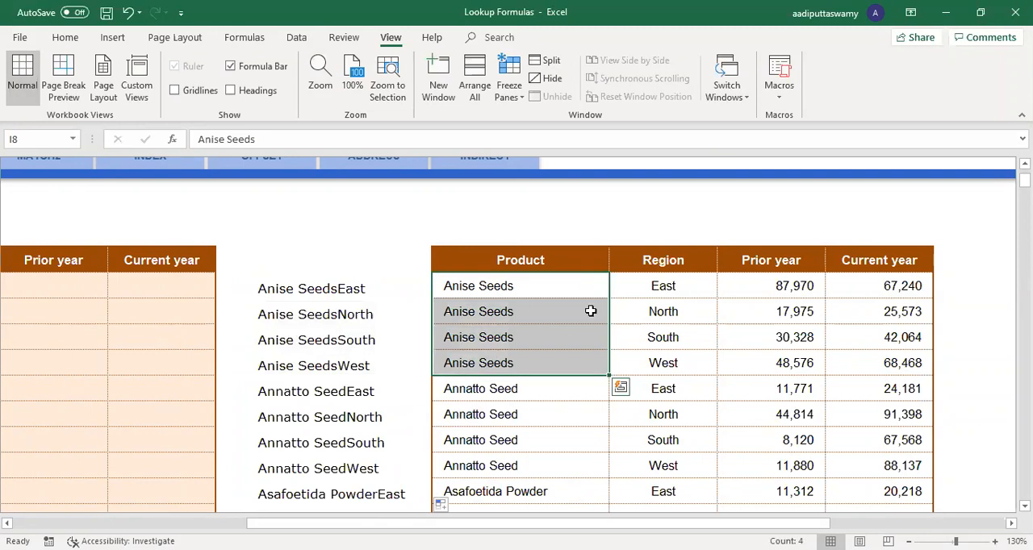
{"action": "left_click_drag", "start_coordinate": [556, 286], "coordinate": [669, 363]}
{"action": "left_click_drag", "start_coordinate": [376, 291], "coordinate": [378, 365]}
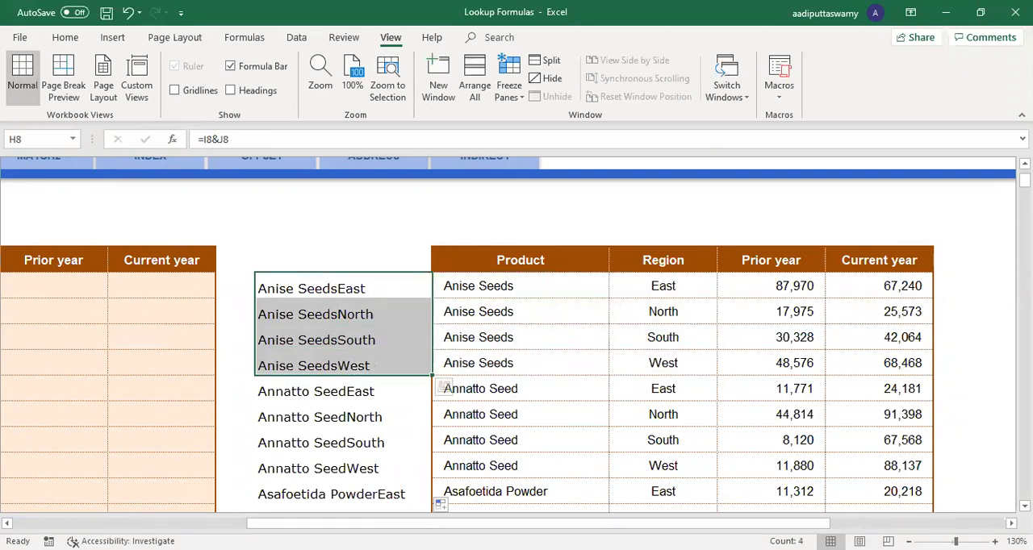
Step: Enter =C8&D8 in B8 to build the matching product and region key for the first lookup row
{"action": "scroll", "coordinate": [164, 288], "scroll_direction": "left", "scroll_amount": 5}
{"action": "left_click", "coordinate": [164, 288]}
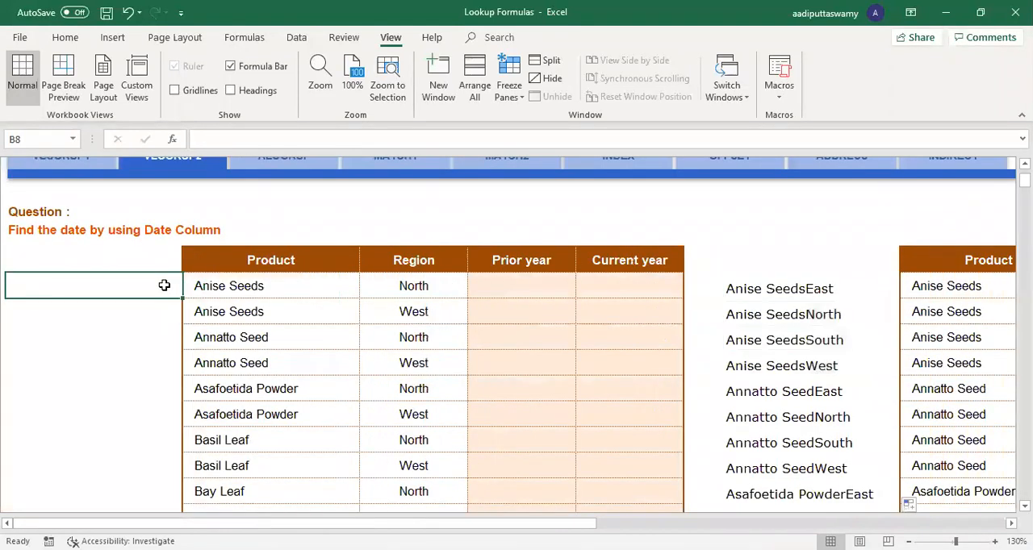
{"action": "type", "text": "="}
{"action": "key", "text": "Right"}
{"action": "type", "text": "&"}
{"action": "key", "text": "Right"}
{"action": "key", "text": "Right"}
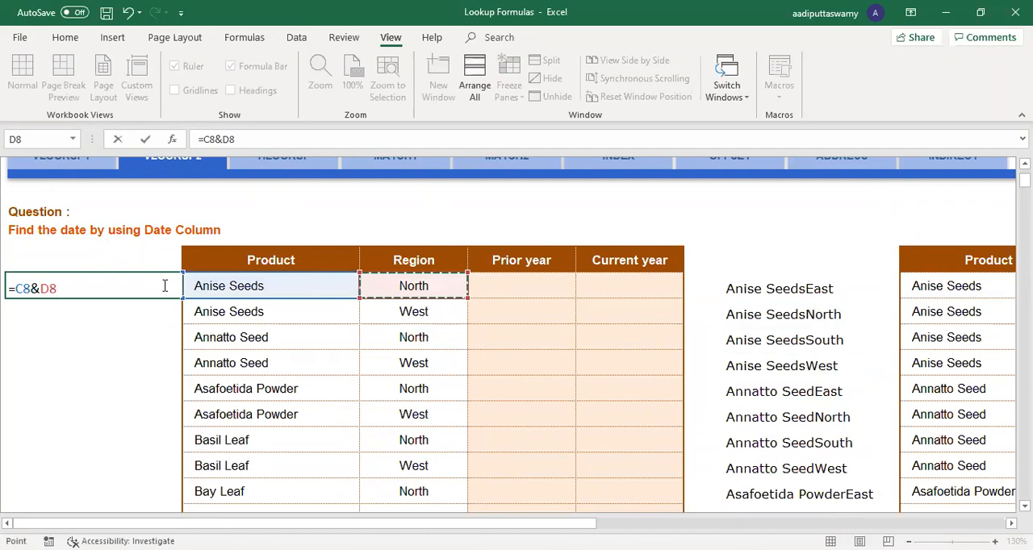
{"action": "key", "text": "Return"}
Step: Fill the B8 key formula down beside all rows of the lookup table and check the resulting keys
{"action": "left_click", "coordinate": [164, 285]}
{"action": "double_click", "coordinate": [183, 307]}
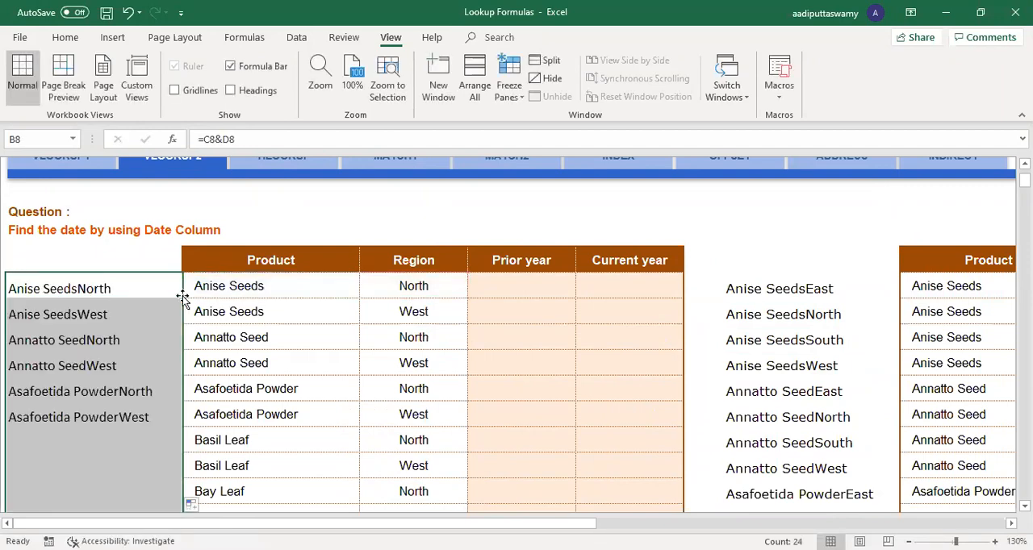
{"action": "scroll", "coordinate": [161, 339], "scroll_direction": "down", "scroll_amount": 1}
{"action": "scroll", "coordinate": [162, 340], "scroll_direction": "down", "scroll_amount": 6}
{"action": "scroll", "coordinate": [161, 340], "scroll_direction": "up", "scroll_amount": 5}
{"action": "scroll", "coordinate": [161, 340], "scroll_direction": "up", "scroll_amount": 5}
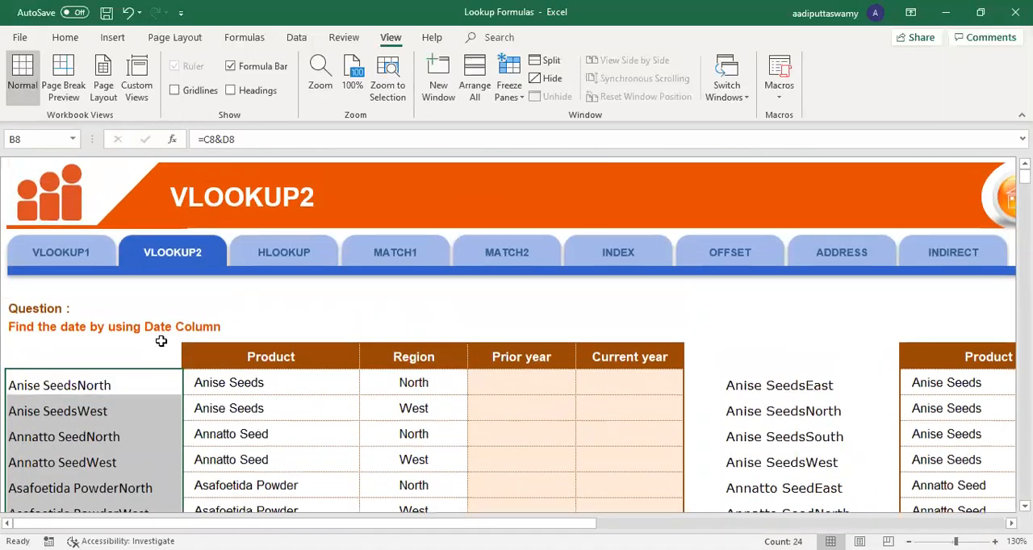
{"action": "scroll", "coordinate": [120, 318], "scroll_direction": "down", "scroll_amount": 1}
{"action": "left_click_drag", "start_coordinate": [106, 289], "coordinate": [108, 314]}
Step: Start a VLOOKUP formula in the first Prior year cell E8 with column-locked $B8 as the lookup value
{"action": "left_click", "coordinate": [476, 287]}
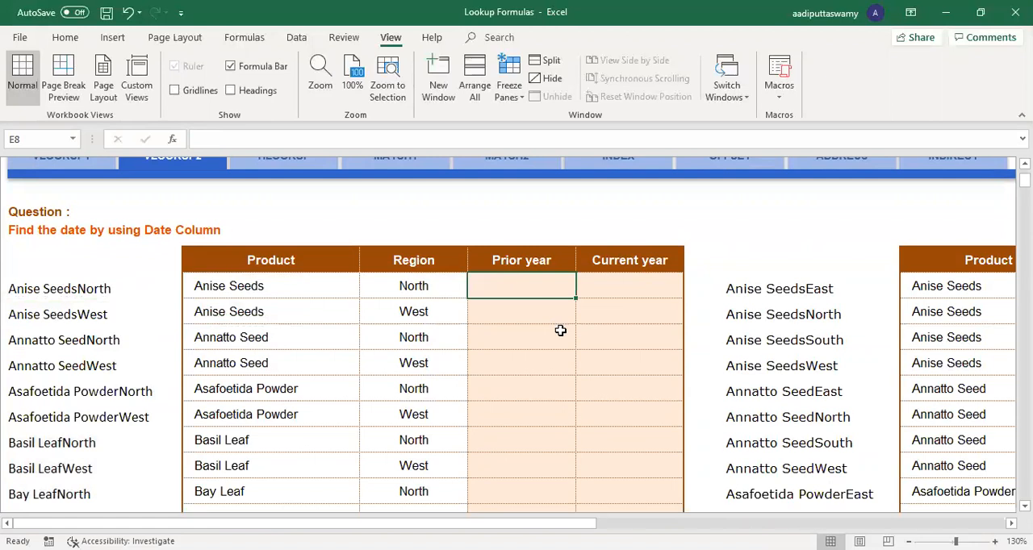
{"action": "type", "text": "="}
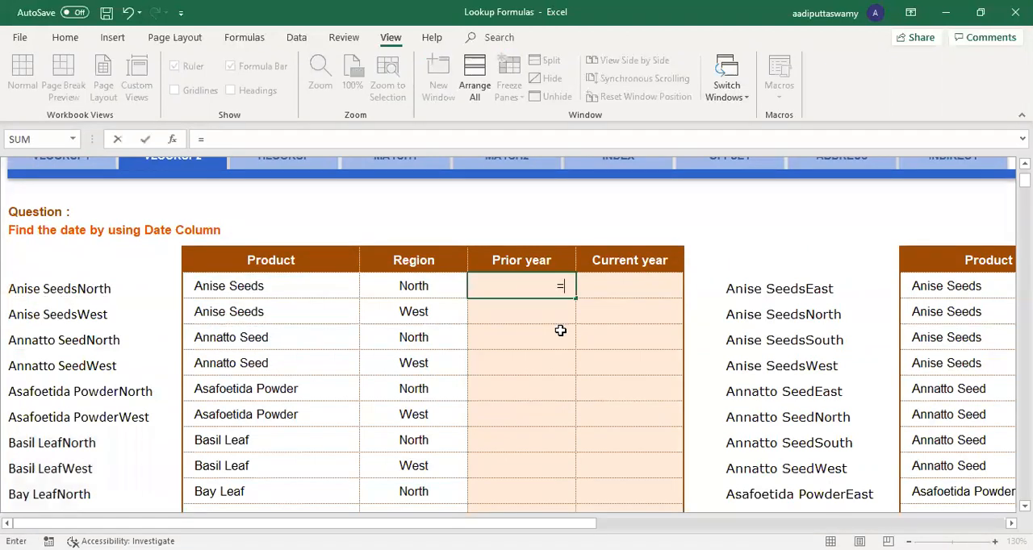
{"action": "type", "text": "VLOOKUP("}
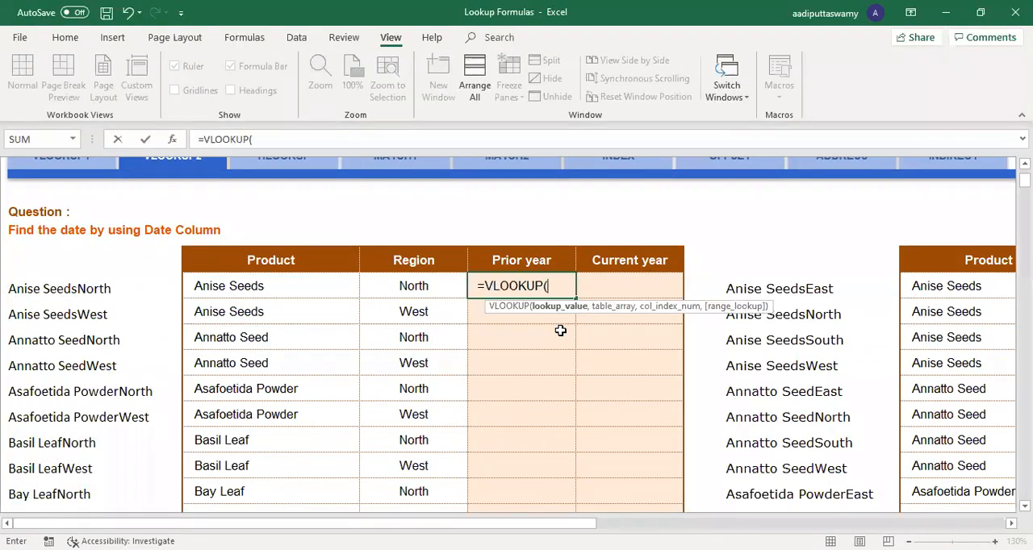
{"action": "key", "text": "Left"}
{"action": "key", "text": "Left"}
{"action": "key", "text": "Left"}
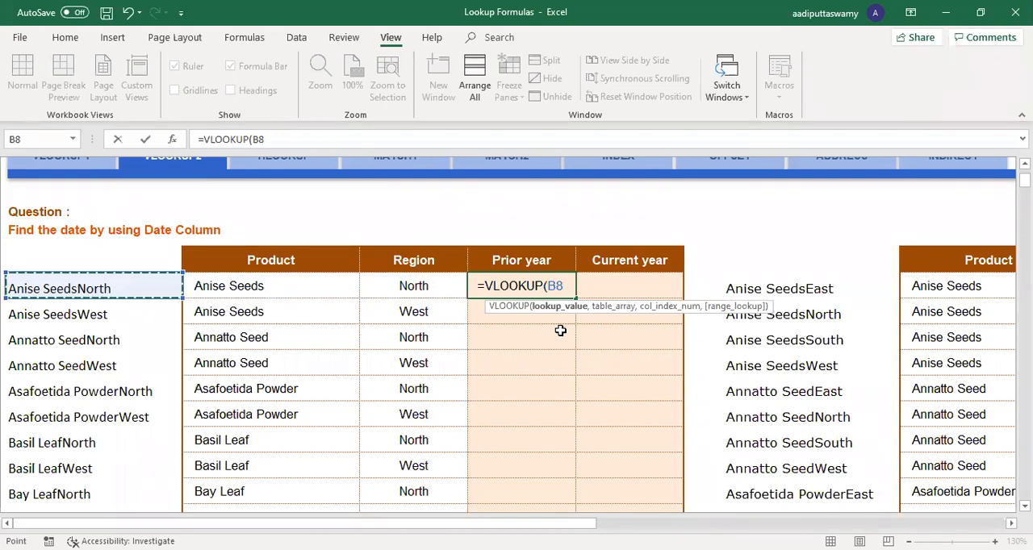
{"action": "key", "text": "F4"}
{"action": "key", "text": "F4"}
{"action": "key", "text": "F4"}
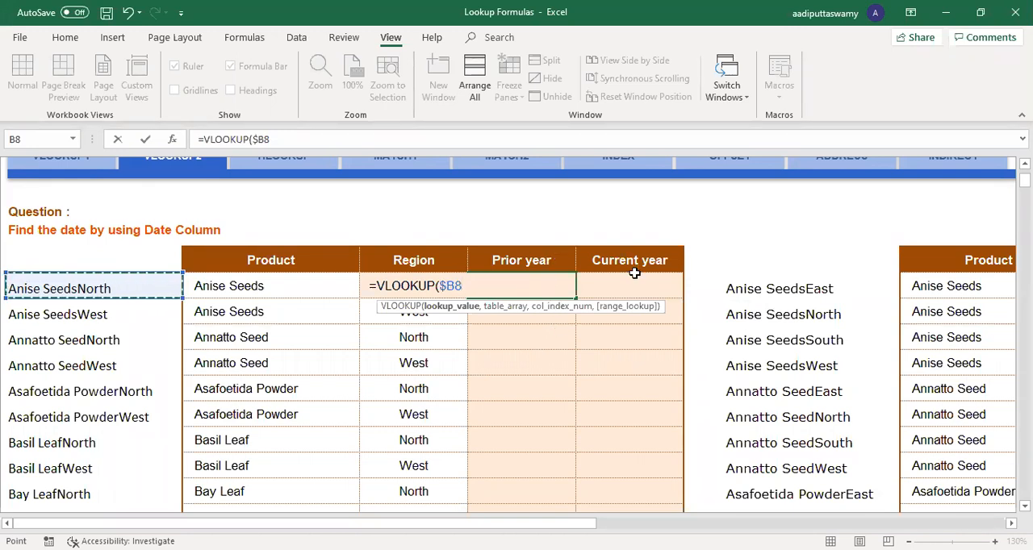
Step: Set the formula's table array to the source range including its key column, as the absolute reference $H$8:$L$55
{"action": "type", "text": ","}
{"action": "left_click", "coordinate": [793, 293]}
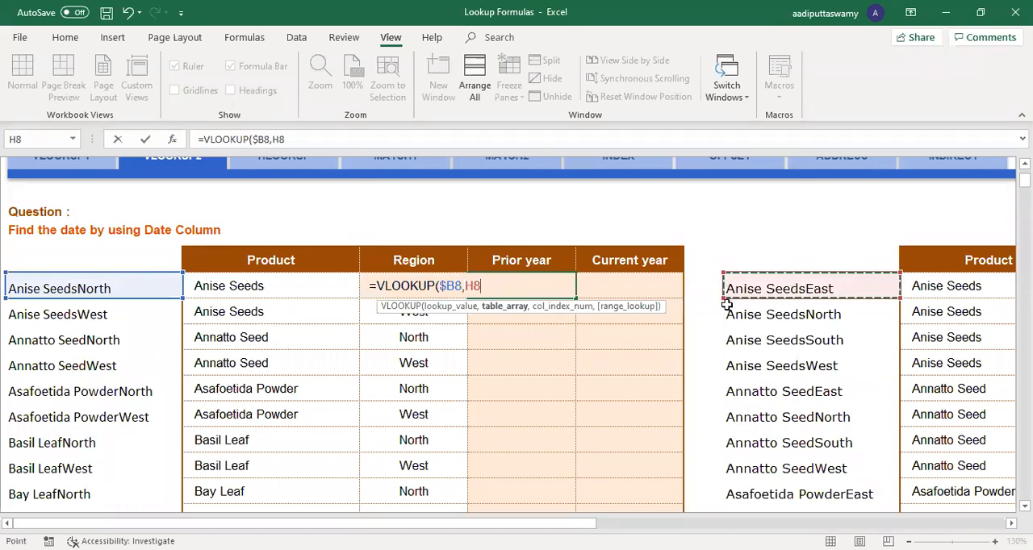
{"action": "key", "text": "ctrl+shift+Right"}
{"action": "key", "text": "ctrl+shift+Down"}
{"action": "scroll", "coordinate": [526, 397], "scroll_direction": "up", "scroll_amount": 4}
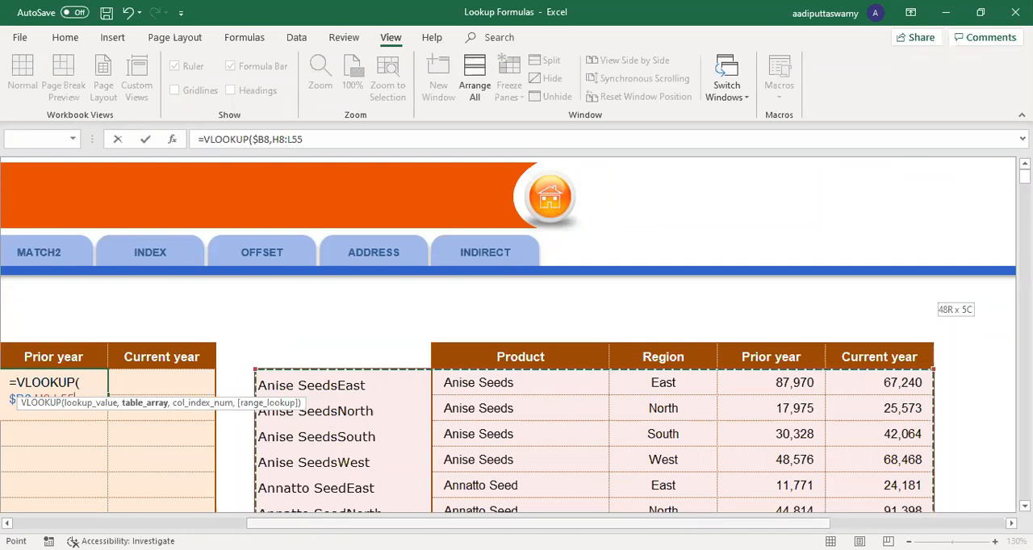
{"action": "scroll", "coordinate": [813, 493], "scroll_direction": "left", "scroll_amount": 10}
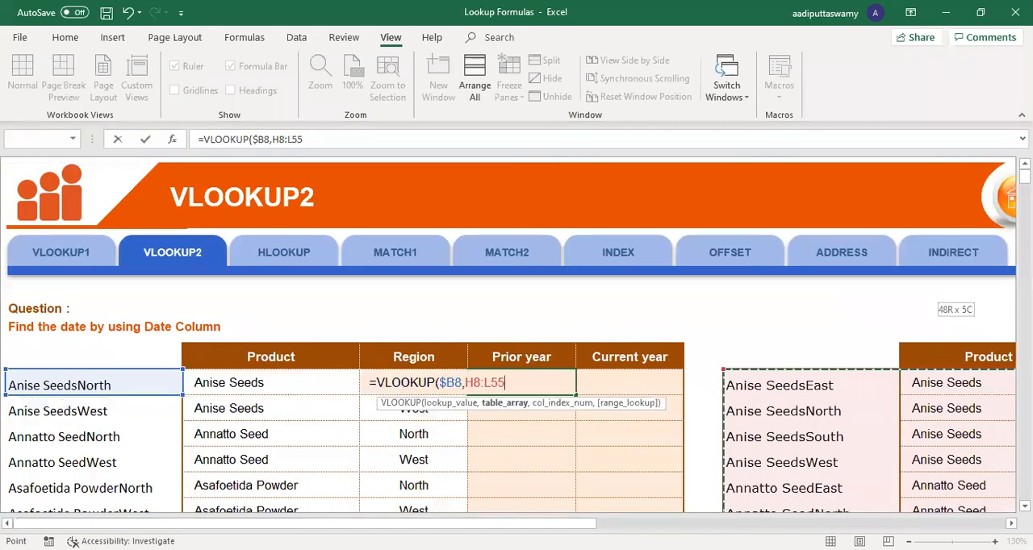
{"action": "key", "text": "F4"}
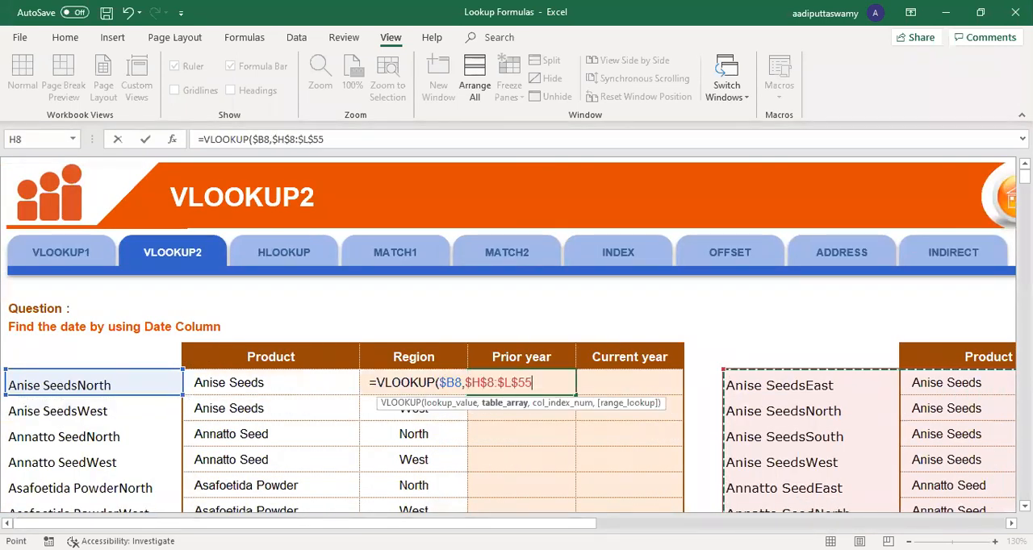
Step: Complete the E8 VLOOKUP with column index 4 and exact match 0, and compare it with the Anise SeedsNorth source row
{"action": "type", "text": ","}
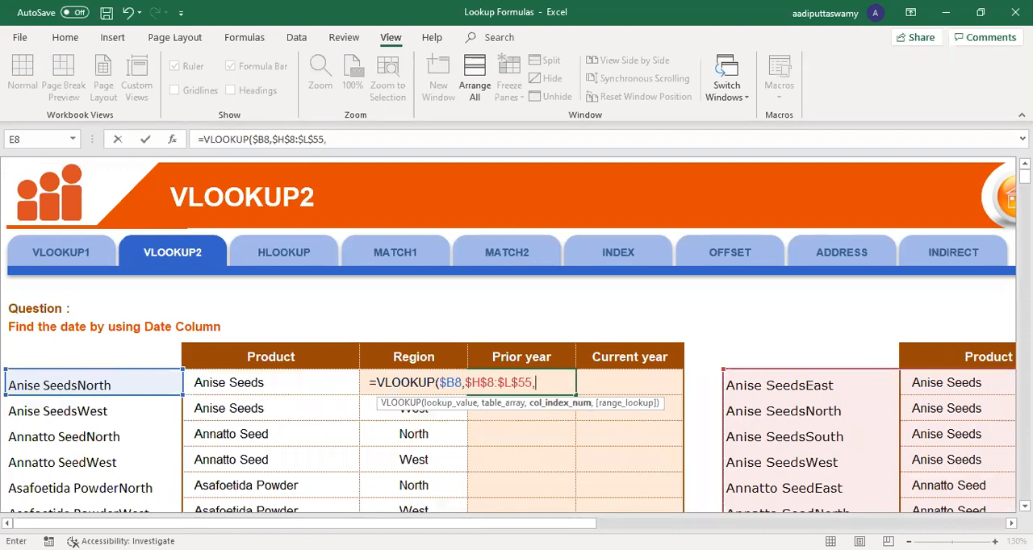
{"action": "scroll", "coordinate": [516, 339], "scroll_direction": "right", "scroll_amount": 5}
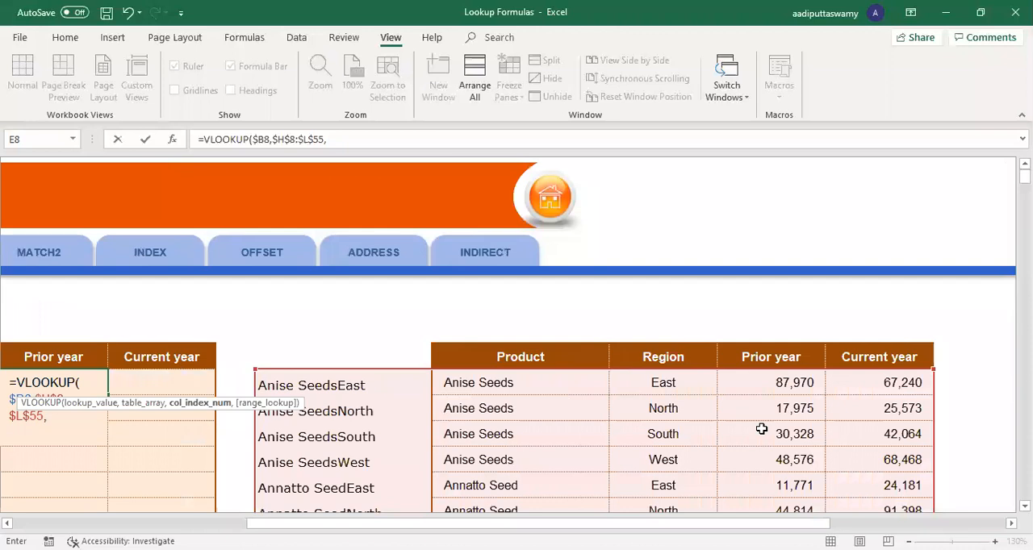
{"action": "type", "text": "4,0"}
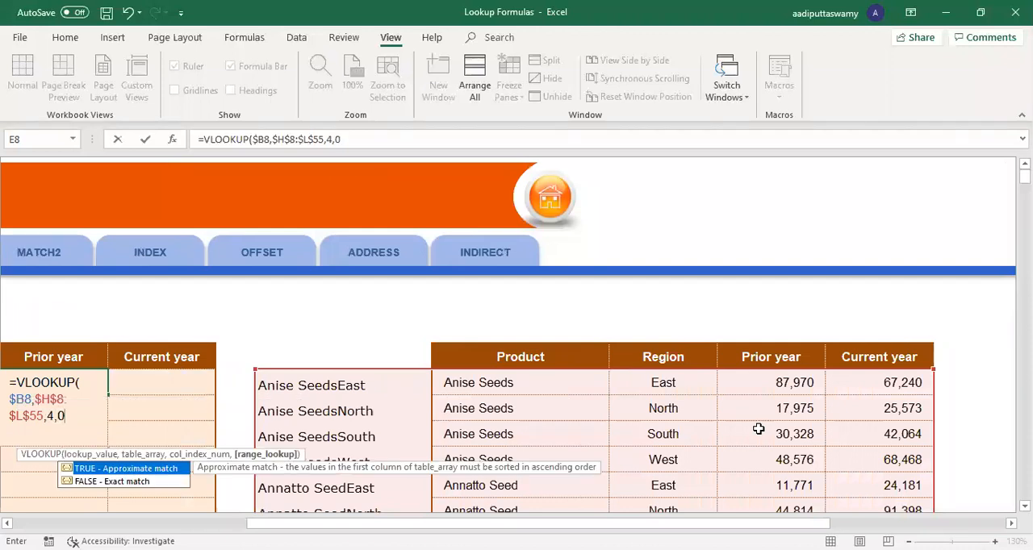
{"action": "key", "text": "Return"}
{"action": "left_click_drag", "start_coordinate": [508, 524], "coordinate": [544, 520]}
{"action": "left_click_drag", "start_coordinate": [262, 410], "coordinate": [664, 423]}
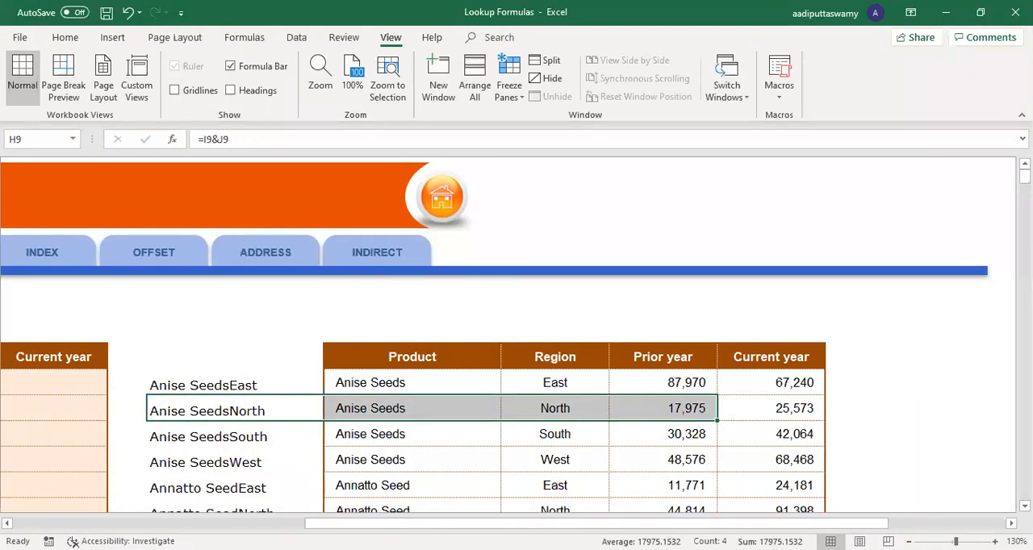
Step: Copy the E8 formula into the first Current year cell F8 and change its column index to 5
{"action": "left_click_drag", "start_coordinate": [476, 525], "coordinate": [186, 525]}
{"action": "left_click", "coordinate": [560, 387]}
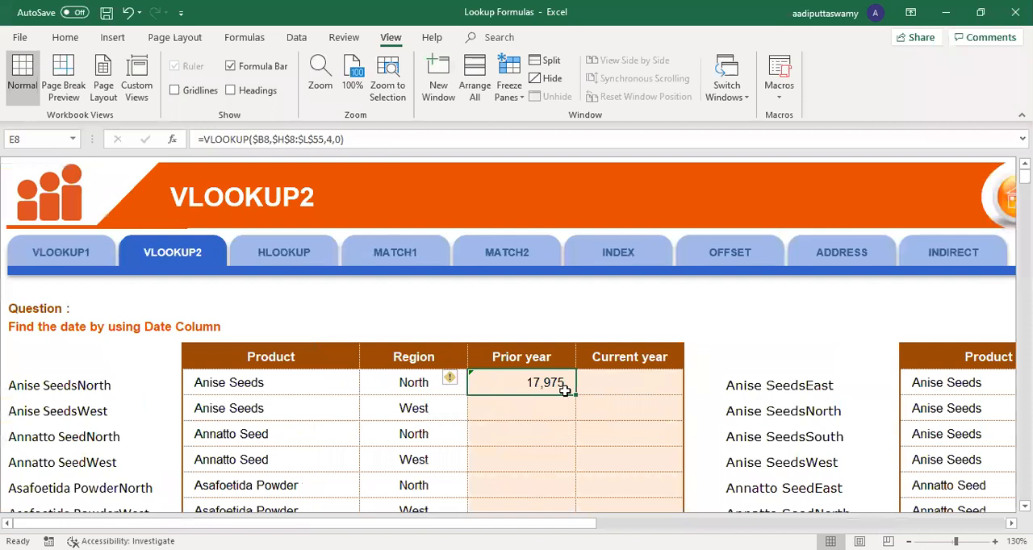
{"action": "left_click_drag", "start_coordinate": [575, 396], "coordinate": [658, 386]}
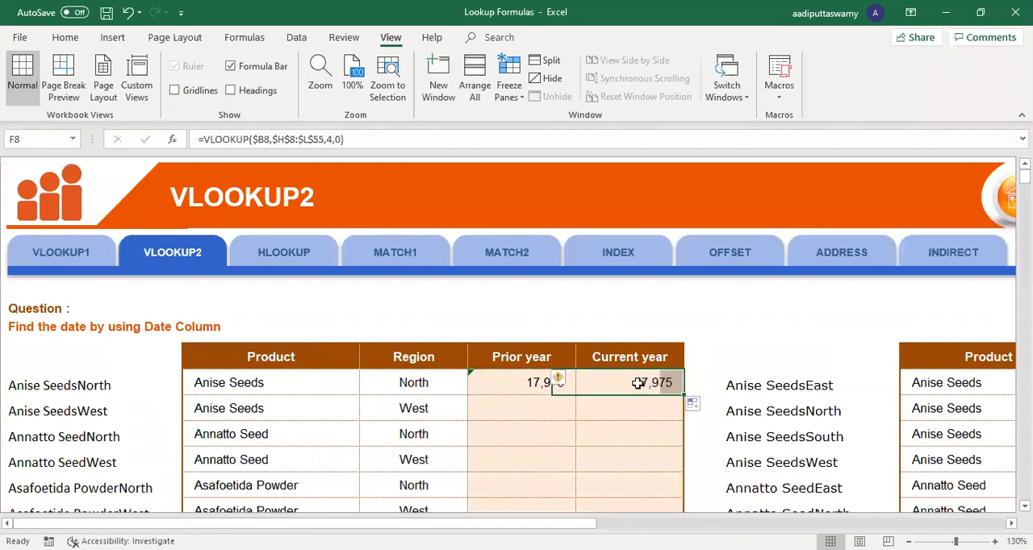
{"action": "double_click", "coordinate": [648, 382]}
{"action": "key", "text": "BackSpace"}
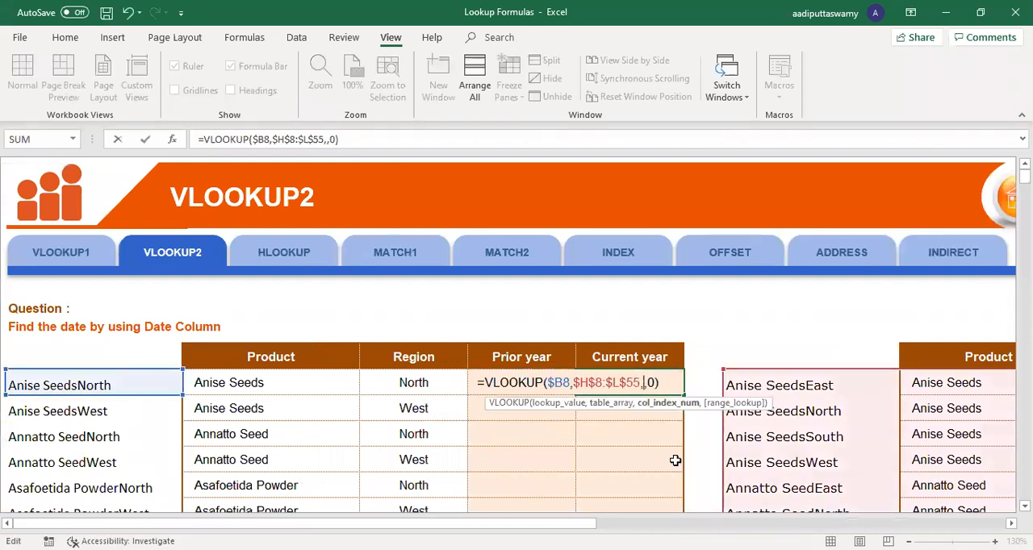
{"action": "type", "text": "5"}
{"action": "key", "text": "Return"}
Step: Fill the Prior year and Current year formulas from E8:F8 down to the last lookup row, Turmeric West
{"action": "left_click_drag", "start_coordinate": [560, 384], "coordinate": [625, 402]}
{"action": "mouse_move", "coordinate": [684, 420]}
{"action": "left_mouse_down"}
{"action": "mouse_move", "coordinate": [684, 468]}
{"action": "mouse_move", "coordinate": [661, 510]}
{"action": "mouse_move", "coordinate": [662, 466]}
{"action": "left_mouse_up"}
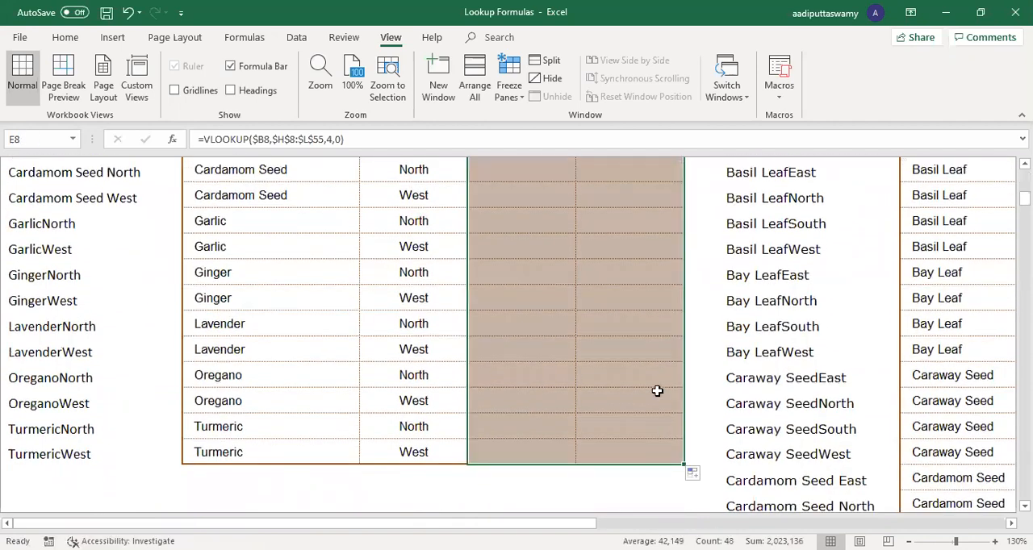
{"action": "scroll", "coordinate": [657, 364], "scroll_direction": "up", "scroll_amount": 7}
Step: Review how the B8 key combines product and region, and compare it with the first source keys in H8:H11
{"action": "left_click", "coordinate": [122, 380]}
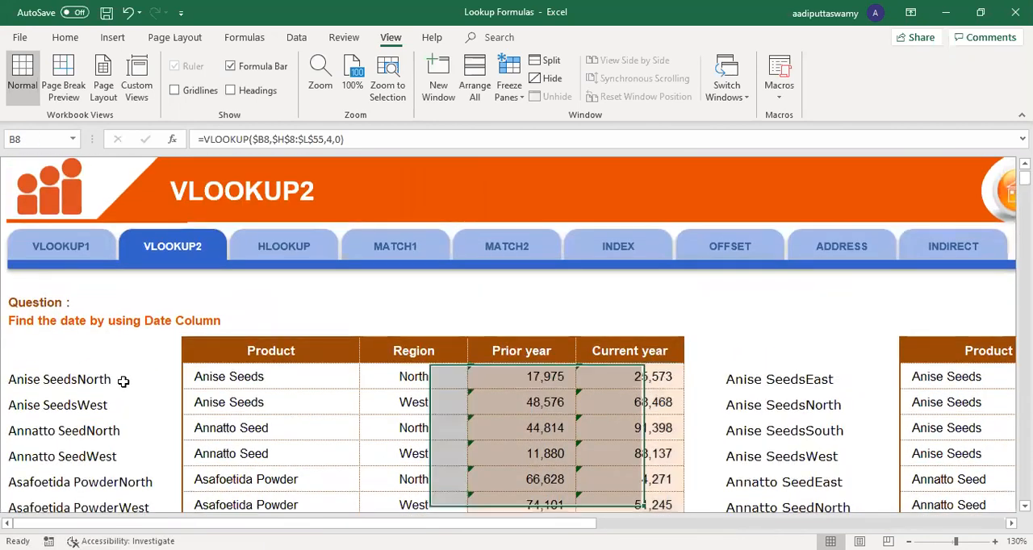
{"action": "key", "text": "Down"}
{"action": "left_click", "coordinate": [115, 378]}
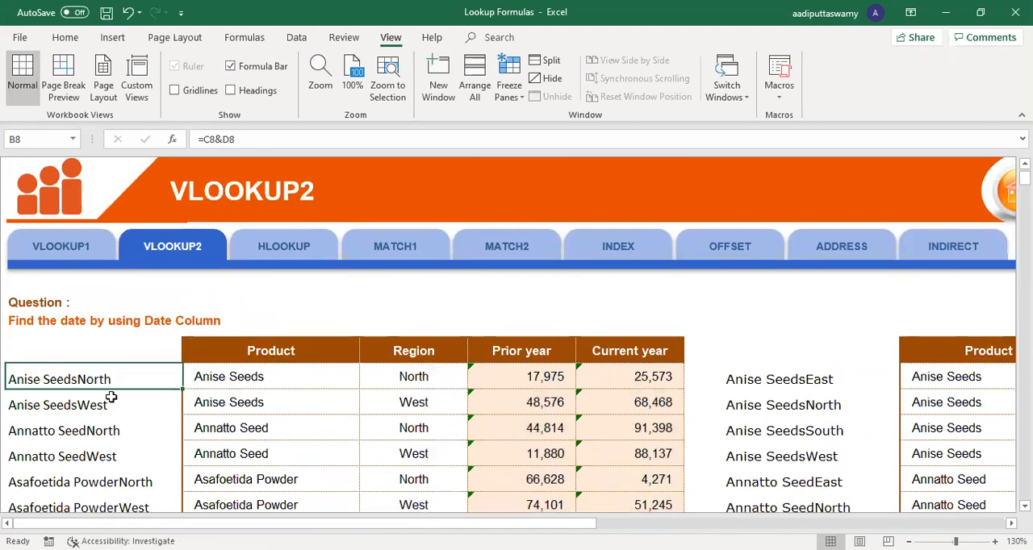
{"action": "left_click_drag", "start_coordinate": [242, 379], "coordinate": [372, 380]}
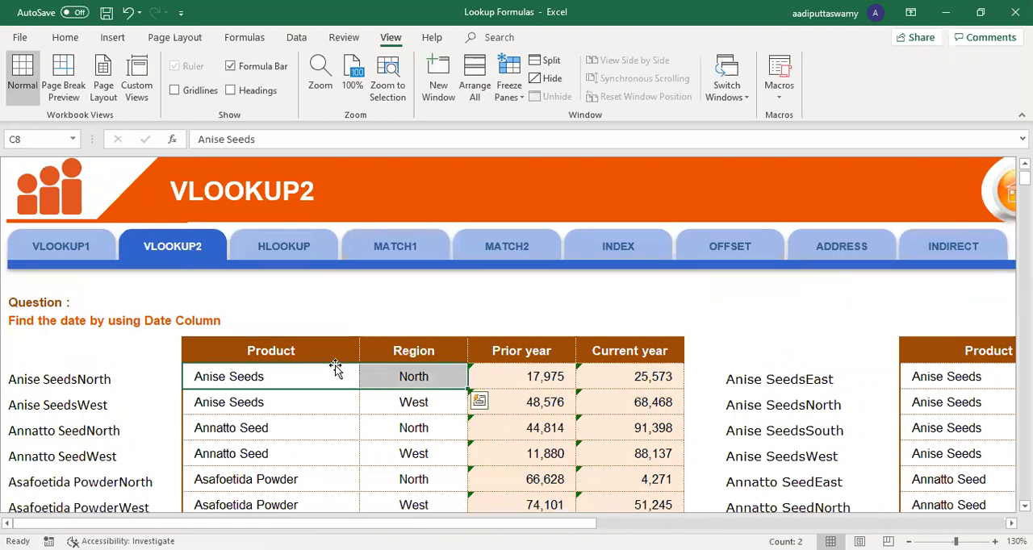
{"action": "left_click", "coordinate": [364, 376]}
{"action": "left_click", "coordinate": [108, 379]}
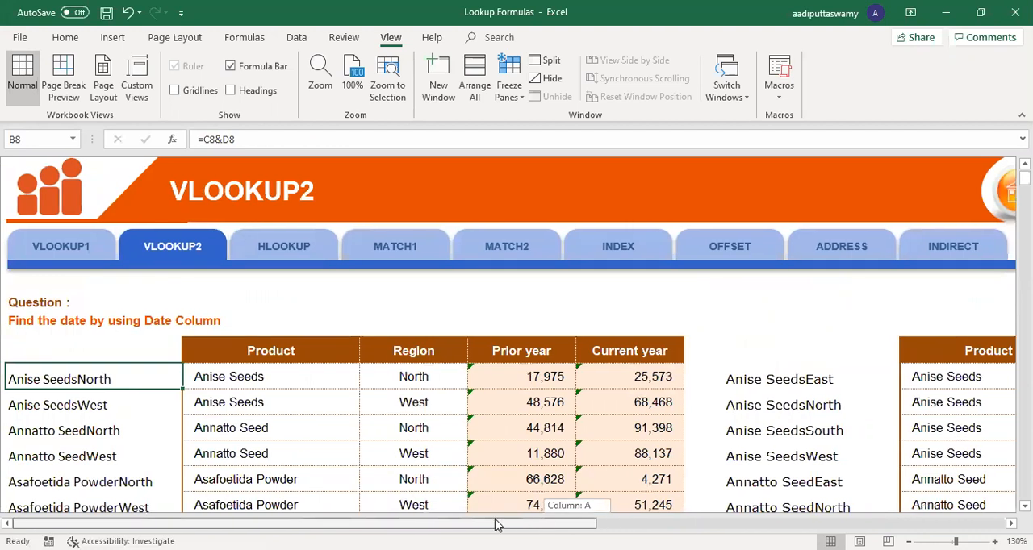
{"action": "left_click_drag", "start_coordinate": [813, 378], "coordinate": [811, 456]}
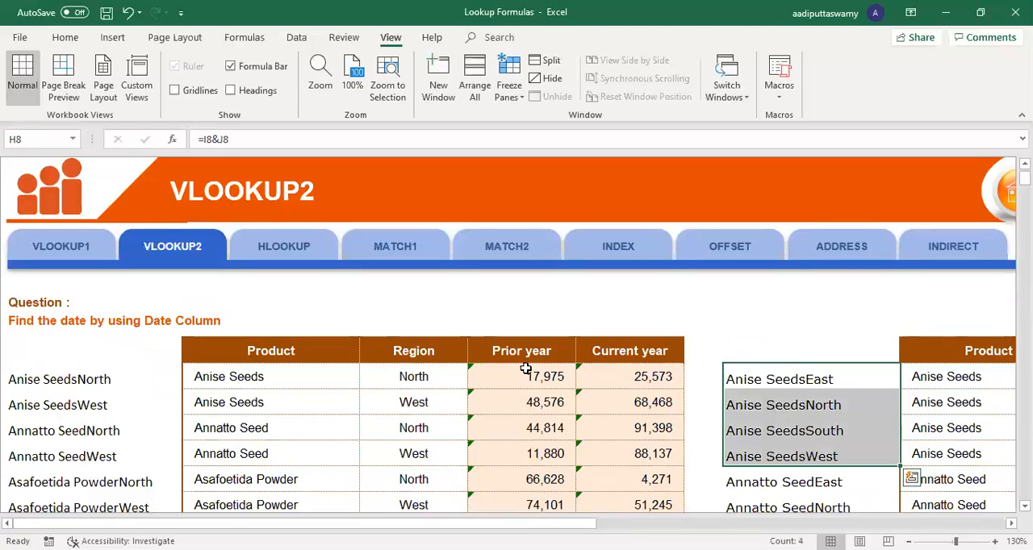
Step: Open the HLOOKUP sheet and display its profit search row together with the whole quarterly table
{"action": "left_click", "coordinate": [285, 252]}
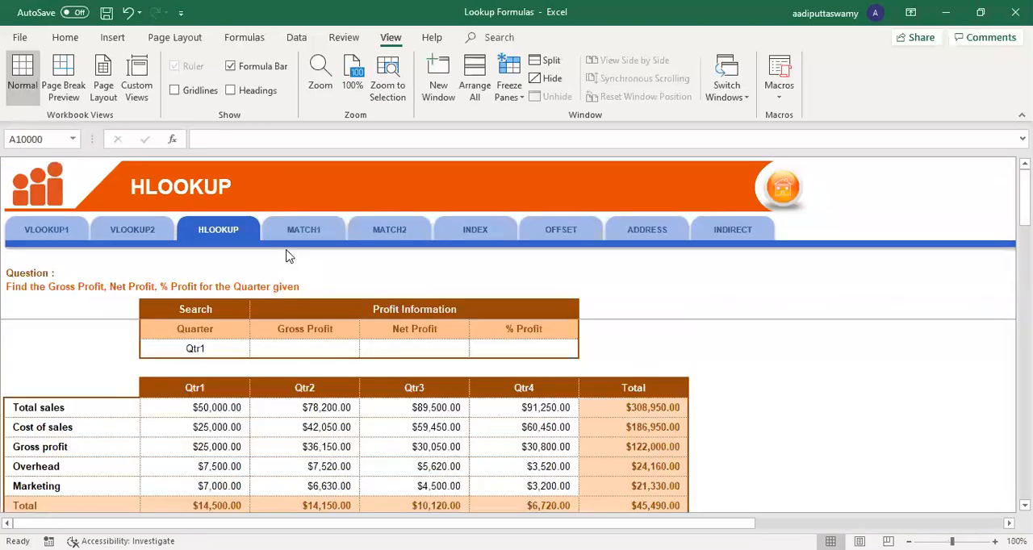
{"action": "key", "text": "alt"}
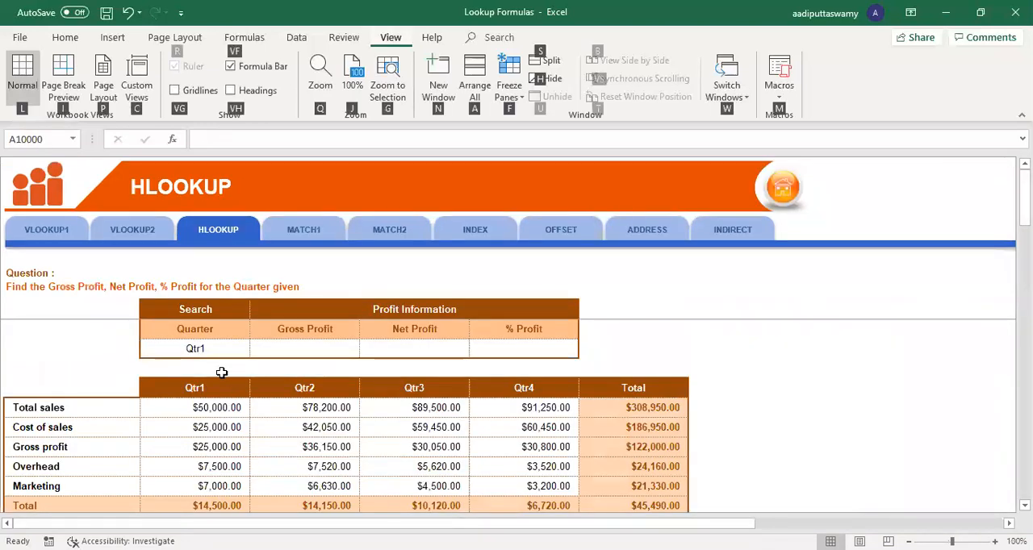
{"action": "scroll", "coordinate": [325, 402], "scroll_direction": "up", "scroll_amount": 2}
{"action": "scroll", "coordinate": [325, 402], "scroll_direction": "down", "scroll_amount": 1}
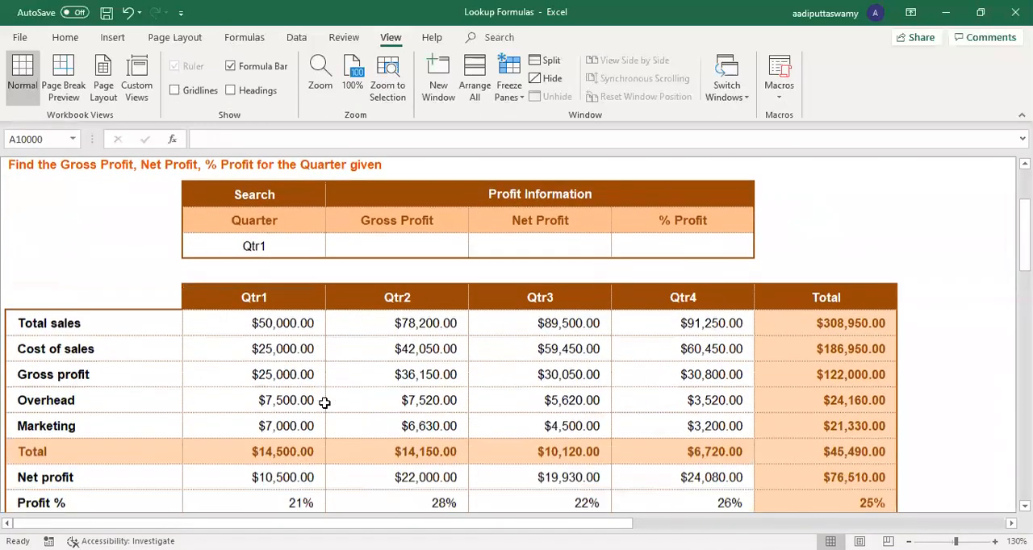
{"action": "scroll", "coordinate": [324, 402], "scroll_direction": "down", "scroll_amount": 1}
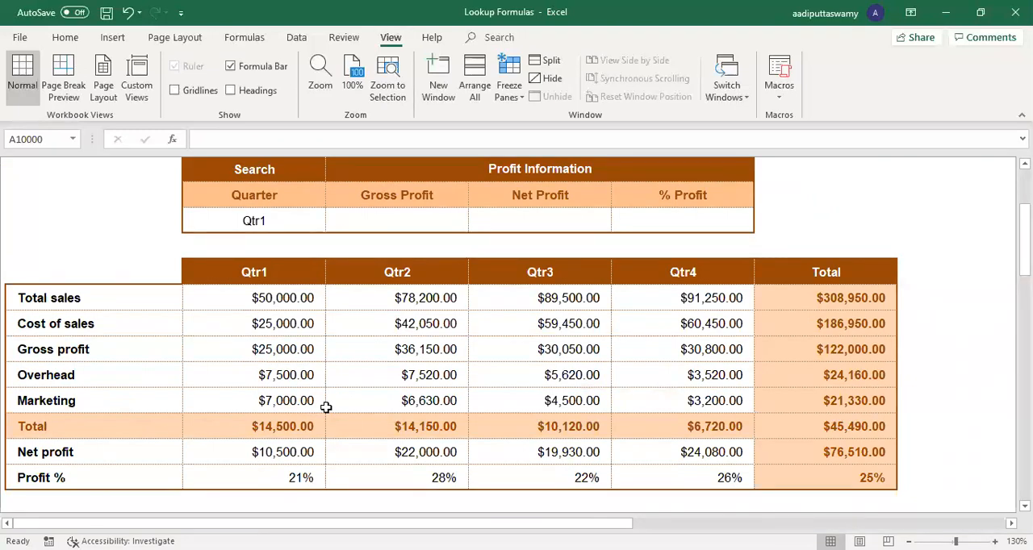
Step: Examine the quarterly table, its header row, and the Gross Profit, Net Profit and % Profit cells of the search table
{"action": "left_click_drag", "start_coordinate": [115, 269], "coordinate": [877, 493]}
{"action": "left_click_drag", "start_coordinate": [120, 272], "coordinate": [960, 272]}
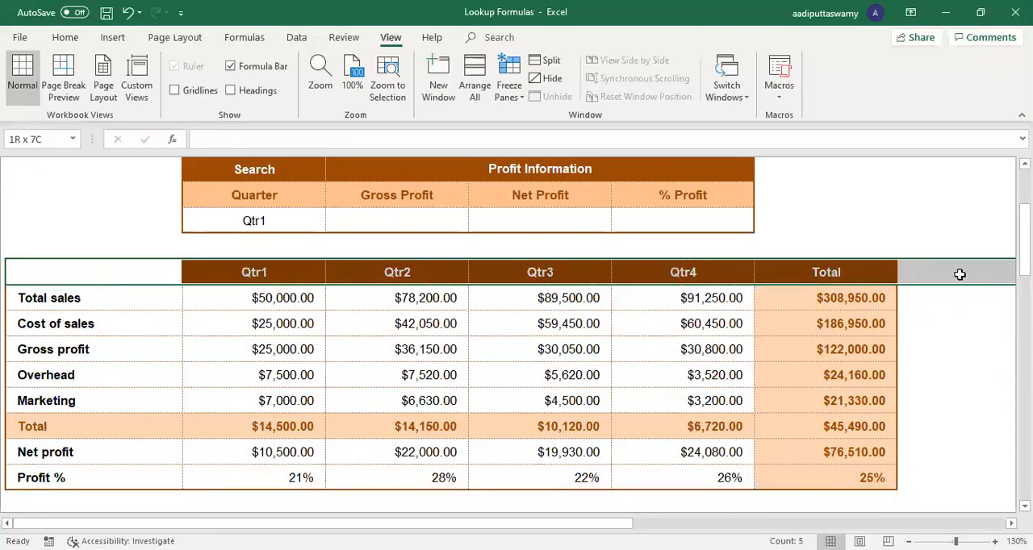
{"action": "left_click", "coordinate": [368, 216]}
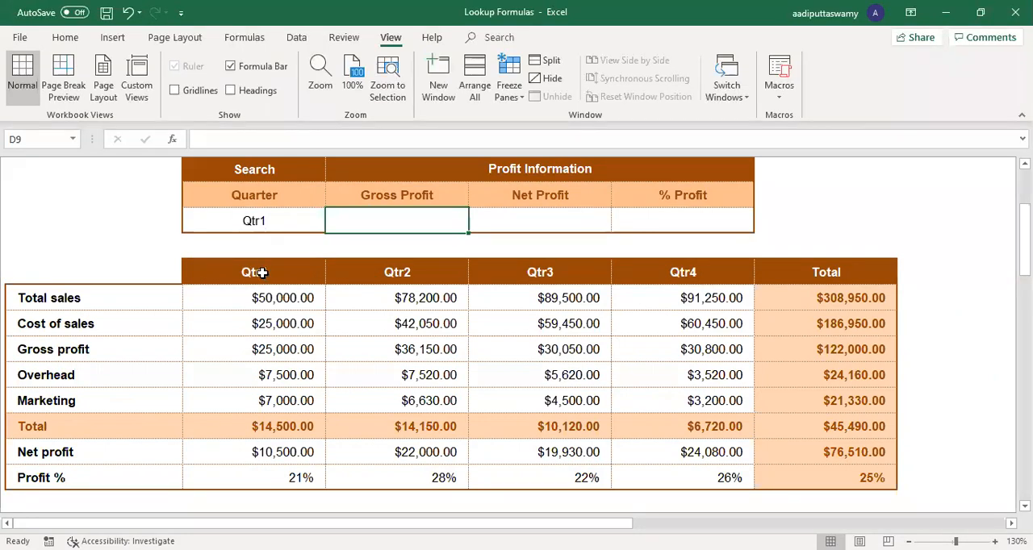
{"action": "left_click_drag", "start_coordinate": [411, 188], "coordinate": [412, 211]}
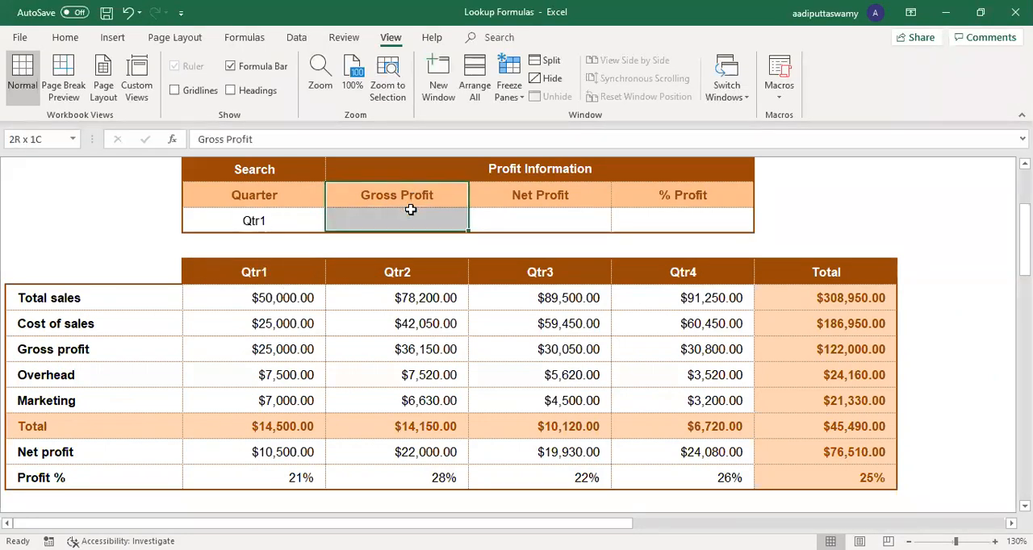
{"action": "left_click_drag", "start_coordinate": [516, 191], "coordinate": [520, 216]}
{"action": "left_click_drag", "start_coordinate": [662, 192], "coordinate": [664, 213]}
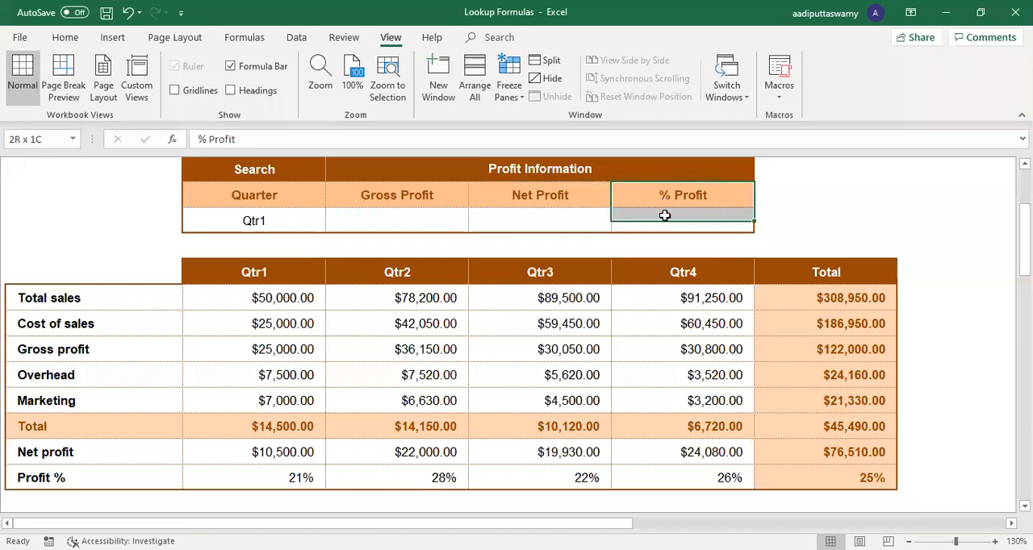
{"action": "left_click", "coordinate": [81, 478]}
Step: Start an HLOOKUP formula in Gross Profit cell D9 with the quarter cell $C$9 as the absolute lookup value
{"action": "left_click", "coordinate": [382, 222]}
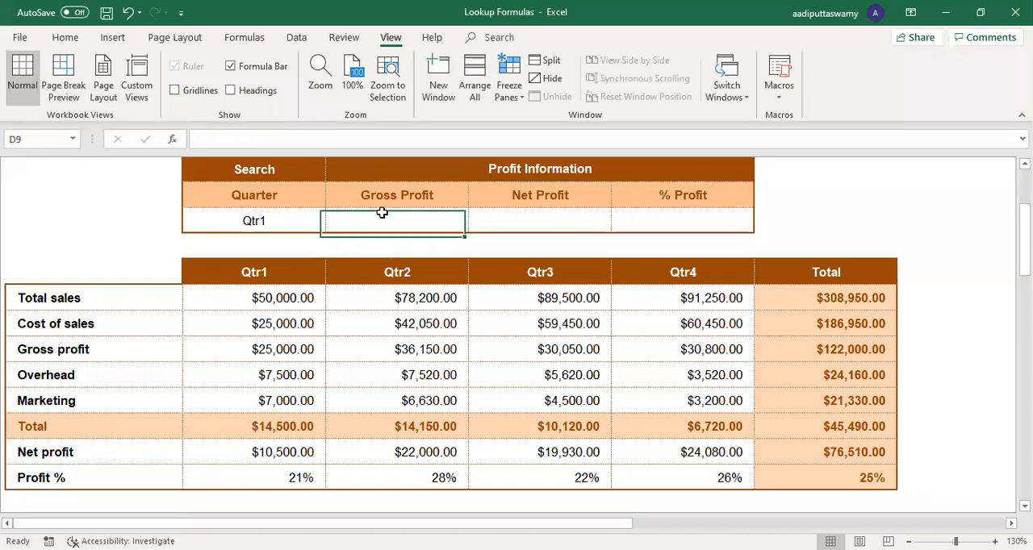
{"action": "type", "text": "="}
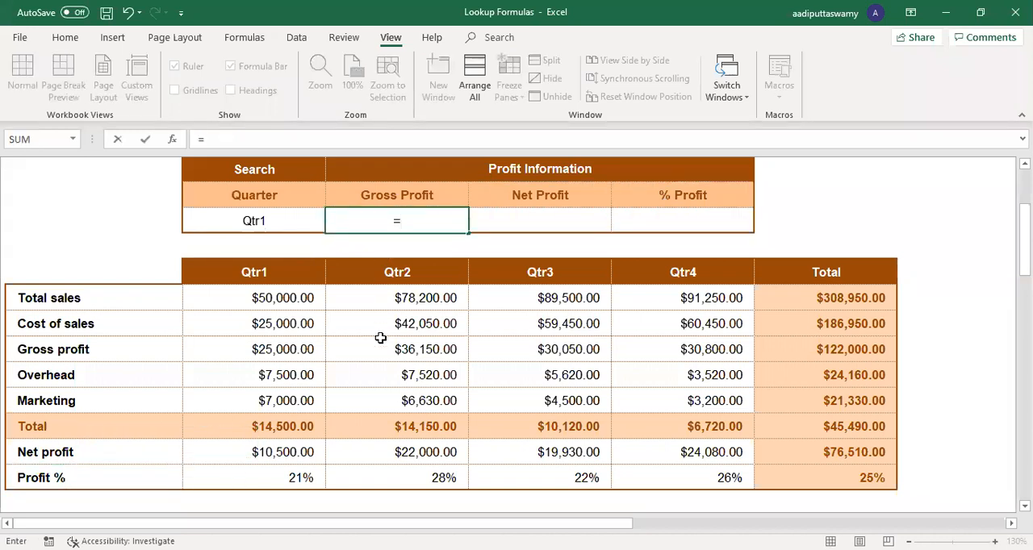
{"action": "type", "text": "HLOOKUP("}
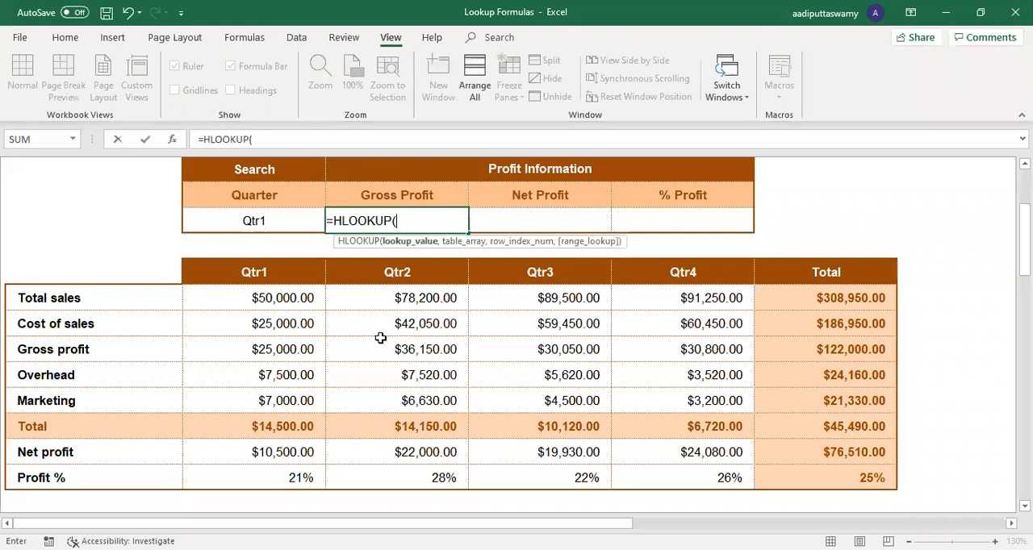
{"action": "left_click", "coordinate": [275, 223]}
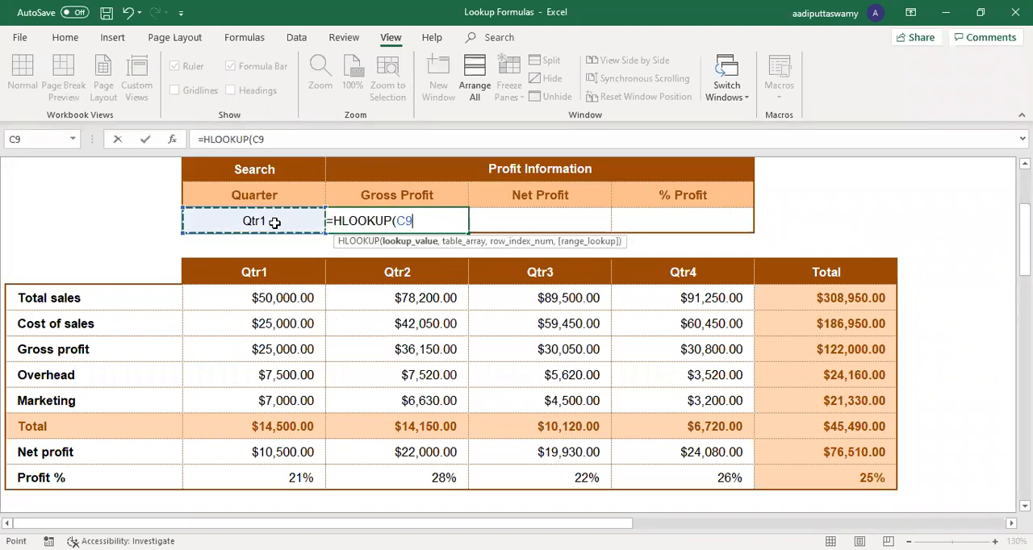
{"action": "key", "text": "F4"}
{"action": "type", "text": ","}
{"action": "left_click", "coordinate": [158, 276]}
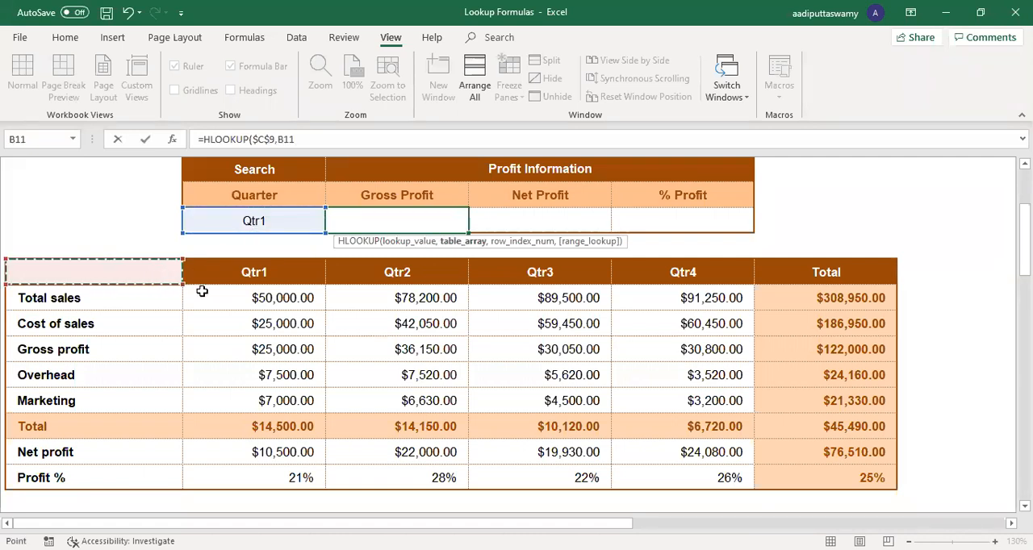
{"action": "key", "text": "ctrl+a"}
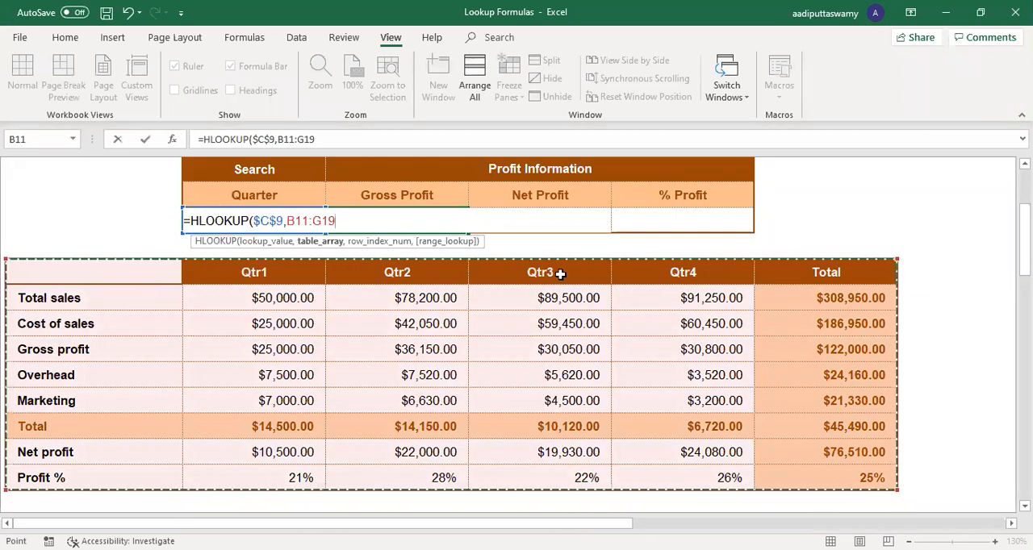
{"action": "left_click", "coordinate": [50, 297]}
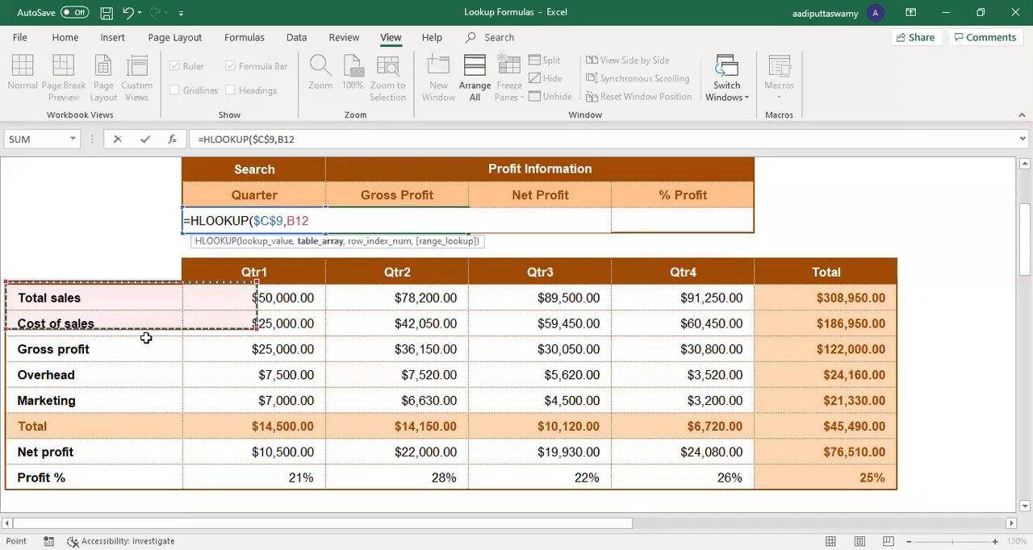
{"action": "left_click_drag", "start_coordinate": [146, 338], "coordinate": [851, 478]}
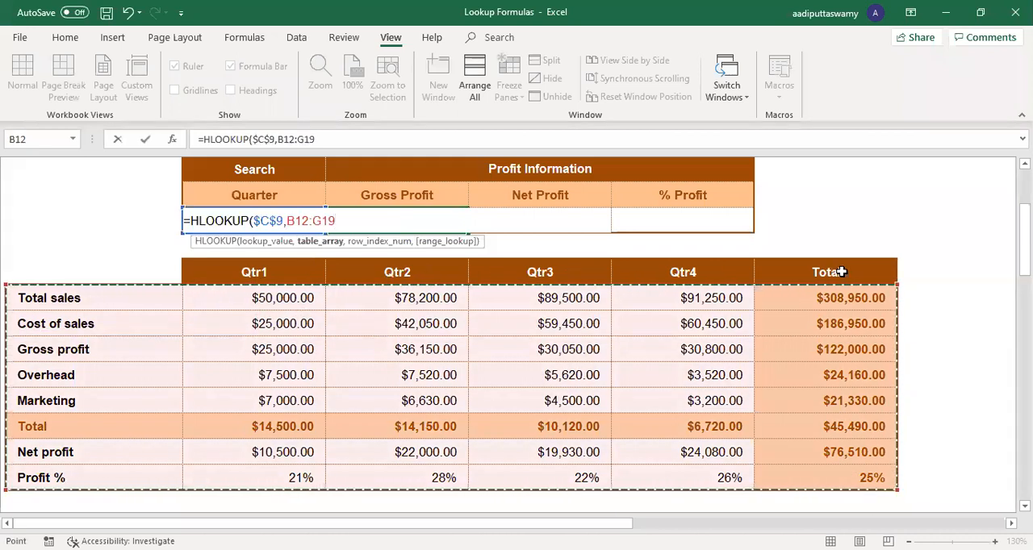
Step: Complete the D9 HLOOKUP with absolute table array $B$11:$G$19, row index 4 and exact match 0
{"action": "left_click_drag", "start_coordinate": [103, 276], "coordinate": [847, 477]}
{"action": "key", "text": "F4"}
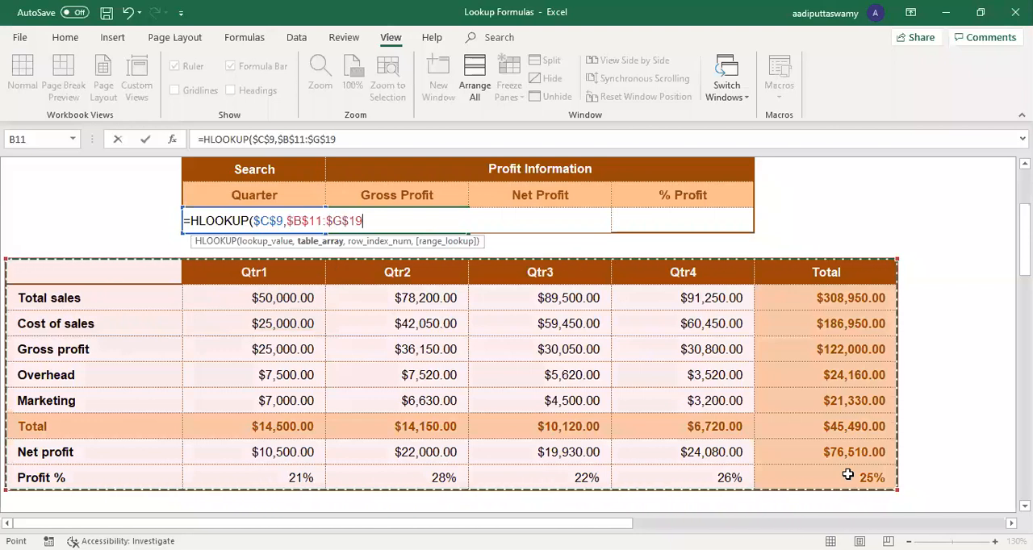
{"action": "type", "text": ",4"}
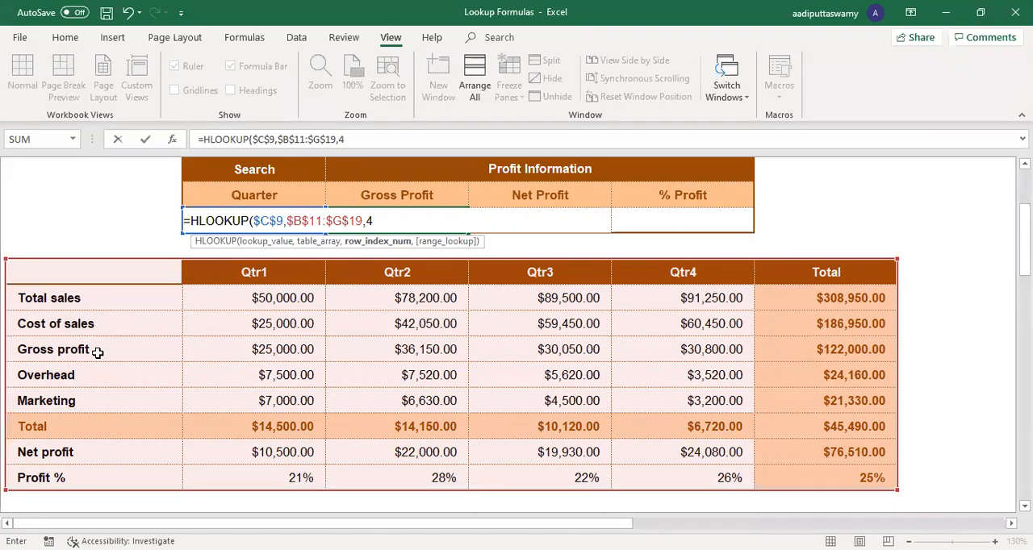
{"action": "type", "text": ",0"}
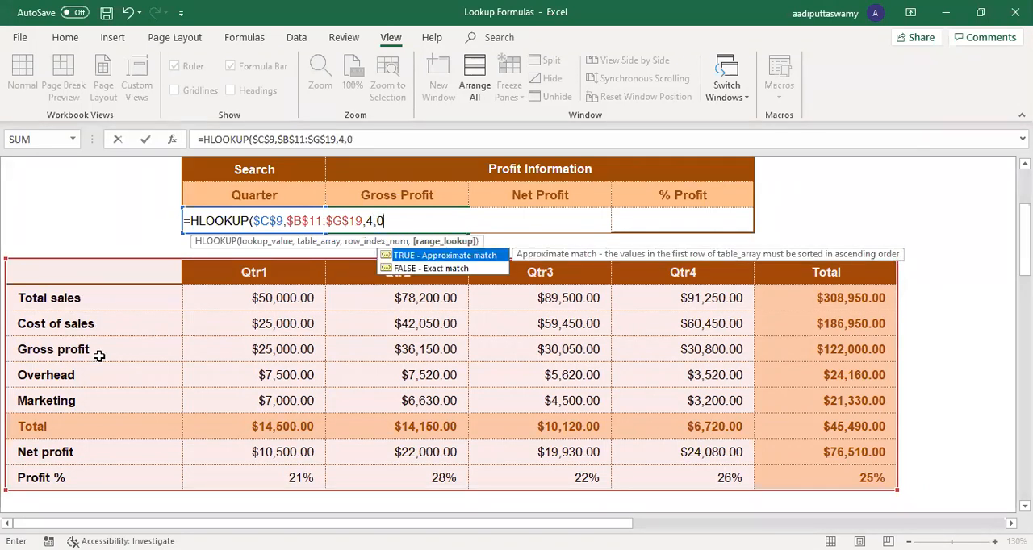
{"action": "type", "text": ")"}
{"action": "key", "text": "Return"}
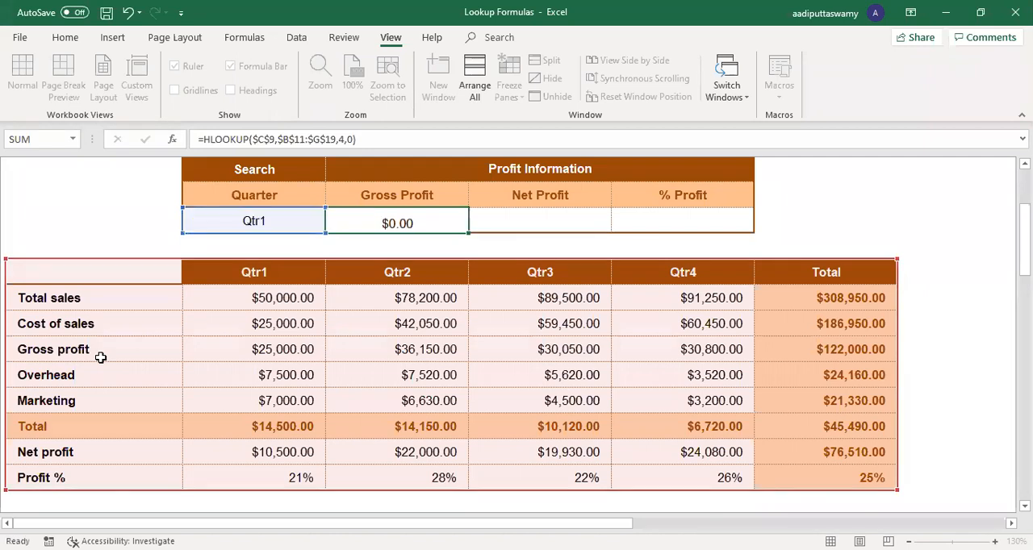
Step: Check the Gross Profit result against the searched quarter and the Gross profit row's Qtr1 value
{"action": "left_click", "coordinate": [279, 215]}
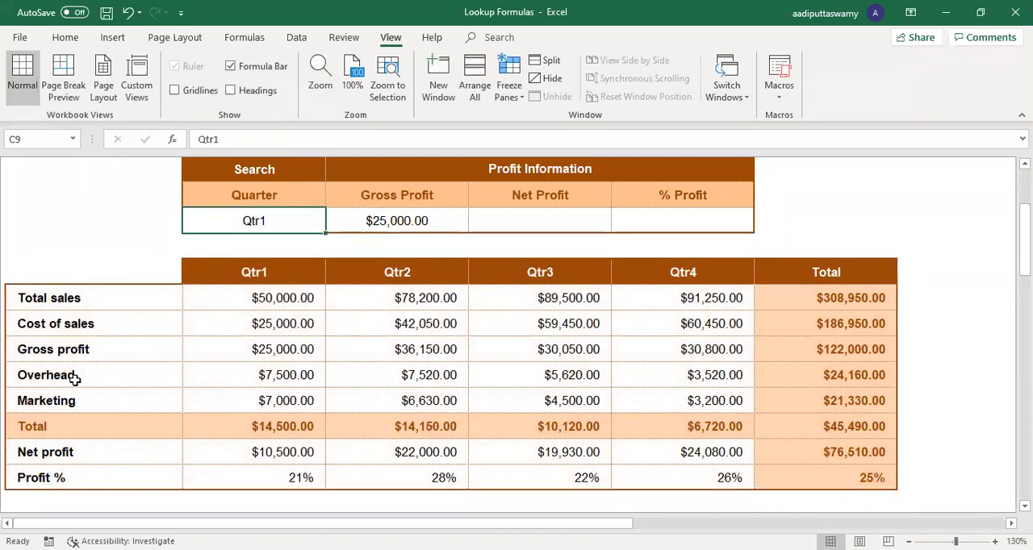
{"action": "left_click_drag", "start_coordinate": [68, 353], "coordinate": [231, 353]}
{"action": "left_click", "coordinate": [231, 353]}
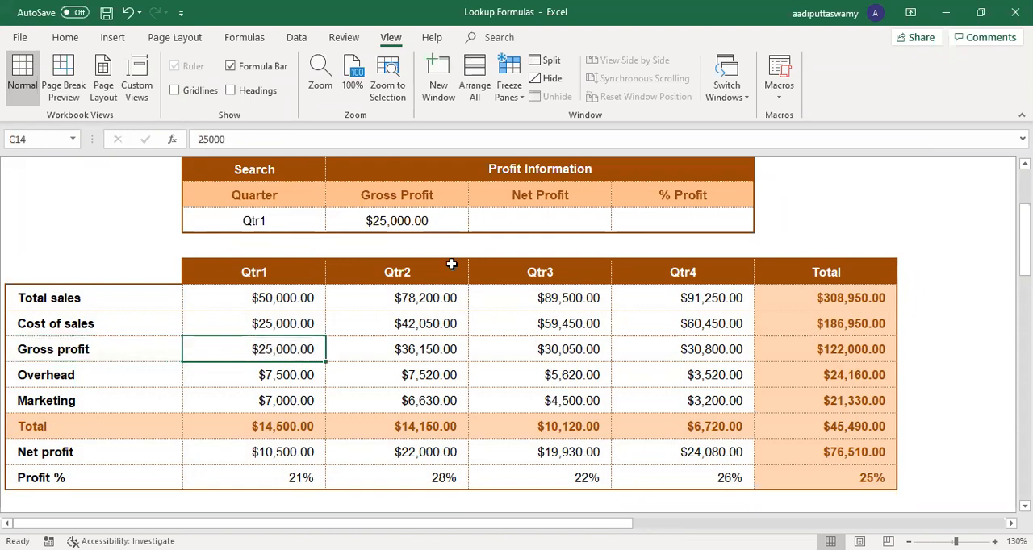
Step: Copy the HLOOKUP formula from Gross Profit cell D9 across to the Net Profit and % Profit cells
{"action": "left_click", "coordinate": [449, 227]}
{"action": "left_click_drag", "start_coordinate": [450, 234], "coordinate": [746, 235]}
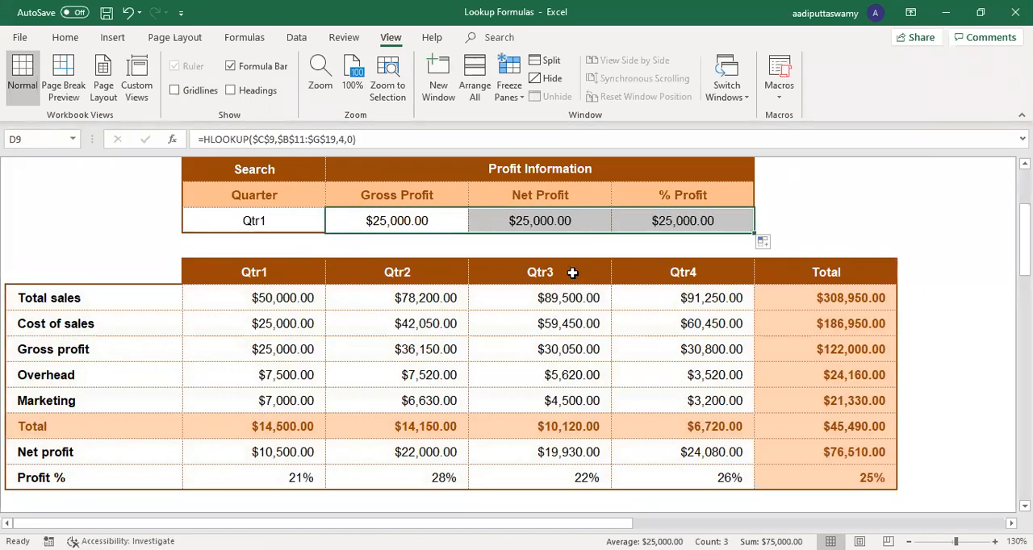
Step: Count the table rows down to Net profit and set the row index of the Net Profit HLOOKUP to 8
{"action": "left_click", "coordinate": [87, 442]}
{"action": "left_click", "coordinate": [110, 273]}
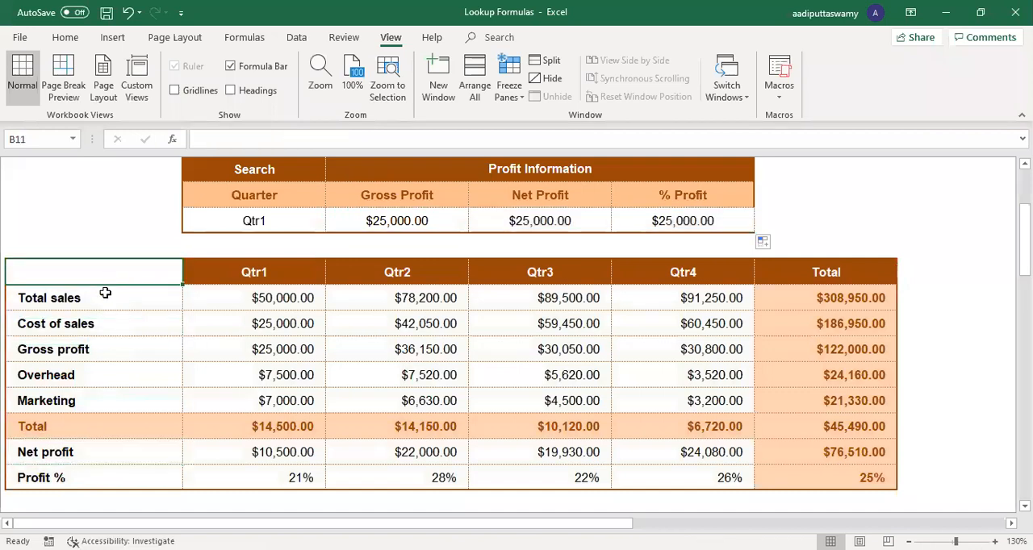
{"action": "left_click", "coordinate": [105, 296]}
{"action": "left_click", "coordinate": [104, 314]}
{"action": "left_click", "coordinate": [96, 347]}
{"action": "left_click", "coordinate": [88, 373]}
{"action": "left_click", "coordinate": [86, 404]}
{"action": "left_click", "coordinate": [85, 425]}
{"action": "left_click", "coordinate": [84, 451]}
{"action": "double_click", "coordinate": [522, 224]}
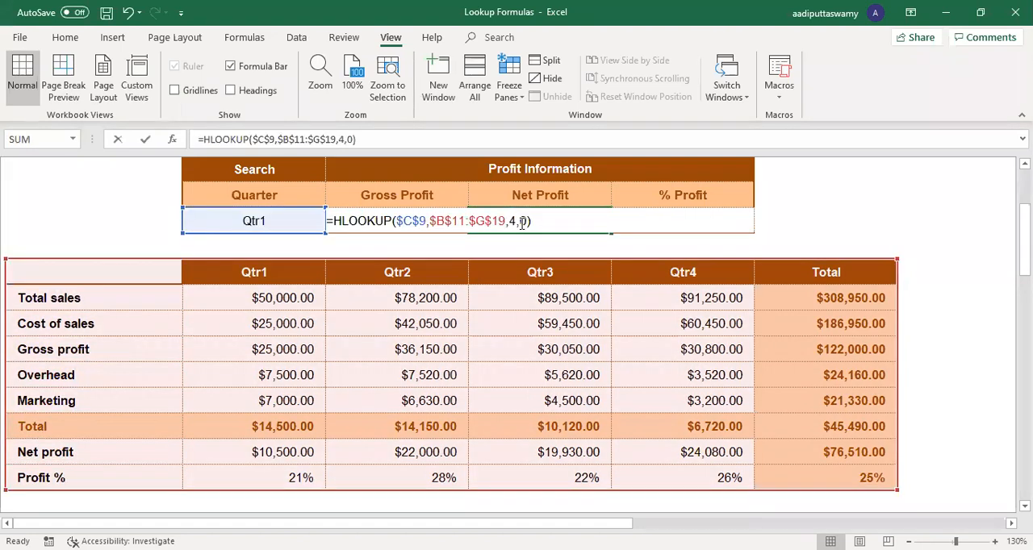
{"action": "key", "text": "BackSpace"}
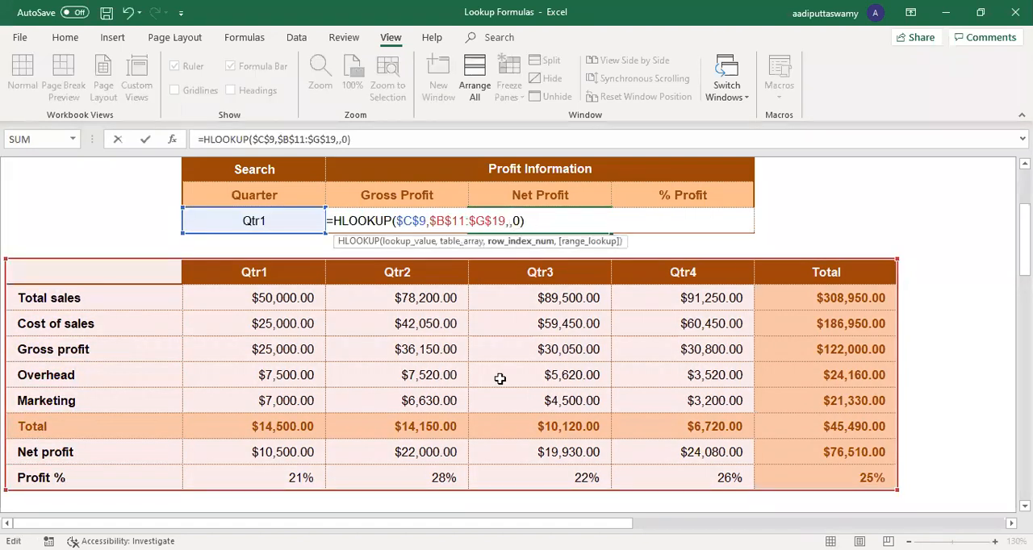
{"action": "type", "text": "8"}
{"action": "key", "text": "Return"}
{"action": "left_click", "coordinate": [260, 444]}
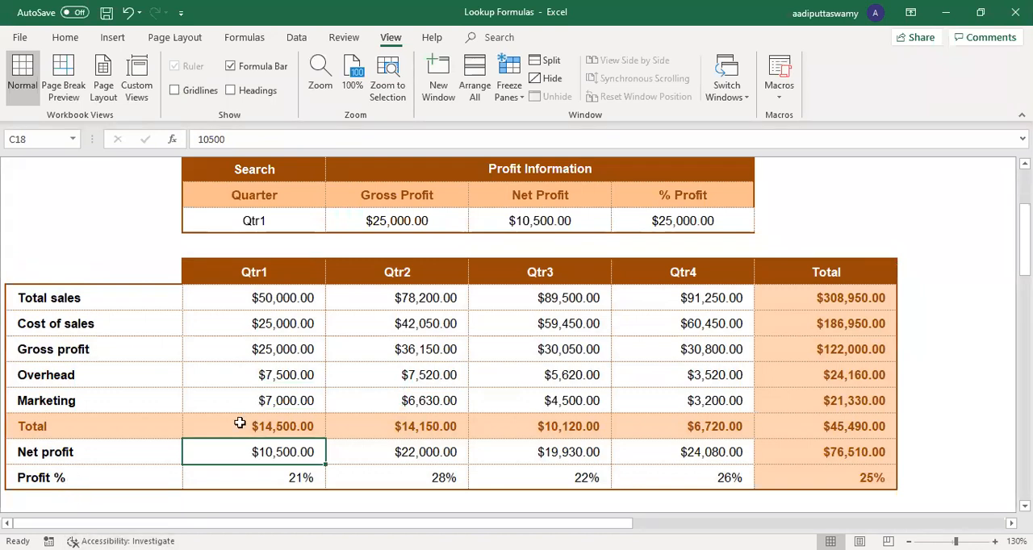
Step: Set the row index of the % Profit HLOOKUP in F9 to 9
{"action": "double_click", "coordinate": [670, 221]}
{"action": "left_click", "coordinate": [660, 221]}
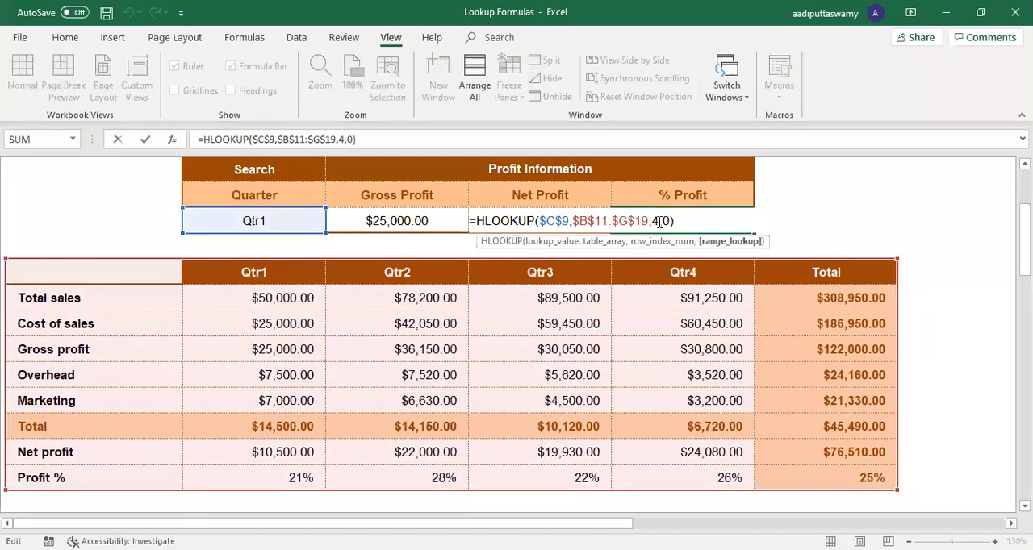
{"action": "key", "text": "BackSpace"}
{"action": "type", "text": "9"}
{"action": "key", "text": "Return"}
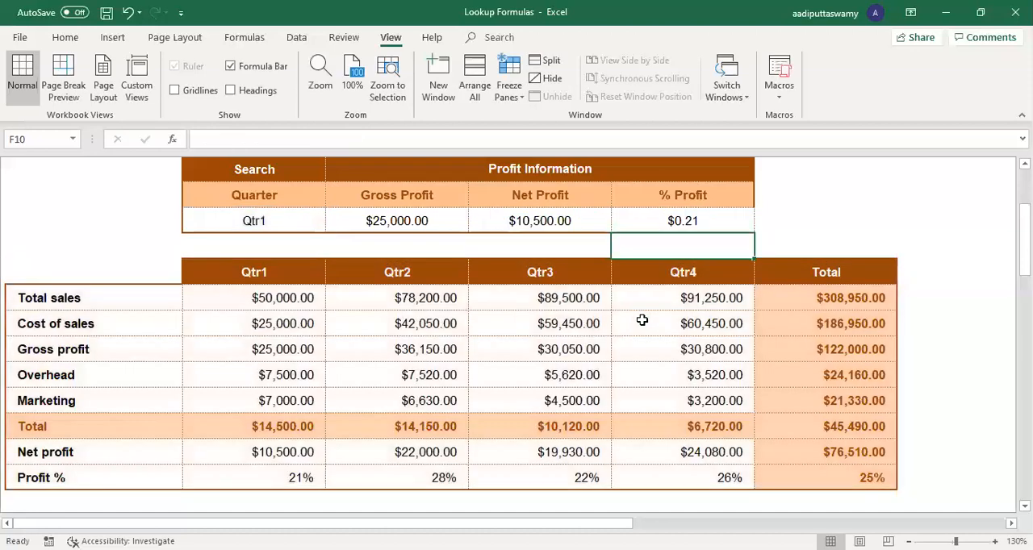
Step: Format the % Profit result in F9 as a percentage
{"action": "left_click", "coordinate": [718, 216]}
{"action": "left_click", "coordinate": [65, 38]}
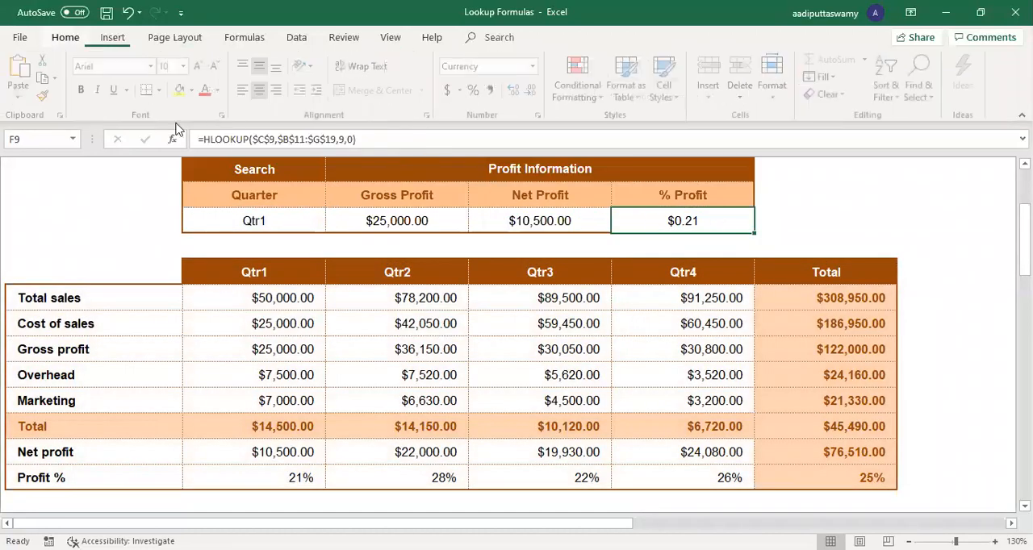
{"action": "left_click", "coordinate": [478, 89]}
{"action": "left_click", "coordinate": [700, 246]}
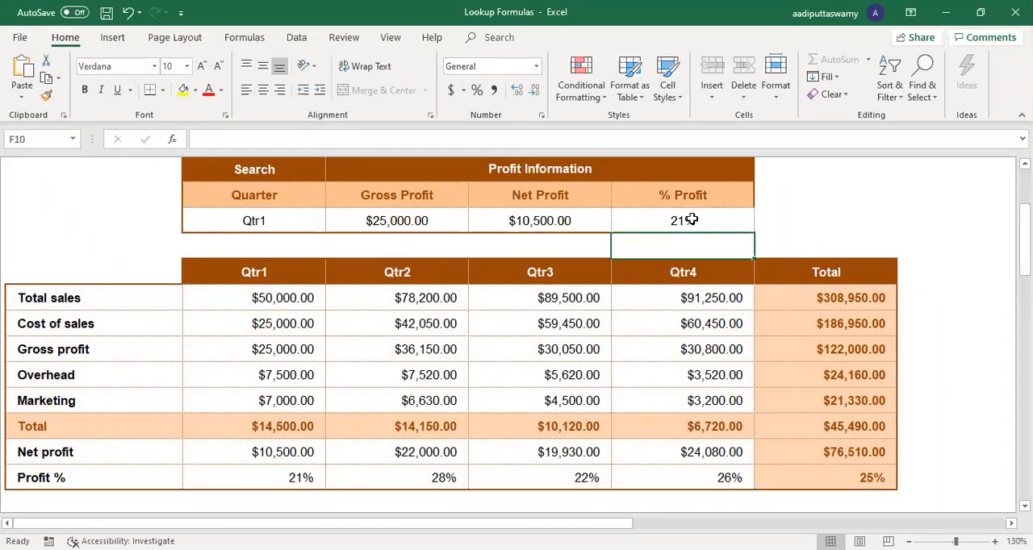
Step: Set the searched quarter in C9 to Qtr4
{"action": "double_click", "coordinate": [293, 221]}
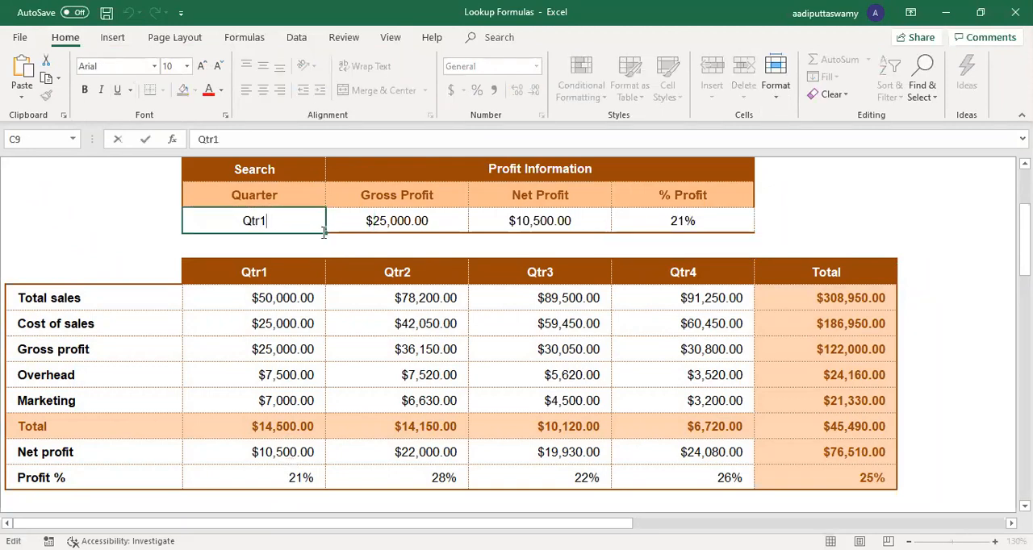
{"action": "key", "text": "BackSpace"}
{"action": "type", "text": "4"}
{"action": "key", "text": "Return"}
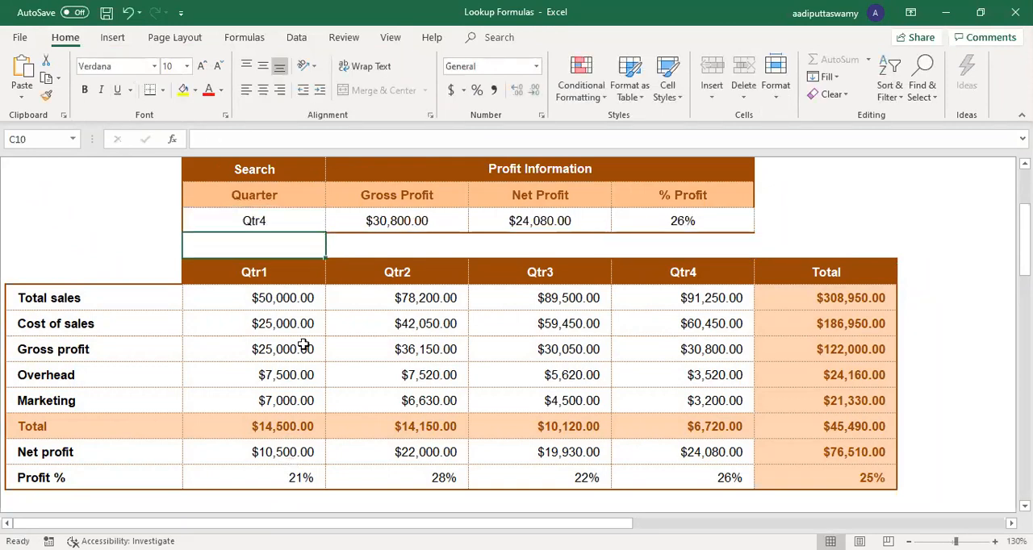
Step: Check the Gross Profit, Net Profit and % Profit results against the Qtr4 column of the table
{"action": "left_click_drag", "start_coordinate": [81, 353], "coordinate": [656, 360]}
{"action": "left_click", "coordinate": [656, 352]}
{"action": "left_click", "coordinate": [445, 221]}
{"action": "left_click", "coordinate": [690, 452]}
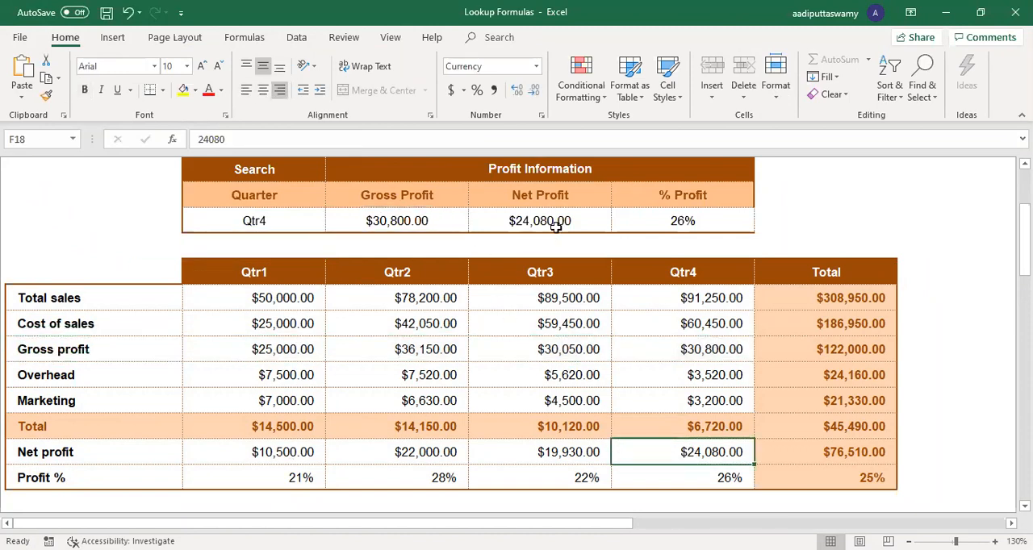
{"action": "left_click", "coordinate": [725, 482]}
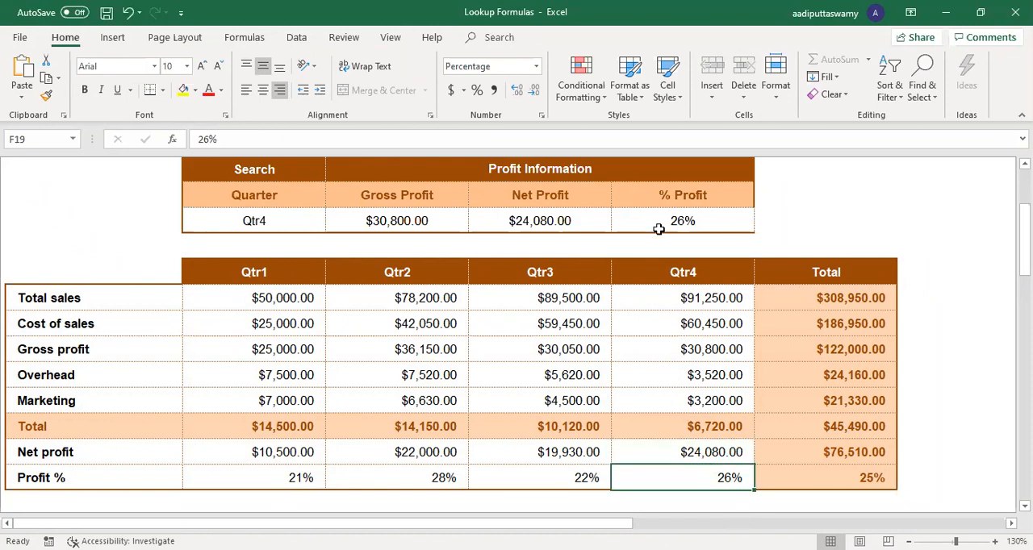
Step: Change the searched quarter in C9 to Total
{"action": "left_click", "coordinate": [309, 212]}
{"action": "type", "text": "T"}
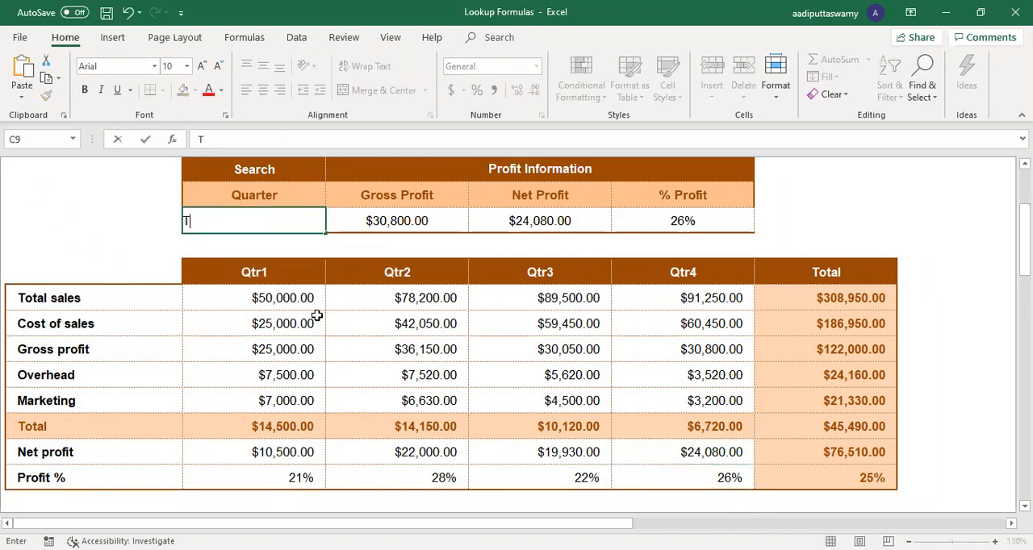
{"action": "type", "text": "otal"}
{"action": "key", "text": "Return"}
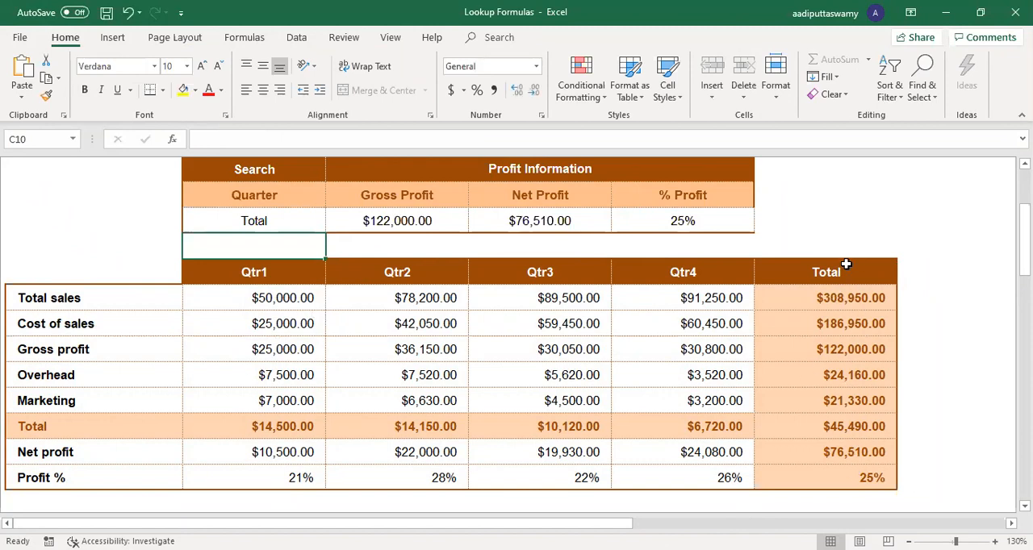
{"action": "left_click", "coordinate": [312, 220]}
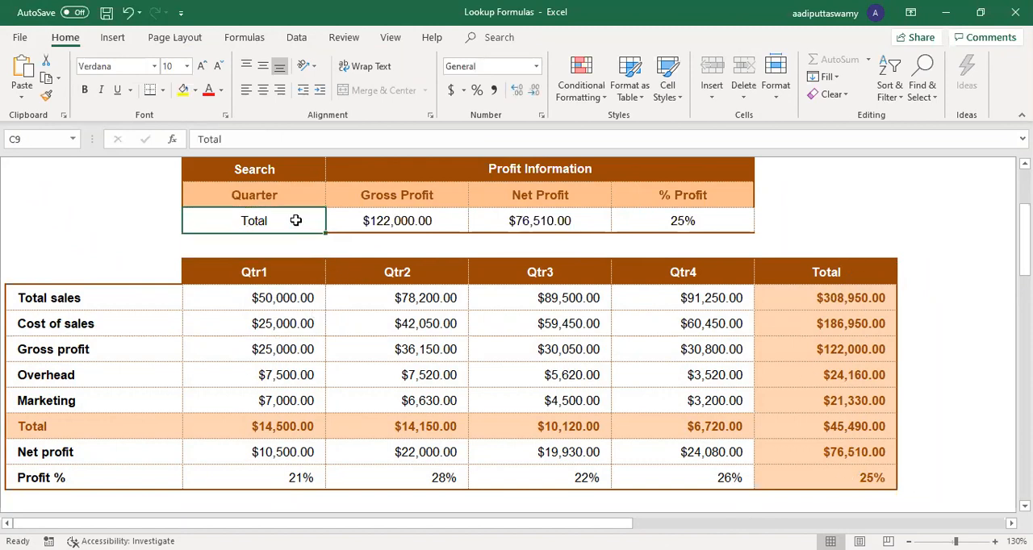
Step: Examine the horizontal header row B11:G11 of the quarterly table in relation to the search table
{"action": "scroll", "coordinate": [420, 373], "scroll_direction": "up", "scroll_amount": 1}
{"action": "scroll", "coordinate": [357, 341], "scroll_direction": "up", "scroll_amount": 1}
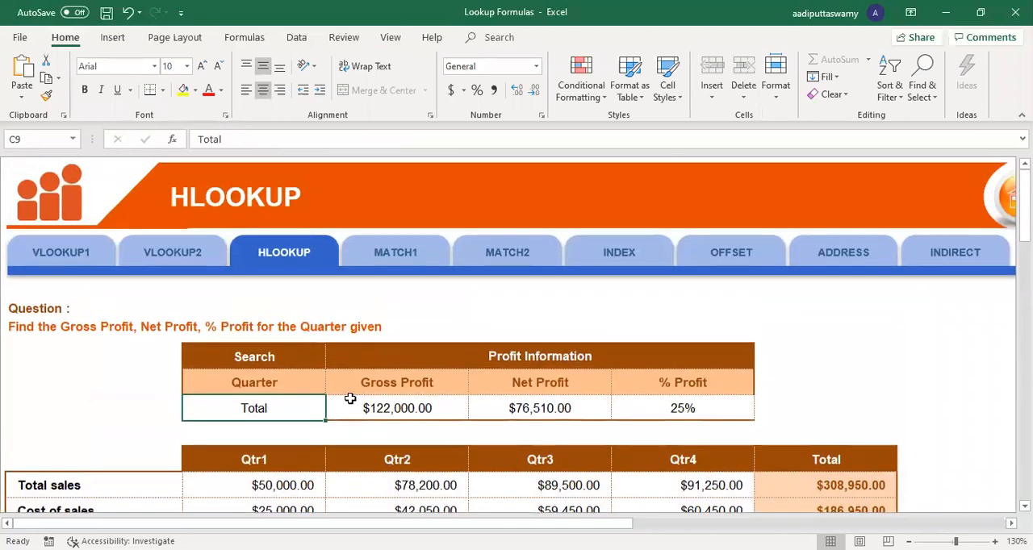
{"action": "scroll", "coordinate": [334, 393], "scroll_direction": "down", "scroll_amount": 1}
{"action": "left_click_drag", "start_coordinate": [161, 360], "coordinate": [780, 380]}
{"action": "scroll", "coordinate": [650, 386], "scroll_direction": "down", "scroll_amount": 1}
{"action": "scroll", "coordinate": [649, 386], "scroll_direction": "down", "scroll_amount": 1}
{"action": "scroll", "coordinate": [215, 256], "scroll_direction": "up", "scroll_amount": 1}
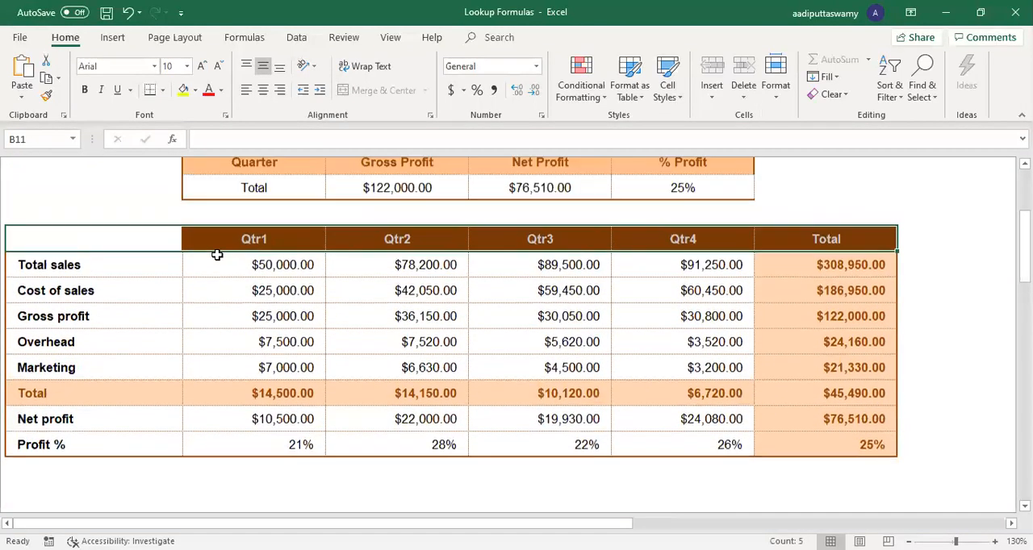
{"action": "left_click_drag", "start_coordinate": [159, 276], "coordinate": [845, 282]}
{"action": "scroll", "coordinate": [339, 320], "scroll_direction": "up", "scroll_amount": 3}
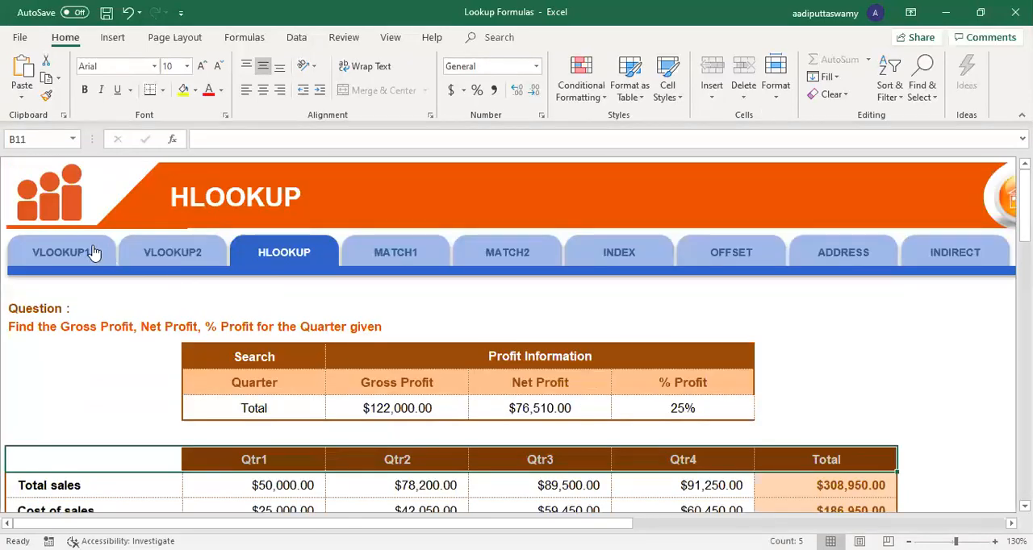
Step: Compare the vertical Employee ID column on the VLOOKUP1 sheet with the horizontal quarter layout on the HLOOKUP sheet
{"action": "left_click", "coordinate": [81, 251]}
{"action": "scroll", "coordinate": [346, 357], "scroll_direction": "down", "scroll_amount": 2}
{"action": "scroll", "coordinate": [347, 357], "scroll_direction": "down", "scroll_amount": 2}
{"action": "scroll", "coordinate": [345, 353], "scroll_direction": "up", "scroll_amount": 1}
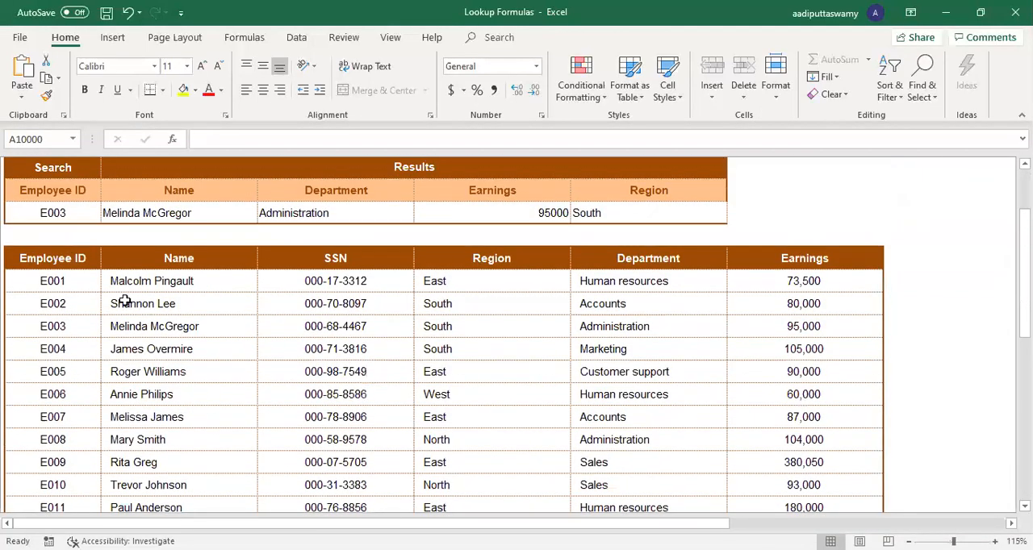
{"action": "left_click_drag", "start_coordinate": [81, 258], "coordinate": [81, 504]}
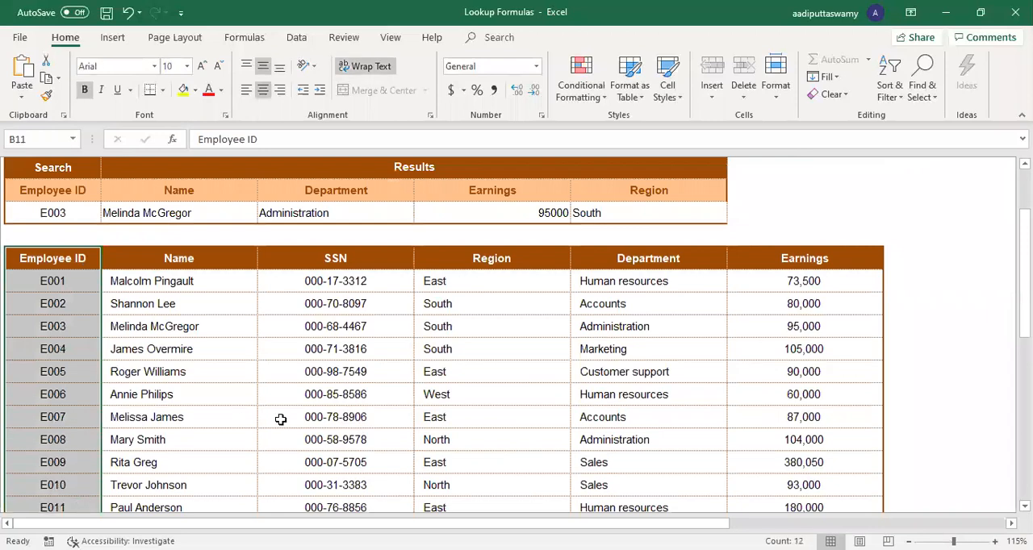
{"action": "scroll", "coordinate": [275, 428], "scroll_direction": "up", "scroll_amount": 2}
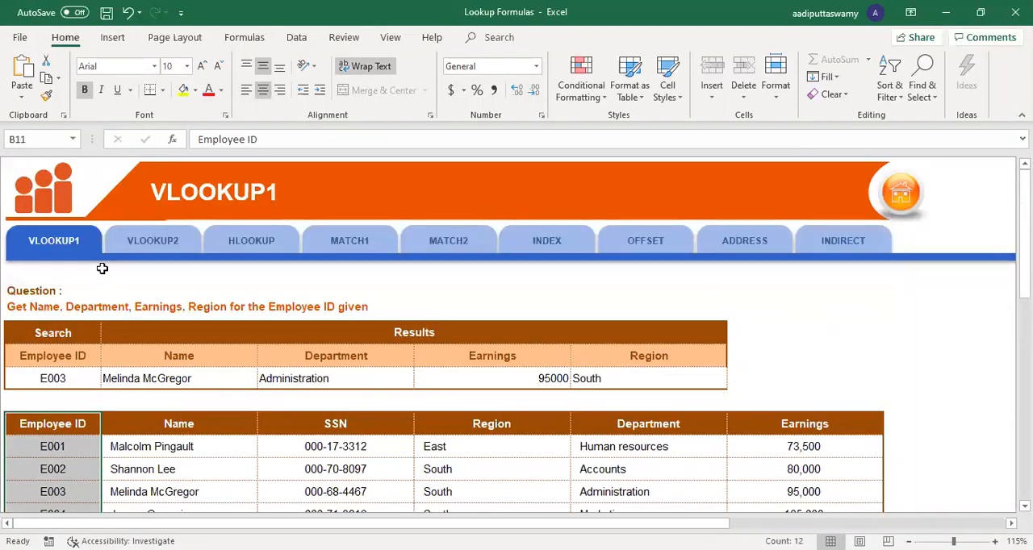
{"action": "left_click", "coordinate": [256, 245]}
{"action": "scroll", "coordinate": [123, 356], "scroll_direction": "down", "scroll_amount": 3}
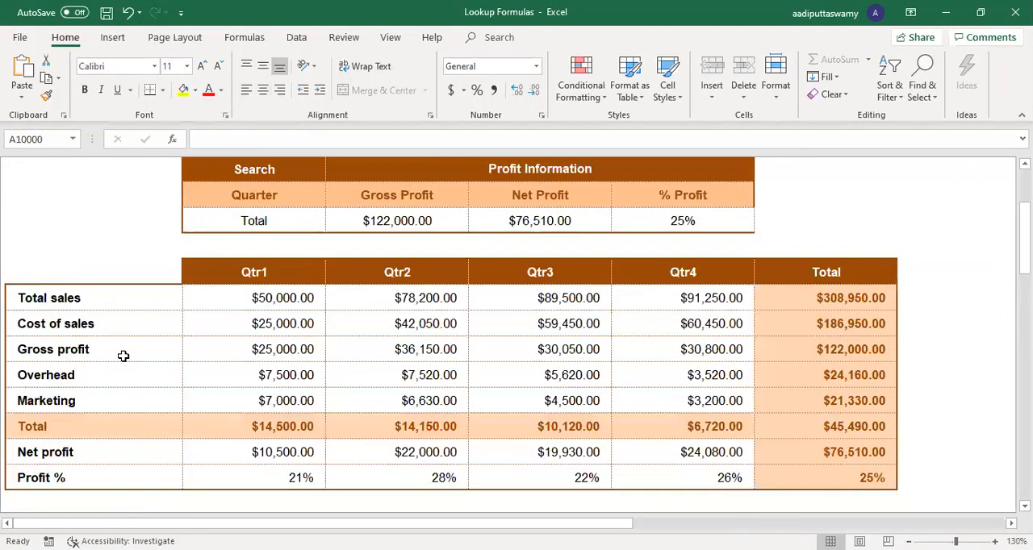
{"action": "scroll", "coordinate": [261, 424], "scroll_direction": "up", "scroll_amount": 3}
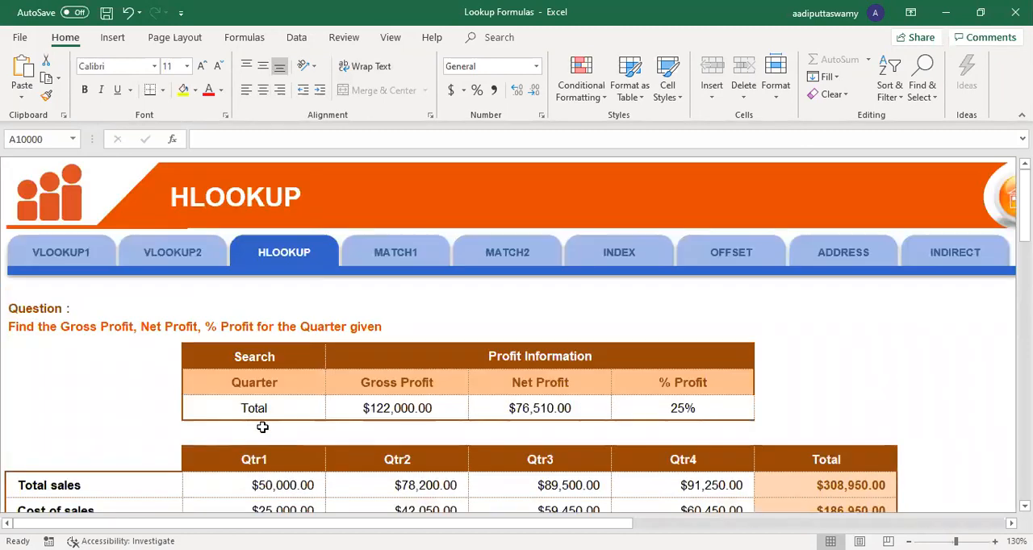
Step: Open the MATCH1 sheet, unfreeze its panes and select the first Row Number cell, C8
{"action": "left_click", "coordinate": [395, 253]}
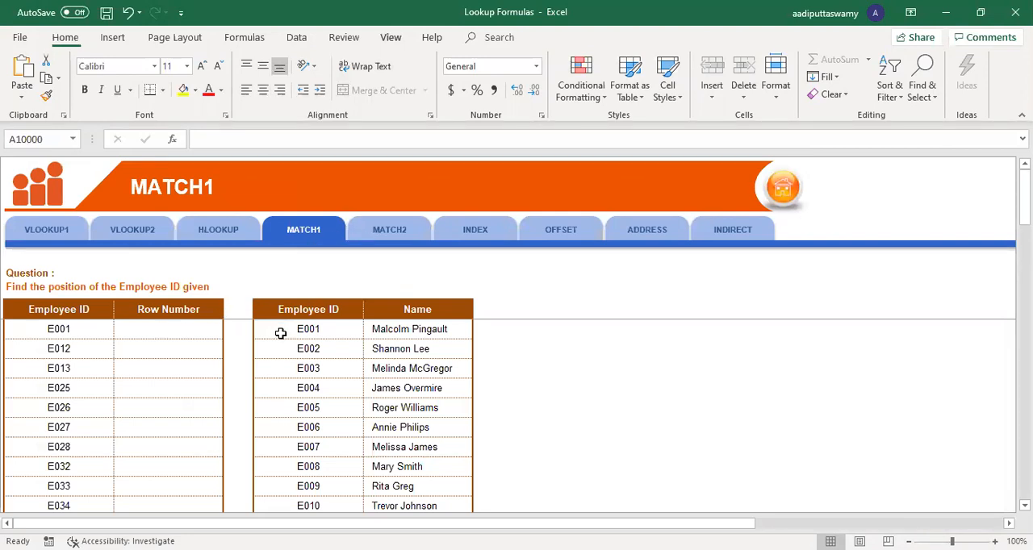
{"action": "key", "text": "alt+w"}
{"action": "key", "text": "f"}
{"action": "key", "text": "f"}
{"action": "left_click", "coordinate": [459, 376]}
{"action": "scroll", "coordinate": [458, 377], "scroll_direction": "up", "scroll_amount": 4}
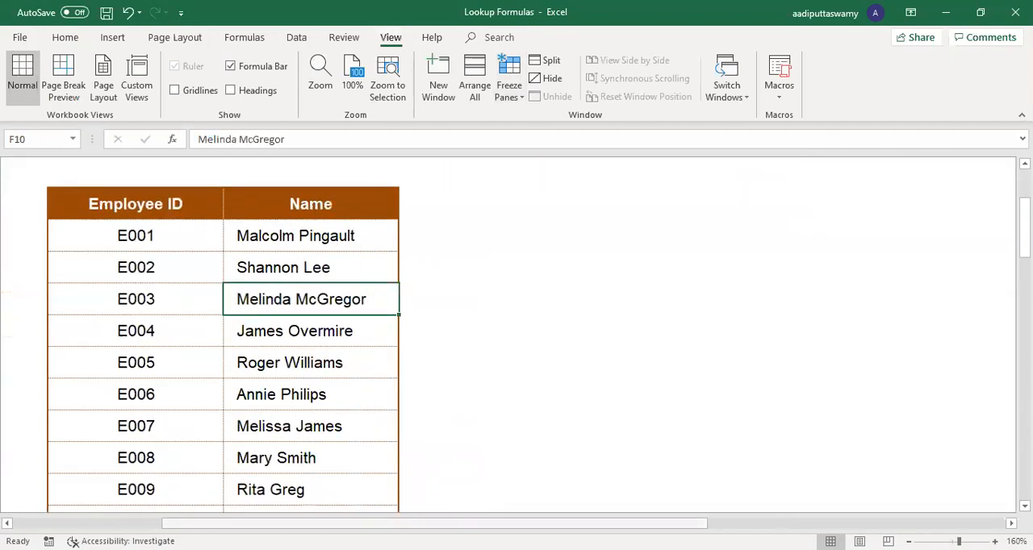
{"action": "scroll", "coordinate": [272, 265], "scroll_direction": "left", "scroll_amount": 3}
{"action": "left_click", "coordinate": [281, 234]}
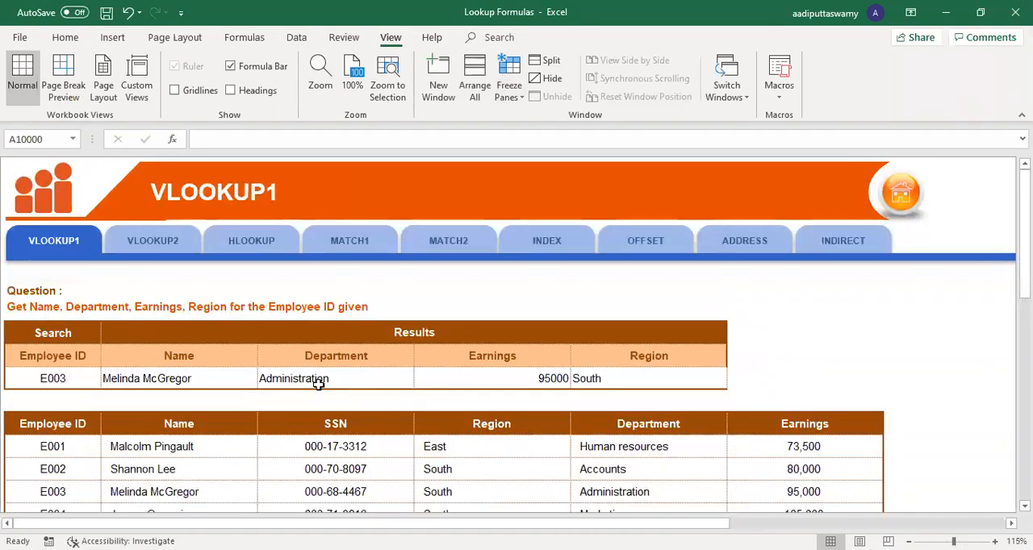
Step: Review the Department VLOOKUP formula on the VLOOKUP1 sheet and the Gross Profit HLOOKUP formula on the HLOOKUP sheet
{"action": "double_click", "coordinate": [321, 383]}
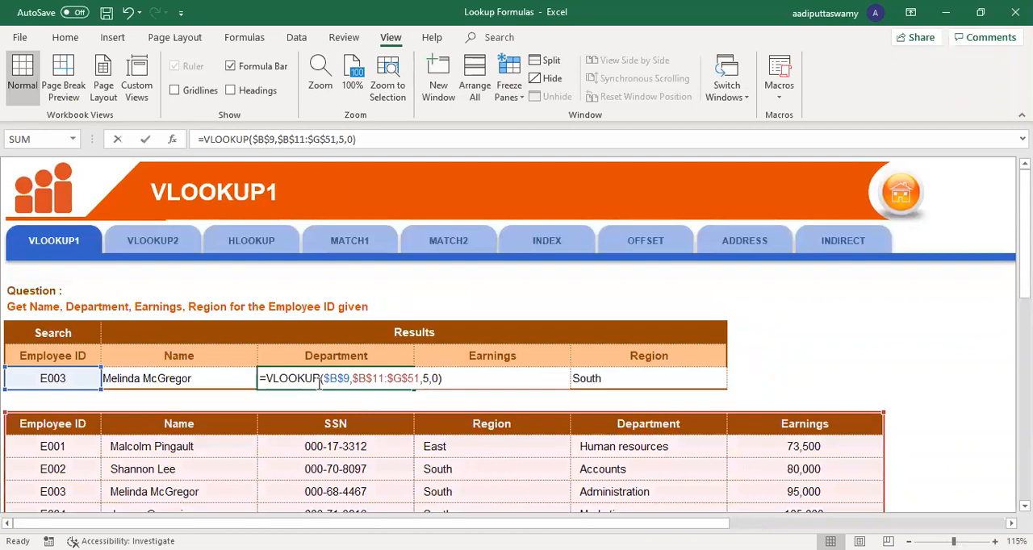
{"action": "key", "text": "Escape"}
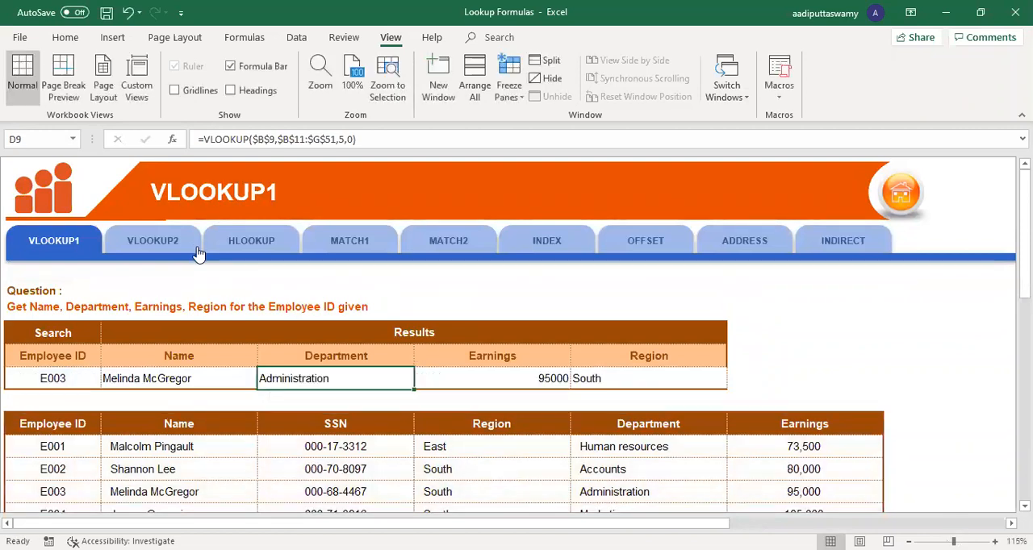
{"action": "left_click", "coordinate": [231, 242]}
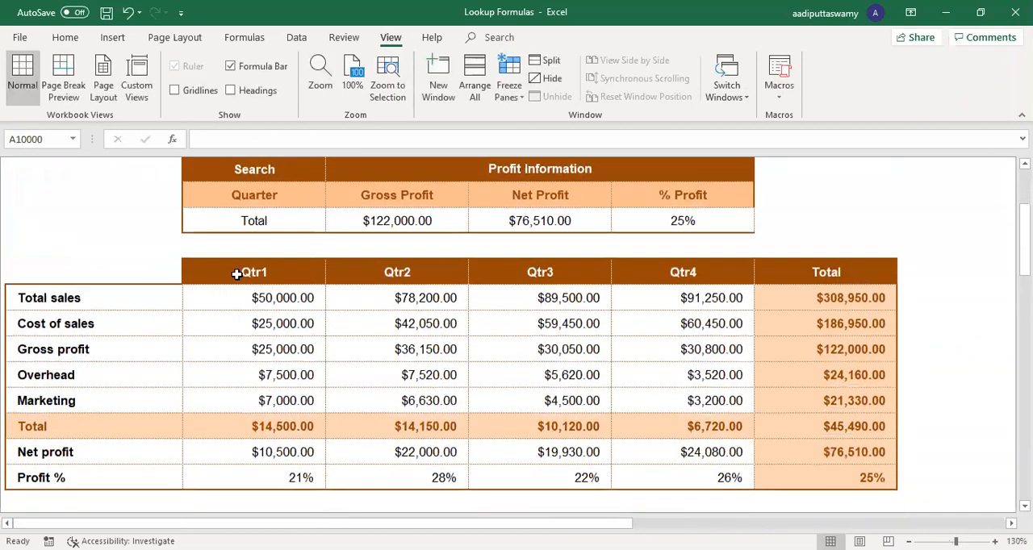
{"action": "double_click", "coordinate": [392, 221]}
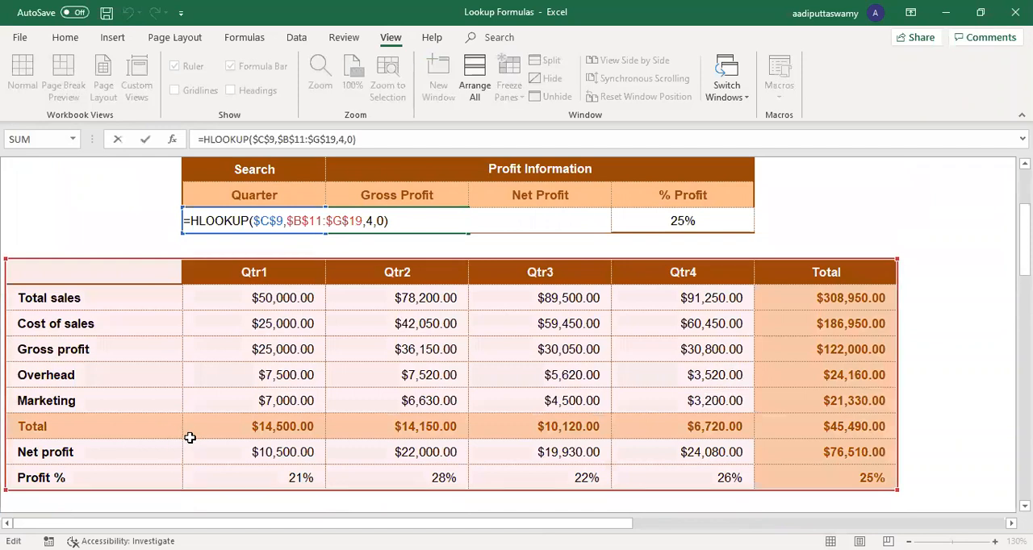
{"action": "key", "text": "Escape"}
{"action": "scroll", "coordinate": [443, 358], "scroll_direction": "up", "scroll_amount": 3}
Step: Return to the MATCH1 sheet and examine the first employee ID, its Row Number cell and the employee list
{"action": "left_click", "coordinate": [387, 257]}
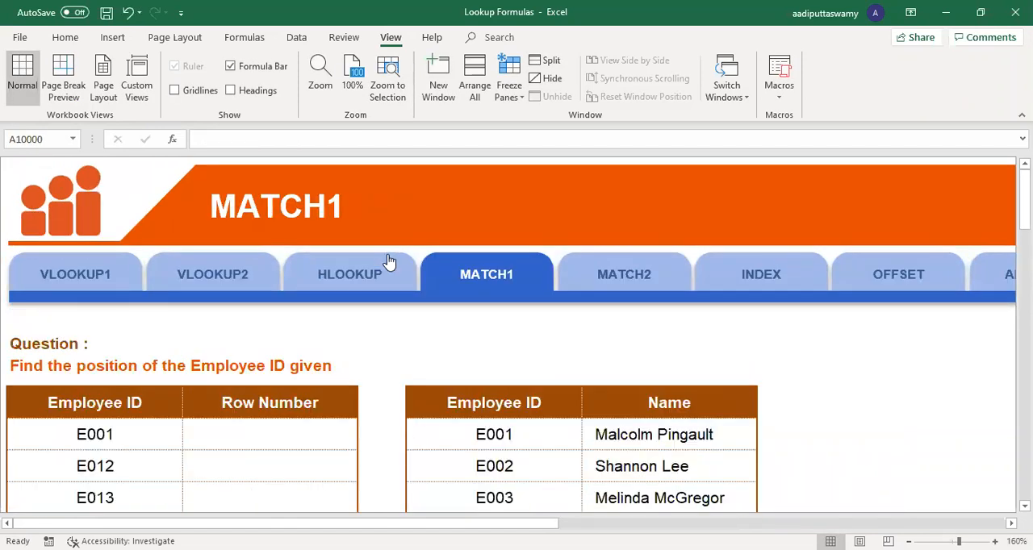
{"action": "scroll", "coordinate": [523, 320], "scroll_direction": "down", "scroll_amount": 2}
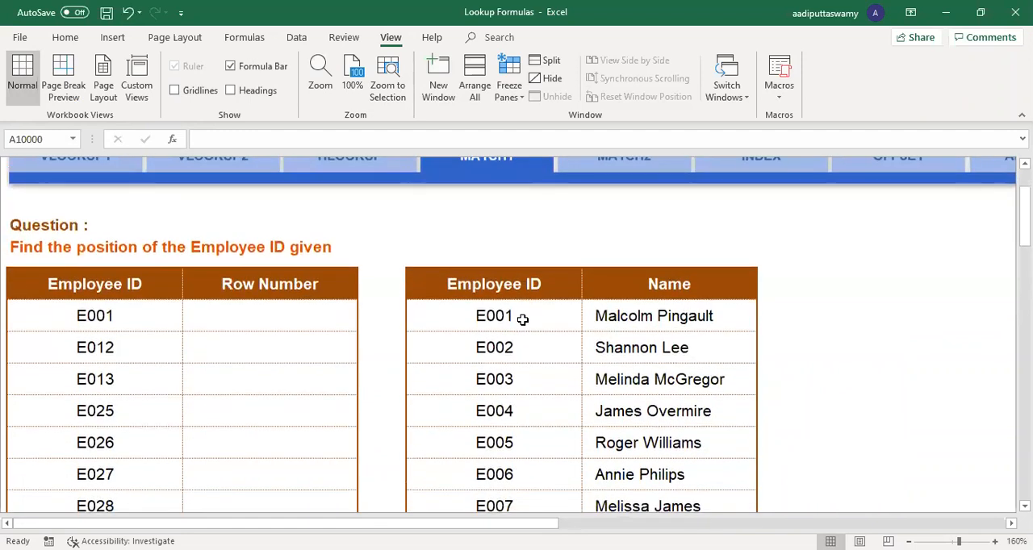
{"action": "scroll", "coordinate": [523, 320], "scroll_direction": "up", "scroll_amount": 2}
{"action": "scroll", "coordinate": [523, 320], "scroll_direction": "down", "scroll_amount": 1}
{"action": "left_click", "coordinate": [302, 315]}
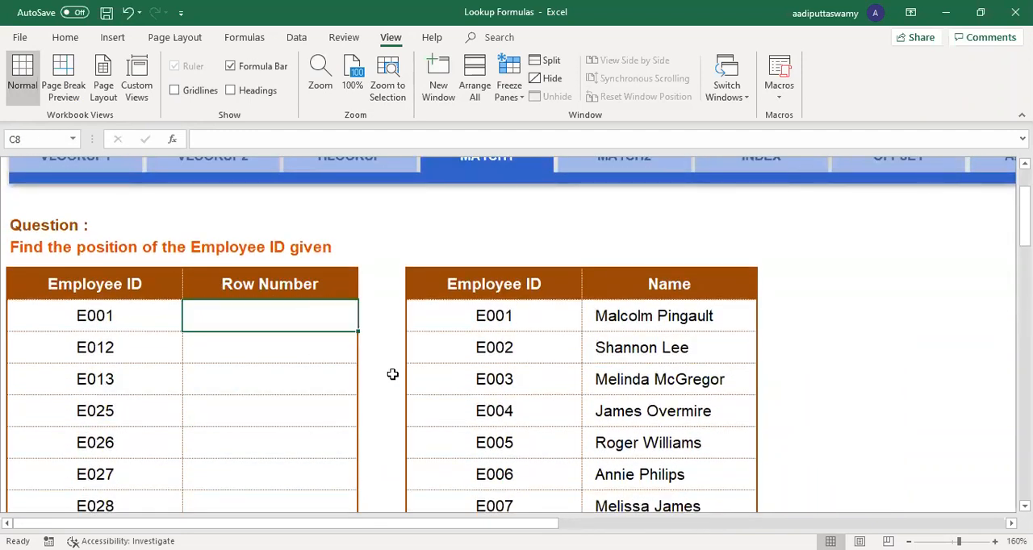
{"action": "left_click", "coordinate": [92, 315]}
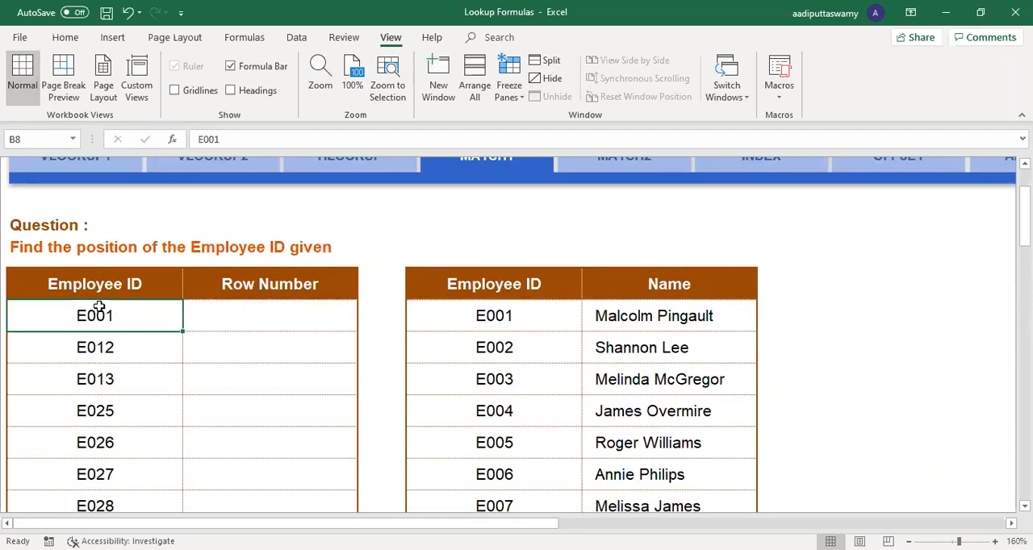
{"action": "left_click_drag", "start_coordinate": [498, 316], "coordinate": [669, 444]}
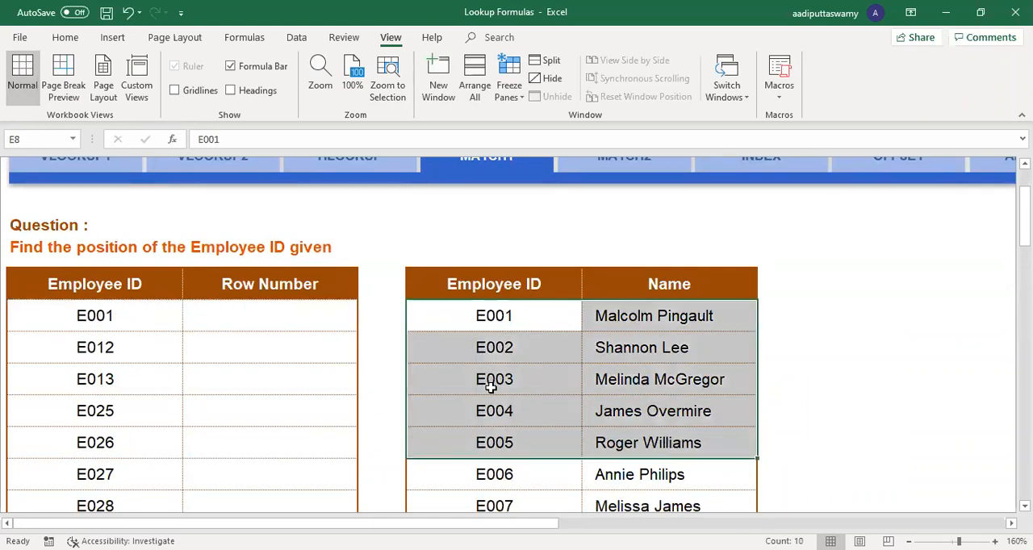
Step: Start a MATCH formula in the first Row Number cell, C8, with employee ID cell B8 as the lookup value
{"action": "left_click", "coordinate": [310, 320]}
{"action": "type", "text": "="}
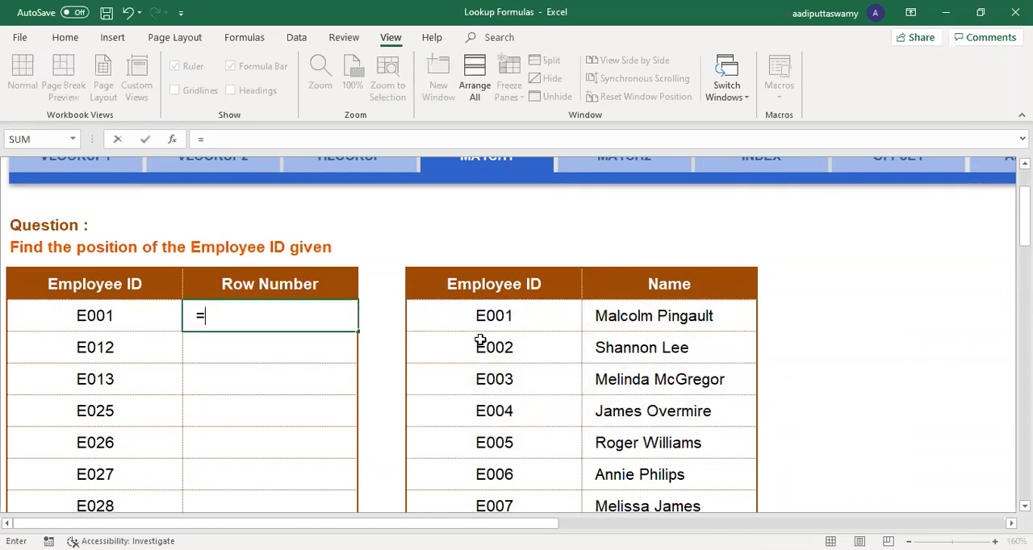
{"action": "type", "text": "MATCH("}
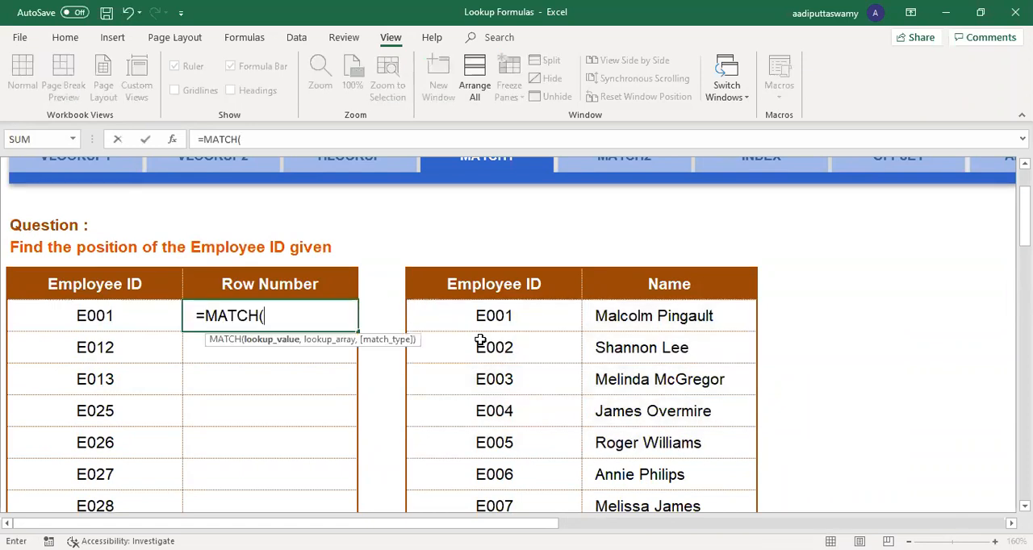
{"action": "left_click", "coordinate": [133, 318]}
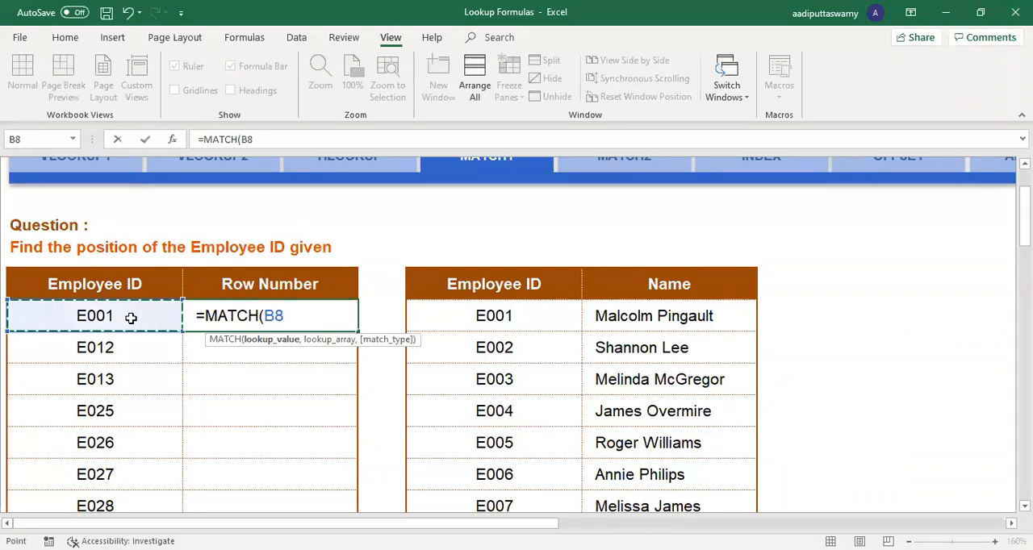
{"action": "type", "text": ","}
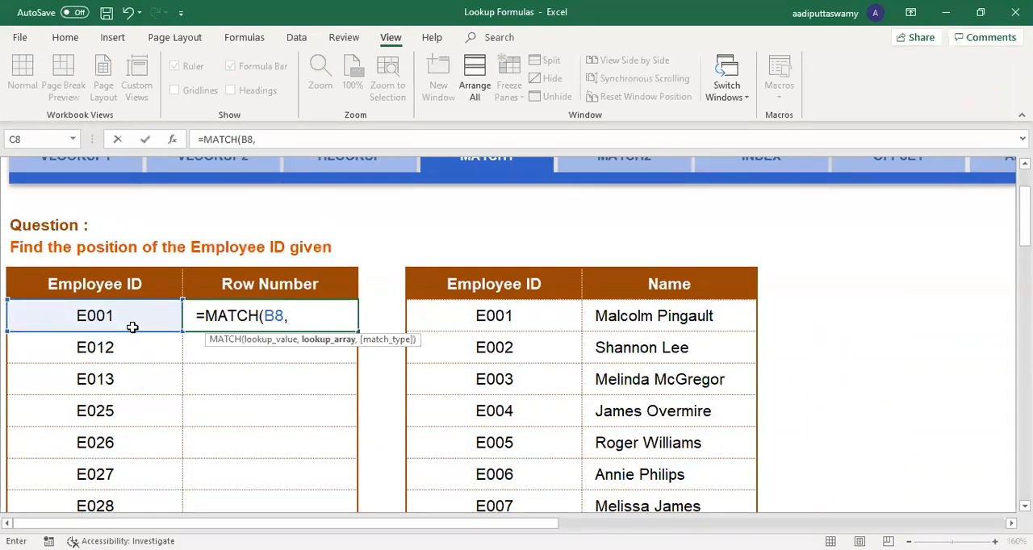
Step: Try the row E8:H8, the column range E8:E14 and the two-column block E7:F13 as the lookup array
{"action": "left_click", "coordinate": [508, 327]}
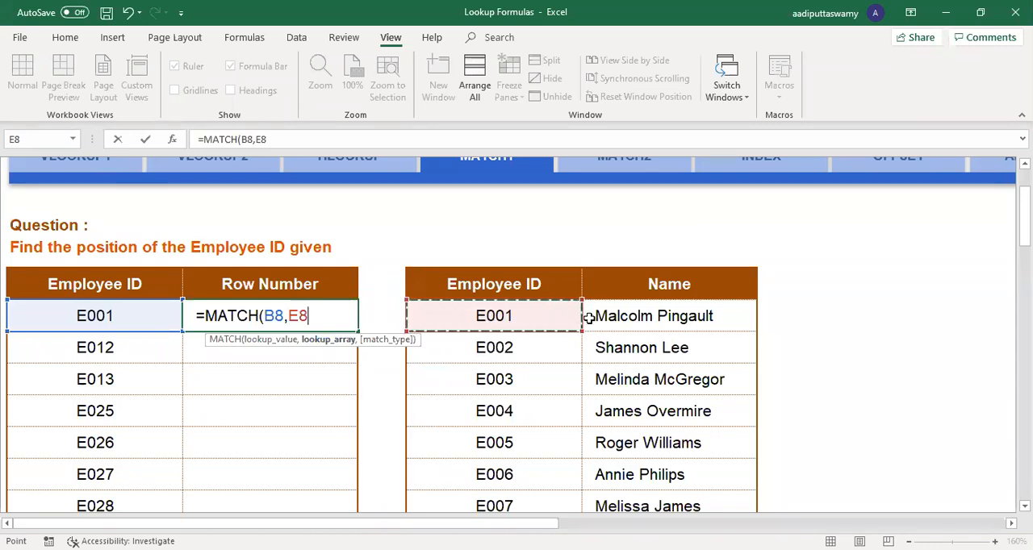
{"action": "left_click", "coordinate": [967, 317], "text": "shift"}
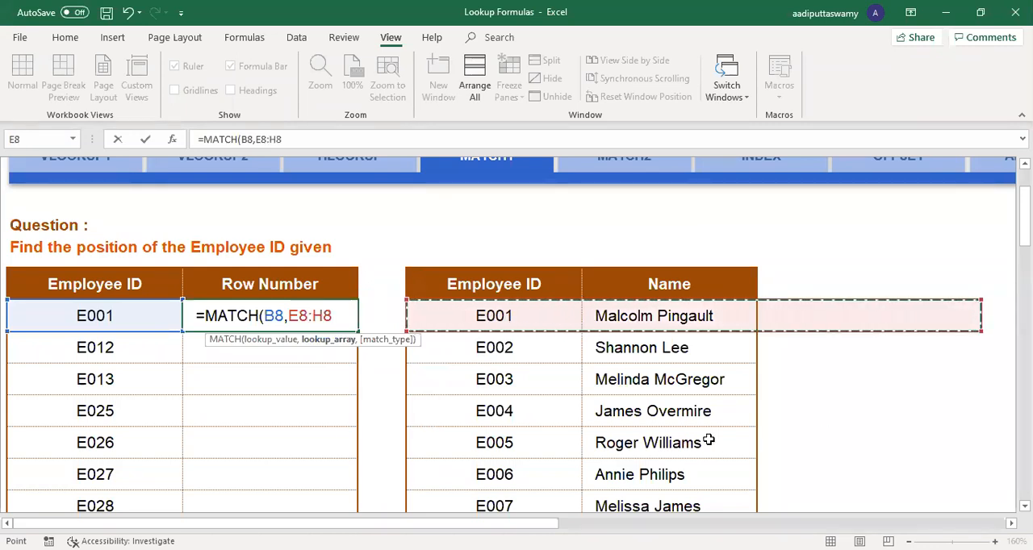
{"action": "left_click", "coordinate": [546, 318]}
{"action": "key", "text": "ctrl+shift+Down"}
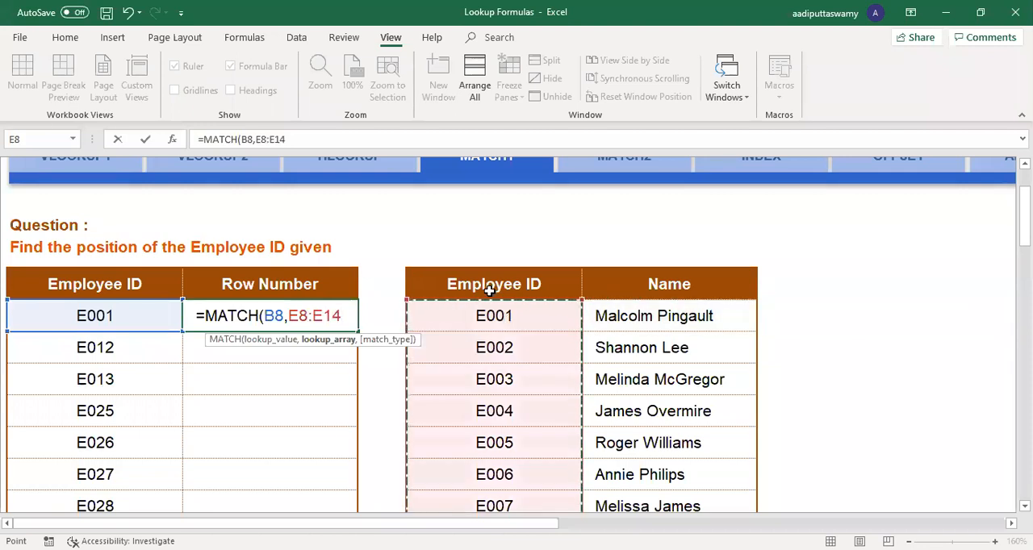
{"action": "left_click", "coordinate": [494, 296]}
{"action": "left_click_drag", "start_coordinate": [495, 301], "coordinate": [685, 480]}
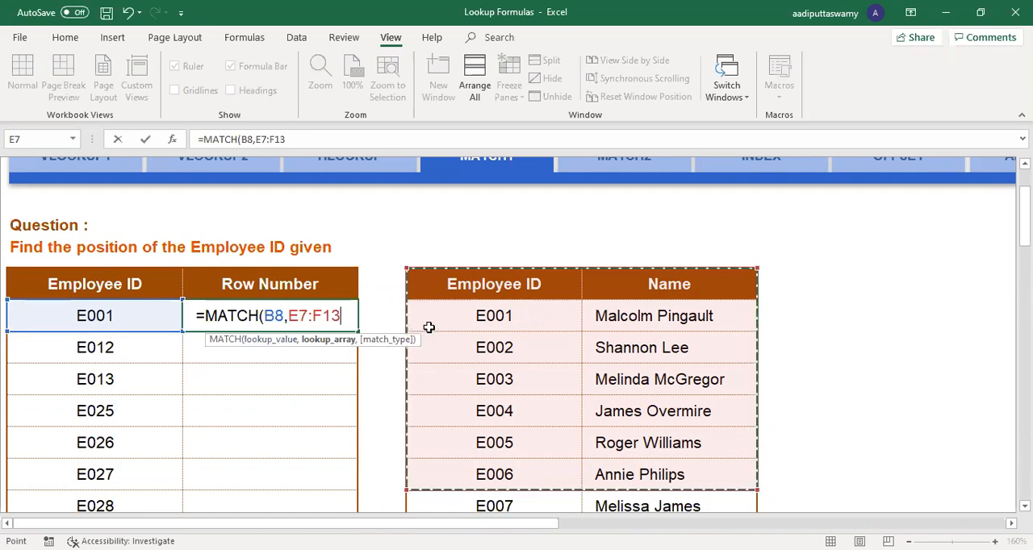
Step: Set the lookup array to the list's full Employee ID column as the absolute range $E$8:$E$47
{"action": "left_click", "coordinate": [478, 317]}
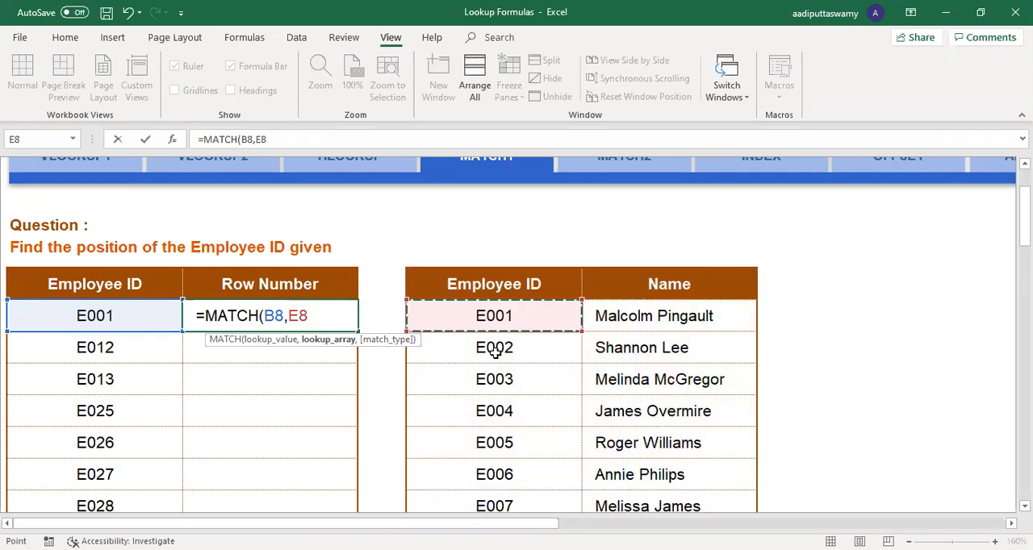
{"action": "left_click", "coordinate": [498, 456], "text": "shift"}
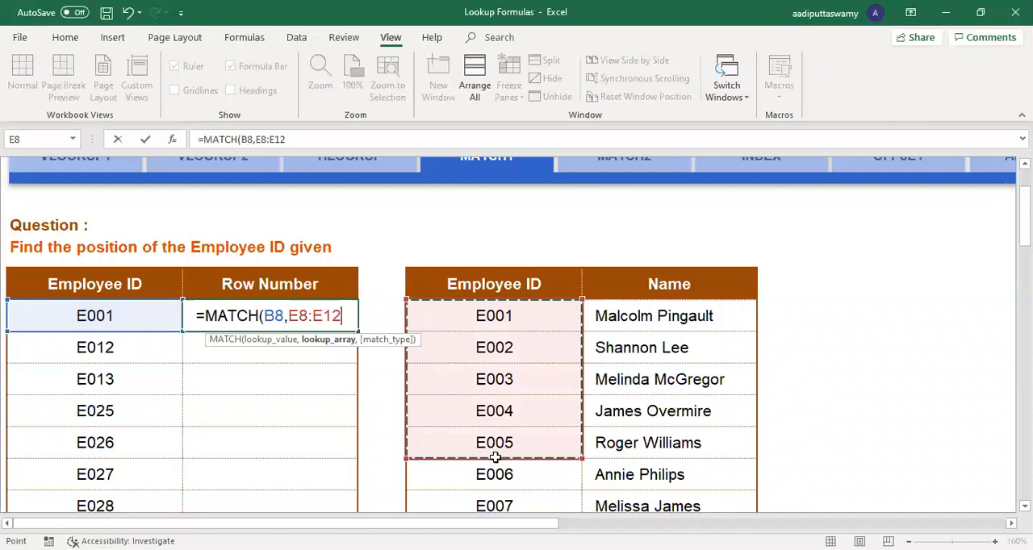
{"action": "key", "text": "ctrl+shift+Down"}
{"action": "scroll", "coordinate": [530, 307], "scroll_direction": "up", "scroll_amount": 10}
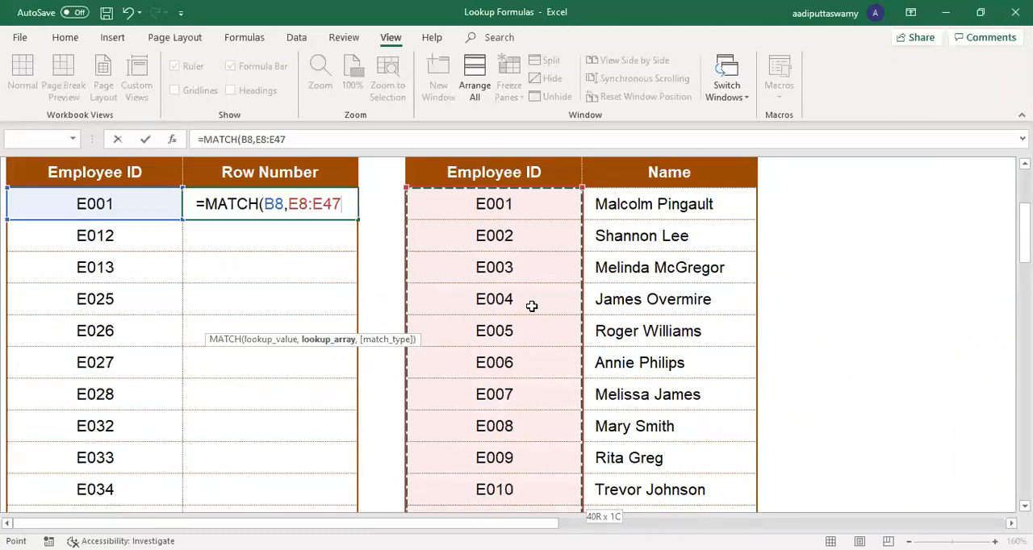
{"action": "scroll", "coordinate": [532, 306], "scroll_direction": "up", "scroll_amount": 1}
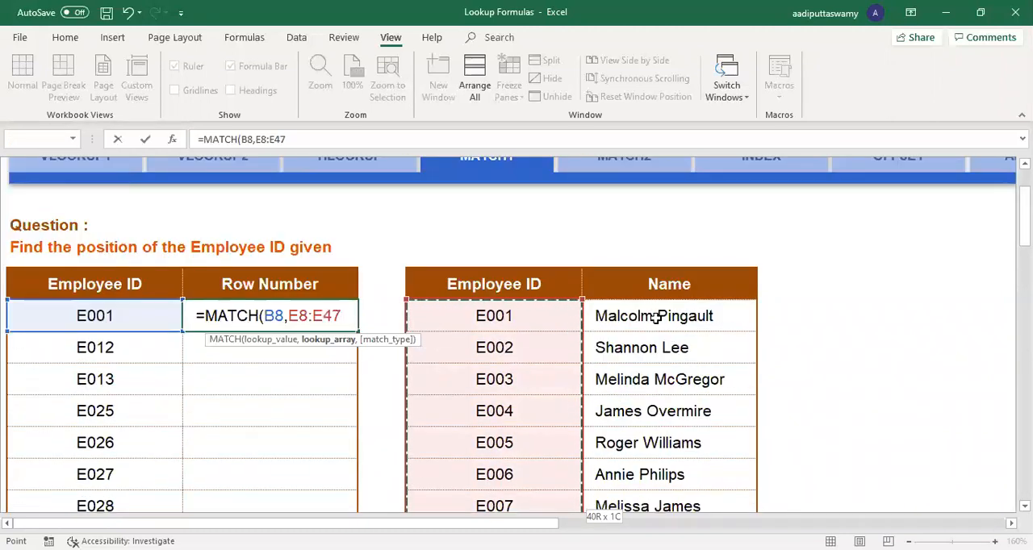
{"action": "key", "text": "F4"}
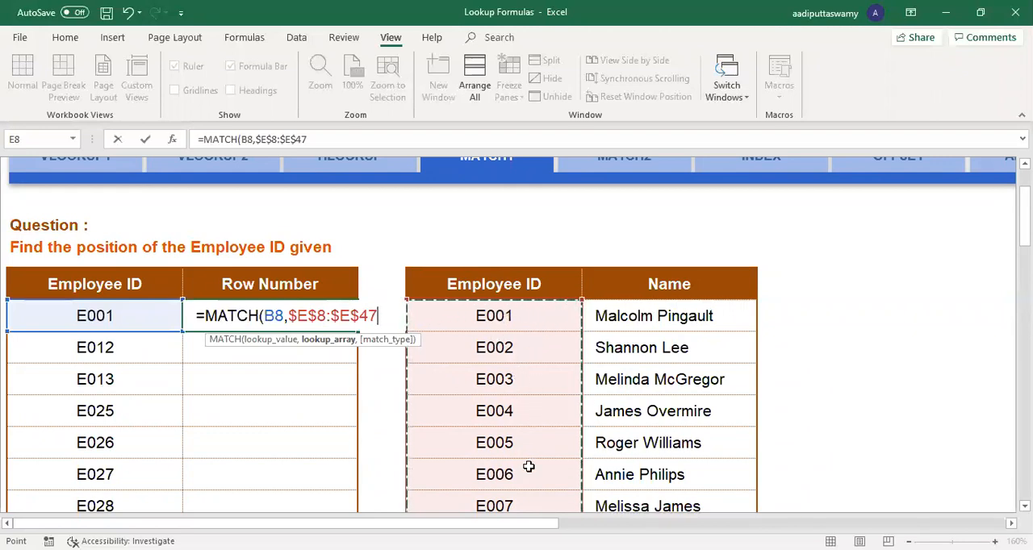
Step: Reselect the lookup array without its header as $E$8:$E$47 and complete the MATCH formula with exact match type 0
{"action": "left_click", "coordinate": [457, 295]}
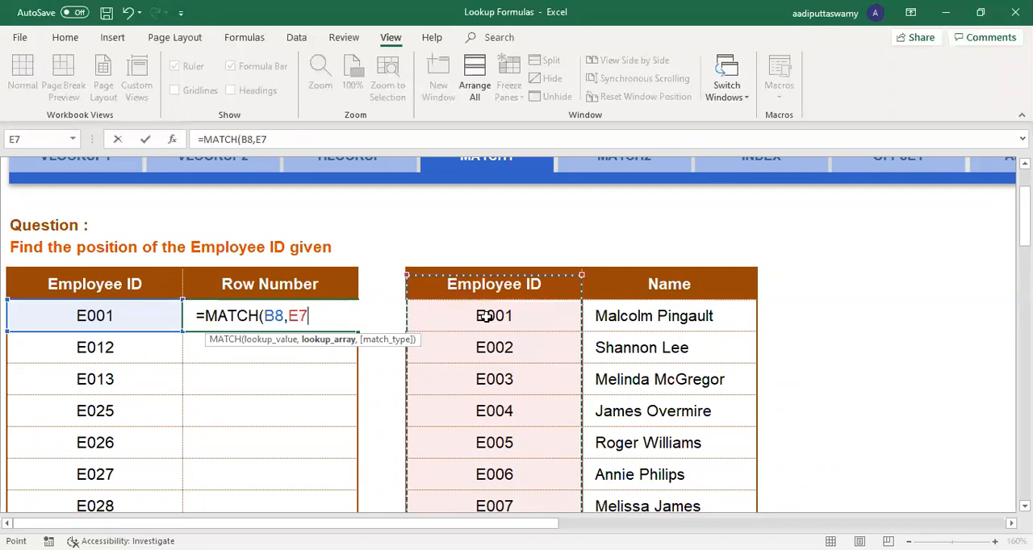
{"action": "left_click_drag", "start_coordinate": [487, 316], "coordinate": [490, 412]}
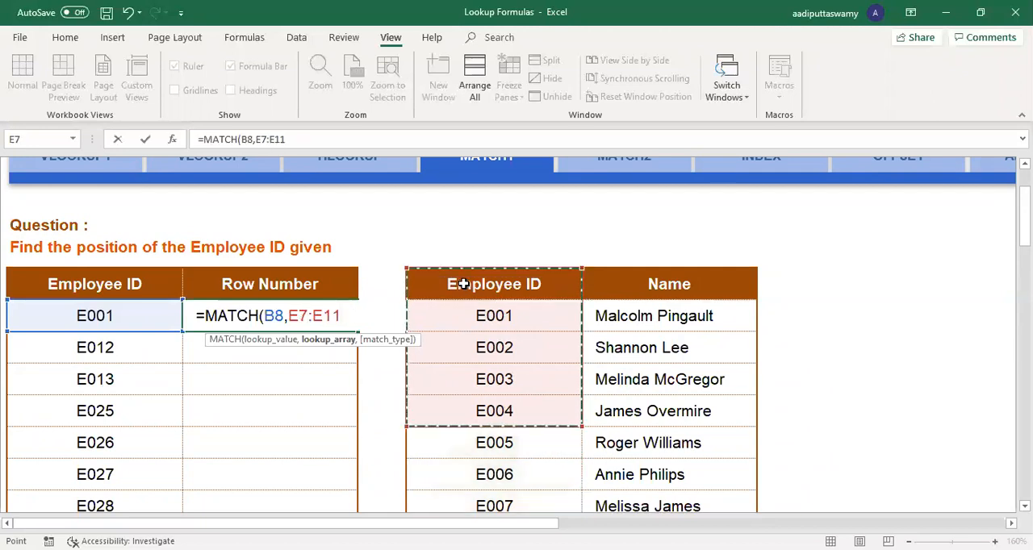
{"action": "left_click", "coordinate": [504, 317]}
{"action": "key", "text": "ctrl+shift+Down"}
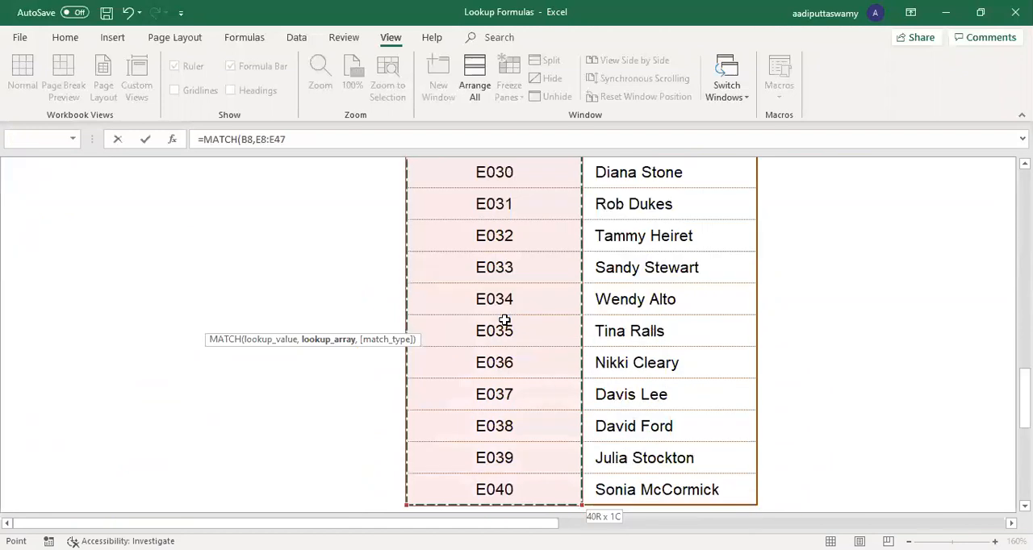
{"action": "key", "text": "F4"}
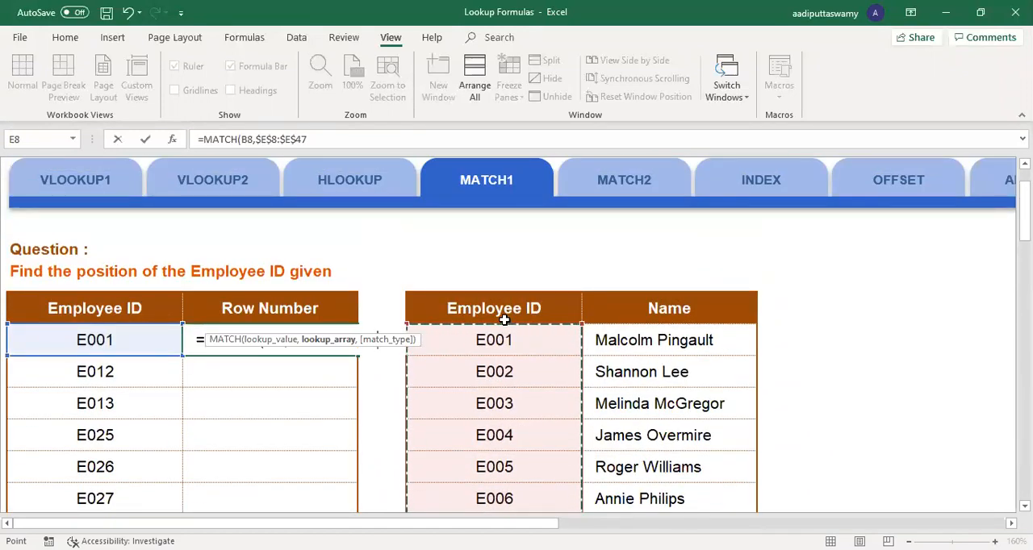
{"action": "type", "text": ",0"}
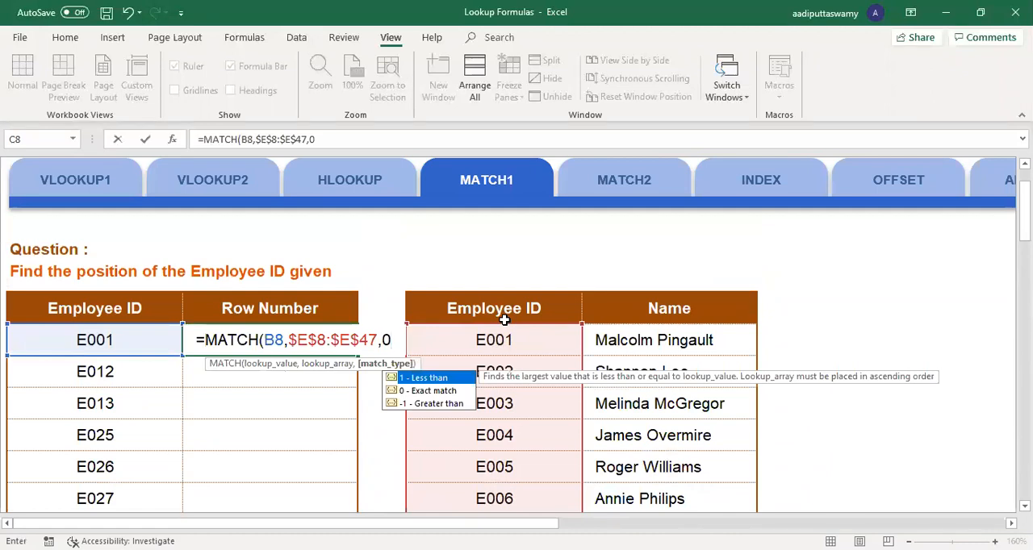
{"action": "key", "text": "Return"}
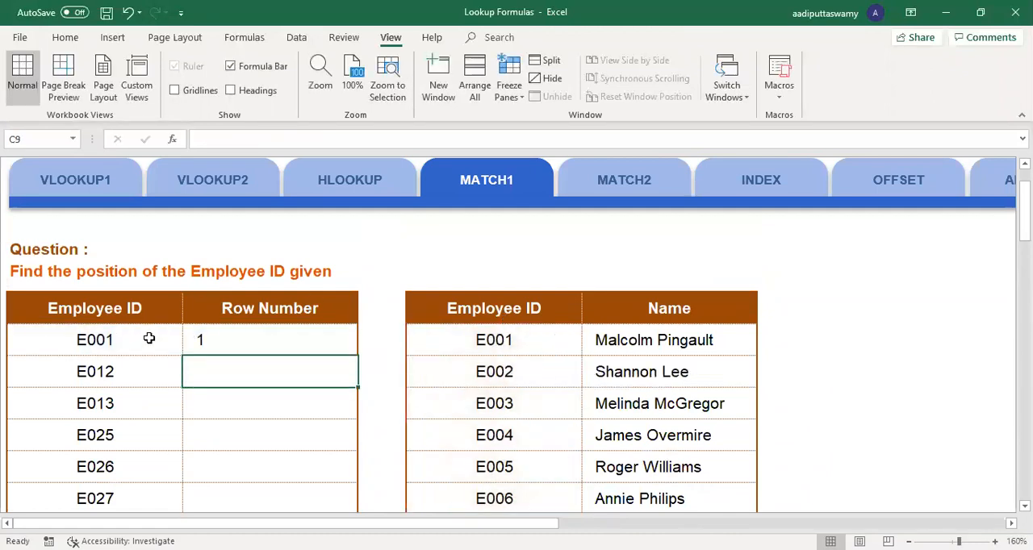
Step: Copy the MATCH formula from C8 down the Row Number column to C12
{"action": "left_click", "coordinate": [507, 332]}
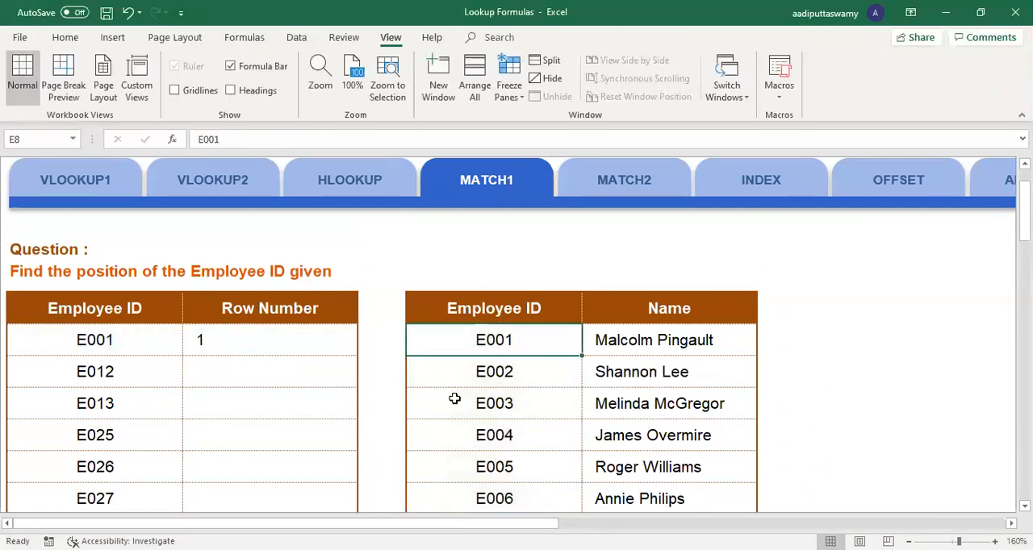
{"action": "left_click", "coordinate": [253, 339]}
{"action": "left_click_drag", "start_coordinate": [360, 357], "coordinate": [357, 478]}
Step: Change the third employee ID in the lookup list, cell E10, to E012
{"action": "left_click", "coordinate": [116, 377]}
{"action": "left_click_drag", "start_coordinate": [115, 377], "coordinate": [248, 378]}
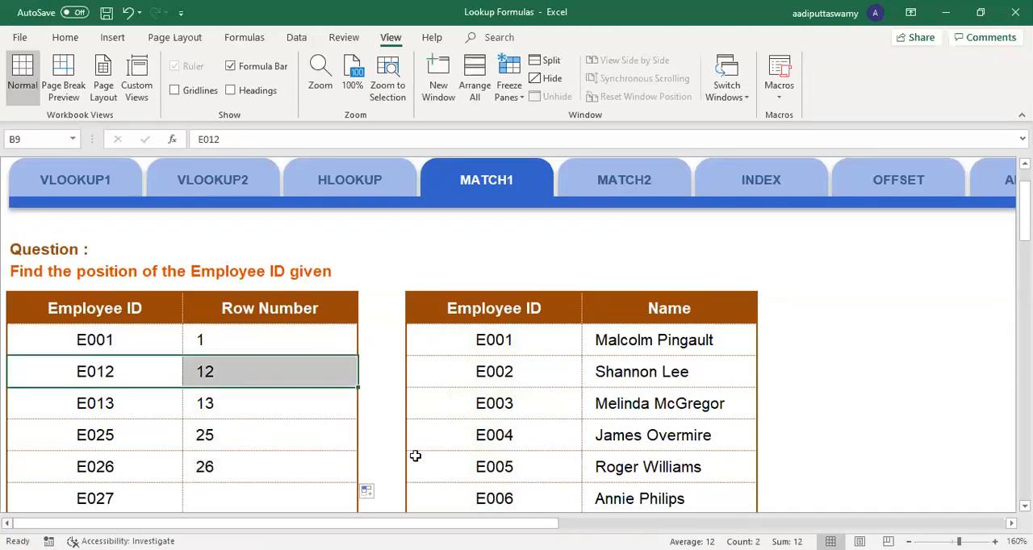
{"action": "left_click", "coordinate": [519, 352]}
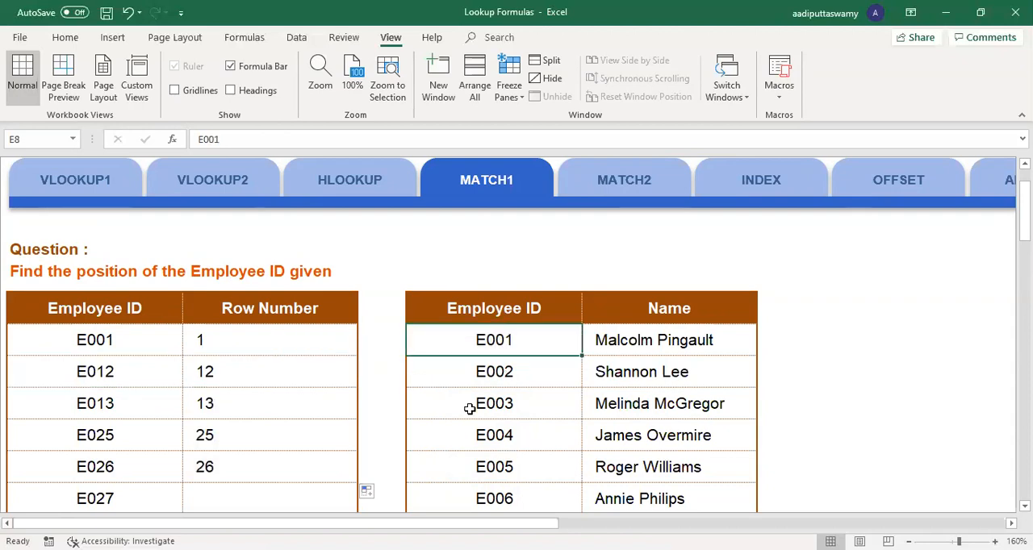
{"action": "left_click", "coordinate": [532, 400]}
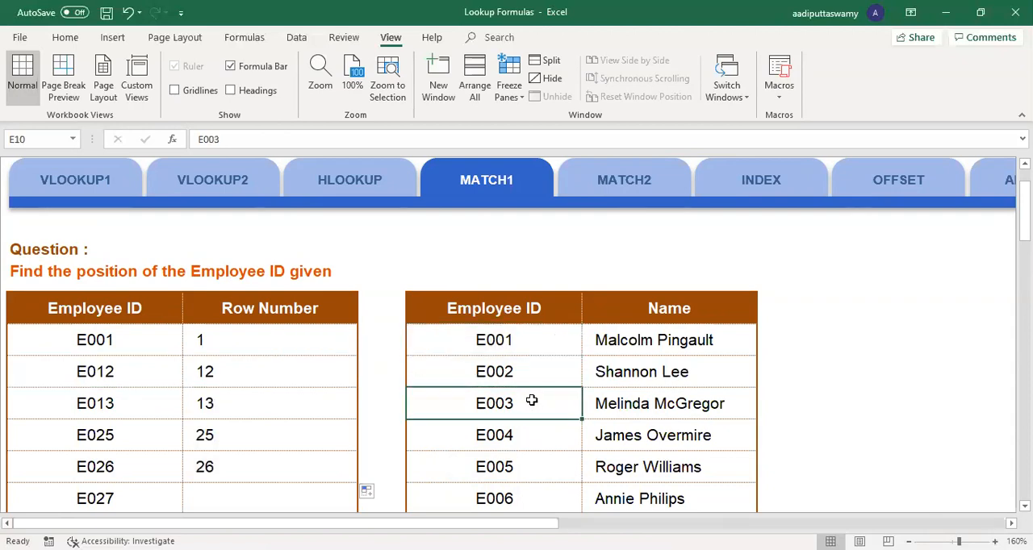
{"action": "double_click", "coordinate": [532, 401]}
{"action": "left_click_drag", "start_coordinate": [494, 404], "coordinate": [604, 405]}
{"action": "type", "text": "12"}
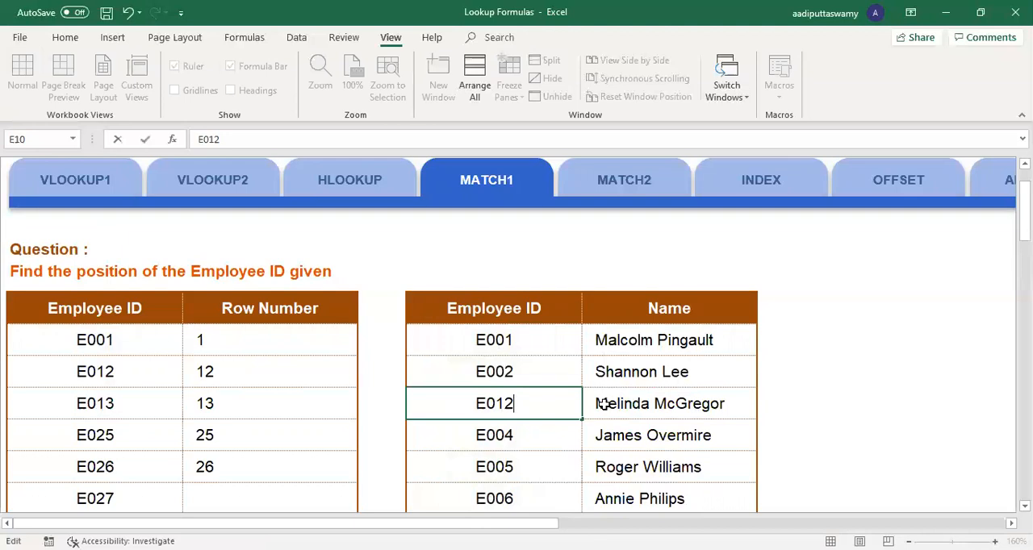
{"action": "key", "text": "Return"}
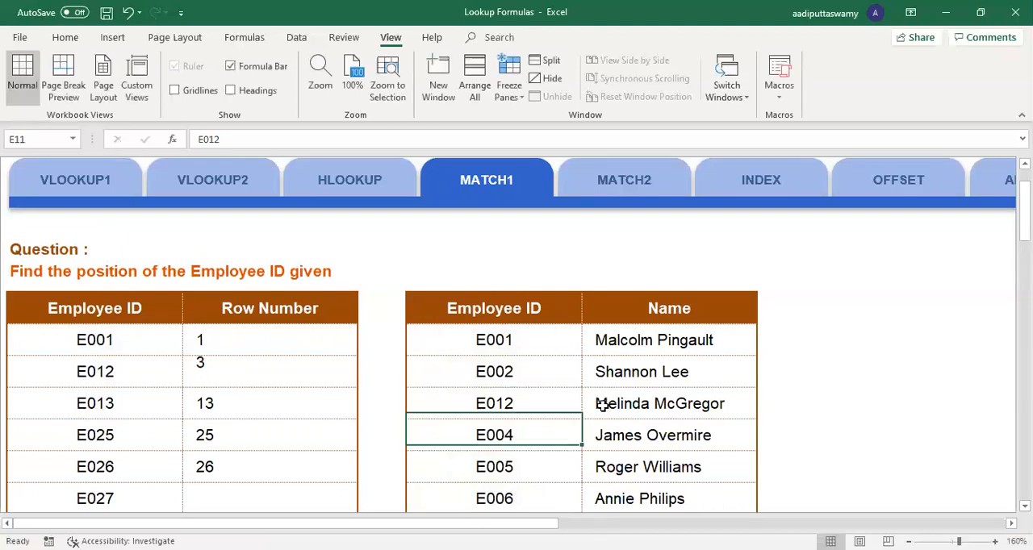
Step: Compare the Row Number for E012 with that ID's place in the lookup list and check the filled results
{"action": "left_click_drag", "start_coordinate": [134, 373], "coordinate": [224, 377]}
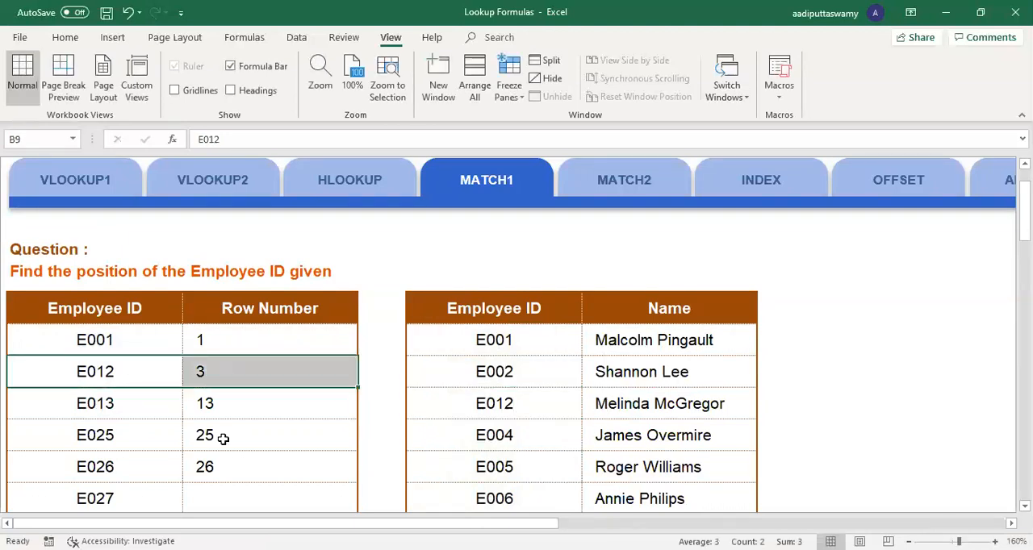
{"action": "left_click_drag", "start_coordinate": [517, 340], "coordinate": [517, 411]}
{"action": "left_click", "coordinate": [507, 362]}
{"action": "left_click", "coordinate": [512, 399]}
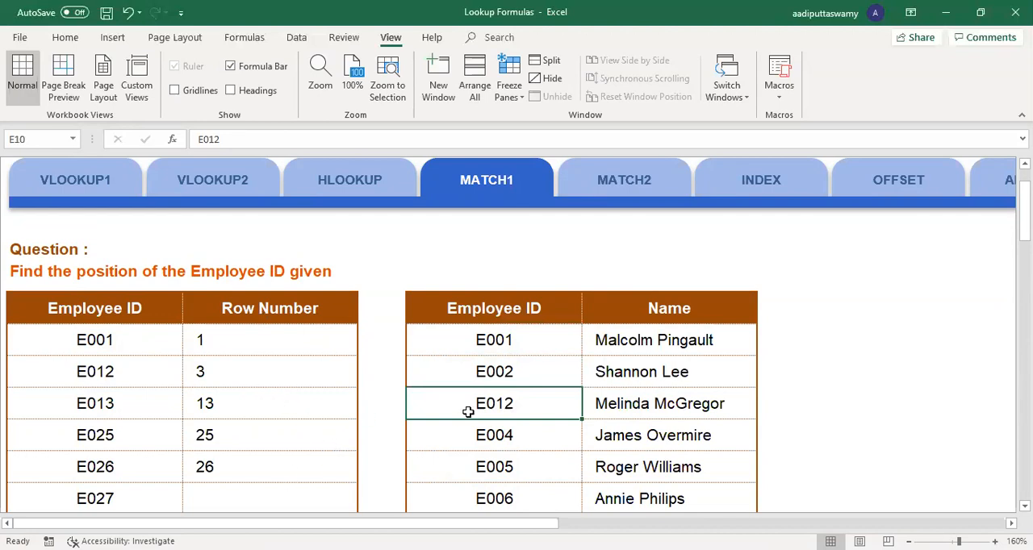
{"action": "left_click_drag", "start_coordinate": [242, 332], "coordinate": [260, 459]}
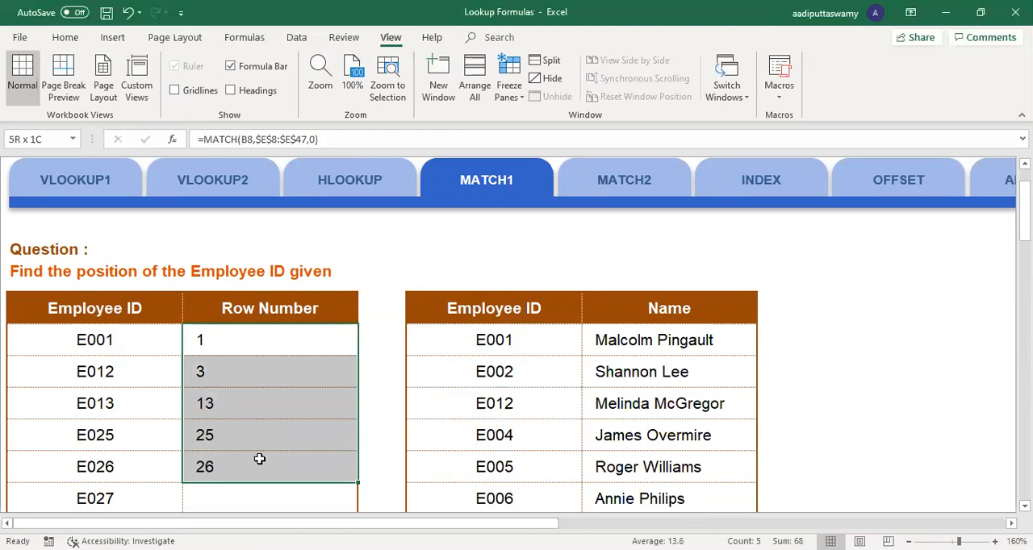
Step: Open the MATCH2 sheet and unfreeze its panes
{"action": "scroll", "coordinate": [714, 393], "scroll_direction": "up", "scroll_amount": 1}
{"action": "left_click", "coordinate": [633, 287]}
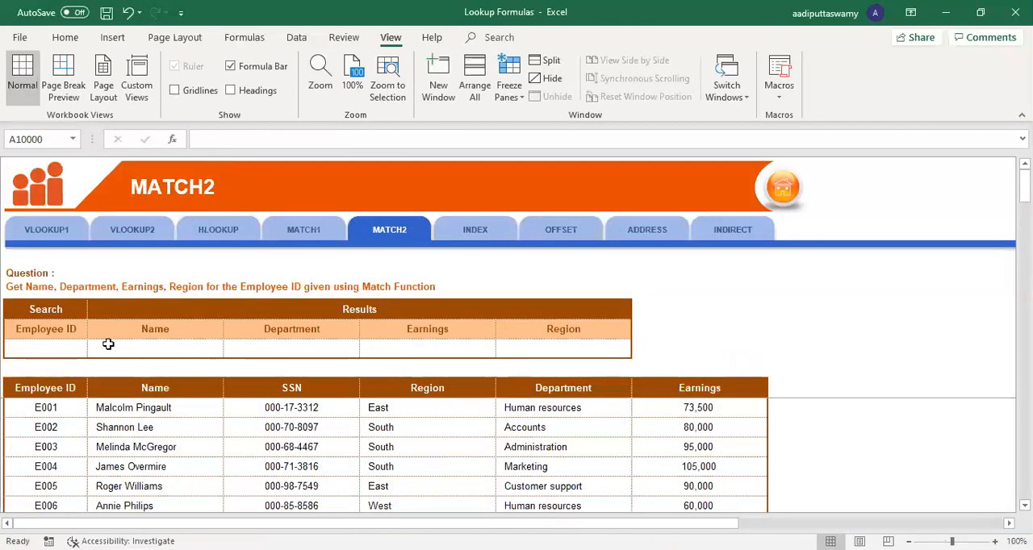
{"action": "scroll", "coordinate": [291, 392], "scroll_direction": "up", "scroll_amount": 3, "text": "ctrl"}
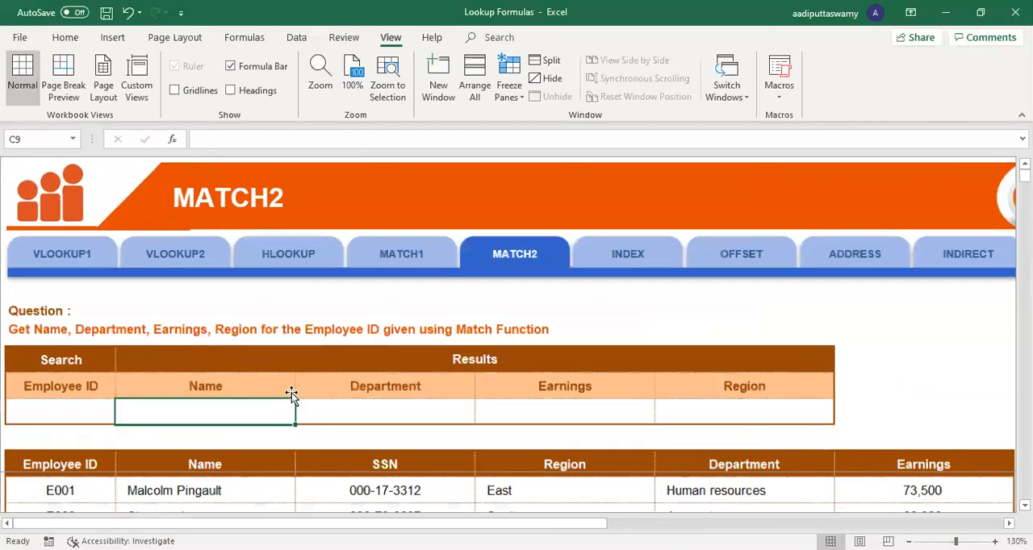
{"action": "scroll", "coordinate": [291, 395], "scroll_direction": "down", "scroll_amount": 2}
{"action": "key", "text": "alt"}
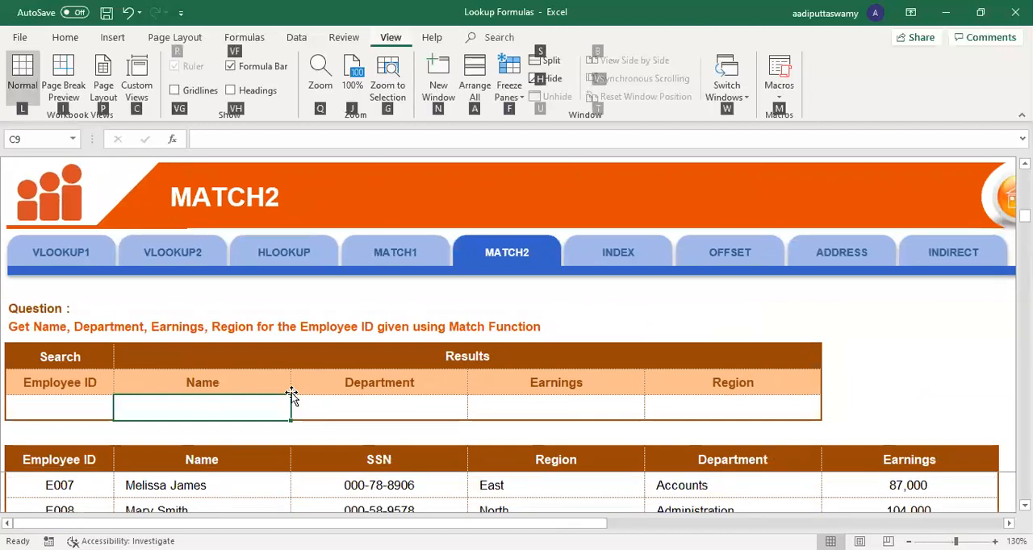
{"action": "scroll", "coordinate": [291, 395], "scroll_direction": "down", "scroll_amount": 3}
{"action": "scroll", "coordinate": [347, 410], "scroll_direction": "up", "scroll_amount": 1, "text": "ctrl"}
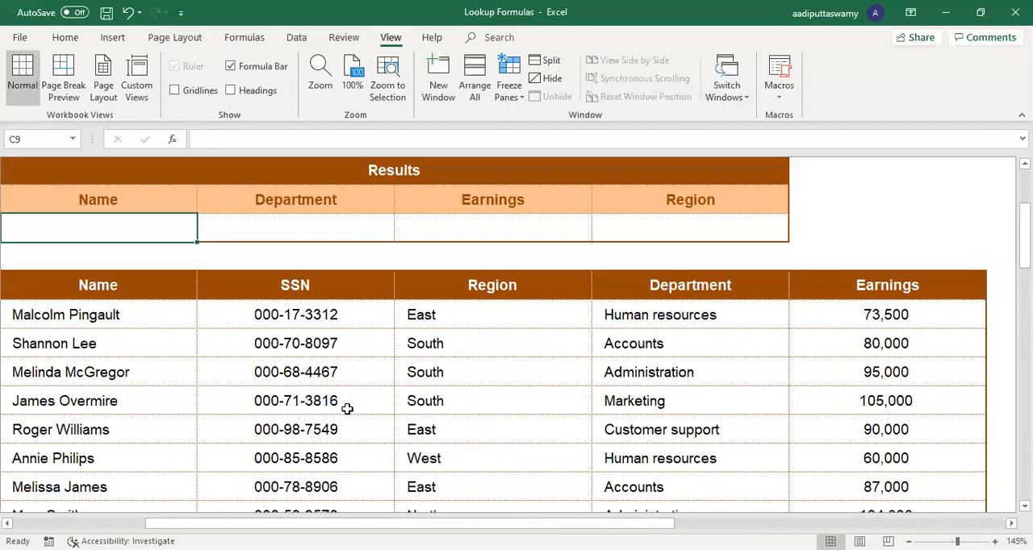
{"action": "scroll", "coordinate": [544, 371], "scroll_direction": "left", "scroll_amount": 1}
{"action": "scroll", "coordinate": [565, 323], "scroll_direction": "up", "scroll_amount": 3}
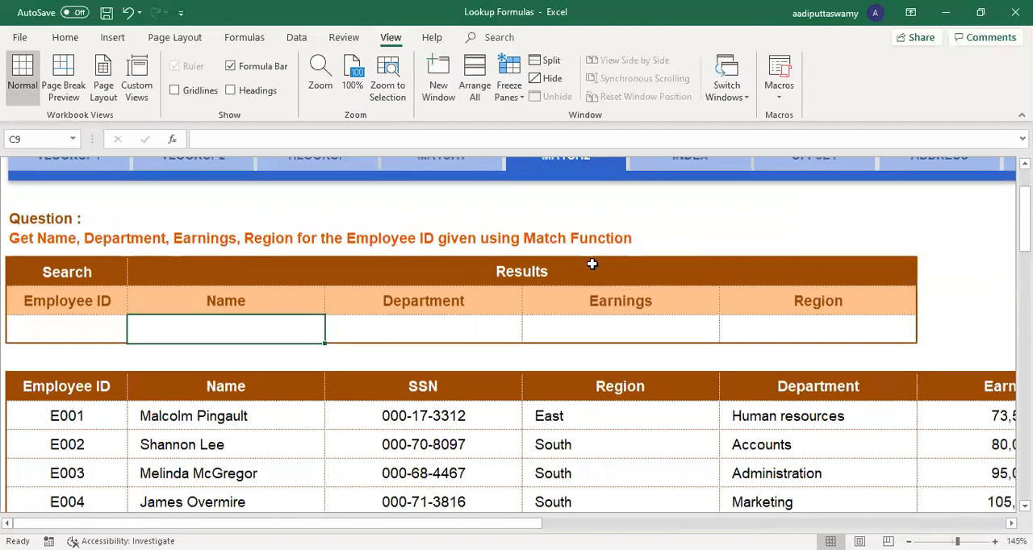
Step: Return to the MATCH1 sheet and review the Row Number results from C8 to C12 against the employee list
{"action": "left_click", "coordinate": [480, 261]}
{"action": "scroll", "coordinate": [515, 440], "scroll_direction": "down", "scroll_amount": 1}
{"action": "scroll", "coordinate": [515, 439], "scroll_direction": "down", "scroll_amount": 1}
{"action": "left_click_drag", "start_coordinate": [501, 323], "coordinate": [501, 469]}
{"action": "left_click_drag", "start_coordinate": [249, 323], "coordinate": [250, 347]}
{"action": "left_click_drag", "start_coordinate": [252, 418], "coordinate": [253, 438]}
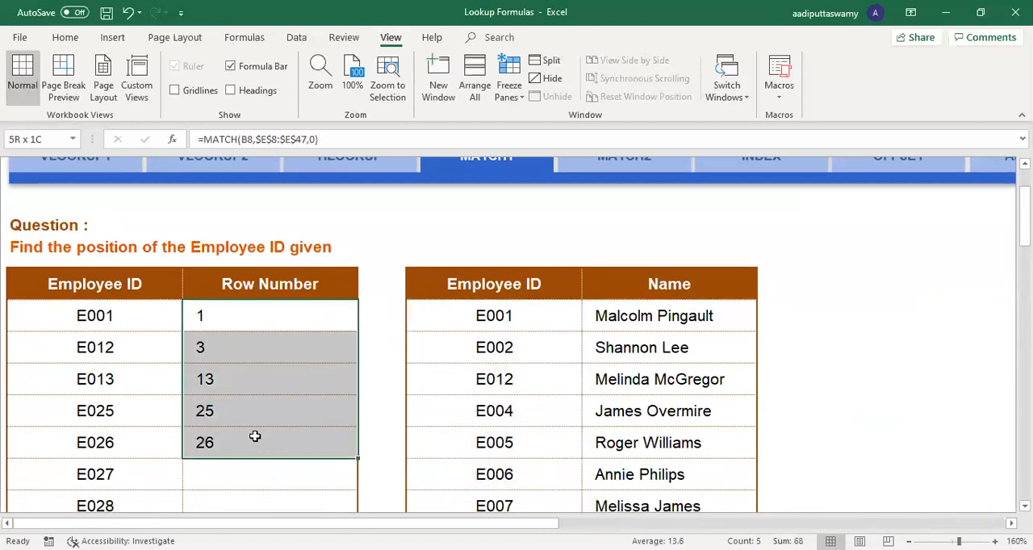
Step: Go back to the MATCH2 sheet and examine the search table and the employee data below it
{"action": "scroll", "coordinate": [537, 417], "scroll_direction": "up", "scroll_amount": 3}
{"action": "left_click", "coordinate": [623, 291]}
{"action": "scroll", "coordinate": [397, 433], "scroll_direction": "down", "scroll_amount": 3}
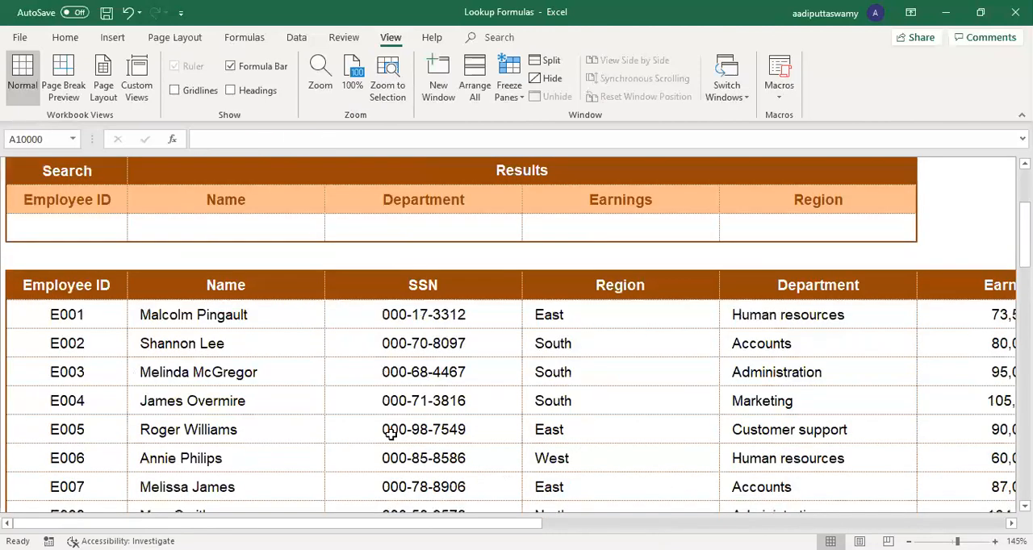
{"action": "left_click", "coordinate": [103, 228]}
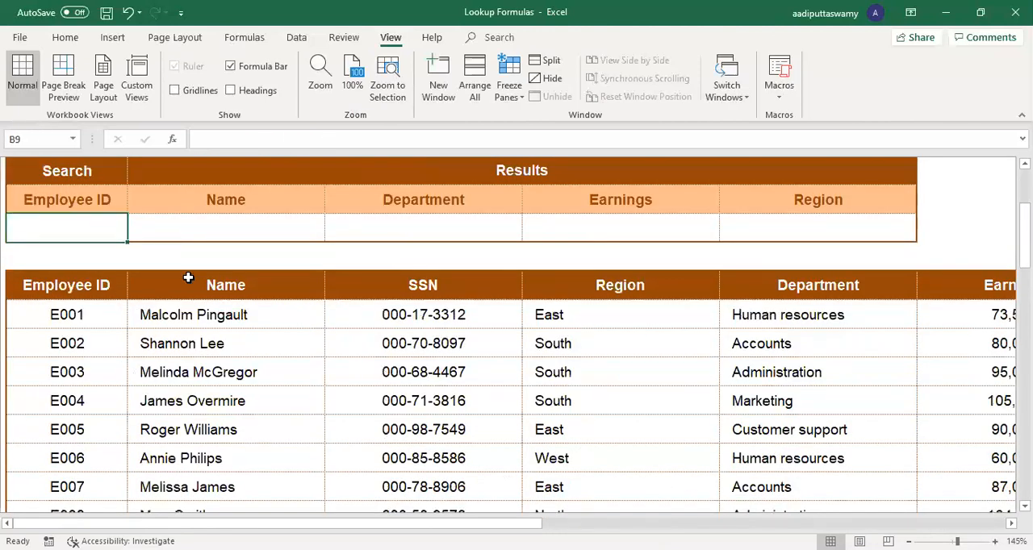
{"action": "type", "text": "E"}
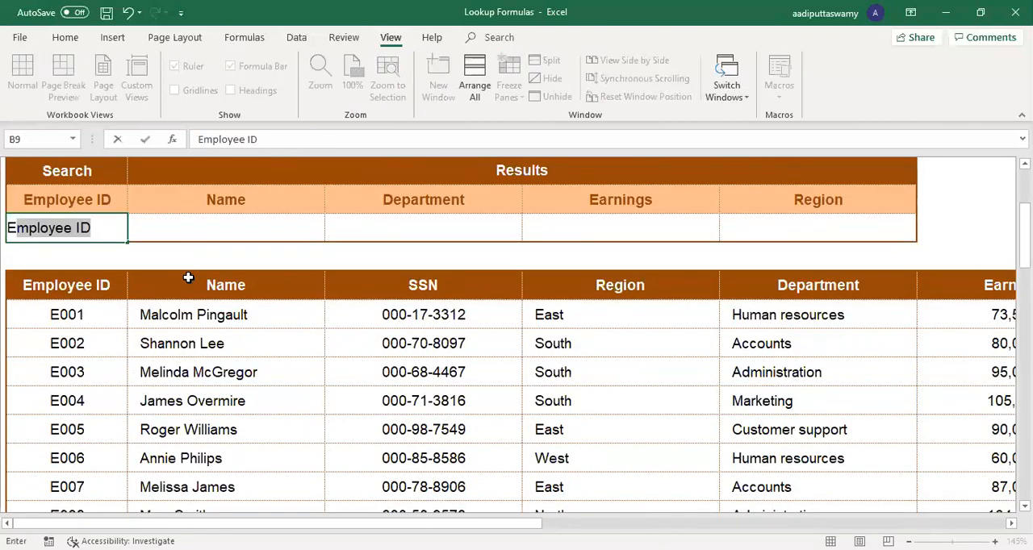
{"action": "type", "text": "005"}
{"action": "key", "text": "Return"}
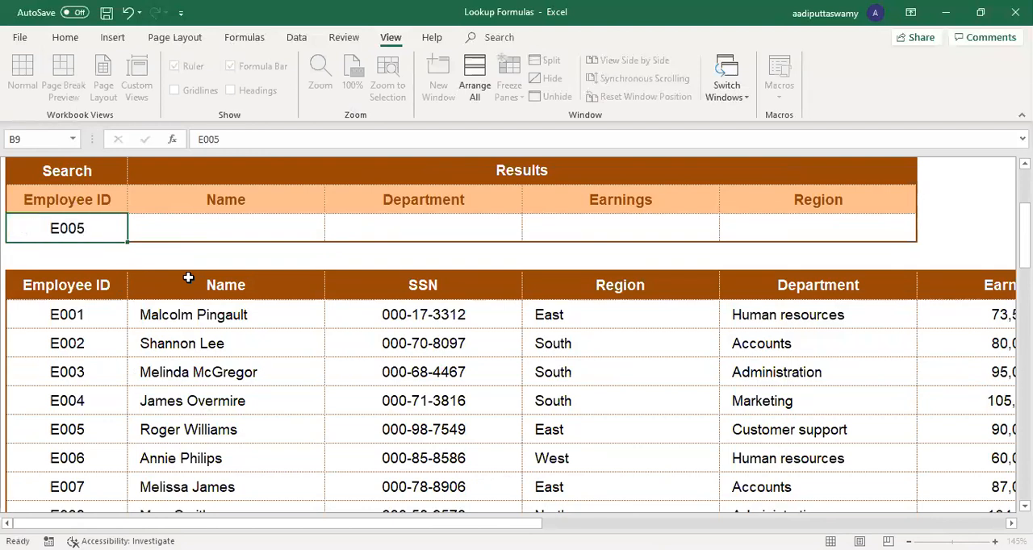
{"action": "key", "text": "Up"}
{"action": "key", "text": "Delete"}
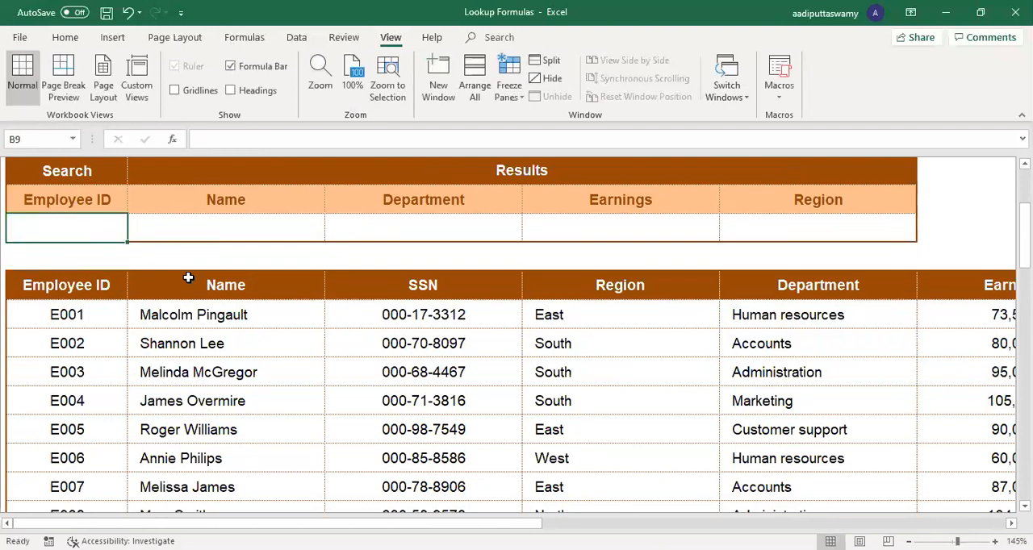
Step: Enter =MATCH(B8,$B$11:$G$11,0) in B9 to find the Employee ID heading's position in the data table's header row
{"action": "left_click_drag", "start_coordinate": [81, 204], "coordinate": [861, 208]}
{"action": "left_click", "coordinate": [112, 223]}
{"action": "type", "text": "="}
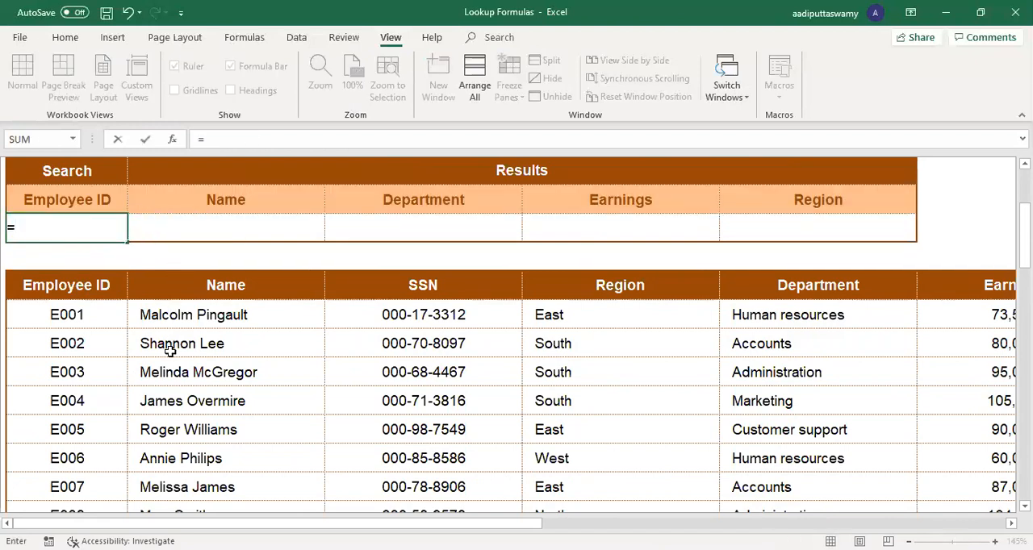
{"action": "type", "text": "MATCH("}
{"action": "left_click", "coordinate": [102, 203]}
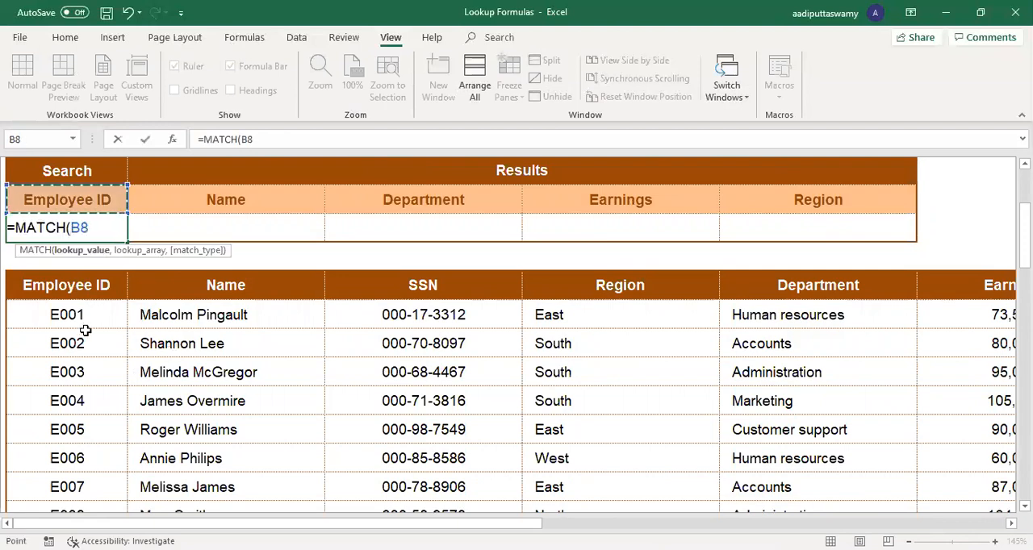
{"action": "type", "text": ","}
{"action": "left_click", "coordinate": [76, 286]}
{"action": "type", "text": ":"}
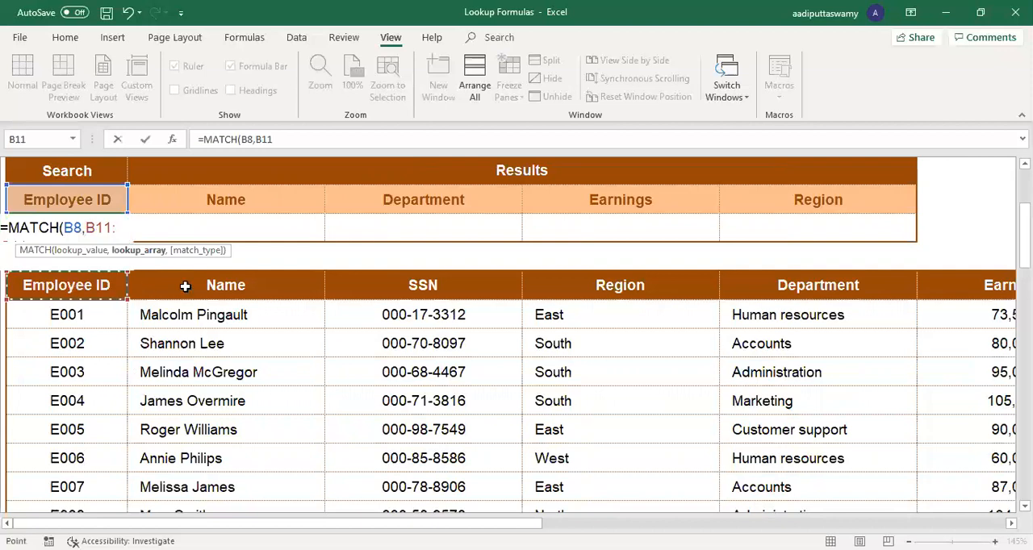
{"action": "key", "text": "ctrl+shift+Right"}
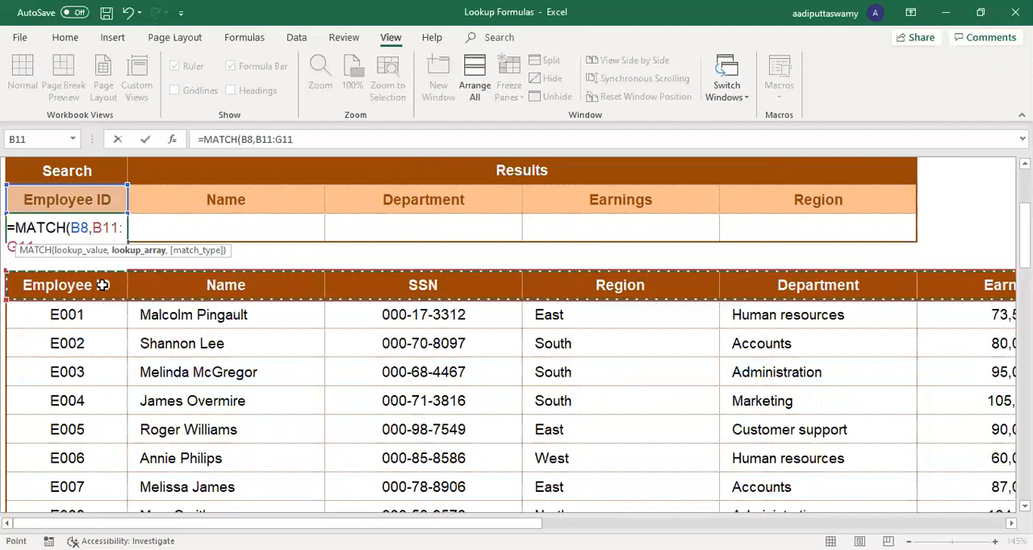
{"action": "left_click", "coordinate": [82, 283]}
{"action": "key", "text": "ctrl+shift+Down"}
{"action": "left_click_drag", "start_coordinate": [254, 353], "coordinate": [181, 297]}
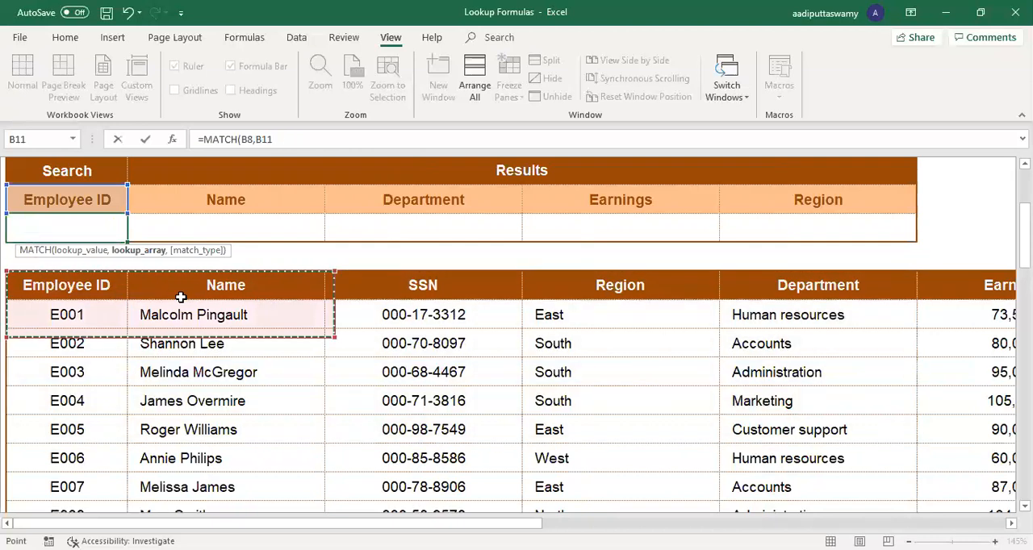
{"action": "key", "text": "ctrl+shift+Right"}
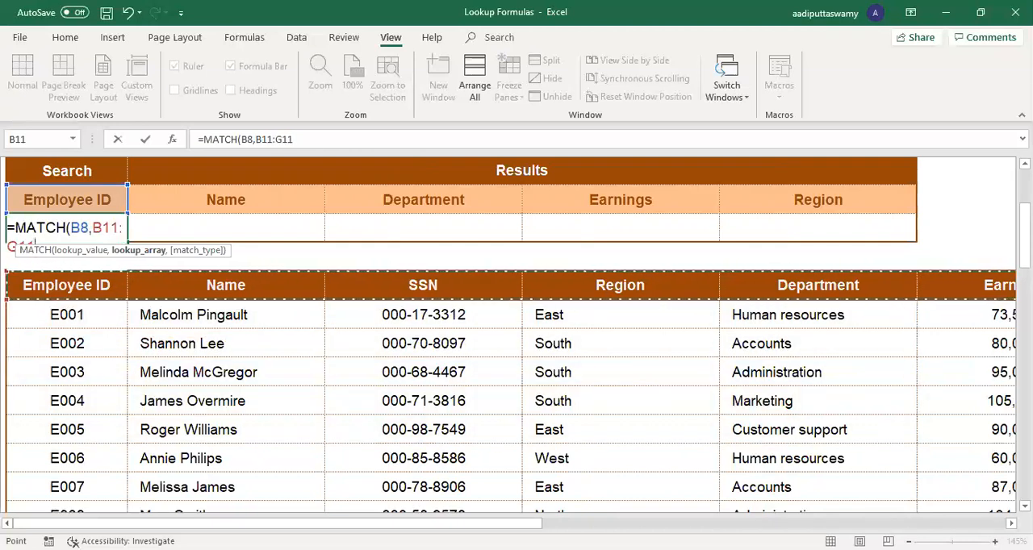
{"action": "key", "text": "F4"}
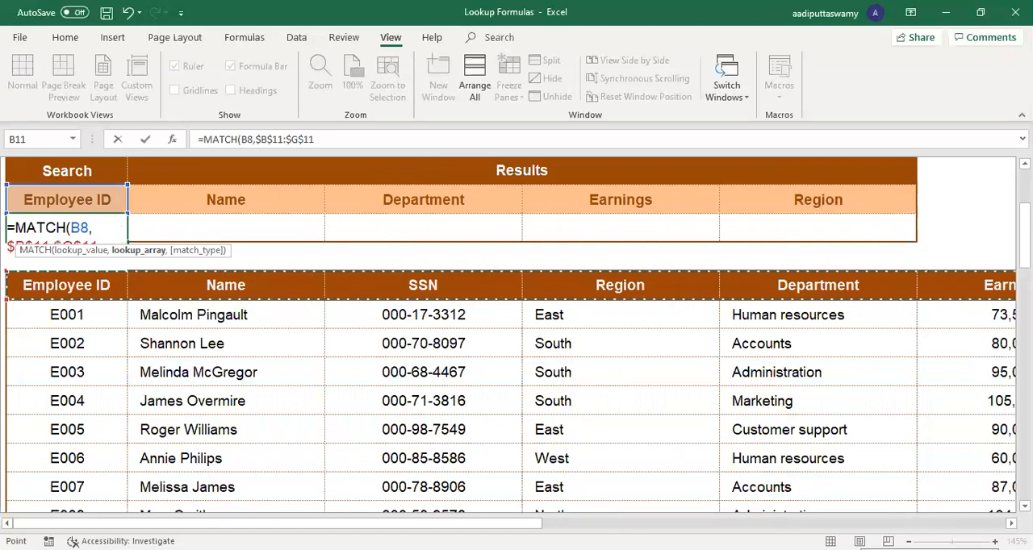
{"action": "type", "text": ",0"}
{"action": "key", "text": "Return"}
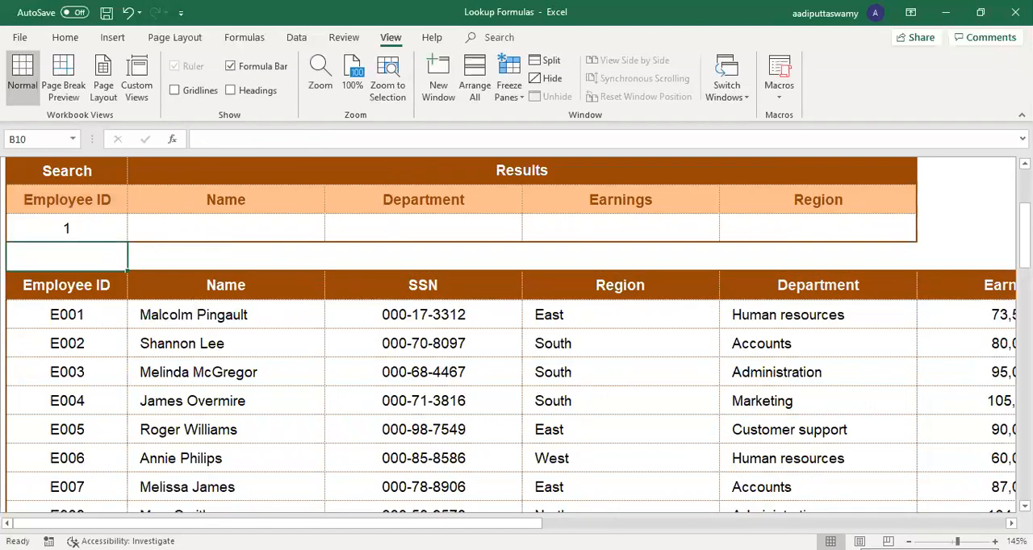
Step: Fill the MATCH formula from B9 across to F9 and compare the returned positions with the data table's headings
{"action": "left_click", "coordinate": [77, 279]}
{"action": "left_click", "coordinate": [100, 216]}
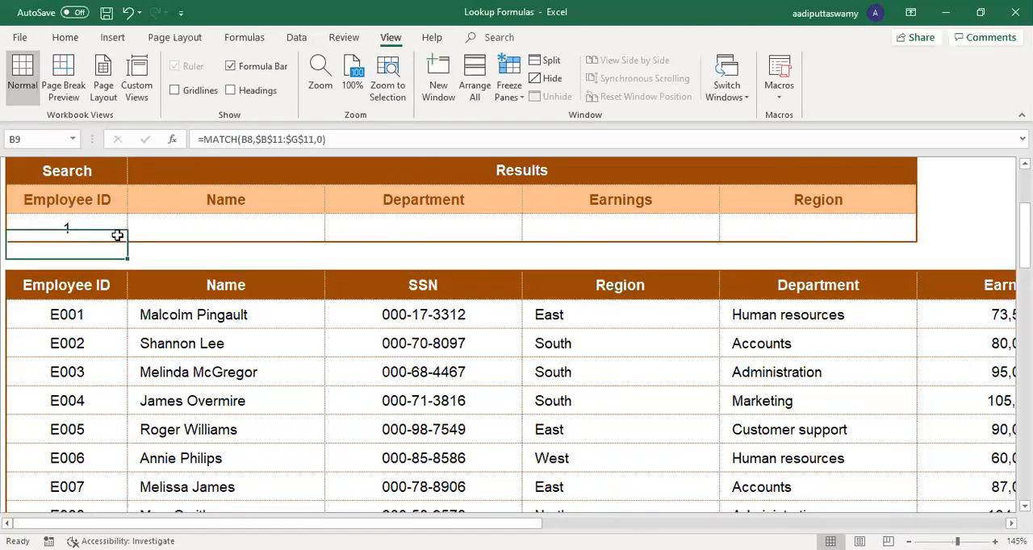
{"action": "left_click_drag", "start_coordinate": [129, 241], "coordinate": [881, 249]}
{"action": "left_click", "coordinate": [202, 226]}
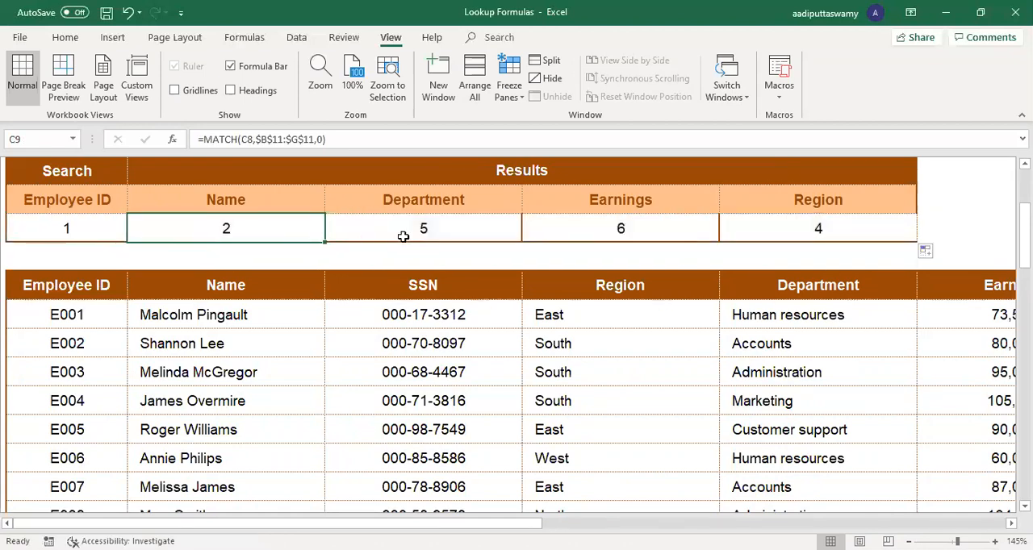
{"action": "left_click", "coordinate": [844, 291]}
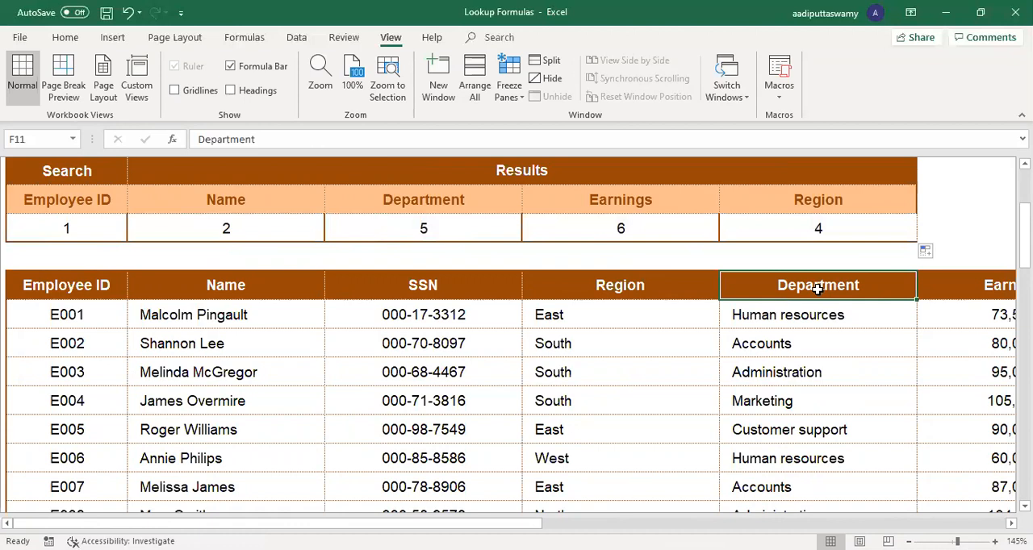
{"action": "left_click", "coordinate": [686, 229]}
{"action": "left_click", "coordinate": [991, 281]}
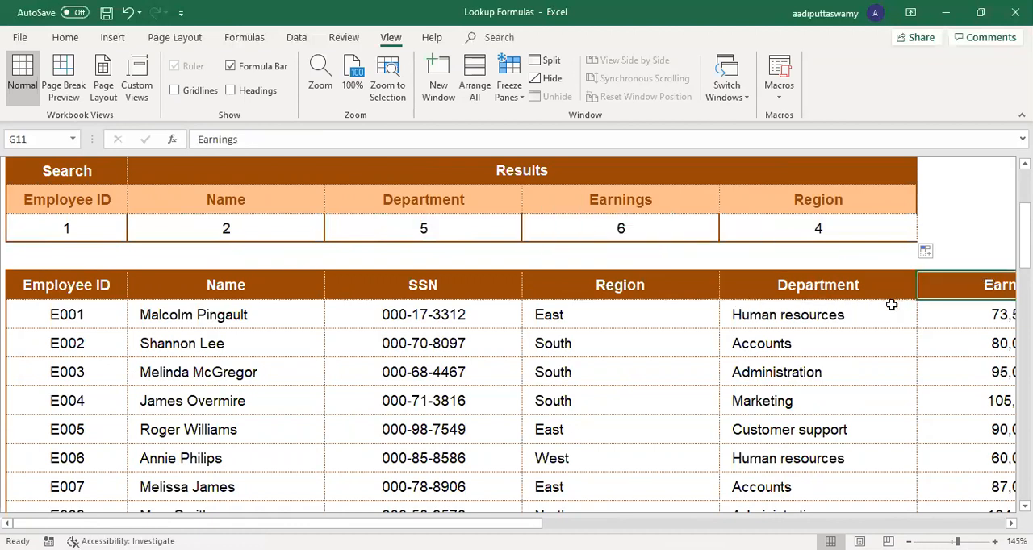
{"action": "left_click", "coordinate": [632, 287]}
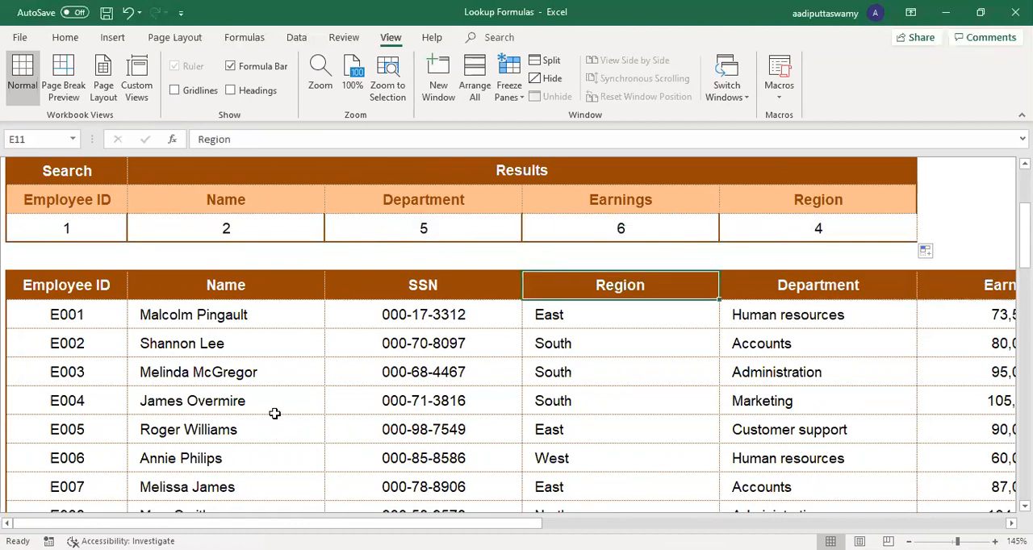
Step: Swap two data table headings, setting D11 to Name and C11 to SSN, and check the MATCH result in C9
{"action": "left_click", "coordinate": [421, 290]}
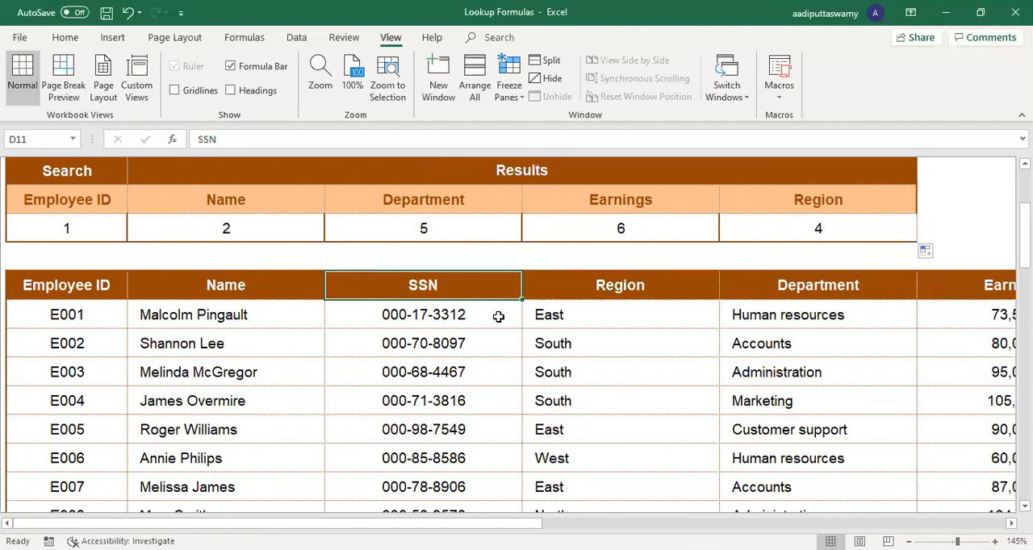
{"action": "type", "text": "Name"}
{"action": "key", "text": "Return"}
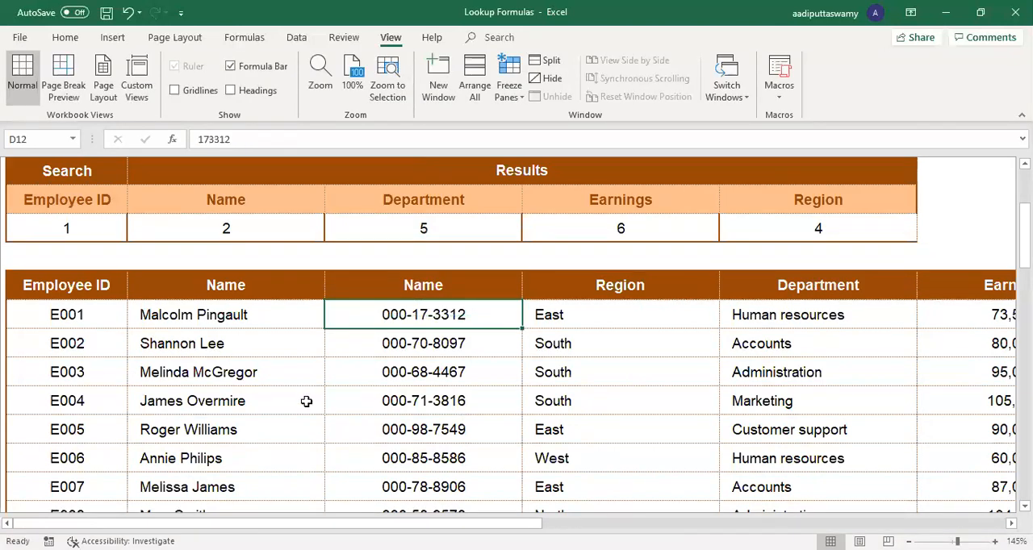
{"action": "left_click", "coordinate": [222, 286]}
{"action": "type", "text": "SSN"}
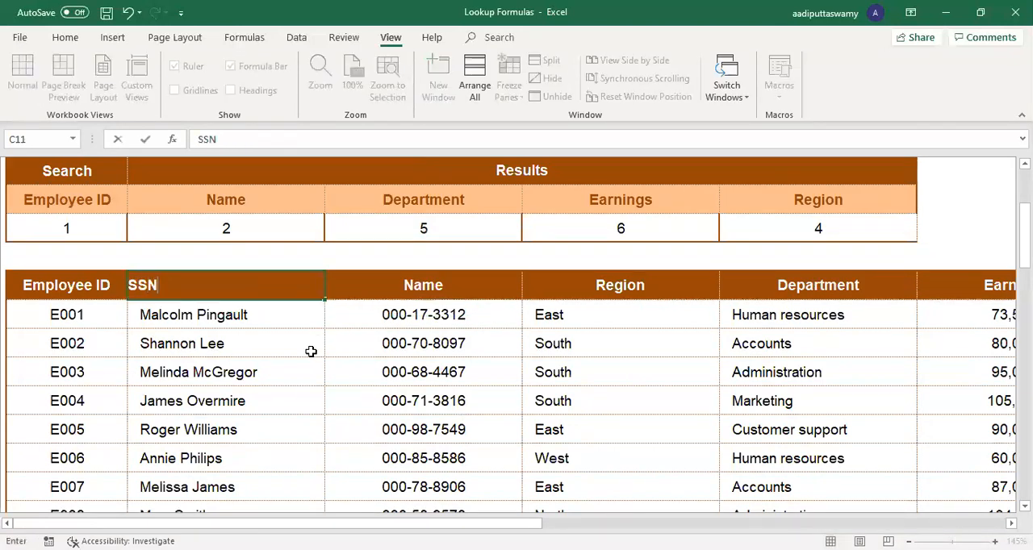
{"action": "key", "text": "Return"}
{"action": "left_click", "coordinate": [321, 228]}
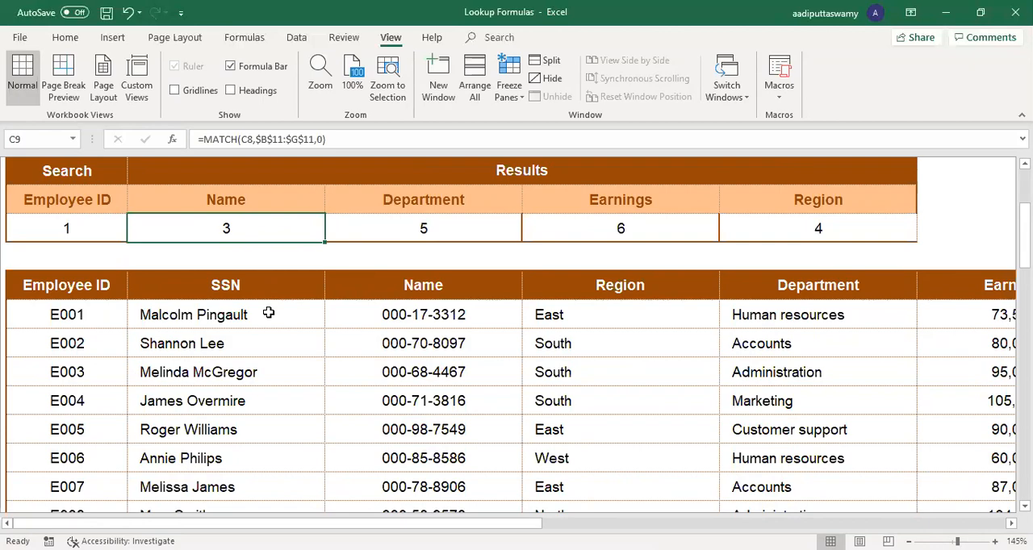
Step: Open the VLOOKUP1 sheet and examine the column index argument of the VLOOKUP formula in C9
{"action": "scroll", "coordinate": [242, 302], "scroll_direction": "up", "scroll_amount": 3}
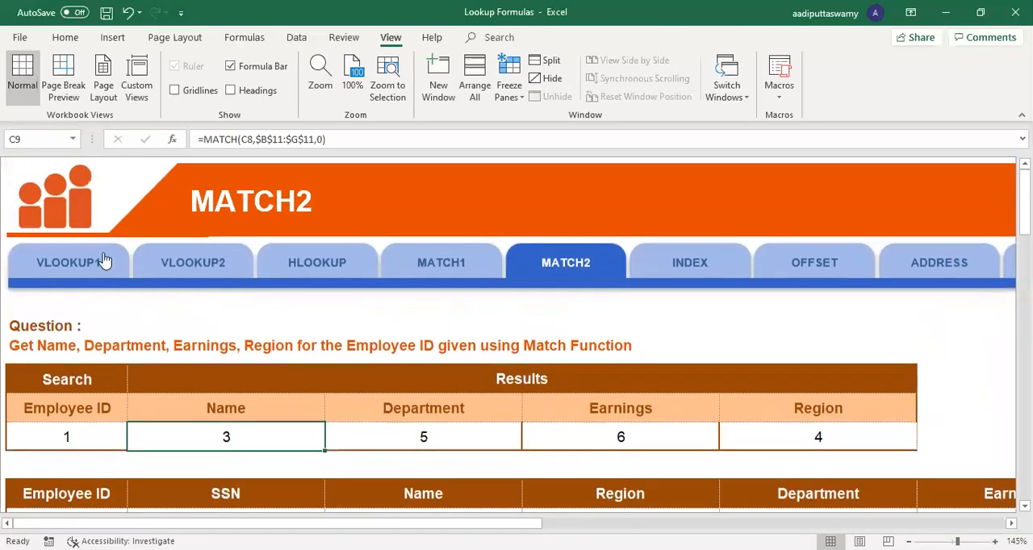
{"action": "left_click", "coordinate": [103, 261]}
{"action": "left_click", "coordinate": [81, 384]}
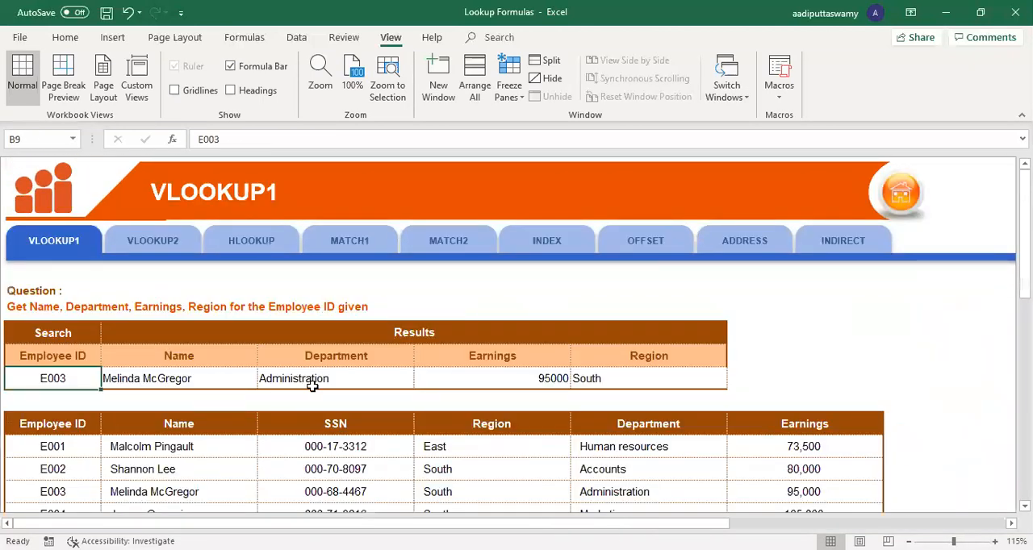
{"action": "scroll", "coordinate": [312, 387], "scroll_direction": "up", "scroll_amount": 3, "text": "ctrl"}
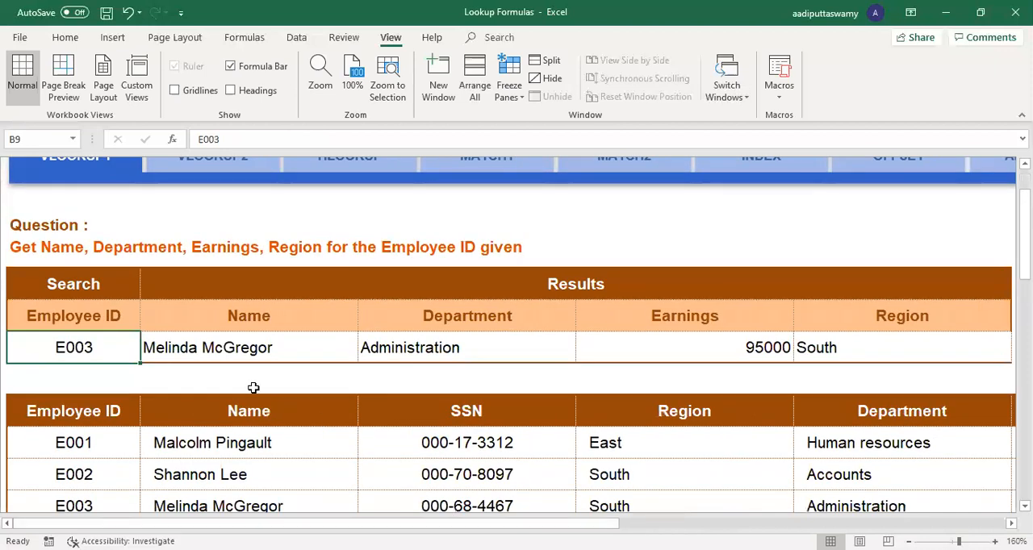
{"action": "scroll", "coordinate": [254, 388], "scroll_direction": "down", "scroll_amount": 1}
{"action": "scroll", "coordinate": [253, 389], "scroll_direction": "up", "scroll_amount": 1}
{"action": "left_click", "coordinate": [240, 347]}
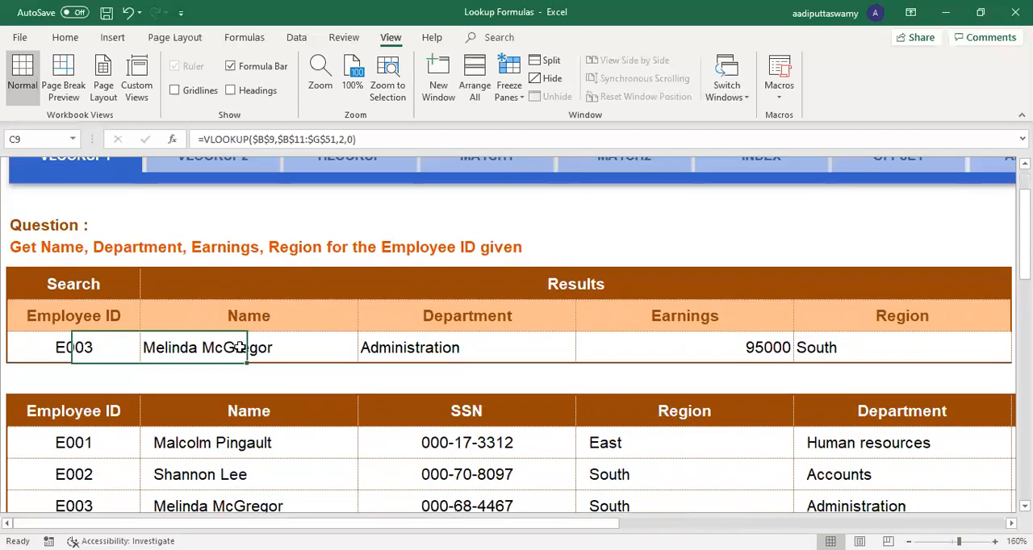
{"action": "double_click", "coordinate": [240, 347]}
{"action": "left_click", "coordinate": [387, 346]}
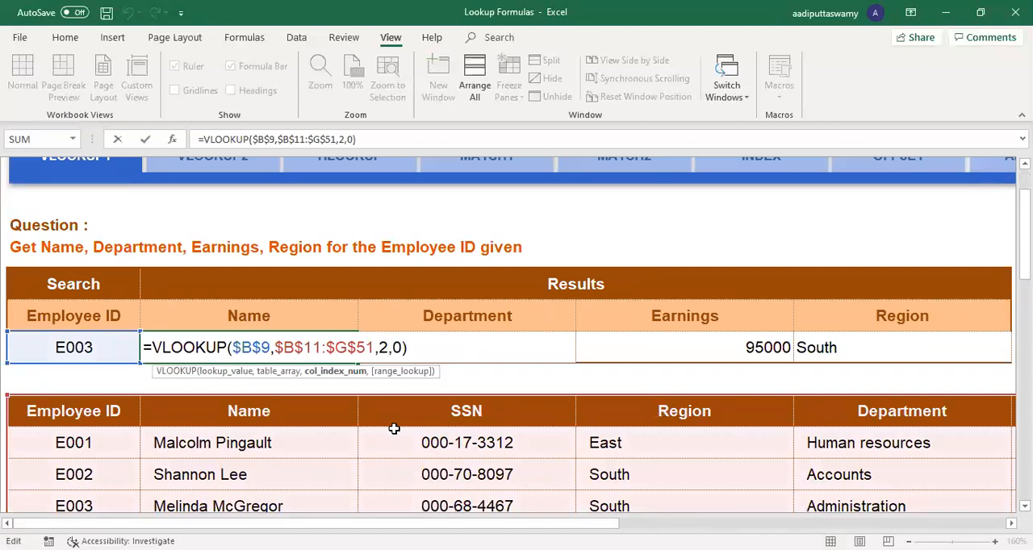
{"action": "key", "text": "Escape"}
Step: Swap two result headings on VLOOKUP1, setting C8 to Region and F8 to Name
{"action": "left_click", "coordinate": [320, 327]}
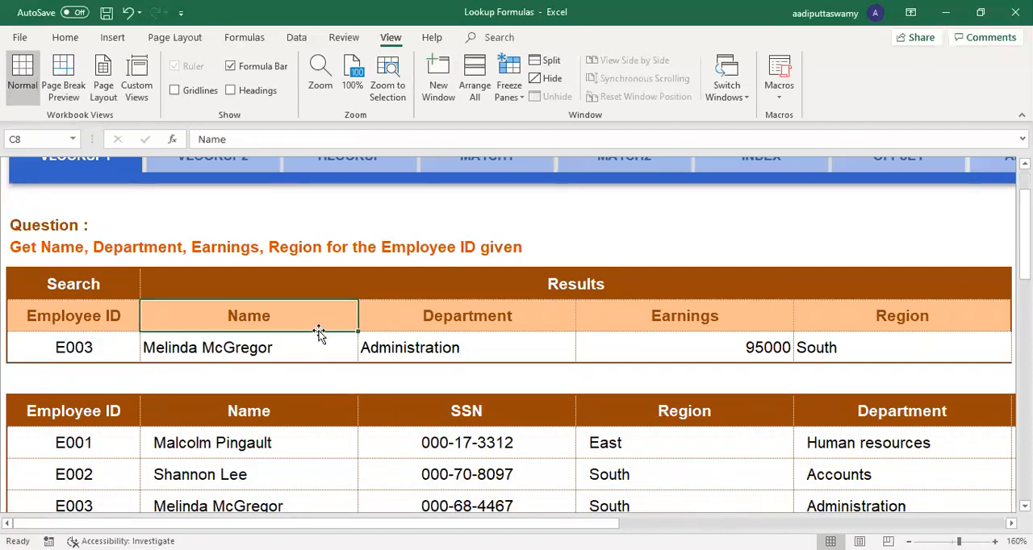
{"action": "type", "text": "Region"}
{"action": "key", "text": "Return"}
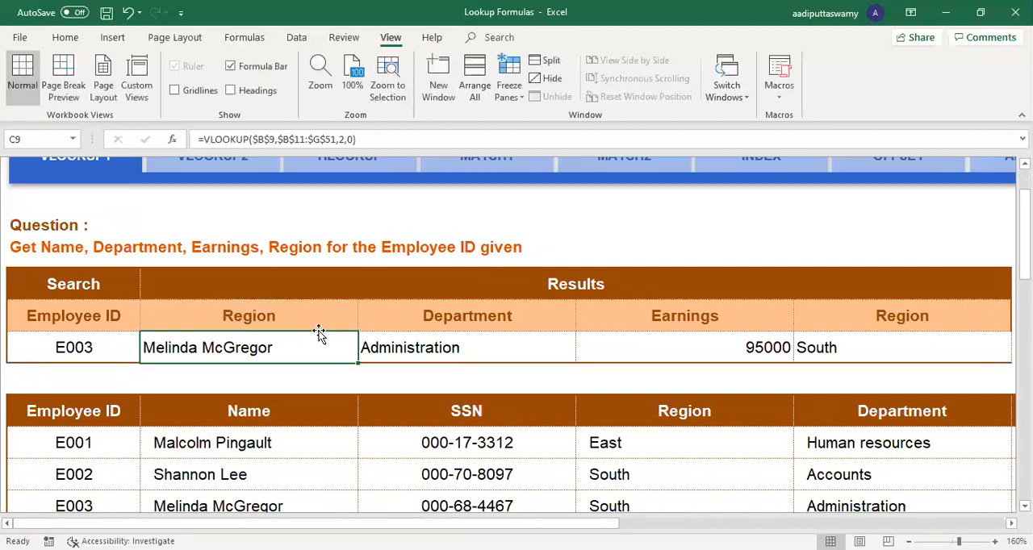
{"action": "left_click", "coordinate": [859, 318]}
{"action": "type", "text": "Name"}
{"action": "key", "text": "Return"}
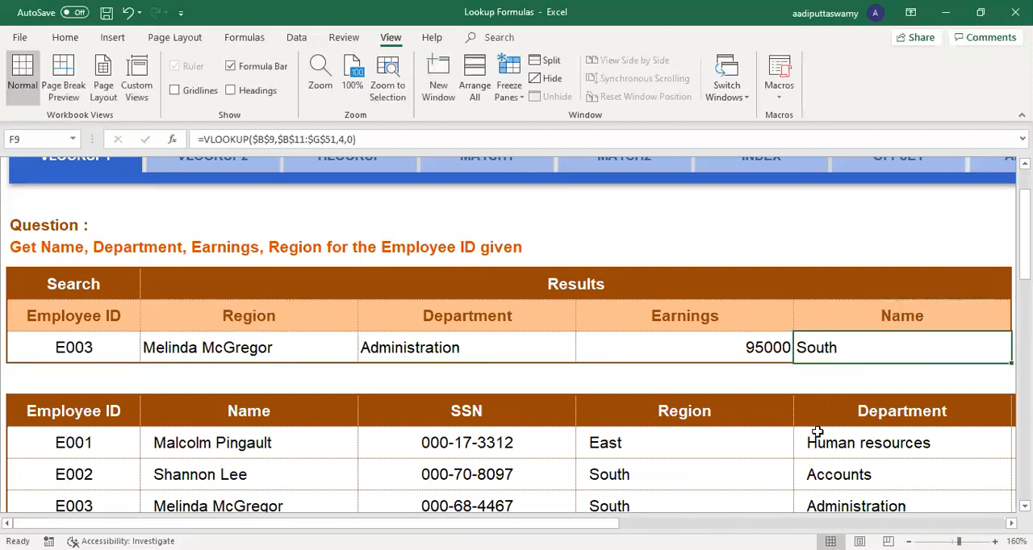
Step: Inspect the column index numbers in the VLOOKUP formulas of C9 and F9 against the swapped headings
{"action": "left_click_drag", "start_coordinate": [292, 321], "coordinate": [291, 338]}
{"action": "double_click", "coordinate": [284, 347]}
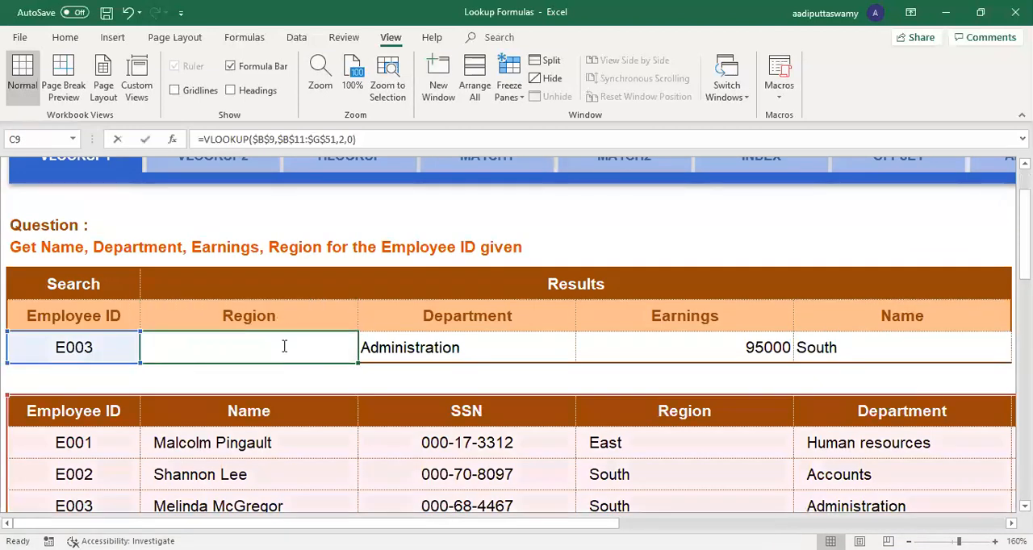
{"action": "double_click", "coordinate": [284, 347]}
{"action": "double_click", "coordinate": [382, 347]}
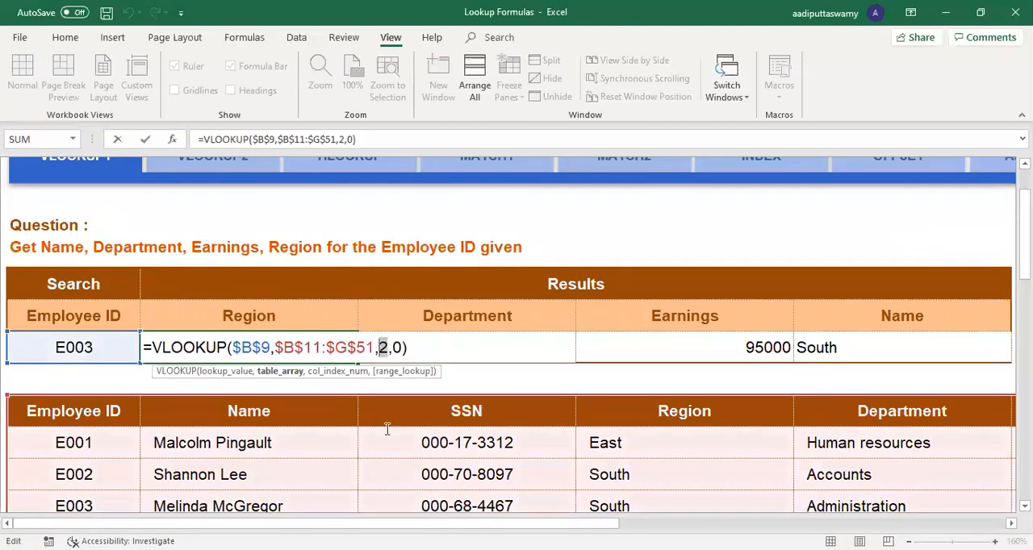
{"action": "key", "text": "Escape"}
{"action": "double_click", "coordinate": [849, 349]}
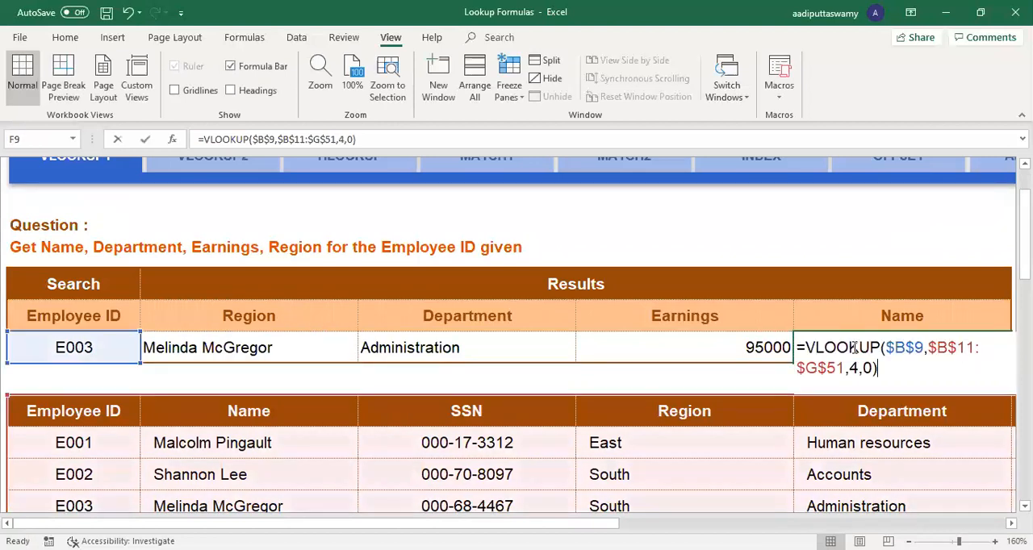
{"action": "key", "text": "Escape"}
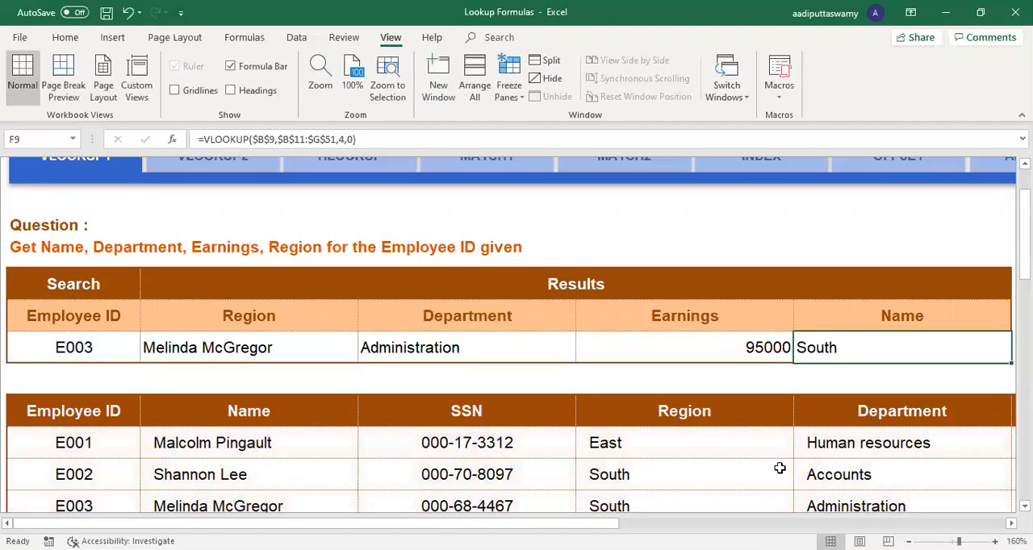
Step: Unprotect the VLOOKUP1 sheet by entering the sheet password so that cell C10 can be edited
{"action": "left_click", "coordinate": [217, 385]}
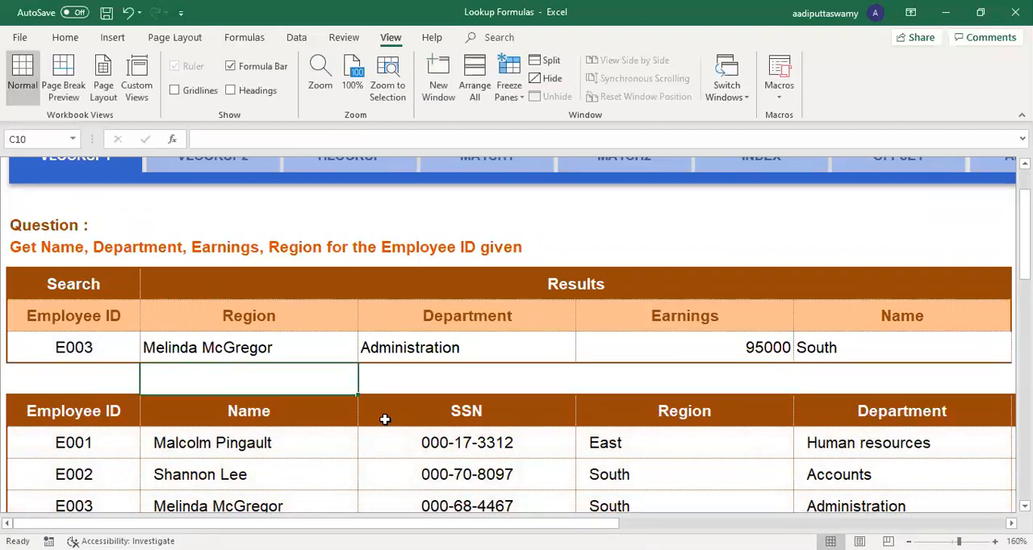
{"action": "type", "text": "="}
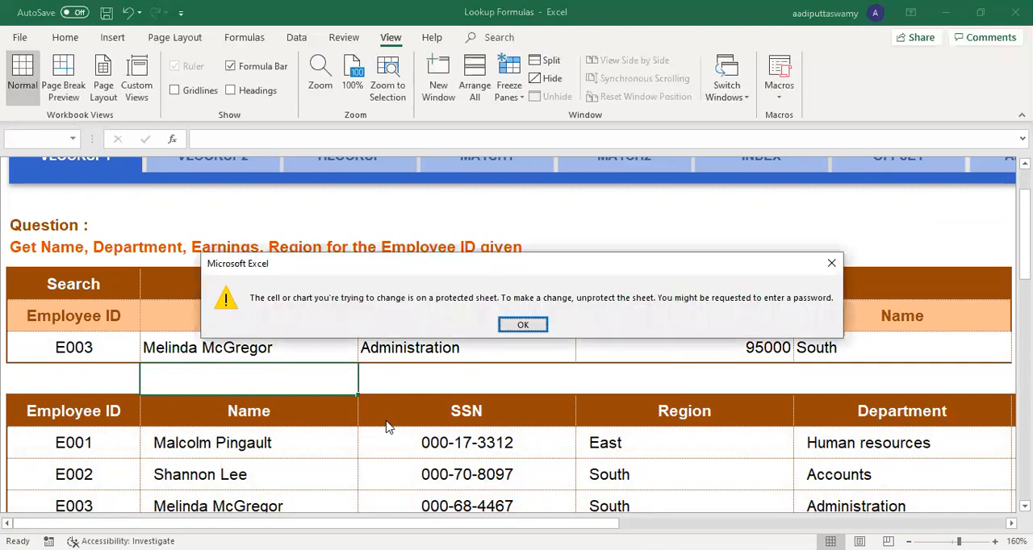
{"action": "key", "text": "Return"}
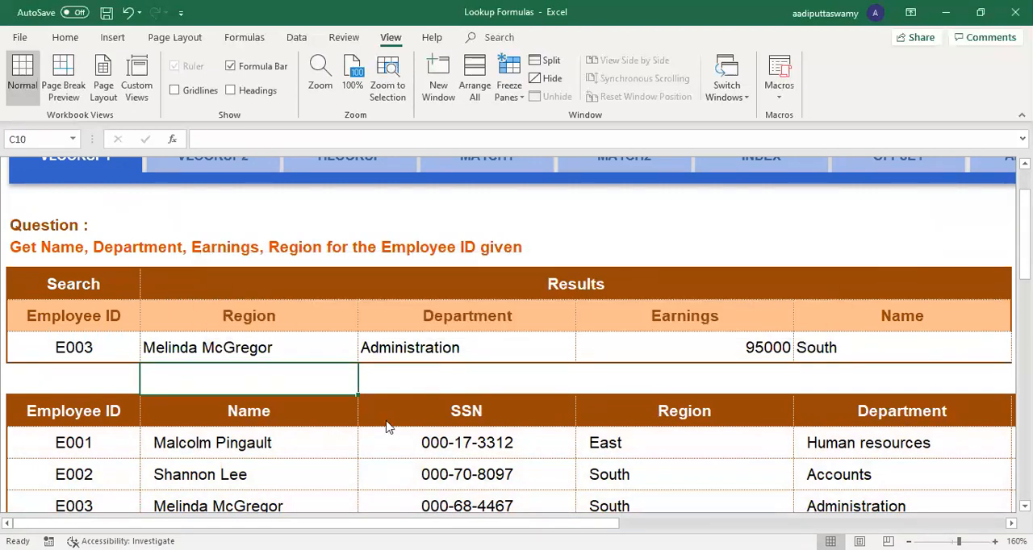
{"action": "key", "text": "alt+t"}
{"action": "key", "text": "p"}
{"action": "key", "text": "p"}
{"action": "type", "text": "•••"}
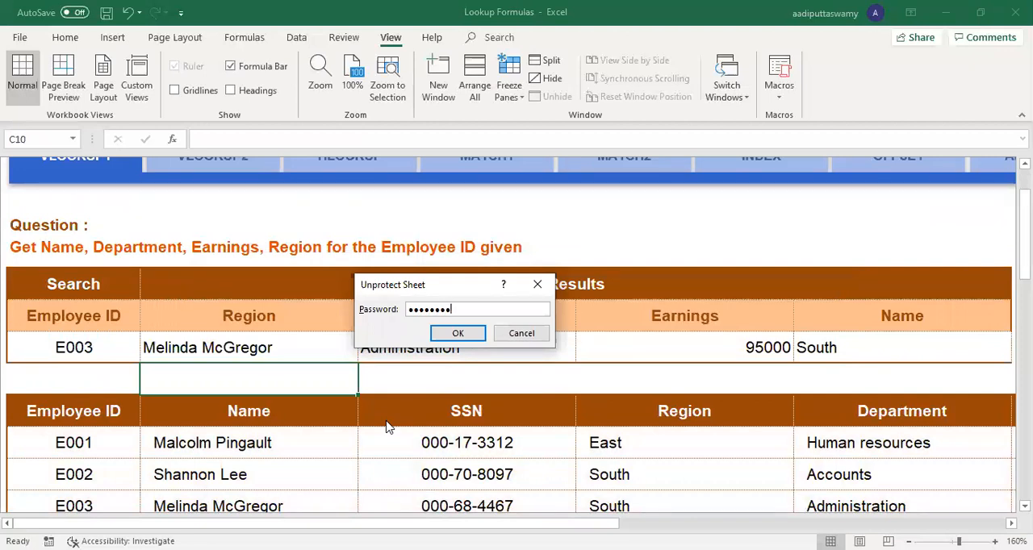
{"action": "key", "text": "Return"}
Step: Enter =MATCH(C8,$B$11:$G$11,0) in C10 to find the column position of the first result heading
{"action": "type", "text": "="}
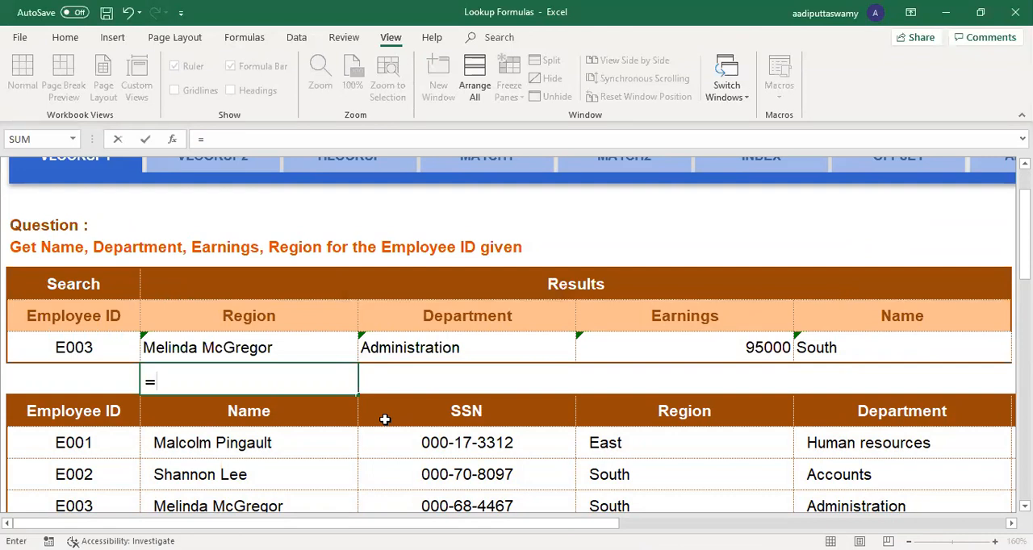
{"action": "type", "text": "MATCH("}
{"action": "left_click", "coordinate": [261, 320]}
{"action": "type", "text": ","}
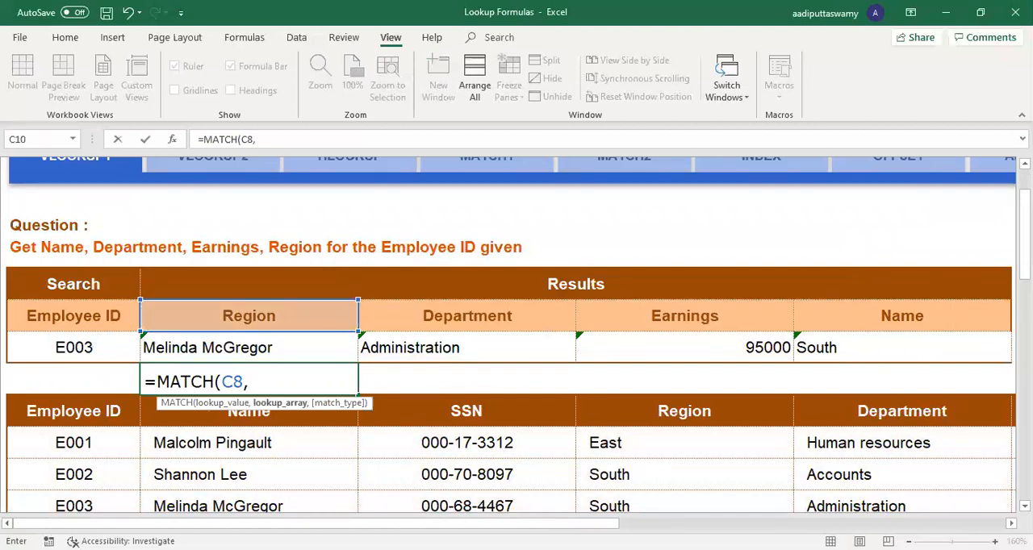
{"action": "key", "text": "ctrl+shift+Right"}
{"action": "key", "text": "F4"}
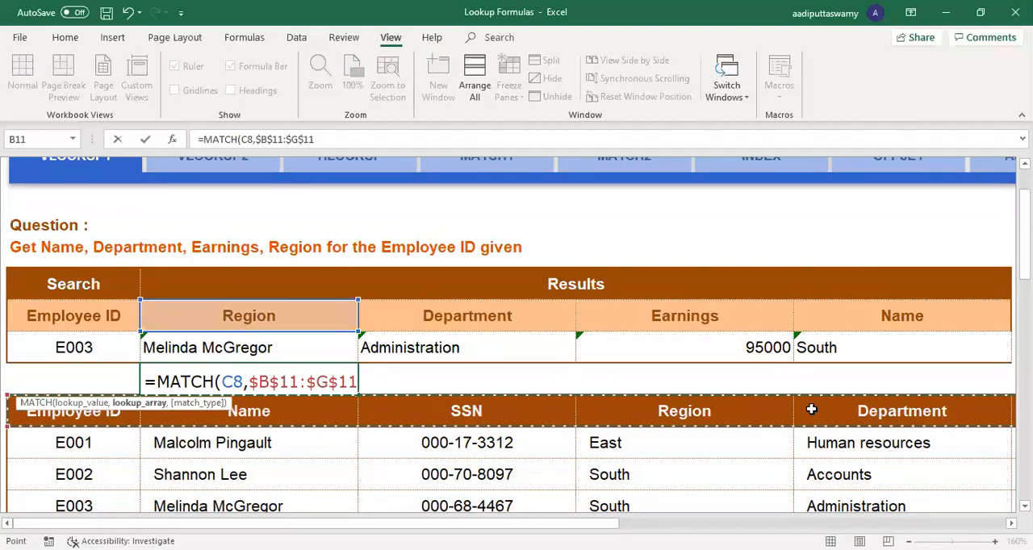
{"action": "key", "text": "Return"}
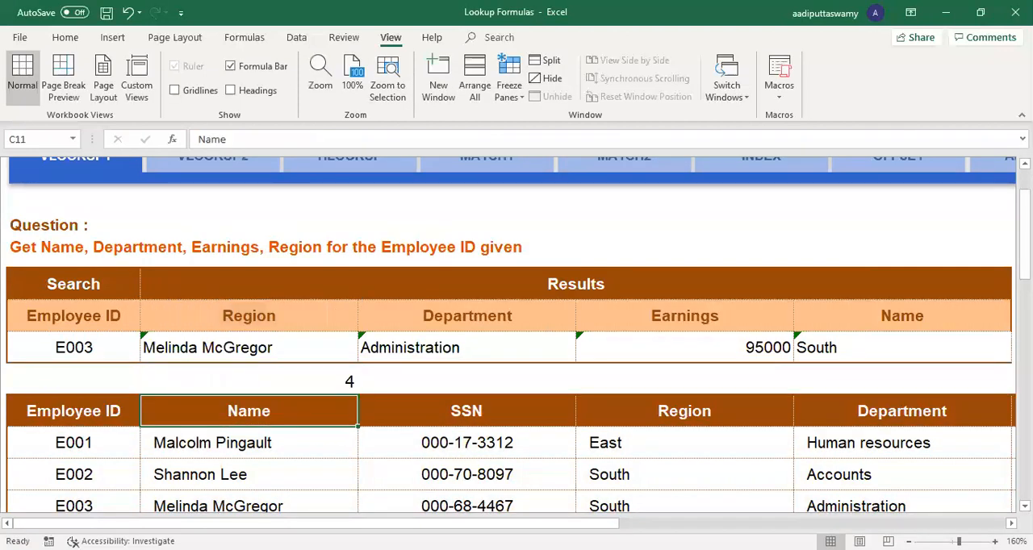
{"action": "left_click", "coordinate": [324, 376]}
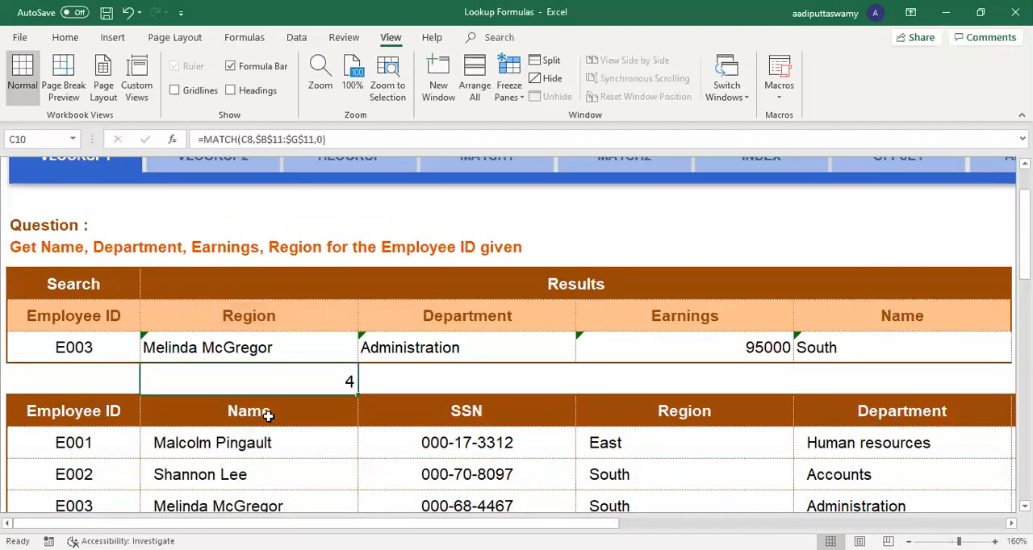
Step: Replace the fixed column index in the VLOOKUP formula of C9 with a reference to C10
{"action": "double_click", "coordinate": [272, 336]}
{"action": "key", "text": "F2"}
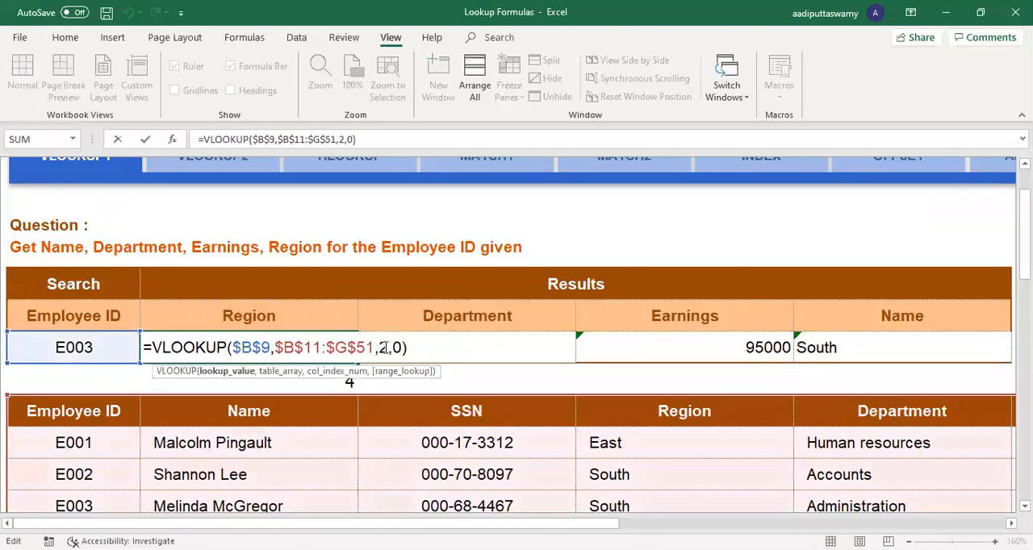
{"action": "left_click", "coordinate": [386, 347]}
{"action": "key", "text": "BackSpace"}
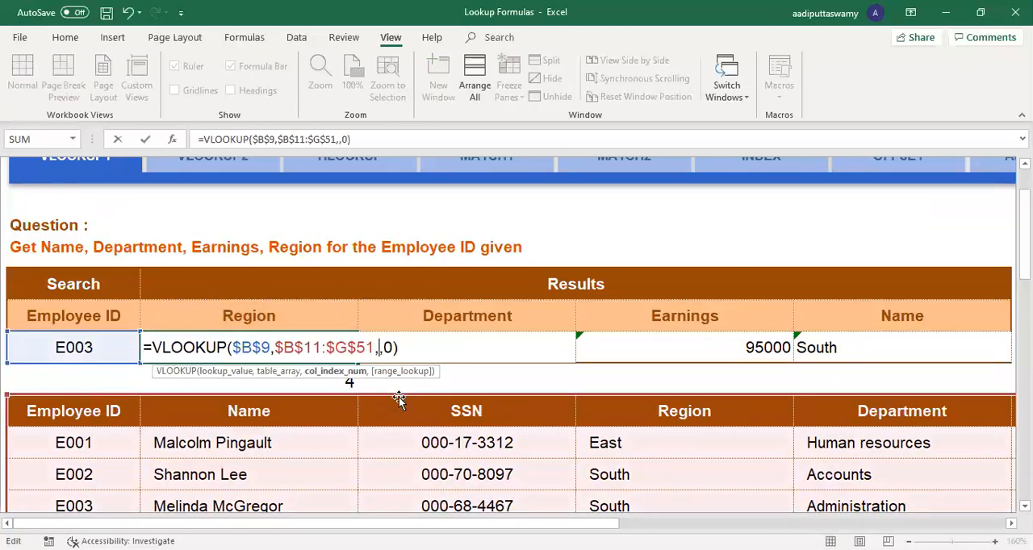
{"action": "left_click", "coordinate": [347, 384]}
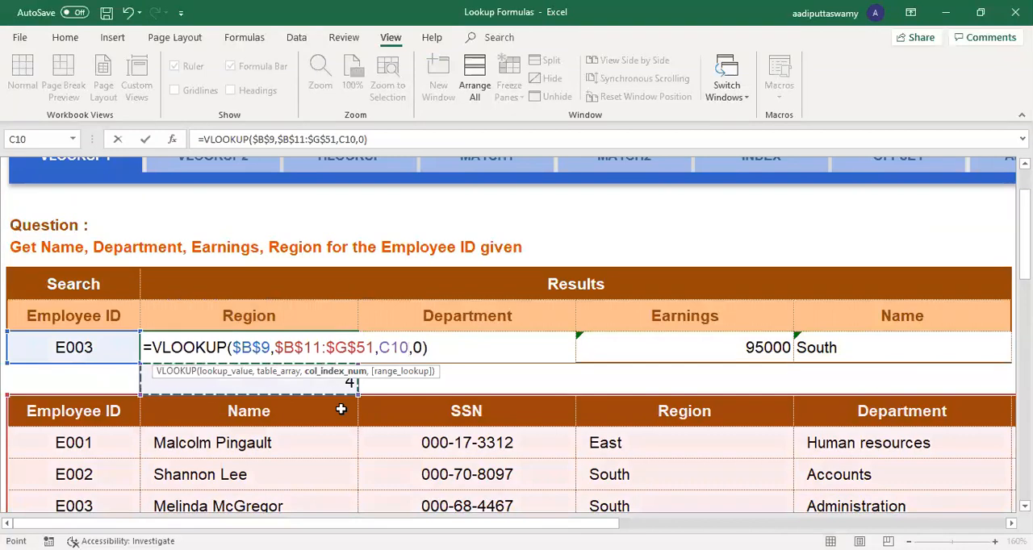
{"action": "key", "text": "Return"}
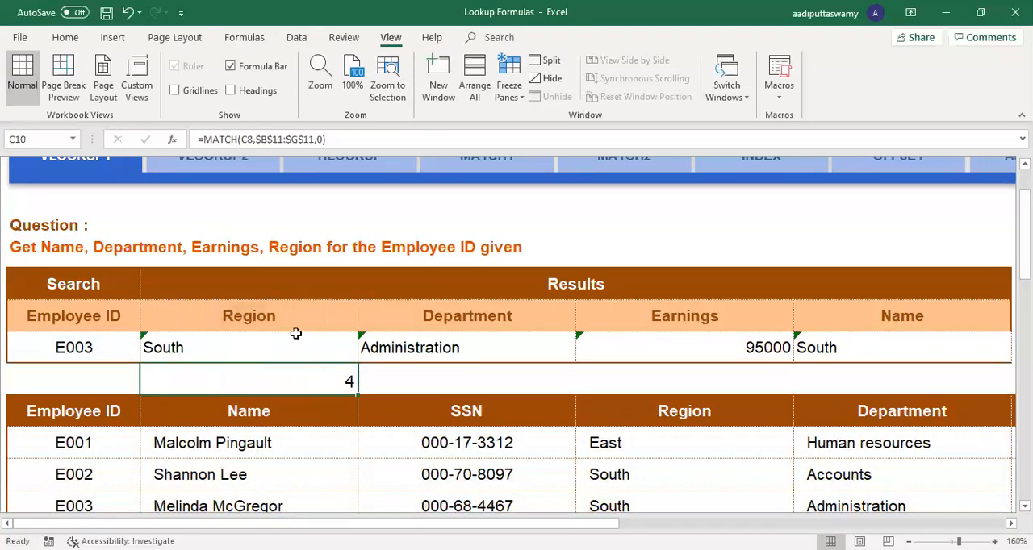
Step: Change the first result heading in C8 to Name
{"action": "left_click", "coordinate": [276, 314]}
{"action": "key", "text": "BackSpace"}
{"action": "key", "text": "BackSpace"}
{"action": "key", "text": "BackSpace"}
{"action": "key", "text": "BackSpace"}
{"action": "key", "text": "BackSpace"}
{"action": "key", "text": "BackSpace"}
{"action": "type", "text": "Name"}
{"action": "key", "text": "Return"}
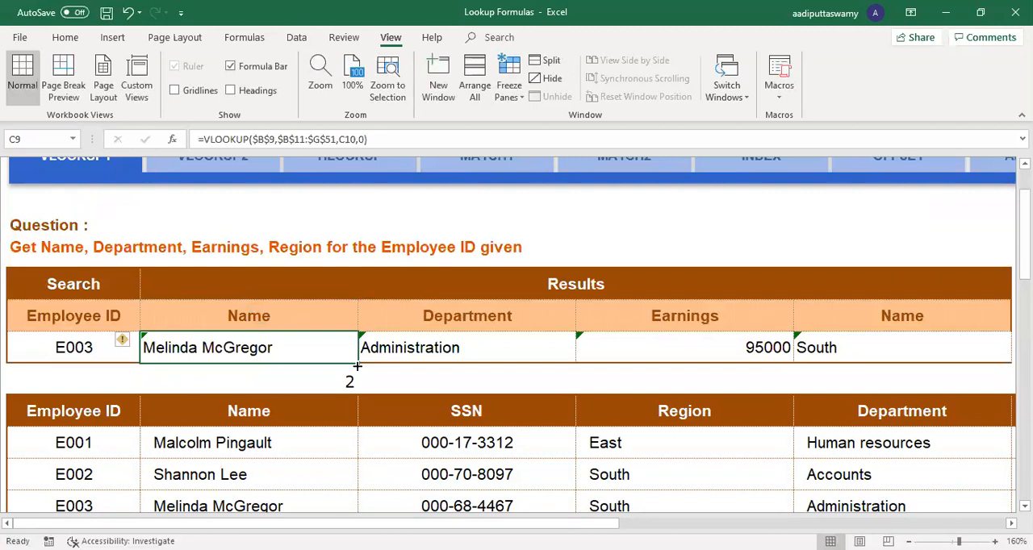
Step: Check the MATCH result in C10 and the VLOOKUP formula in C9 against the new heading in C8
{"action": "left_click", "coordinate": [286, 312]}
{"action": "left_click", "coordinate": [302, 373]}
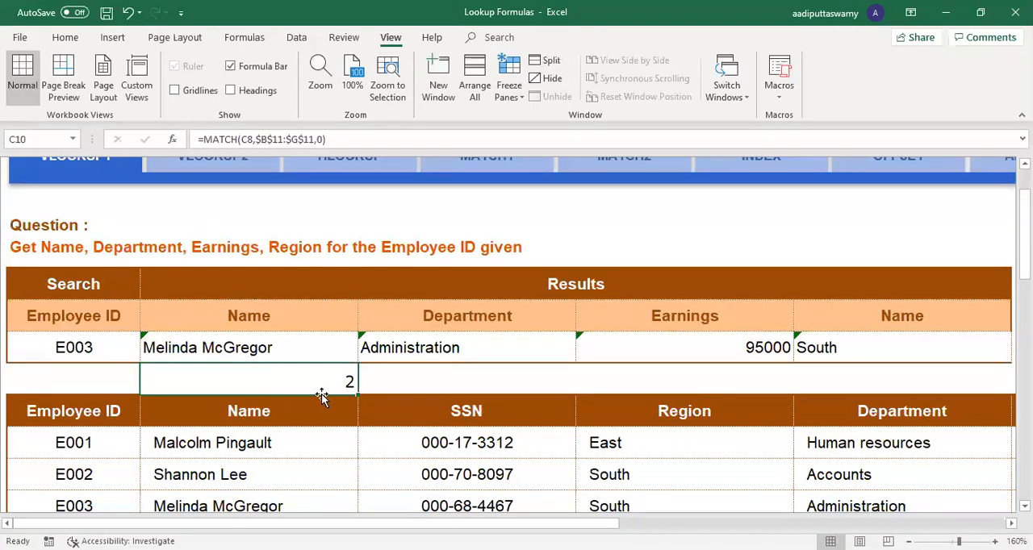
{"action": "left_click", "coordinate": [324, 353]}
{"action": "double_click", "coordinate": [324, 350]}
{"action": "double_click", "coordinate": [403, 348]}
{"action": "key", "text": "Return"}
Step: Fill the VLOOKUP and MATCH formulas from C9:C10 rightwards through column F
{"action": "key", "text": "Up"}
{"action": "key", "text": "shift+Right"}
{"action": "key", "text": "shift+Down"}
{"action": "key", "text": "shift+Right"}
{"action": "key", "text": "shift+Right"}
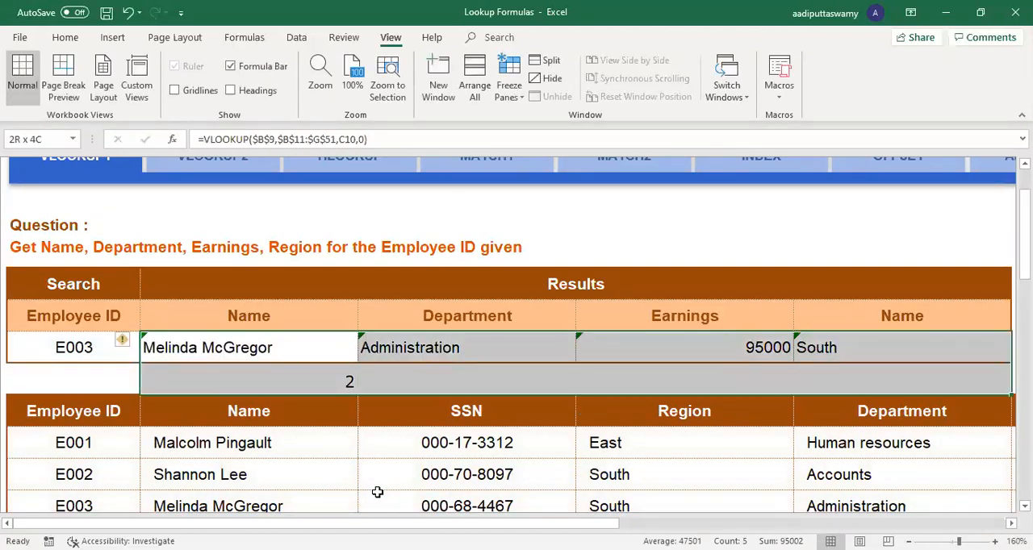
{"action": "key", "text": "shift+Right"}
{"action": "key", "text": "shift+Left"}
{"action": "key", "text": "shift+Left"}
{"action": "key", "text": "shift+Right"}
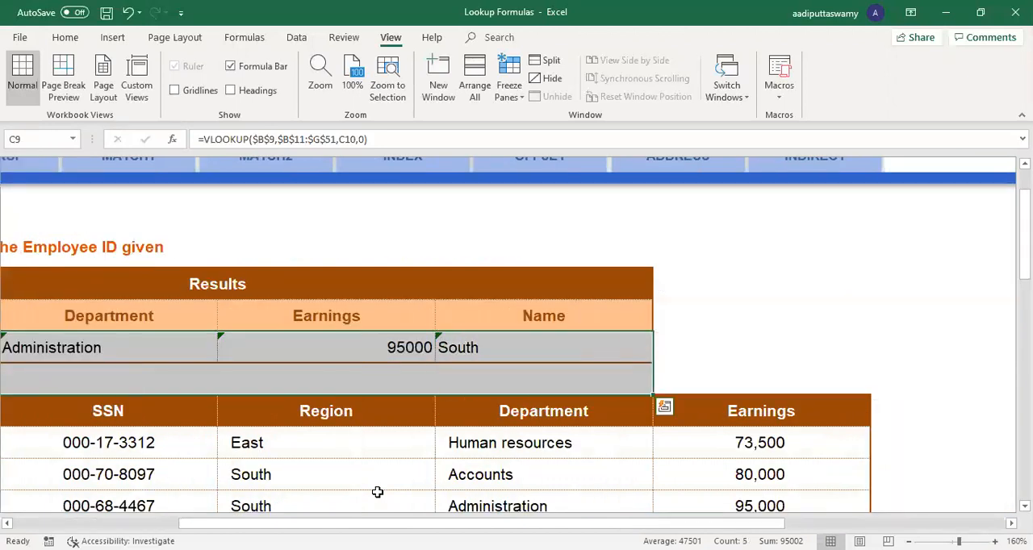
{"action": "key", "text": "ctrl+r"}
Step: Inspect the C10 column index reference in C9's VLOOKUP and the arguments of the MATCH formula in C10
{"action": "key", "text": "Home"}
{"action": "key", "text": "Right"}
{"action": "key", "text": "Right"}
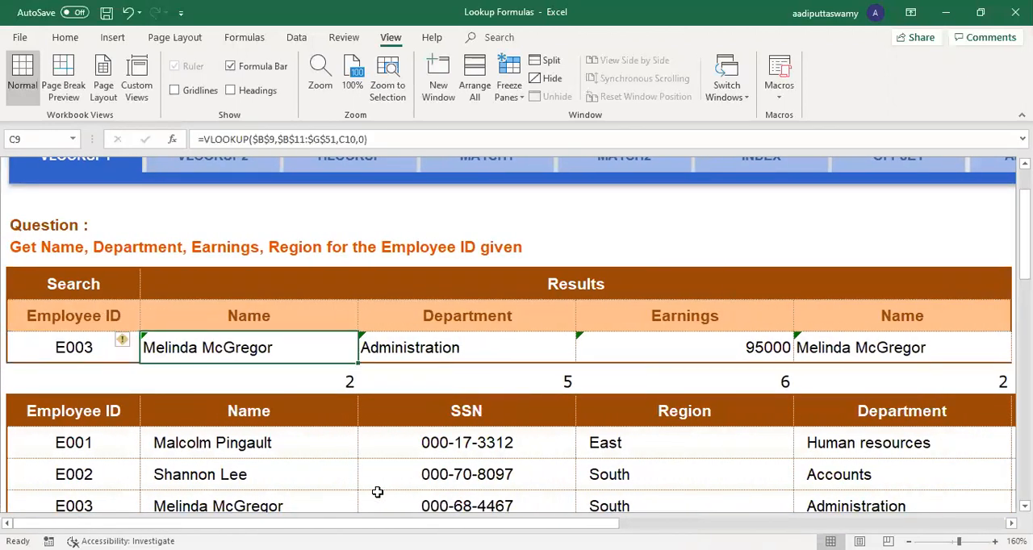
{"action": "key", "text": "F2"}
{"action": "left_click_drag", "start_coordinate": [378, 347], "coordinate": [408, 348]}
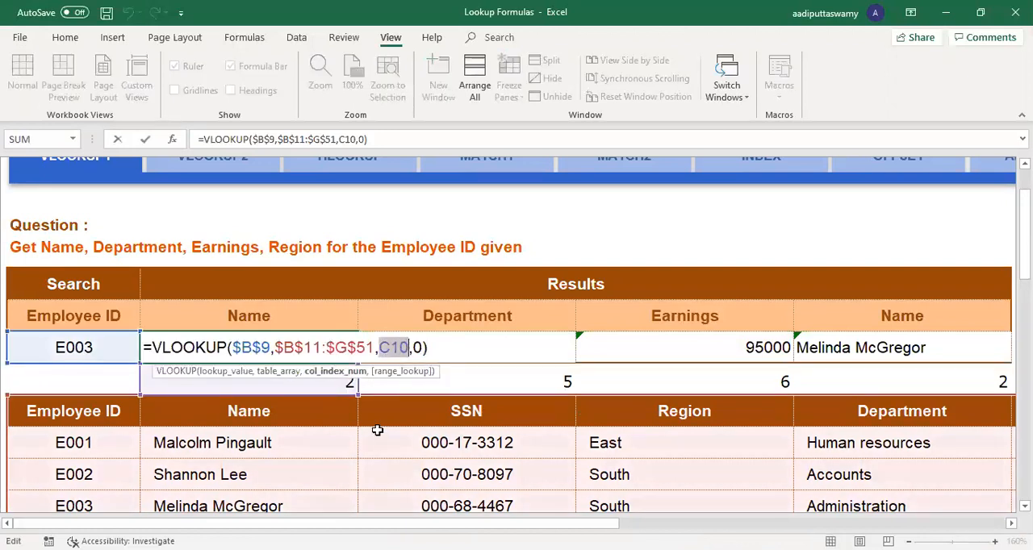
{"action": "key", "text": "Return"}
{"action": "key", "text": "F2"}
{"action": "left_click", "coordinate": [337, 380]}
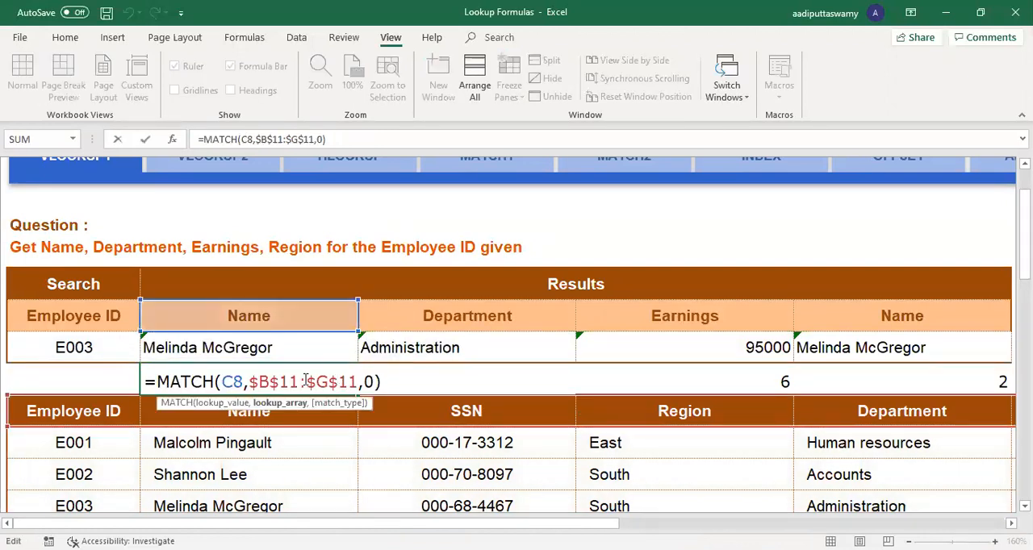
{"action": "key", "text": "Escape"}
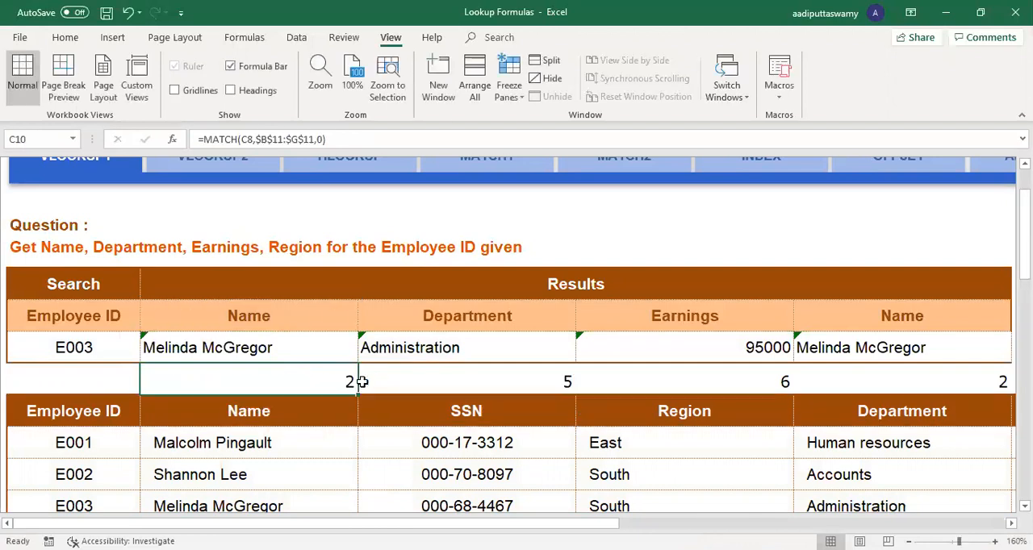
Step: Change the second result heading in D8 to Region
{"action": "left_click", "coordinate": [432, 321]}
{"action": "key", "text": "F2"}
{"action": "key", "text": "BackSpace"}
{"action": "key", "text": "BackSpace"}
{"action": "key", "text": "BackSpace"}
{"action": "key", "text": "BackSpace"}
{"action": "key", "text": "BackSpace"}
{"action": "key", "text": "BackSpace"}
{"action": "key", "text": "BackSpace"}
{"action": "key", "text": "BackSpace"}
{"action": "key", "text": "BackSpace"}
{"action": "key", "text": "BackSpace"}
{"action": "type", "text": "Region"}
{"action": "key", "text": "Return"}
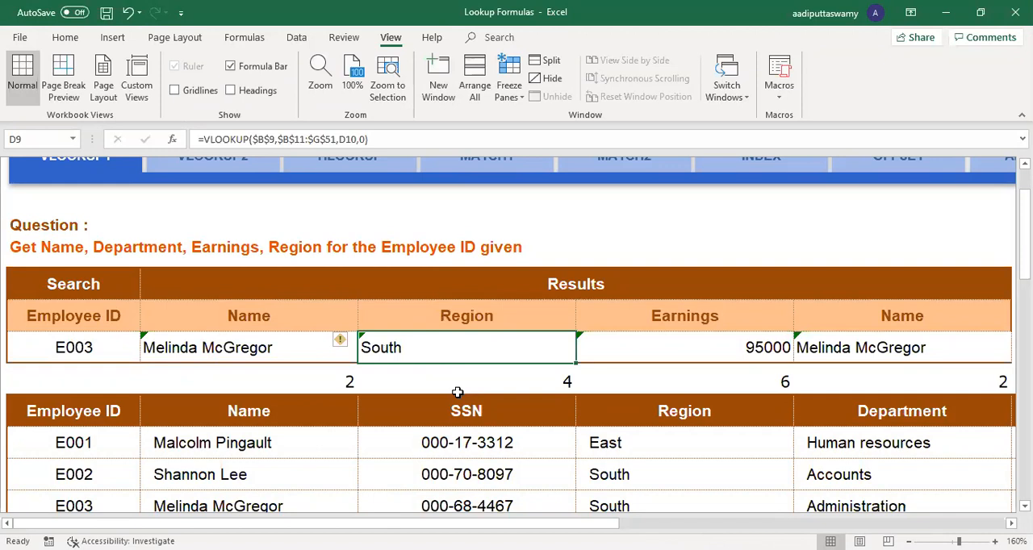
Step: Set the remaining result headings, E8 to SSN and F8 to Department
{"action": "left_click", "coordinate": [665, 323]}
{"action": "type", "text": "SSN"}
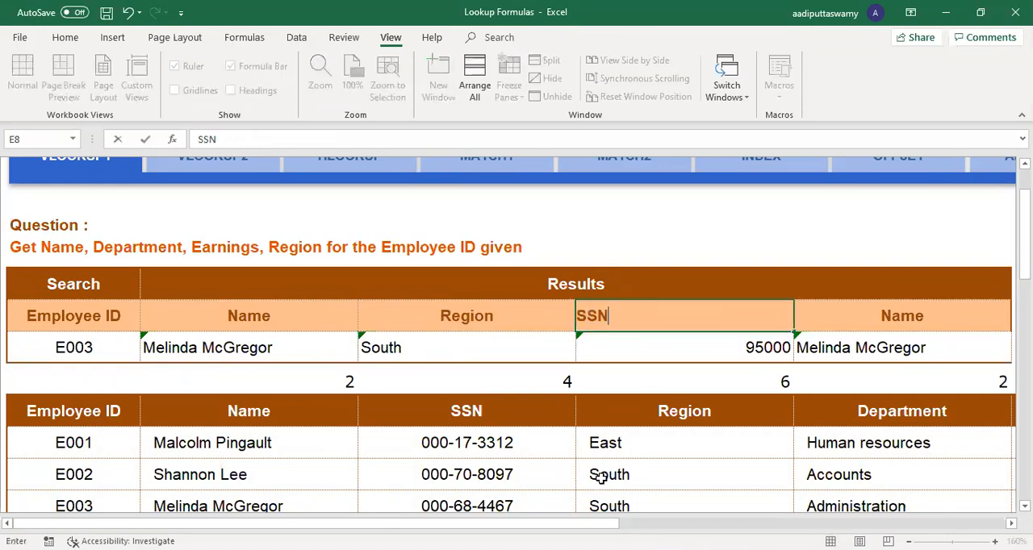
{"action": "key", "text": "Return"}
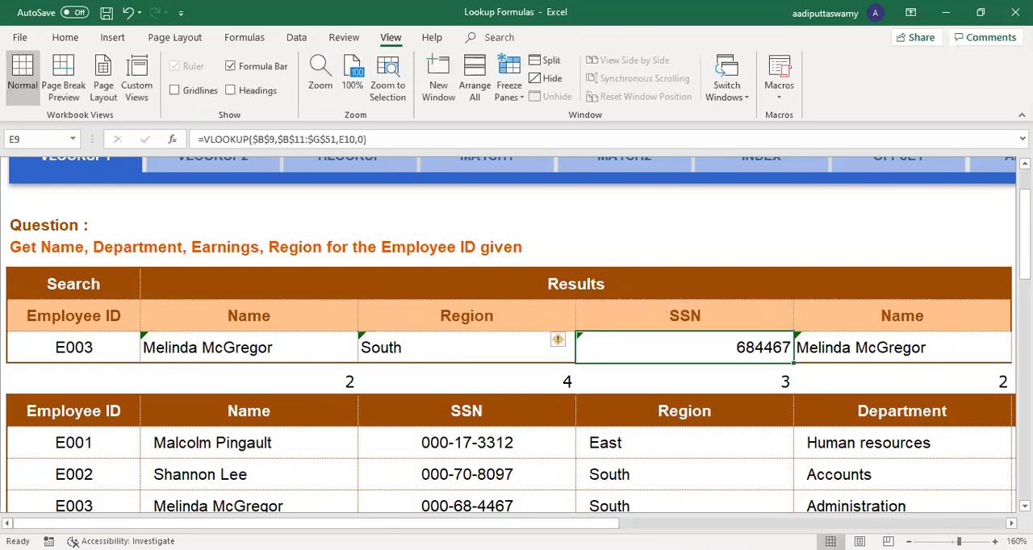
{"action": "scroll", "coordinate": [847, 348], "scroll_direction": "right", "scroll_amount": 1}
{"action": "left_click", "coordinate": [856, 321]}
{"action": "type", "text": "Department"}
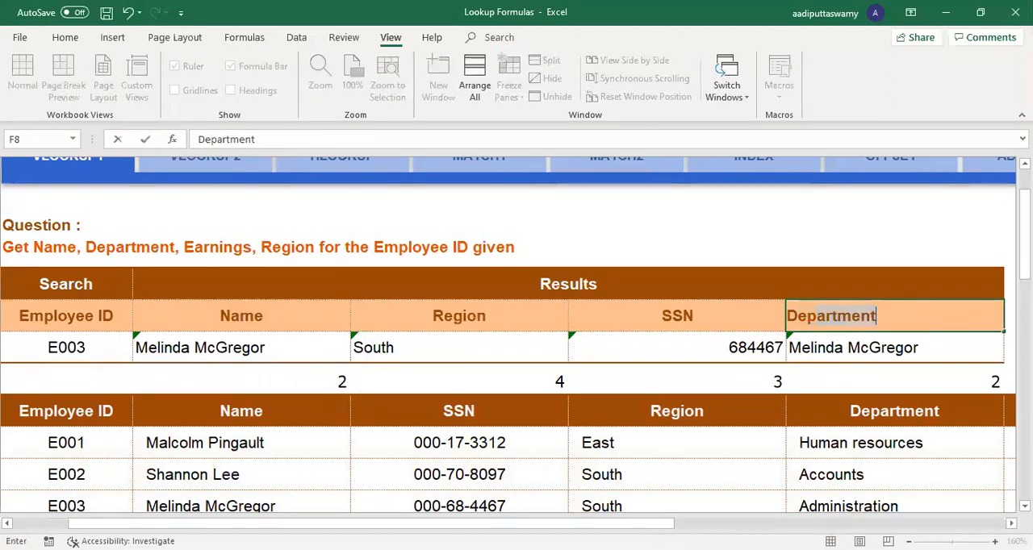
{"action": "key", "text": "Return"}
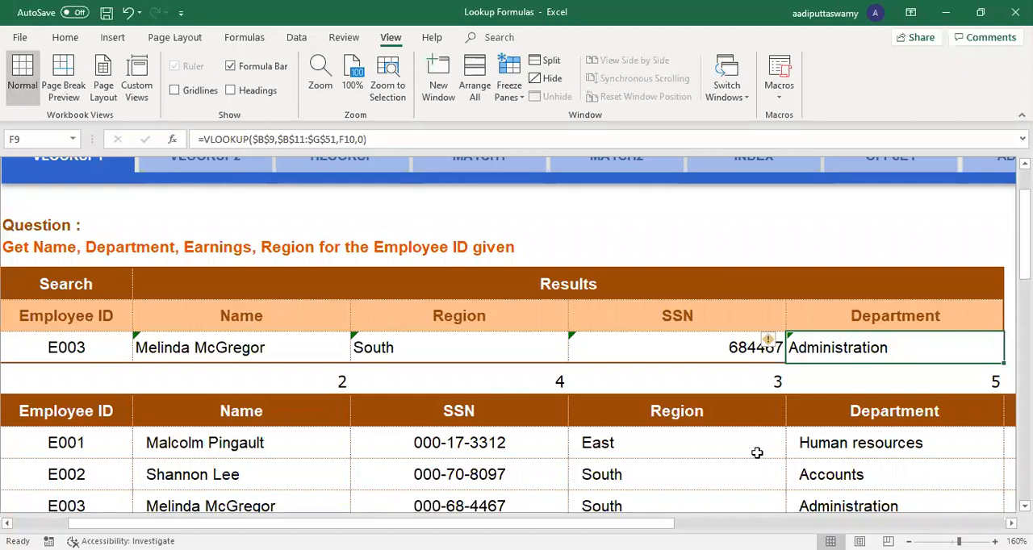
Step: Open the INDEX sheet and select C8, the Employee ID cell for index 3, with the tables enlarged
{"action": "left_click_drag", "start_coordinate": [648, 524], "coordinate": [814, 523]}
{"action": "scroll", "coordinate": [697, 426], "scroll_direction": "up", "scroll_amount": 2}
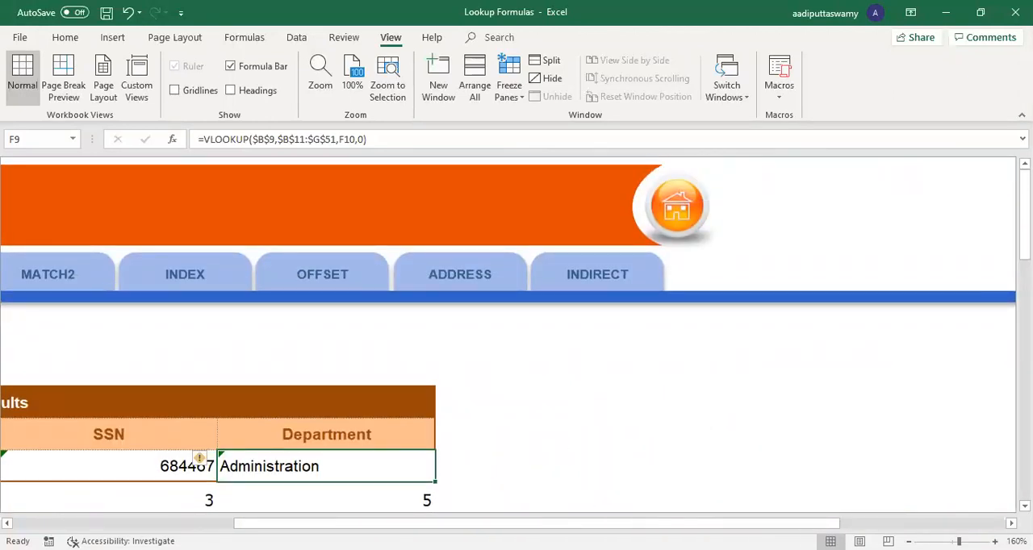
{"action": "scroll", "coordinate": [463, 335], "scroll_direction": "left", "scroll_amount": 2}
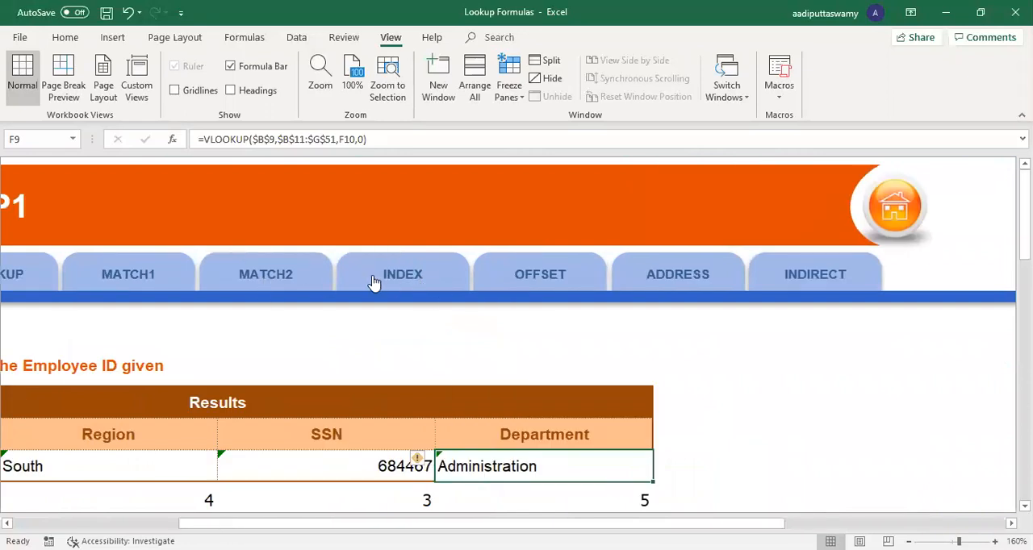
{"action": "left_click", "coordinate": [374, 279]}
{"action": "left_click", "coordinate": [187, 334]}
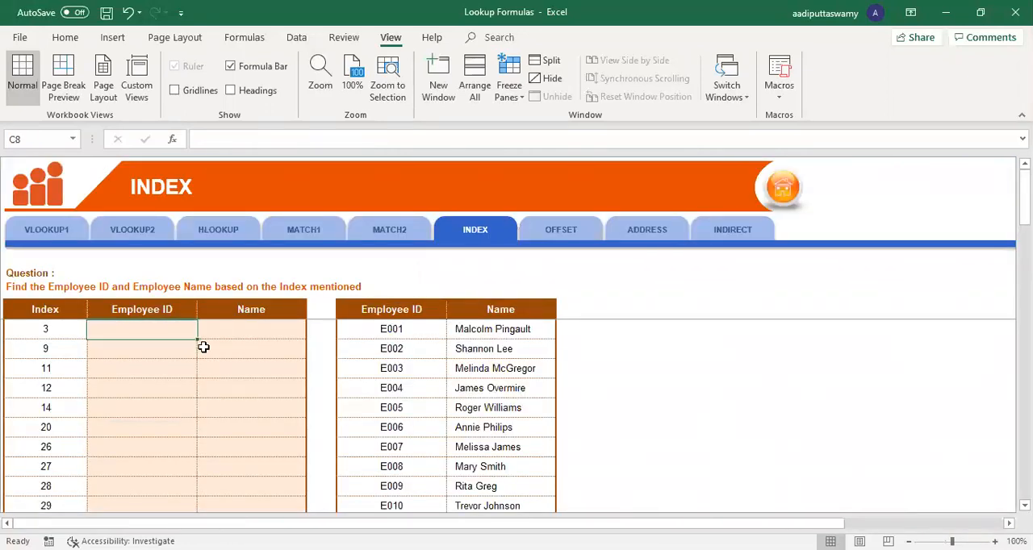
{"action": "key", "text": "alt"}
{"action": "scroll", "coordinate": [324, 373], "scroll_direction": "up", "scroll_amount": 4}
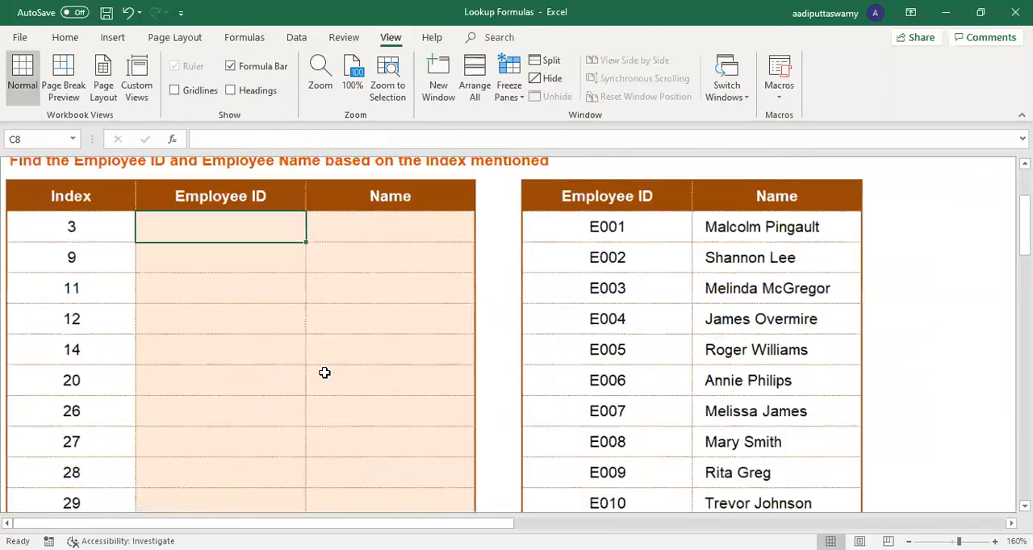
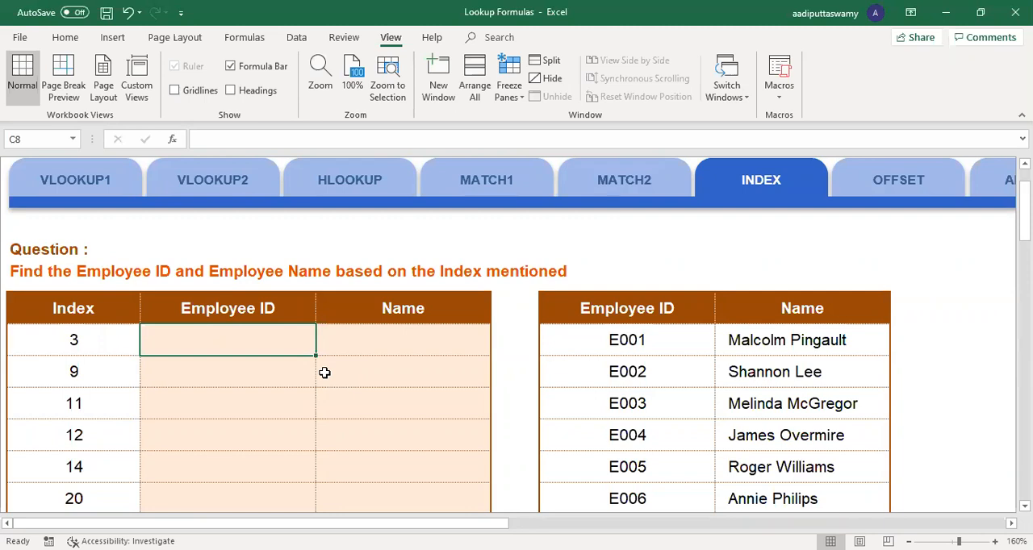
Step: Review the VLOOKUP formula in C9 on the VLOOKUP1 sheet and the HLOOKUP formula in D9 on the HLOOKUP sheet
{"action": "left_click", "coordinate": [88, 179]}
{"action": "left_click", "coordinate": [103, 467]}
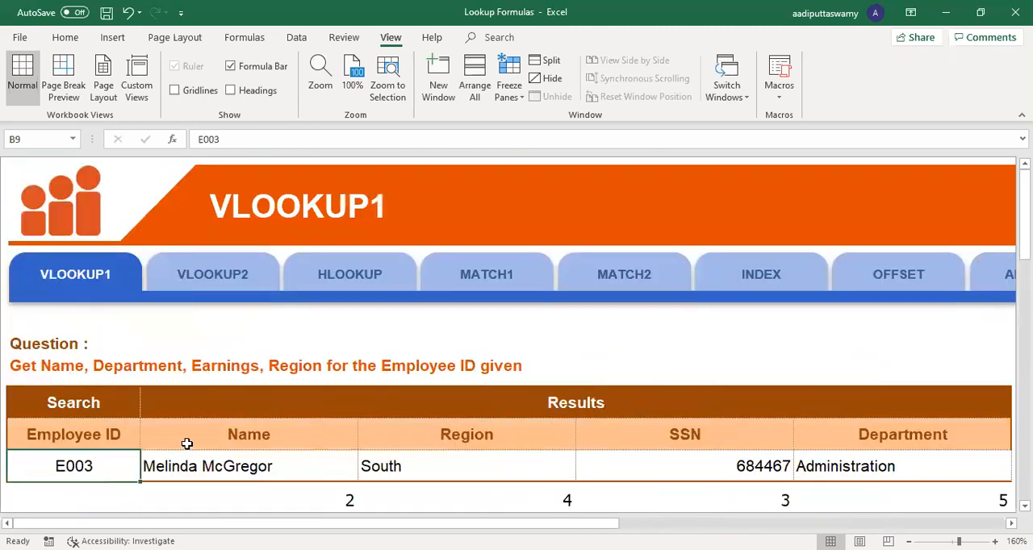
{"action": "scroll", "coordinate": [186, 444], "scroll_direction": "down", "scroll_amount": 3}
{"action": "left_click", "coordinate": [232, 348]}
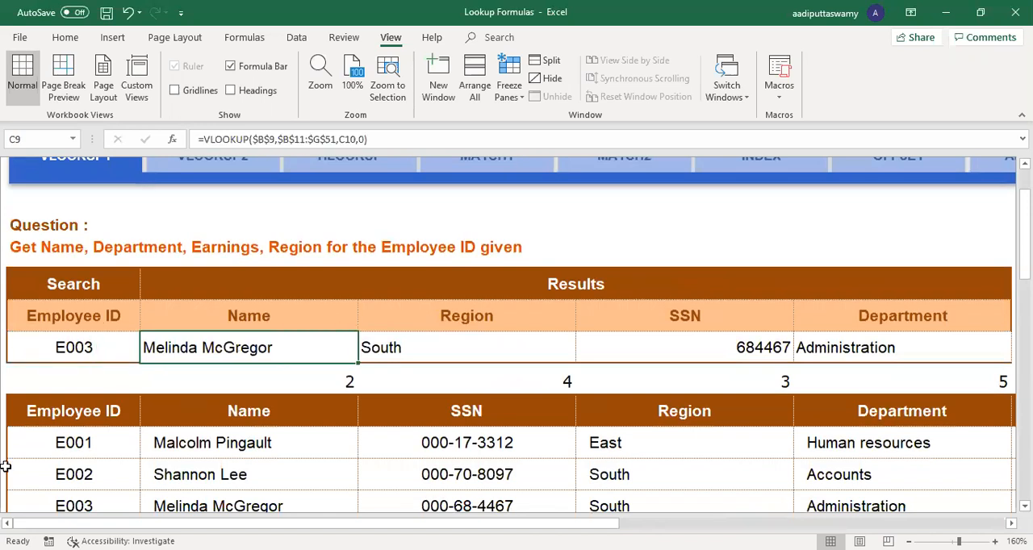
{"action": "scroll", "coordinate": [334, 309], "scroll_direction": "up", "scroll_amount": 3}
{"action": "left_click", "coordinate": [339, 285]}
{"action": "scroll", "coordinate": [330, 316], "scroll_direction": "down", "scroll_amount": 3}
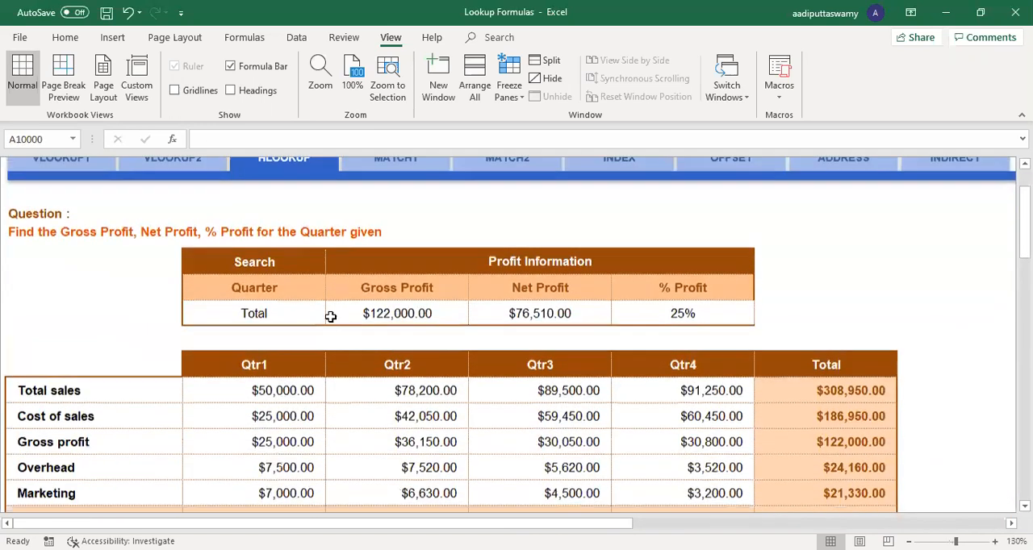
{"action": "left_click", "coordinate": [289, 314]}
{"action": "left_click", "coordinate": [359, 319]}
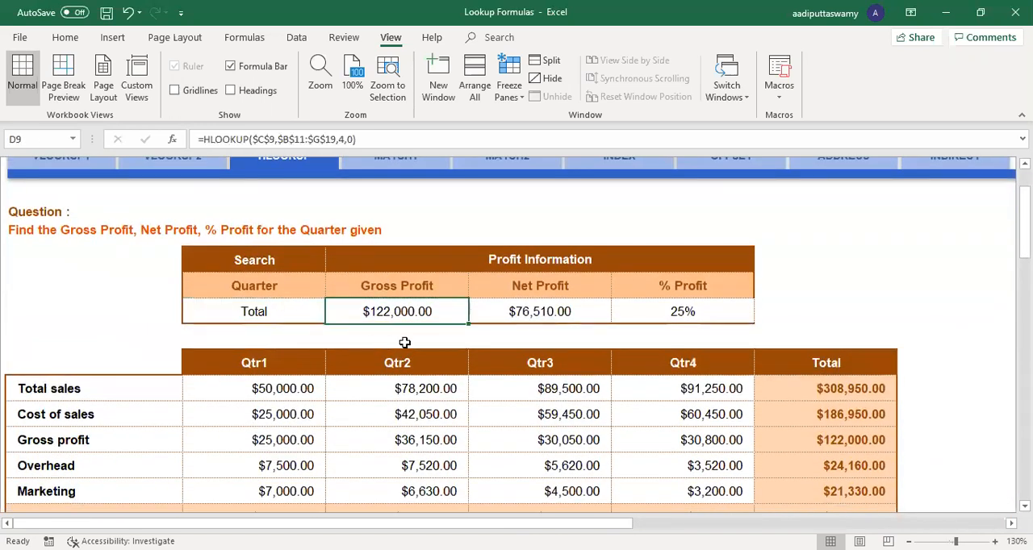
{"action": "scroll", "coordinate": [405, 342], "scroll_direction": "up", "scroll_amount": 3}
Step: Return to the INDEX sheet and start an INDEX formula in C8, the first Employee ID cell
{"action": "left_click", "coordinate": [618, 266]}
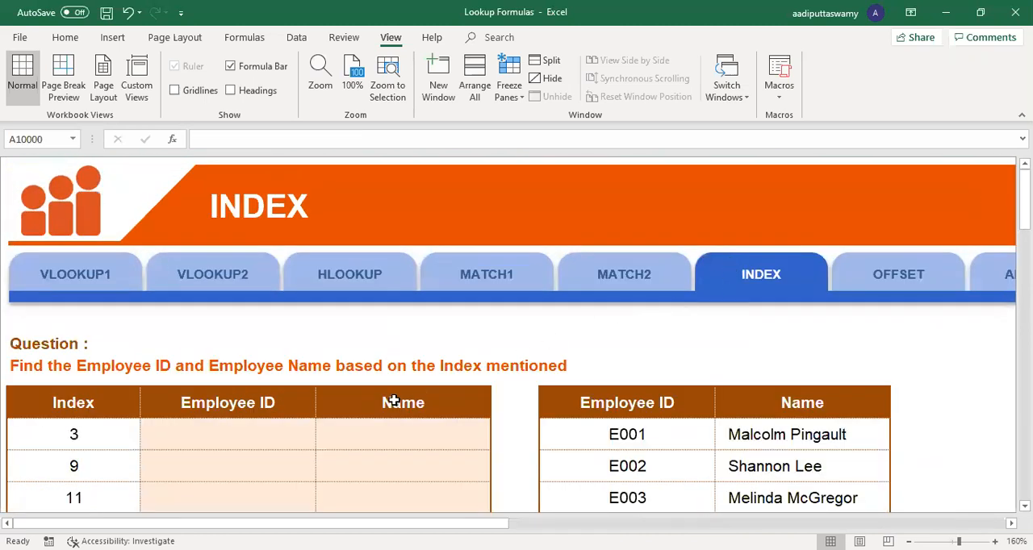
{"action": "scroll", "coordinate": [528, 342], "scroll_direction": "down", "scroll_amount": 3}
{"action": "left_click", "coordinate": [305, 321]}
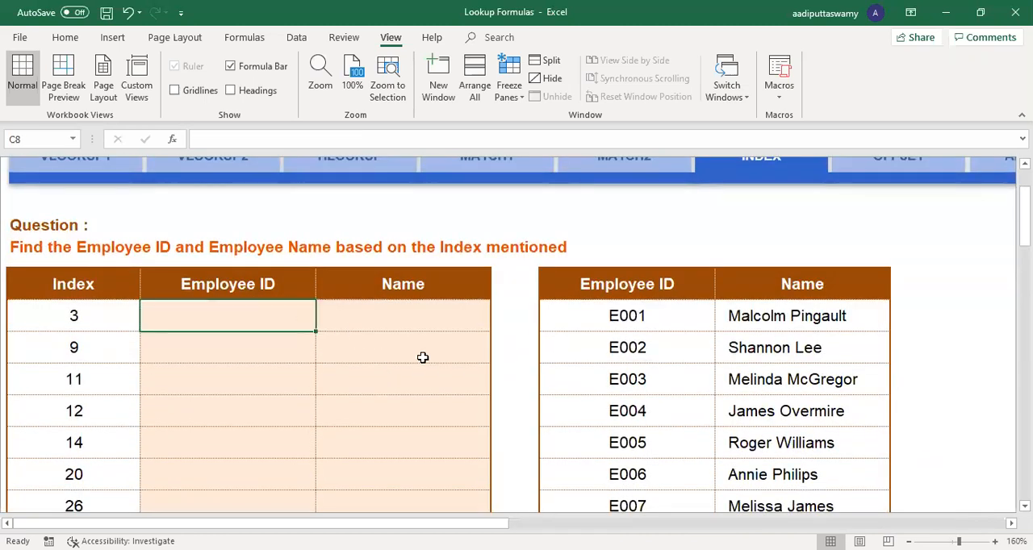
{"action": "scroll", "coordinate": [423, 358], "scroll_direction": "up", "scroll_amount": 2, "text": "ctrl"}
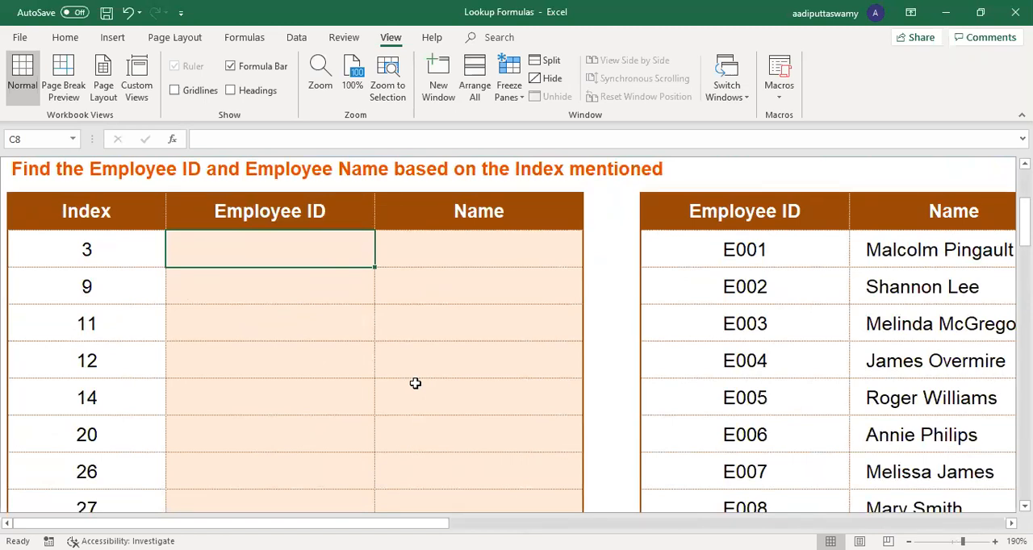
{"action": "type", "text": "="}
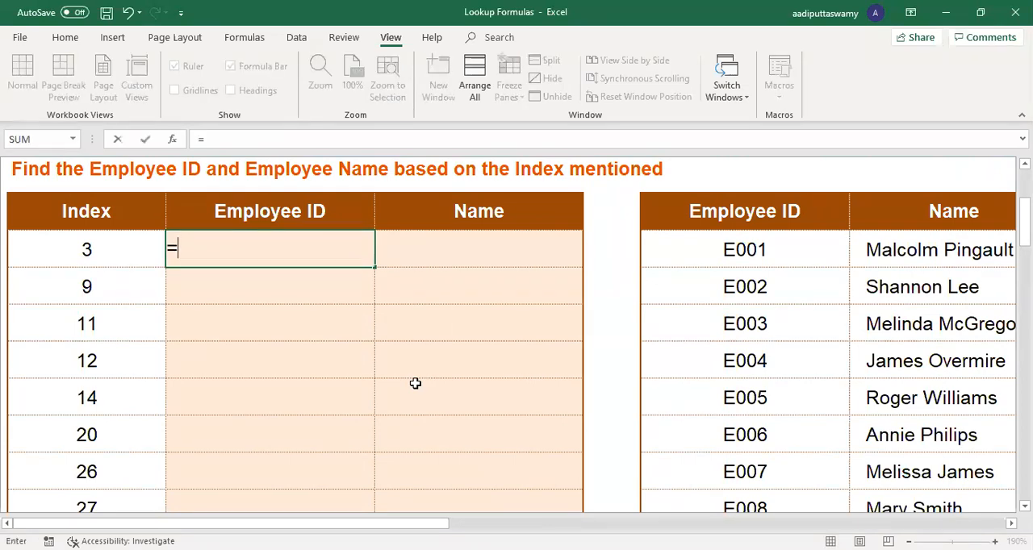
{"action": "type", "text": "INDEX("}
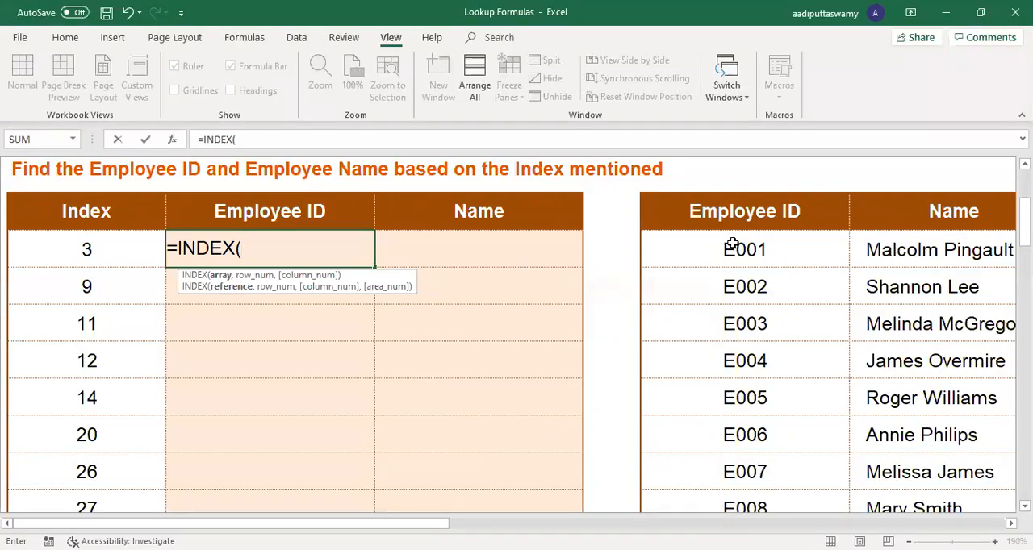
Step: Set the formula's array to the employee table without its headings, as the absolute range $F$8:$G$47
{"action": "left_click", "coordinate": [1012, 524]}
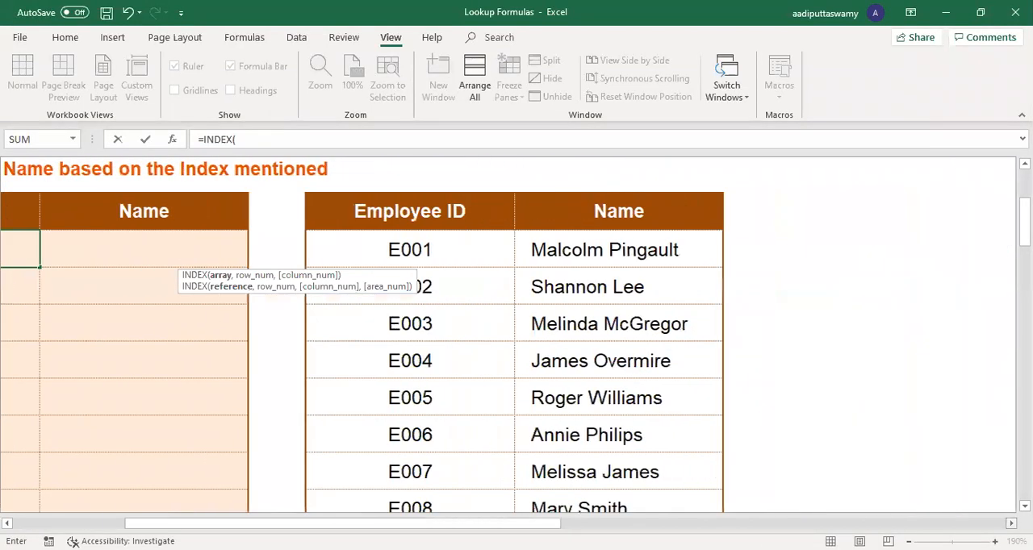
{"action": "scroll", "coordinate": [365, 247], "scroll_direction": "right", "scroll_amount": 1}
{"action": "left_click", "coordinate": [365, 247]}
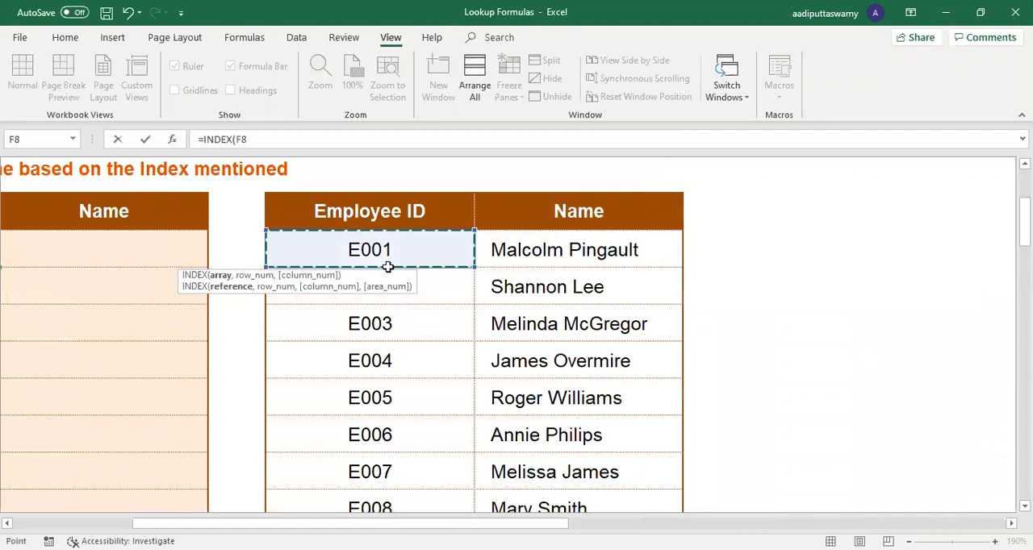
{"action": "left_click_drag", "start_coordinate": [388, 267], "coordinate": [565, 398]}
{"action": "left_click_drag", "start_coordinate": [383, 223], "coordinate": [557, 432]}
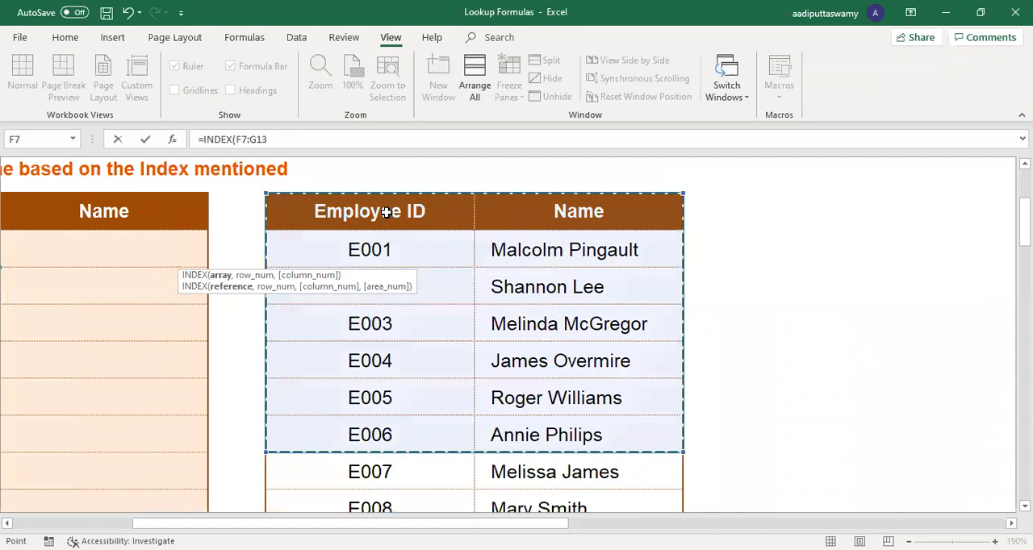
{"action": "left_click", "coordinate": [353, 253]}
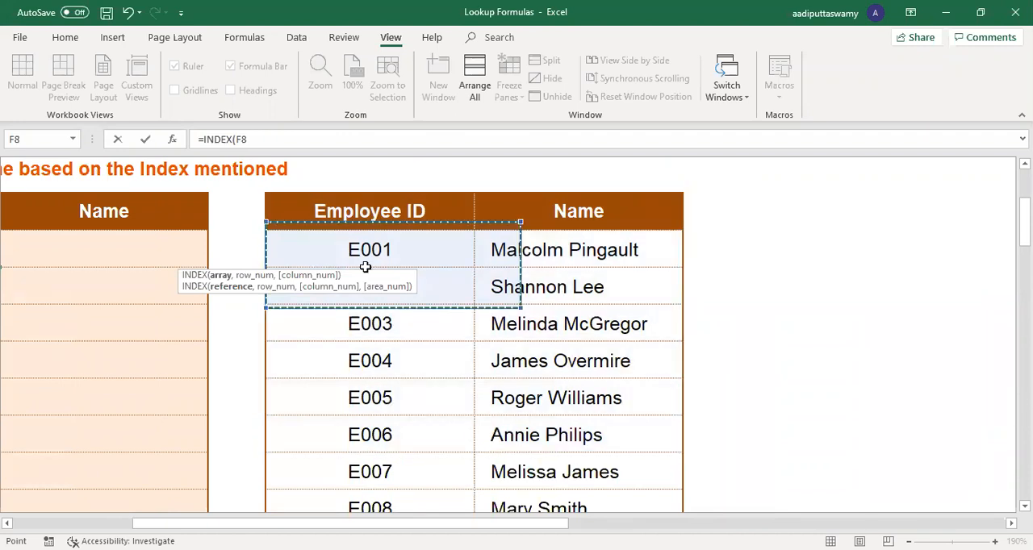
{"action": "left_click_drag", "start_coordinate": [365, 267], "coordinate": [572, 415]}
{"action": "key", "text": "F4"}
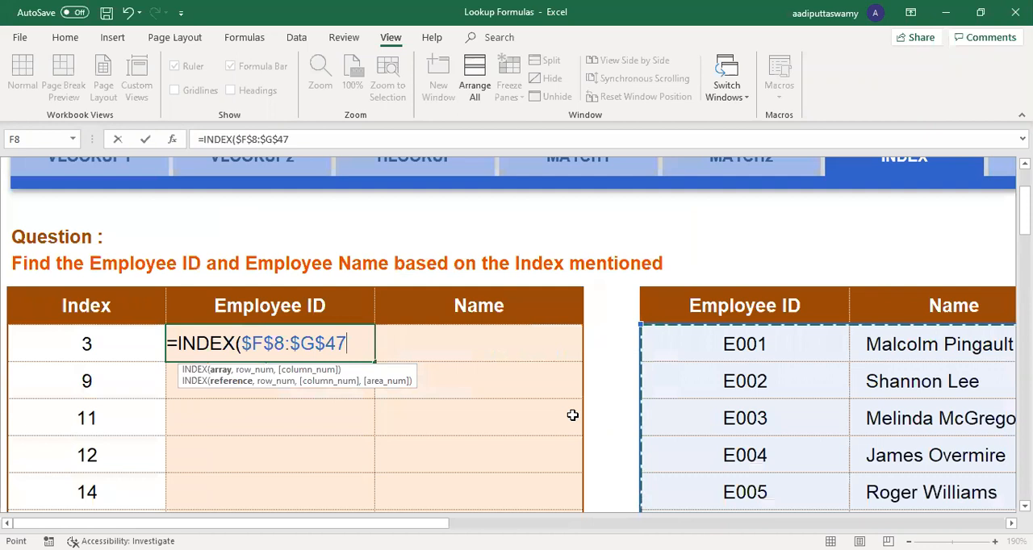
{"action": "type", "text": ","}
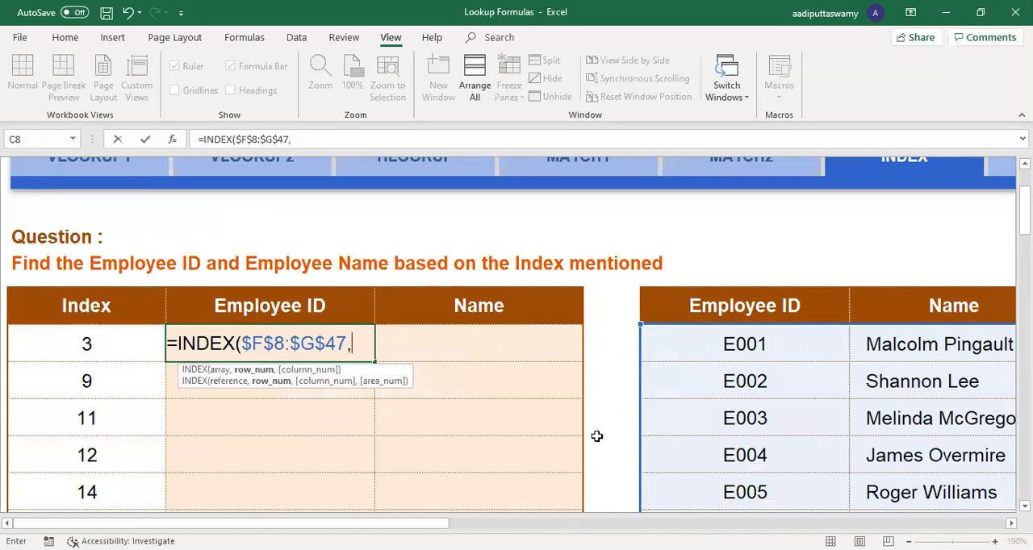
Step: Complete the C8 formula with $B8 as the row number, its column locked, and 1 as the column number
{"action": "left_click", "coordinate": [126, 351]}
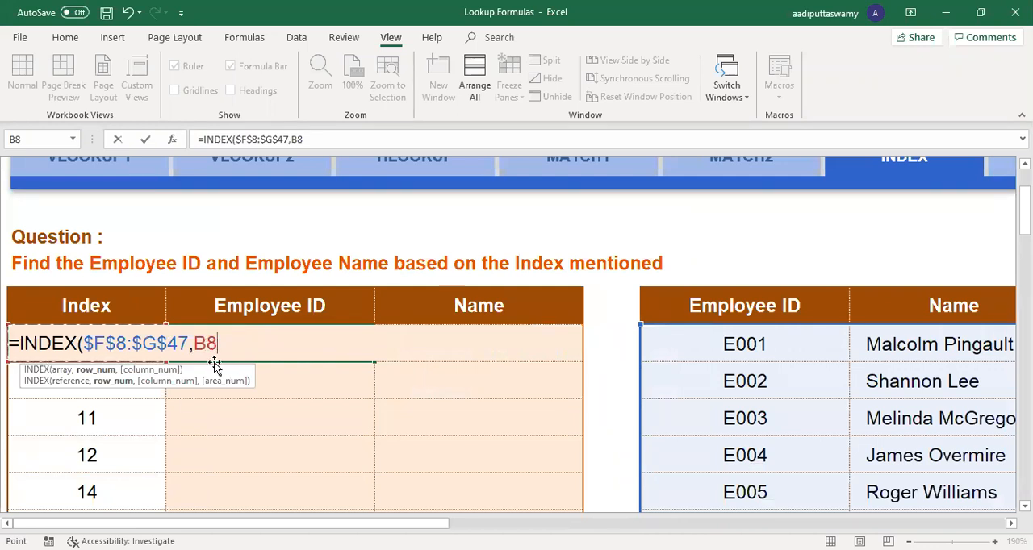
{"action": "key", "text": "F4"}
{"action": "key", "text": "F4"}
{"action": "key", "text": "F4"}
{"action": "type", "text": ","}
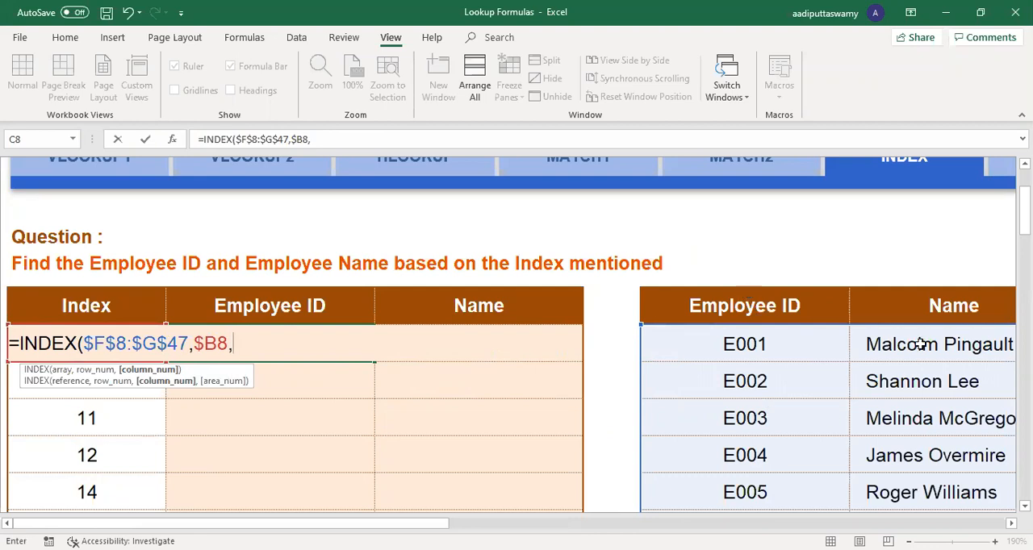
{"action": "type", "text": " 1)"}
{"action": "key", "text": "Return"}
Step: Copy the C8 formula into the Name cell D8 and change its column number to 2
{"action": "left_click", "coordinate": [352, 344]}
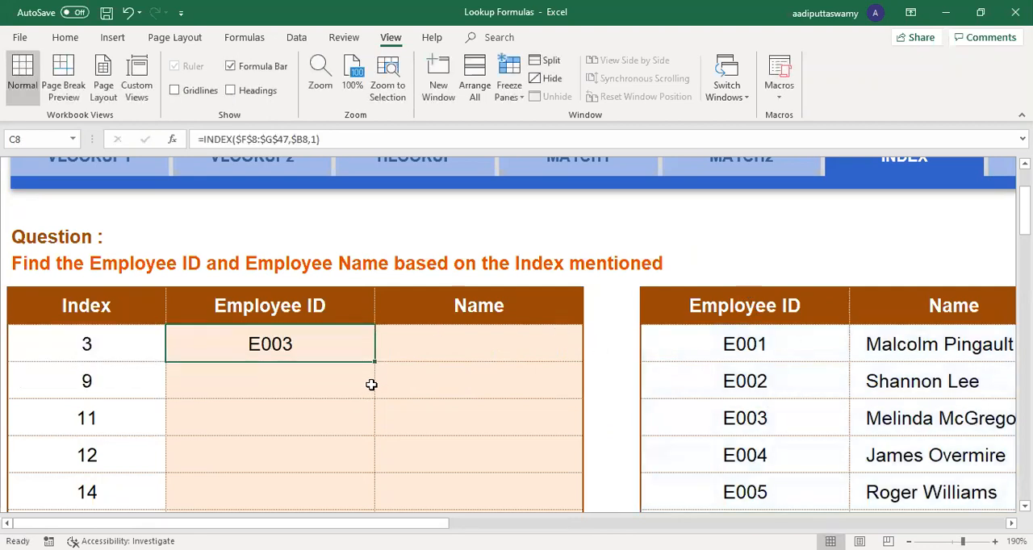
{"action": "left_click_drag", "start_coordinate": [375, 362], "coordinate": [557, 365]}
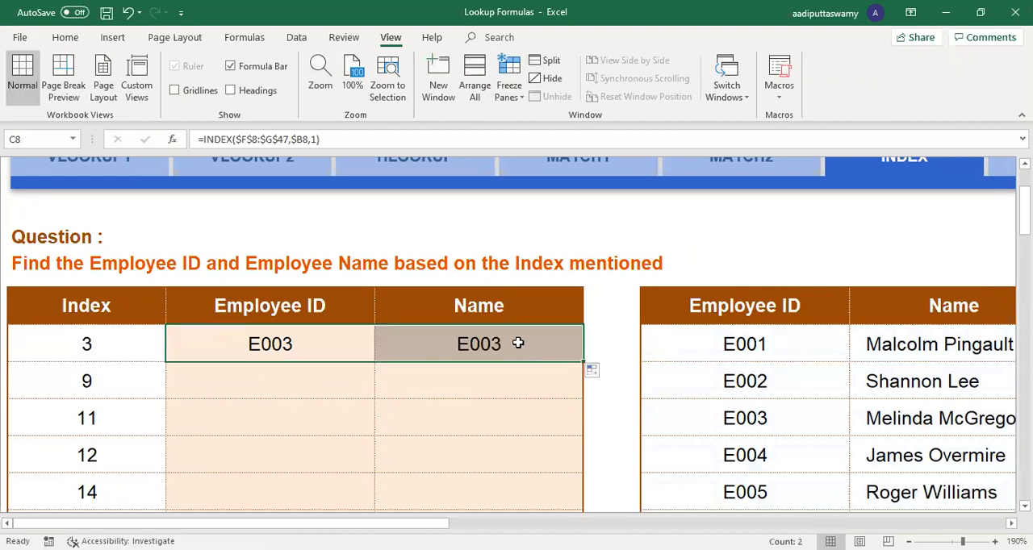
{"action": "double_click", "coordinate": [519, 342]}
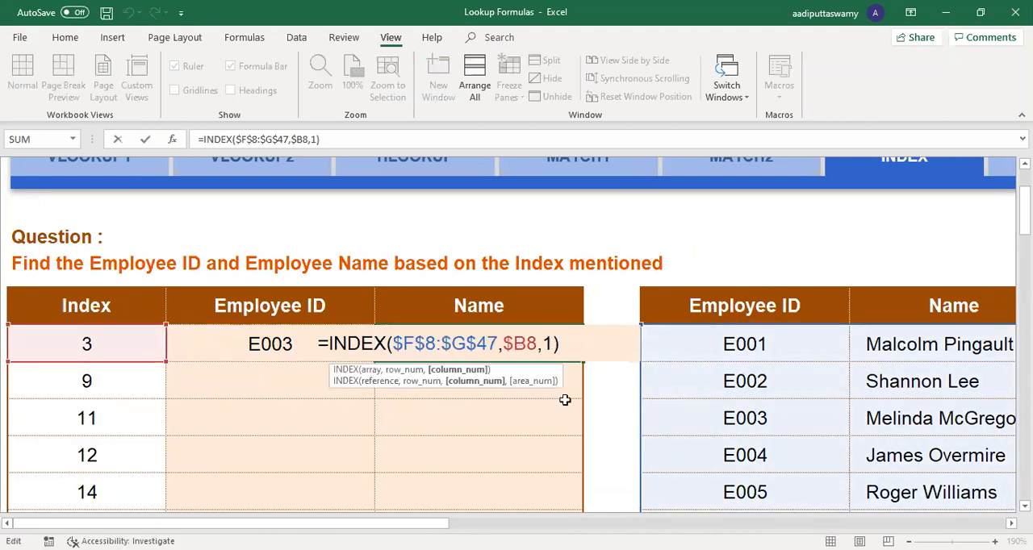
{"action": "key", "text": "BackSpace"}
{"action": "type", "text": "2"}
{"action": "key", "text": "Return"}
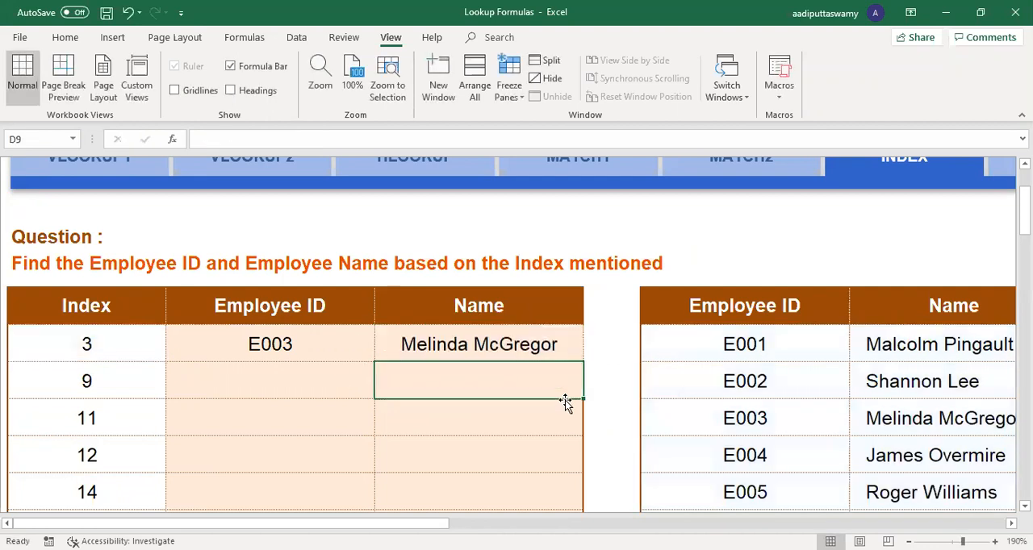
Step: Fill the Employee ID and Name formulas in C8:D8 down to the row for index 28
{"action": "left_click_drag", "start_coordinate": [342, 348], "coordinate": [516, 349]}
{"action": "left_click_drag", "start_coordinate": [583, 362], "coordinate": [576, 487]}
{"action": "scroll", "coordinate": [492, 403], "scroll_direction": "up", "scroll_amount": 2}
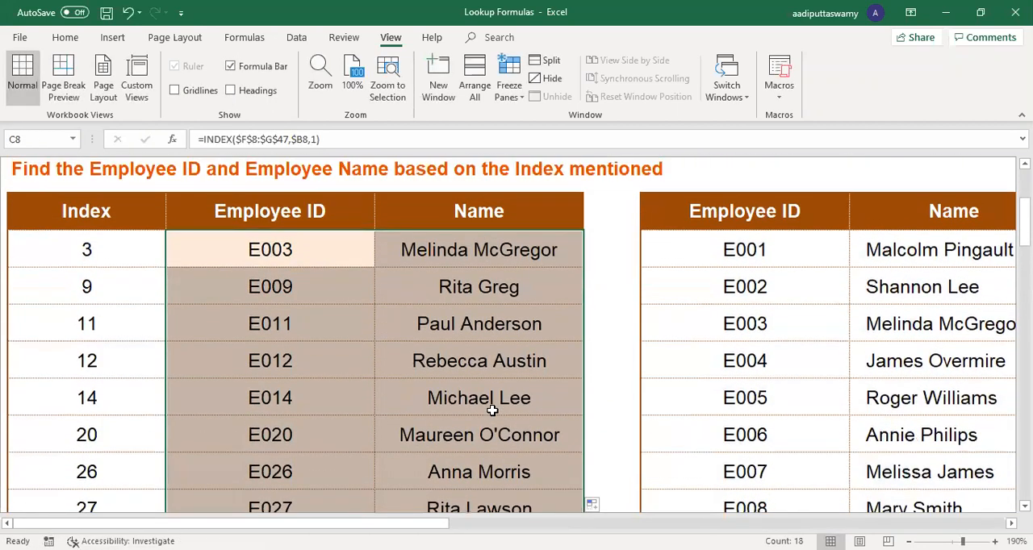
{"action": "scroll", "coordinate": [137, 299], "scroll_direction": "up", "scroll_amount": 1}
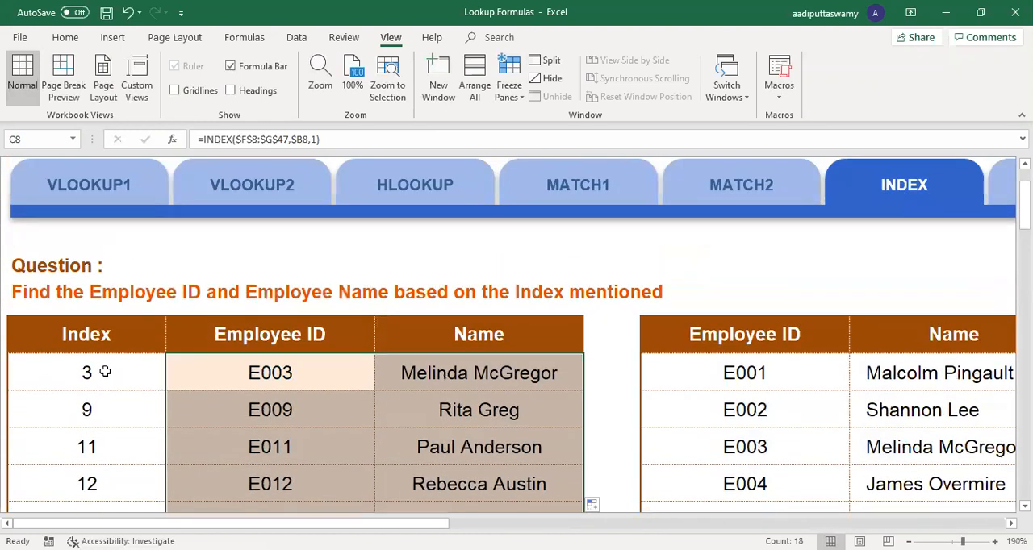
Step: Check the result rows for indexes 3 and 9, comparing index 9 with the E009 record in the employee table
{"action": "left_click", "coordinate": [153, 372]}
{"action": "left_click_drag", "start_coordinate": [203, 372], "coordinate": [427, 368]}
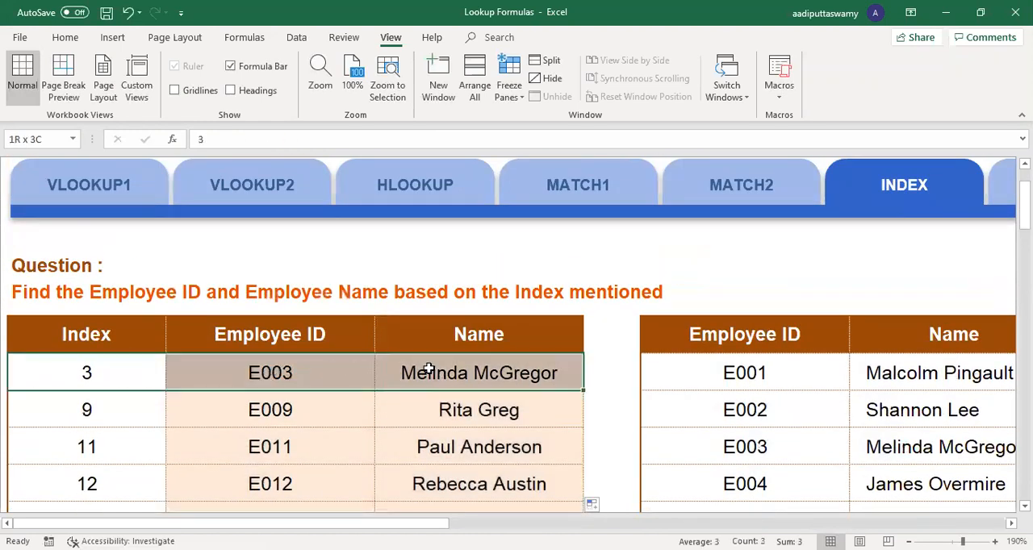
{"action": "left_click", "coordinate": [92, 407]}
{"action": "left_click_drag", "start_coordinate": [236, 412], "coordinate": [484, 412]}
{"action": "scroll", "coordinate": [876, 423], "scroll_direction": "down", "scroll_amount": 2}
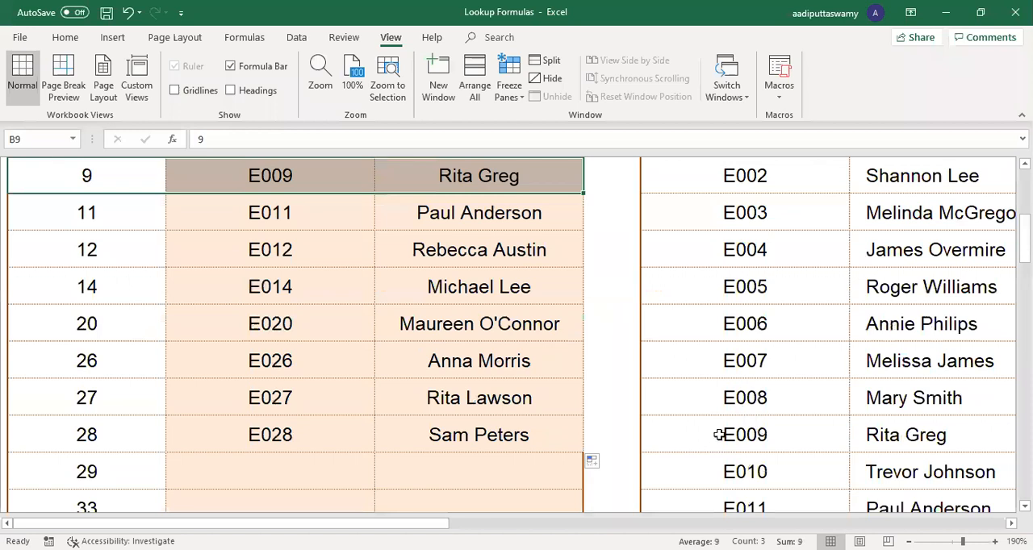
{"action": "left_click", "coordinate": [842, 437]}
{"action": "left_click_drag", "start_coordinate": [842, 437], "coordinate": [912, 436]}
{"action": "scroll", "coordinate": [364, 348], "scroll_direction": "up", "scroll_amount": 3}
{"action": "scroll", "coordinate": [352, 415], "scroll_direction": "down", "scroll_amount": 2}
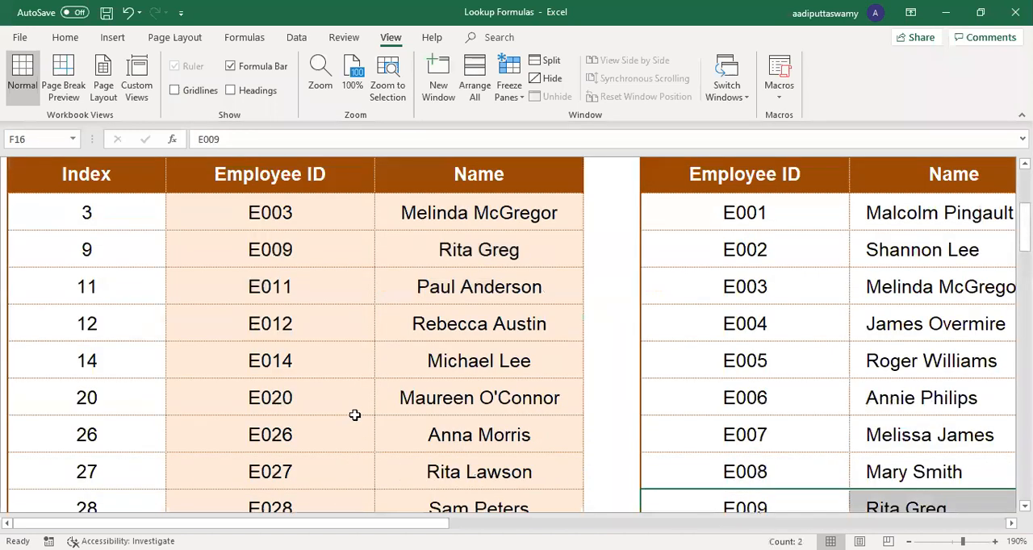
Step: Change the first index in B8 to 5
{"action": "left_click", "coordinate": [99, 220]}
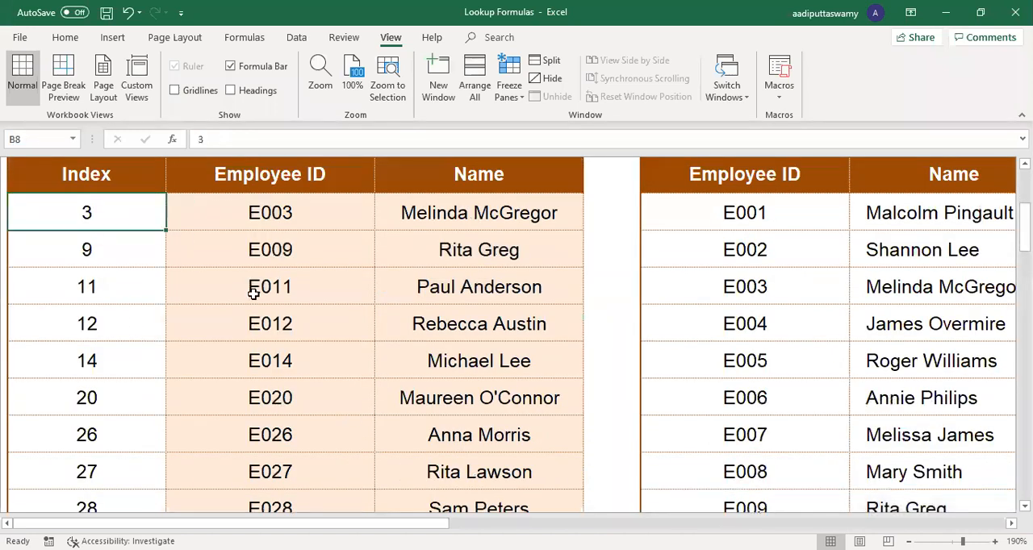
{"action": "type", "text": "5"}
{"action": "key", "text": "Return"}
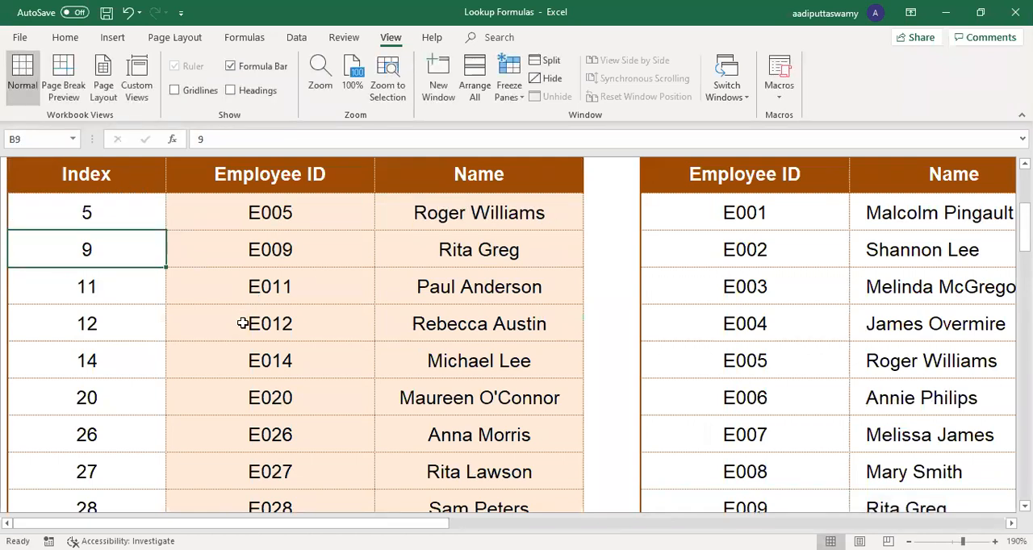
Step: Copy the E001 record's ID and name over the E005 record in F12:G12 of the employee table
{"action": "left_click_drag", "start_coordinate": [752, 214], "coordinate": [917, 213]}
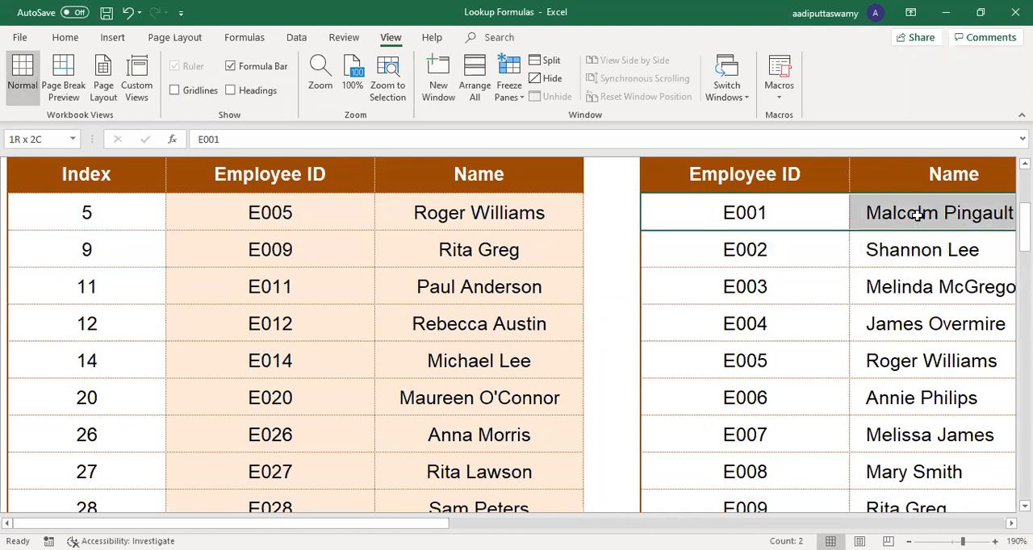
{"action": "key", "text": "ctrl+c"}
{"action": "left_click", "coordinate": [747, 368]}
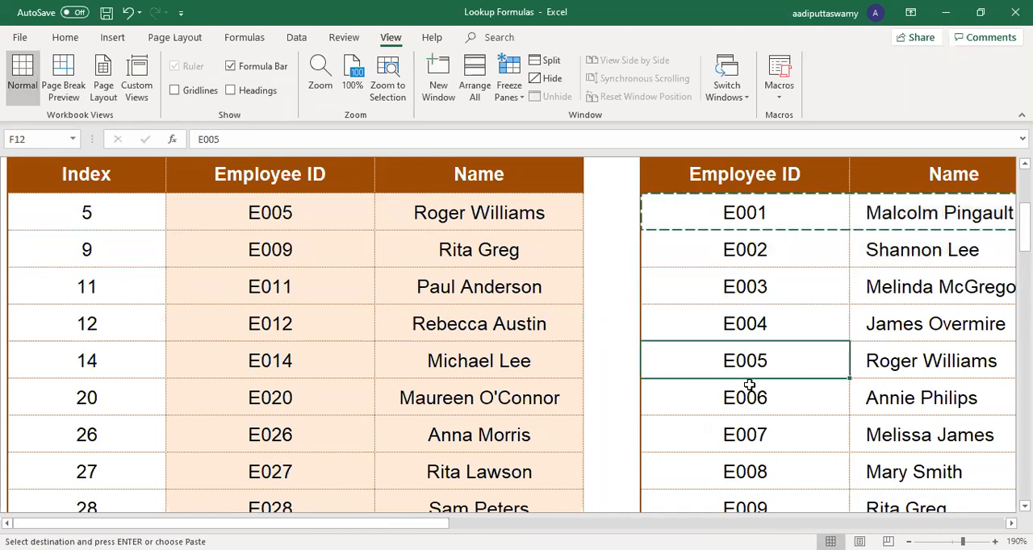
{"action": "key", "text": "ctrl+v"}
{"action": "key", "text": "Escape"}
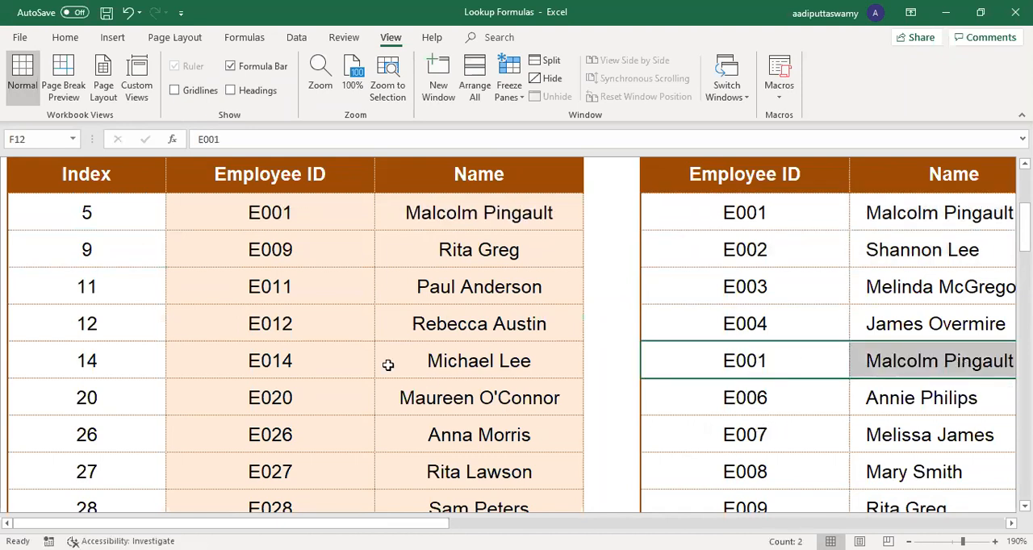
{"action": "left_click", "coordinate": [803, 217]}
{"action": "left_click", "coordinate": [771, 361]}
Step: Try 1 as the first index in B8 and undo that change
{"action": "left_click", "coordinate": [97, 218]}
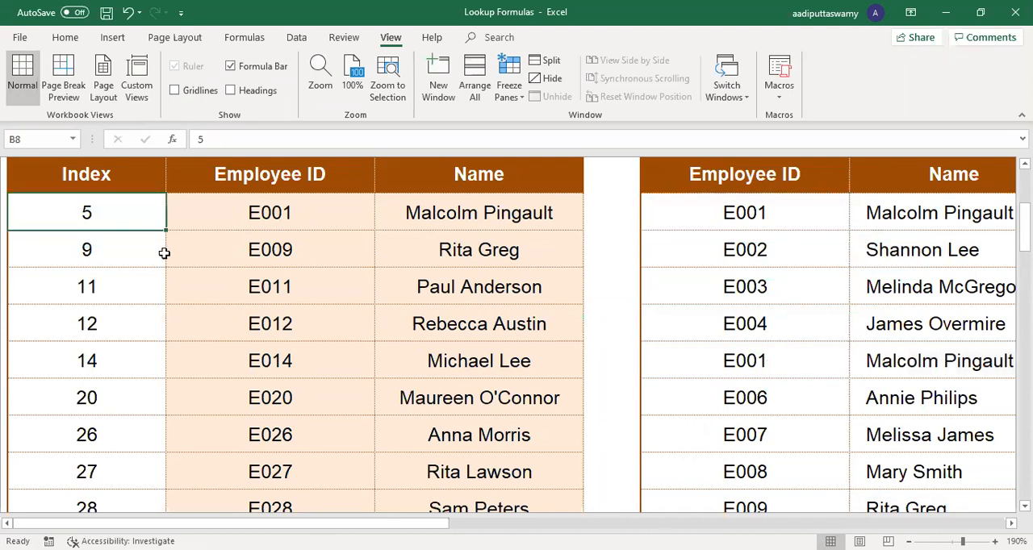
{"action": "type", "text": "1"}
{"action": "key", "text": "Return"}
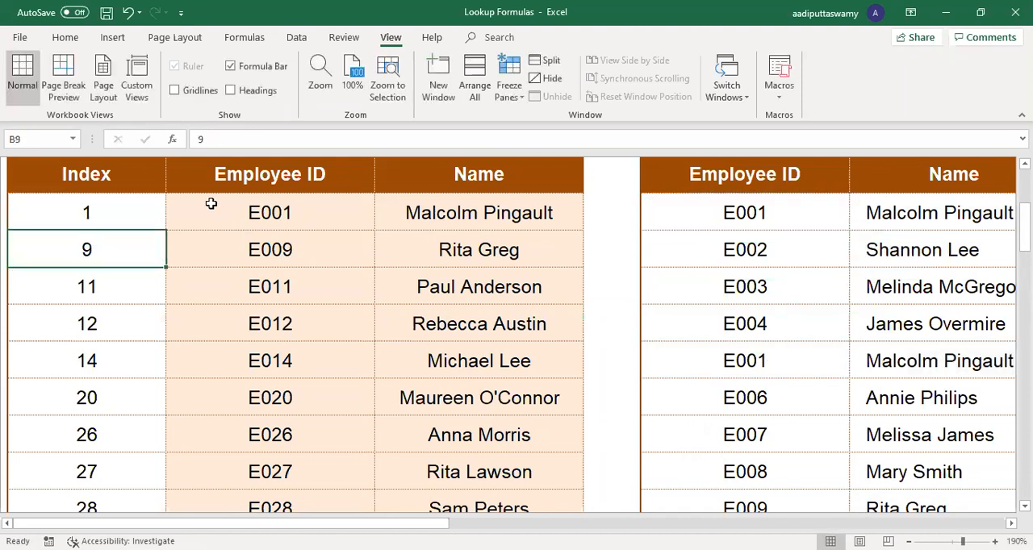
{"action": "left_click", "coordinate": [922, 372]}
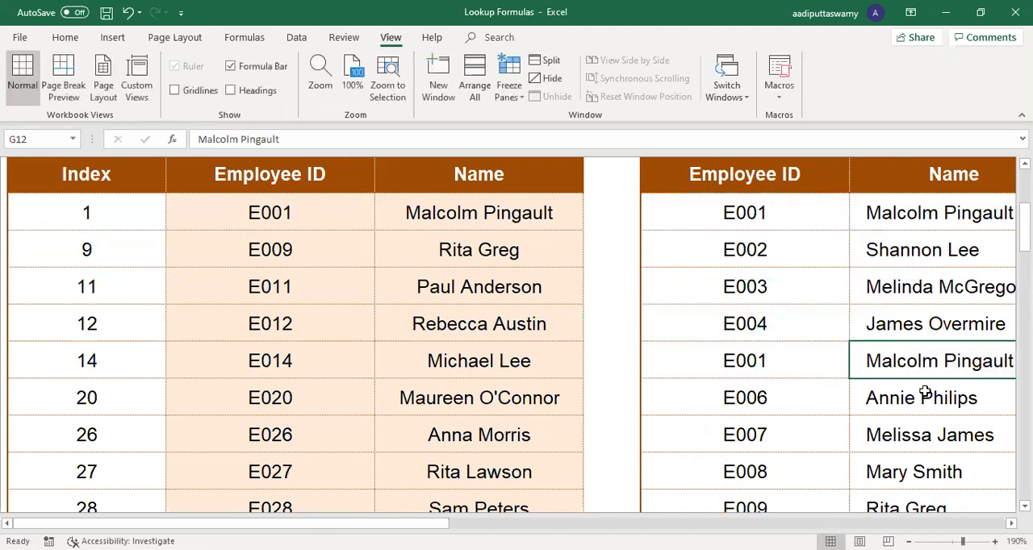
{"action": "key", "text": "ctrl+z"}
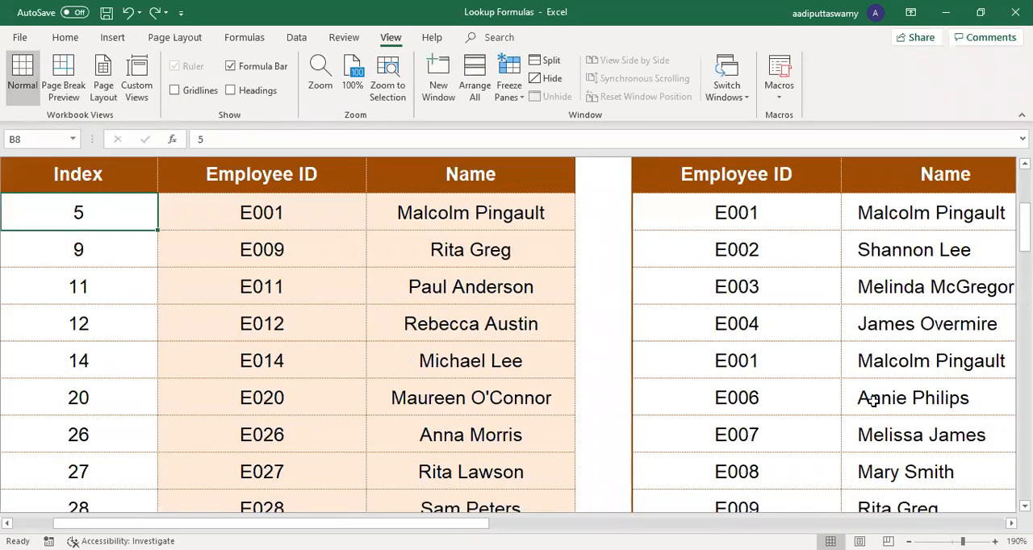
Step: Undo the record pasted over F12:G12 and copy only the E001 ID from F8 into F12
{"action": "key", "text": "ctrl+z"}
{"action": "left_click", "coordinate": [791, 395]}
{"action": "key", "text": "Escape"}
{"action": "left_click", "coordinate": [759, 209]}
{"action": "key", "text": "ctrl+c"}
{"action": "left_click", "coordinate": [775, 360]}
{"action": "key", "text": "ctrl+v"}
{"action": "key", "text": "Escape"}
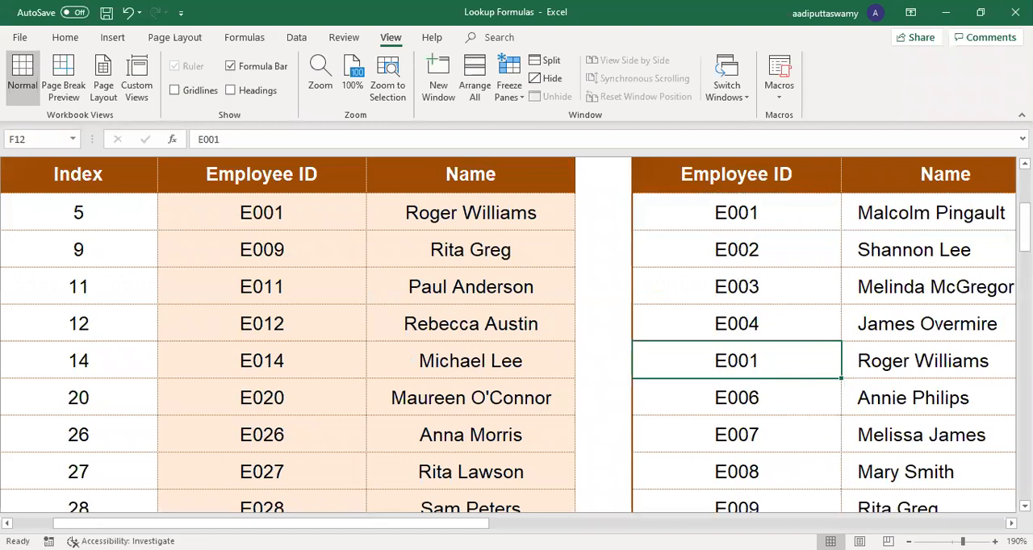
Step: Try 1 as the first index in B8 again and undo it
{"action": "scroll", "coordinate": [110, 231], "scroll_direction": "left", "scroll_amount": 1}
{"action": "left_click", "coordinate": [111, 226]}
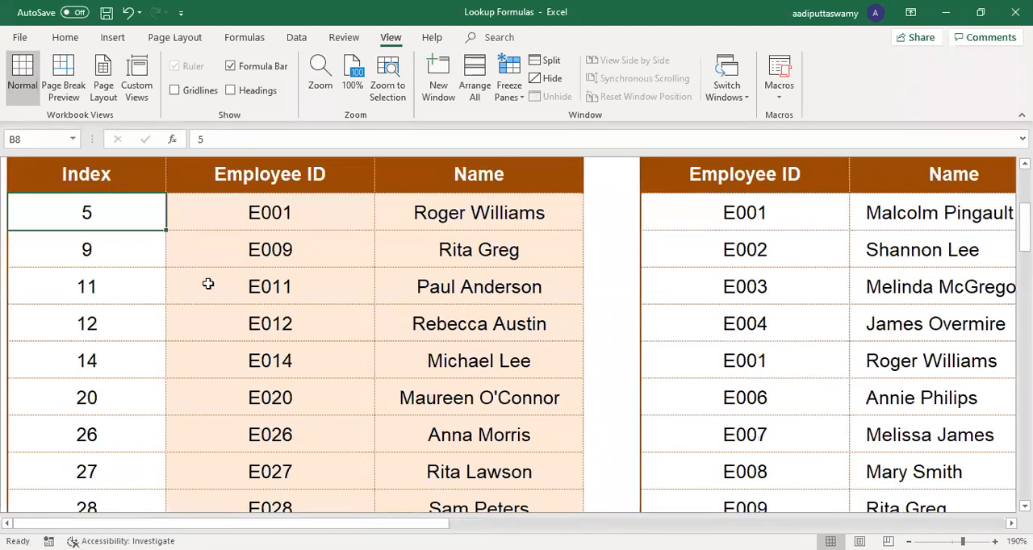
{"action": "type", "text": "1"}
{"action": "key", "text": "Return"}
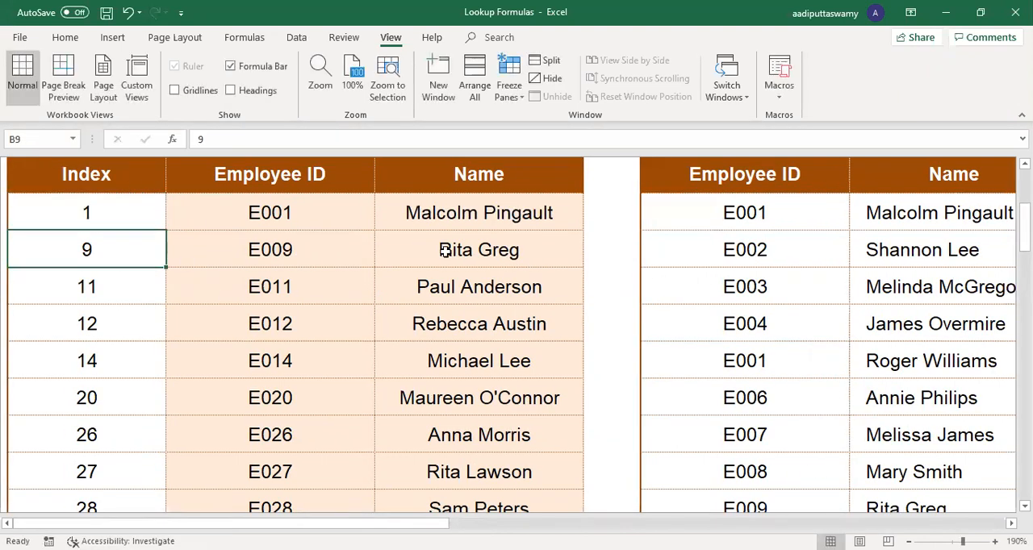
{"action": "key", "text": "ctrl+z"}
Step: Compare the first index in B8 with the two E001 records in F8 and F12 of the employee table
{"action": "left_click", "coordinate": [121, 251]}
{"action": "left_click", "coordinate": [783, 210]}
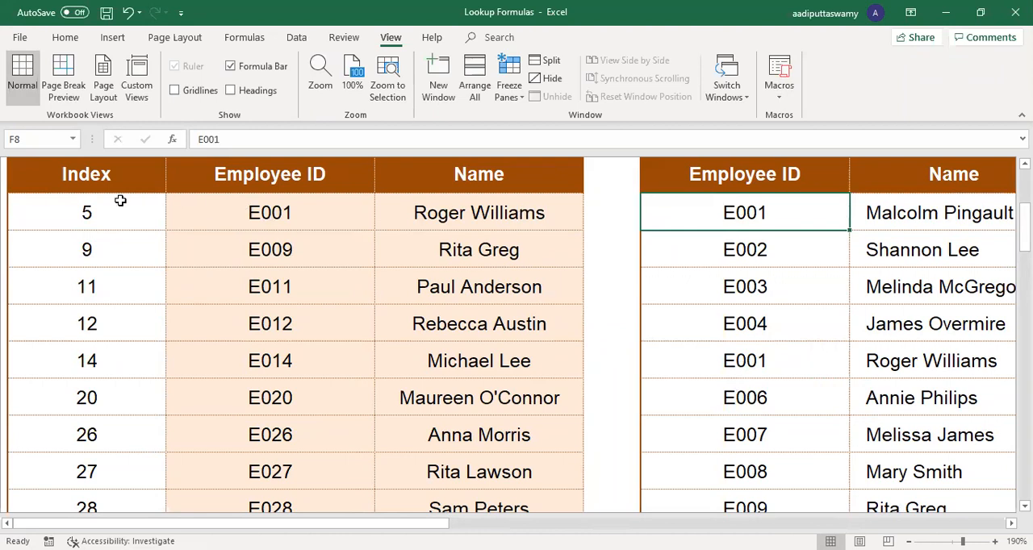
{"action": "double_click", "coordinate": [64, 213]}
{"action": "double_click", "coordinate": [10, 210]}
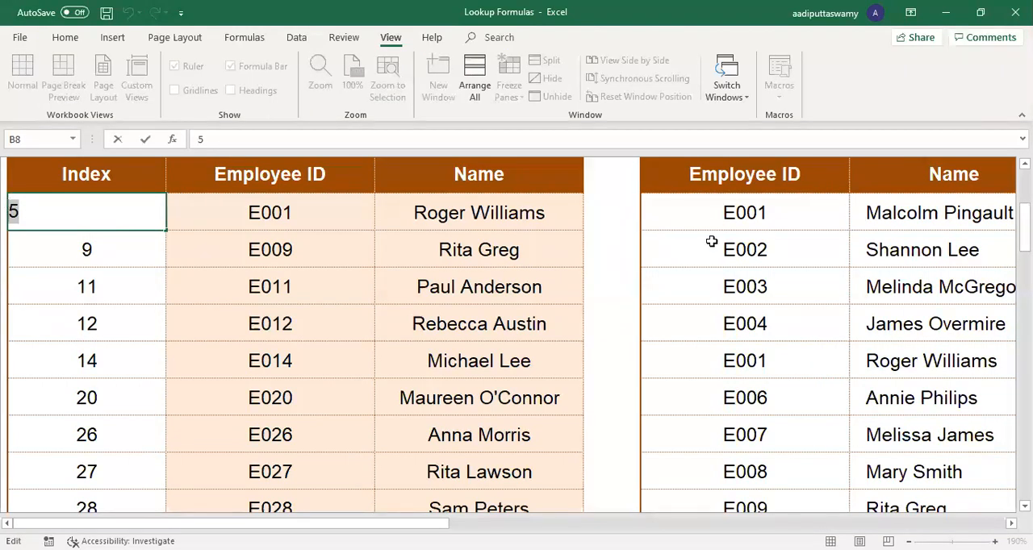
{"action": "key", "text": "Escape"}
{"action": "left_click", "coordinate": [772, 364]}
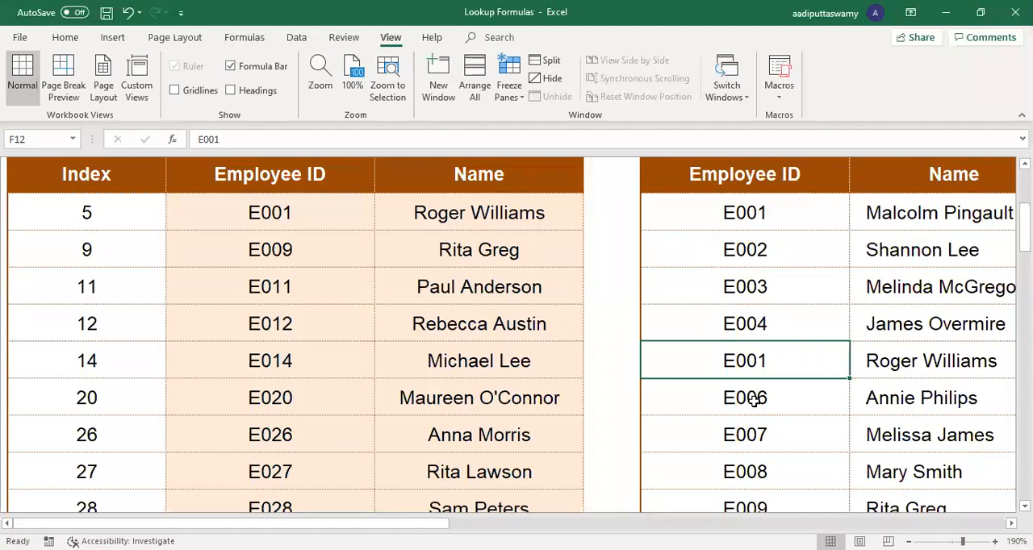
{"action": "left_click", "coordinate": [750, 318]}
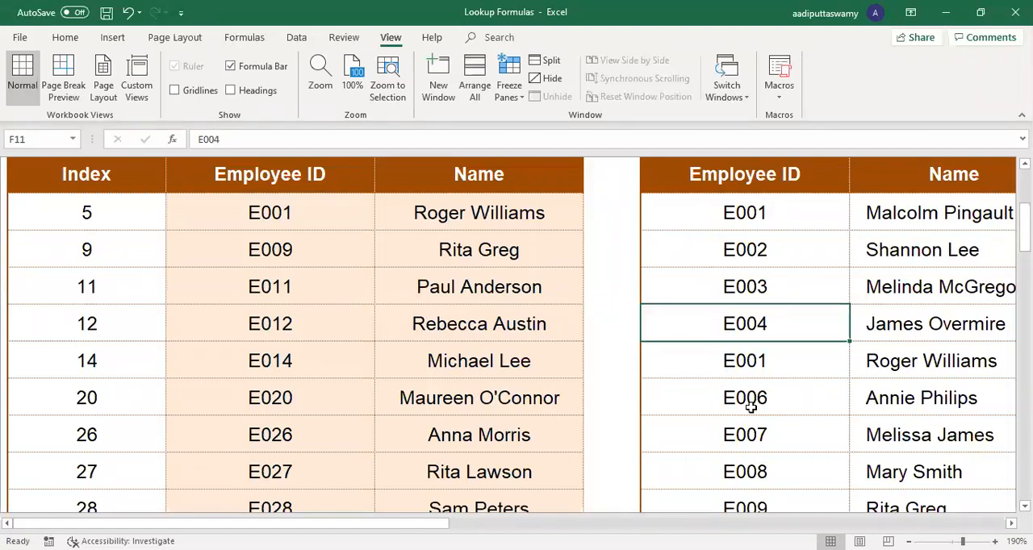
Step: Switch to the OFFSET worksheet and enlarge the view of its index and employee tables
{"action": "scroll", "coordinate": [542, 309], "scroll_direction": "up", "scroll_amount": 1}
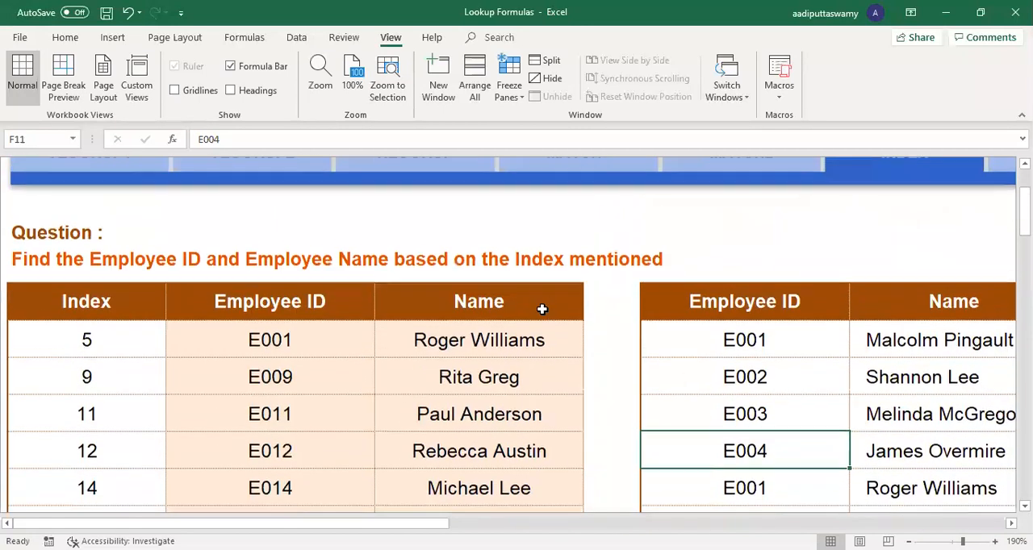
{"action": "scroll", "coordinate": [824, 440], "scroll_direction": "up", "scroll_amount": 2}
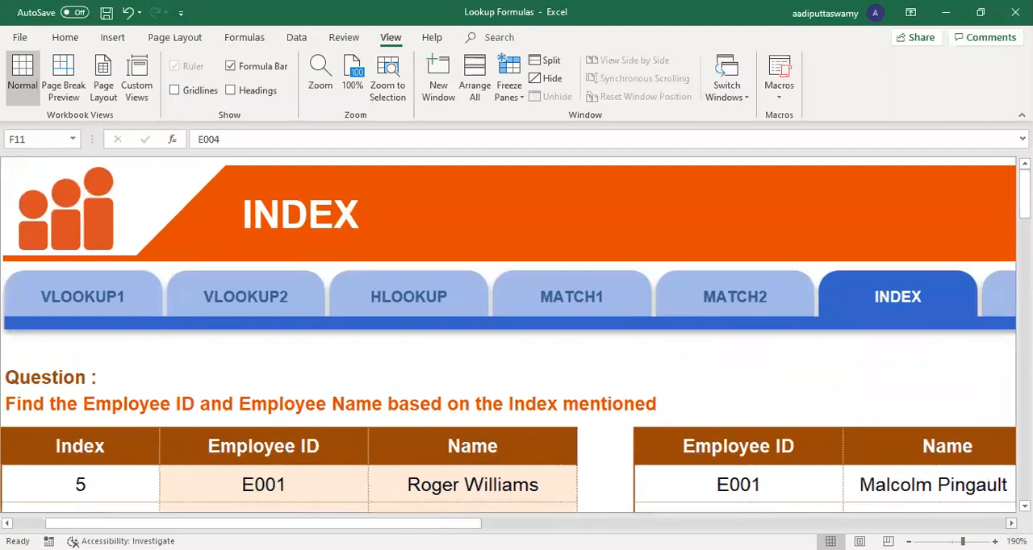
{"action": "scroll", "coordinate": [980, 503], "scroll_direction": "right", "scroll_amount": 3}
{"action": "left_click", "coordinate": [713, 297]}
{"action": "left_click", "coordinate": [202, 326]}
{"action": "key", "text": "alt"}
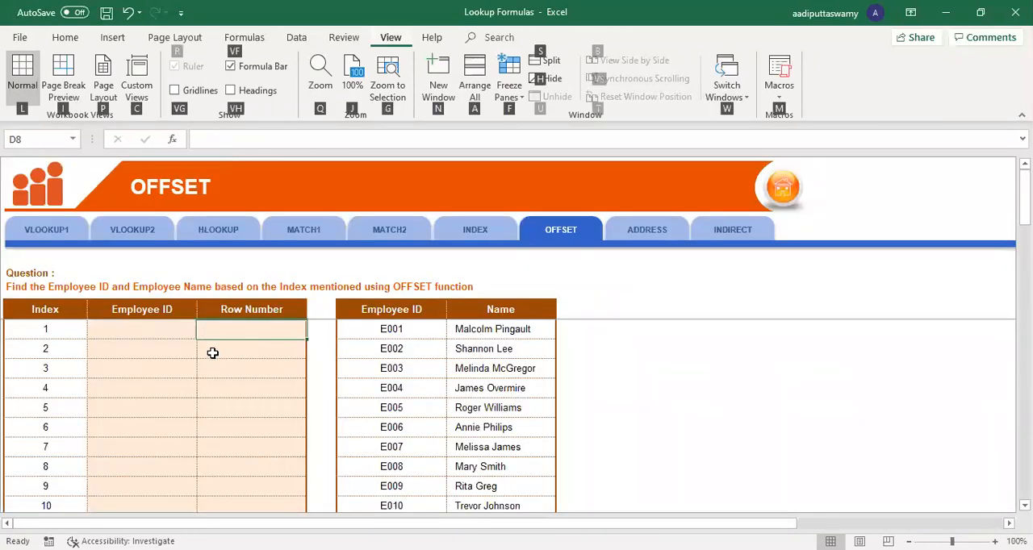
{"action": "scroll", "coordinate": [213, 352], "scroll_direction": "up", "scroll_amount": 6}
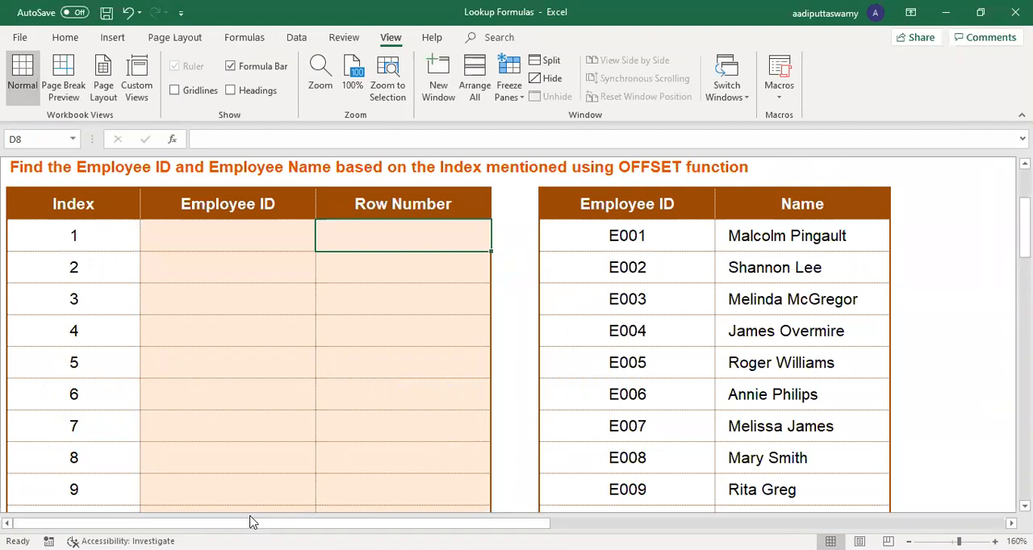
Step: Start an OFFSET formula in C8 with $F$7 as the reference and B8 as the rows argument
{"action": "key", "text": "Left"}
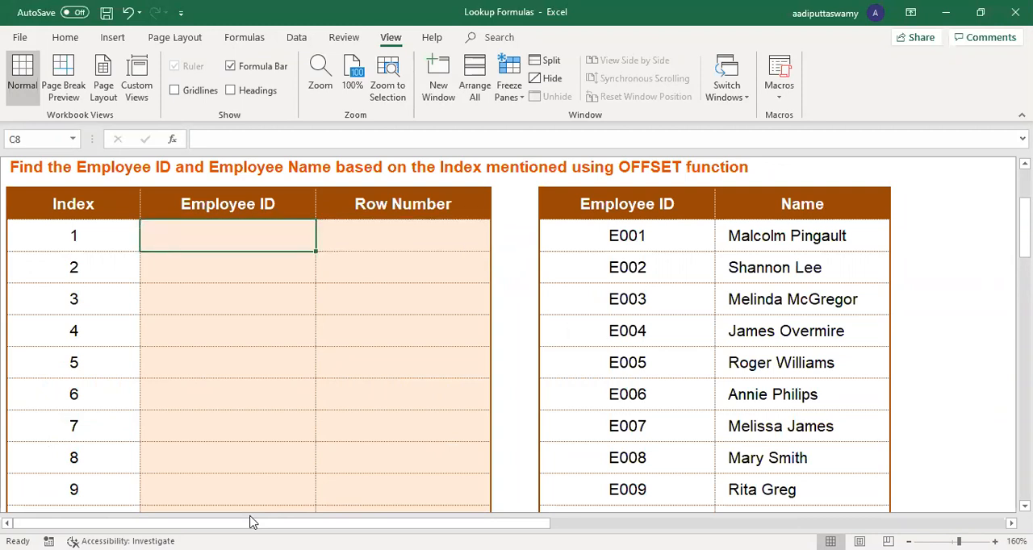
{"action": "type", "text": "=offset"}
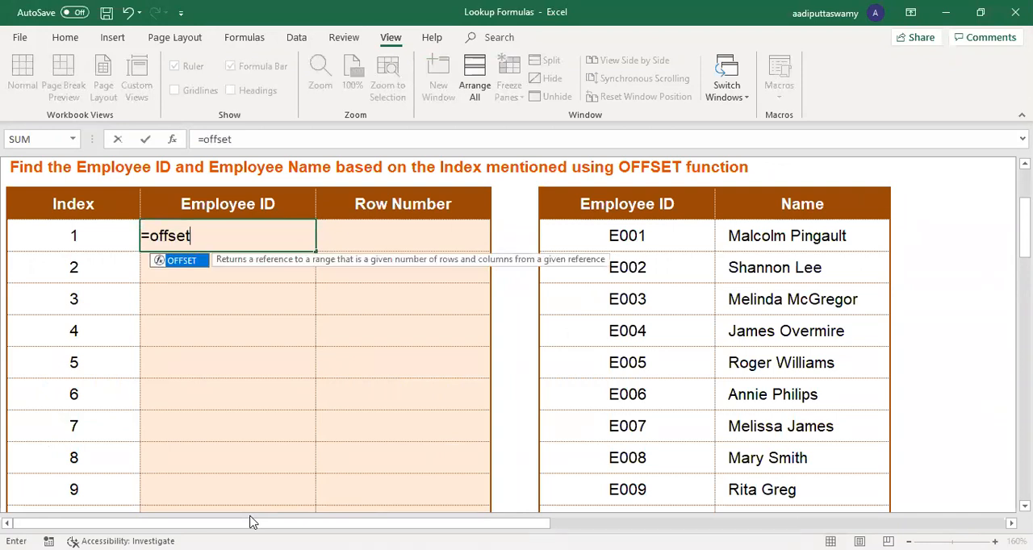
{"action": "key", "text": "Tab"}
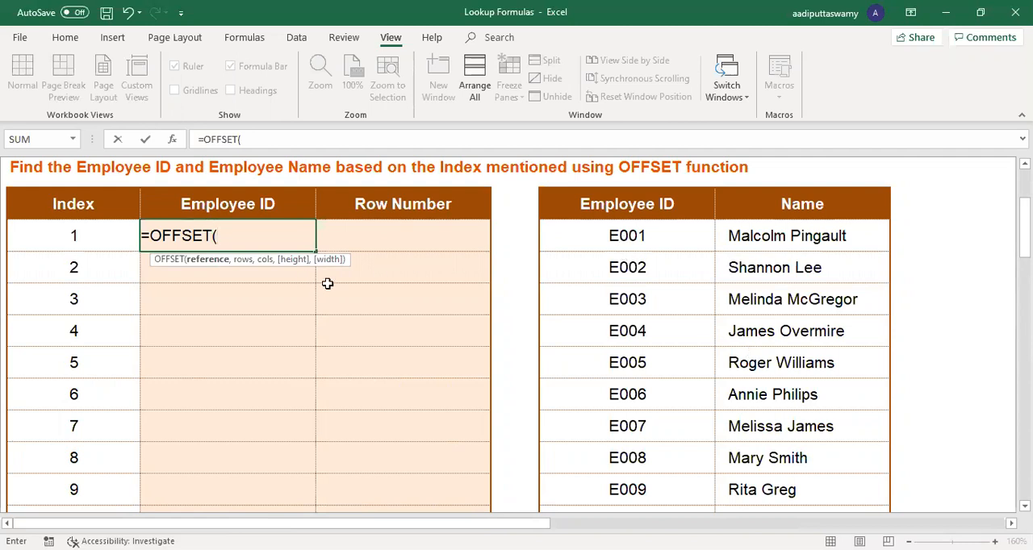
{"action": "left_click", "coordinate": [581, 207]}
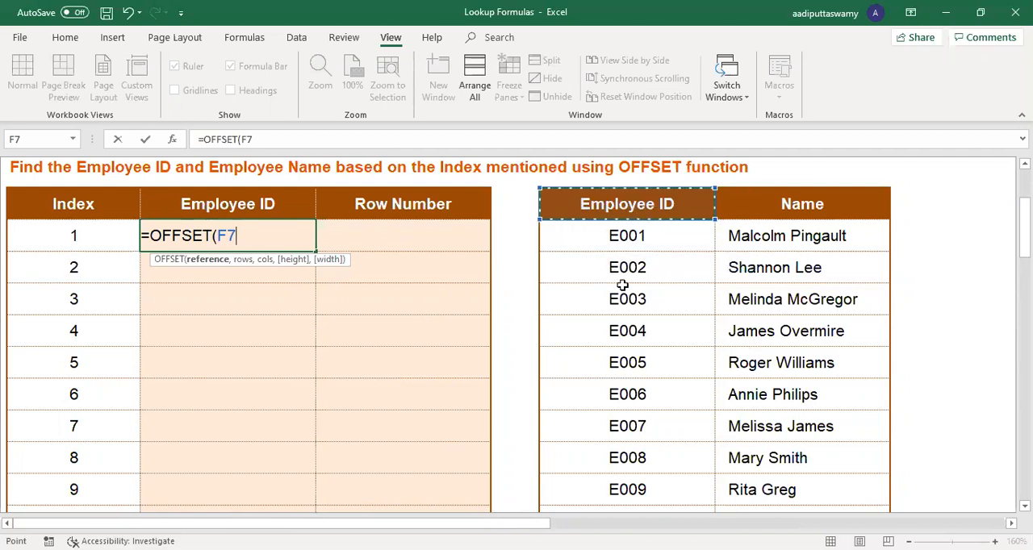
{"action": "key", "text": "F4"}
{"action": "type", "text": ","}
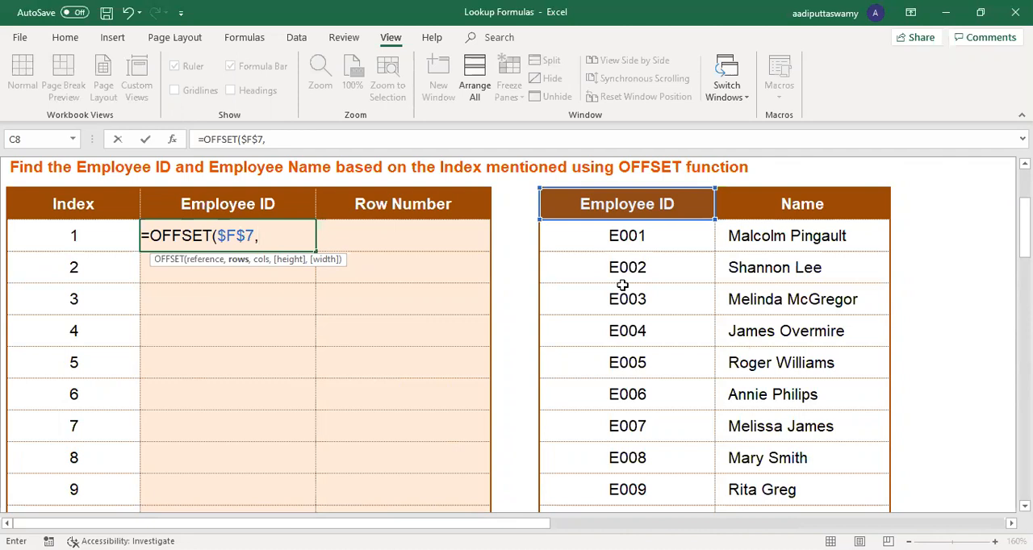
{"action": "left_click", "coordinate": [55, 237]}
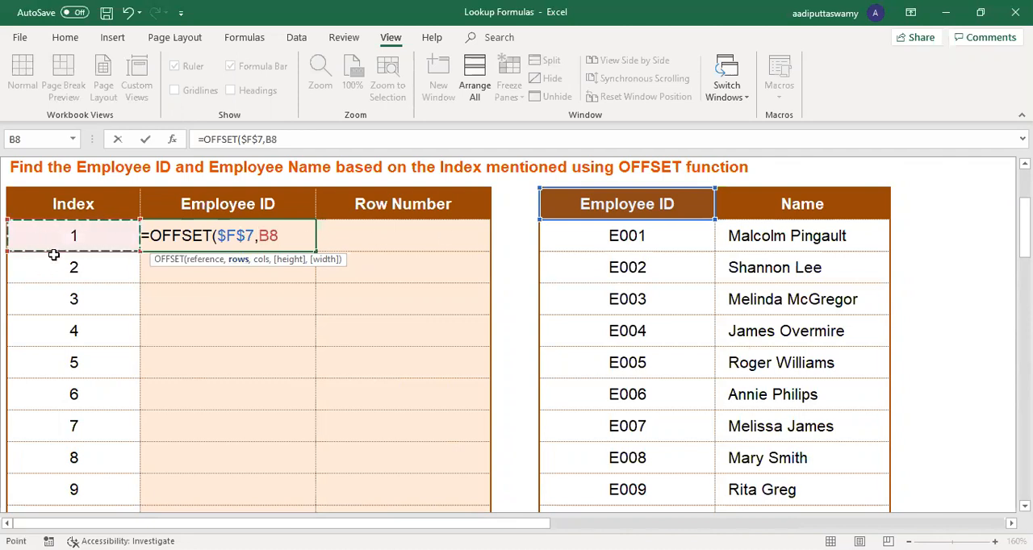
{"action": "type", "text": ","}
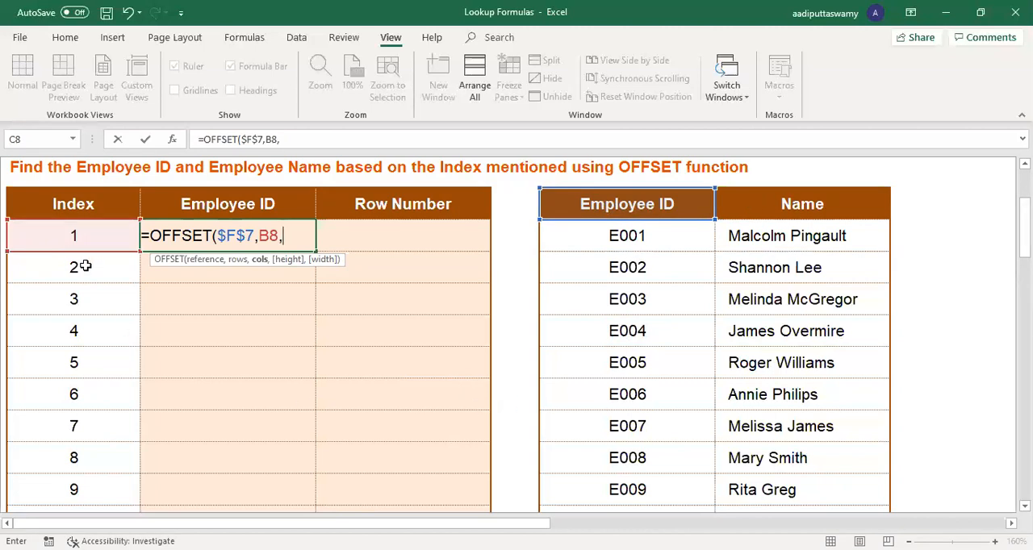
Step: Lock the column of the rows reference as $B8 and complete the C8 formula with 0 columns
{"action": "left_click", "coordinate": [263, 237]}
{"action": "key", "text": "F4"}
{"action": "key", "text": "F4"}
{"action": "key", "text": "F4"}
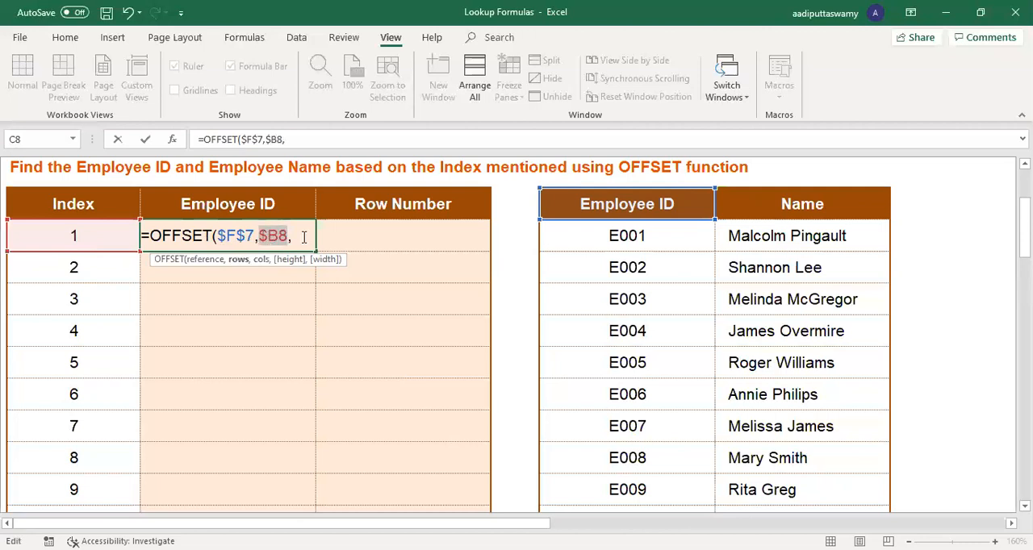
{"action": "key", "text": "End"}
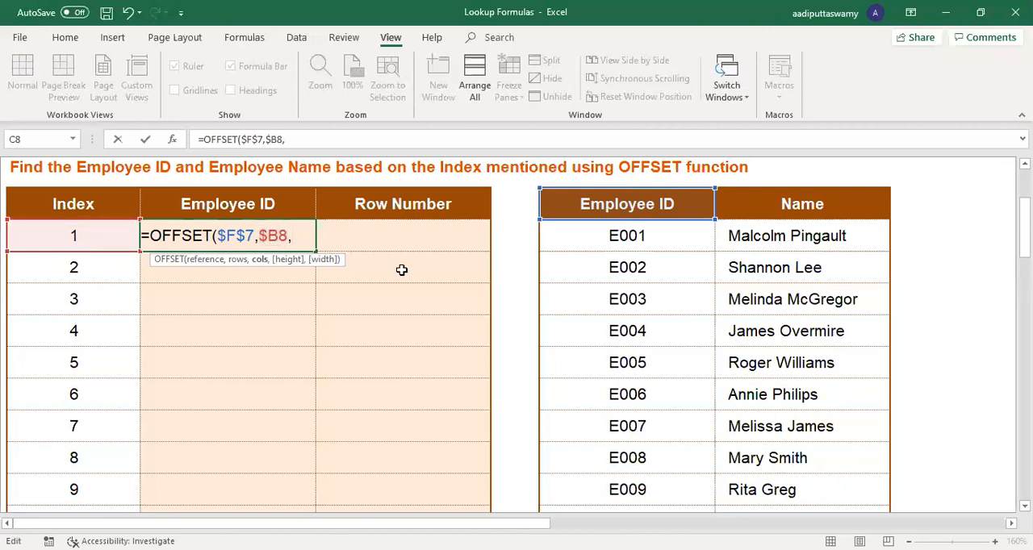
{"action": "type", "text": "0"}
{"action": "key", "text": "Return"}
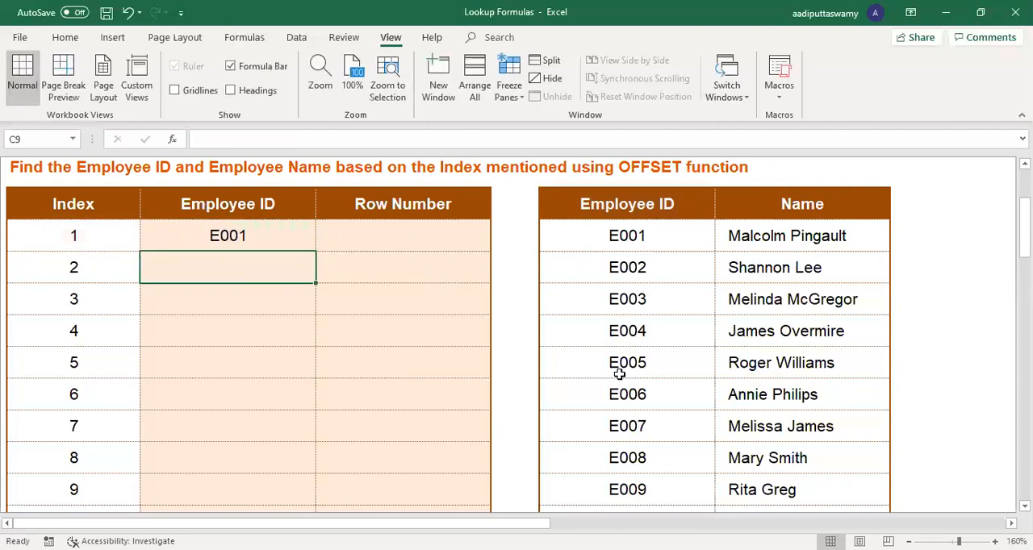
Step: Copy the C8 formula to D8 with its column offset set to 1, and fill both formulas down to row 14
{"action": "left_click", "coordinate": [613, 204]}
{"action": "left_click", "coordinate": [613, 232]}
{"action": "left_click", "coordinate": [262, 237]}
{"action": "left_click_drag", "start_coordinate": [316, 251], "coordinate": [452, 250]}
{"action": "double_click", "coordinate": [437, 234]}
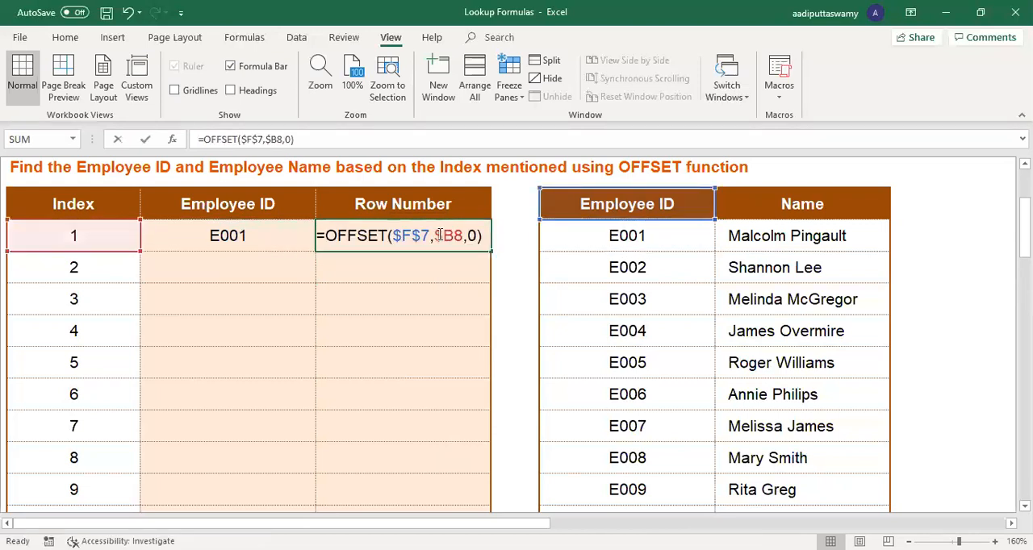
{"action": "double_click", "coordinate": [471, 235]}
{"action": "type", "text": "1"}
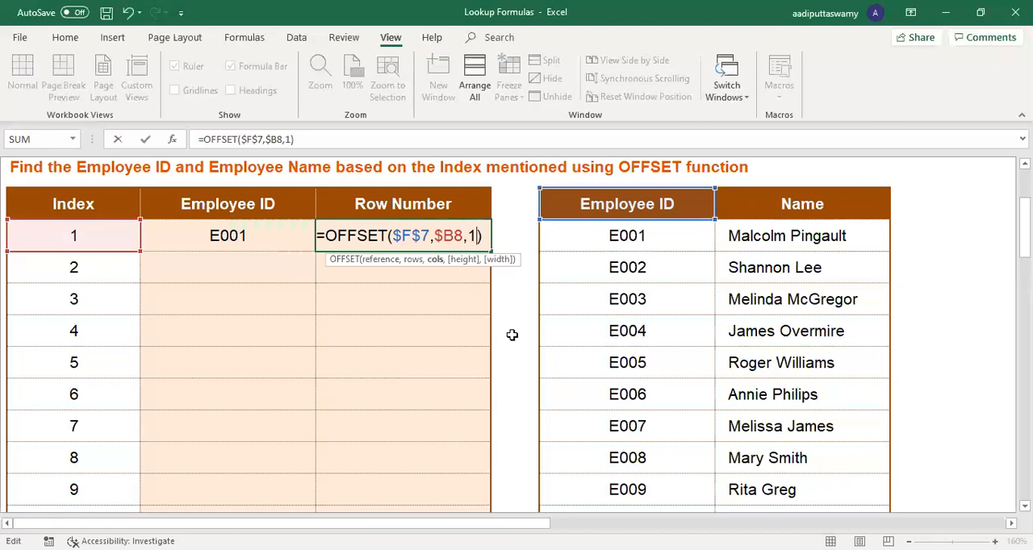
{"action": "key", "text": "Return"}
{"action": "left_click_drag", "start_coordinate": [234, 236], "coordinate": [387, 418]}
{"action": "key", "text": "ctrl+d"}
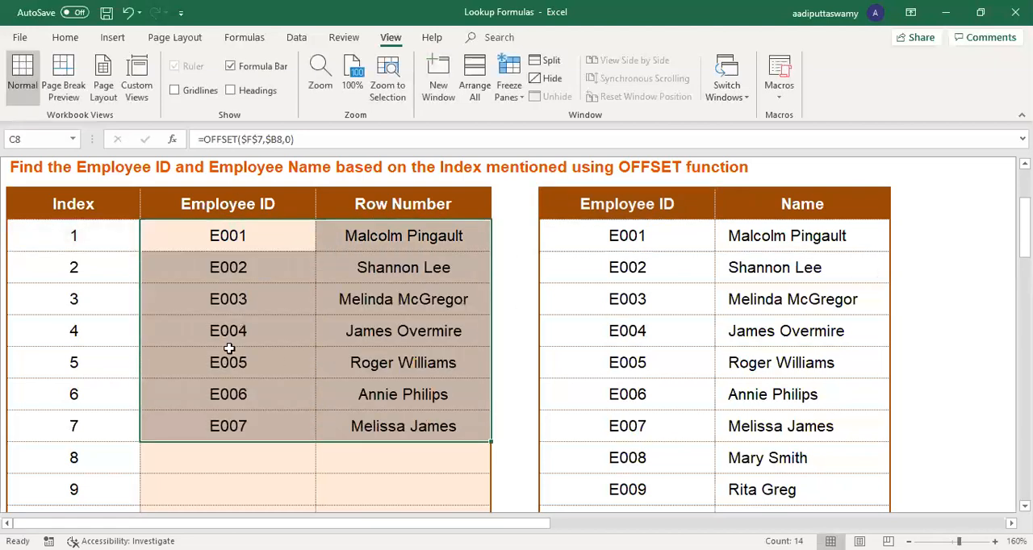
Step: Trace index 2 in the employee table by counting rows down from the Employee ID header
{"action": "left_click", "coordinate": [105, 271]}
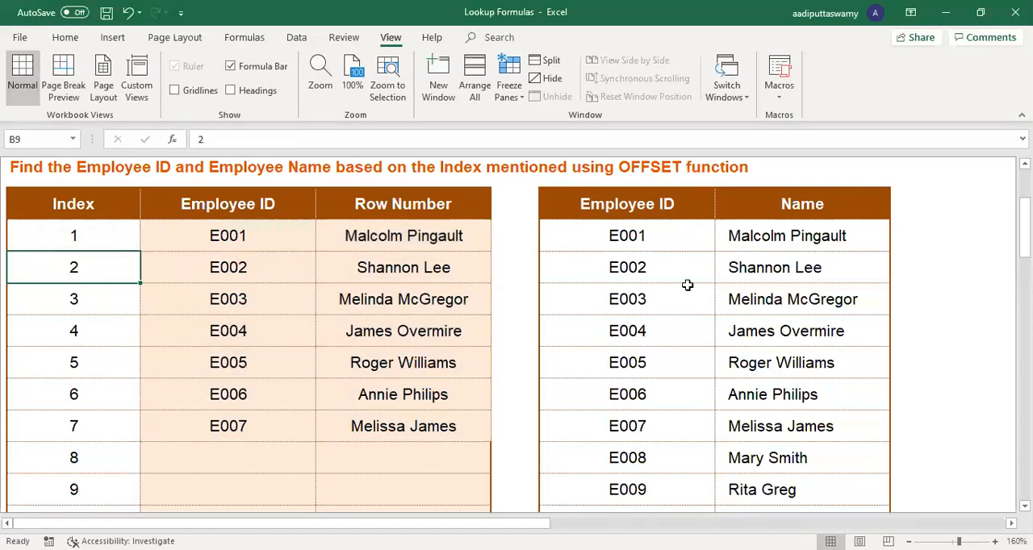
{"action": "left_click", "coordinate": [623, 204]}
{"action": "left_click", "coordinate": [623, 233]}
{"action": "left_click", "coordinate": [620, 263]}
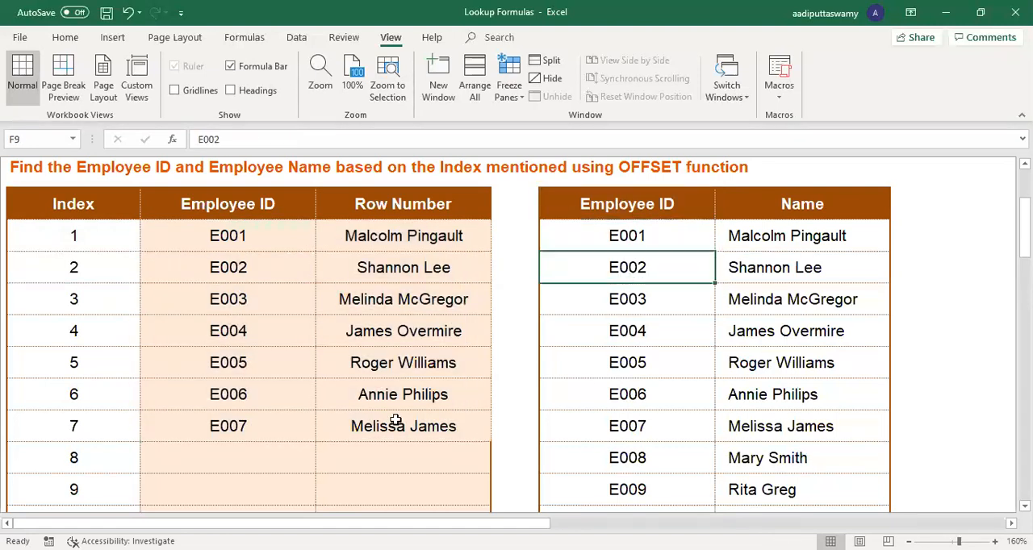
Step: Change the second index in B9 to 10
{"action": "left_click", "coordinate": [126, 279]}
{"action": "type", "text": "10"}
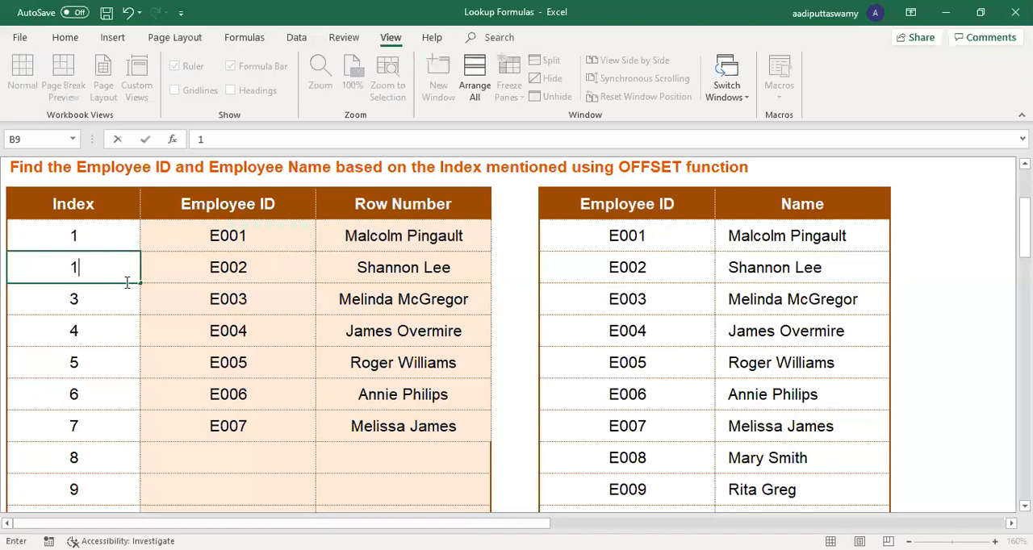
{"action": "key", "text": "Return"}
Step: Count ten rows down from the Employee ID header to check the result for index 10
{"action": "left_click", "coordinate": [640, 215]}
{"action": "left_click", "coordinate": [646, 237]}
{"action": "left_click", "coordinate": [643, 265]}
{"action": "left_click", "coordinate": [639, 299]}
{"action": "left_click", "coordinate": [638, 331]}
{"action": "left_click", "coordinate": [639, 362]}
{"action": "left_click", "coordinate": [641, 395]}
{"action": "left_click", "coordinate": [642, 426]}
{"action": "left_click", "coordinate": [646, 458]}
{"action": "left_click", "coordinate": [650, 490]}
{"action": "scroll", "coordinate": [687, 491], "scroll_direction": "down", "scroll_amount": 1}
{"action": "left_click", "coordinate": [662, 434]}
{"action": "scroll", "coordinate": [235, 312], "scroll_direction": "up", "scroll_amount": 3}
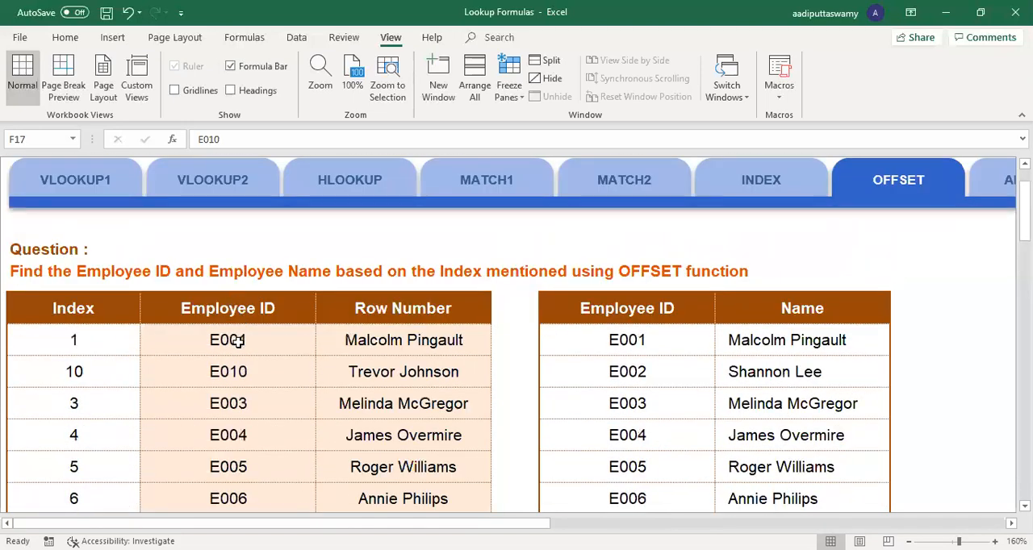
Step: Try $F$8 as the OFFSET reference in C8 and trace the rows below that starting cell
{"action": "double_click", "coordinate": [234, 341]}
{"action": "left_click_drag", "start_coordinate": [593, 324], "coordinate": [595, 345]}
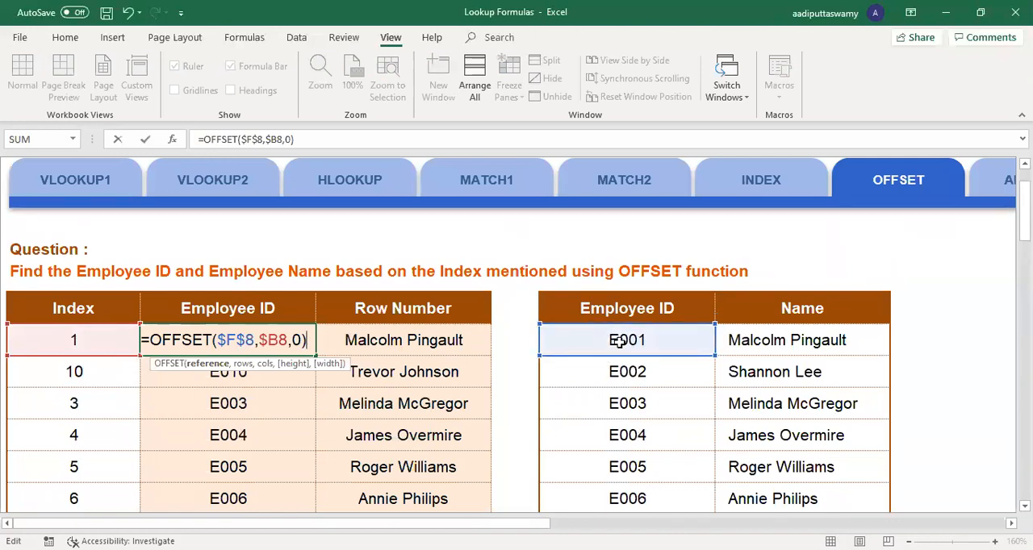
{"action": "key", "text": "Return"}
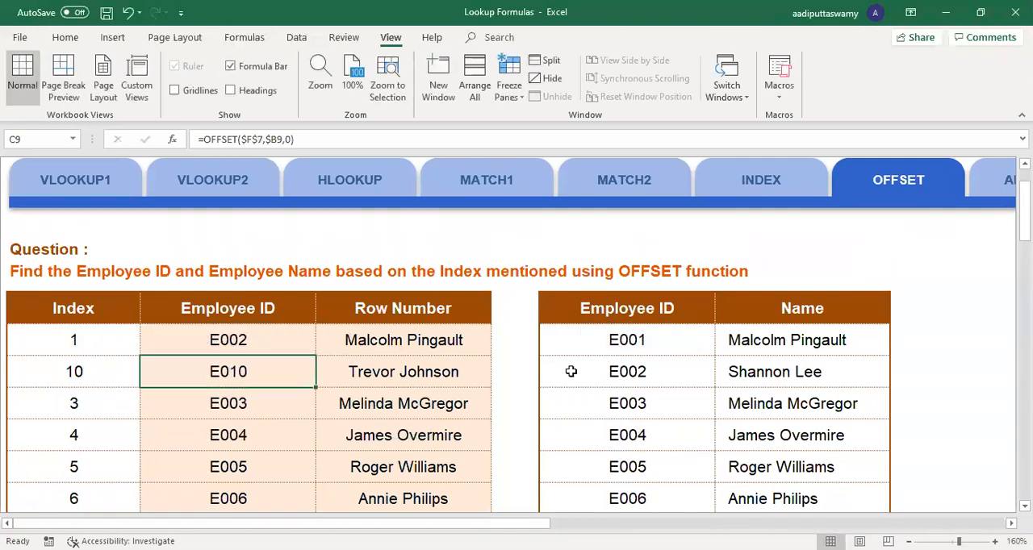
{"action": "left_click", "coordinate": [634, 343]}
{"action": "left_click", "coordinate": [636, 373]}
{"action": "left_click", "coordinate": [638, 402]}
{"action": "left_click", "coordinate": [635, 436]}
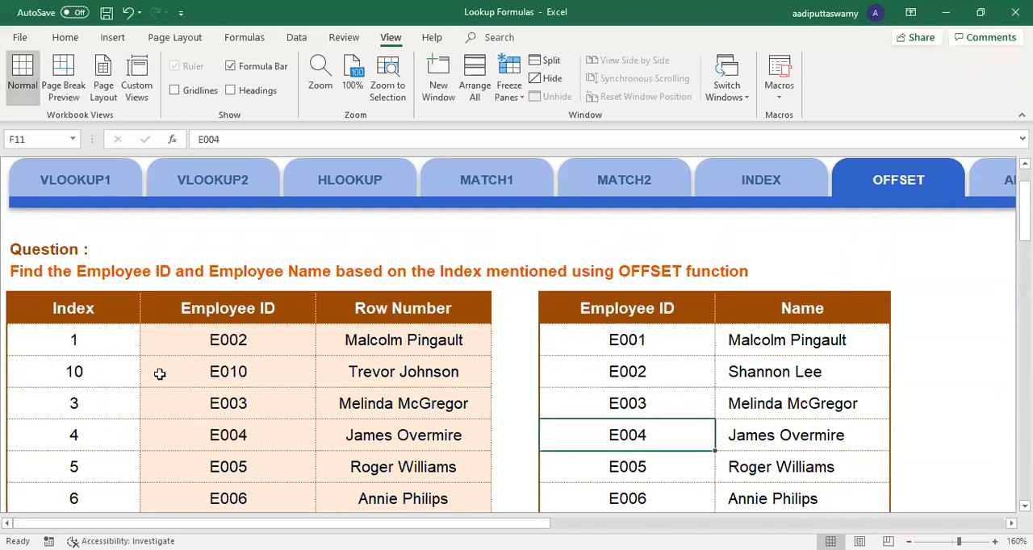
Step: Set the OFFSET reference in C8 back to the Employee ID header, $F$7
{"action": "double_click", "coordinate": [242, 341]}
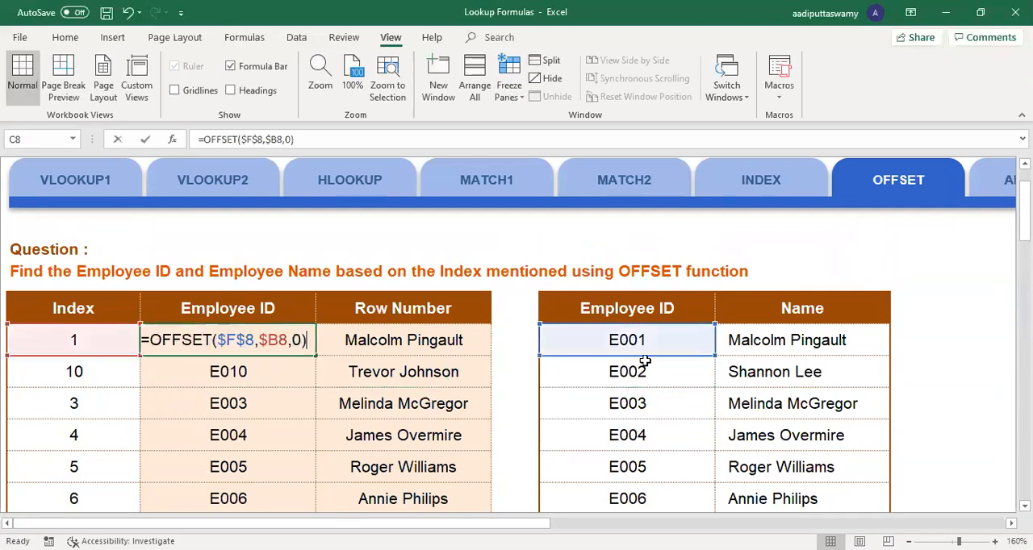
{"action": "left_click_drag", "start_coordinate": [654, 325], "coordinate": [656, 318]}
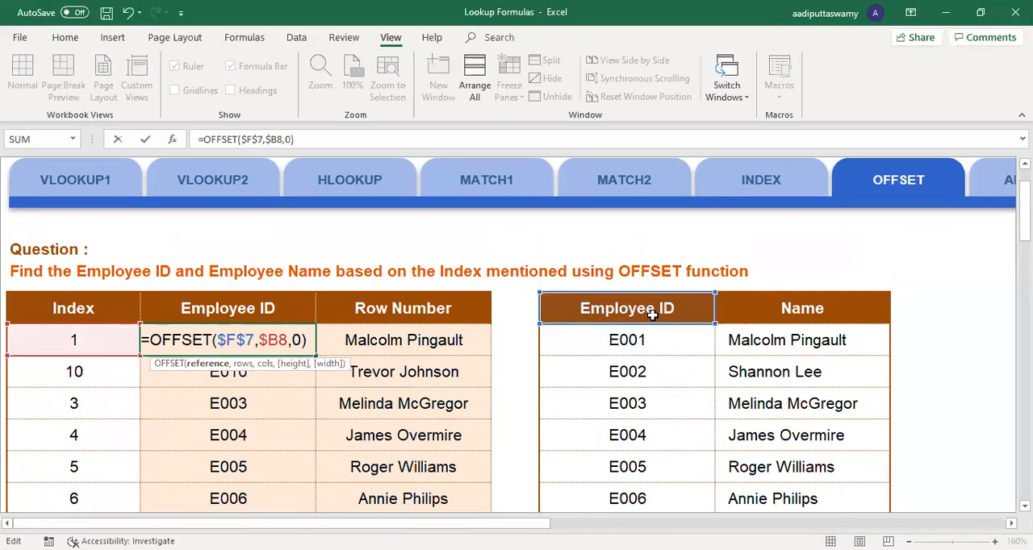
{"action": "key", "text": "Return"}
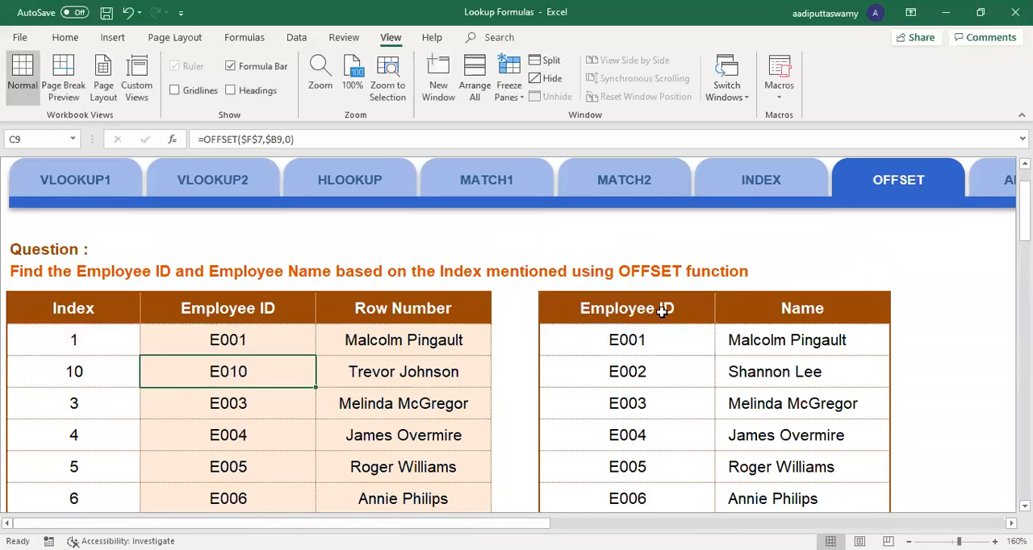
Step: Return to the INDEX worksheet and review its index results beside the employee table
{"action": "left_click", "coordinate": [786, 194]}
{"action": "scroll", "coordinate": [708, 298], "scroll_direction": "down", "scroll_amount": 2}
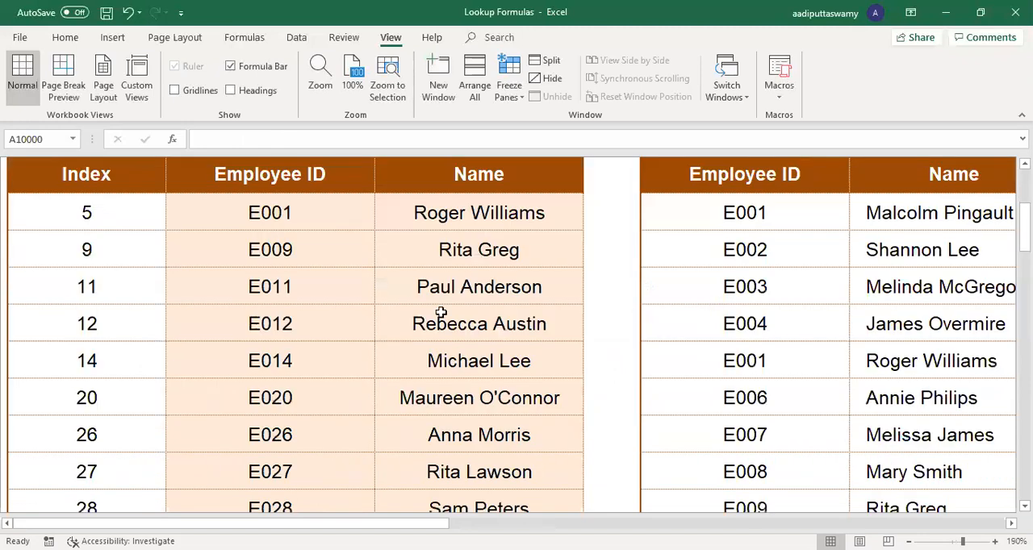
Step: Inspect the row and column arguments of the INDEX formula in the first Employee ID result, C8
{"action": "double_click", "coordinate": [288, 212]}
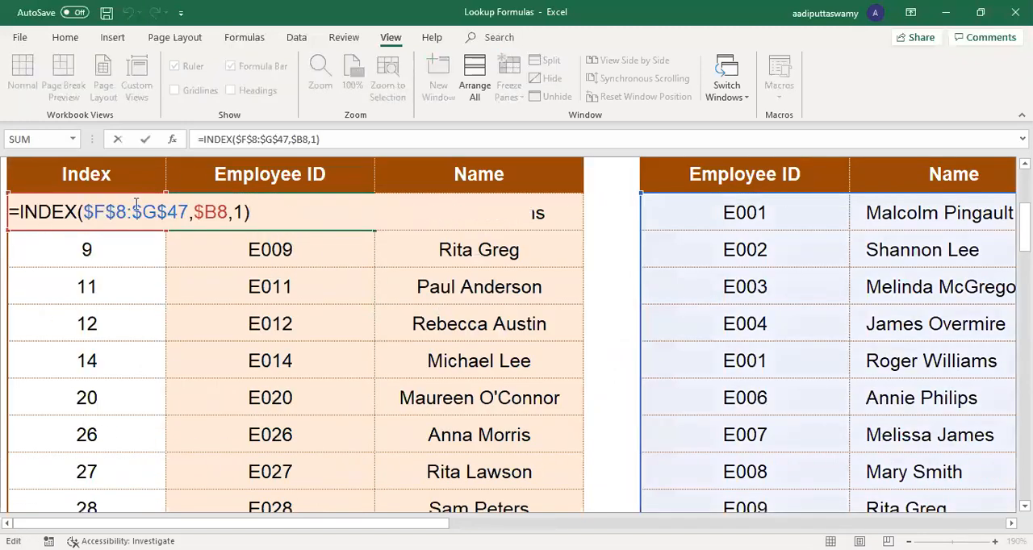
{"action": "left_click", "coordinate": [219, 212]}
{"action": "left_click", "coordinate": [239, 212]}
{"action": "left_click", "coordinate": [238, 212]}
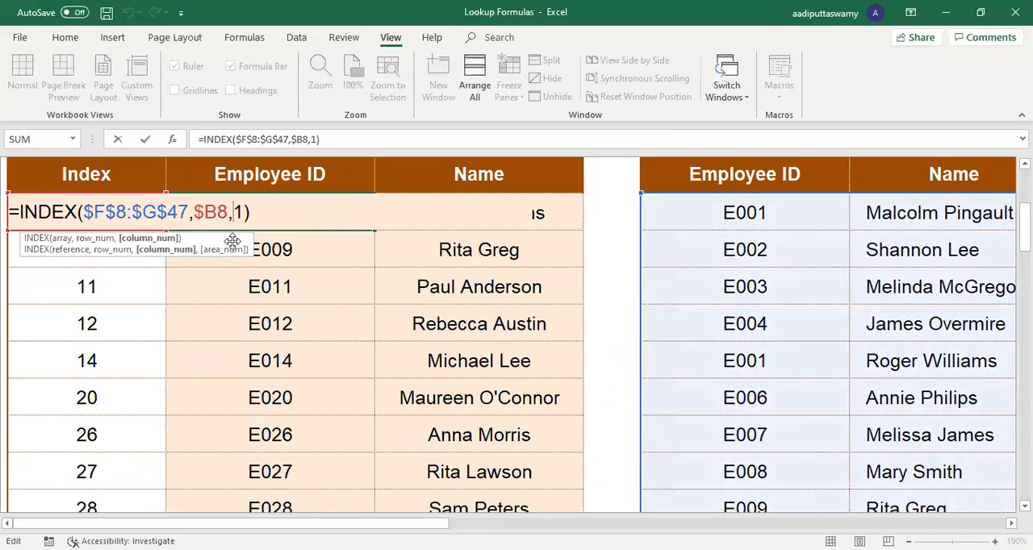
{"action": "key", "text": "Escape"}
{"action": "scroll", "coordinate": [779, 282], "scroll_direction": "up", "scroll_amount": 5}
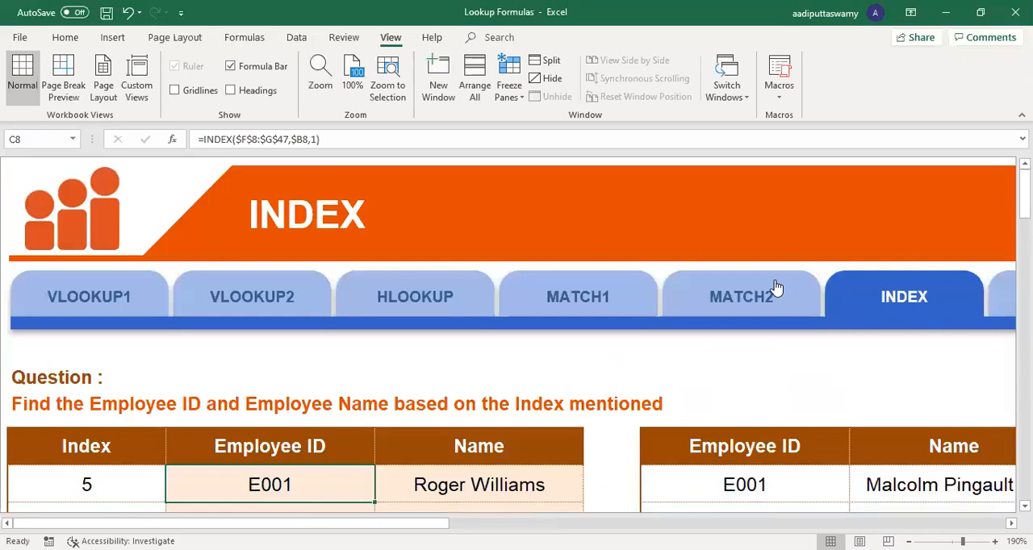
Step: Return to the OFFSET worksheet and inspect the rows and cols arguments of the formula in C8 beside the employee table
{"action": "left_click", "coordinate": [991, 313]}
{"action": "scroll", "coordinate": [727, 367], "scroll_direction": "down", "scroll_amount": 3}
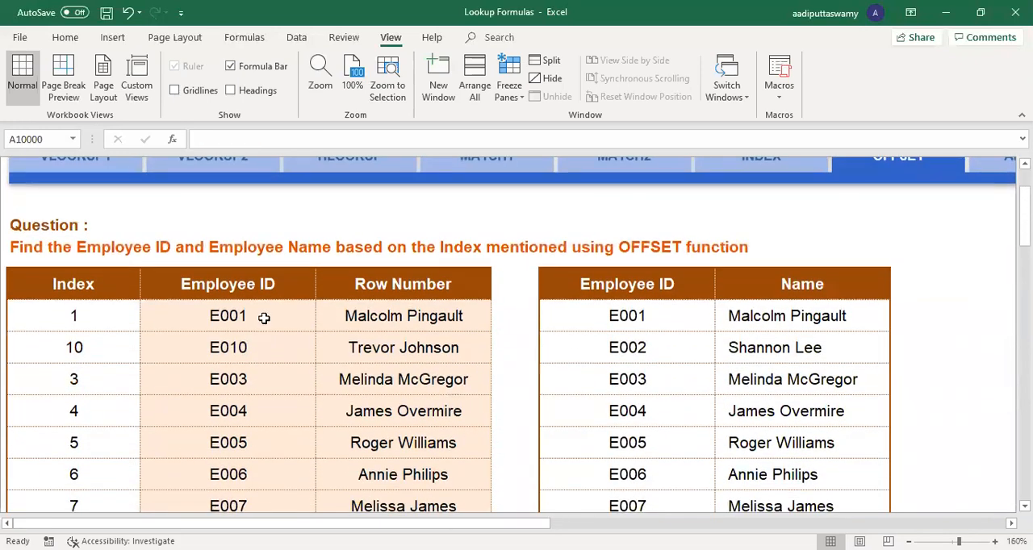
{"action": "double_click", "coordinate": [265, 318]}
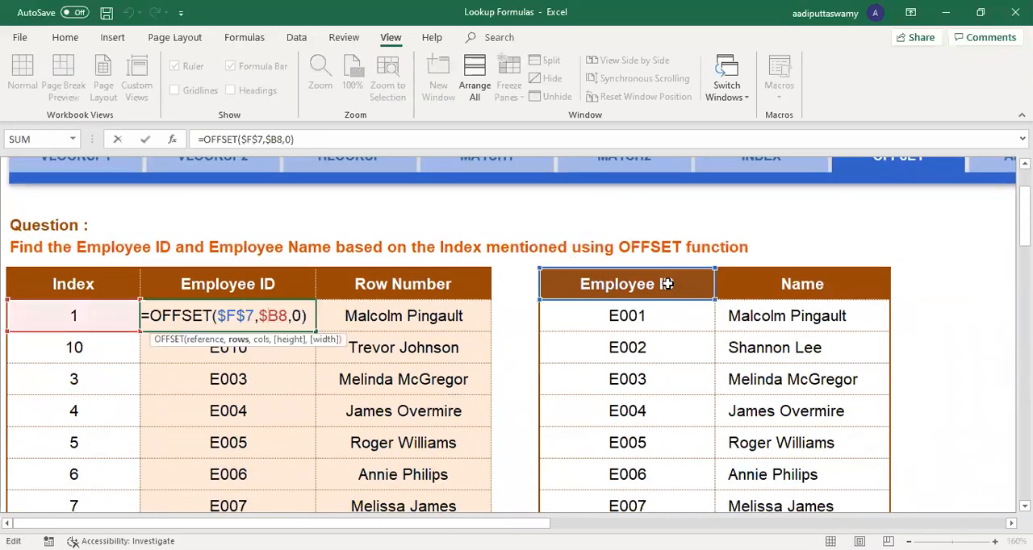
{"action": "left_click", "coordinate": [302, 316]}
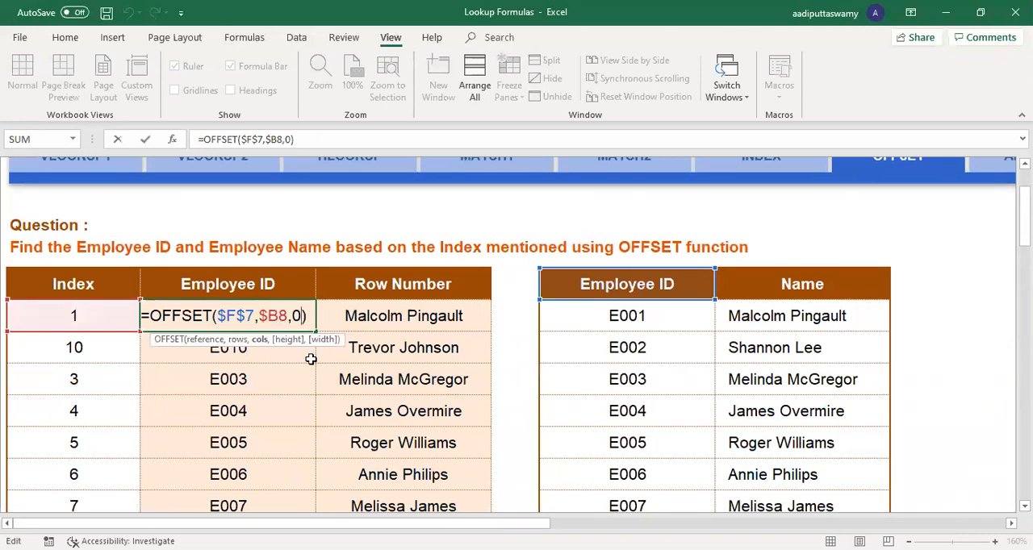
{"action": "key", "text": "Return"}
{"action": "scroll", "coordinate": [309, 357], "scroll_direction": "up", "scroll_amount": 2}
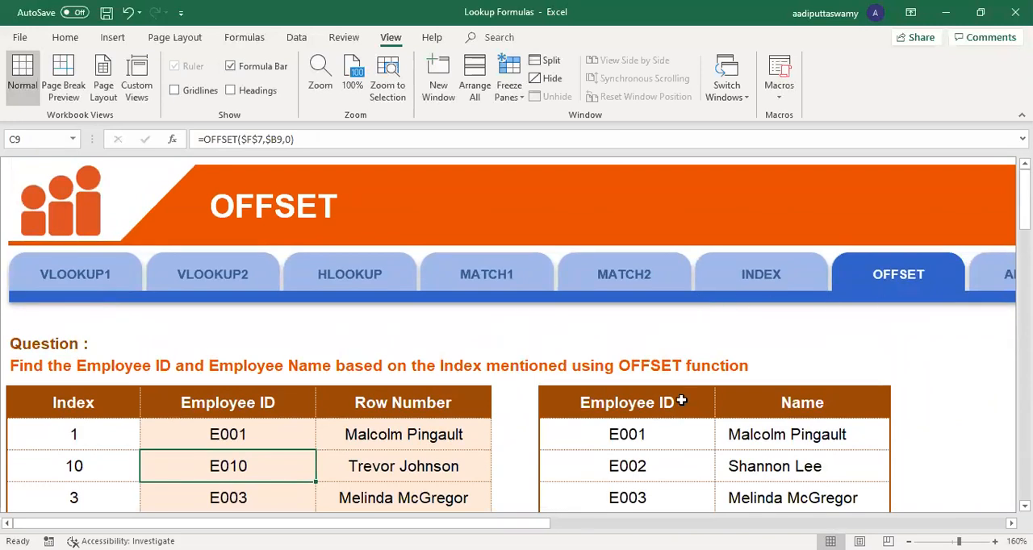
{"action": "scroll", "coordinate": [681, 400], "scroll_direction": "down", "scroll_amount": 1}
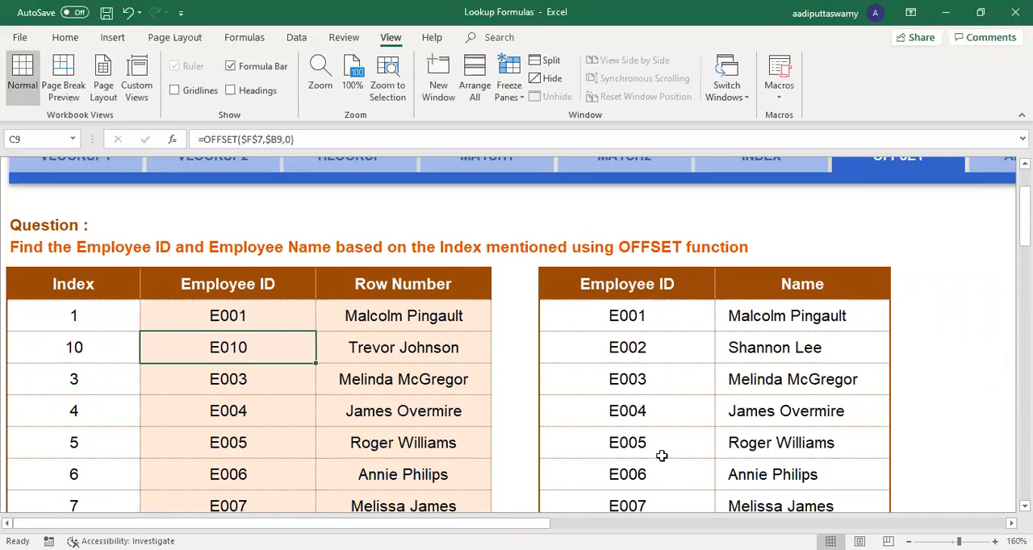
{"action": "scroll", "coordinate": [404, 452], "scroll_direction": "up", "scroll_amount": 1}
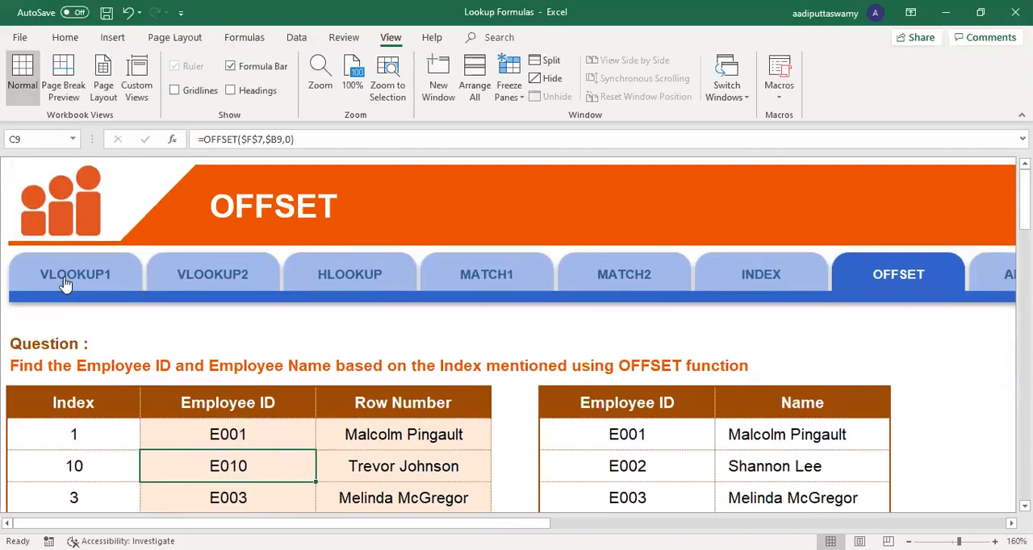
Step: Compare the lookup input on the VLOOKUP1 worksheet with the index-based tables on the INDEX and OFFSET worksheets
{"action": "left_click", "coordinate": [87, 281]}
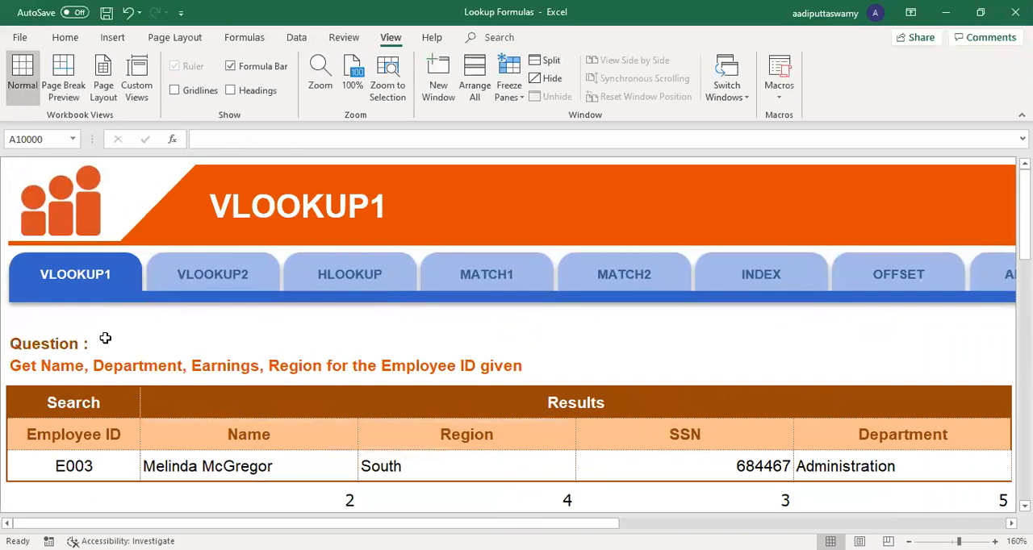
{"action": "left_click", "coordinate": [91, 466]}
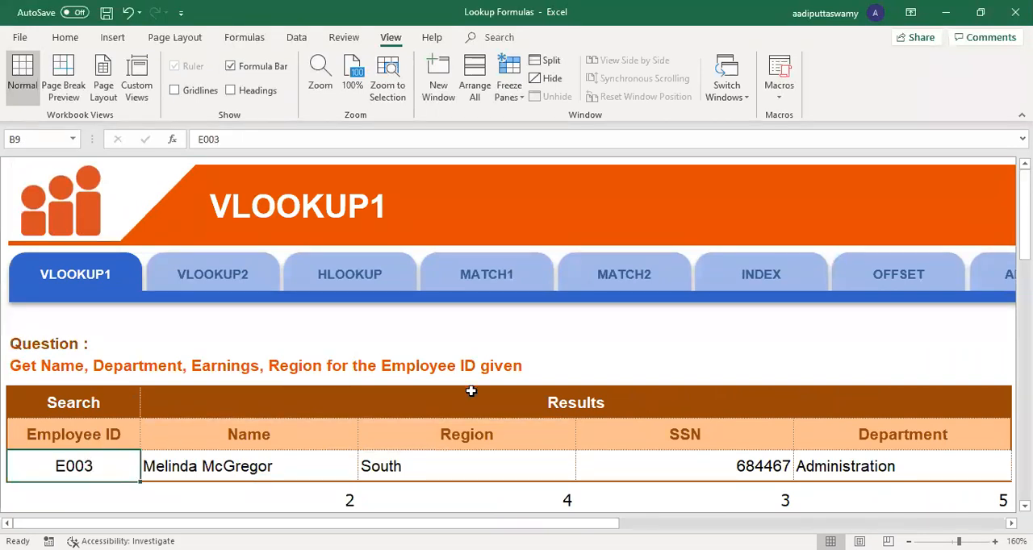
{"action": "left_click", "coordinate": [762, 276]}
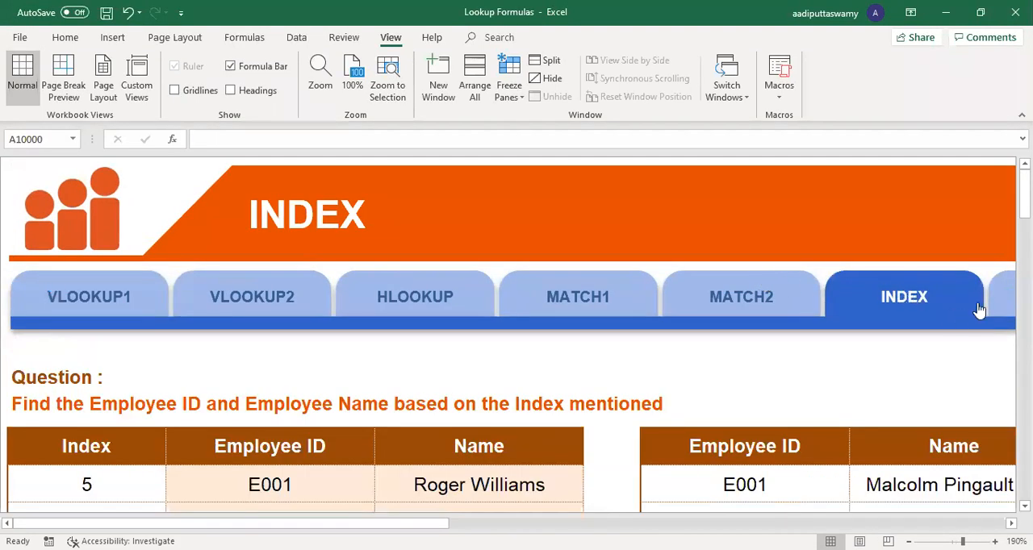
{"action": "left_click", "coordinate": [996, 302]}
{"action": "scroll", "coordinate": [336, 392], "scroll_direction": "down", "scroll_amount": 1}
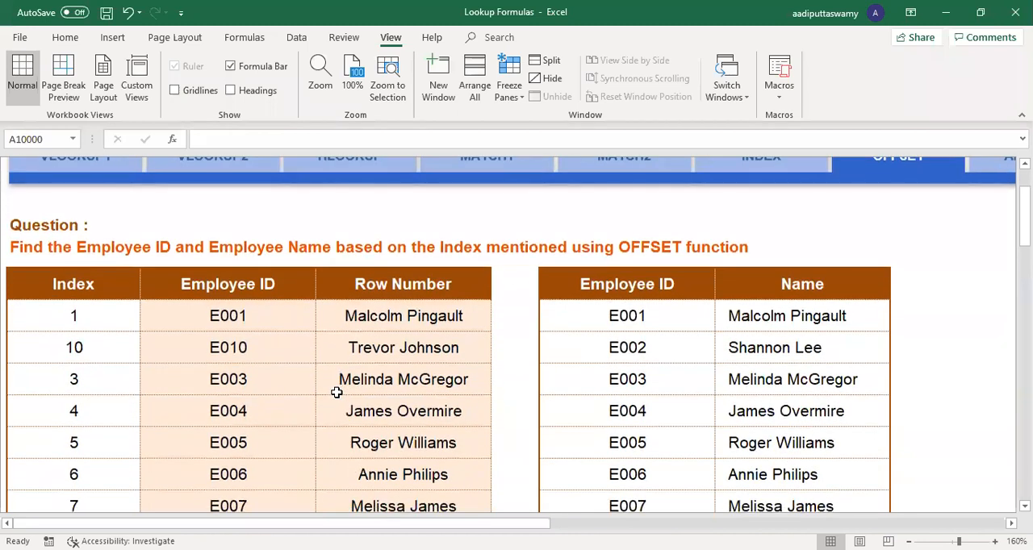
{"action": "scroll", "coordinate": [336, 392], "scroll_direction": "up", "scroll_amount": 1}
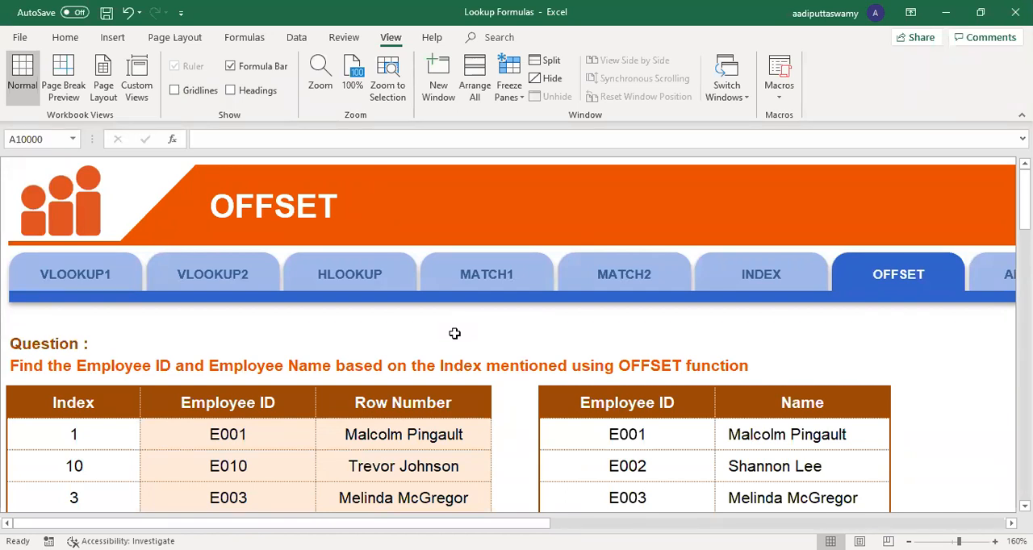
Step: Open the MATCH1 worksheet and examine the Row Number results for the first five employee IDs
{"action": "left_click", "coordinate": [490, 278]}
{"action": "scroll", "coordinate": [484, 431], "scroll_direction": "down", "scroll_amount": 1}
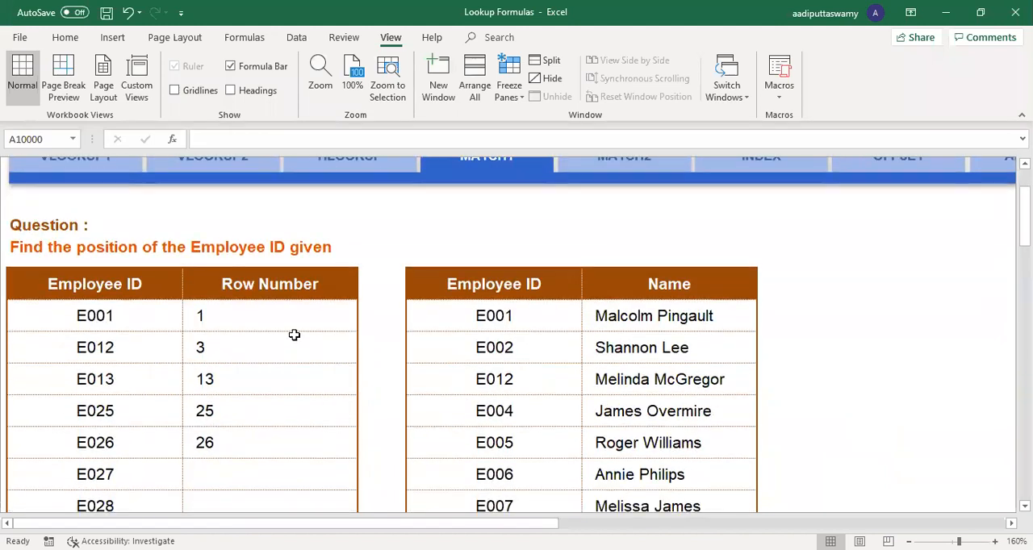
{"action": "left_click_drag", "start_coordinate": [282, 315], "coordinate": [282, 383]}
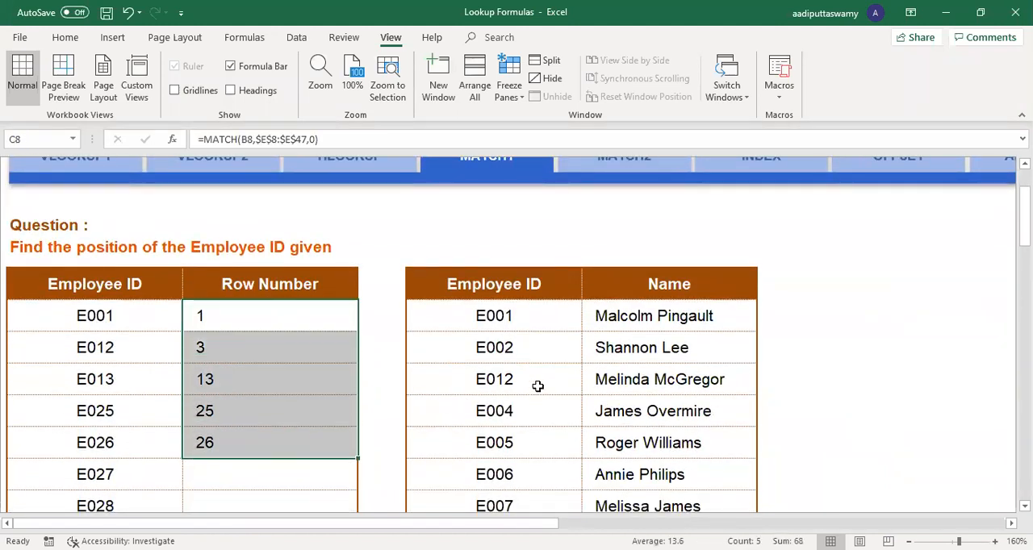
Step: Open the MATCH2 worksheet and examine the column-position results from Employee ID to Region
{"action": "scroll", "coordinate": [538, 385], "scroll_direction": "up", "scroll_amount": 3}
{"action": "left_click", "coordinate": [624, 275]}
{"action": "scroll", "coordinate": [368, 342], "scroll_direction": "down", "scroll_amount": 1}
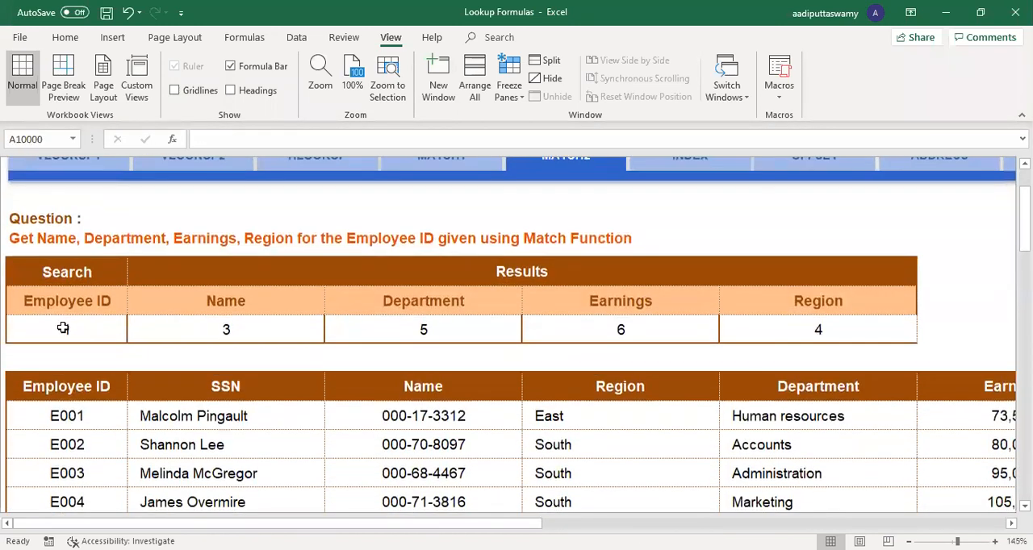
{"action": "left_click_drag", "start_coordinate": [66, 330], "coordinate": [913, 329]}
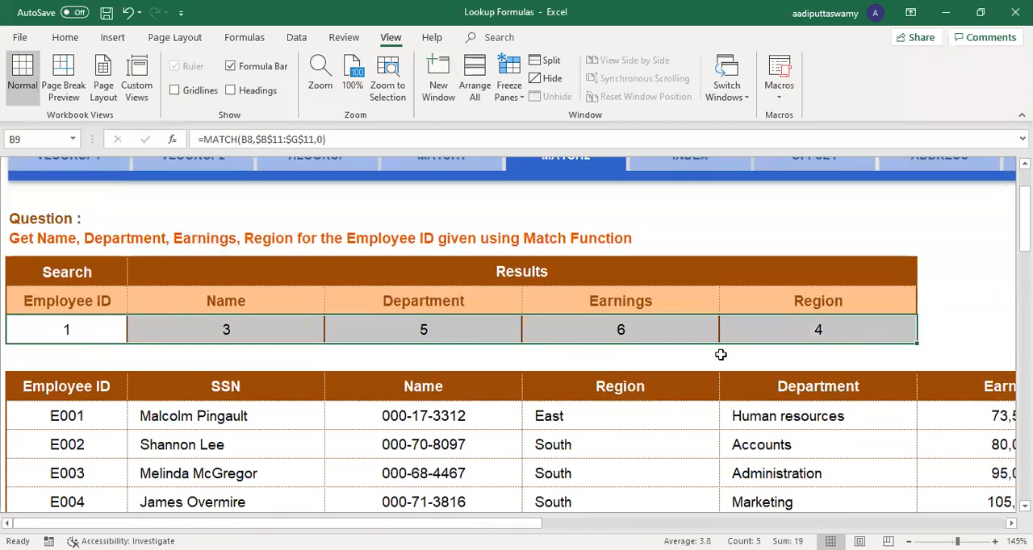
{"action": "scroll", "coordinate": [721, 354], "scroll_direction": "up", "scroll_amount": 2}
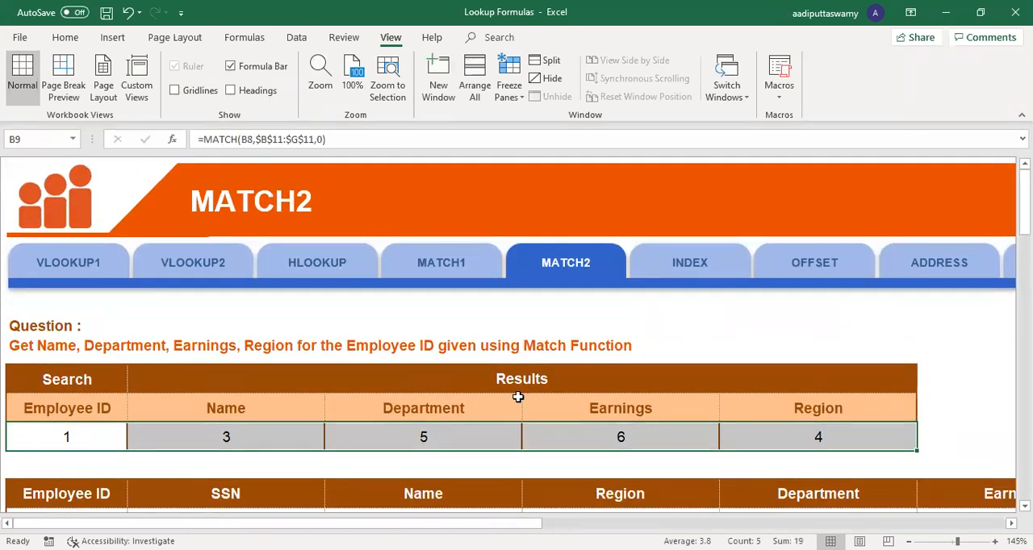
Step: Switch to the ADDRESS worksheet, taking a brief look at the INDIRECT worksheet
{"action": "scroll", "coordinate": [279, 285], "scroll_direction": "right", "scroll_amount": 6}
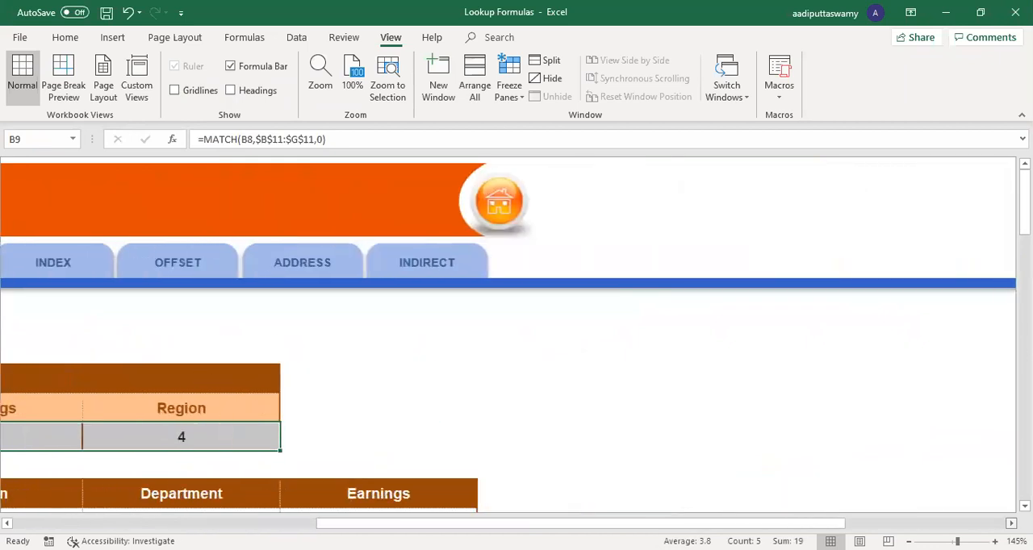
{"action": "left_click", "coordinate": [258, 269]}
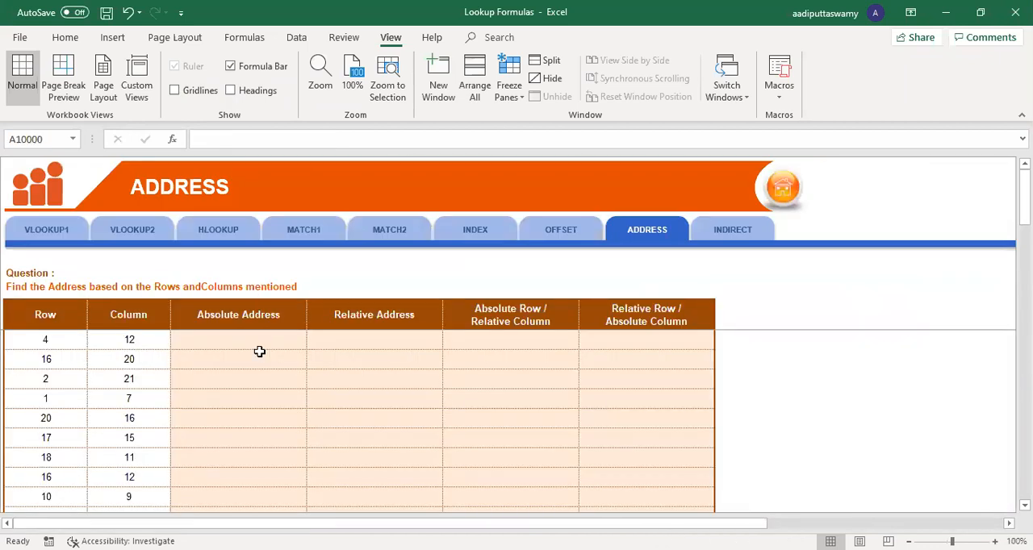
{"action": "left_click", "coordinate": [727, 232]}
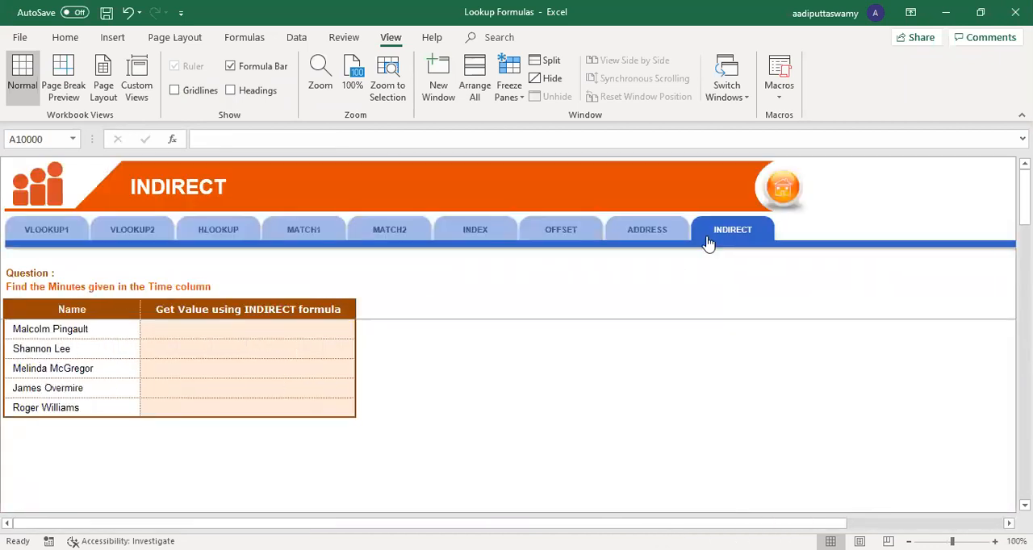
{"action": "left_click", "coordinate": [627, 238]}
Step: Enter =ADDRESS(B8,C8) in the first Absolute Address cell, D8, using the row and column numbers beside it
{"action": "left_click", "coordinate": [226, 336]}
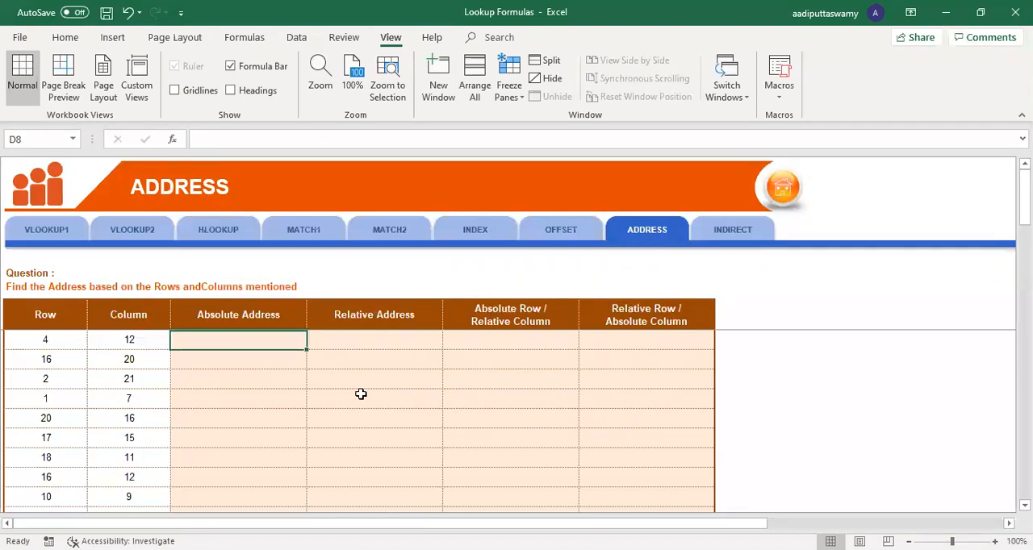
{"action": "scroll", "coordinate": [358, 403], "scroll_direction": "up", "scroll_amount": 2, "text": "ctrl"}
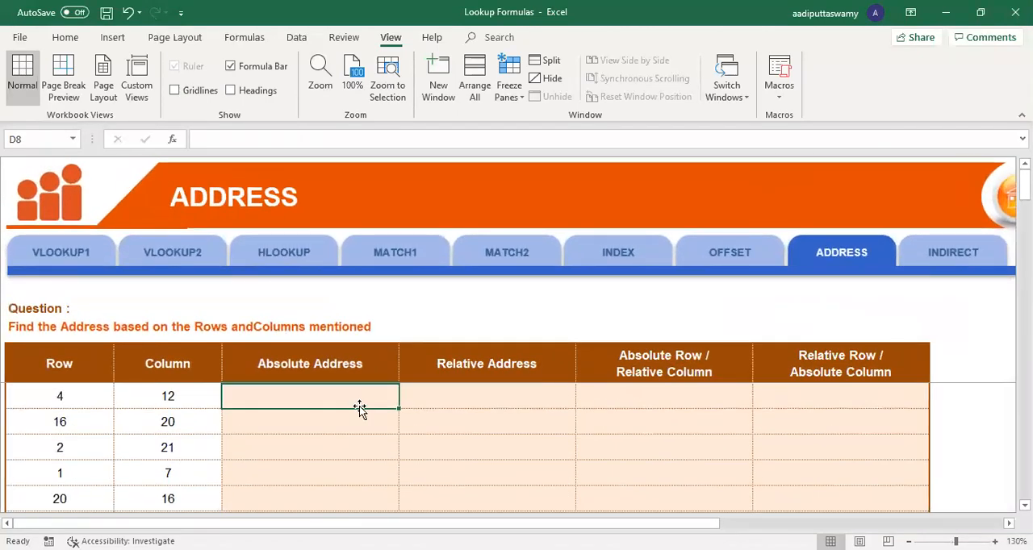
{"action": "key", "text": "alt"}
{"action": "scroll", "coordinate": [359, 406], "scroll_direction": "up", "scroll_amount": 3, "text": "ctrl"}
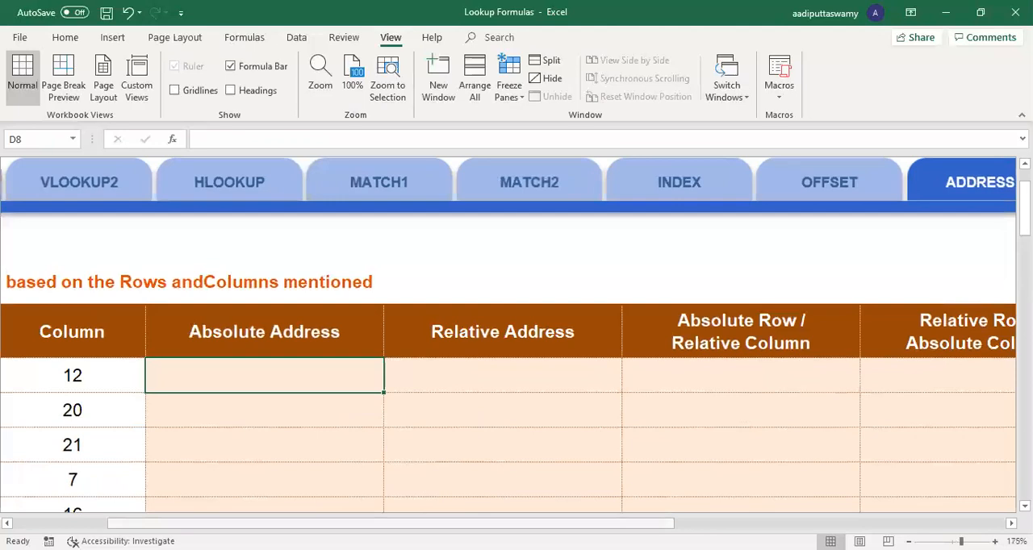
{"action": "scroll", "coordinate": [320, 436], "scroll_direction": "left", "scroll_amount": 2}
{"action": "scroll", "coordinate": [321, 436], "scroll_direction": "down", "scroll_amount": 1}
{"action": "scroll", "coordinate": [321, 437], "scroll_direction": "up", "scroll_amount": 1}
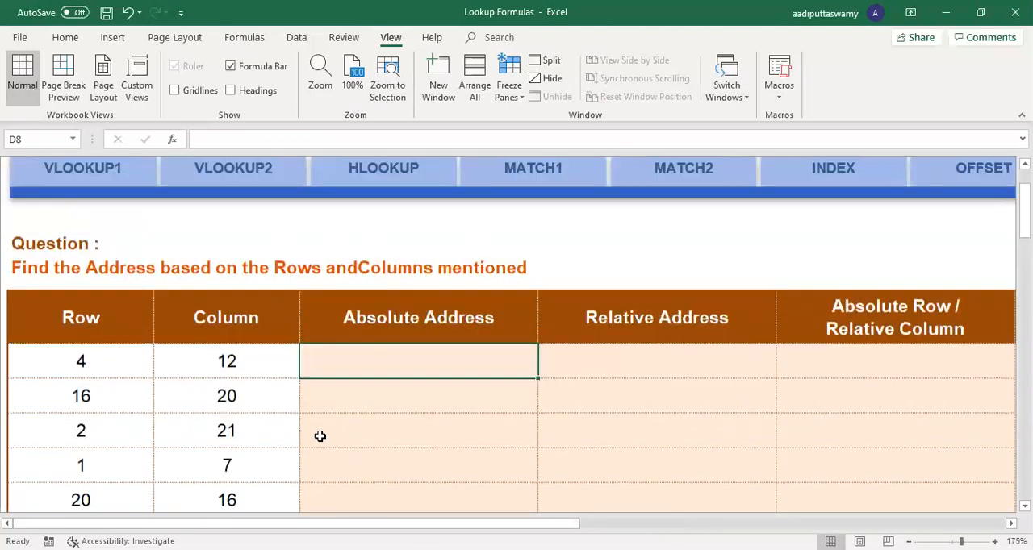
{"action": "type", "text": "="}
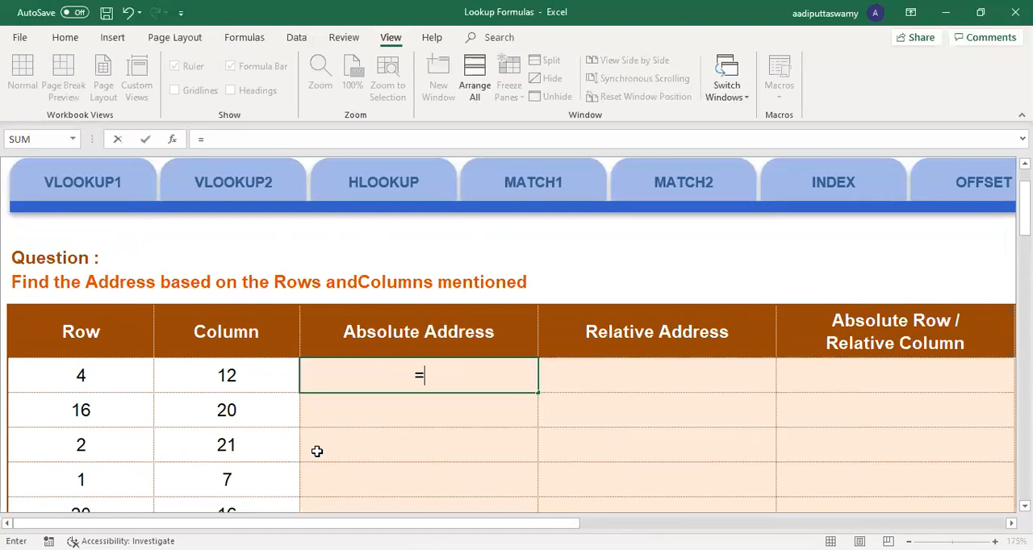
{"action": "type", "text": "ADDRESS("}
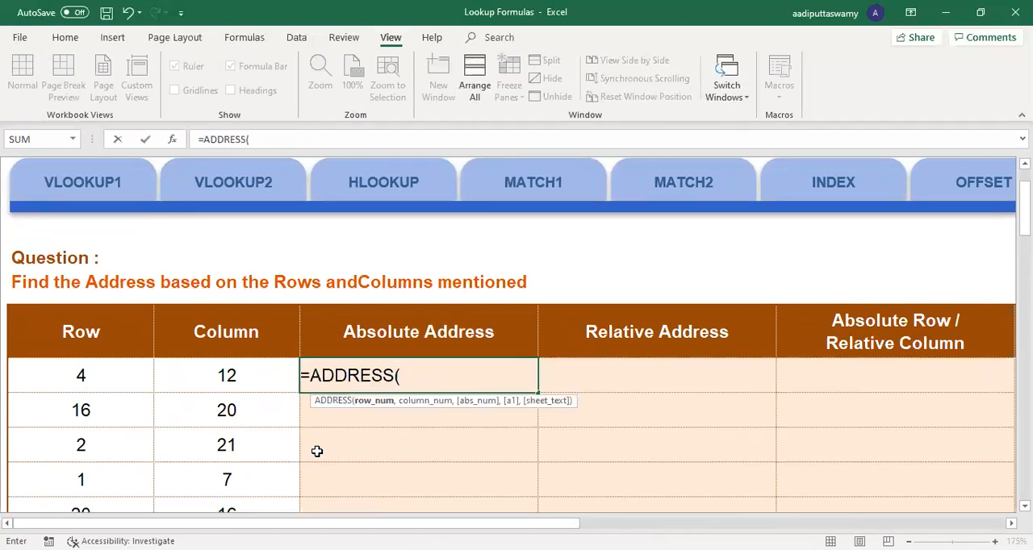
{"action": "left_click", "coordinate": [103, 386]}
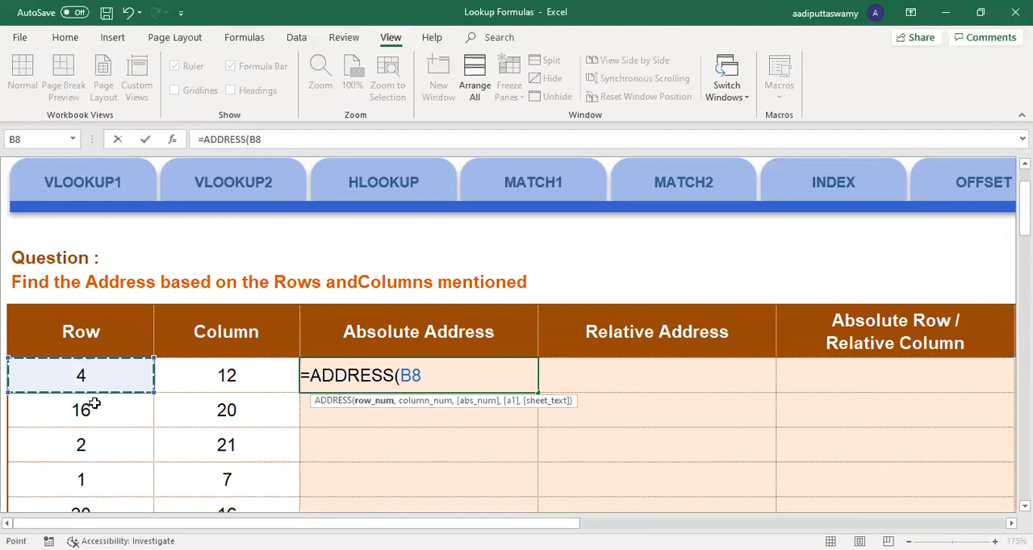
{"action": "type", "text": ","}
{"action": "left_click", "coordinate": [203, 373]}
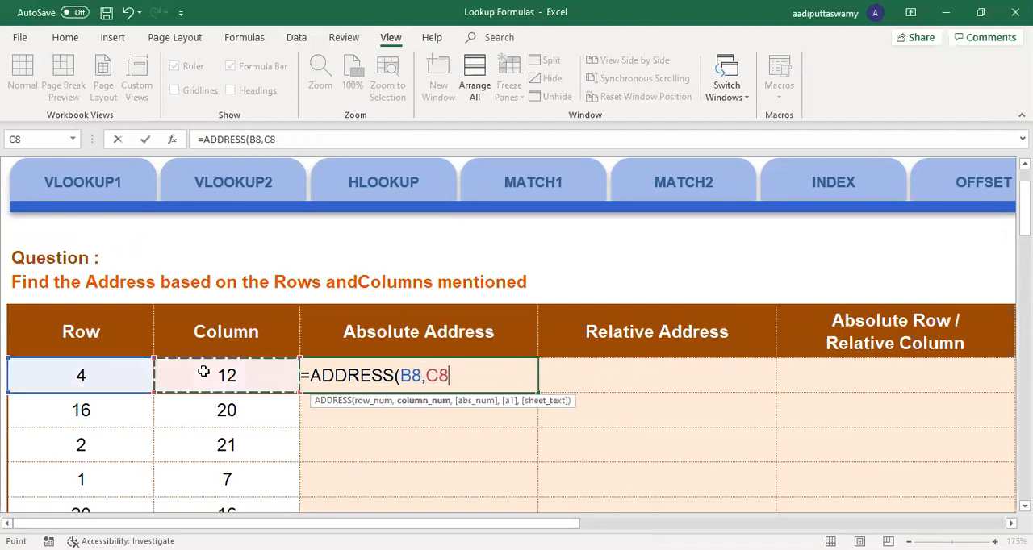
{"action": "key", "text": "Return"}
{"action": "left_click", "coordinate": [446, 386]}
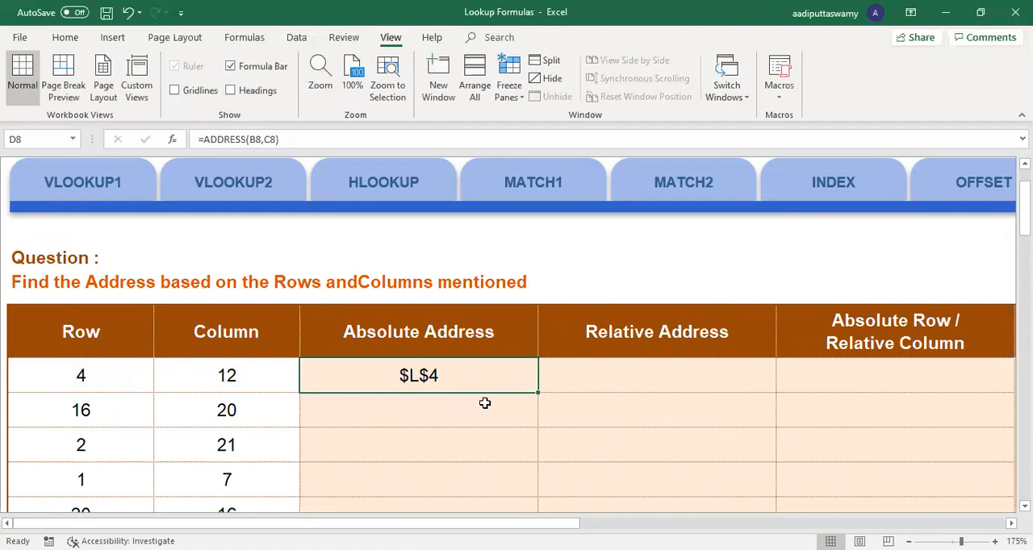
Step: Change the formula in D8 to =ADDRESS(B8,C8,4) by adding the Relative option as the reference type
{"action": "double_click", "coordinate": [486, 373]}
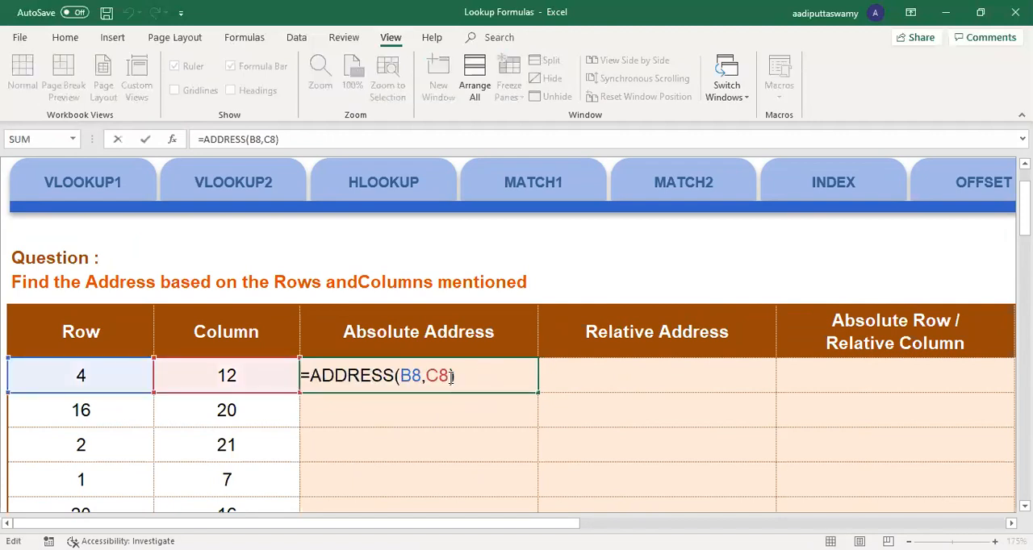
{"action": "left_click", "coordinate": [450, 376]}
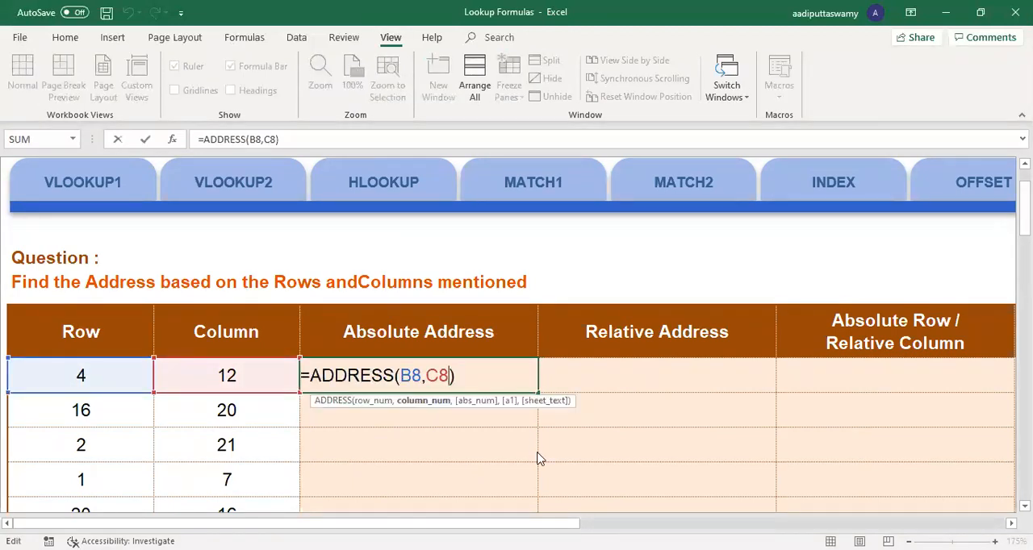
{"action": "type", "text": ","}
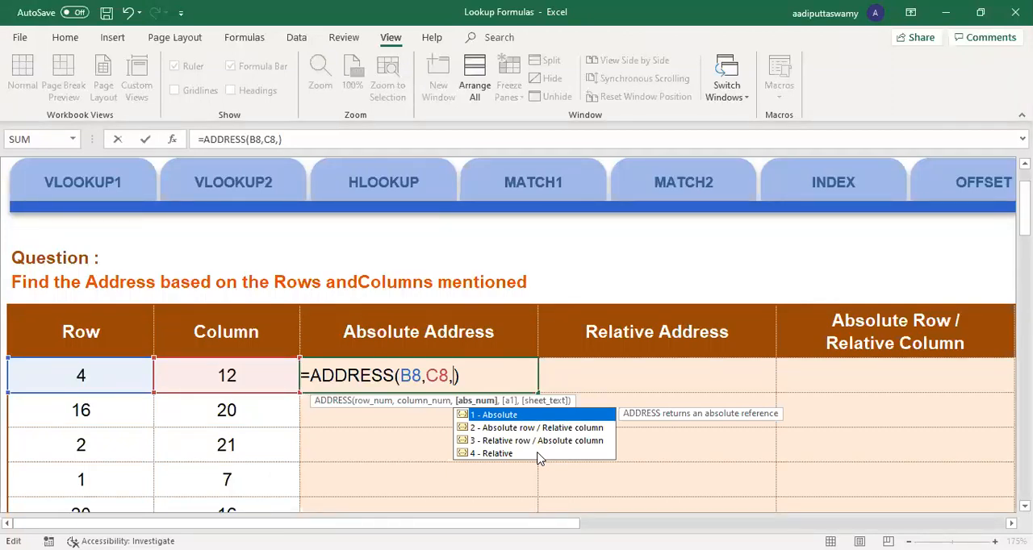
{"action": "left_click", "coordinate": [539, 454]}
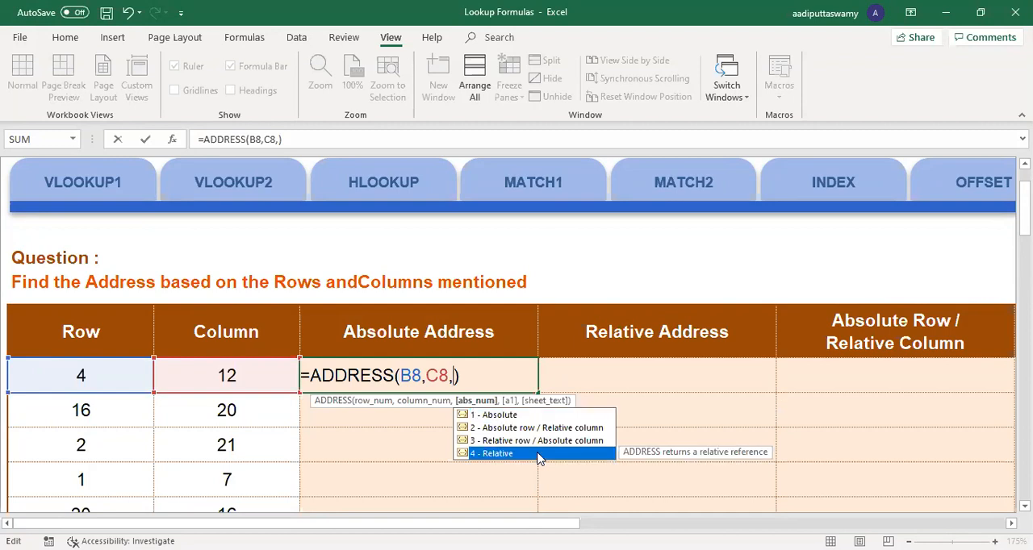
{"action": "left_click", "coordinate": [539, 453]}
{"action": "key", "text": "Return"}
{"action": "key", "text": "Up"}
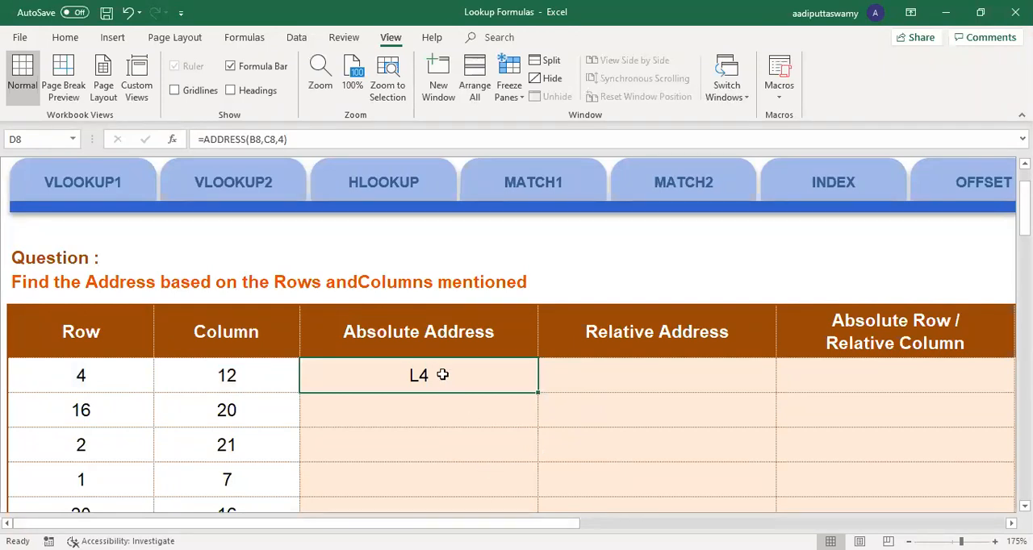
Step: Examine the row, column and reference-type arguments of the ADDRESS formula in D8
{"action": "key", "text": "F2"}
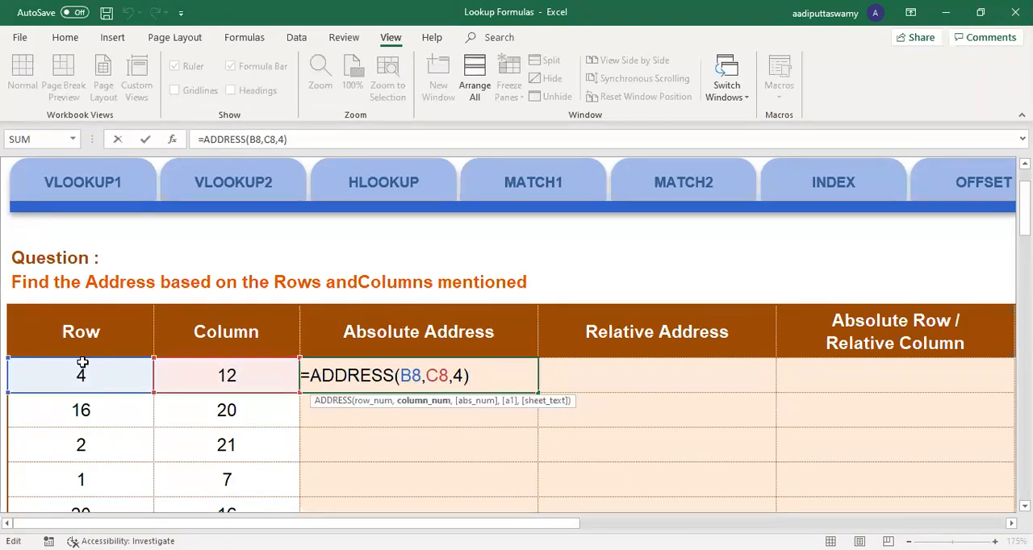
{"action": "key", "text": "Left"}
{"action": "key", "text": "Left"}
{"action": "key", "text": "Left"}
{"action": "key", "text": "Left"}
{"action": "key", "text": "ctrl+Return"}
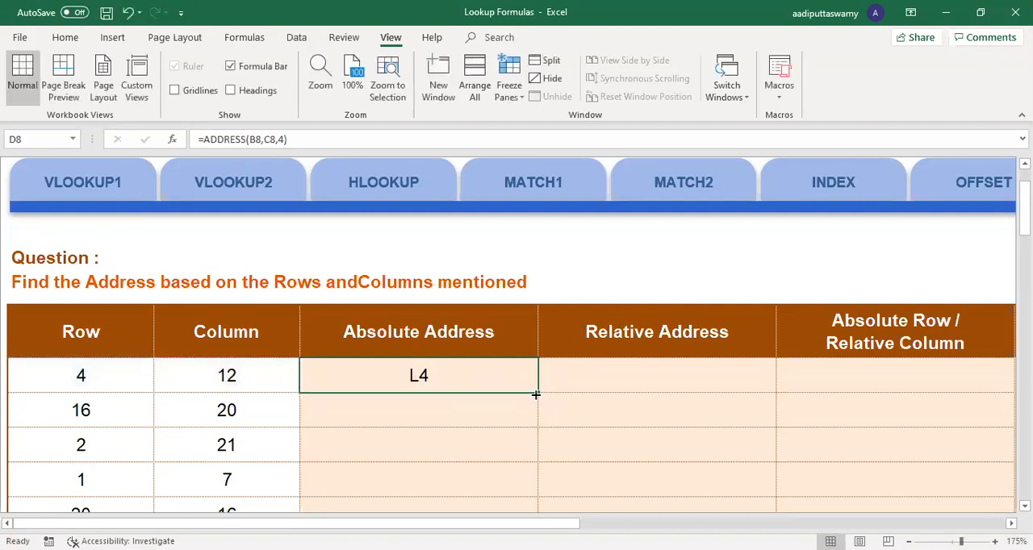
Step: Enter =ADDRESS(B9,1) in D9, using the row number from B9 and a fixed column number 1
{"action": "left_click", "coordinate": [452, 408]}
{"action": "type", "text": "="}
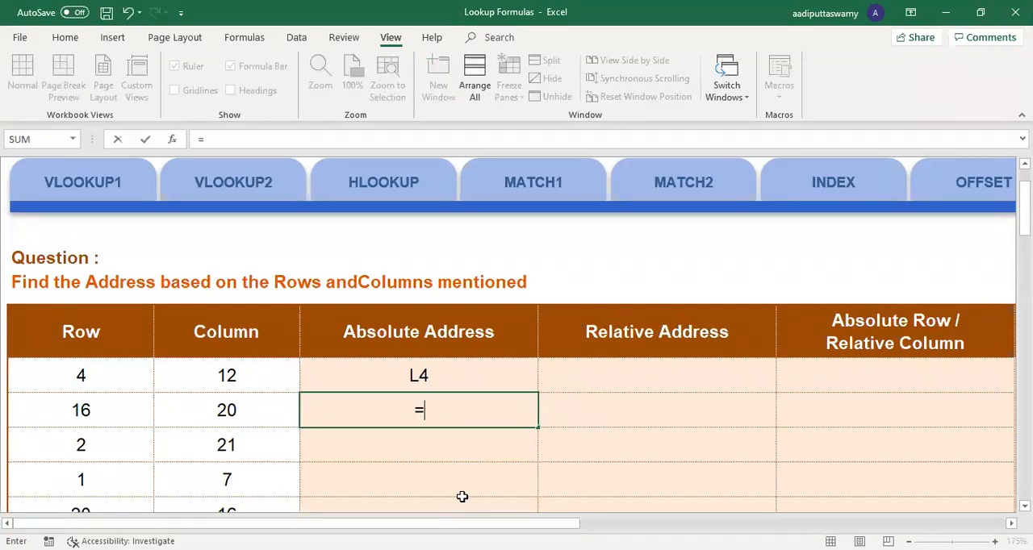
{"action": "type", "text": "ADDRESS("}
{"action": "left_click", "coordinate": [103, 415]}
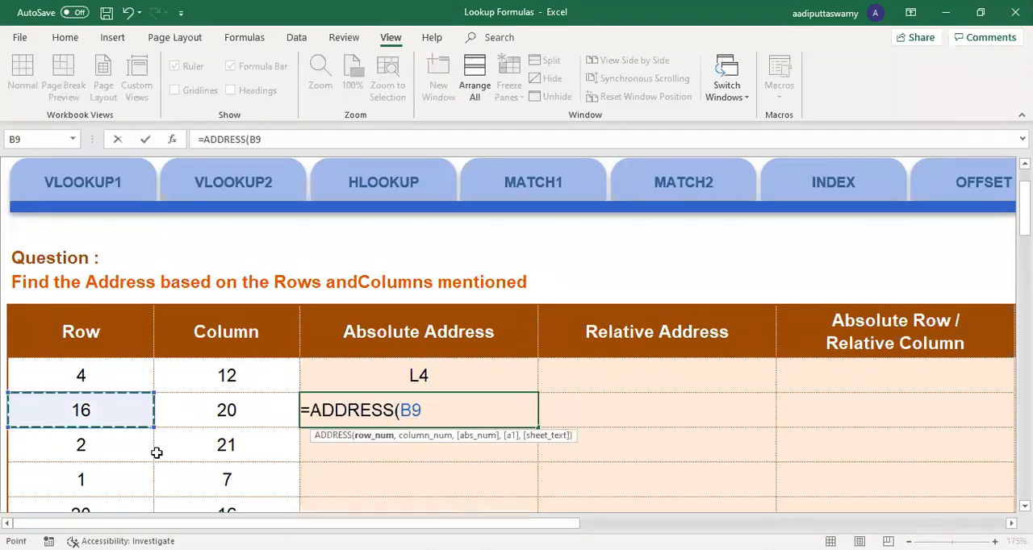
{"action": "type", "text": ",1"}
{"action": "key", "text": "Return"}
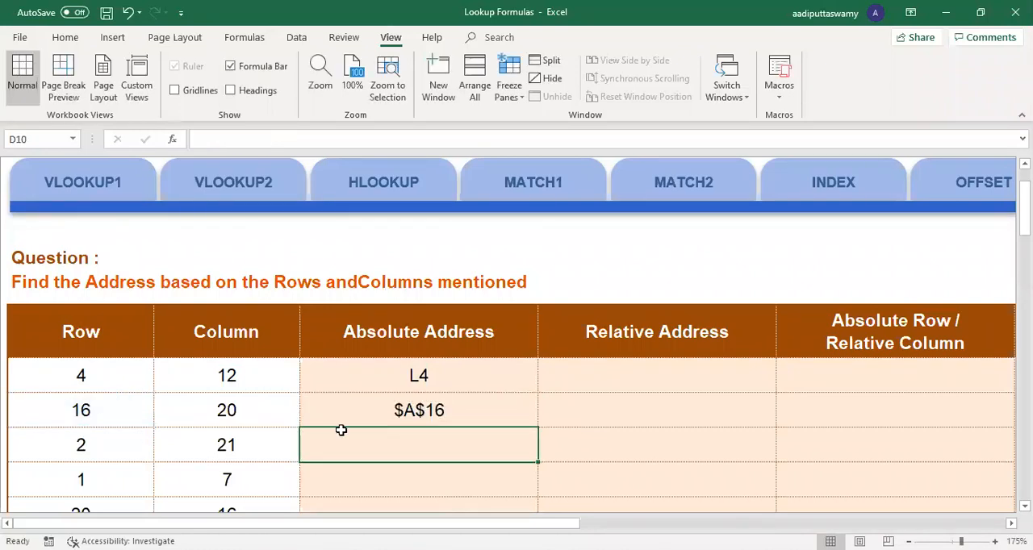
Step: Set the column number in the D9 ADDRESS formula to 2
{"action": "left_click", "coordinate": [445, 408]}
{"action": "double_click", "coordinate": [431, 412]}
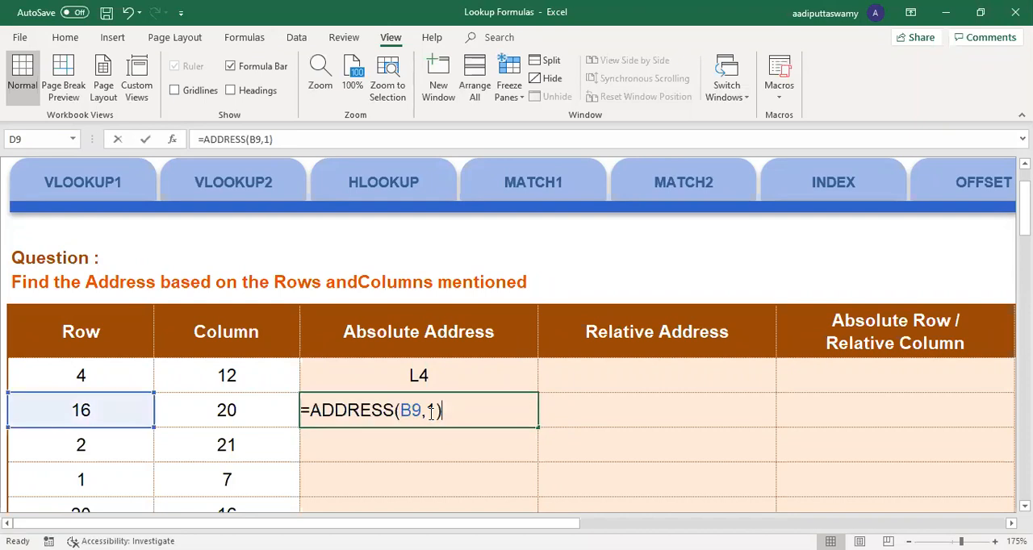
{"action": "double_click", "coordinate": [431, 412]}
{"action": "type", "text": "2"}
{"action": "key", "text": "Return"}
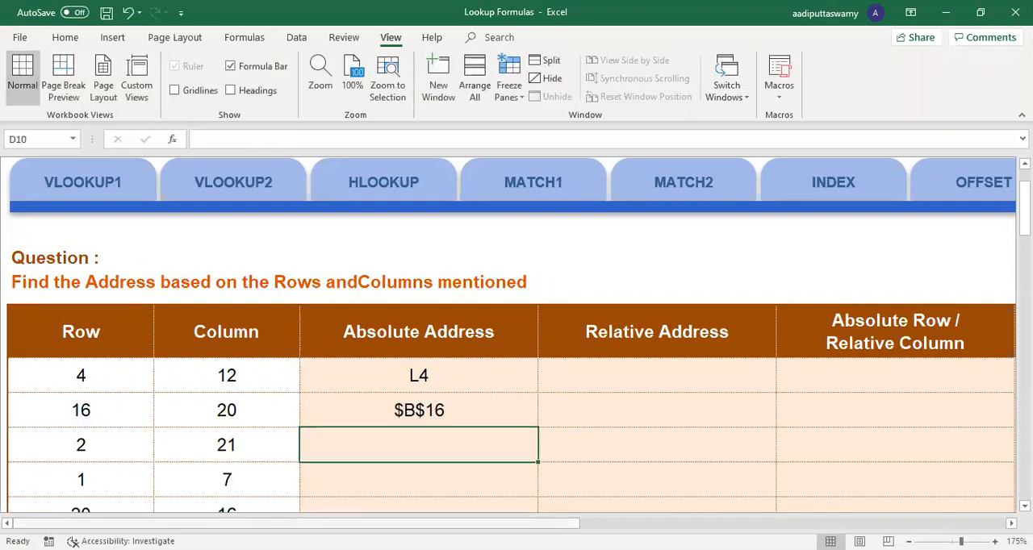
Step: Open the INDIRECT worksheet and bring its table of names into view
{"action": "scroll", "coordinate": [480, 219], "scroll_direction": "right", "scroll_amount": 10}
{"action": "scroll", "coordinate": [479, 218], "scroll_direction": "left", "scroll_amount": 2}
{"action": "left_click", "coordinate": [496, 183]}
{"action": "left_click", "coordinate": [178, 330]}
{"action": "scroll", "coordinate": [342, 394], "scroll_direction": "up", "scroll_amount": 3, "text": "ctrl"}
{"action": "key", "text": "alt"}
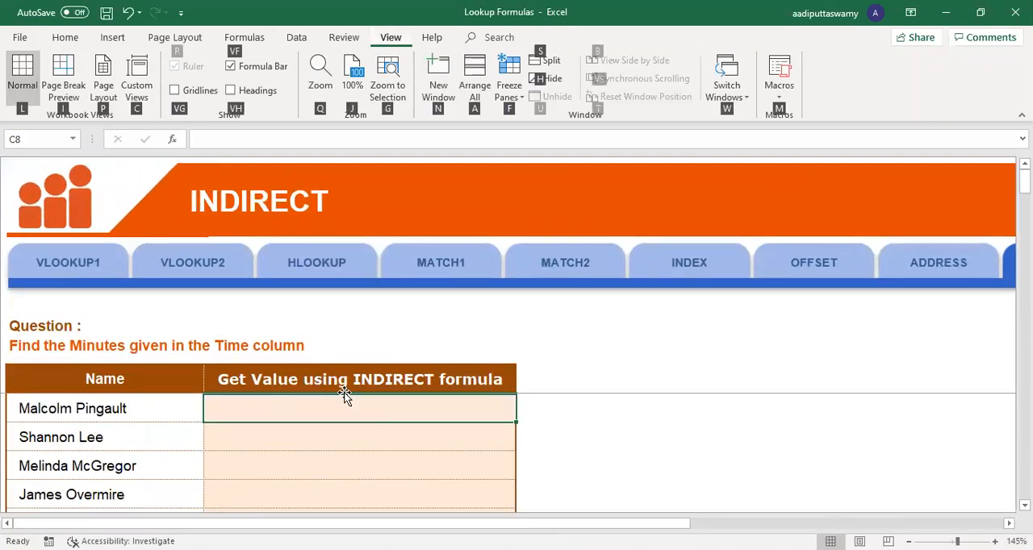
{"action": "scroll", "coordinate": [445, 429], "scroll_direction": "up", "scroll_amount": 1, "text": "ctrl"}
{"action": "scroll", "coordinate": [445, 429], "scroll_direction": "down", "scroll_amount": 1}
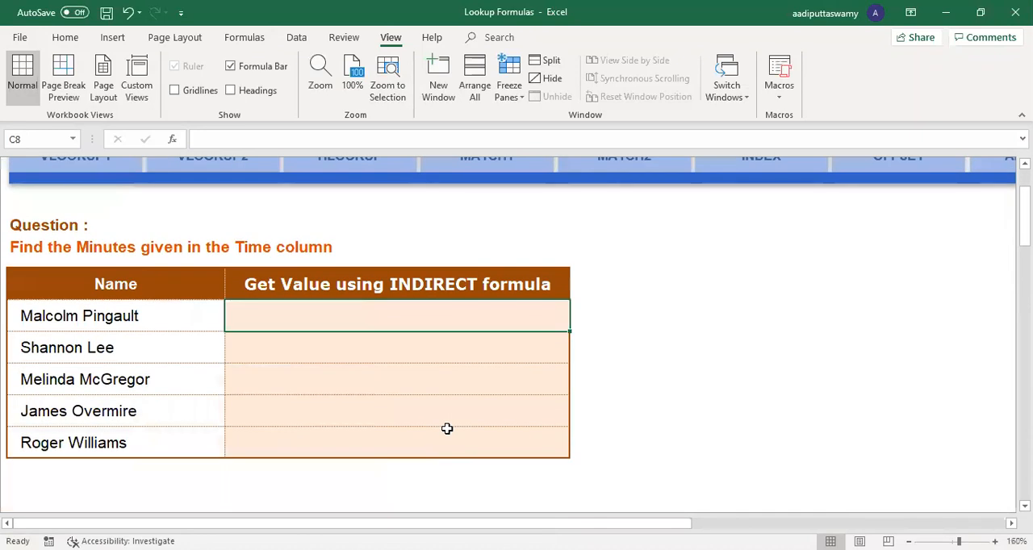
Step: Enter =B8 in C8, the first cell of the Get Value using INDIRECT formula column
{"action": "double_click", "coordinate": [591, 320]}
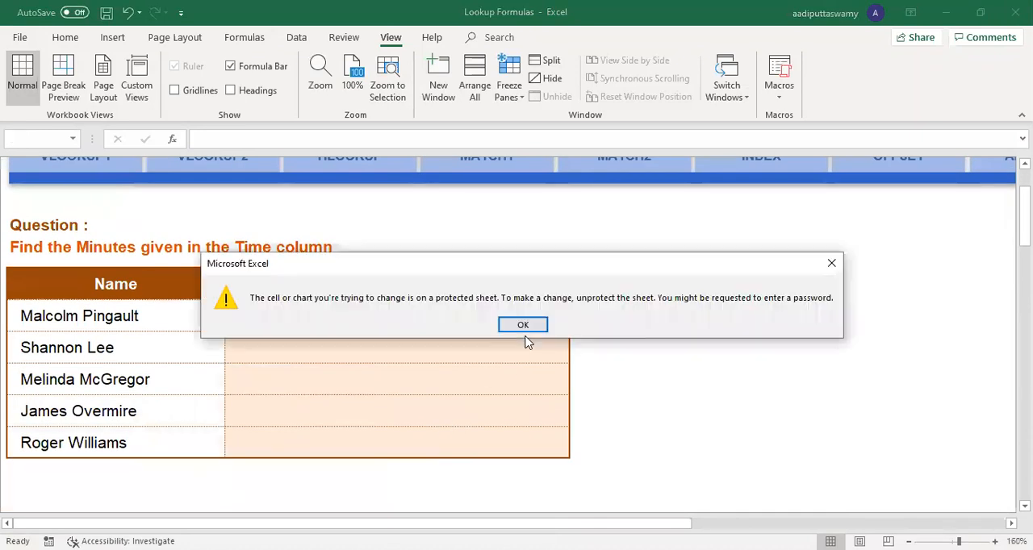
{"action": "key", "text": "Return"}
{"action": "type", "text": "="}
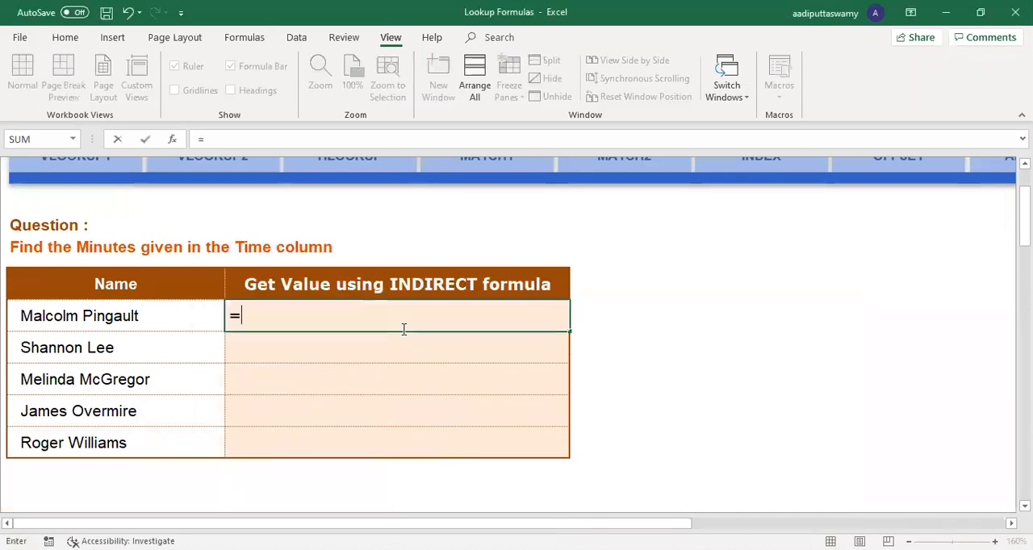
{"action": "left_click", "coordinate": [162, 320]}
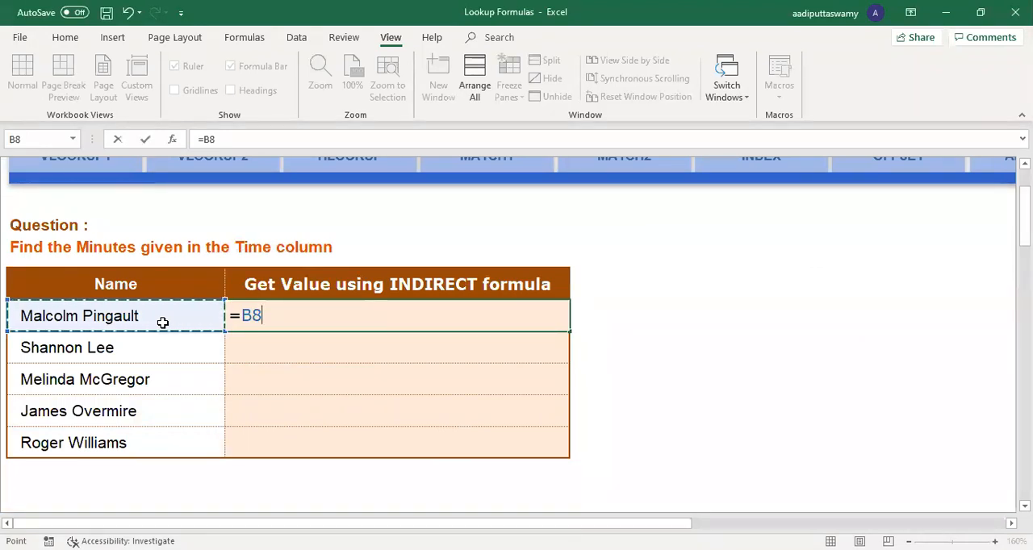
{"action": "key", "text": "Return"}
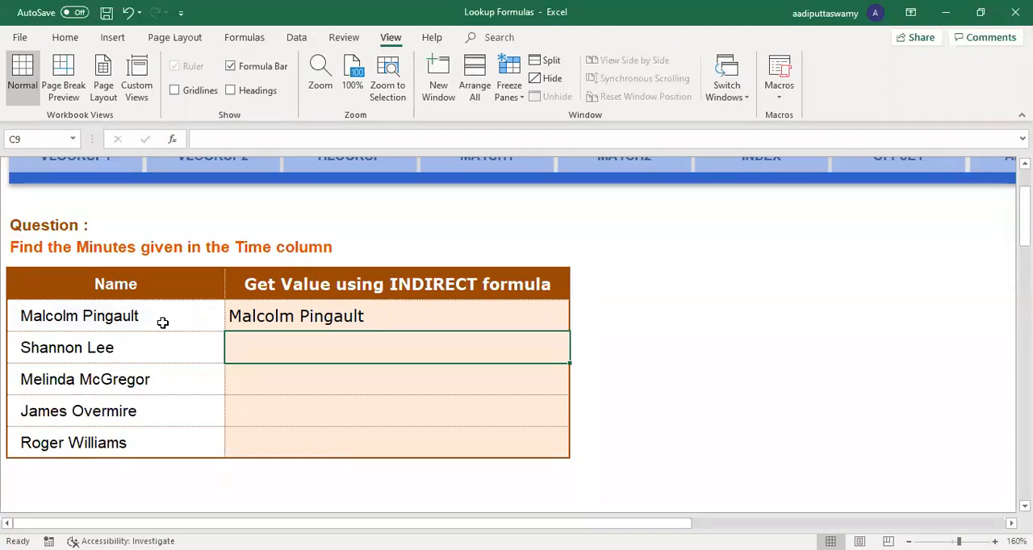
Step: Look back at the address results on the ADDRESS worksheet and return to the INDIRECT worksheet
{"action": "scroll", "coordinate": [788, 312], "scroll_direction": "up", "scroll_amount": 2}
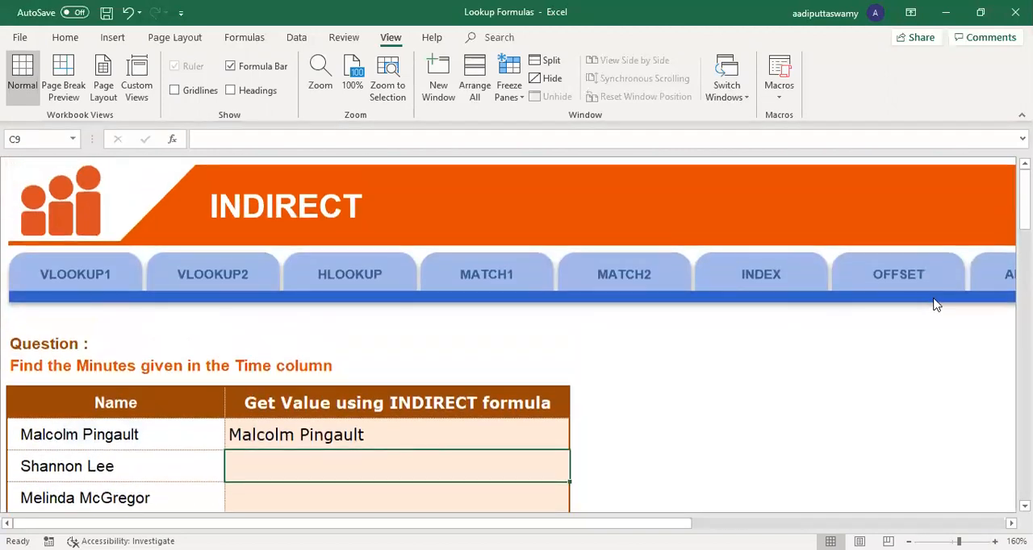
{"action": "left_click_drag", "start_coordinate": [436, 524], "coordinate": [695, 524]}
{"action": "left_click", "coordinate": [59, 272]}
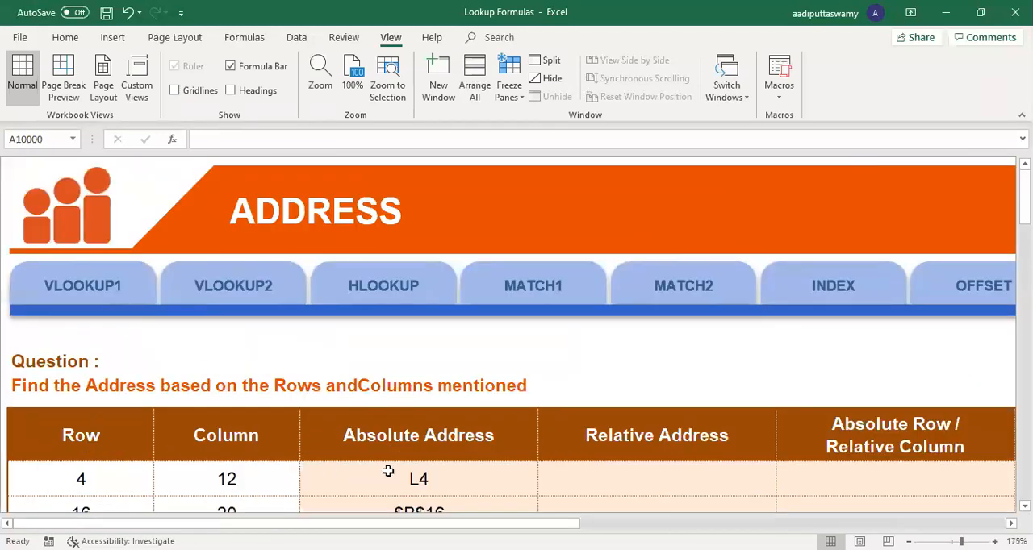
{"action": "scroll", "coordinate": [530, 436], "scroll_direction": "down", "scroll_amount": 3}
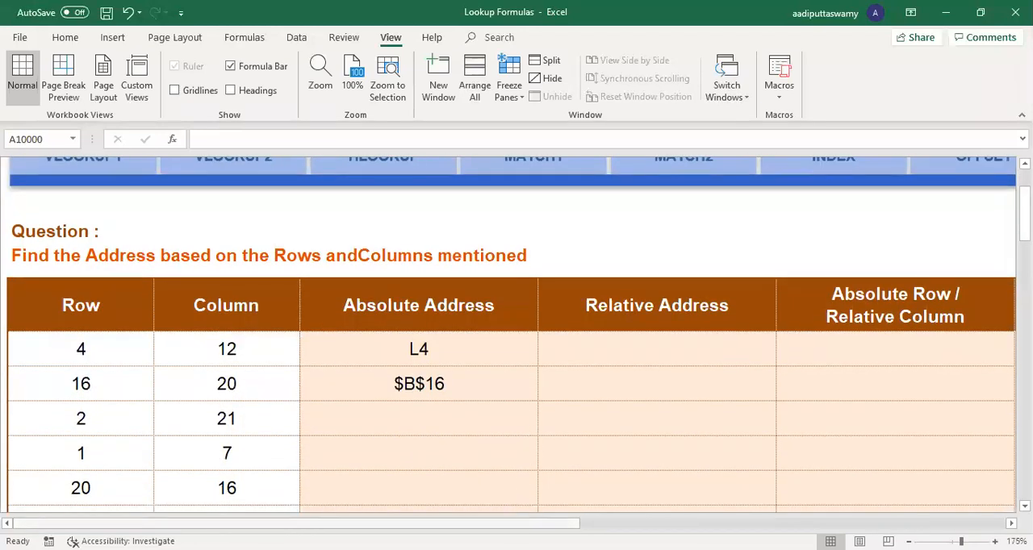
{"action": "scroll", "coordinate": [556, 387], "scroll_direction": "right", "scroll_amount": 5}
{"action": "scroll", "coordinate": [556, 388], "scroll_direction": "up", "scroll_amount": 3}
{"action": "left_click", "coordinate": [511, 284]}
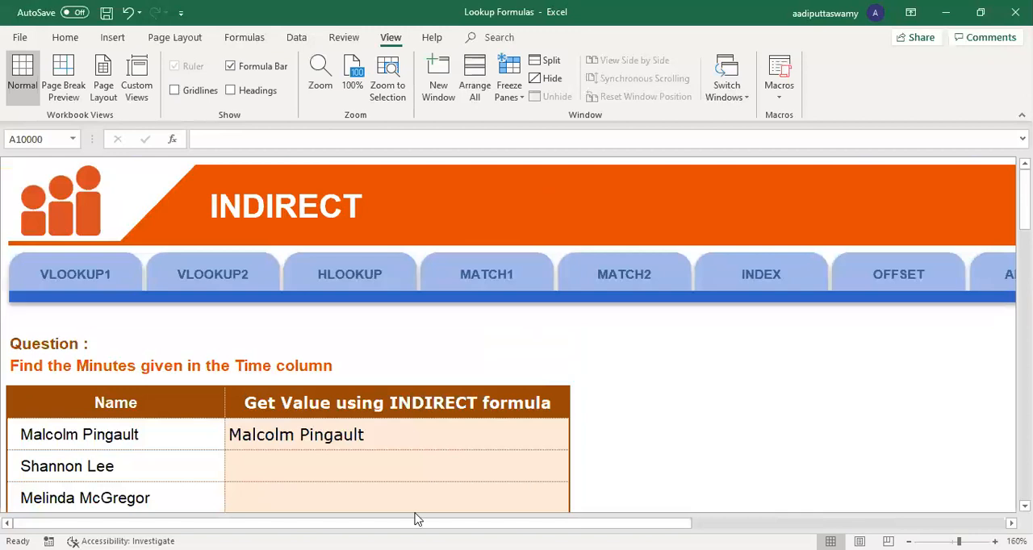
Step: Examine the direct cell reference formula in C8 on the INDIRECT worksheet
{"action": "scroll", "coordinate": [388, 460], "scroll_direction": "down", "scroll_amount": 2}
{"action": "scroll", "coordinate": [388, 460], "scroll_direction": "down", "scroll_amount": 1}
{"action": "double_click", "coordinate": [341, 316]}
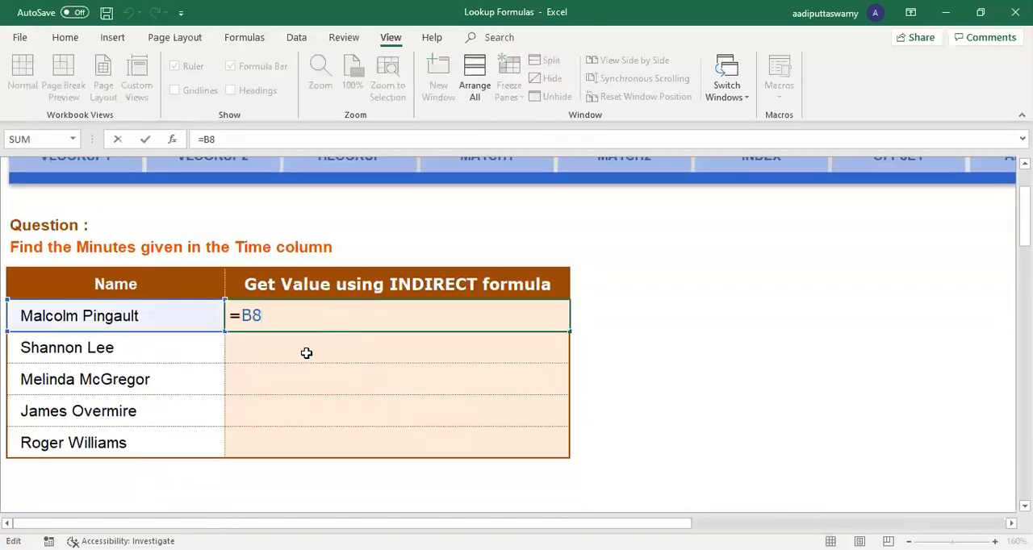
{"action": "key", "text": "Return"}
Step: Enter =INDIRECT("B8") in C9 and review the quoted text reference in its formula
{"action": "type", "text": "="}
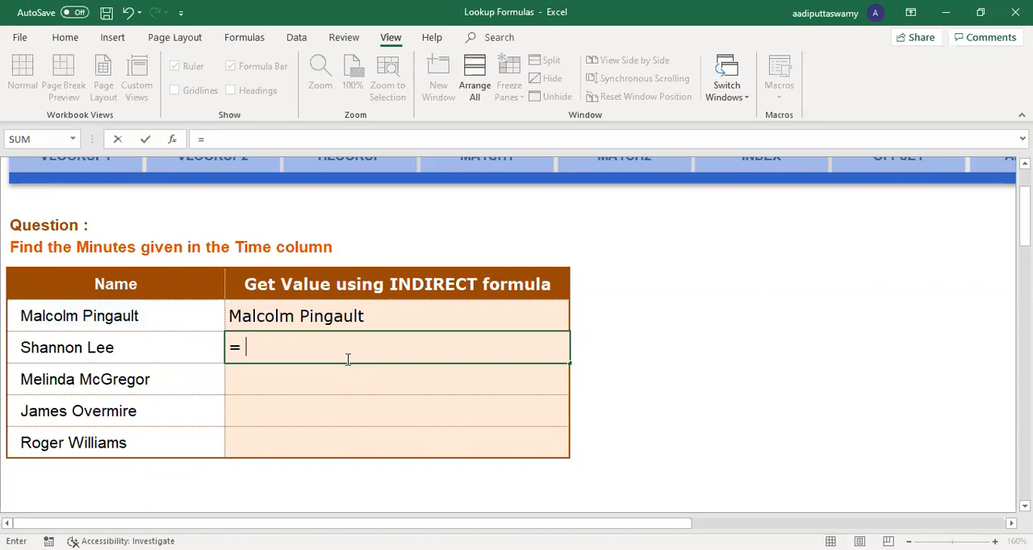
{"action": "type", "text": "INDIRECT(\"B8"}
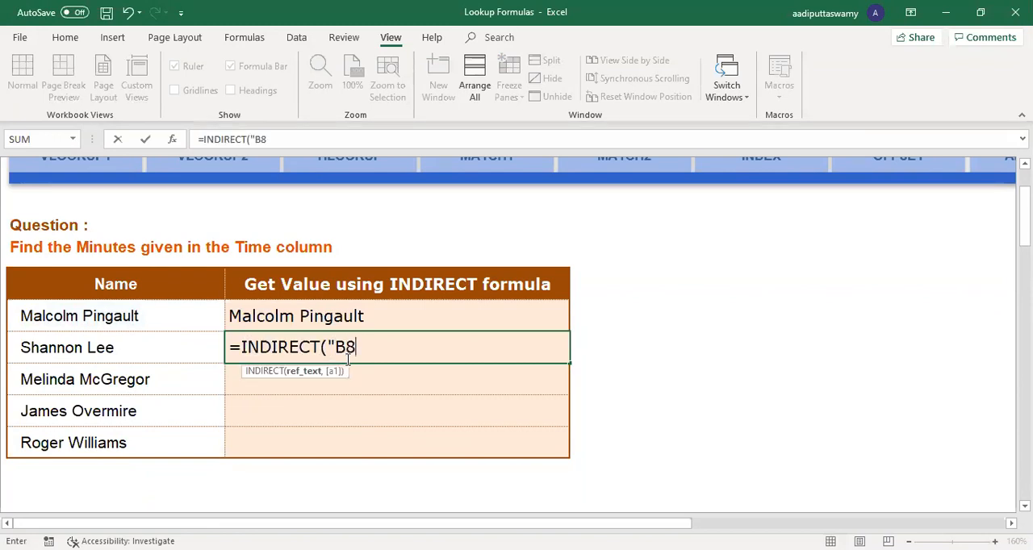
{"action": "type", "text": "\")"}
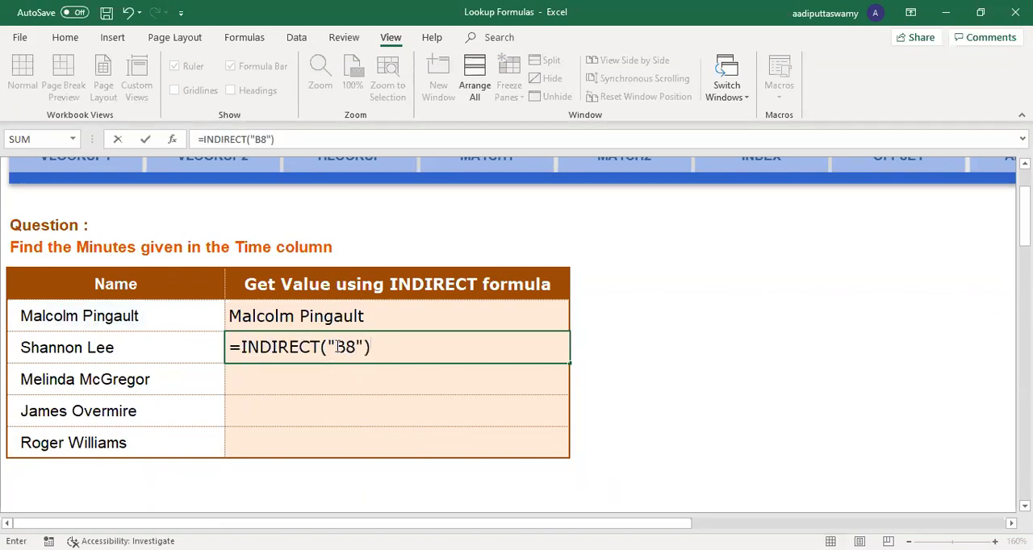
{"action": "left_click_drag", "start_coordinate": [346, 347], "coordinate": [356, 347]}
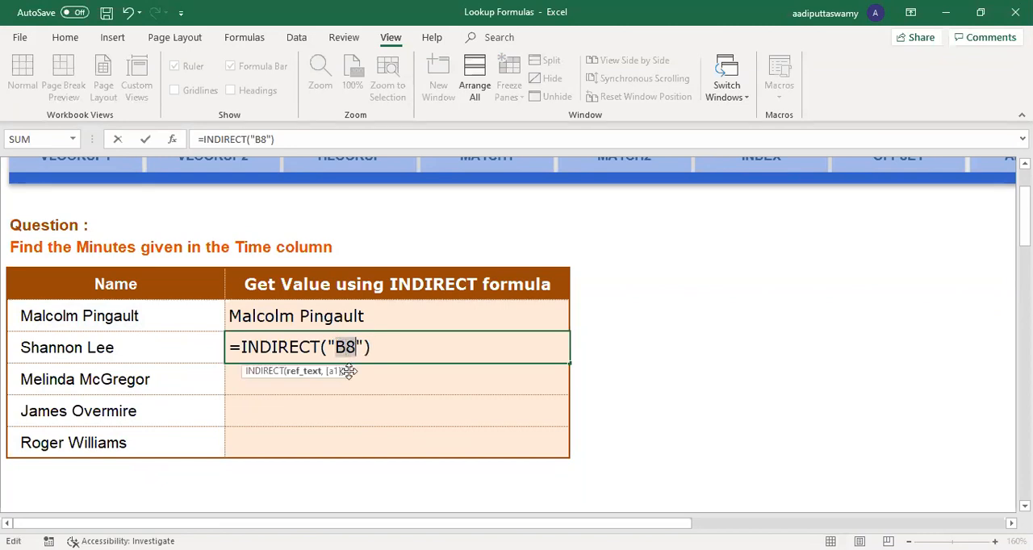
{"action": "key", "text": "Return"}
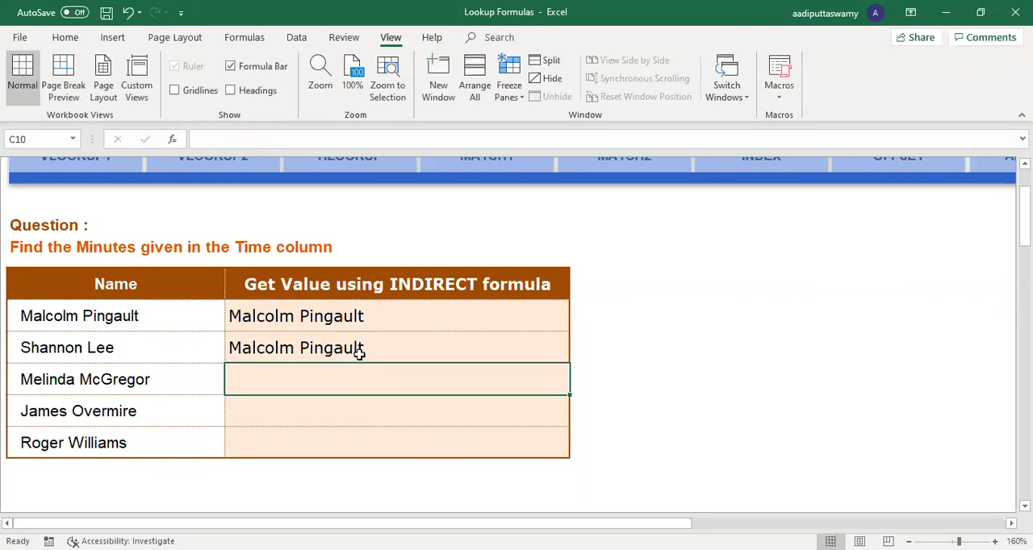
{"action": "double_click", "coordinate": [357, 349]}
{"action": "left_click_drag", "start_coordinate": [328, 347], "coordinate": [365, 347]}
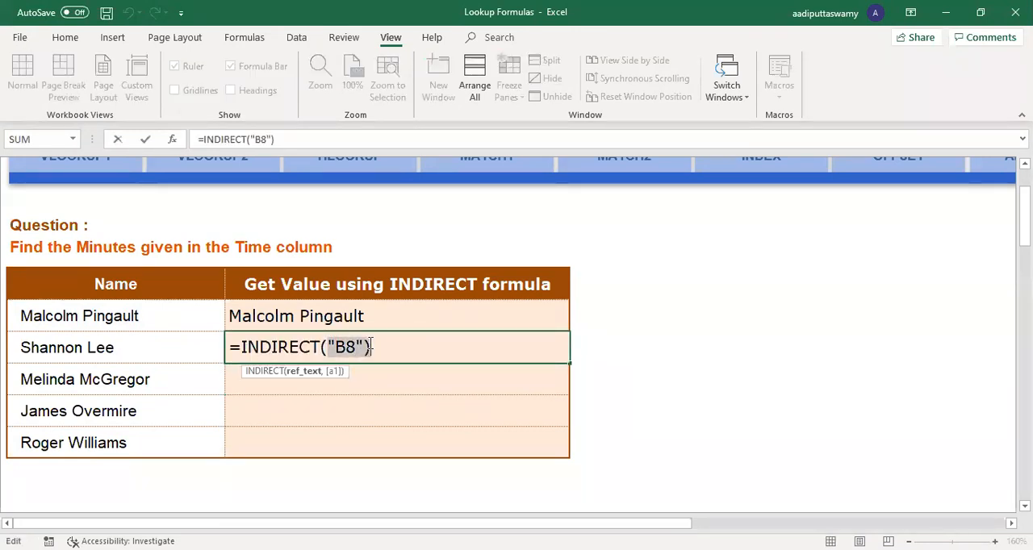
{"action": "key", "text": "Escape"}
Step: Clear both formulas in C8:C9 and enter the direct reference =B8 in C8
{"action": "left_click_drag", "start_coordinate": [380, 301], "coordinate": [387, 353]}
{"action": "key", "text": "Delete"}
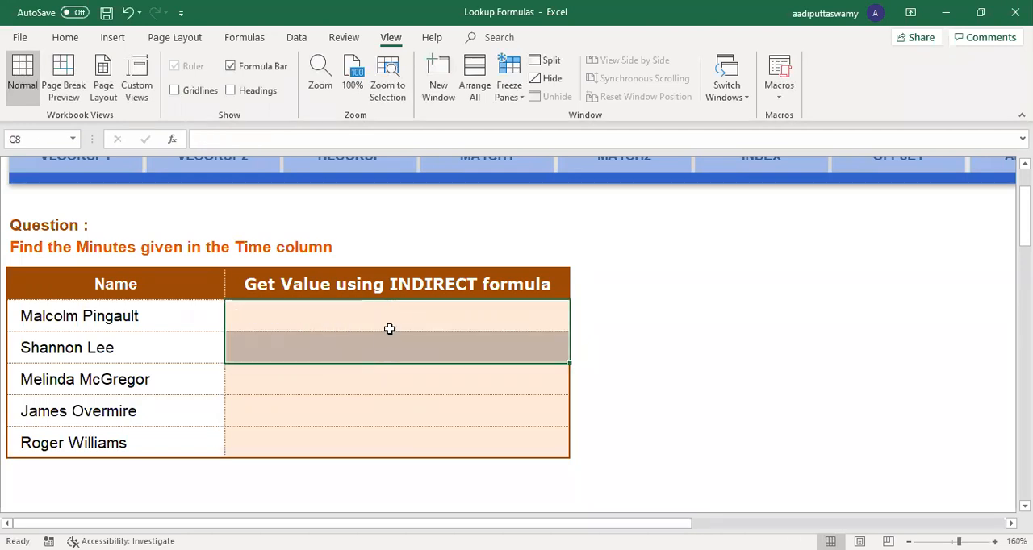
{"action": "type", "text": "="}
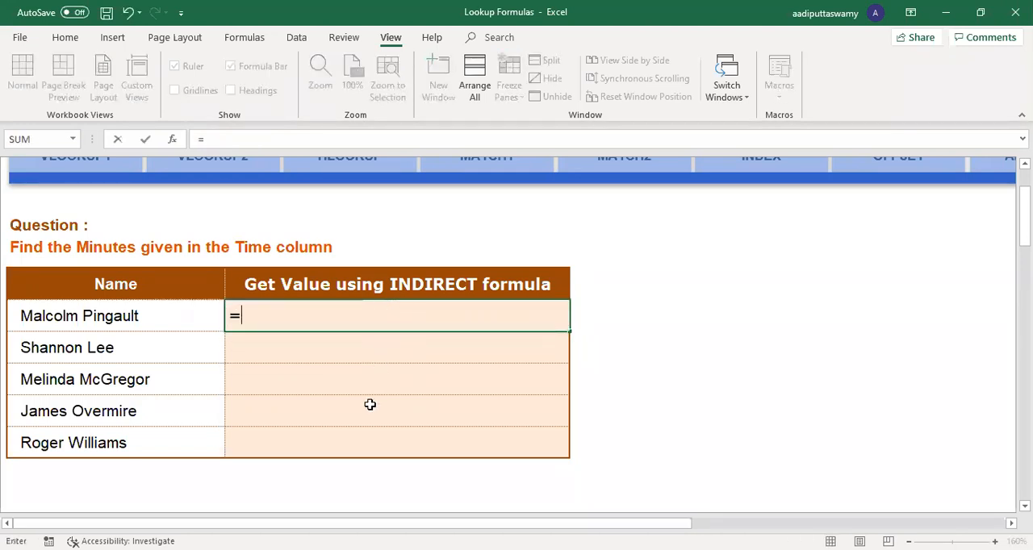
{"action": "key", "text": "Left"}
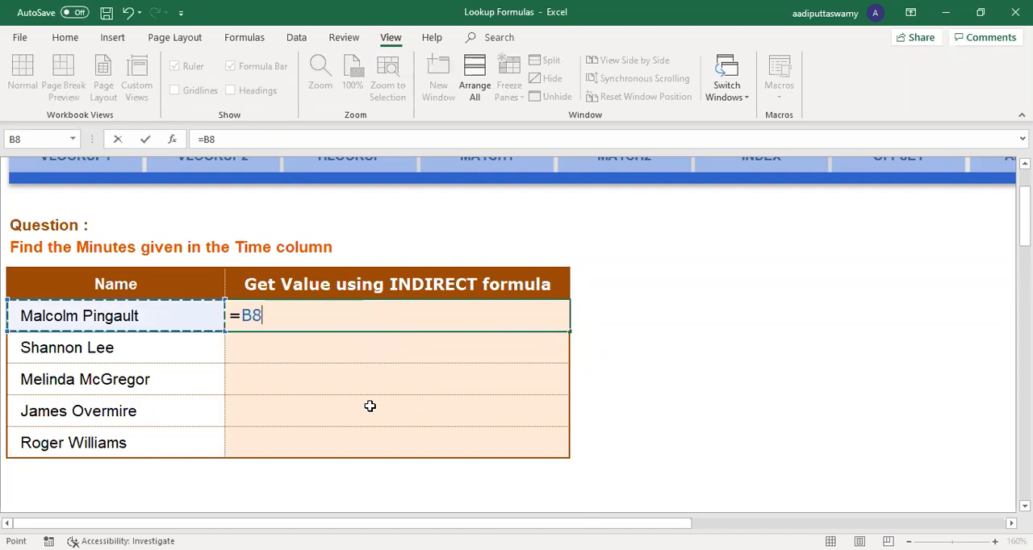
{"action": "double_click", "coordinate": [246, 316]}
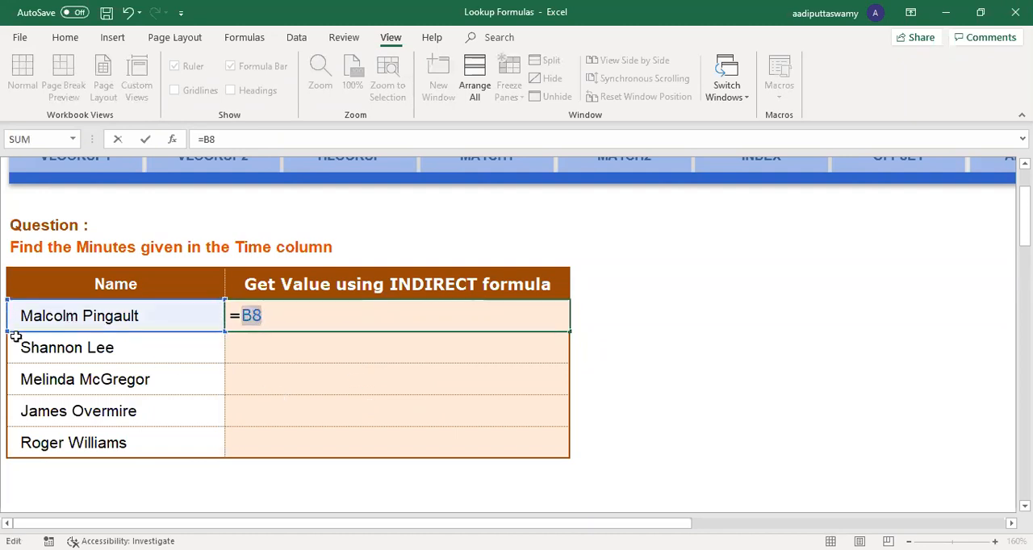
{"action": "key", "text": "Return"}
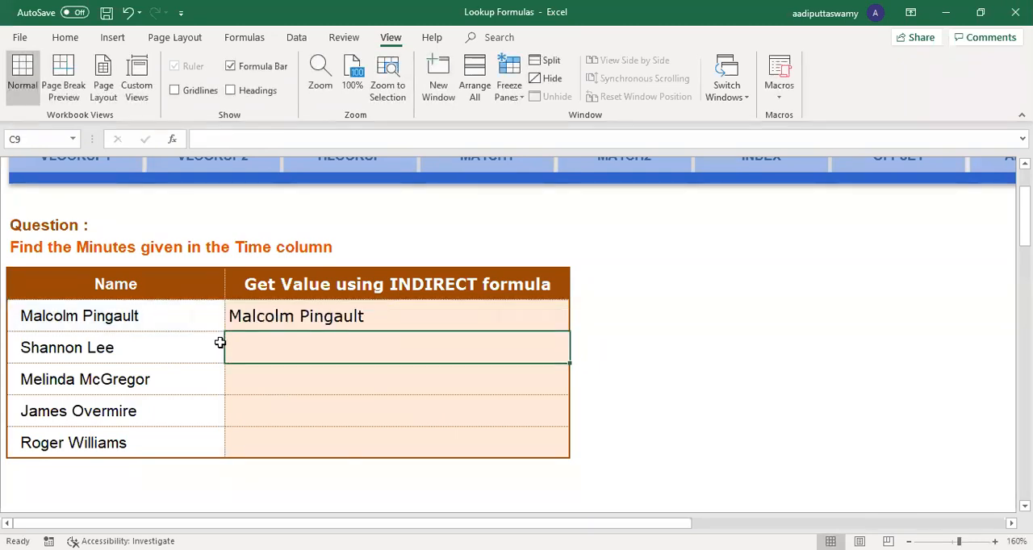
{"action": "key", "text": "Down"}
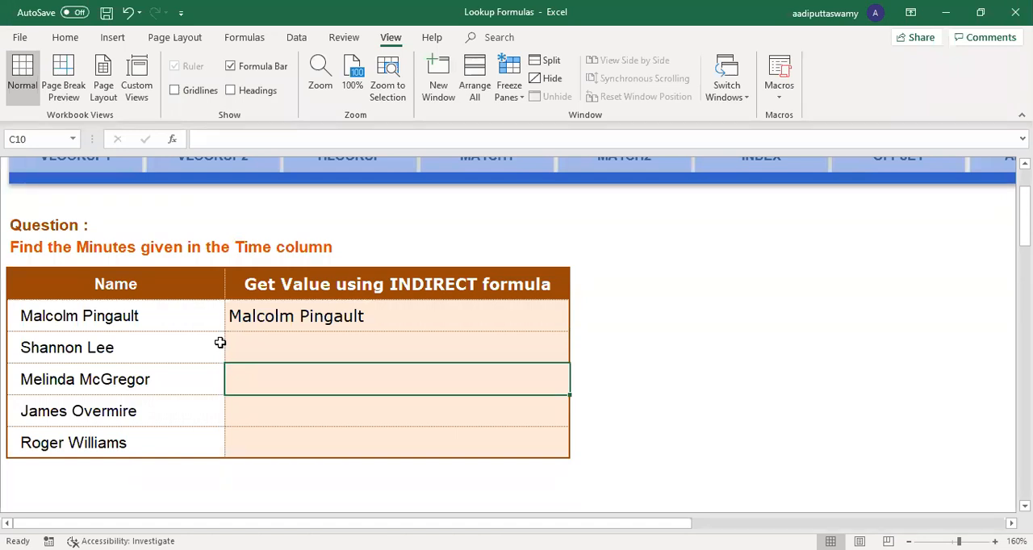
Step: Enter =INDIRECT("B8") in C10, highlighting the quoted cell reference before committing the formula
{"action": "type", "text": "="}
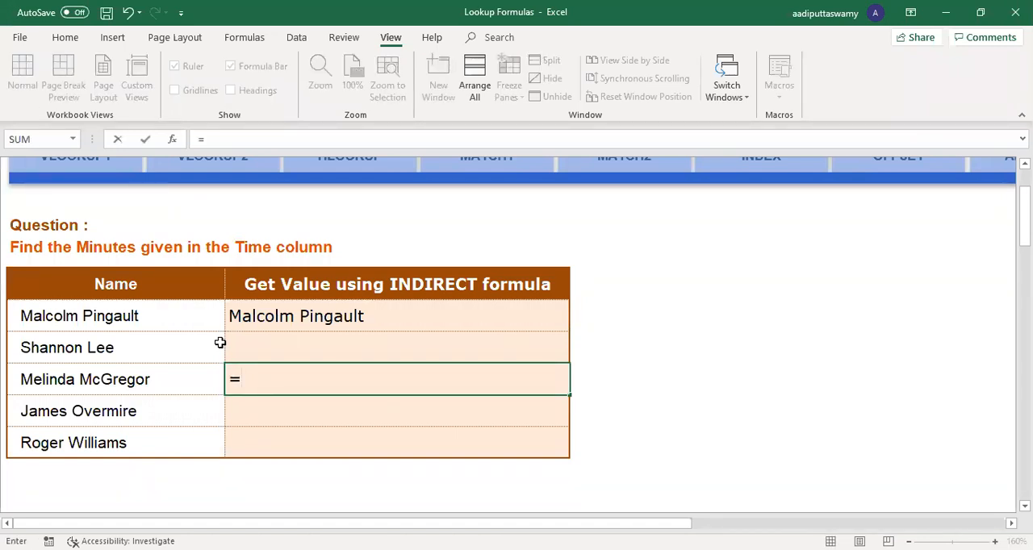
{"action": "type", "text": "INDIRECT(\"B8\")"}
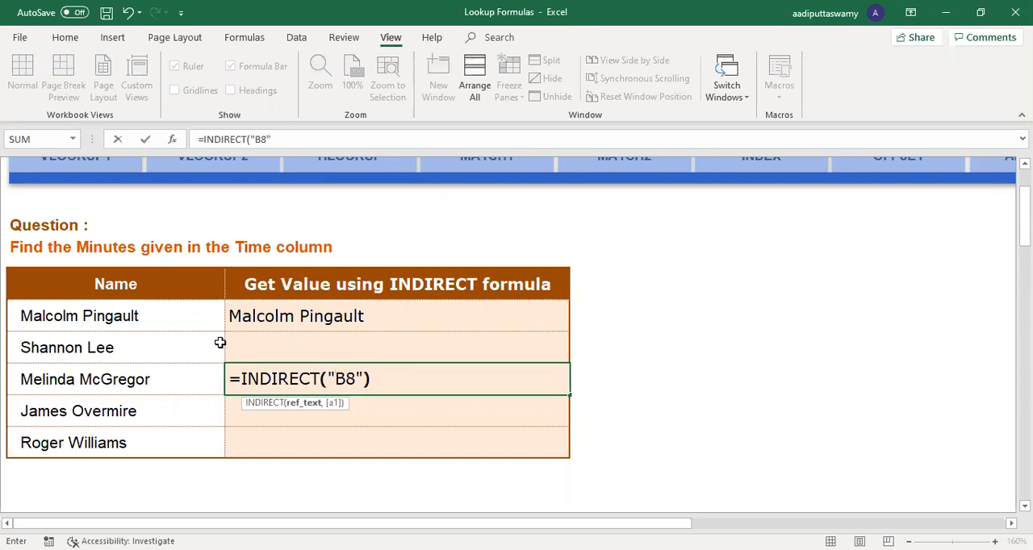
{"action": "left_click_drag", "start_coordinate": [326, 378], "coordinate": [368, 375]}
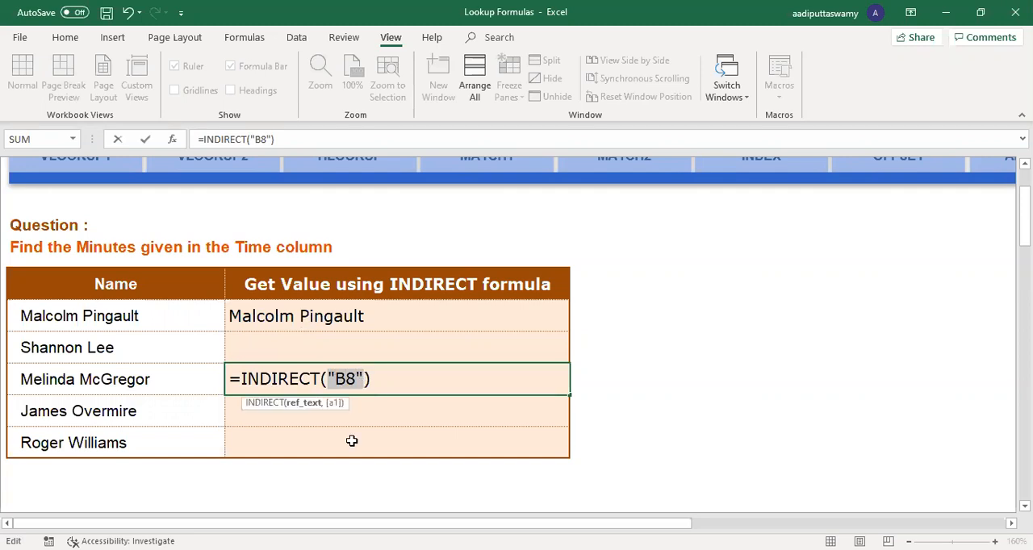
{"action": "key", "text": "Return"}
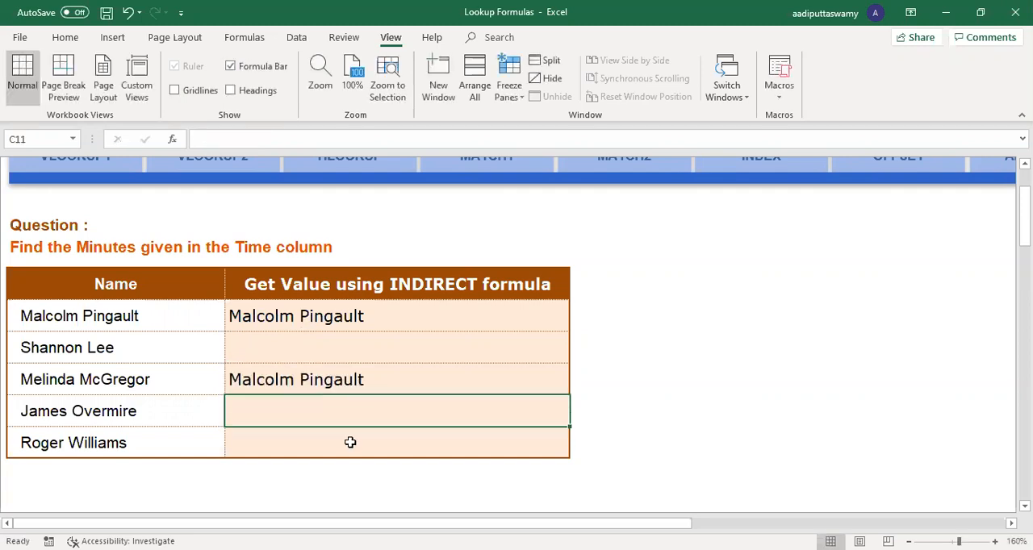
Step: Change the quoted reference in C10 to make the formula =INDIRECT("B9") and compare it with cell B9
{"action": "double_click", "coordinate": [297, 378]}
{"action": "key", "text": "BackSpace"}
{"action": "type", "text": "9"}
{"action": "key", "text": "Return"}
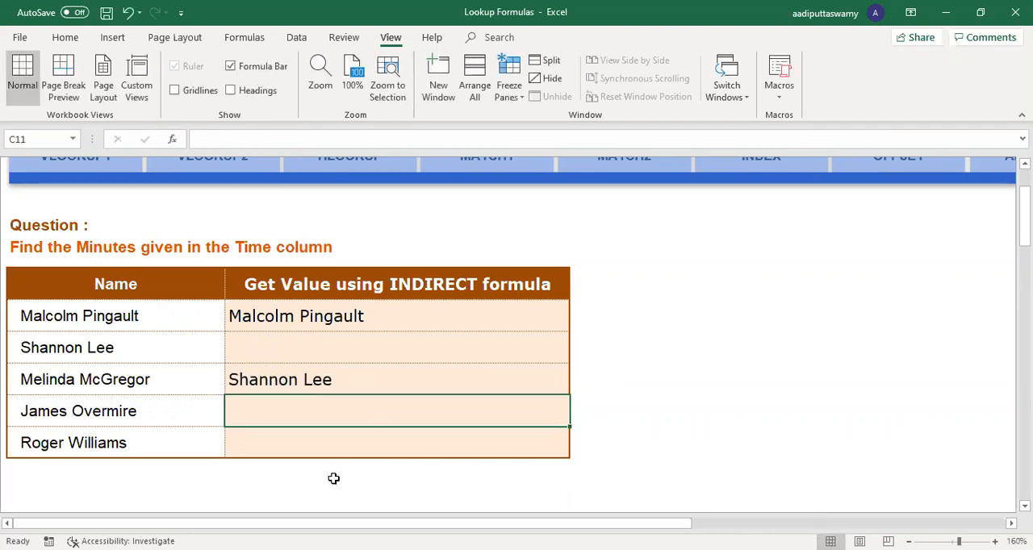
{"action": "left_click", "coordinate": [134, 348]}
{"action": "left_click", "coordinate": [275, 373]}
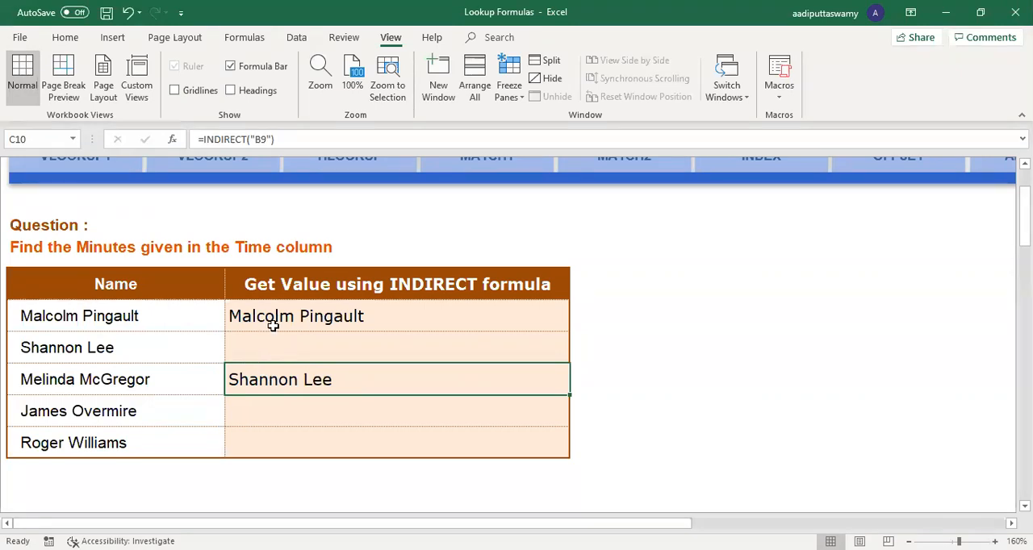
Step: Enter the direct reference =B9 in C9, above the INDIRECT formula
{"action": "left_click", "coordinate": [308, 345]}
{"action": "type", "text": "="}
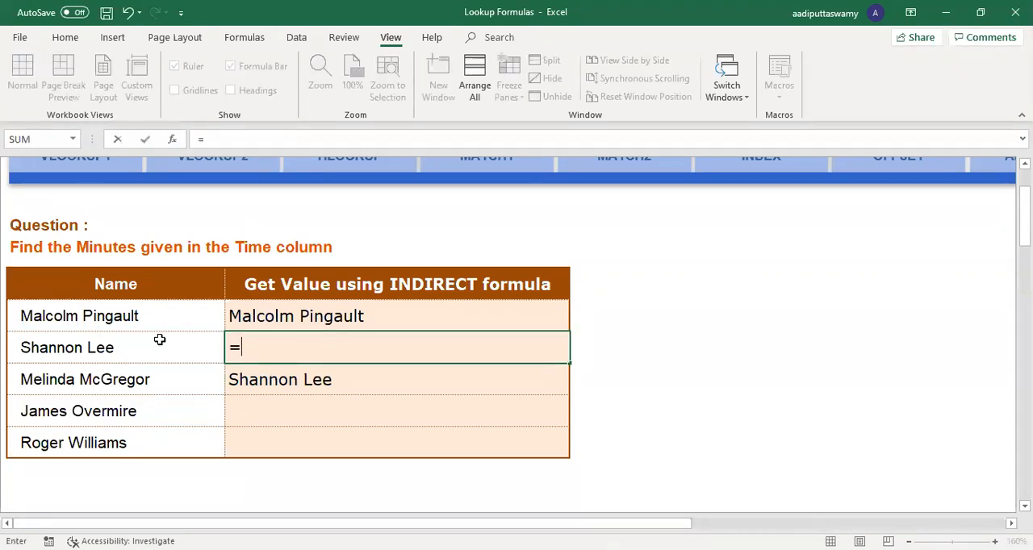
{"action": "left_click", "coordinate": [159, 339]}
{"action": "key", "text": "Return"}
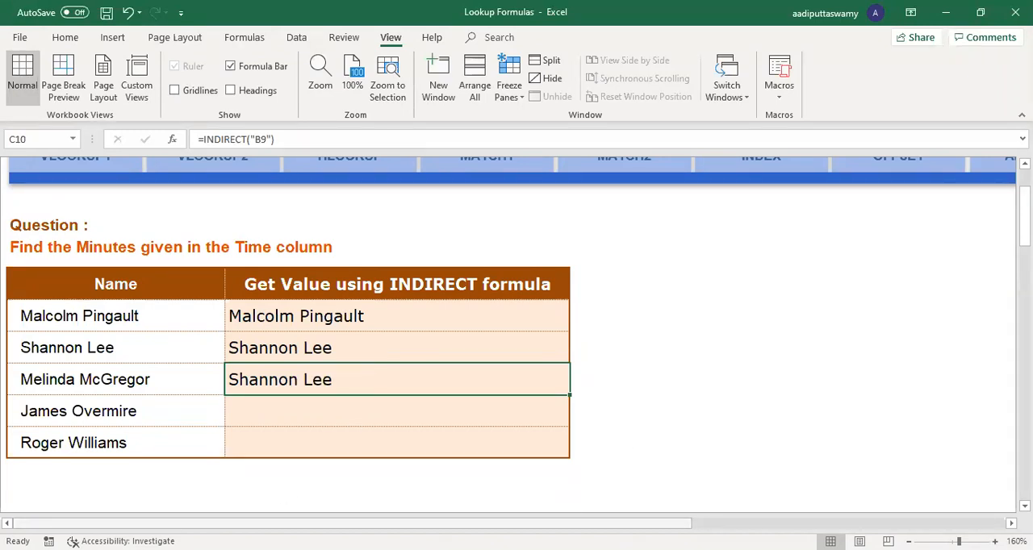
Step: Look back at the ADDRESS worksheet's address columns and return to the INDIRECT worksheet
{"action": "scroll", "coordinate": [715, 473], "scroll_direction": "right", "scroll_amount": 3}
{"action": "scroll", "coordinate": [715, 473], "scroll_direction": "up", "scroll_amount": 2}
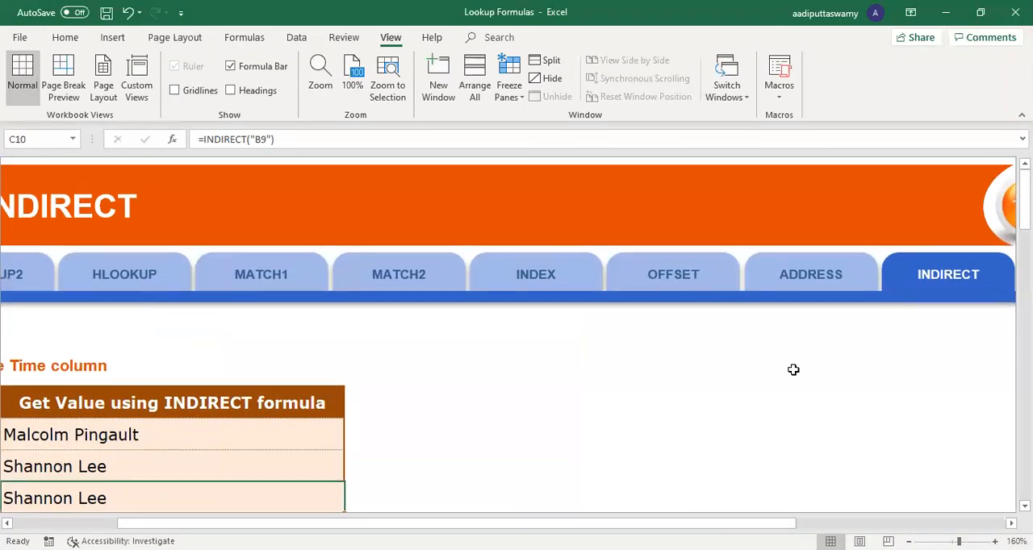
{"action": "left_click", "coordinate": [811, 276]}
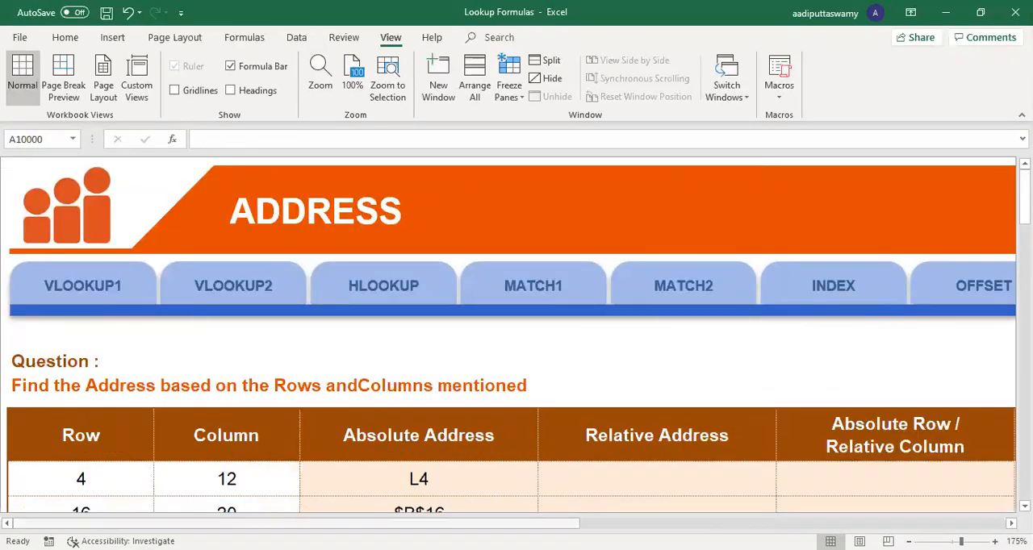
{"action": "scroll", "coordinate": [606, 332], "scroll_direction": "right", "scroll_amount": 8}
{"action": "left_click", "coordinate": [532, 290]}
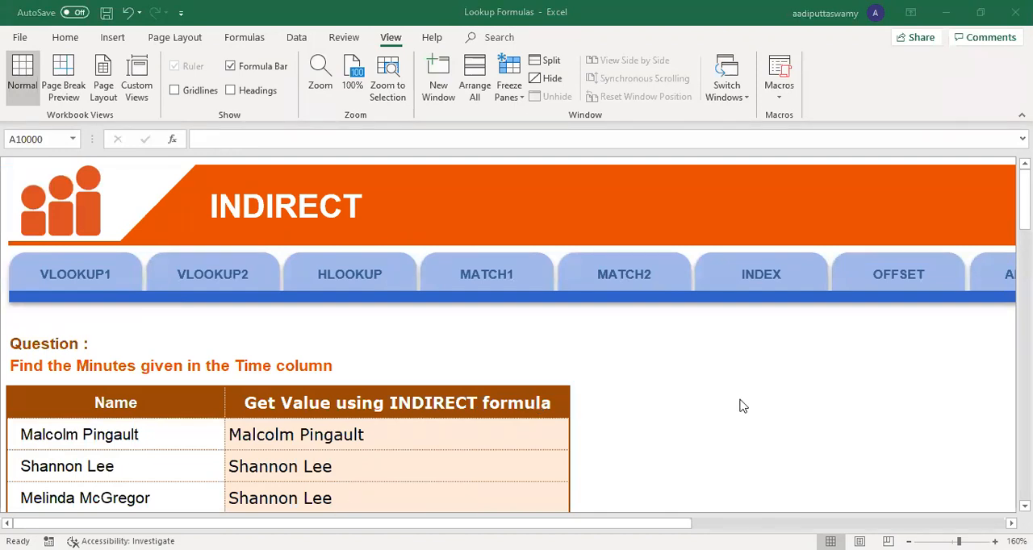
{"action": "left_click", "coordinate": [710, 383]}
{"action": "left_click", "coordinate": [811, 78]}
{"action": "left_click", "coordinate": [575, 444]}
{"action": "left_click", "coordinate": [531, 434]}
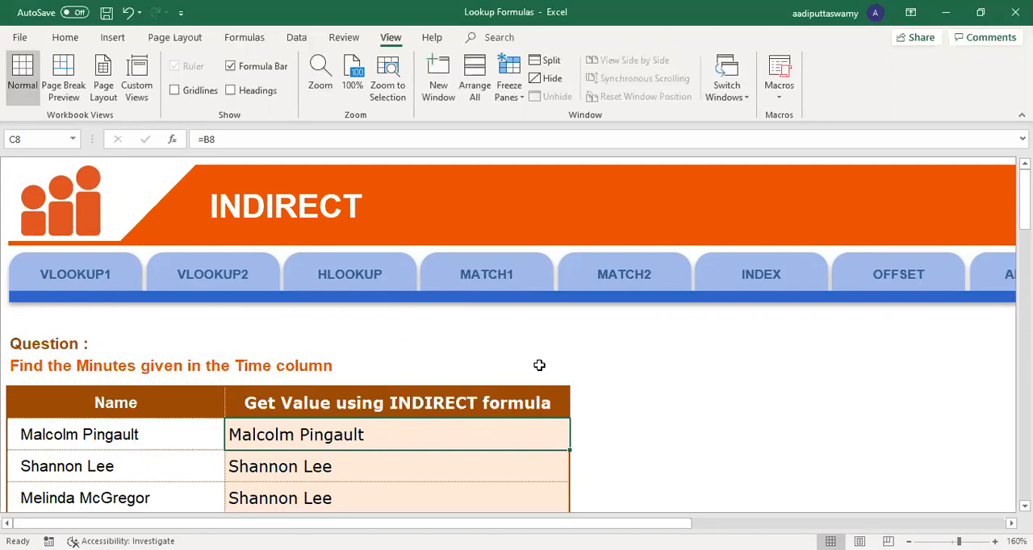
{"action": "left_click_drag", "start_coordinate": [554, 403], "coordinate": [530, 434]}
{"action": "left_click", "coordinate": [514, 410]}
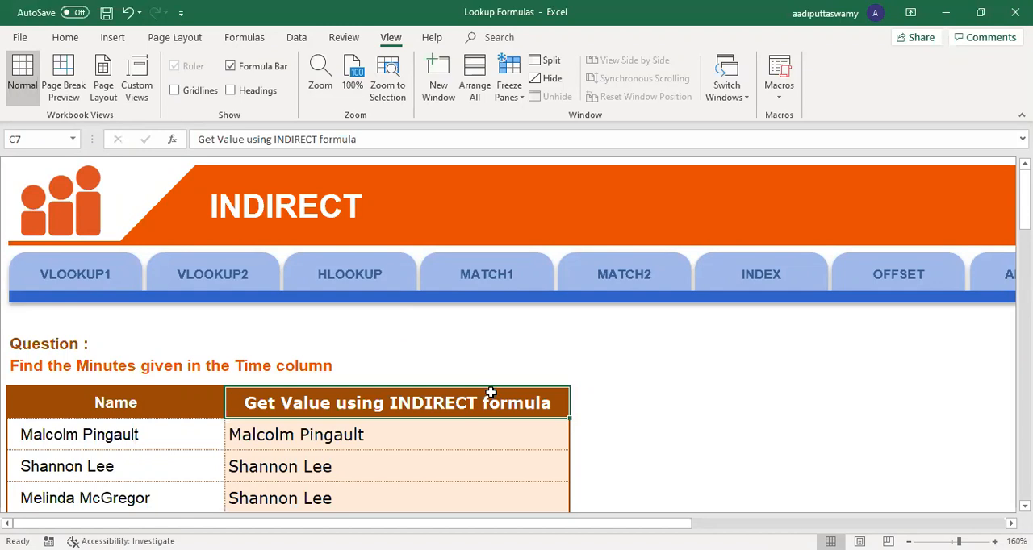
Step: View the VLOOKUP1 and VLOOKUP2 worksheets, ending back on VLOOKUP1
{"action": "left_click", "coordinate": [120, 272]}
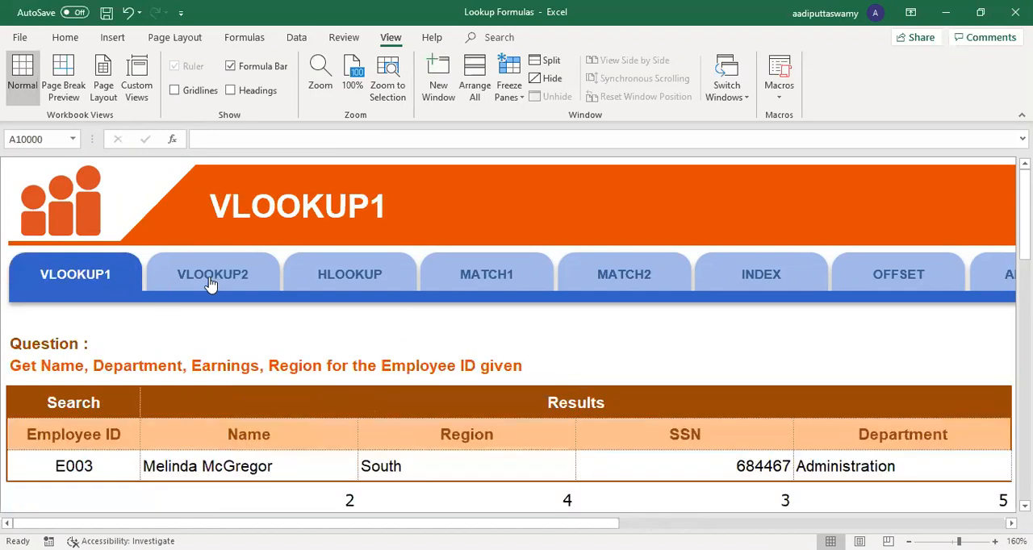
{"action": "left_click", "coordinate": [212, 284]}
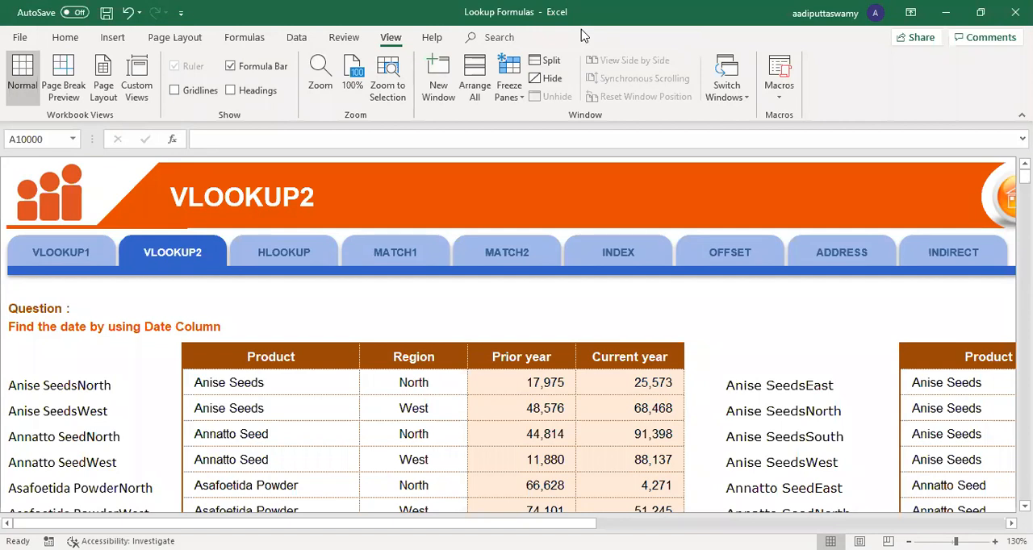
{"action": "left_click", "coordinate": [55, 238]}
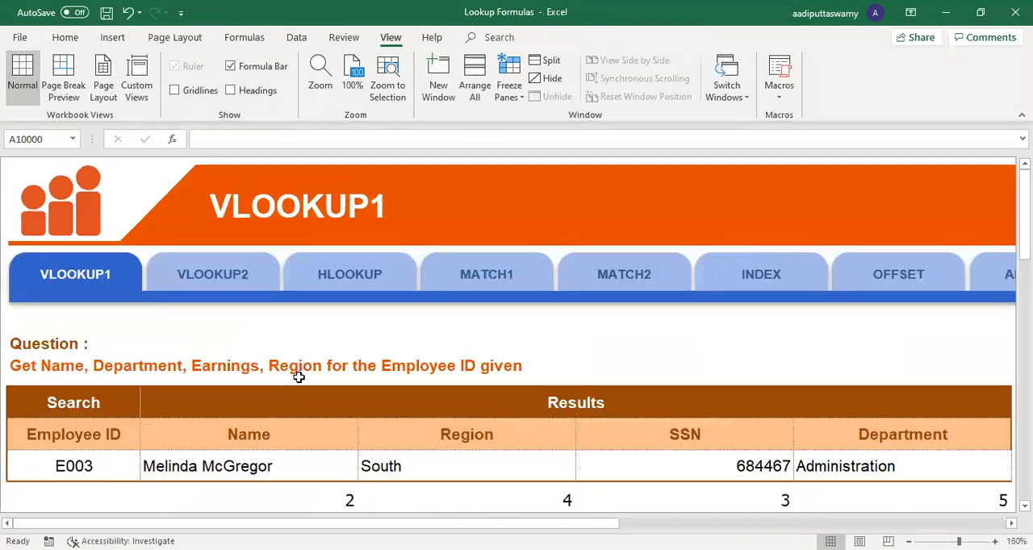
Step: Examine the absolute lookup value $B$9 in the VLOOKUP formula in C9, leaving the formula unedited
{"action": "scroll", "coordinate": [86, 351], "scroll_direction": "up", "scroll_amount": 2}
{"action": "double_click", "coordinate": [225, 347]}
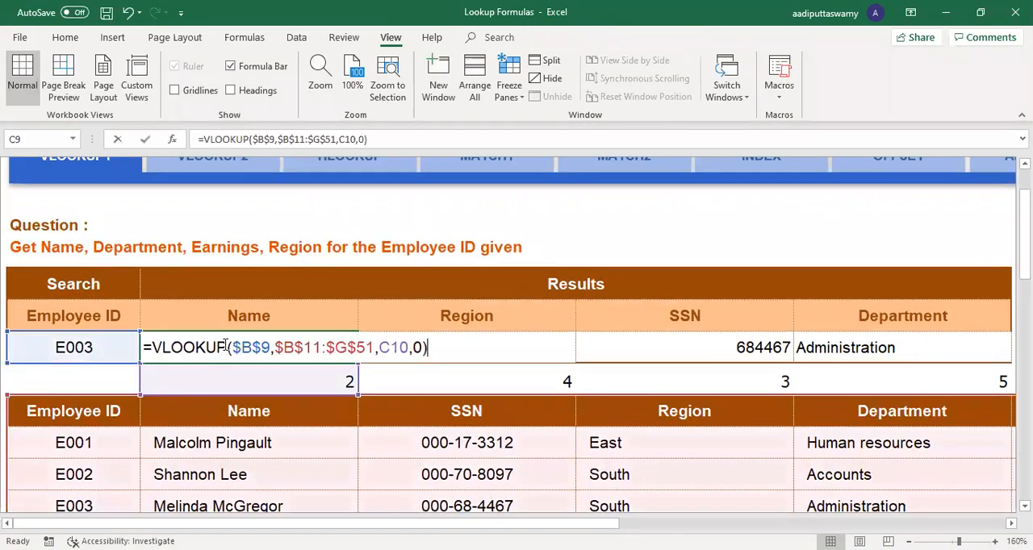
{"action": "left_click_drag", "start_coordinate": [231, 347], "coordinate": [271, 347]}
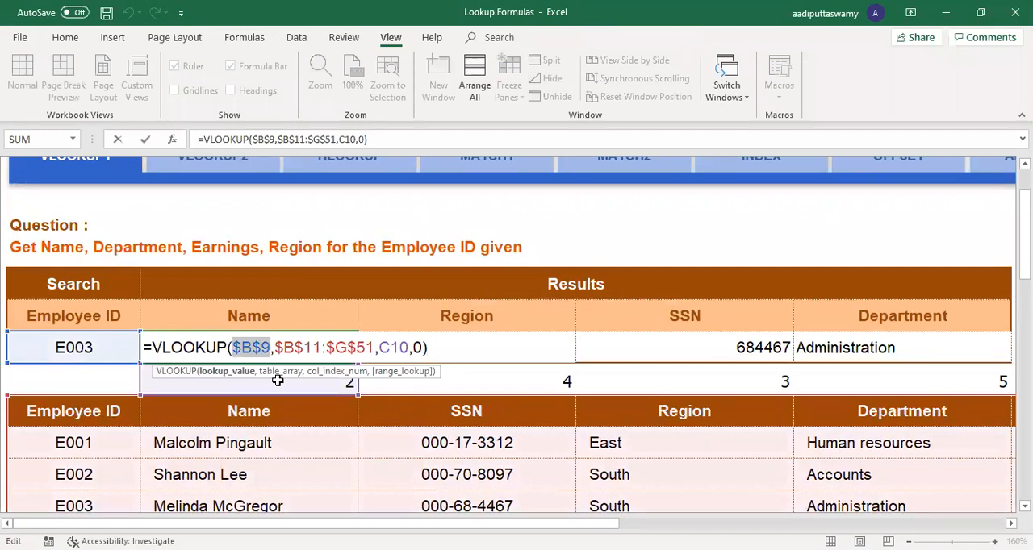
{"action": "key", "text": "Escape"}
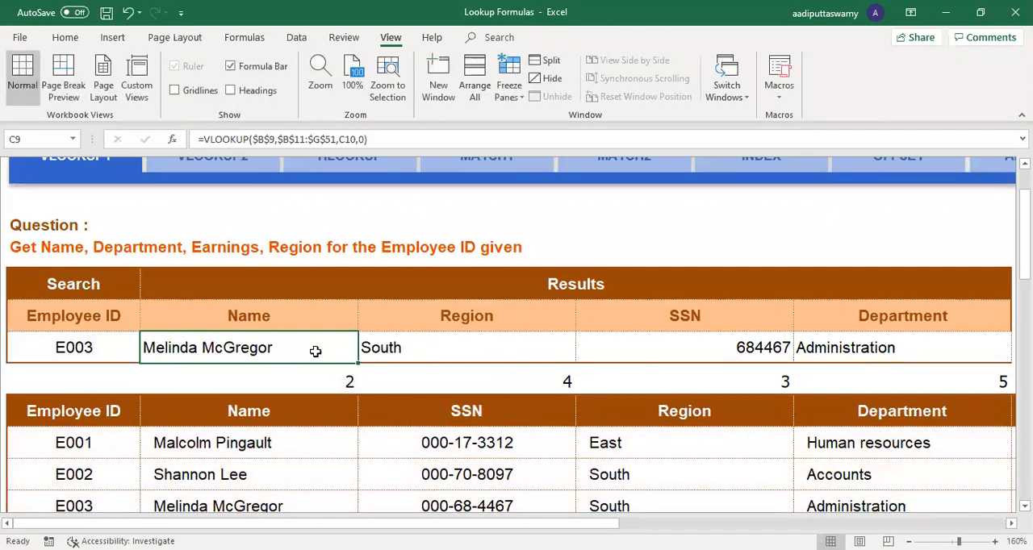
{"action": "double_click", "coordinate": [247, 347]}
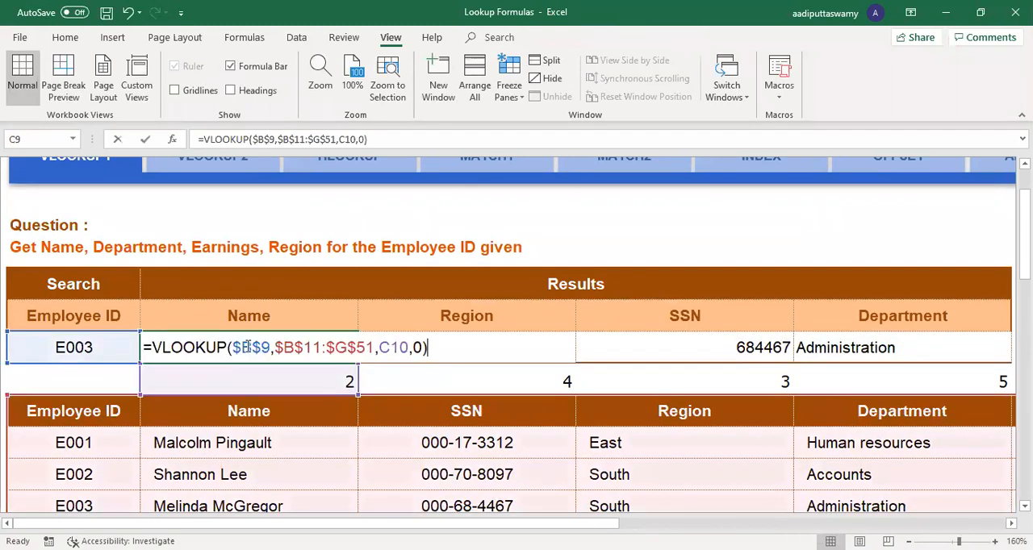
{"action": "left_click", "coordinate": [263, 348]}
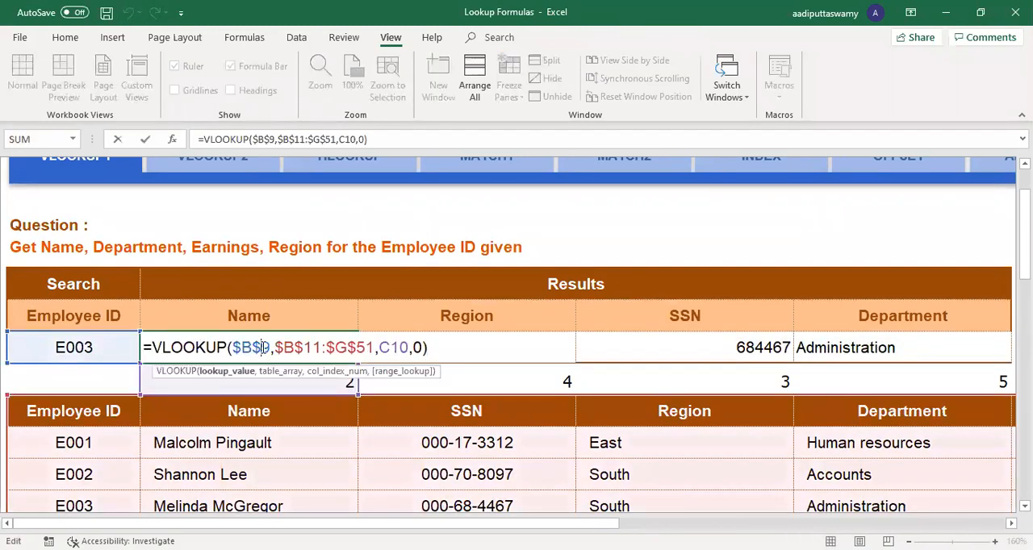
{"action": "key", "text": "Escape"}
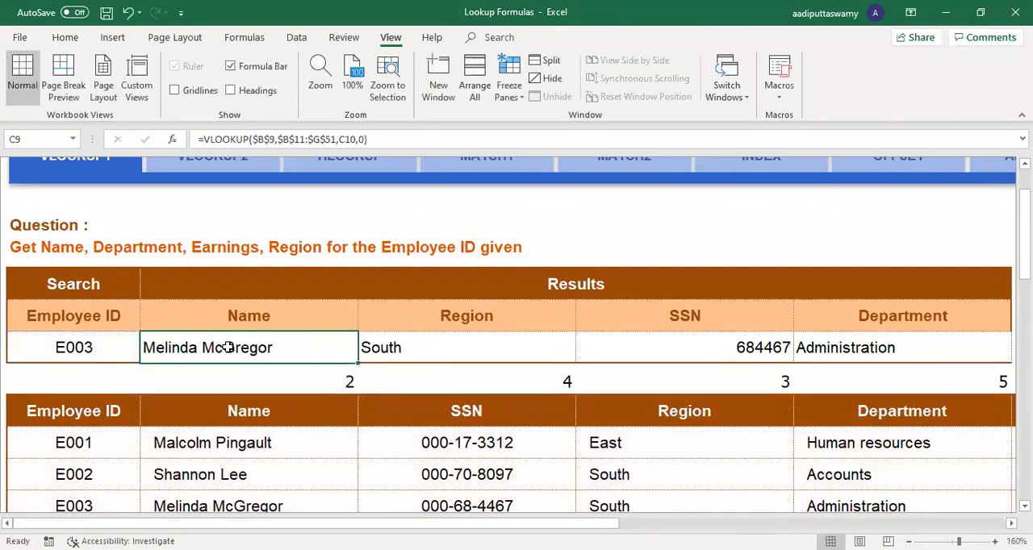
{"action": "double_click", "coordinate": [228, 347]}
{"action": "left_click_drag", "start_coordinate": [231, 347], "coordinate": [271, 347]}
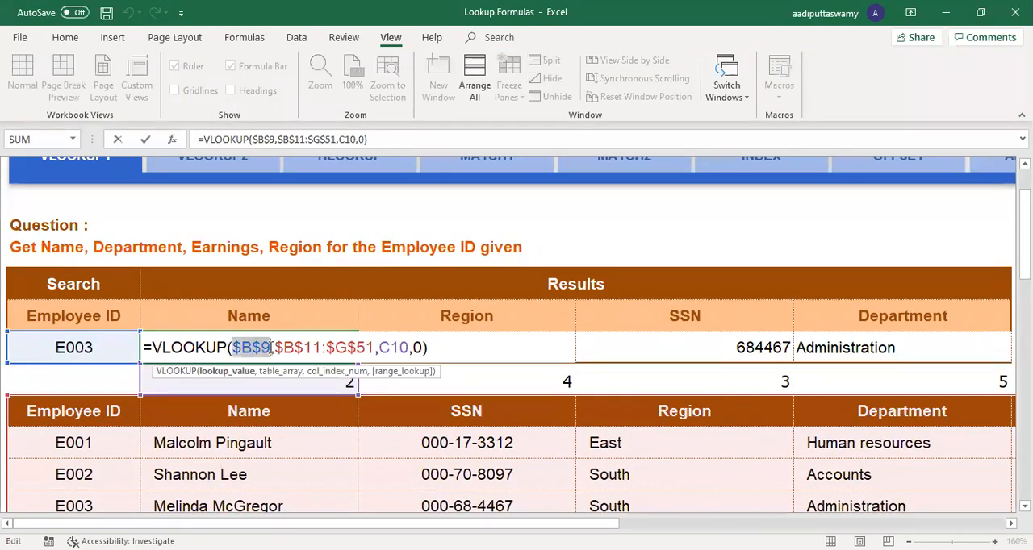
{"action": "key", "text": "Escape"}
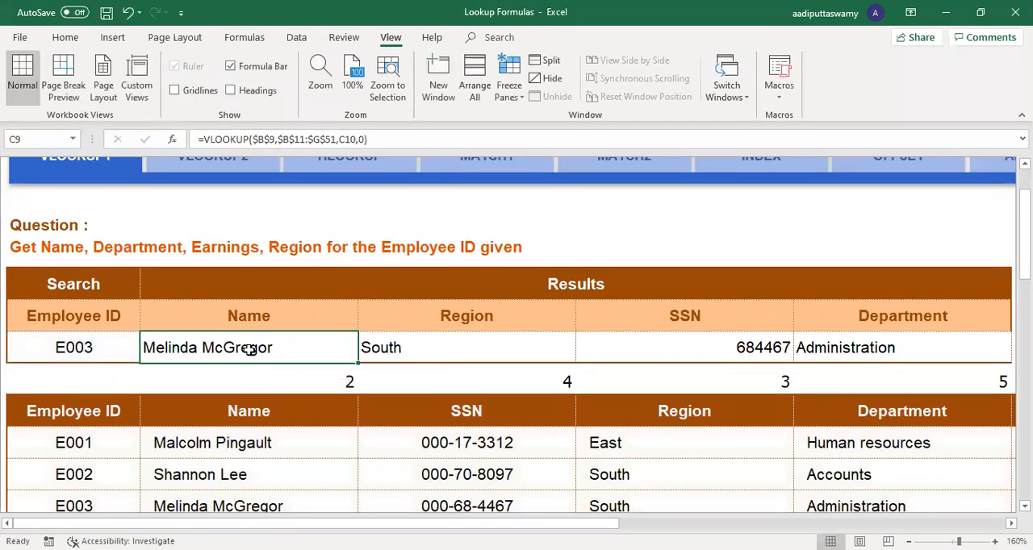
{"action": "double_click", "coordinate": [250, 349]}
{"action": "left_click_drag", "start_coordinate": [230, 347], "coordinate": [275, 349]}
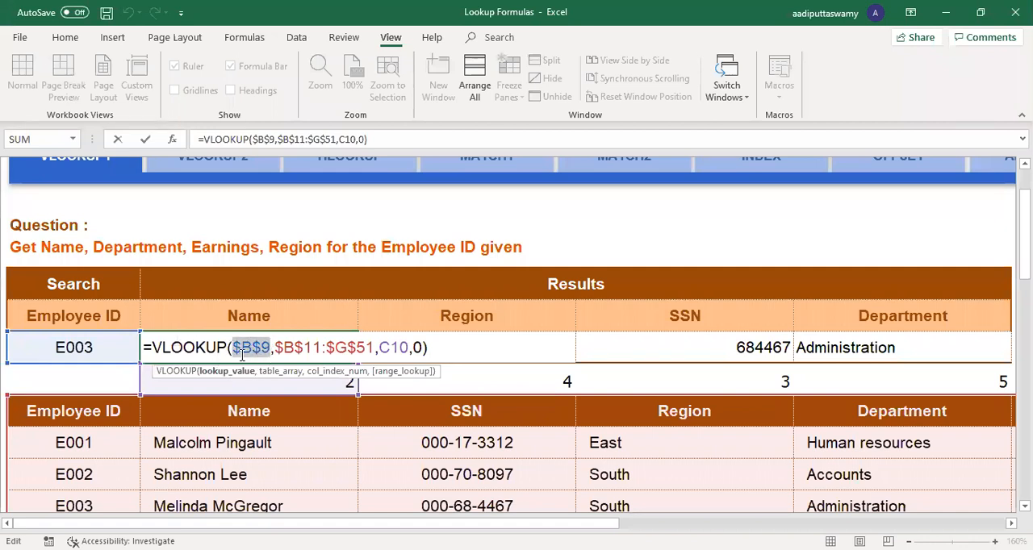
{"action": "key", "text": "Escape"}
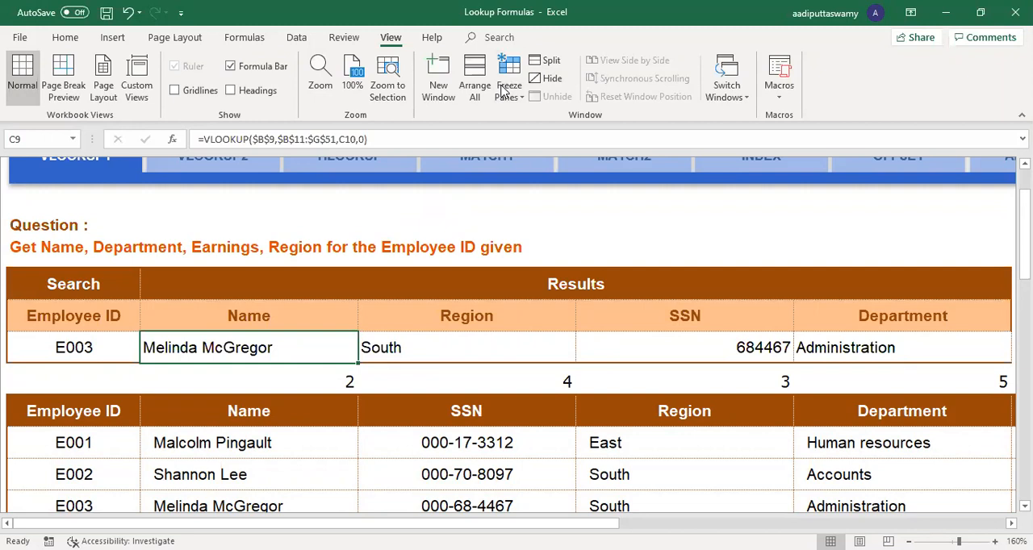
{"action": "left_click", "coordinate": [315, 319]}
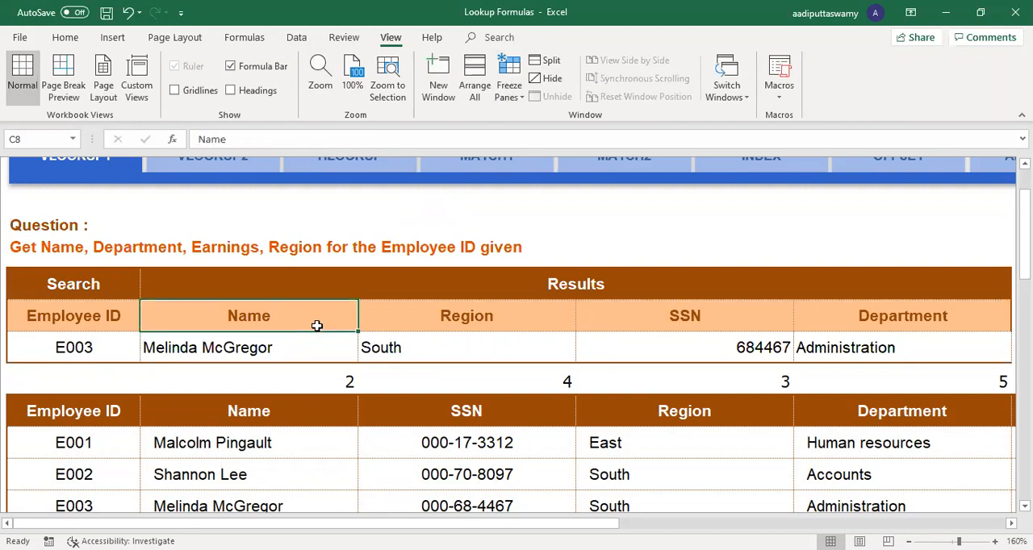
{"action": "scroll", "coordinate": [321, 337], "scroll_direction": "up", "scroll_amount": 3}
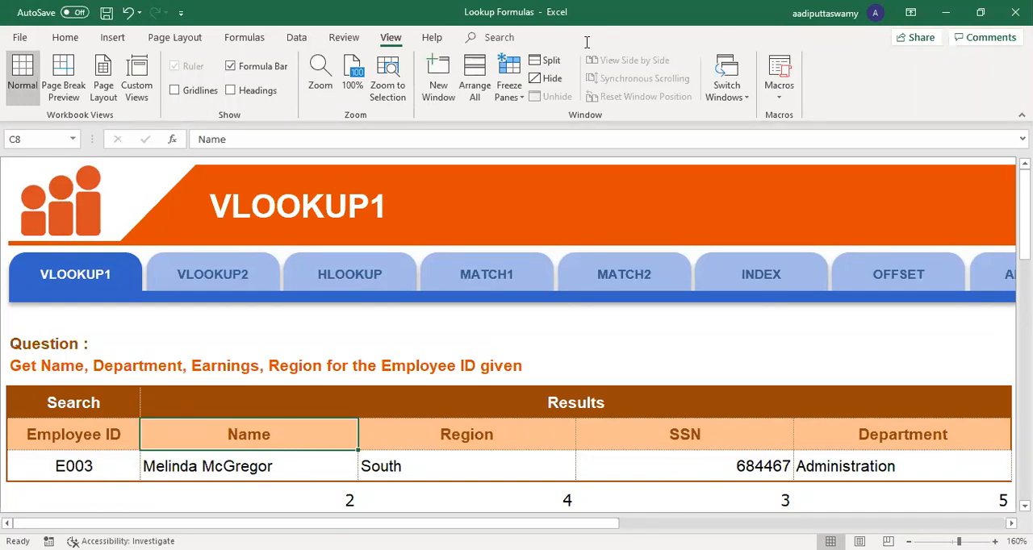
{"action": "left_click", "coordinate": [548, 78]}
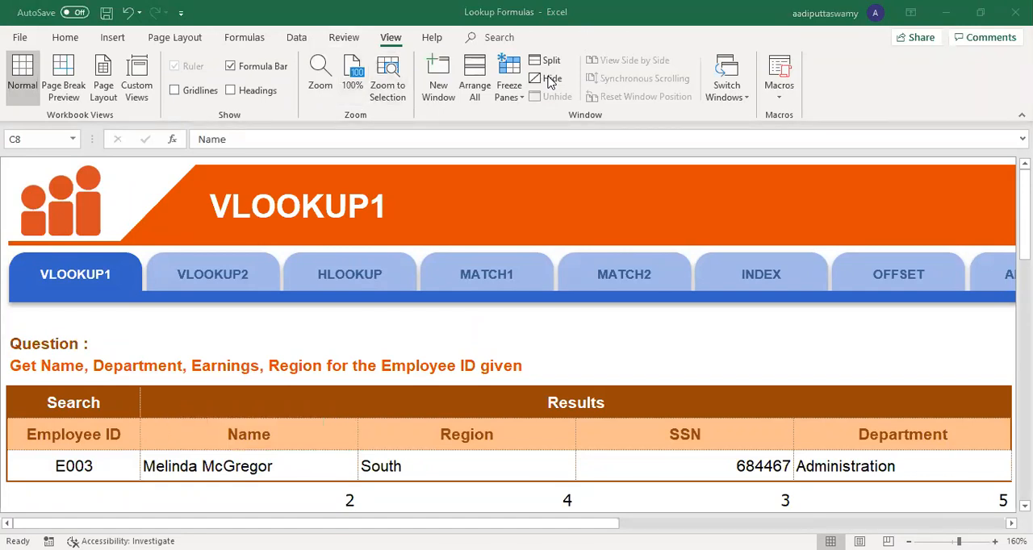